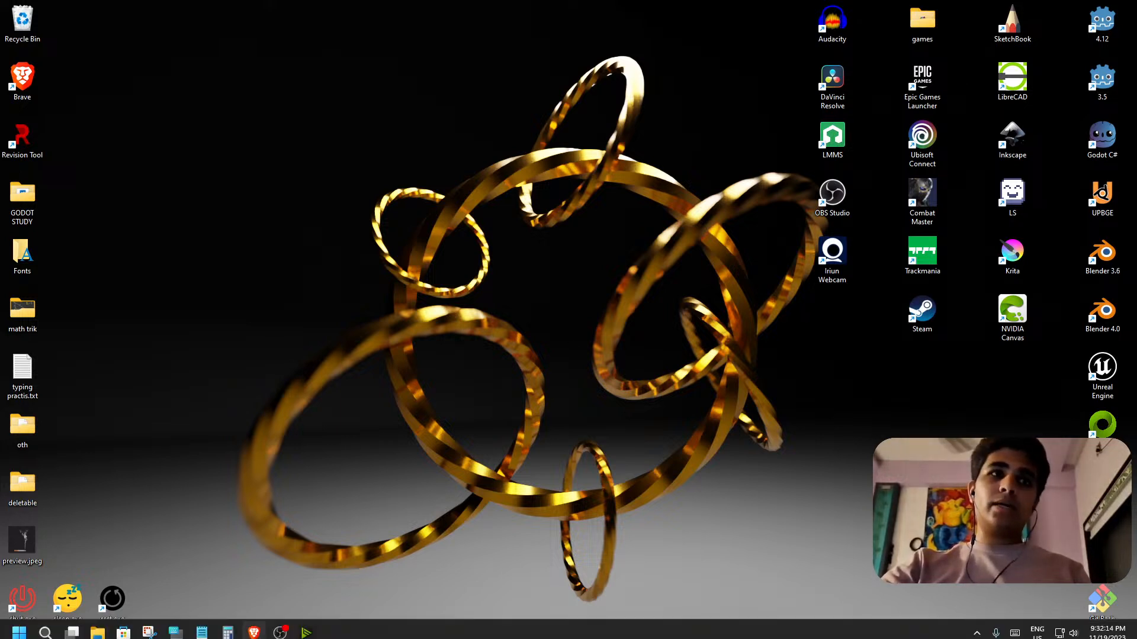
# Open NVIDIA Broadcast to review the microphone's noise removal and room echo removal effects, and close its window.
pyautogui.click(307, 628)
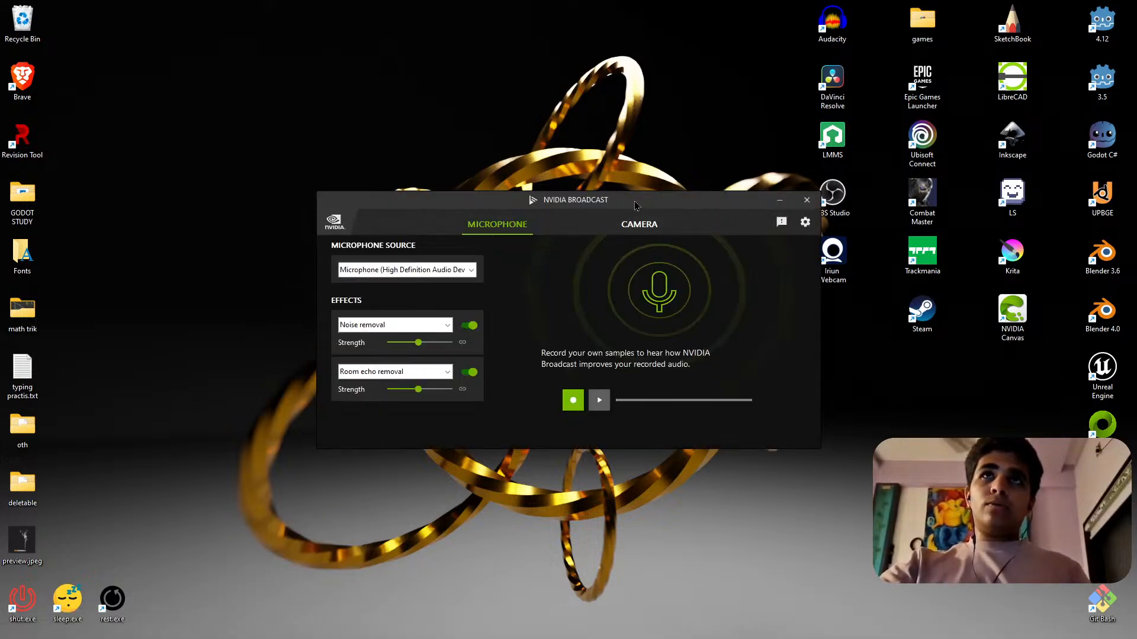
pyautogui.moveTo(635, 205); pyautogui.dragTo(580, 228)
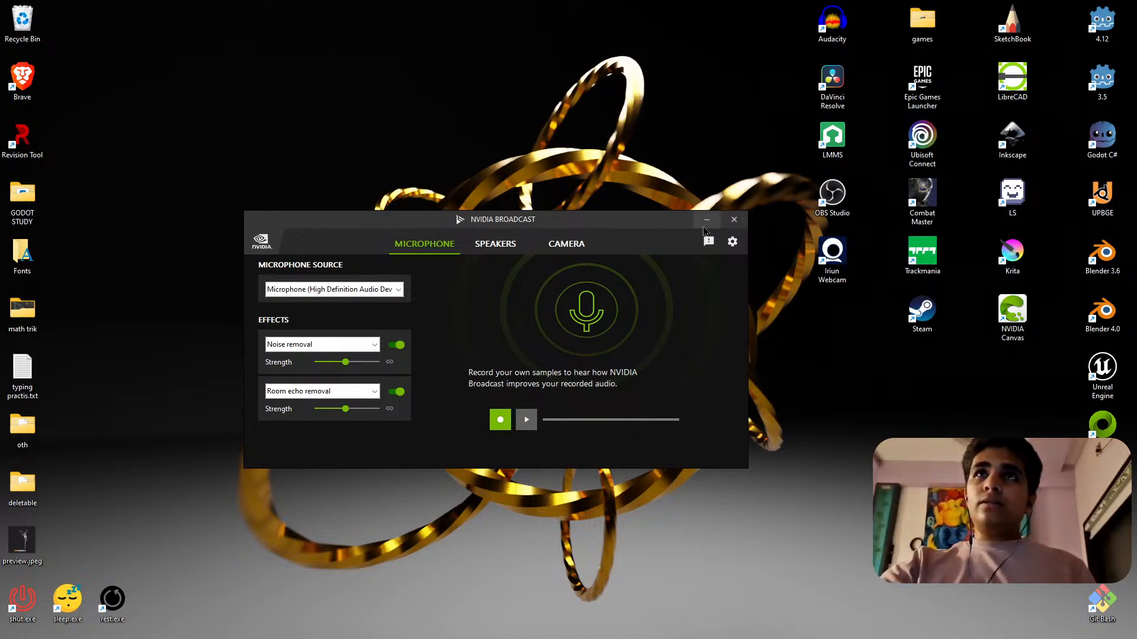
pyautogui.moveTo(642, 216)
pyautogui.mouseDown()
pyautogui.moveTo(650, 202)
pyautogui.moveTo(639, 223)
pyautogui.mouseUp()
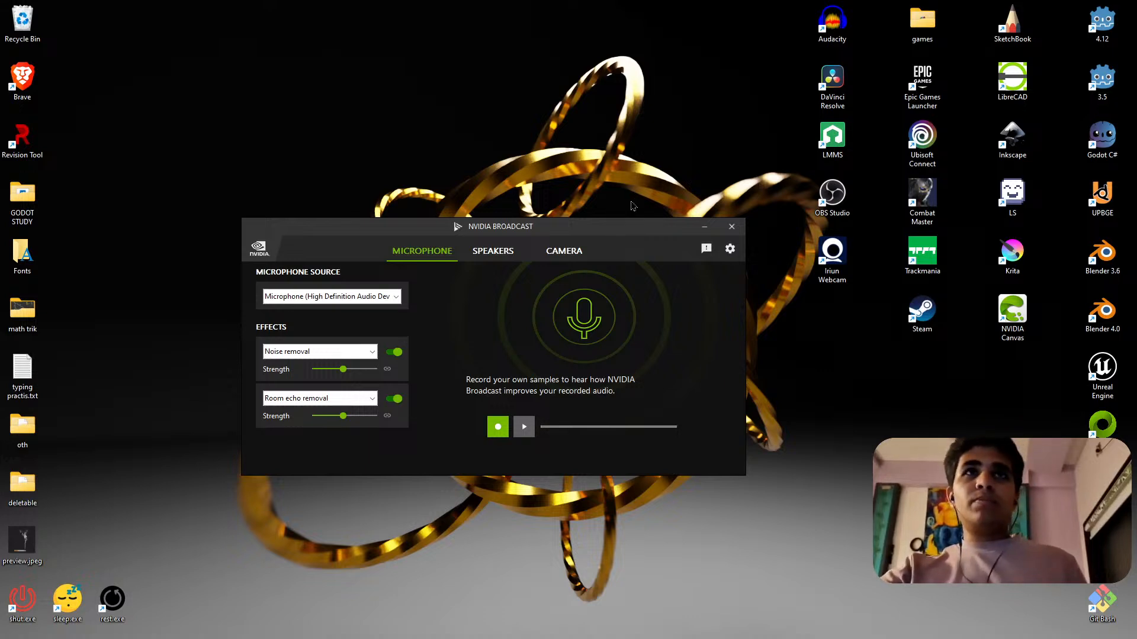
pyautogui.moveTo(654, 226); pyautogui.dragTo(657, 181)
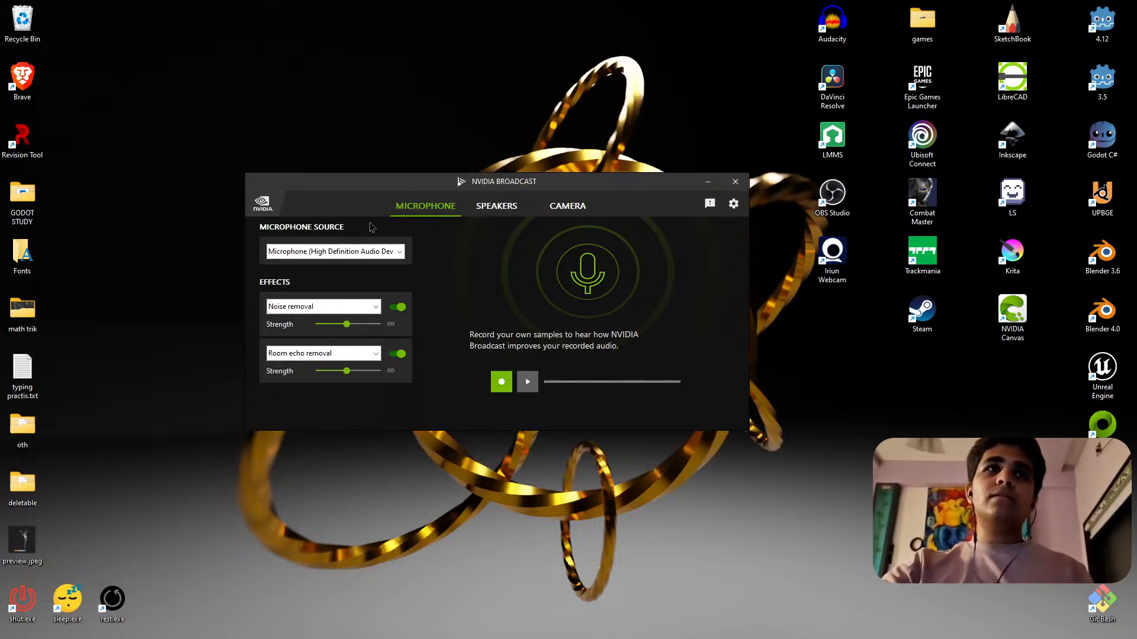
pyautogui.click(735, 182)
pyautogui.rightClick(570, 258)
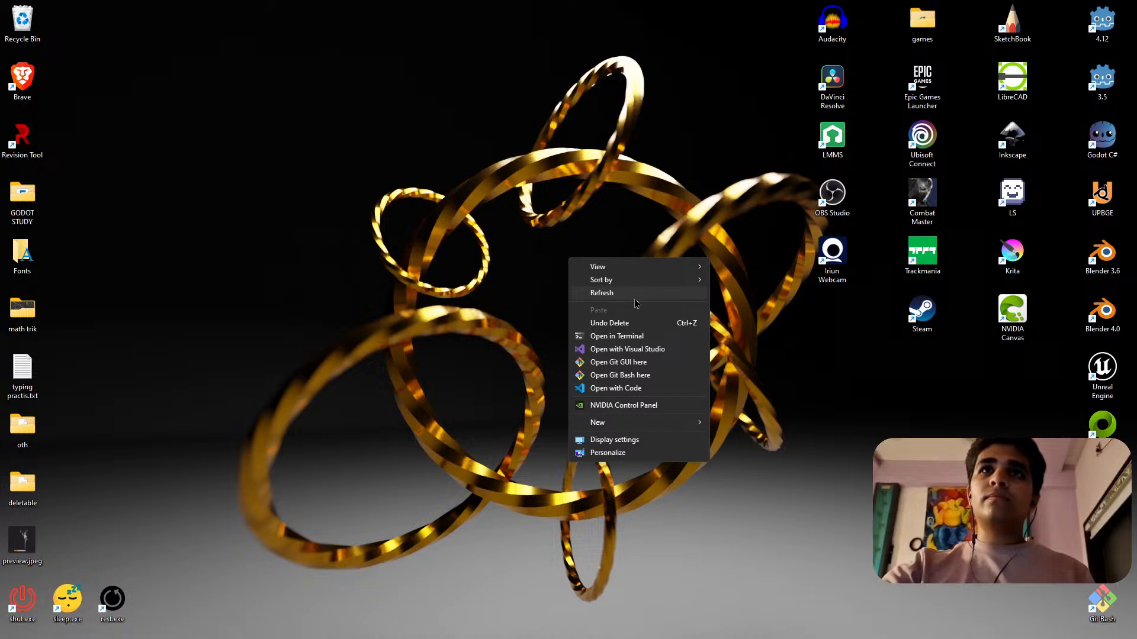
pyautogui.click(635, 300)
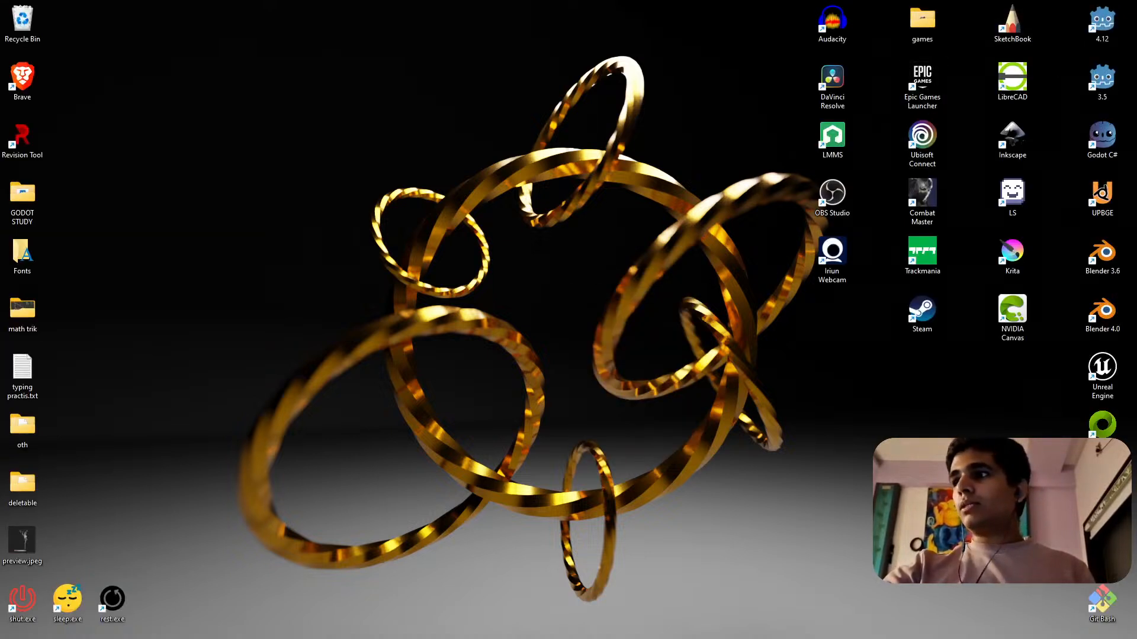
# Play the Desktop 2023.09.11 recording from the Music folder, move the player off the main screen, and close the folder window.
pyautogui.press('super+e')
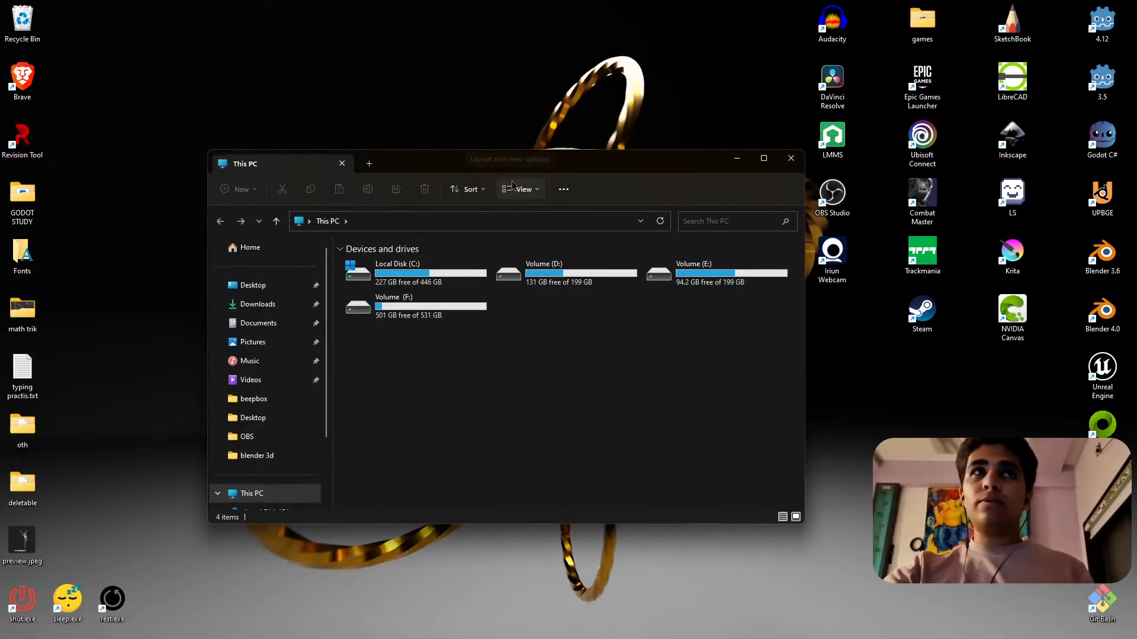
pyautogui.click(257, 362)
pyautogui.doubleClick(501, 272)
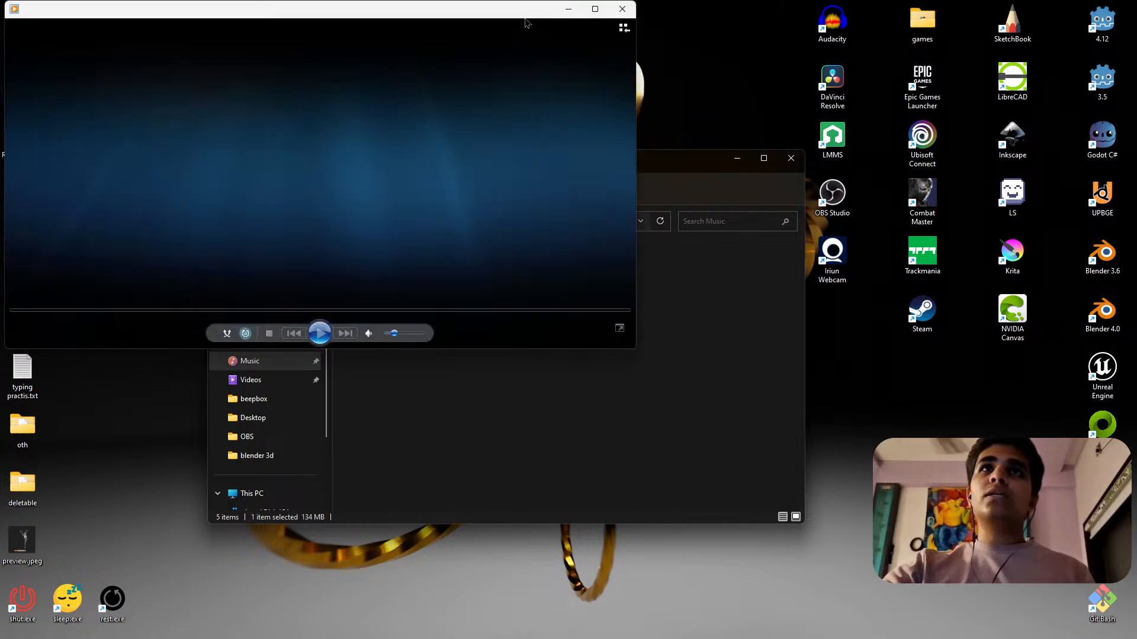
pyautogui.moveTo(525, 14); pyautogui.dragTo(1135, 374)
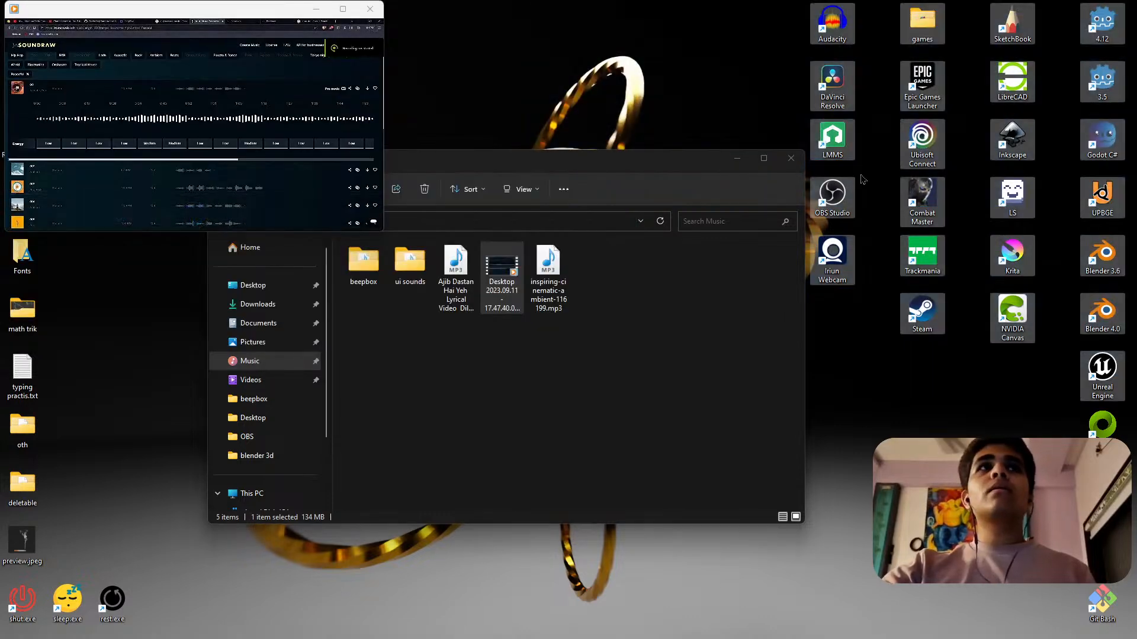
pyautogui.moveTo(215, 10); pyautogui.dragTo(1136, 199)
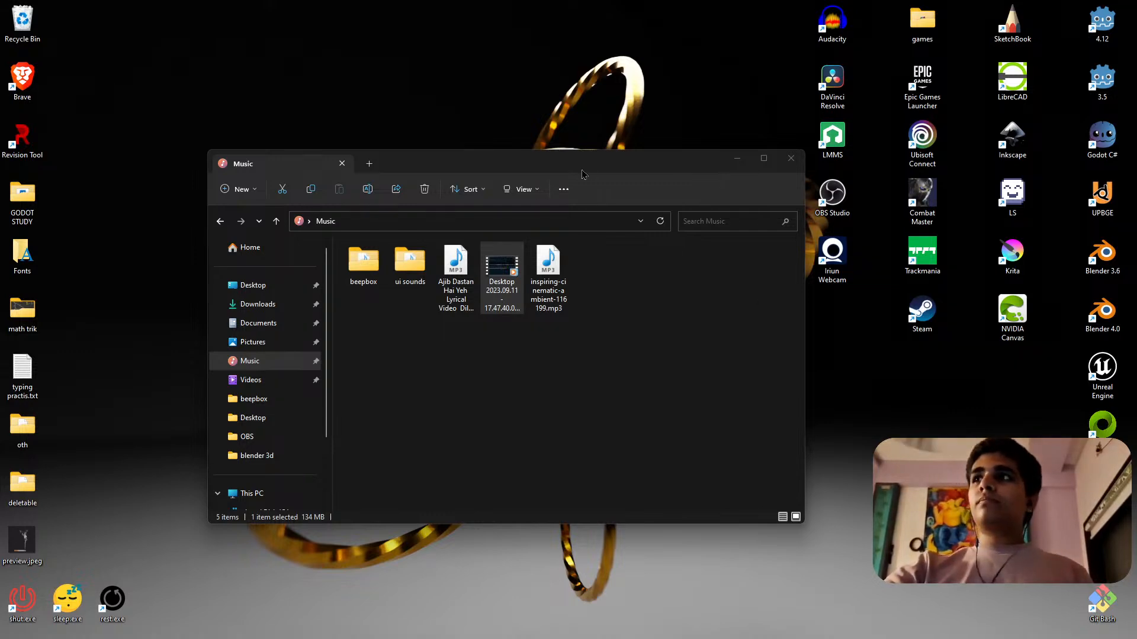
pyautogui.click(791, 158)
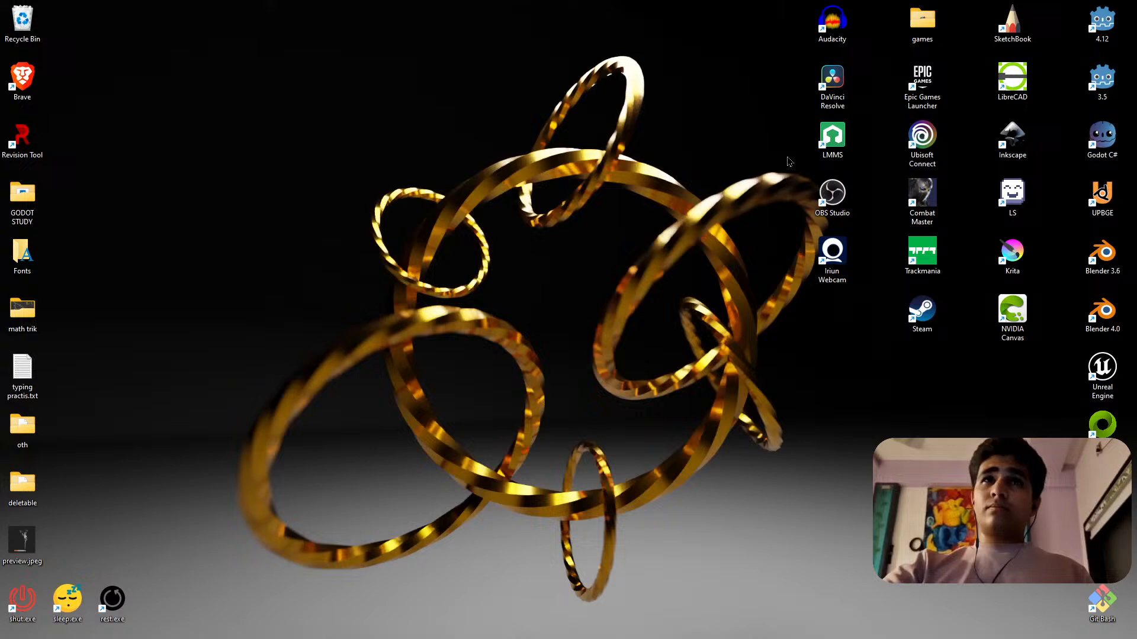
# Refresh the desktop, launch Godot 4.12 and open the Retro Drift project.
pyautogui.rightClick(630, 274)
pyautogui.click(685, 309)
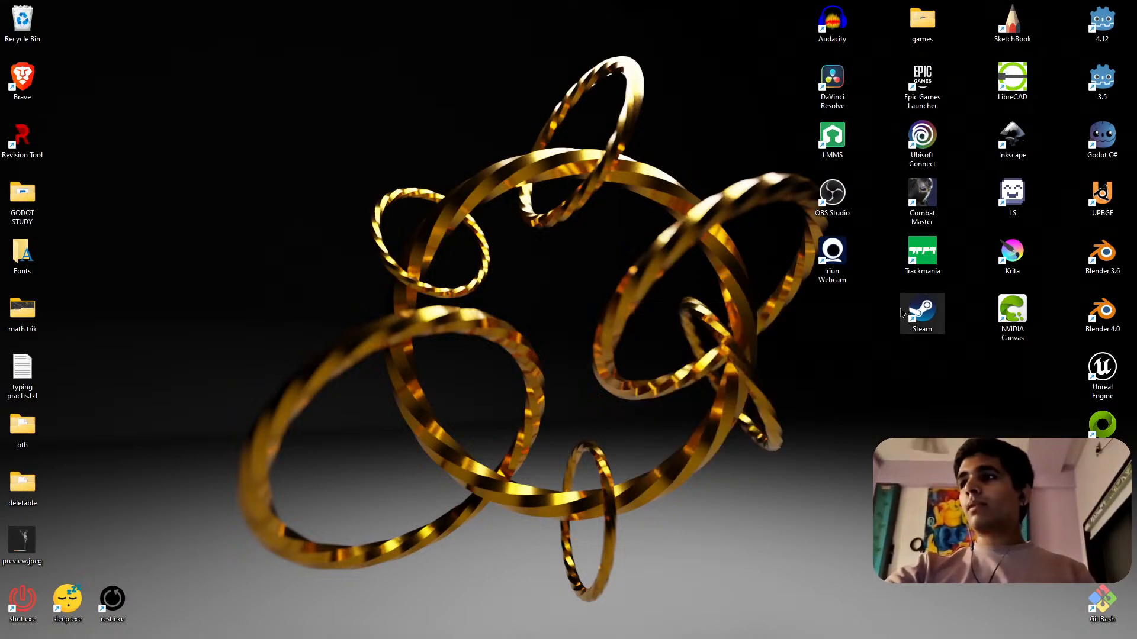
pyautogui.doubleClick(1102, 22)
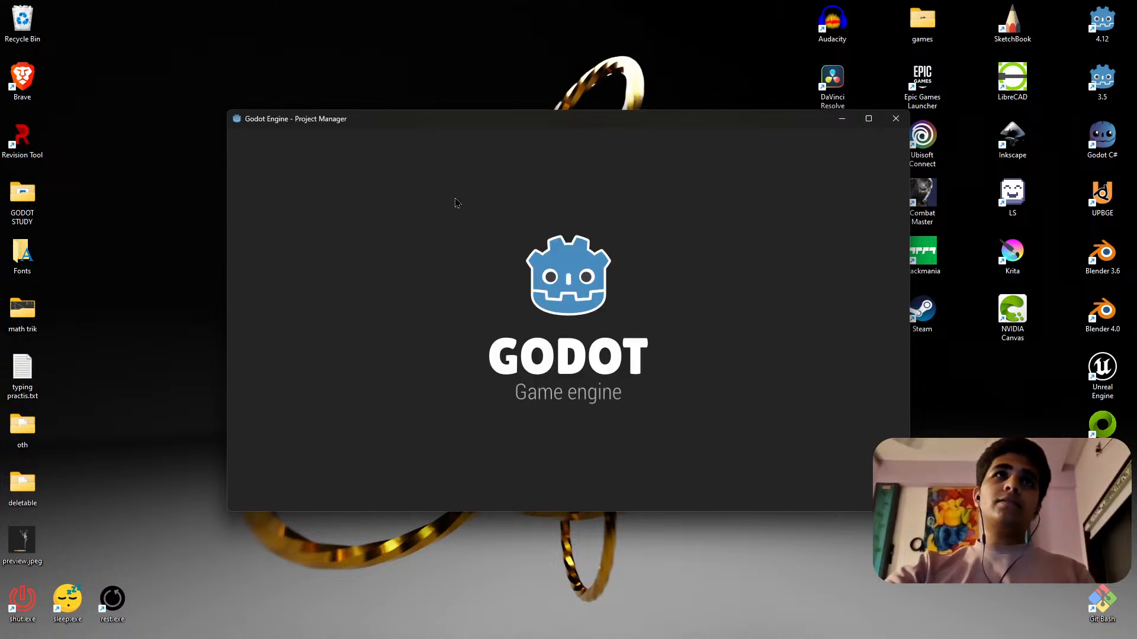
pyautogui.doubleClick(402, 199)
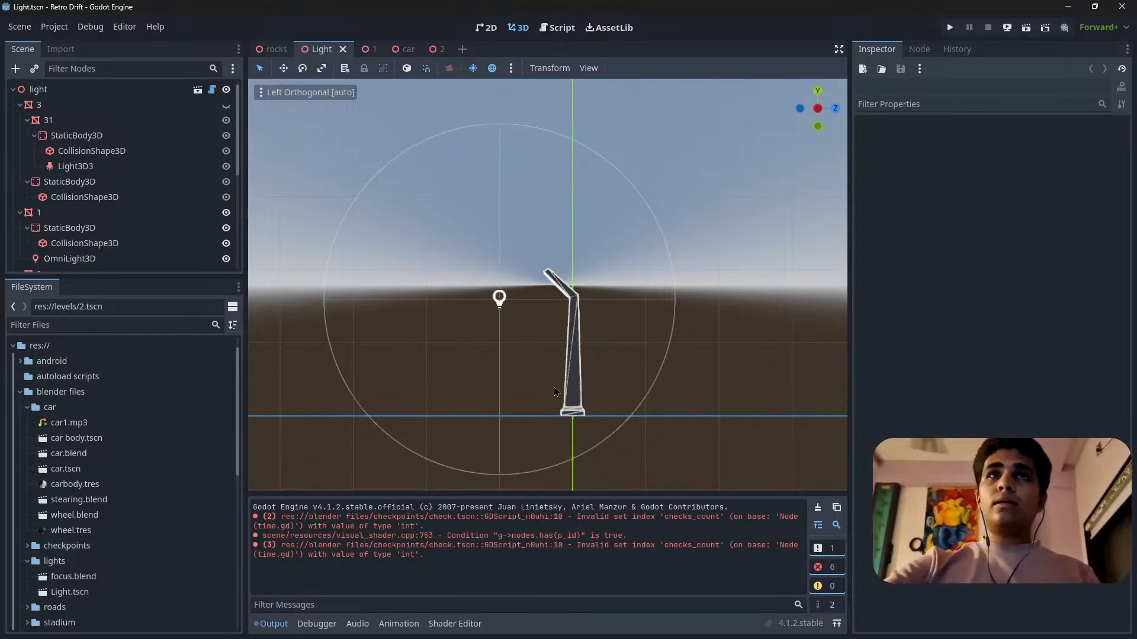
# Examine the street light model and its light source in the Light scene from several angles and distances.
pyautogui.keyDown('shift'); pyautogui.moveTo(521, 379); pyautogui.dragTo(583, 397, button='middle'); pyautogui.keyUp('shift')
pyautogui.scroll(-9, 548, 366)
pyautogui.scroll(13, 583, 397)
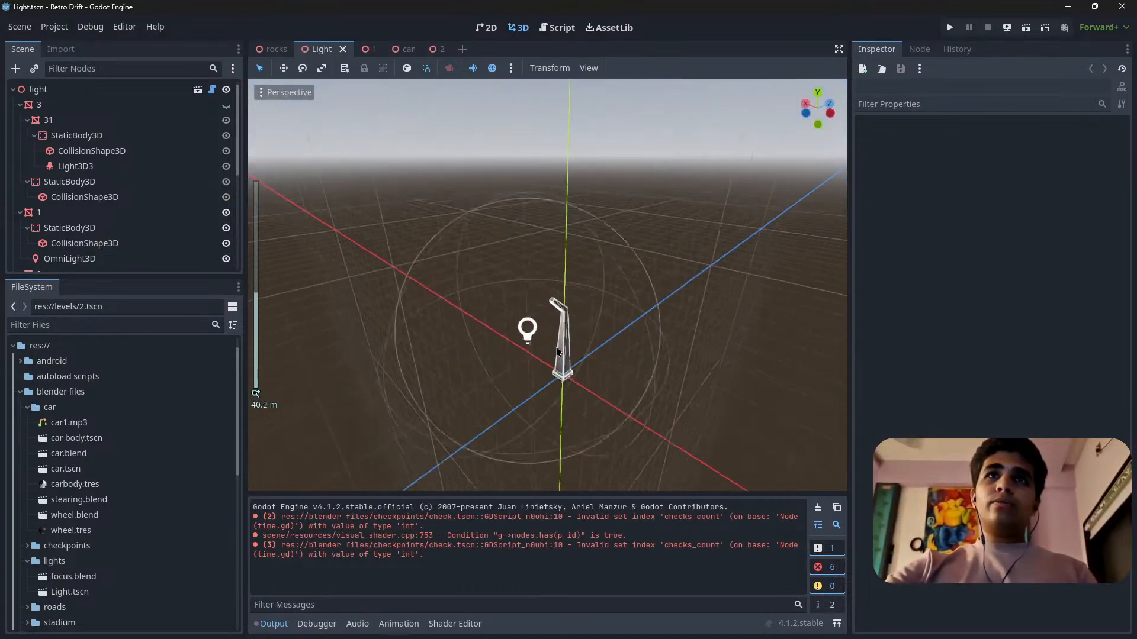
pyautogui.moveTo(583, 397); pyautogui.dragTo(628, 340, button='right')
pyautogui.scroll(20, 575, 447)
pyautogui.press('w')
pyautogui.press('s')
pyautogui.scroll(8, 574, 446)
pyautogui.press('a')
pyautogui.press('w')
pyautogui.press('s')
pyautogui.press('w')
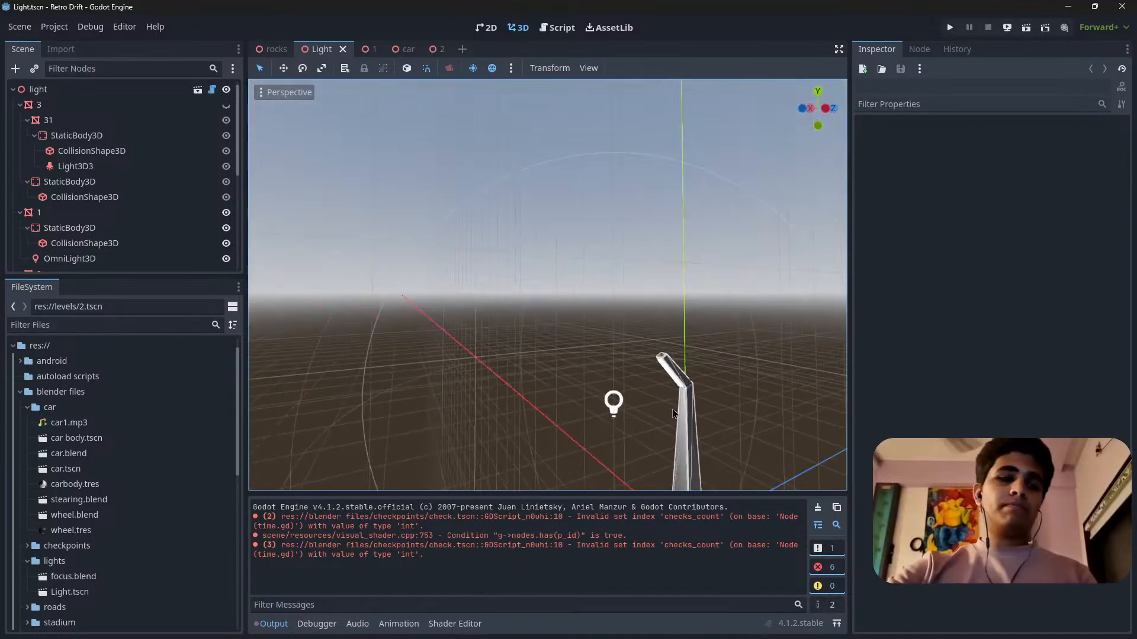
# Save the Light scene and widen the 3D viewport by narrowing the Inspector.
pyautogui.hotkey('ctrl', 's')
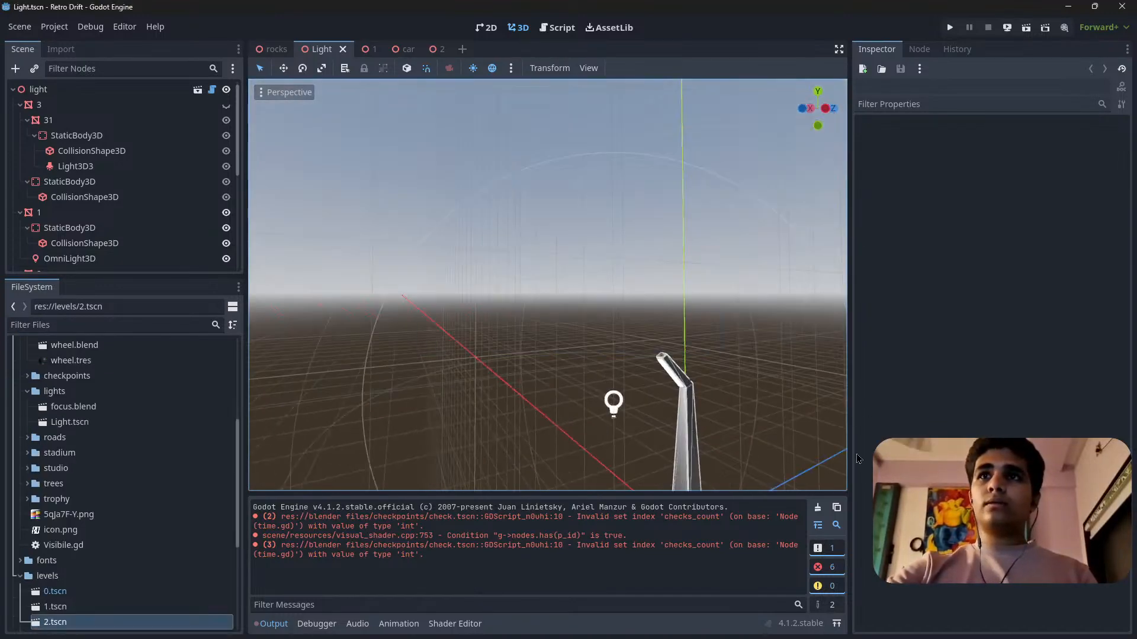
pyautogui.moveTo(850, 457); pyautogui.dragTo(931, 455)
pyautogui.moveTo(805, 355); pyautogui.dragTo(809, 447, button='right')
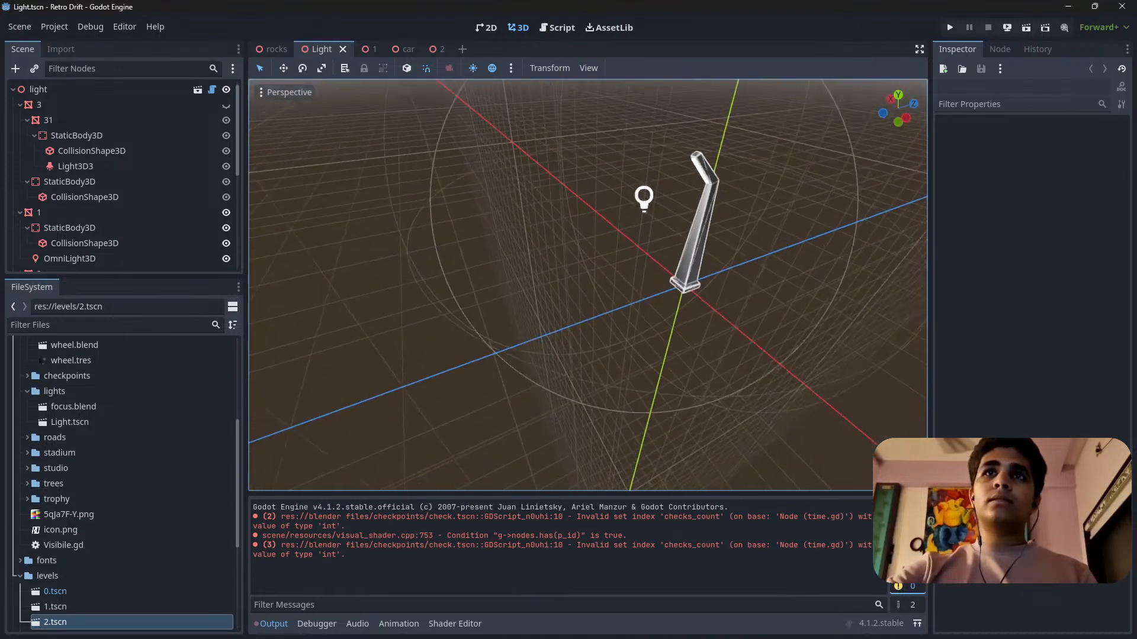
pyautogui.press('s')
pyautogui.moveTo(536, 258); pyautogui.dragTo(551, 223, button='right')
pyautogui.press('w')
pyautogui.press('s')
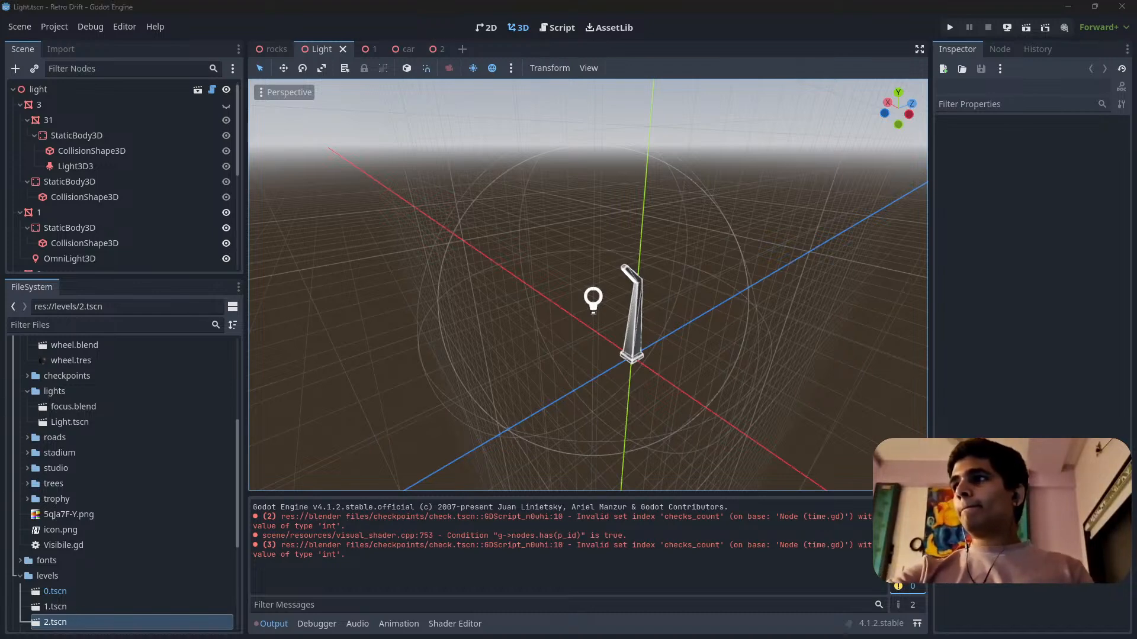
pyautogui.moveTo(651, 333)
pyautogui.mouseDown(button='right')
pyautogui.moveTo(621, 357)
pyautogui.moveTo(657, 355)
pyautogui.moveTo(656, 345)
pyautogui.mouseUp(button='right')
pyautogui.press('w')
pyautogui.press('s')
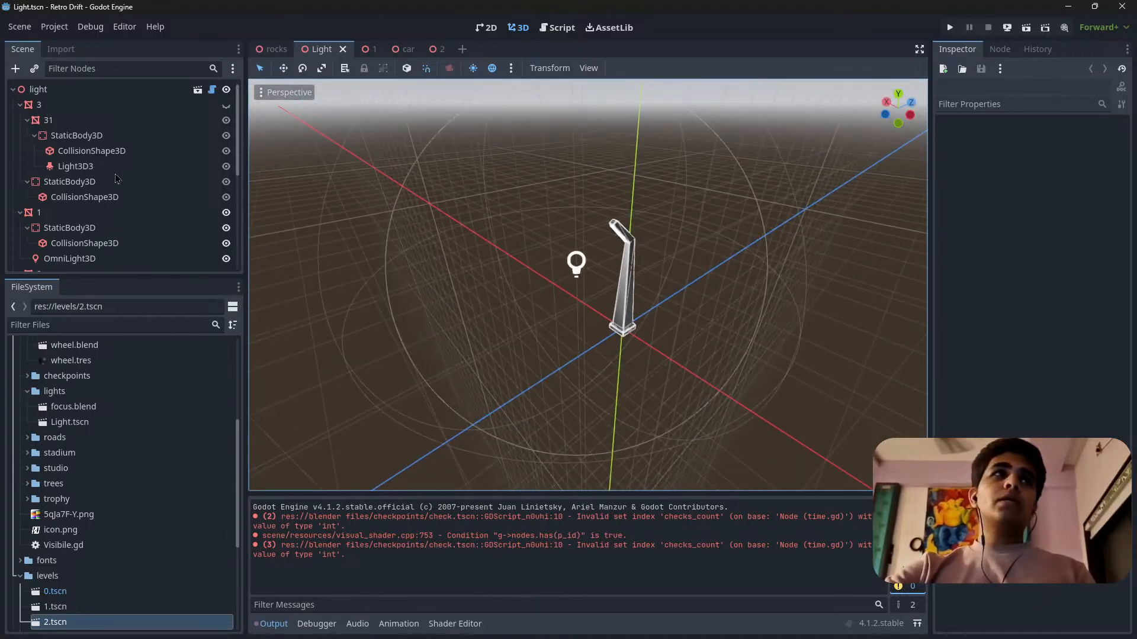
# Inspect the root light node's script properties and the Light3D3 spotlight's settings in the Light scene.
pyautogui.click(66, 93)
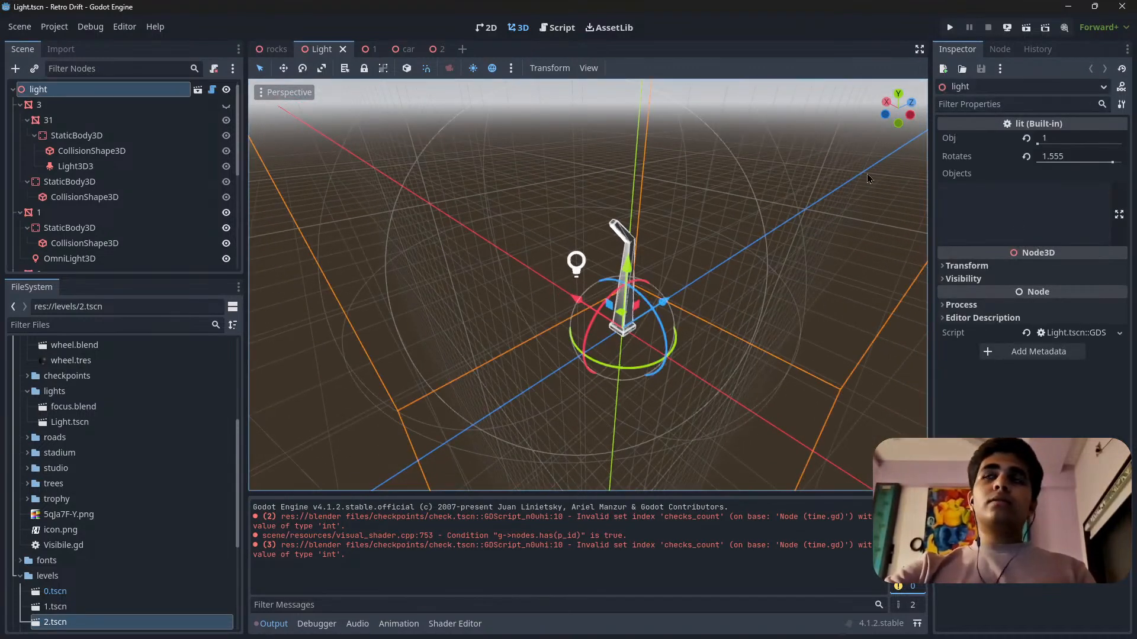
pyautogui.moveTo(868, 179); pyautogui.dragTo(921, 167, button='middle')
pyautogui.moveTo(921, 167); pyautogui.dragTo(971, 158, button='right')
pyautogui.press('w')
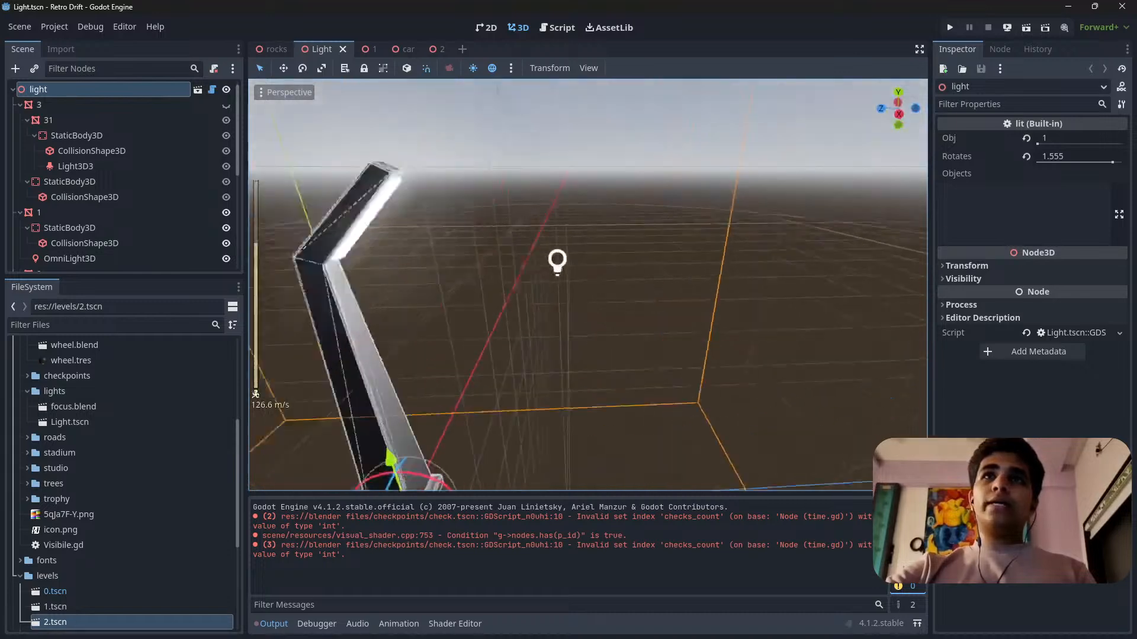
pyautogui.moveTo(686, 277); pyautogui.dragTo(647, 253, button='right')
pyautogui.press('s')
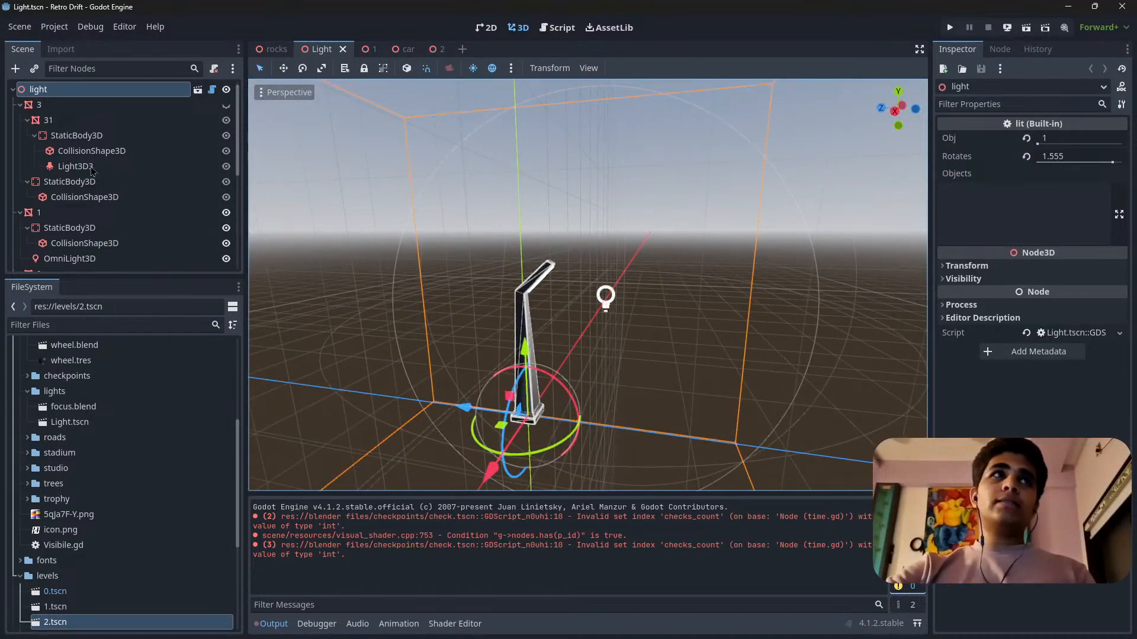
pyautogui.scroll(-3, 94, 177)
pyautogui.scroll(3, 107, 202)
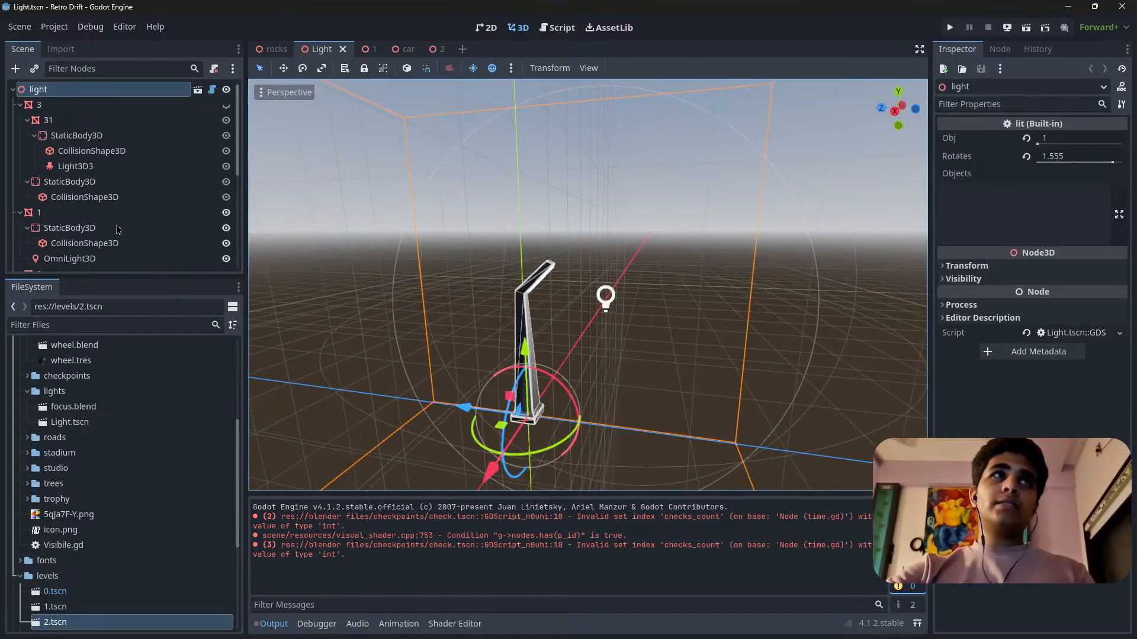
pyautogui.click(102, 168)
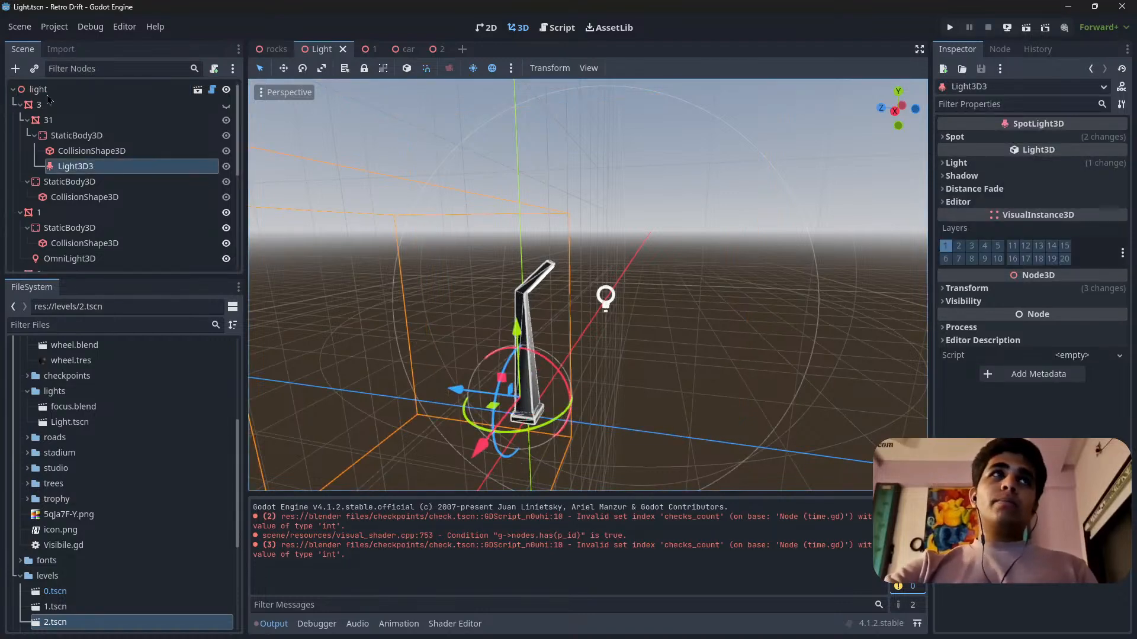
pyautogui.click(64, 91)
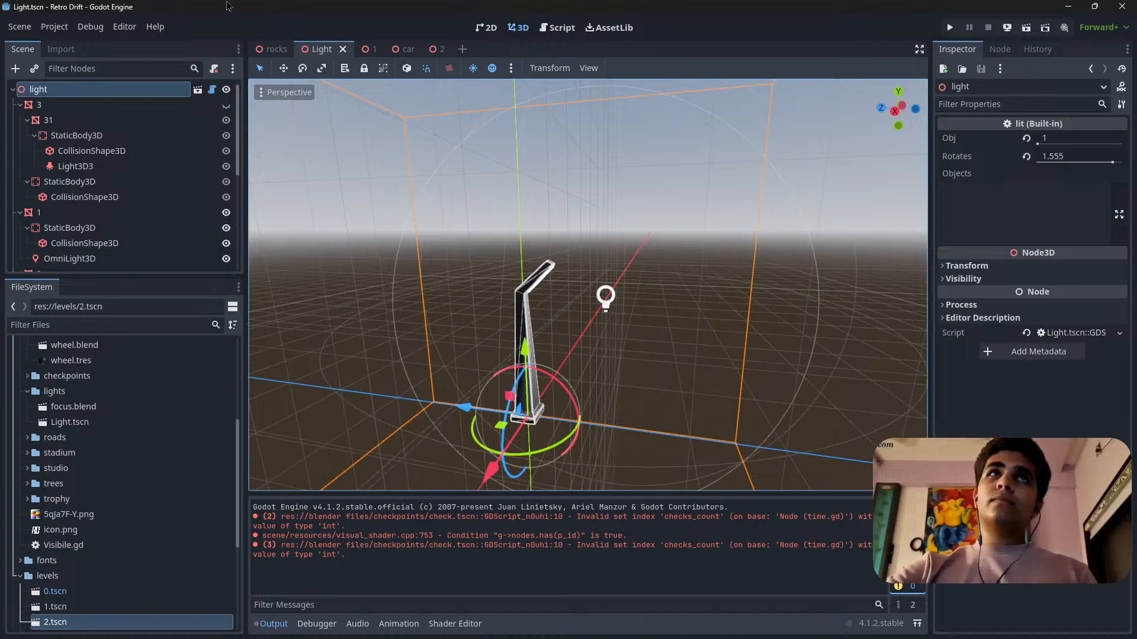
# Switch to level scene 1 and examine the street lights placed along the race track.
pyautogui.click(367, 49)
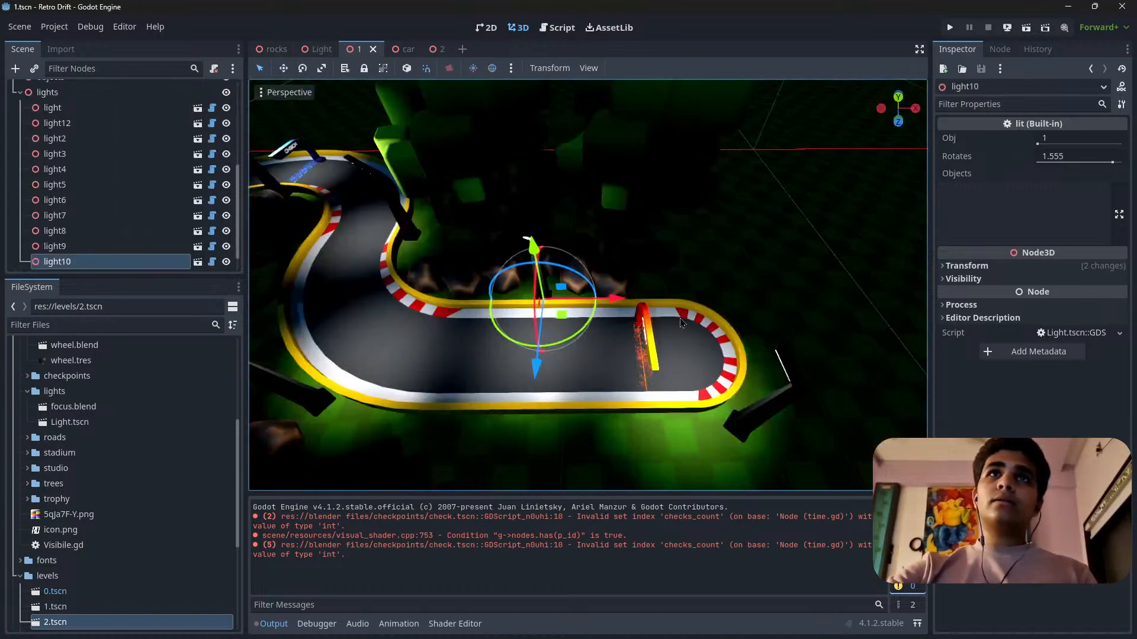
pyautogui.moveTo(685, 316); pyautogui.dragTo(494, 321, button='right')
pyautogui.press('s')
pyautogui.scroll(15, 684, 316)
pyautogui.press('d')
pyautogui.press('w')
pyautogui.press('s')
pyautogui.scroll(-12, 497, 299)
pyautogui.press('w')
pyautogui.press('a')
pyautogui.press('w')
pyautogui.press('s')
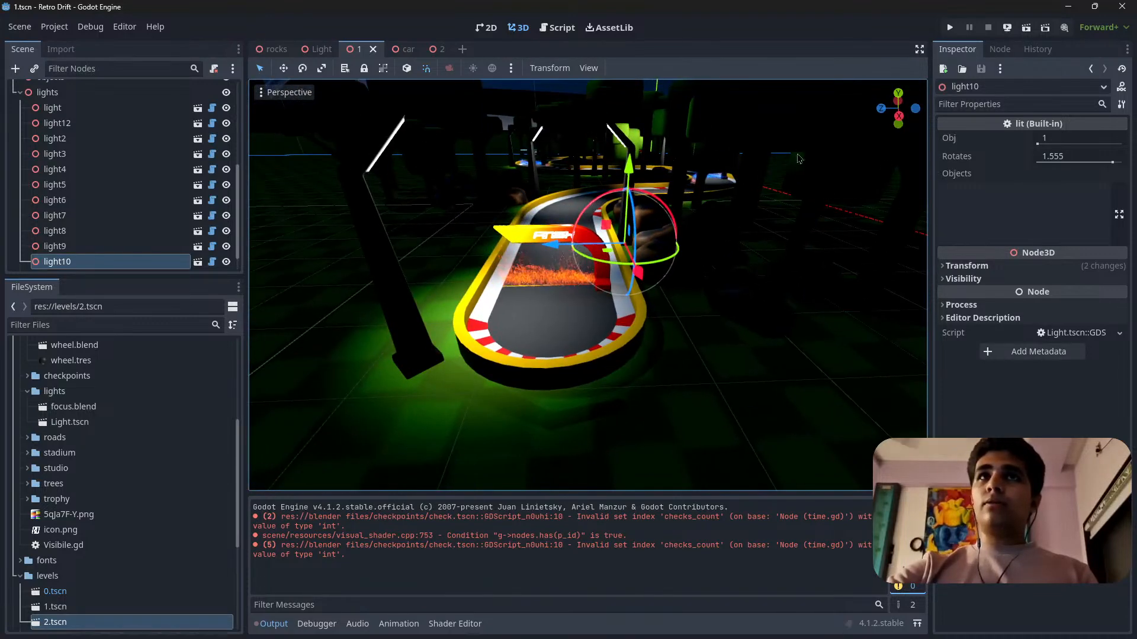
# Run the current level scene and drive the car from the start arch through both checkpoints to the finish.
pyautogui.click(1026, 28)
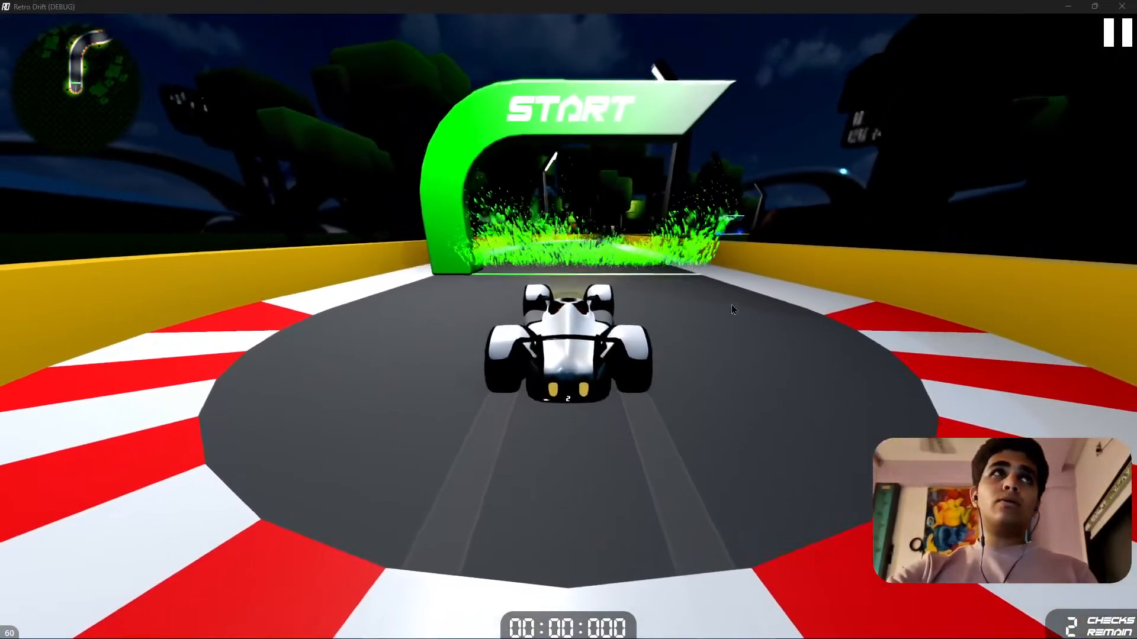
pyautogui.press('w')
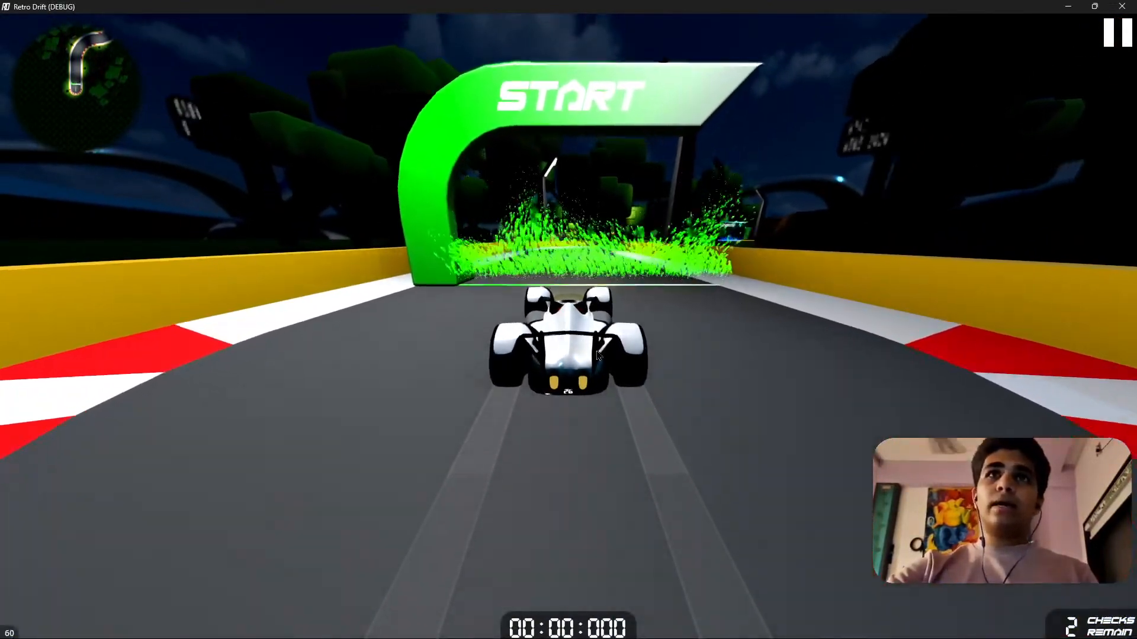
pyautogui.press('d')
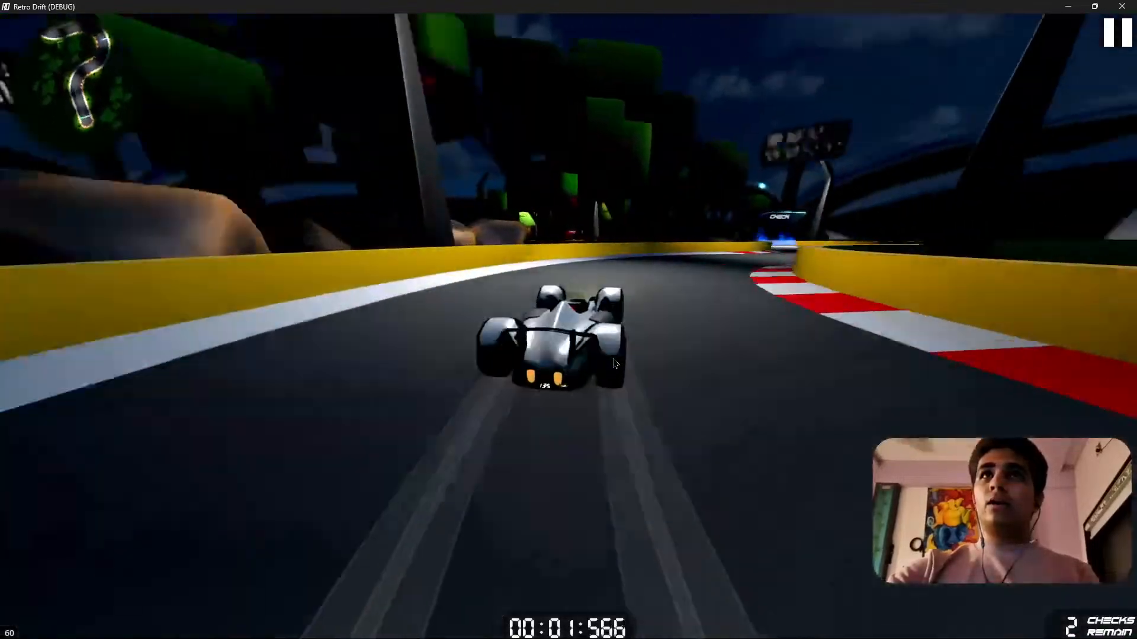
pyautogui.press('a')
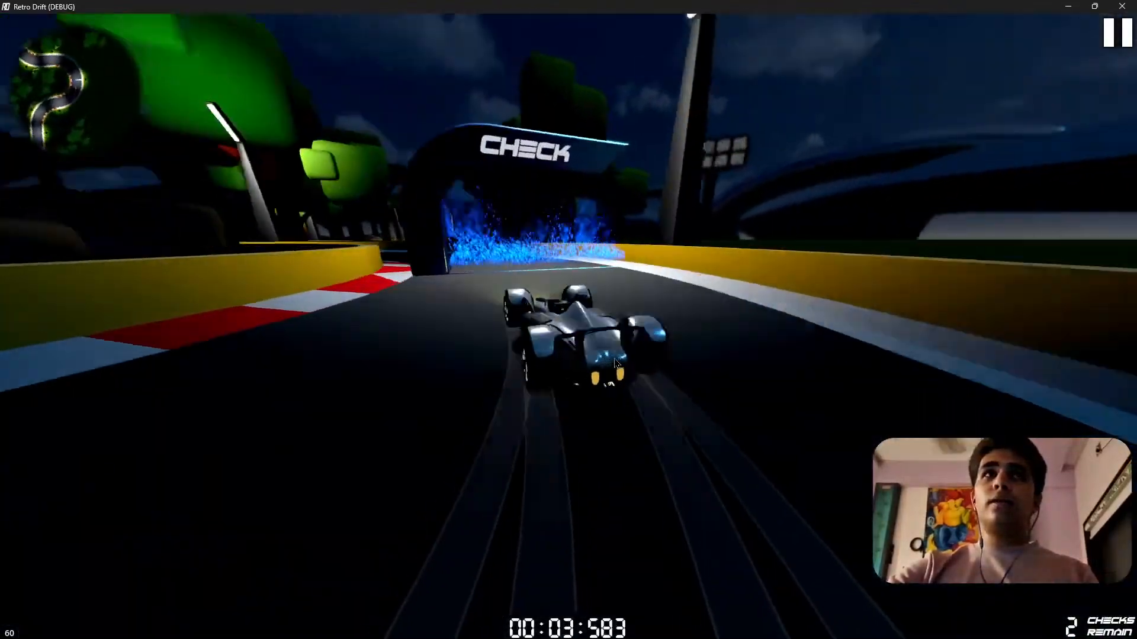
pyautogui.press('a')
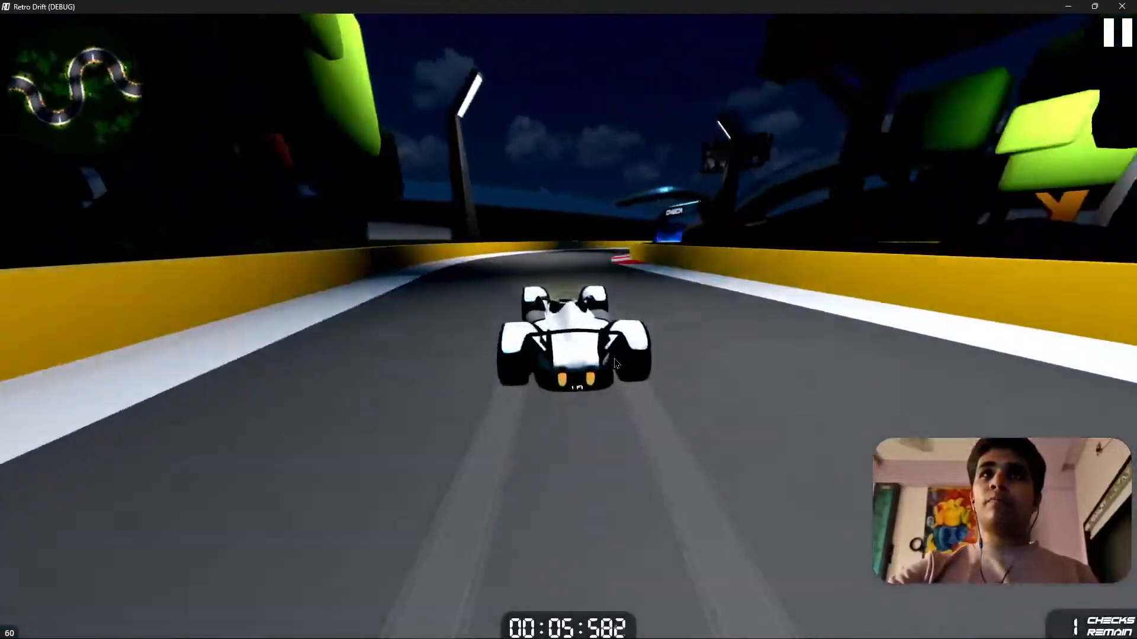
pyautogui.press('d')
pyautogui.press('d')
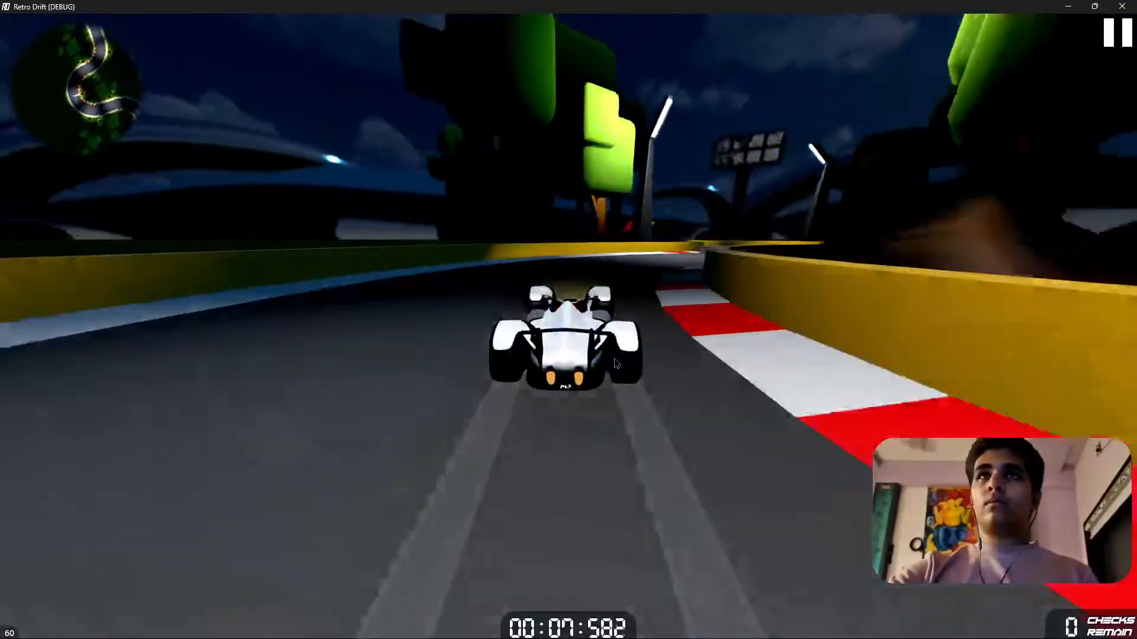
pyautogui.press('d')
pyautogui.press('a')
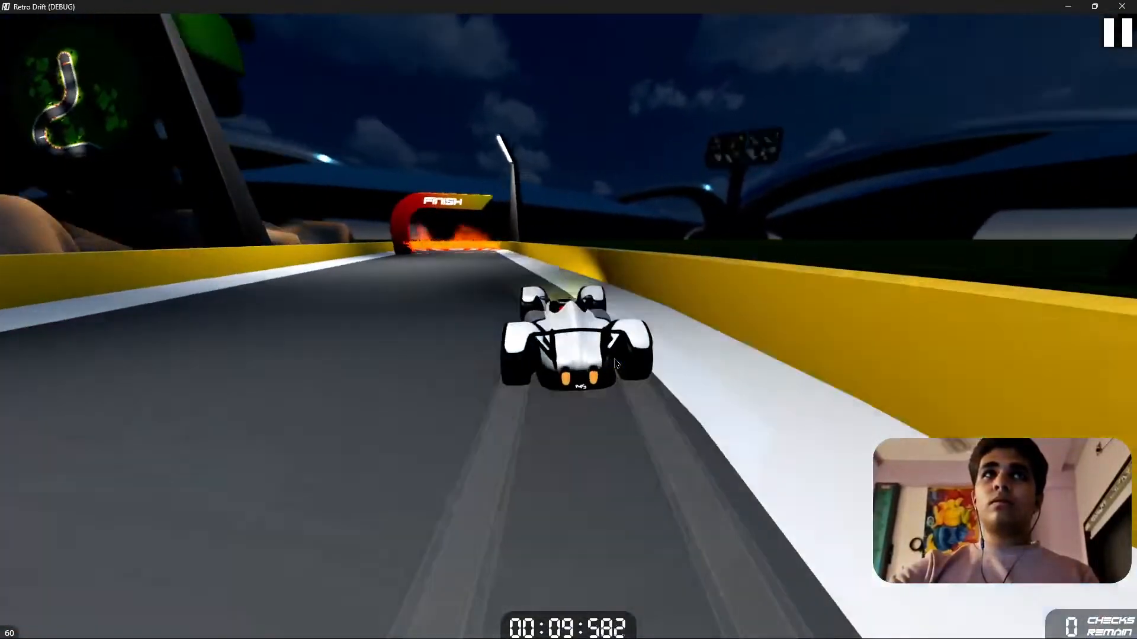
pyautogui.press('a')
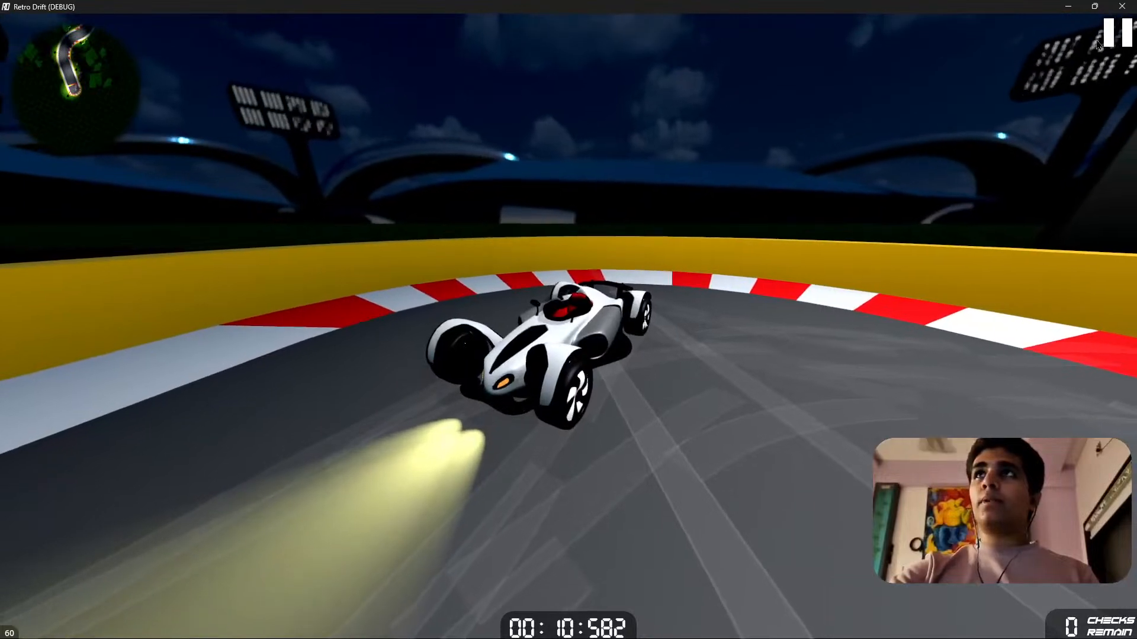
# Pause the game, enable reflections, indirect lighting, ambient occlusion, SDFGI and auto exposure, and resume.
pyautogui.click(1115, 34)
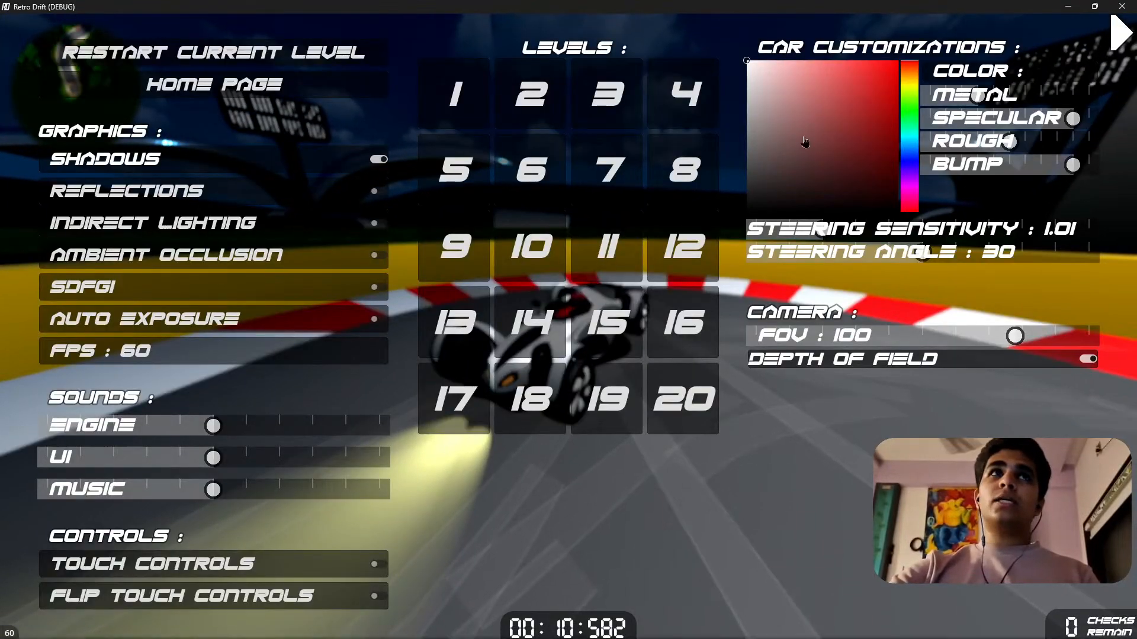
pyautogui.click(269, 192)
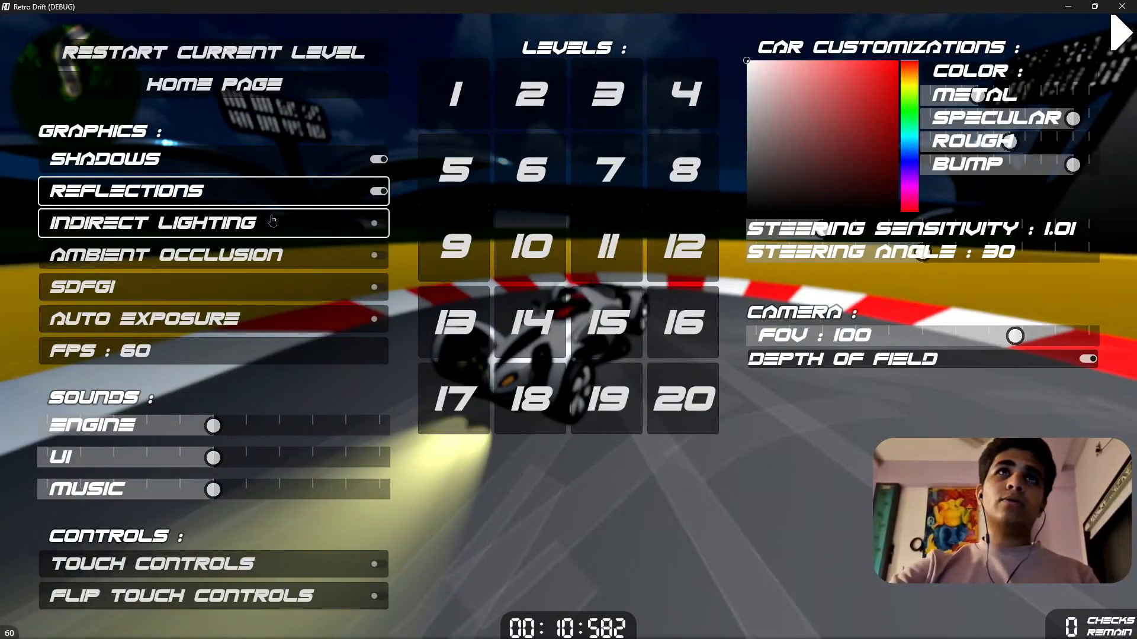
pyautogui.click(277, 223)
pyautogui.click(285, 255)
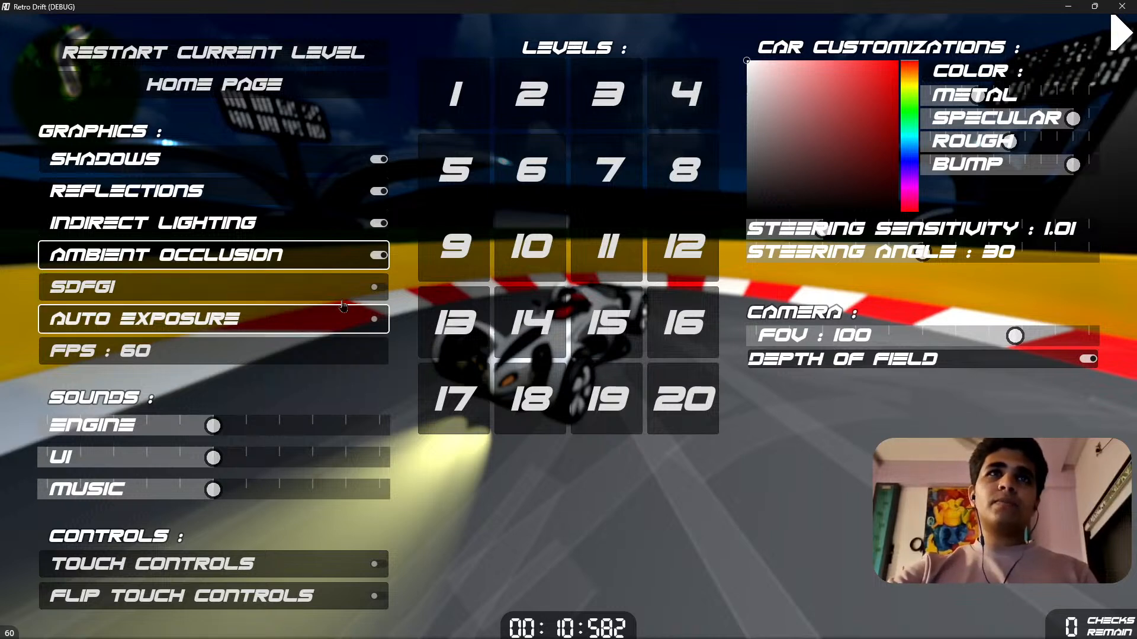
pyautogui.click(313, 296)
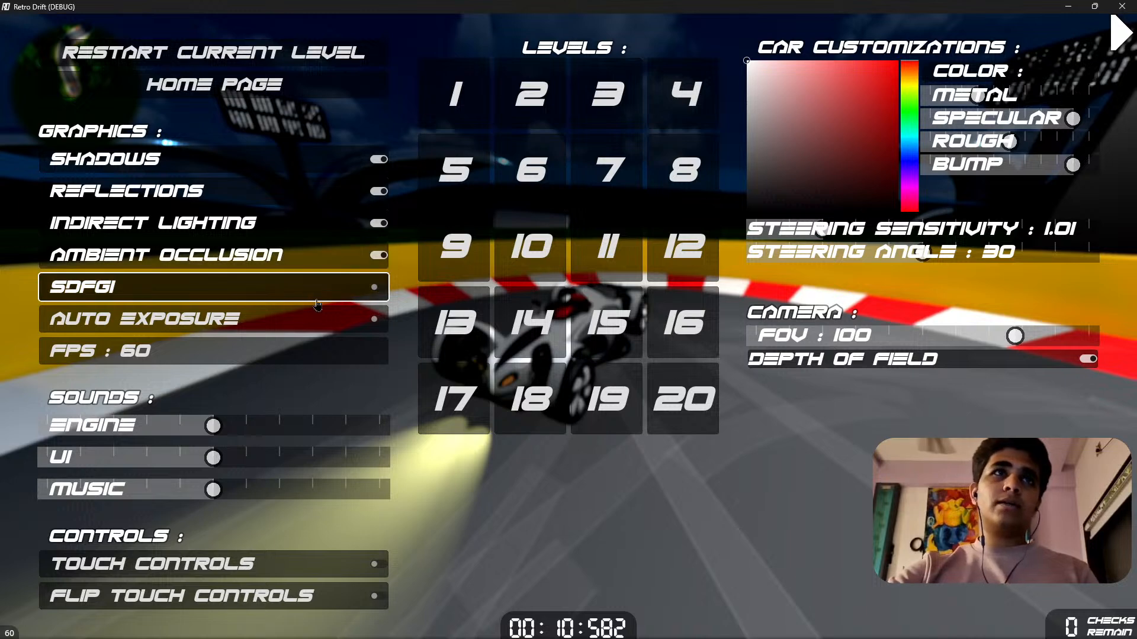
pyautogui.click(228, 324)
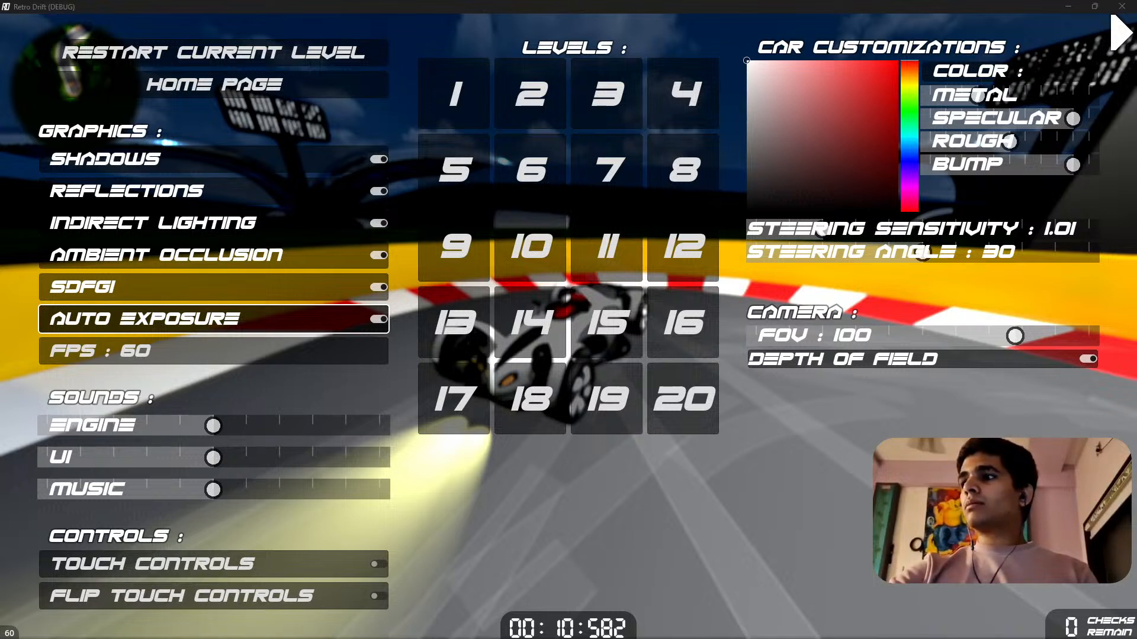
pyautogui.click(1113, 31)
# Drive the car back from the finish area to examine the track with the enabled graphics effects.
pyautogui.press('w')
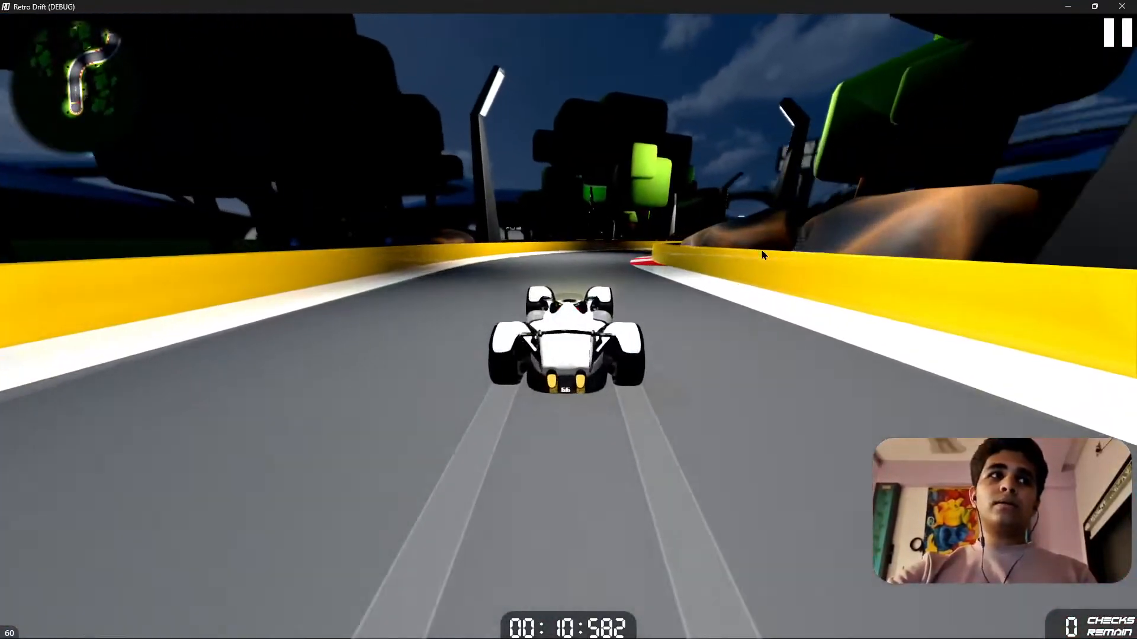
pyautogui.press('d')
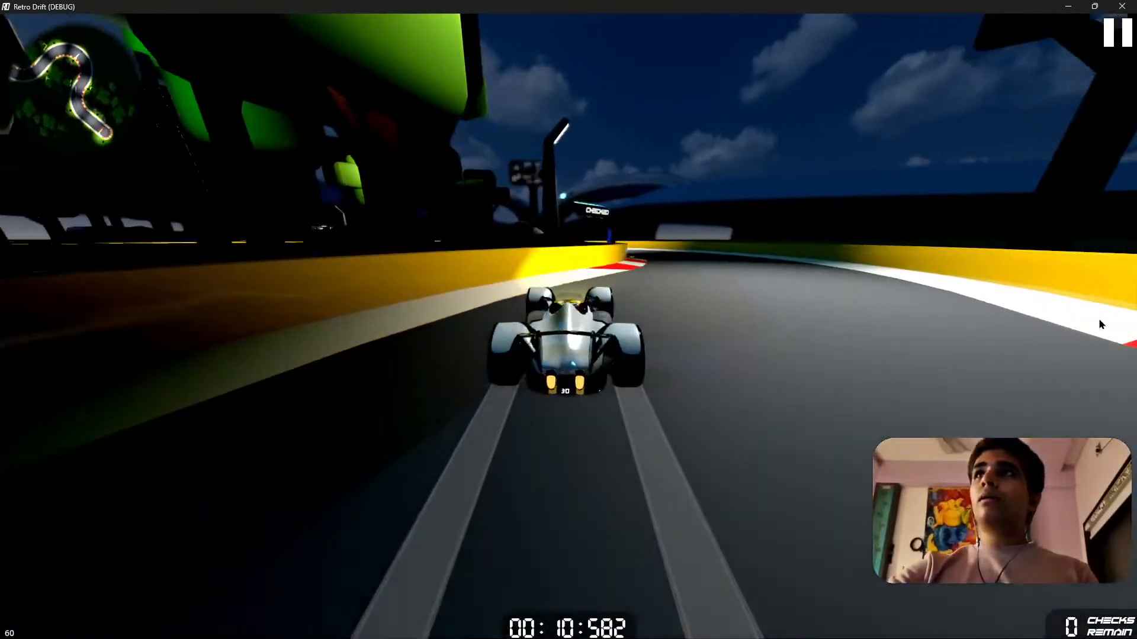
pyautogui.click(792, 5)
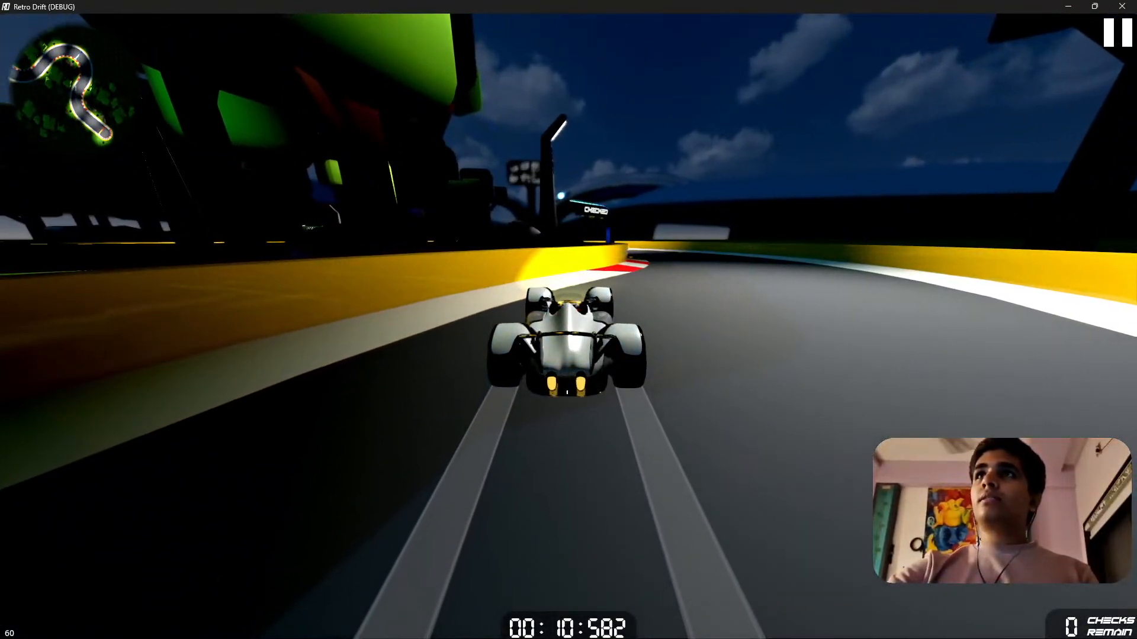
# Pause the game, set the car's metal, specular and bump to maximum and its roughness to minimum, and resume.
pyautogui.click(1115, 48)
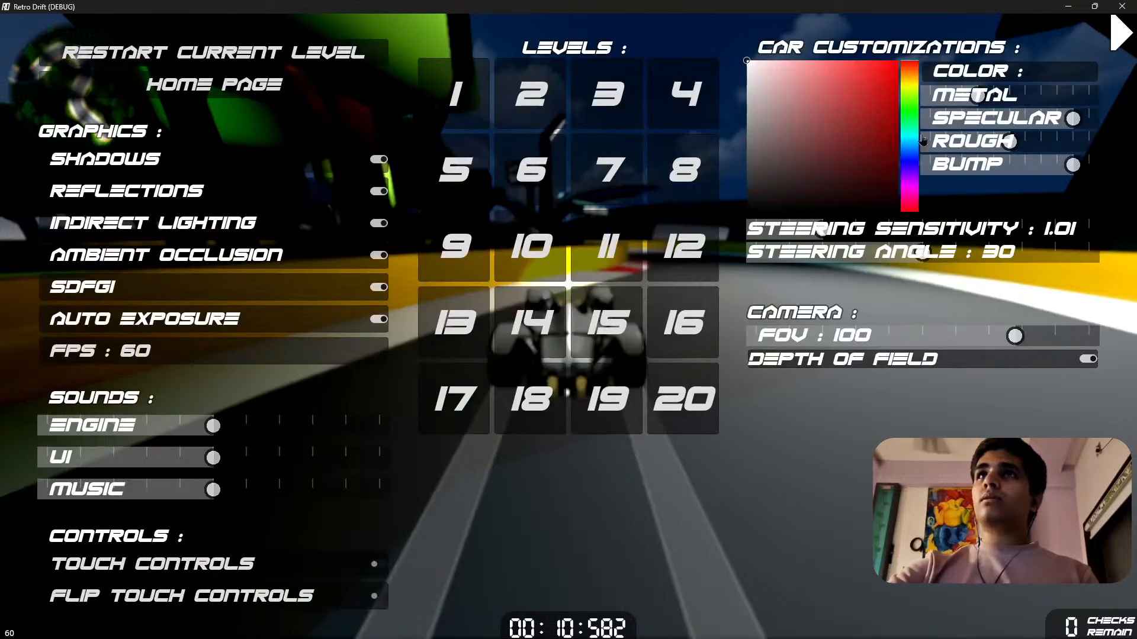
pyautogui.moveTo(976, 94); pyautogui.dragTo(1089, 95)
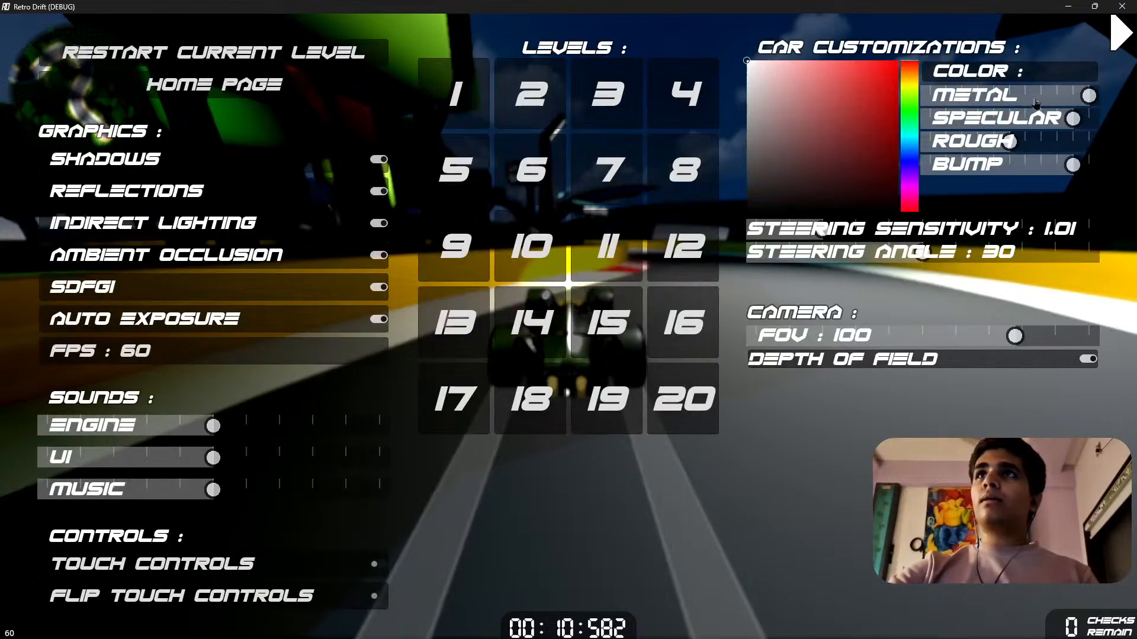
pyautogui.moveTo(955, 137); pyautogui.dragTo(905, 155)
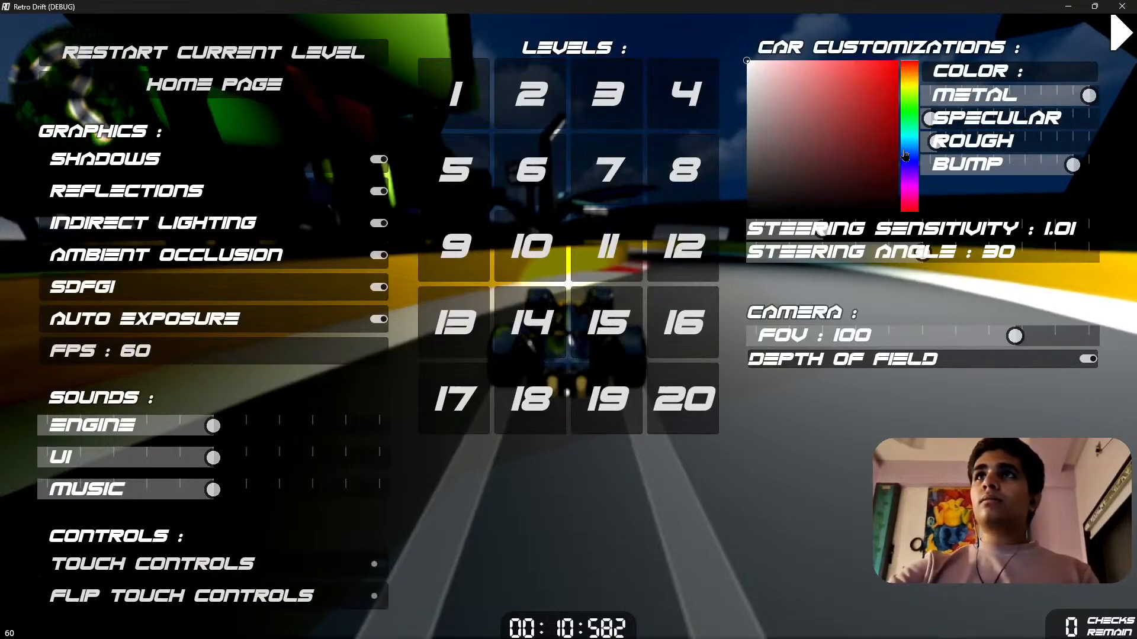
pyautogui.moveTo(968, 128); pyautogui.dragTo(1109, 114)
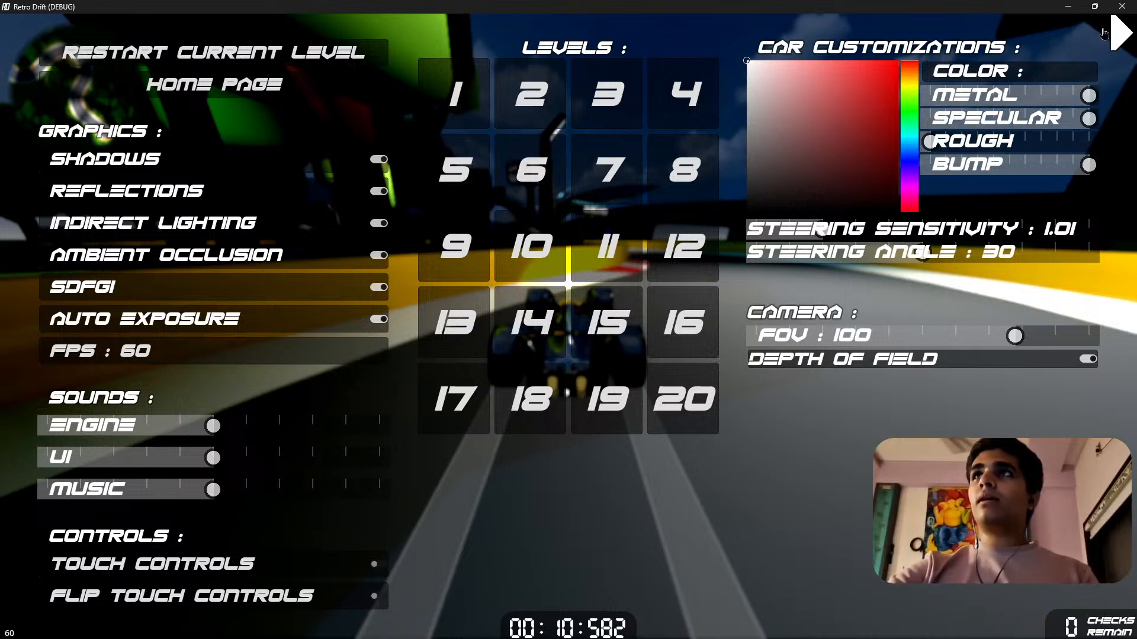
pyautogui.click(1102, 33)
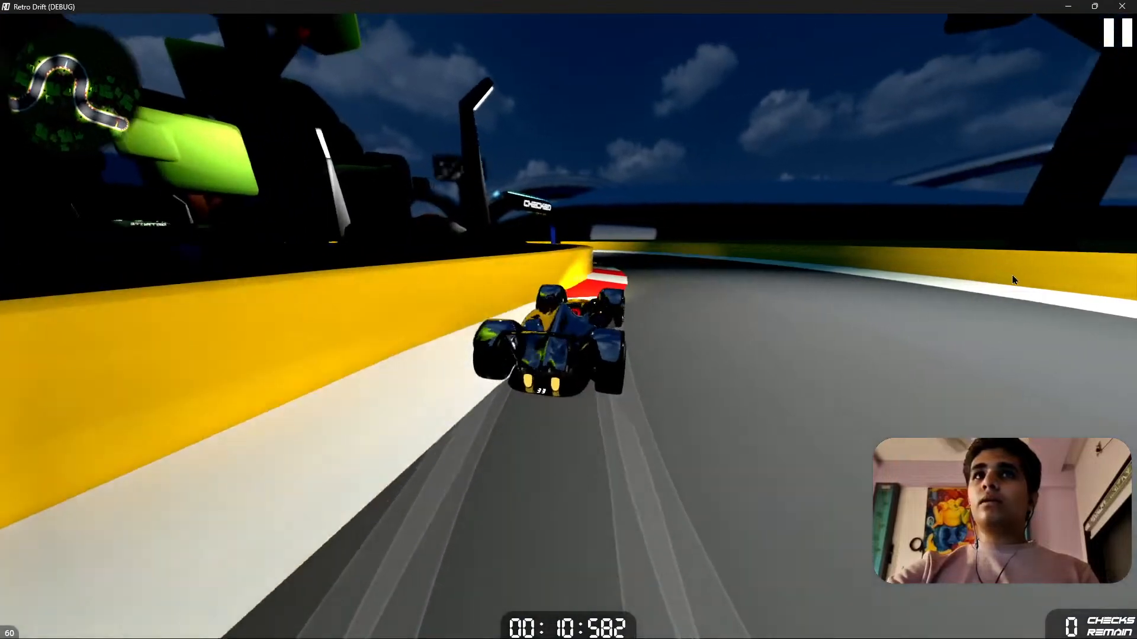
# Drive the restyled car back through the checkpoints to the start arch, examining its reflections and the track lighting.
pyautogui.press('a')
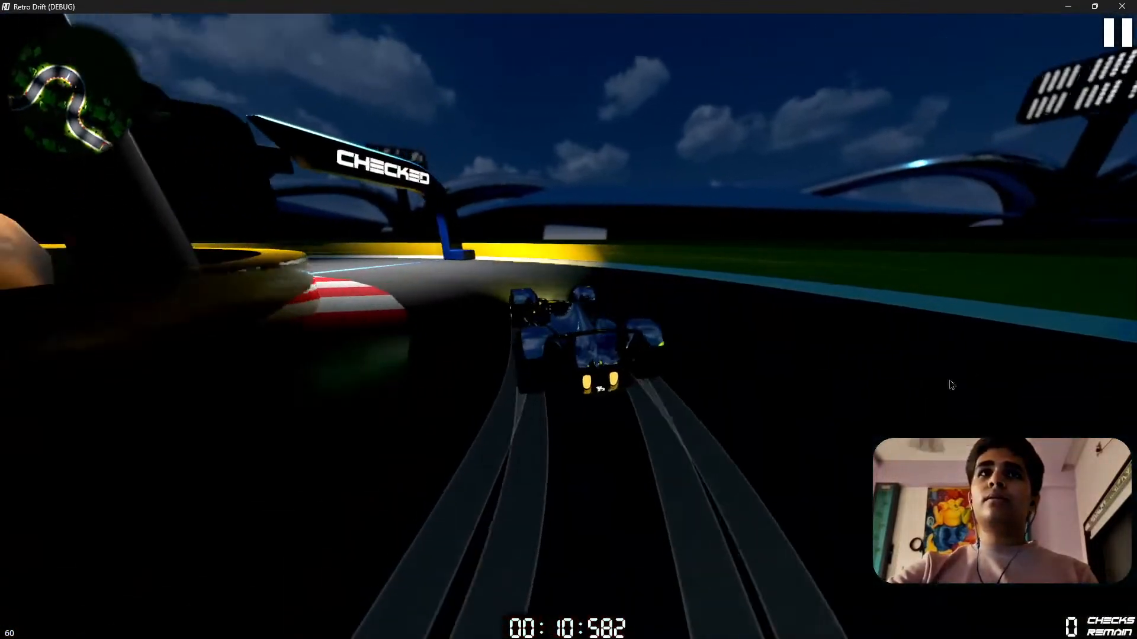
pyautogui.press('a')
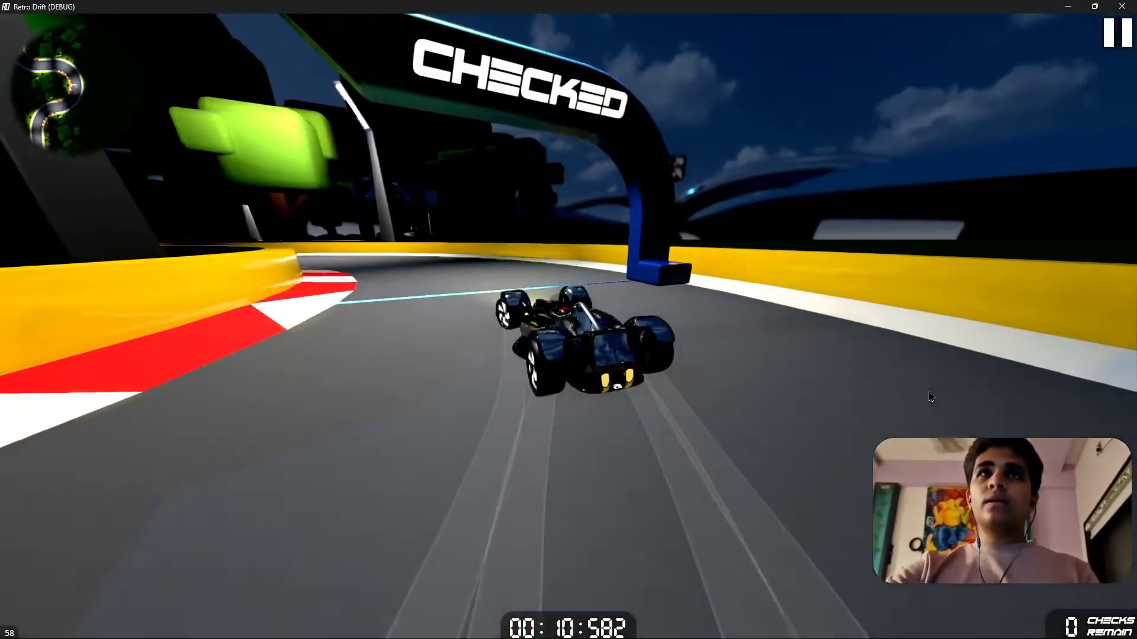
pyautogui.press('a')
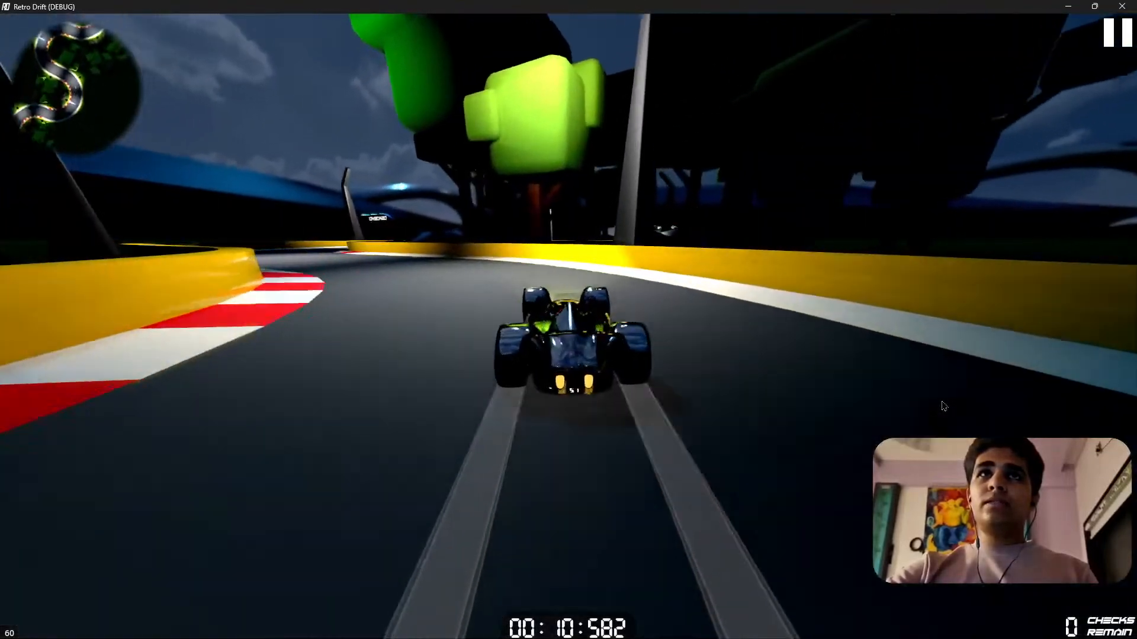
pyautogui.press('a')
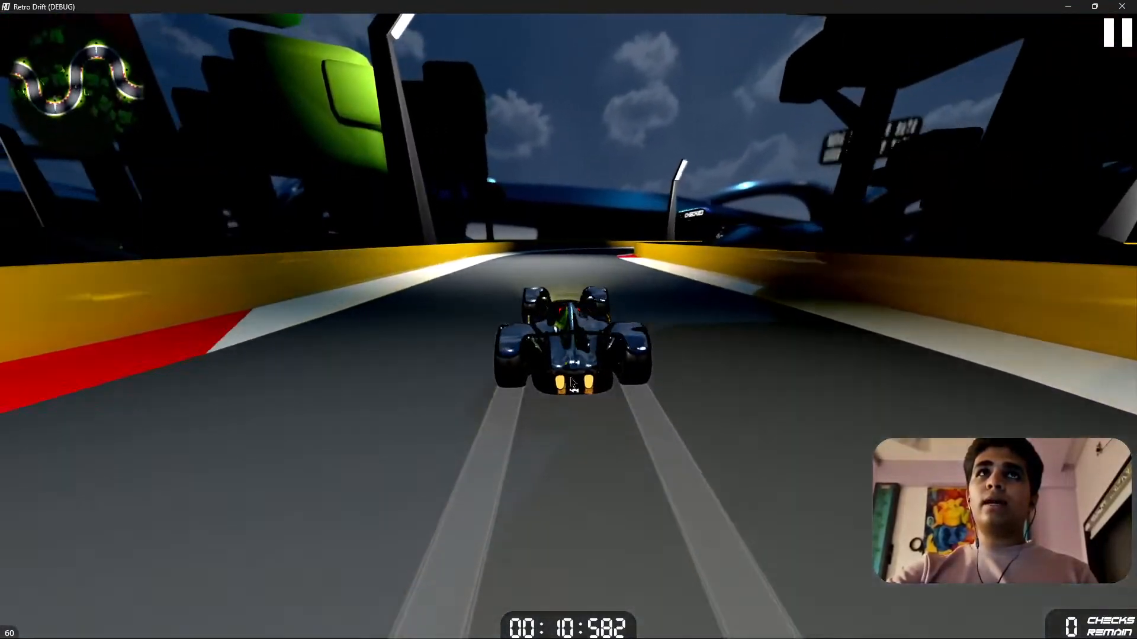
pyautogui.press('d')
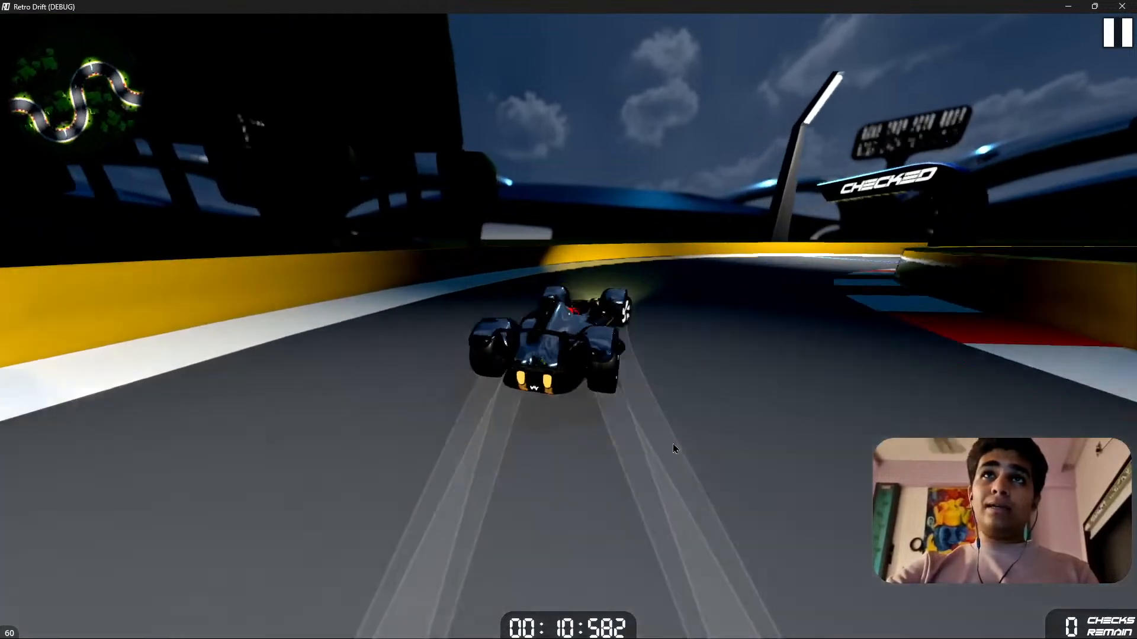
pyautogui.press('d')
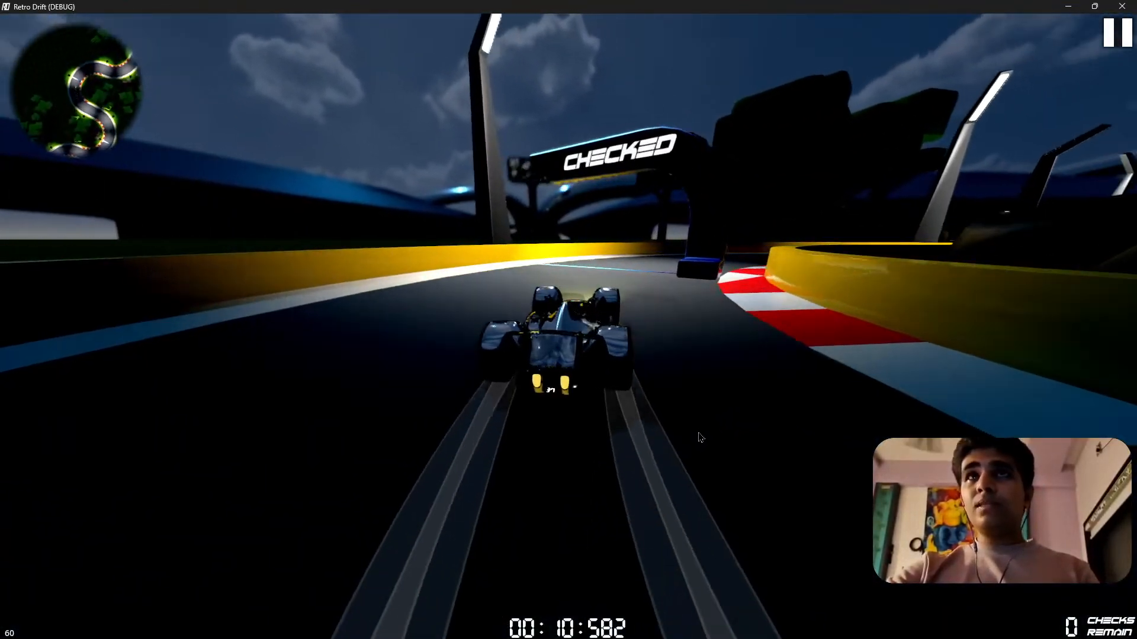
pyautogui.press('d')
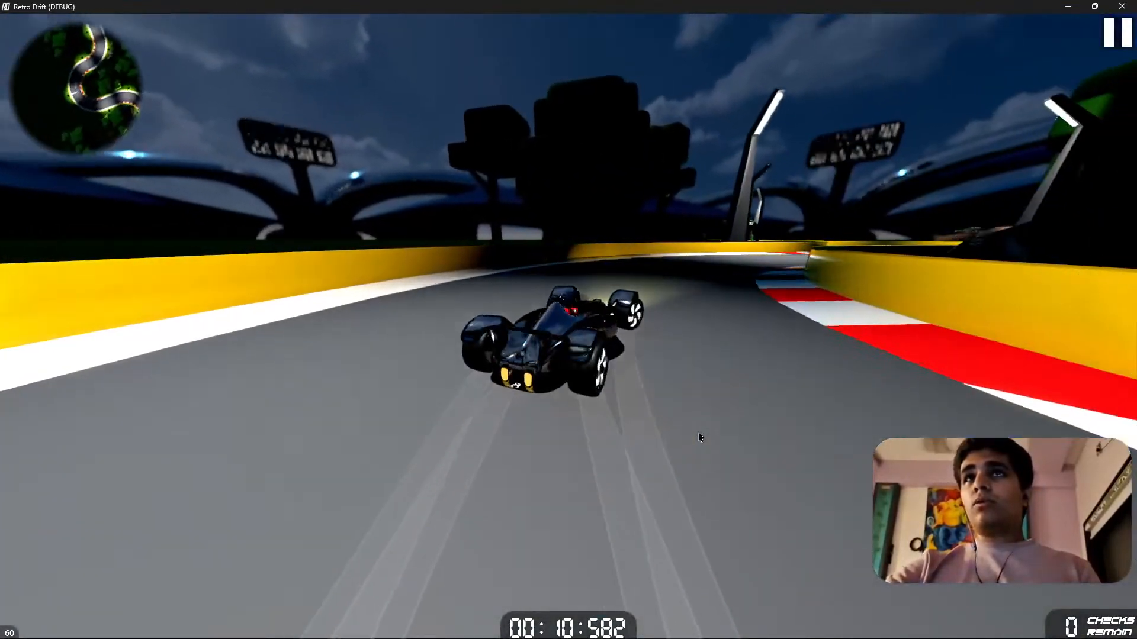
pyautogui.press('d')
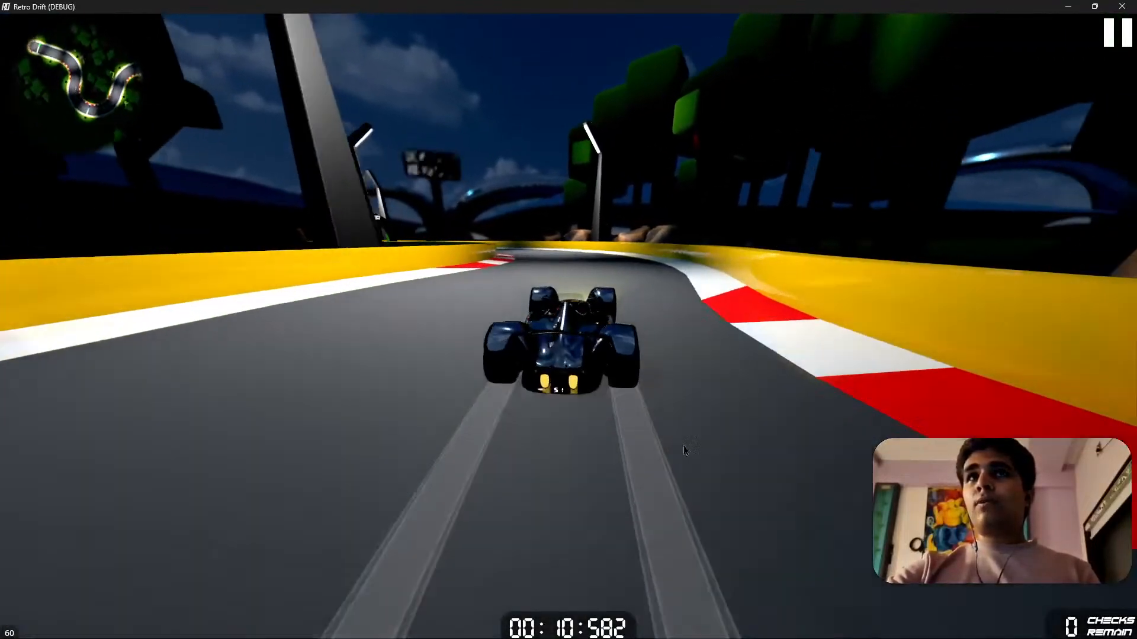
pyautogui.press('d')
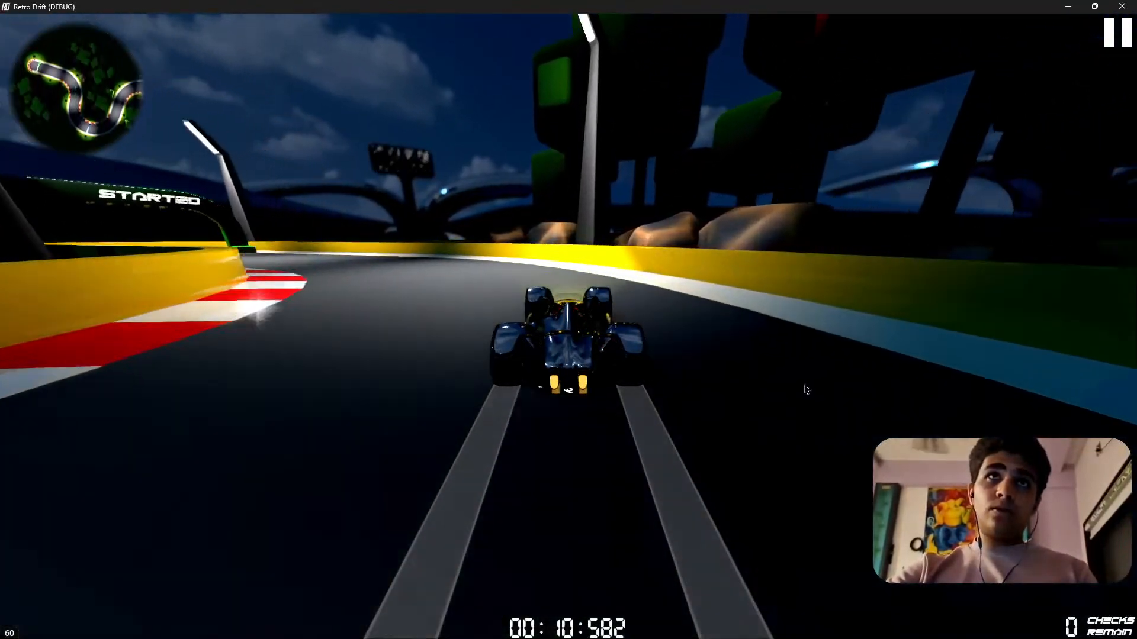
pyautogui.press('a')
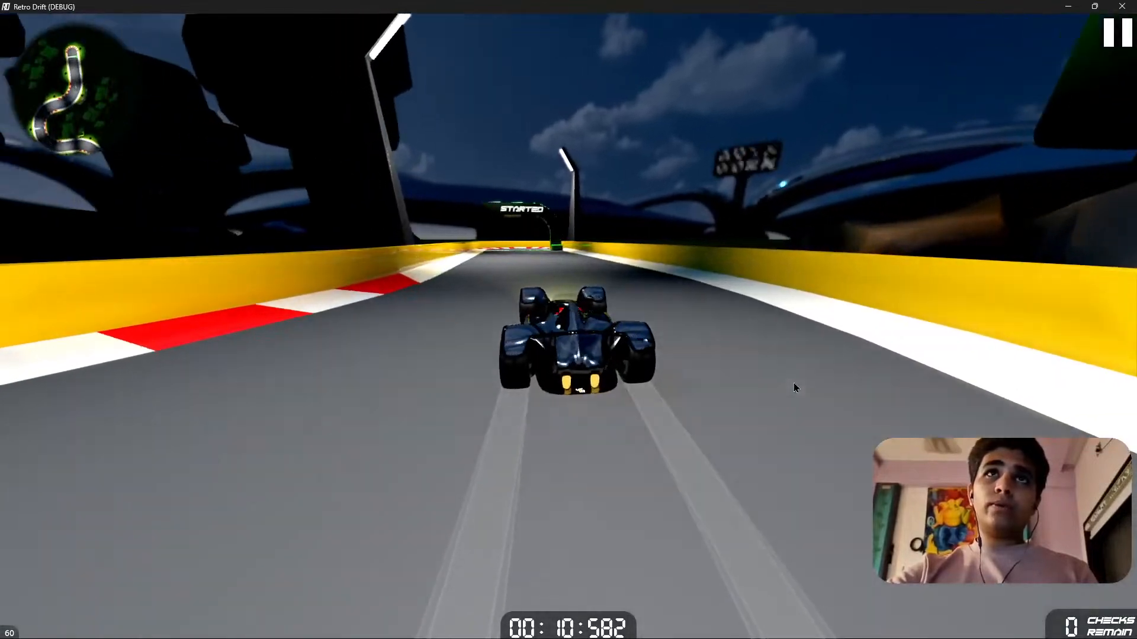
pyautogui.press('a')
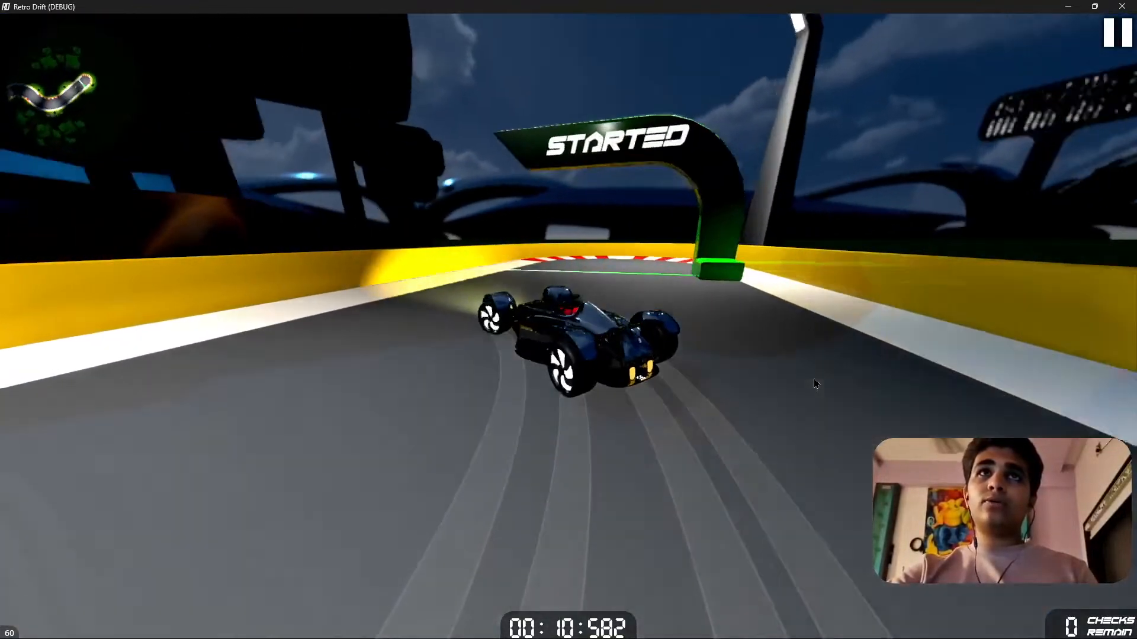
# Drive the car back under the start arch and up the track to the first checkpoint, examining the reflections.
pyautogui.press('s')
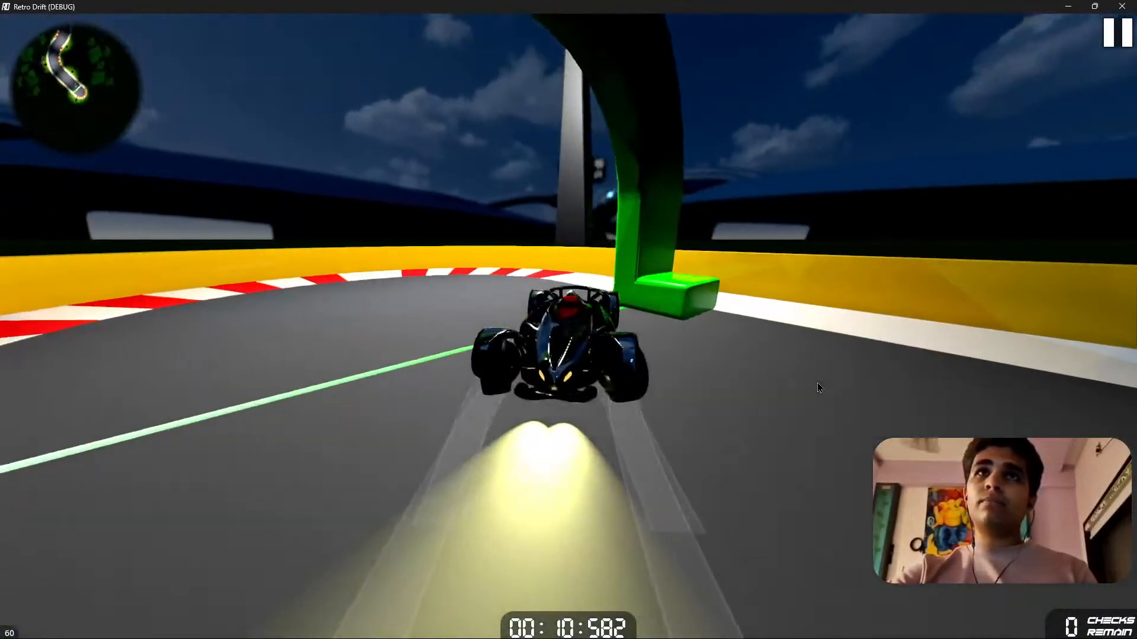
pyautogui.press('w')
pyautogui.press('a')
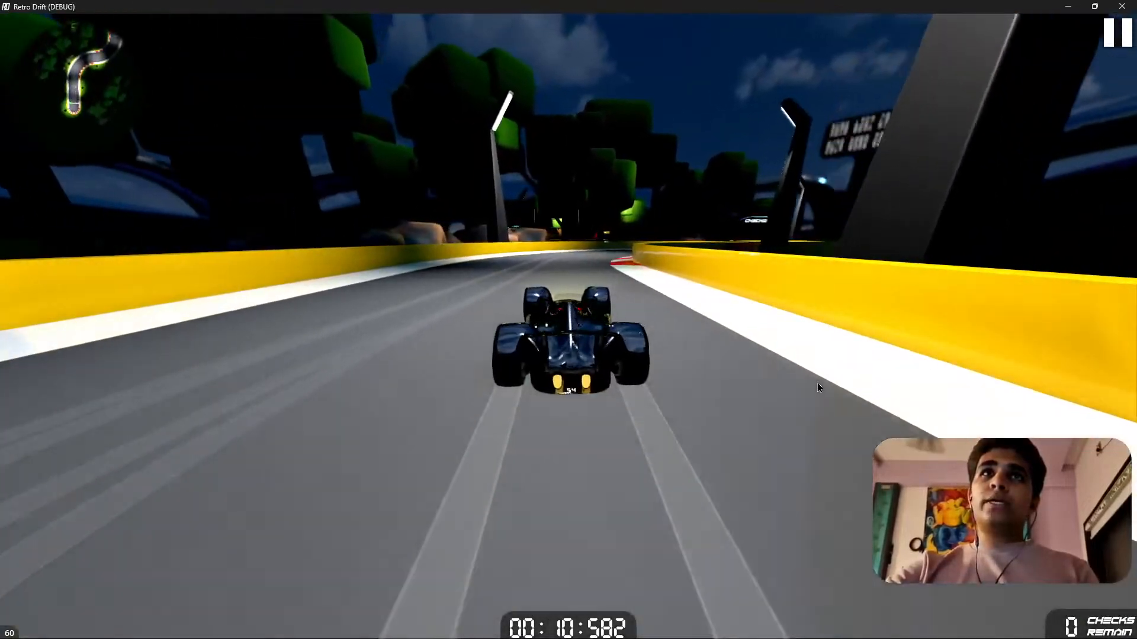
pyautogui.press('d')
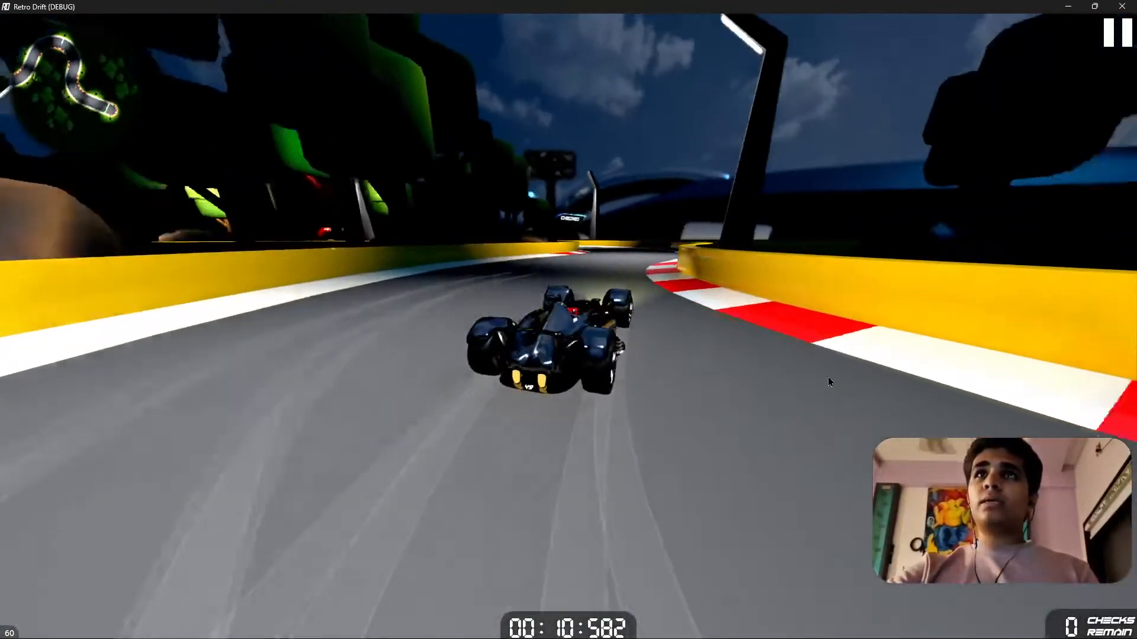
pyautogui.press('d')
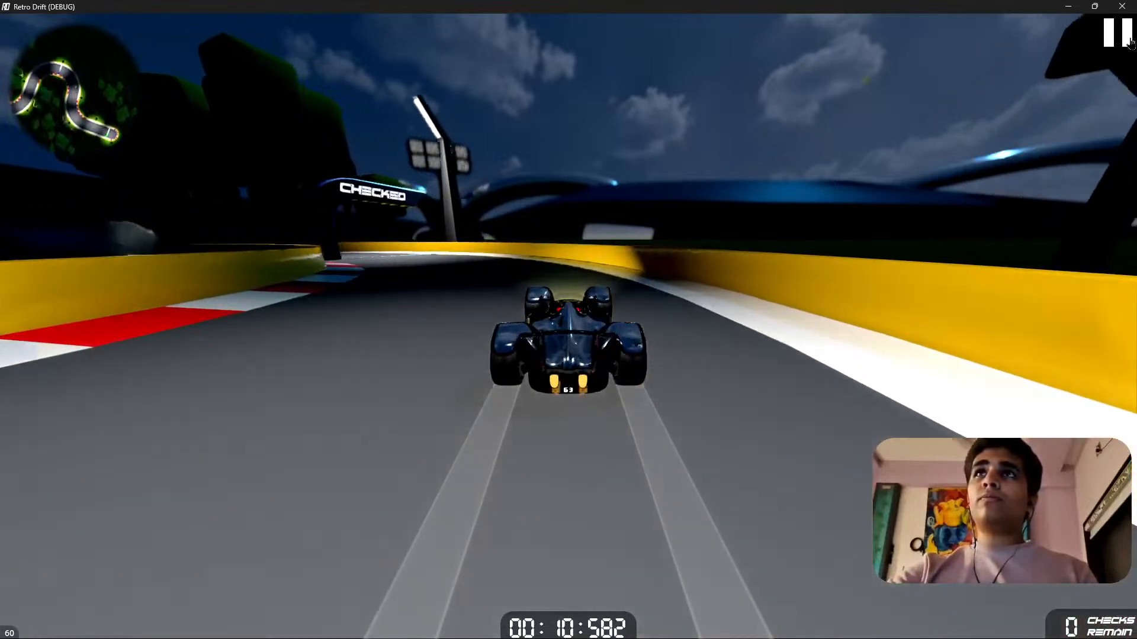
# Pause the game, enable shadows, resume, and drive on past the checkpoint to examine the shadowed track.
pyautogui.click(1128, 40)
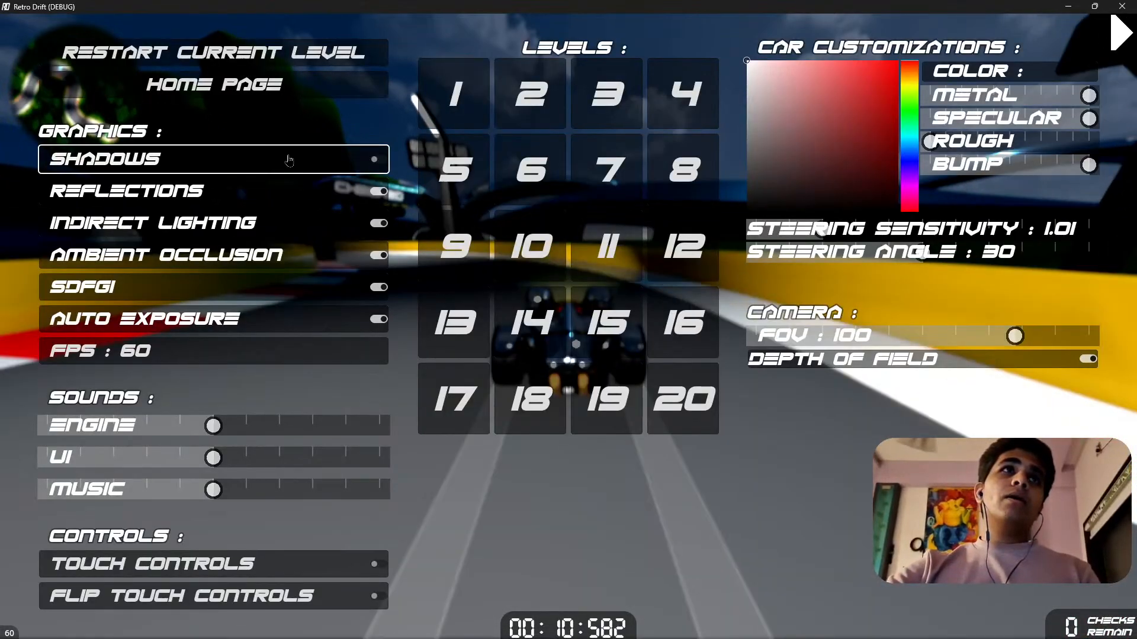
pyautogui.click(1106, 43)
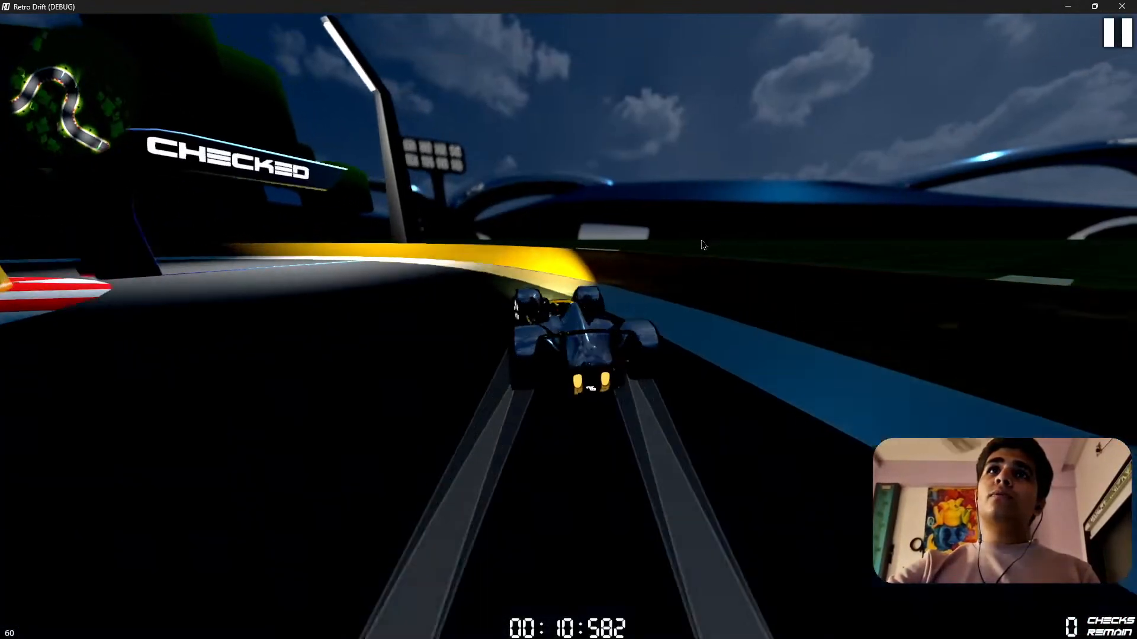
pyautogui.press('a')
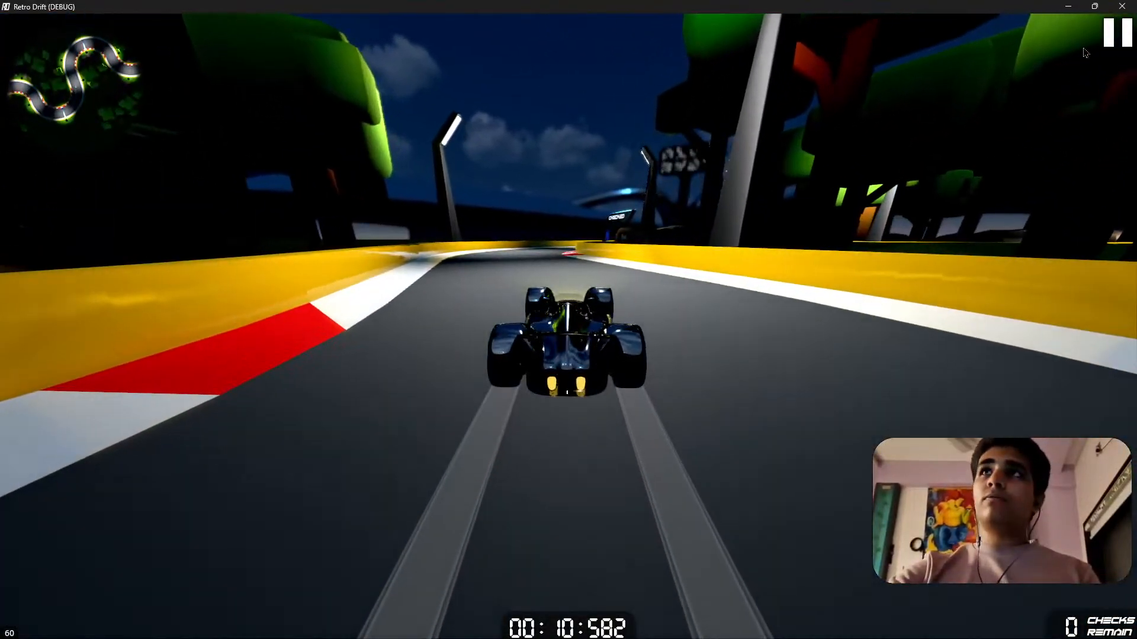
# Pause the game to review the graphics settings, resume driving, and close the running game.
pyautogui.click(1122, 36)
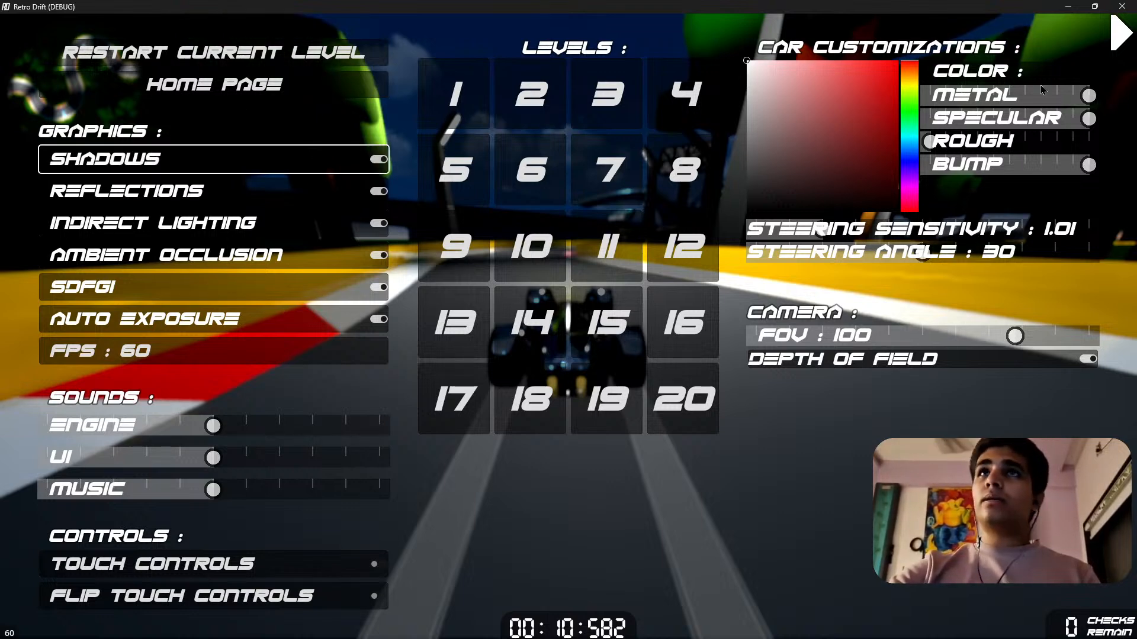
pyautogui.click(1123, 36)
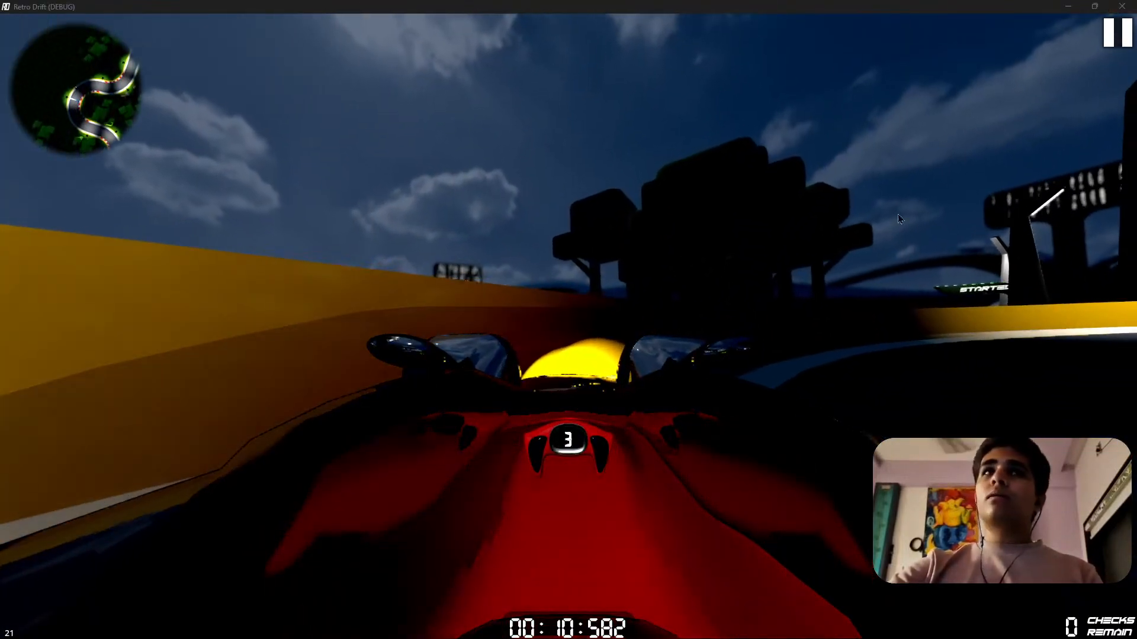
pyautogui.click(1122, 7)
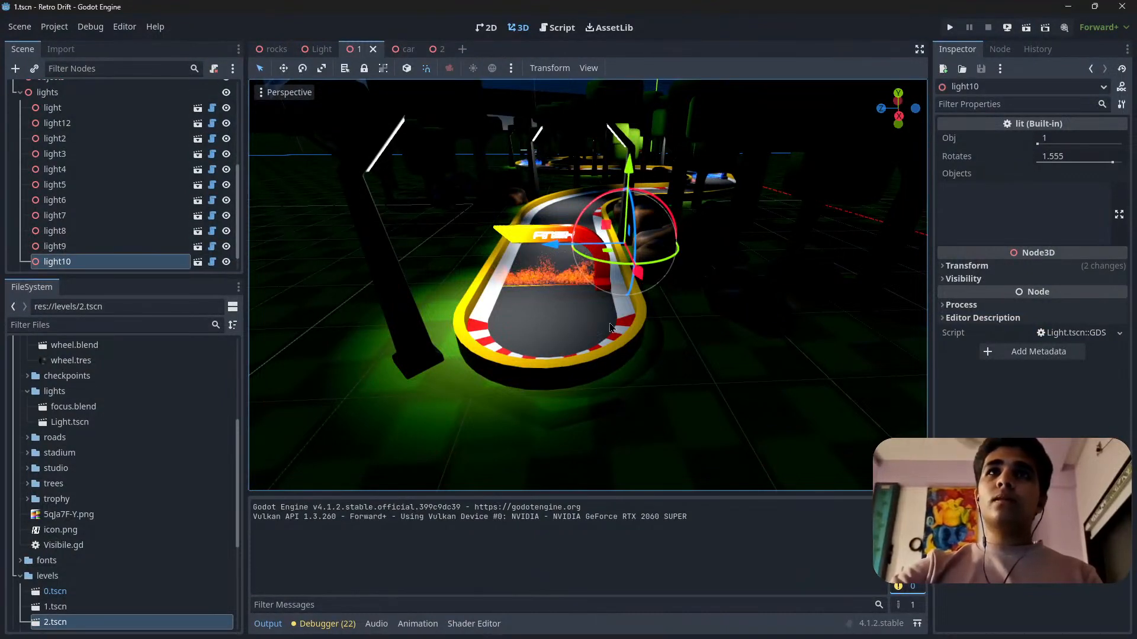
# Fly around level 1 in the 3D viewport, examining the lit track from the finish area and from above.
pyautogui.press('w')
pyautogui.moveTo(611, 327)
pyautogui.mouseDown(button='right')
pyautogui.moveTo(613, 275)
pyautogui.moveTo(618, 337)
pyautogui.moveTo(568, 349)
pyautogui.moveTo(603, 296)
pyautogui.moveTo(610, 249)
pyautogui.moveTo(607, 378)
pyautogui.moveTo(597, 332)
pyautogui.moveTo(533, 341)
pyautogui.moveTo(450, 426)
pyautogui.moveTo(415, 420)
pyautogui.moveTo(734, 325)
pyautogui.moveTo(823, 332)
pyautogui.moveTo(611, 337)
pyautogui.mouseUp(button='right')
pyautogui.scroll(3, 610, 328)
pyautogui.press('s')
pyautogui.press('w')
pyautogui.scroll(-12, 611, 327)
pyautogui.press('s')
pyautogui.press('w')
pyautogui.press('s')
pyautogui.press('w')
pyautogui.press('w')
pyautogui.scroll(6, 610, 327)
pyautogui.press('s')
pyautogui.press('s')
pyautogui.scroll(6, 610, 328)
pyautogui.press('w')
pyautogui.scroll(-8, 610, 327)
pyautogui.press('s')
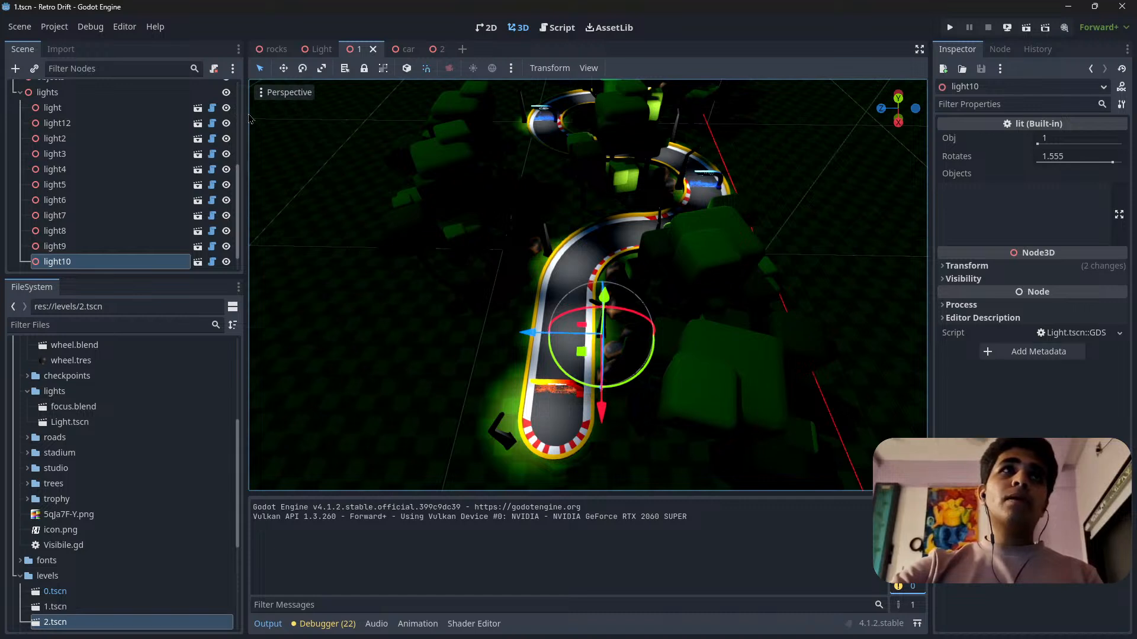
pyautogui.scroll(-5, 153, 500)
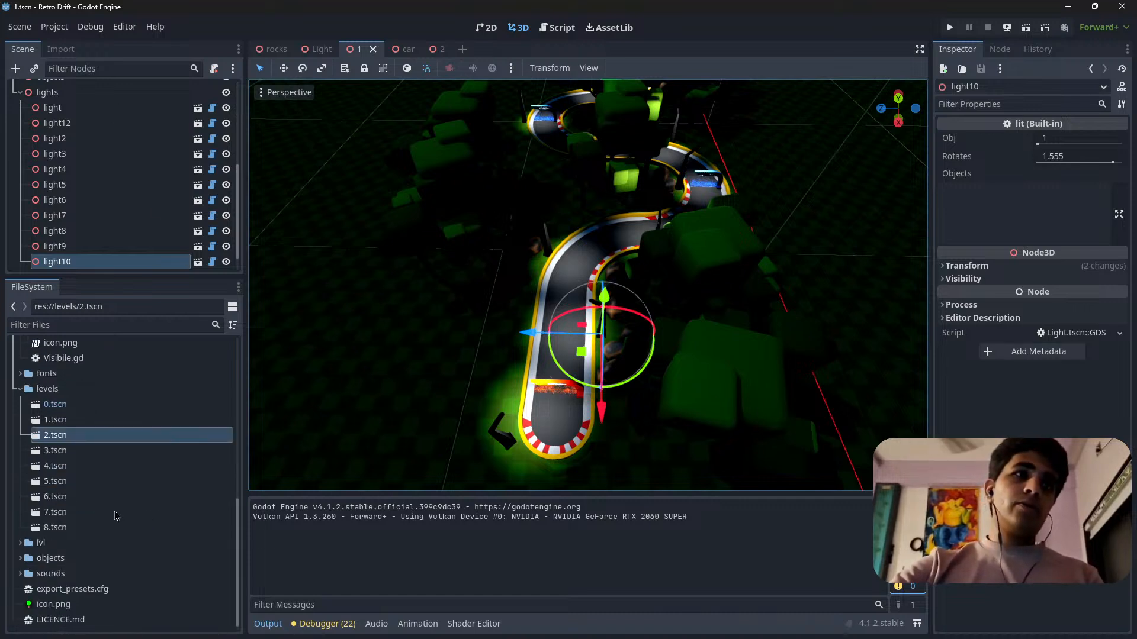
pyautogui.scroll(10, 98, 544)
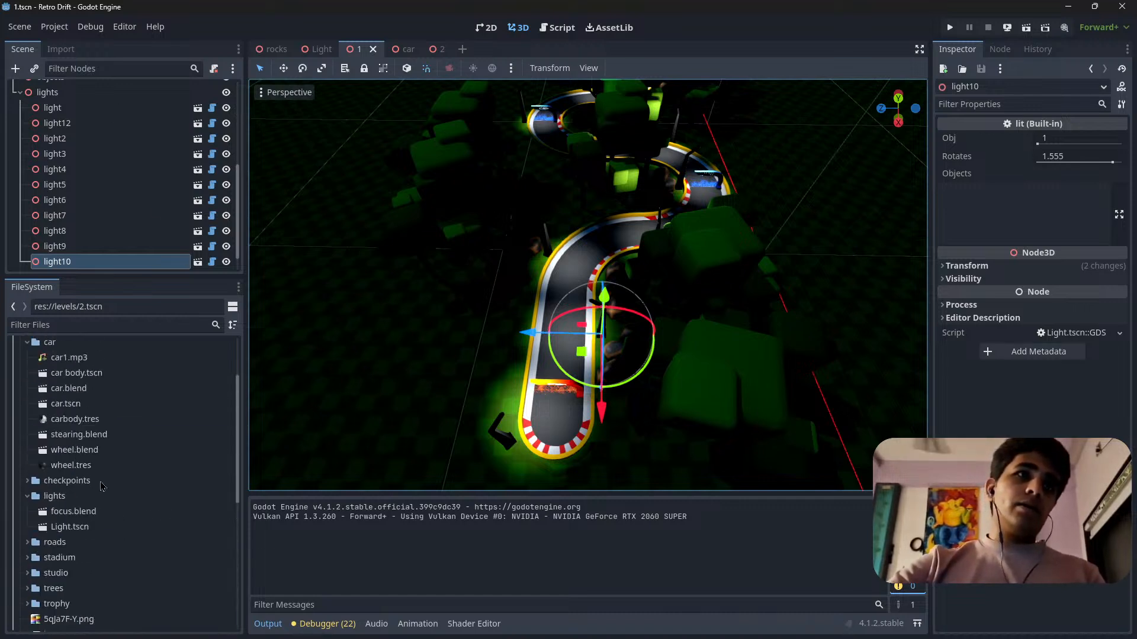
pyautogui.scroll(2, 89, 414)
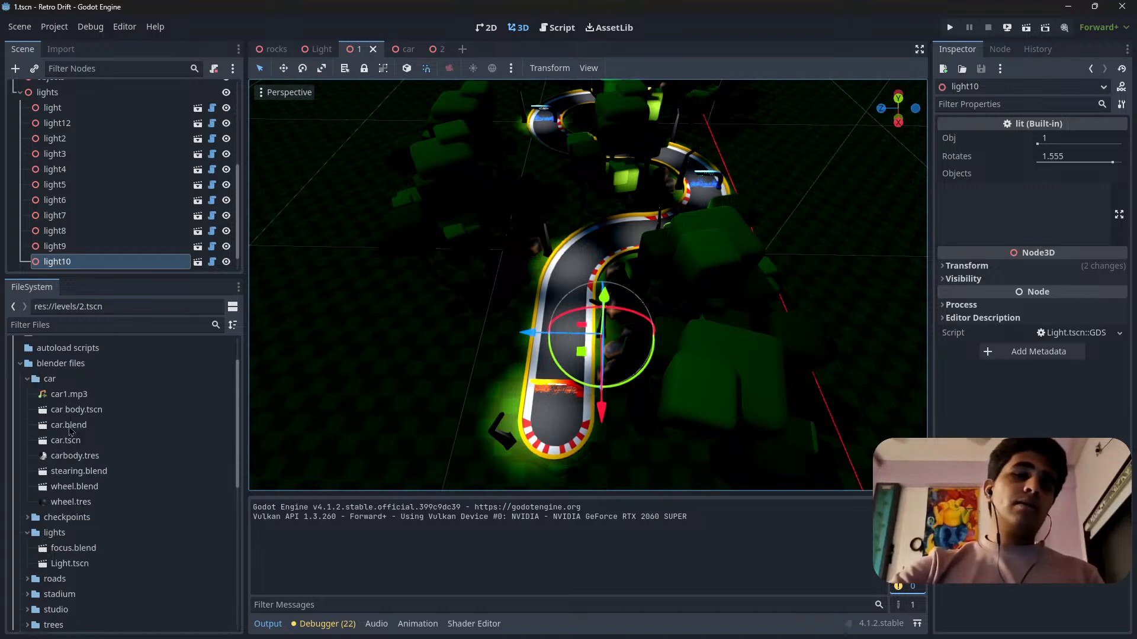
pyautogui.scroll(-4, 89, 447)
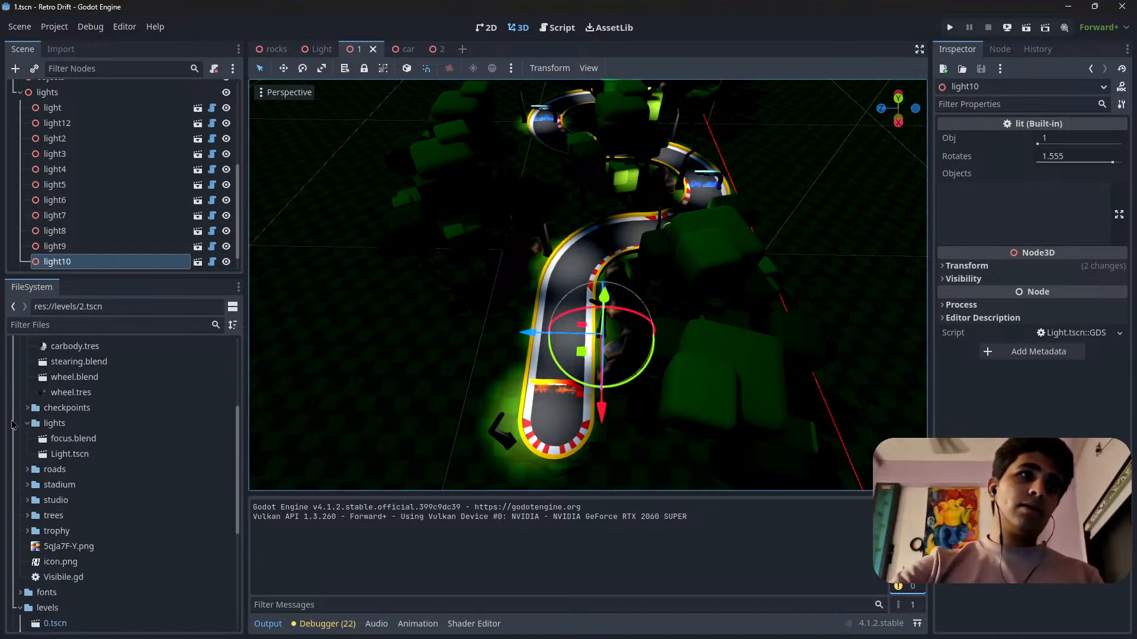
pyautogui.click(54, 26)
pyautogui.click(53, 43)
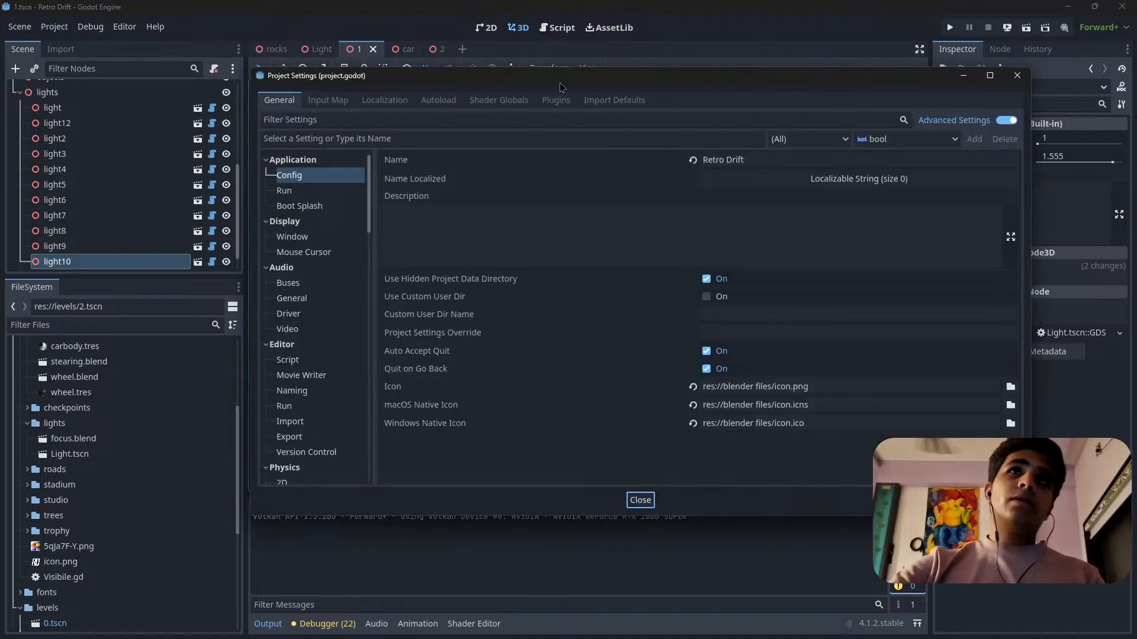
pyautogui.click(1017, 75)
# Open the ui_elements.gd script from the lvl folder and go to the end of its variable list.
pyautogui.scroll(-6, 98, 568)
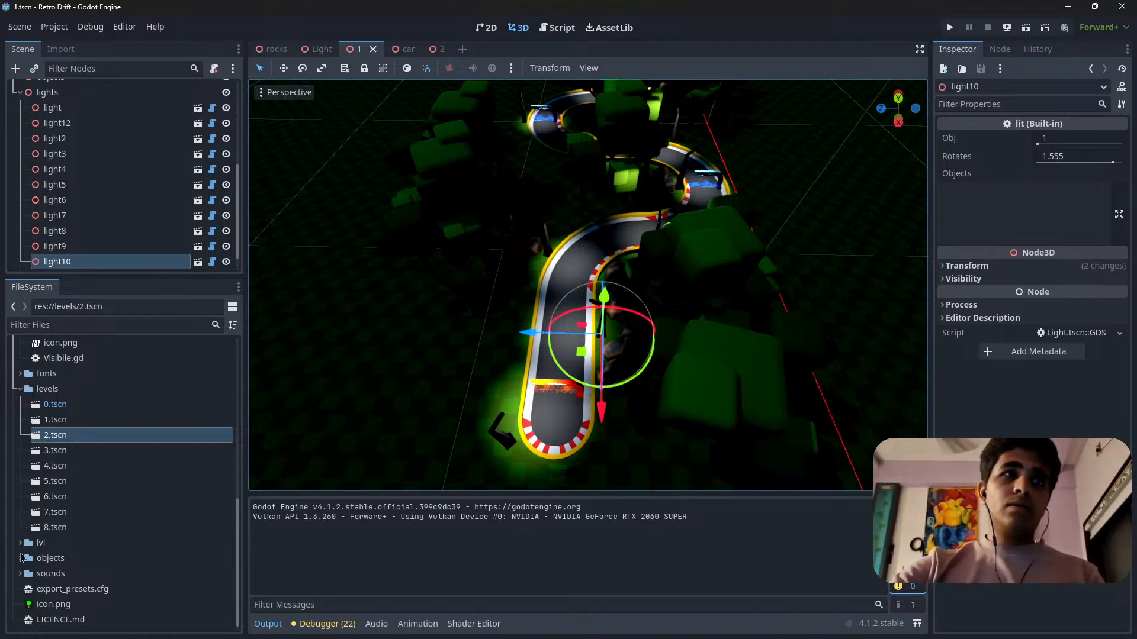
pyautogui.click(21, 543)
pyautogui.scroll(-2, 167, 548)
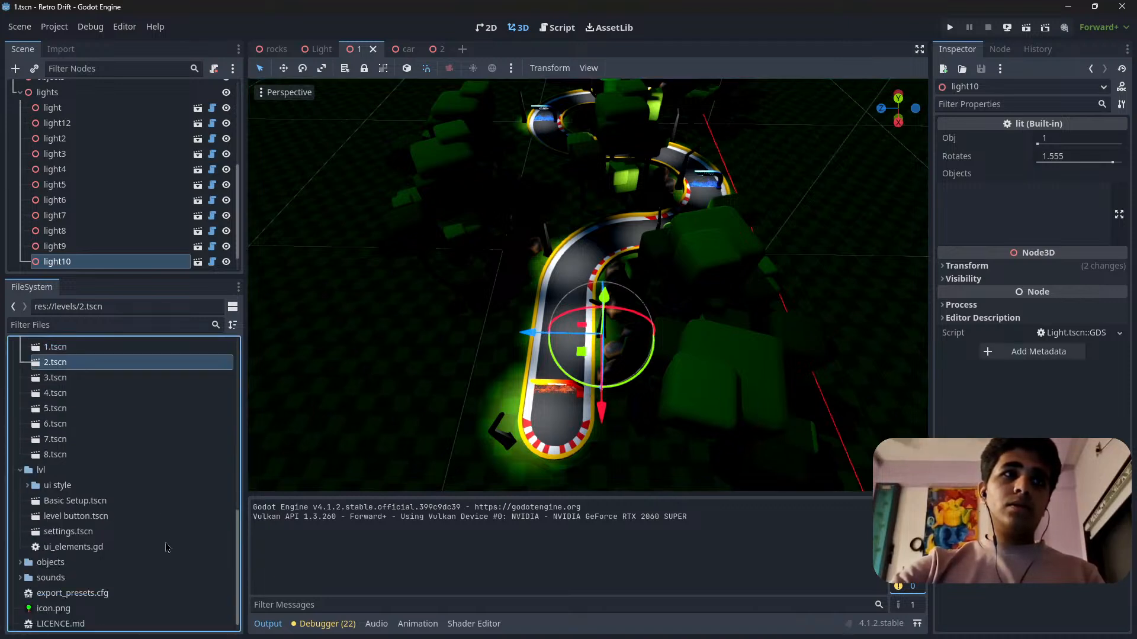
pyautogui.doubleClick(82, 547)
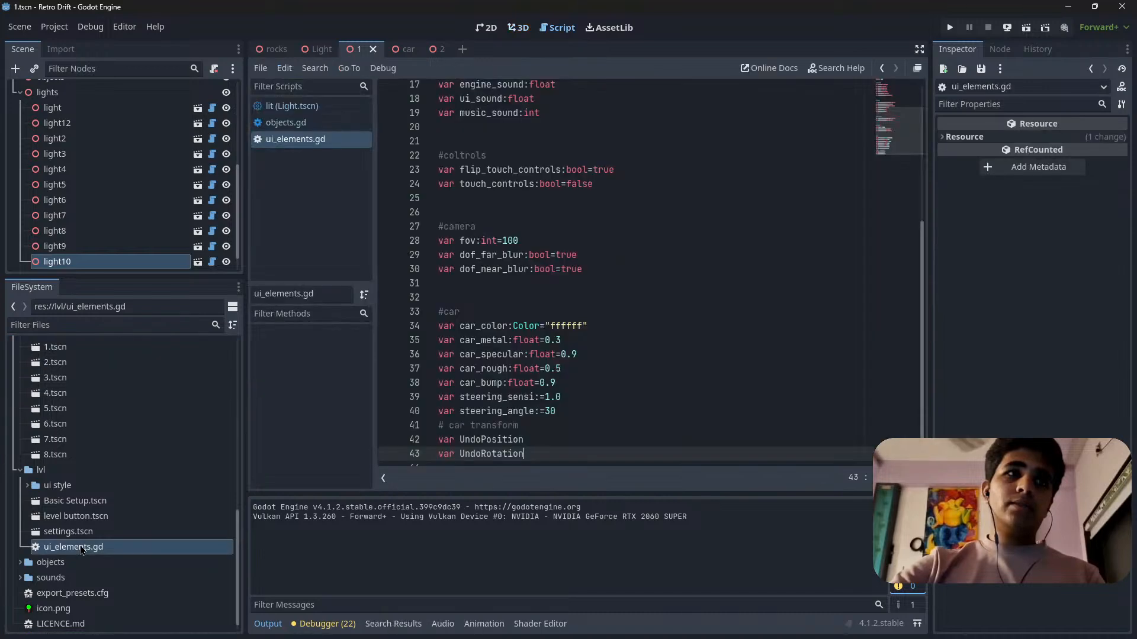
pyautogui.scroll(-1, 644, 340)
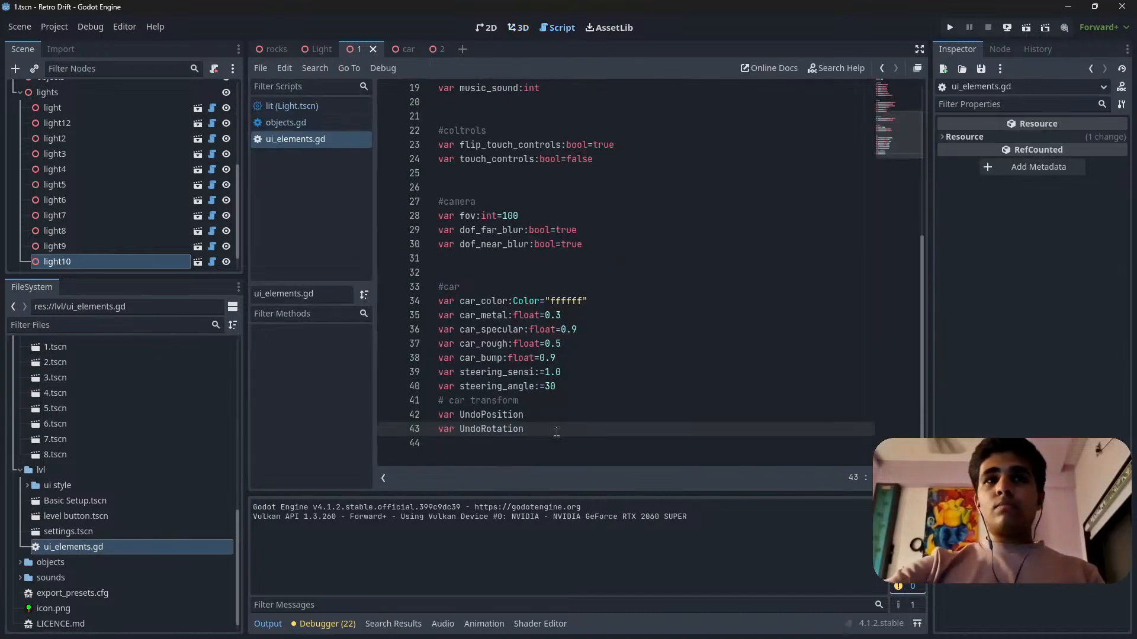
pyautogui.press('Return')
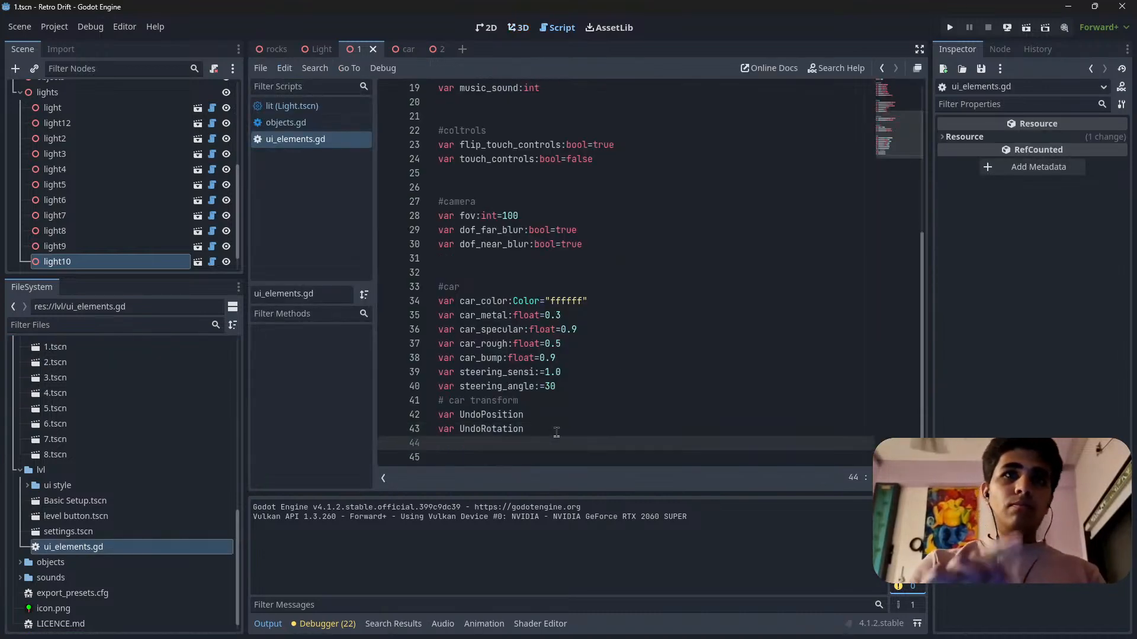
pyautogui.write('va')
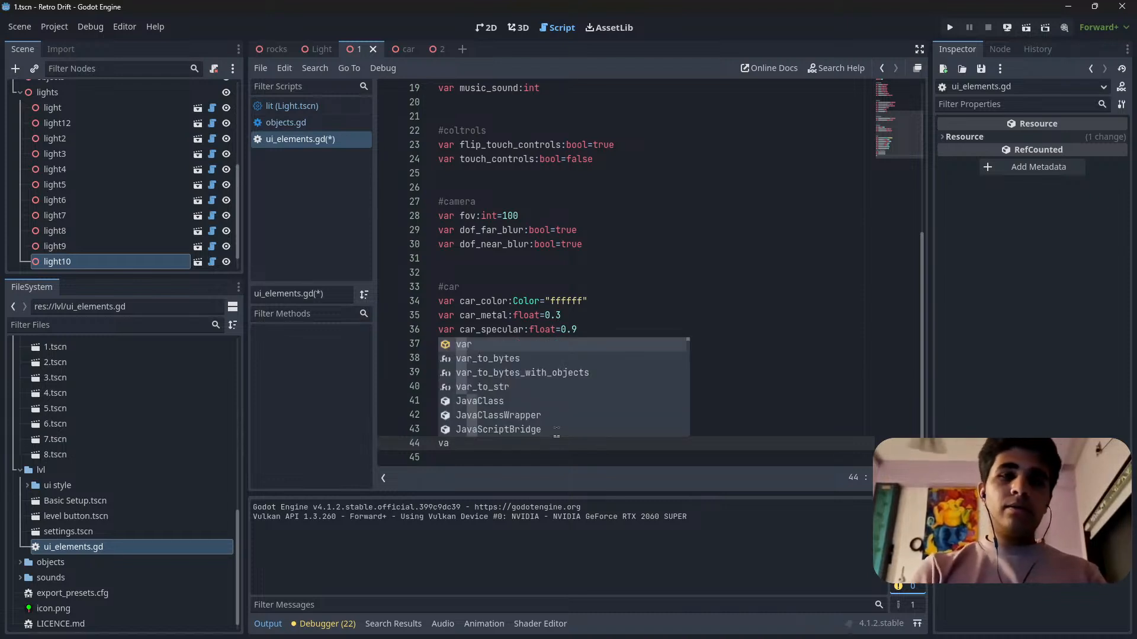
pyautogui.press('BackSpace')
pyautogui.press('BackSpace')
pyautogui.press('BackSpace')
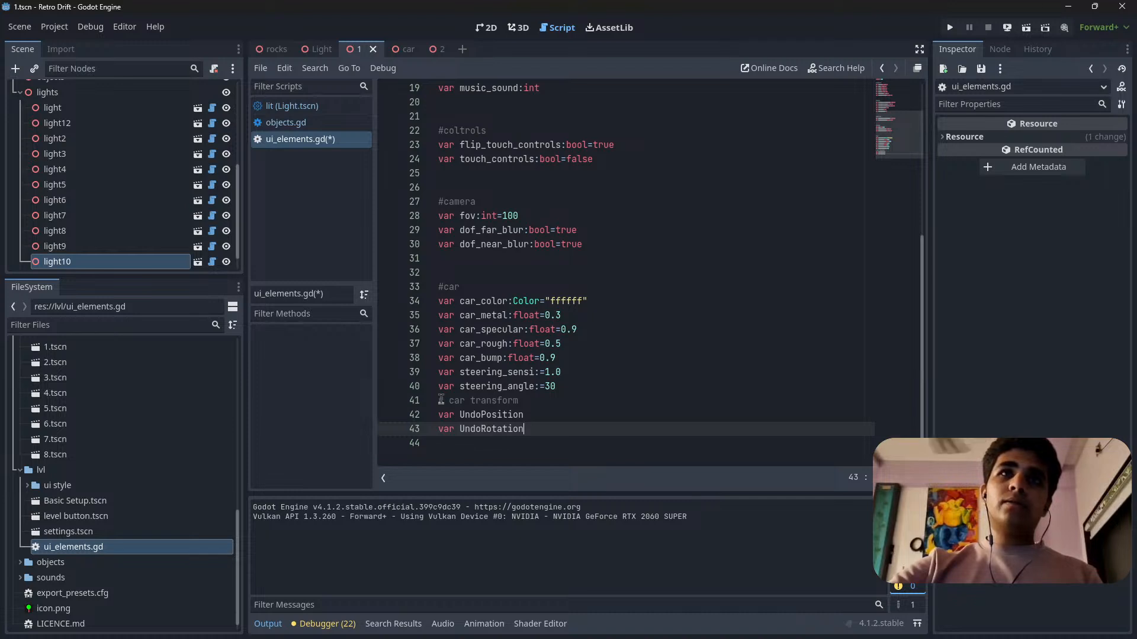
# Correct the misspelled comment above the touch control variables to #controls.
pyautogui.scroll(5, 505, 350)
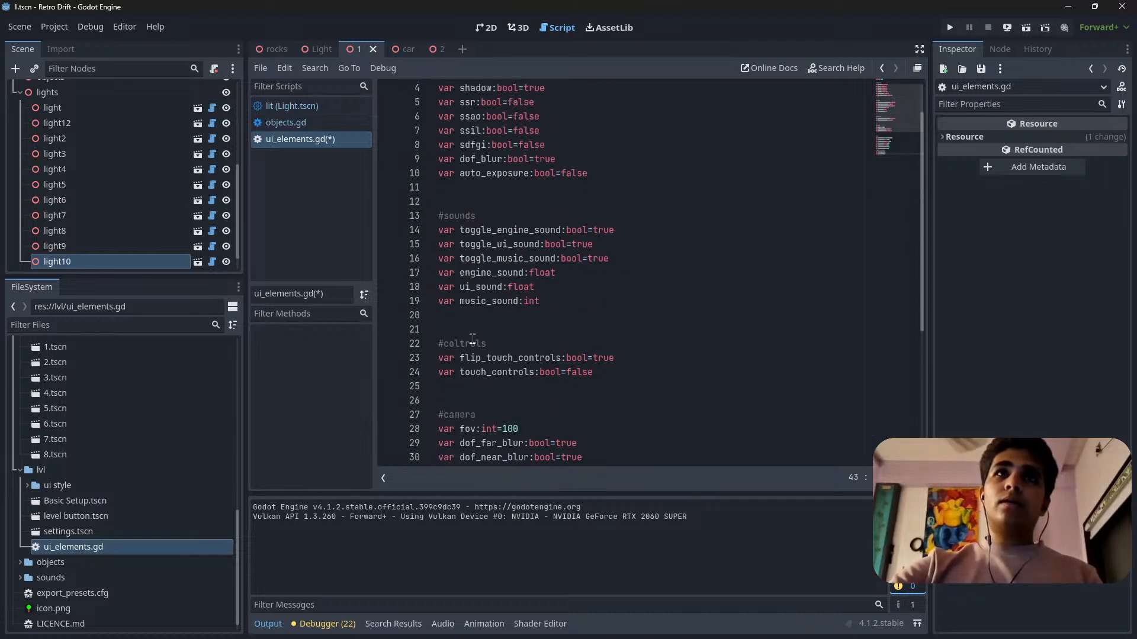
pyautogui.scroll(1, 507, 337)
pyautogui.click(494, 387)
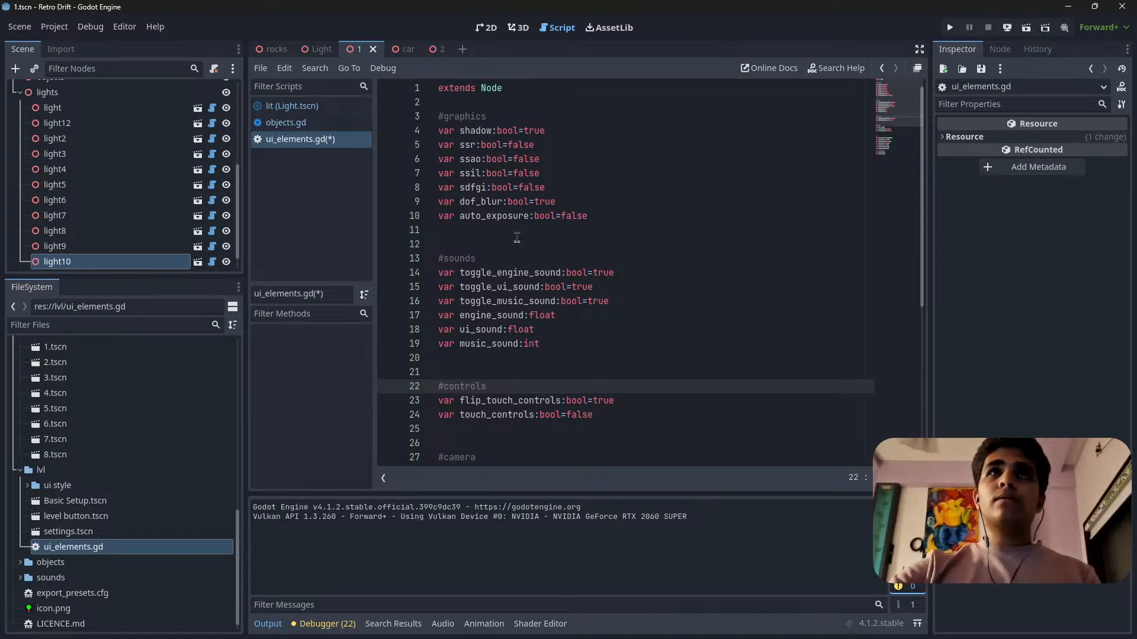
# Add a new comment line reading #Environment at the end of the script, below the car transform variables.
pyautogui.scroll(-6, 516, 237)
pyautogui.click(450, 443)
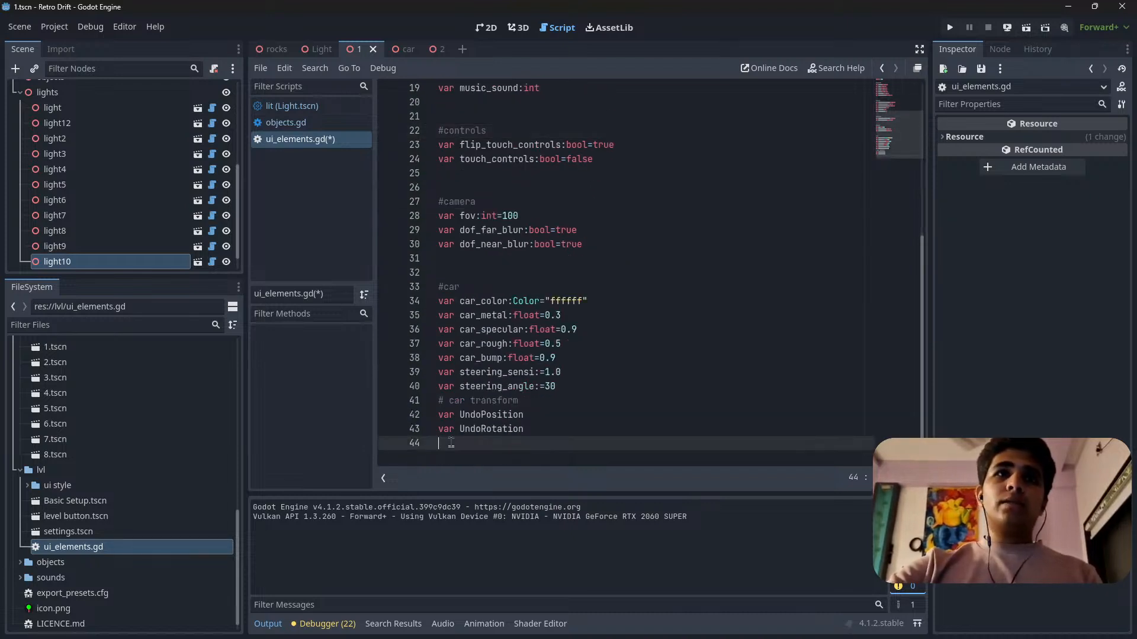
pyautogui.press('Return')
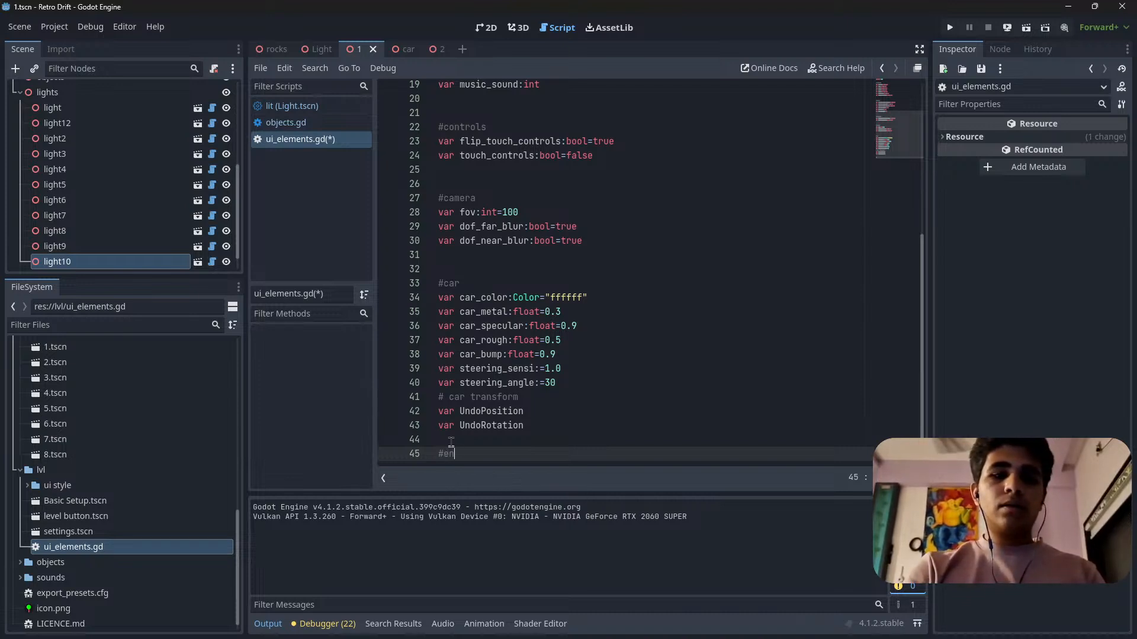
pyautogui.write('m')
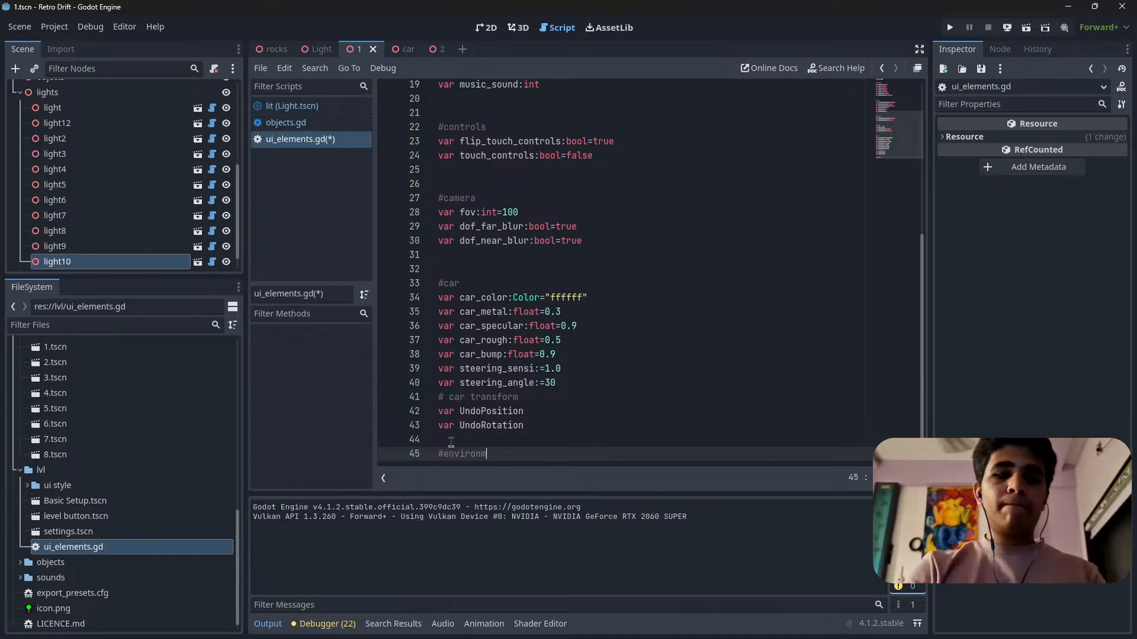
pyautogui.write('ent')
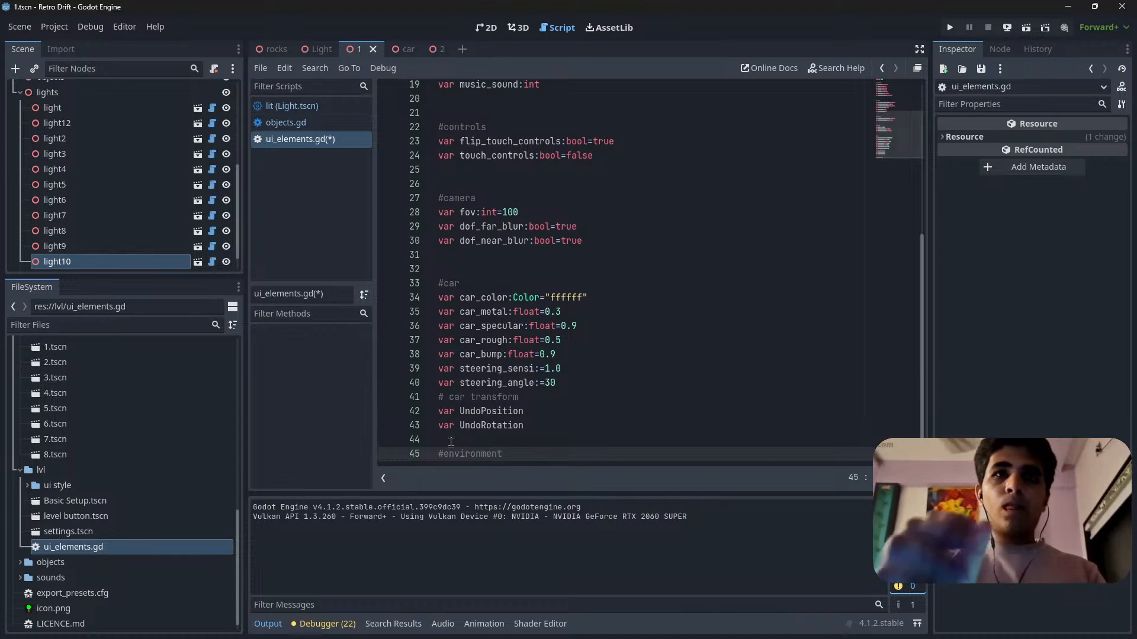
pyautogui.click(450, 443)
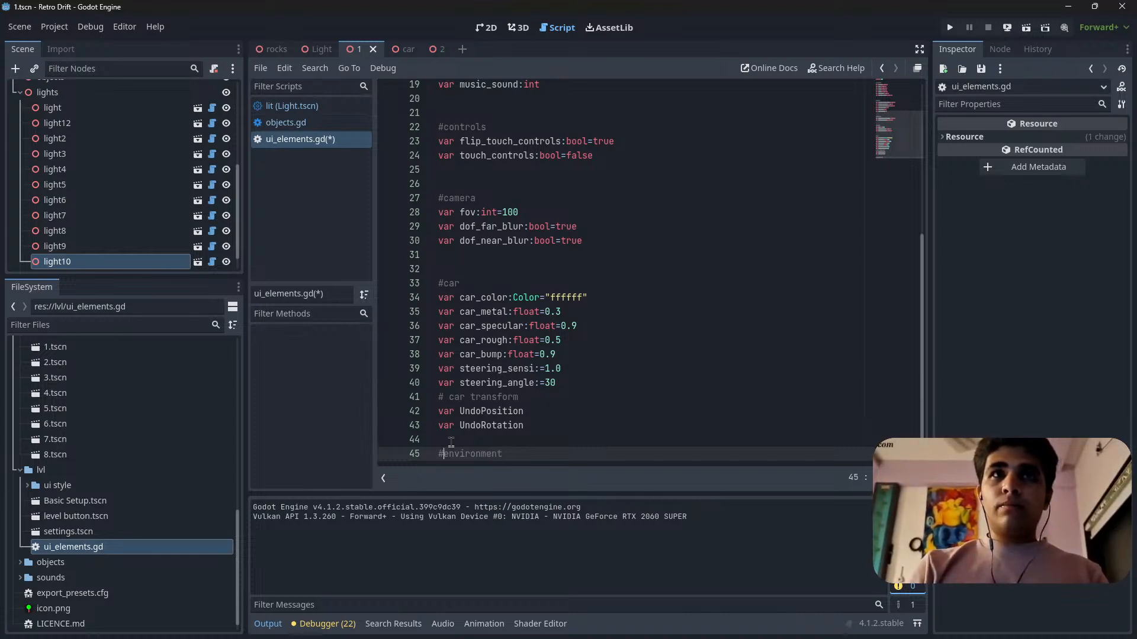
pyautogui.press('BackSpace')
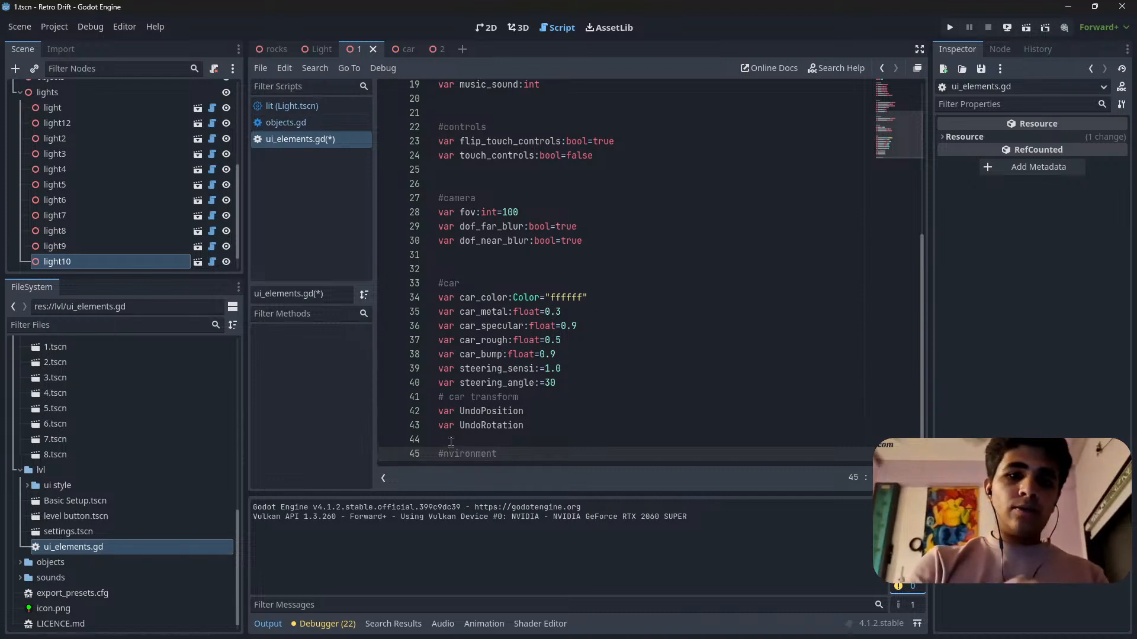
pyautogui.write('E')
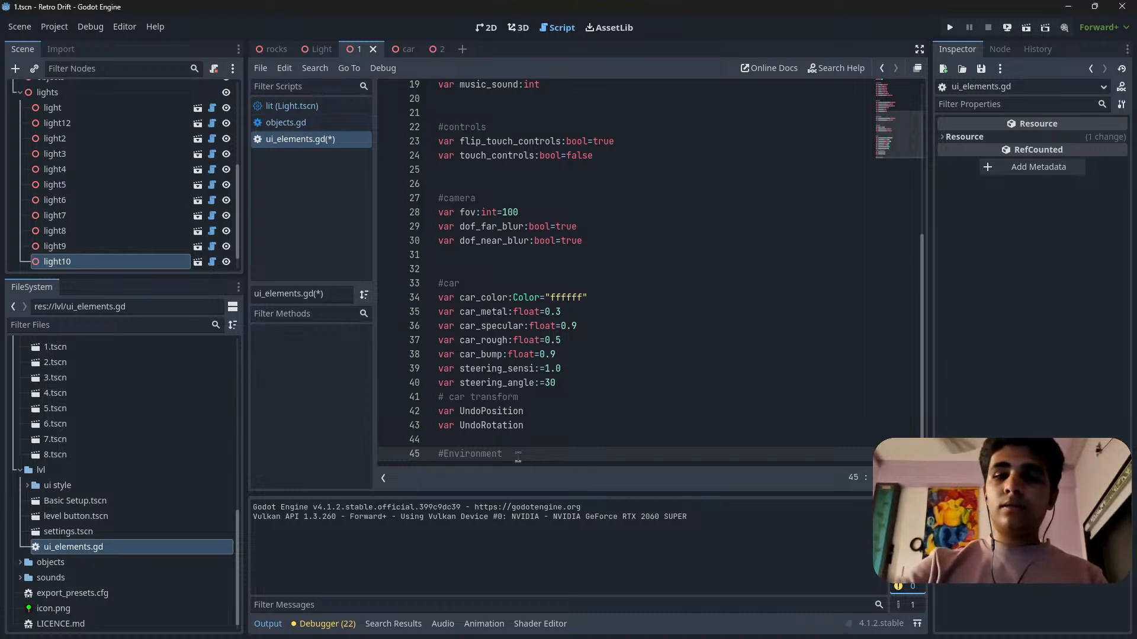
# Declare a variable named day_night on a new line below the #Environment comment.
pyautogui.press('Return')
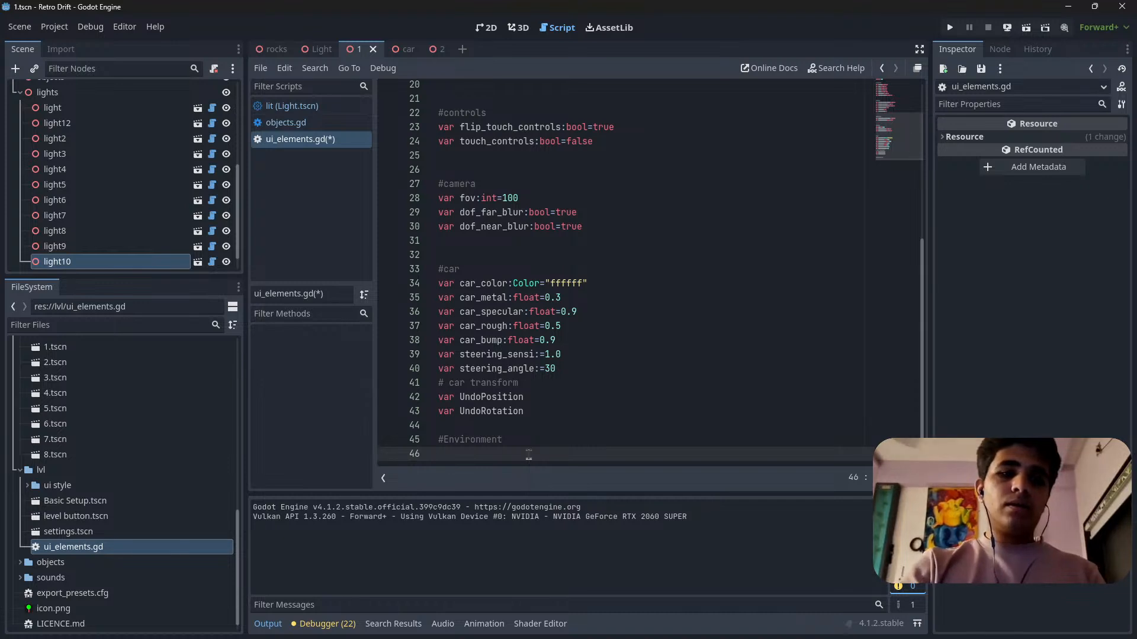
pyautogui.write('V')
pyautogui.press('BackSpace')
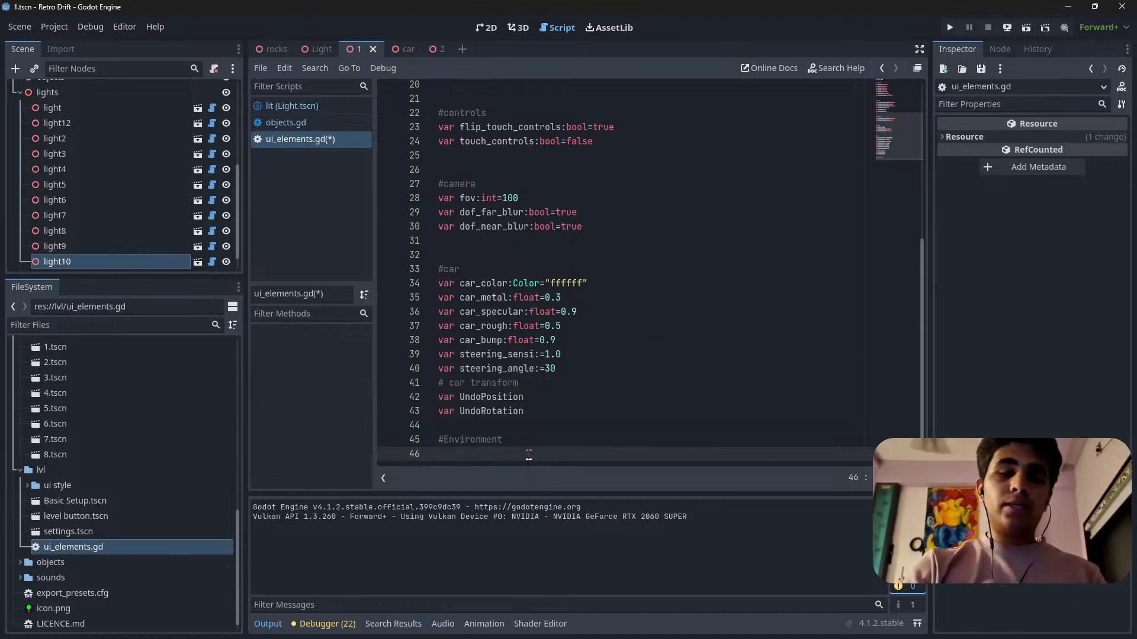
pyautogui.write('var')
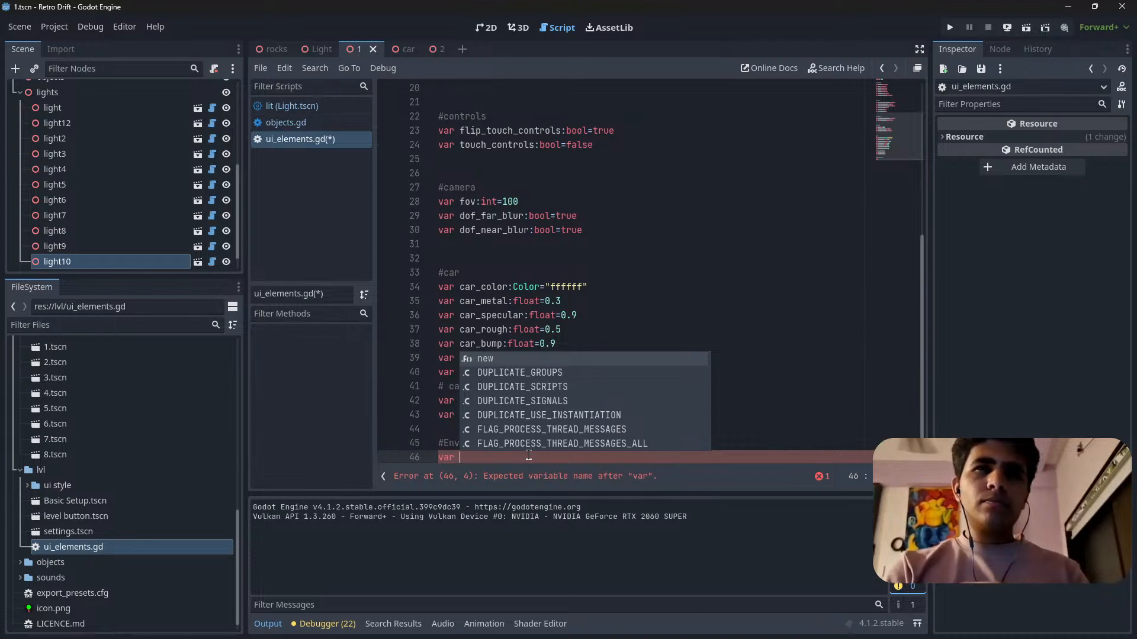
pyautogui.write('da')
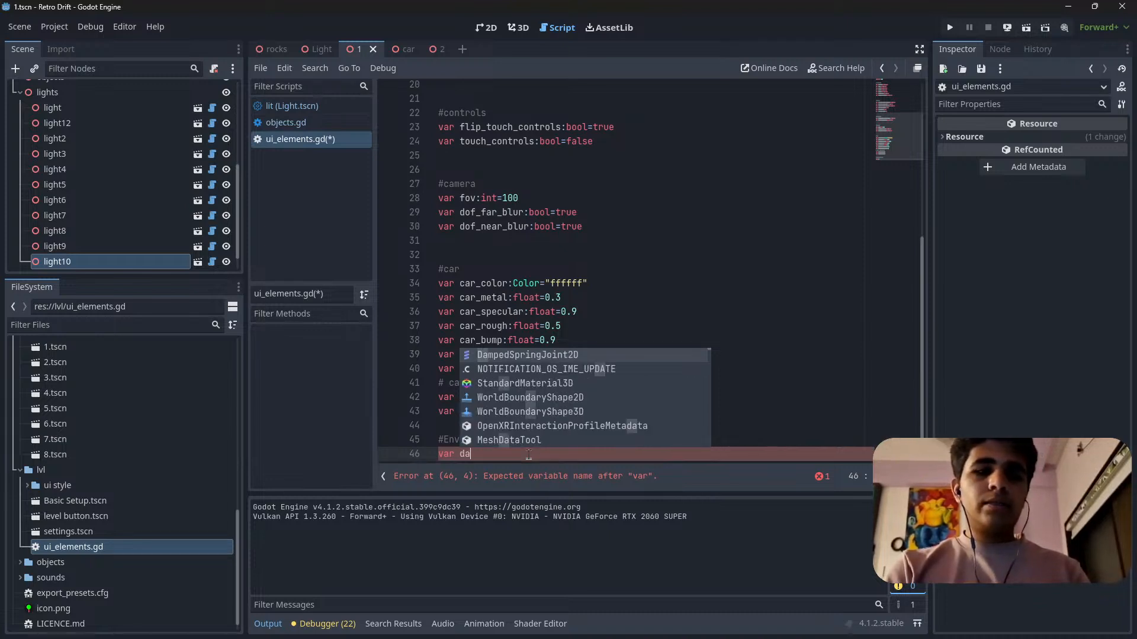
pyautogui.write('y')
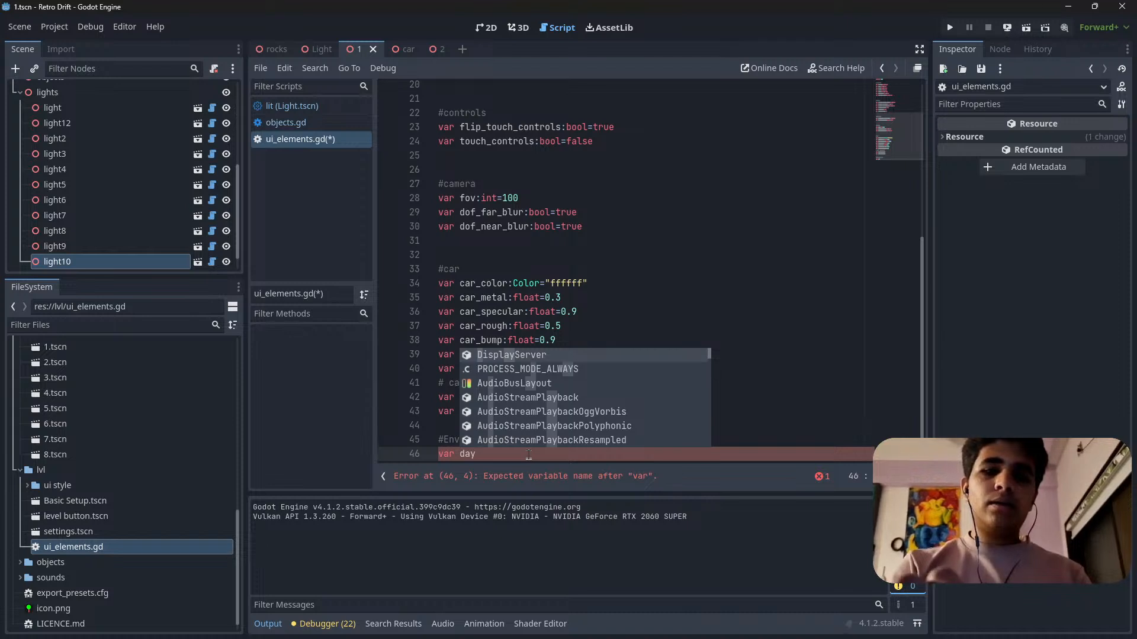
pyautogui.write('_')
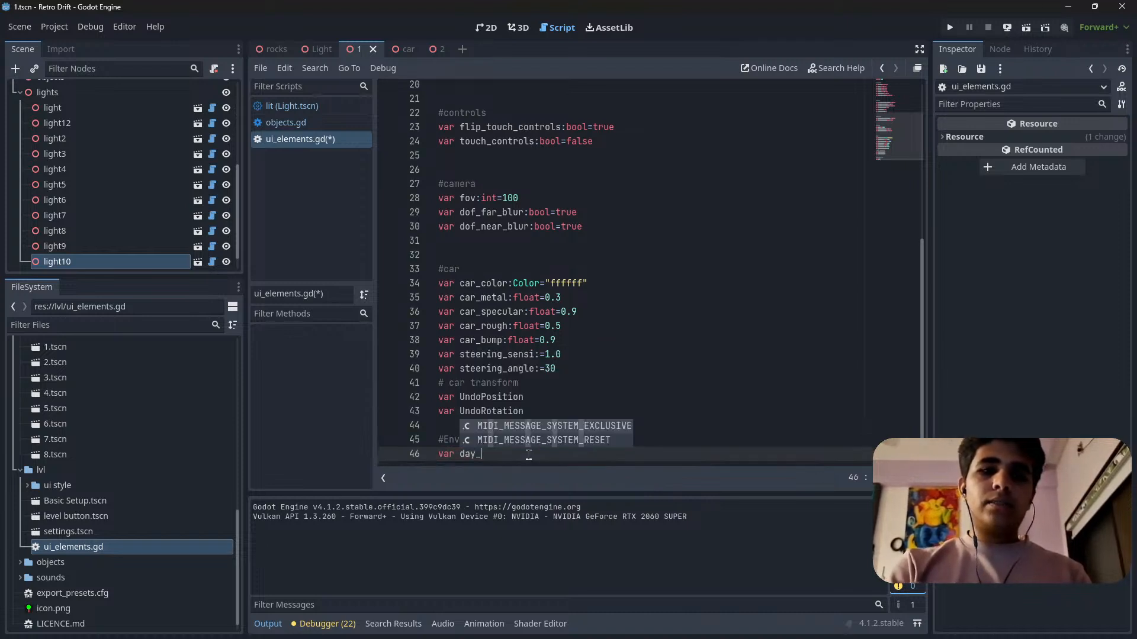
pyautogui.write('night')
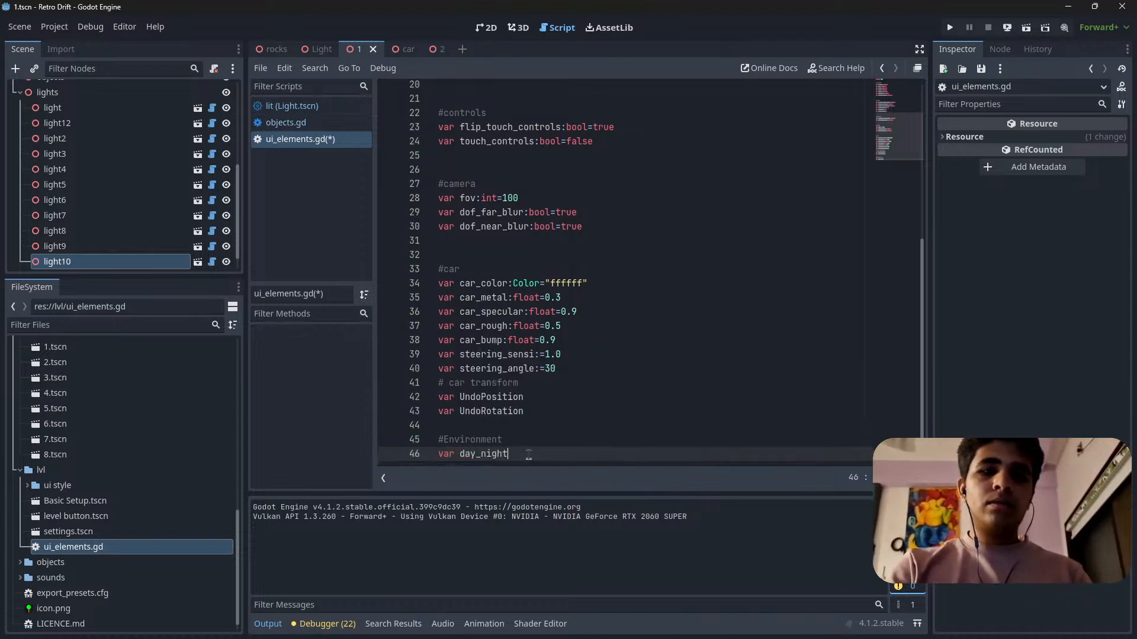
pyautogui.write('_')
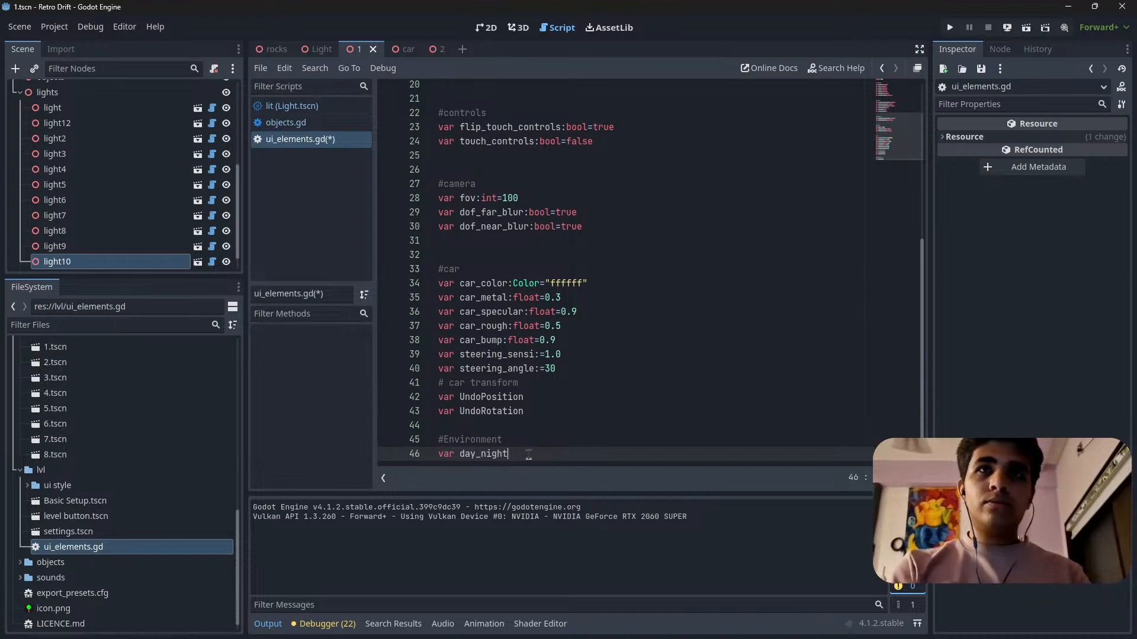
# Prefix the new variable's name with switch_ so it reads switch_day_night, and save the script.
pyautogui.hotkey('ctrl', 'Left')
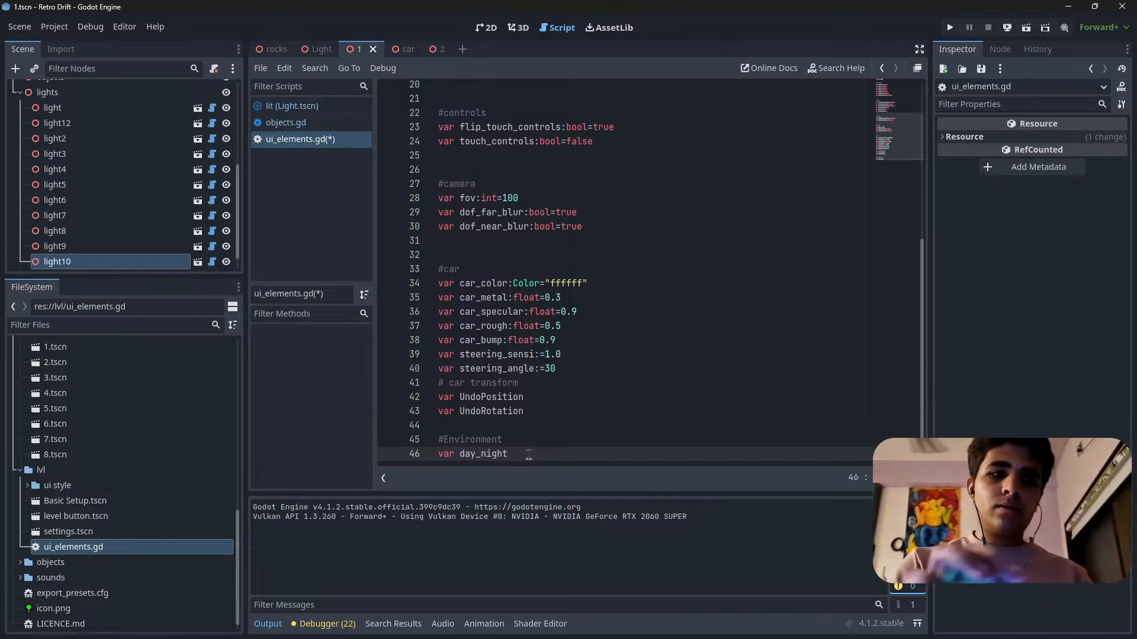
pyautogui.write('switch')
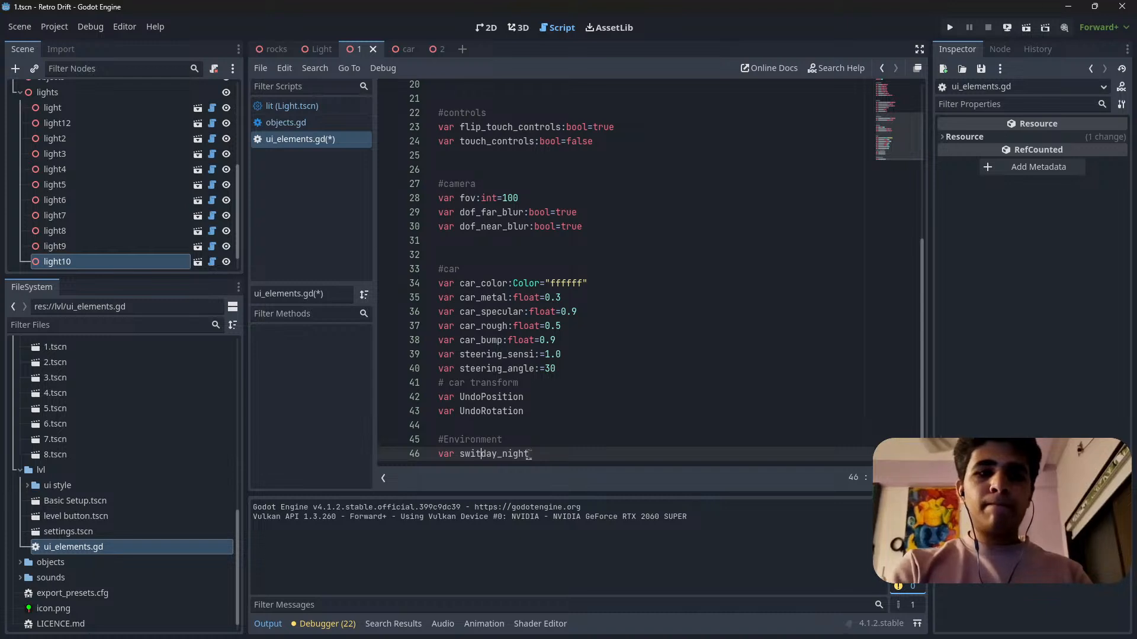
pyautogui.write('_')
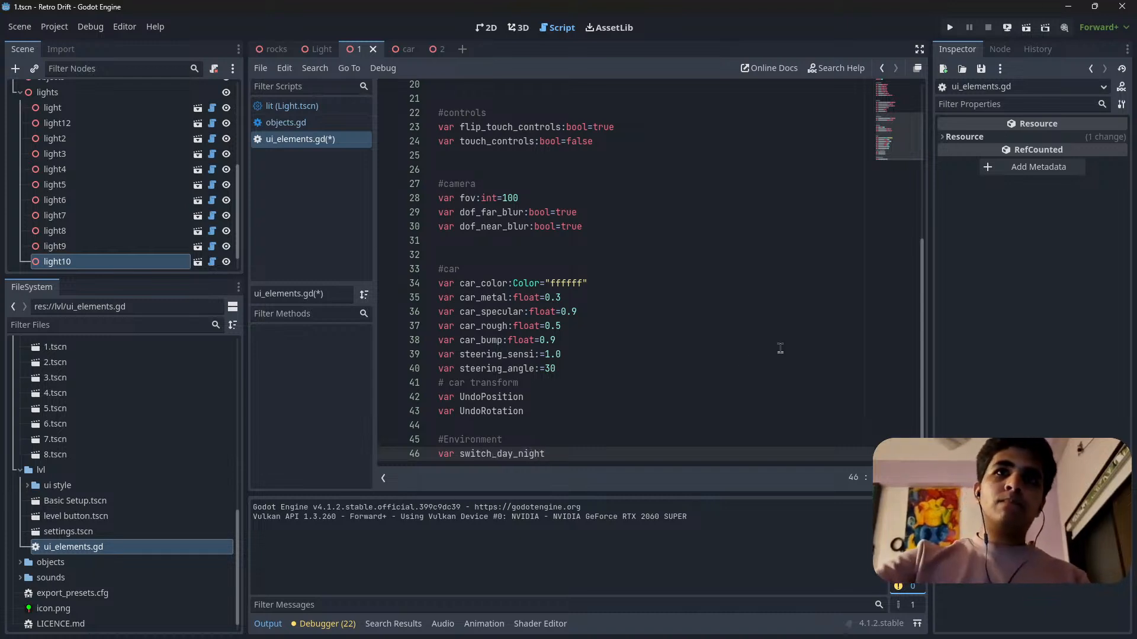
pyautogui.click(566, 438)
pyautogui.hotkey('ctrl', 's')
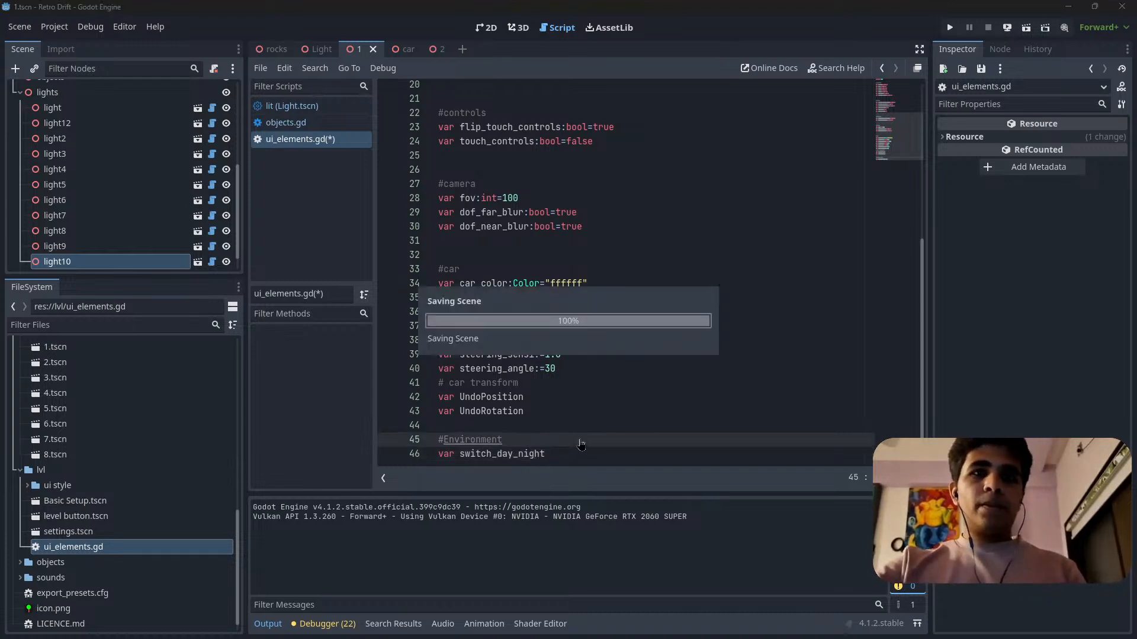
# Give the switch_day_night variable the type bool and add an equals sign for its default value.
pyautogui.moveTo(332, 58)
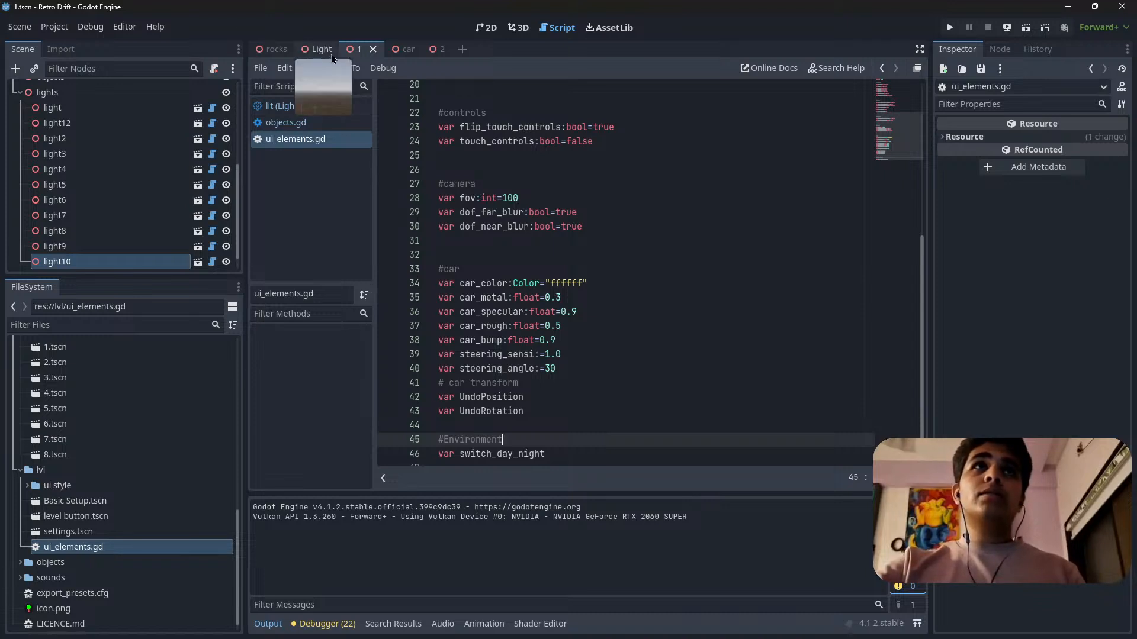
pyautogui.click(574, 453)
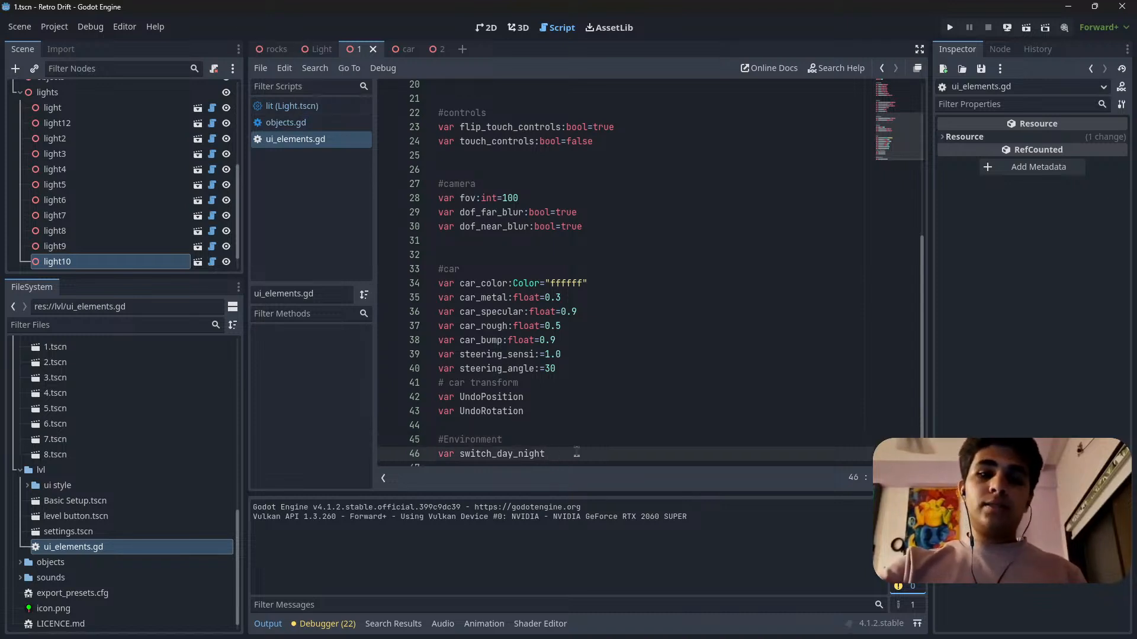
pyautogui.write('b')
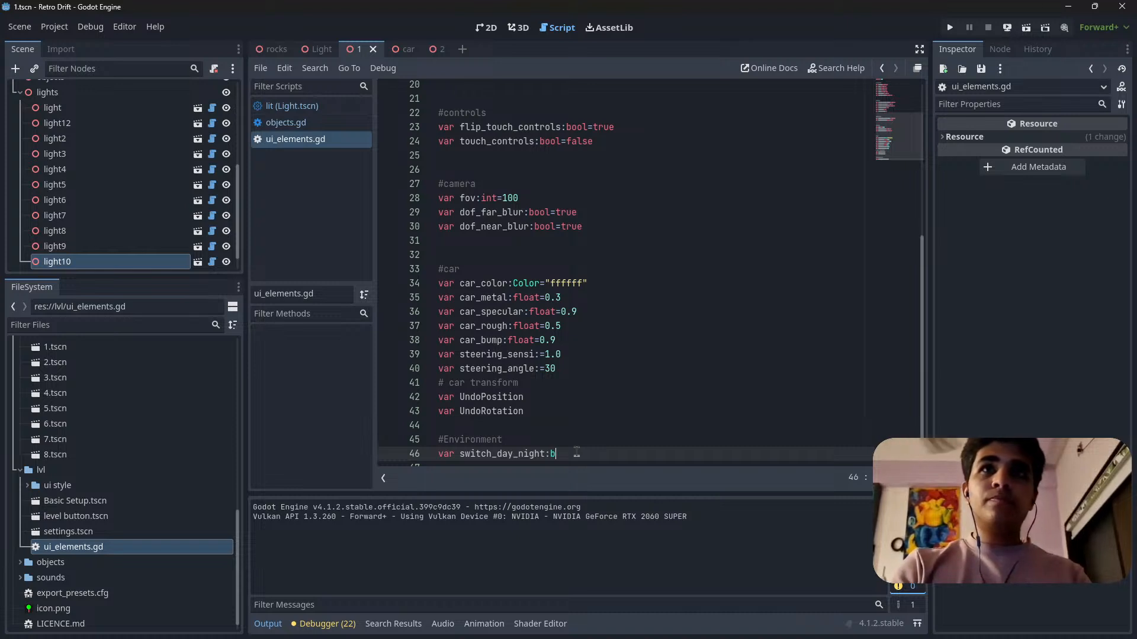
pyautogui.write('ool')
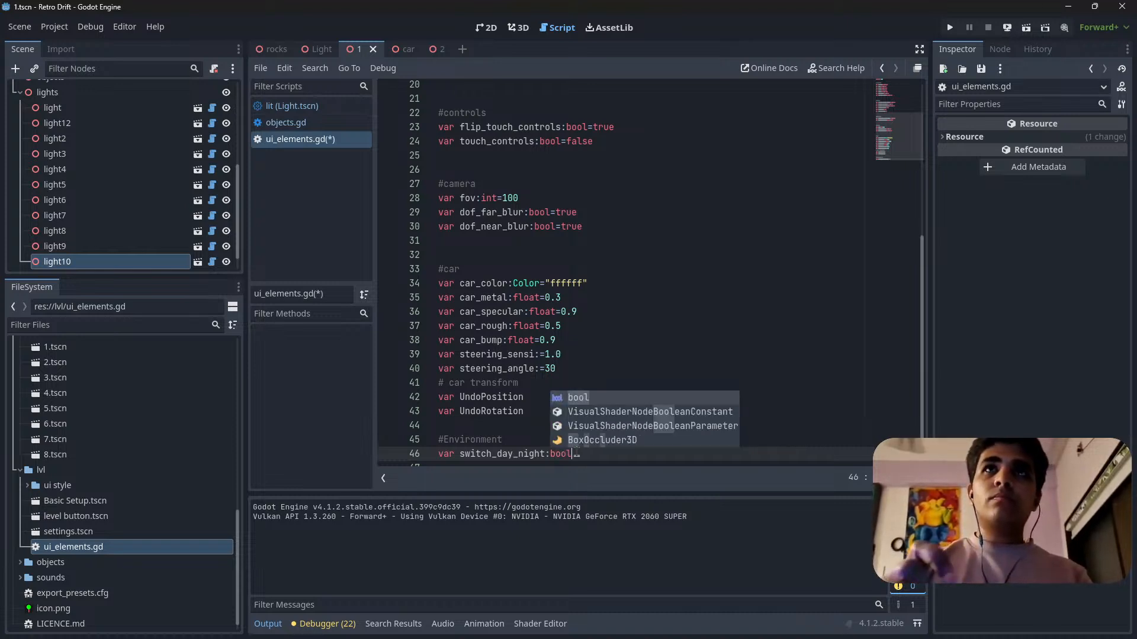
pyautogui.click(584, 370)
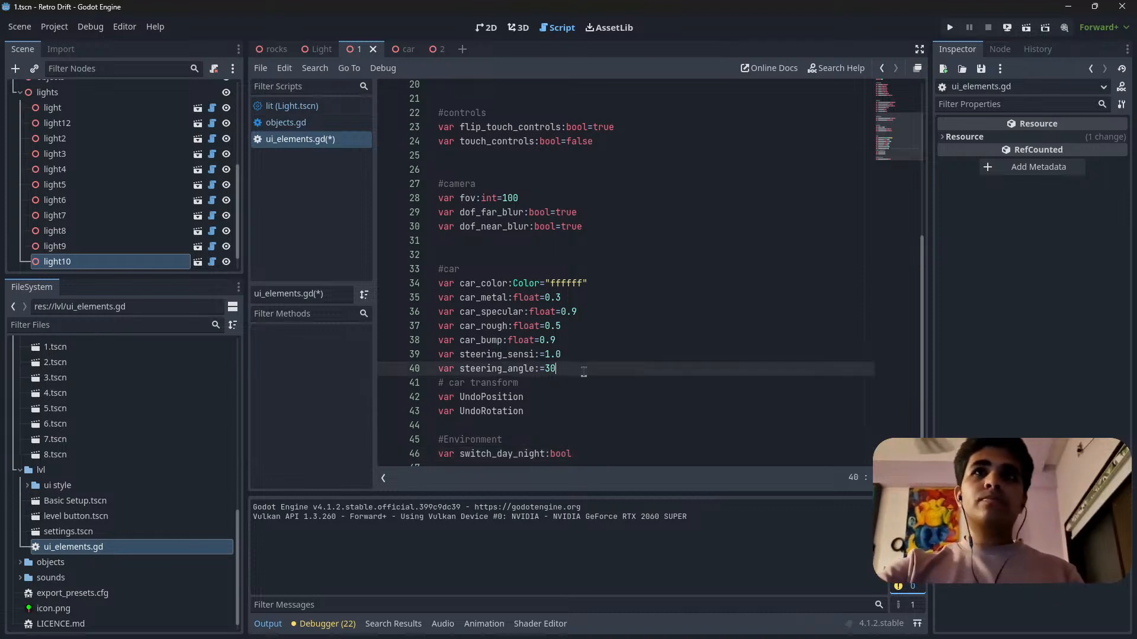
pyautogui.click(596, 456)
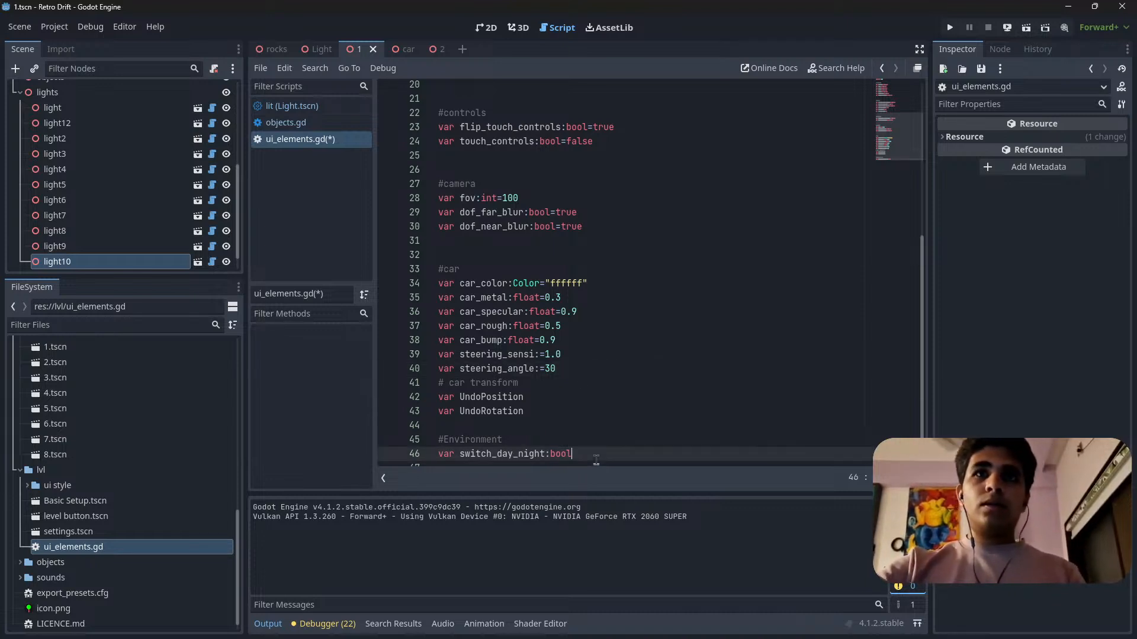
pyautogui.write('=')
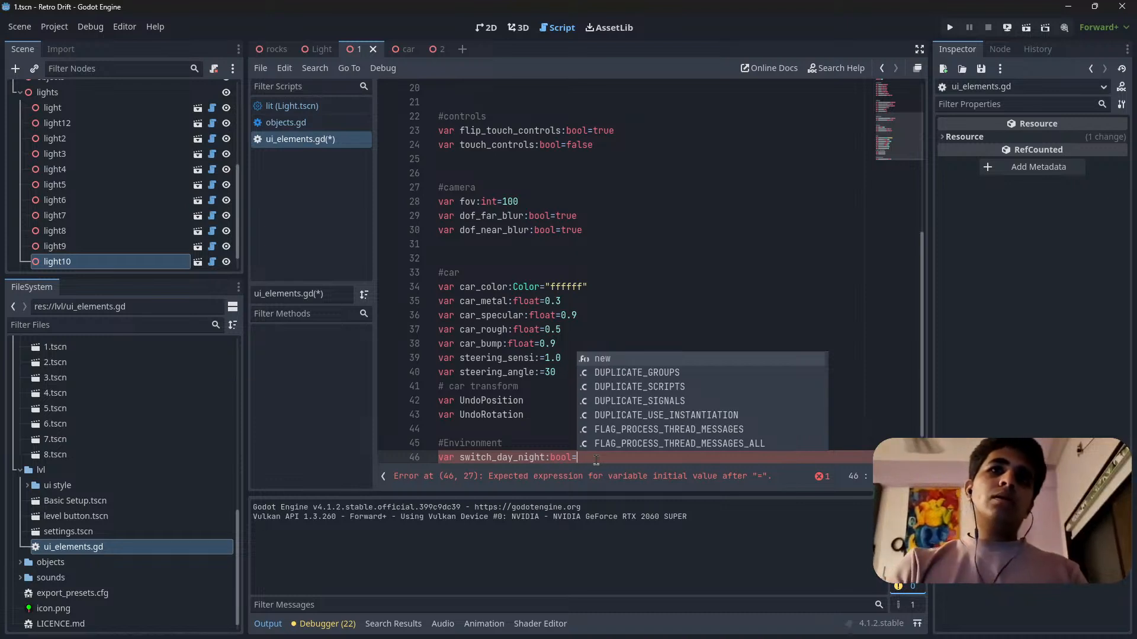
# Shorten the variable's name to switch_night and set its default value to false.
pyautogui.click(510, 457)
pyautogui.doubleClick(510, 457)
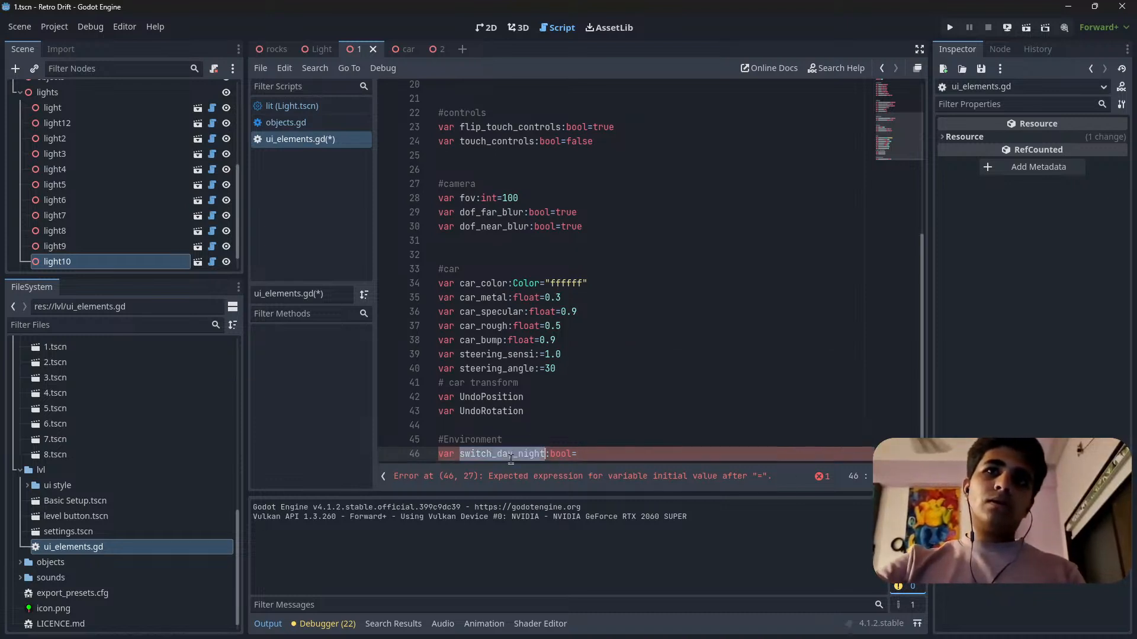
pyautogui.moveTo(514, 457); pyautogui.dragTo(491, 455)
pyautogui.press('BackSpace')
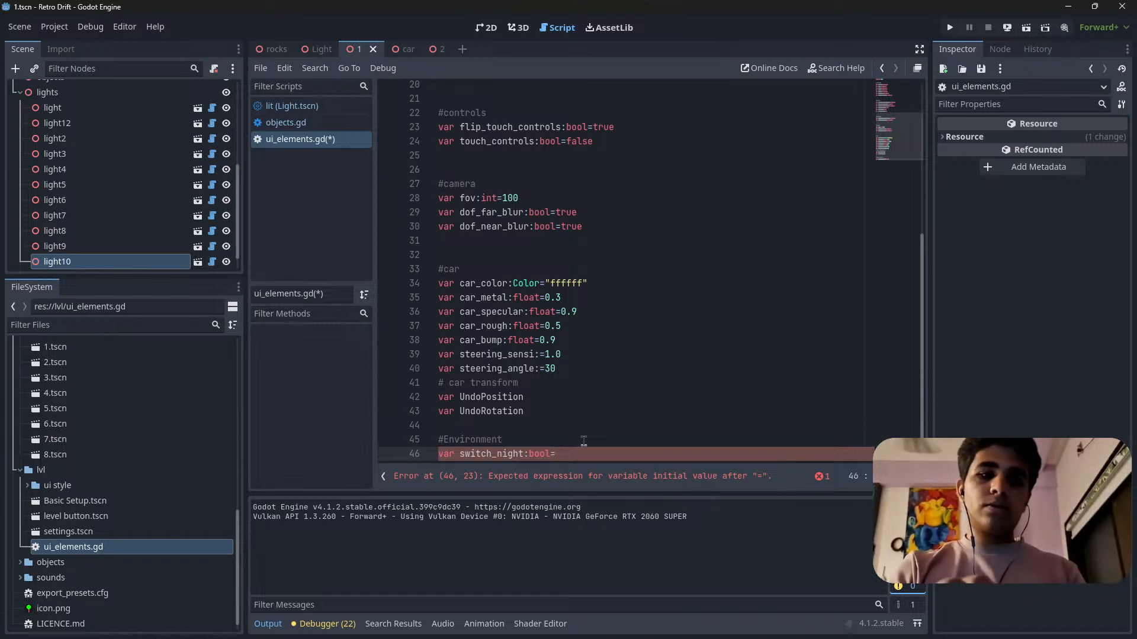
pyautogui.write('false')
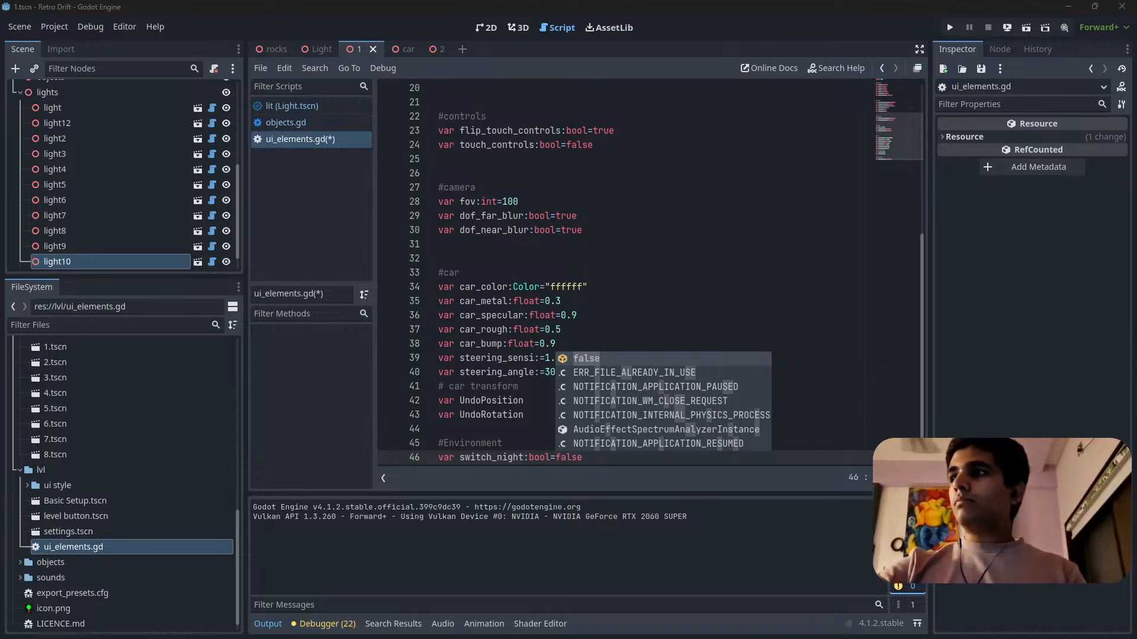
# Remove the explicit bool type so the line reads var switch_night:=false, and save the script.
pyautogui.click(601, 457)
pyautogui.click(548, 455)
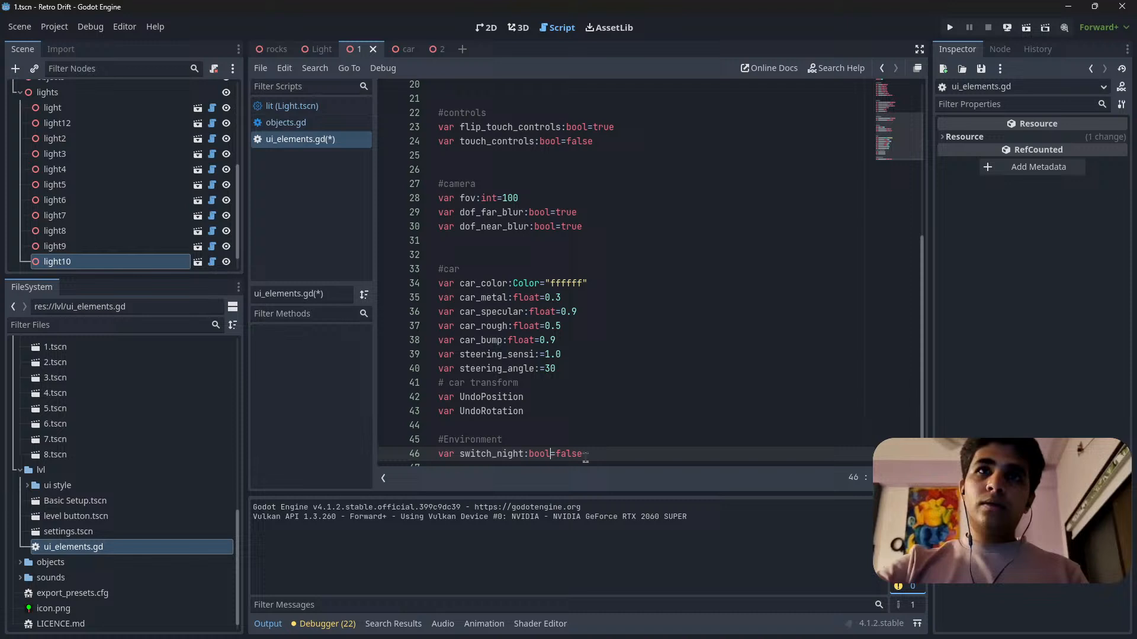
pyautogui.doubleClick(541, 455)
pyautogui.press('BackSpace')
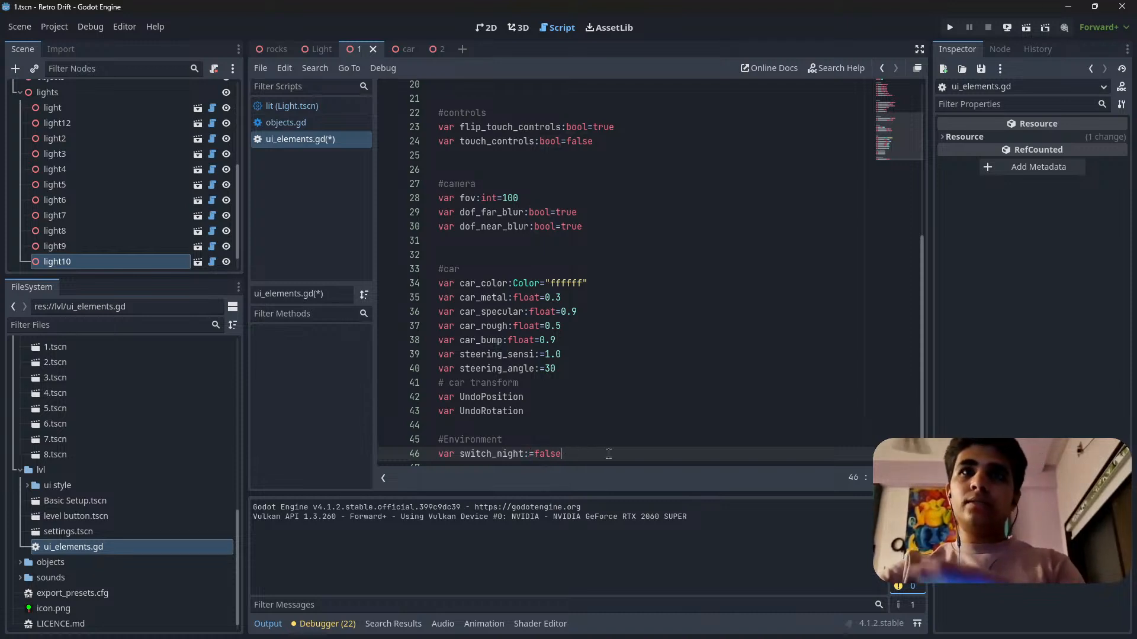
pyautogui.hotkey('ctrl', 's')
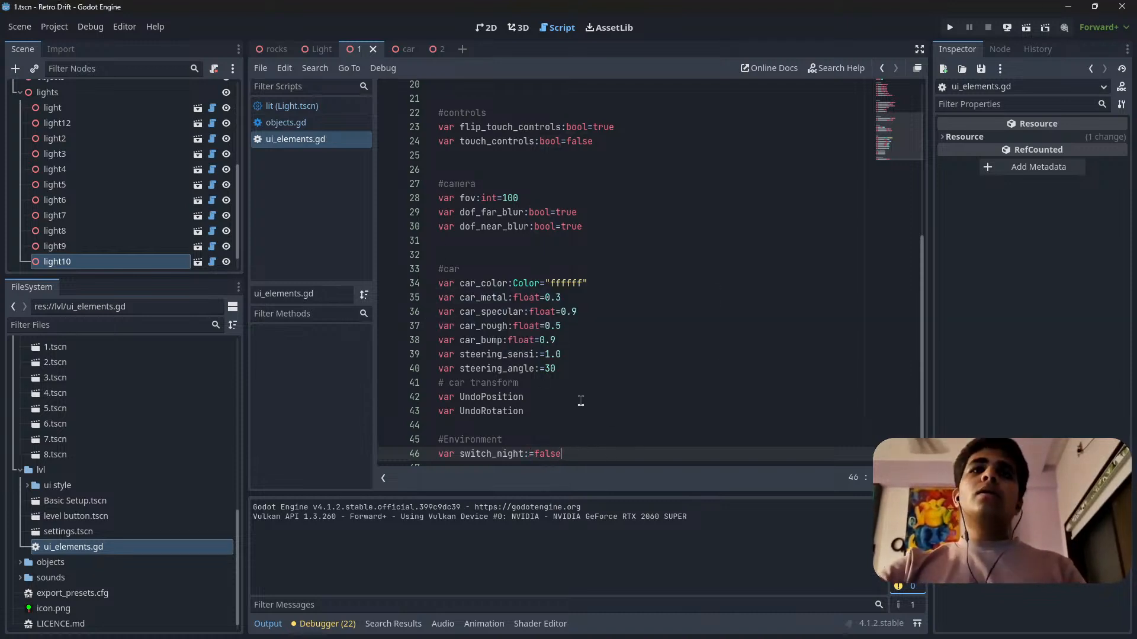
pyautogui.press('End')
pyautogui.scroll(-1, 580, 401)
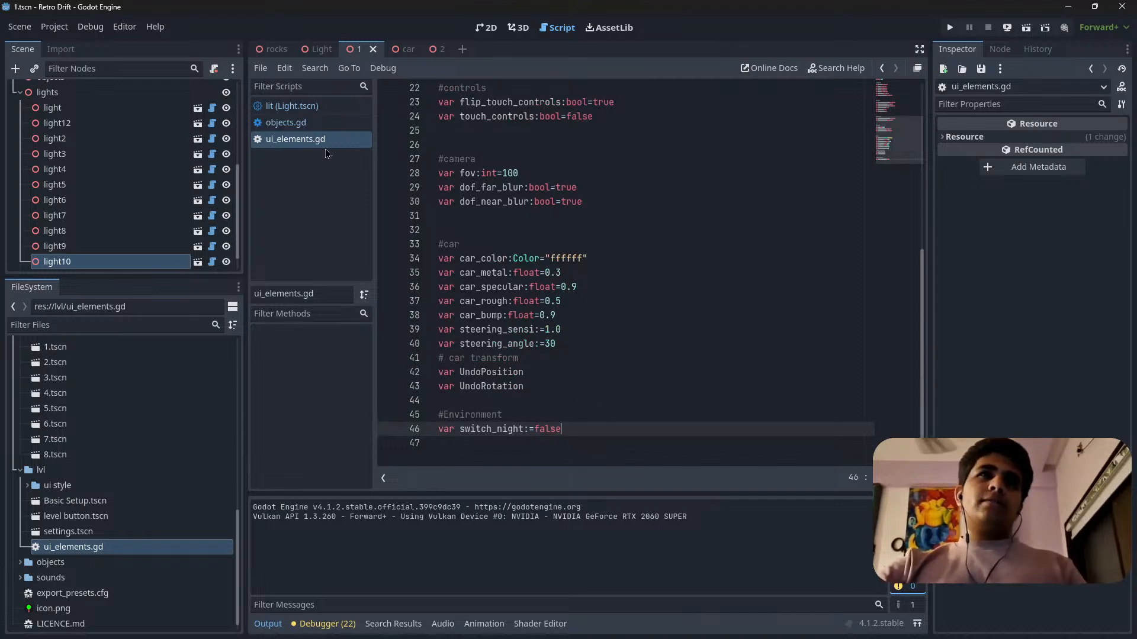
pyautogui.click(492, 429)
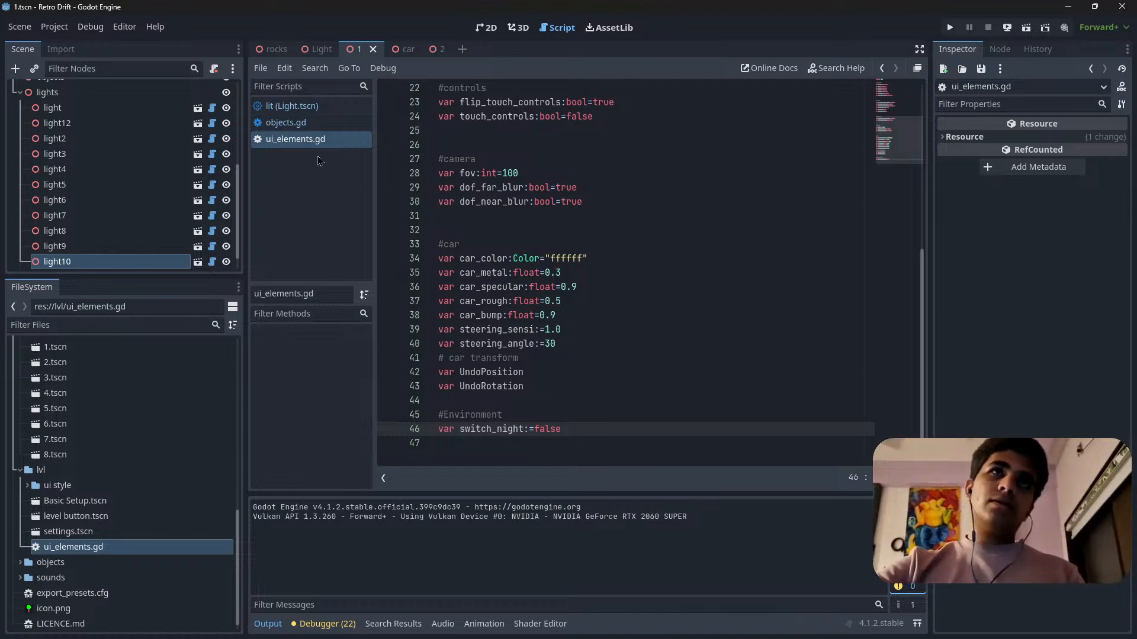
# Open the lit script of Light.tscn and examine its code down to the hide_all_except_one function.
pyautogui.click(293, 106)
pyautogui.scroll(-3, 639, 364)
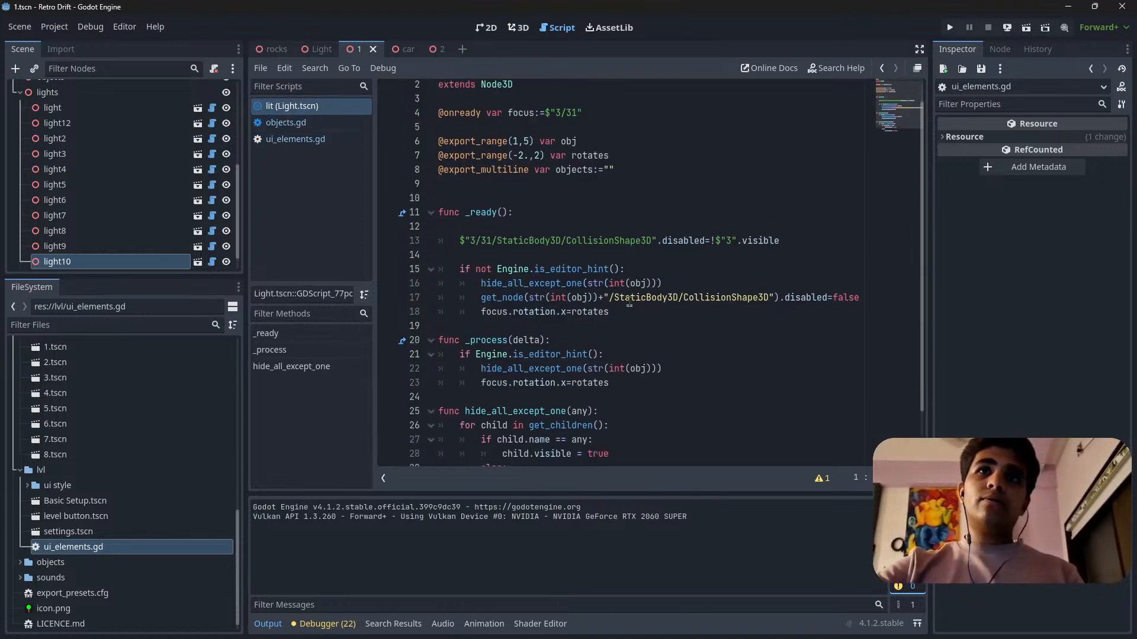
pyautogui.click(652, 400)
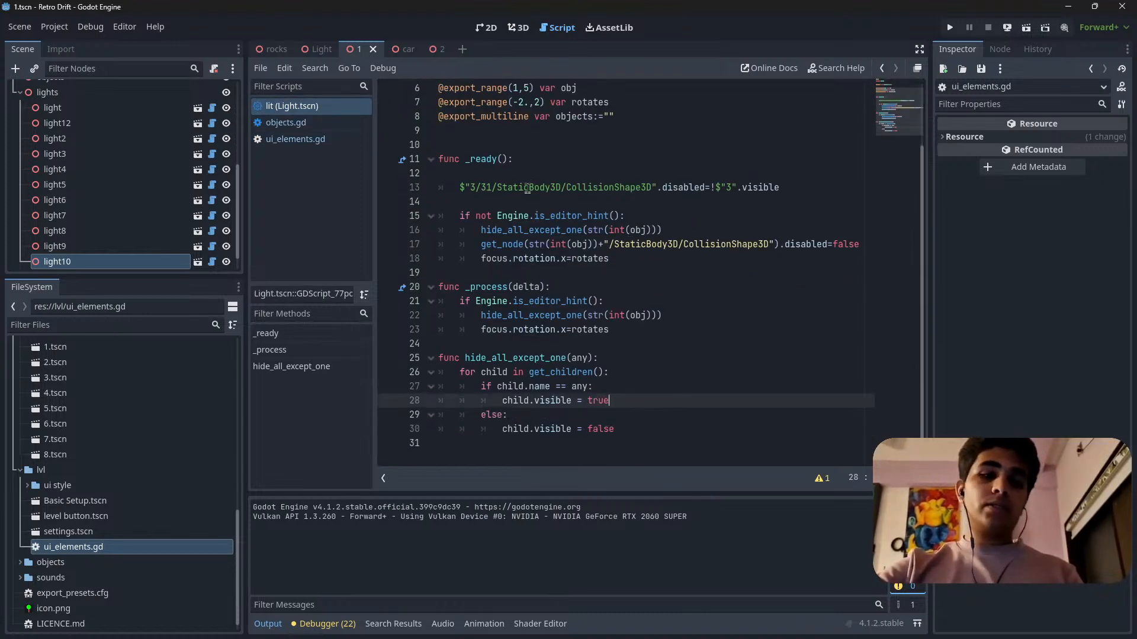
# Open the Light scene and inspect its lamp model and node tree, including Light3D3 and the StaticBody3D under node 1.
pyautogui.click(320, 51)
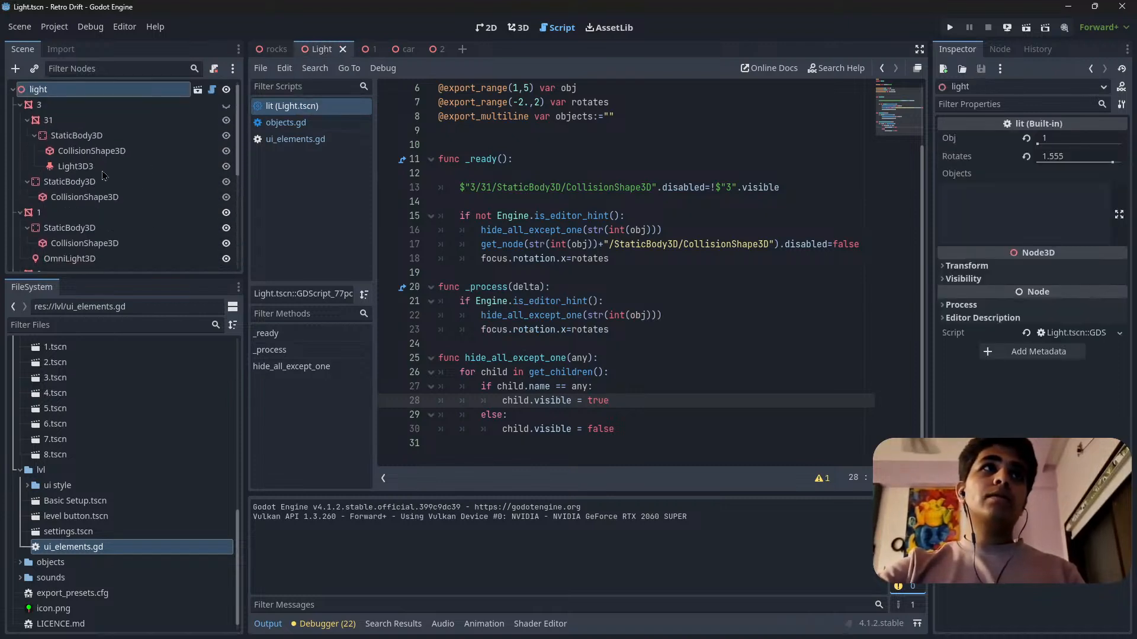
pyautogui.click(75, 166)
pyautogui.click(519, 28)
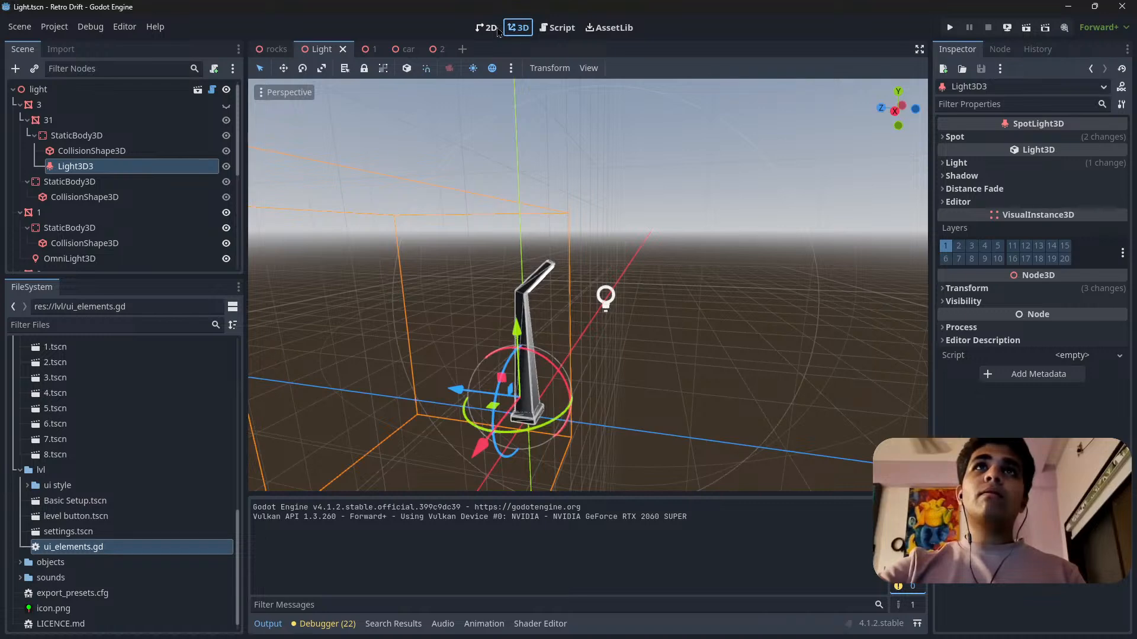
pyautogui.click(496, 29)
pyautogui.scroll(-5, 462, 178)
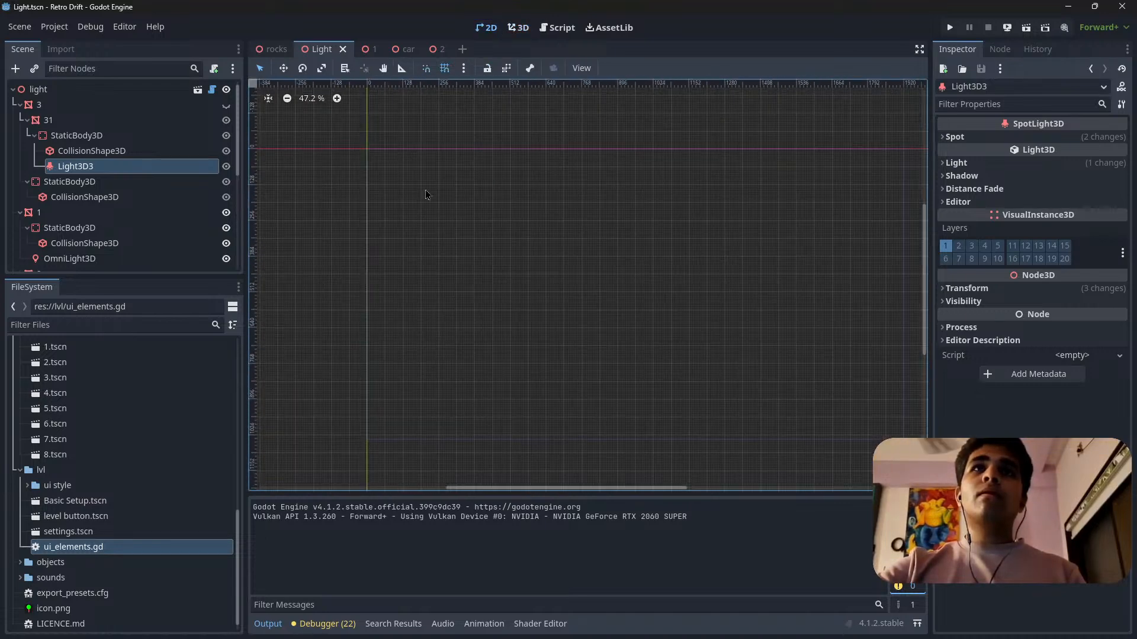
pyautogui.scroll(2, 763, 233)
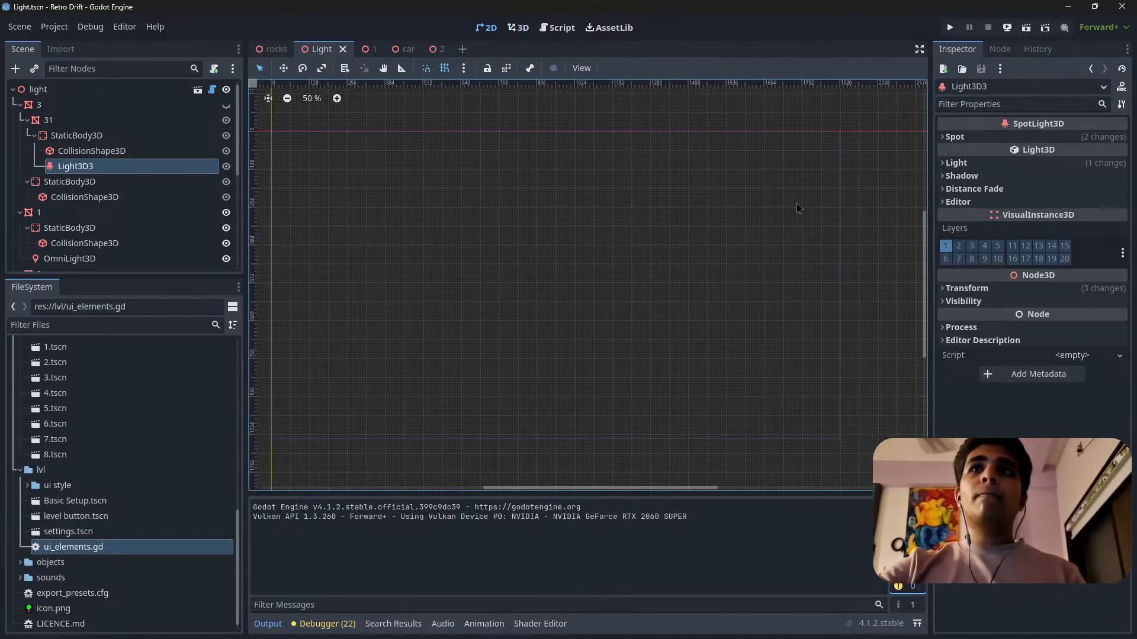
pyautogui.scroll(-3, 154, 170)
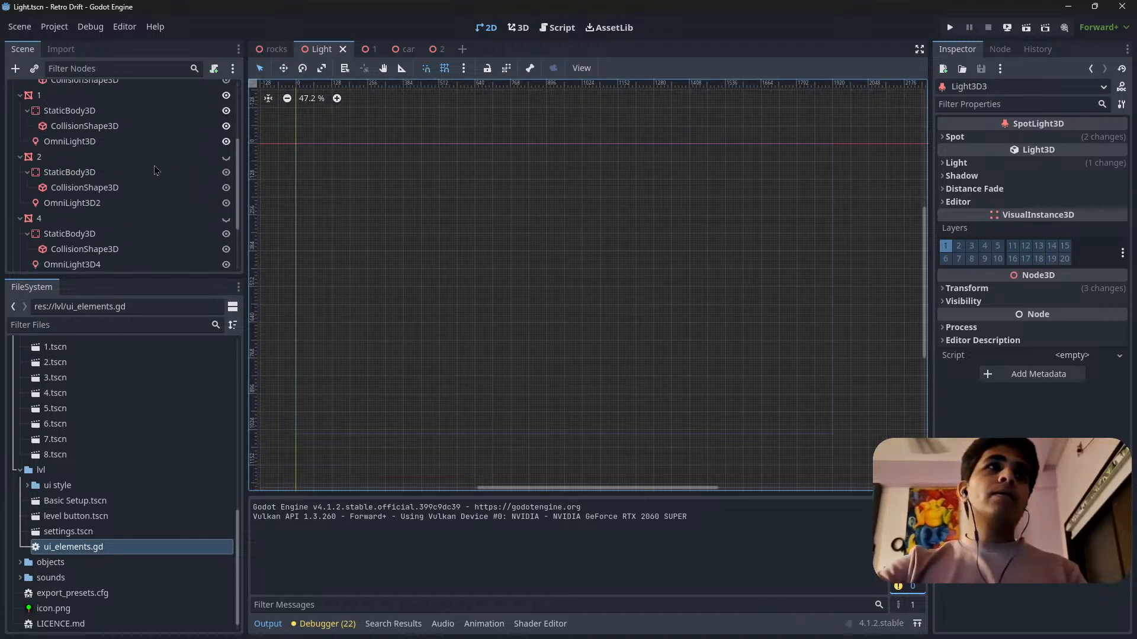
pyautogui.scroll(5, 155, 171)
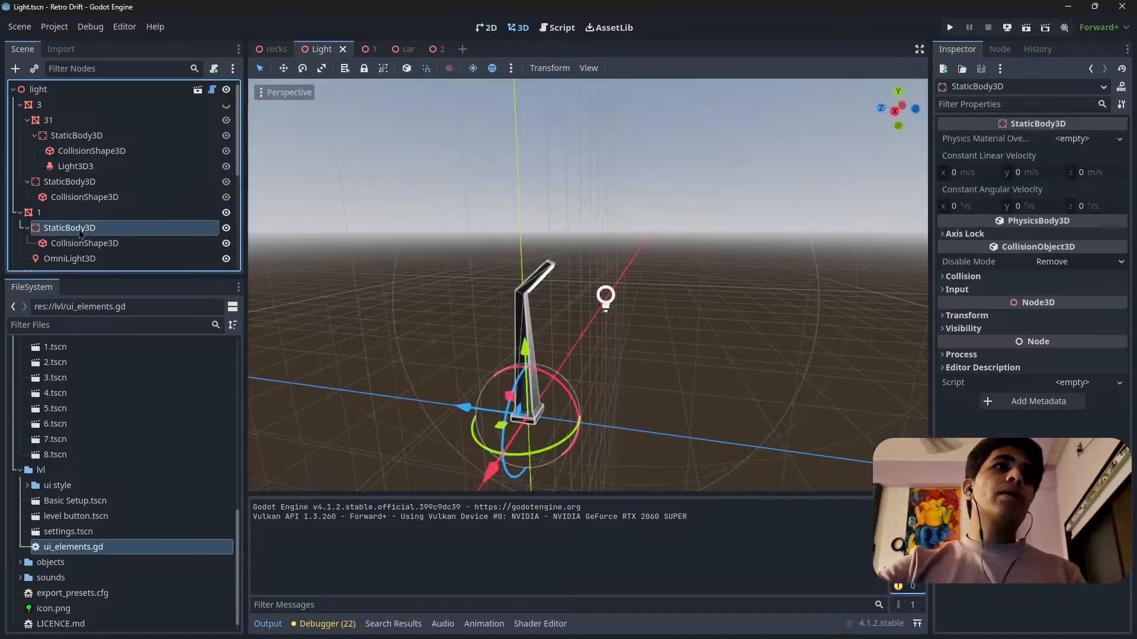
# Attach a new GDScript file named switch_night.gd to the Light3D3 spotlight, stored in res://blender files/lights.
pyautogui.click(83, 230)
pyautogui.click(86, 260)
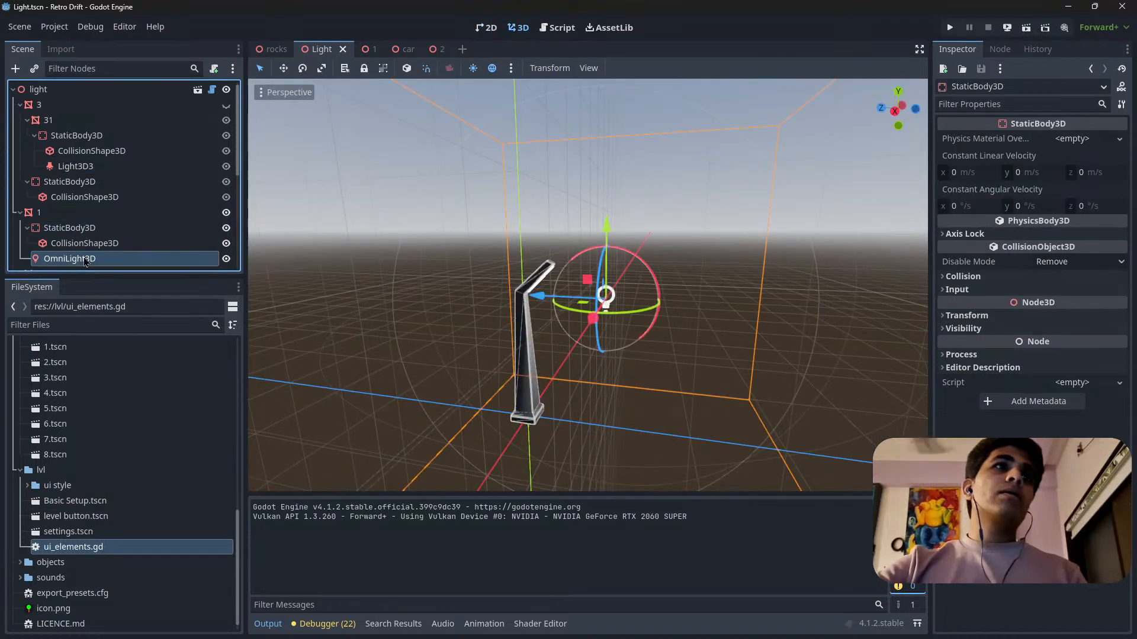
pyautogui.click(116, 167)
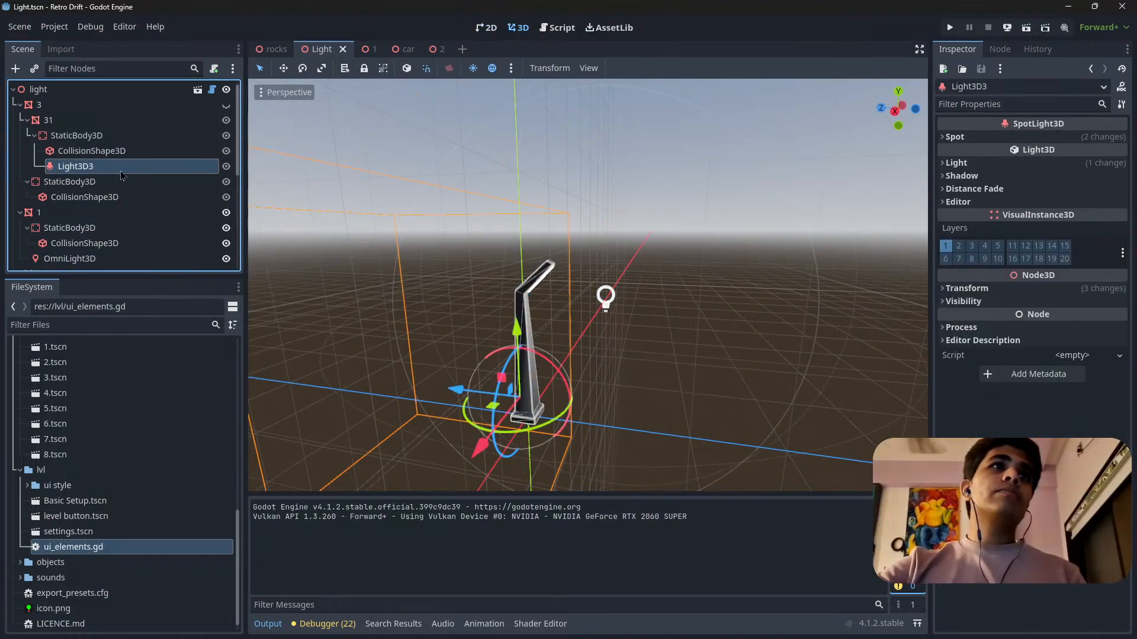
pyautogui.click(214, 69)
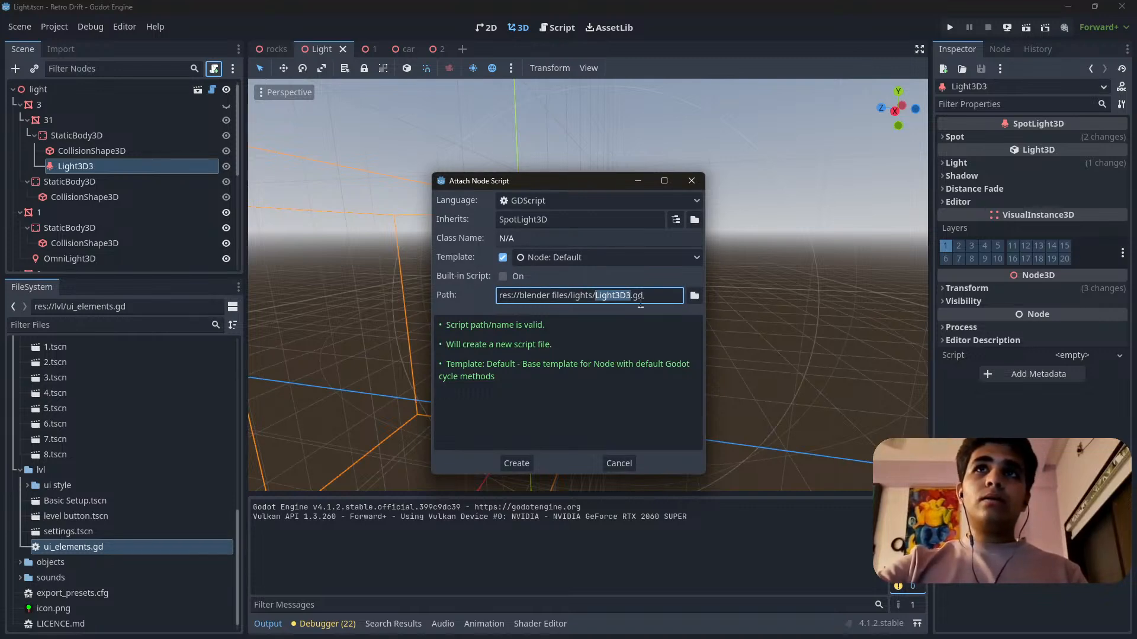
pyautogui.click(694, 296)
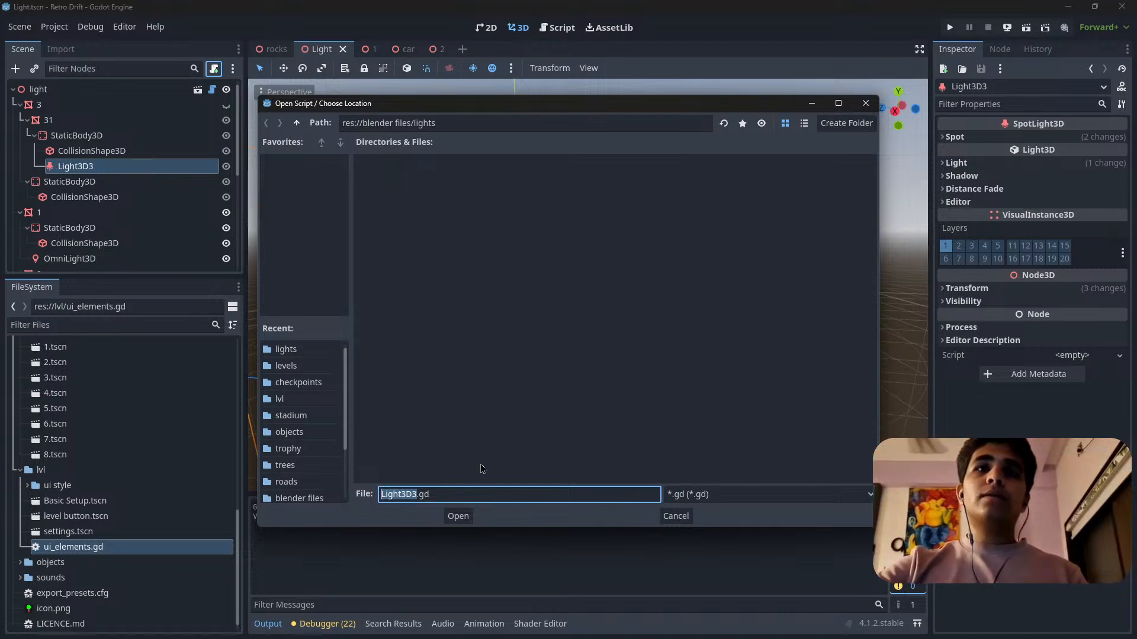
pyautogui.click(415, 494)
pyautogui.moveTo(415, 494); pyautogui.dragTo(380, 494)
pyautogui.write('switc')
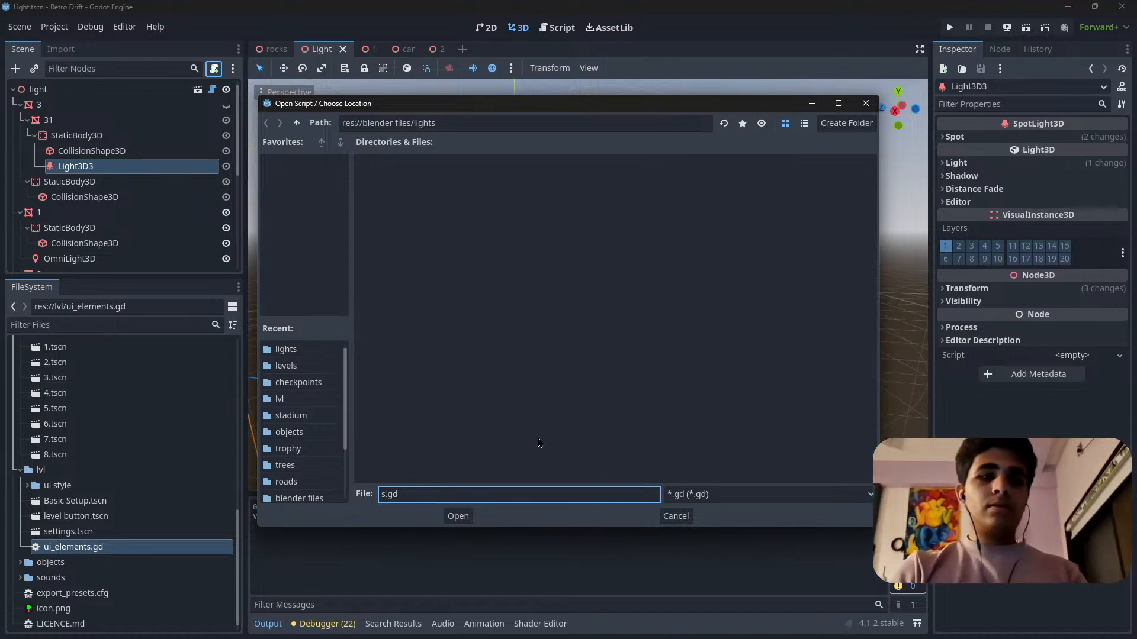
pyautogui.write('h')
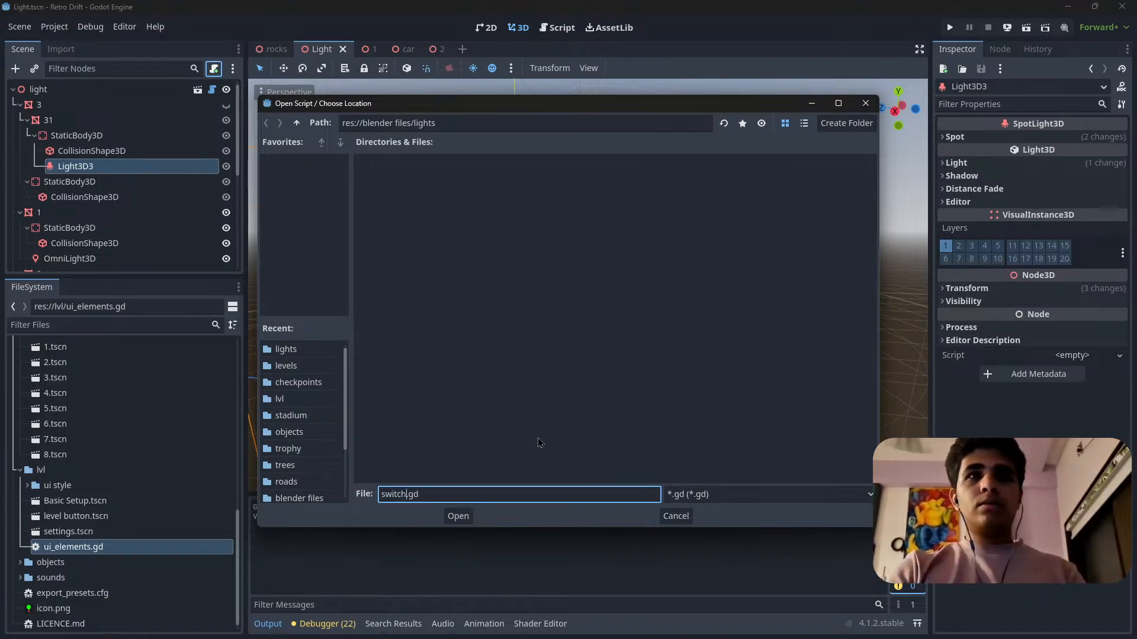
pyautogui.write('_')
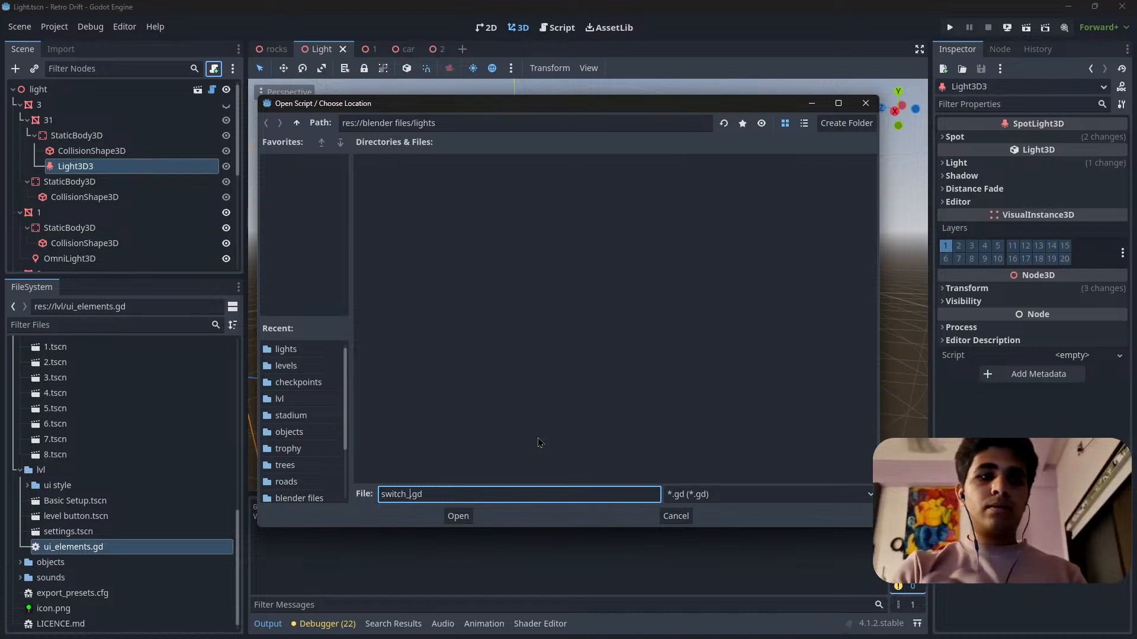
pyautogui.write('n')
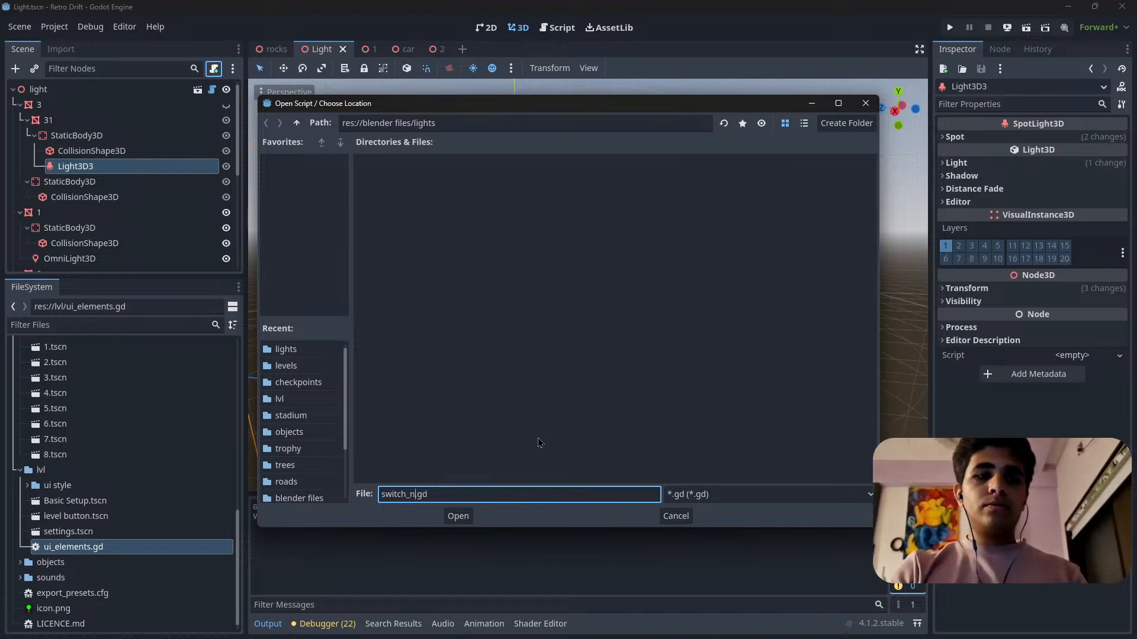
pyautogui.write('ight')
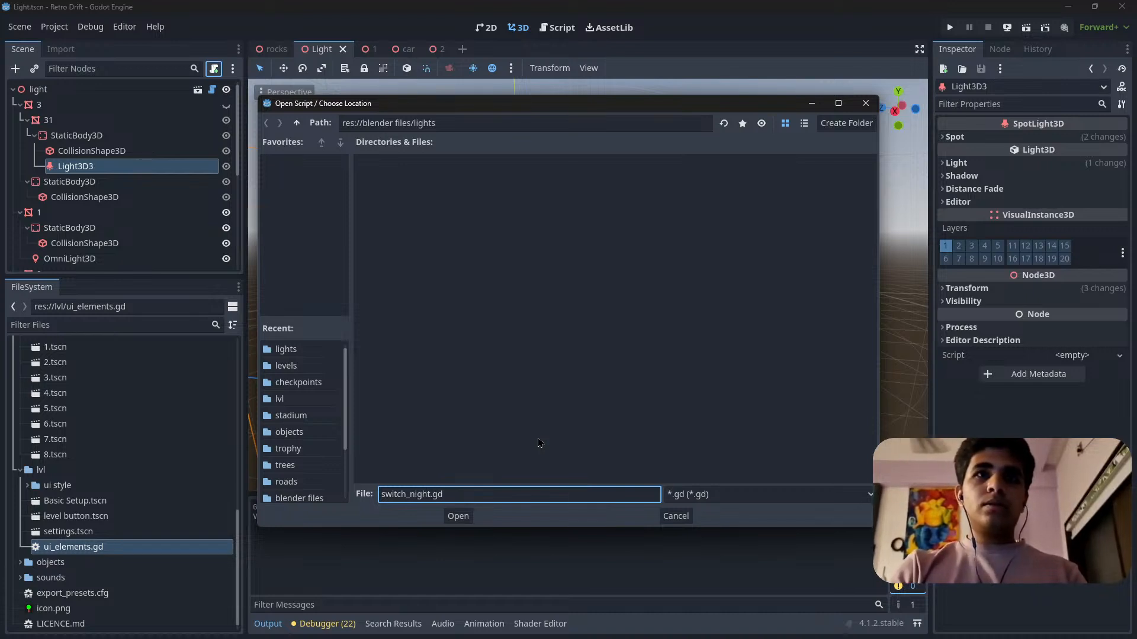
pyautogui.click(459, 516)
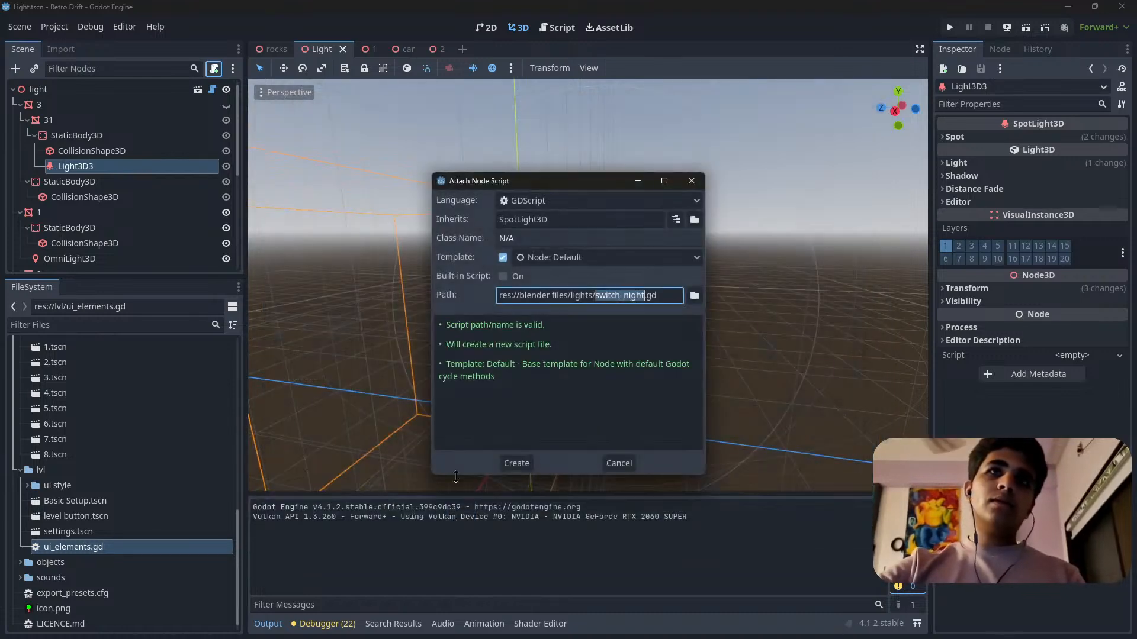
pyautogui.click(516, 463)
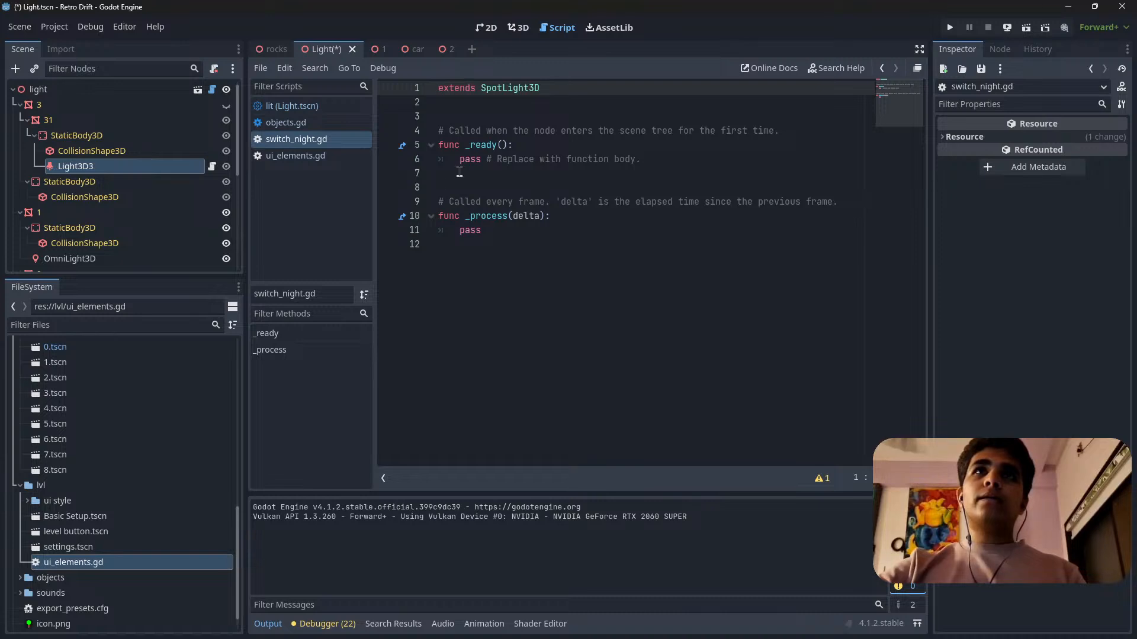
# Delete the _process function, its comment and the trailing blank lines from switch_night.gd.
pyautogui.moveTo(439, 201); pyautogui.dragTo(430, 333)
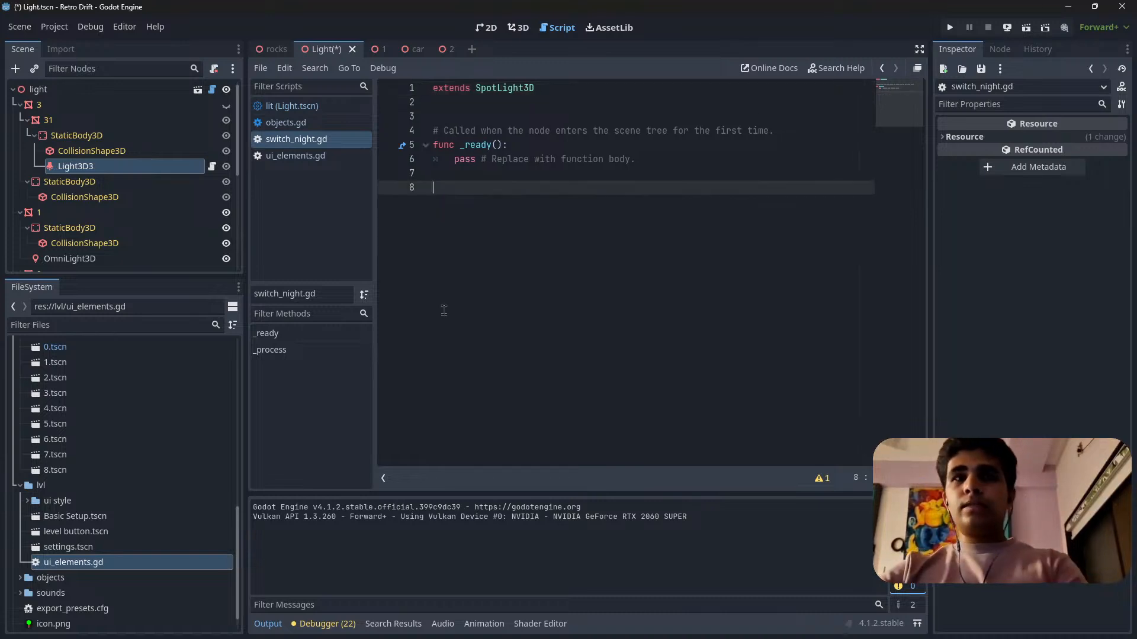
pyautogui.press('BackSpace')
pyautogui.press('BackSpace')
pyautogui.press('BackSpace')
pyautogui.press('BackSpace')
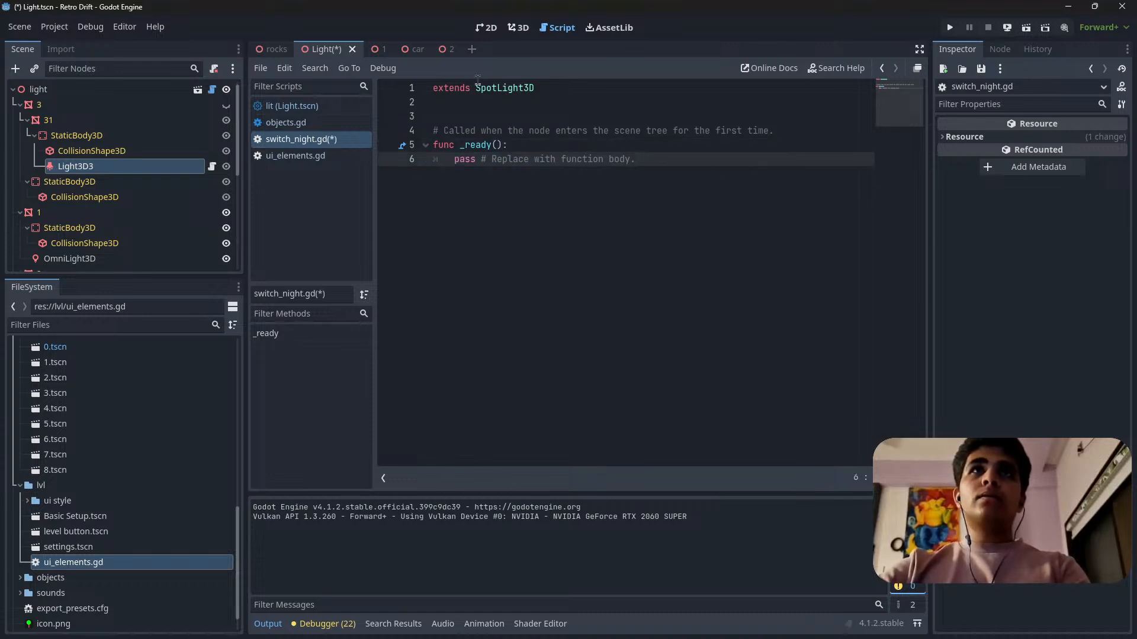
# Change the base class in the extends line of switch_night.gd to Light3D.
pyautogui.doubleClick(497, 89)
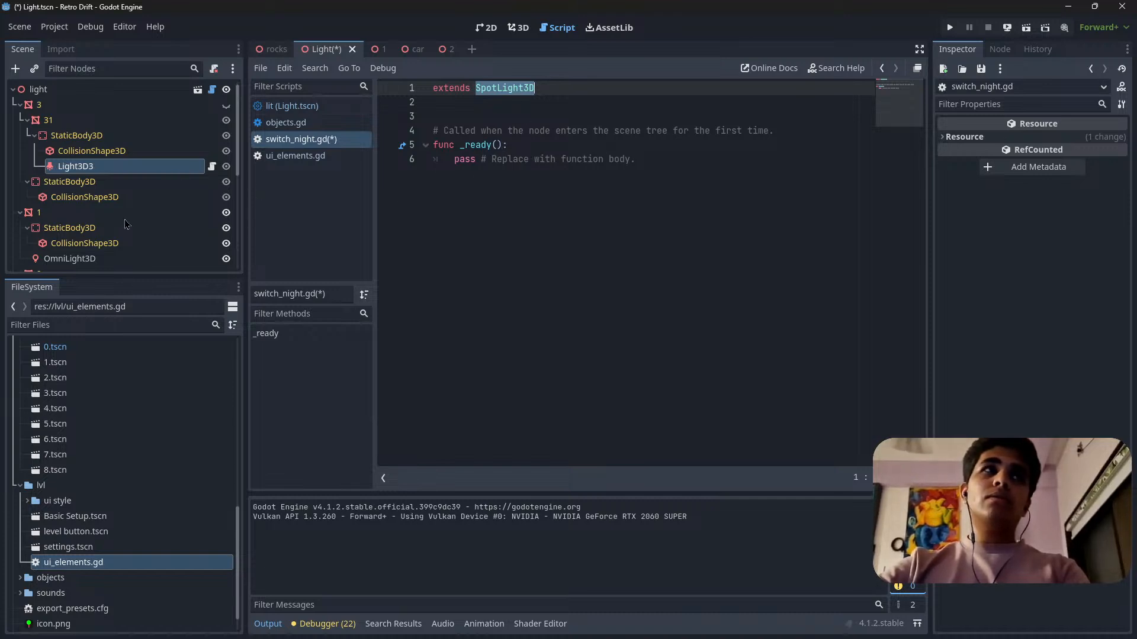
pyautogui.scroll(-4, 102, 194)
pyautogui.scroll(4, 102, 194)
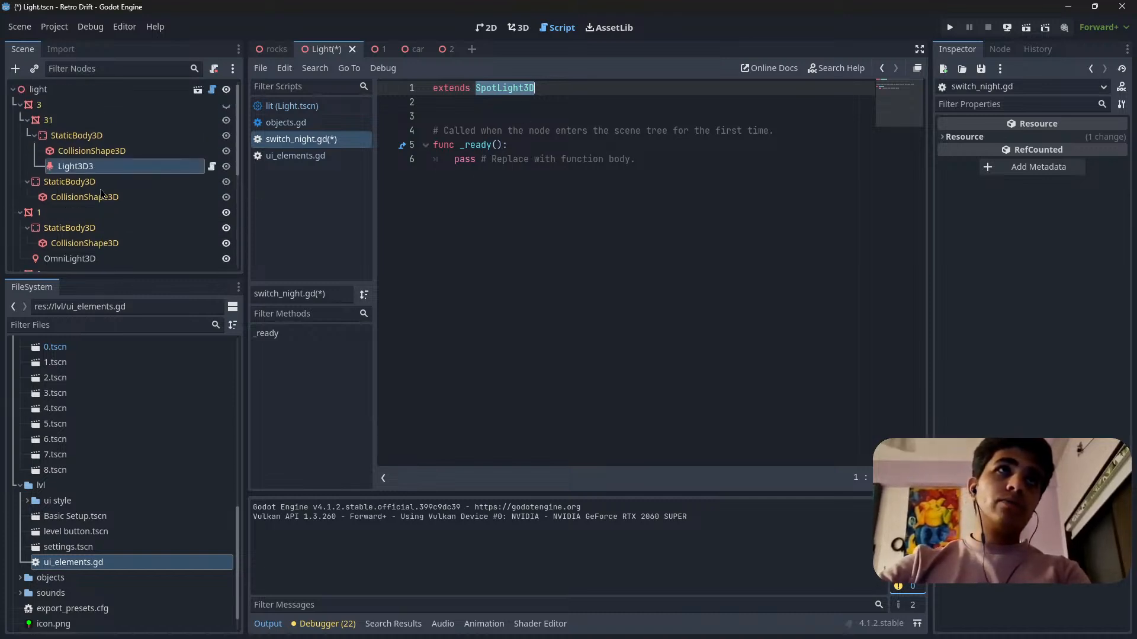
pyautogui.scroll(-4, 159, 189)
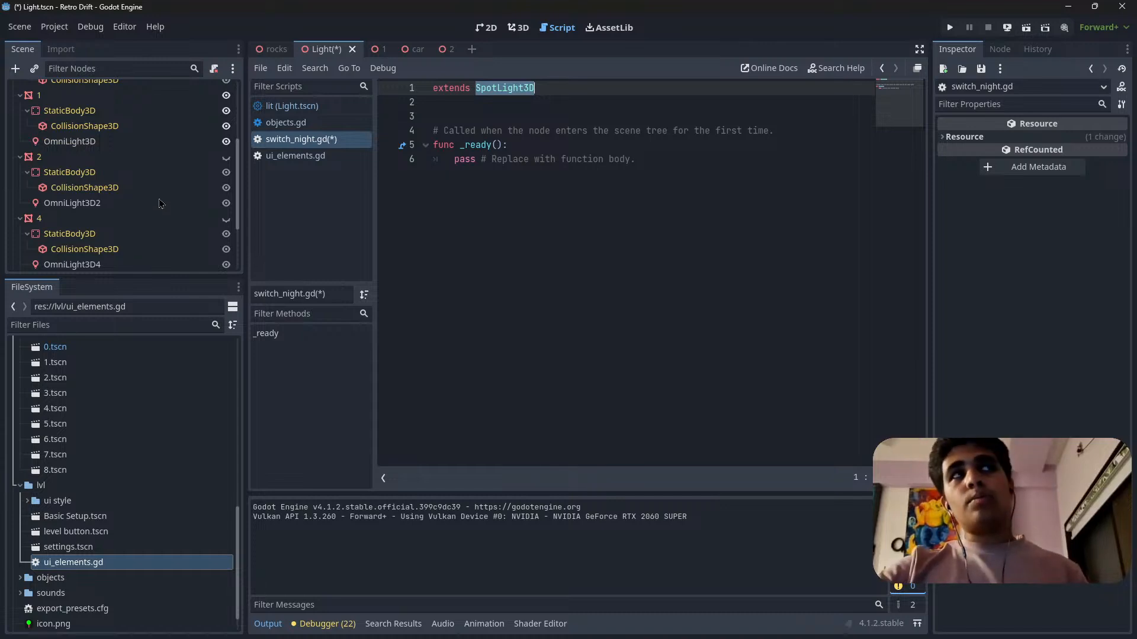
pyautogui.scroll(3, 123, 157)
pyautogui.scroll(1, 123, 157)
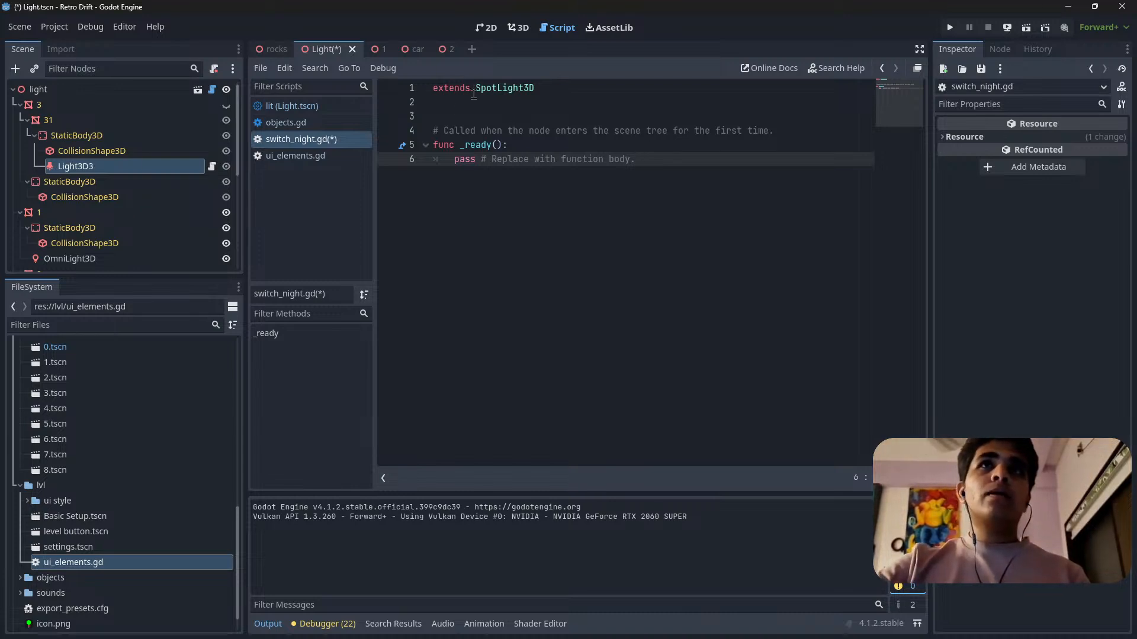
pyautogui.doubleClick(580, 89)
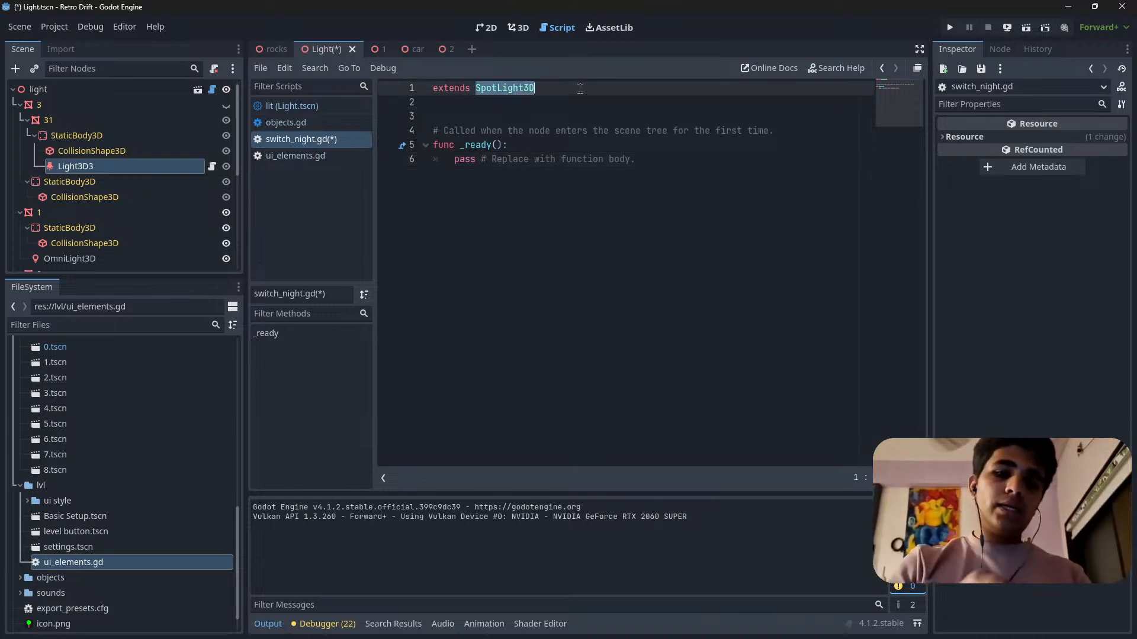
pyautogui.write('l')
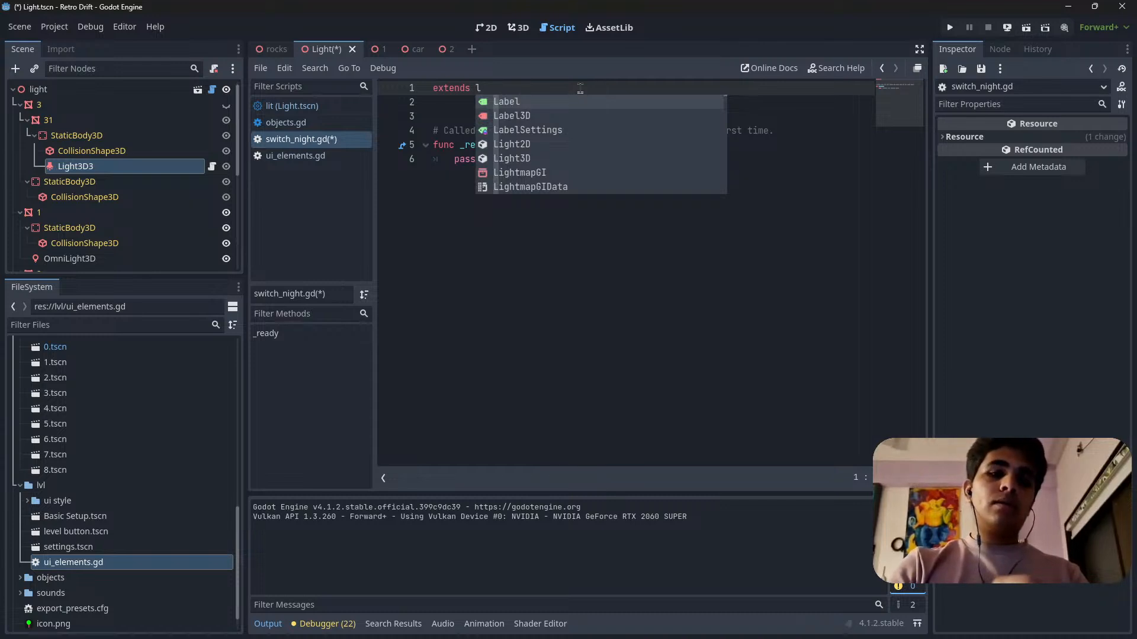
pyautogui.write('igh')
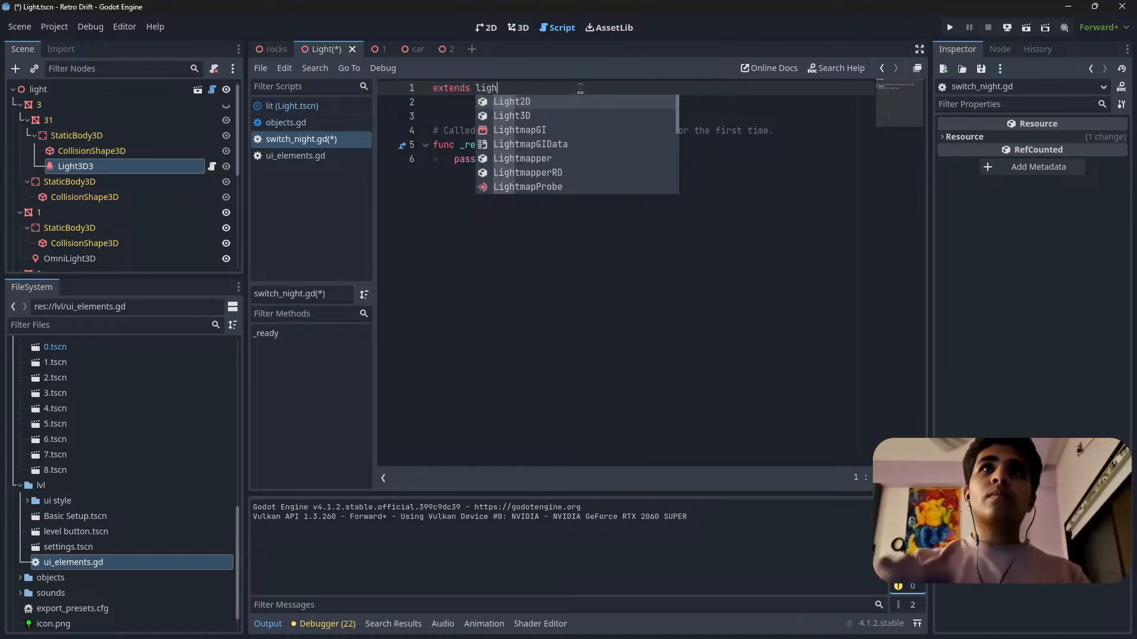
pyautogui.press('Down')
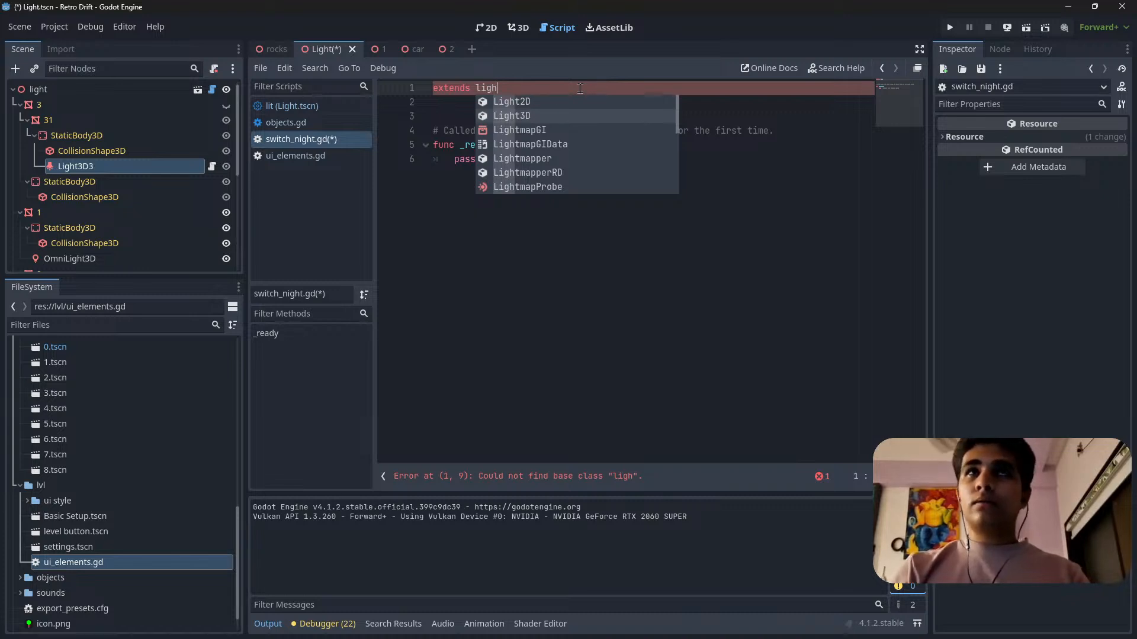
pyautogui.press('Down')
pyautogui.press('Down')
pyautogui.press('Down')
pyautogui.press('Down')
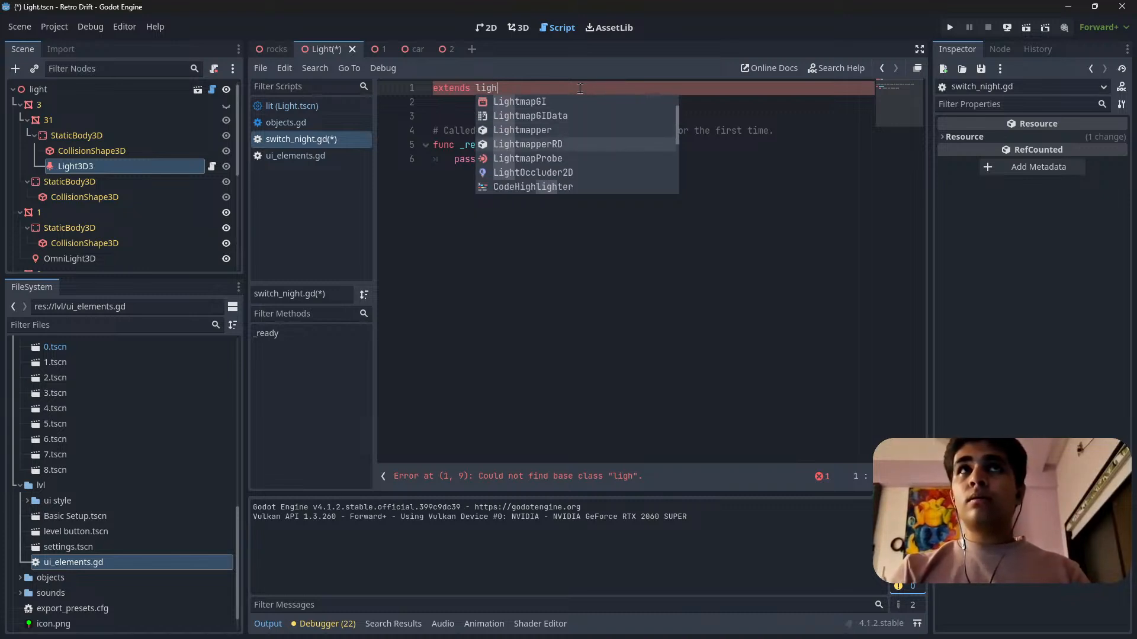
pyautogui.press('Down')
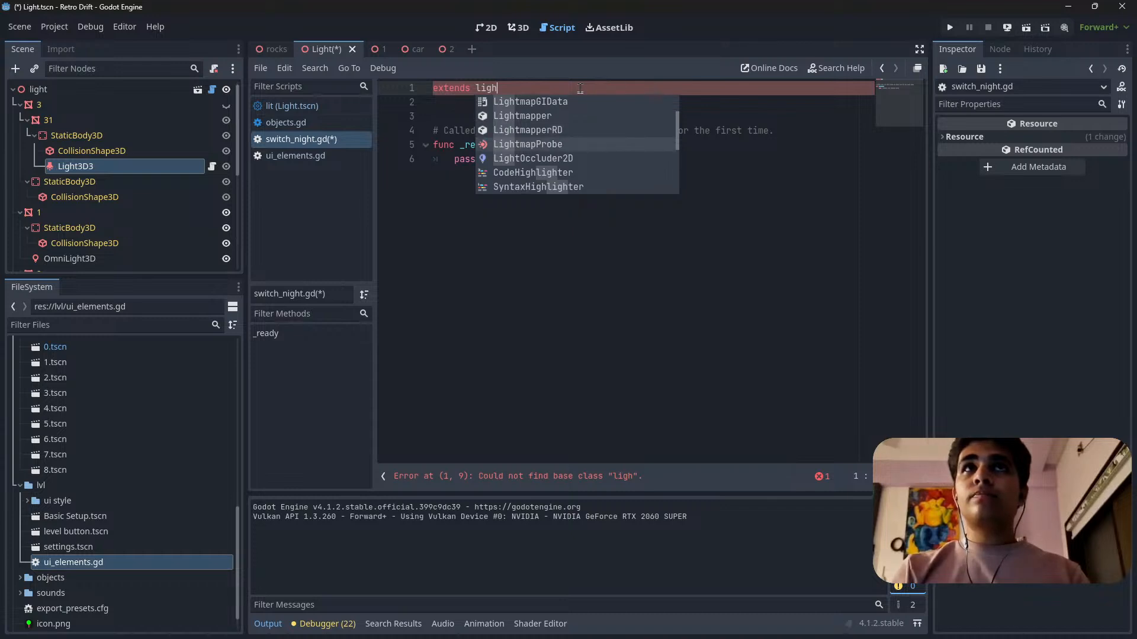
pyautogui.press('Down')
pyautogui.press('Down')
pyautogui.press('Down')
pyautogui.press('Down')
pyautogui.press('Down')
pyautogui.press('Down')
pyautogui.press('Down')
pyautogui.press('Down')
pyautogui.press('Down')
pyautogui.press('Down')
pyautogui.press('Down')
pyautogui.press('Down')
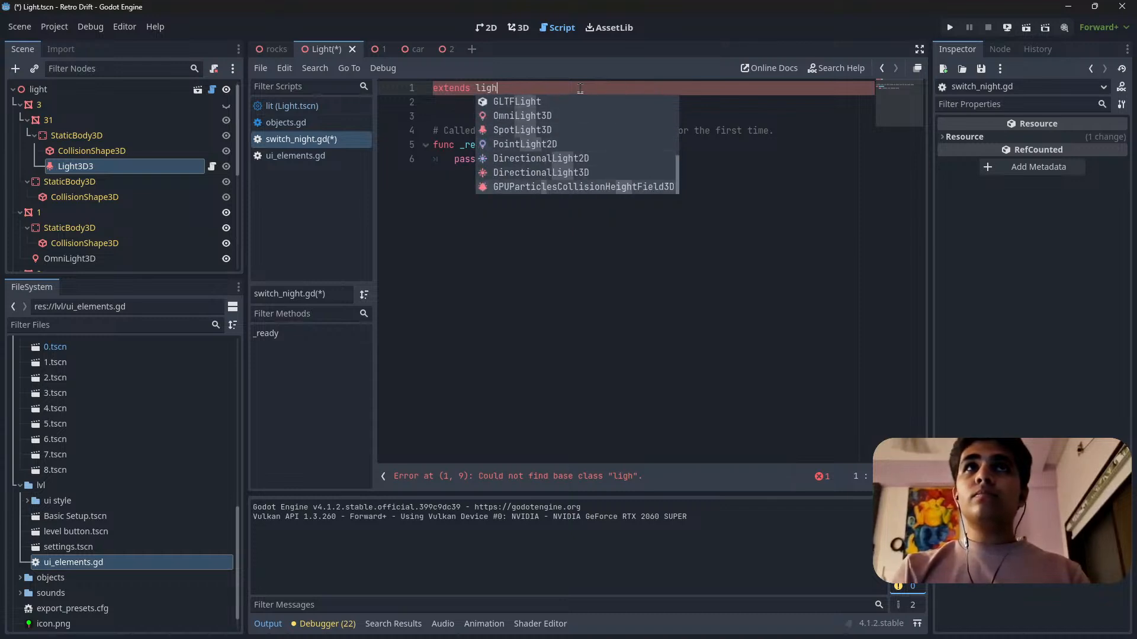
pyautogui.press('Down')
pyautogui.press('Down')
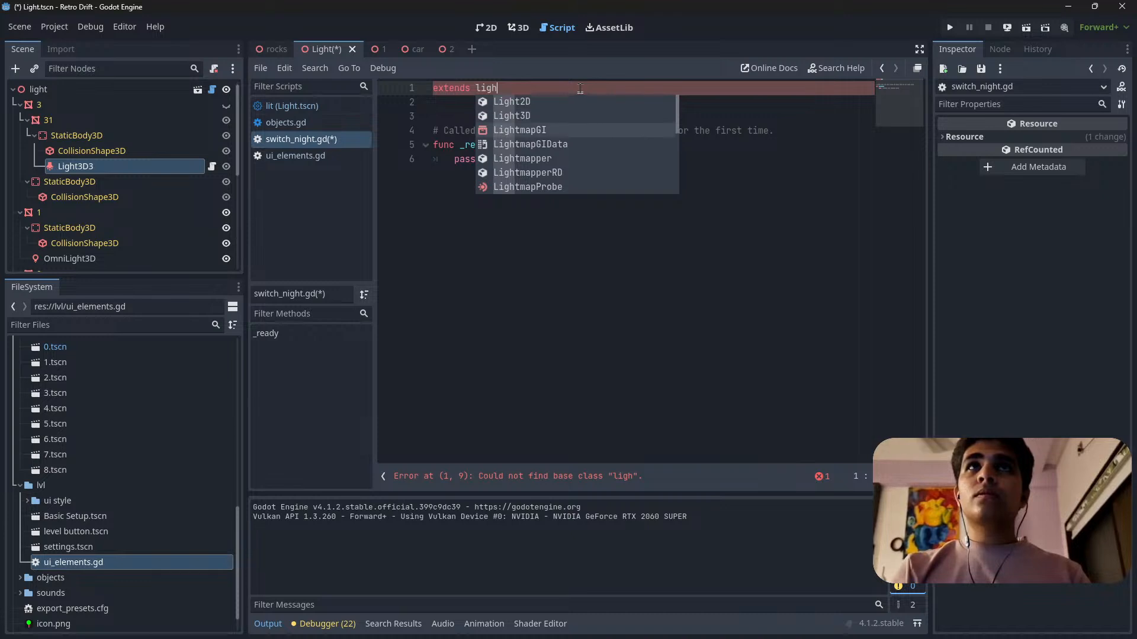
pyautogui.press('Up')
pyautogui.press('Return')
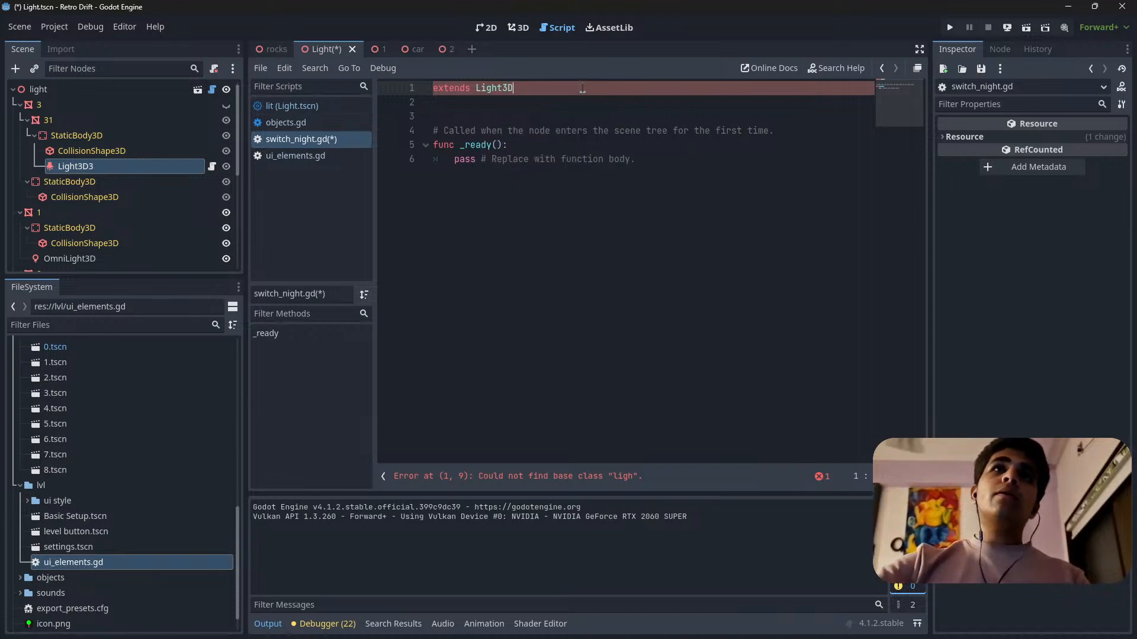
# Delete the comment above the _ready function together with the surplus blank lines.
pyautogui.click(643, 133)
pyautogui.moveTo(782, 130); pyautogui.dragTo(432, 130)
pyautogui.click(555, 146)
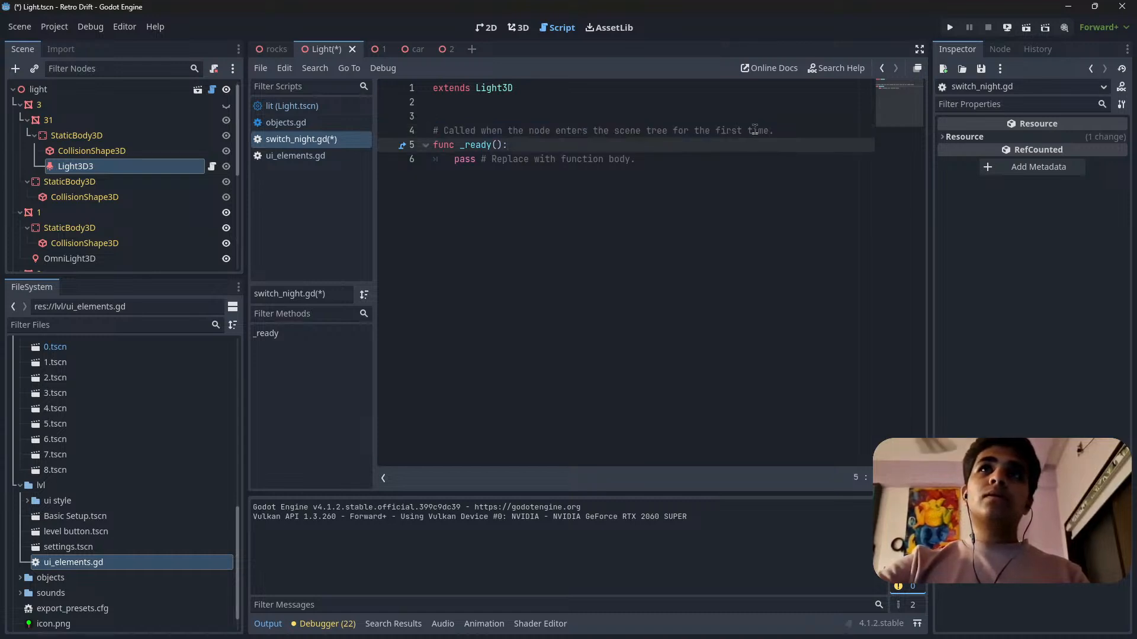
pyautogui.tripleClick(775, 130)
pyautogui.press('BackSpace')
pyautogui.press('BackSpace')
pyautogui.press('BackSpace')
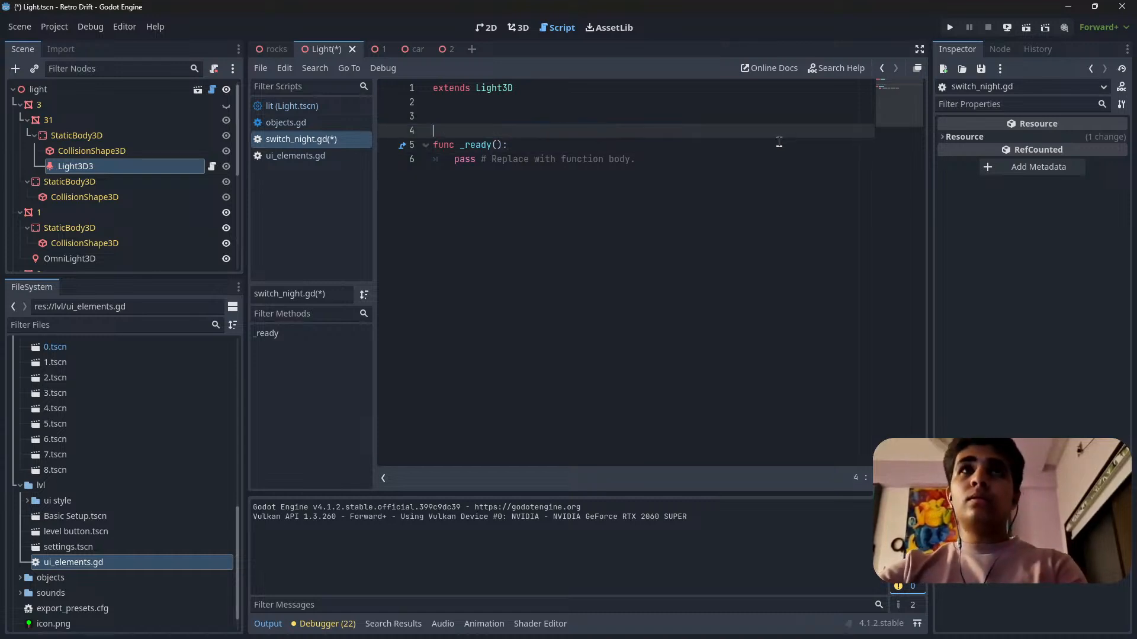
# Remove the placeholder pass line and its comment from the body of _ready.
pyautogui.click(453, 131)
pyautogui.moveTo(453, 131); pyautogui.dragTo(696, 131)
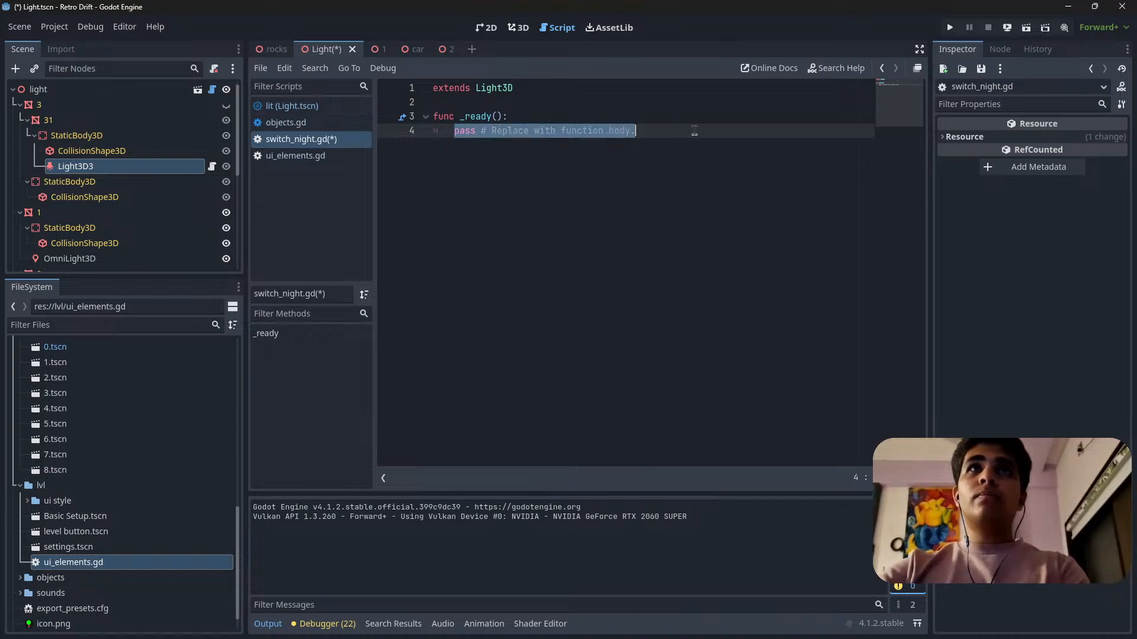
pyautogui.press('BackSpace')
pyautogui.press('BackSpace')
pyautogui.press('BackSpace')
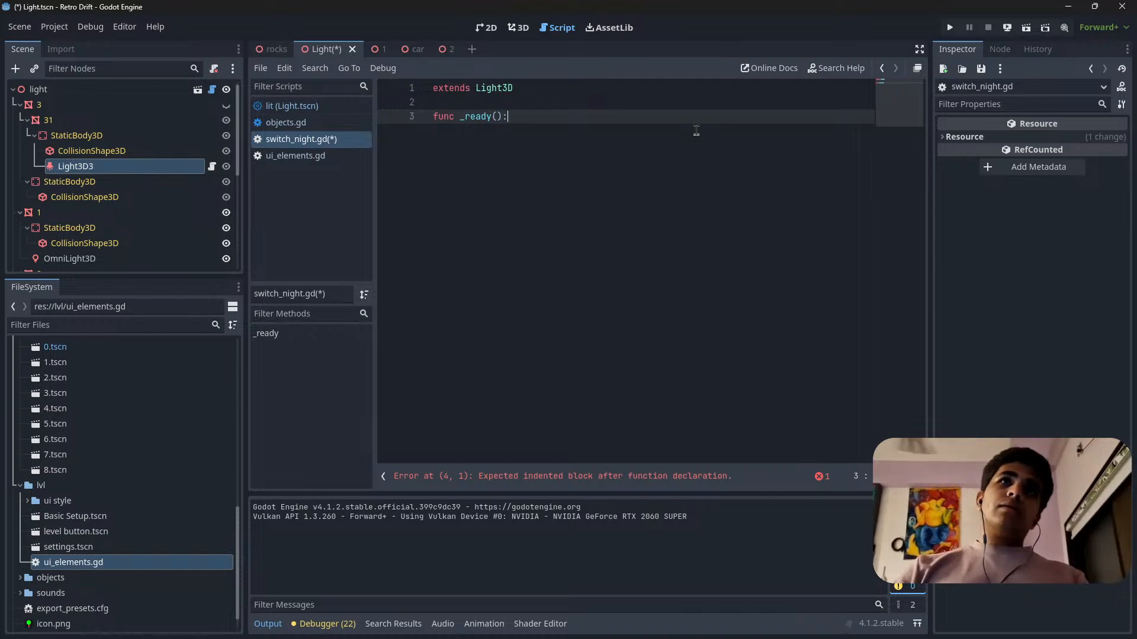
# Rename the switch_night variable under #Environment in ui_elements.gd to night_mode.
pyautogui.click(302, 155)
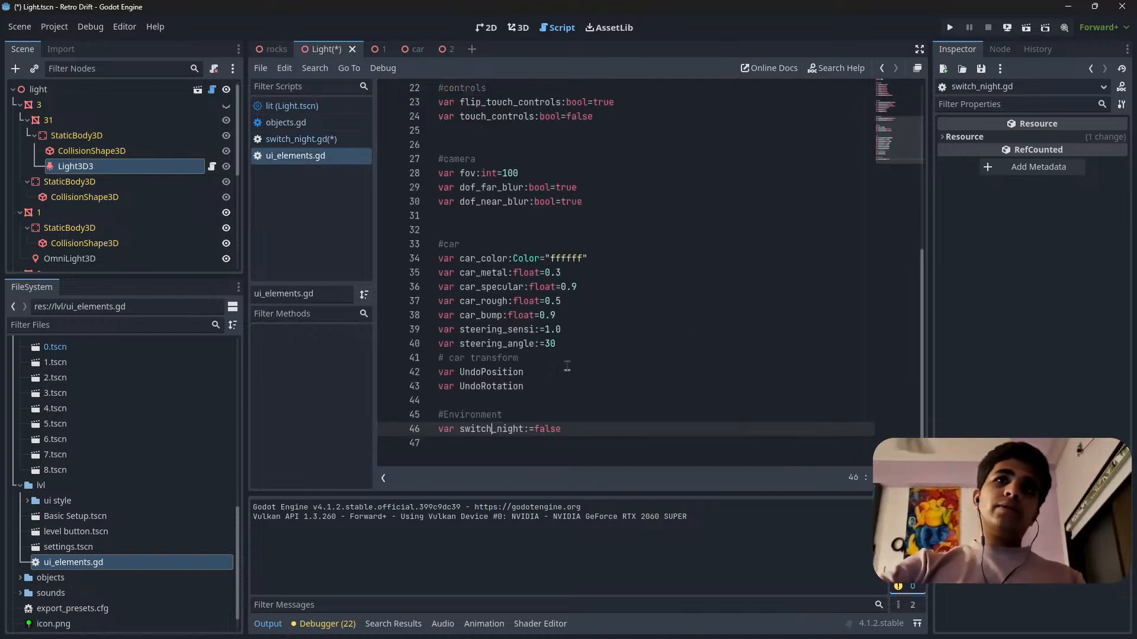
pyautogui.doubleClick(490, 429)
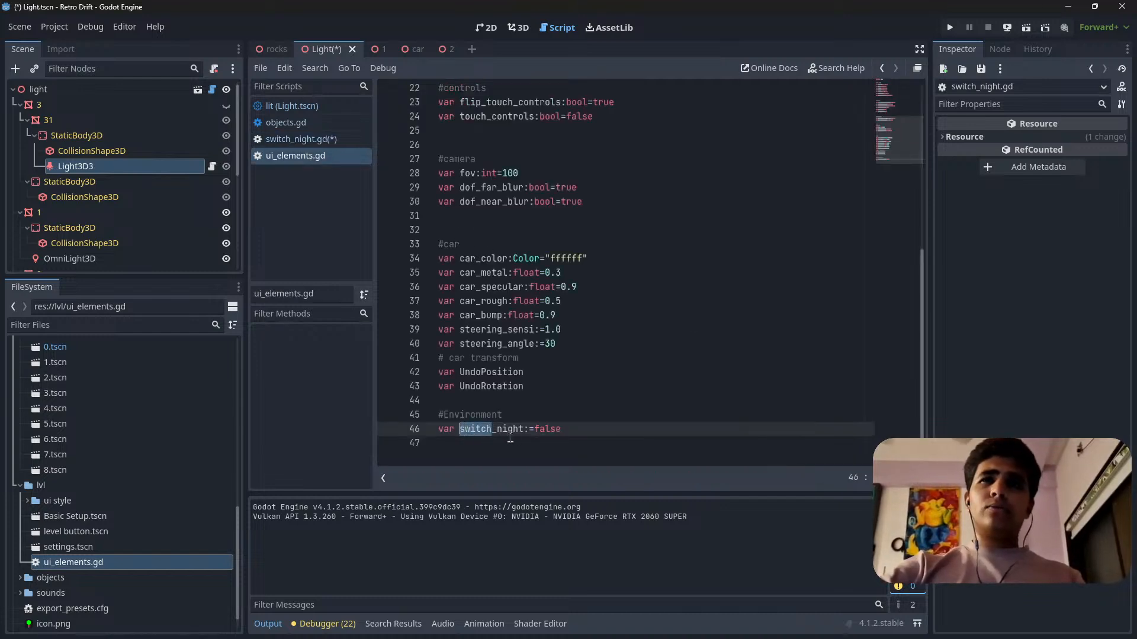
pyautogui.moveTo(497, 430); pyautogui.dragTo(460, 433)
pyautogui.press('BackSpace')
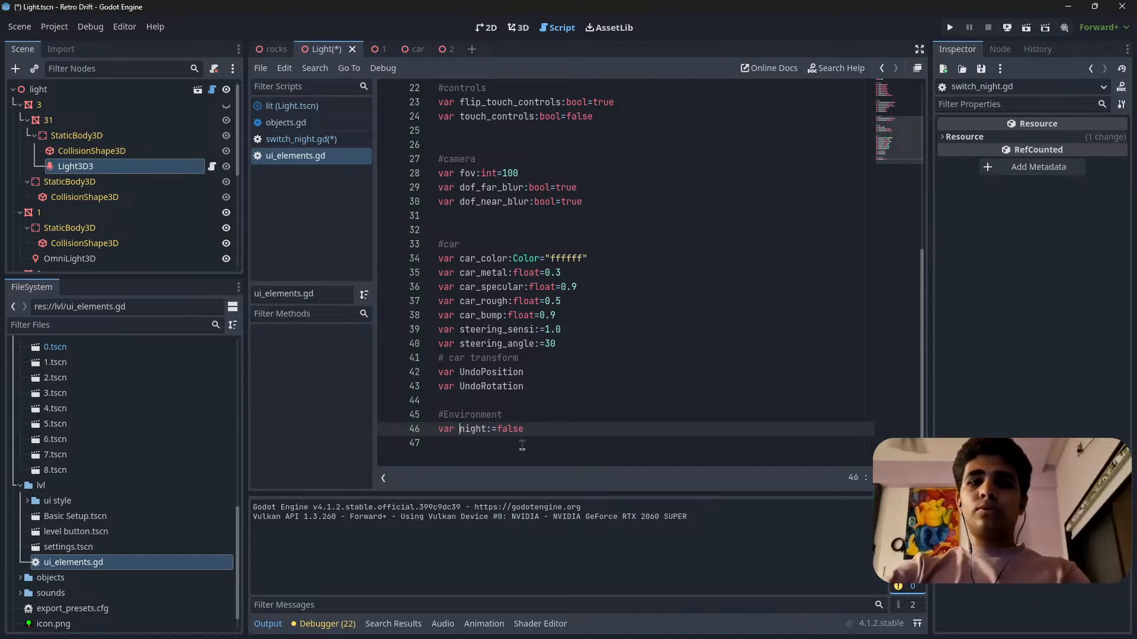
pyautogui.click(484, 428)
pyautogui.write('_')
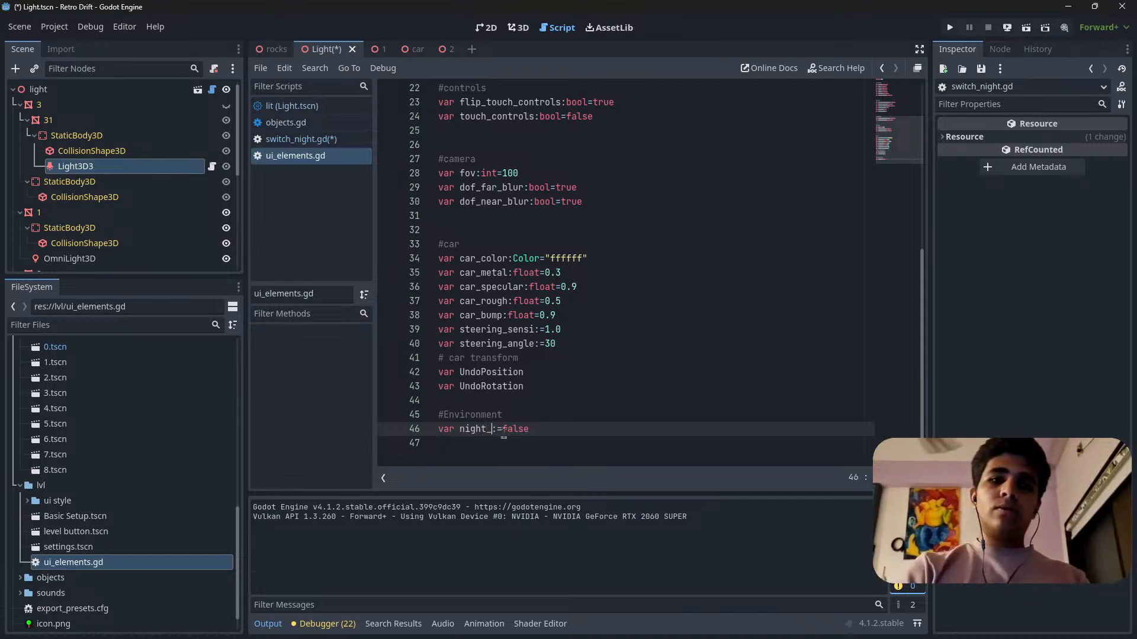
pyautogui.write('mode')
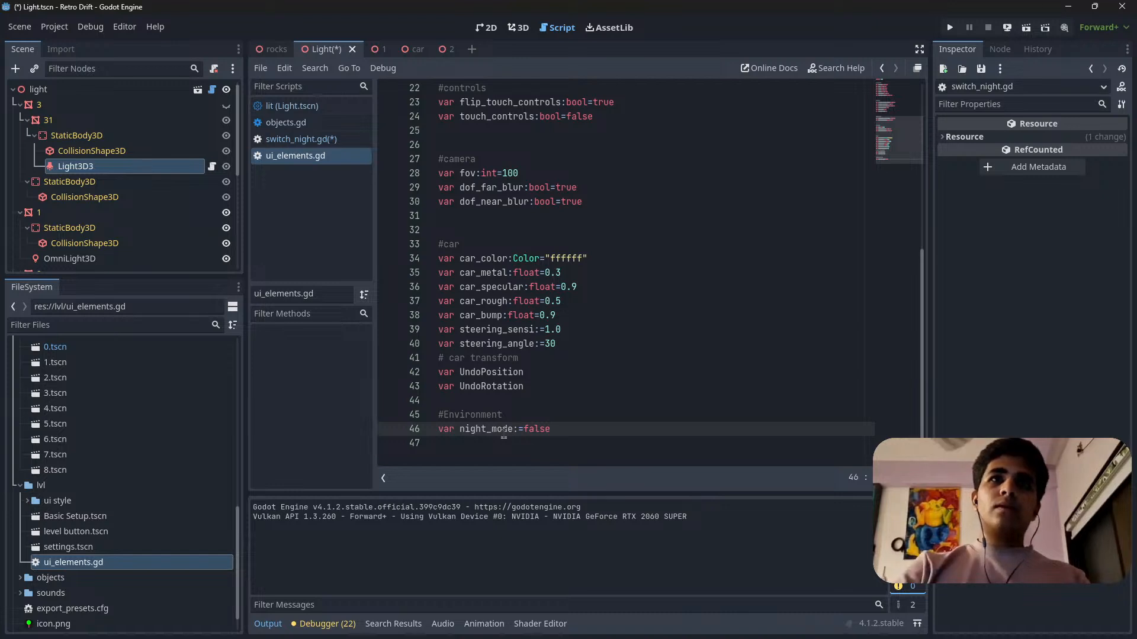
# Save the scene with its edited scripts and clear the output log.
pyautogui.click(569, 429)
pyautogui.hotkey('ctrl', 's')
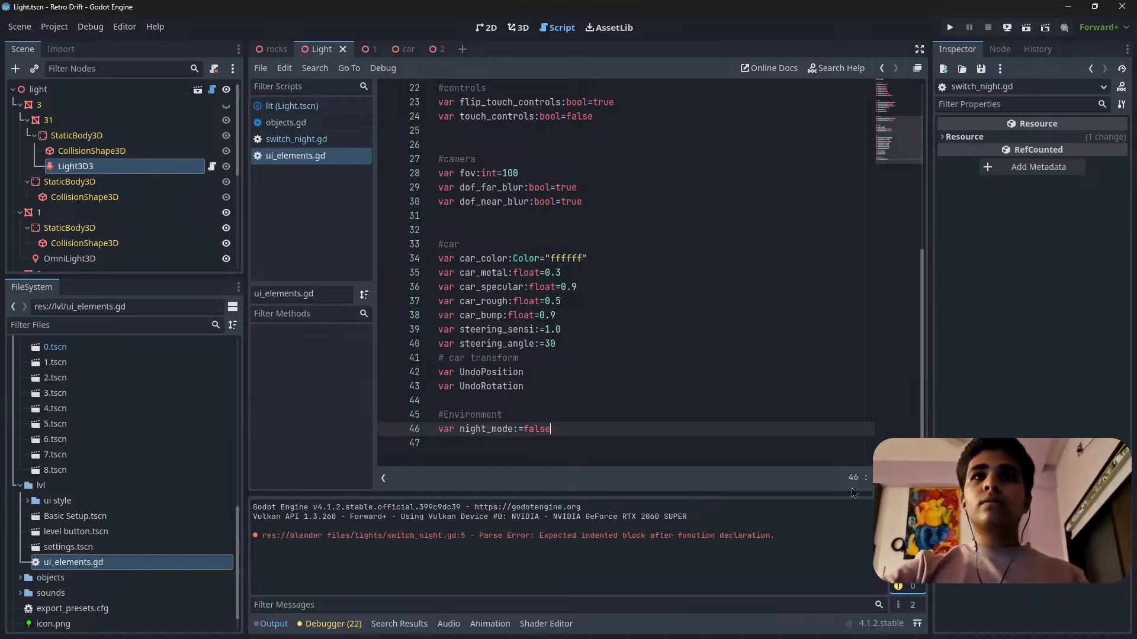
pyautogui.click(898, 508)
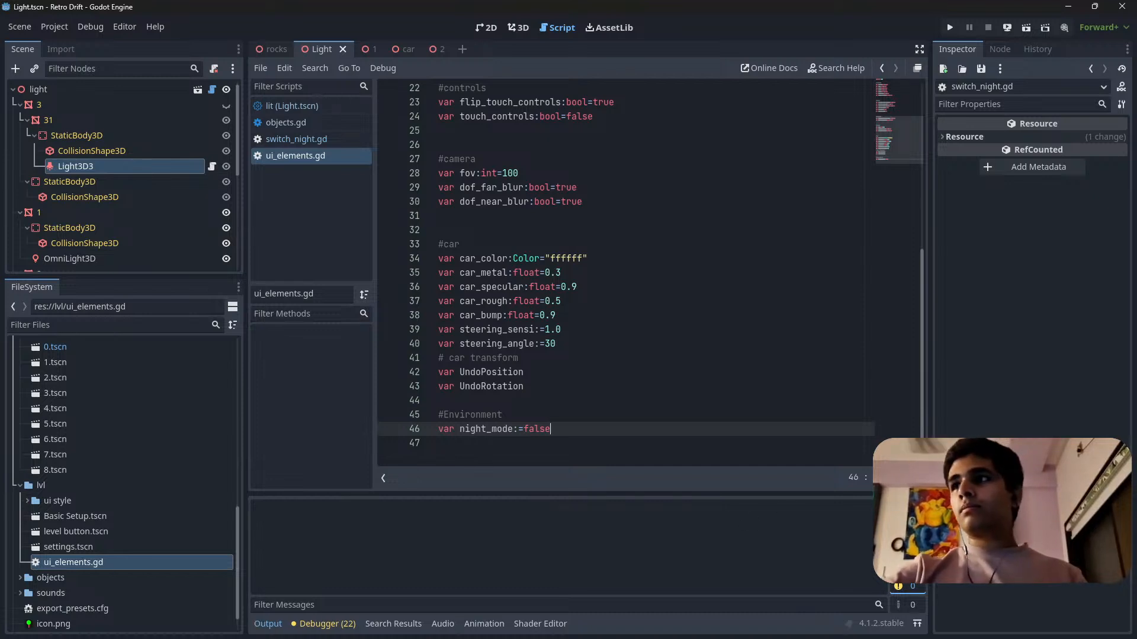
# Look through the lit script of Light.tscn from its beginning.
pyautogui.hotkey('alt', 'Tab')
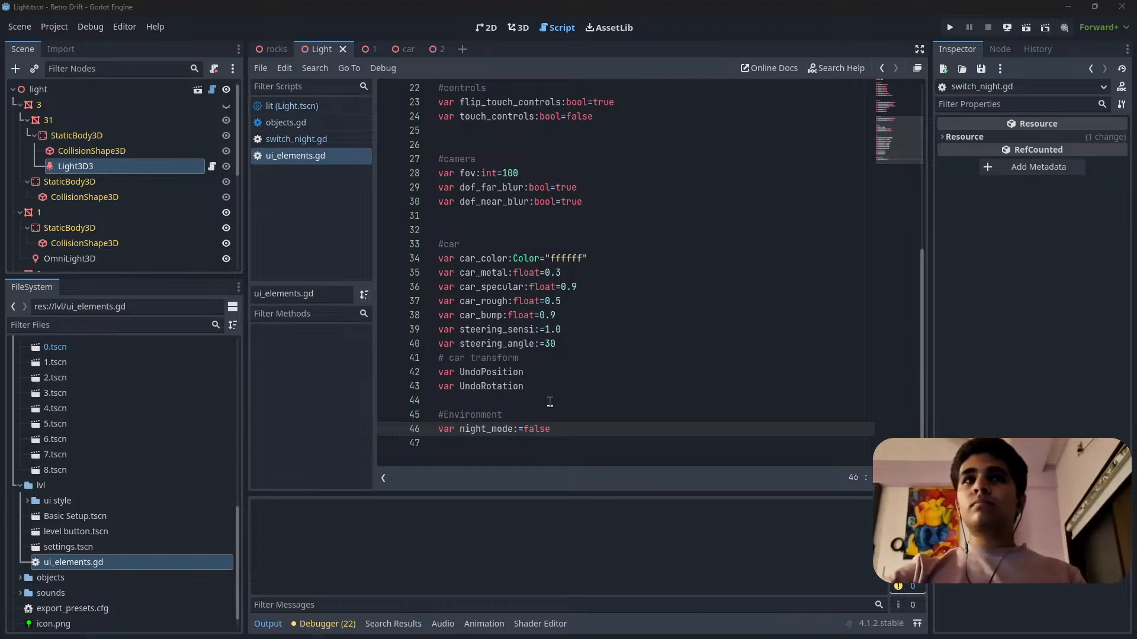
pyautogui.click(552, 428)
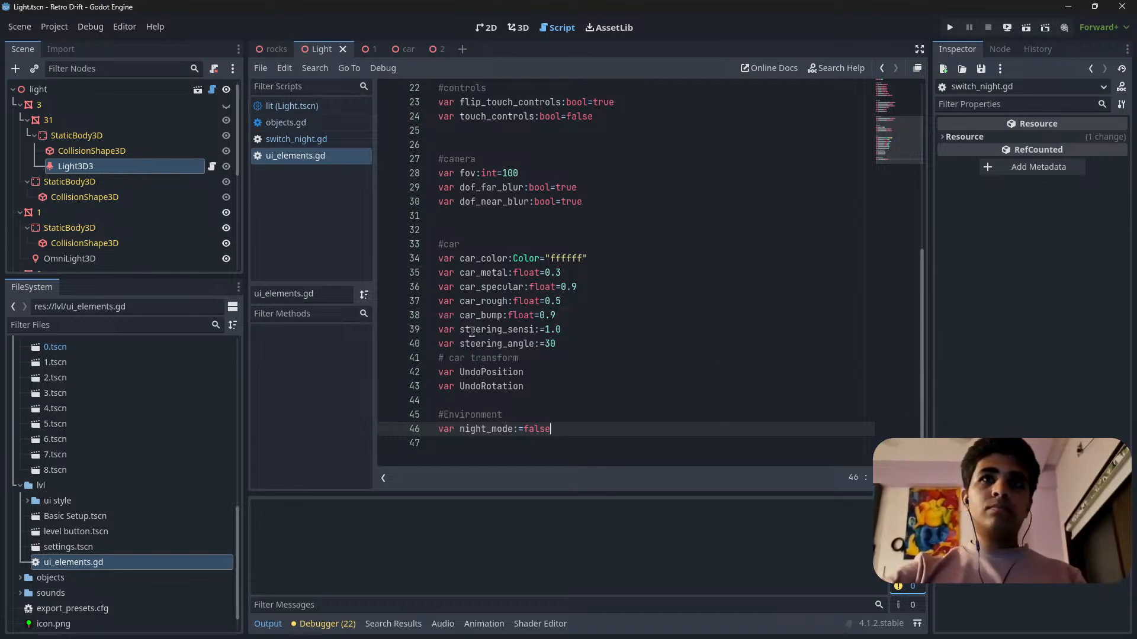
pyautogui.click(292, 106)
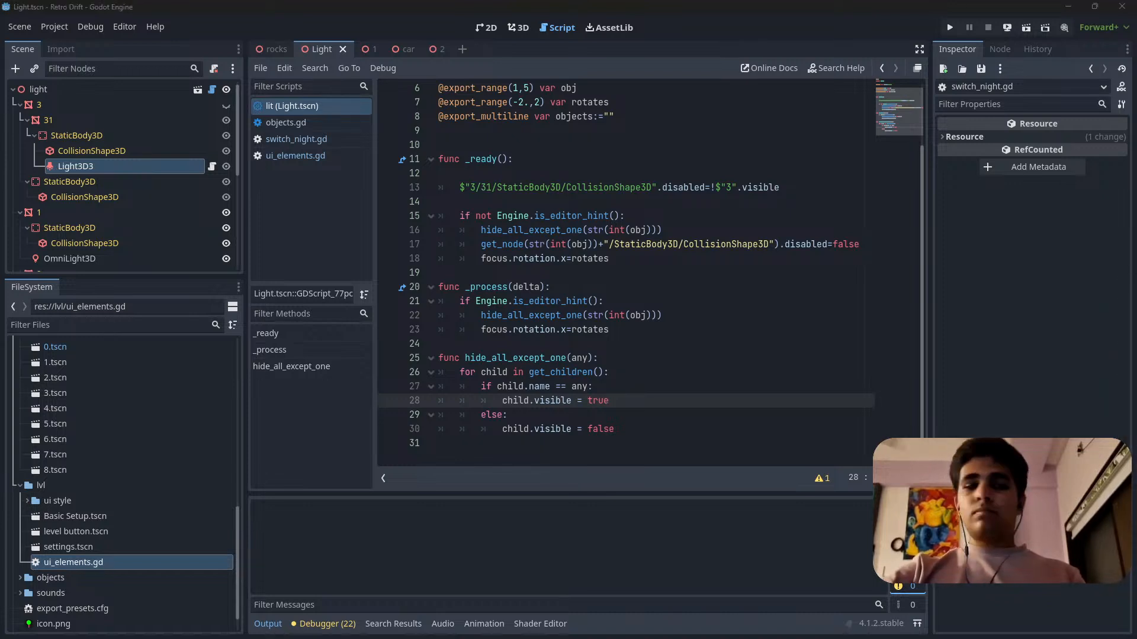
pyautogui.hotkey('alt', 'Tab')
pyautogui.hotkey('alt', 'Tab')
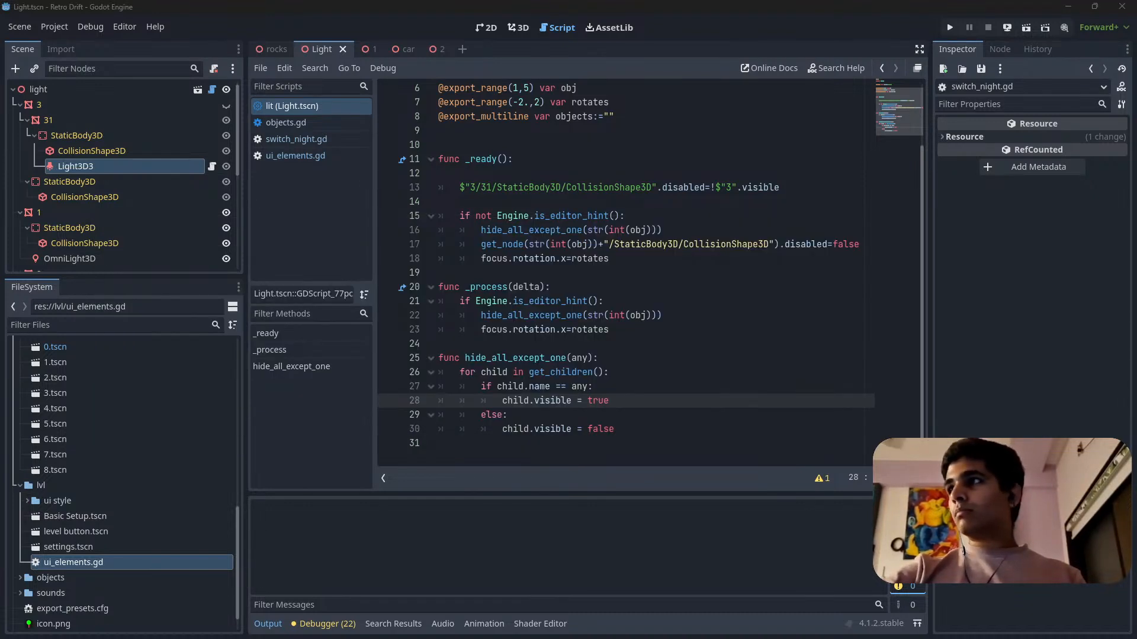
pyautogui.hotkey('alt', 'Tab')
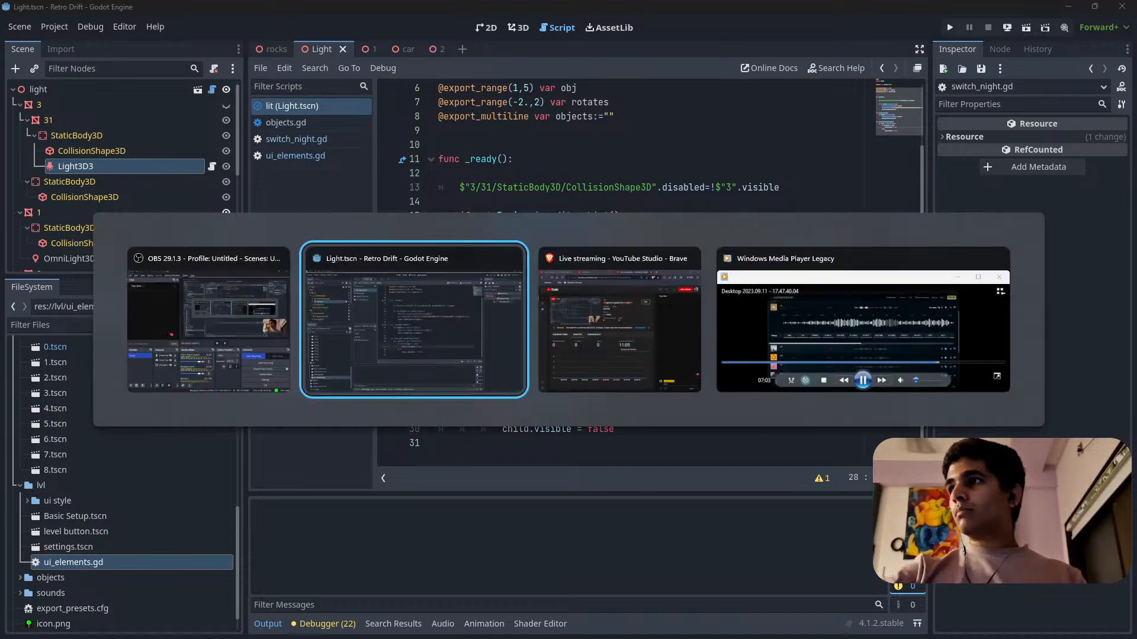
pyautogui.hotkey('alt', 'Tab')
pyautogui.hotkey('alt', 'Tab')
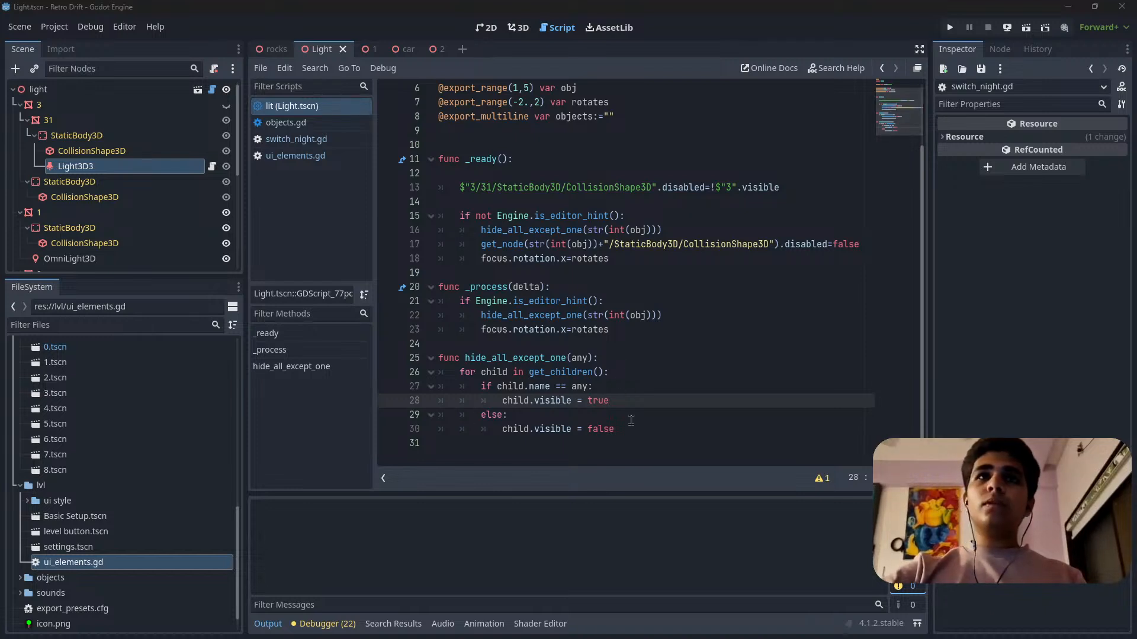
pyautogui.scroll(2, 481, 264)
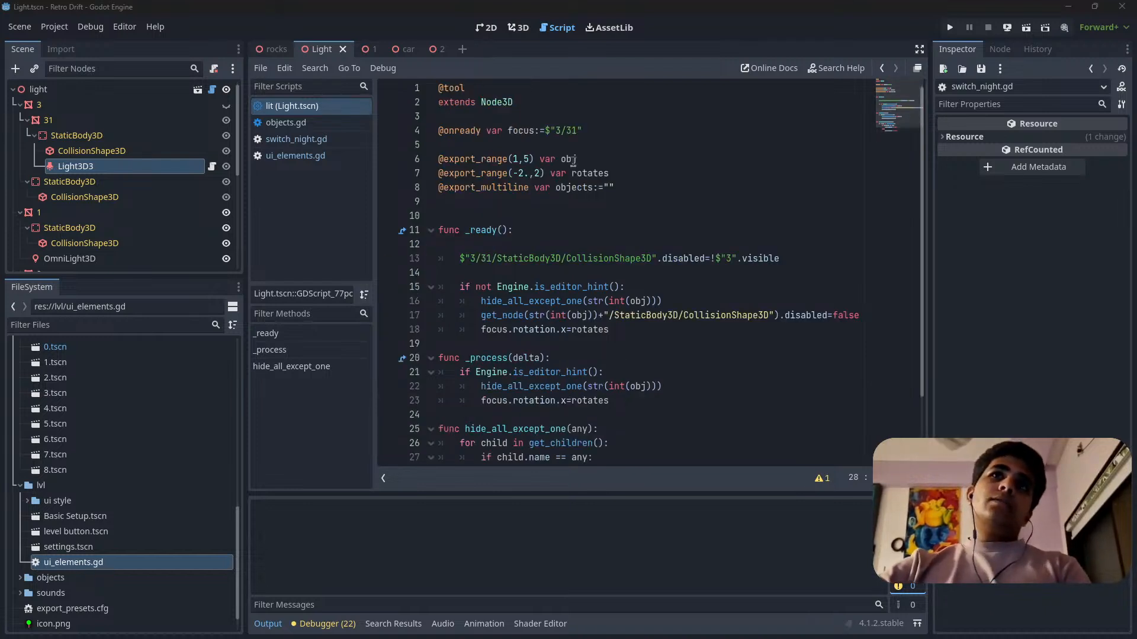
# Open the script attached to Light3D3 and enter ui.night_mode directly after the _ready() declaration.
pyautogui.click(212, 167)
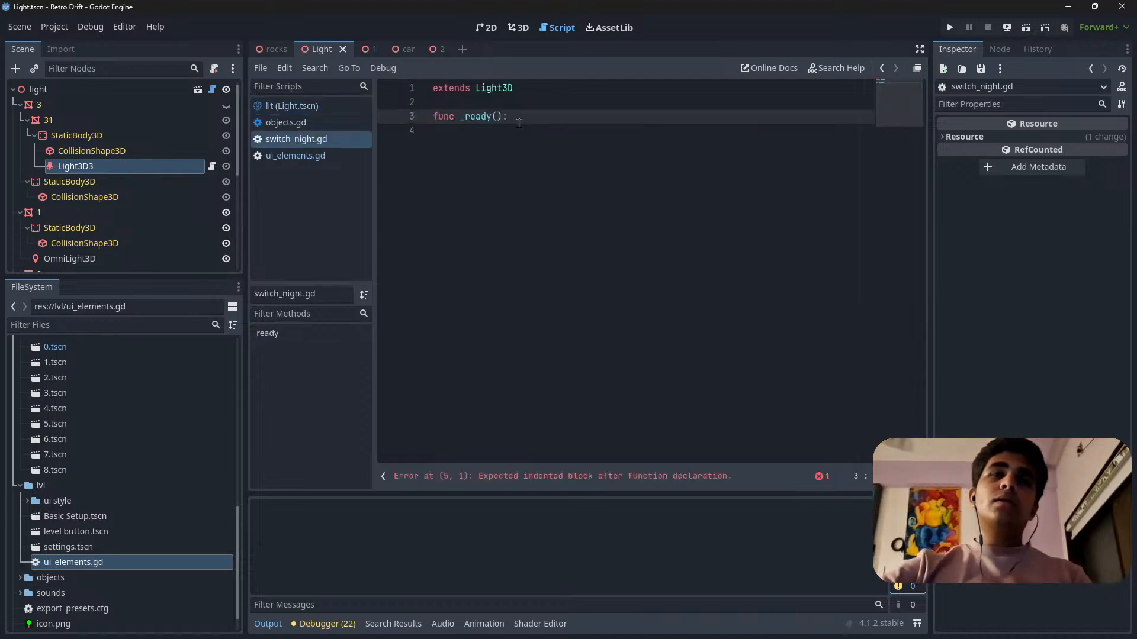
pyautogui.write('ui')
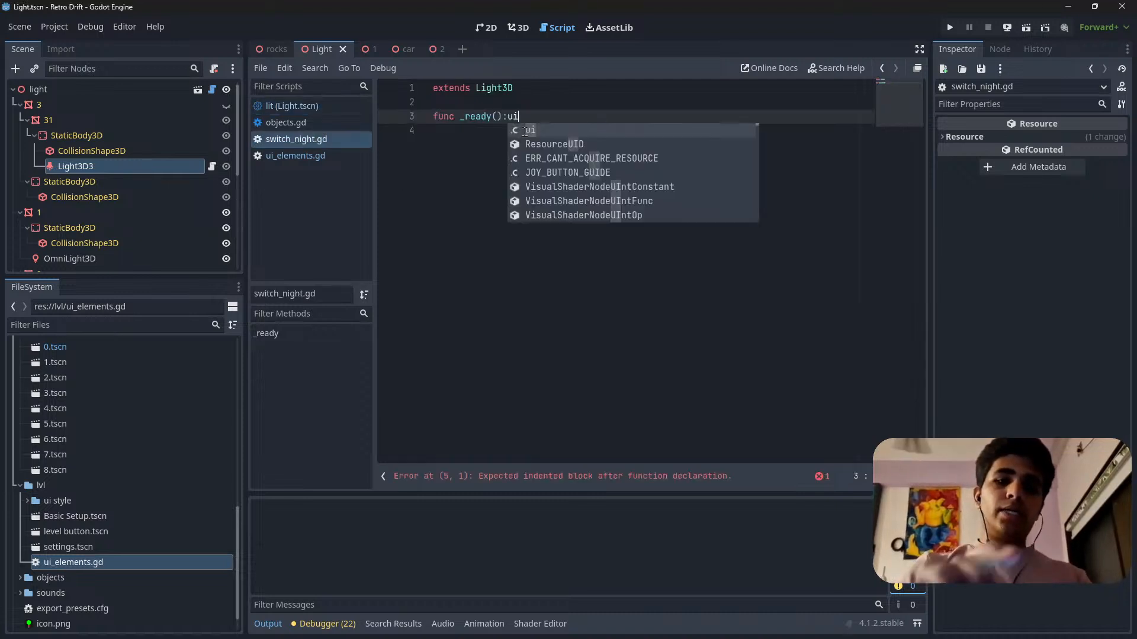
pyautogui.write('.nigh')
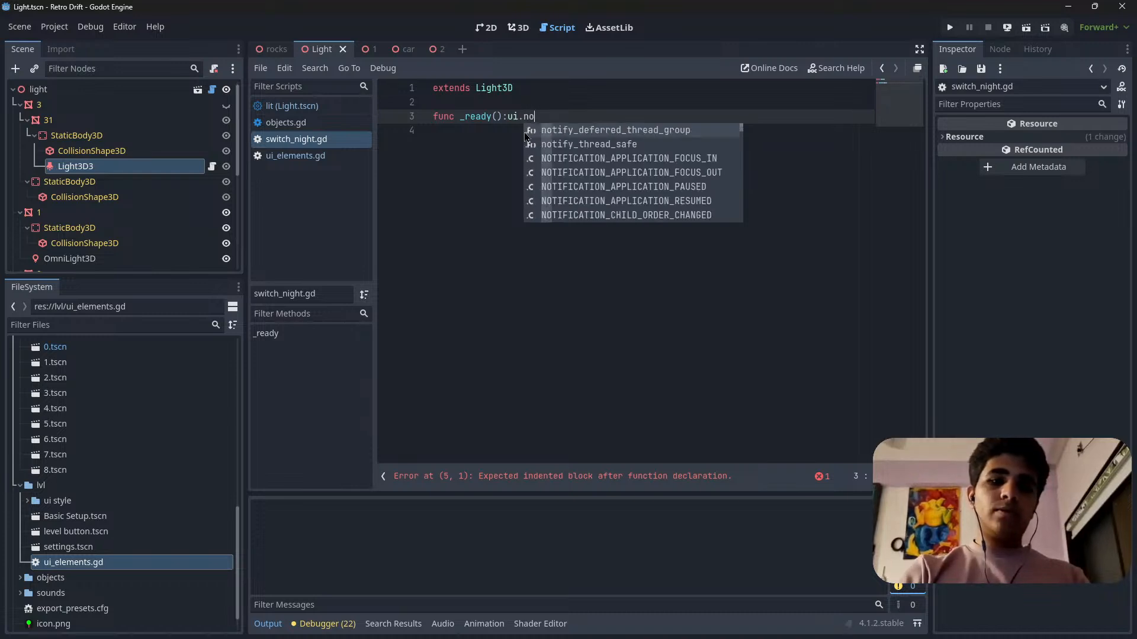
pyautogui.press('Return')
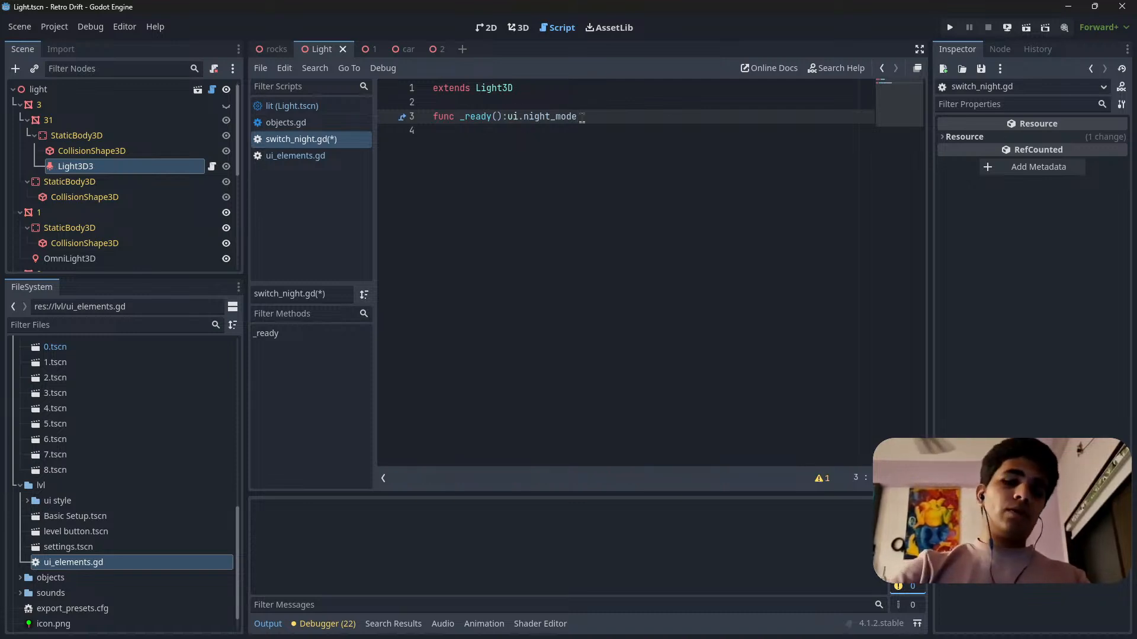
# Assign the variable to the light's visibility with self.visible= in front of ui.night_mode and save the script.
pyautogui.write('self.')
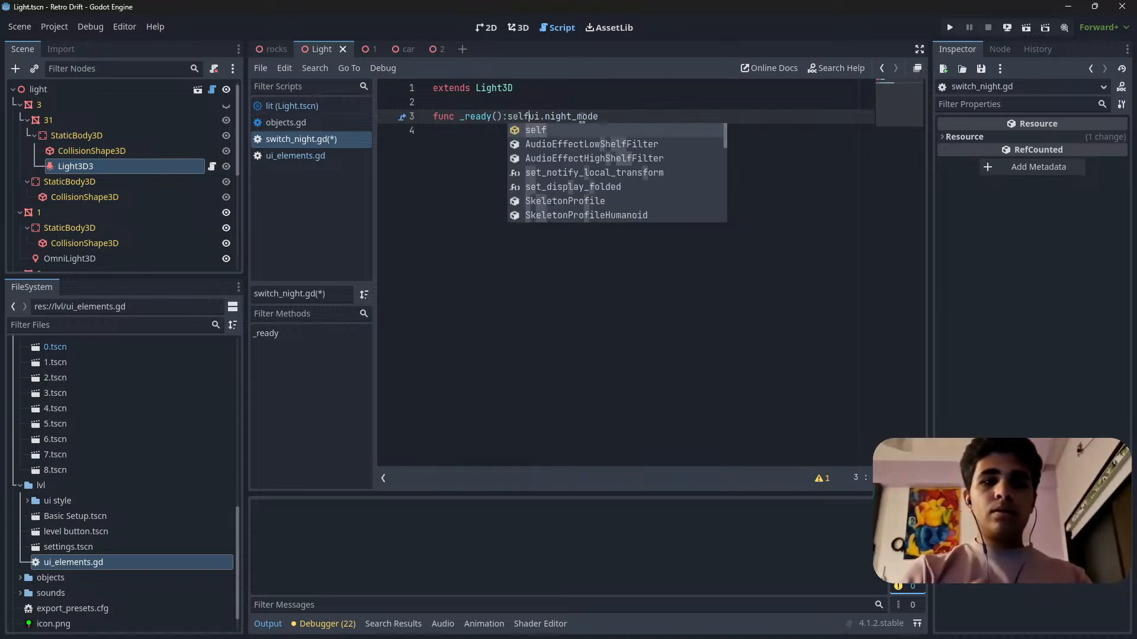
pyautogui.write('visib')
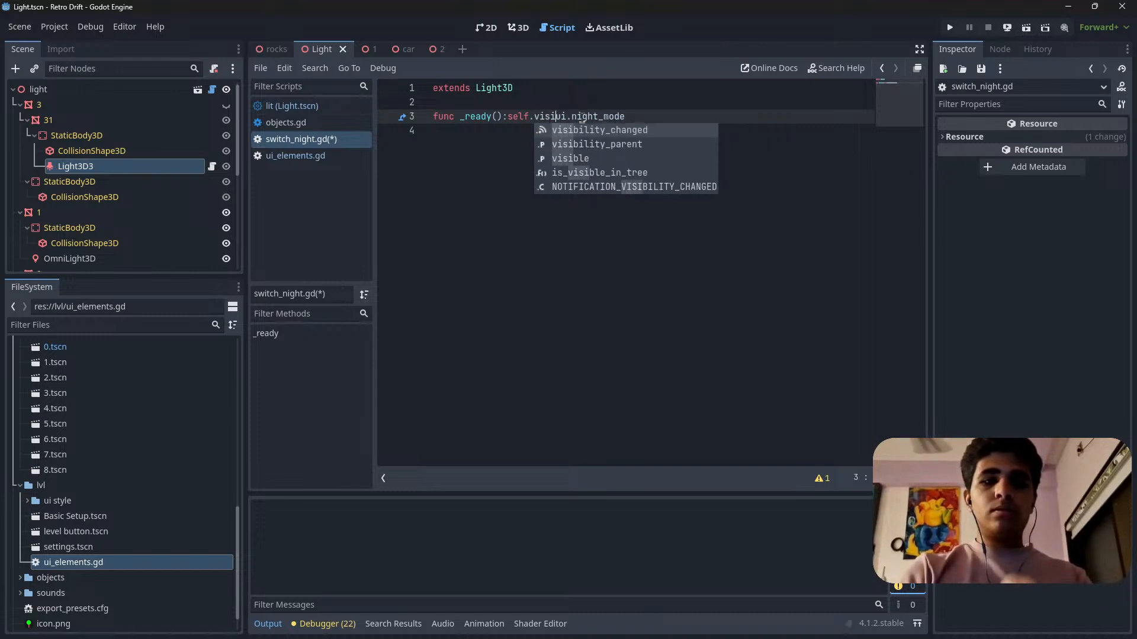
pyautogui.write('le')
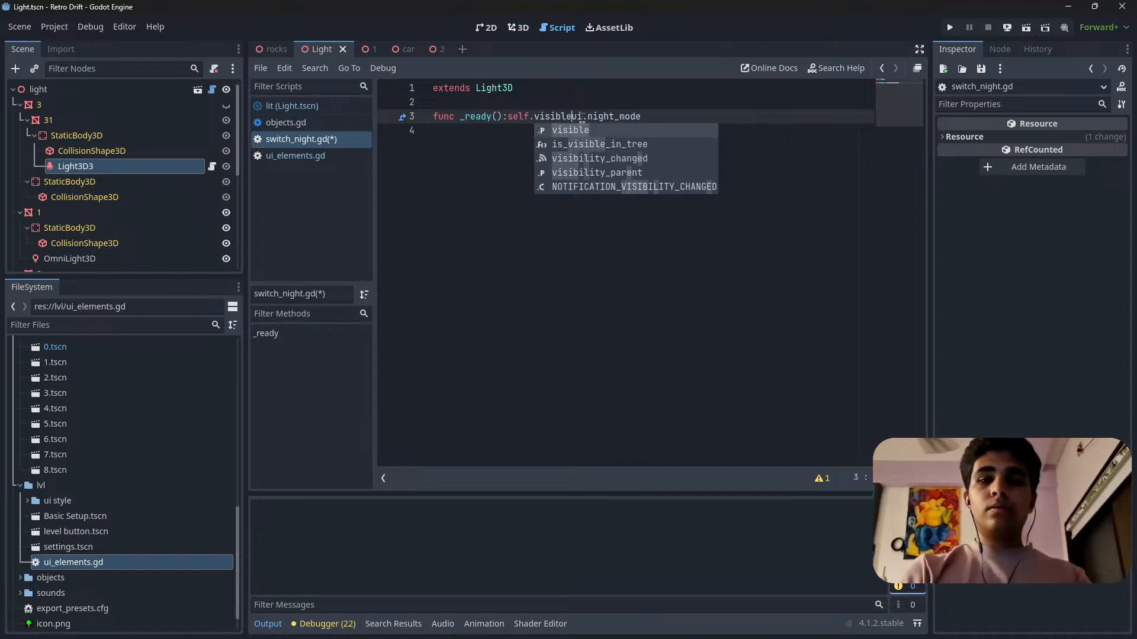
pyautogui.write('=')
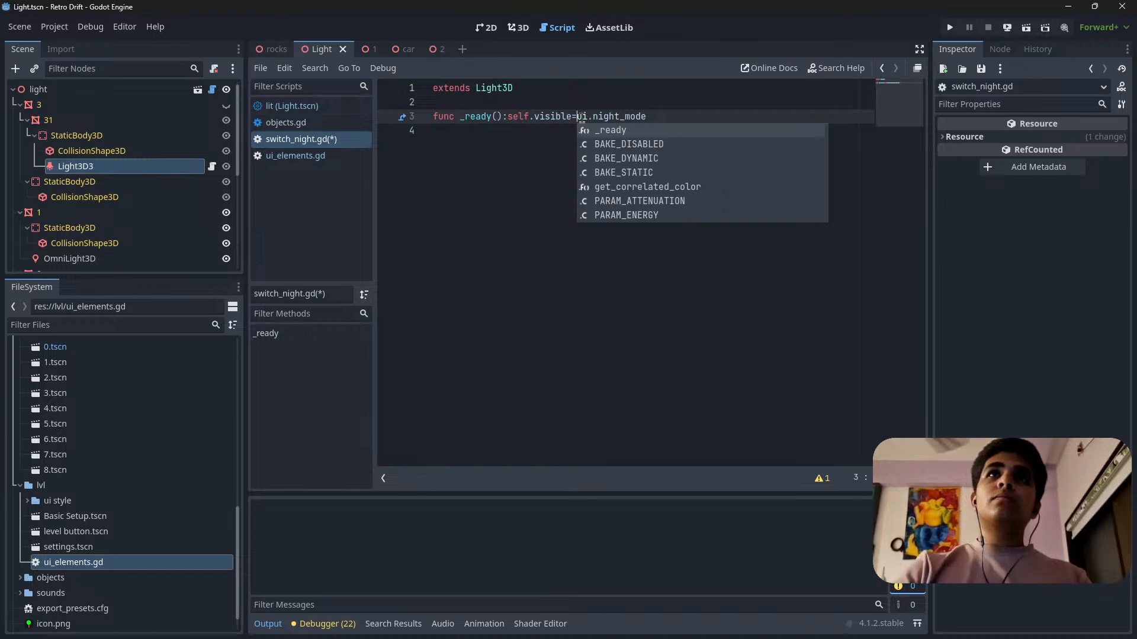
pyautogui.click(667, 108)
pyautogui.click(667, 116)
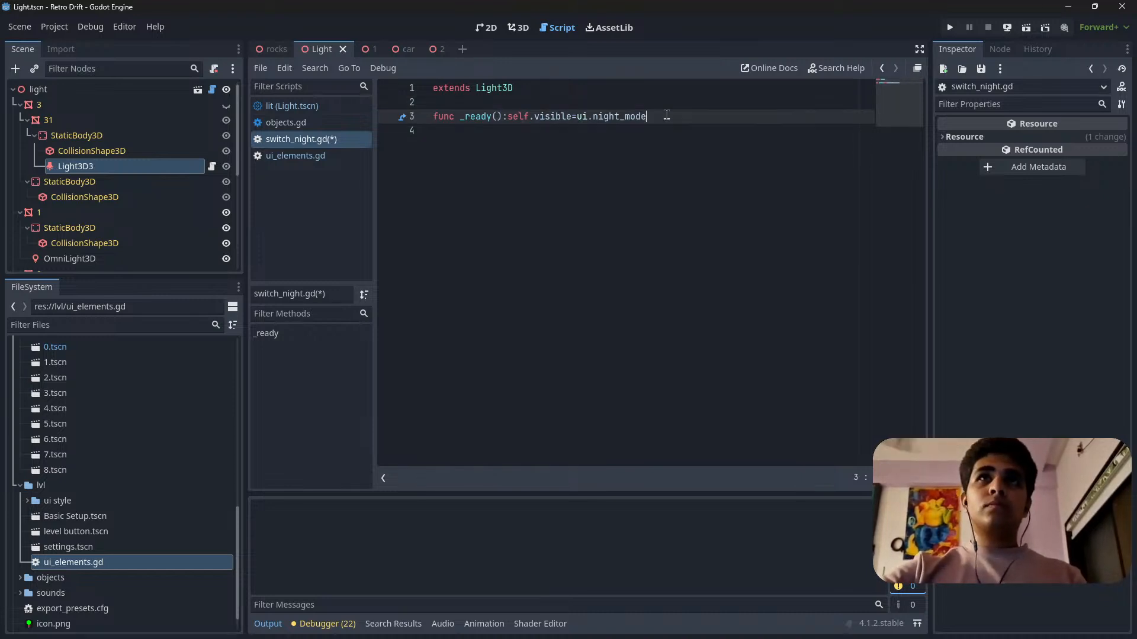
pyautogui.hotkey('ctrl', 's')
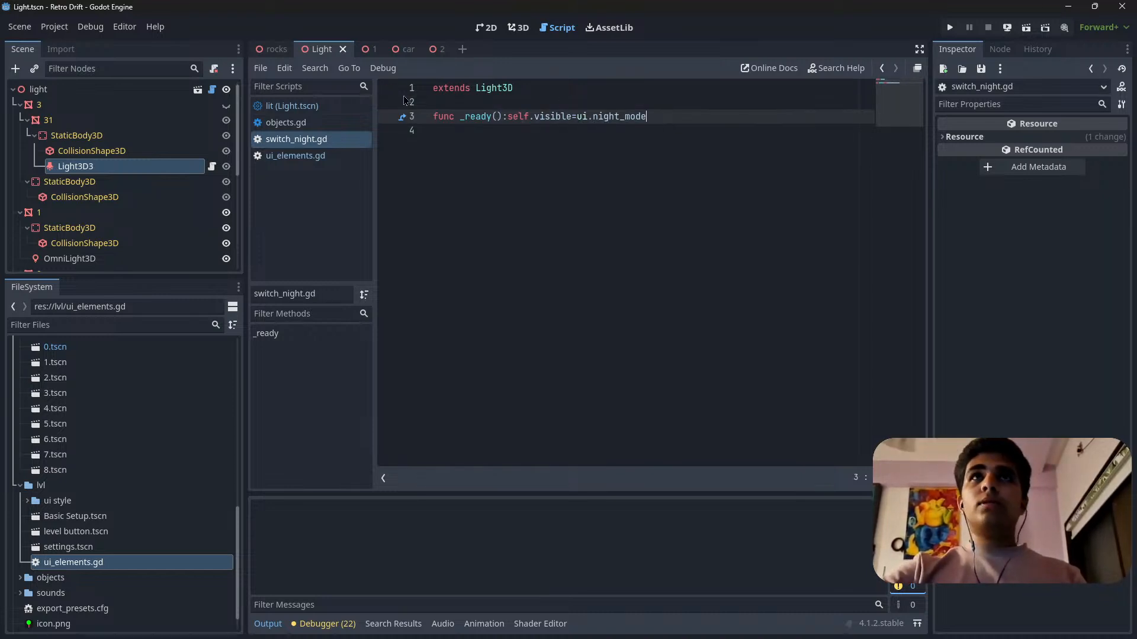
# Run the current scene as a quick test and close the game window.
pyautogui.click(447, 107)
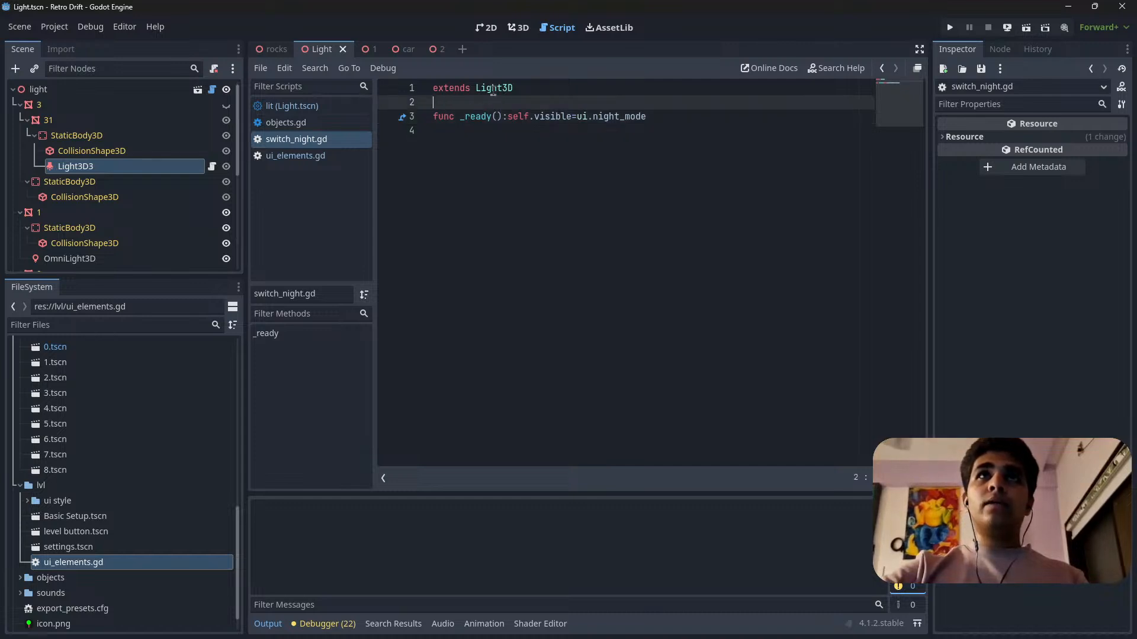
pyautogui.click(474, 89)
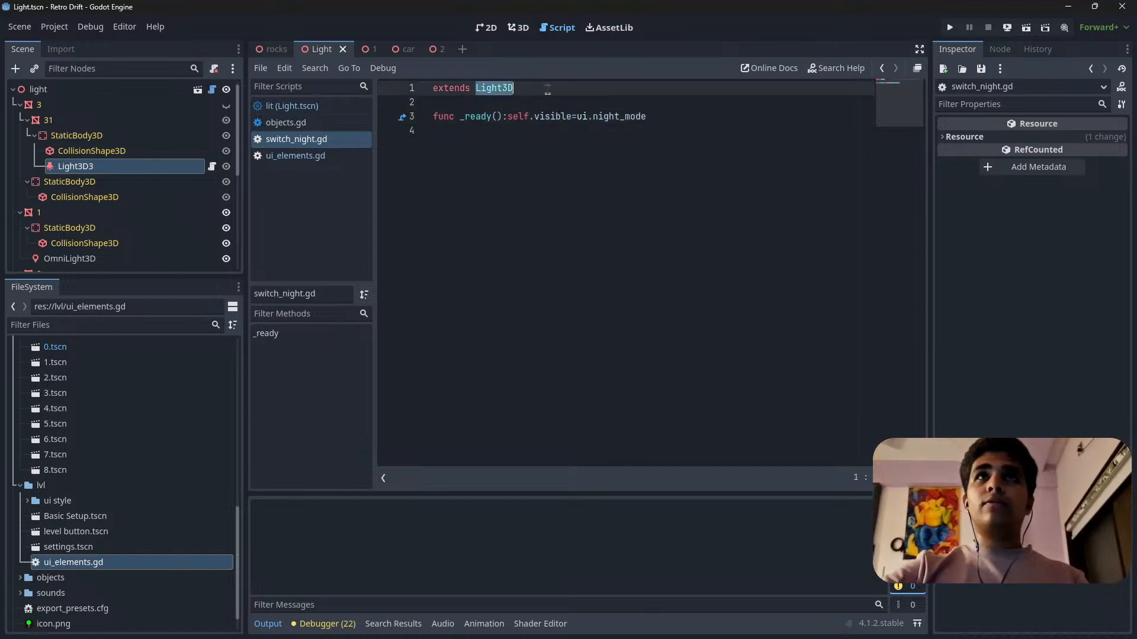
pyautogui.click(1026, 28)
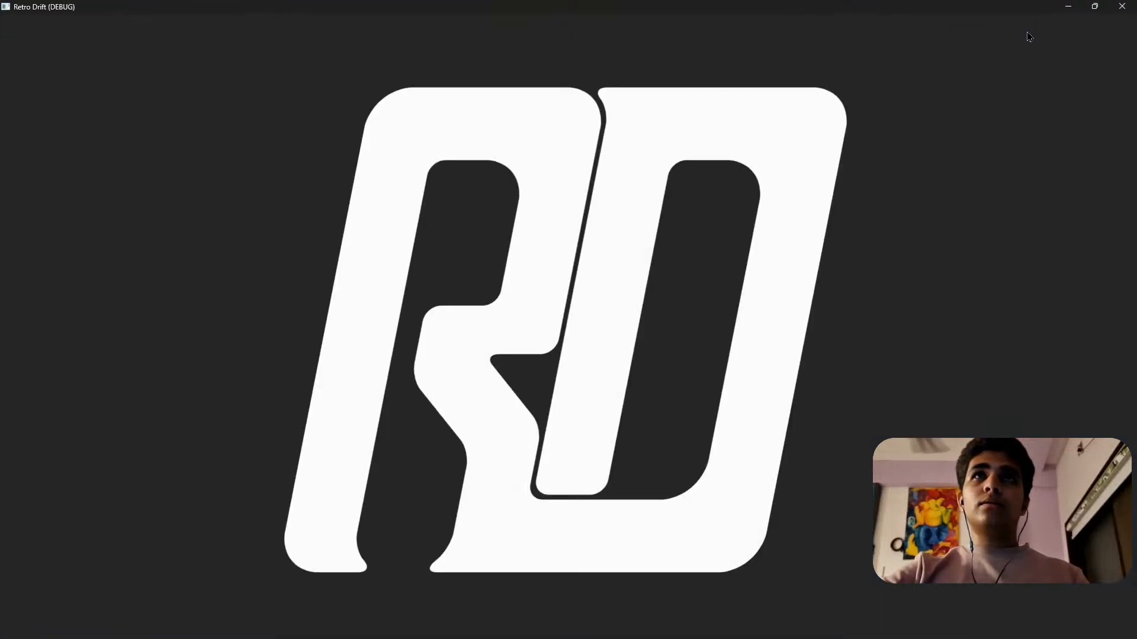
pyautogui.click(1122, 7)
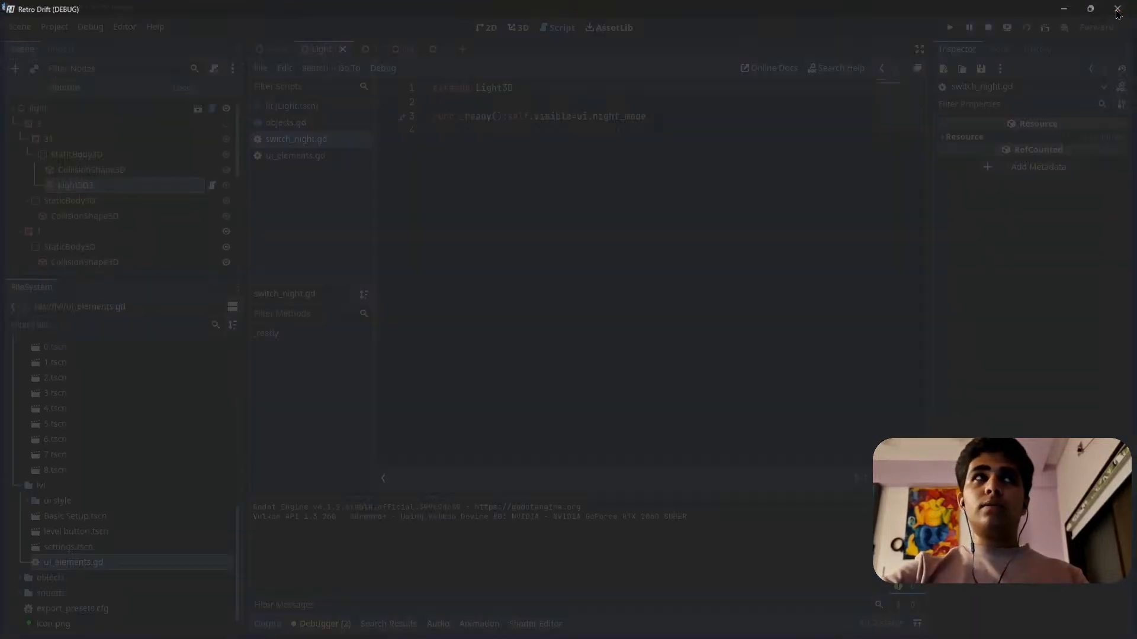
pyautogui.click(532, 172)
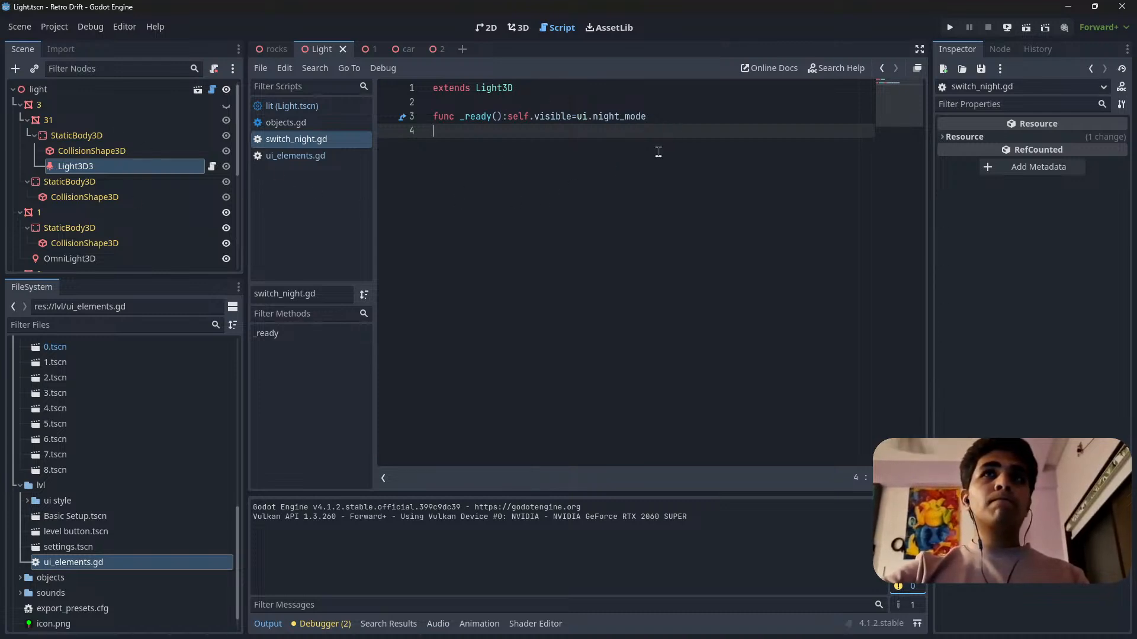
# Collapse the car folder in the project files and select Light.tscn in the lights folder.
pyautogui.scroll(-1, 133, 171)
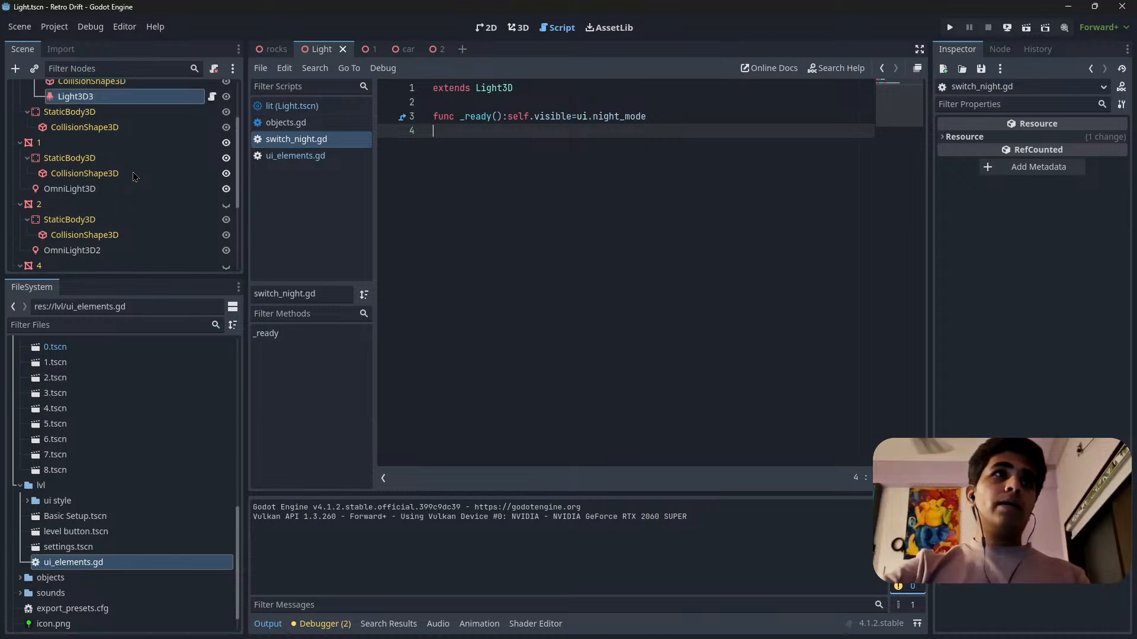
pyautogui.scroll(-3, 123, 205)
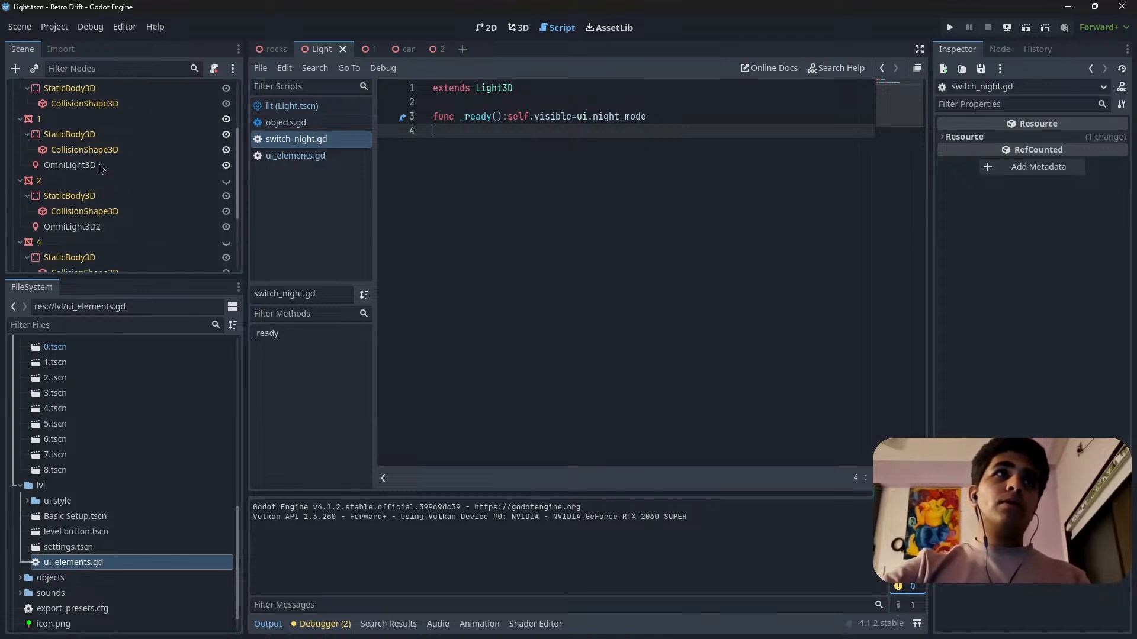
pyautogui.scroll(2, 100, 168)
pyautogui.scroll(-3, 152, 153)
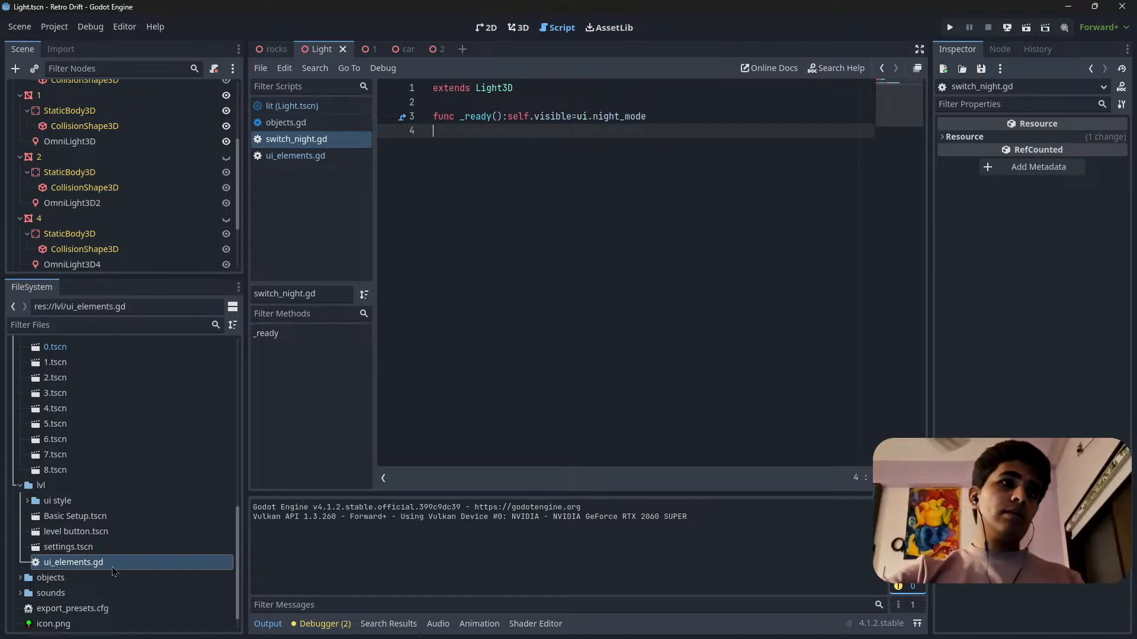
pyautogui.scroll(-1, 114, 571)
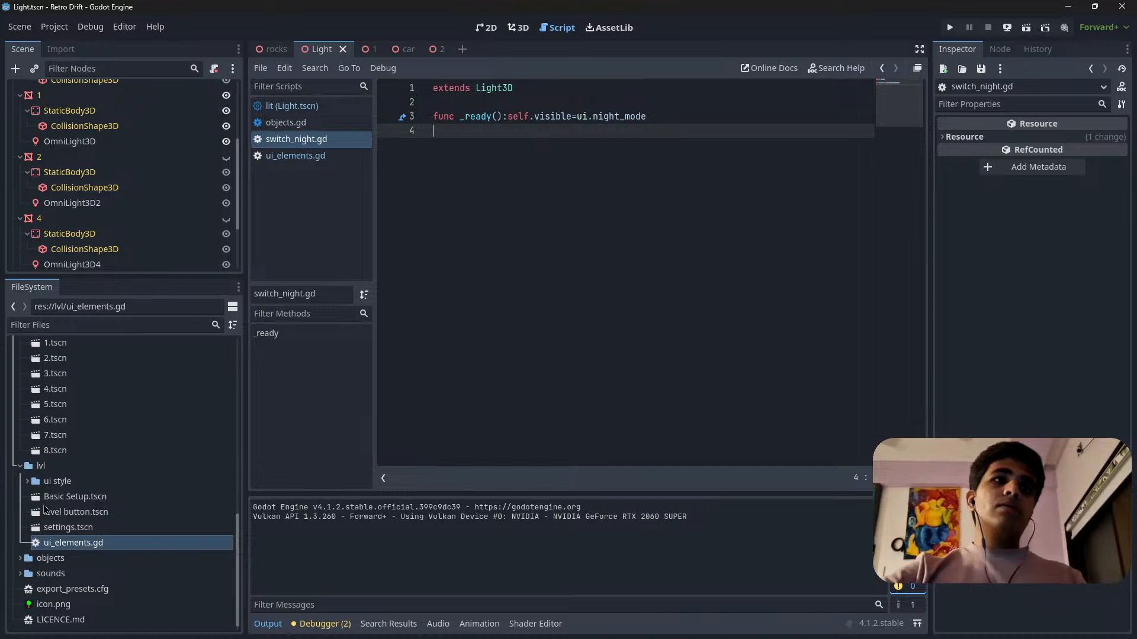
pyautogui.scroll(7, 47, 474)
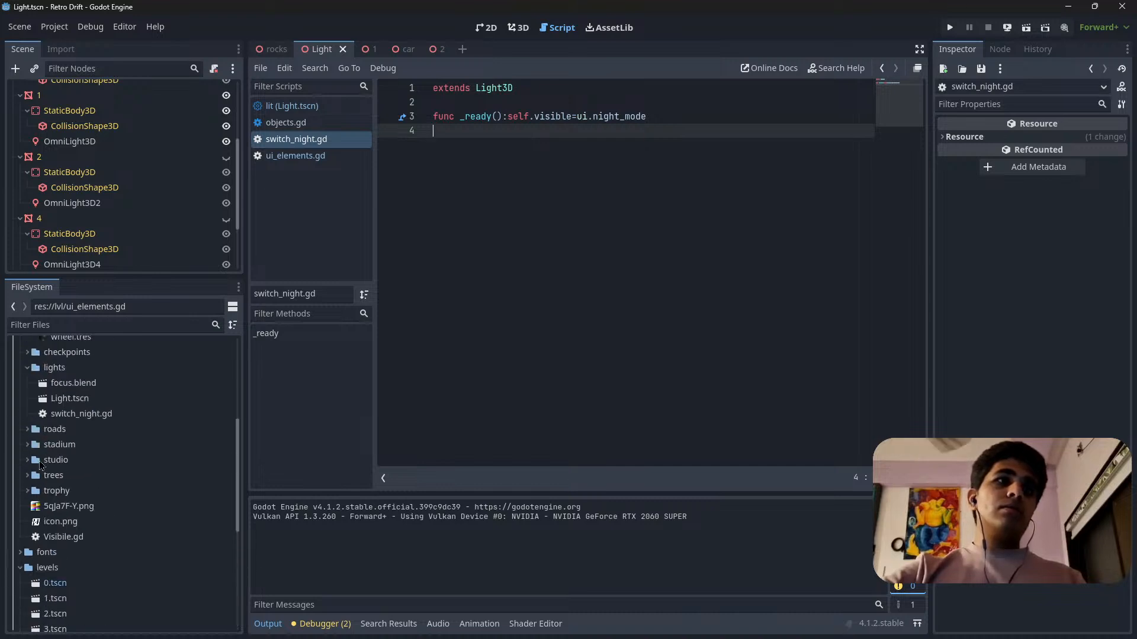
pyautogui.scroll(6, 40, 465)
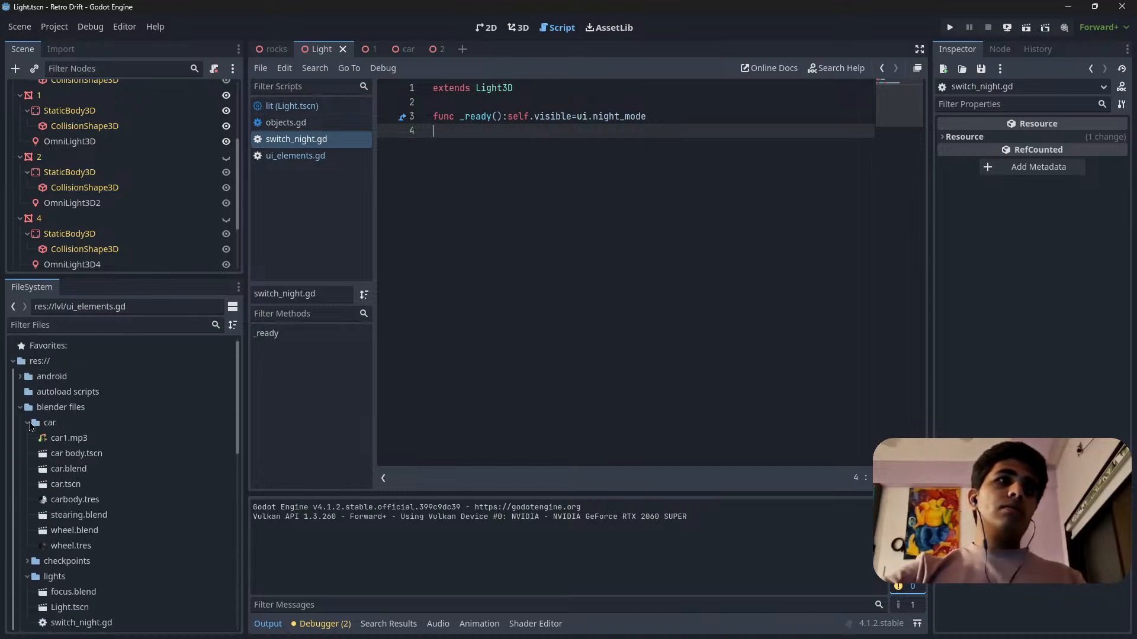
pyautogui.click(27, 424)
pyautogui.click(71, 472)
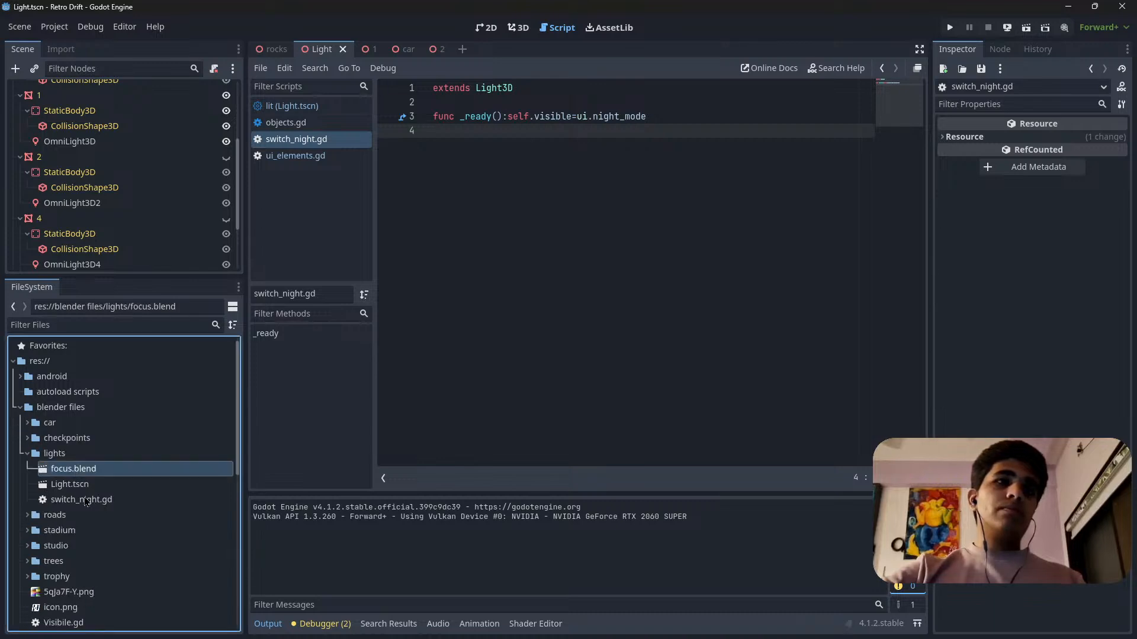
pyautogui.click(85, 501)
pyautogui.click(86, 485)
# Filter the scene's nodes by "light" to list only the light nodes.
pyautogui.scroll(5, 81, 169)
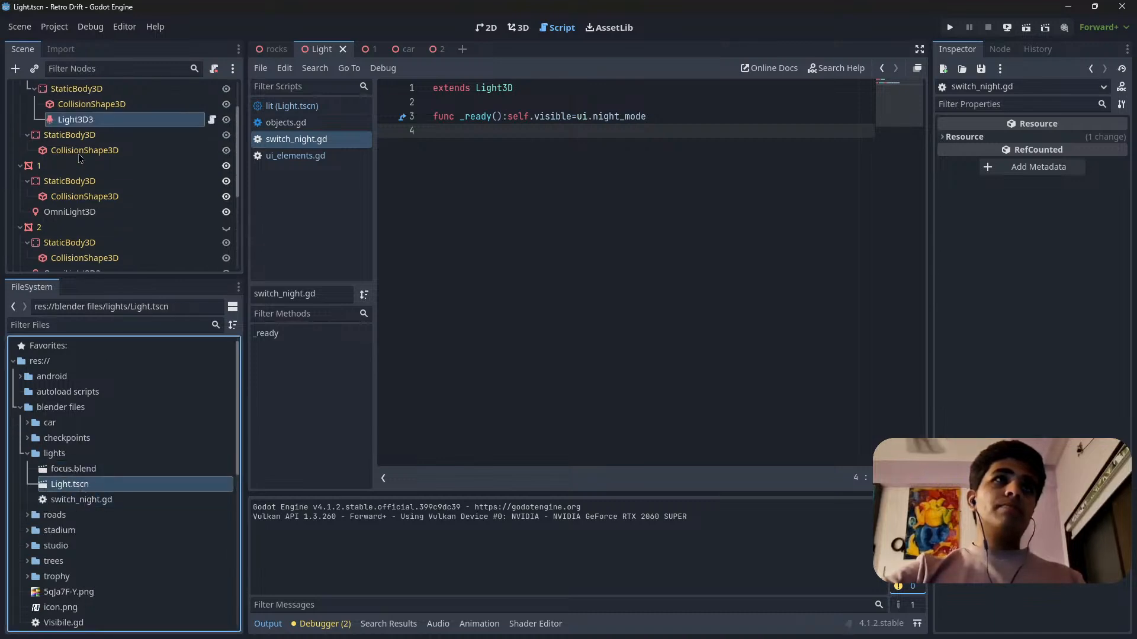
pyautogui.scroll(-2, 80, 163)
pyautogui.scroll(2, 80, 162)
pyautogui.scroll(-1, 79, 163)
pyautogui.scroll(-2, 80, 164)
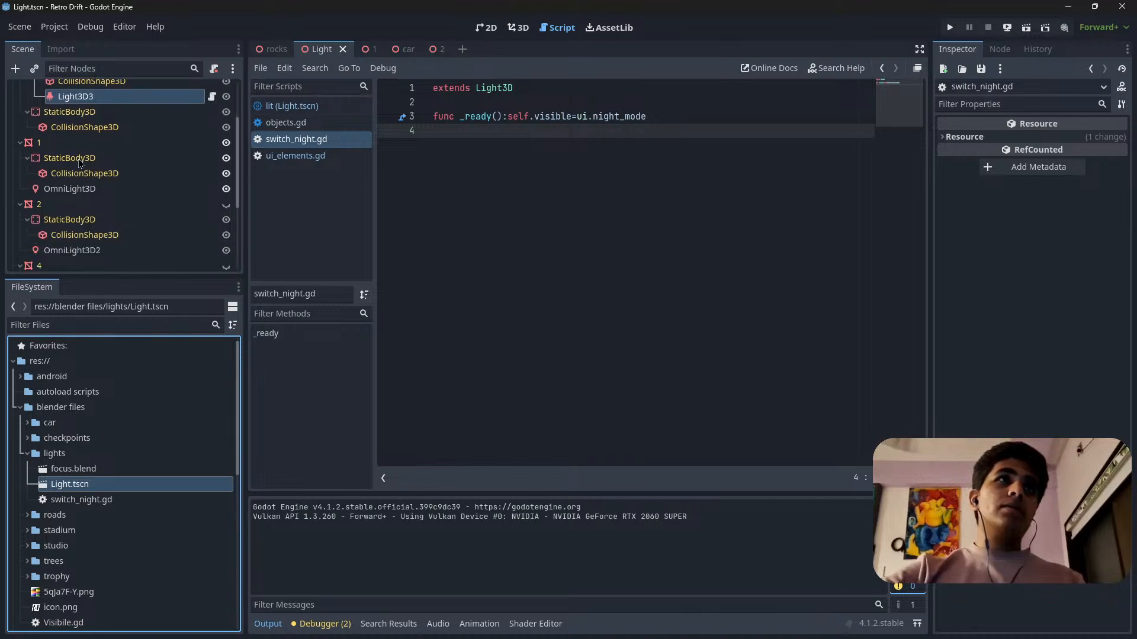
pyautogui.click(135, 70)
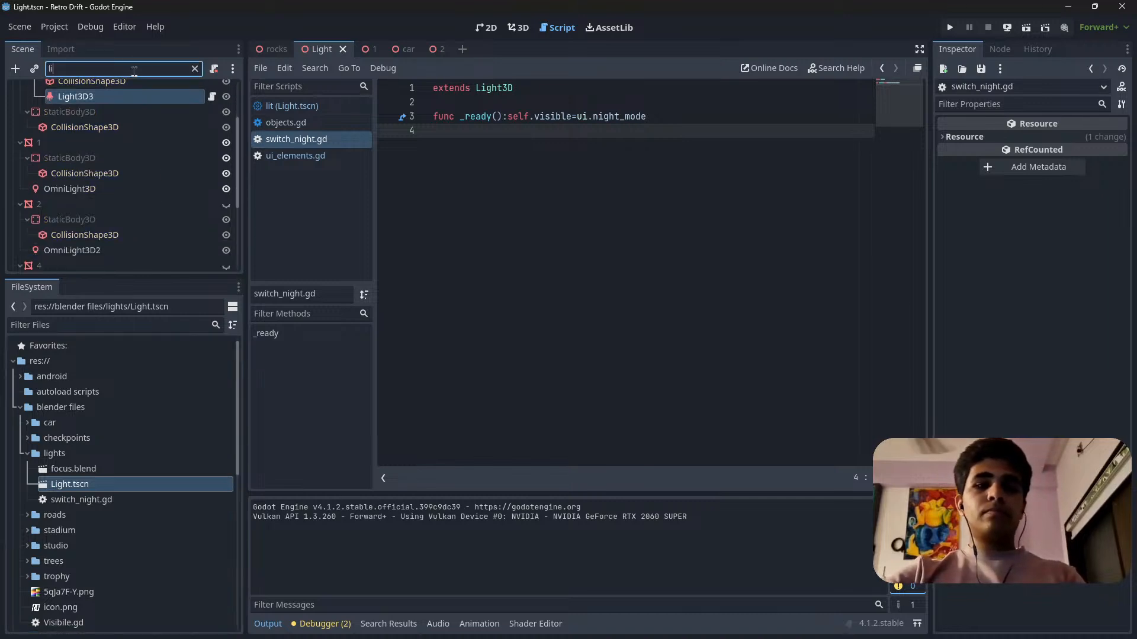
pyautogui.write('light')
pyautogui.click(83, 152)
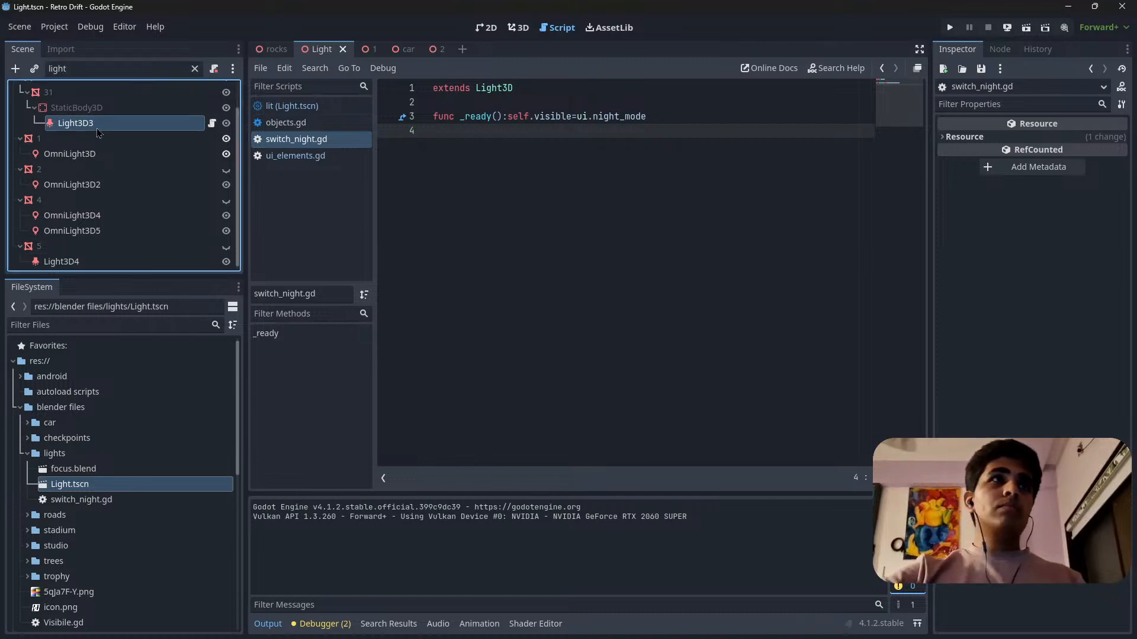
pyautogui.keyDown('shift'); pyautogui.click(89, 266); pyautogui.keyUp('shift')
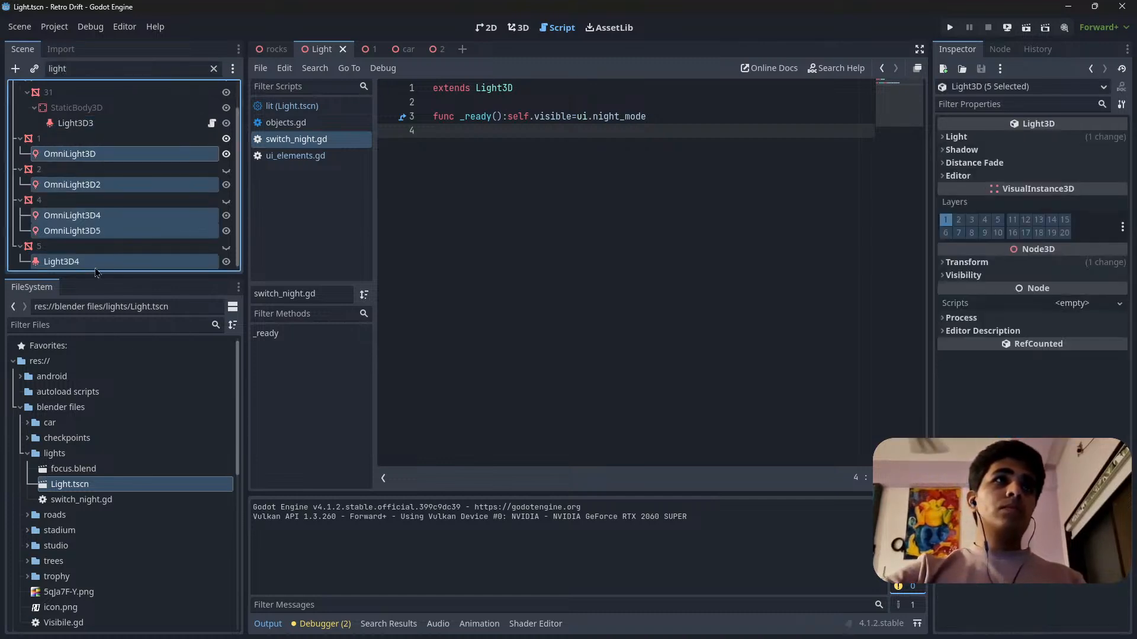
pyautogui.moveTo(135, 487); pyautogui.dragTo(150, 234)
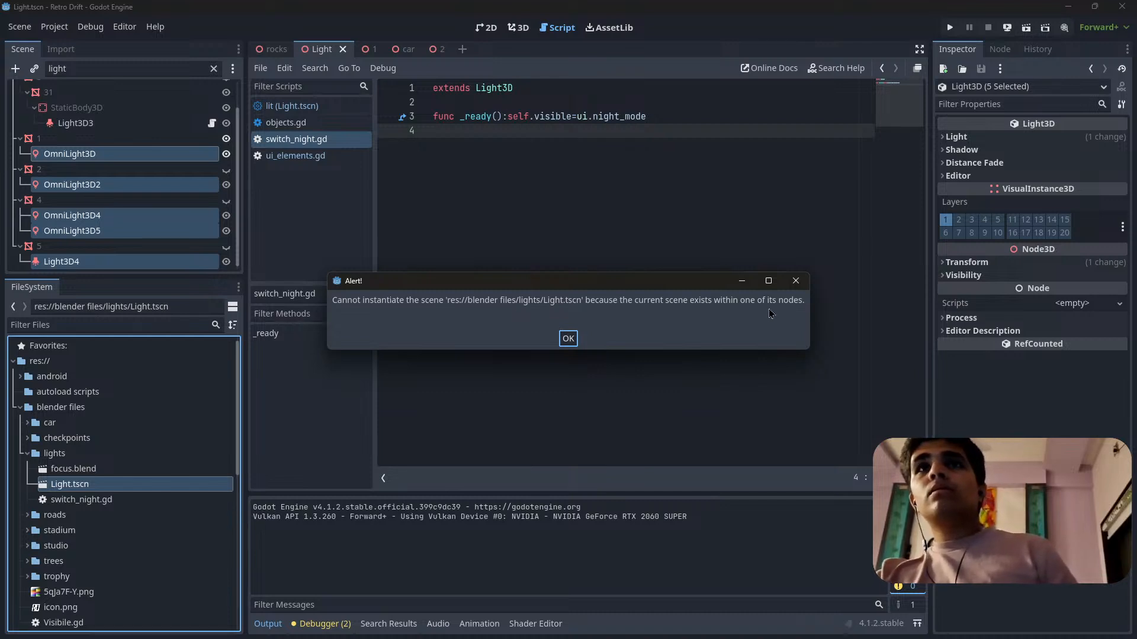
pyautogui.click(794, 282)
pyautogui.click(138, 155)
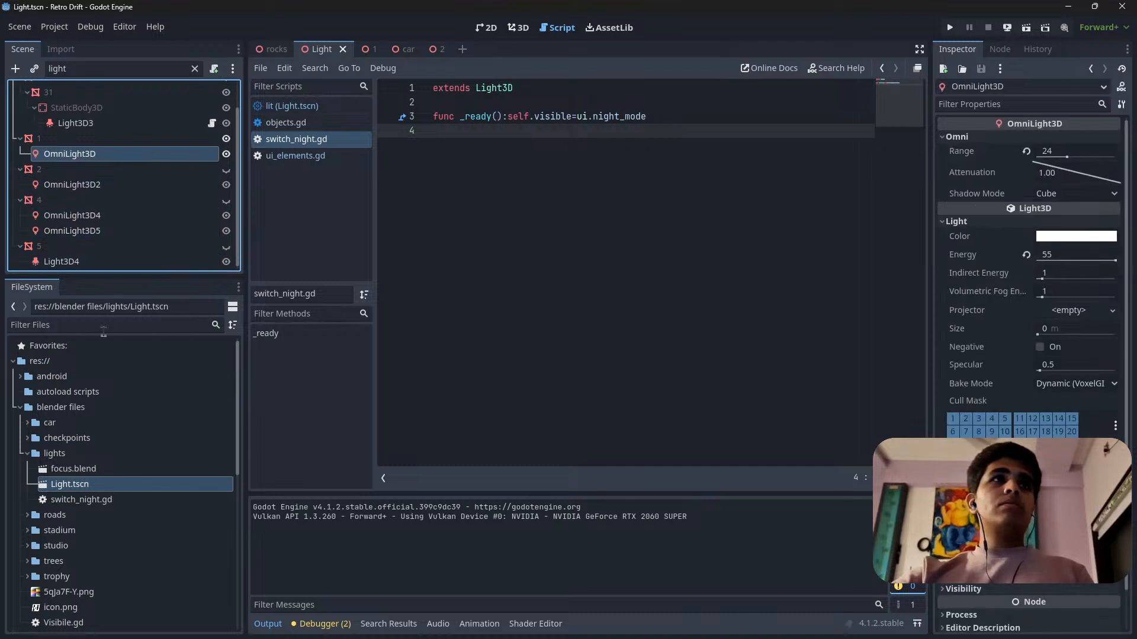
pyautogui.moveTo(115, 487); pyautogui.dragTo(155, 158)
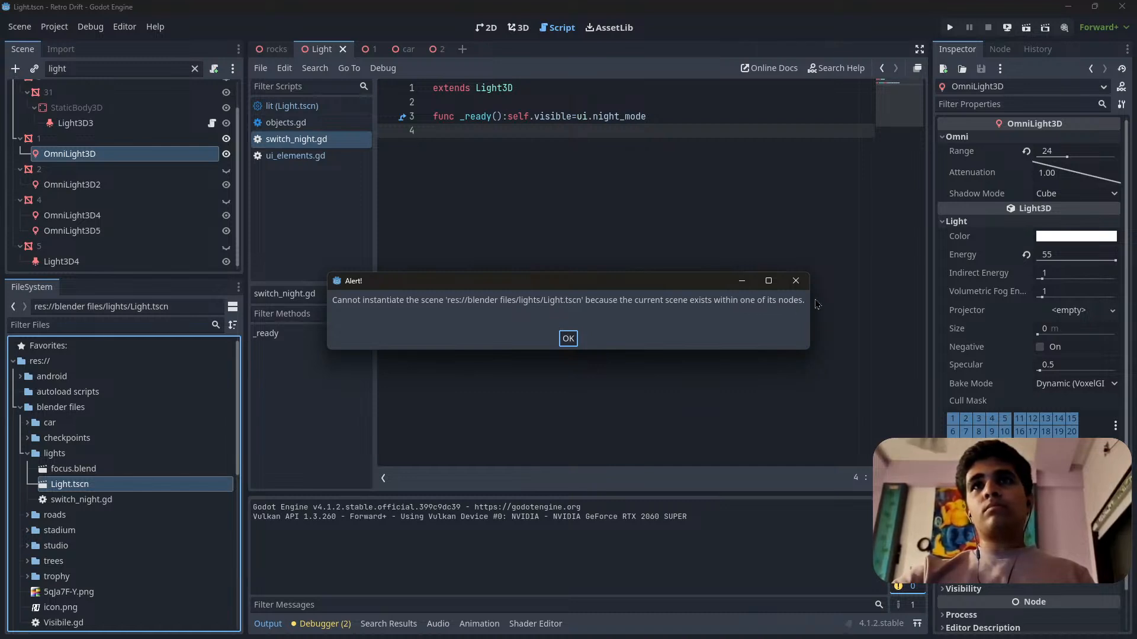
pyautogui.click(796, 286)
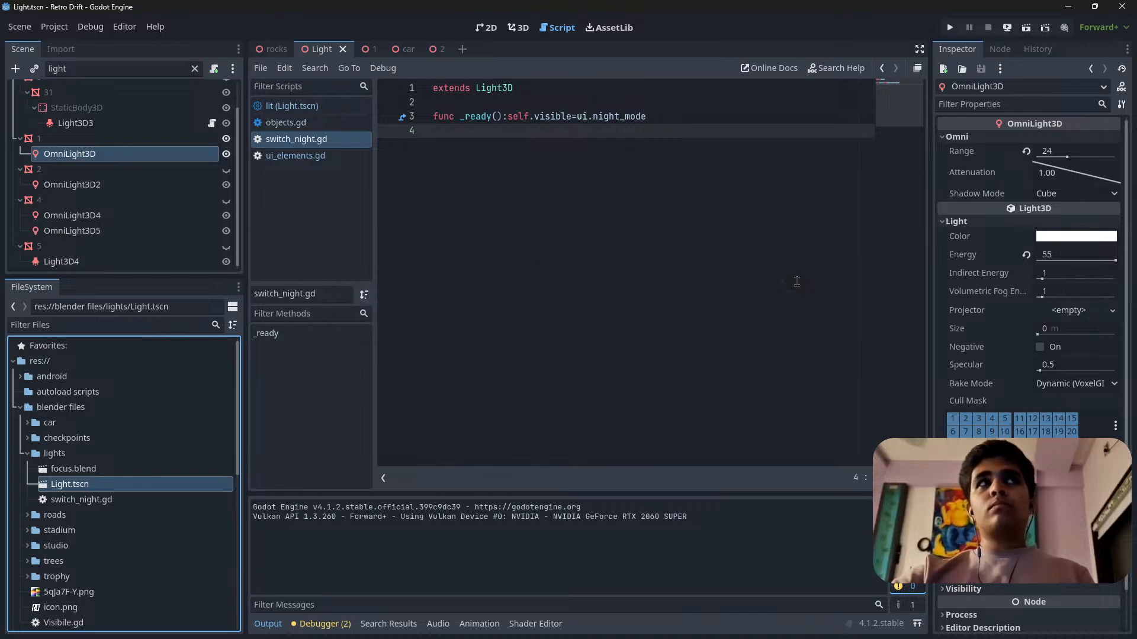
# Attach switch_night.gd to the OmniLight3D, OmniLight3D4, OmniLight3D5 and Light3D4 nodes of the Light scene.
pyautogui.click(94, 500)
pyautogui.moveTo(102, 504); pyautogui.dragTo(145, 157)
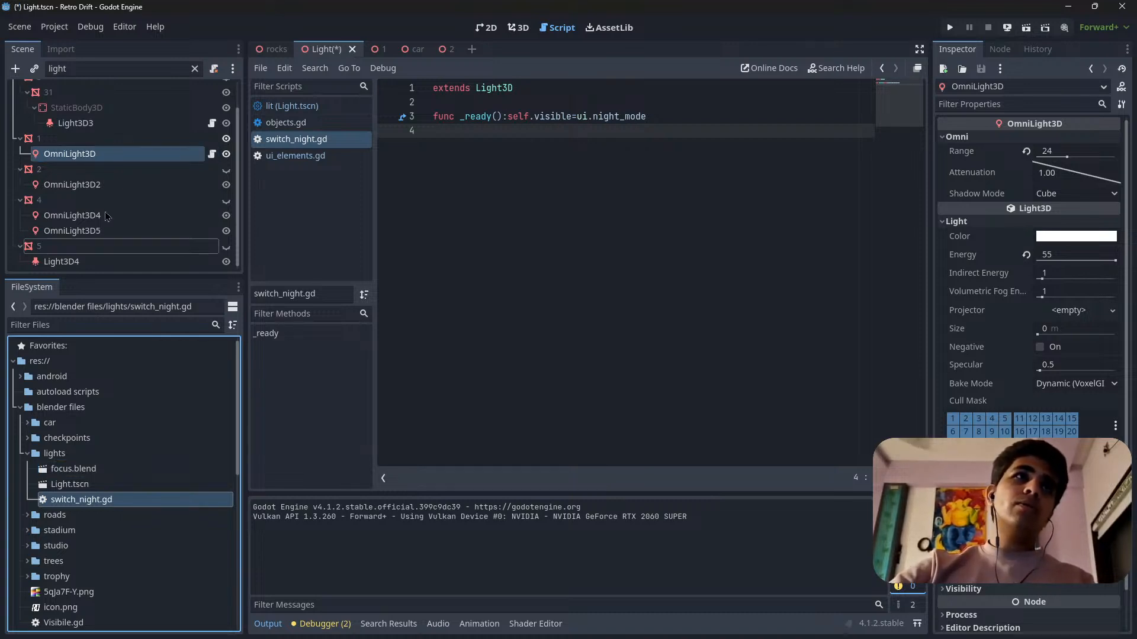
pyautogui.click(106, 188)
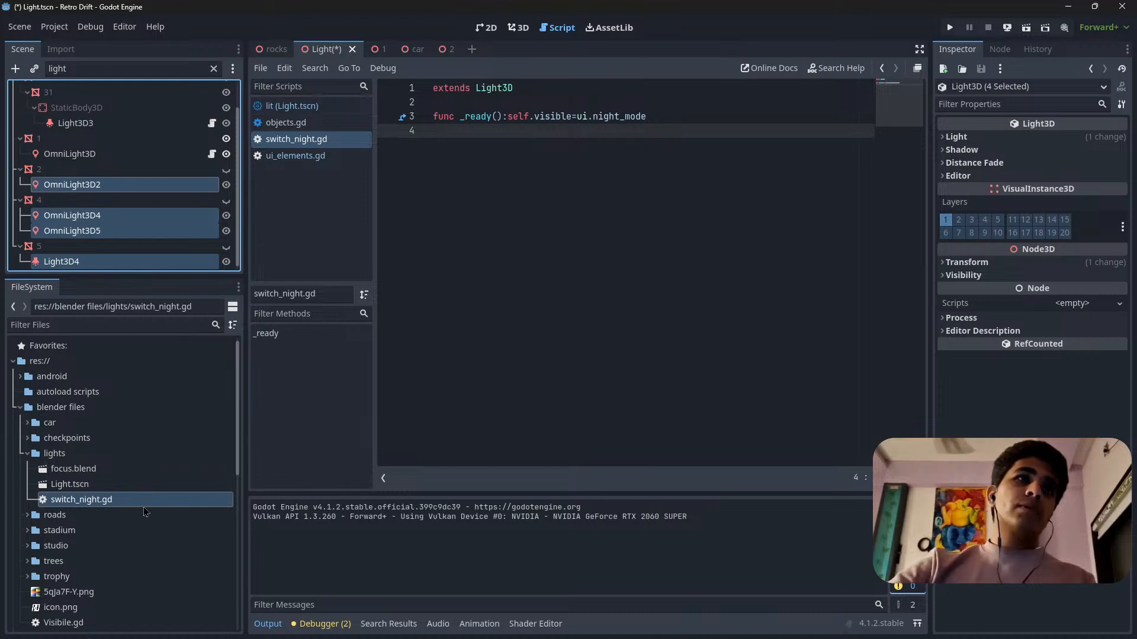
pyautogui.moveTo(143, 507); pyautogui.dragTo(205, 216)
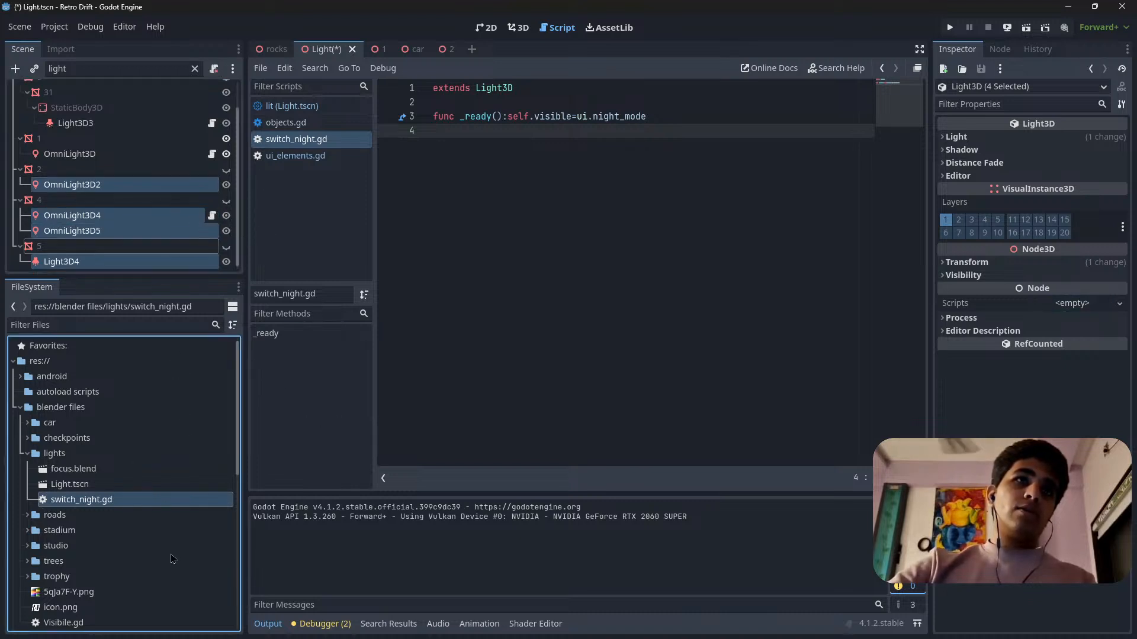
pyautogui.moveTo(178, 501); pyautogui.dragTo(172, 232)
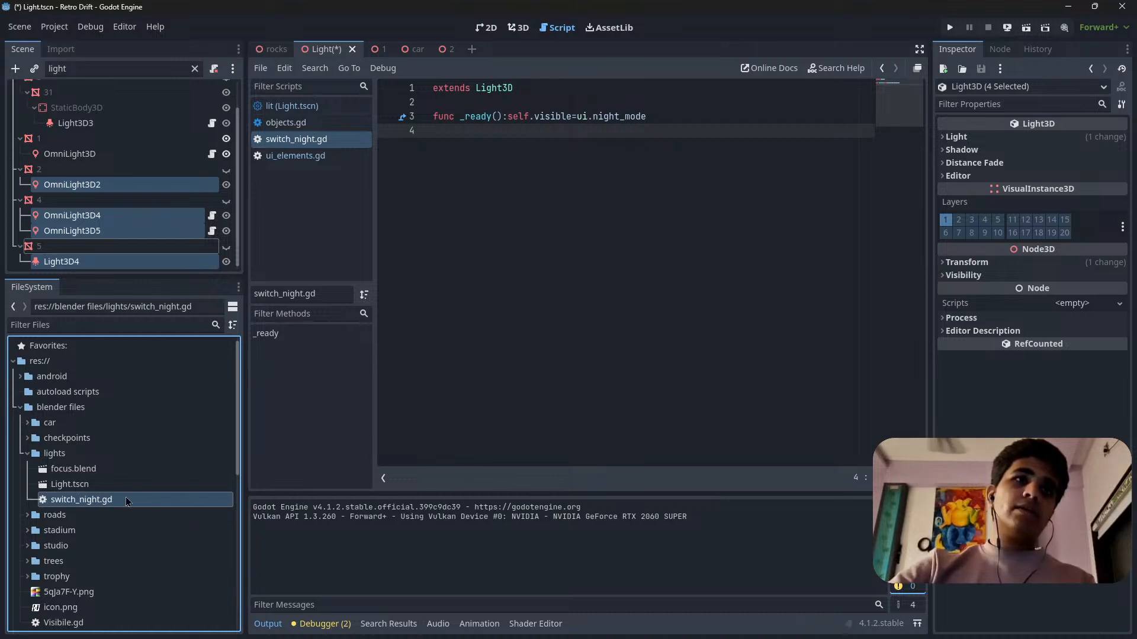
pyautogui.moveTo(127, 502); pyautogui.dragTo(204, 263)
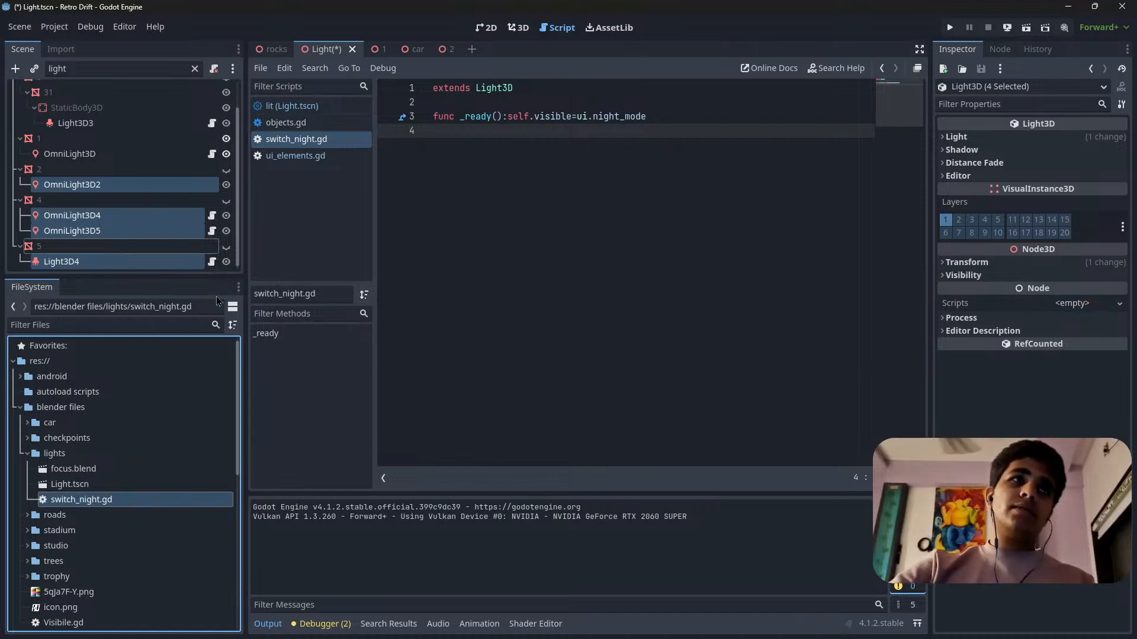
# Attach switch_night.gd to the OmniLight3D2 node as well and save the Light scene.
pyautogui.scroll(2, 151, 228)
pyautogui.click(156, 218)
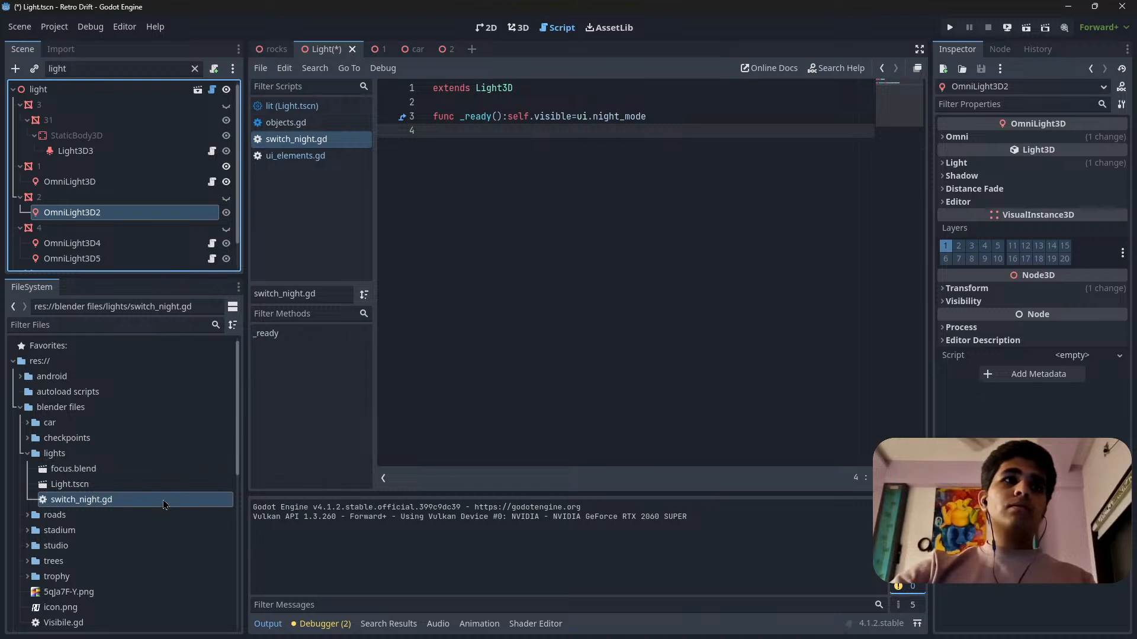
pyautogui.moveTo(164, 505); pyautogui.dragTo(180, 206)
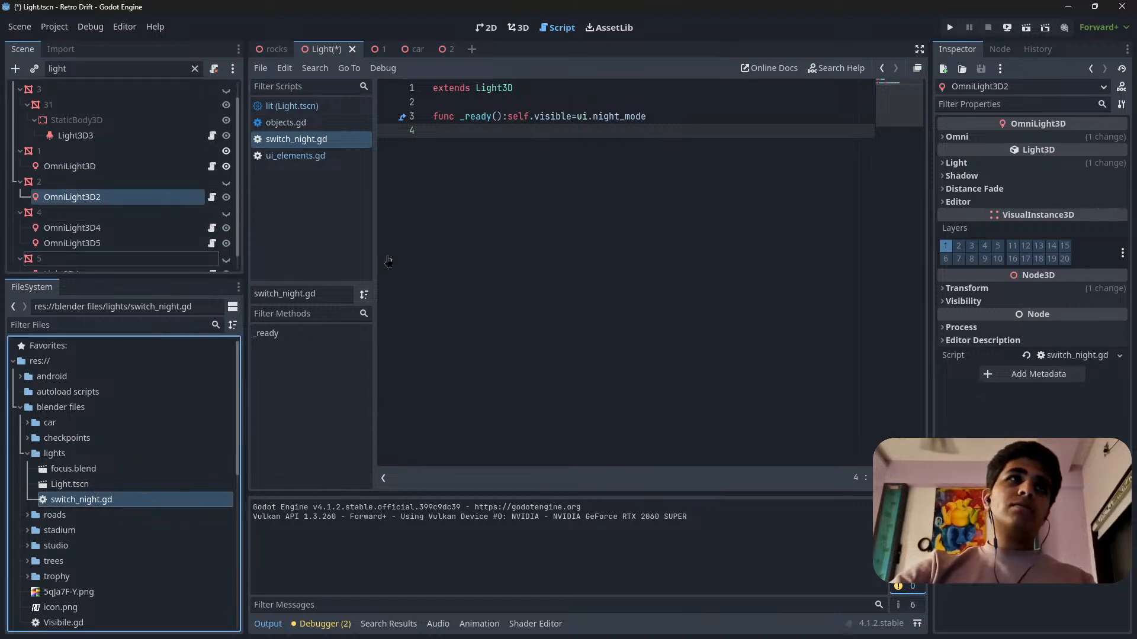
pyautogui.scroll(-1, 128, 218)
pyautogui.scroll(2, 128, 219)
pyautogui.click(556, 255)
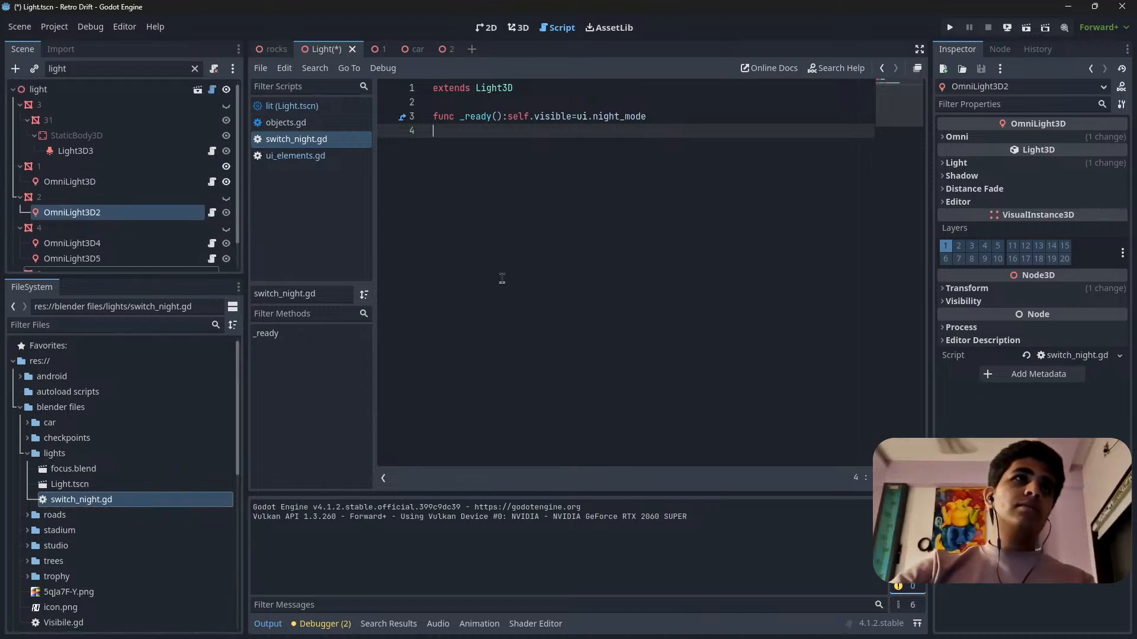
pyautogui.hotkey('ctrl', 's')
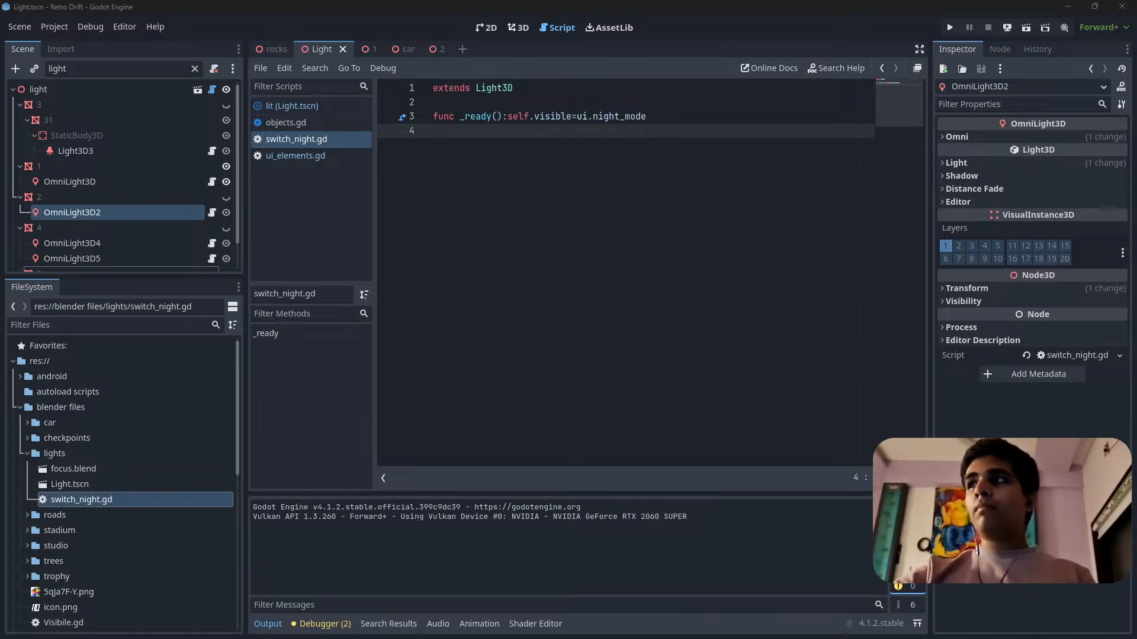
pyautogui.click(554, 391)
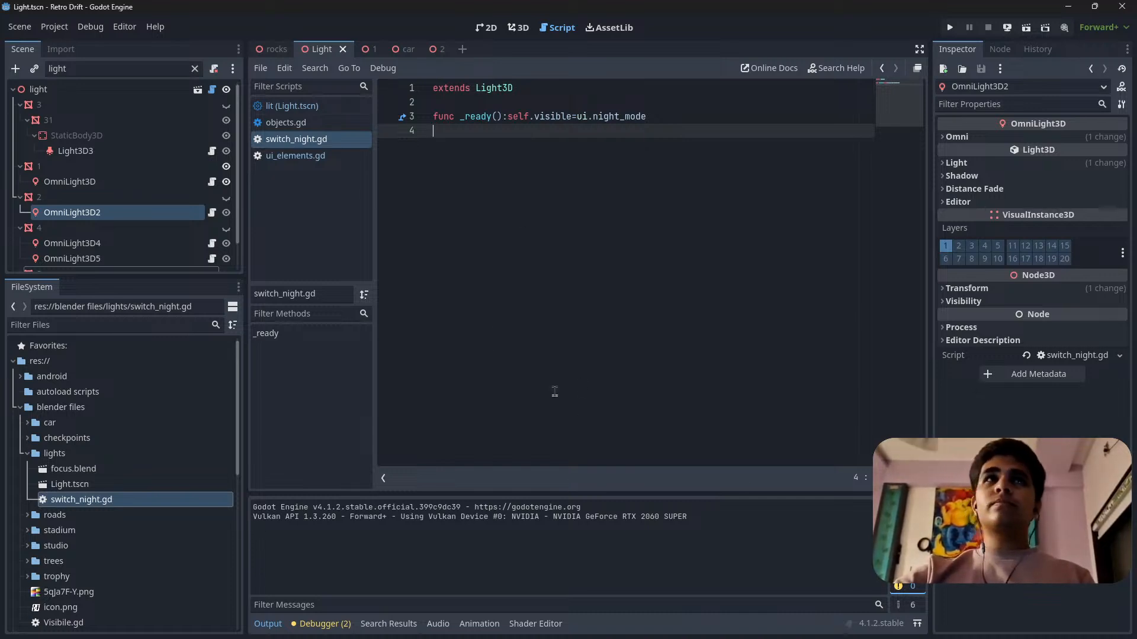
# Switch to the car scene and inspect its spotlight nodes, selecting SpotLight2.
pyautogui.click(406, 49)
pyautogui.scroll(-5, 103, 220)
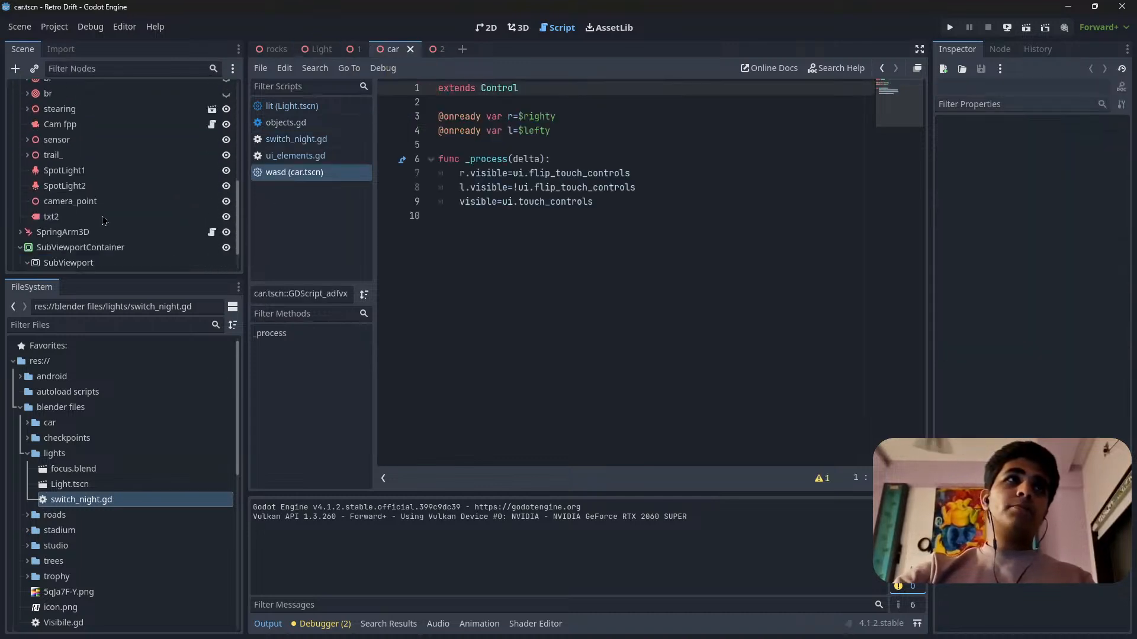
pyautogui.click(65, 186)
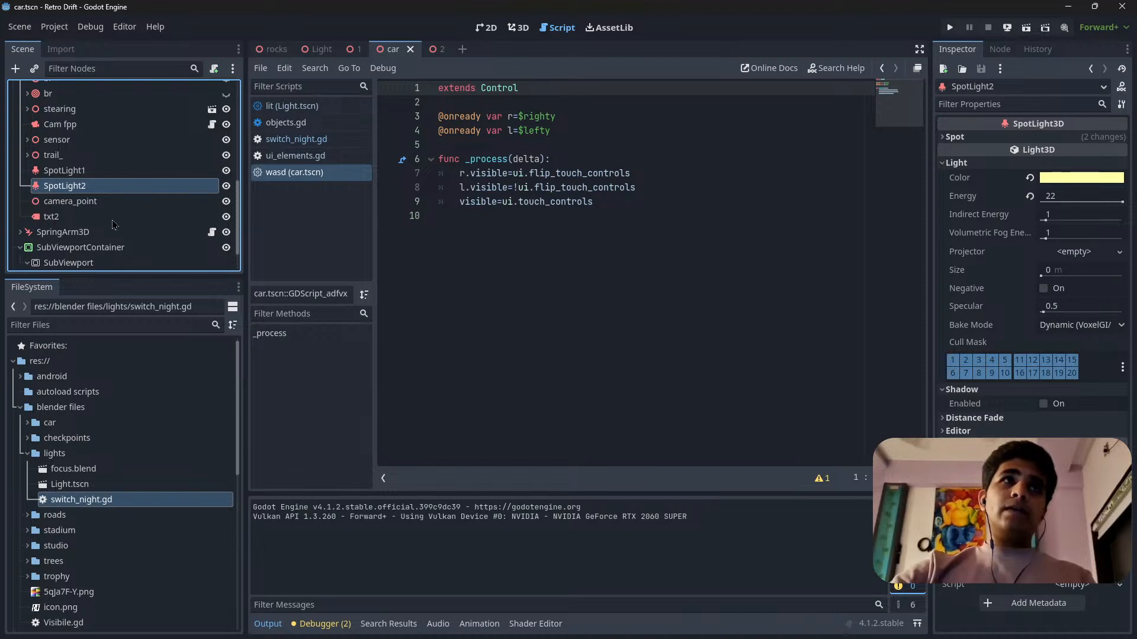
pyautogui.scroll(2, 127, 223)
pyautogui.scroll(-2, 126, 223)
pyautogui.scroll(3, 130, 221)
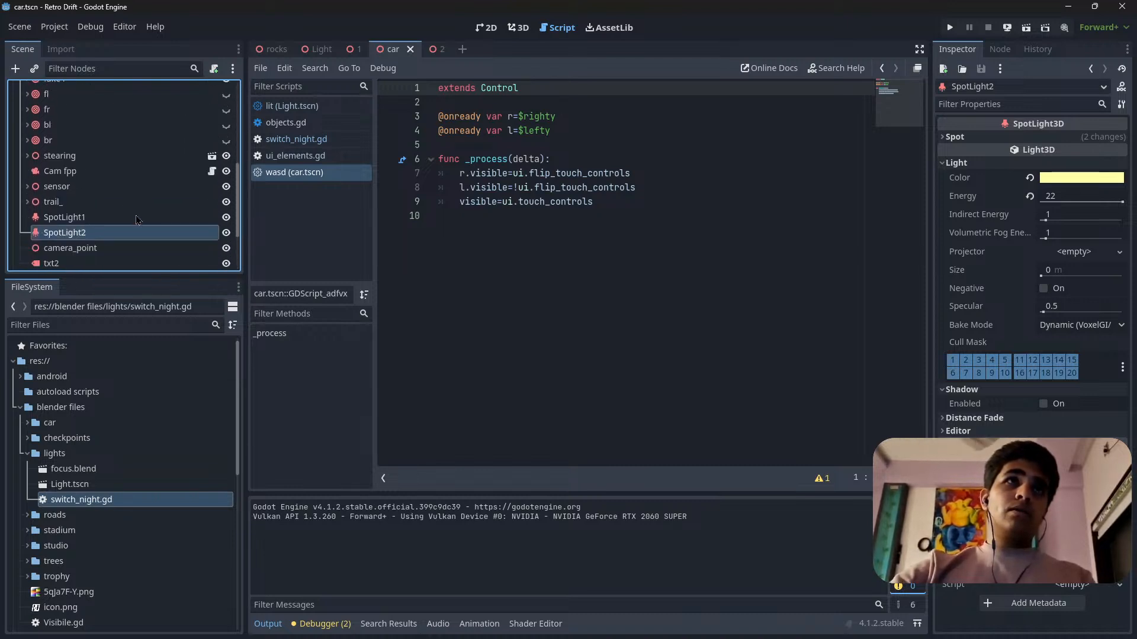
pyautogui.scroll(6, 195, 218)
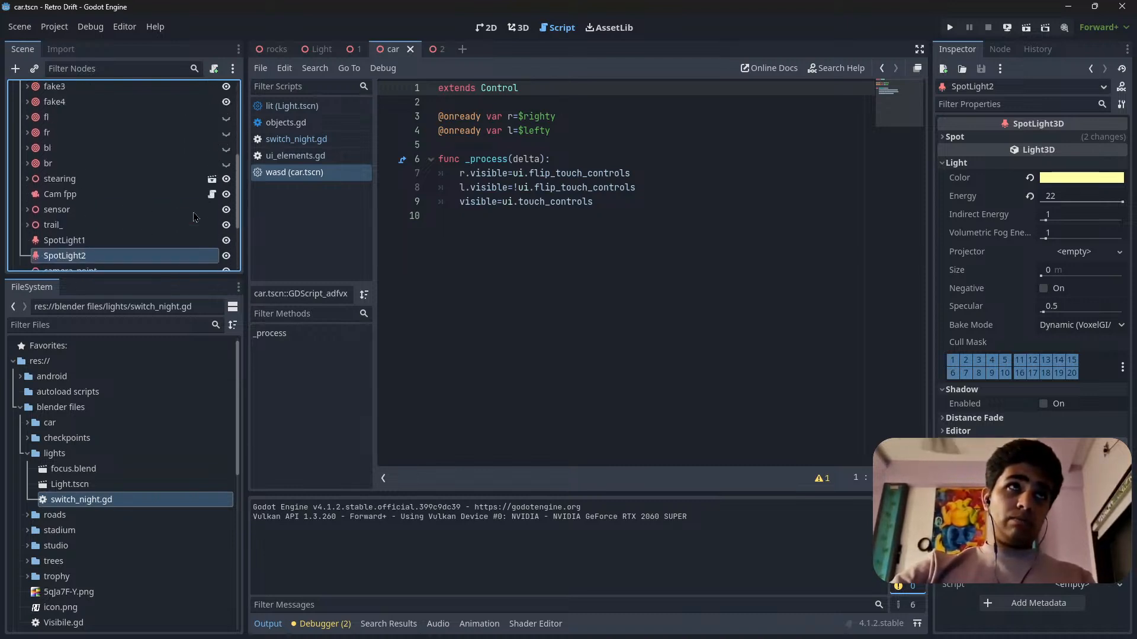
pyautogui.scroll(8, 180, 142)
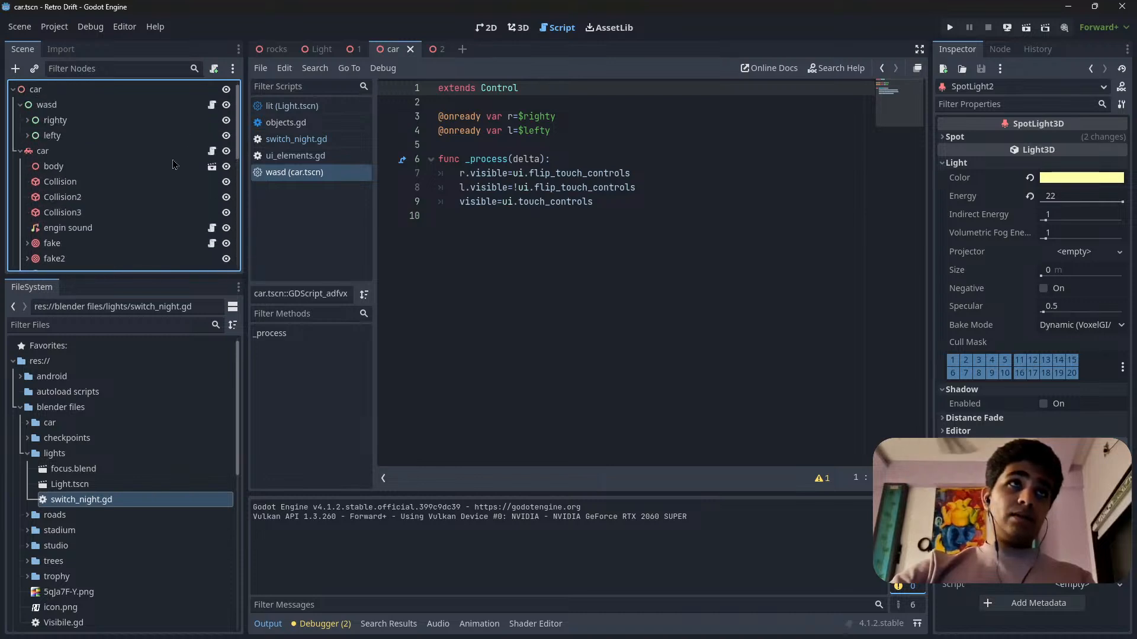
# Open the script attached to the car vehicle node and look through it for uses of the lit1 spotlight variable.
pyautogui.click(211, 151)
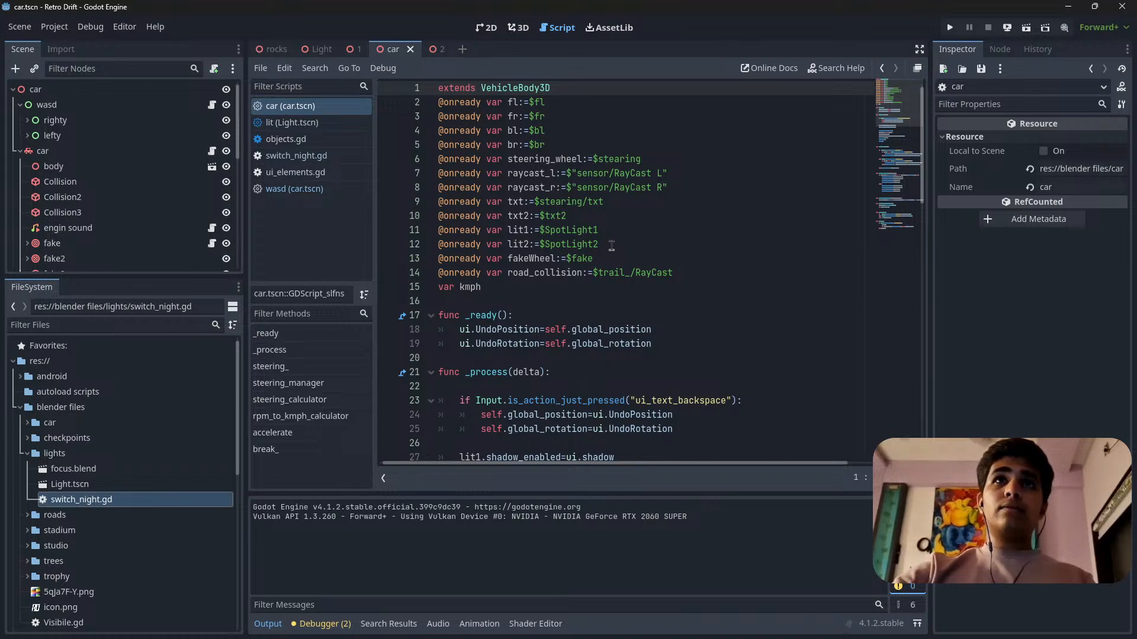
pyautogui.scroll(-2, 616, 255)
pyautogui.scroll(-5, 622, 263)
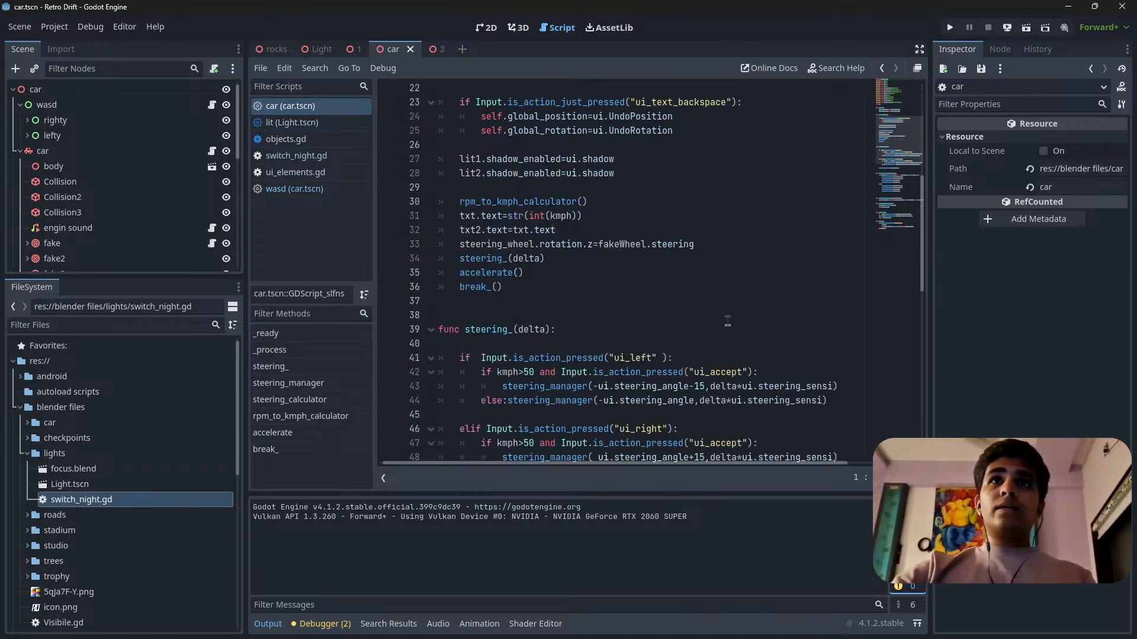
pyautogui.scroll(-9, 728, 321)
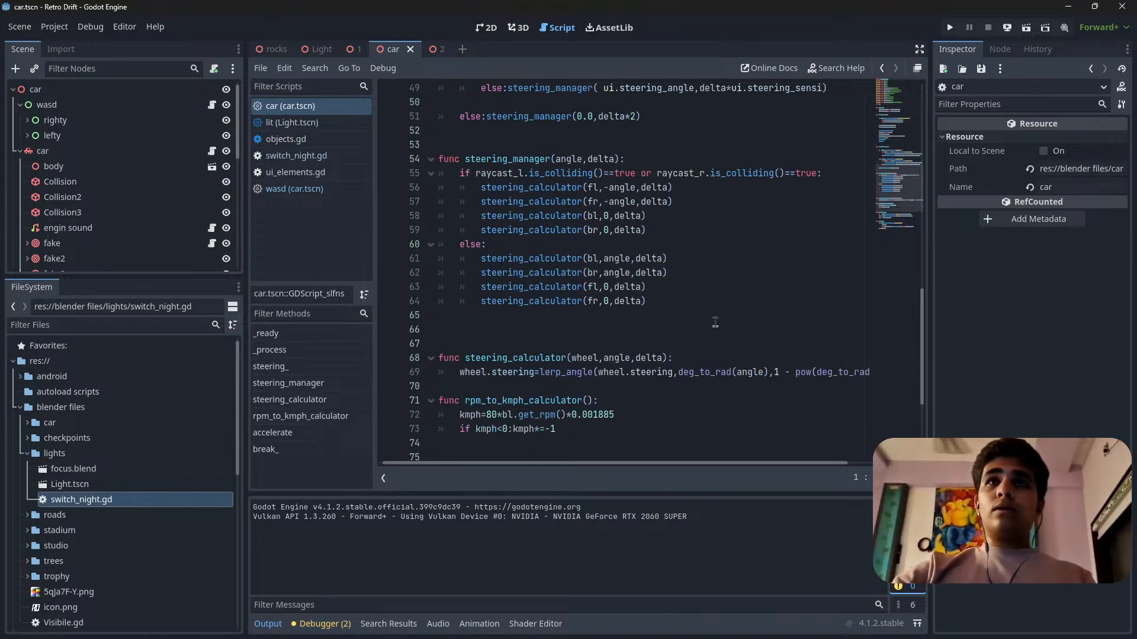
pyautogui.scroll(9, 651, 325)
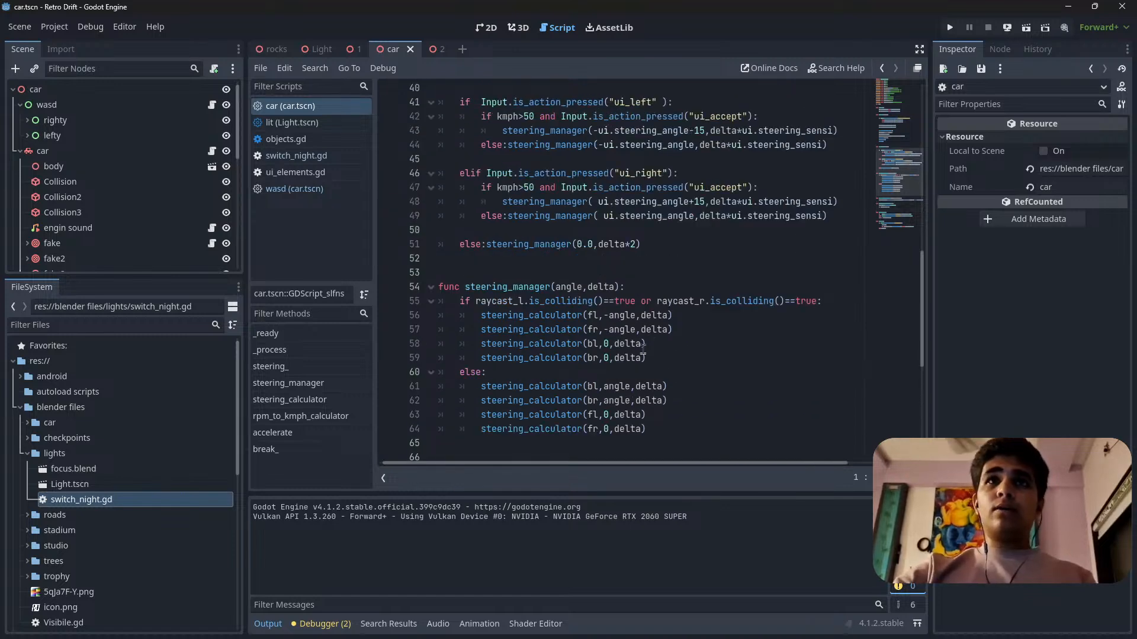
pyautogui.scroll(-3, 588, 267)
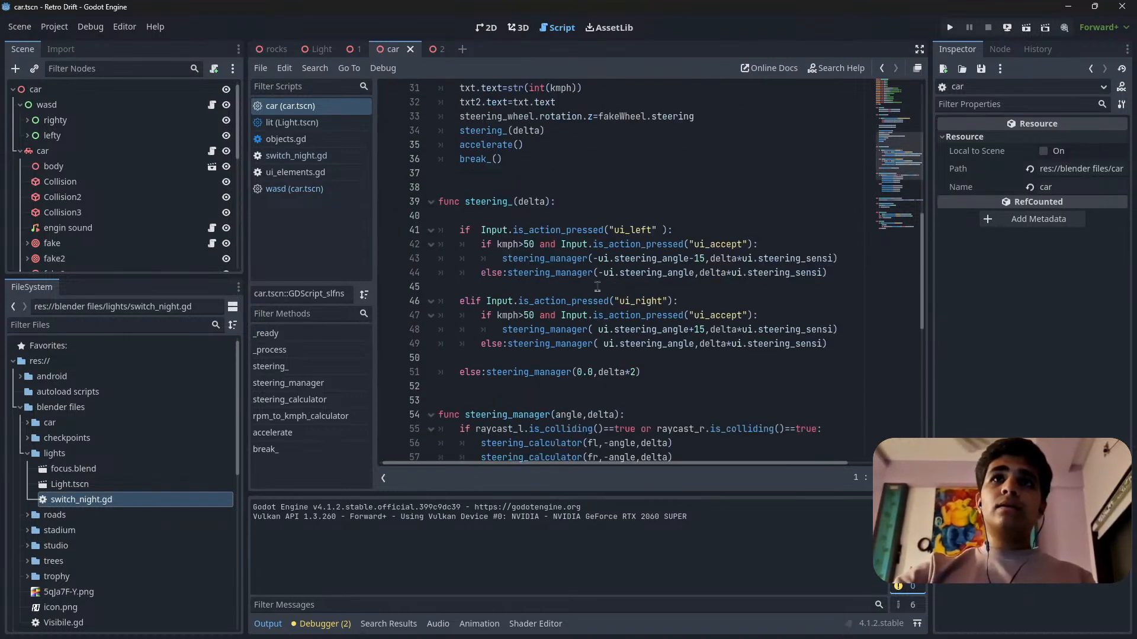
pyautogui.scroll(10, 551, 249)
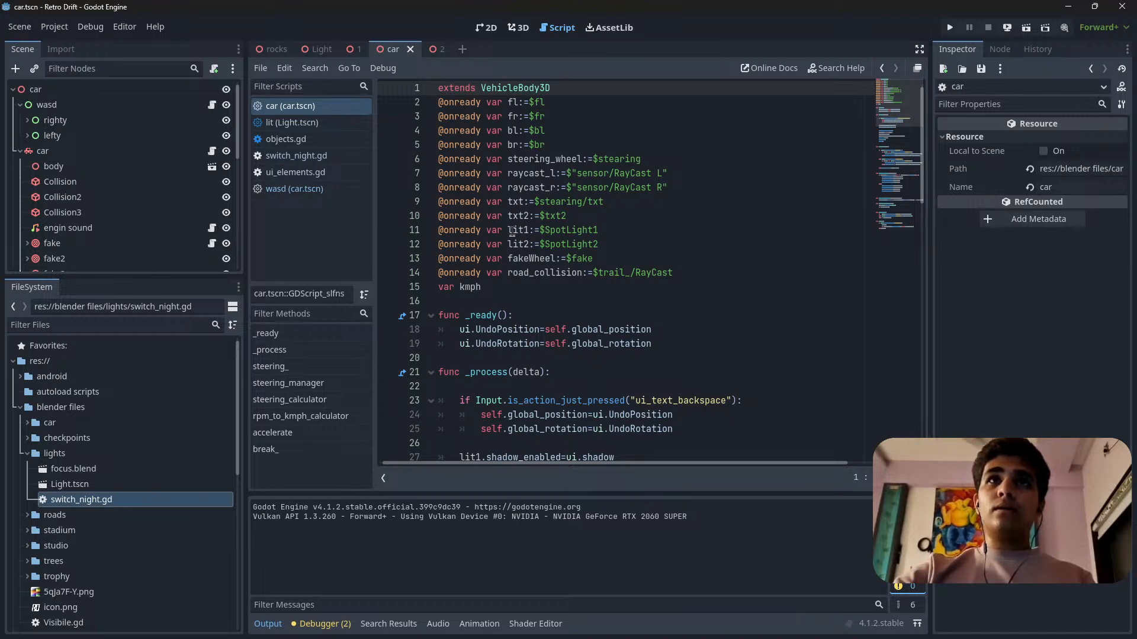
pyautogui.doubleClick(512, 230)
pyautogui.scroll(-5, 577, 349)
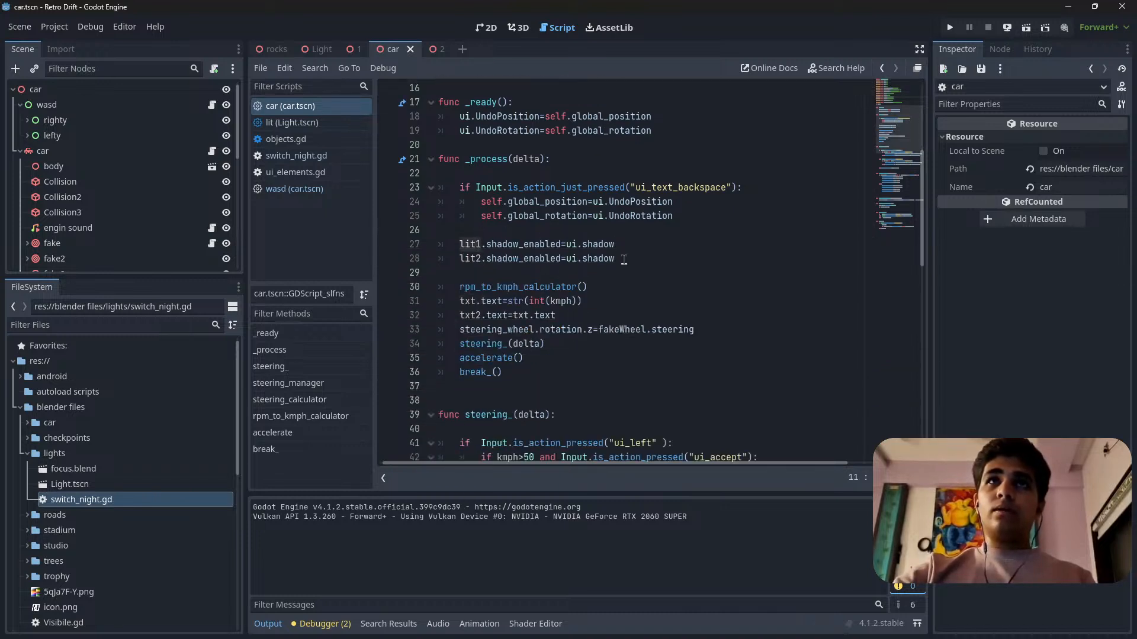
# Delete the two shadow_enabled lines for lit1 and lit2, plus the leftover blank line, from the car script's _process function.
pyautogui.moveTo(623, 259); pyautogui.dragTo(367, 248)
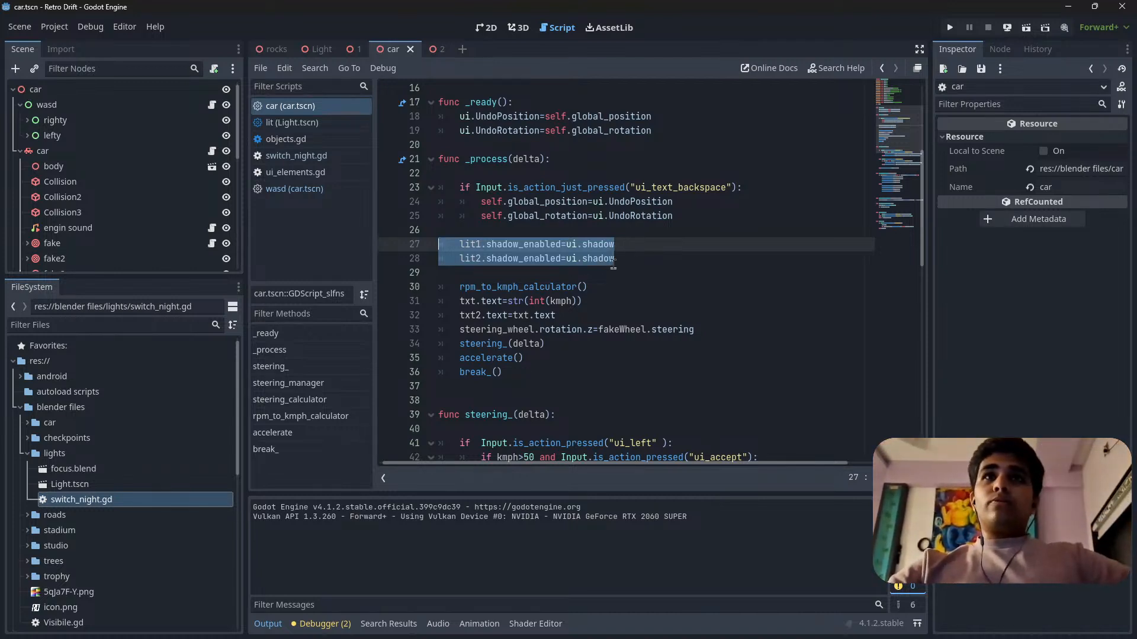
pyautogui.click(640, 264)
pyautogui.moveTo(630, 258); pyautogui.dragTo(367, 248)
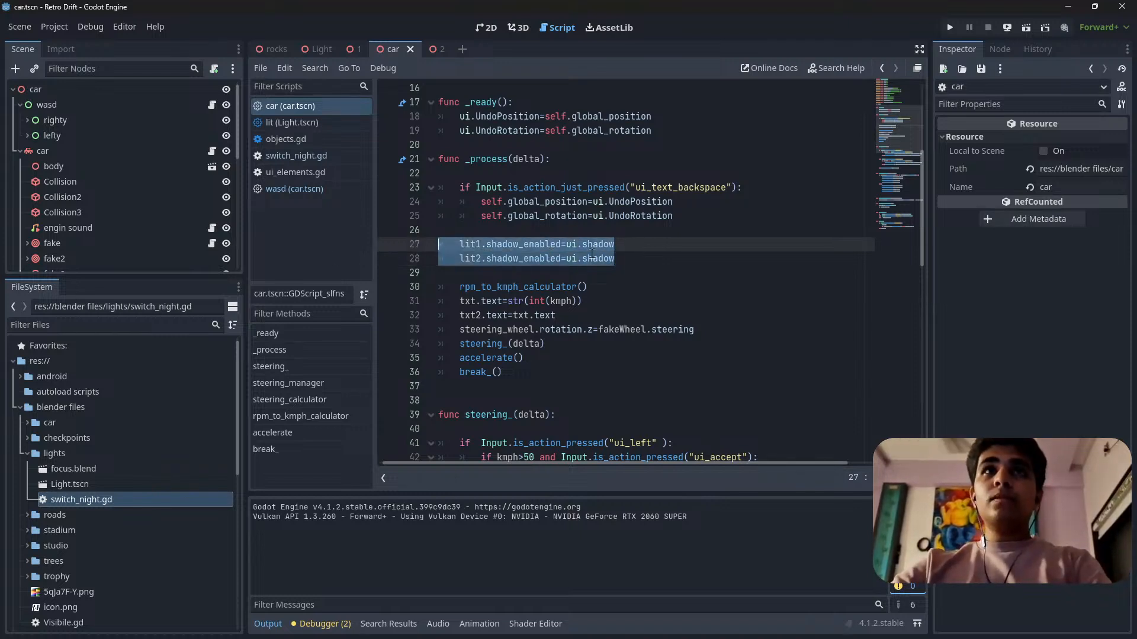
pyautogui.scroll(2, 531, 267)
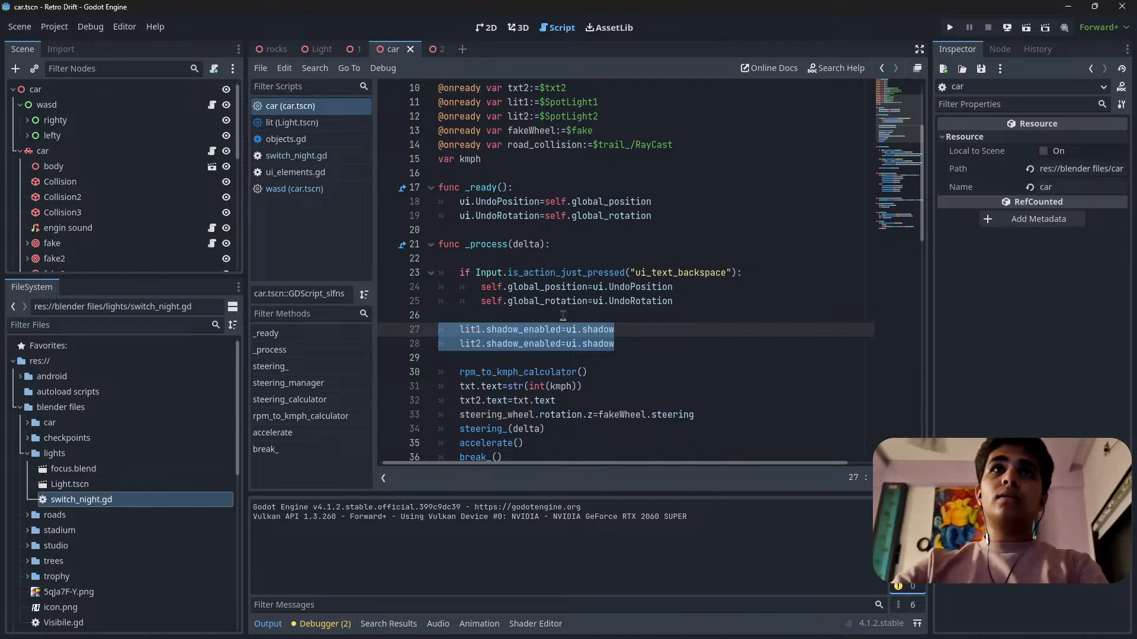
pyautogui.scroll(-5, 540, 342)
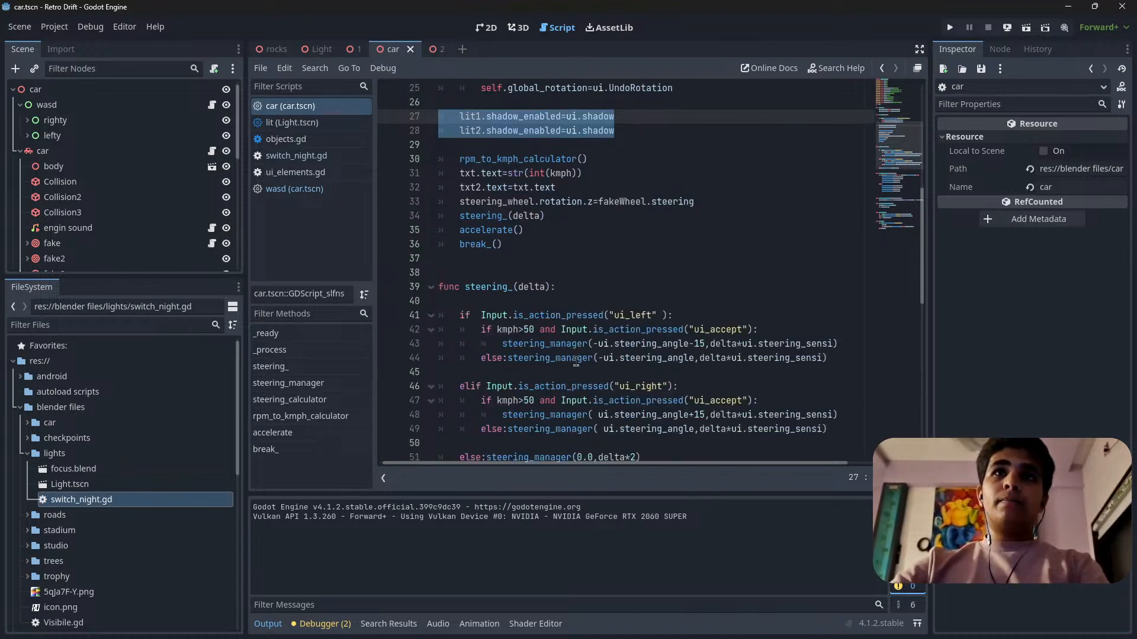
pyautogui.press('BackSpace')
pyautogui.click(449, 300)
pyautogui.press('BackSpace')
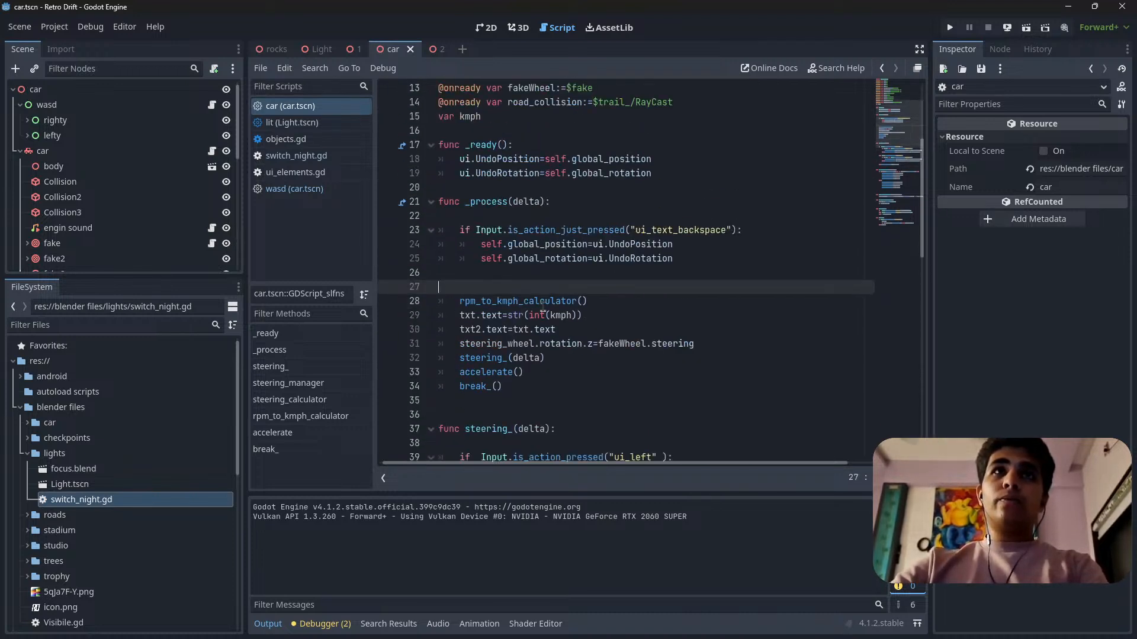
pyautogui.press('BackSpace')
# Delete the lit1 and lit2 spotlight variable declarations from the top of the car script and review the remaining code.
pyautogui.scroll(3, 559, 342)
pyautogui.click(520, 343)
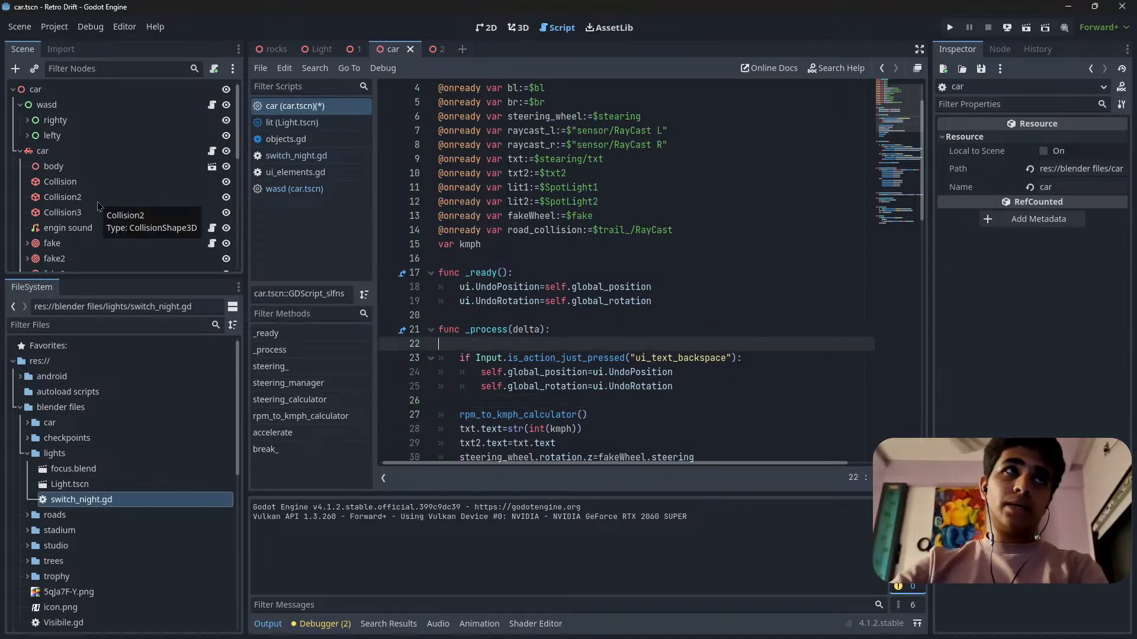
pyautogui.scroll(1, 522, 308)
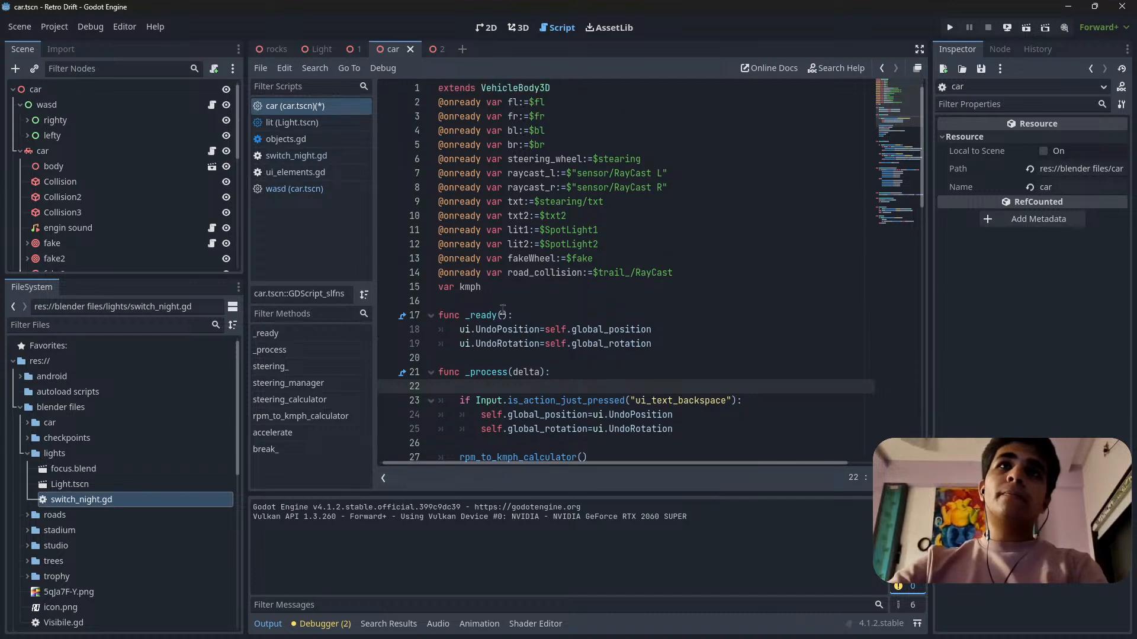
pyautogui.click(40, 155)
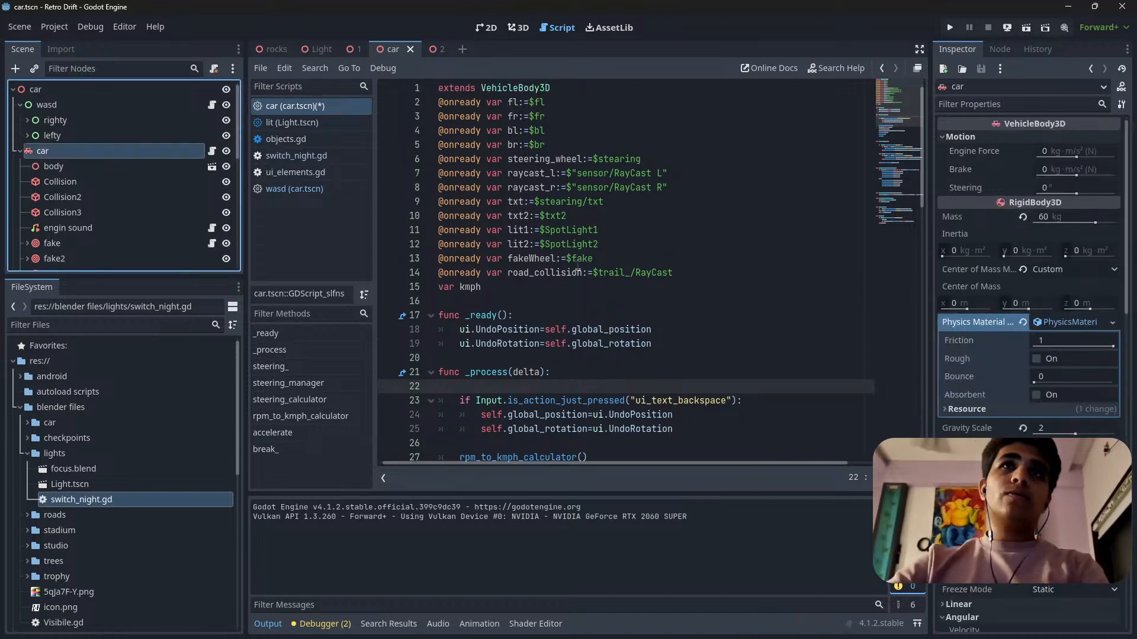
pyautogui.scroll(-5, 575, 276)
pyautogui.scroll(5, 575, 275)
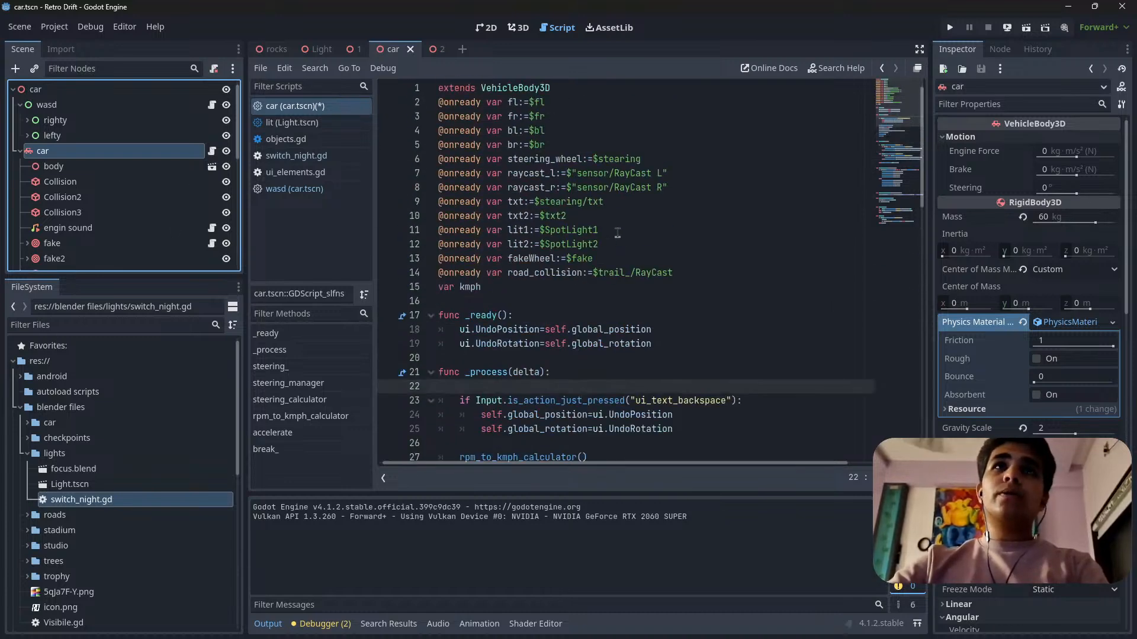
pyautogui.moveTo(608, 244); pyautogui.dragTo(402, 236)
pyautogui.press('BackSpace')
pyautogui.scroll(-3, 727, 286)
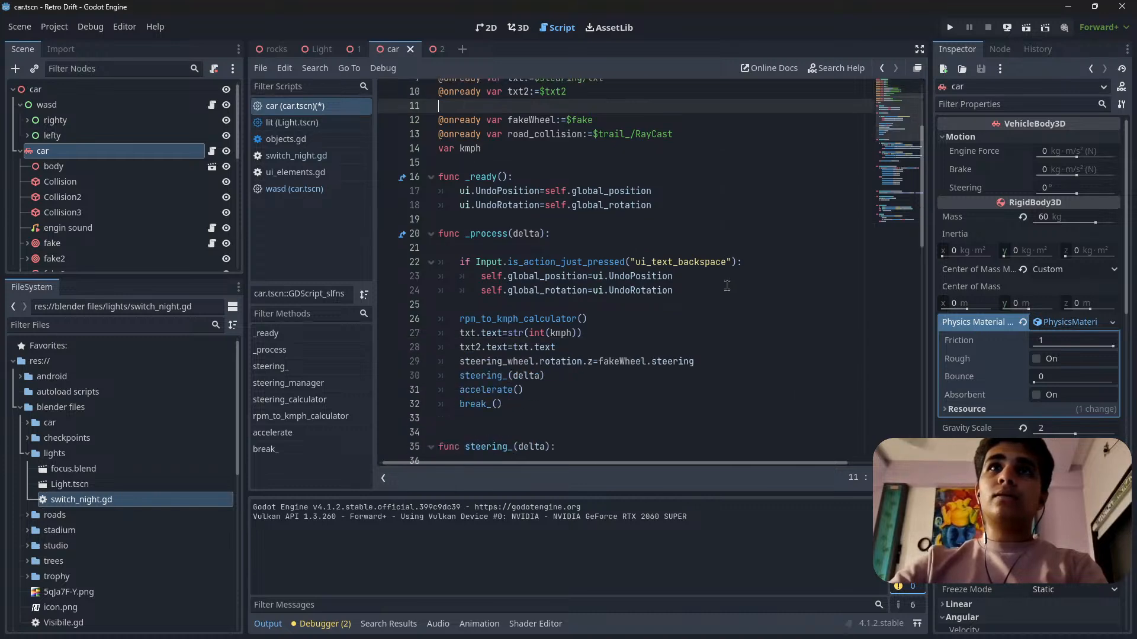
pyautogui.scroll(-16, 727, 286)
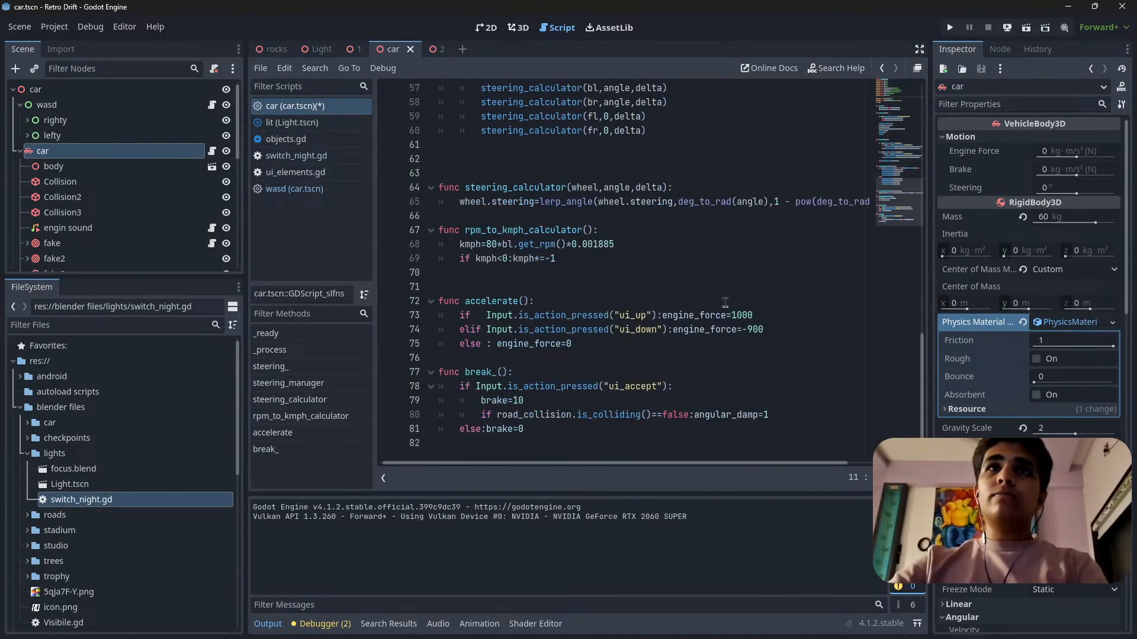
pyautogui.scroll(19, 725, 301)
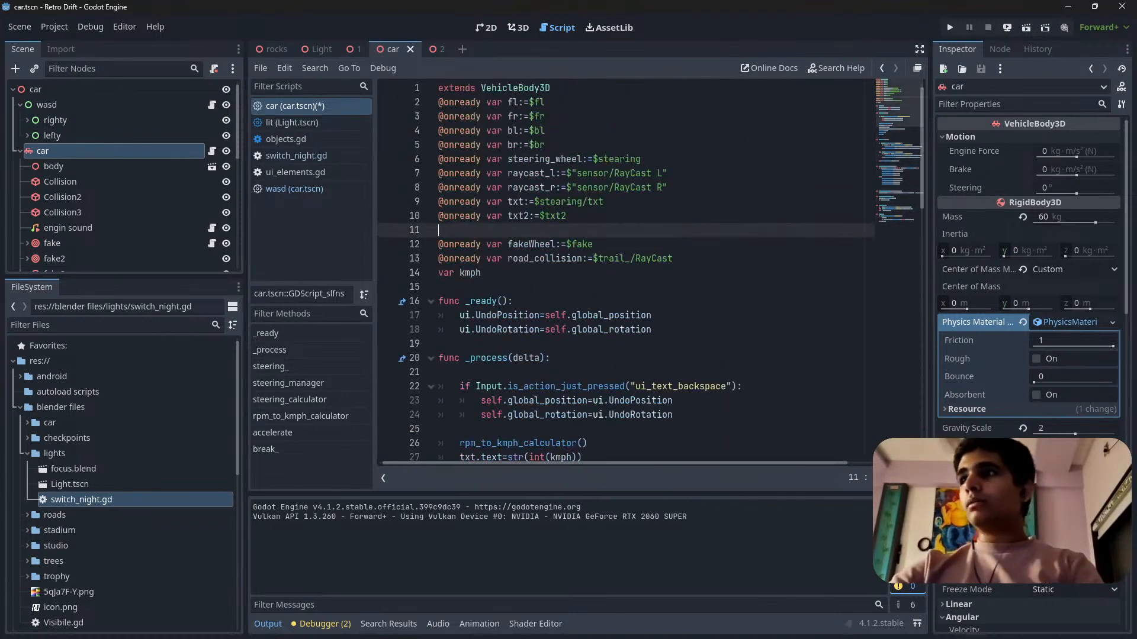
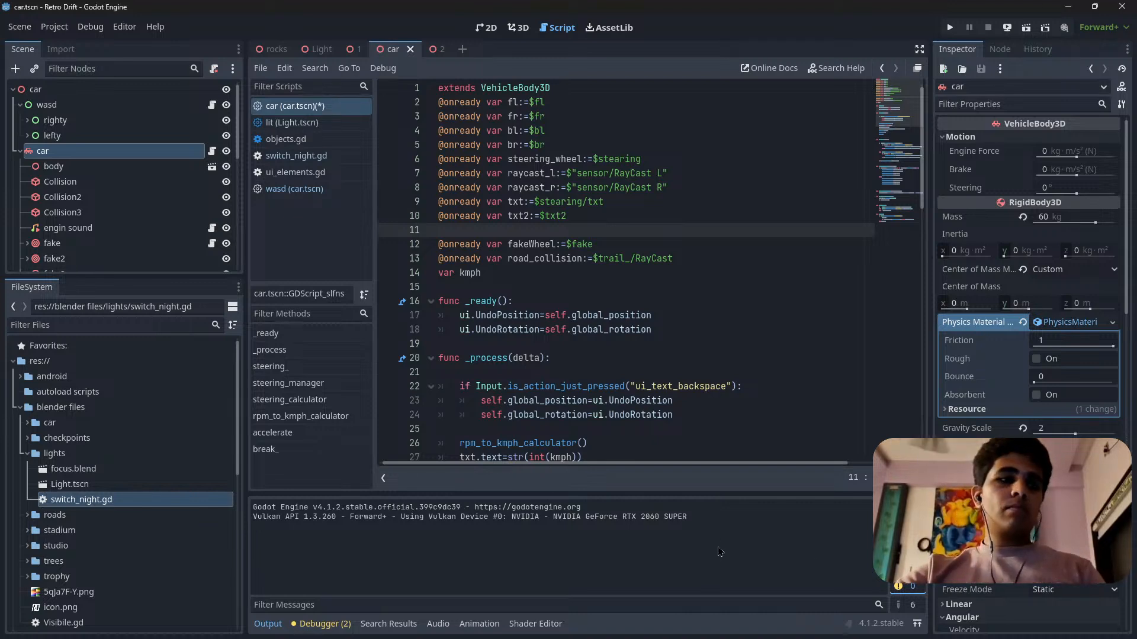
# Save the car script and remove the blank line above the fakeWheel declaration.
pyautogui.hotkey('ctrl', 's')
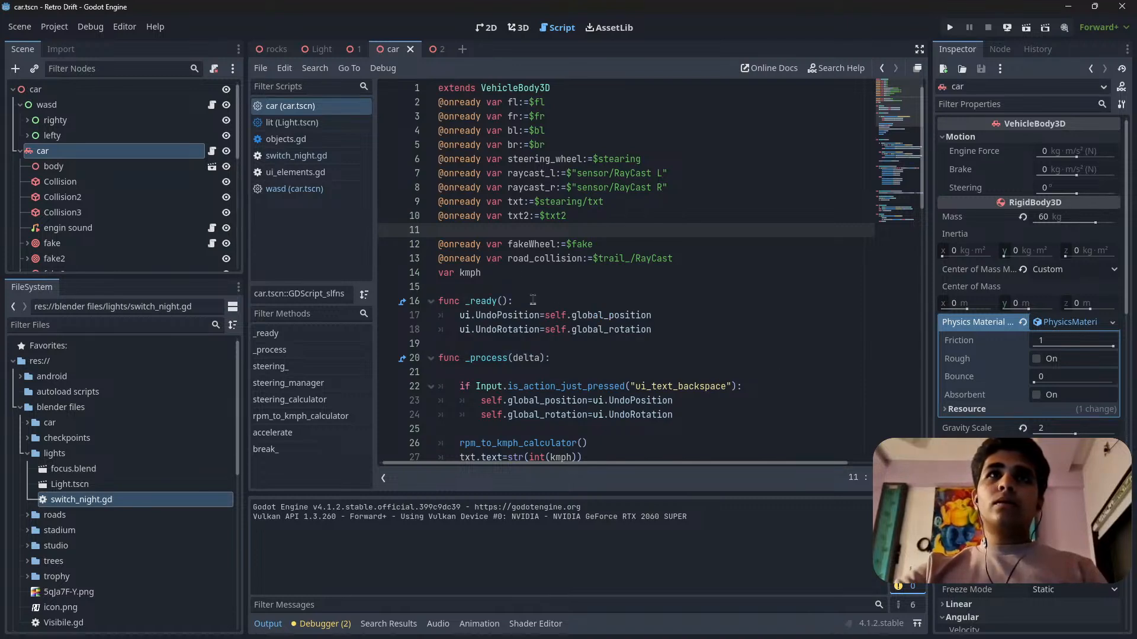
pyautogui.click(517, 272)
pyautogui.click(487, 230)
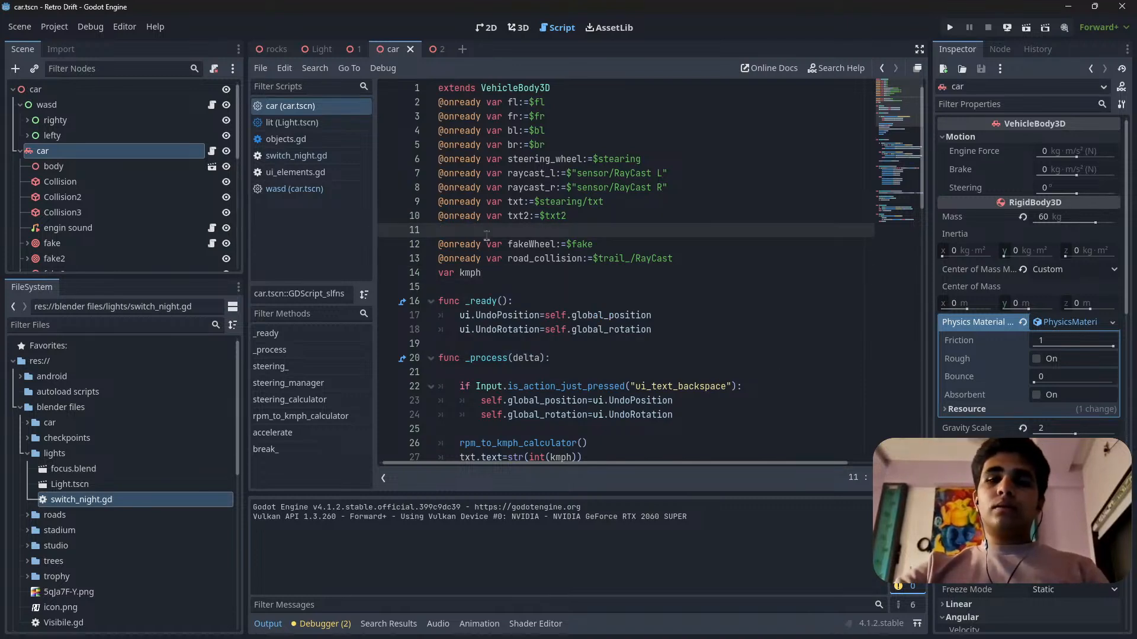
pyautogui.press('BackSpace')
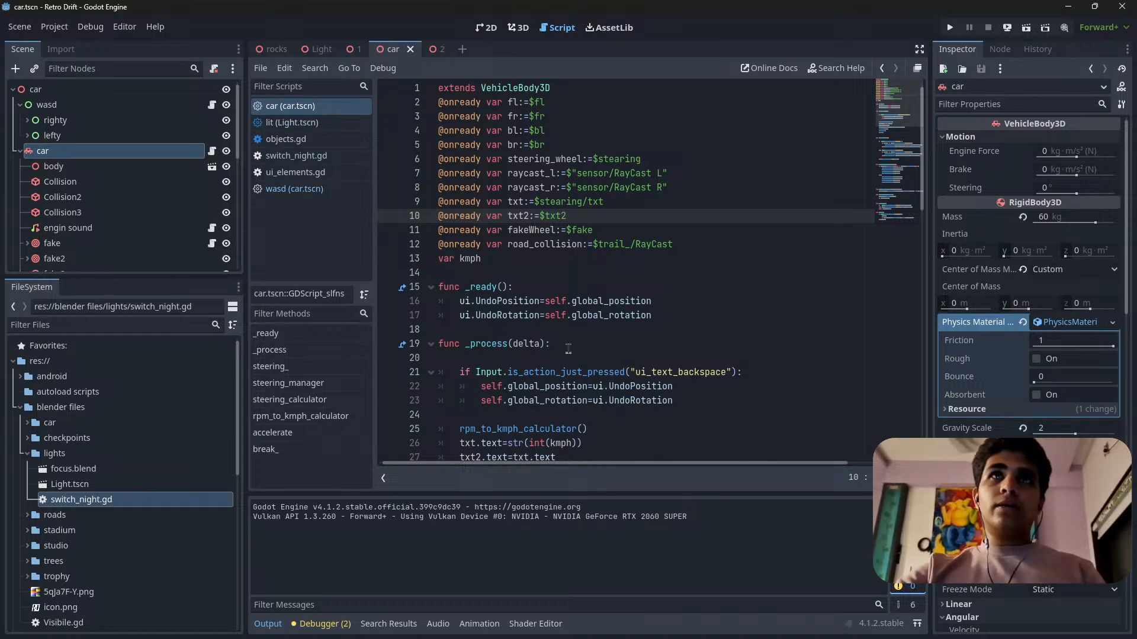
pyautogui.click(524, 279)
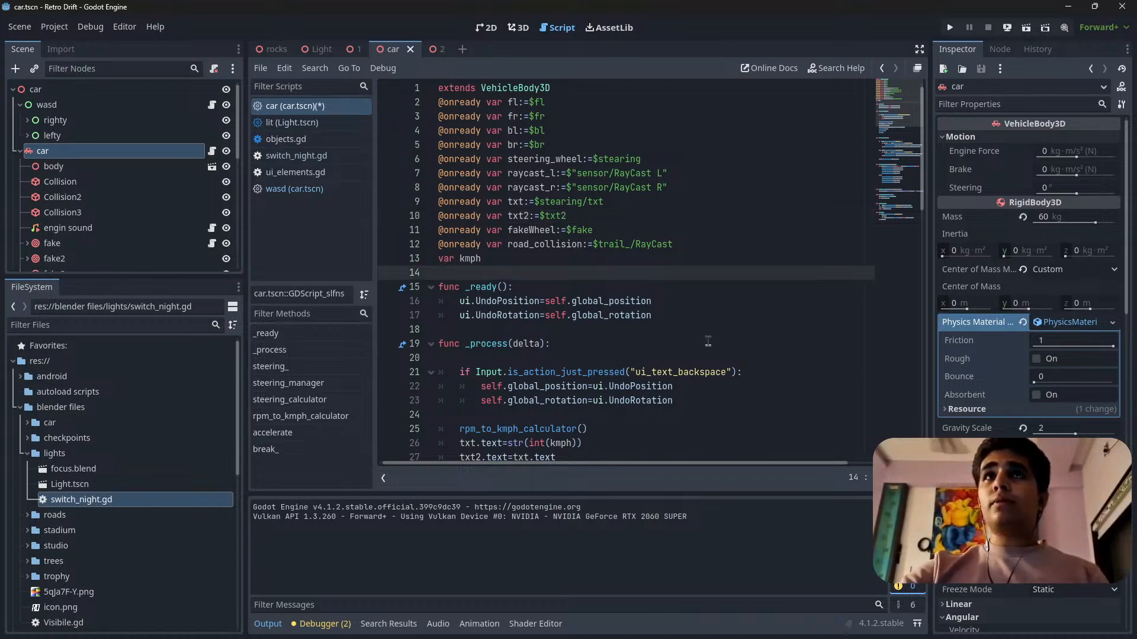
# Review the rest of the car script down to the break_ function and save the script.
pyautogui.scroll(-13, 708, 342)
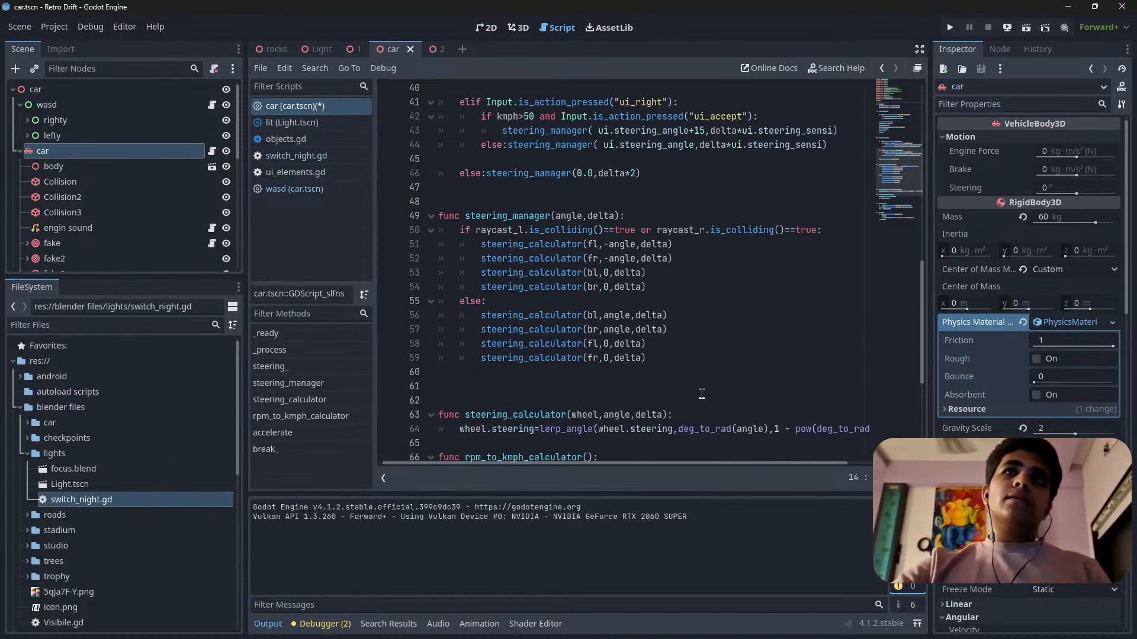
pyautogui.scroll(-5, 702, 393)
pyautogui.click(782, 342)
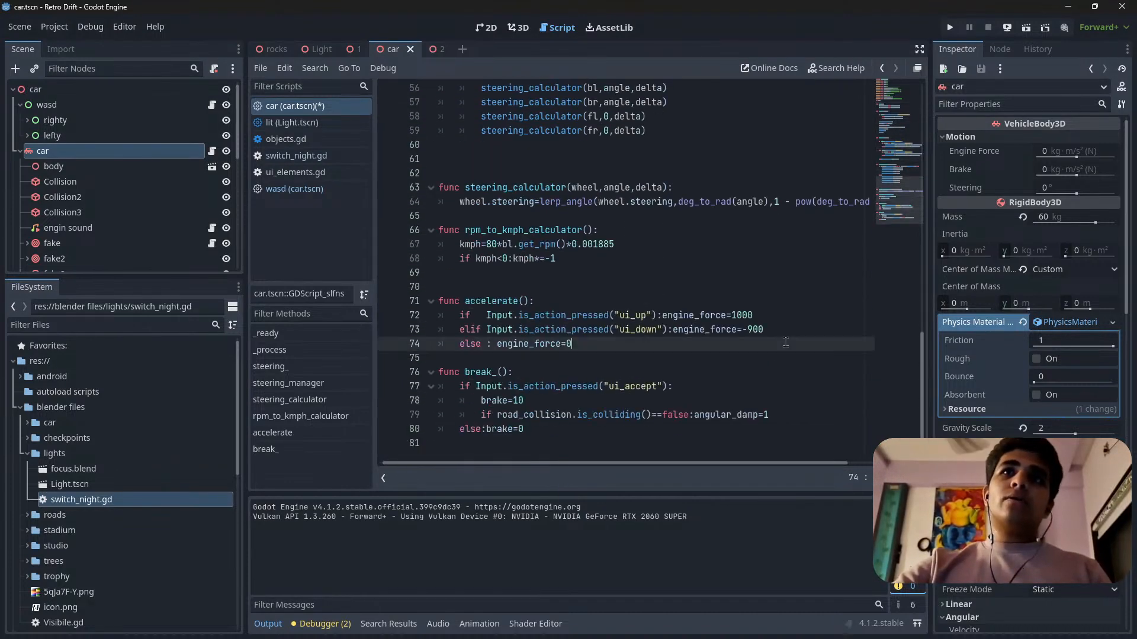
pyautogui.click(556, 370)
pyautogui.click(562, 359)
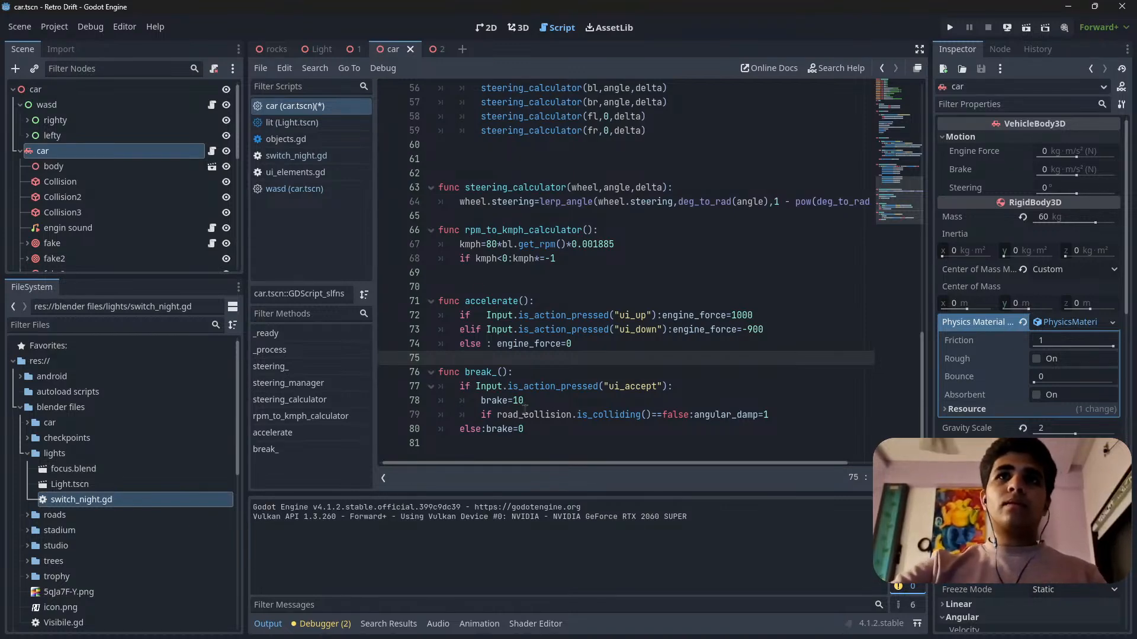
pyautogui.scroll(18, 593, 403)
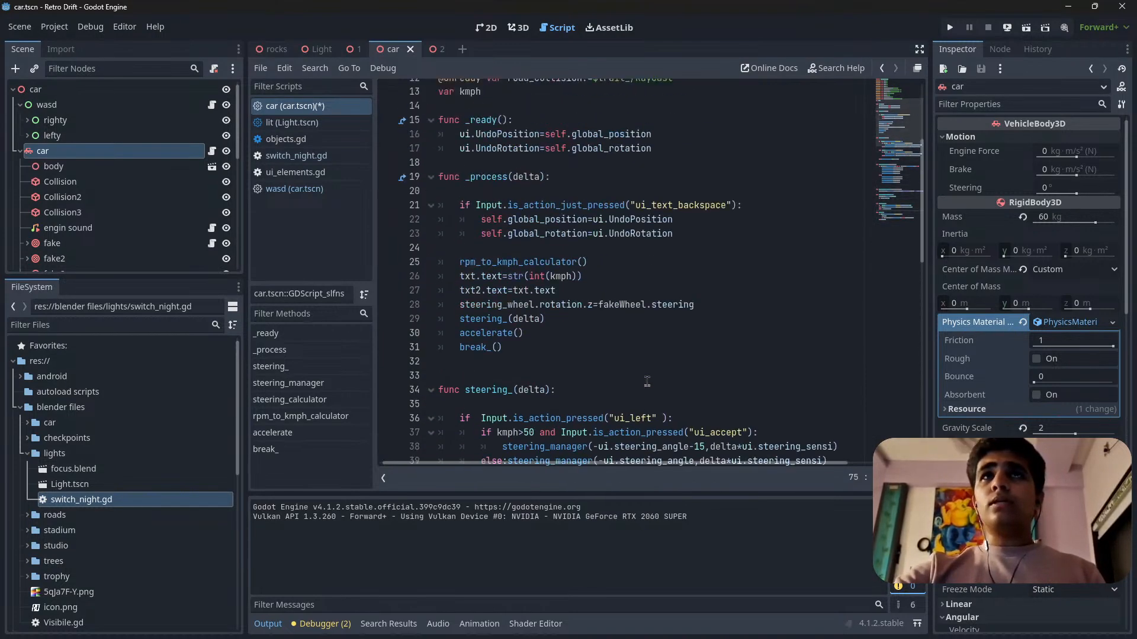
pyautogui.click(607, 258)
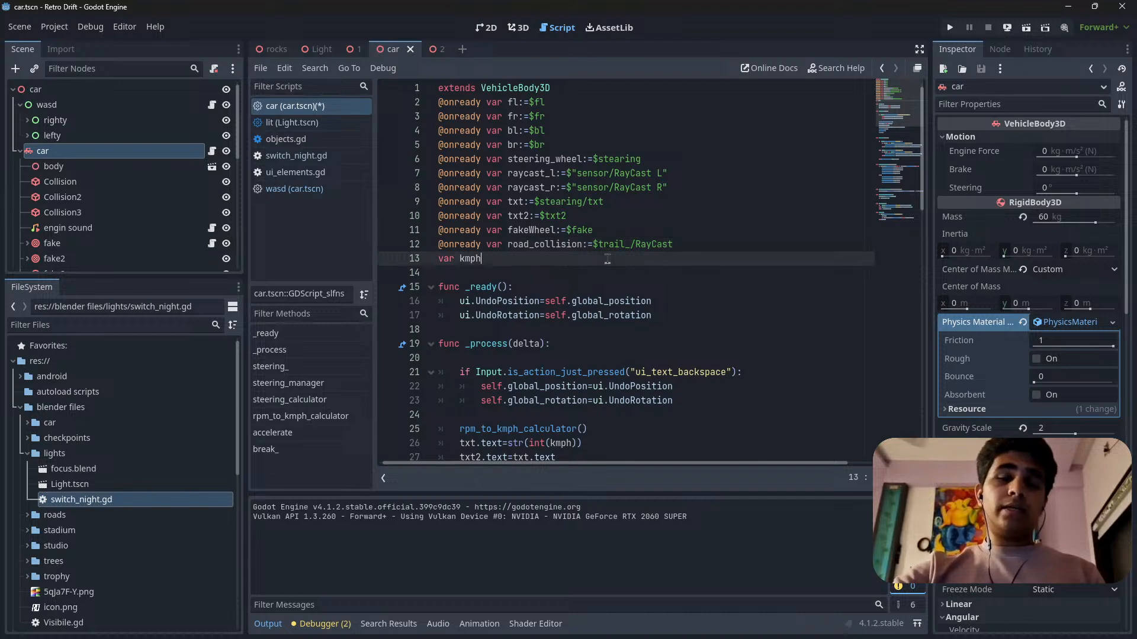
pyautogui.hotkey('ctrl', 's')
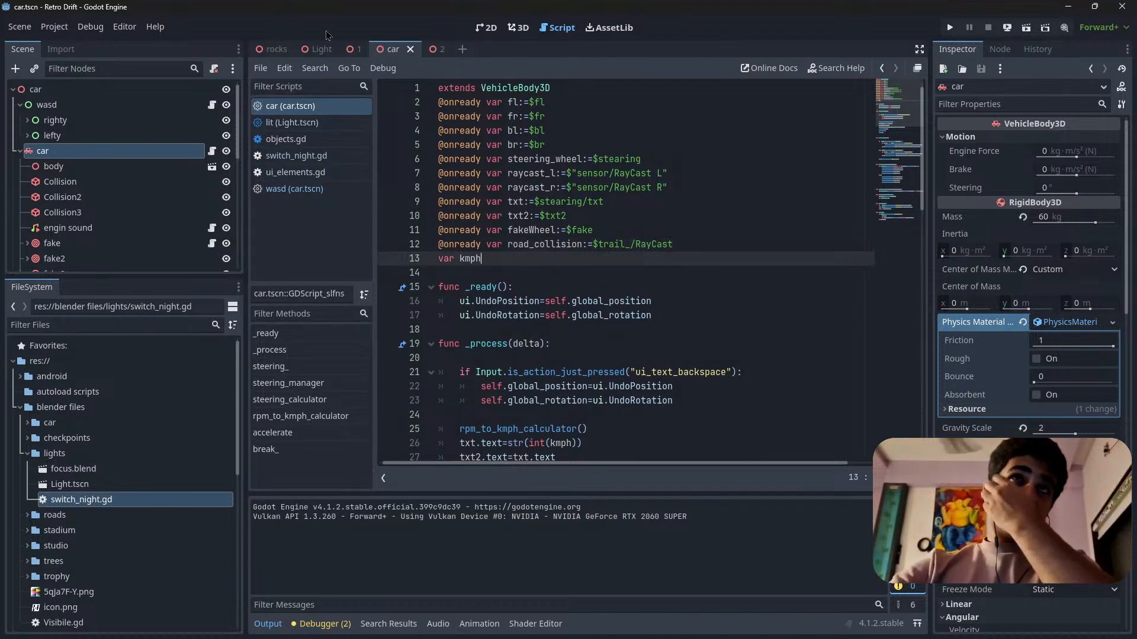
# Look through the lit script of the Light scene, then return to the car script's steering functions.
pyautogui.click(329, 123)
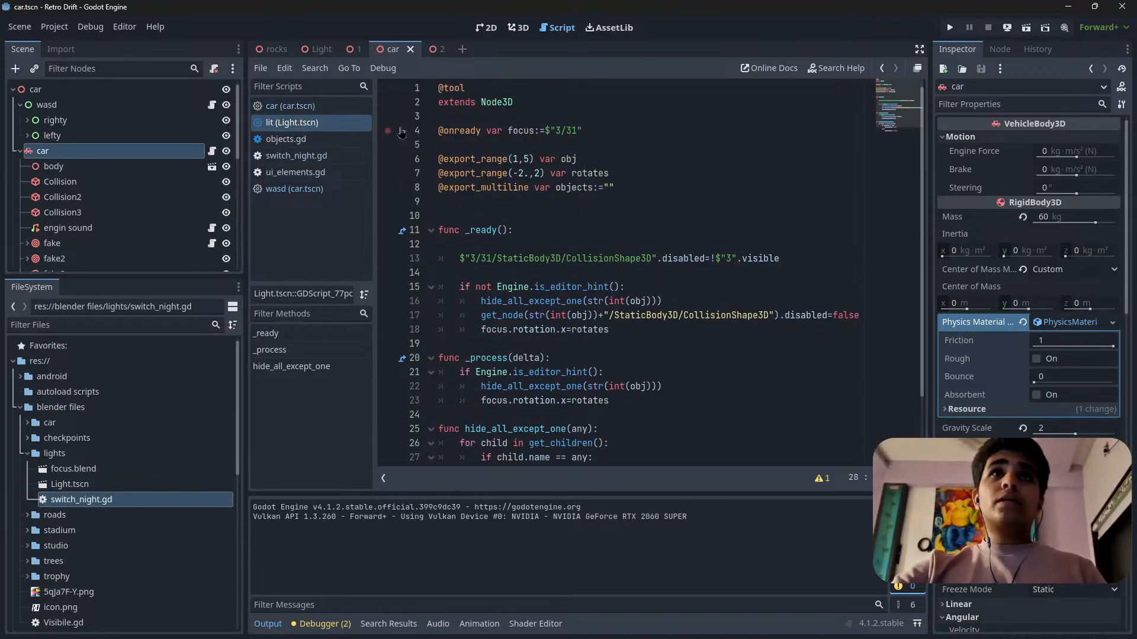
pyautogui.scroll(-2, 608, 308)
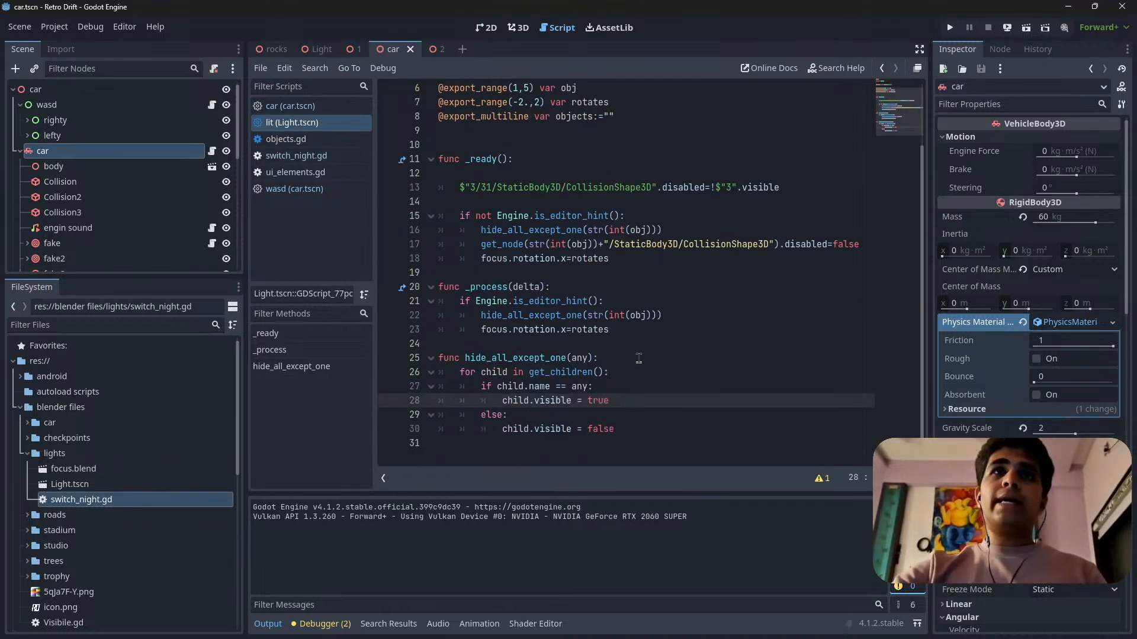
pyautogui.click(336, 106)
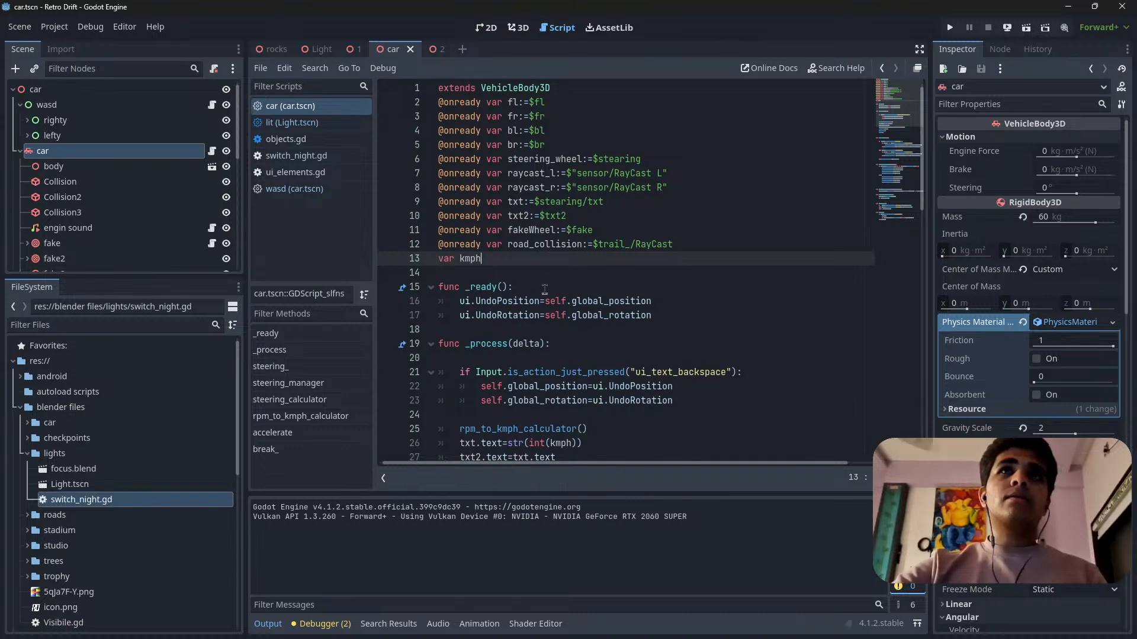
pyautogui.scroll(-7, 544, 289)
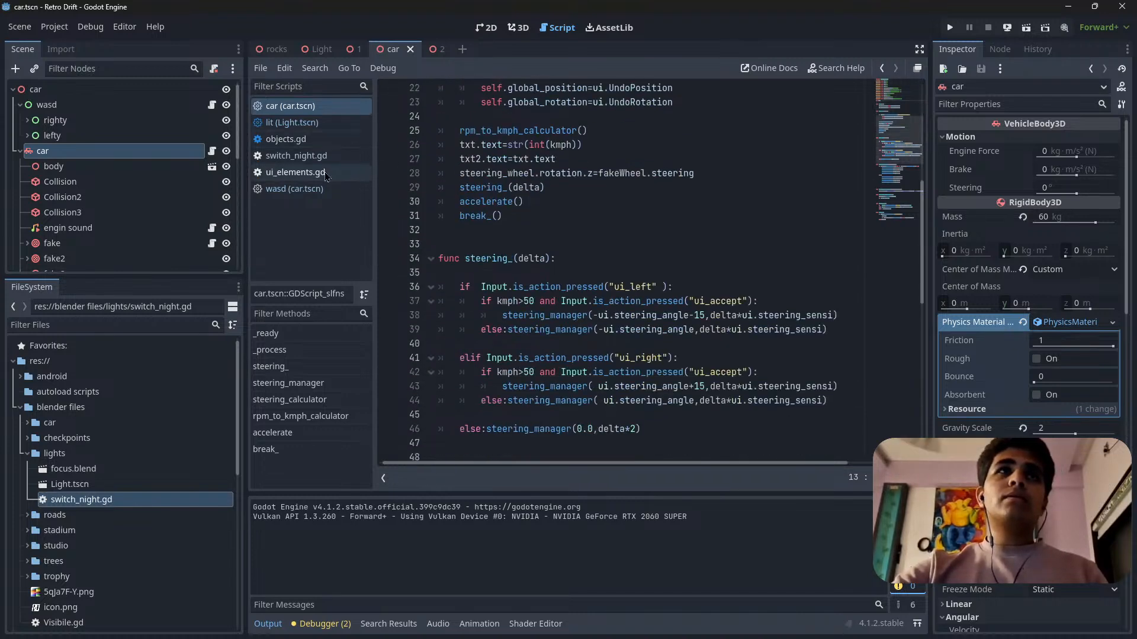
# Attach switch_night.gd to both SpotLight1 and SpotLight2 in the car scene and save the scene.
pyautogui.scroll(-3, 75, 196)
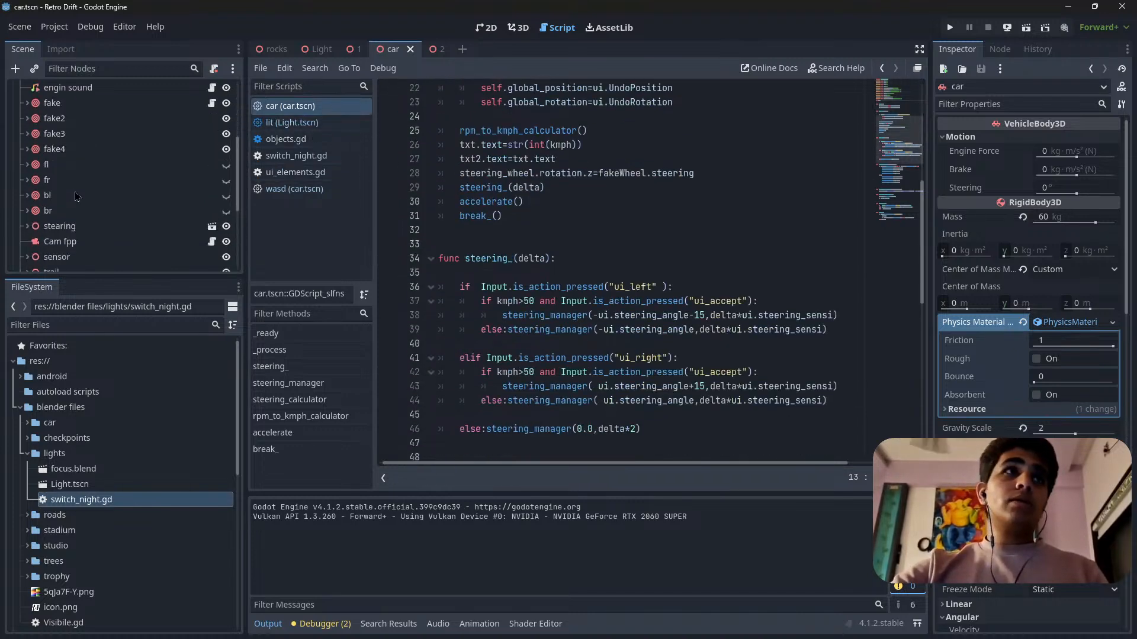
pyautogui.scroll(-3, 76, 198)
pyautogui.click(70, 209)
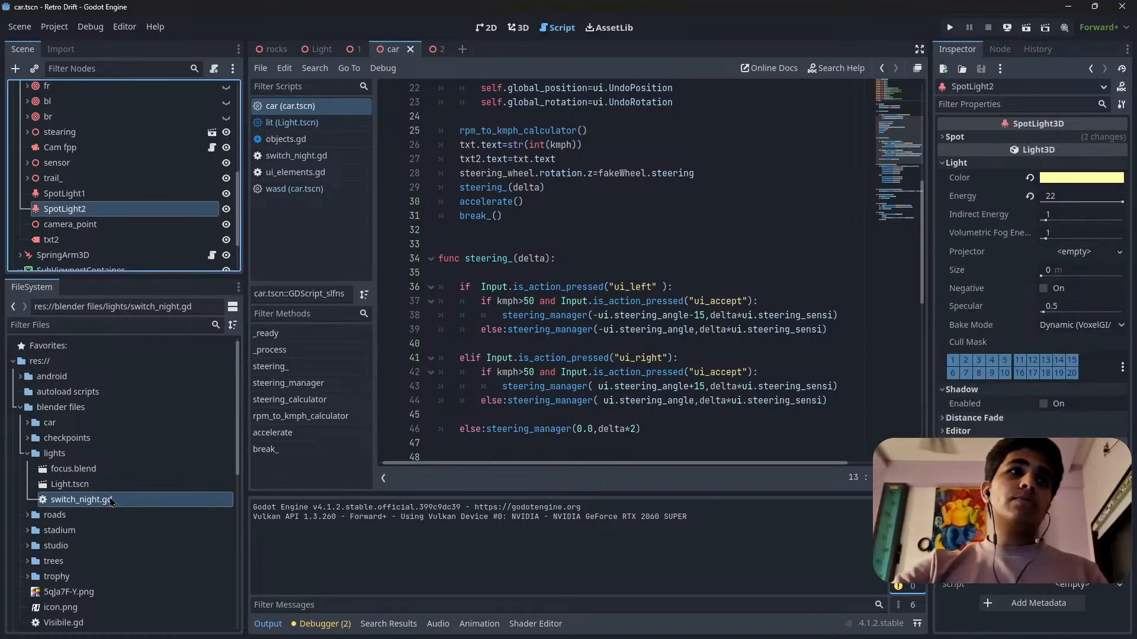
pyautogui.moveTo(98, 508); pyautogui.dragTo(148, 204)
pyautogui.scroll(-1, 119, 177)
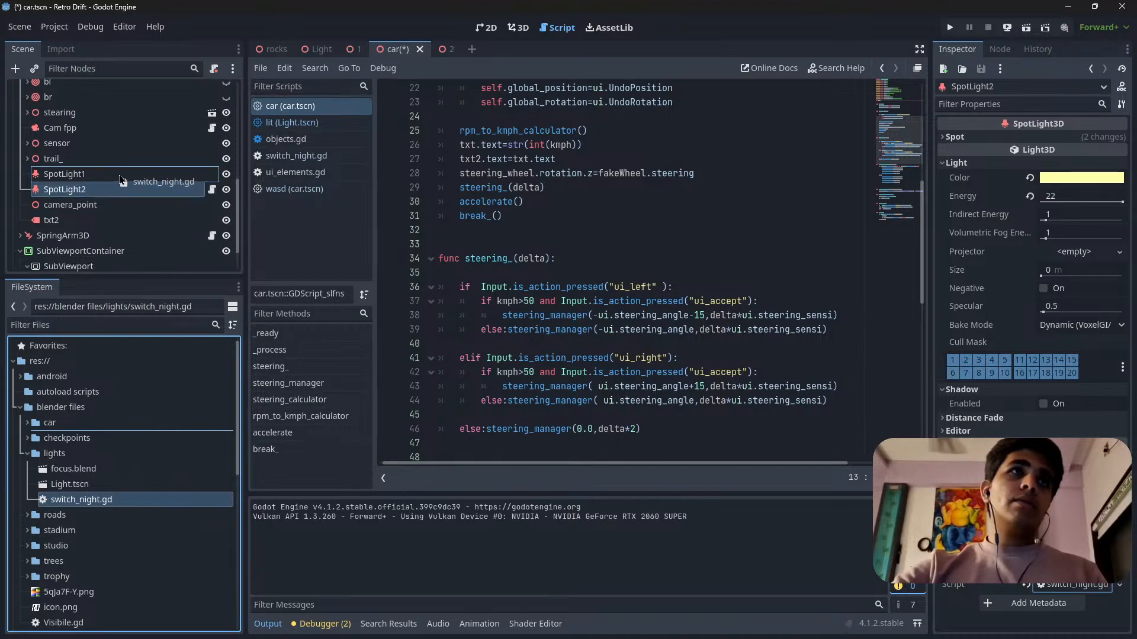
pyautogui.hotkey('ctrl', 's')
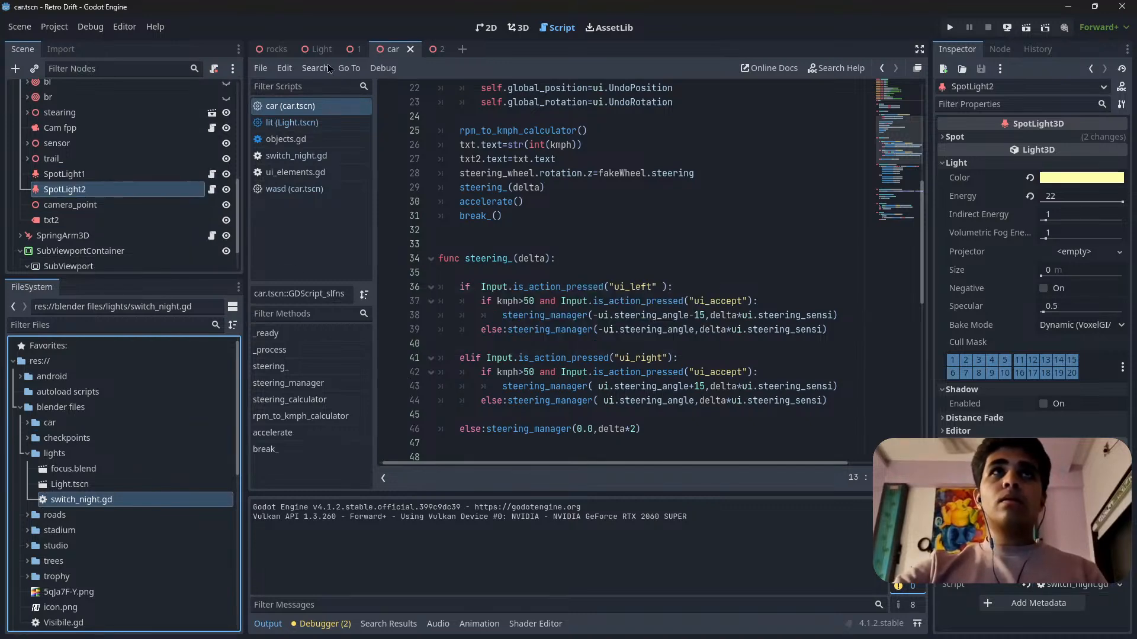
# Switch to scene 1 and examine the night_mode variable under Environment in ui_elements.gd.
pyautogui.click(275, 51)
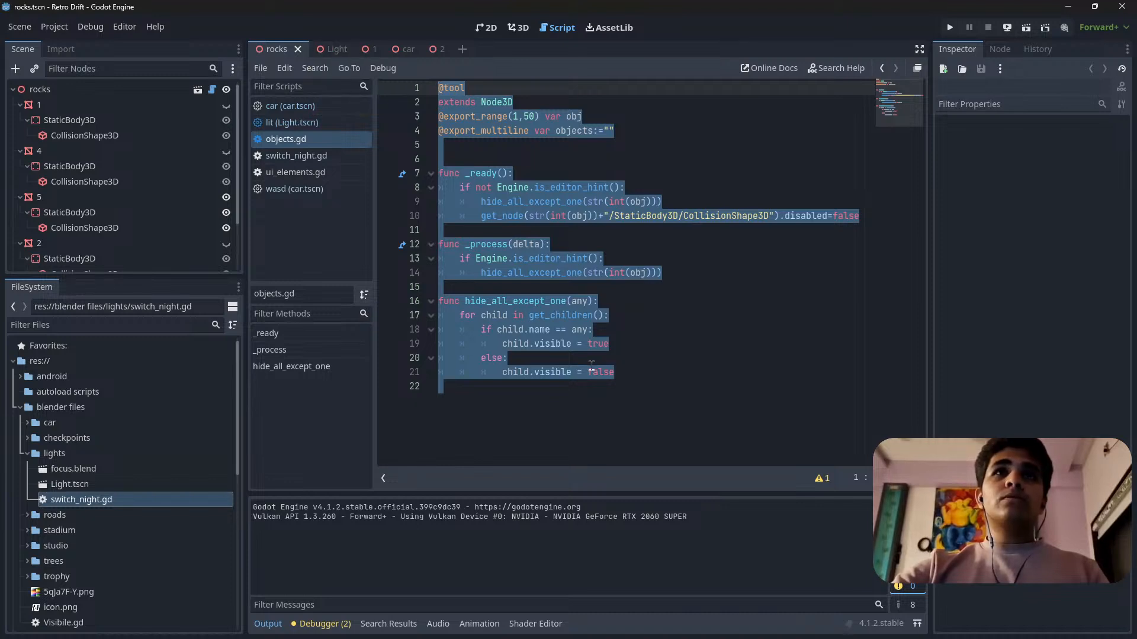
pyautogui.click(357, 49)
pyautogui.click(296, 172)
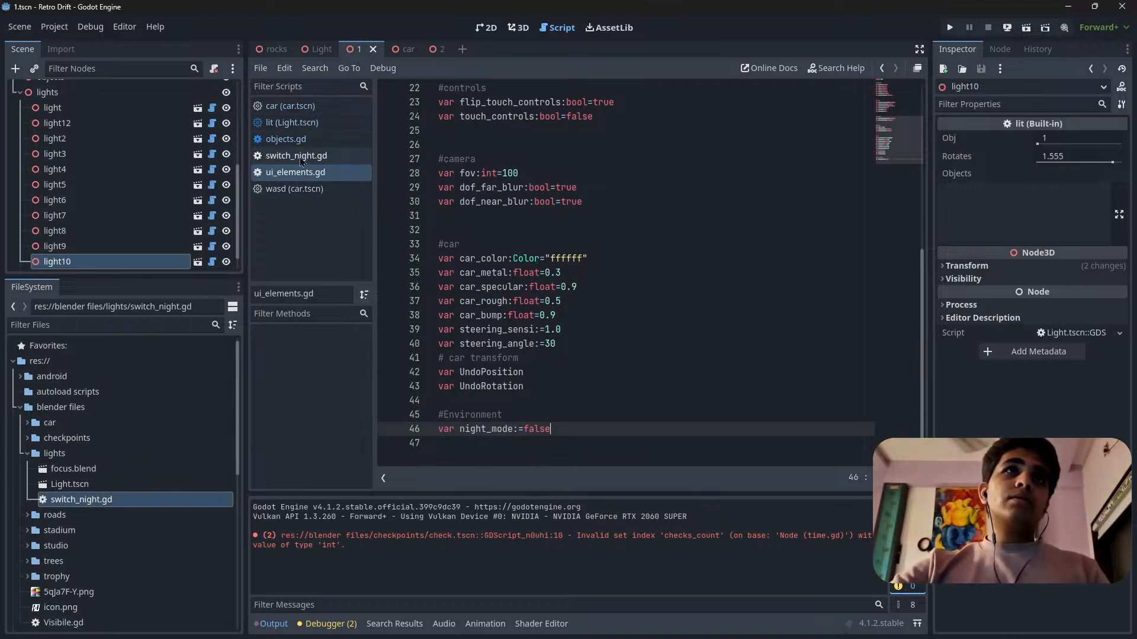
pyautogui.click(311, 177)
pyautogui.click(550, 437)
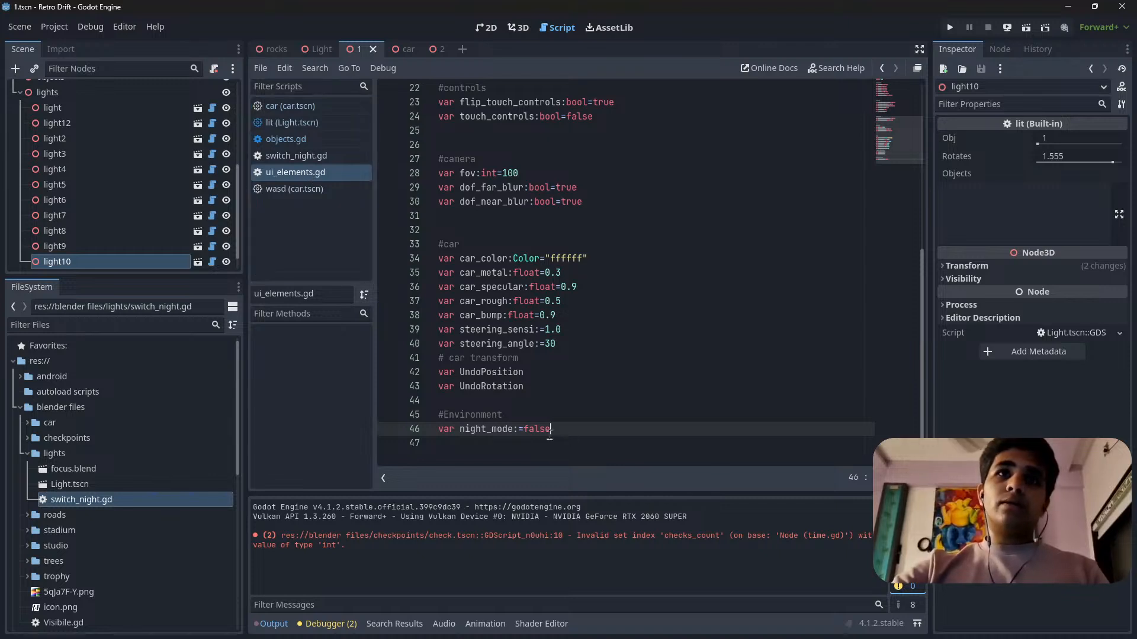
pyautogui.moveTo(450, 432); pyautogui.dragTo(571, 437)
pyautogui.click(574, 435)
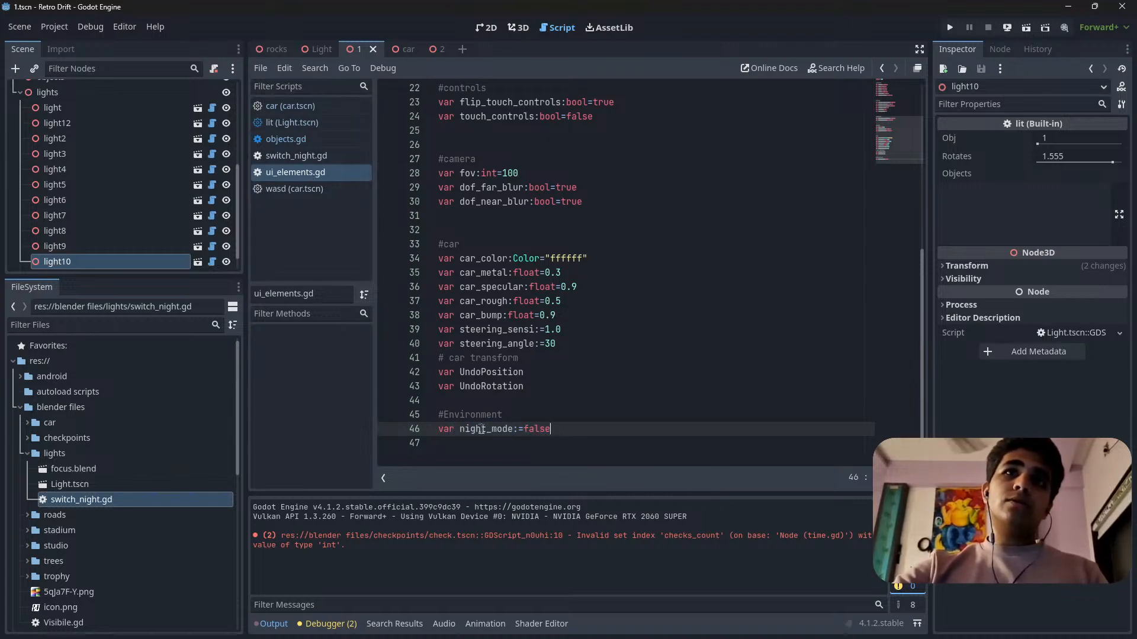
pyautogui.moveTo(463, 431); pyautogui.dragTo(574, 431)
pyautogui.click(576, 432)
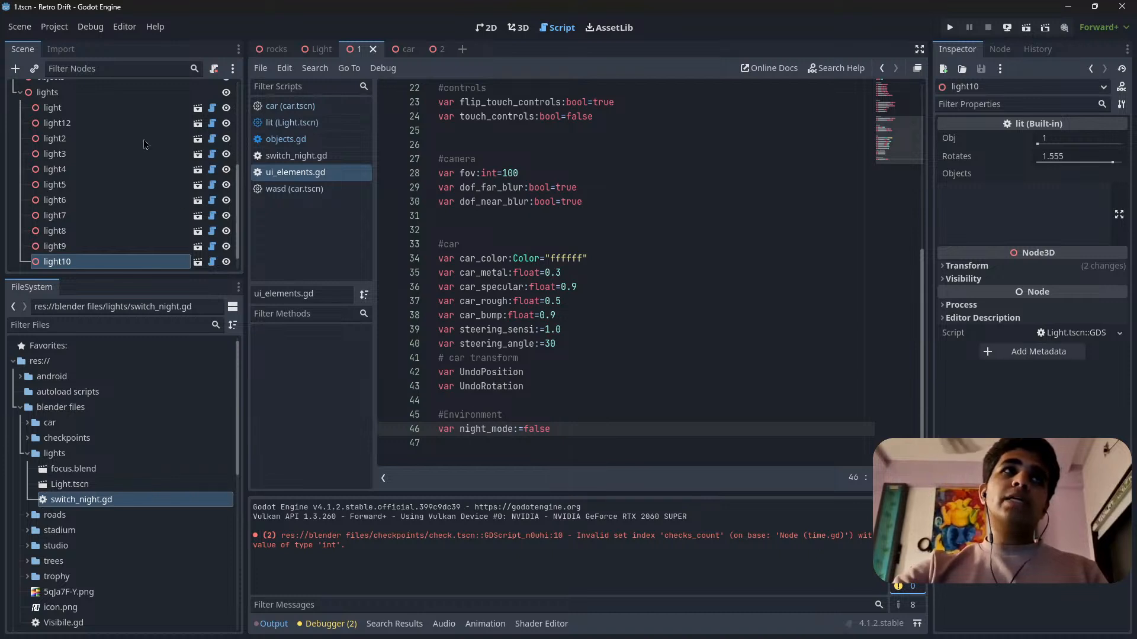
# Show scene 1 in 3D, run it to test the lights with night_mode set to false, then close the game and save.
pyautogui.scroll(5, 158, 191)
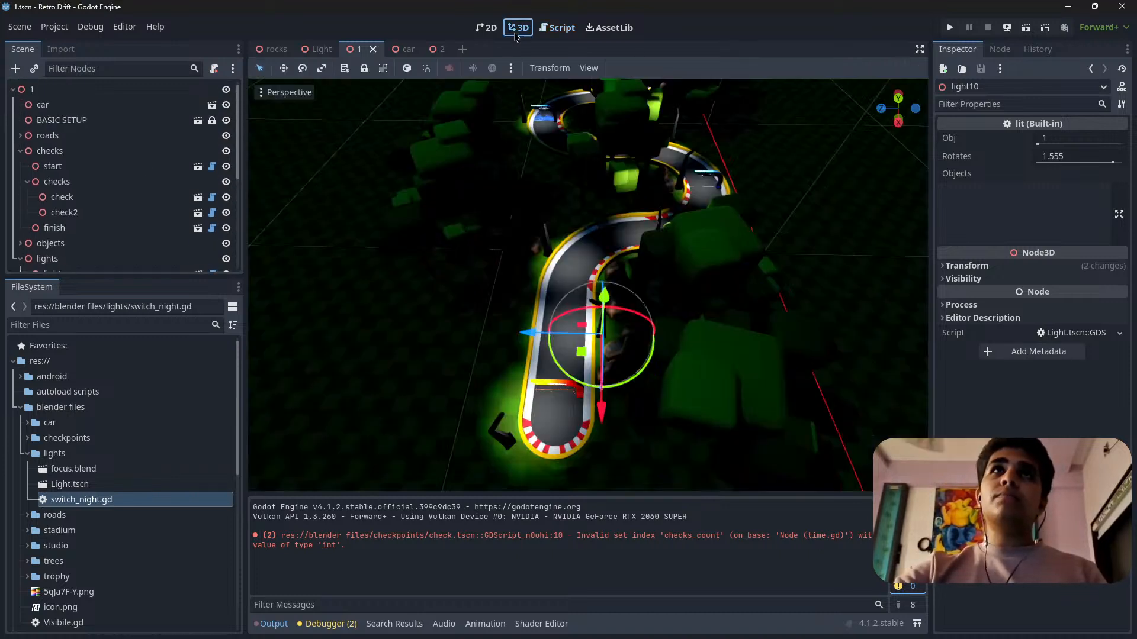
pyautogui.click(517, 31)
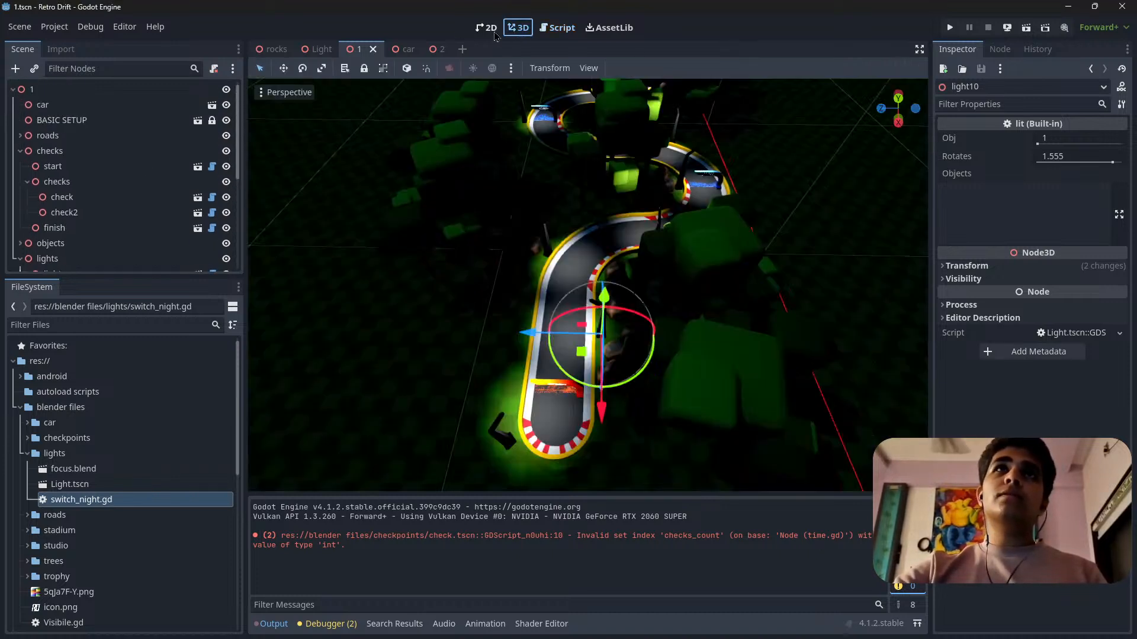
pyautogui.moveTo(697, 324); pyautogui.dragTo(656, 332, button='middle')
pyautogui.press('y')
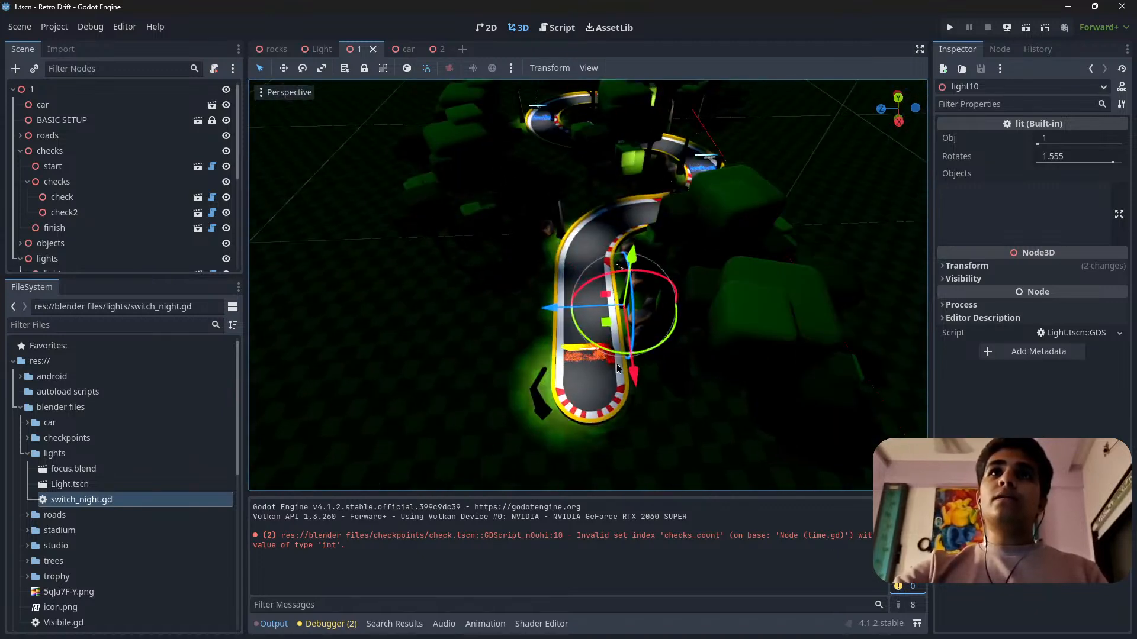
pyautogui.scroll(12, 617, 368)
pyautogui.scroll(-7, 616, 371)
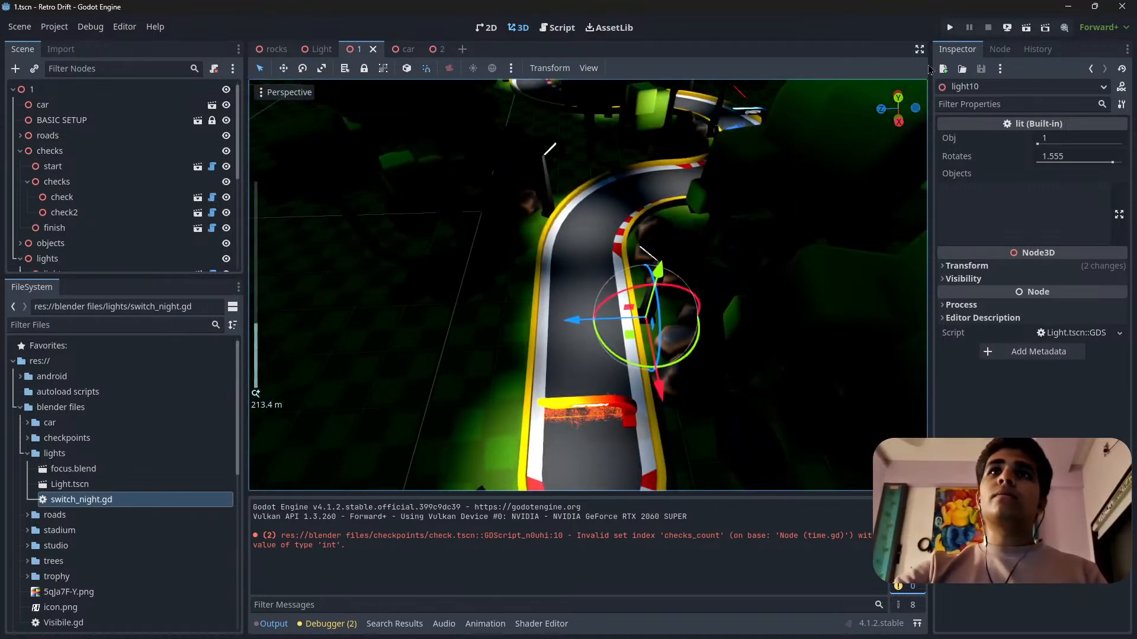
pyautogui.click(1026, 28)
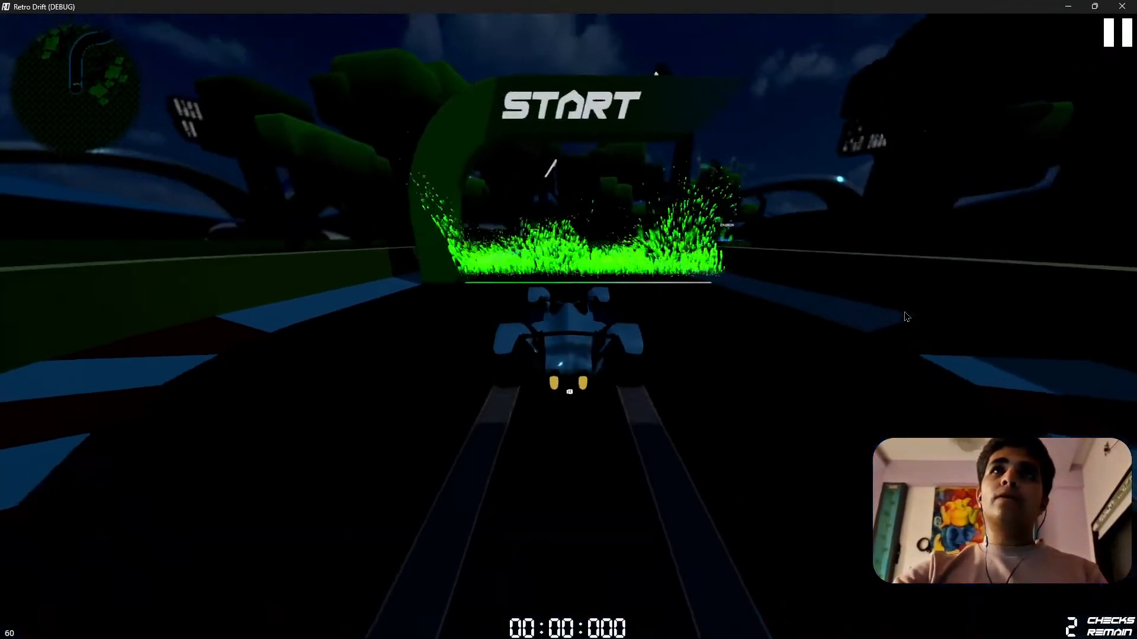
pyautogui.click(1121, 6)
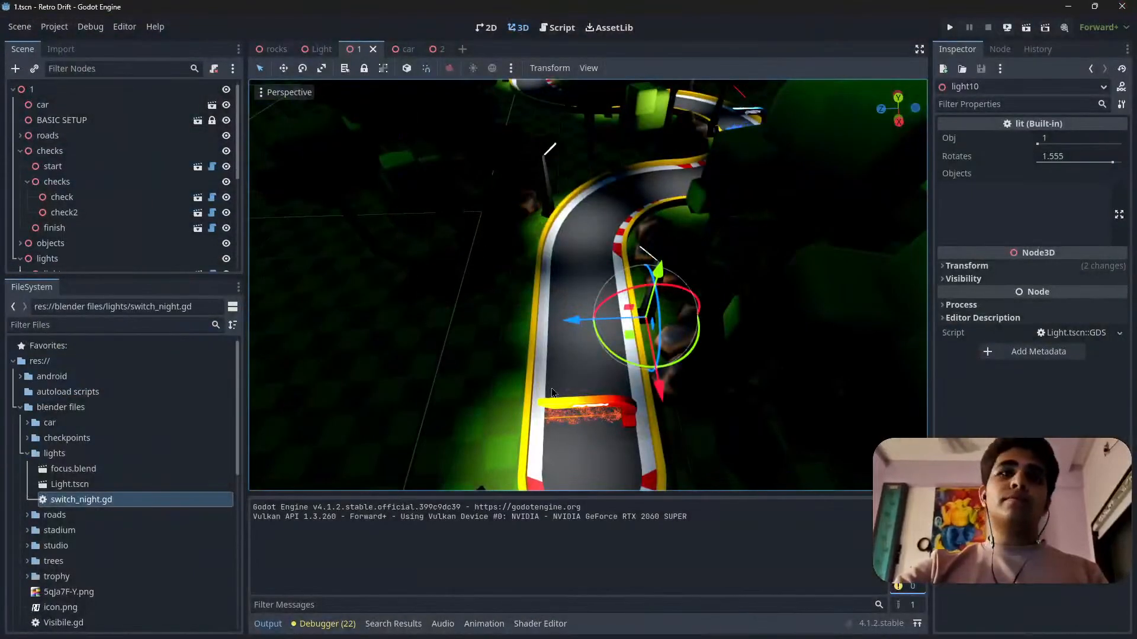
pyautogui.hotkey('ctrl', 's')
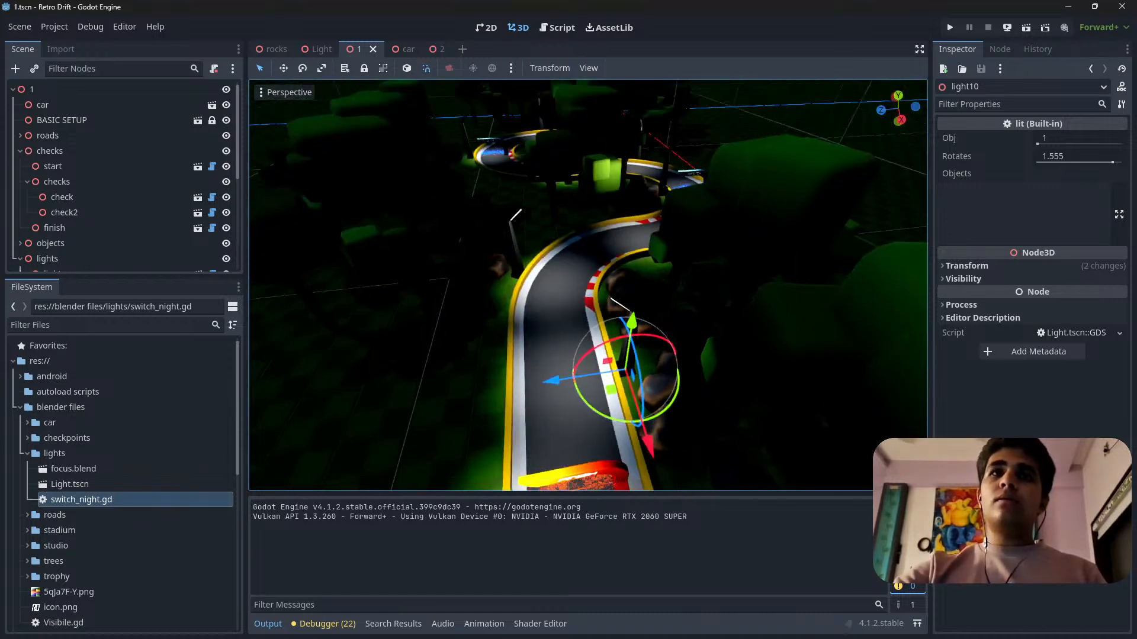
# Fly along the track in the 3D view from the finish gate to examine the street lights in the night environment.
pyautogui.press('w')
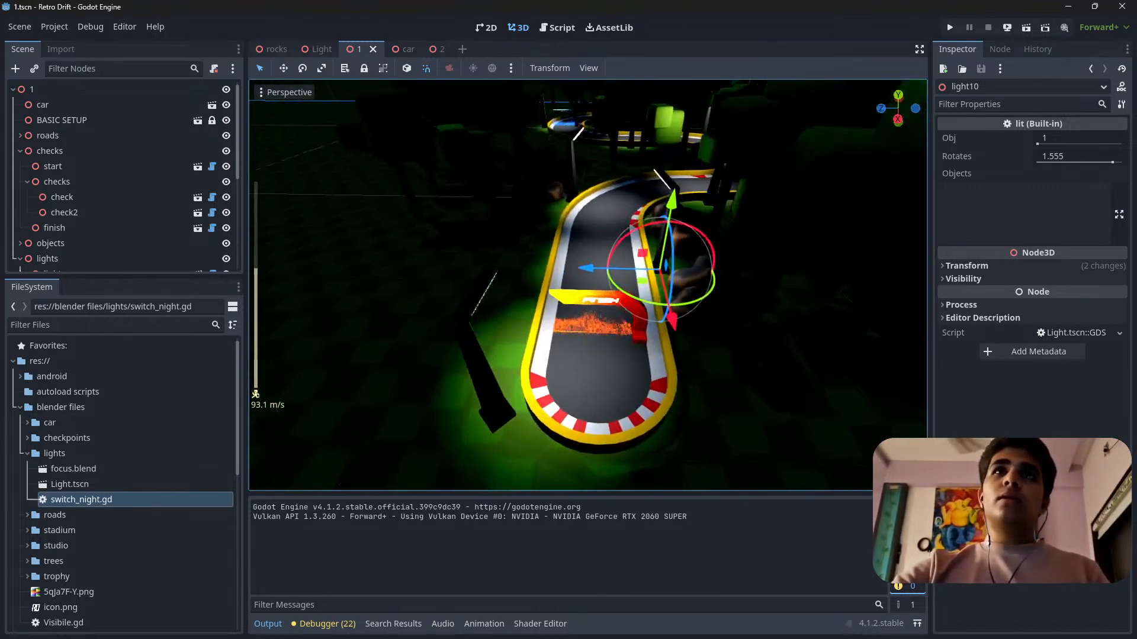
pyautogui.press('w')
pyautogui.press('s')
pyautogui.press('w')
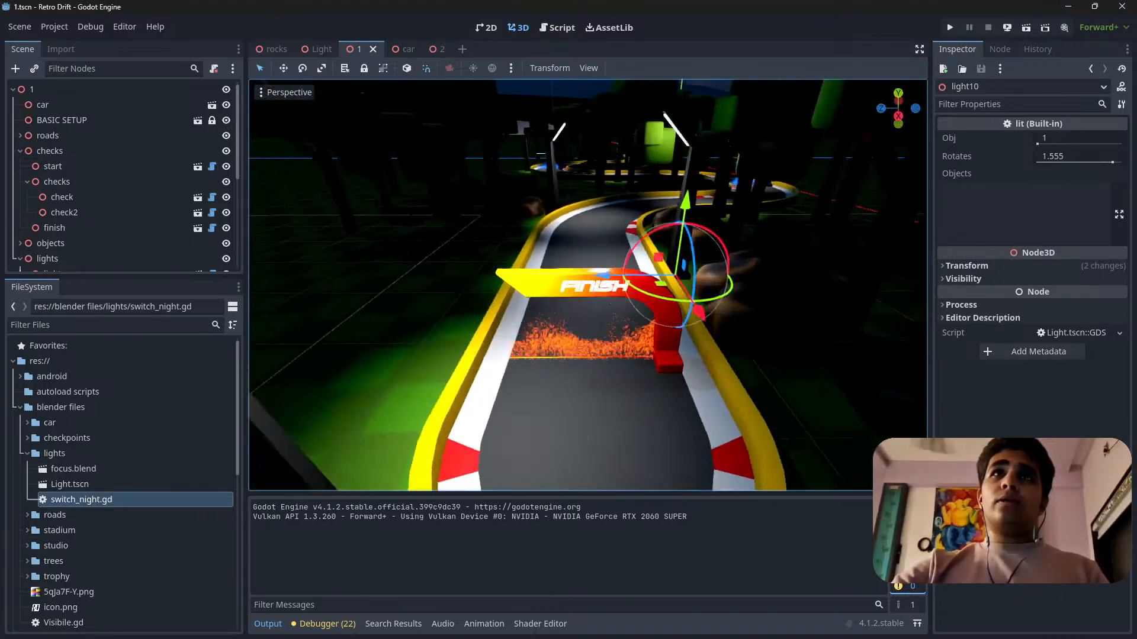
pyautogui.press('s')
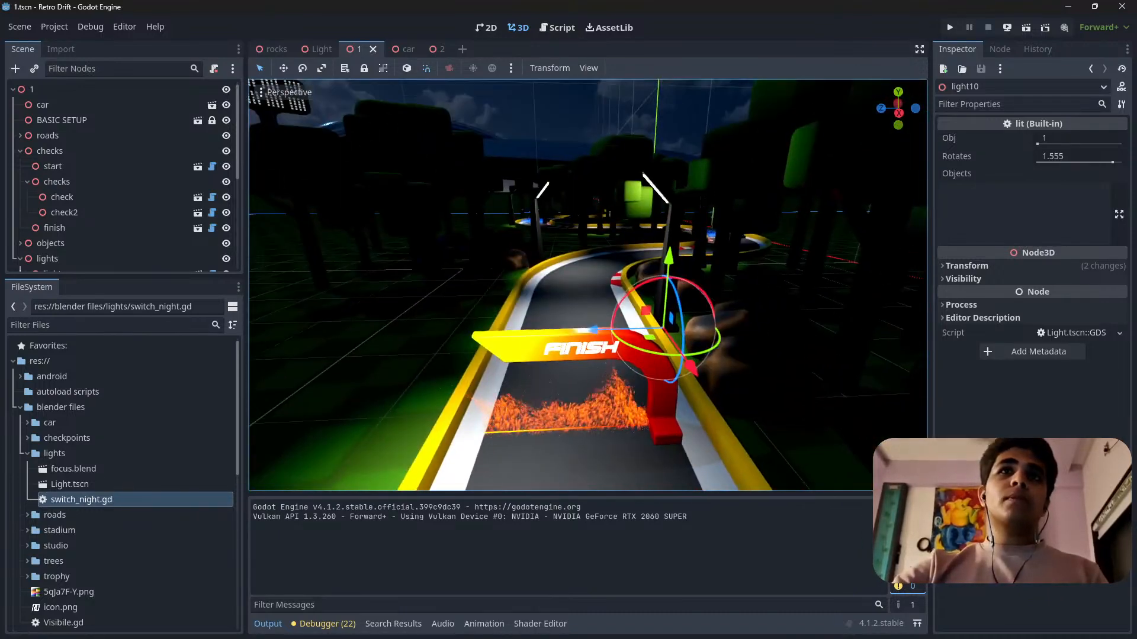
pyautogui.press('w')
pyautogui.scroll(8, 588, 285)
pyautogui.scroll(-12, 588, 285)
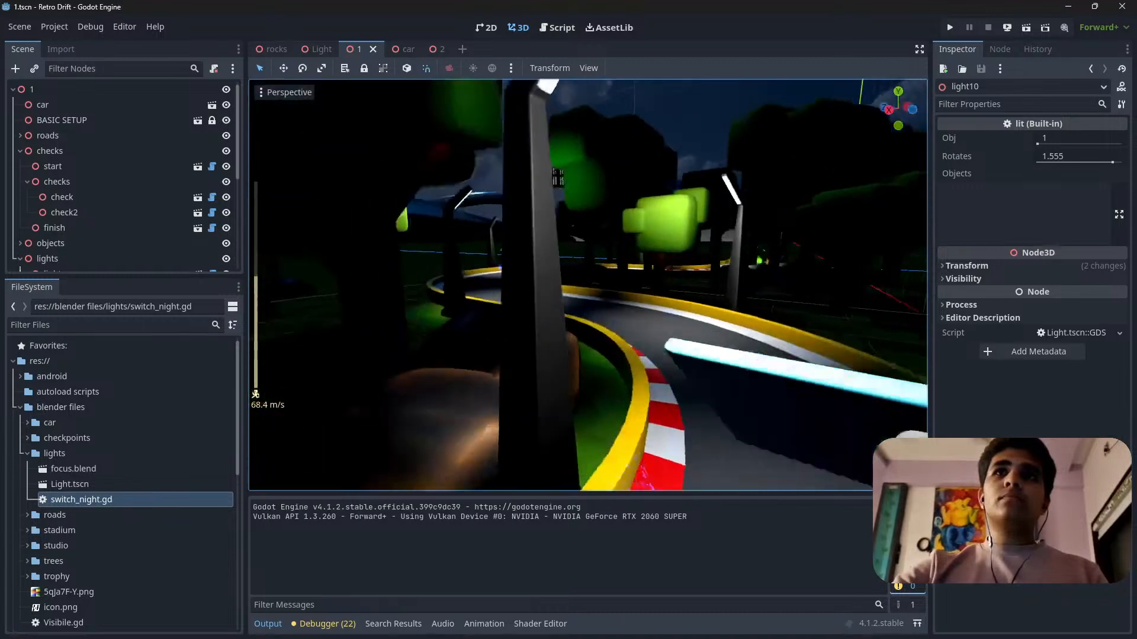
pyautogui.press('w')
pyautogui.scroll(-10, 588, 284)
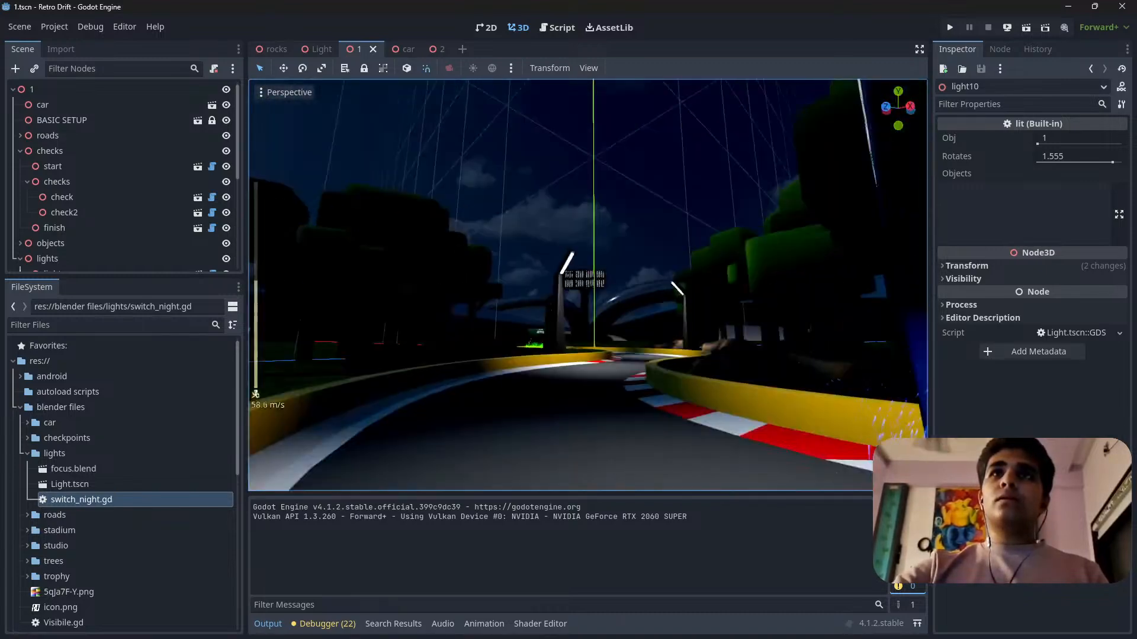
# Fly to the start gate in the 3D view to examine the lit track from outside, and save the scene.
pyautogui.press('w')
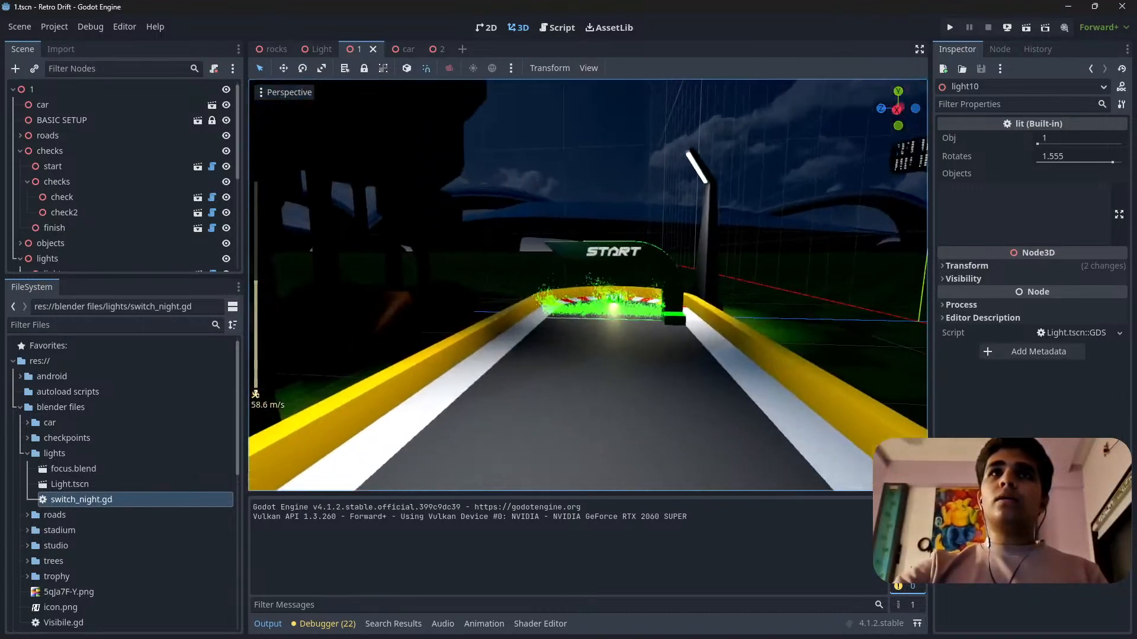
pyautogui.press('s')
pyautogui.moveTo(582, 351); pyautogui.dragTo(582, 352, button='right')
pyautogui.press('d')
pyautogui.hotkey('ctrl', 's')
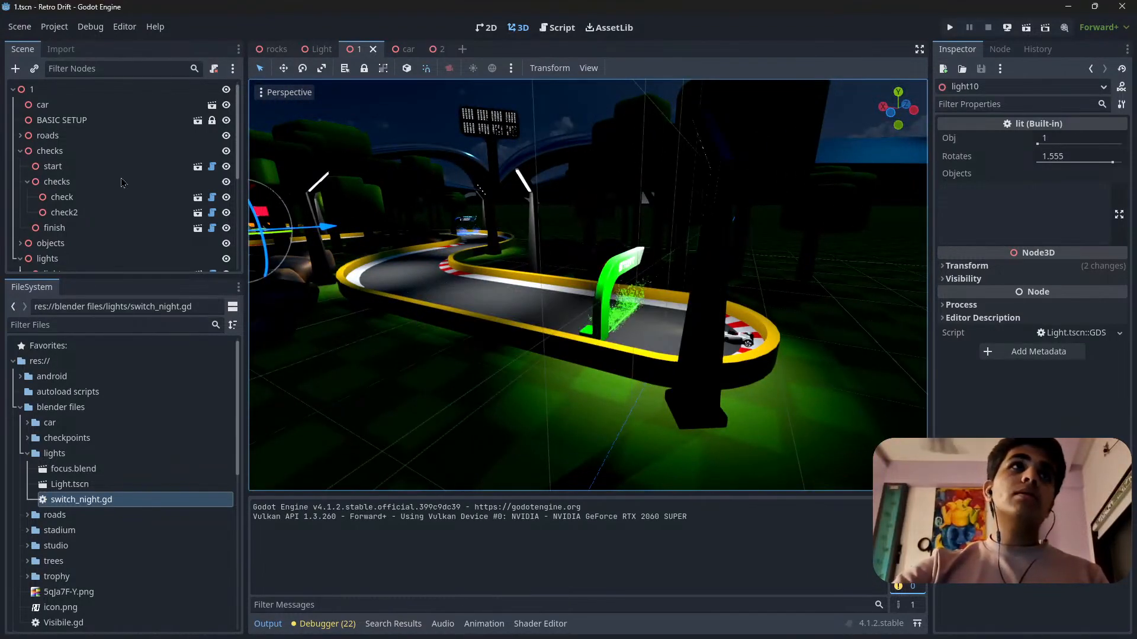
# Show scene 1 in 2D and collapse the lights and checks groups in its node tree.
pyautogui.click(60, 95)
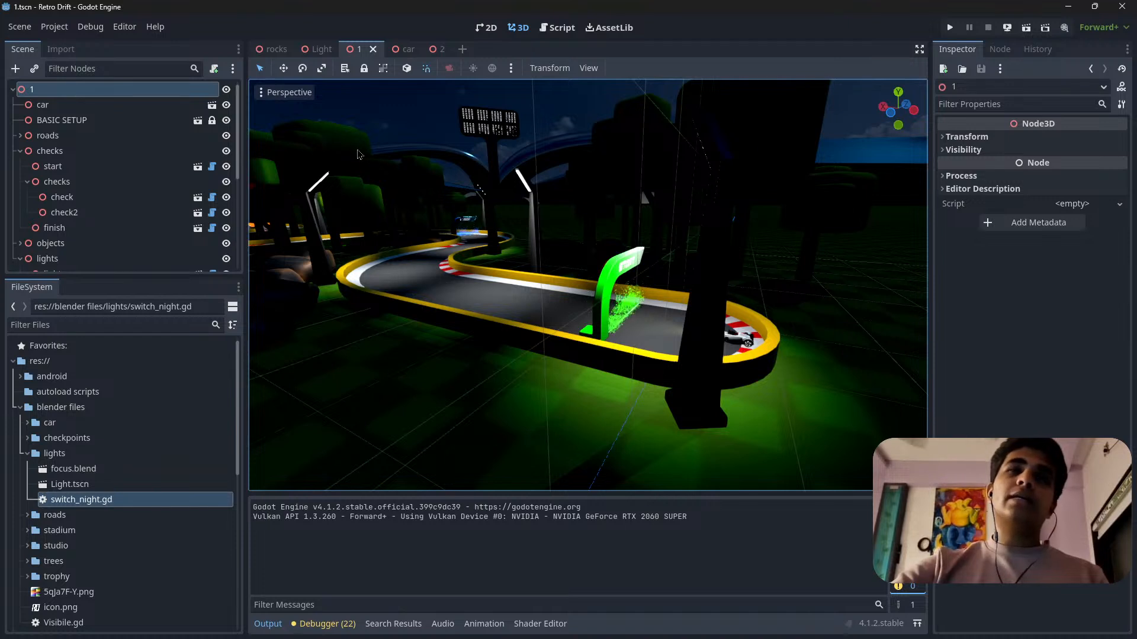
pyautogui.scroll(-4, 108, 191)
pyautogui.scroll(4, 159, 169)
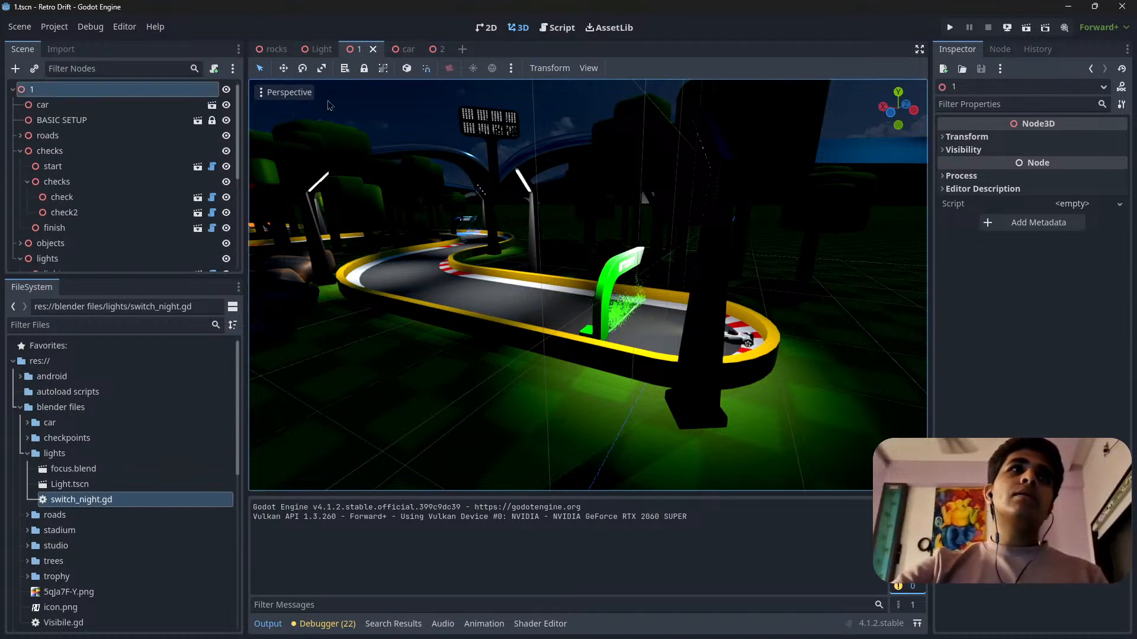
pyautogui.click(487, 28)
pyautogui.click(429, 235)
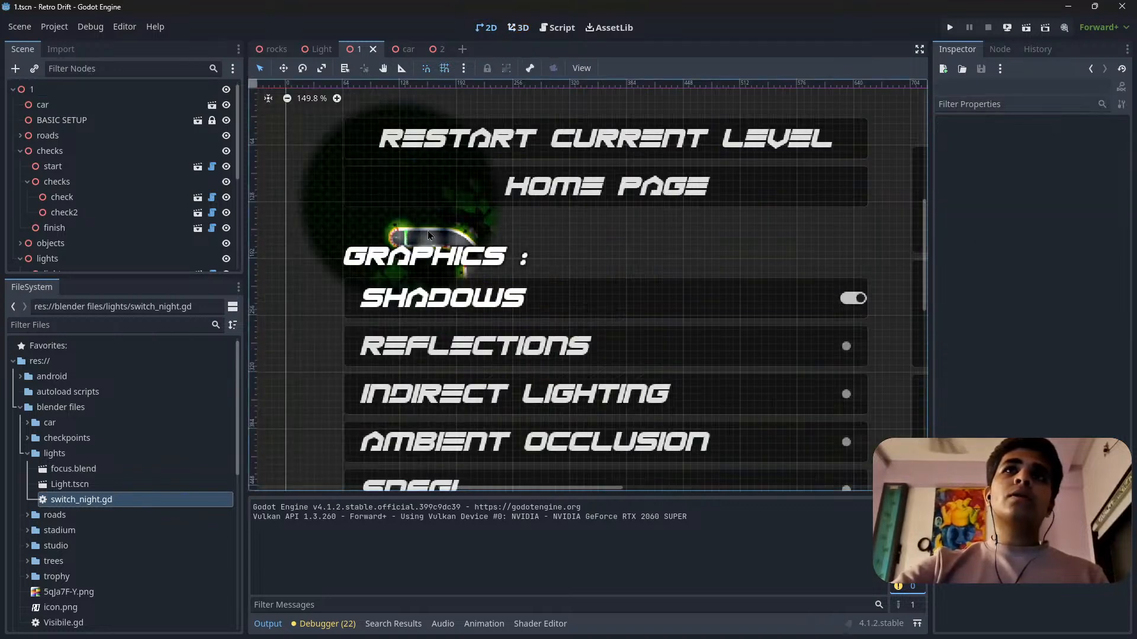
pyautogui.scroll(-5, 95, 199)
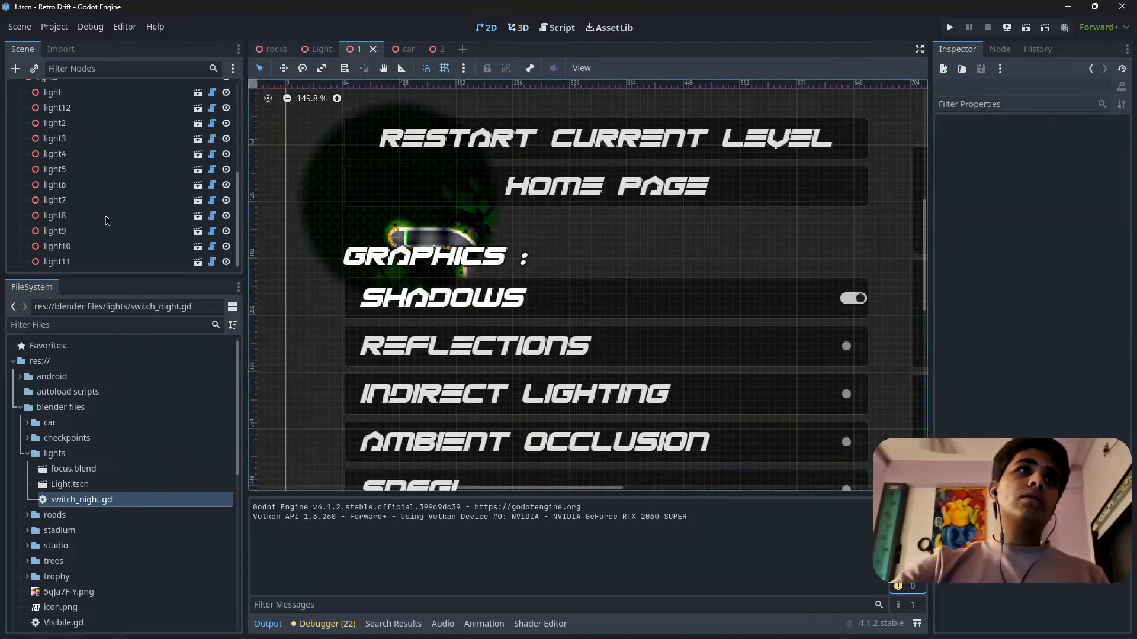
pyautogui.scroll(3, 105, 207)
pyautogui.click(20, 218)
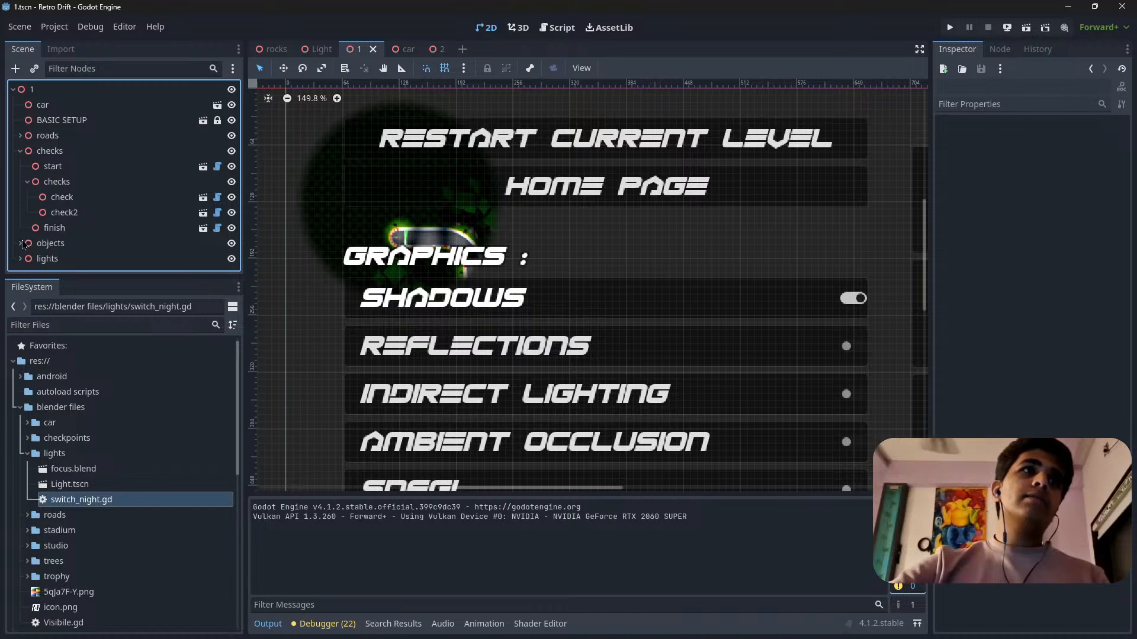
pyautogui.click(28, 182)
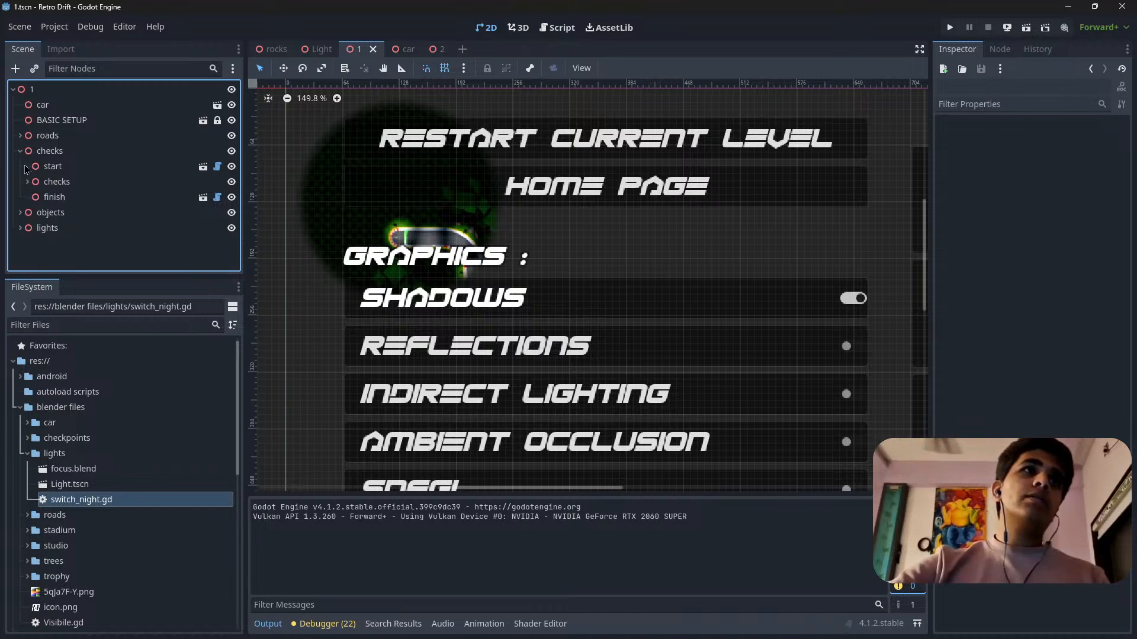
pyautogui.click(20, 151)
# Open the BASIC SETUP scene for editing, followed by its settings scene.
pyautogui.click(76, 120)
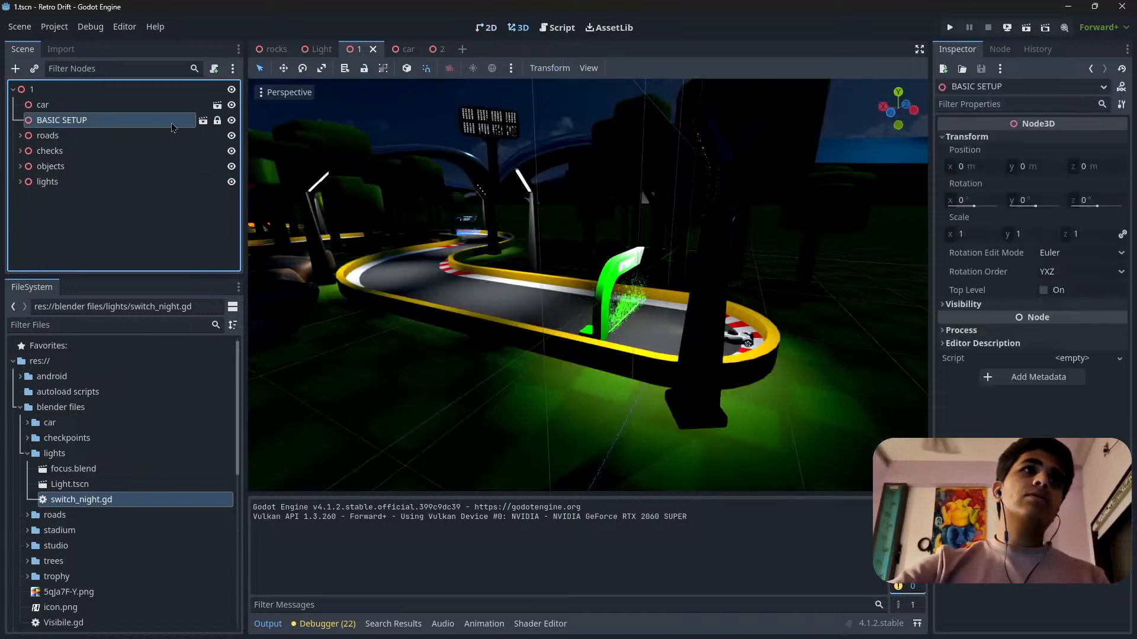
pyautogui.click(203, 119)
pyautogui.moveTo(755, 256); pyautogui.dragTo(872, 222, button='right')
pyautogui.scroll(2, 755, 256)
pyautogui.click(203, 166)
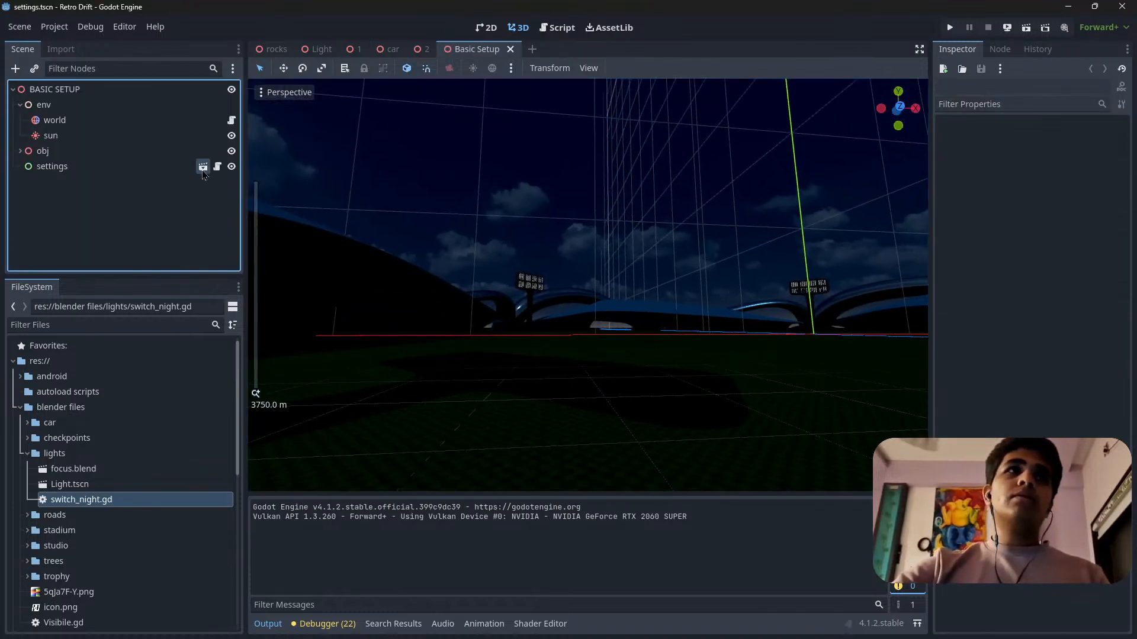
# Examine the settings menu layout, including the camera section and its depth of field toggle.
pyautogui.scroll(-5, 792, 298)
pyautogui.scroll(-6, 792, 297)
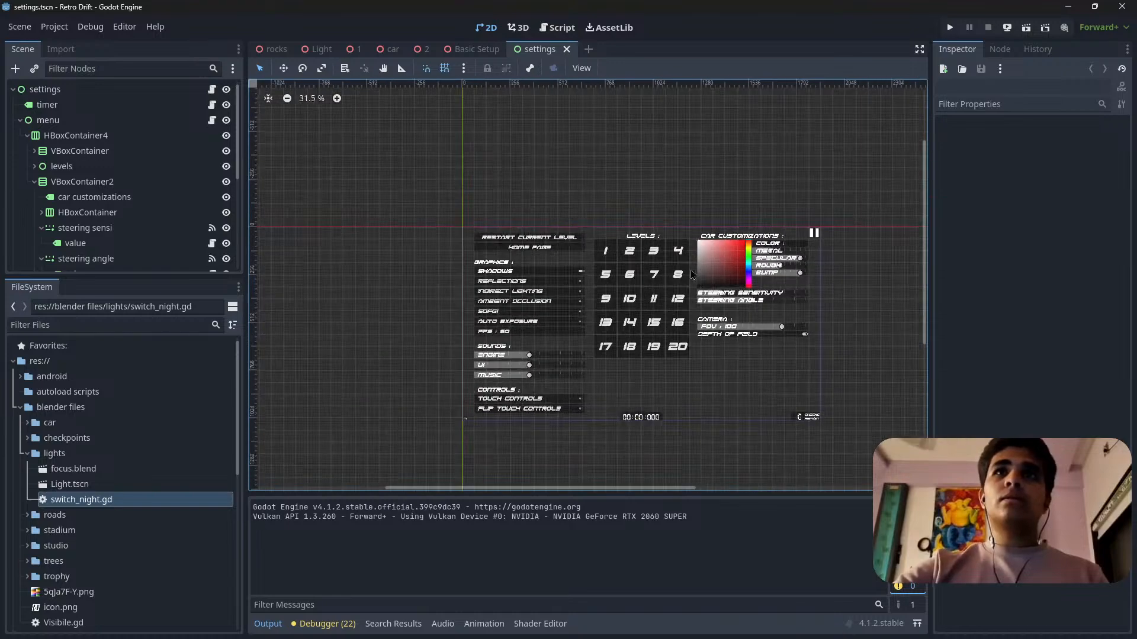
pyautogui.scroll(13, 734, 373)
pyautogui.scroll(-7, 749, 333)
pyautogui.scroll(3, 718, 344)
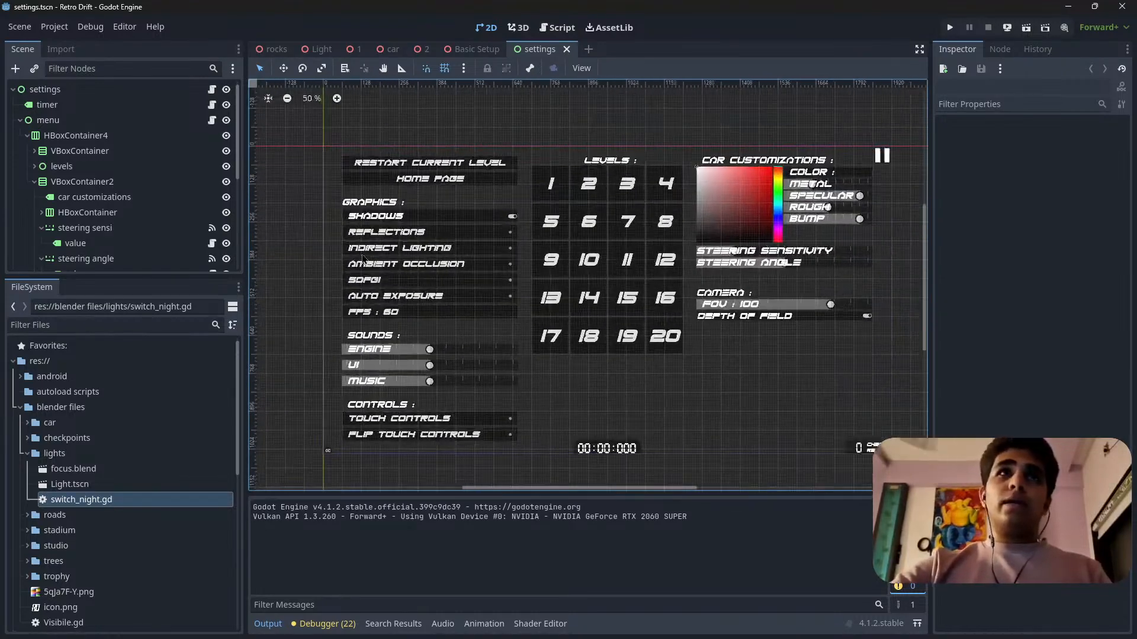
pyautogui.scroll(-3, 643, 281)
pyautogui.scroll(7, 732, 369)
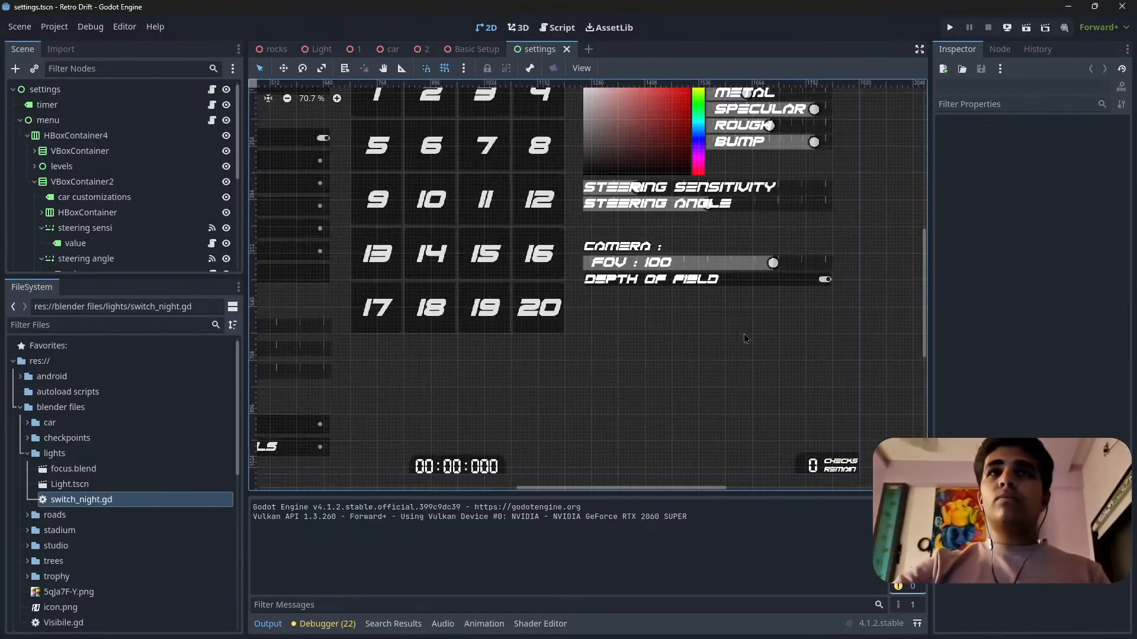
pyautogui.click(673, 268)
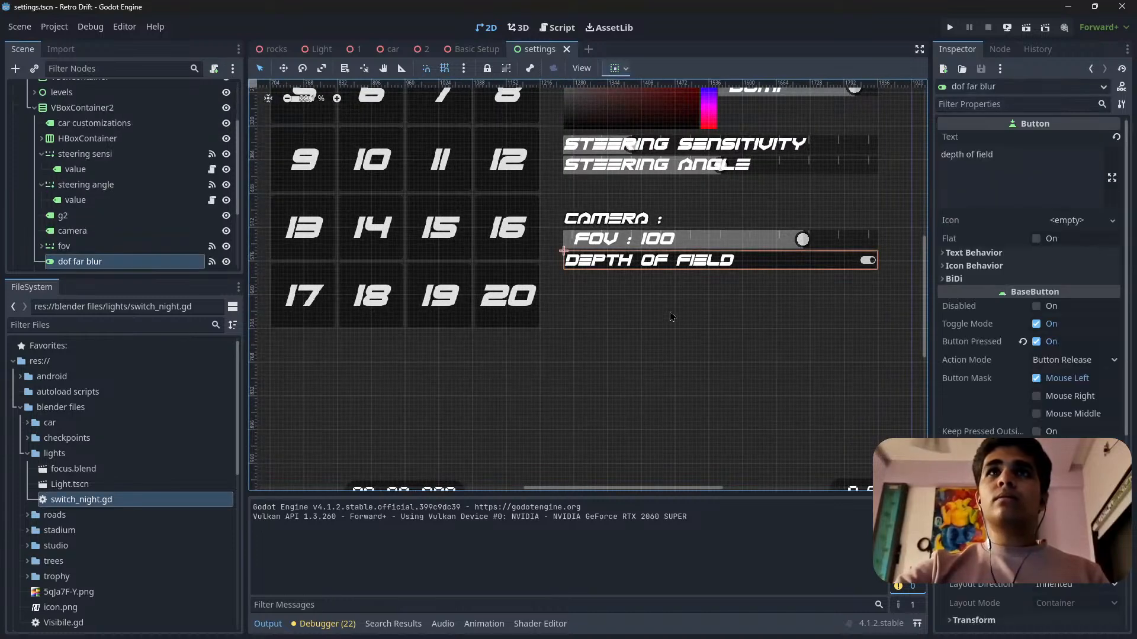
pyautogui.scroll(-2, 805, 325)
pyautogui.scroll(-3, 426, 259)
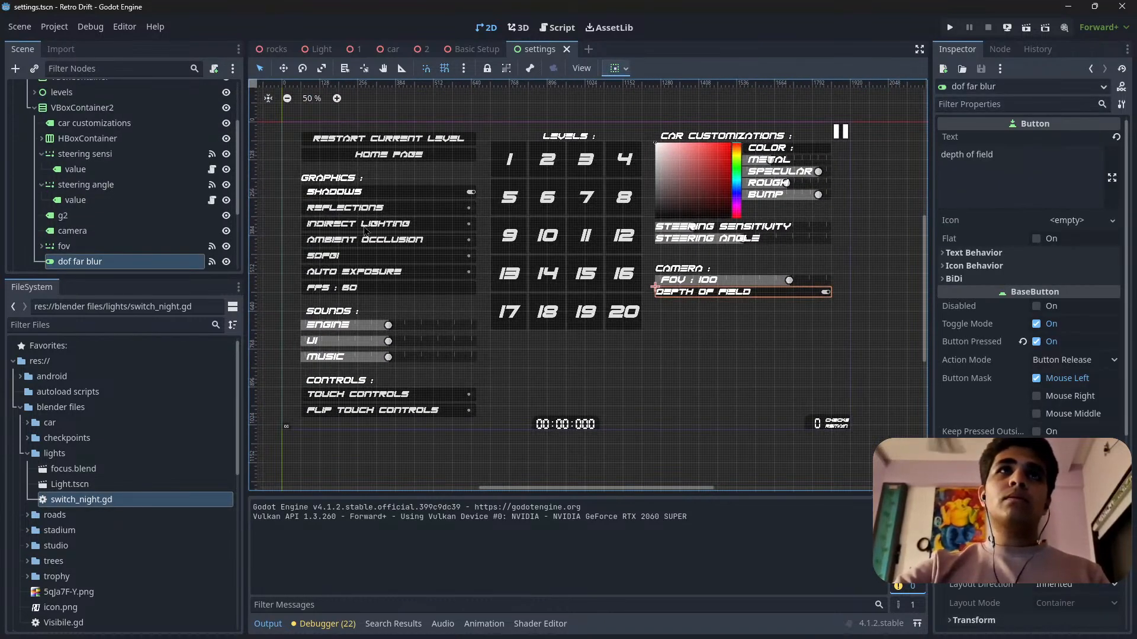
# Examine the graphics, sounds and controls sections of the settings menu alongside the camera section.
pyautogui.scroll(3, 364, 231)
pyautogui.scroll(3, 374, 340)
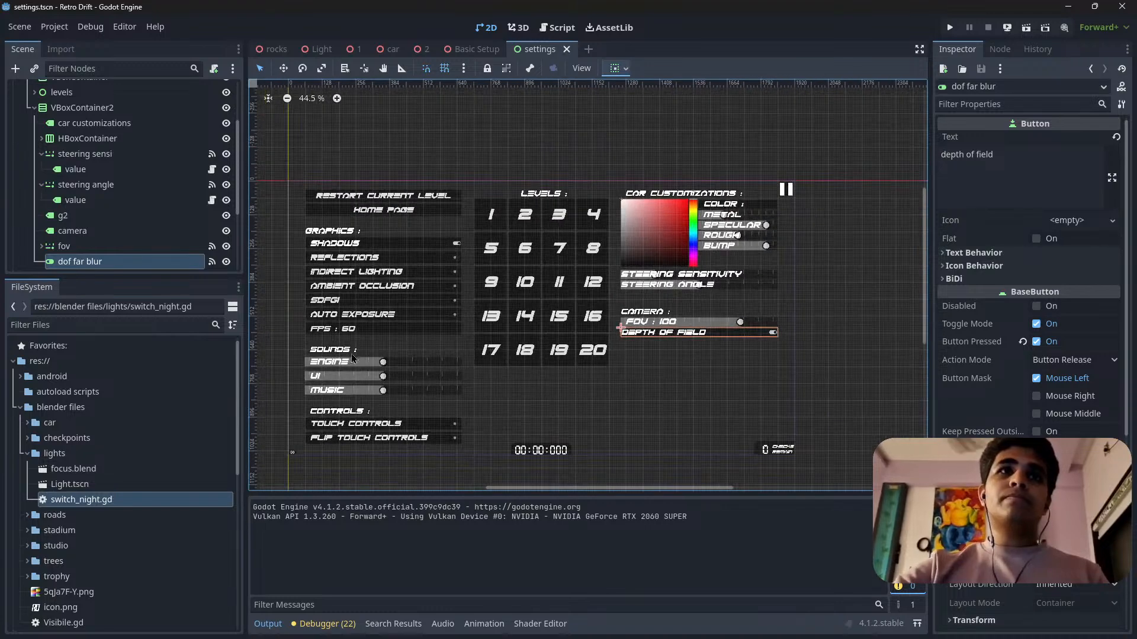
pyautogui.scroll(1, 346, 422)
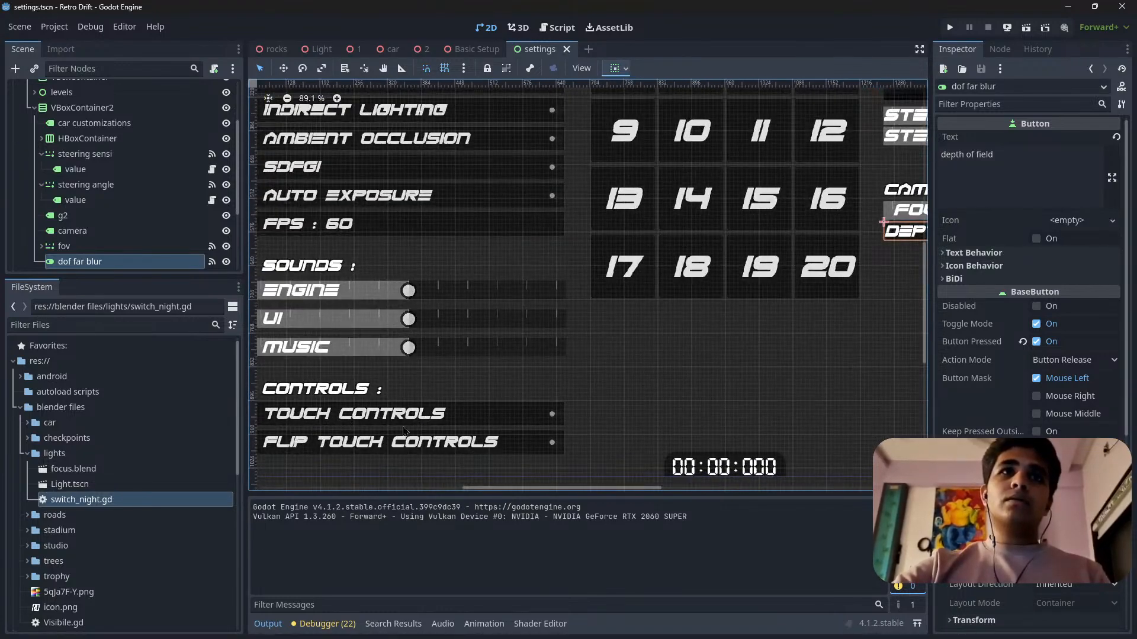
pyautogui.scroll(-6, 389, 453)
pyautogui.scroll(3, 398, 177)
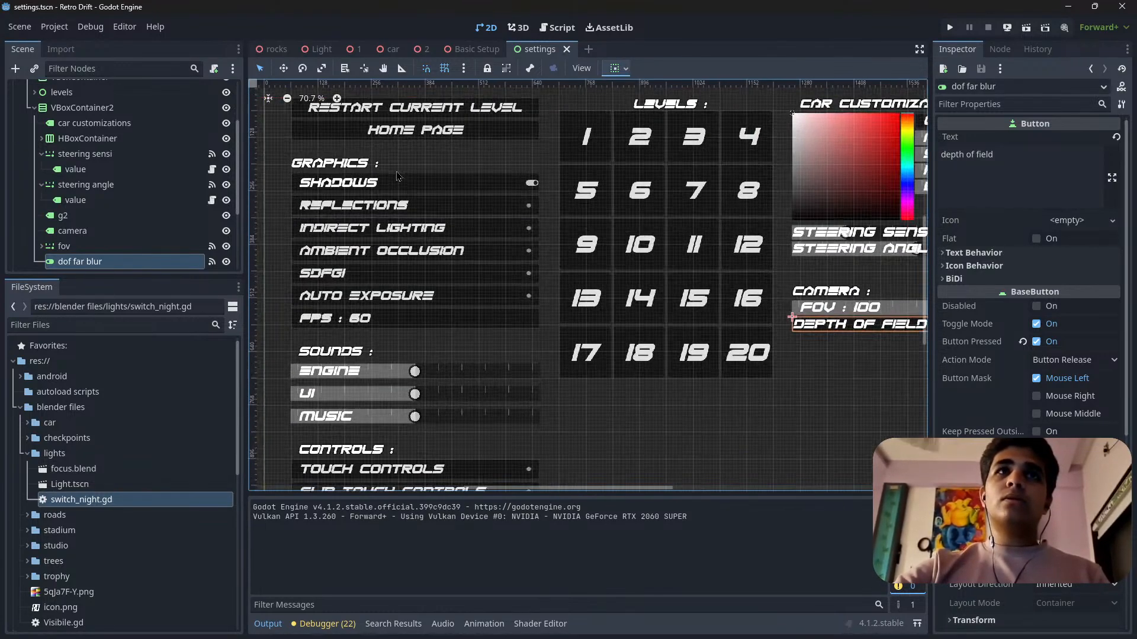
pyautogui.scroll(-6, 328, 263)
pyautogui.scroll(5, 772, 328)
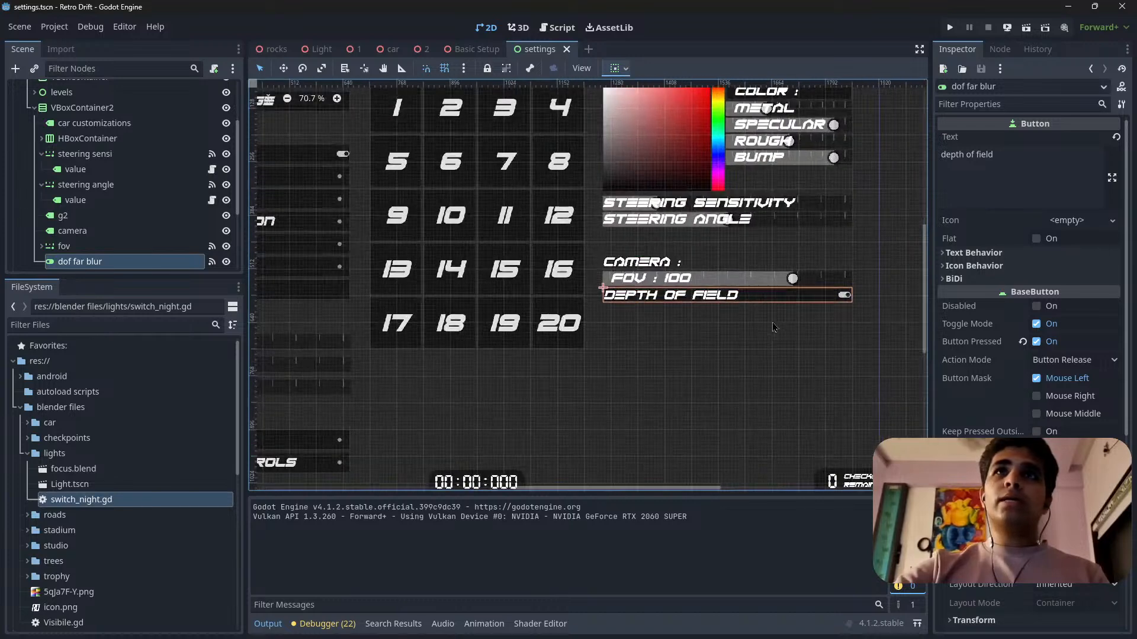
# Inspect the empty g2 label between the steering angle slider and the camera heading, comparing its spacing with the other menu sections.
pyautogui.click(659, 257)
pyautogui.click(672, 237)
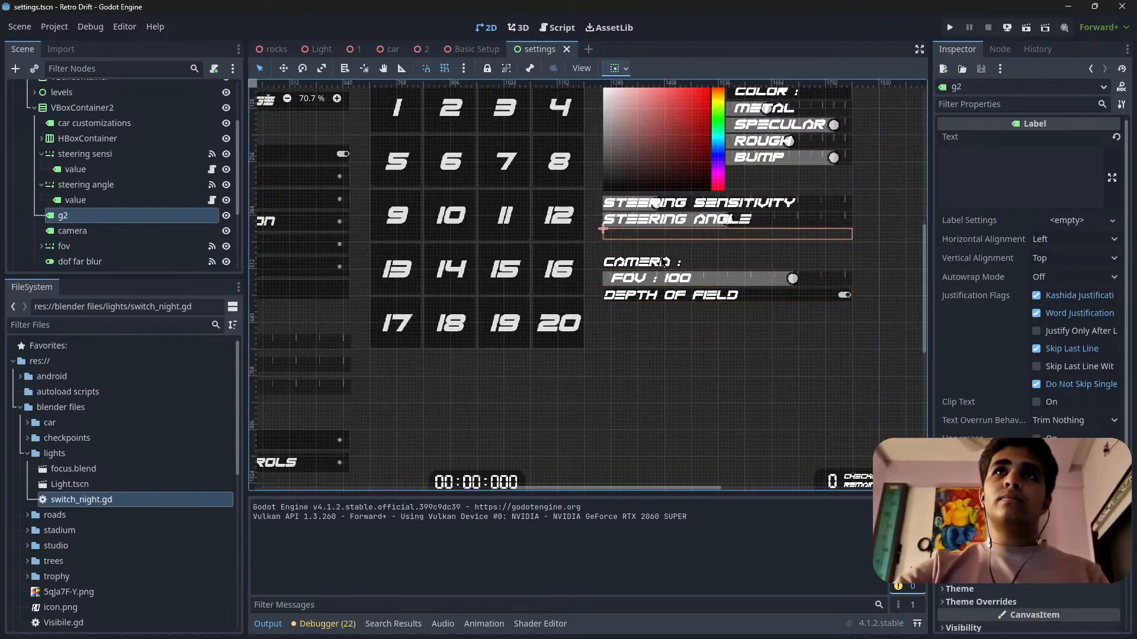
pyautogui.click(664, 261)
pyautogui.click(653, 238)
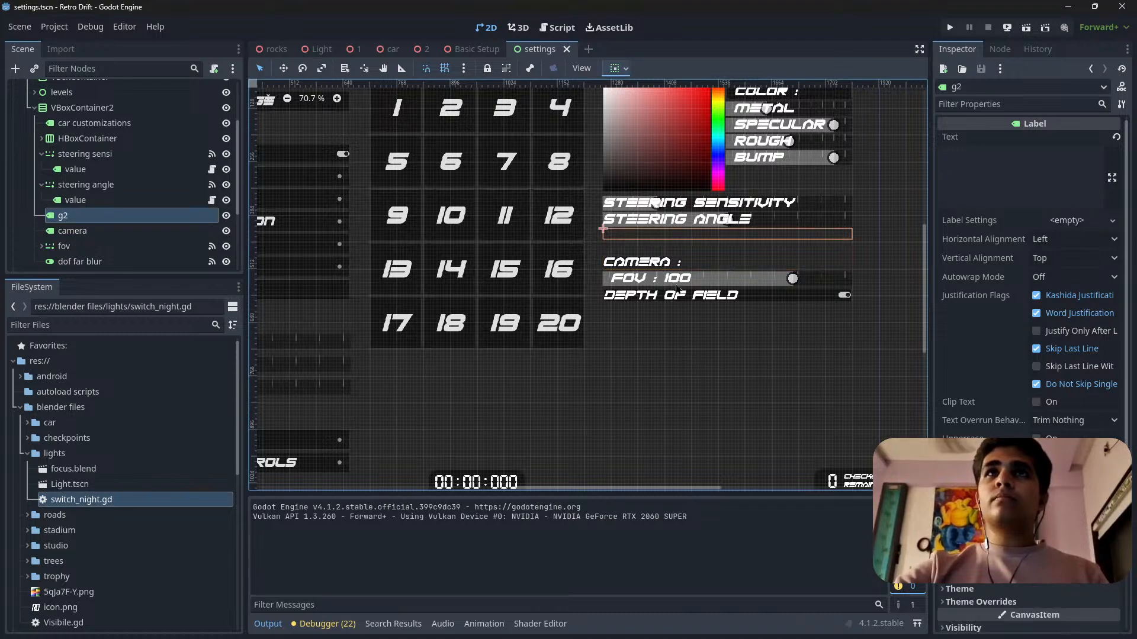
pyautogui.scroll(3, 653, 238)
pyautogui.scroll(-4, 649, 178)
pyautogui.scroll(1, 648, 178)
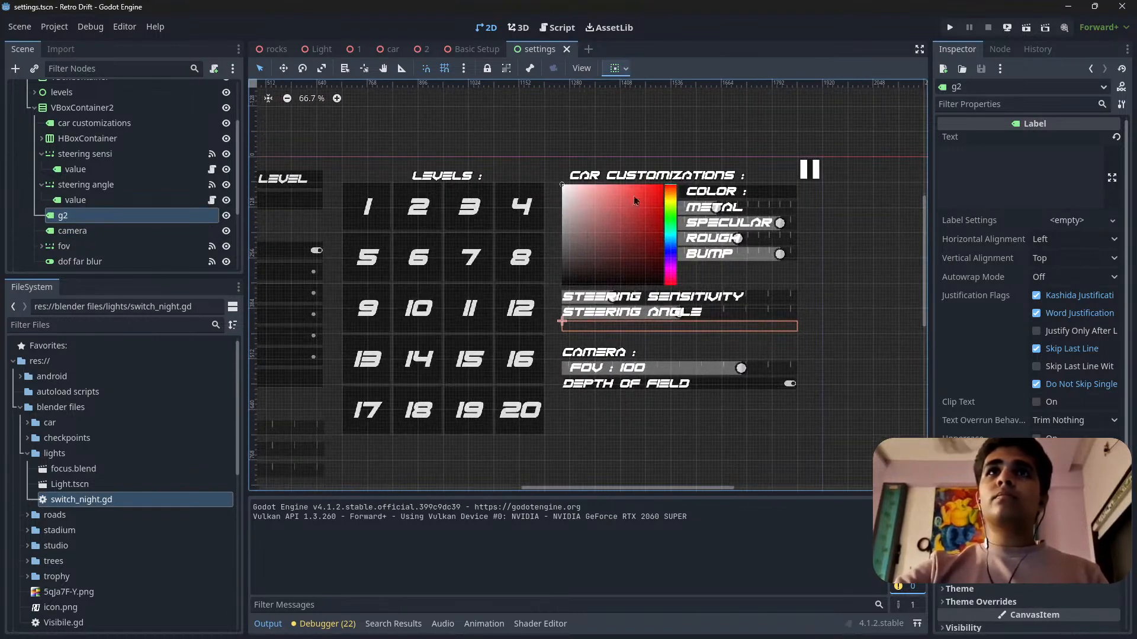
pyautogui.scroll(-6, 618, 244)
pyautogui.scroll(-4, 450, 316)
pyautogui.scroll(6, 333, 350)
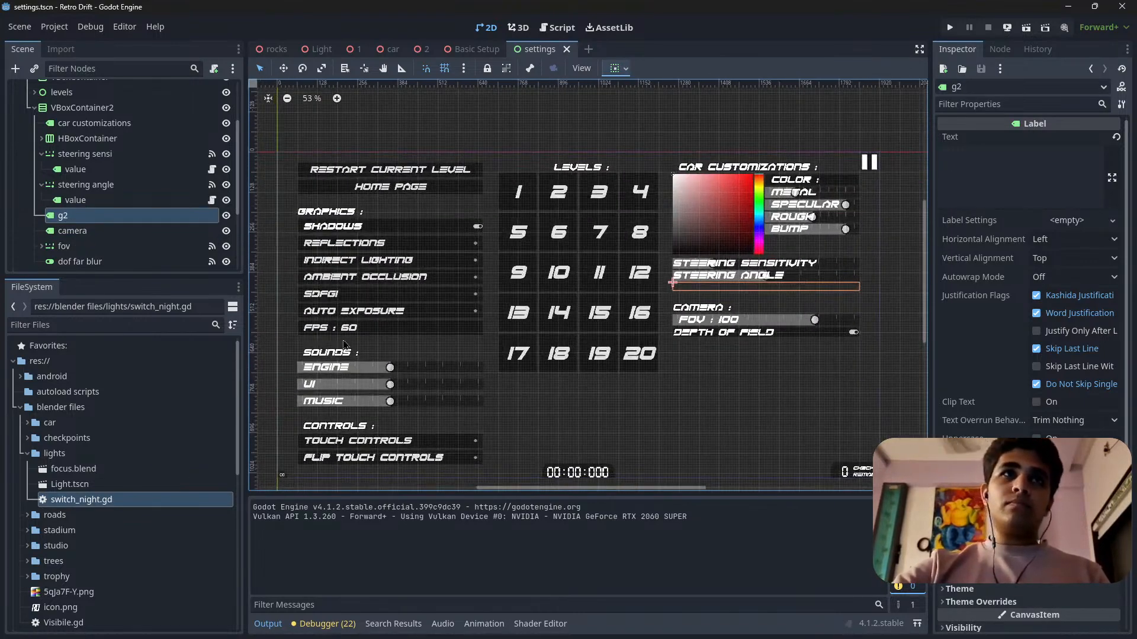
# Delete the empty g2 spacer label above the camera heading.
pyautogui.click(346, 345)
pyautogui.click(704, 288)
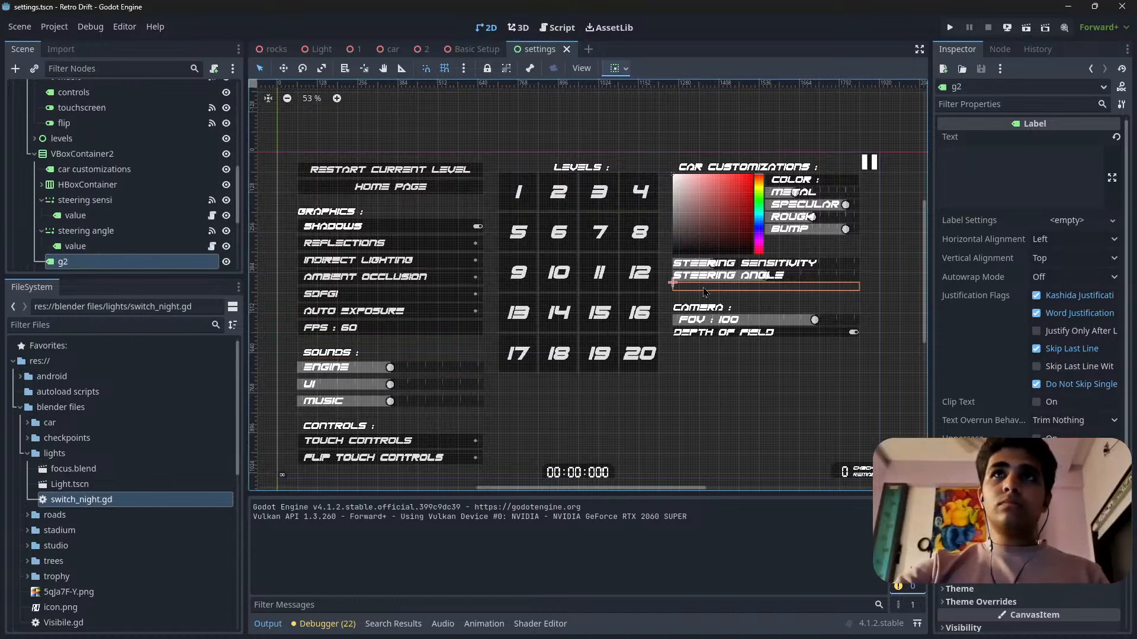
pyautogui.press('Delete')
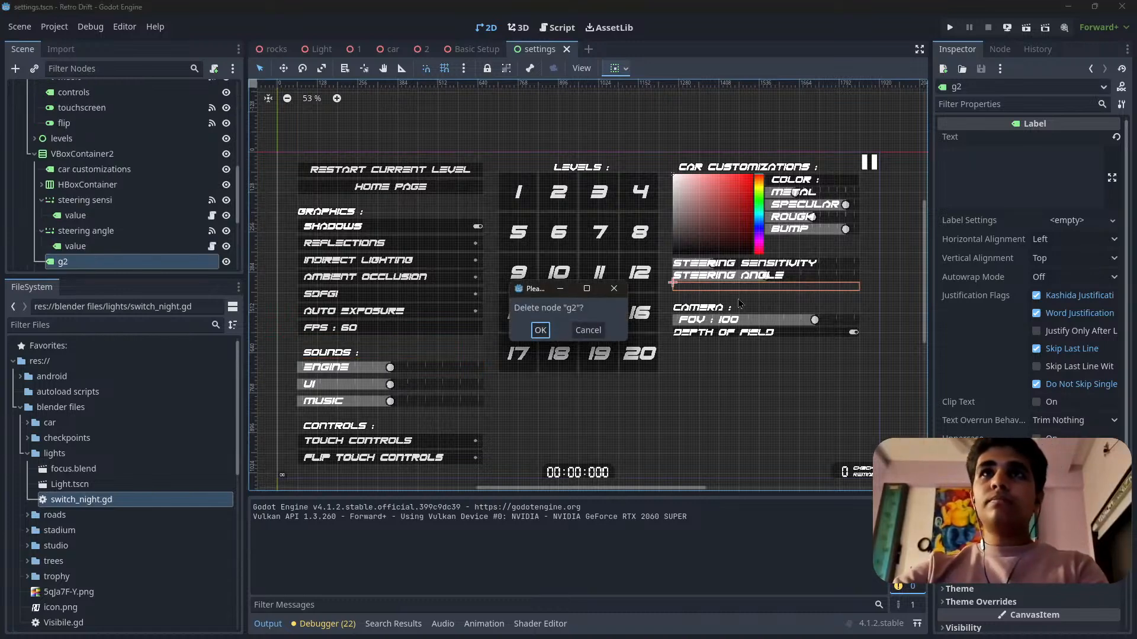
pyautogui.click(540, 329)
pyautogui.scroll(3, 772, 337)
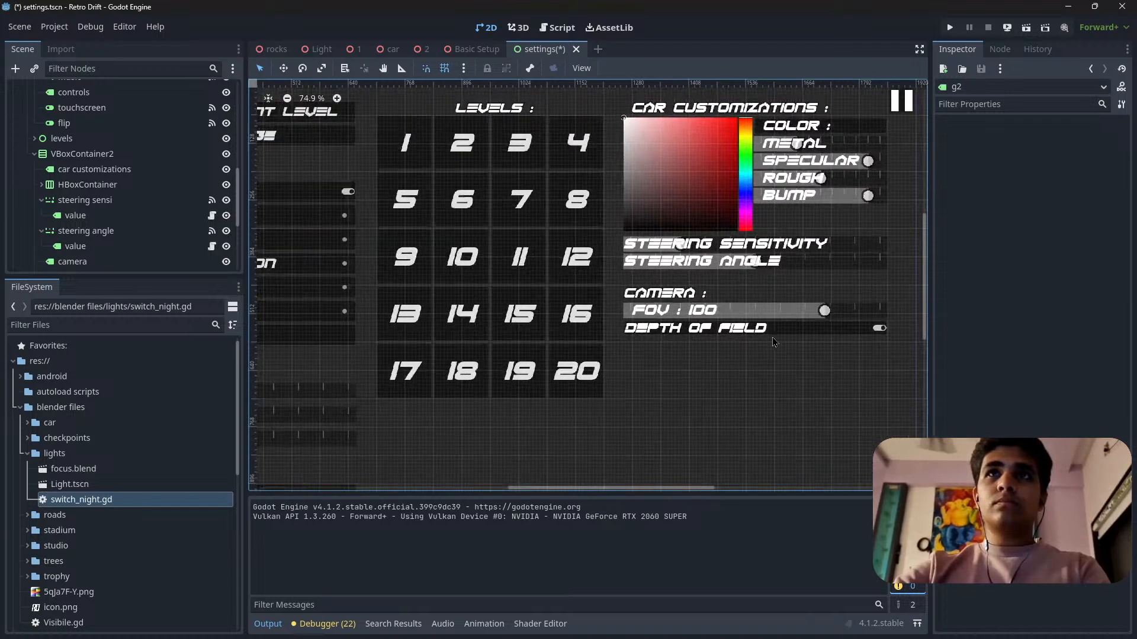
pyautogui.scroll(-2, 673, 295)
# Duplicate the camera heading together with the fov slider and move both copies below dof far blur.
pyautogui.click(654, 289)
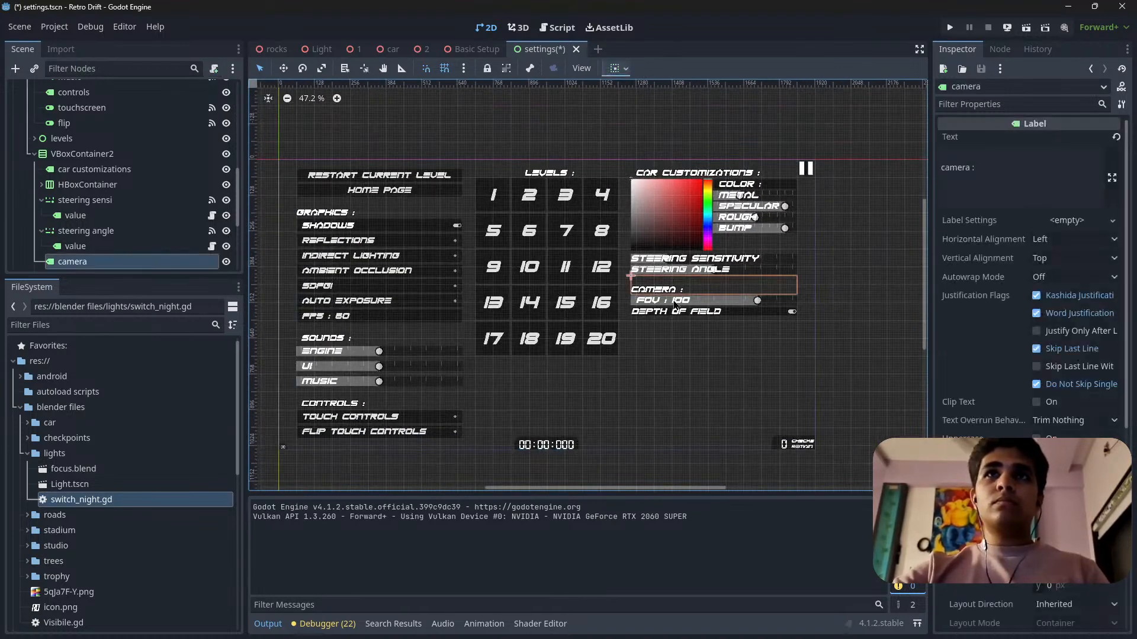
pyautogui.scroll(-3, 124, 212)
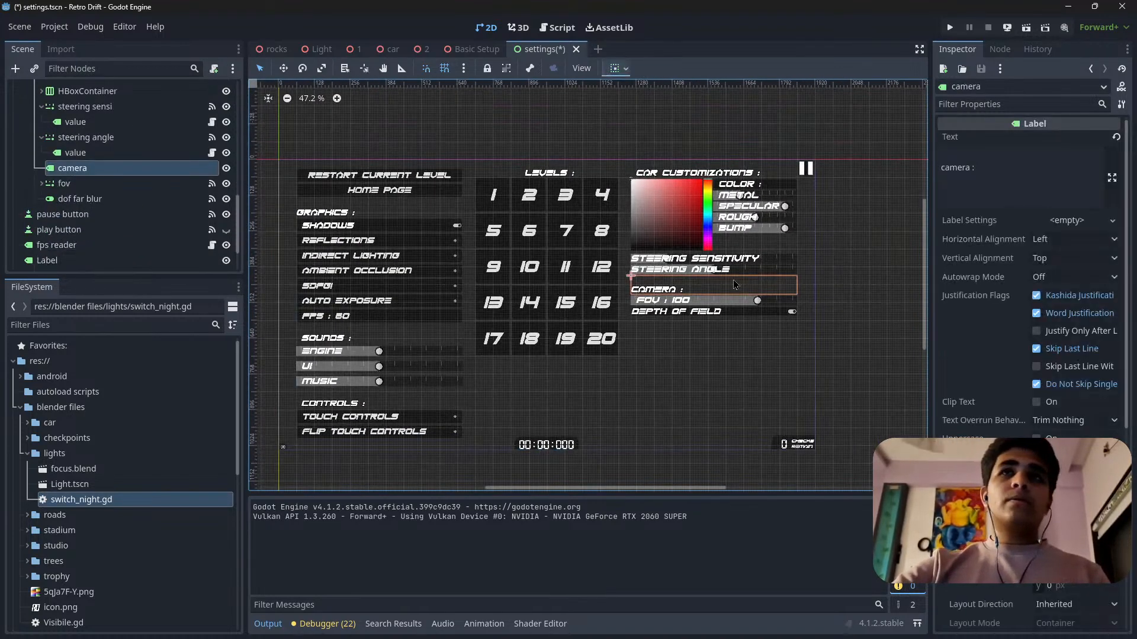
pyautogui.click(41, 184)
pyautogui.click(42, 184)
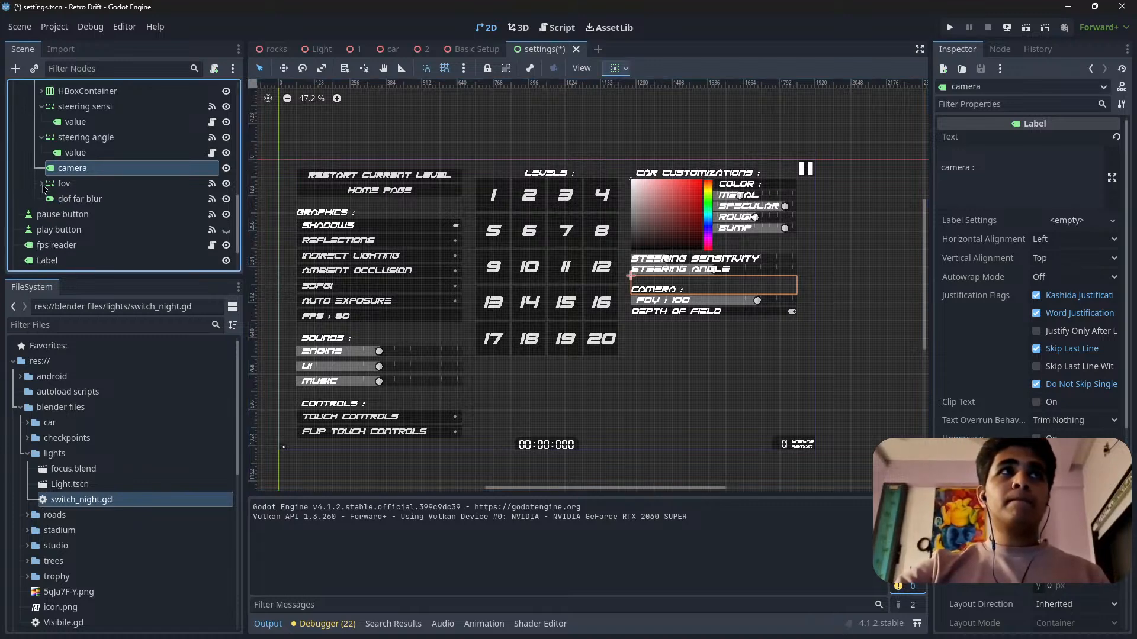
pyautogui.click(63, 184)
pyautogui.click(80, 169)
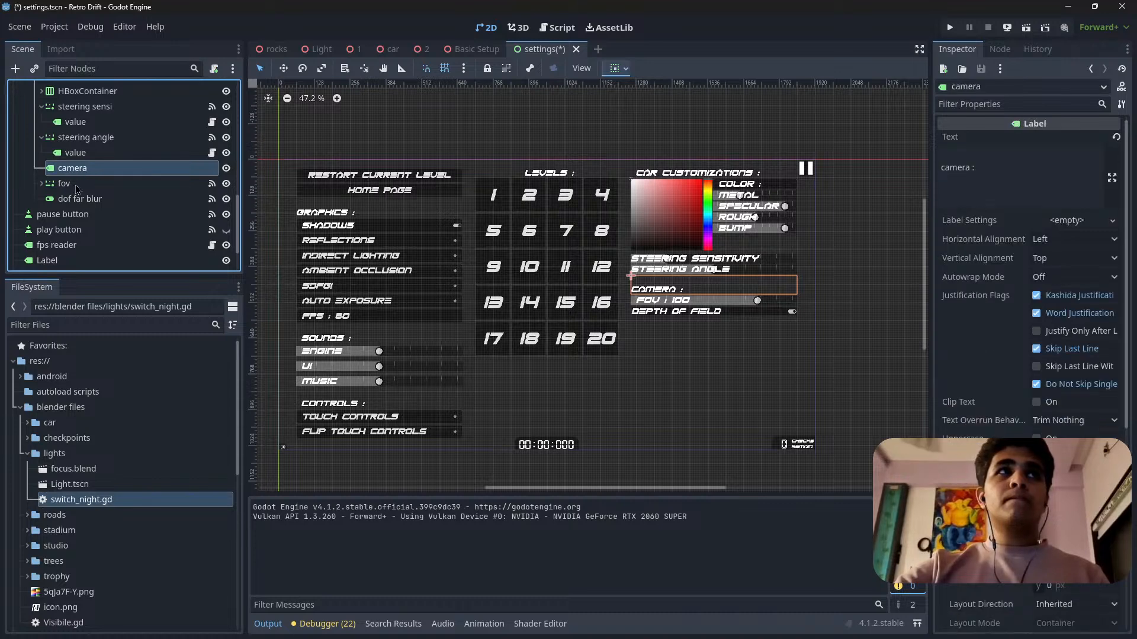
pyautogui.keyDown('ctrl'); pyautogui.click(177, 188); pyautogui.keyUp('ctrl')
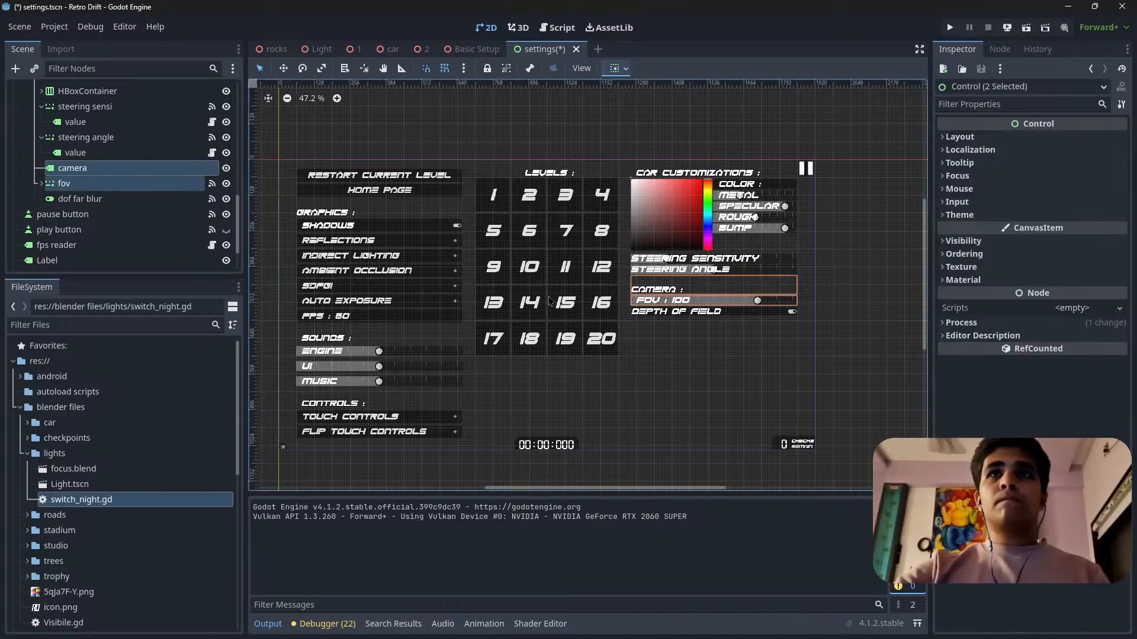
pyautogui.hotkey('ctrl', 'd')
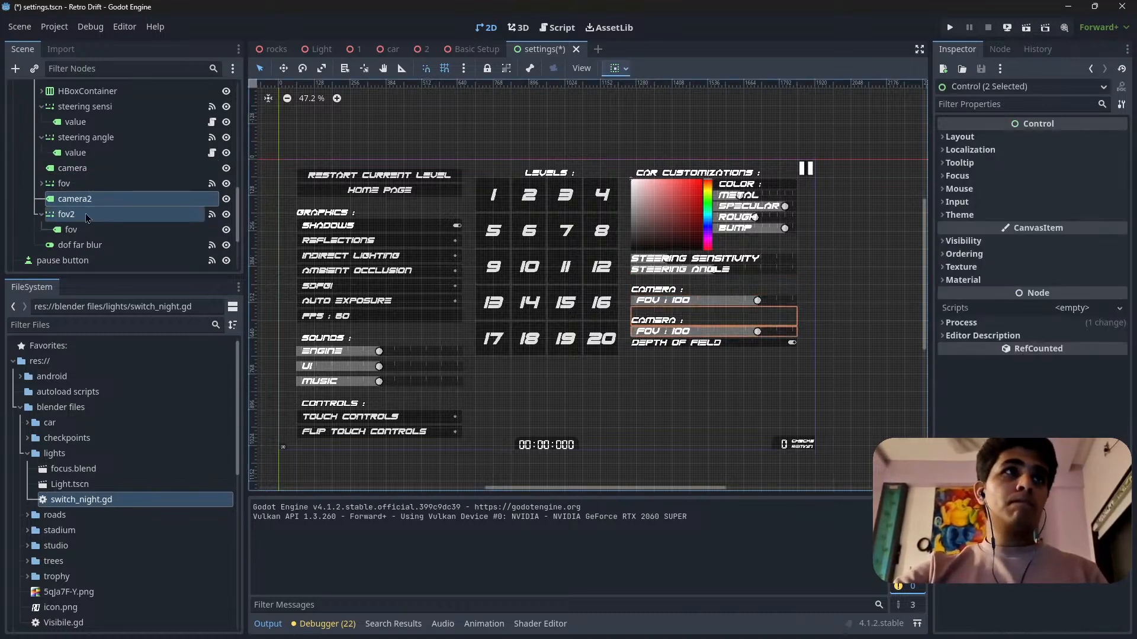
pyautogui.moveTo(88, 200); pyautogui.dragTo(85, 248)
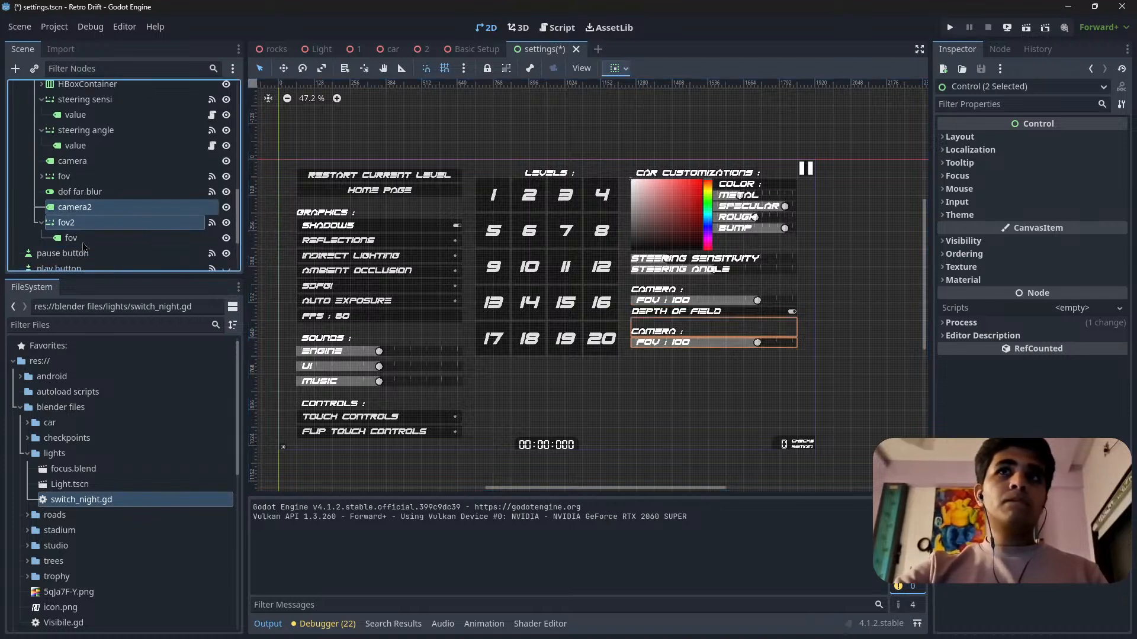
# Rename the duplicated camera2 heading node as night mode.
pyautogui.scroll(8, 684, 326)
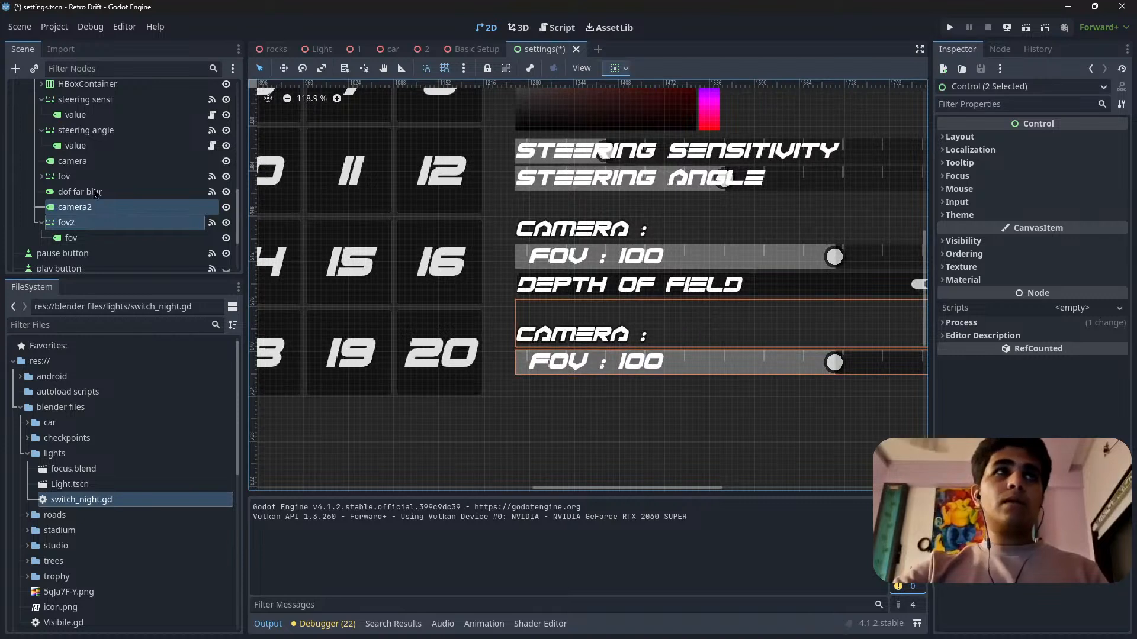
pyautogui.click(94, 213)
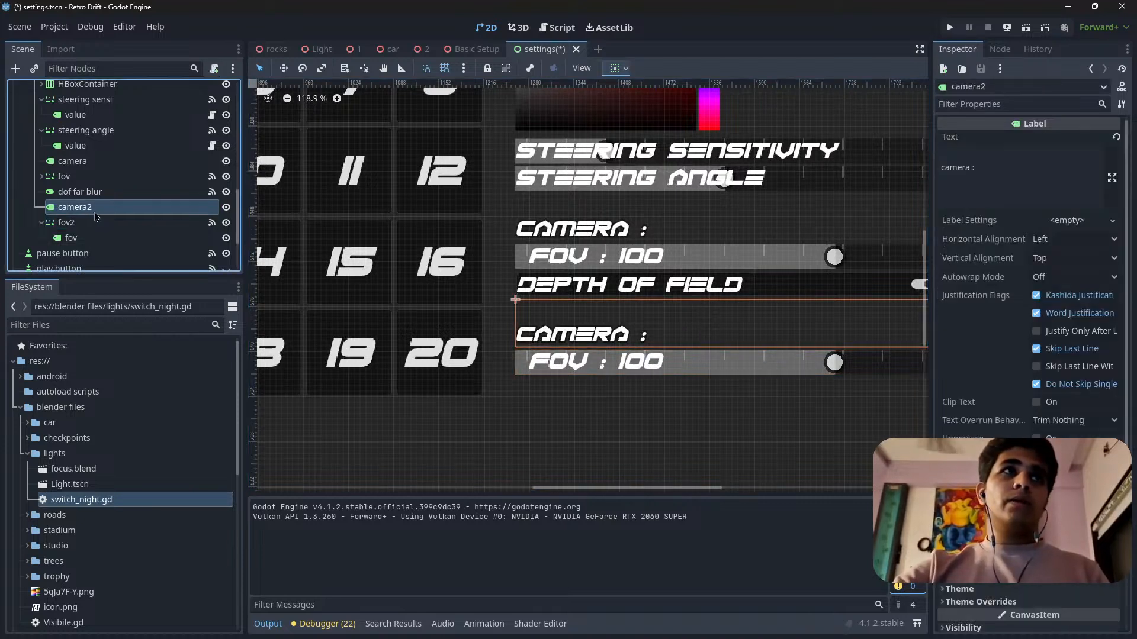
pyautogui.click(106, 216)
pyautogui.doubleClick(108, 210)
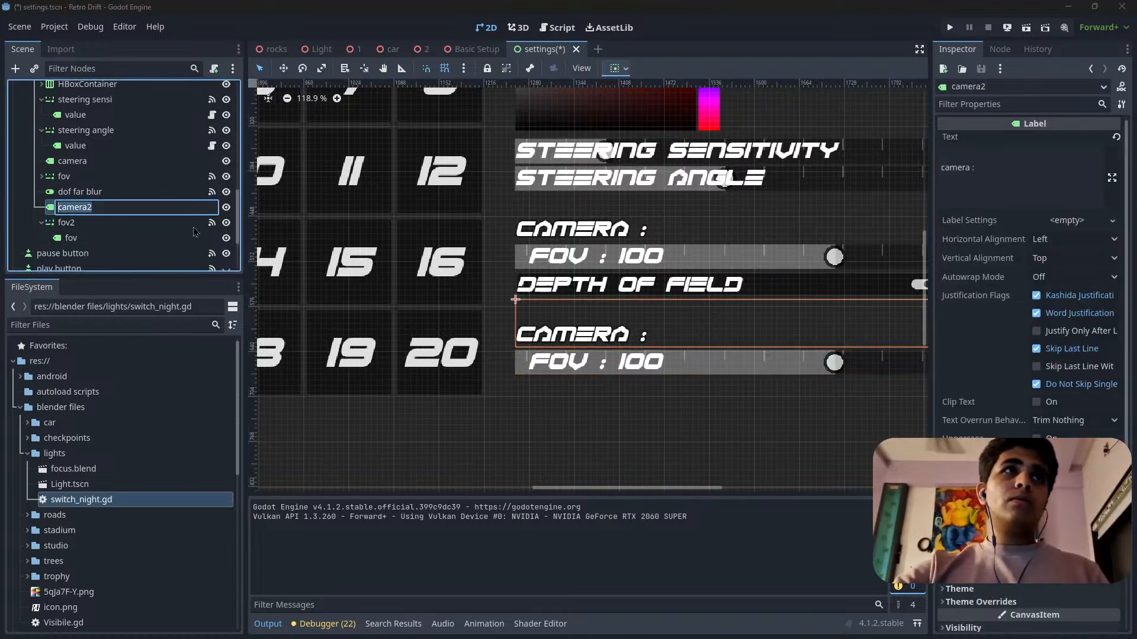
pyautogui.write('n')
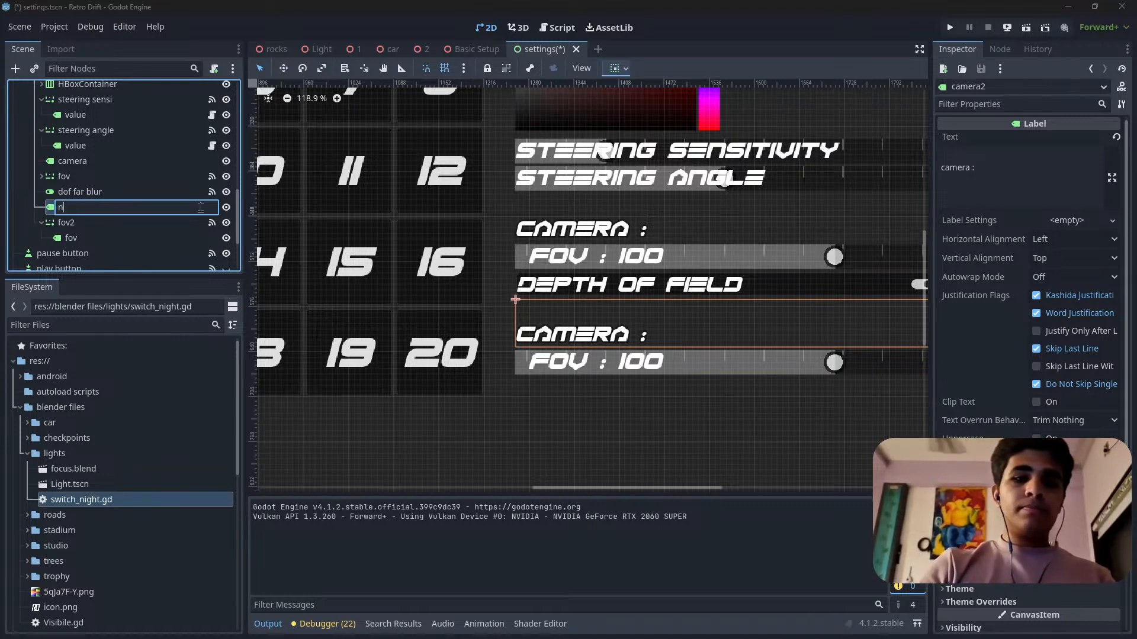
pyautogui.write('ight m')
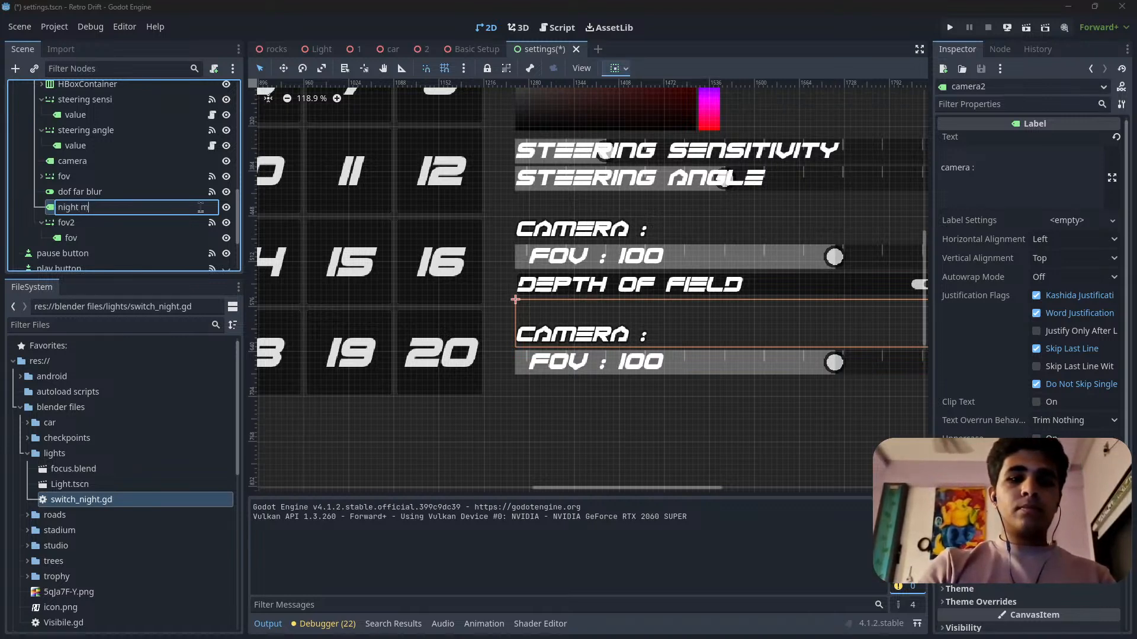
pyautogui.write('ode')
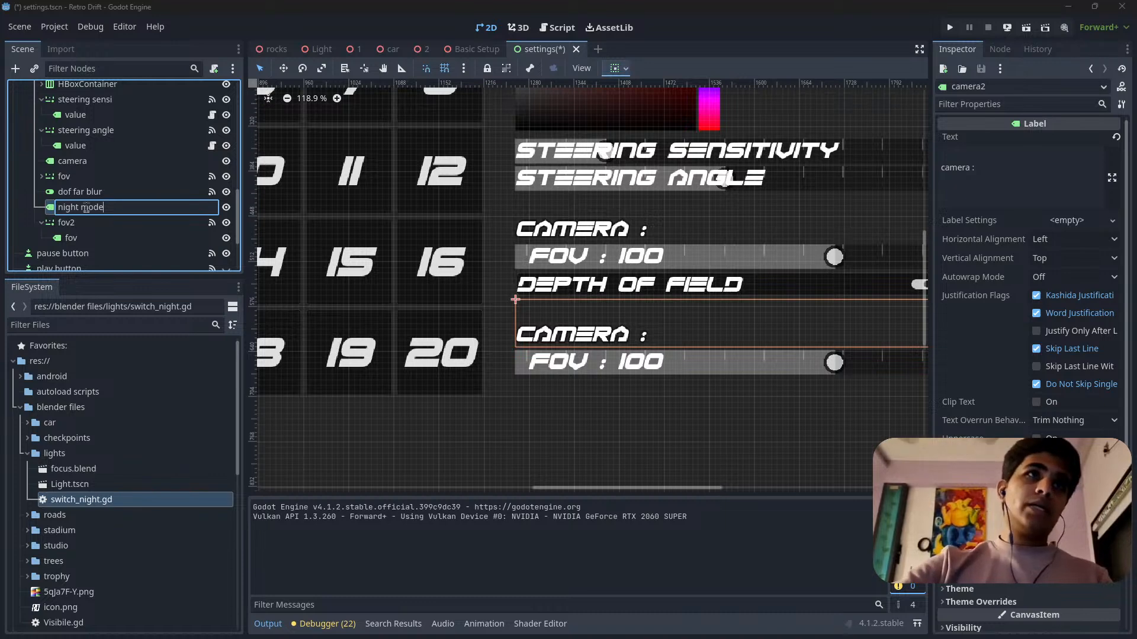
pyautogui.press('Return')
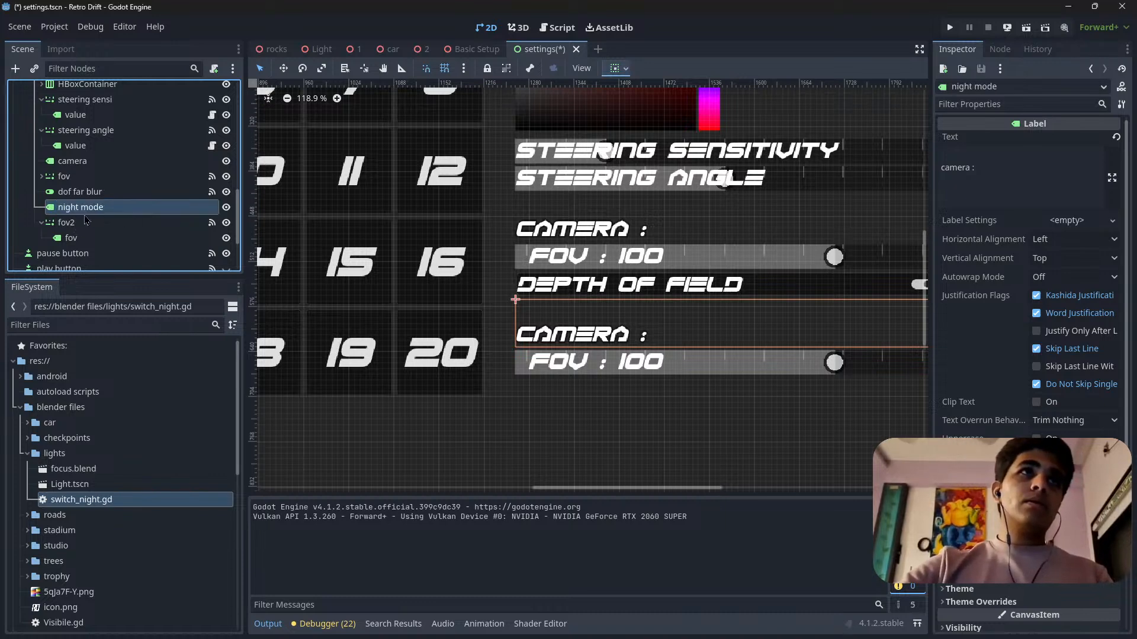
# Rename the duplicated fov2 slider node as night_mode, reusing the heading's node name with an underscore instead of the space.
pyautogui.click(86, 226)
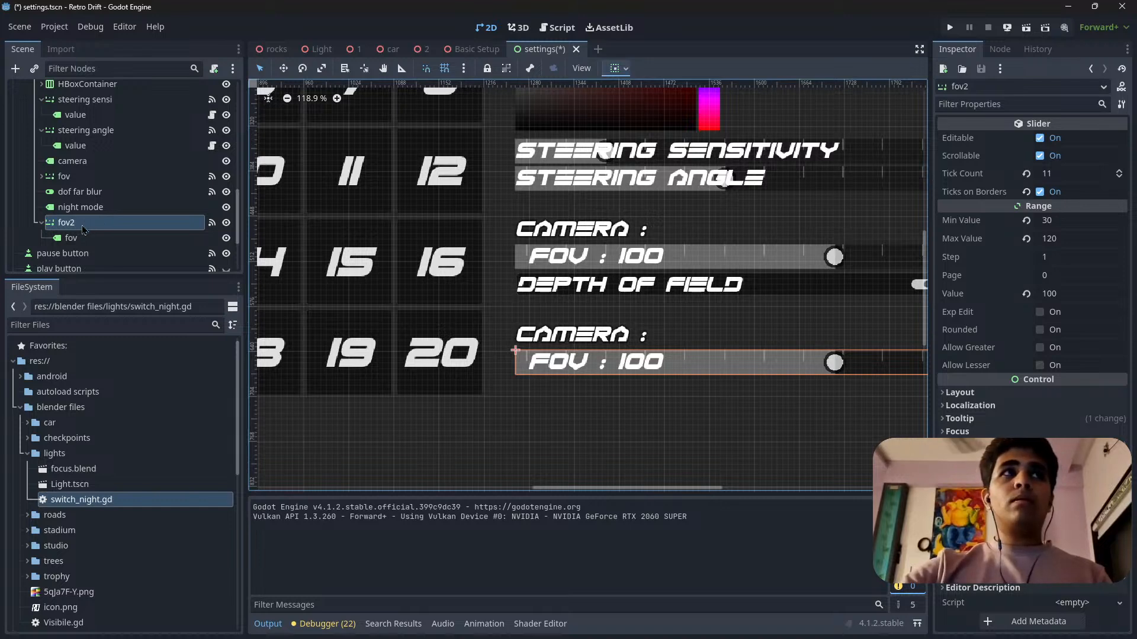
pyautogui.doubleClick(95, 206)
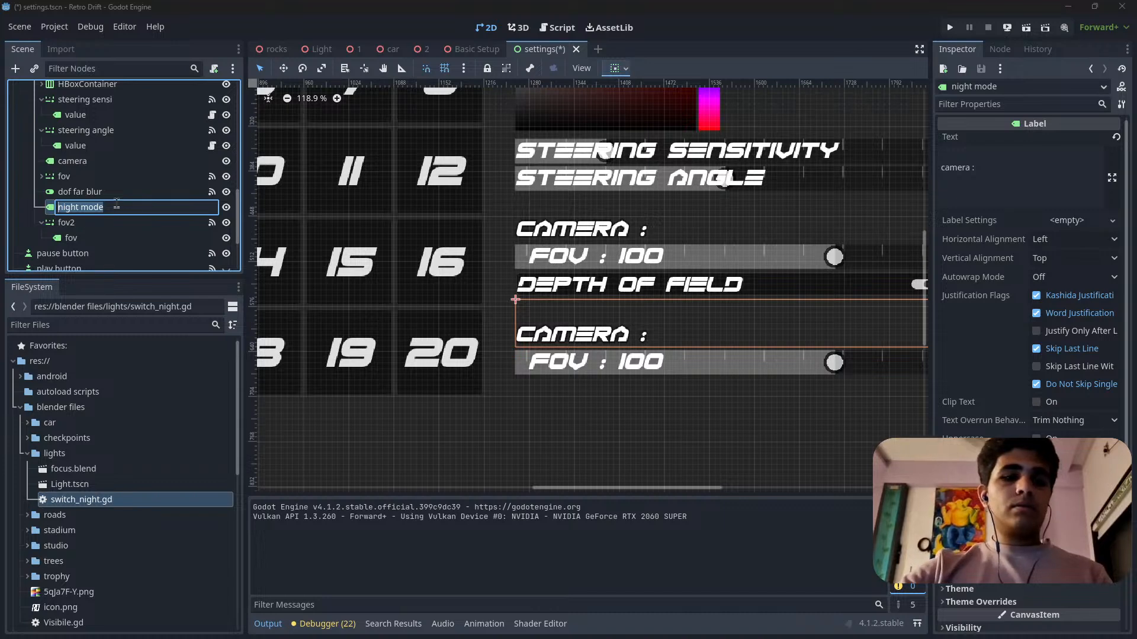
pyautogui.hotkey('ctrl', 'c')
pyautogui.press('Return')
pyautogui.doubleClick(89, 223)
pyautogui.hotkey('ctrl', 'v')
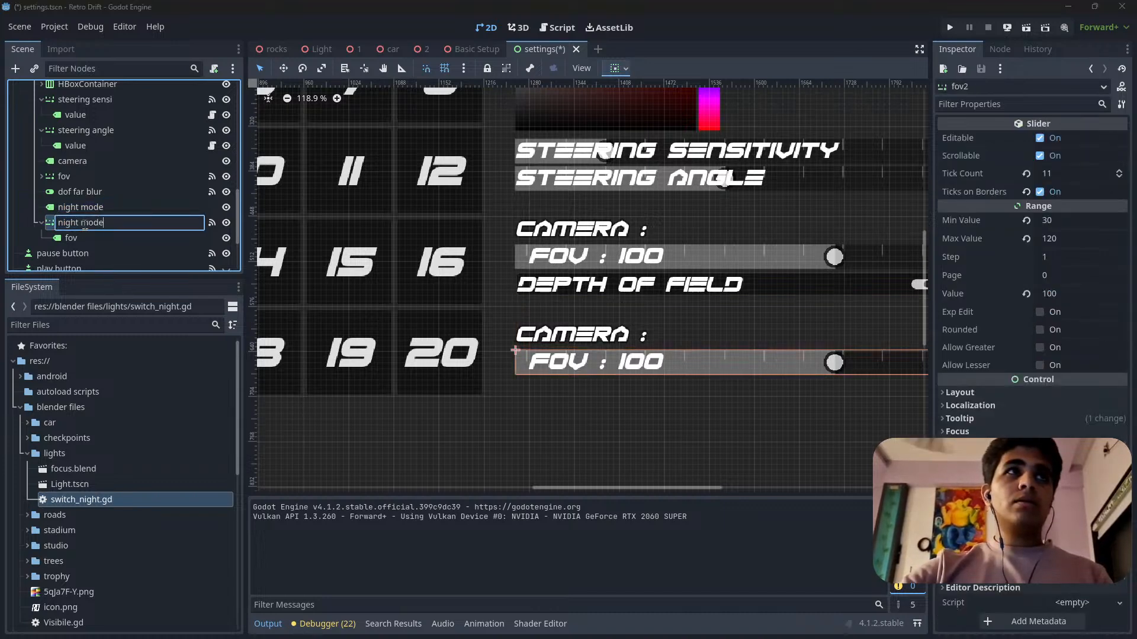
pyautogui.click(84, 223)
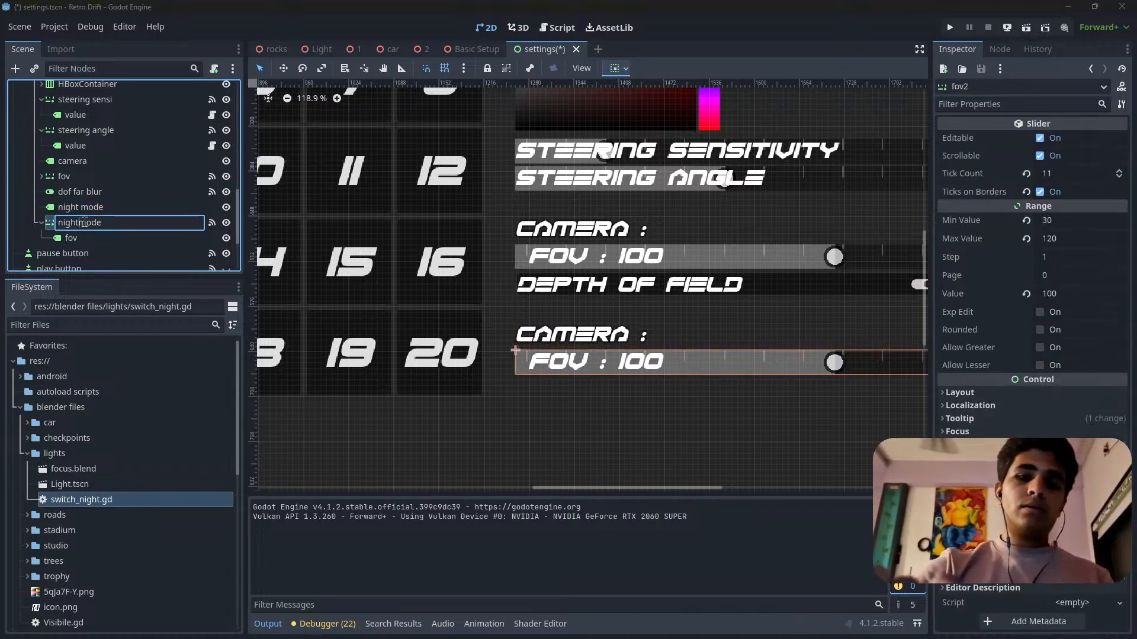
pyautogui.press('BackSpace')
pyautogui.write('_')
pyautogui.press('Return')
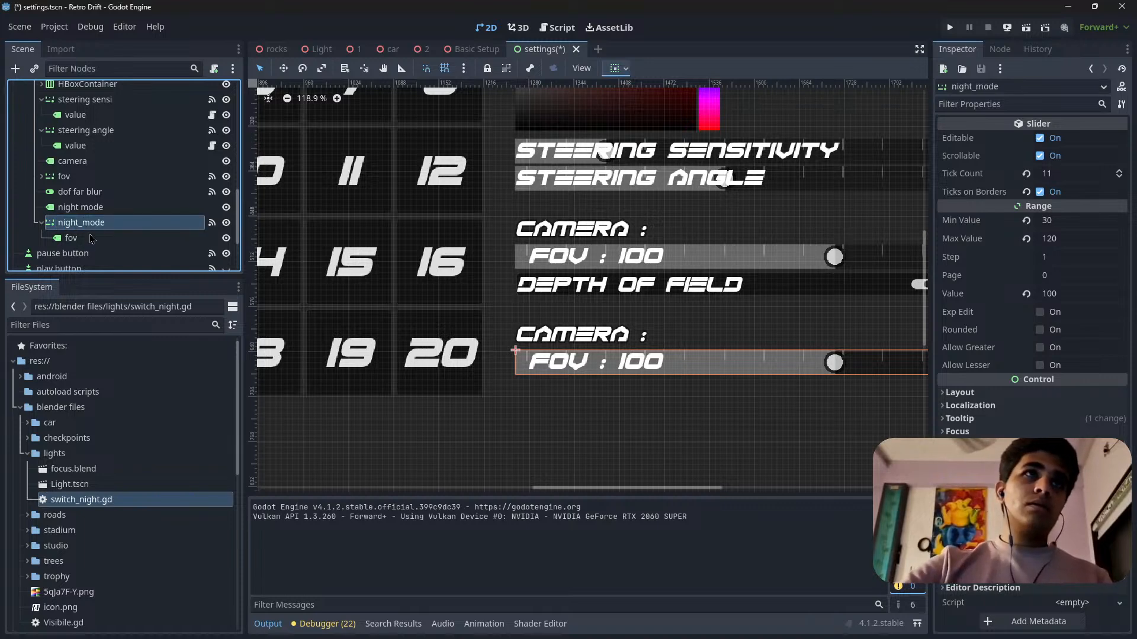
# Rename the fov label nested under the night_mode slider as night mode.
pyautogui.doubleClick(93, 224)
pyautogui.click(87, 239)
pyautogui.doubleClick(86, 238)
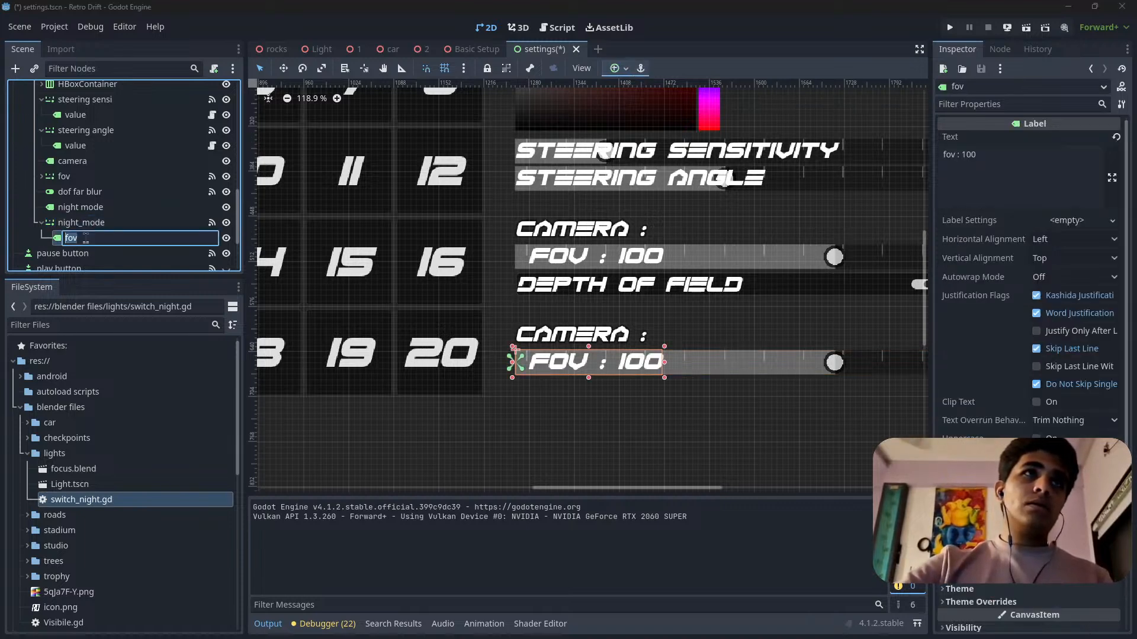
pyautogui.write('night mode')
pyautogui.press('Return')
# Change the duplicated camera heading's displayed text to "night mode :".
pyautogui.click(82, 207)
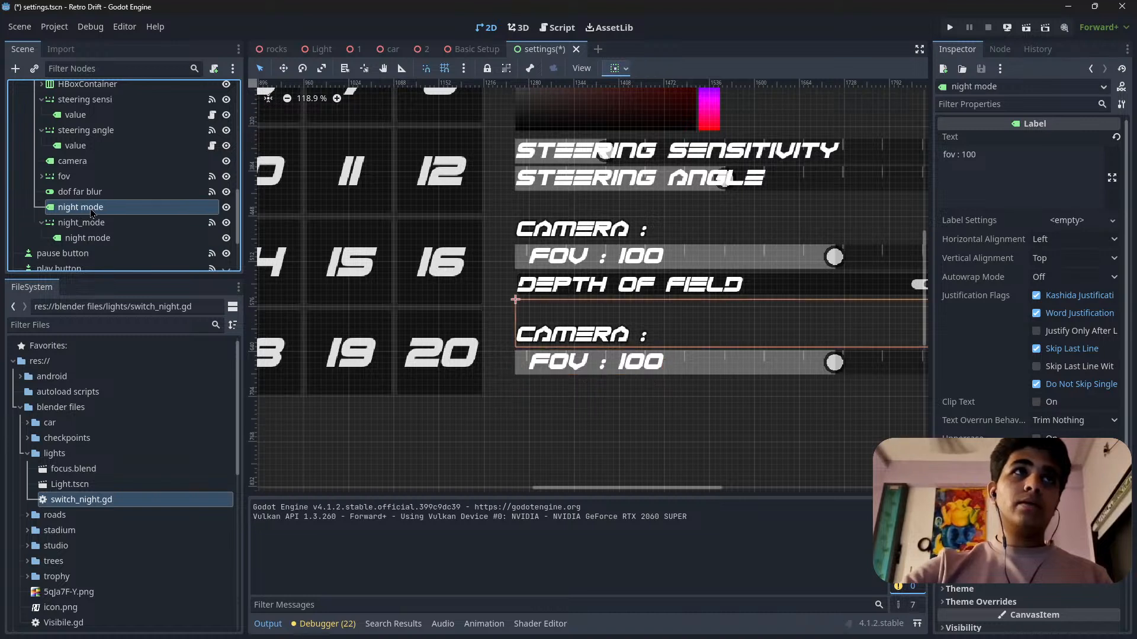
pyautogui.click(1005, 172)
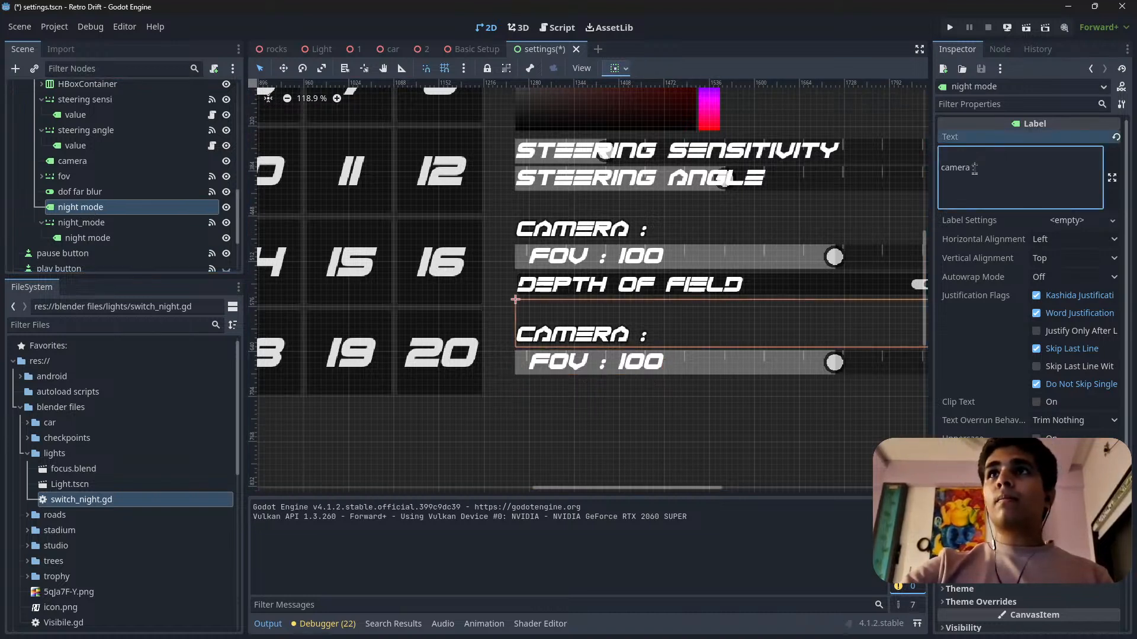
pyautogui.doubleClick(962, 168)
pyautogui.write('night mode')
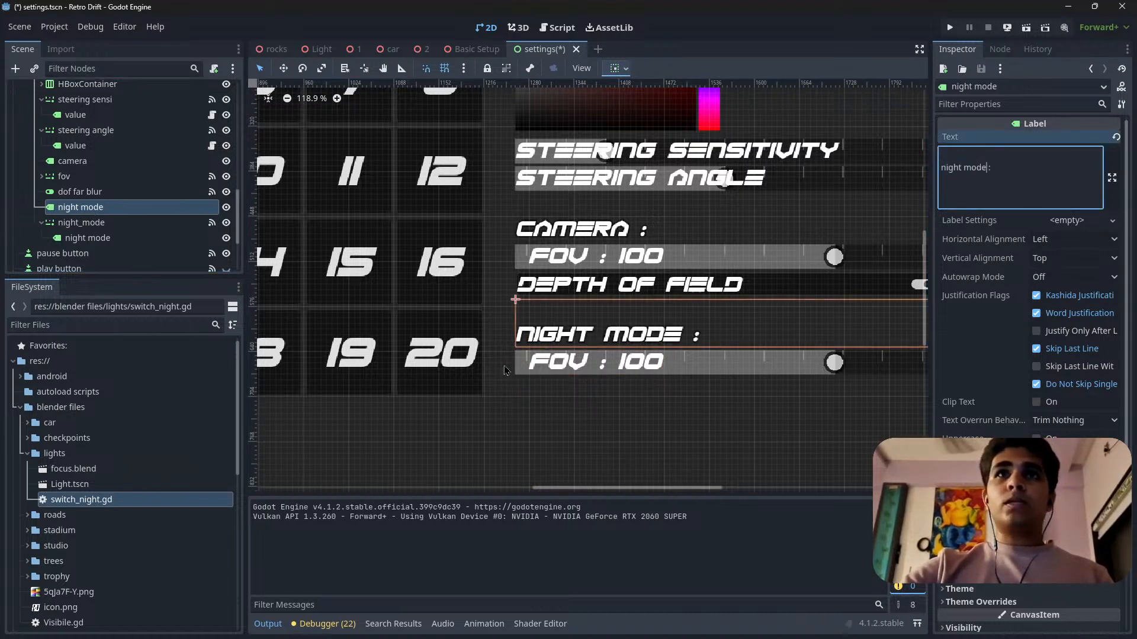
# Replace the "fov : 100" text of the label on the night_mode slider with "night mode".
pyautogui.click(605, 361)
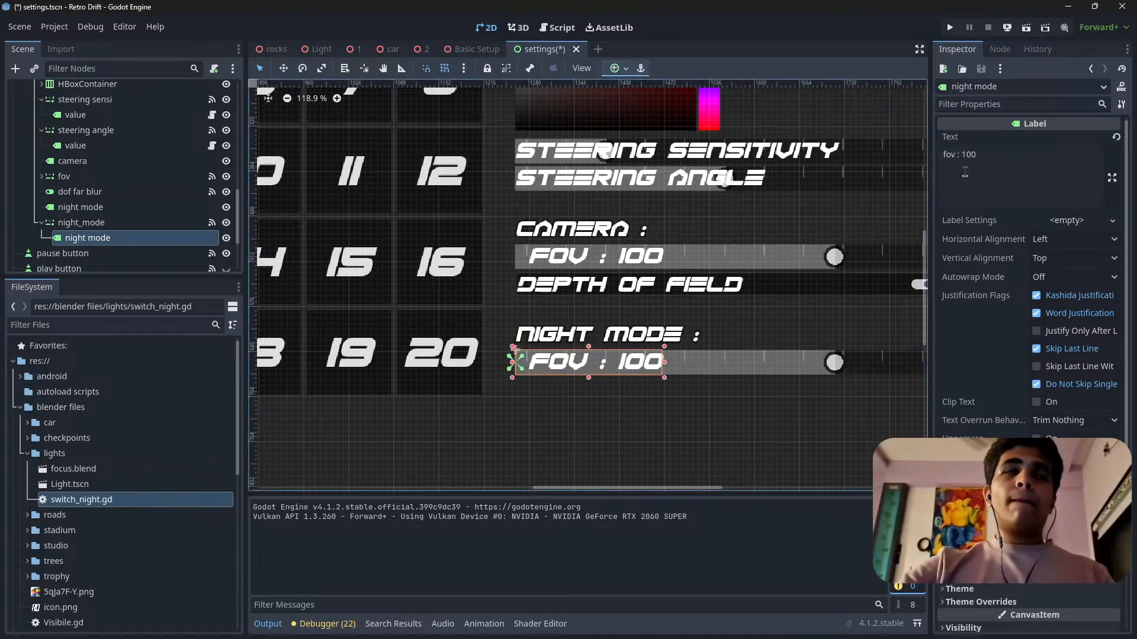
pyautogui.moveTo(992, 155); pyautogui.dragTo(937, 162)
pyautogui.hotkey('ctrl', 'v')
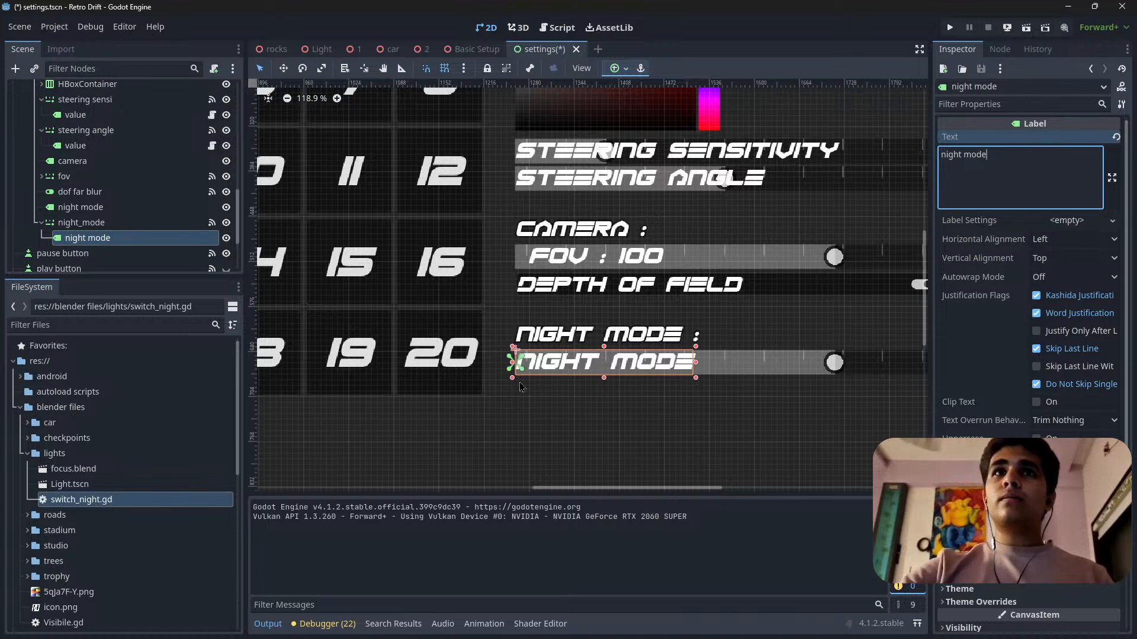
# Change the displayed text of the heading above the night_mode slider to "Environment :".
pyautogui.click(126, 244)
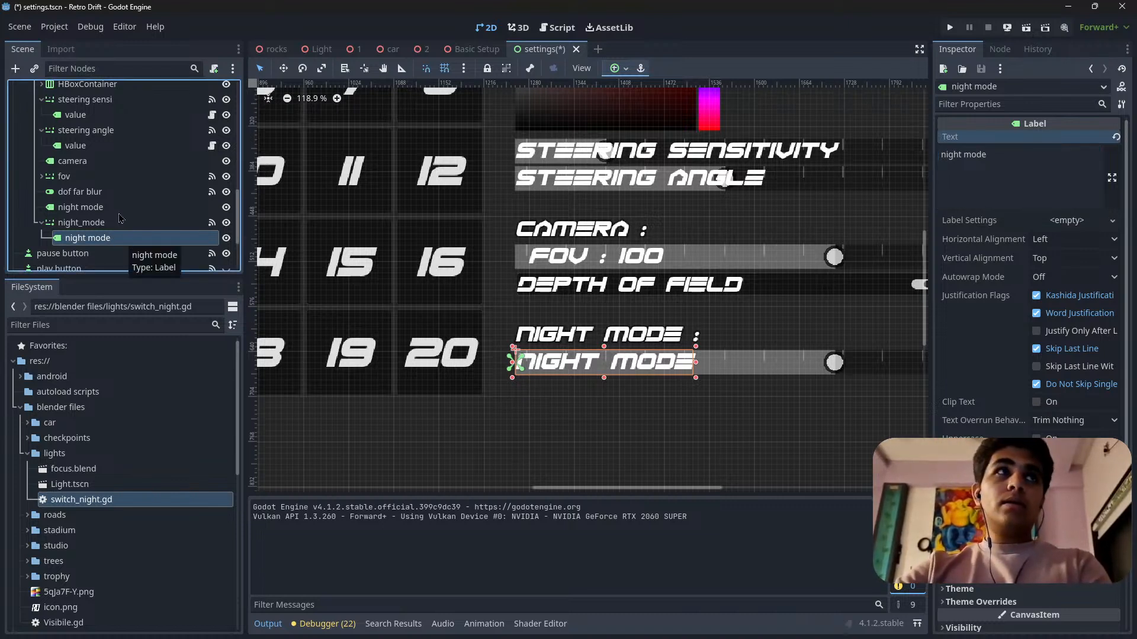
pyautogui.click(93, 224)
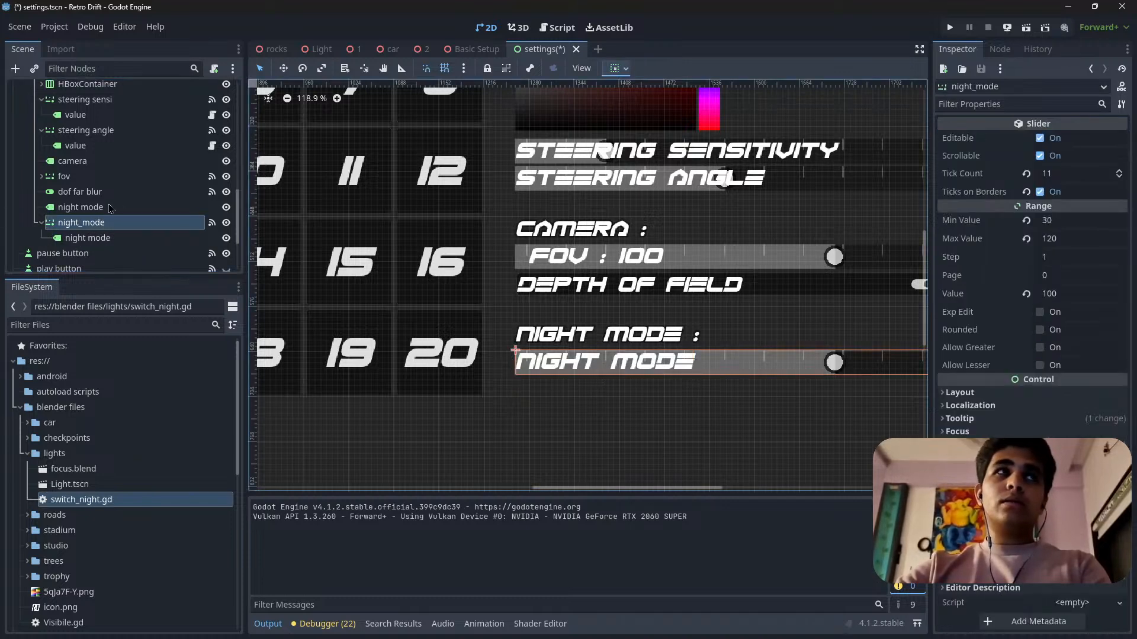
pyautogui.click(110, 208)
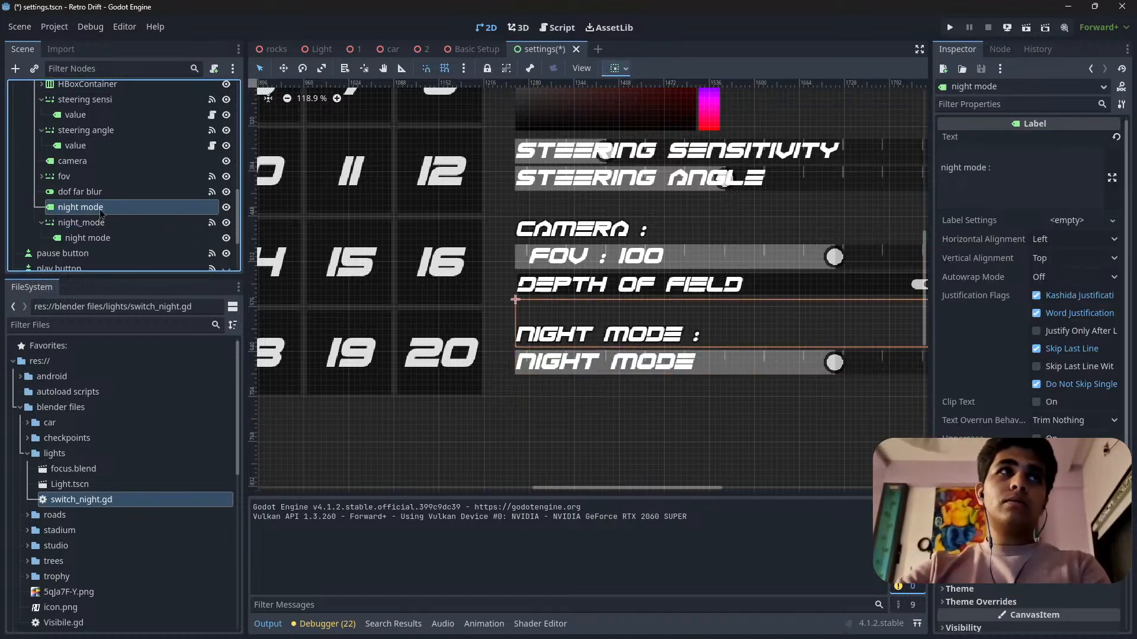
pyautogui.click(988, 171)
pyautogui.write(':')
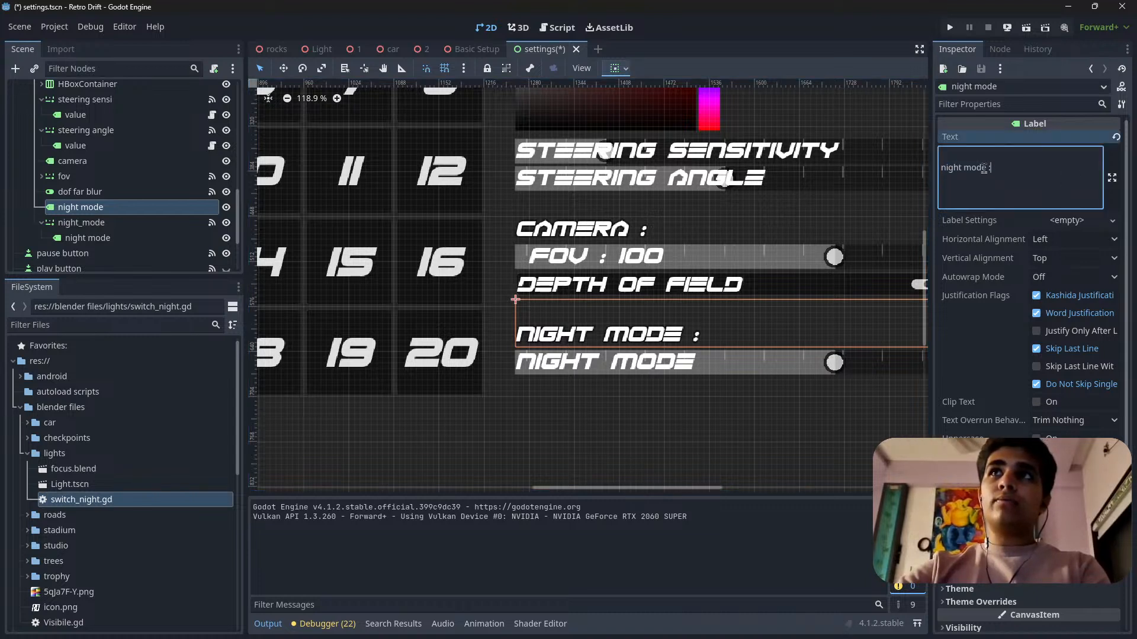
pyautogui.tripleClick(984, 169)
pyautogui.click(986, 169)
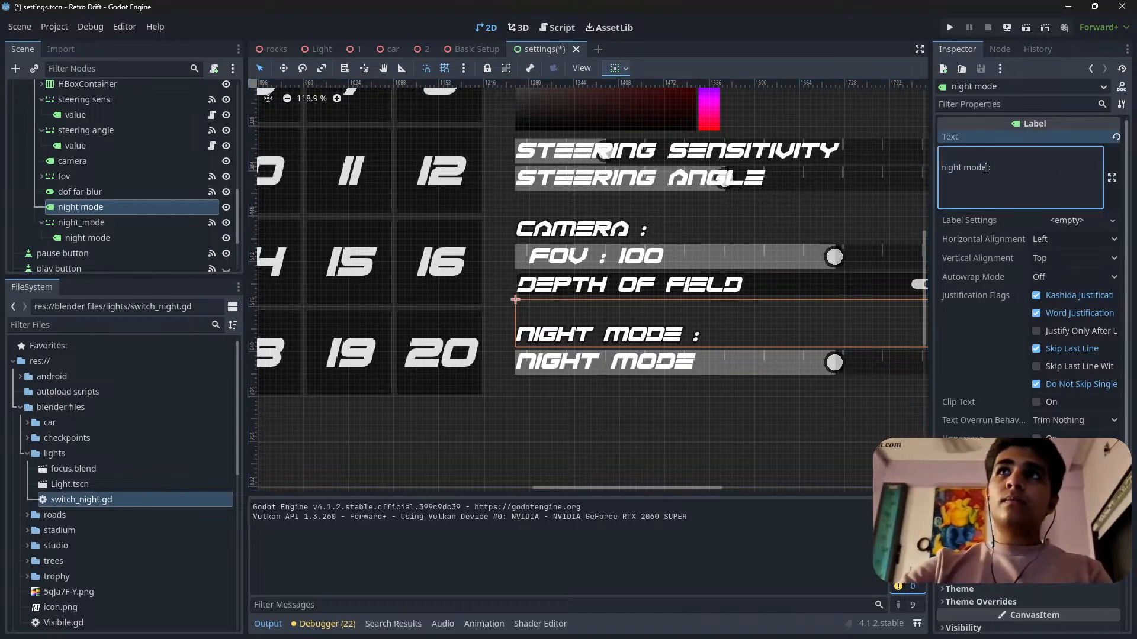
pyautogui.moveTo(986, 169); pyautogui.dragTo(904, 170)
pyautogui.write('E')
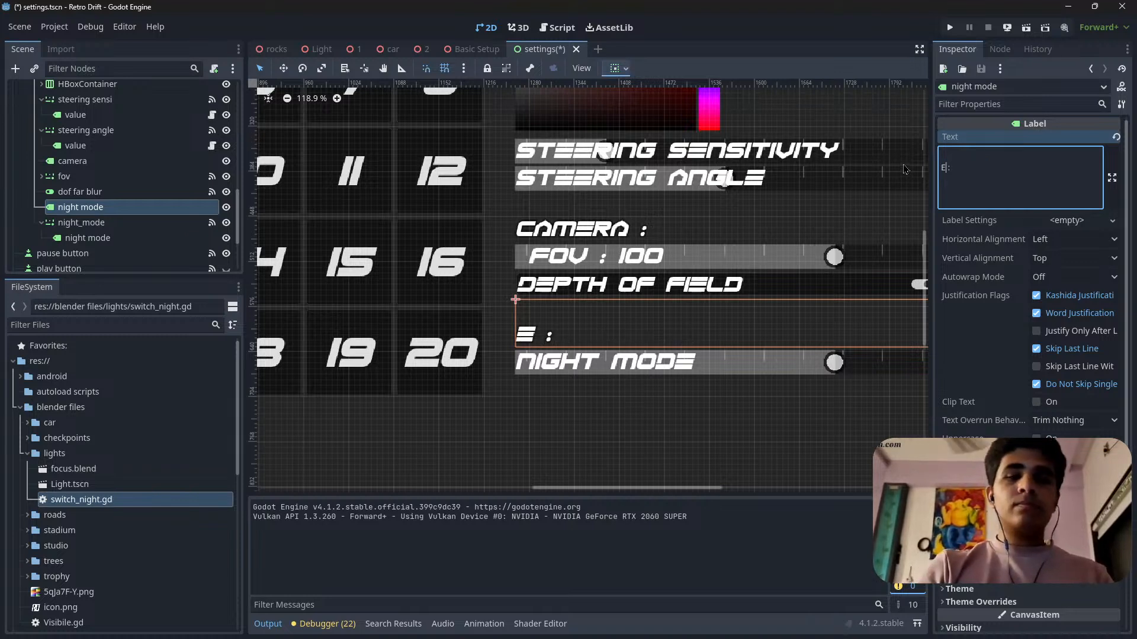
pyautogui.write('nviron')
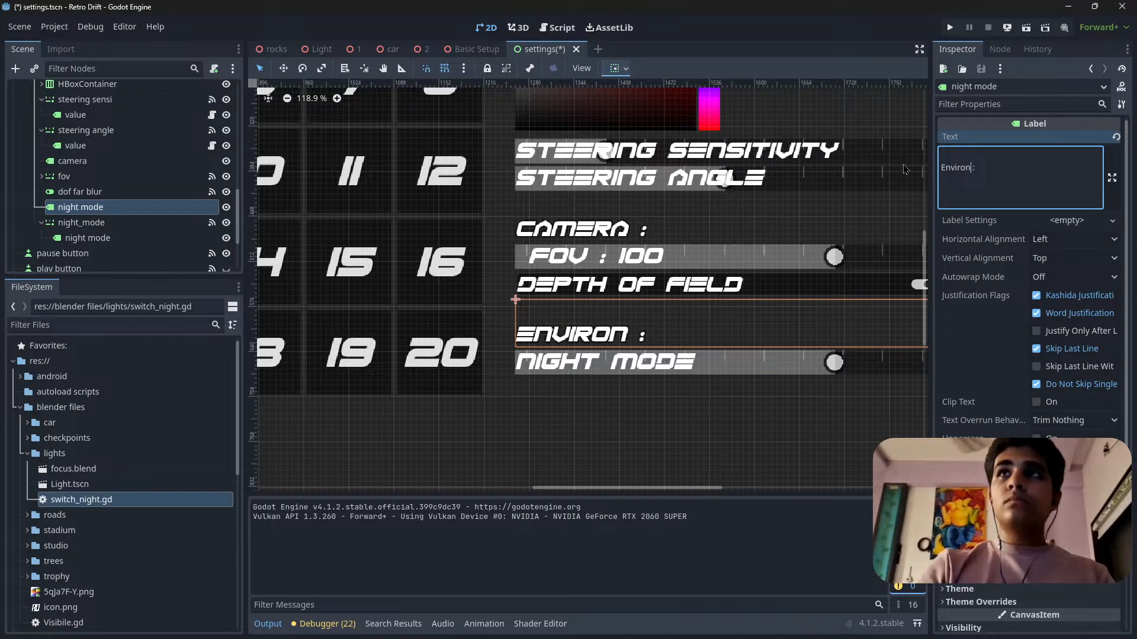
pyautogui.write('ment')
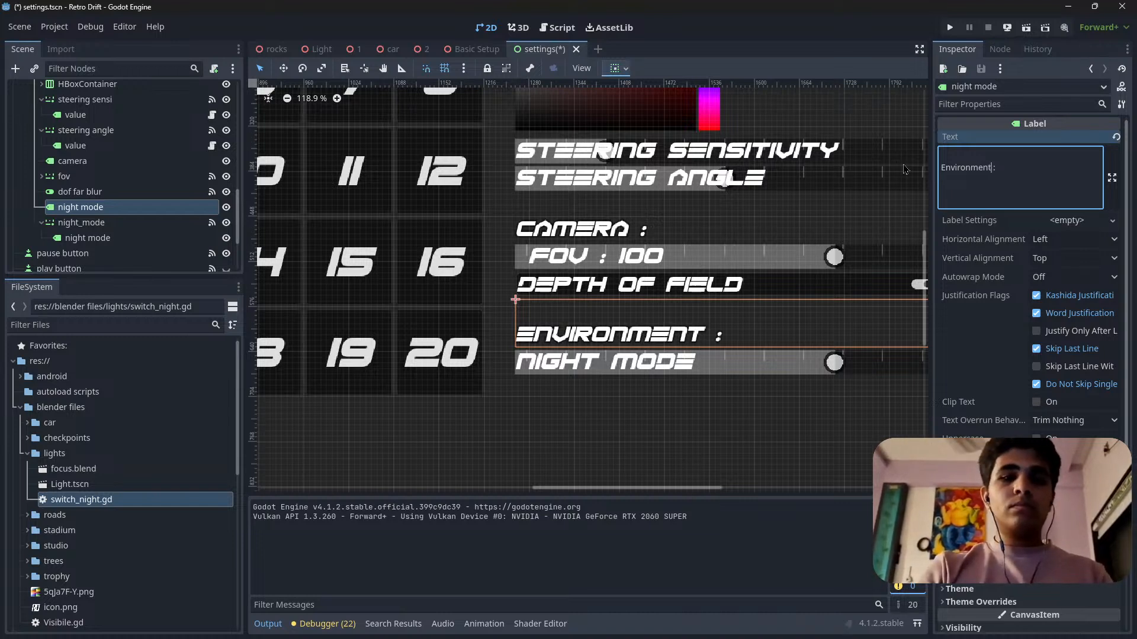
# Rename the heading node above the night_mode slider as Environment to match its displayed text.
pyautogui.doubleClick(971, 169)
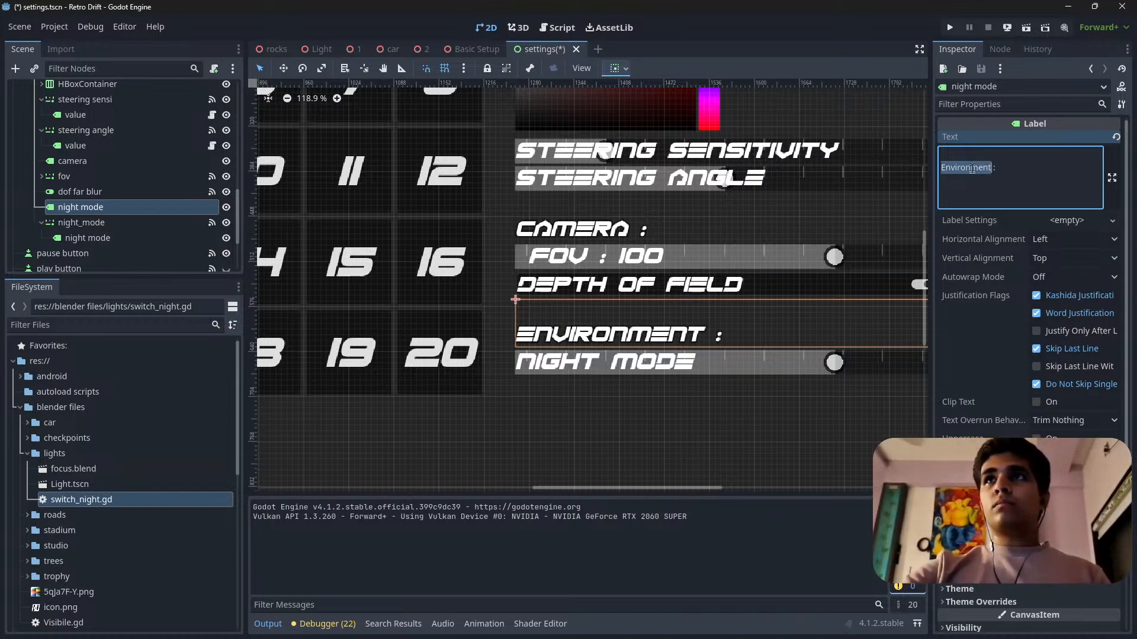
pyautogui.click(156, 222)
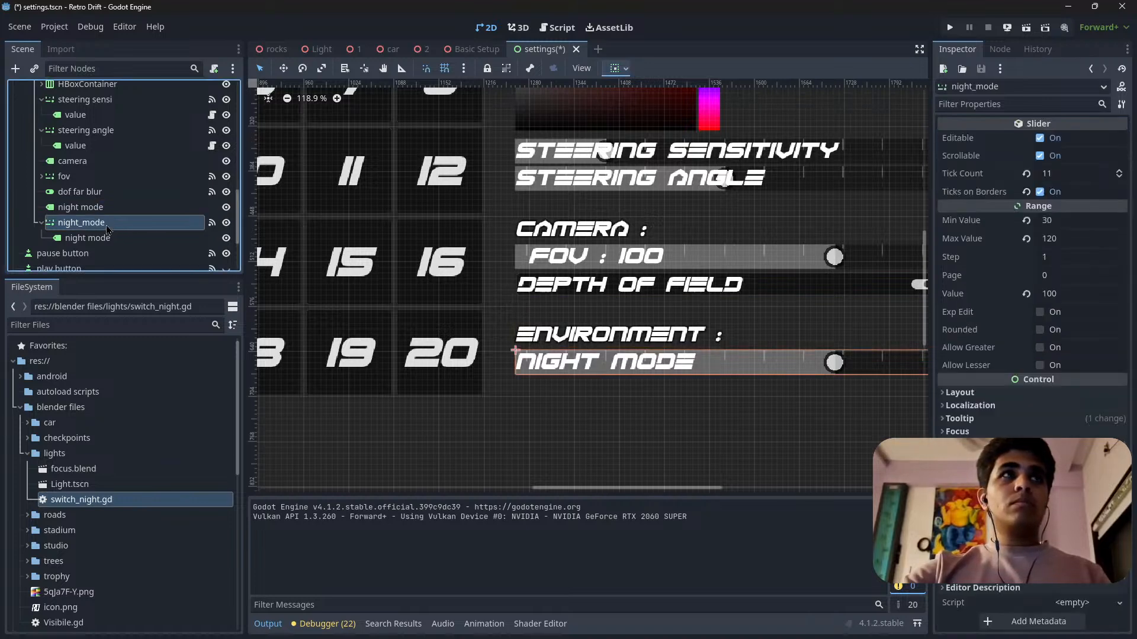
pyautogui.click(81, 207)
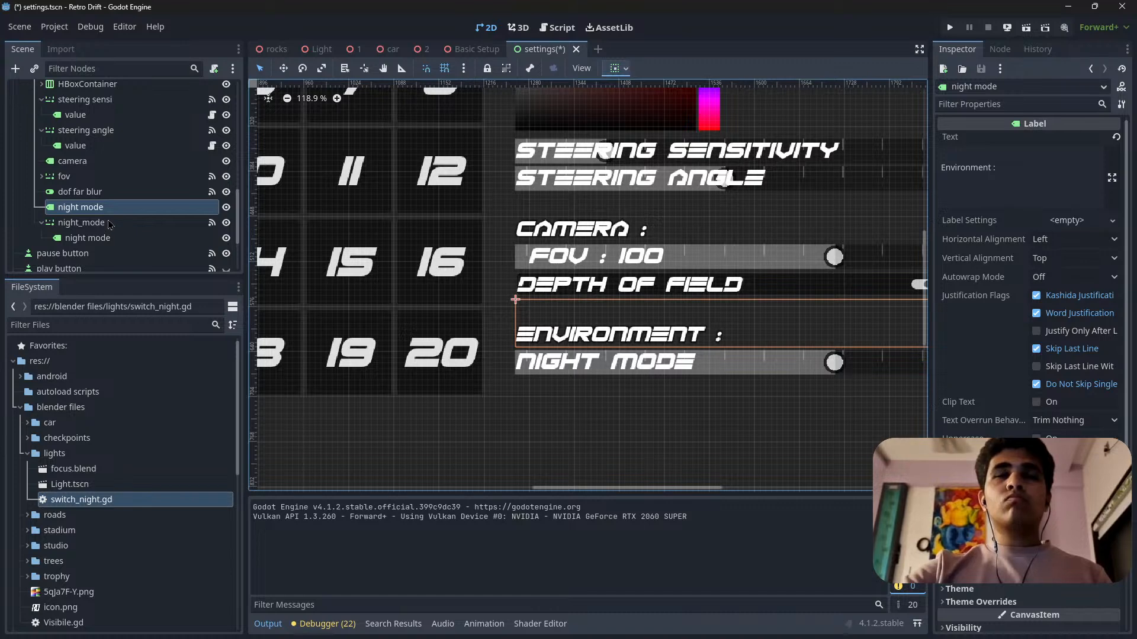
pyautogui.doubleClick(80, 208)
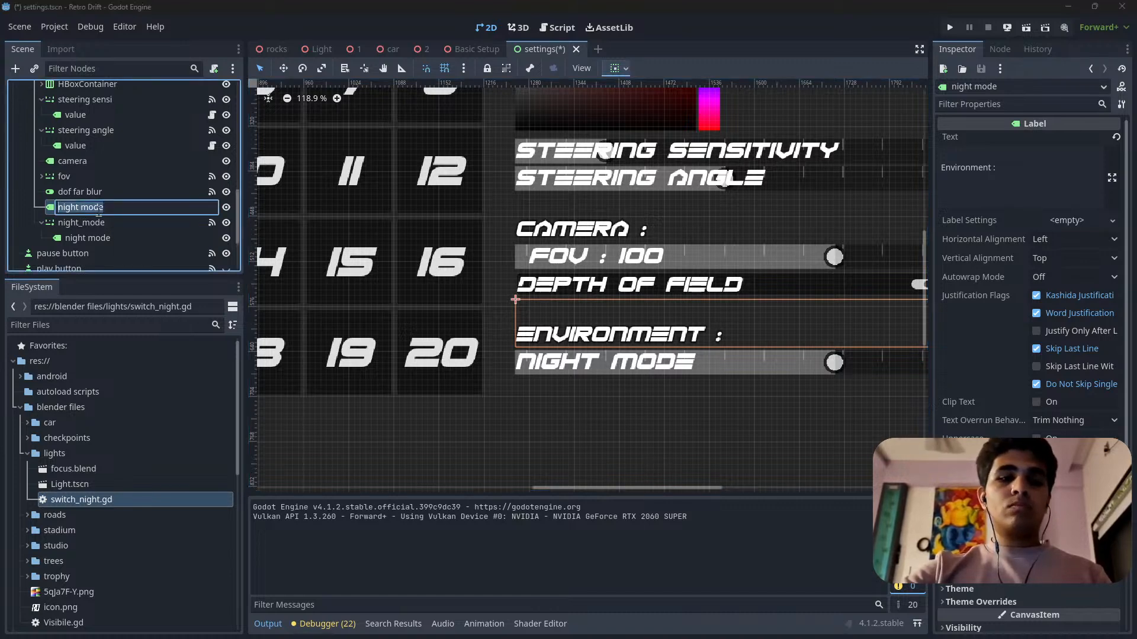
pyautogui.write('Environment')
pyautogui.press('Return')
# Delete the night mode label nested under the night_mode slider.
pyautogui.click(89, 227)
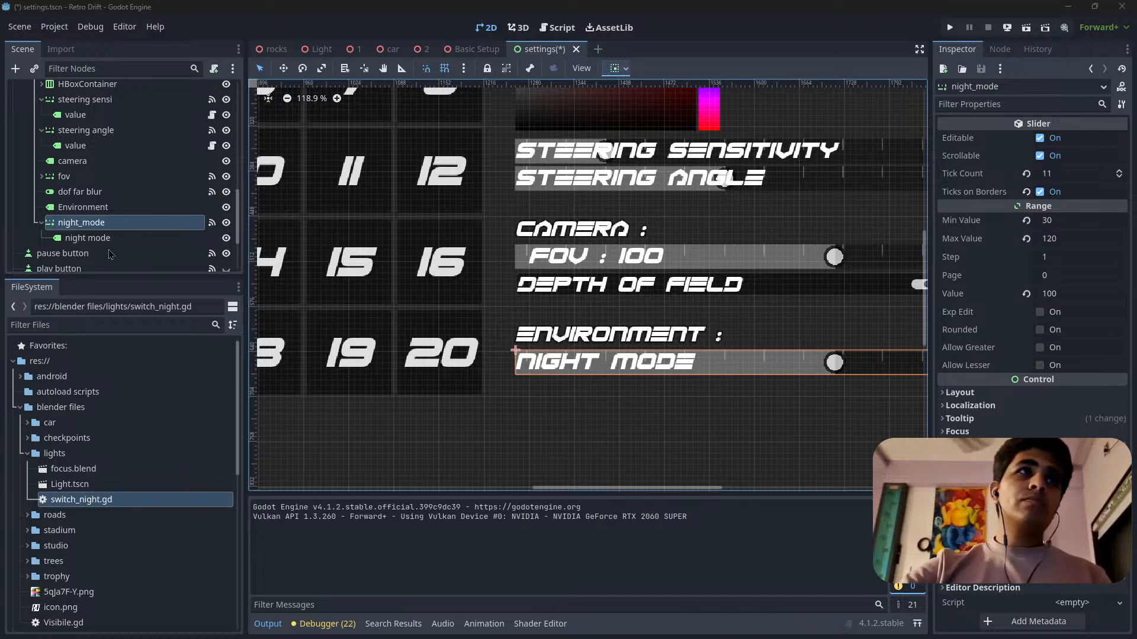
pyautogui.click(95, 238)
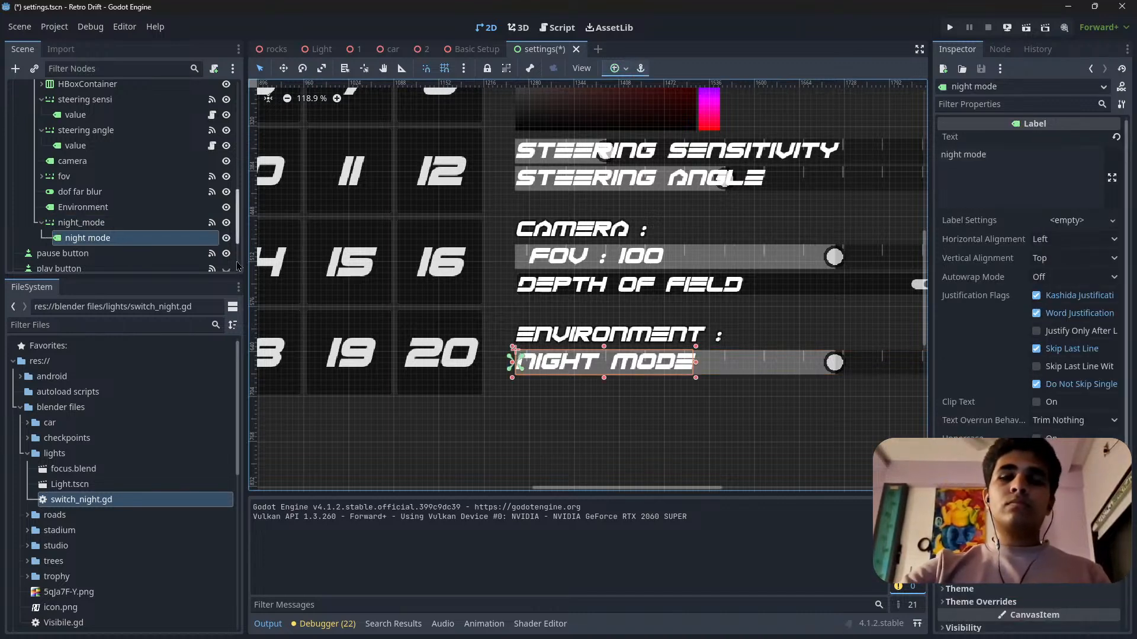
pyautogui.press('Delete')
# Confirm deleting the nested night mode label and change the type of the night_mode slider to CheckButton.
pyautogui.click(540, 330)
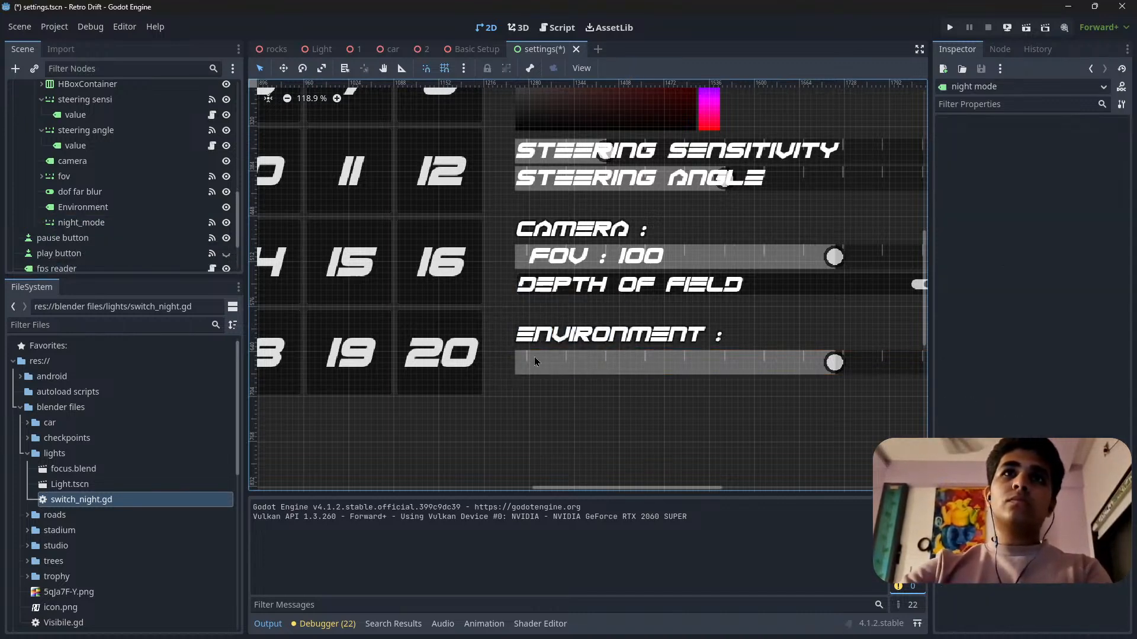
pyautogui.click(534, 360)
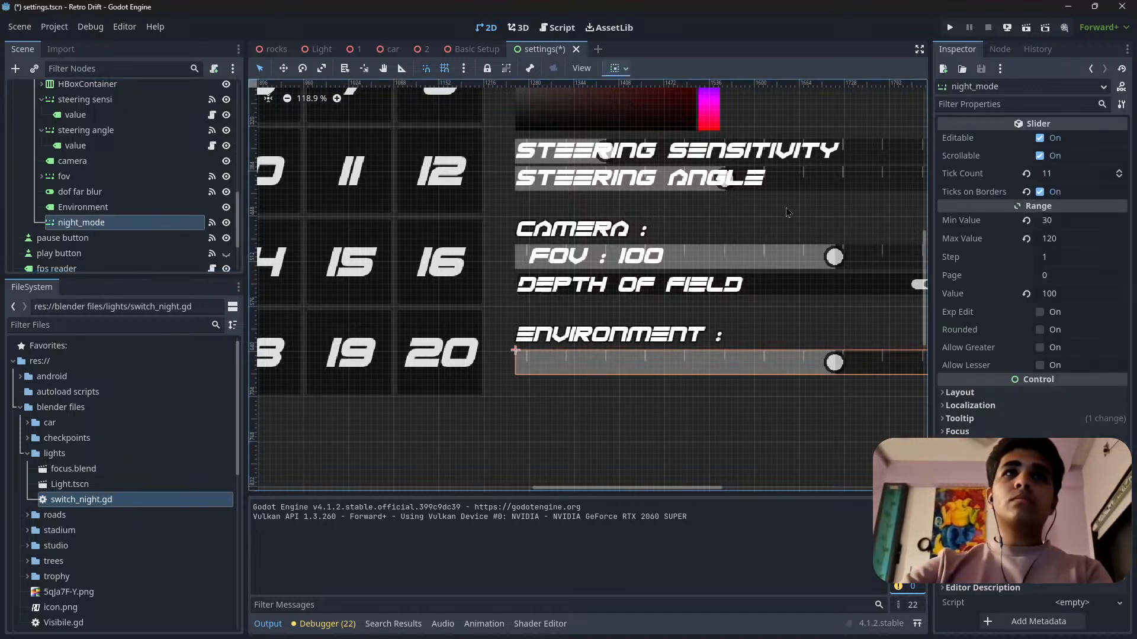
pyautogui.rightClick(141, 224)
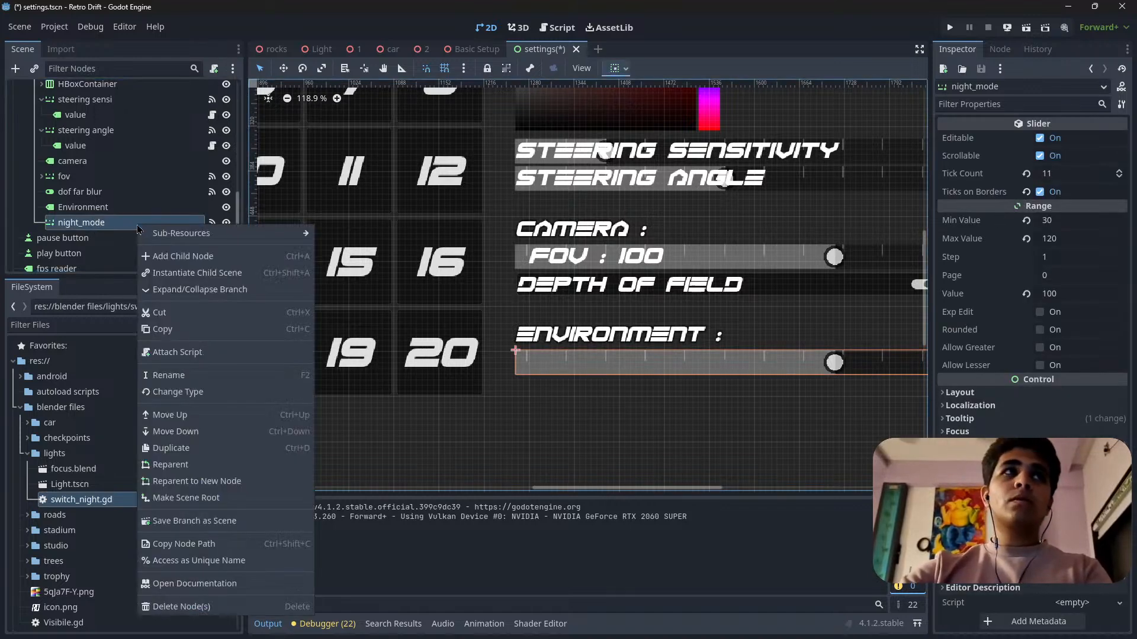
pyautogui.click(225, 390)
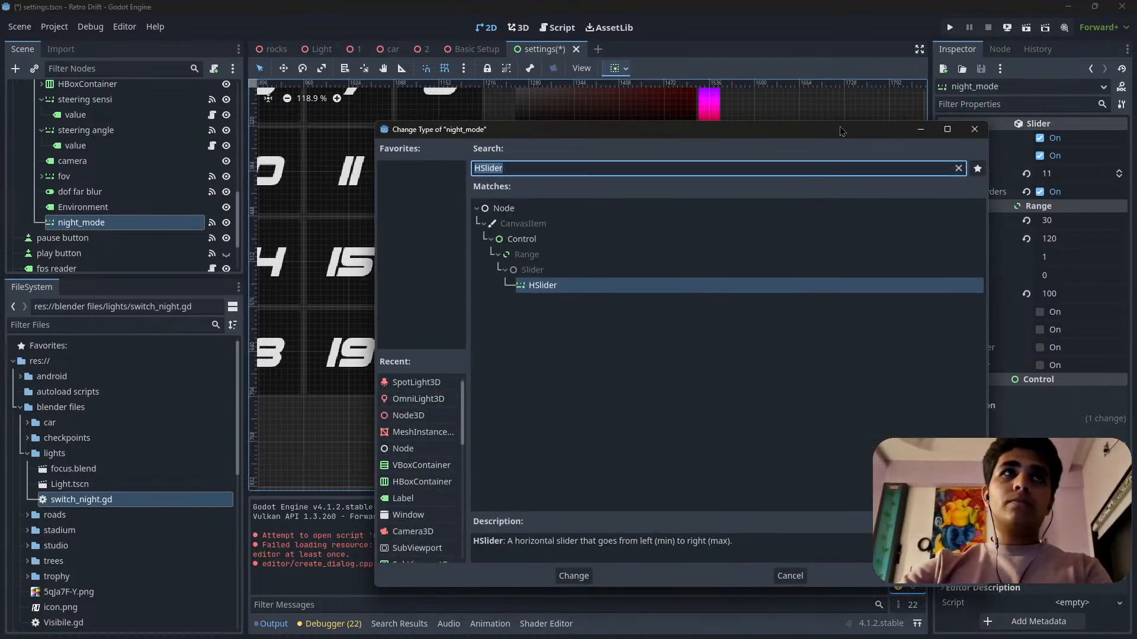
pyautogui.scroll(-1, 431, 470)
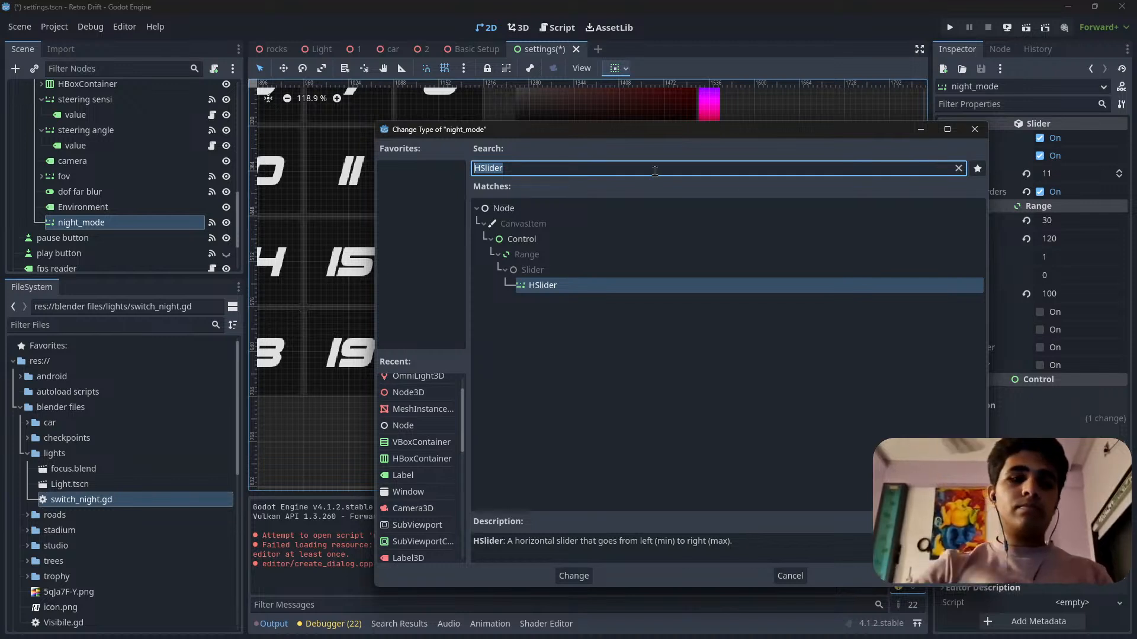
pyautogui.write('button')
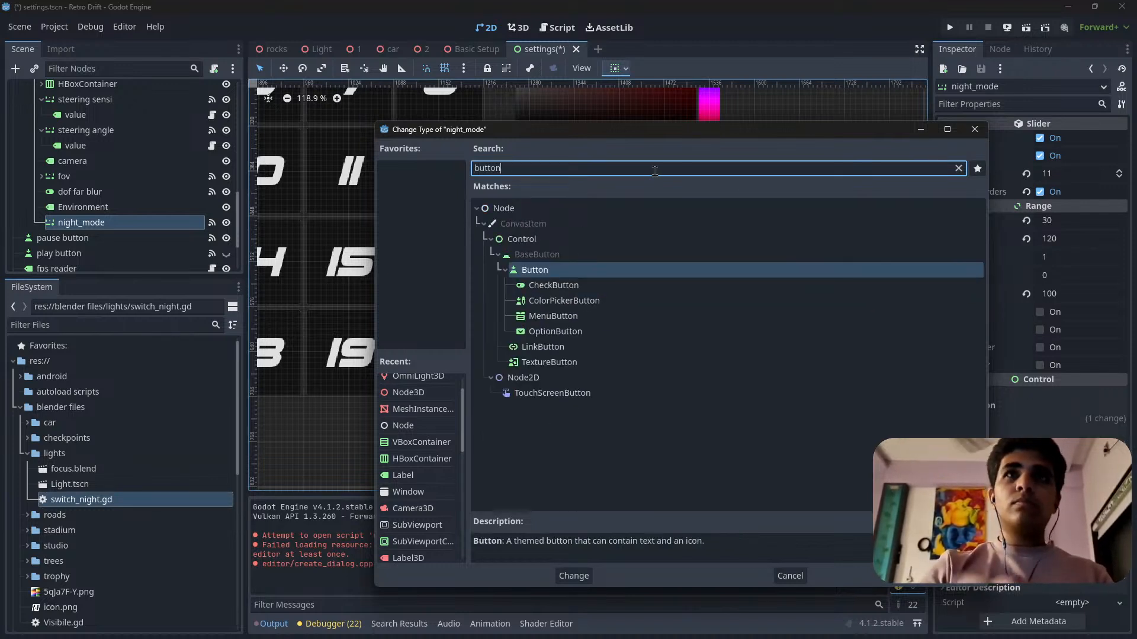
pyautogui.doubleClick(551, 286)
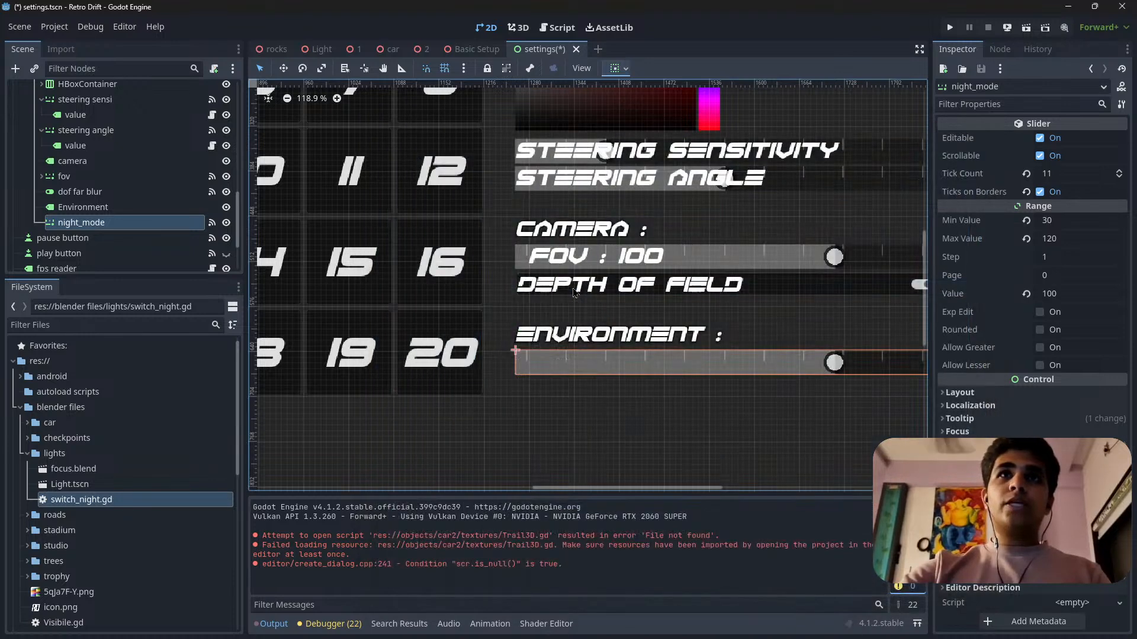
pyautogui.scroll(-3, 379, 235)
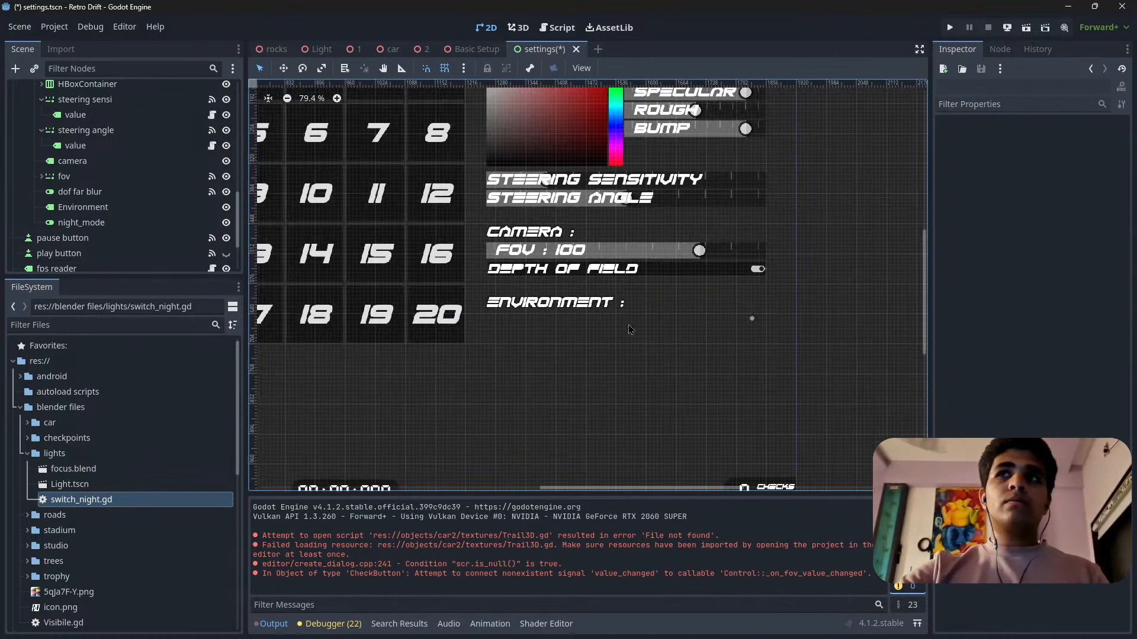
pyautogui.scroll(2, 698, 297)
pyautogui.scroll(-2, 841, 327)
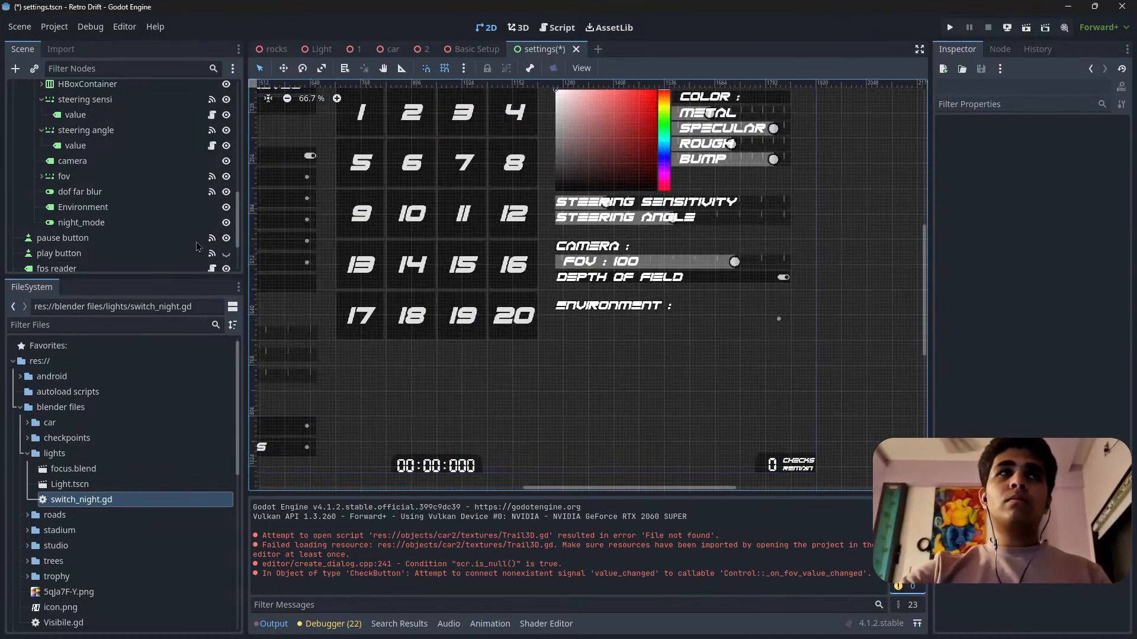
# Delete the night_mode check button below the Environment heading.
pyautogui.click(779, 323)
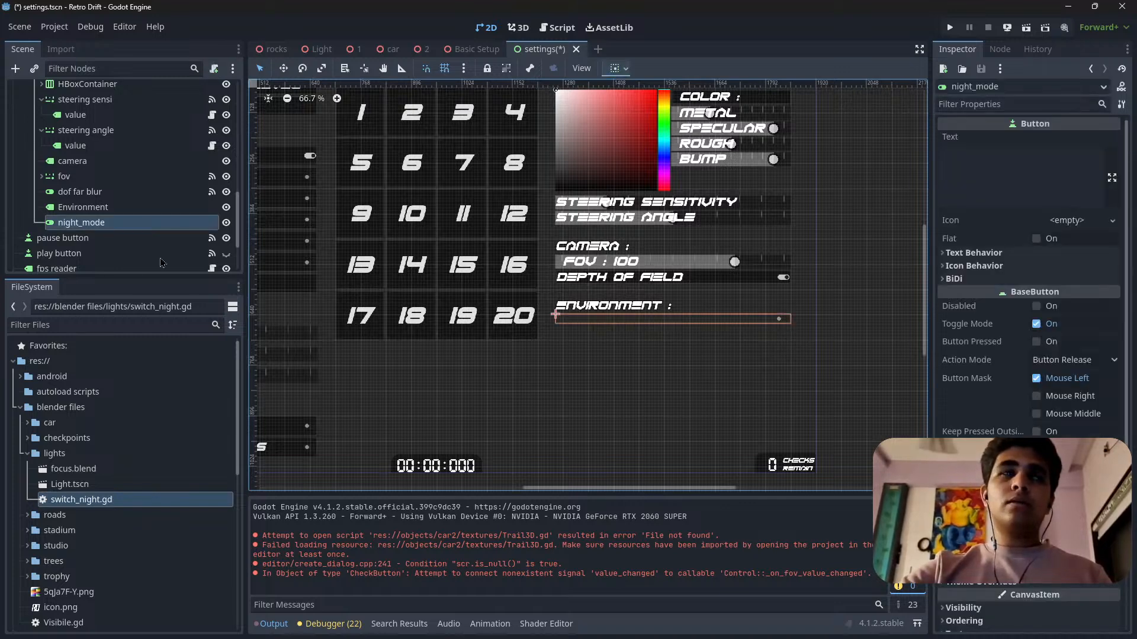
pyautogui.press('Delete')
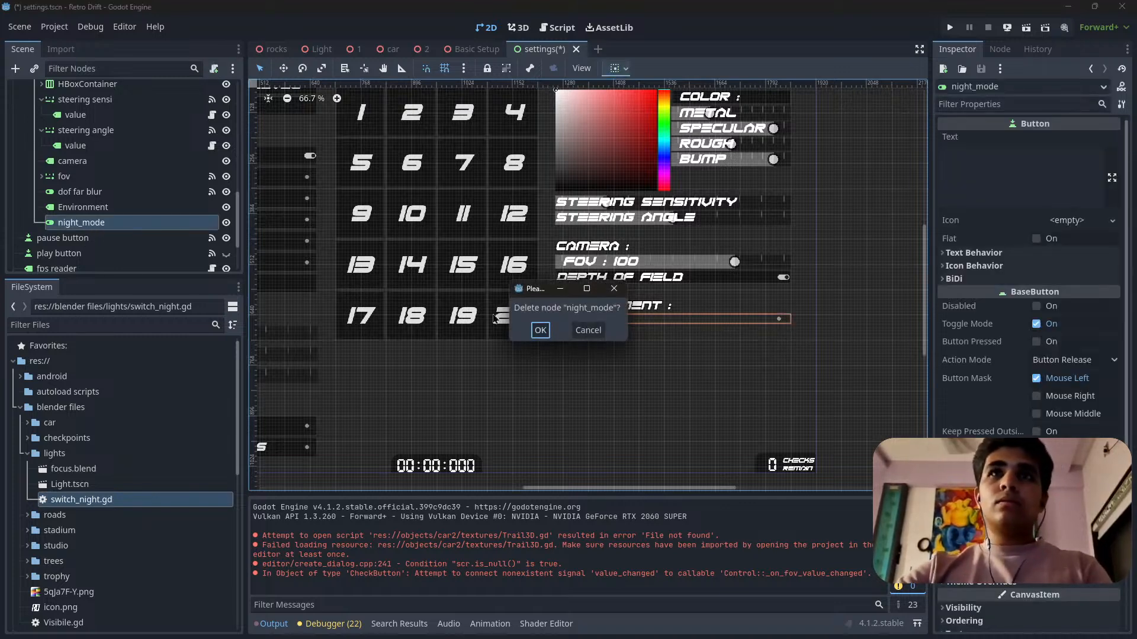
pyautogui.click(539, 329)
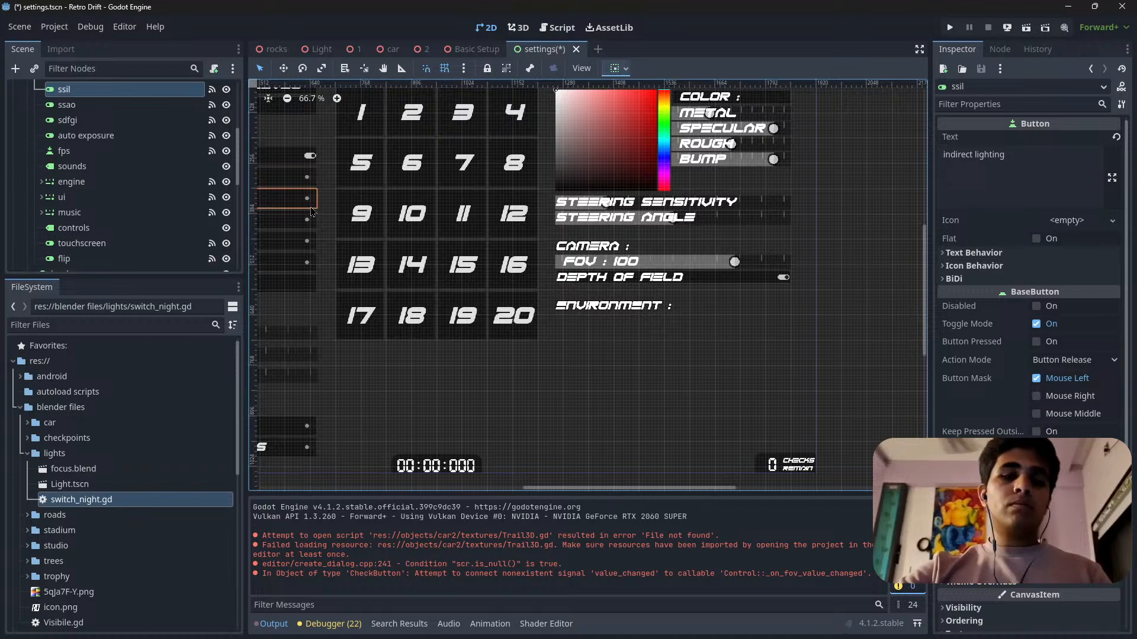
# Copy the ssil "indirect lighting" check button into VBoxContainer2, directly below the Environment heading.
pyautogui.scroll(-5, 125, 167)
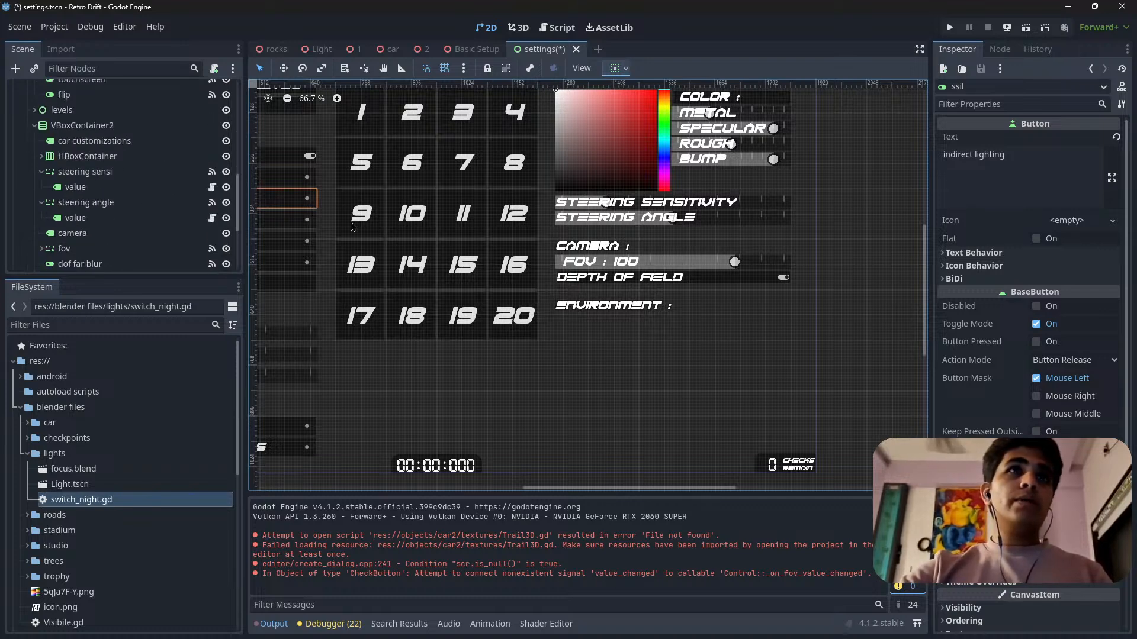
pyautogui.click(643, 305)
pyautogui.scroll(-3, 116, 233)
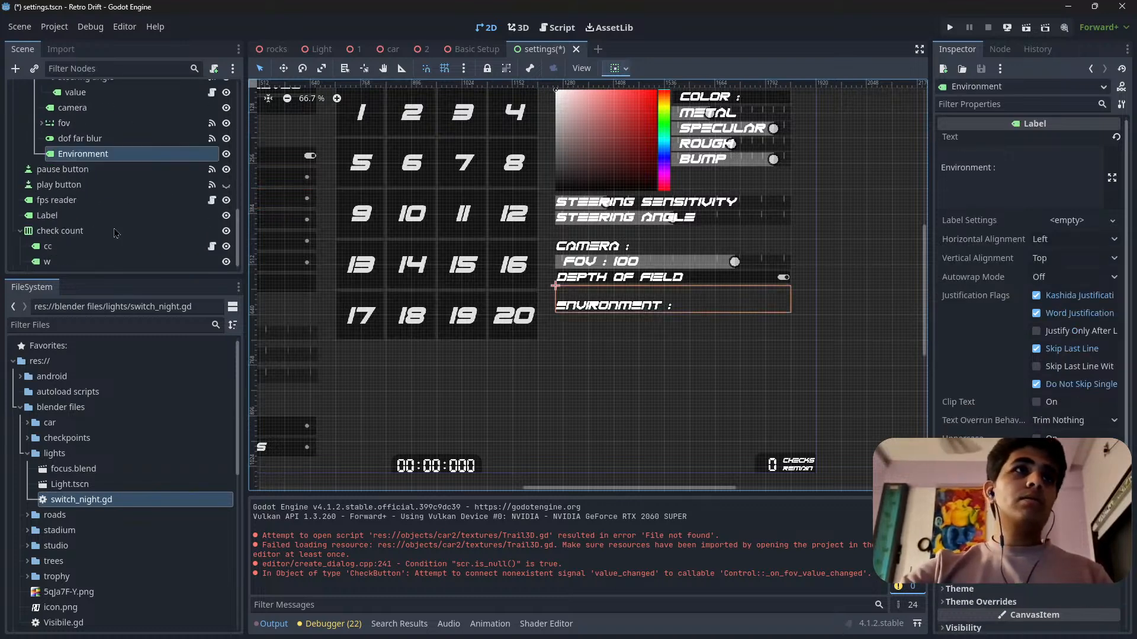
pyautogui.click(80, 156)
pyautogui.hotkey('ctrl', 'v')
pyautogui.moveTo(71, 170)
pyautogui.mouseDown()
pyautogui.moveTo(52, 181)
pyautogui.moveTo(66, 152)
pyautogui.moveTo(83, 180)
pyautogui.mouseUp()
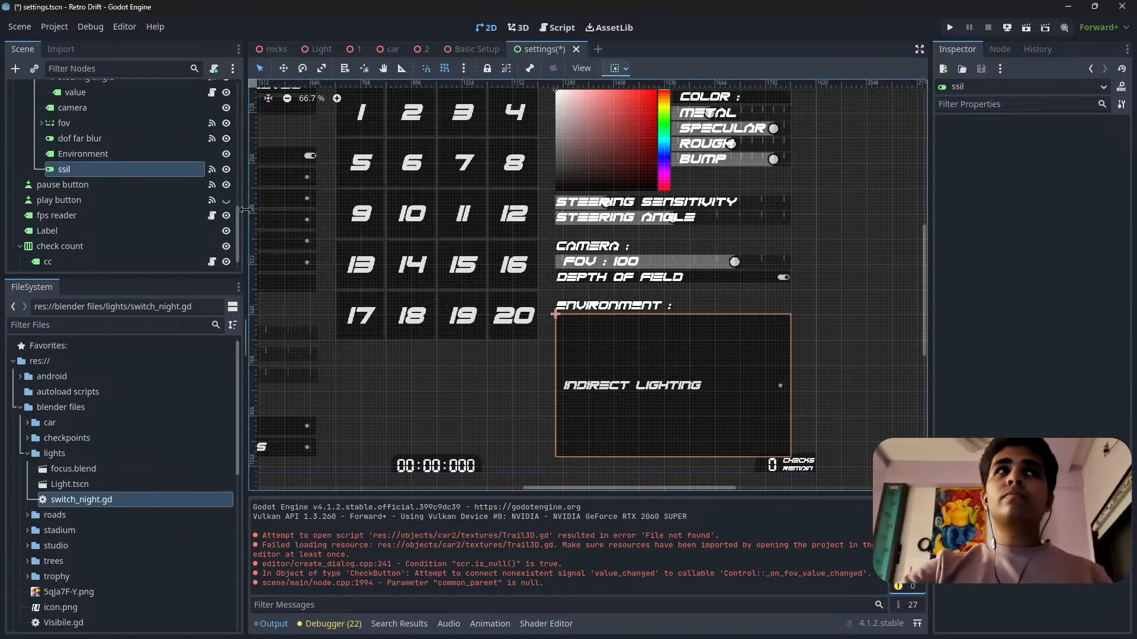
pyautogui.press('Up')
pyautogui.click(111, 174)
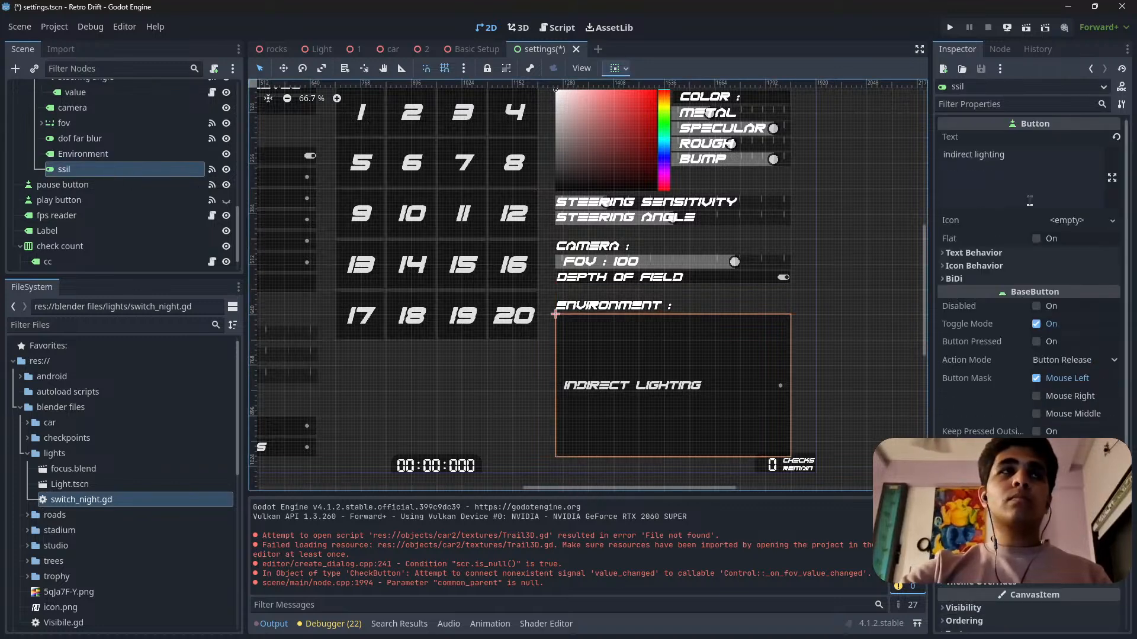
# Clear the output log and examine the copied ssil button's text, icon, BiDi and layout properties.
pyautogui.scroll(-3, 1030, 343)
pyautogui.scroll(3, 1030, 343)
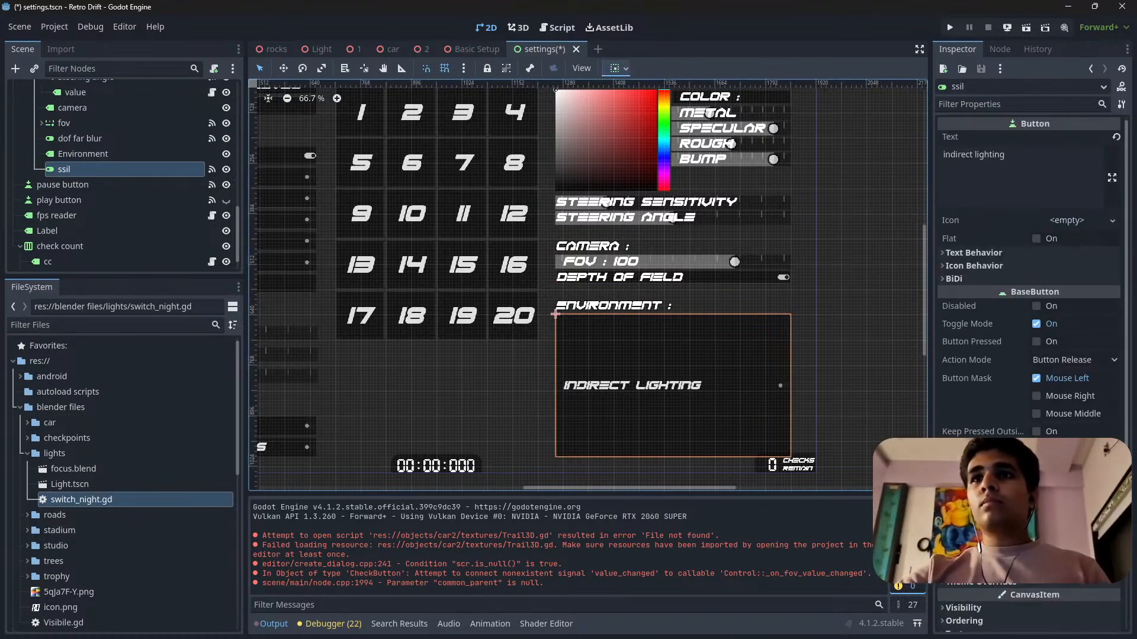
pyautogui.click(899, 508)
pyautogui.click(974, 253)
pyautogui.click(974, 253)
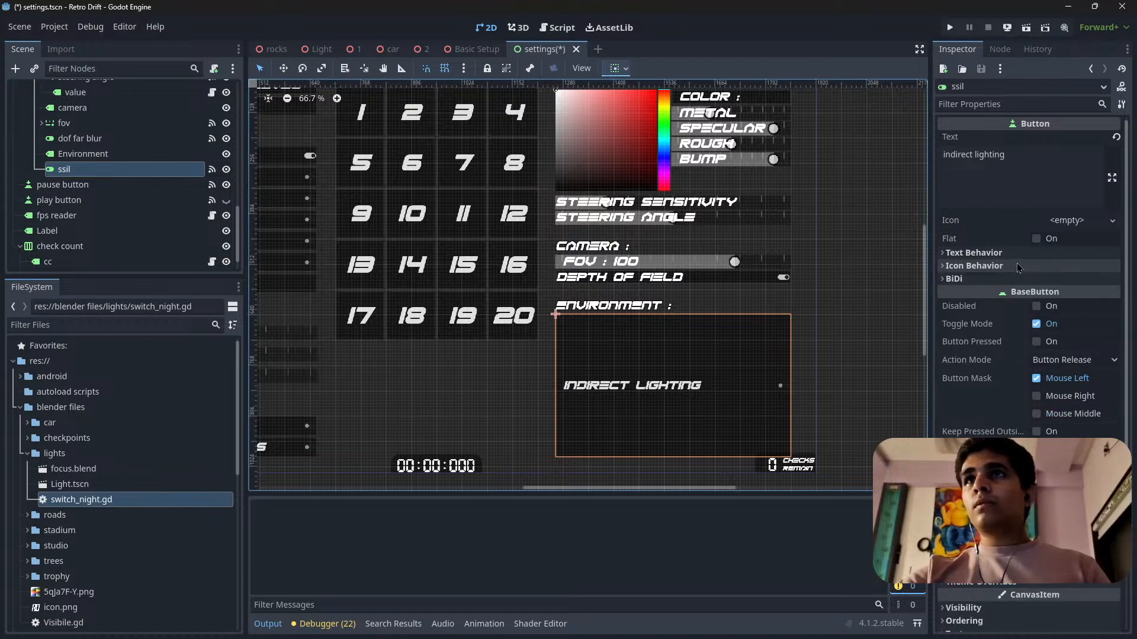
pyautogui.click(974, 253)
pyautogui.click(974, 319)
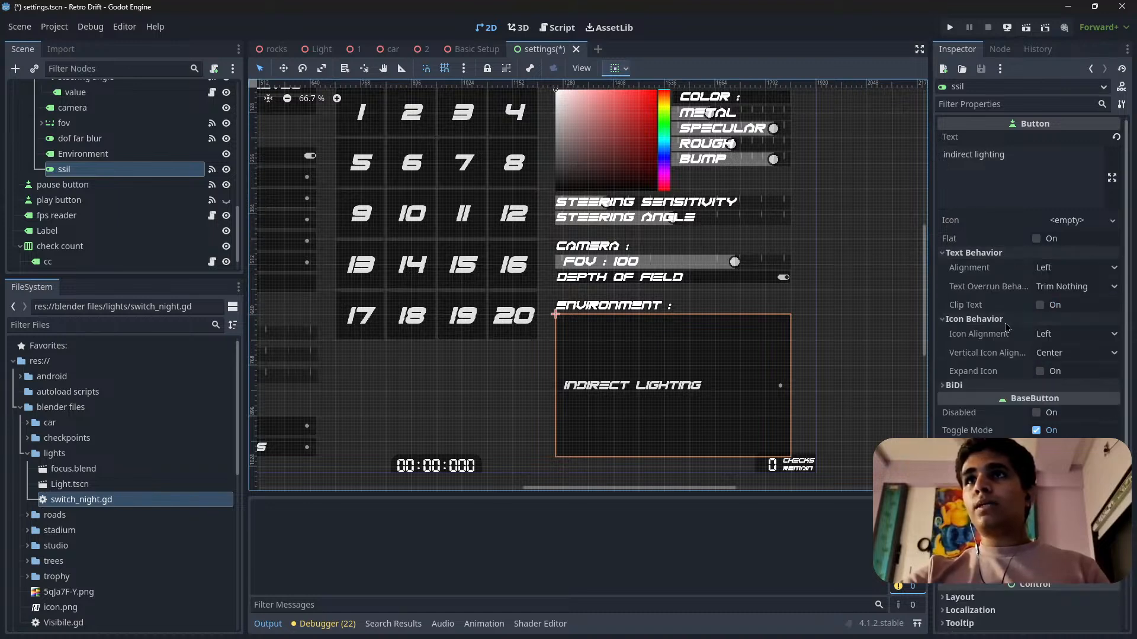
pyautogui.click(1010, 384)
pyautogui.scroll(-5, 1011, 382)
pyautogui.click(988, 392)
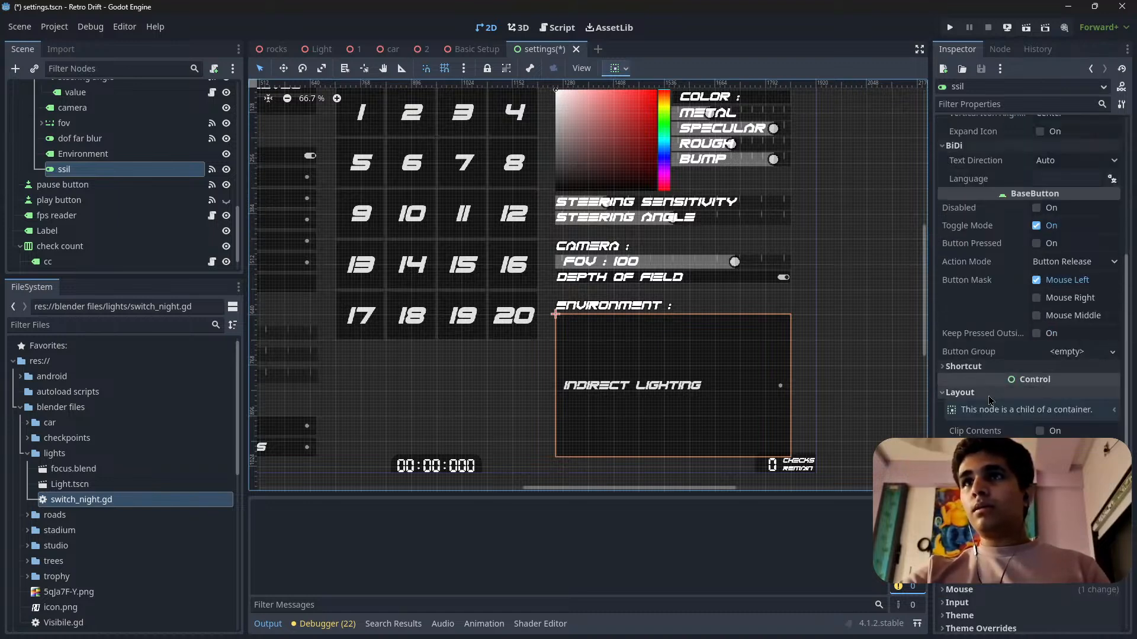
pyautogui.scroll(-5, 983, 412)
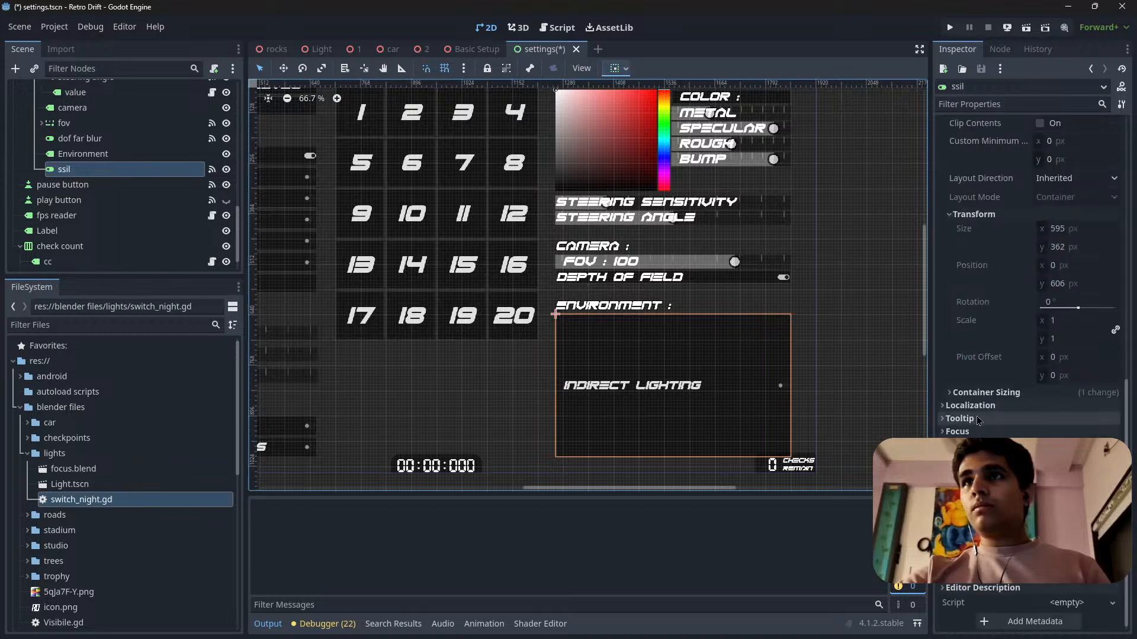
pyautogui.scroll(10, 978, 421)
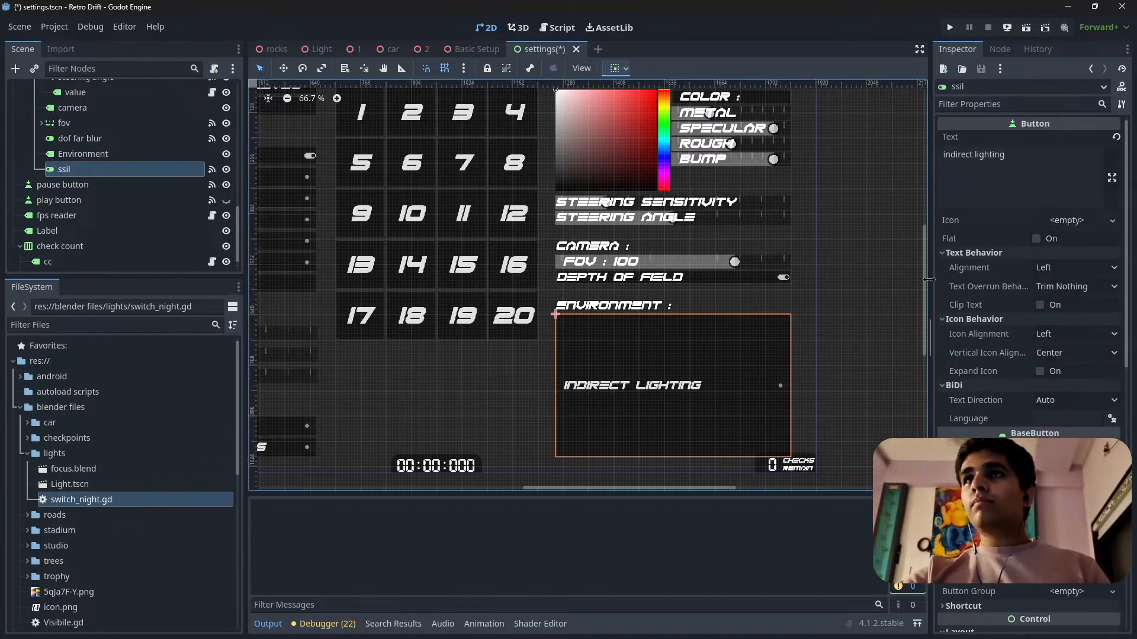
# Widen the Inspector and expand the container sizing settings of the copied ssil button.
pyautogui.moveTo(929, 279); pyautogui.dragTo(823, 294)
pyautogui.scroll(-5, 533, 273)
pyautogui.scroll(7, 737, 376)
pyautogui.scroll(-6, 971, 363)
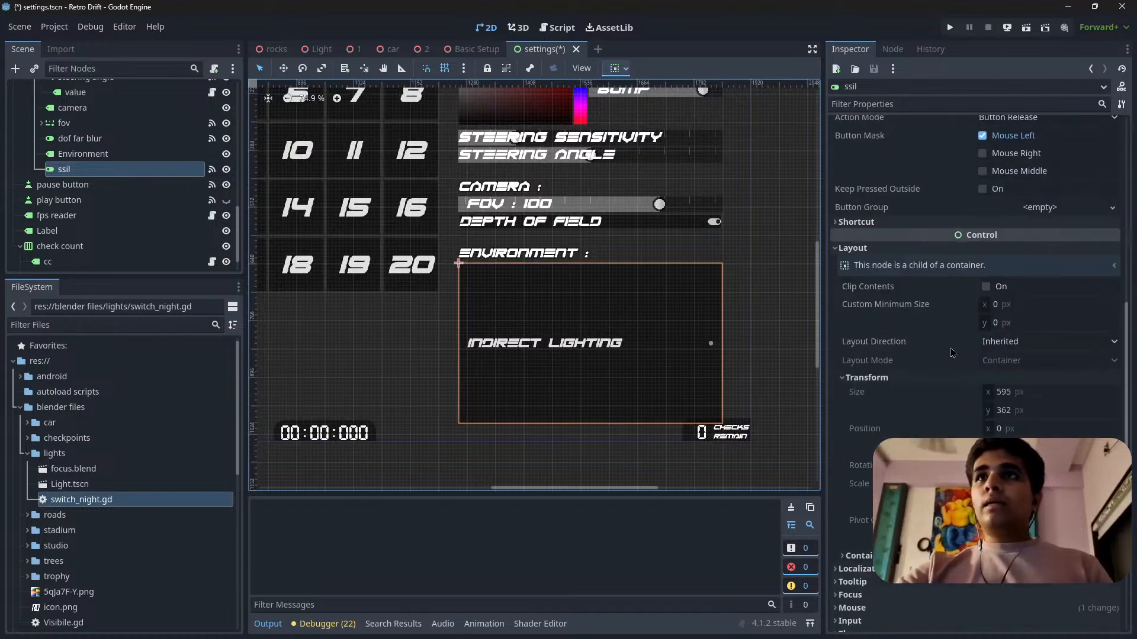
pyautogui.scroll(-4, 947, 367)
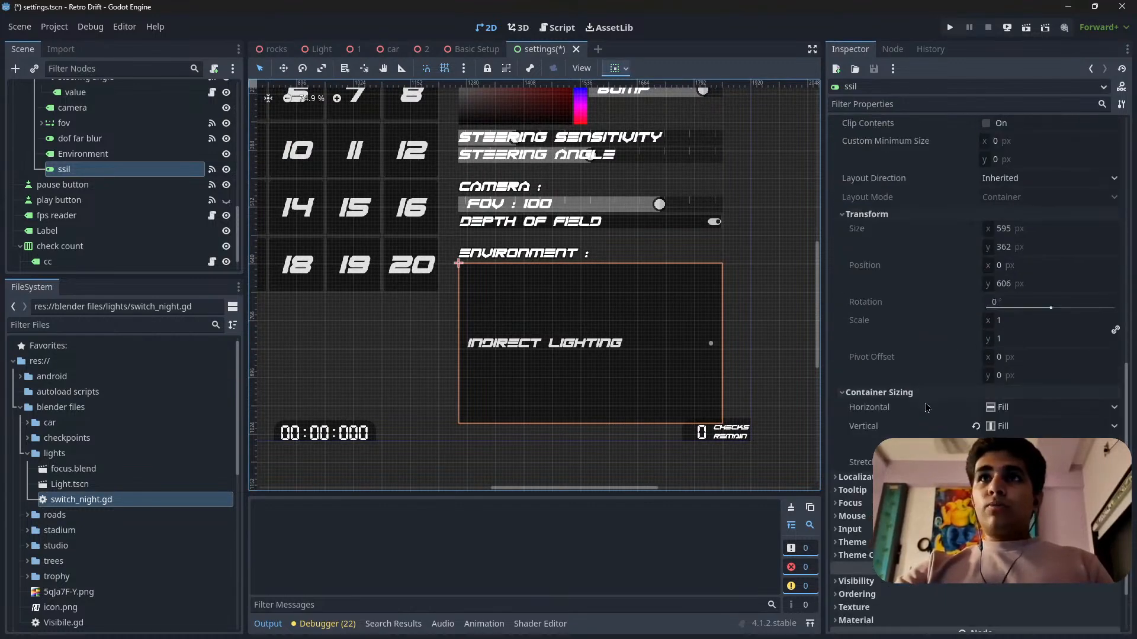
pyautogui.scroll(-1, 691, 372)
pyautogui.scroll(2, 691, 372)
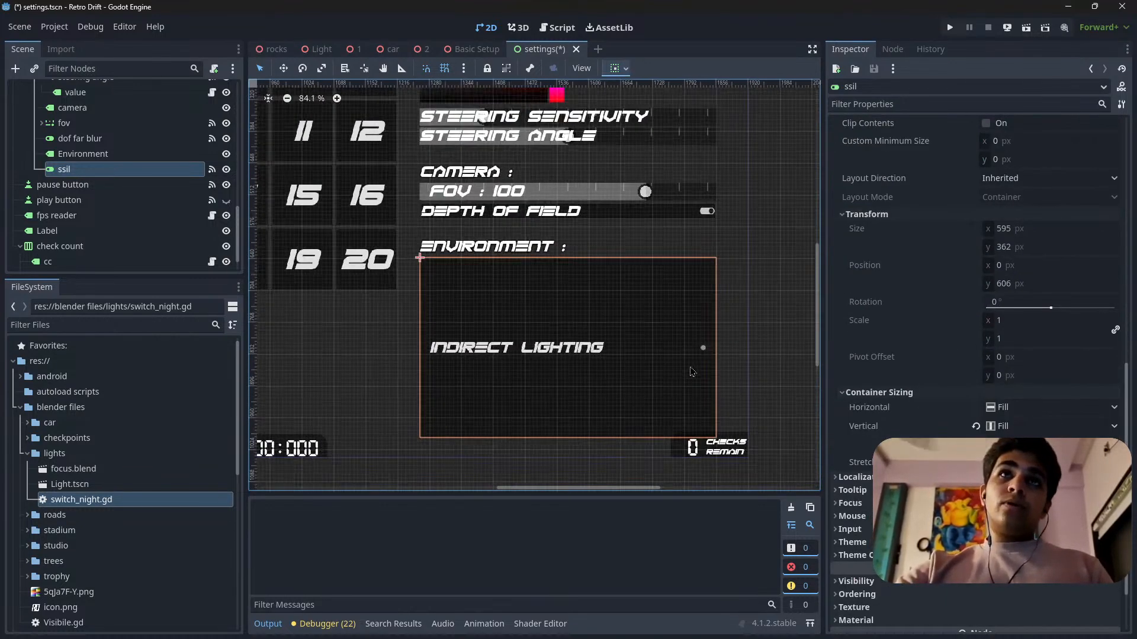
# Set the vertical container sizing of the copied ssil button to Shrink Begin.
pyautogui.scroll(4, 691, 372)
pyautogui.scroll(-4, 623, 320)
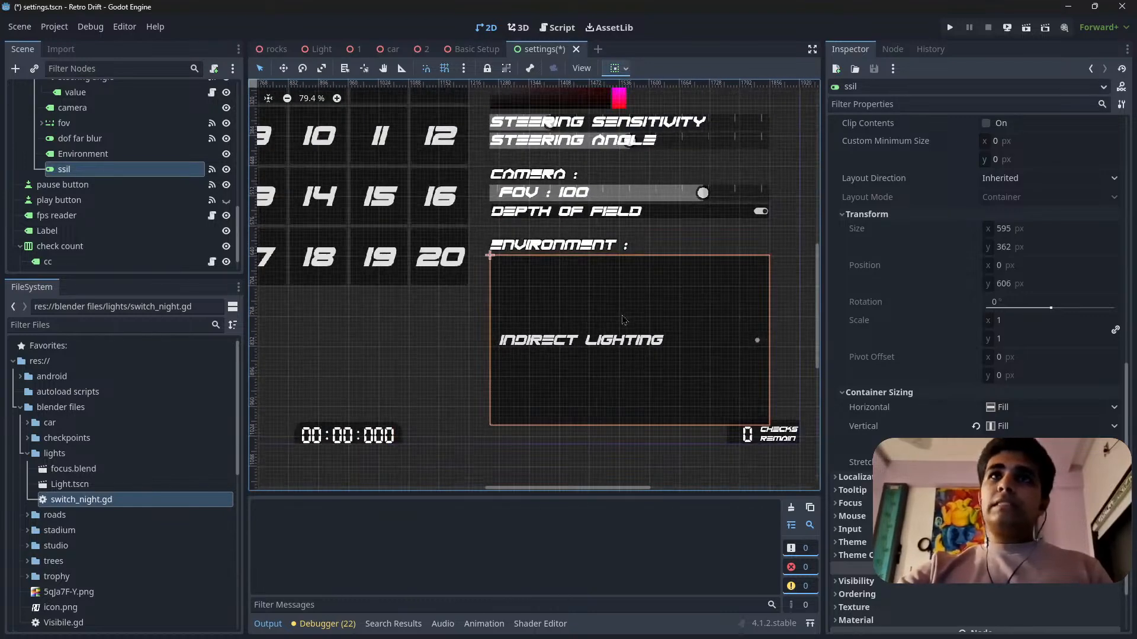
pyautogui.scroll(-2, 623, 319)
pyautogui.scroll(5, 489, 295)
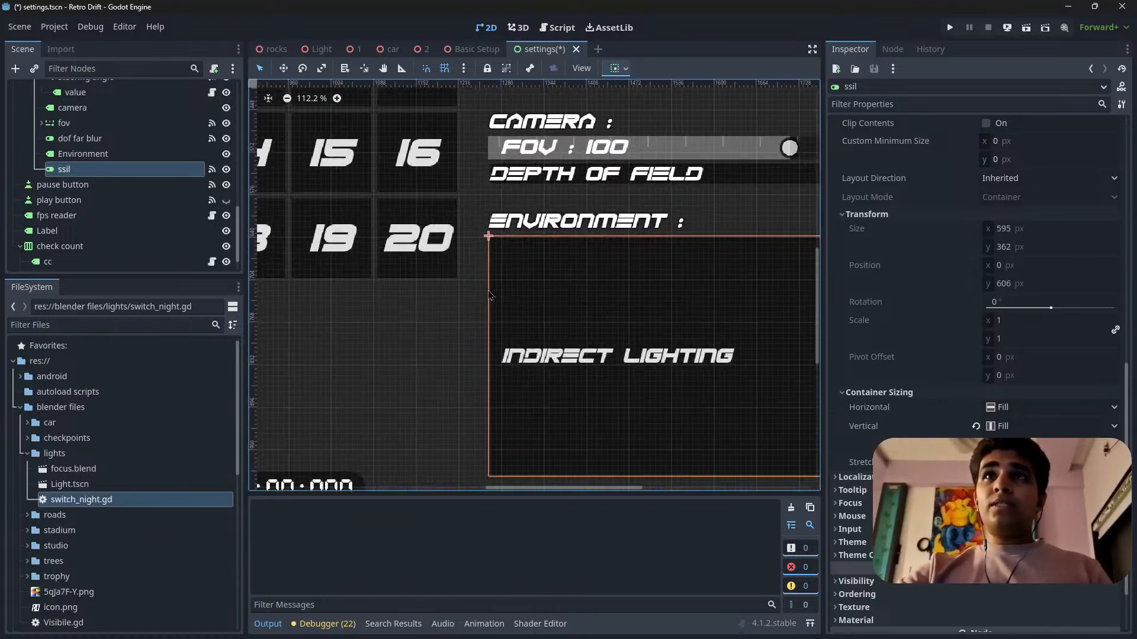
pyautogui.scroll(-3, 489, 294)
pyautogui.scroll(-3, 716, 384)
pyautogui.scroll(7, 662, 339)
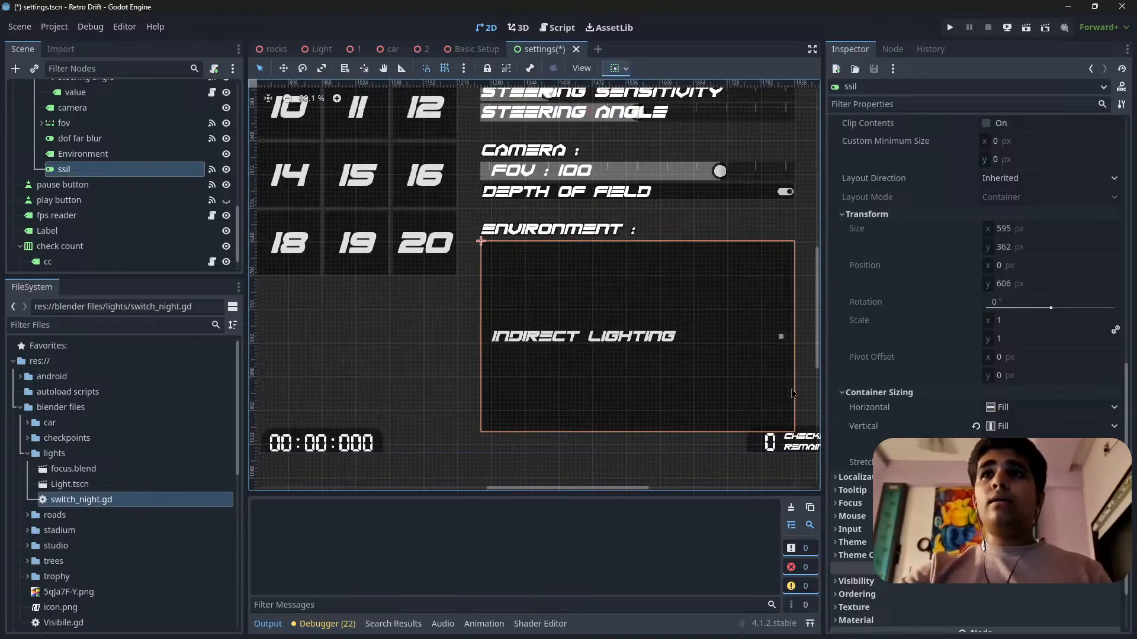
pyautogui.click(1018, 427)
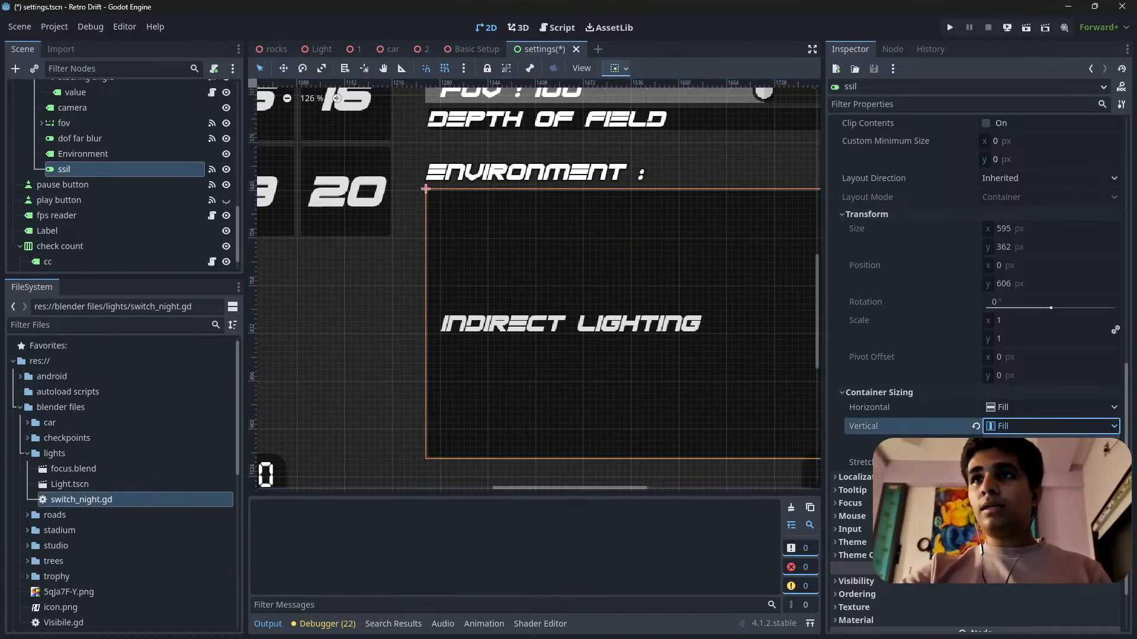
pyautogui.scroll(-3, 722, 396)
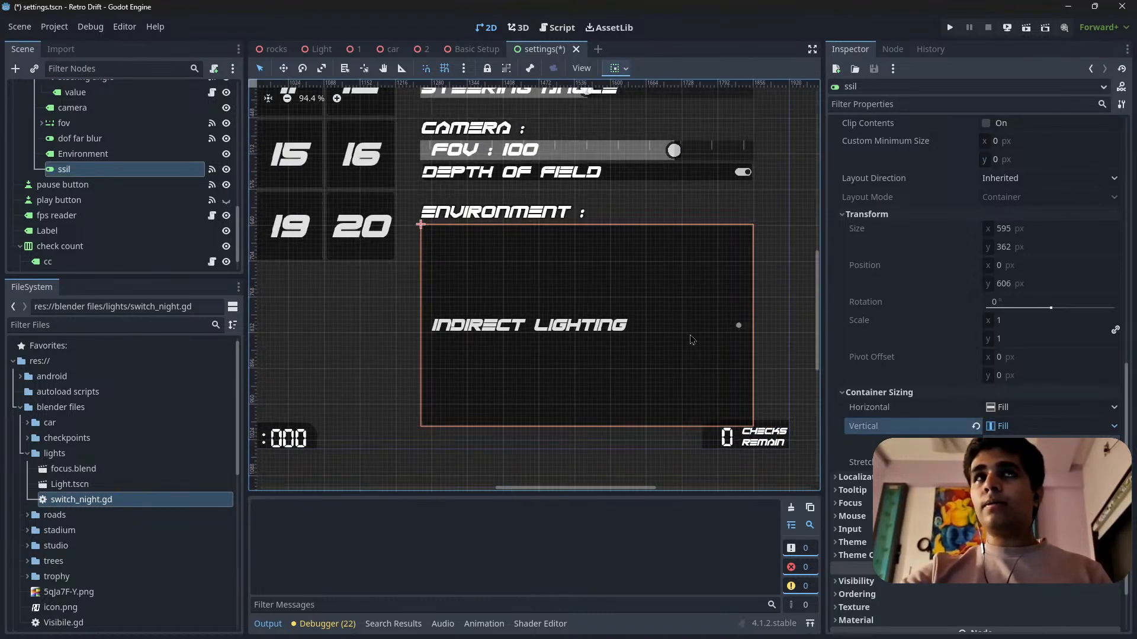
pyautogui.scroll(2, 690, 332)
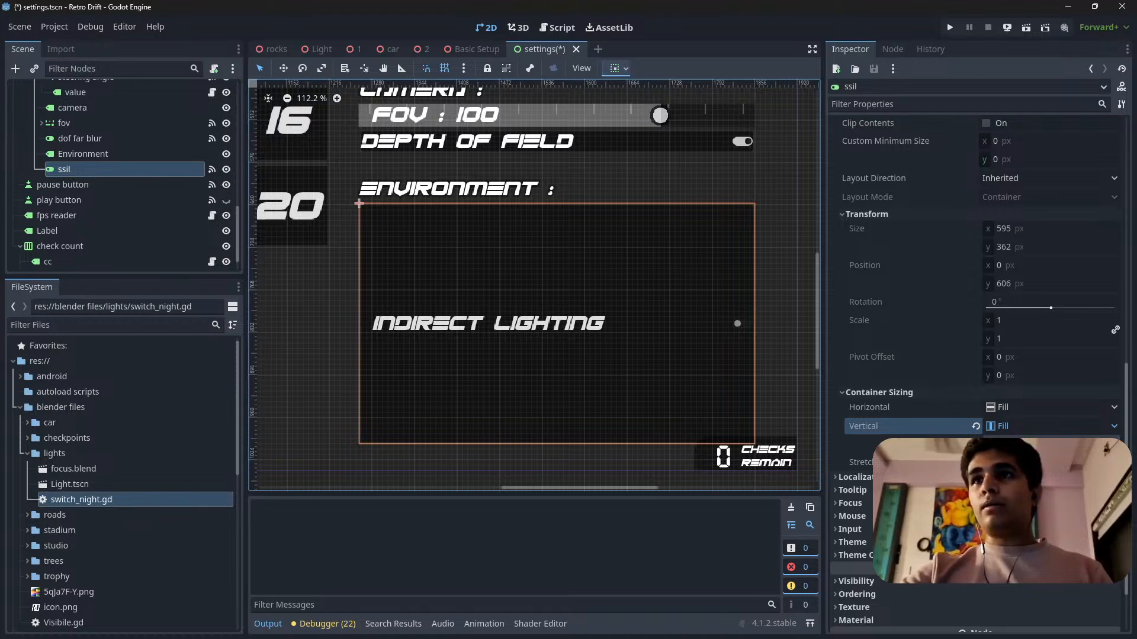
pyautogui.click(1023, 456)
pyautogui.scroll(-18, 651, 391)
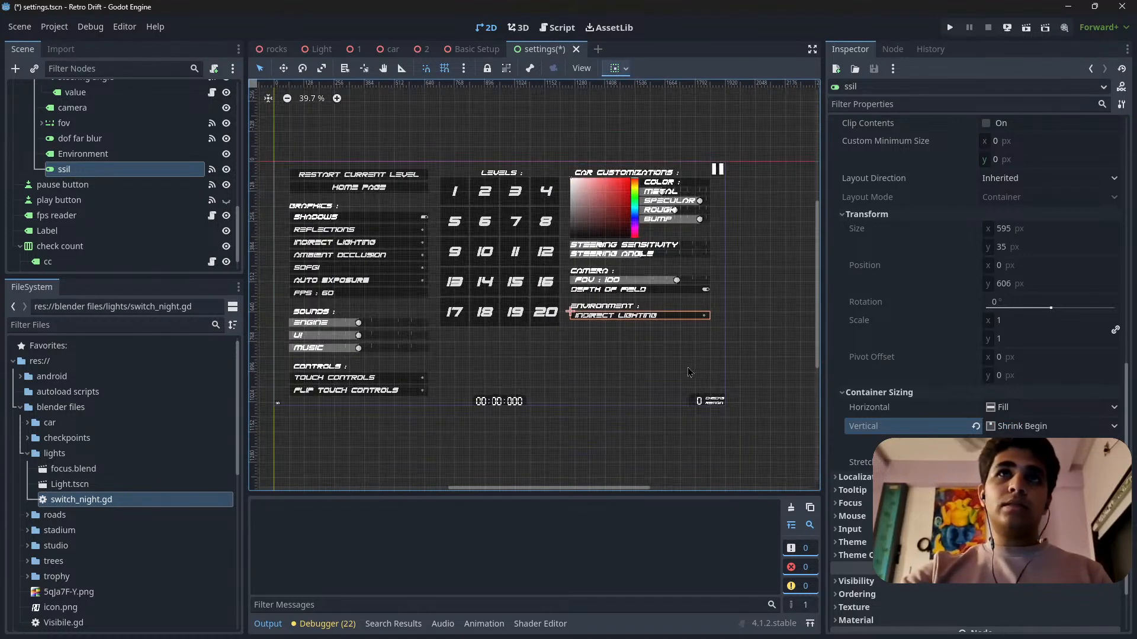
pyautogui.scroll(8, 651, 332)
pyautogui.scroll(3, 651, 333)
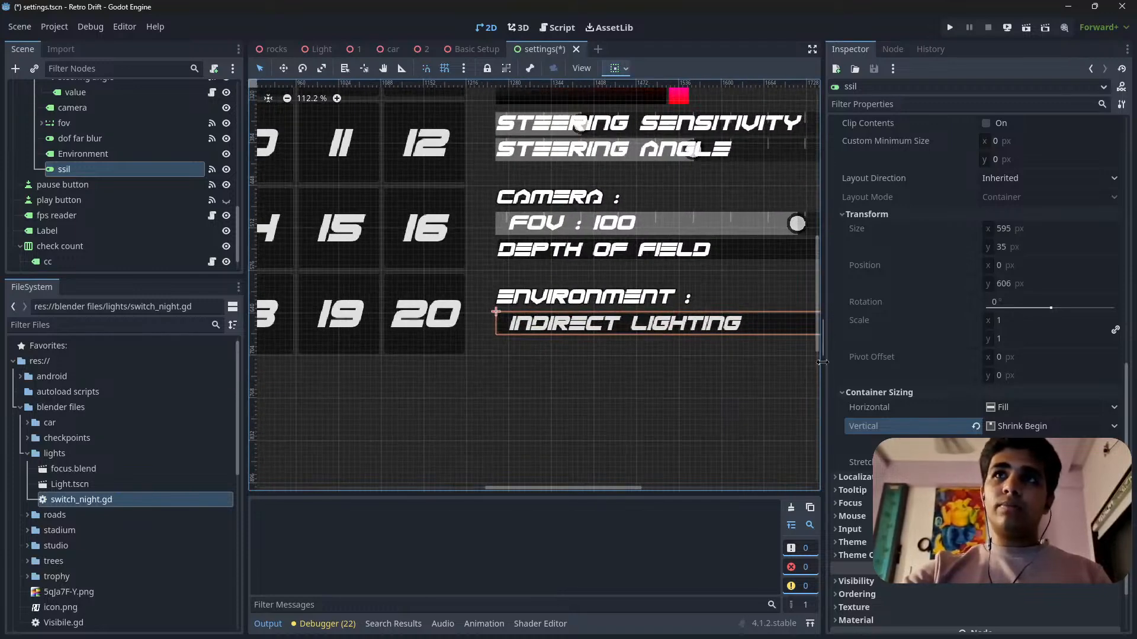
# Examine the copied ssil button's text, icon, toggle and layout properties against its appearance under the Environment heading.
pyautogui.moveTo(822, 367); pyautogui.dragTo(826, 367)
pyautogui.scroll(6, 881, 336)
pyautogui.scroll(2, 888, 319)
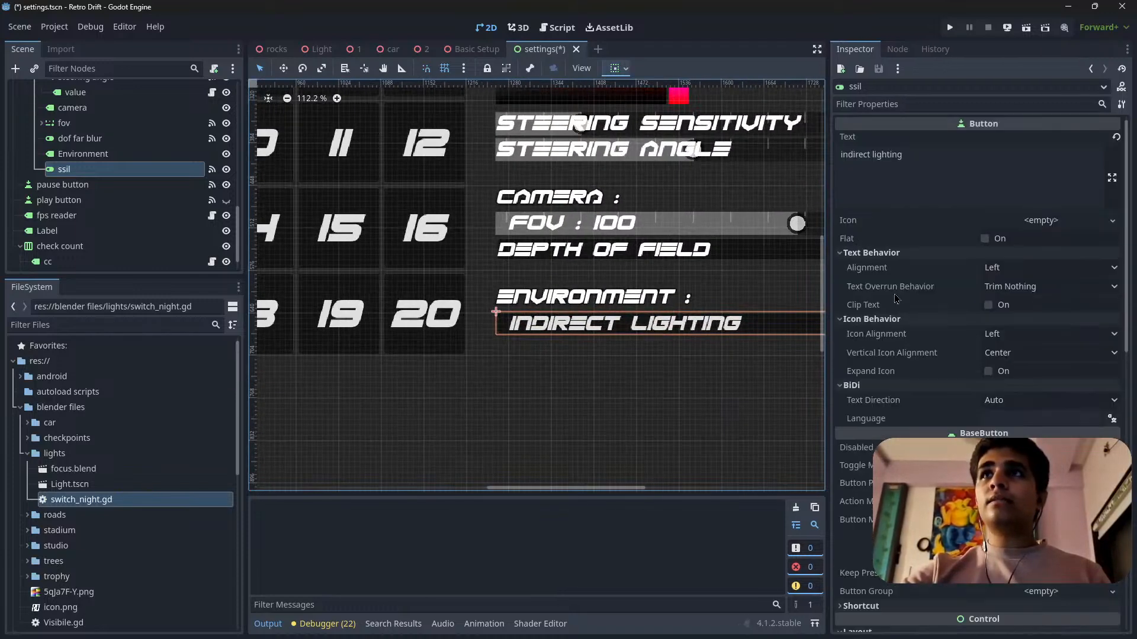
pyautogui.scroll(-8, 971, 372)
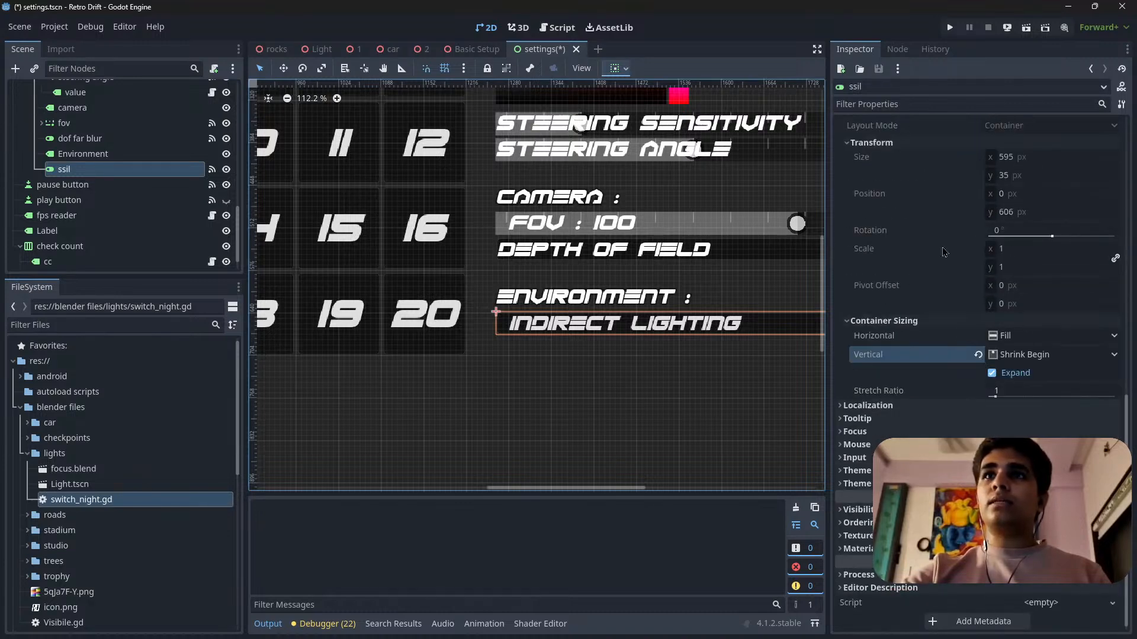
pyautogui.scroll(8, 944, 252)
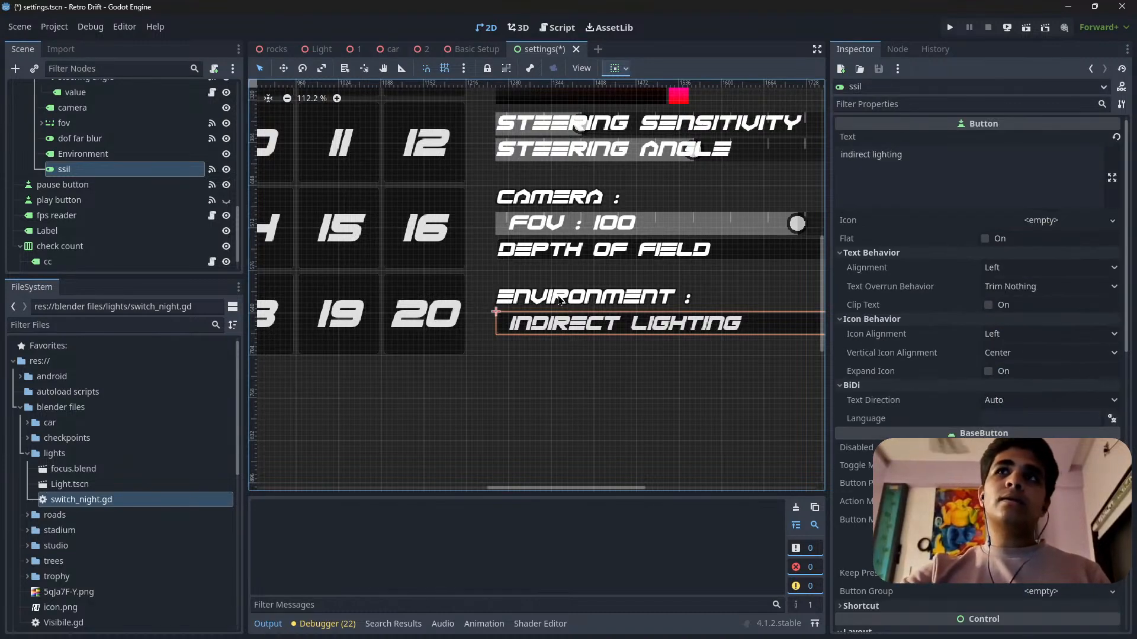
pyautogui.scroll(-11, 468, 292)
pyautogui.scroll(6, 627, 299)
pyautogui.scroll(5, 695, 339)
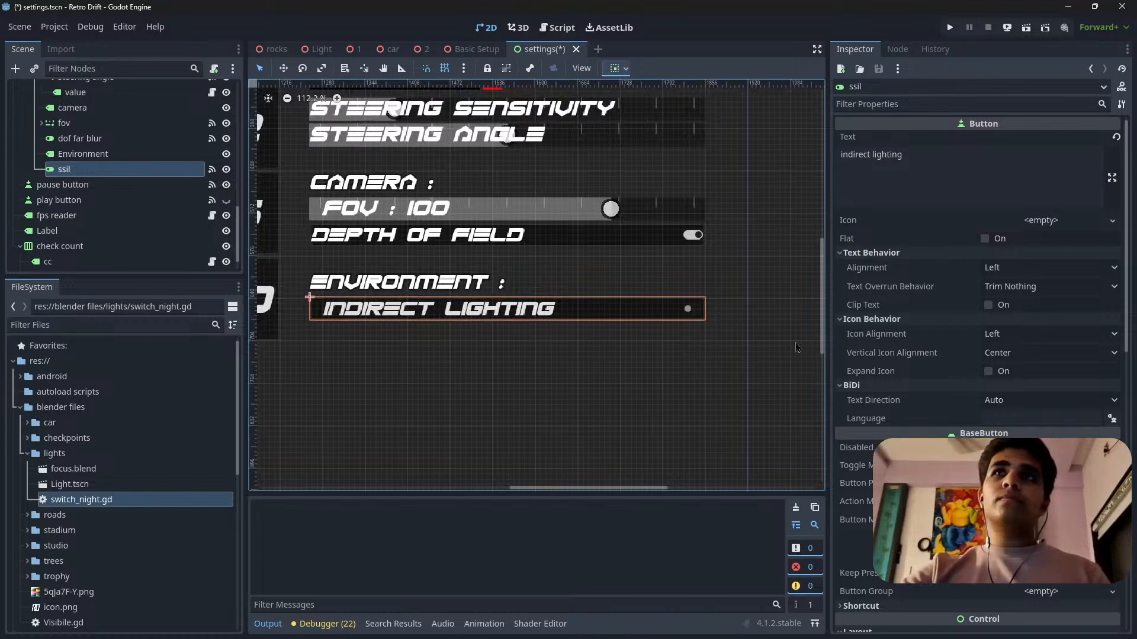
pyautogui.scroll(-10, 948, 350)
pyautogui.scroll(7, 947, 351)
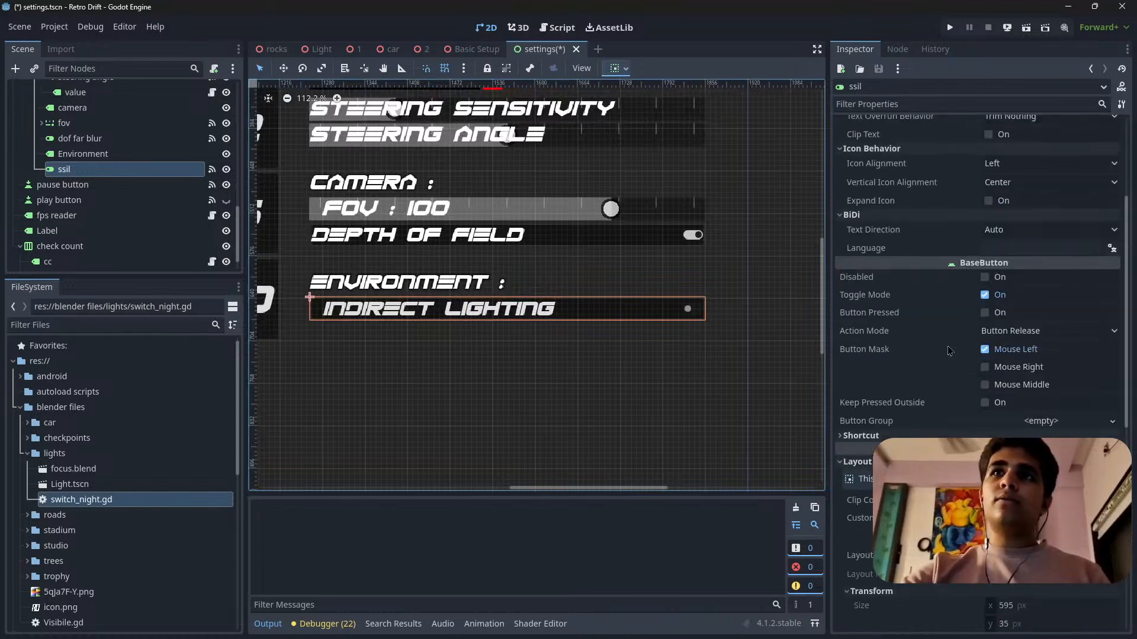
pyautogui.scroll(3, 951, 349)
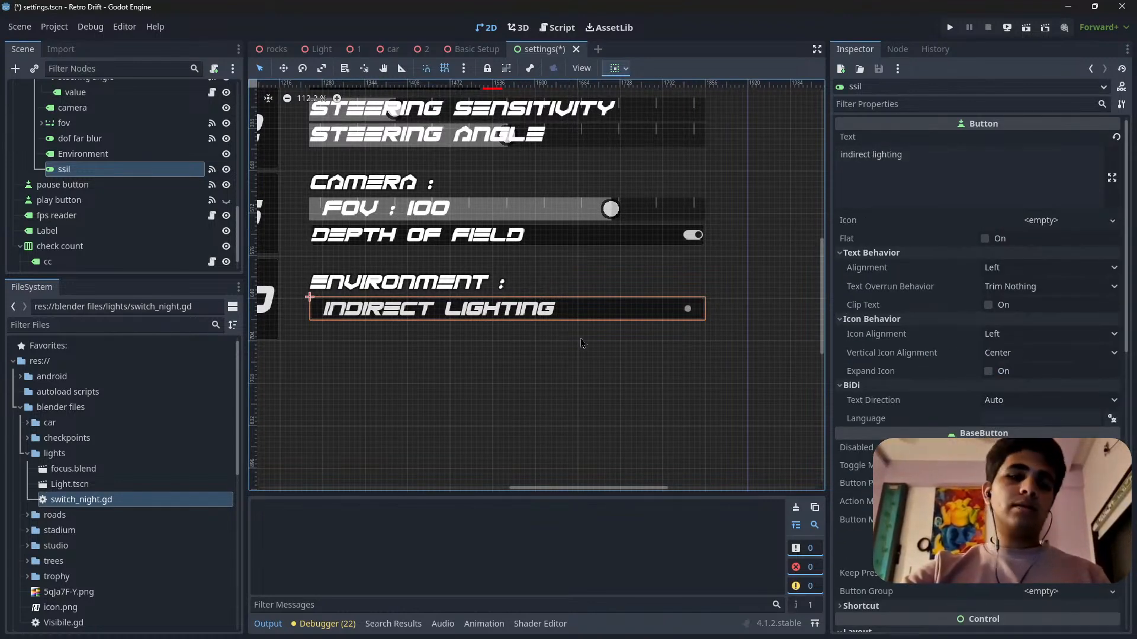
# Disconnect the copied ssil button's toggled signal from the _on_ssil_toggled method and save the settings scene.
pyautogui.hotkey('ctrl', 's')
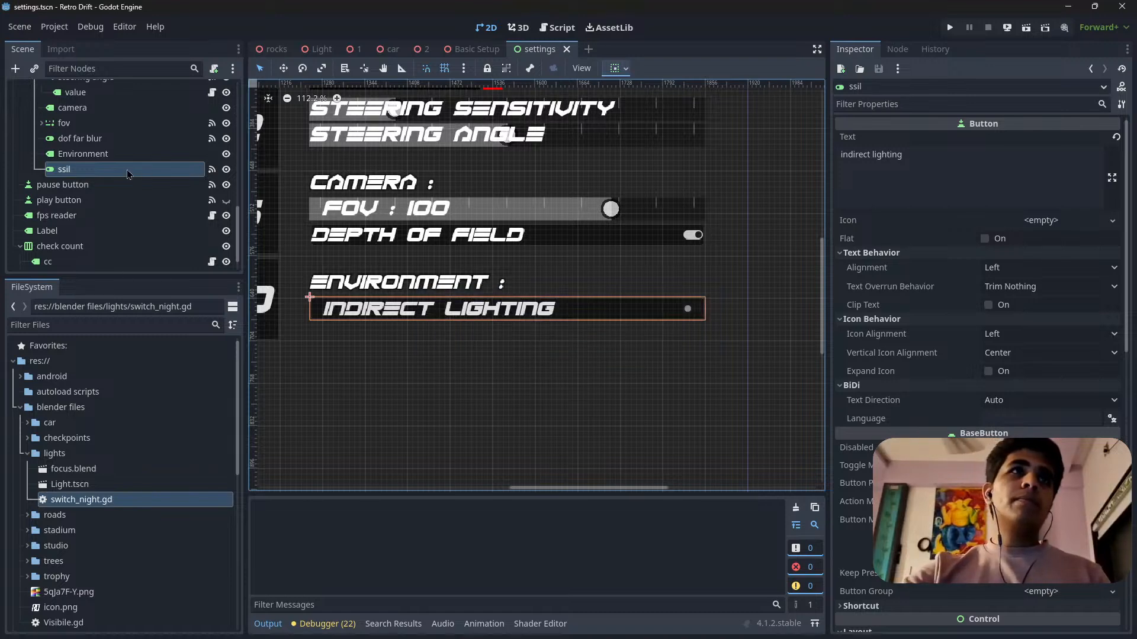
pyautogui.click(897, 49)
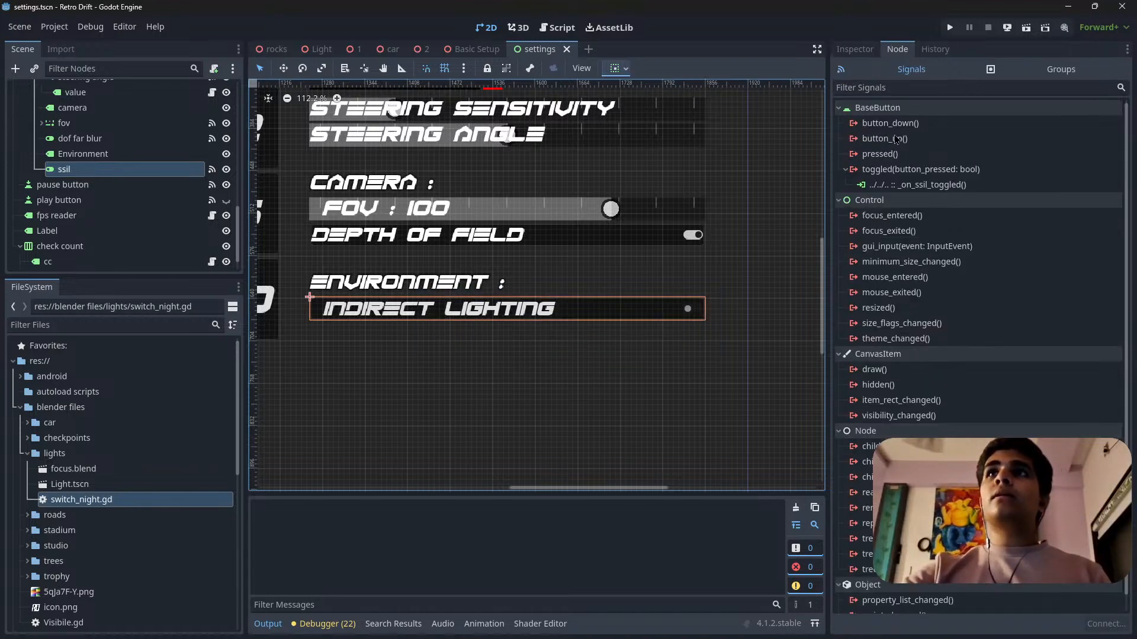
pyautogui.rightClick(946, 187)
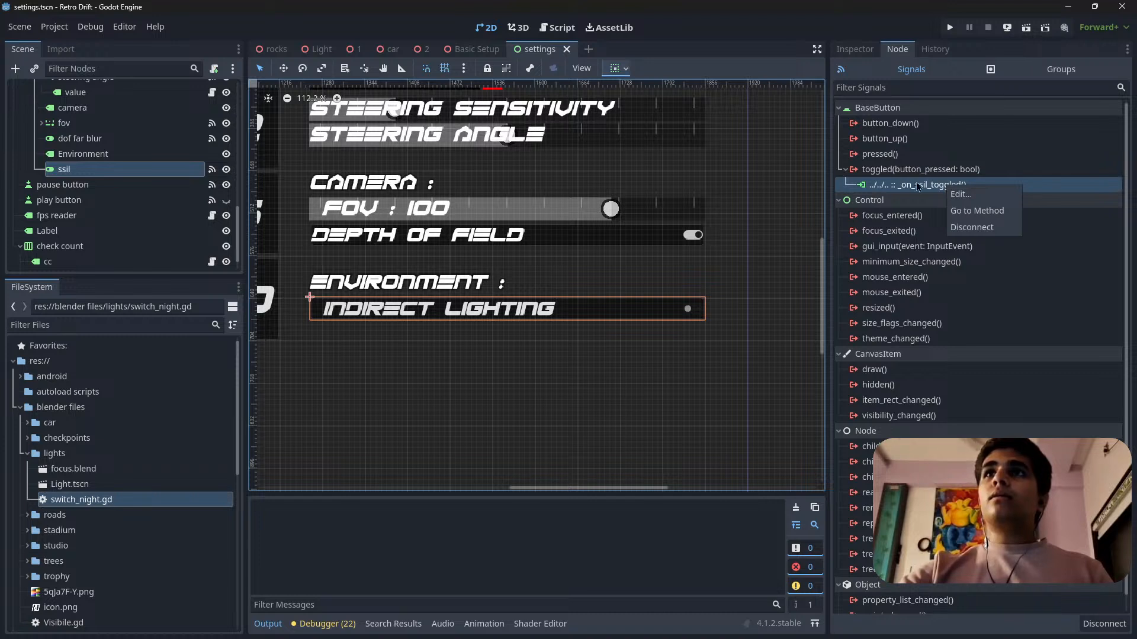
pyautogui.click(988, 227)
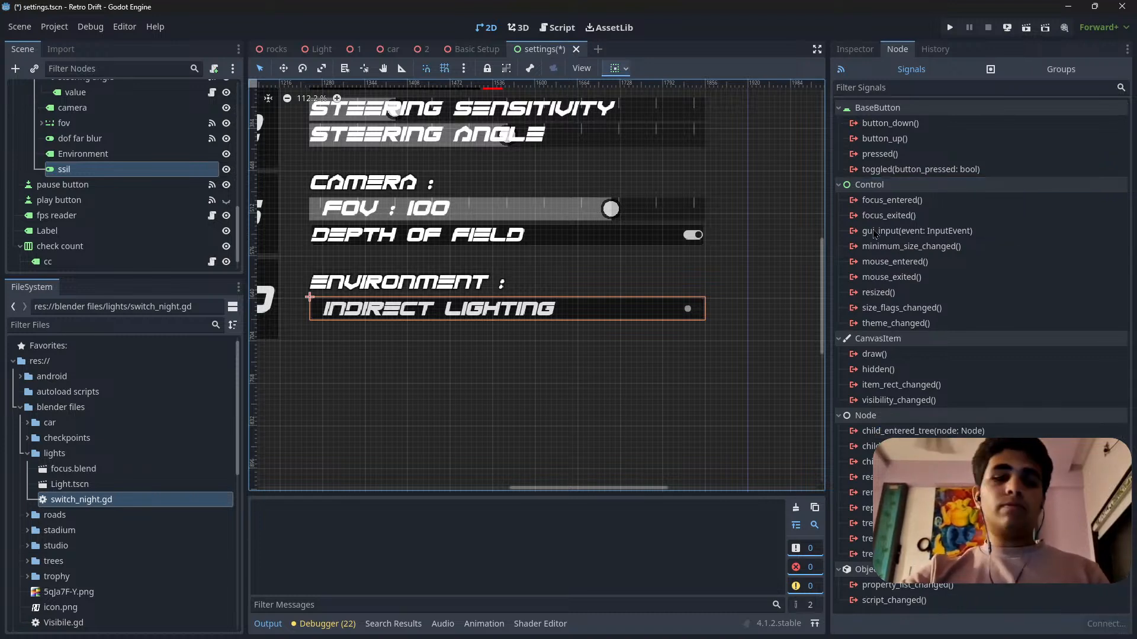
pyautogui.hotkey('ctrl', 's')
pyautogui.scroll(2, 122, 192)
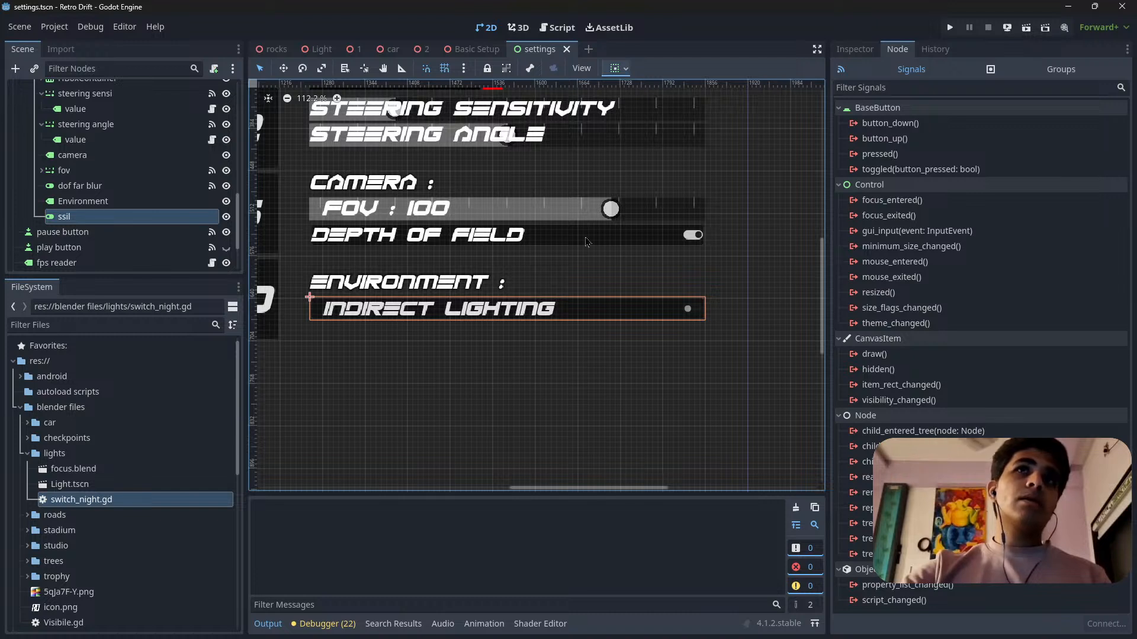
pyautogui.scroll(10, 127, 204)
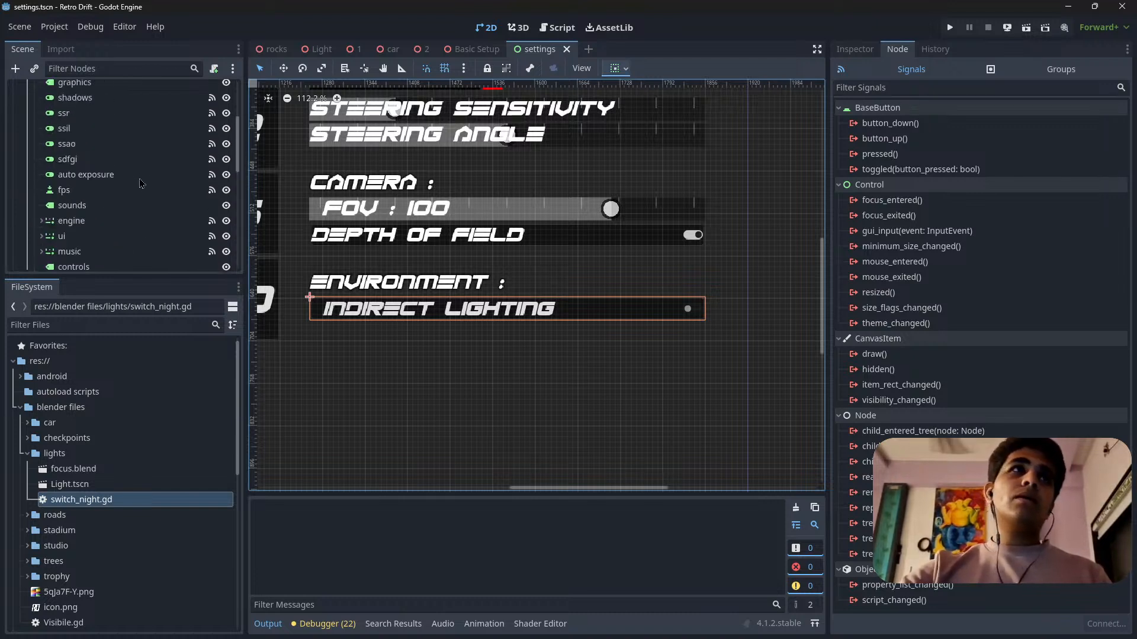
pyautogui.scroll(-8, 127, 133)
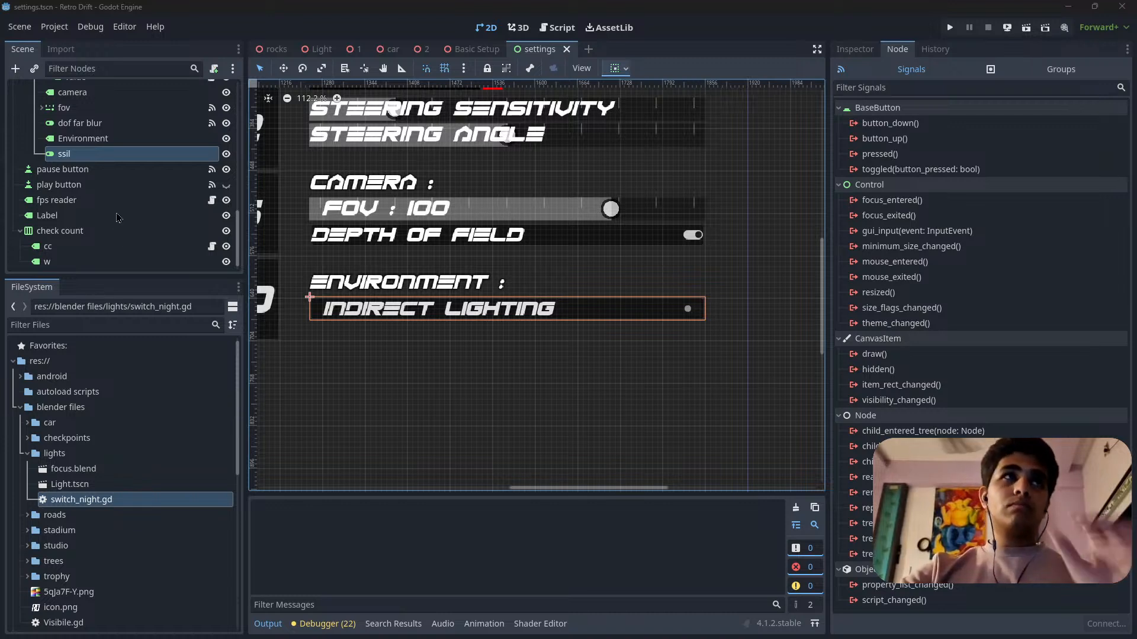
pyautogui.click(360, 380)
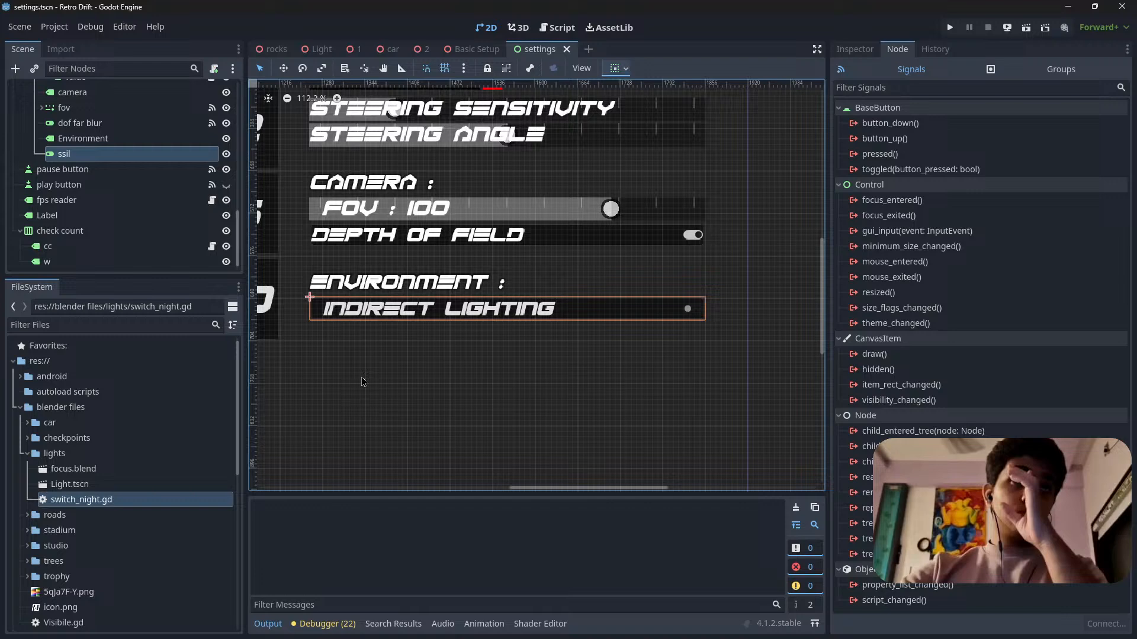
# Change the text of the copied ssil button below the Environment heading to "night mode".
pyautogui.click(560, 316)
pyautogui.click(852, 52)
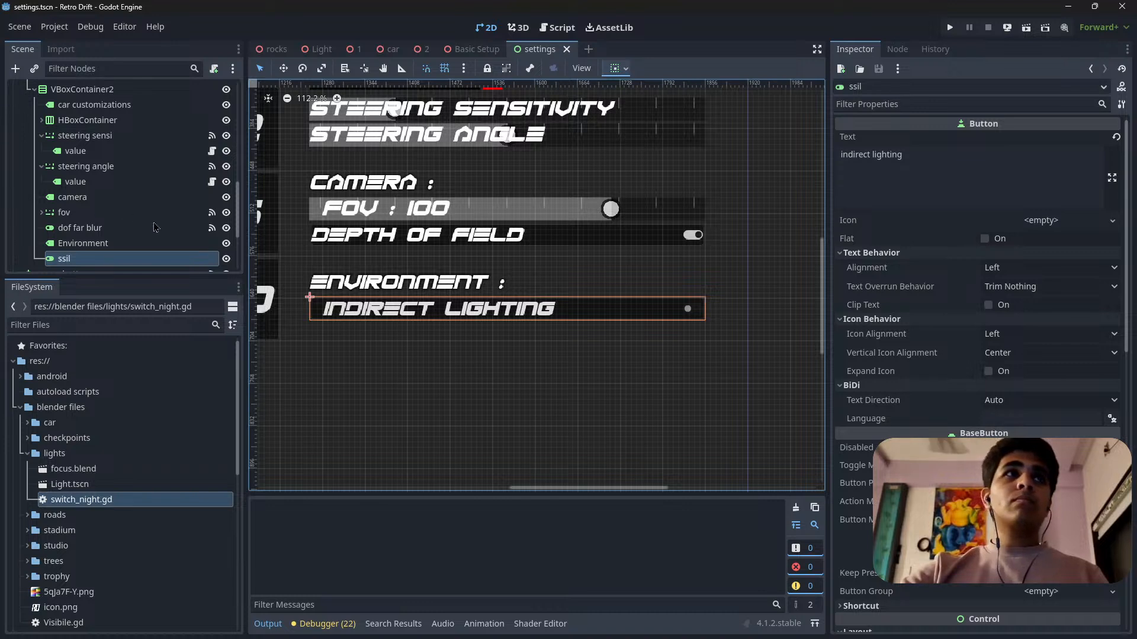
pyautogui.doubleClick(91, 260)
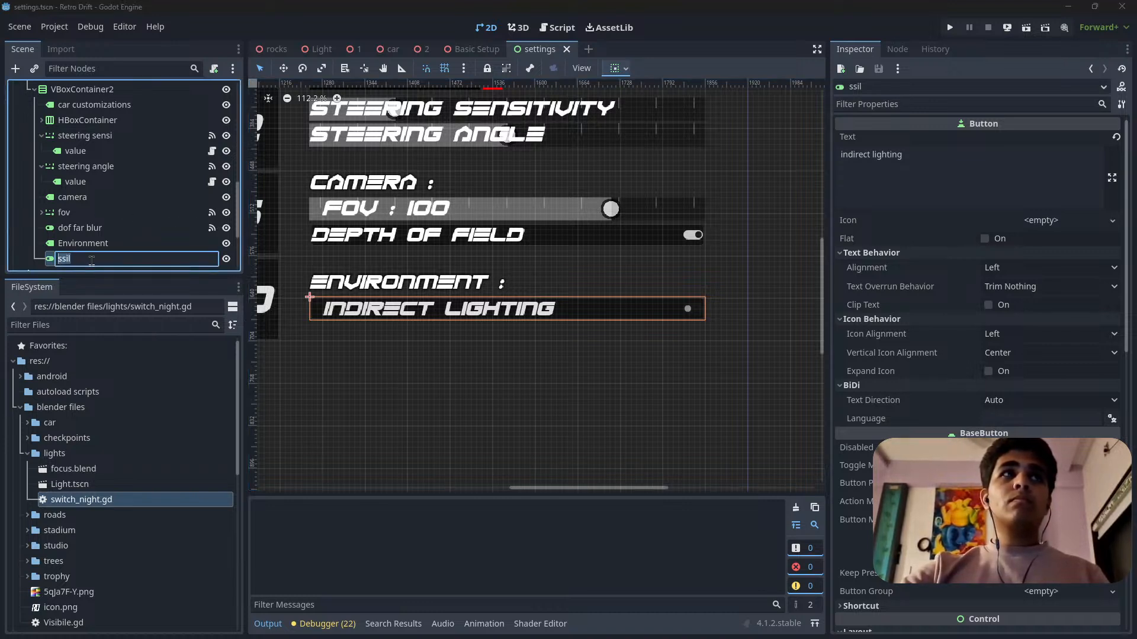
pyautogui.click(898, 157)
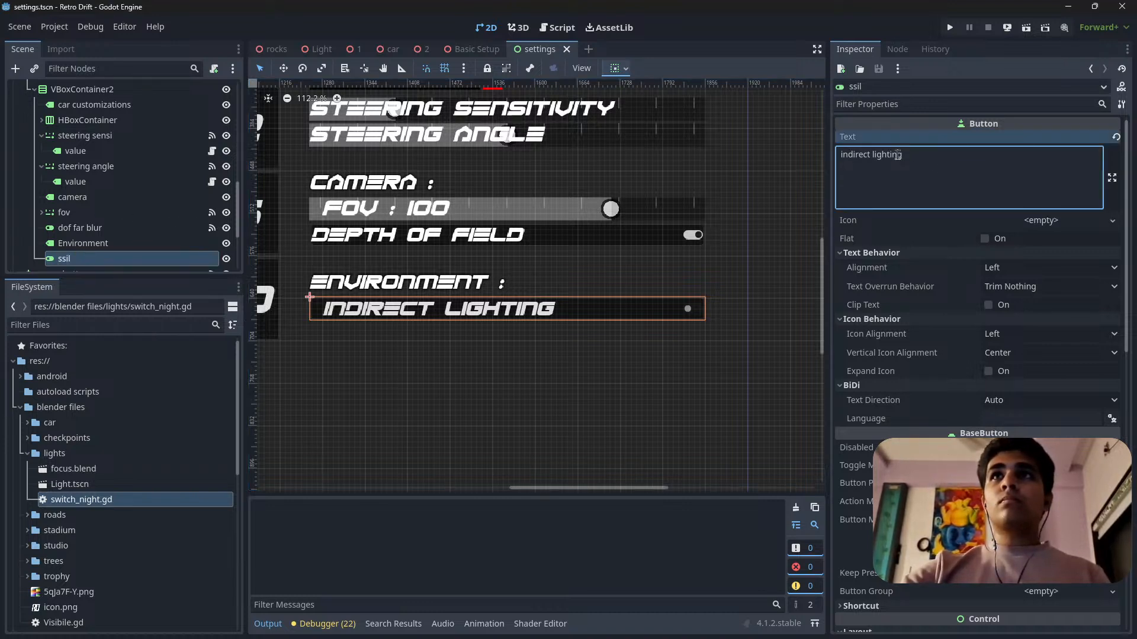
pyautogui.moveTo(918, 157); pyautogui.dragTo(824, 160)
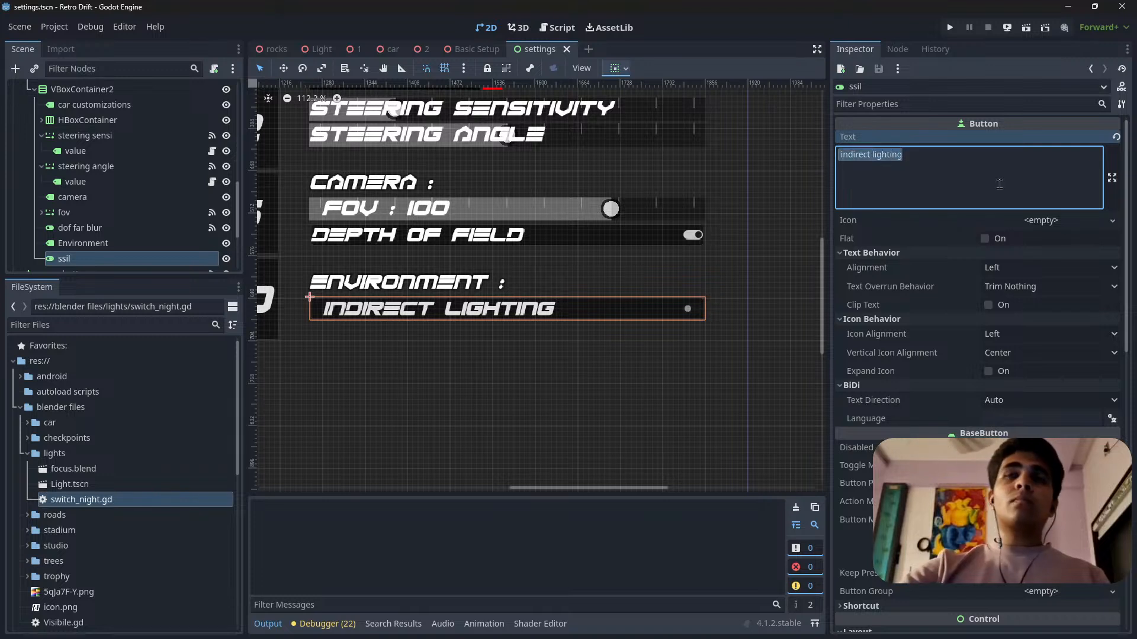
pyautogui.press('BackSpace')
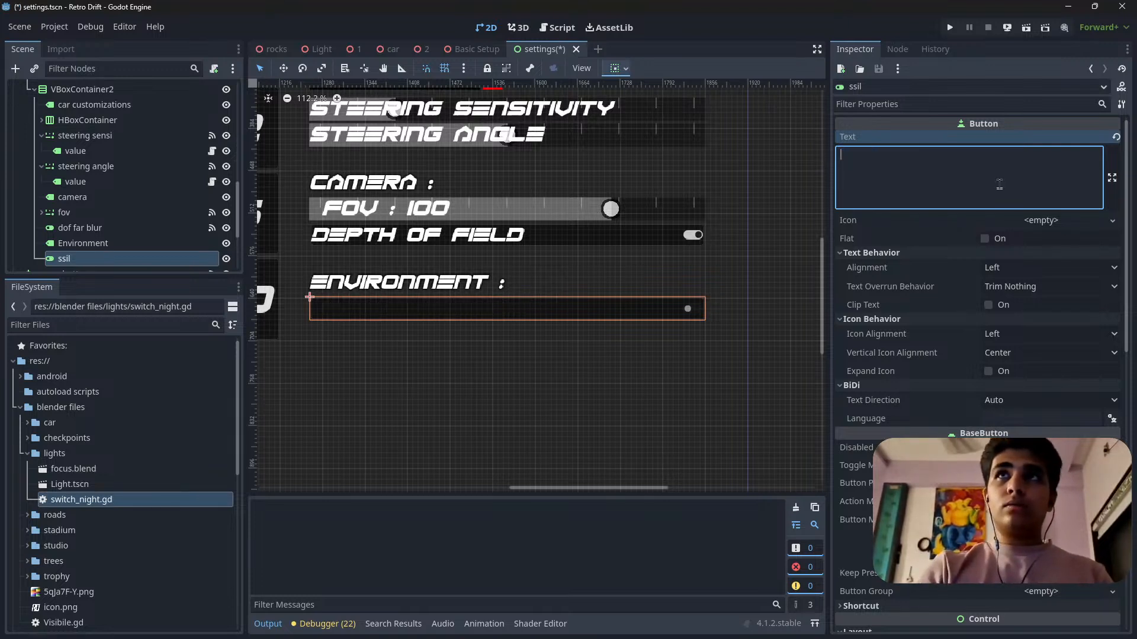
pyautogui.write('n')
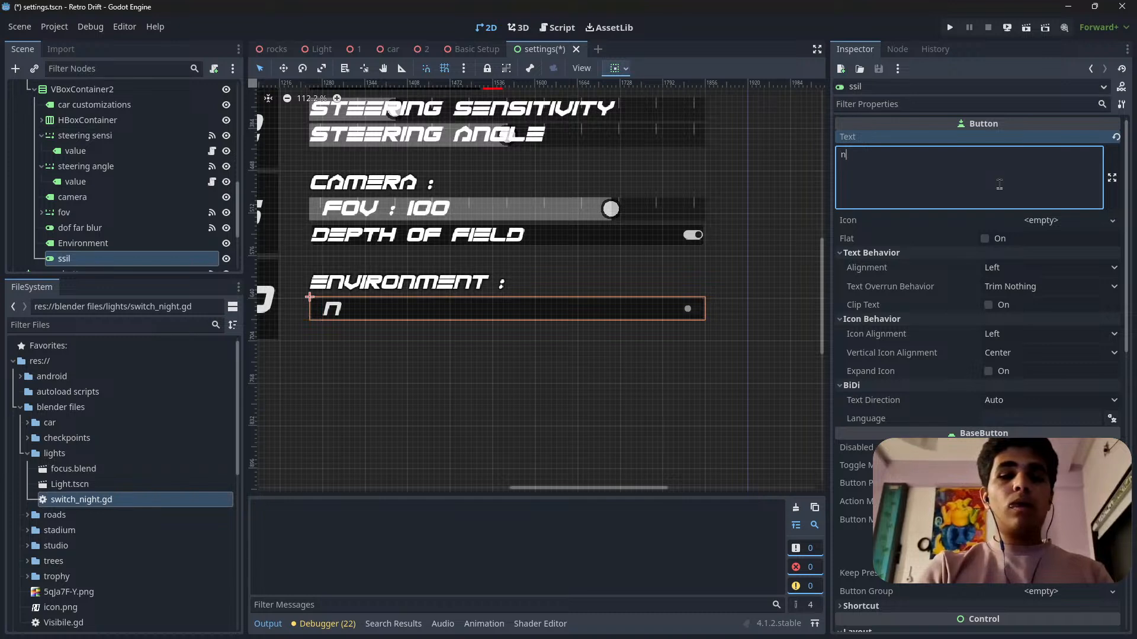
pyautogui.write('ight ma')
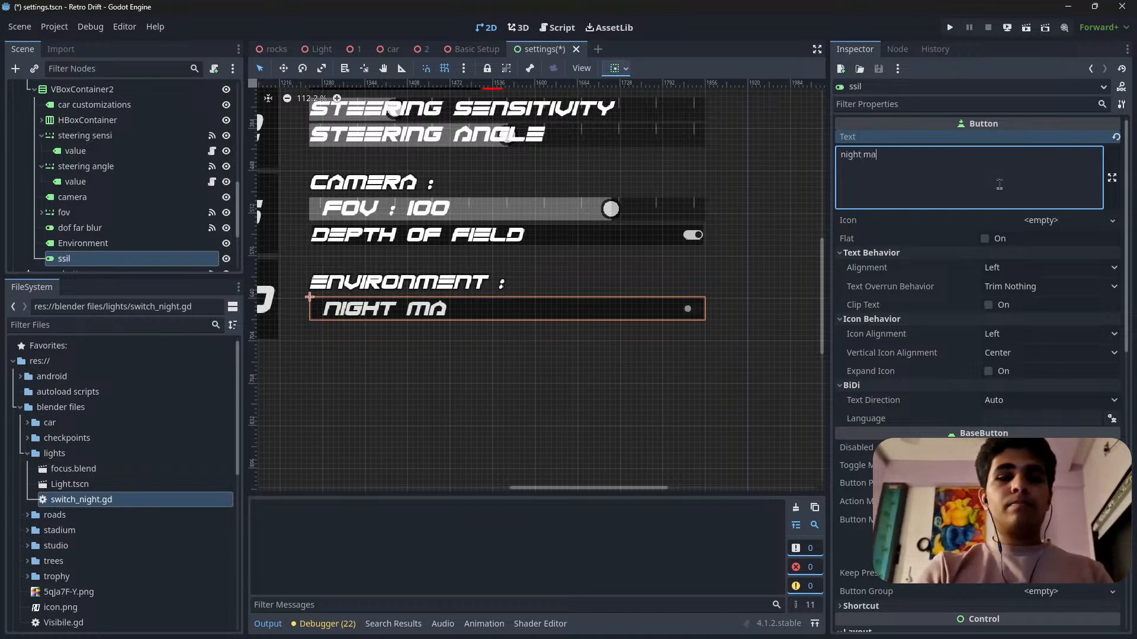
pyautogui.press('BackSpace')
pyautogui.write('ode')
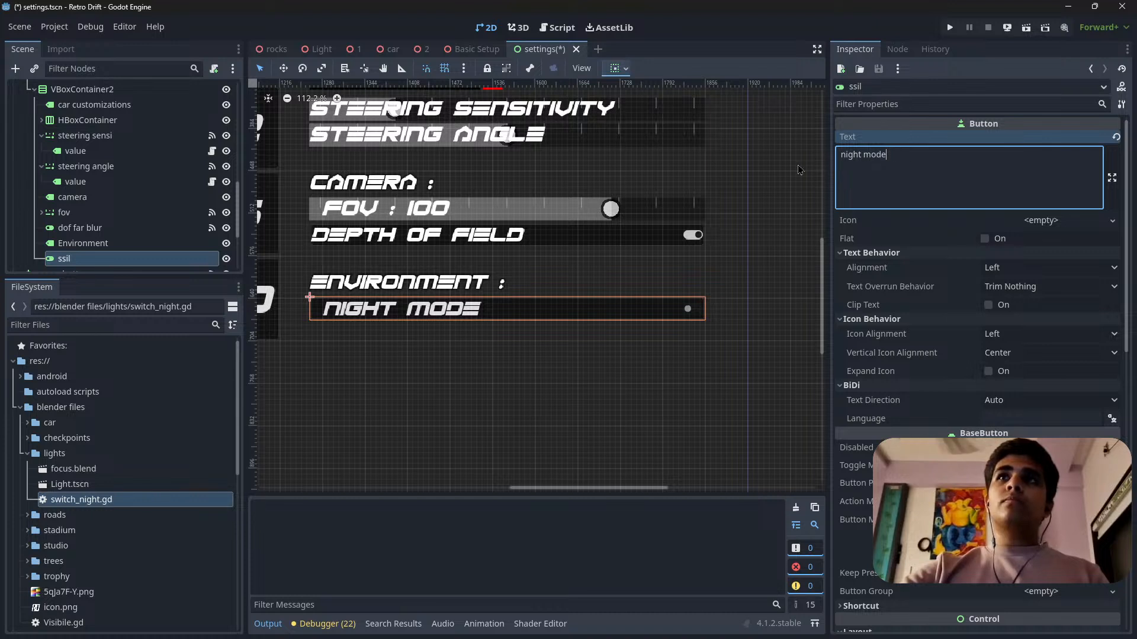
# Rename the copied ssil node in VBoxContainer2 to night_mode and save the settings scene.
pyautogui.tripleClick(894, 153)
pyautogui.hotkey('ctrl', 'c')
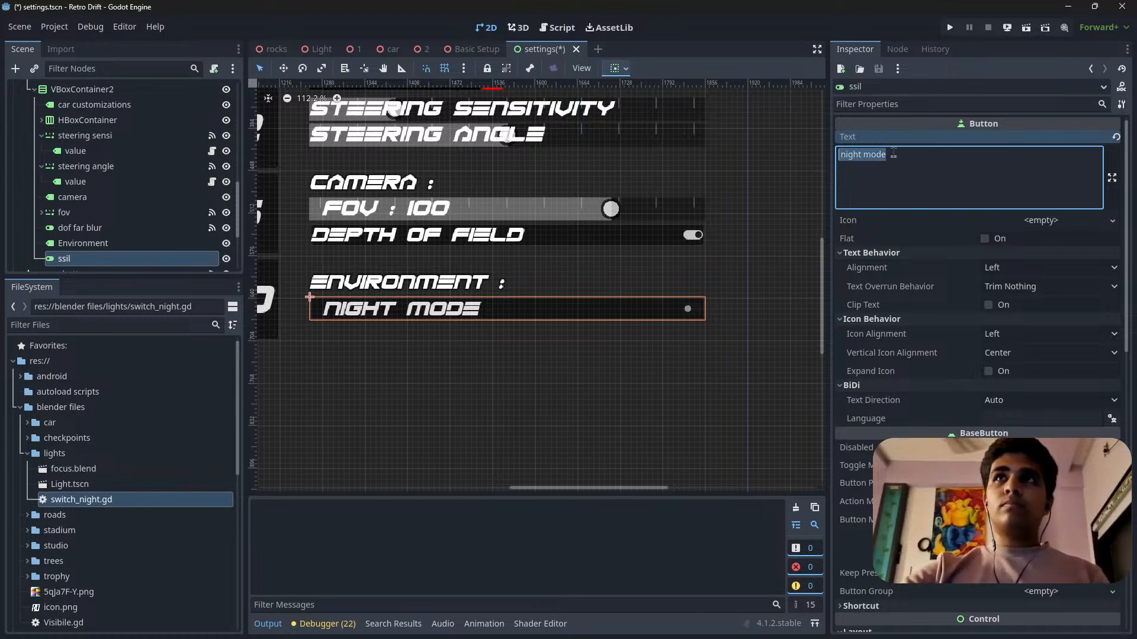
pyautogui.doubleClick(100, 259)
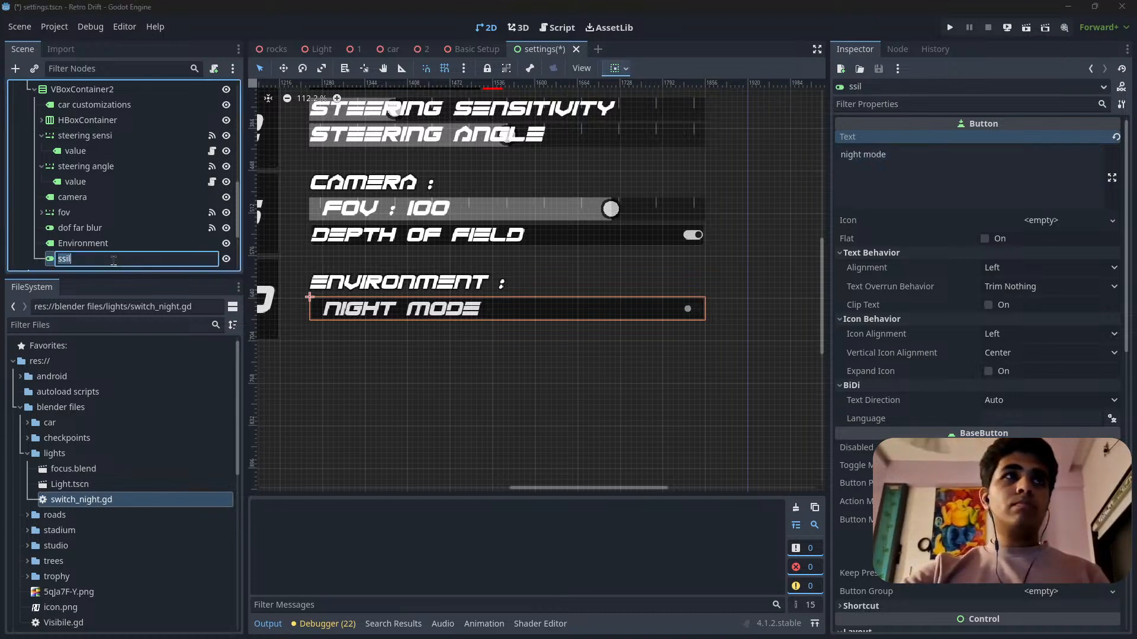
pyautogui.hotkey('ctrl', 'v')
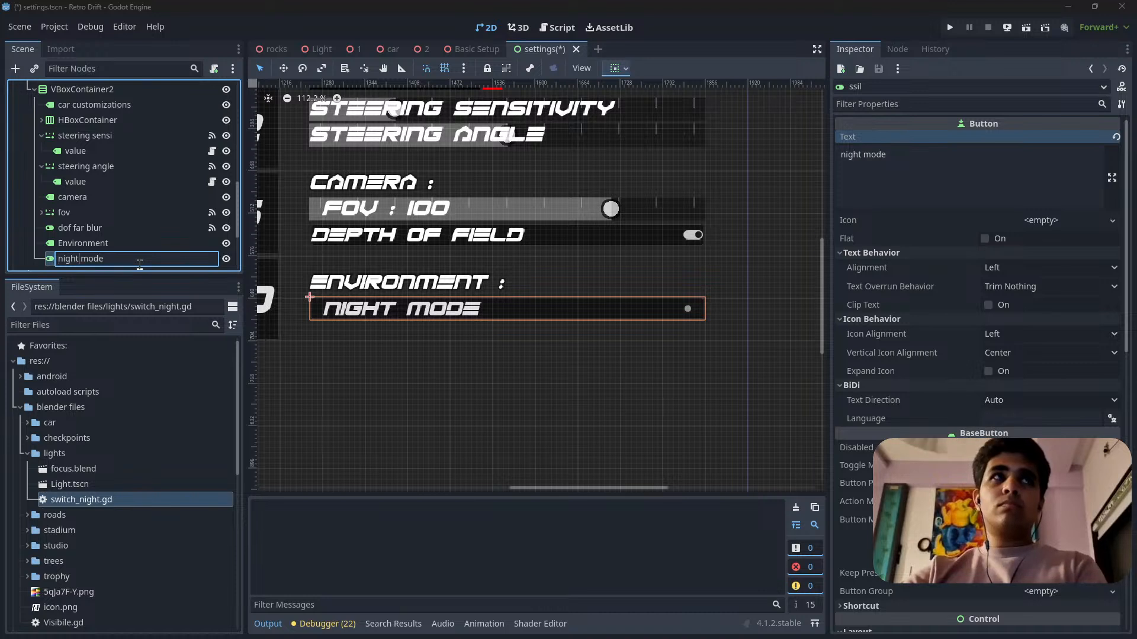
pyautogui.press('Delete')
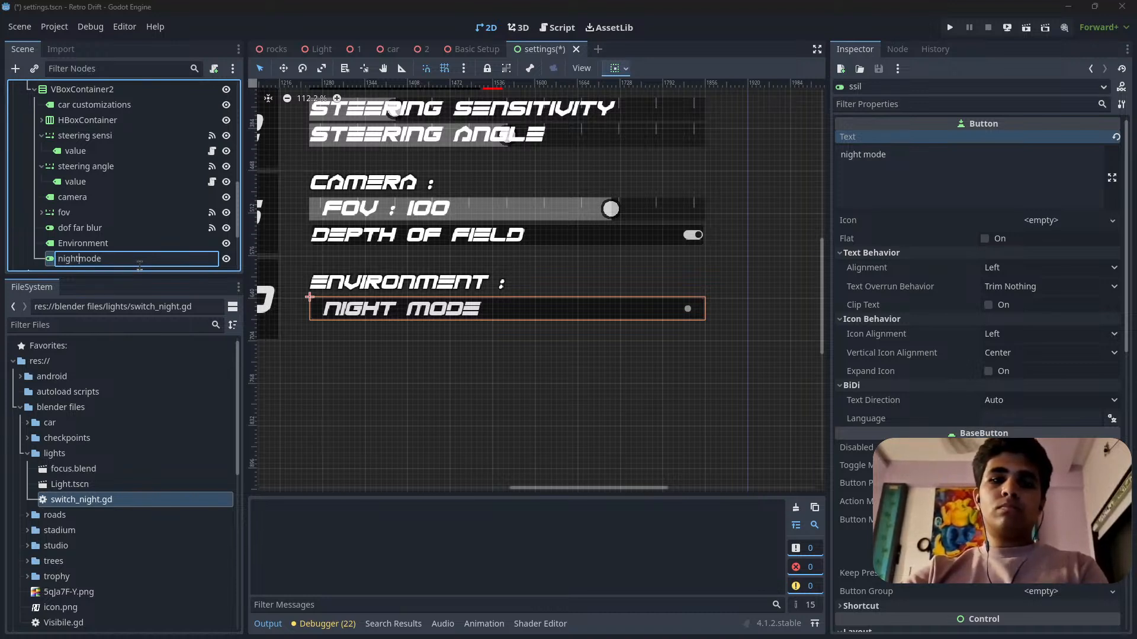
pyautogui.write('_')
pyautogui.press('Return')
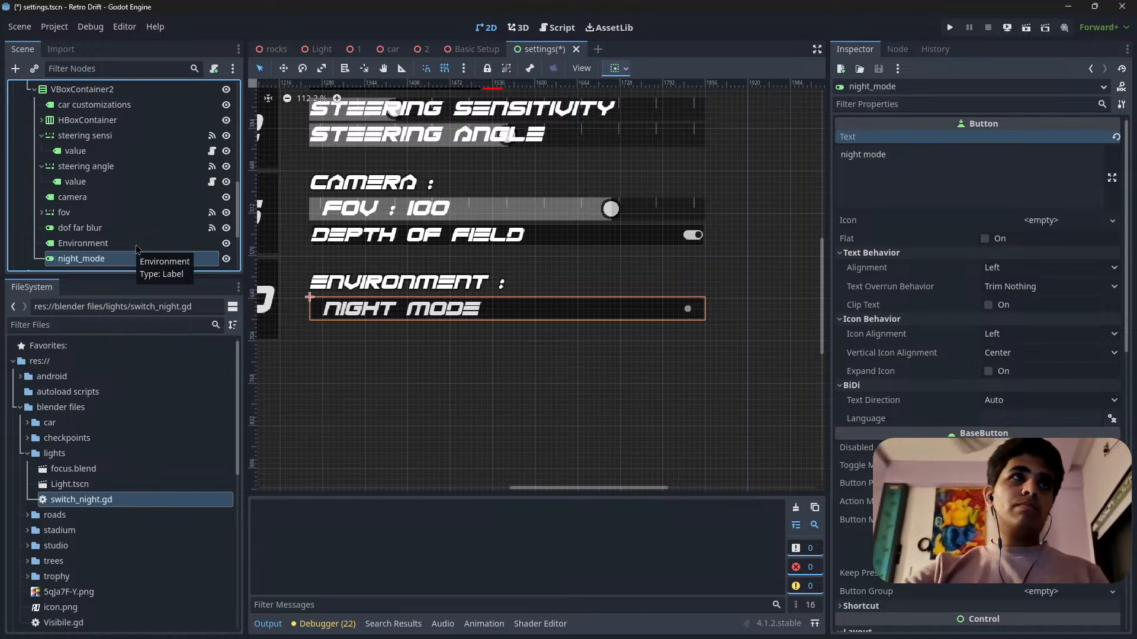
pyautogui.hotkey('ctrl', 's')
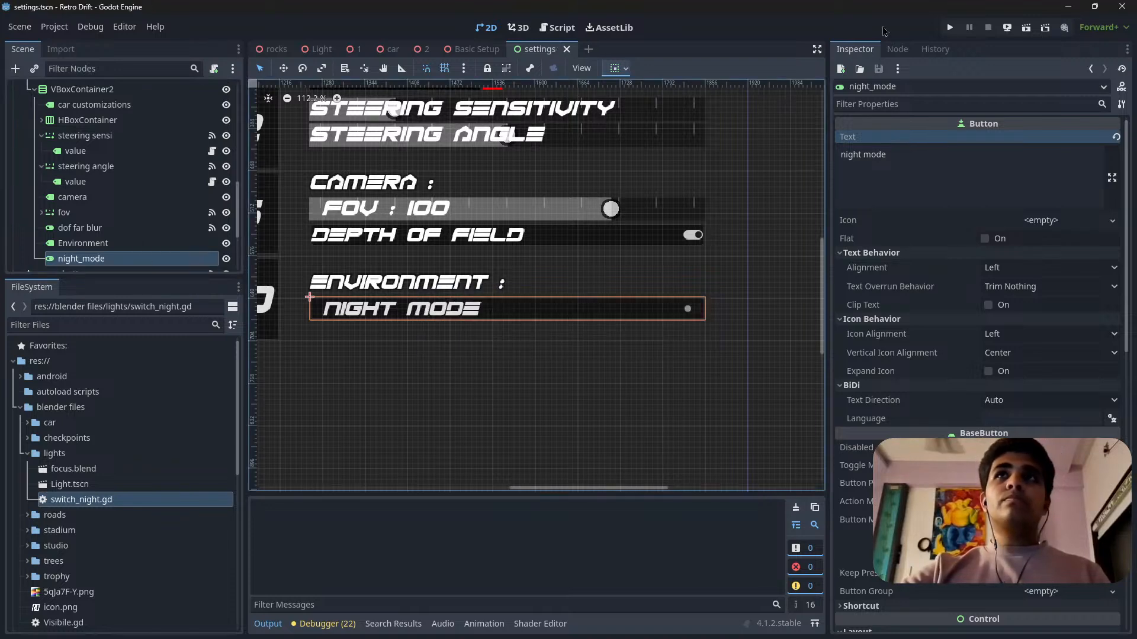
# Connect the night_mode button's toggled signal to the menu node's script with the receiver method _on_night_mode_toggled.
pyautogui.click(898, 50)
pyautogui.doubleClick(918, 170)
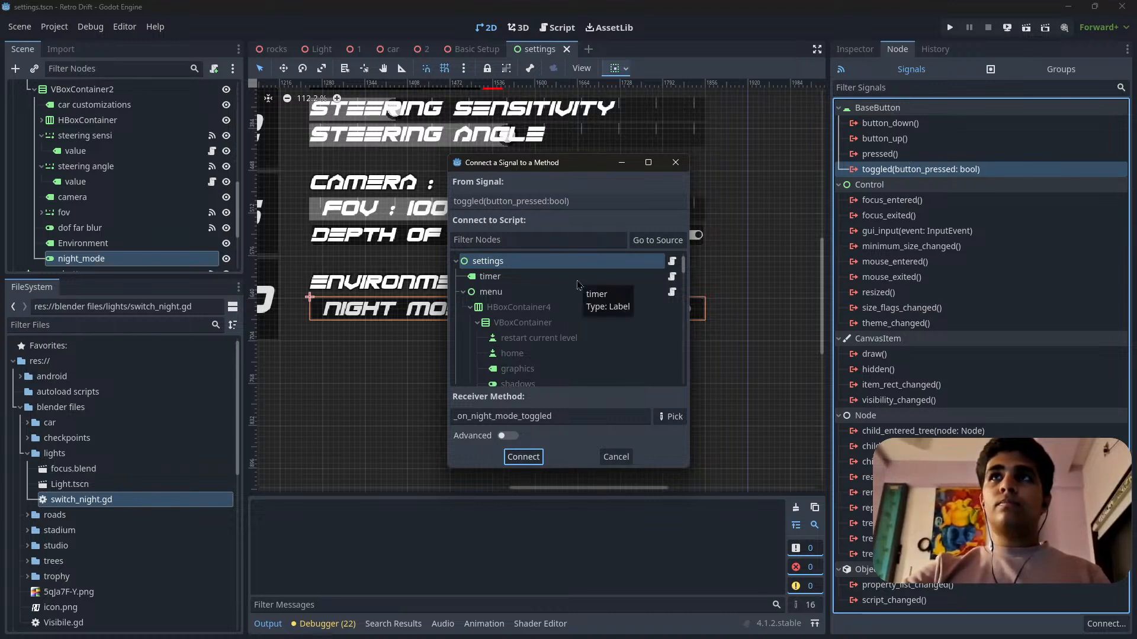
pyautogui.scroll(-1, 512, 306)
pyautogui.scroll(1, 512, 306)
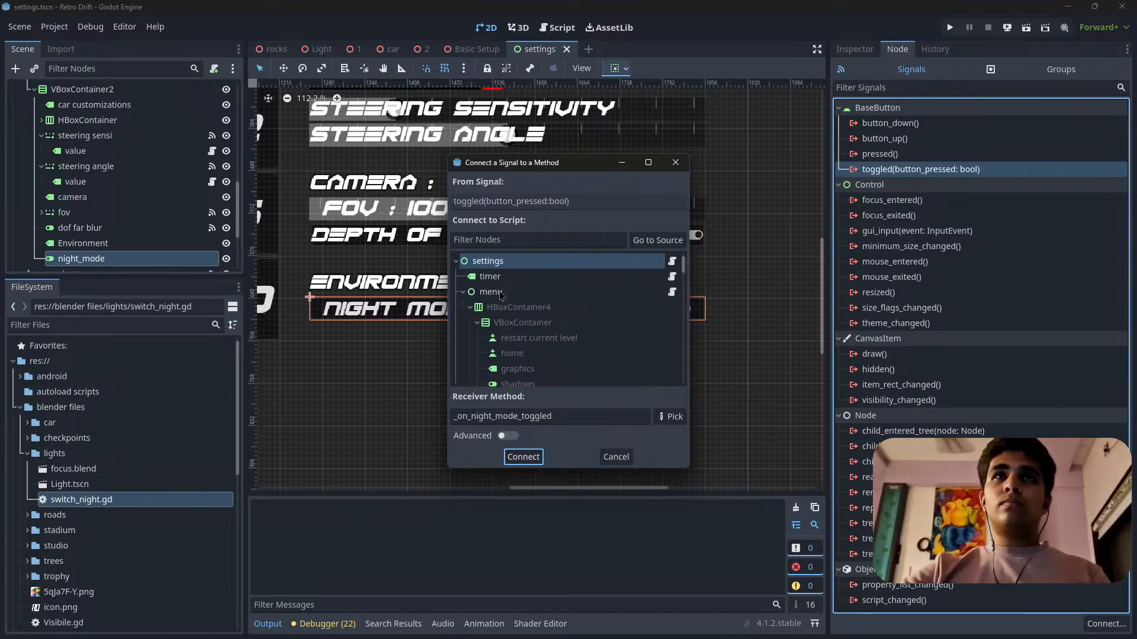
pyautogui.doubleClick(521, 291)
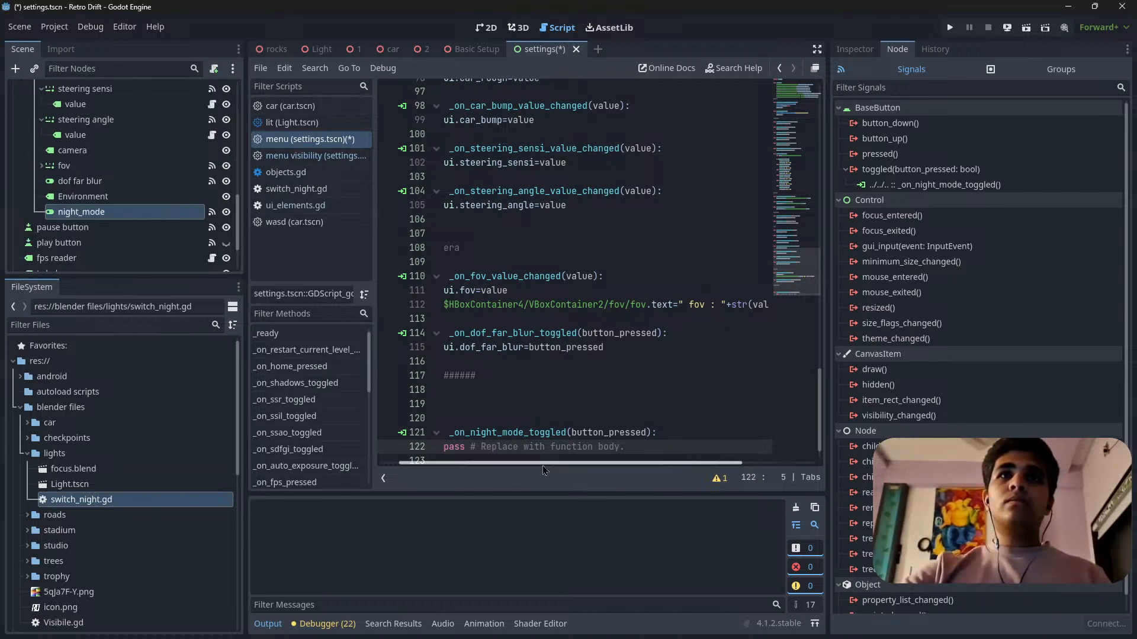
# Widen the script editor and add the comment "#environment" directly above the _on_night_mode_toggled function in the menu script.
pyautogui.hscroll(-1, 496, 359)
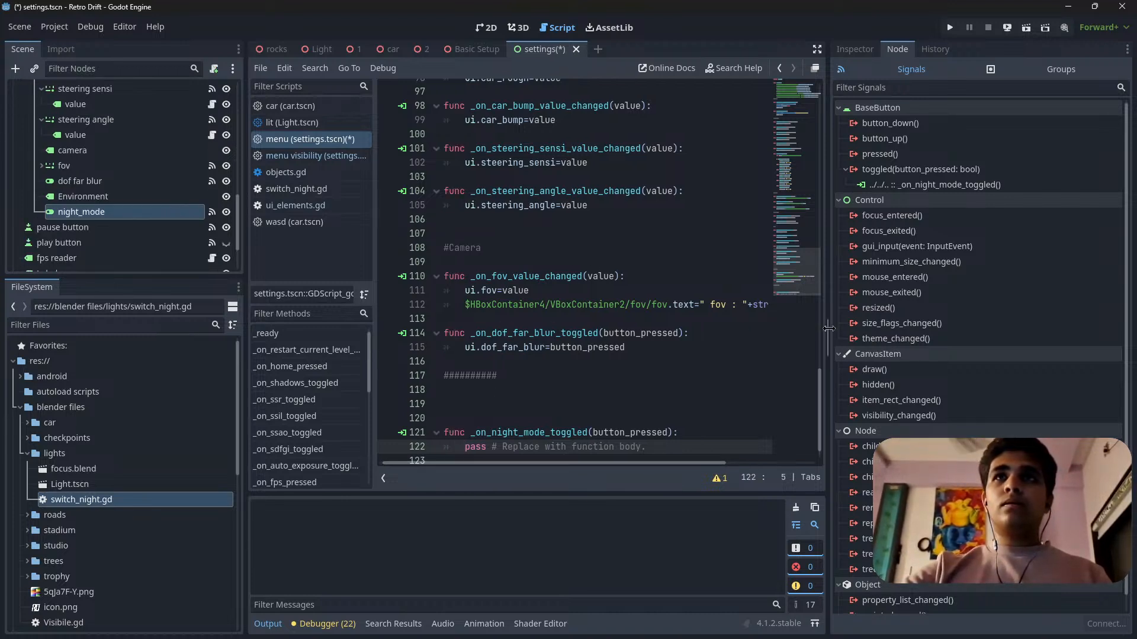
pyautogui.moveTo(830, 331); pyautogui.dragTo(1005, 329)
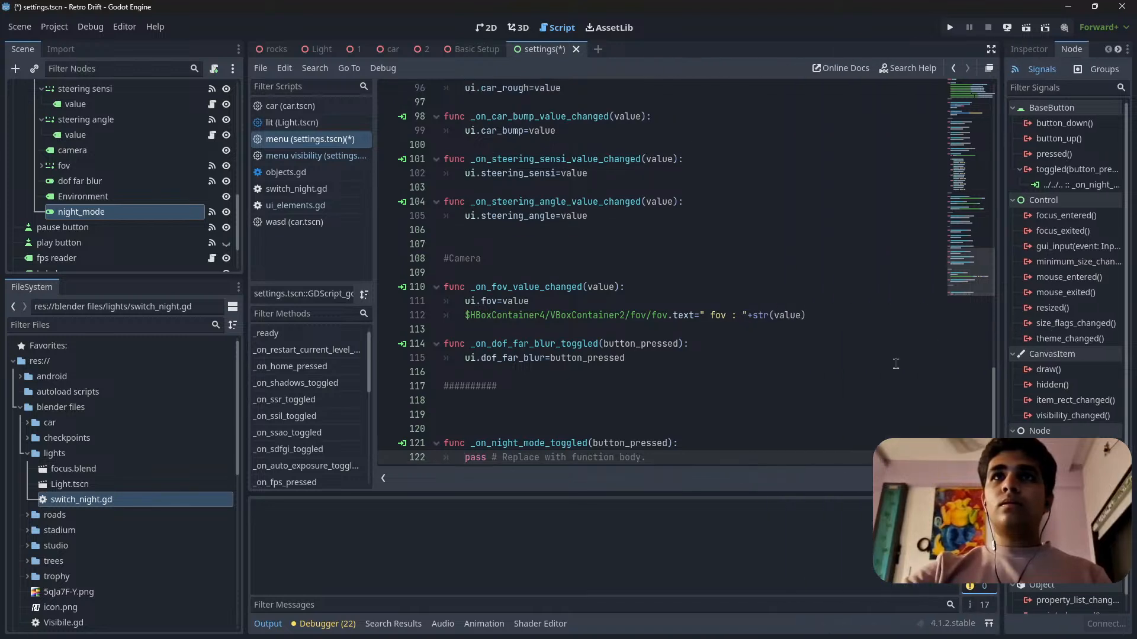
pyautogui.scroll(-1, 580, 314)
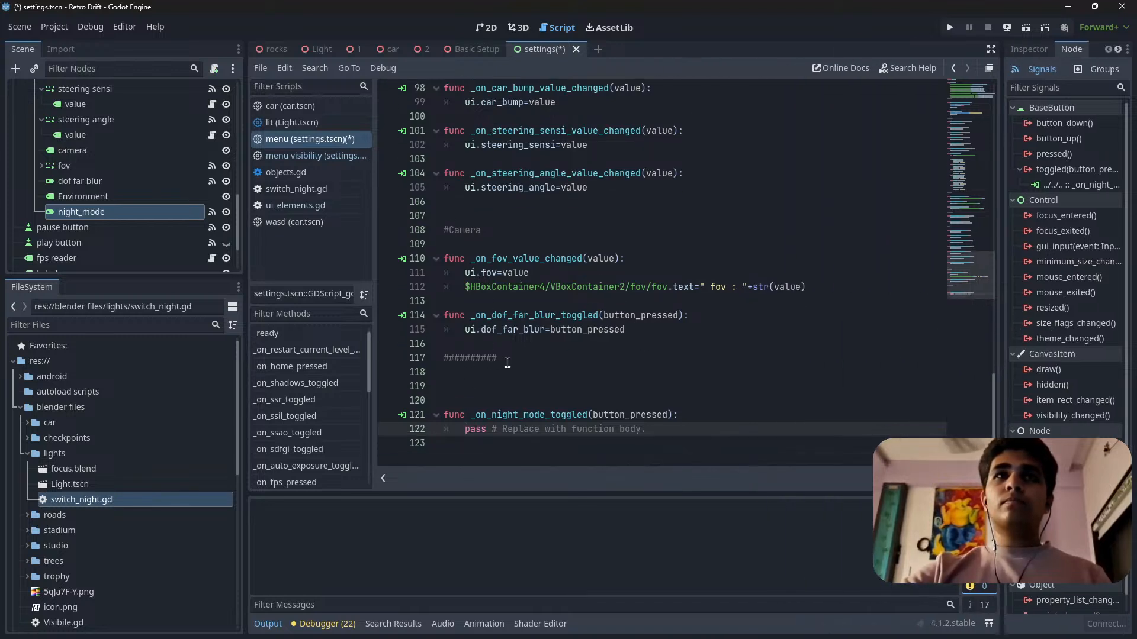
pyautogui.click(456, 398)
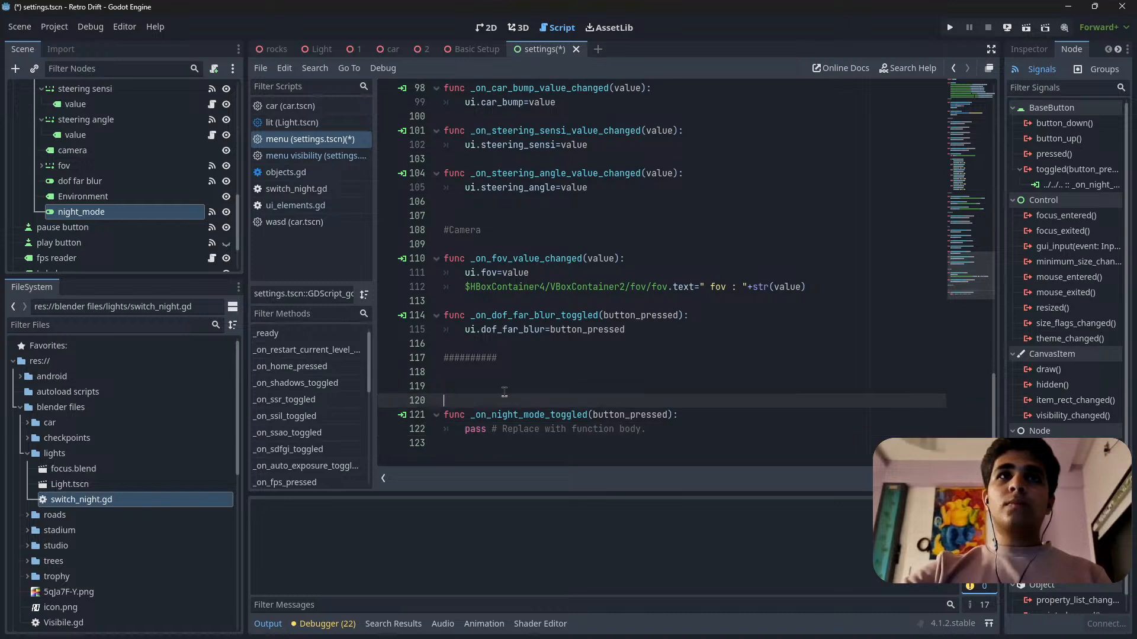
pyautogui.write('#')
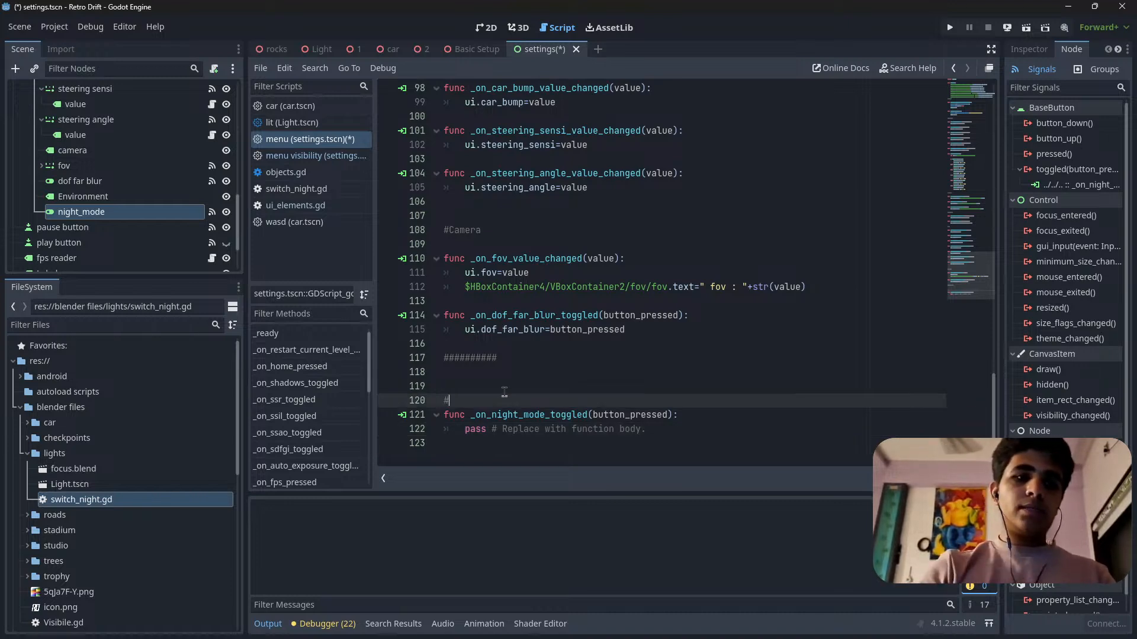
pyautogui.write('enviro')
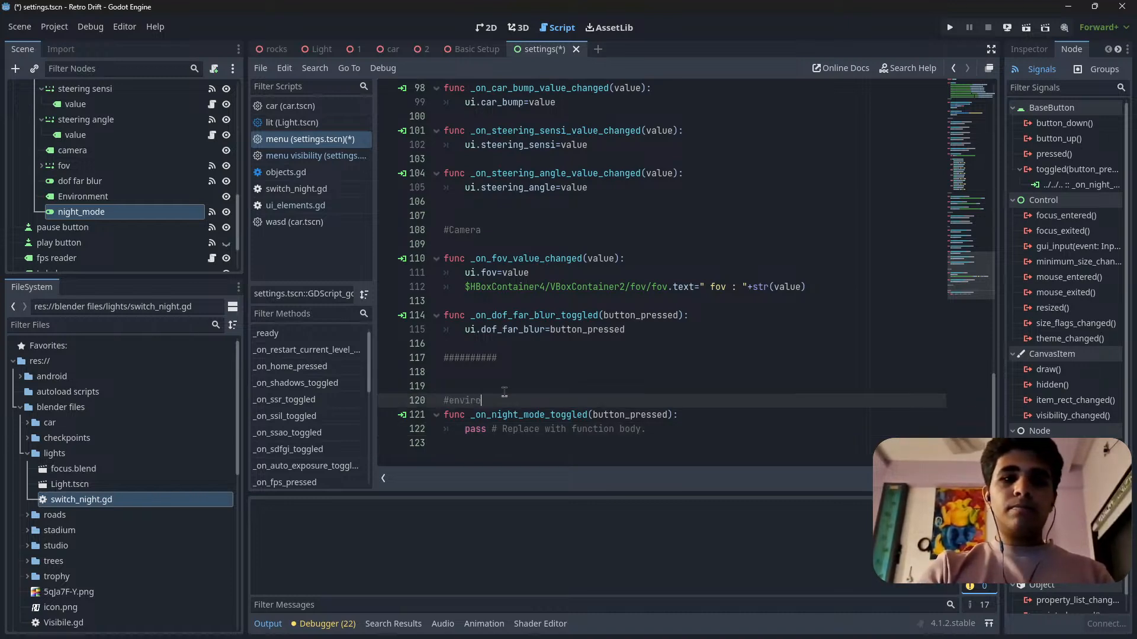
pyautogui.write('nment')
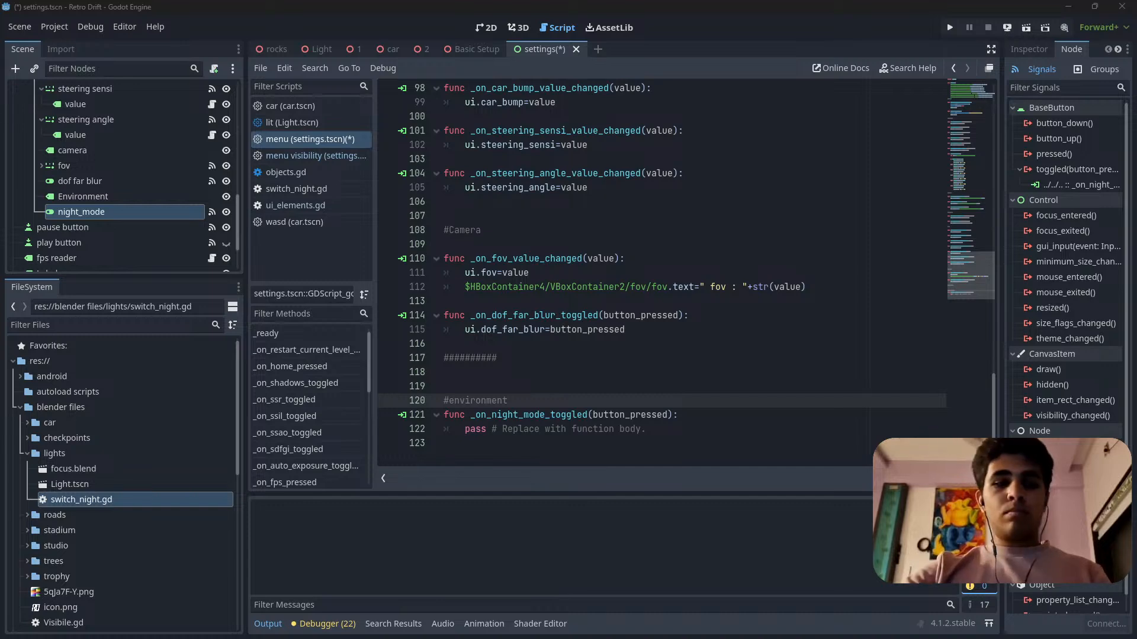
# Minimize the Godot editor and create a text file named "yt error.txt" on the desktop.
pyautogui.moveTo(367, 630)
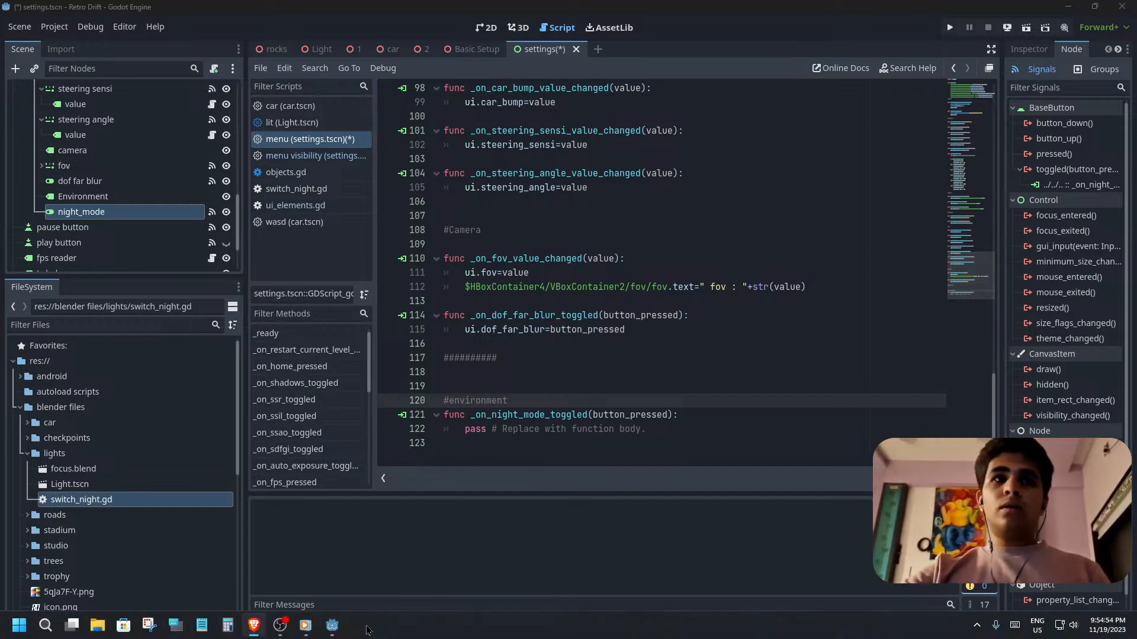
pyautogui.click(1076, 9)
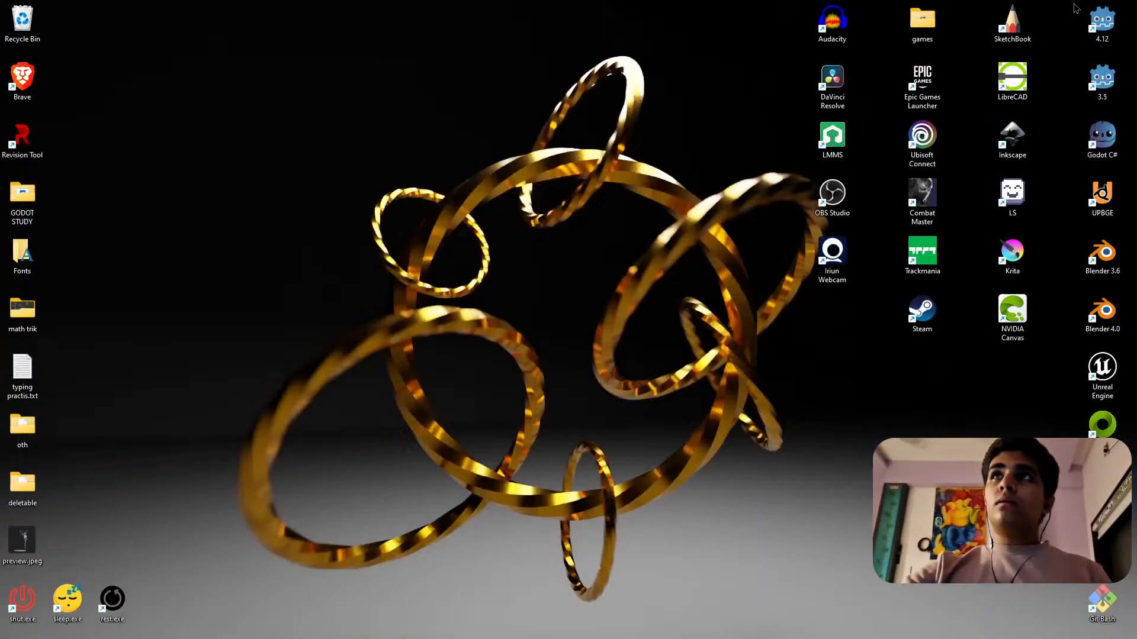
pyautogui.rightClick(470, 232)
pyautogui.click(492, 266)
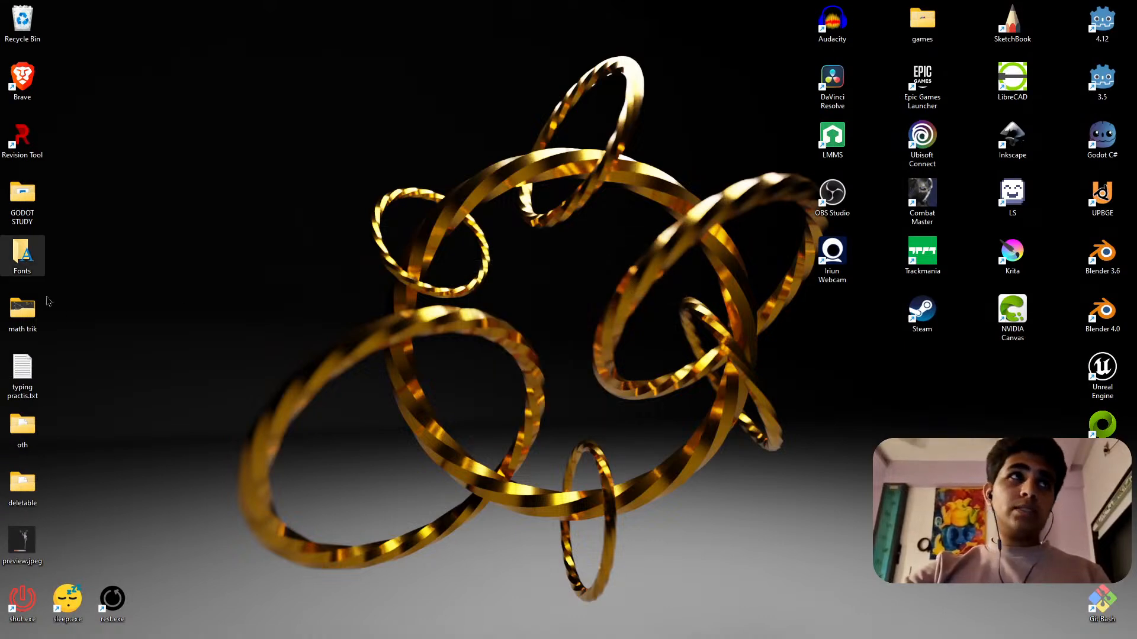
pyautogui.rightClick(205, 163)
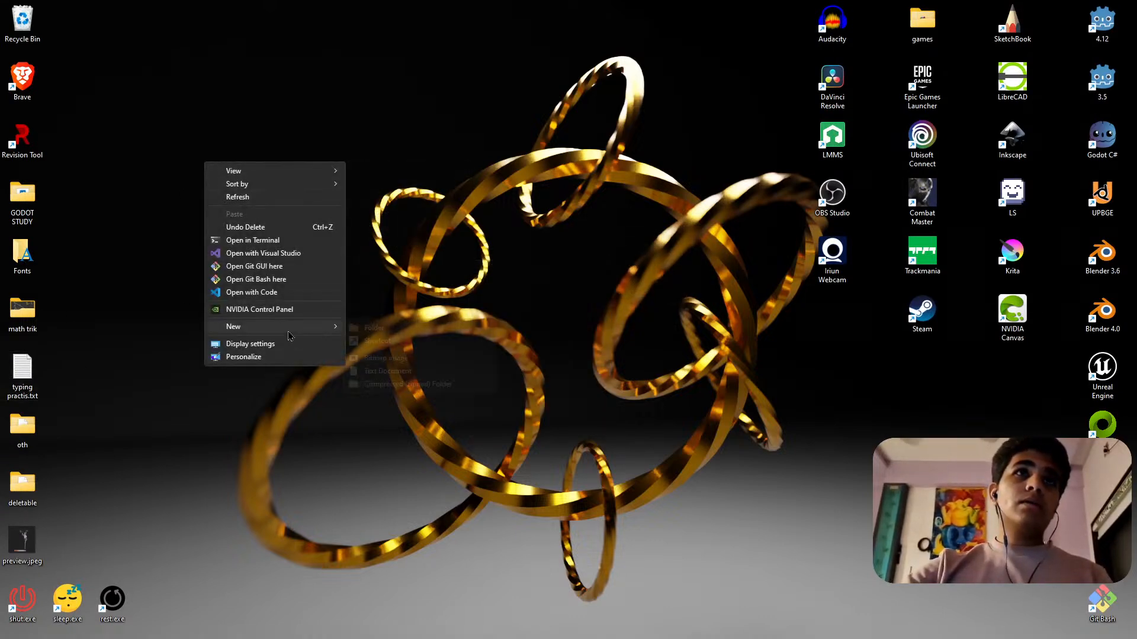
pyautogui.click(396, 373)
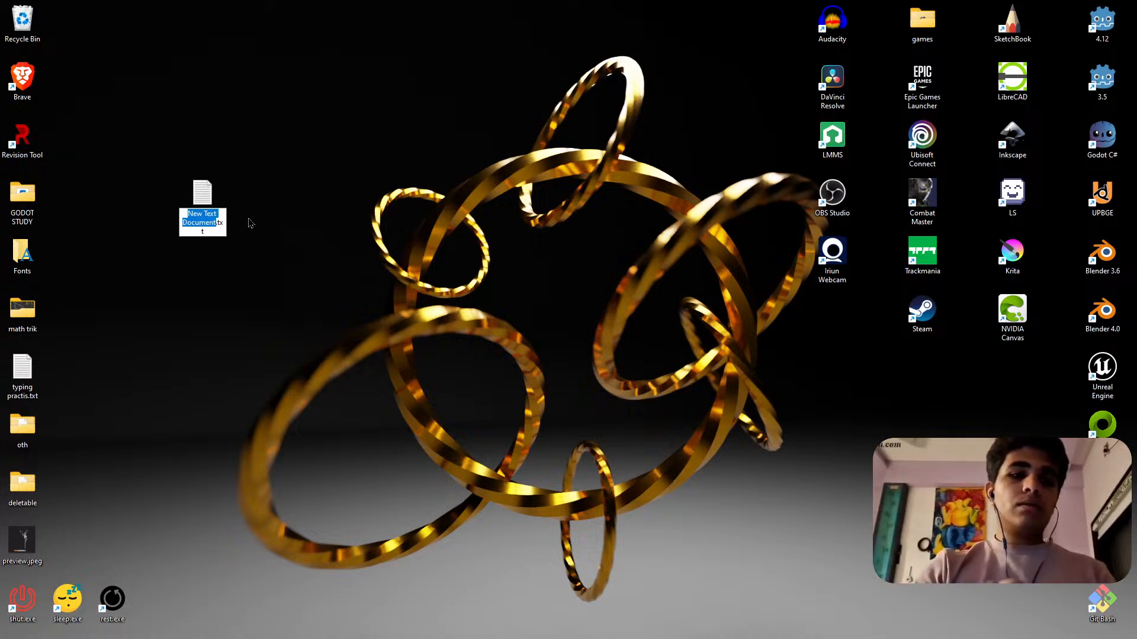
pyautogui.write('yt e')
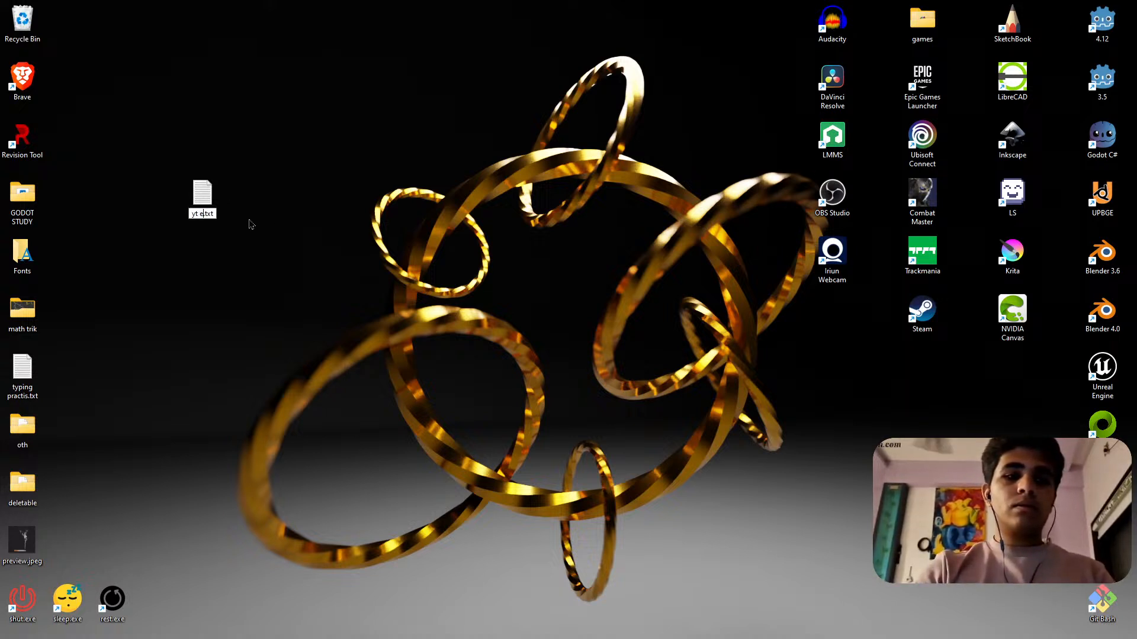
pyautogui.write('rror')
pyautogui.press('Return')
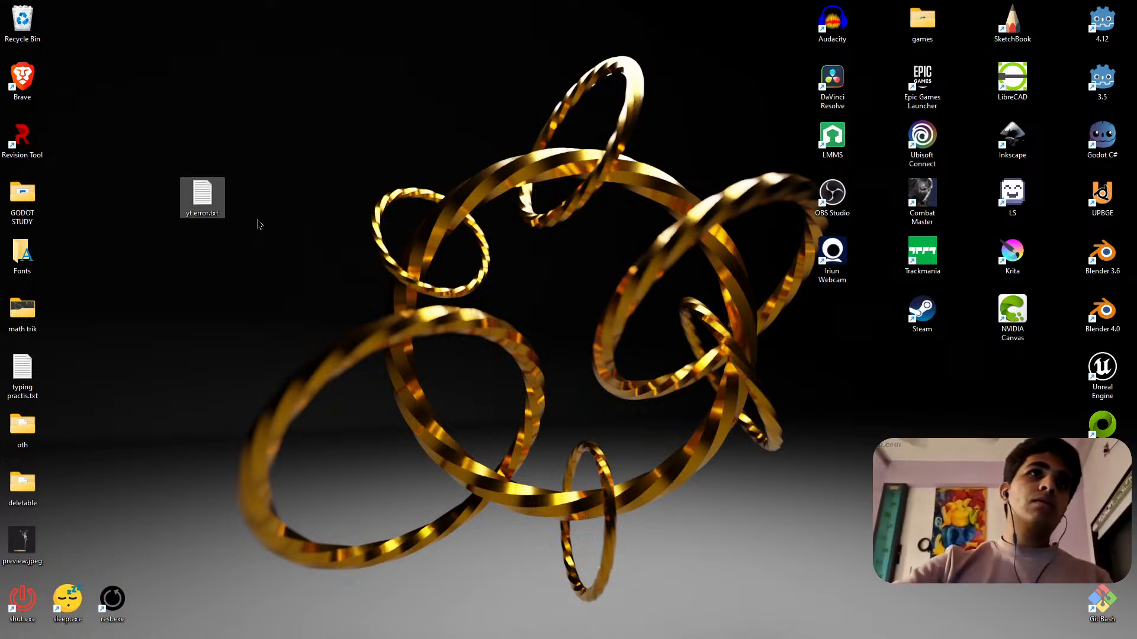
# Paste the copied message about the stream's low bit rate into yt error.txt in Notepad, save it and close the window.
pyautogui.doubleClick(200, 195)
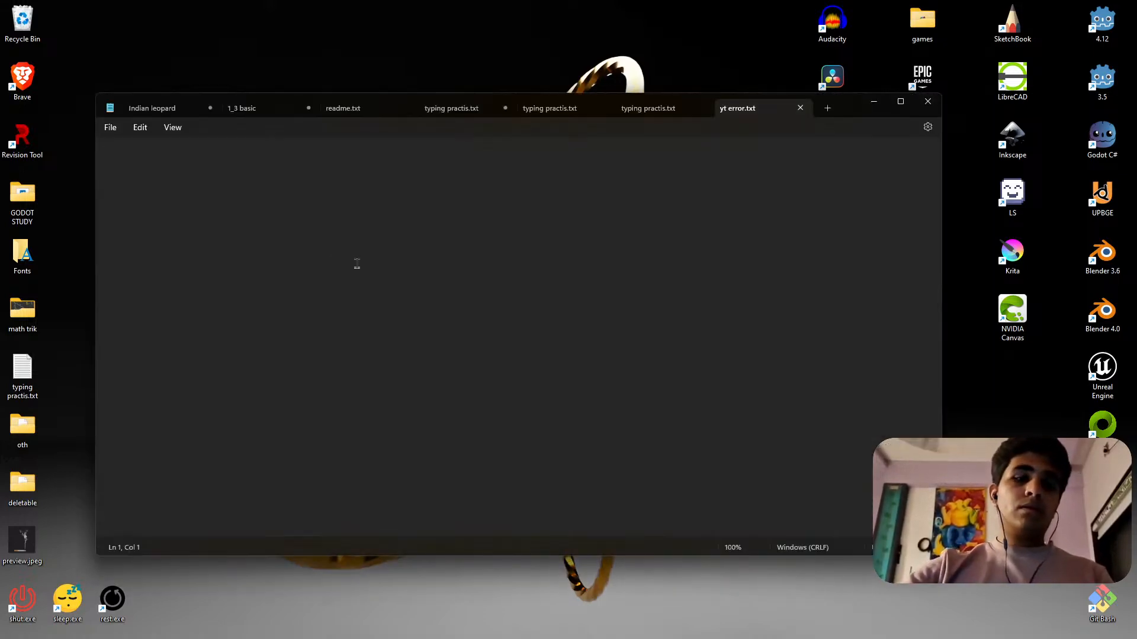
pyautogui.write("The stream's current bit rate (2598.55 Kbps) is lower than the recommended bit rate.")
pyautogui.keyDown('ctrl'); pyautogui.scroll(20, 247, 229); pyautogui.keyUp('ctrl')
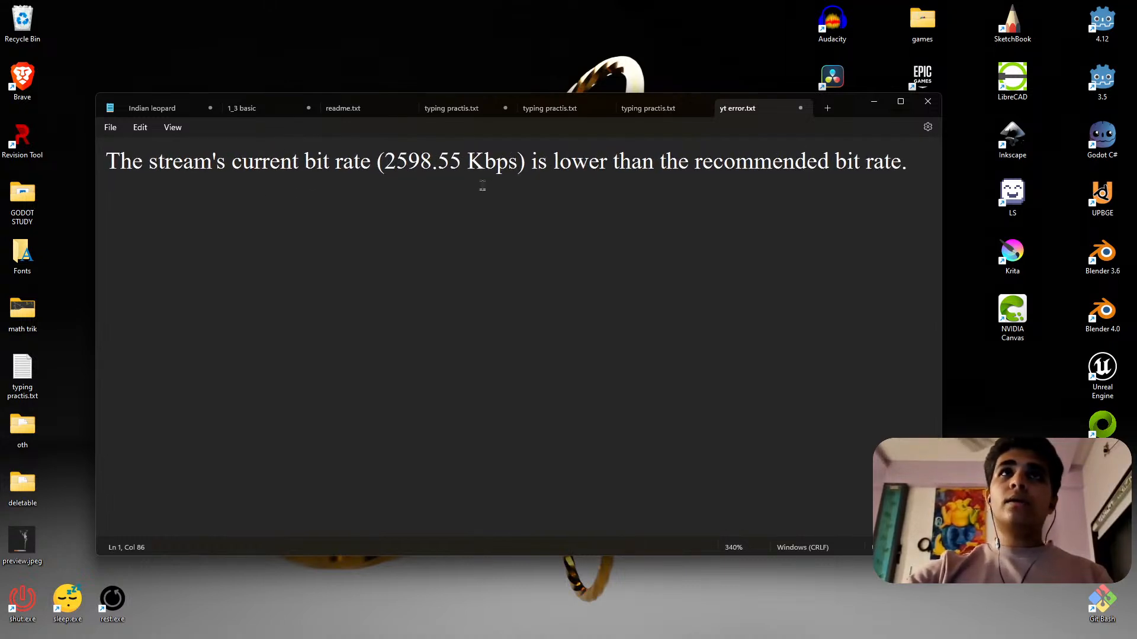
pyautogui.keyDown('ctrl'); pyautogui.scroll(-3, 341, 216); pyautogui.keyUp('ctrl')
pyautogui.keyDown('ctrl'); pyautogui.scroll(4, 341, 216); pyautogui.keyUp('ctrl')
pyautogui.keyDown('ctrl'); pyautogui.scroll(-2, 341, 215); pyautogui.keyUp('ctrl')
pyautogui.keyDown('ctrl'); pyautogui.scroll(-2, 341, 215); pyautogui.keyUp('ctrl')
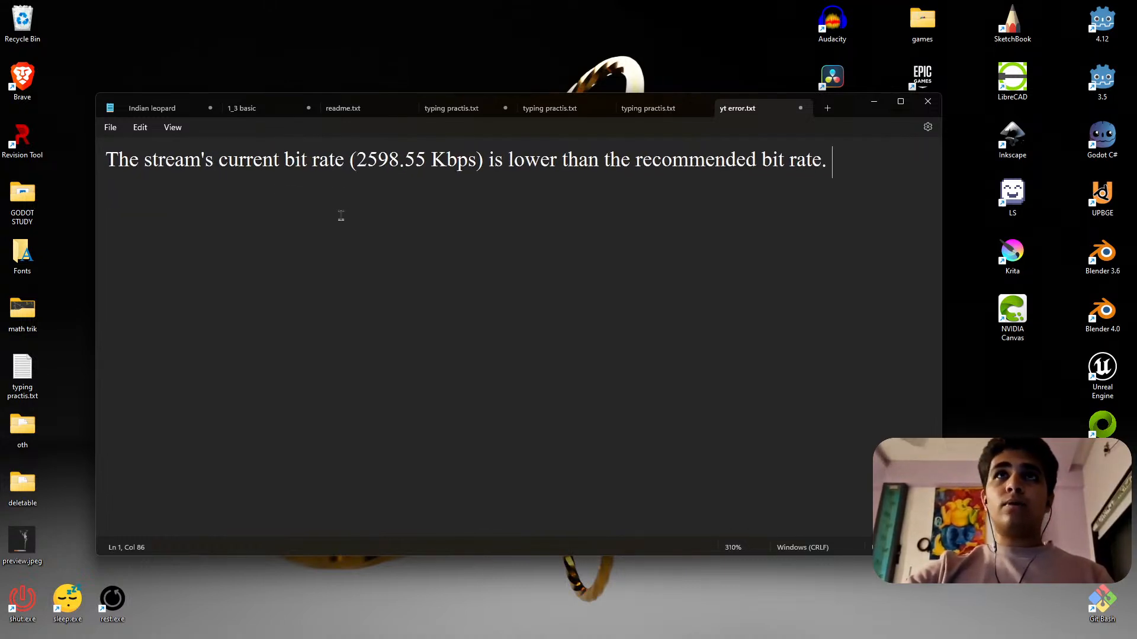
pyautogui.click(695, 292)
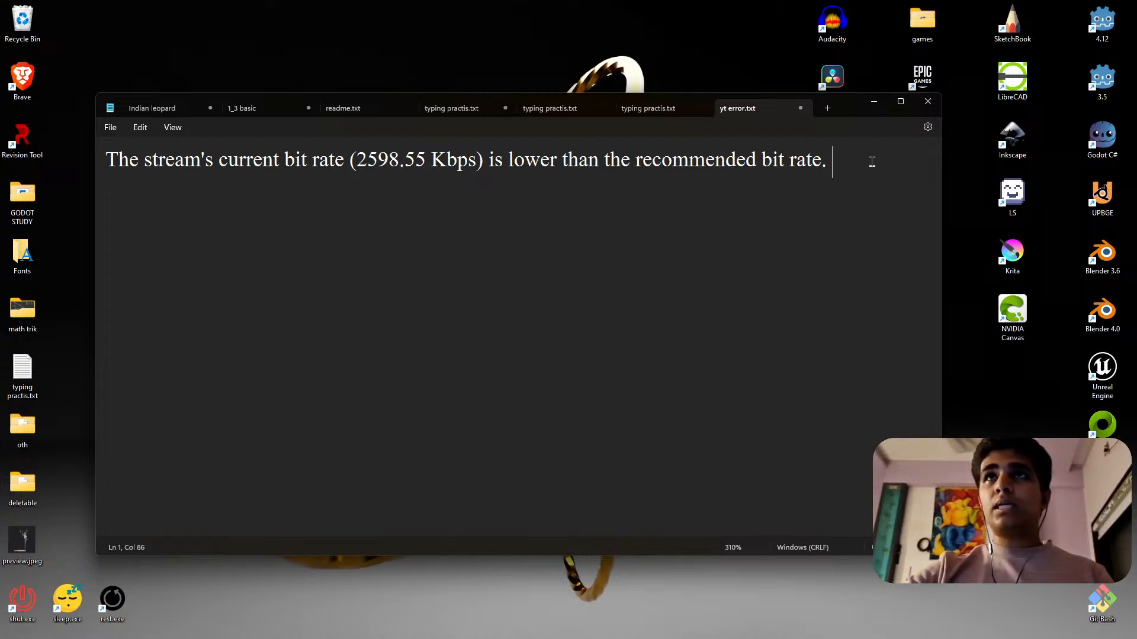
pyautogui.click(695, 226)
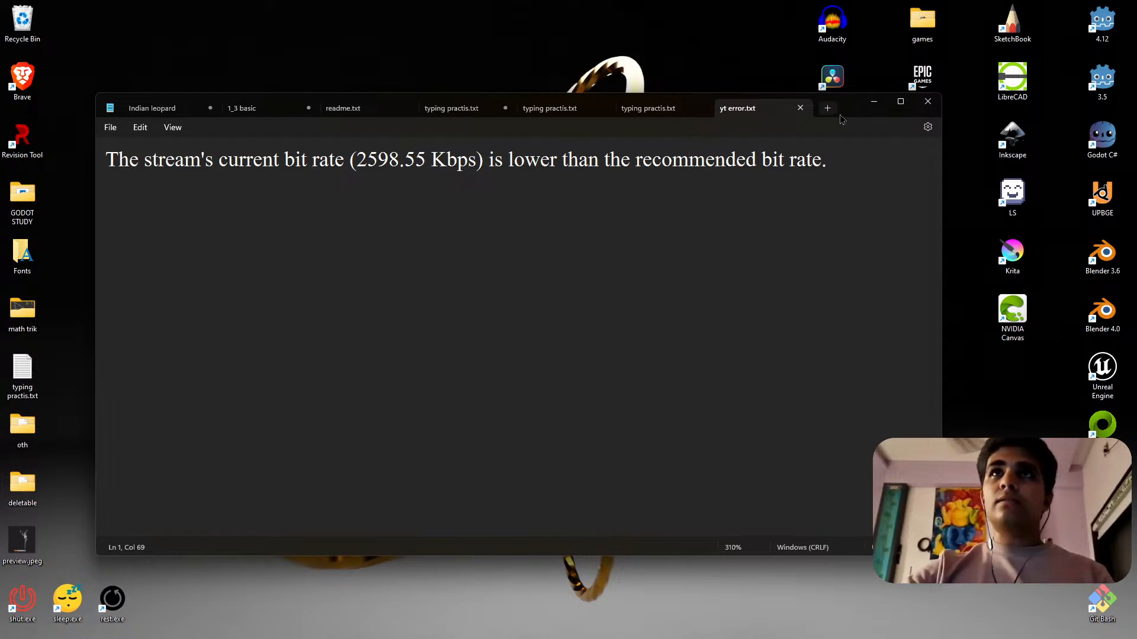
pyautogui.click(928, 101)
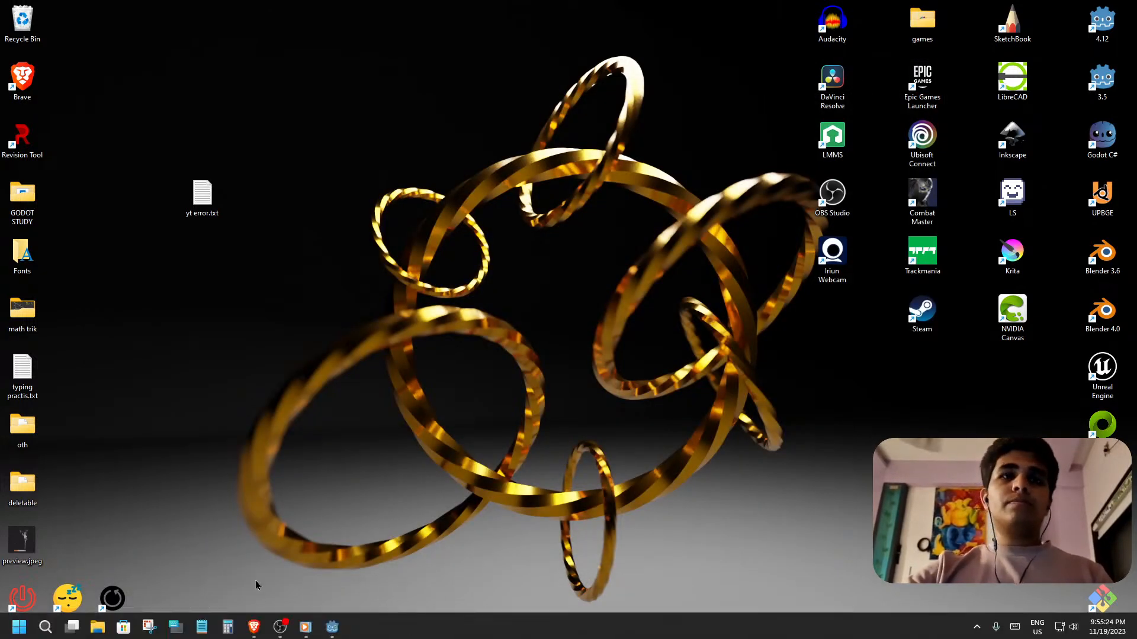
# Switch back to Godot, move the ########## line below _on_night_mode_toggled and remove the extra blank lines above #environment.
pyautogui.click(340, 636)
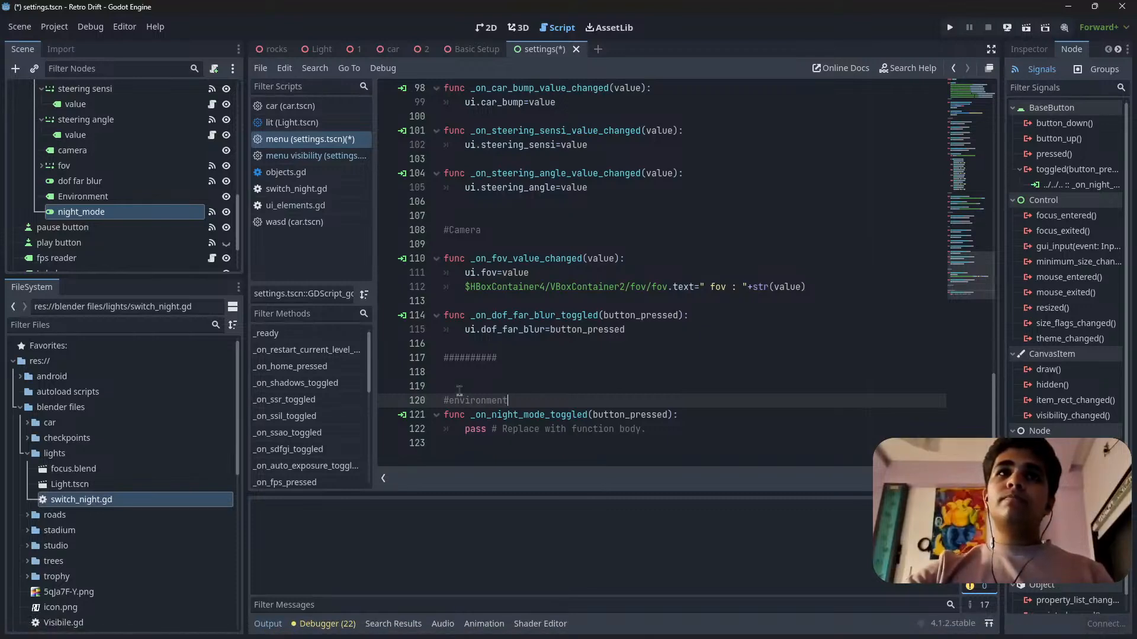
pyautogui.moveTo(497, 362); pyautogui.dragTo(449, 445)
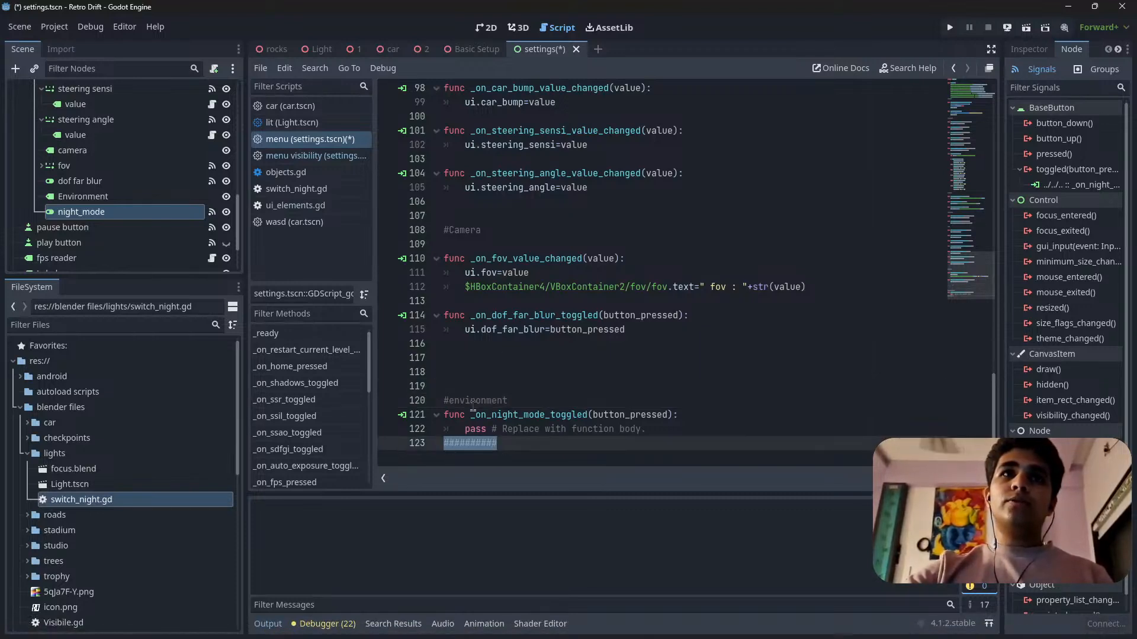
pyautogui.click(443, 387)
pyautogui.press('BackSpace')
pyautogui.press('BackSpace')
pyautogui.press('BackSpace')
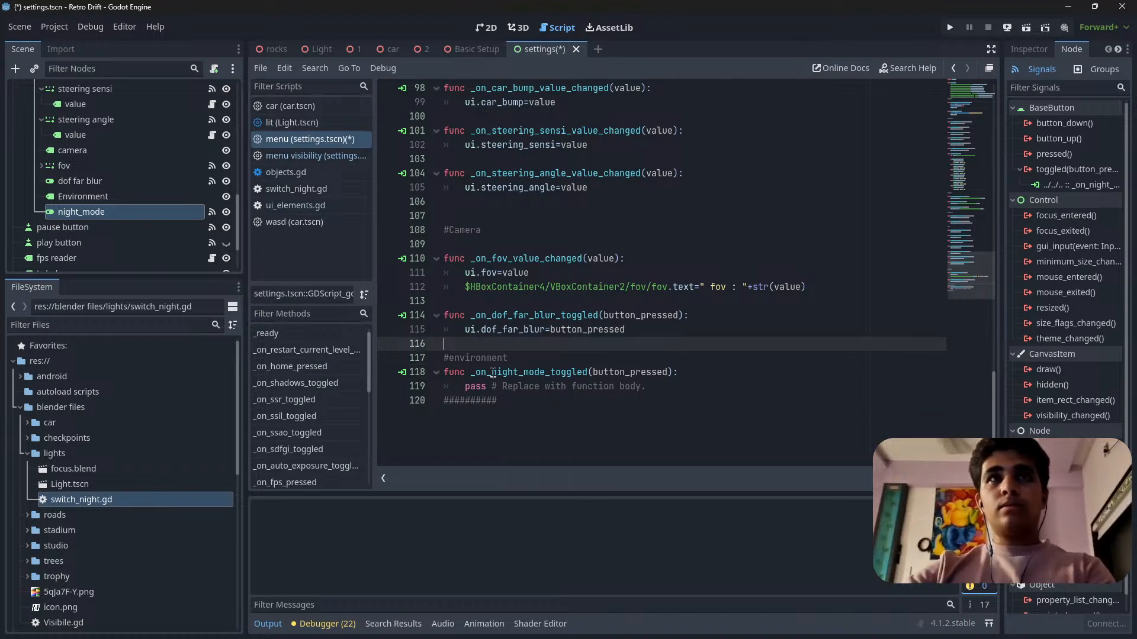
# Insert a blank line above the closing ########## line and one each before and after the #environment comment.
pyautogui.click(447, 401)
pyautogui.press('Return')
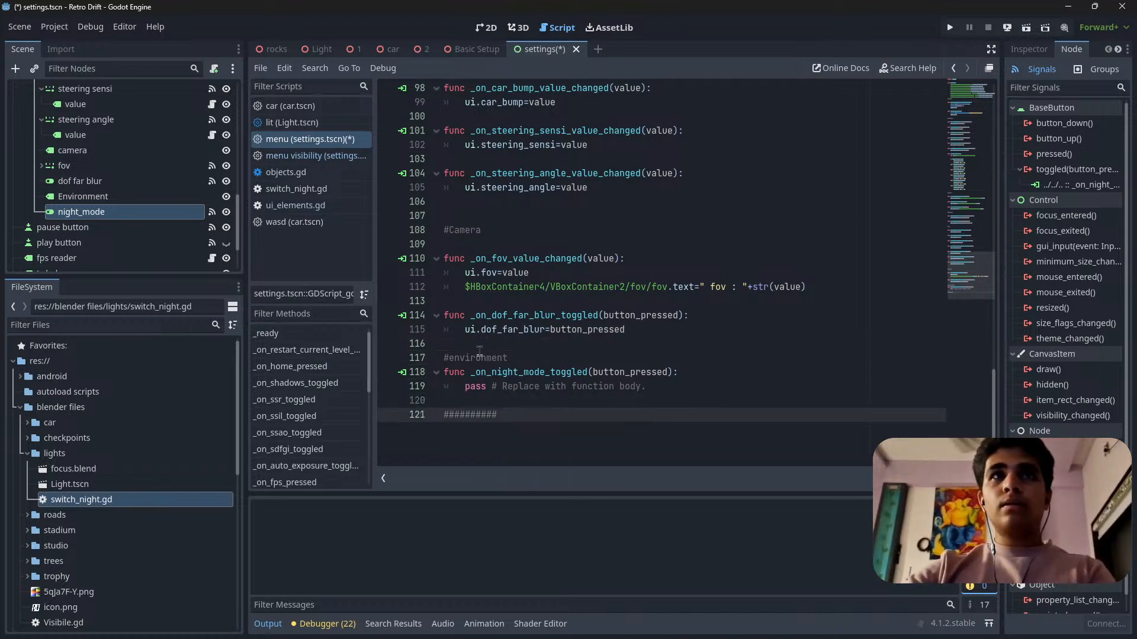
pyautogui.click(481, 344)
pyautogui.press('Return')
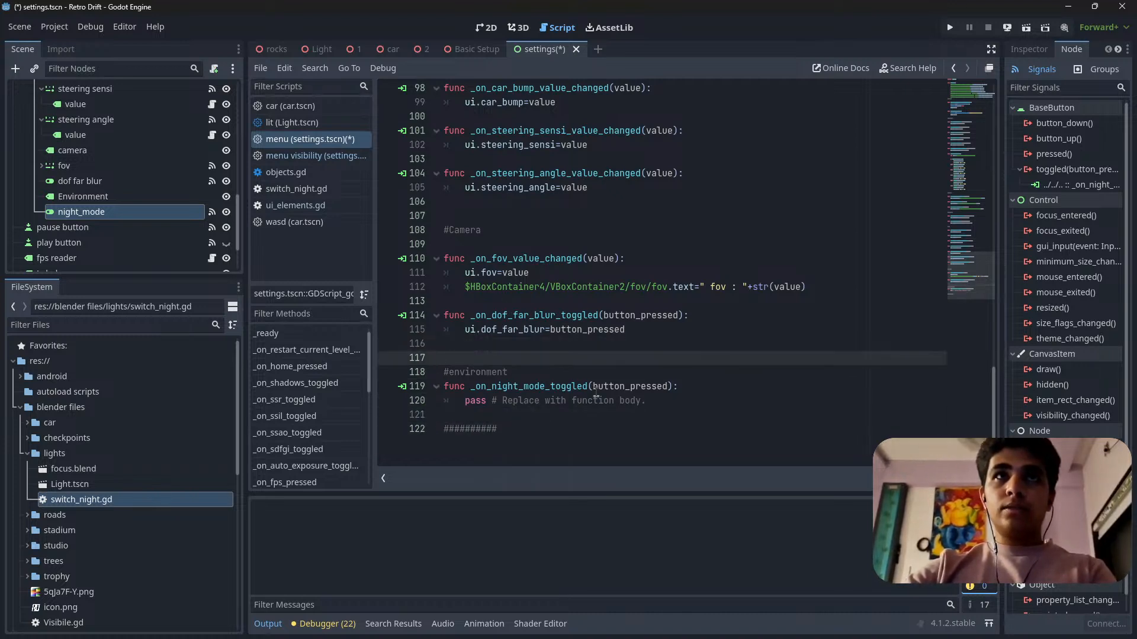
pyautogui.click(530, 371)
pyautogui.press('Return')
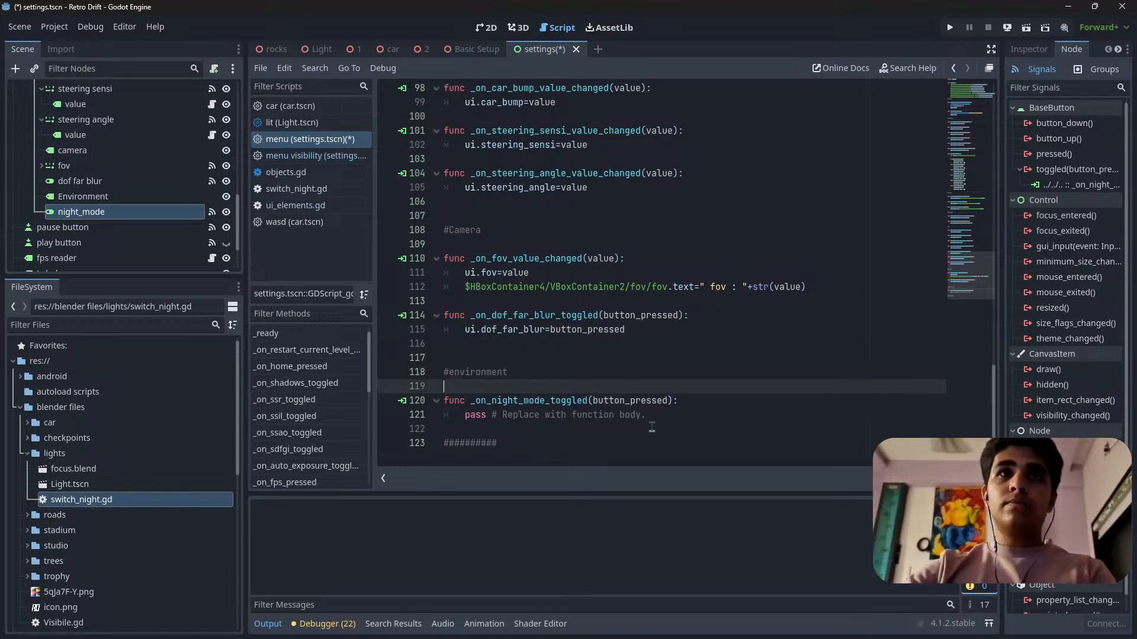
# Replace the placeholder body of _on_night_mode_toggled with ui.night_mode=button_pressed and save the settings scene.
pyautogui.moveTo(649, 415); pyautogui.dragTo(463, 418)
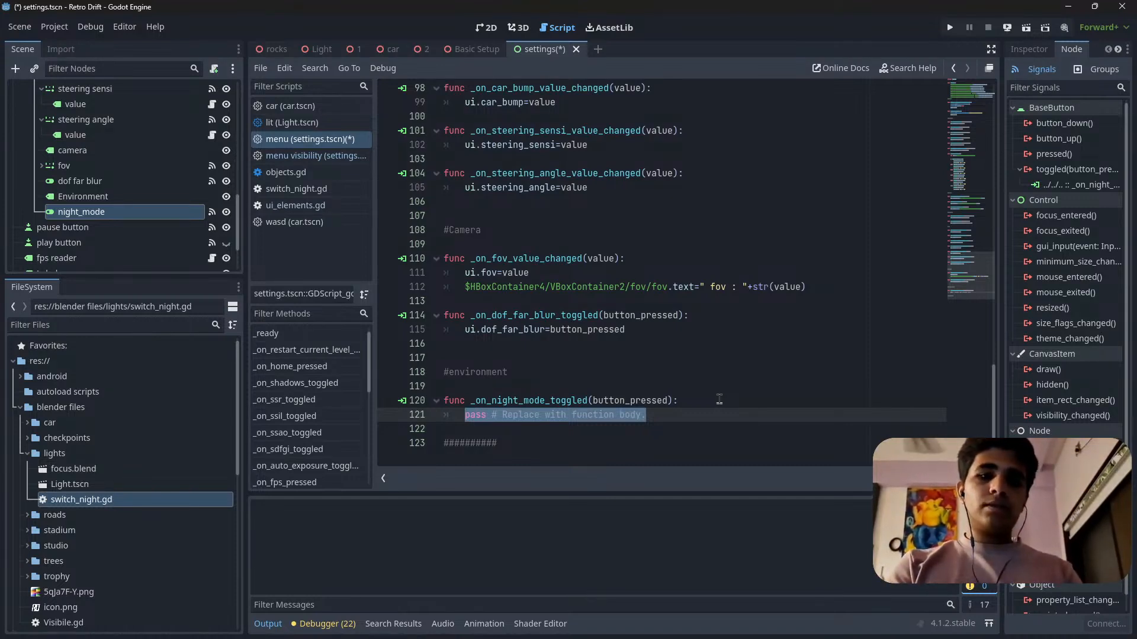
pyautogui.write('ui.')
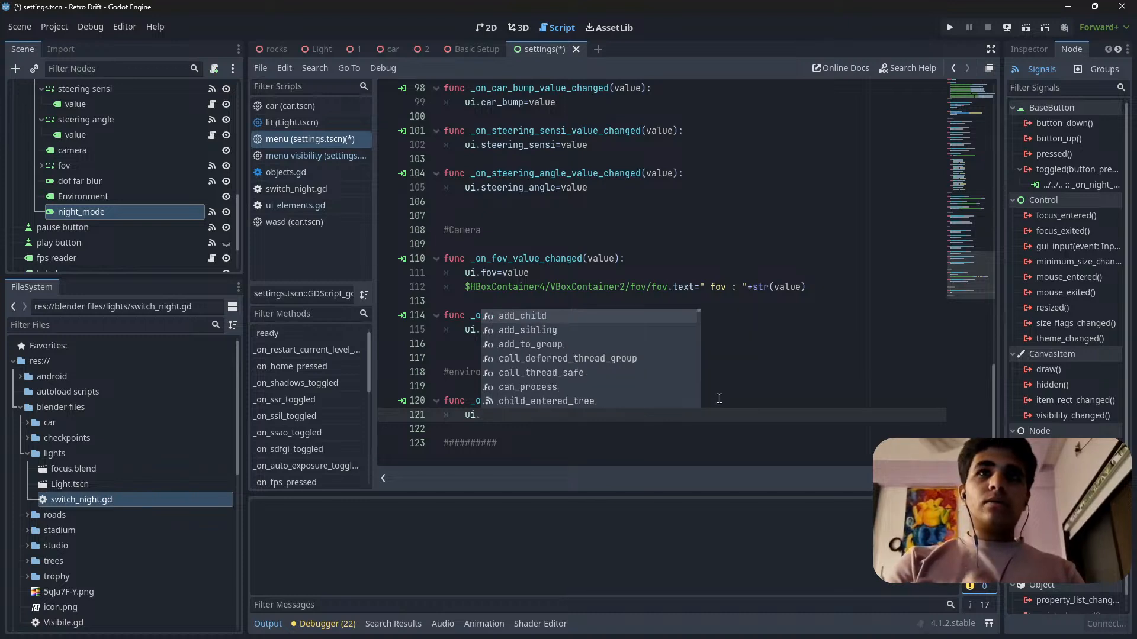
pyautogui.write('ni')
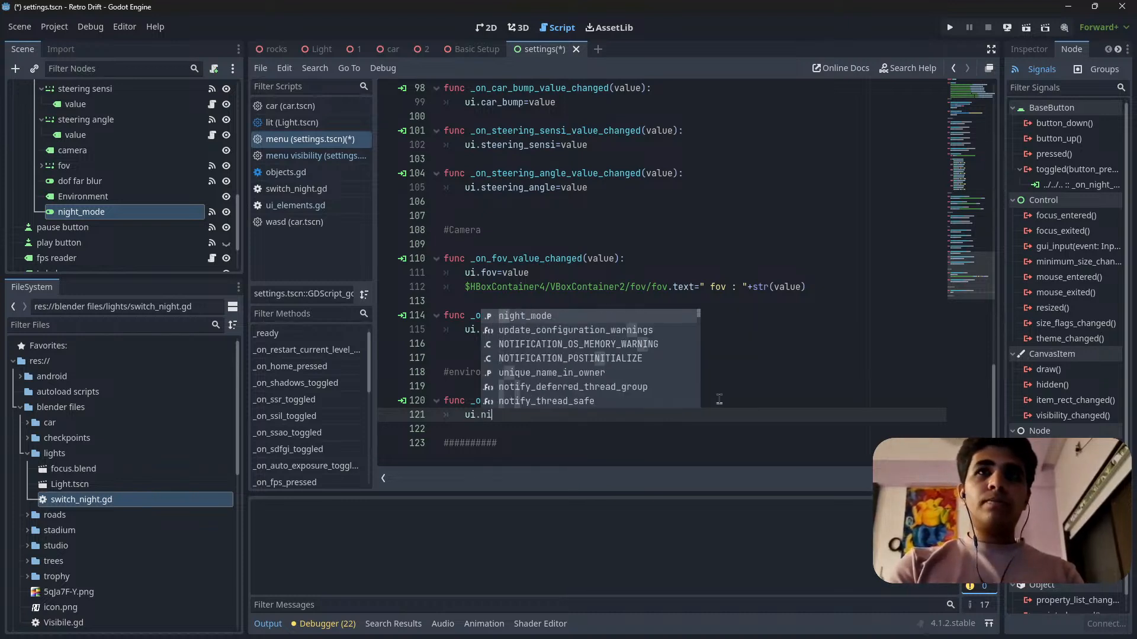
pyautogui.press('Return')
pyautogui.write('=')
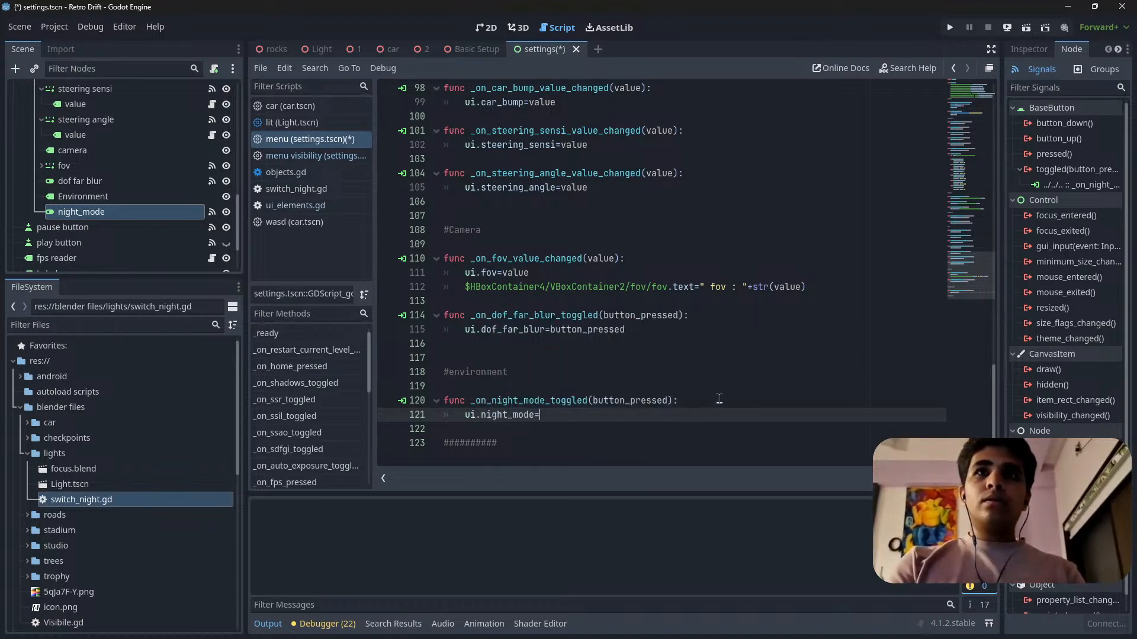
pyautogui.write('b')
pyautogui.press('Return')
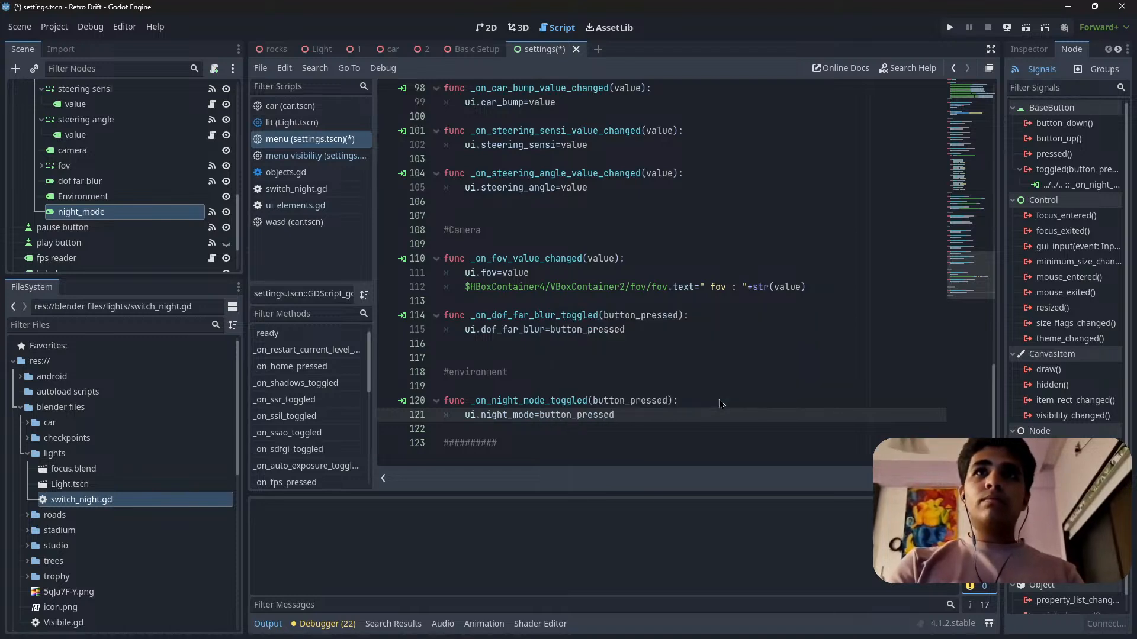
pyautogui.click(774, 397)
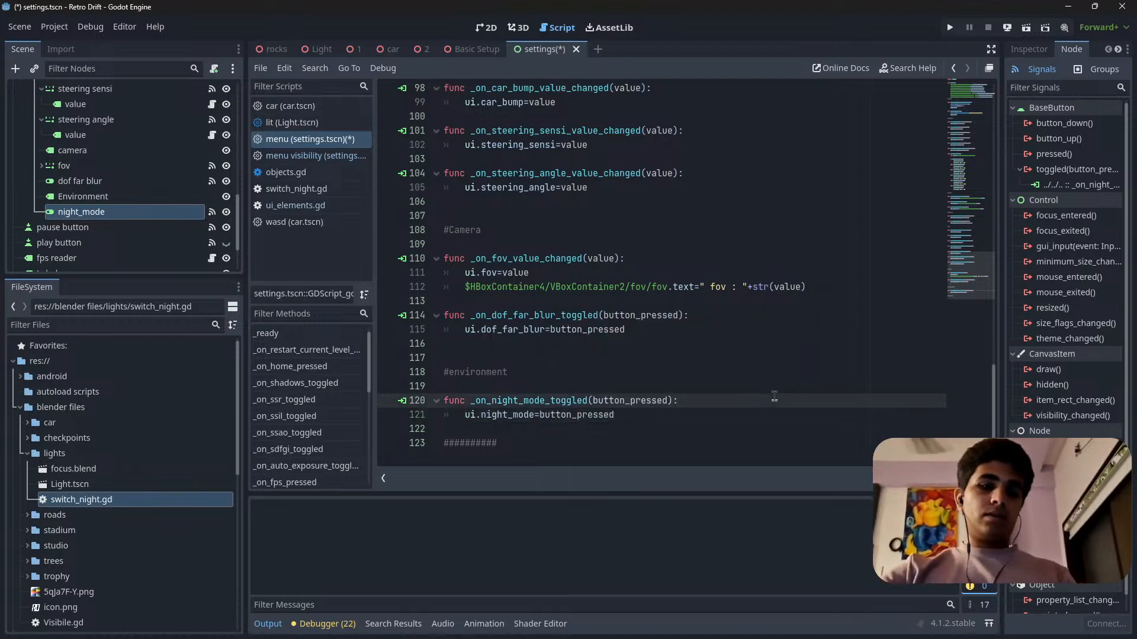
pyautogui.hotkey('ctrl', 's')
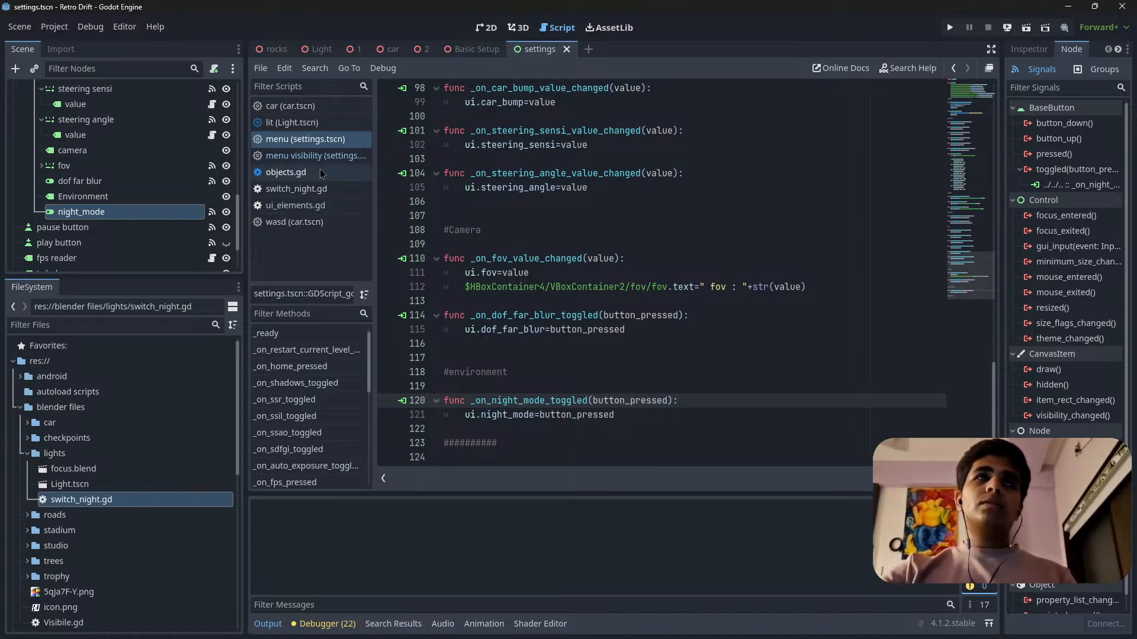
pyautogui.scroll(8, 616, 238)
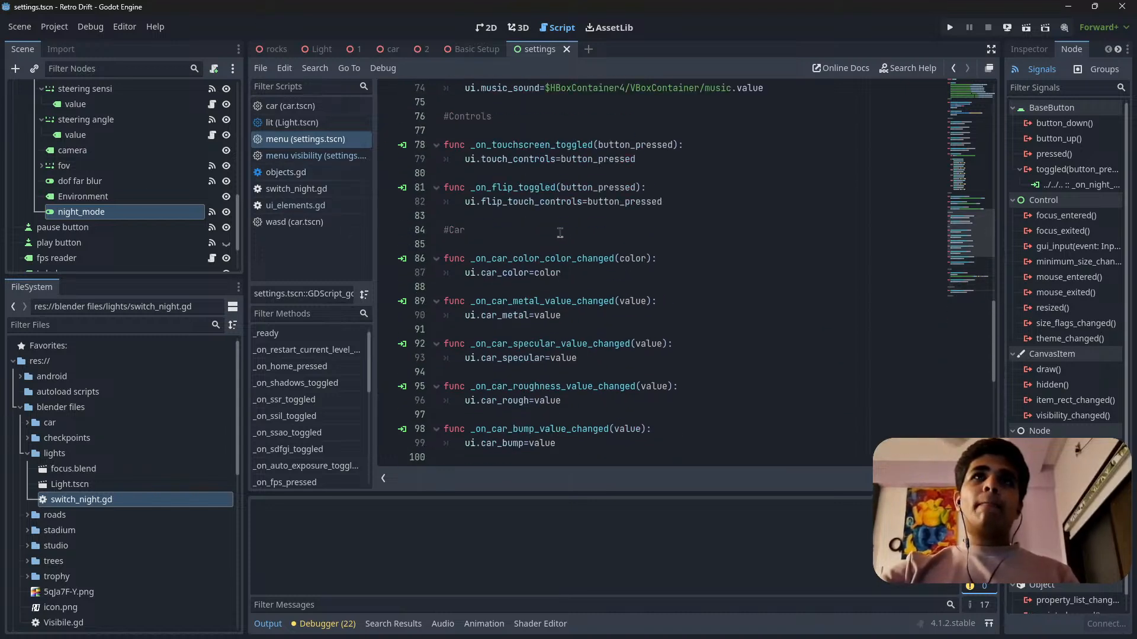
pyautogui.scroll(-6, 559, 233)
pyautogui.scroll(-5, 121, 476)
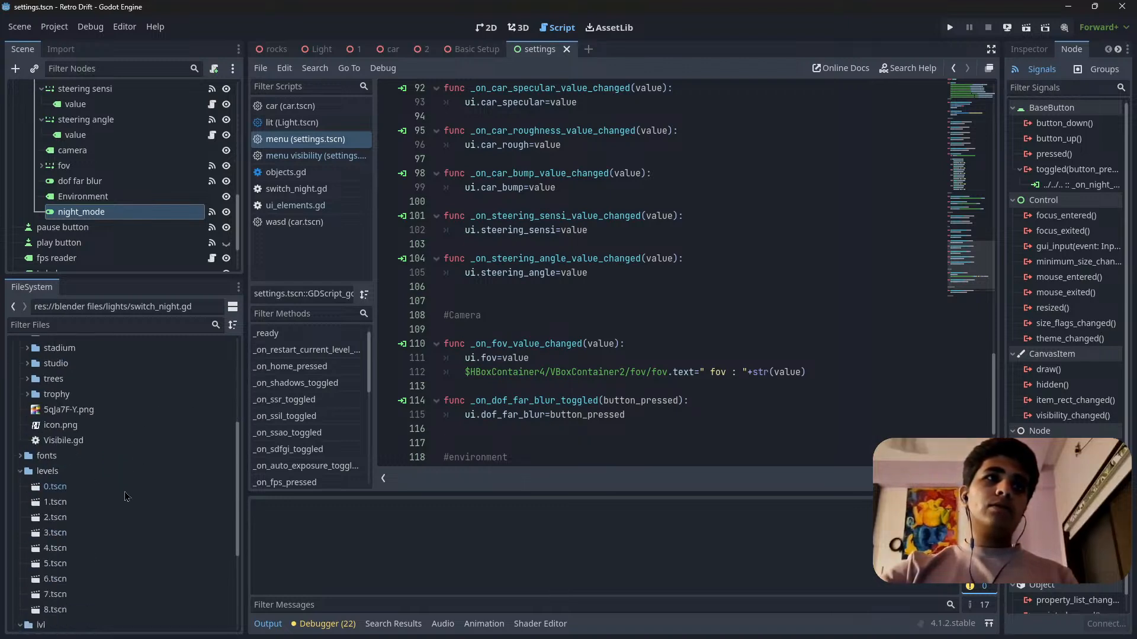
# Save the settings scene again and check the night-mode handler at the end of the menu script.
pyautogui.scroll(-4, 126, 496)
pyautogui.scroll(7, 68, 504)
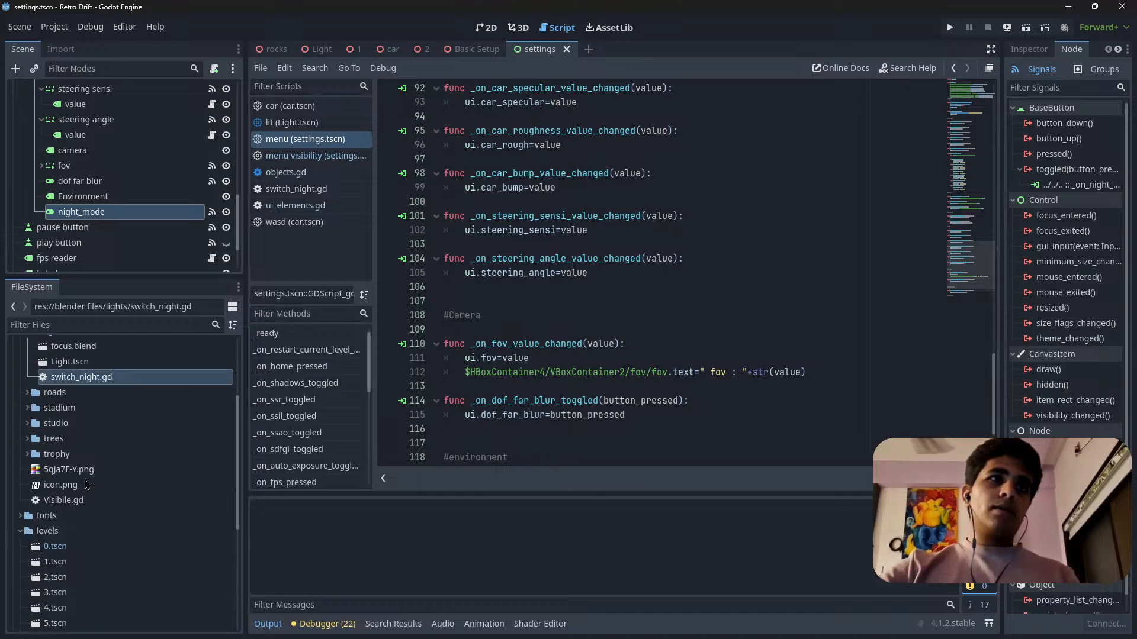
pyautogui.hotkey('ctrl', 's')
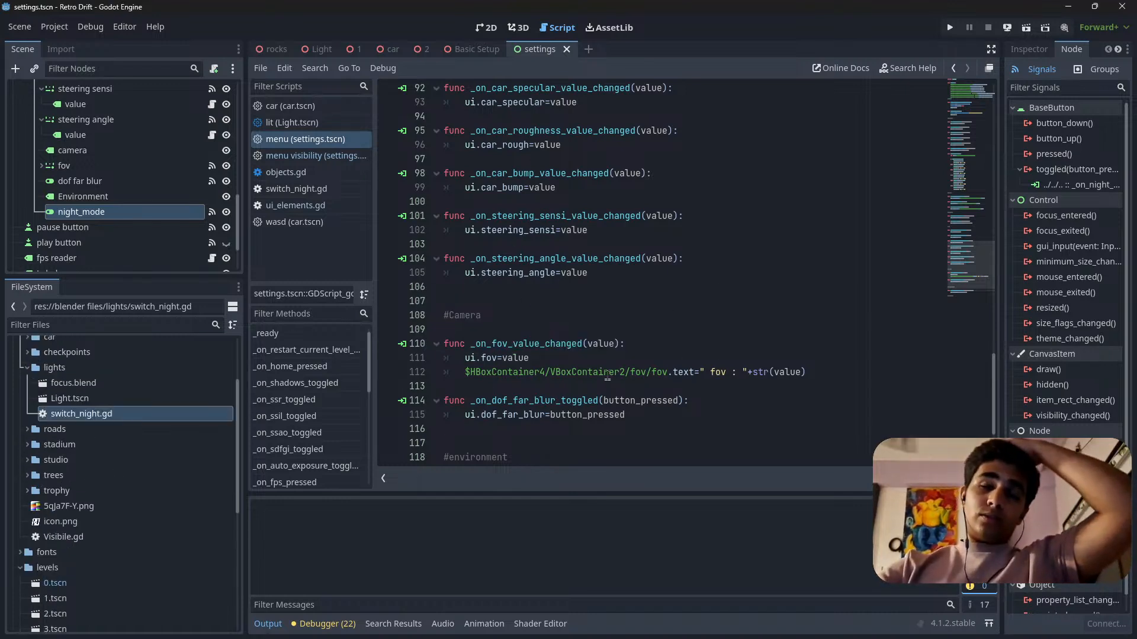
pyautogui.scroll(-3, 543, 412)
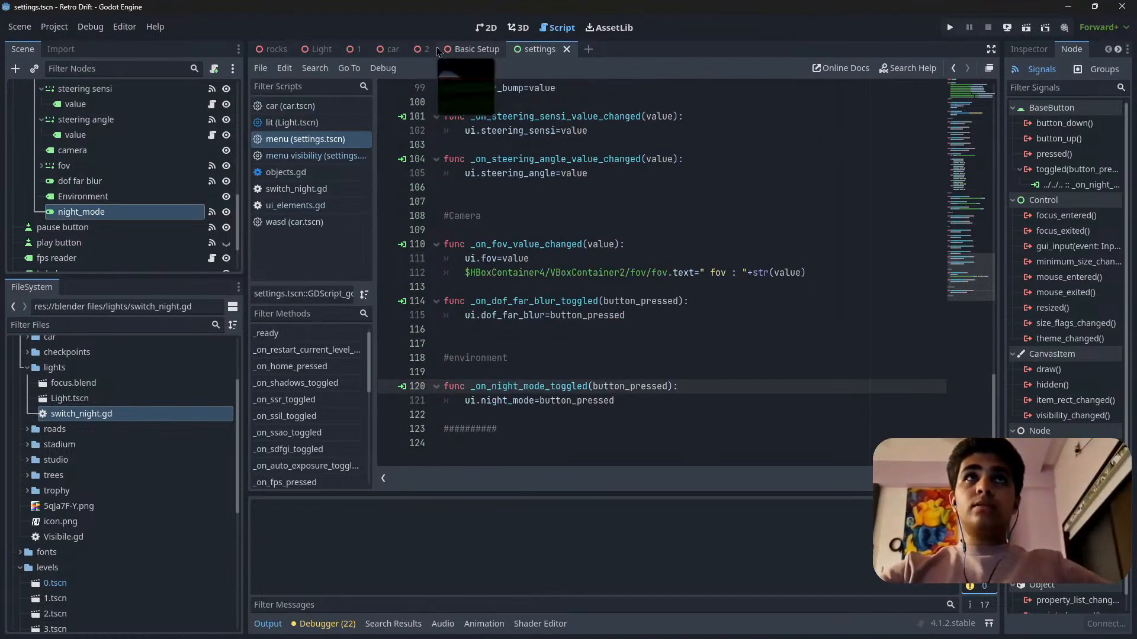
# Open the Basic Setup scene in 3D and inspect the properties of the sun and world nodes in a widened Inspector.
pyautogui.click(478, 54)
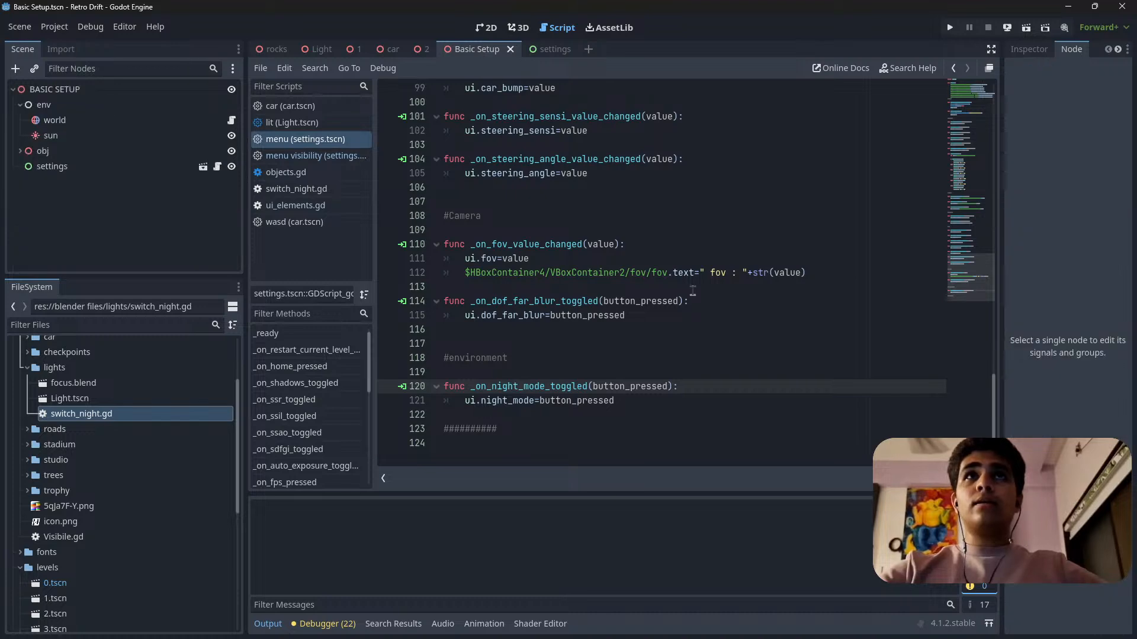
pyautogui.click(519, 27)
pyautogui.click(486, 27)
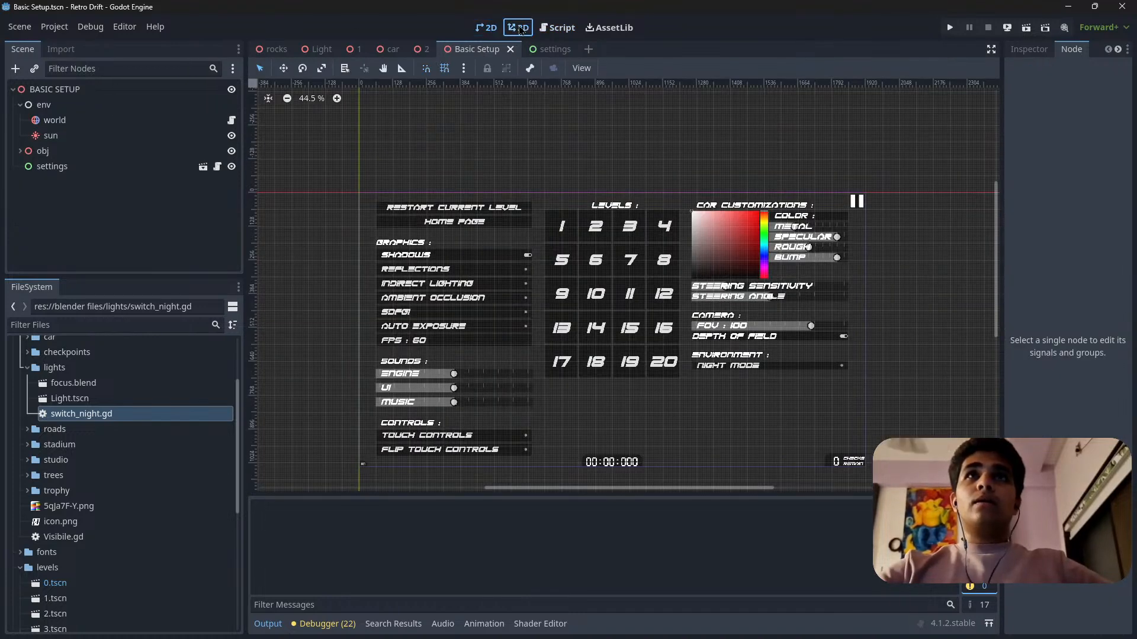
pyautogui.click(519, 28)
pyautogui.click(69, 140)
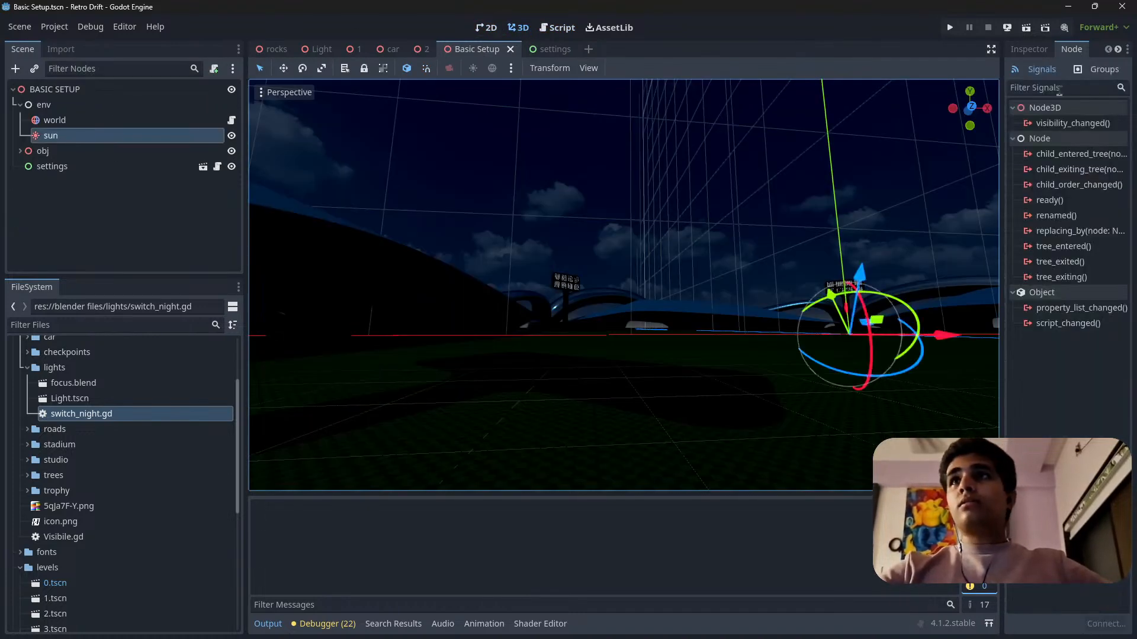
pyautogui.click(1029, 50)
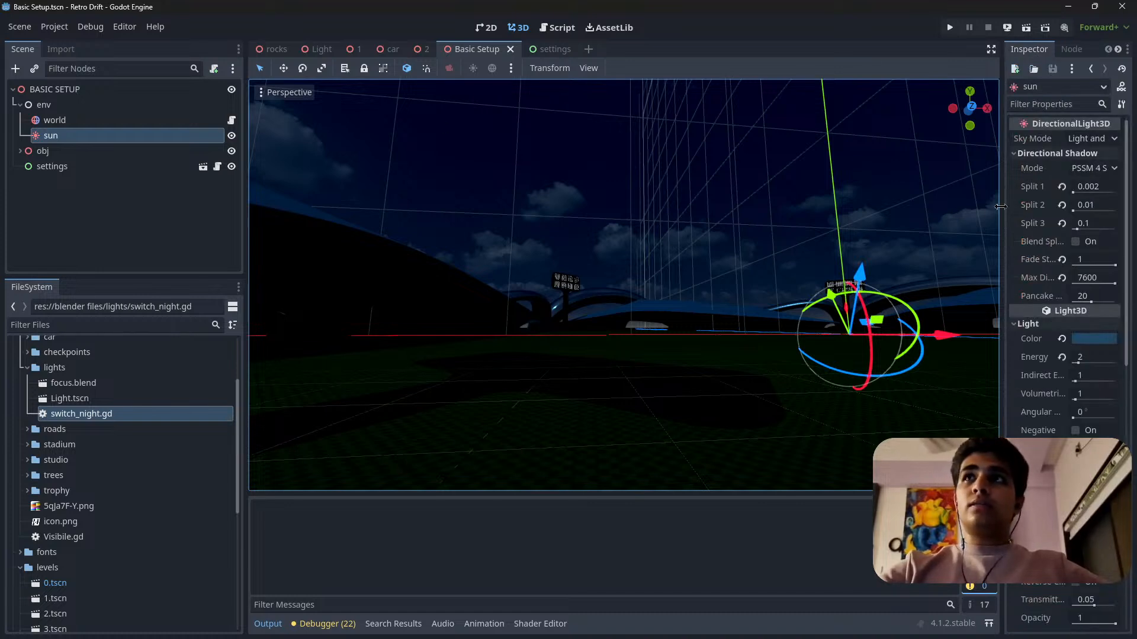
pyautogui.moveTo(999, 206); pyautogui.dragTo(851, 207)
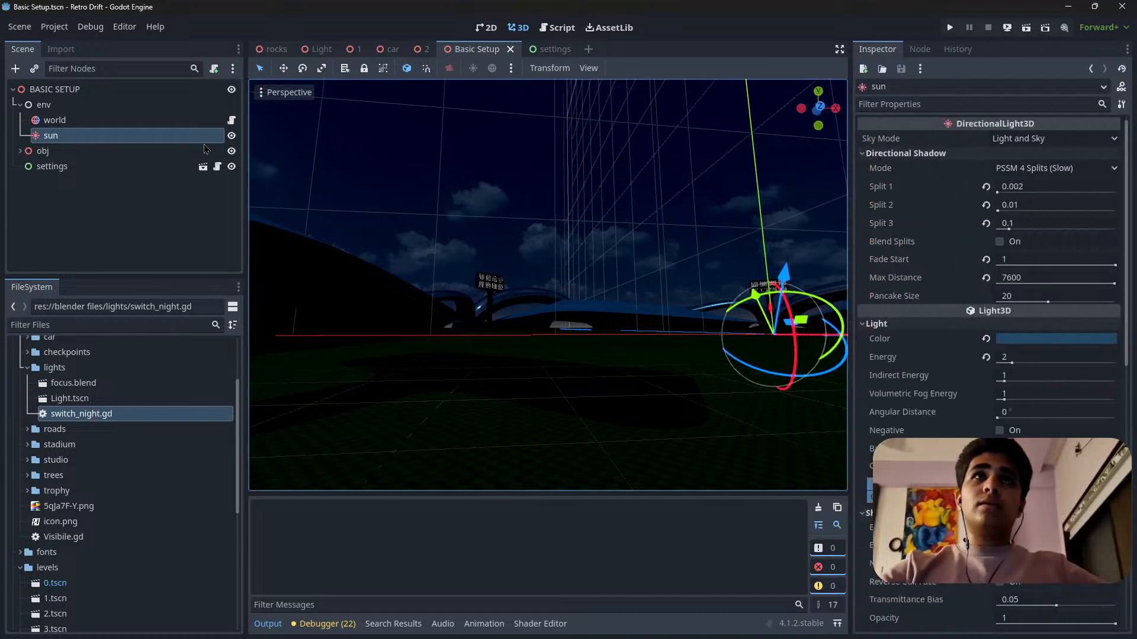
pyautogui.click(95, 120)
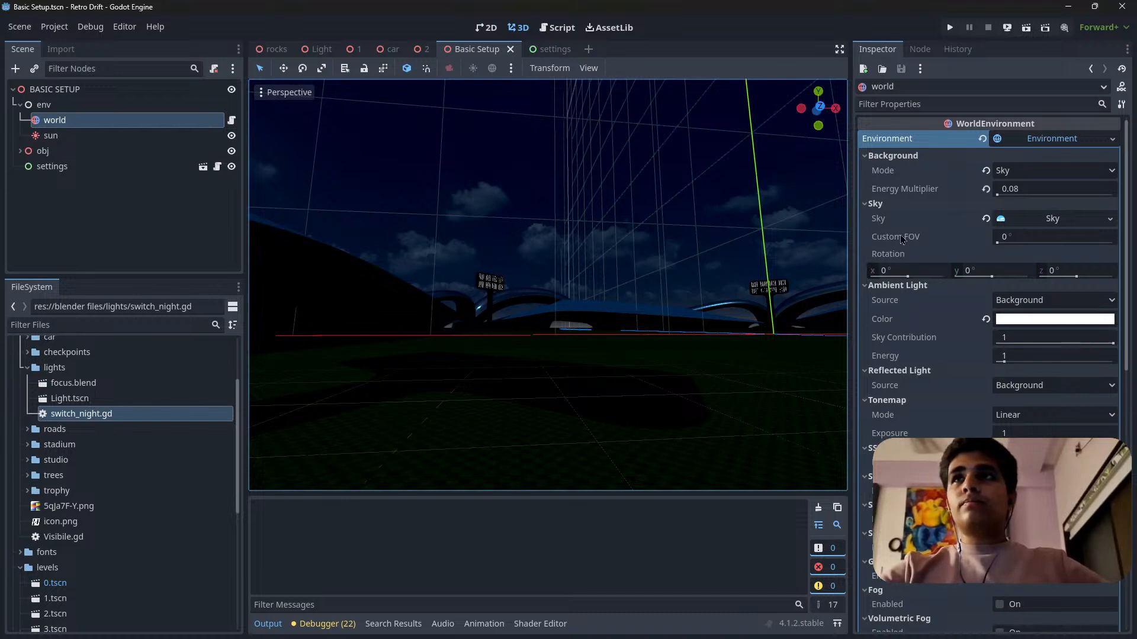
pyautogui.scroll(-2, 775, 278)
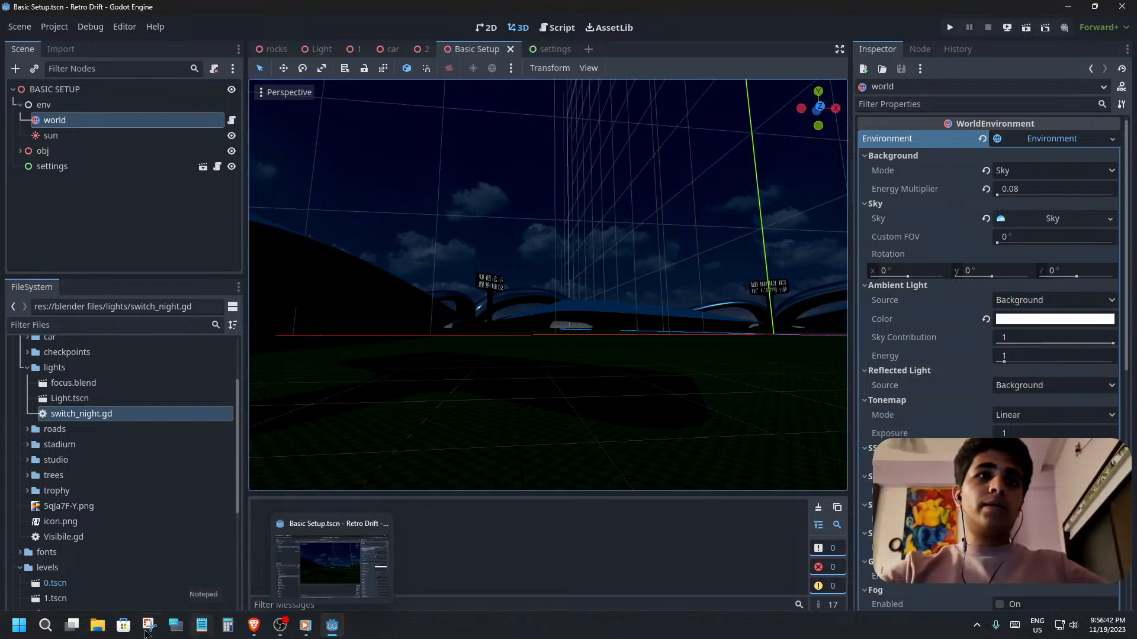
# Switch to Notepad, discard the unsaved Indian leopard and 1_3 basic notes, and close readme.txt.
pyautogui.click(201, 626)
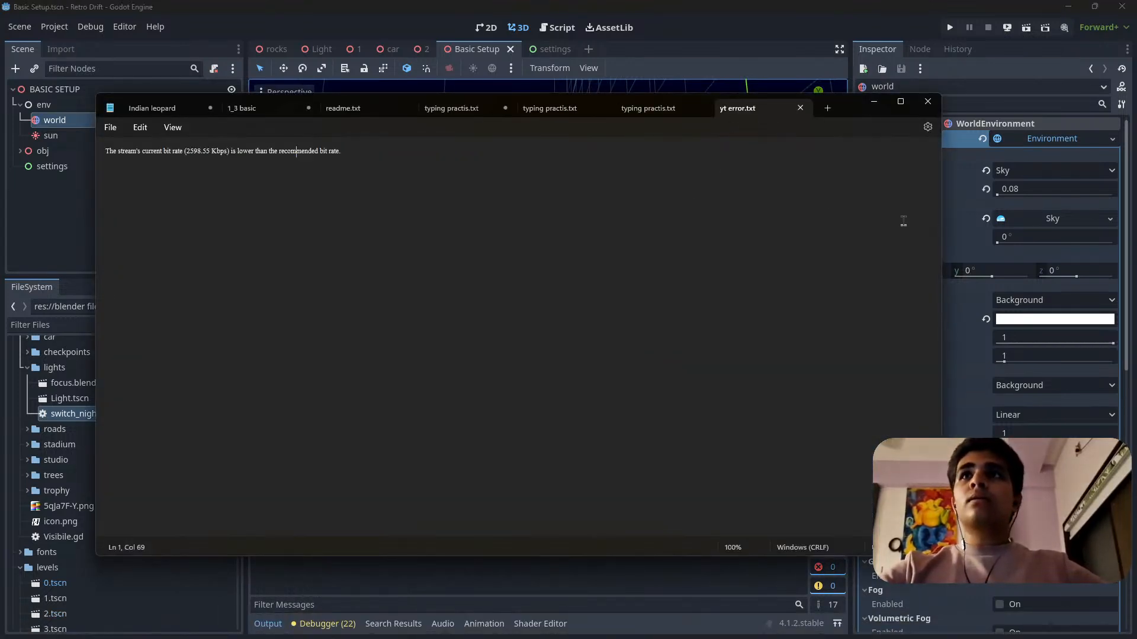
pyautogui.click(211, 108)
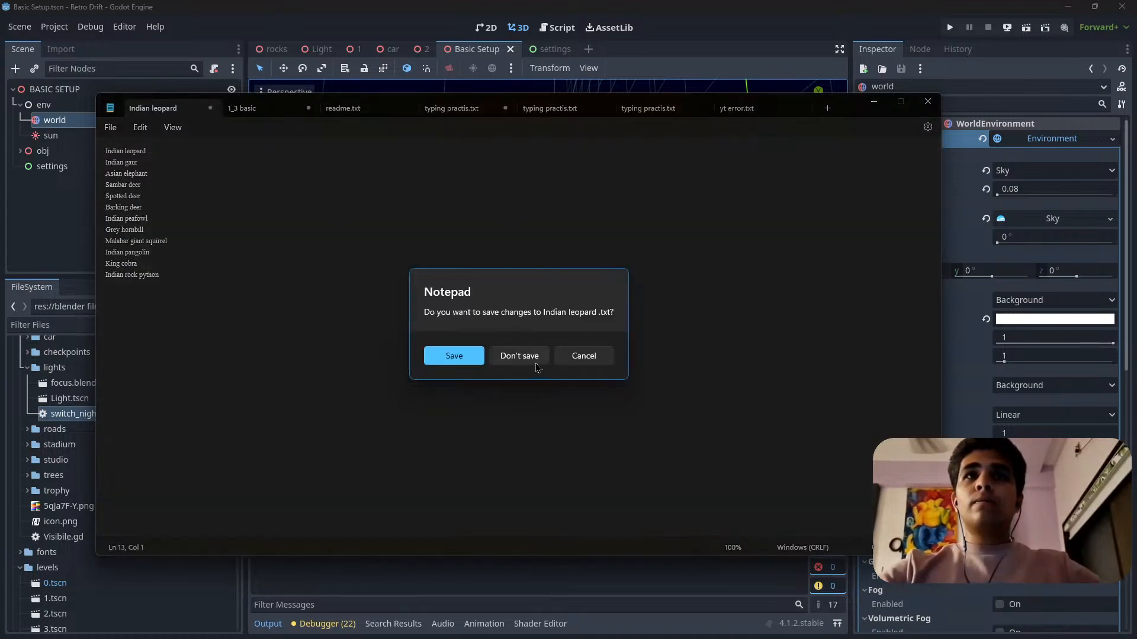
pyautogui.click(518, 356)
pyautogui.hotkey('ctrl', 'w')
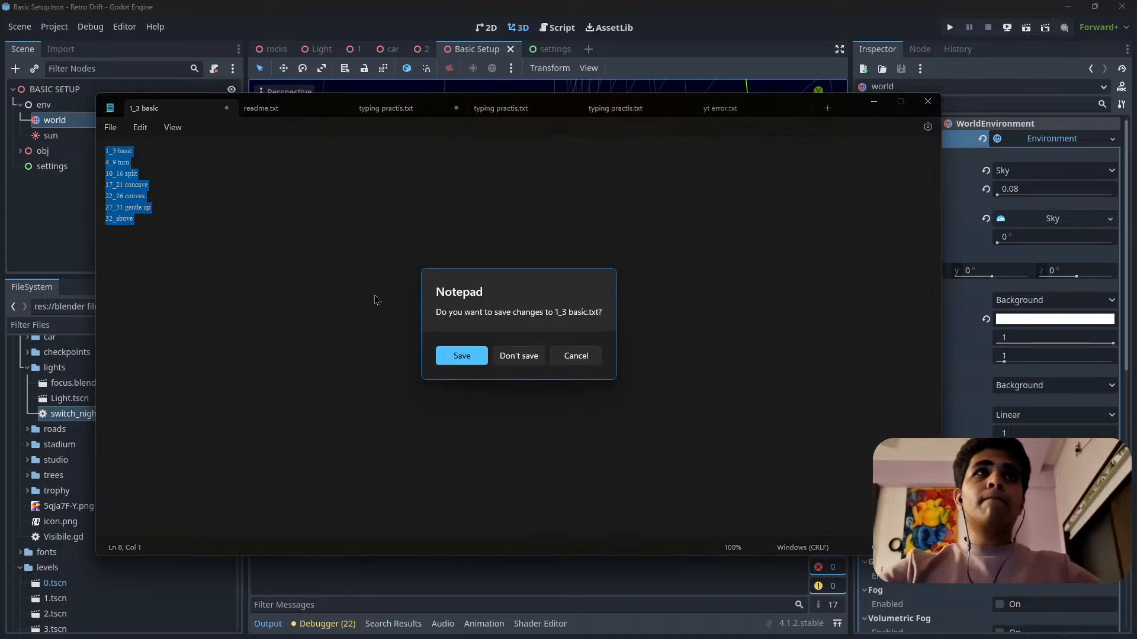
pyautogui.click(519, 356)
pyautogui.click(254, 108)
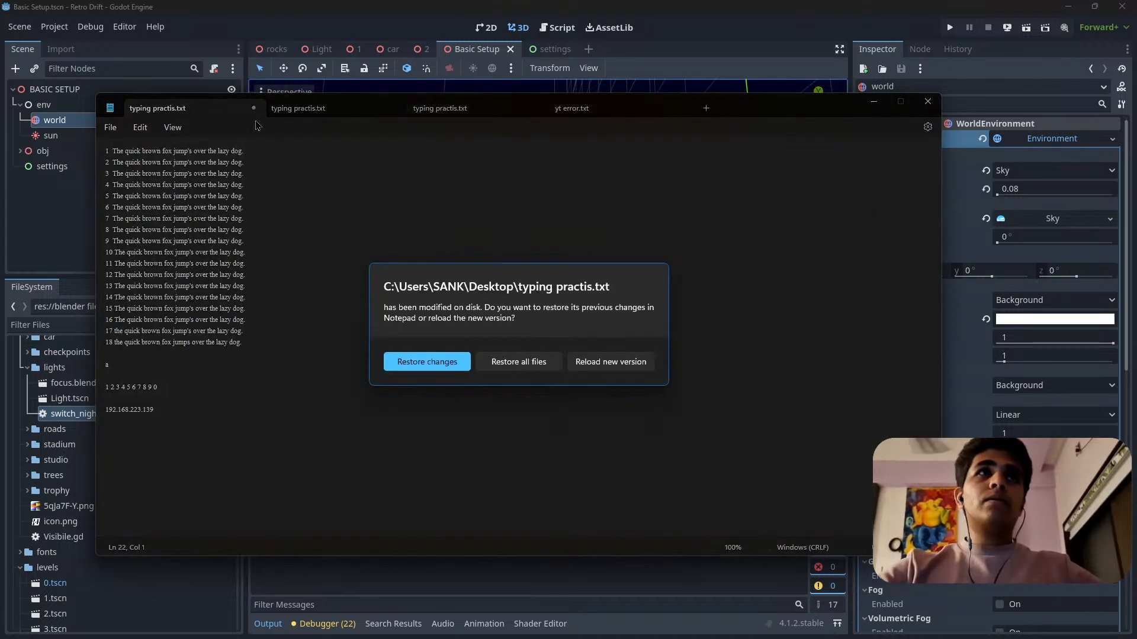
# Restore the modified typing practis.txt files and close all three without saving changes.
pyautogui.click(521, 354)
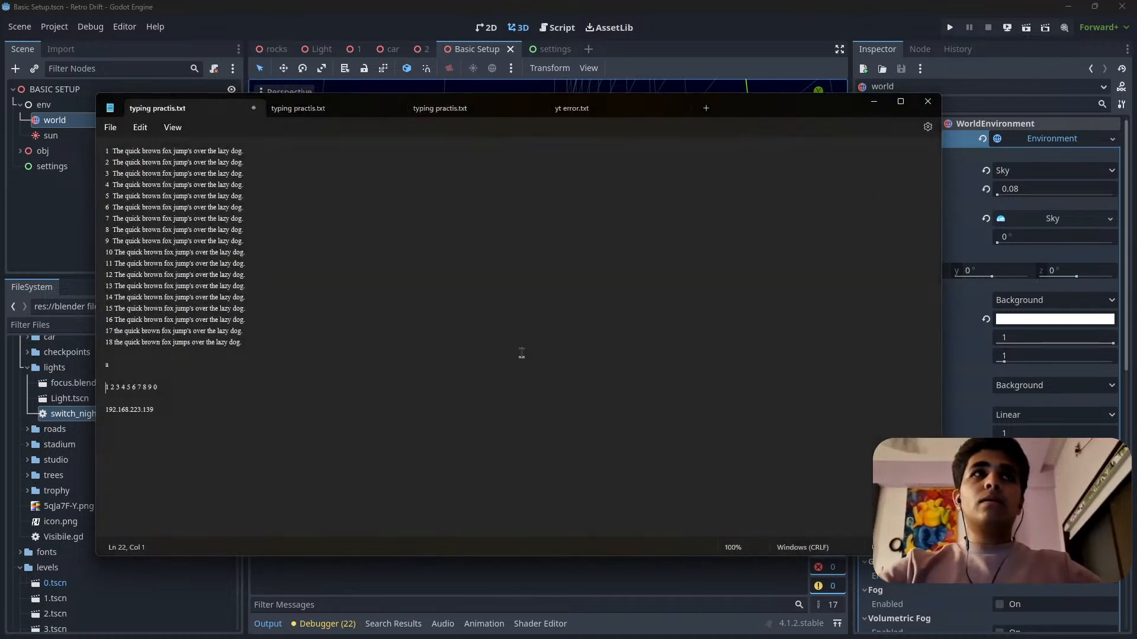
pyautogui.click(253, 109)
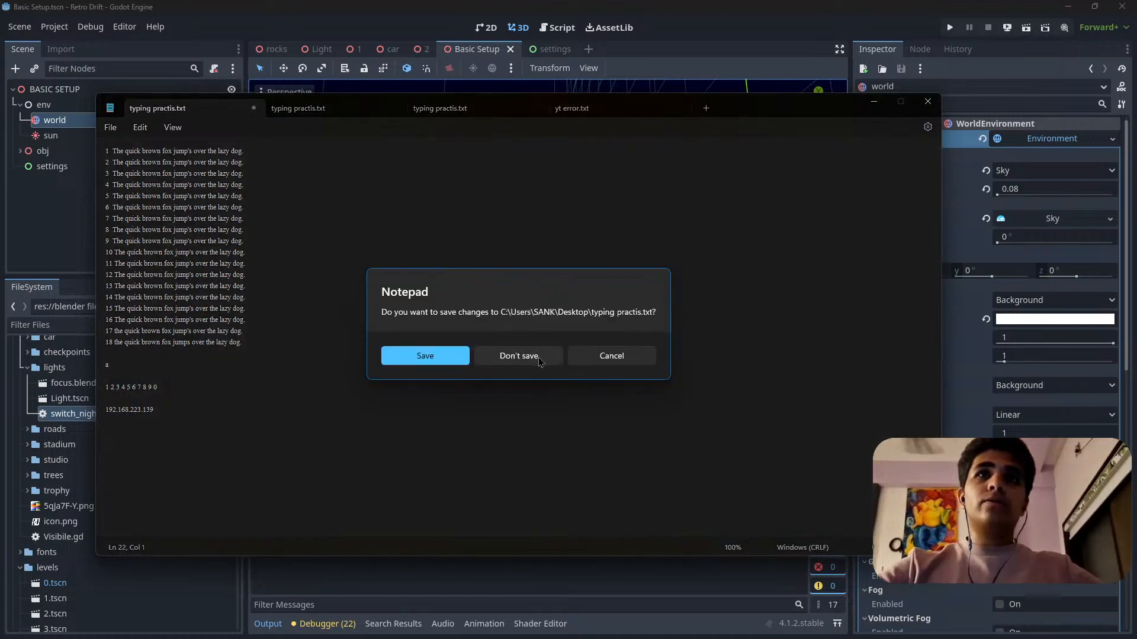
pyautogui.click(535, 356)
pyautogui.click(253, 109)
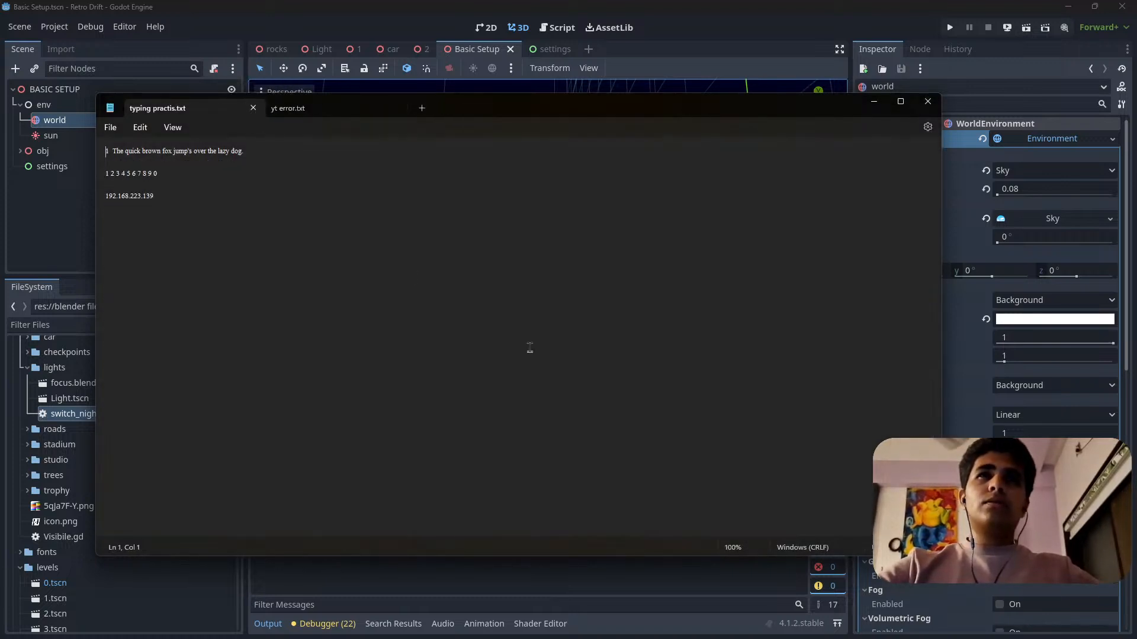
pyautogui.click(254, 109)
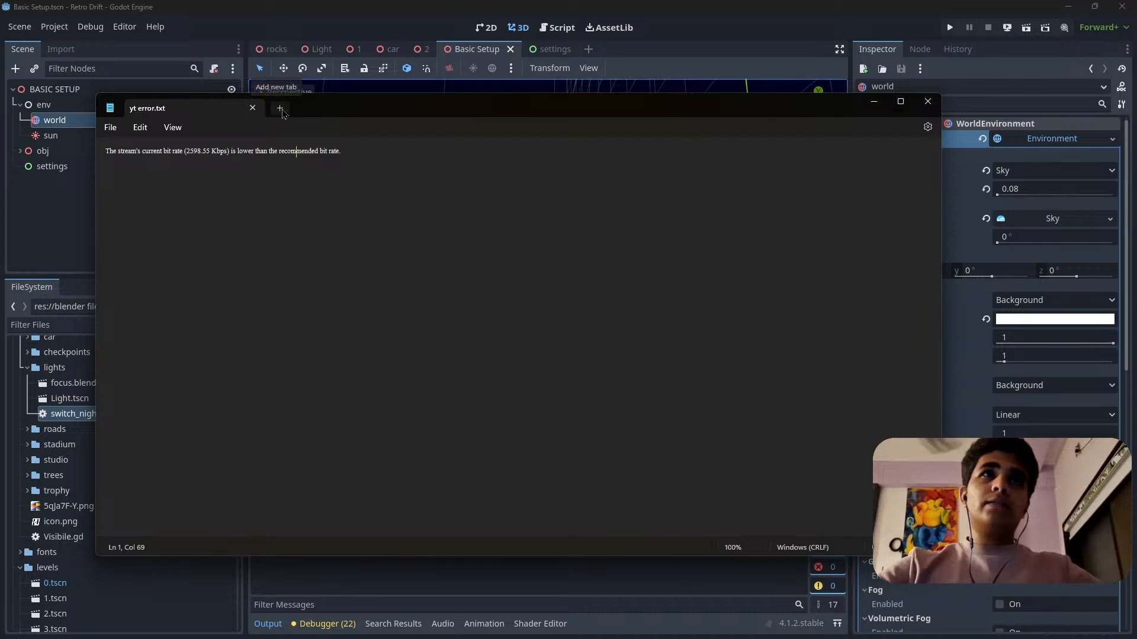
# Create a blank note, close yt error.txt, and make the Notepad window small and place it over the lower part of the 3D view.
pyautogui.click(279, 108)
pyautogui.click(252, 108)
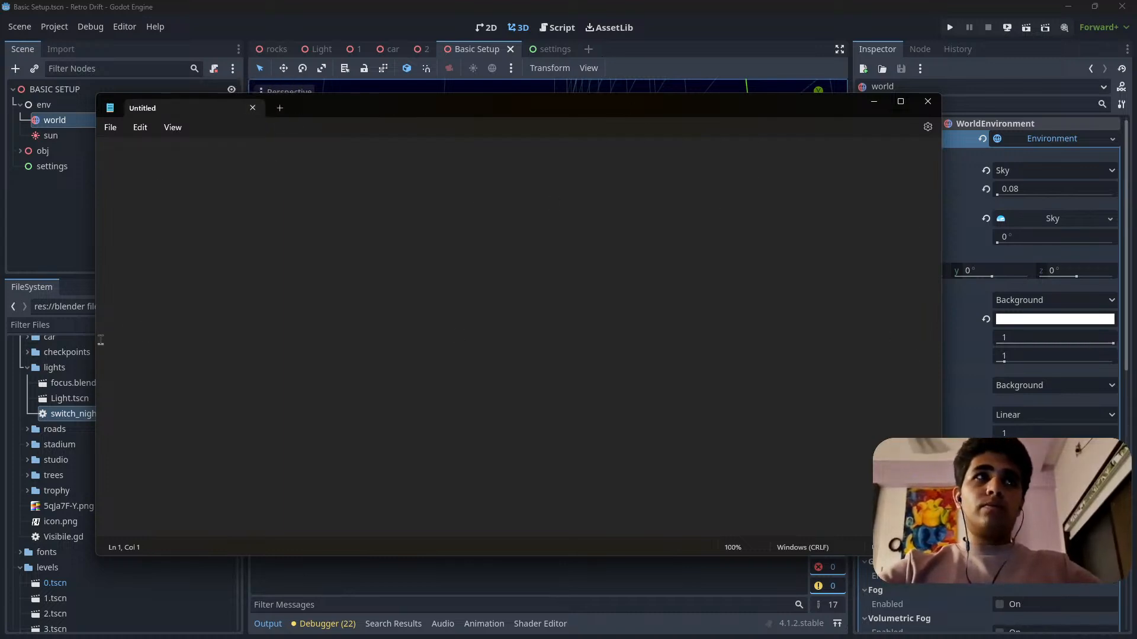
pyautogui.moveTo(95, 337); pyautogui.dragTo(547, 355)
pyautogui.moveTo(795, 95); pyautogui.dragTo(803, 312)
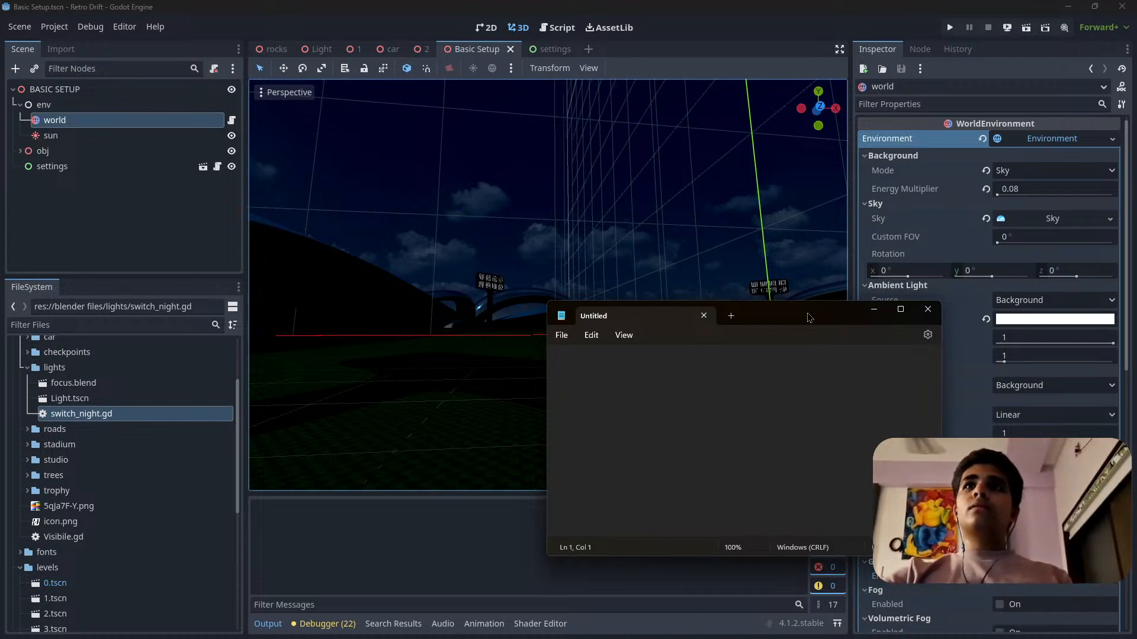
pyautogui.moveTo(810, 318); pyautogui.dragTo(715, 320)
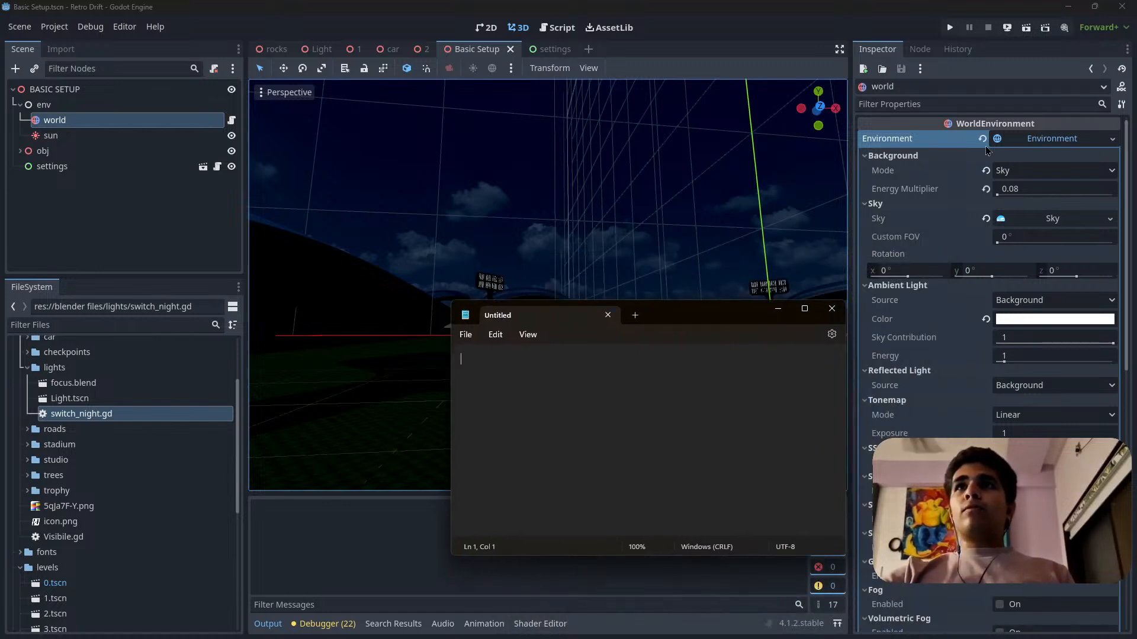
pyautogui.moveTo(707, 323); pyautogui.dragTo(730, 350)
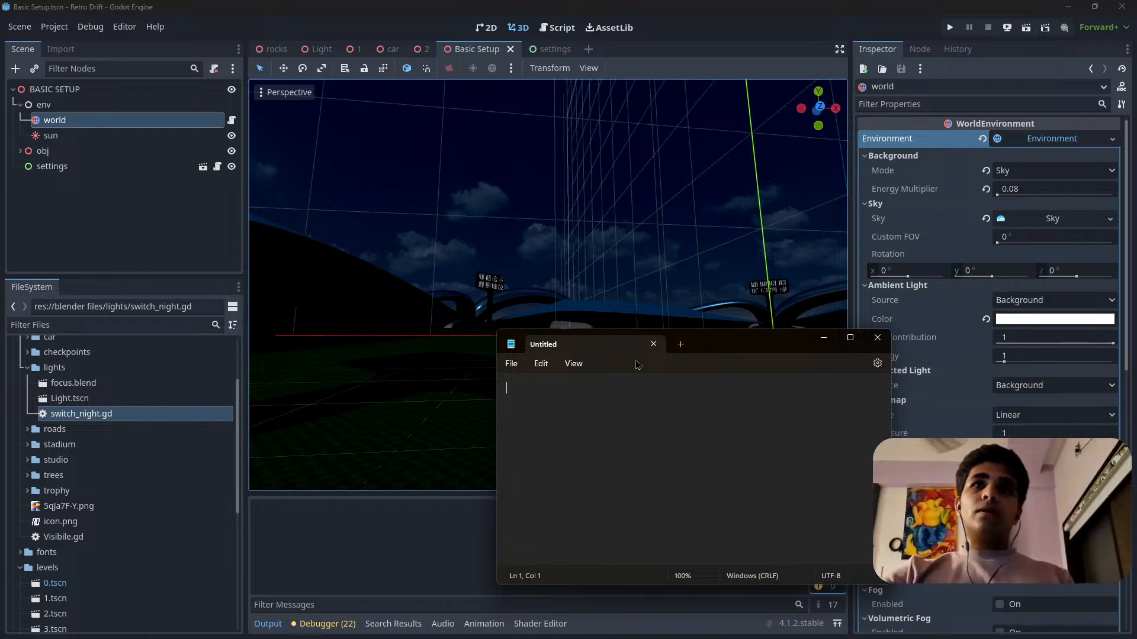
# Switch back to Godot and examine the sun light's directional shadow, light and shadow properties.
pyautogui.click(65, 136)
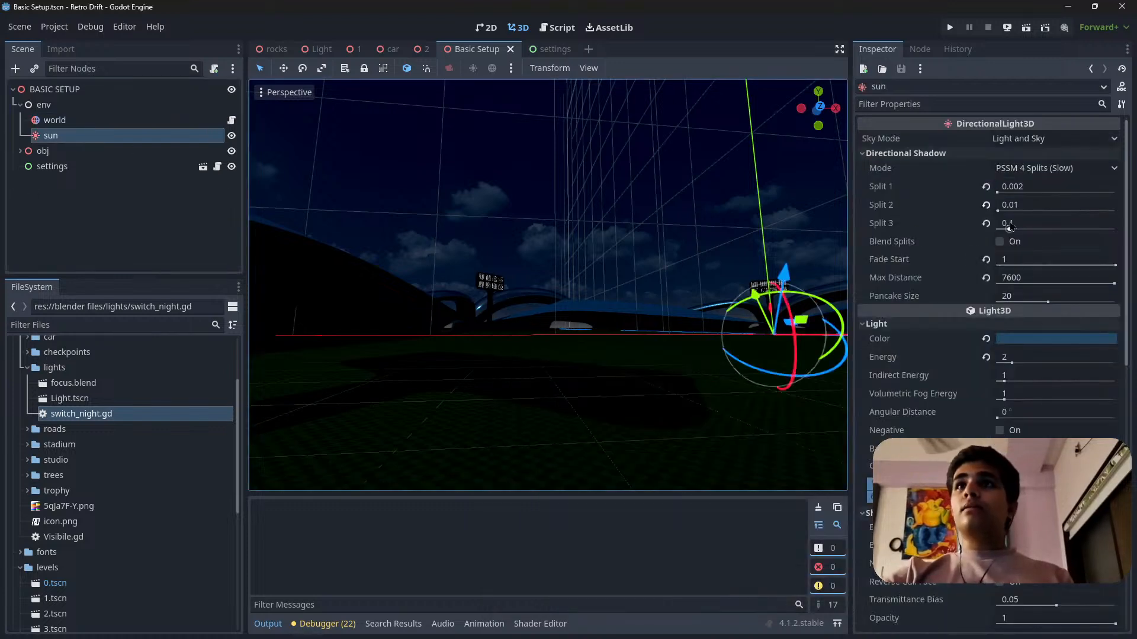
pyautogui.scroll(-3, 992, 297)
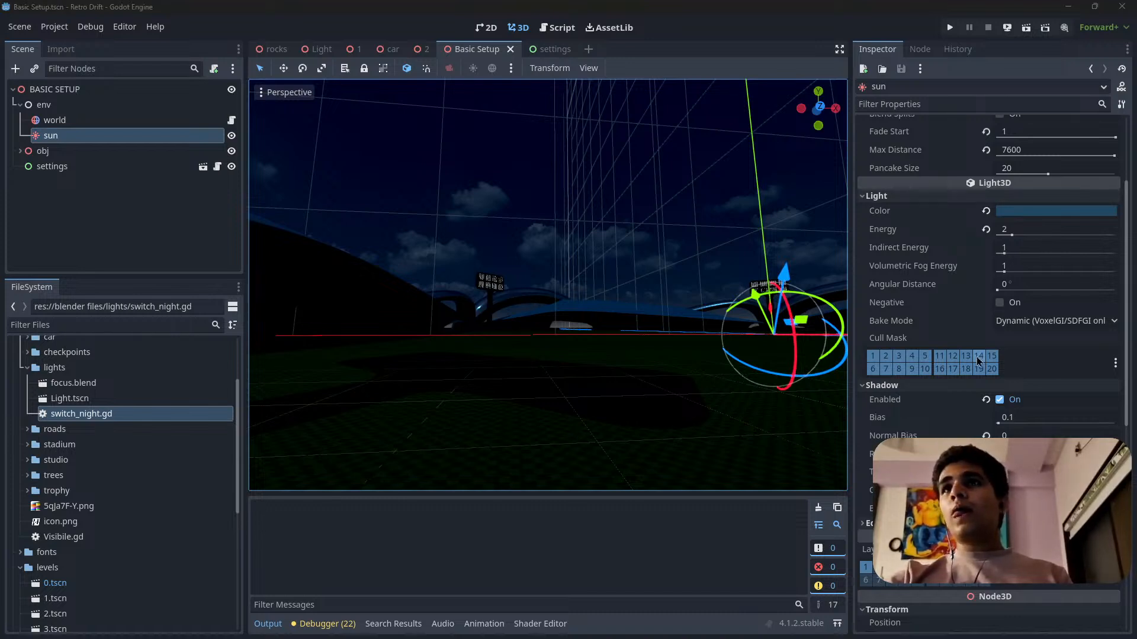
pyautogui.scroll(-3, 930, 400)
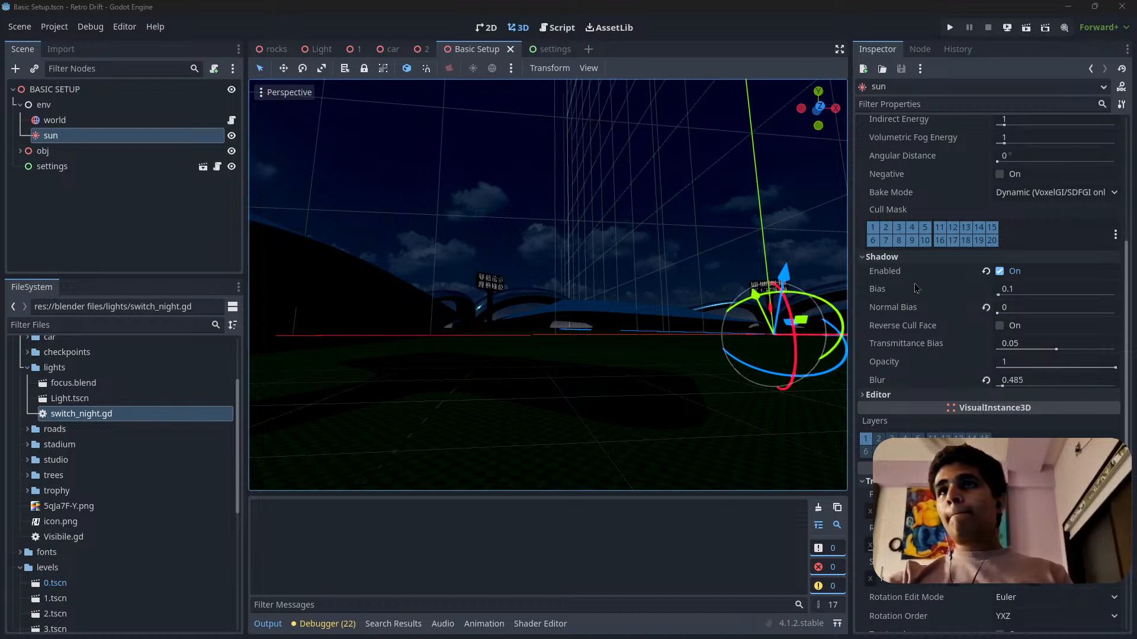
pyautogui.scroll(6, 921, 337)
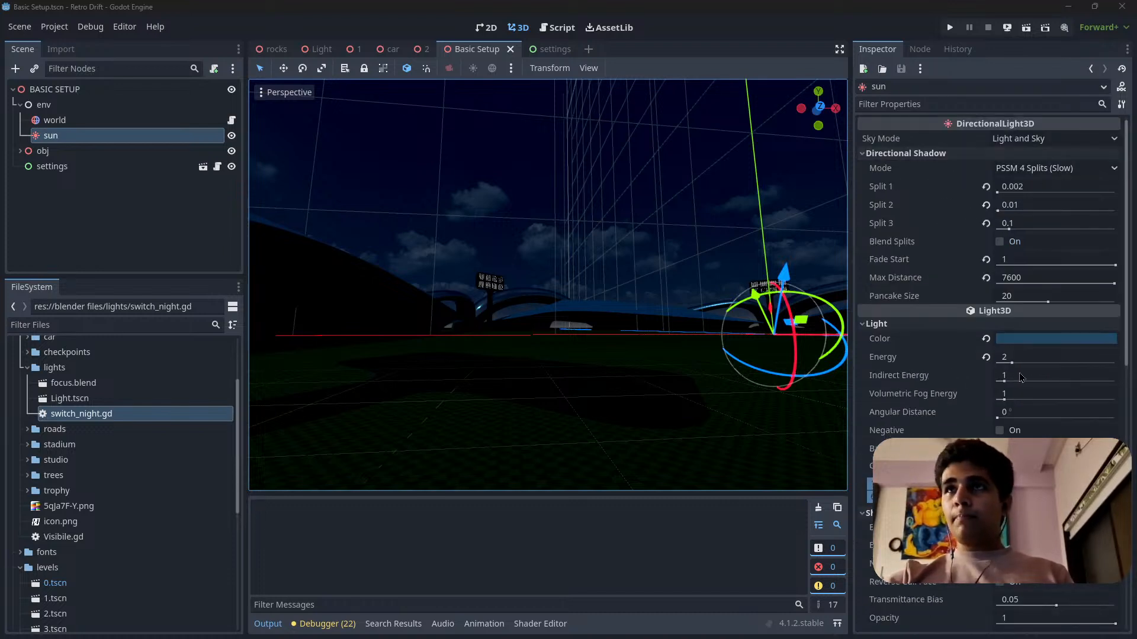
# Try a sun light Energy of 5.04, undo it, and reselect PSSM 4 Splits (Slow) as the directional shadow mode.
pyautogui.moveTo(994, 368); pyautogui.dragTo(1033, 365)
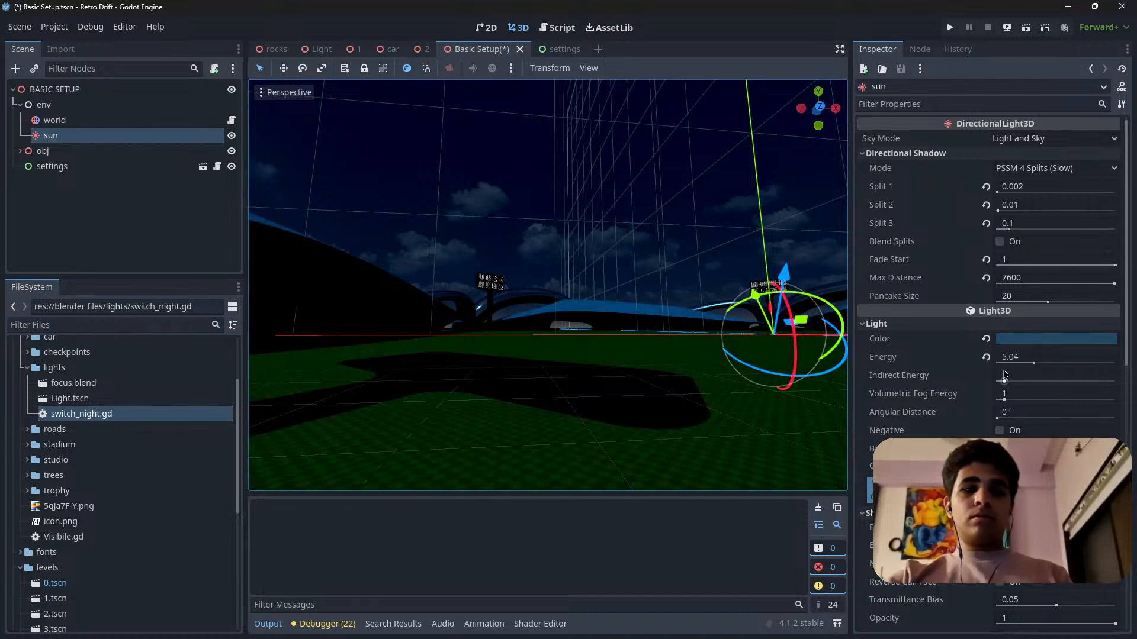
pyautogui.hotkey('ctrl', 'z')
pyautogui.click(1042, 168)
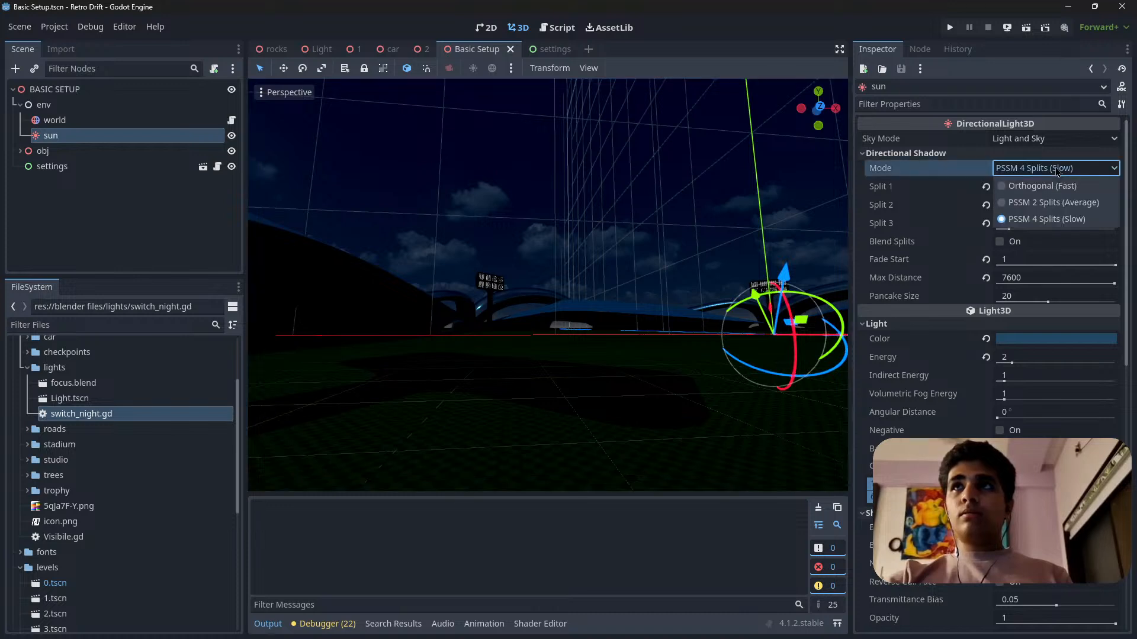
pyautogui.click(1030, 221)
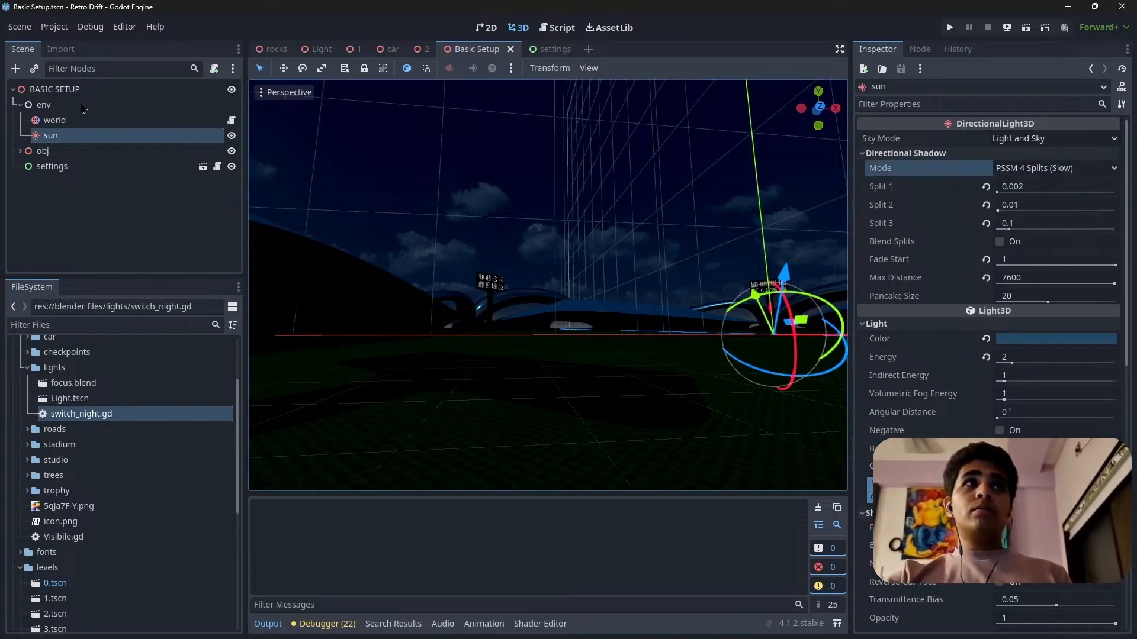
# Reset the world environment's background Energy Multiplier to 1 and raise the sun light's Energy to 16.
pyautogui.click(71, 121)
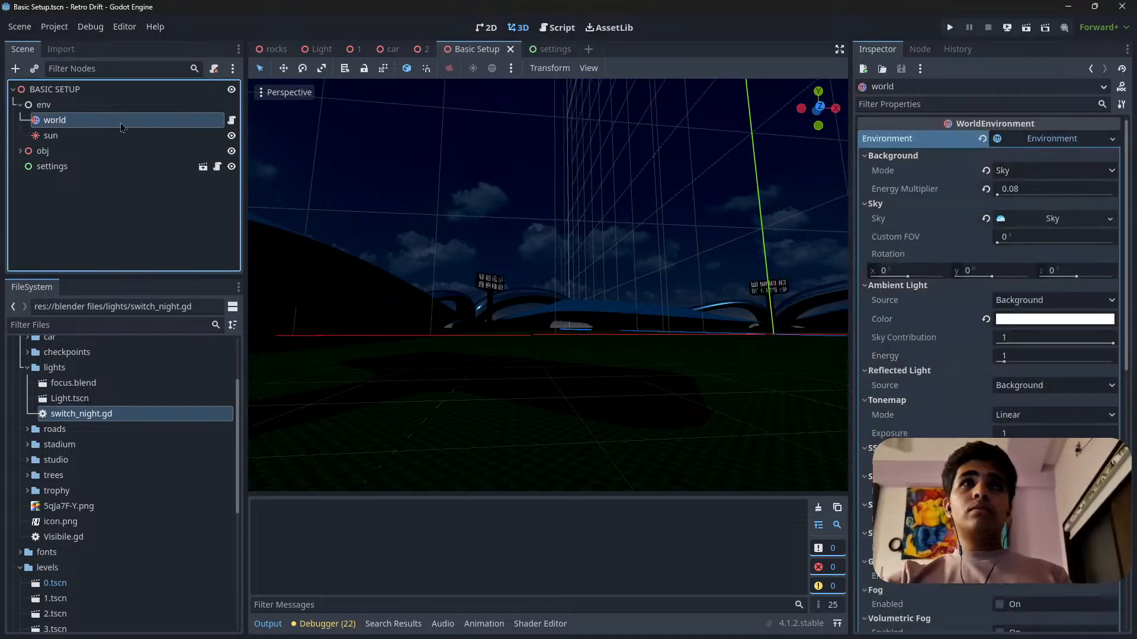
pyautogui.click(985, 191)
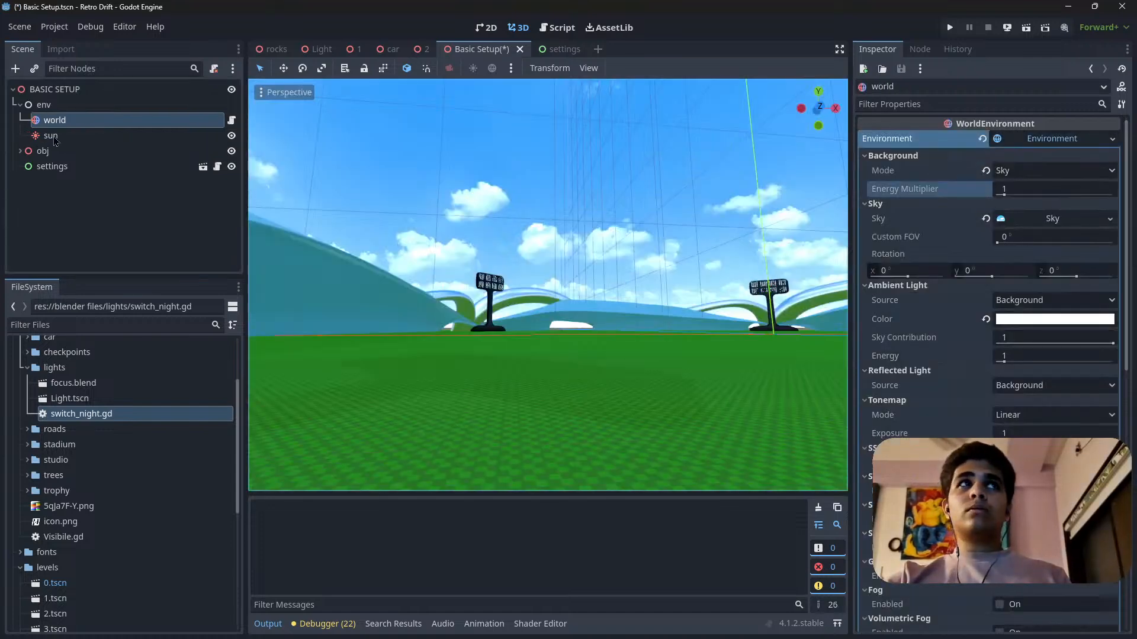
pyautogui.click(86, 139)
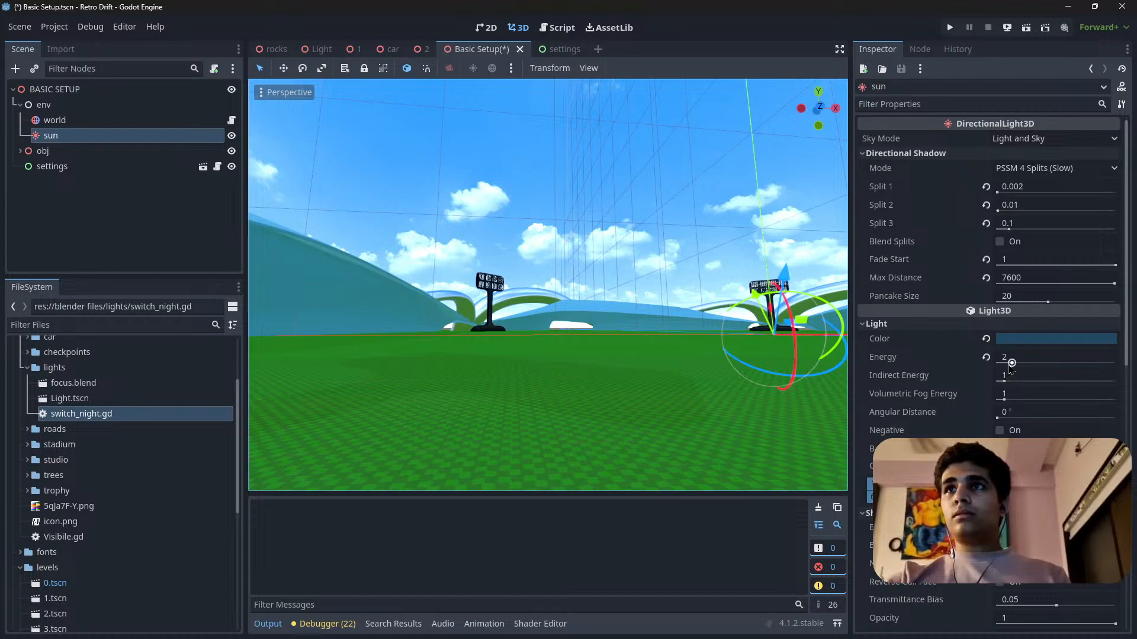
pyautogui.moveTo(1025, 367); pyautogui.dragTo(1115, 362)
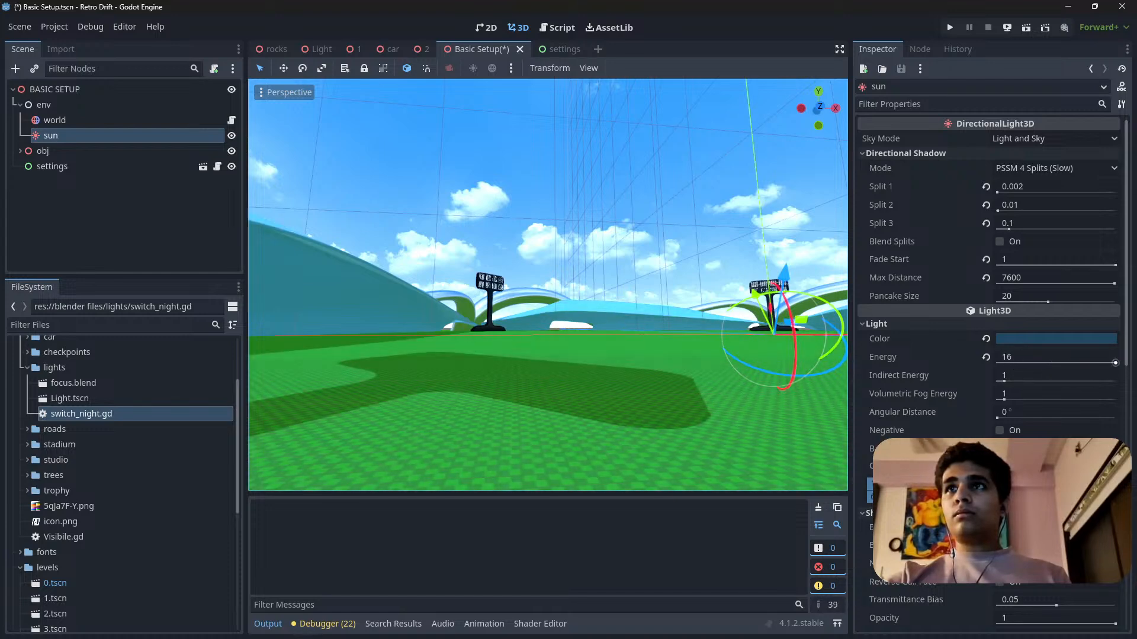
# Lower the world environment's background Energy Multiplier to 0.25.
pyautogui.moveTo(734, 355); pyautogui.dragTo(714, 392, button='right')
pyautogui.click(89, 122)
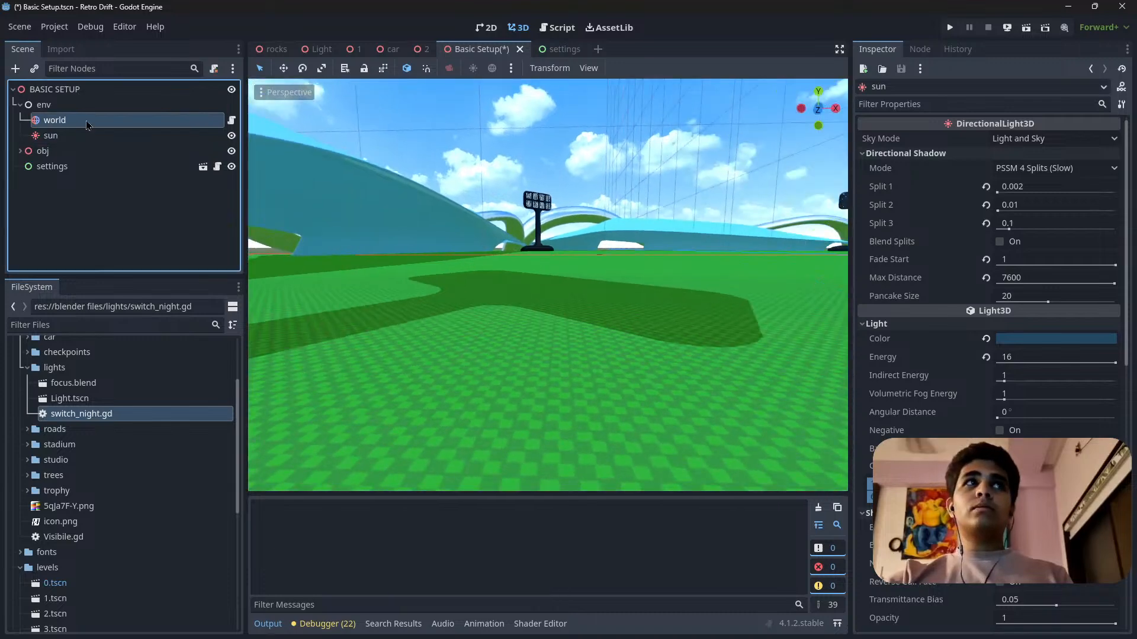
pyautogui.moveTo(1003, 194); pyautogui.dragTo(998, 194)
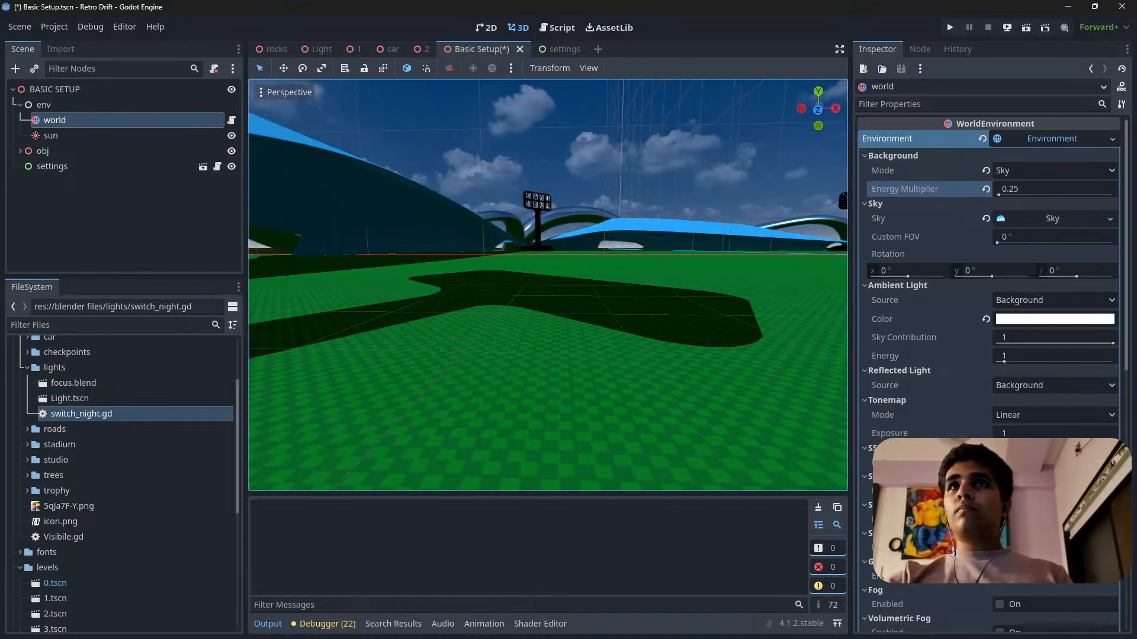
# Reset the world environment's background Energy Multiplier to 1, reselect the sun, and save the Basic Setup scene.
pyautogui.click(987, 189)
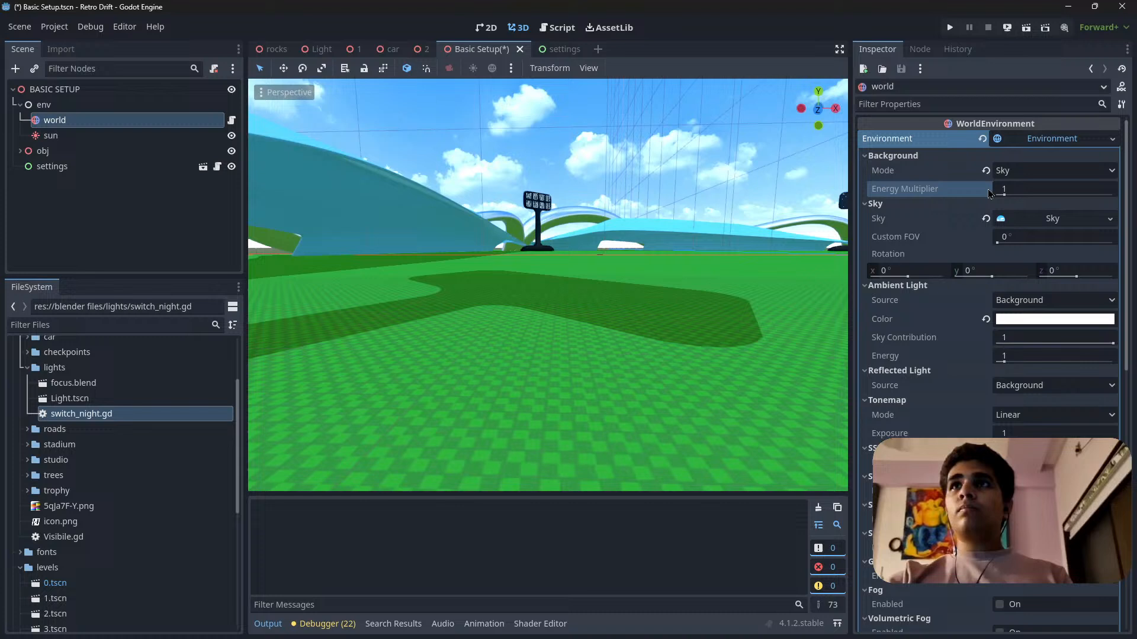
pyautogui.click(60, 139)
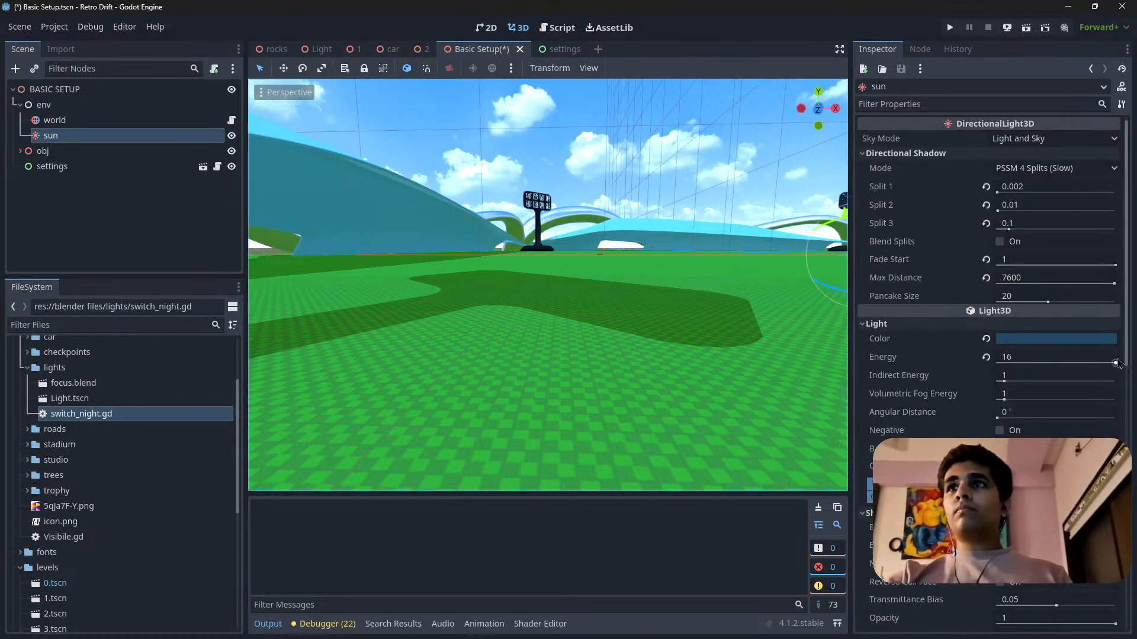
pyautogui.hotkey('ctrl', 's')
# Open level scene 1 and examine how the trees, rocks and track look under the current lighting.
pyautogui.click(354, 52)
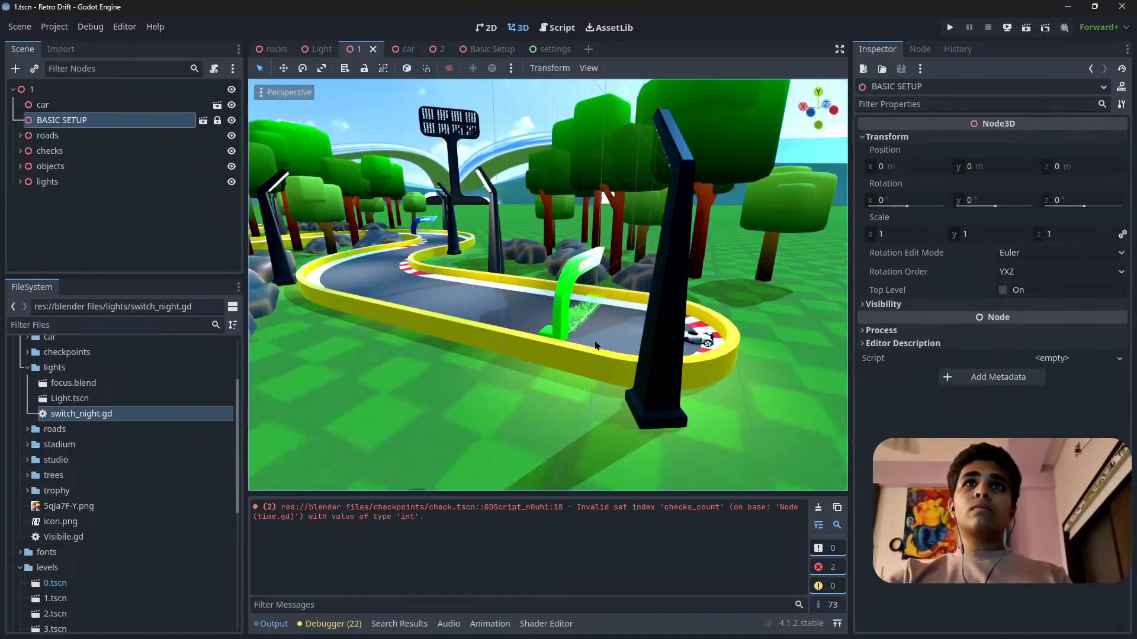
pyautogui.moveTo(585, 301); pyautogui.dragTo(505, 336, button='right')
pyautogui.press('w')
pyautogui.press('s')
pyautogui.press('w')
pyautogui.scroll(3, 502, 328)
pyautogui.press('s')
pyautogui.press('s')
pyautogui.press('s')
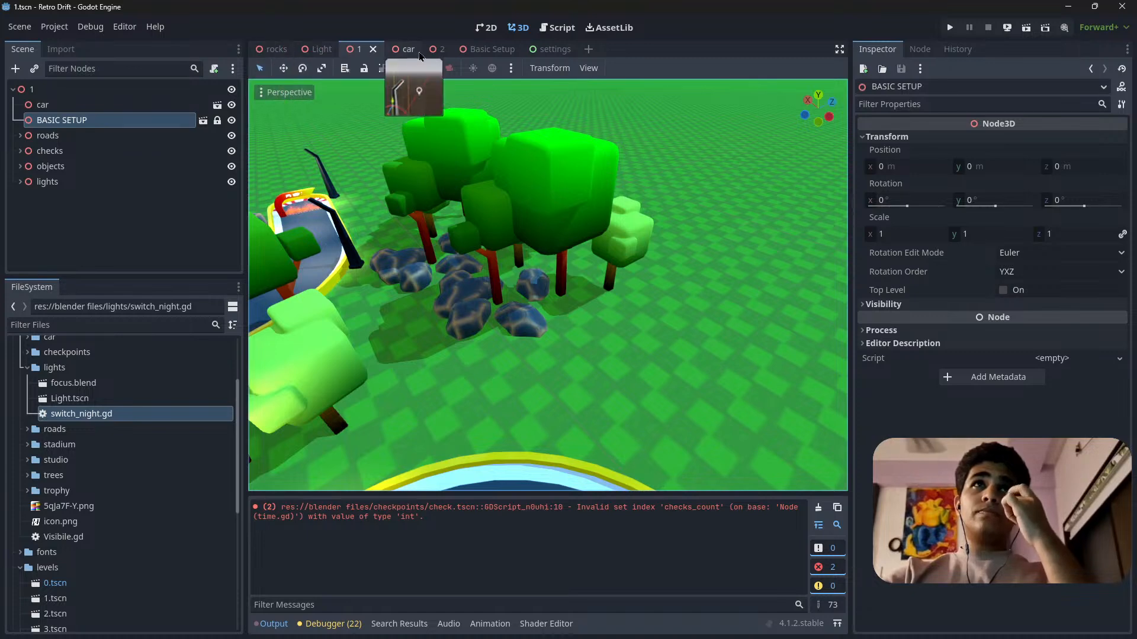
# Return to the Basic Setup scene and examine the stadium lighting along with the world and sun properties.
pyautogui.click(489, 50)
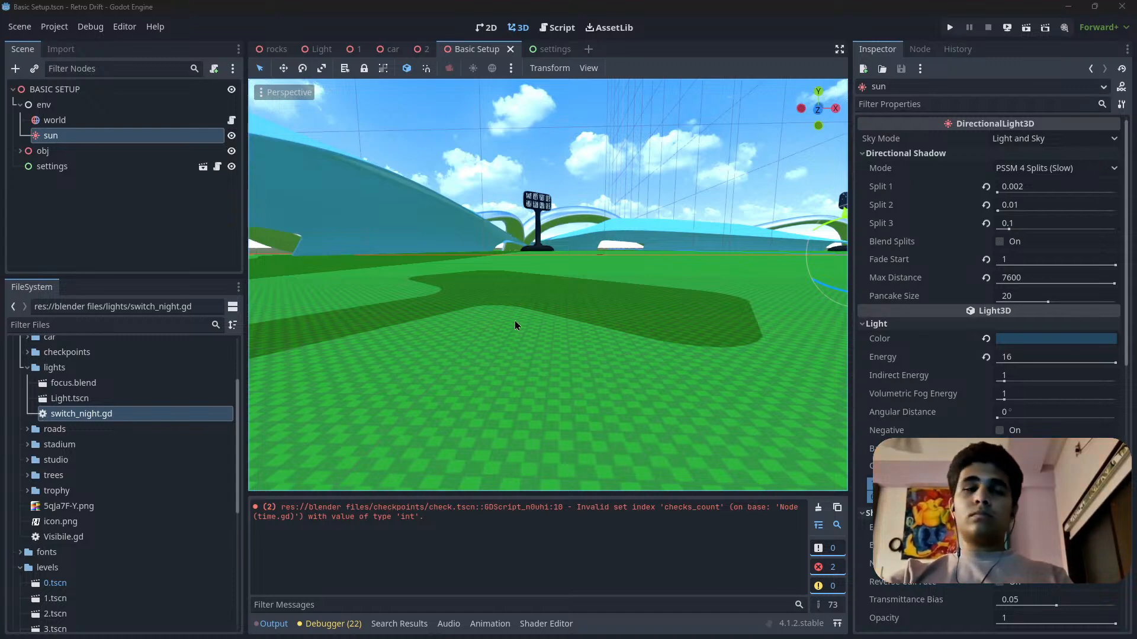
pyautogui.moveTo(515, 323); pyautogui.dragTo(707, 308, button='right')
pyautogui.moveTo(643, 277); pyautogui.dragTo(646, 291, button='right')
pyautogui.scroll(-1, 644, 277)
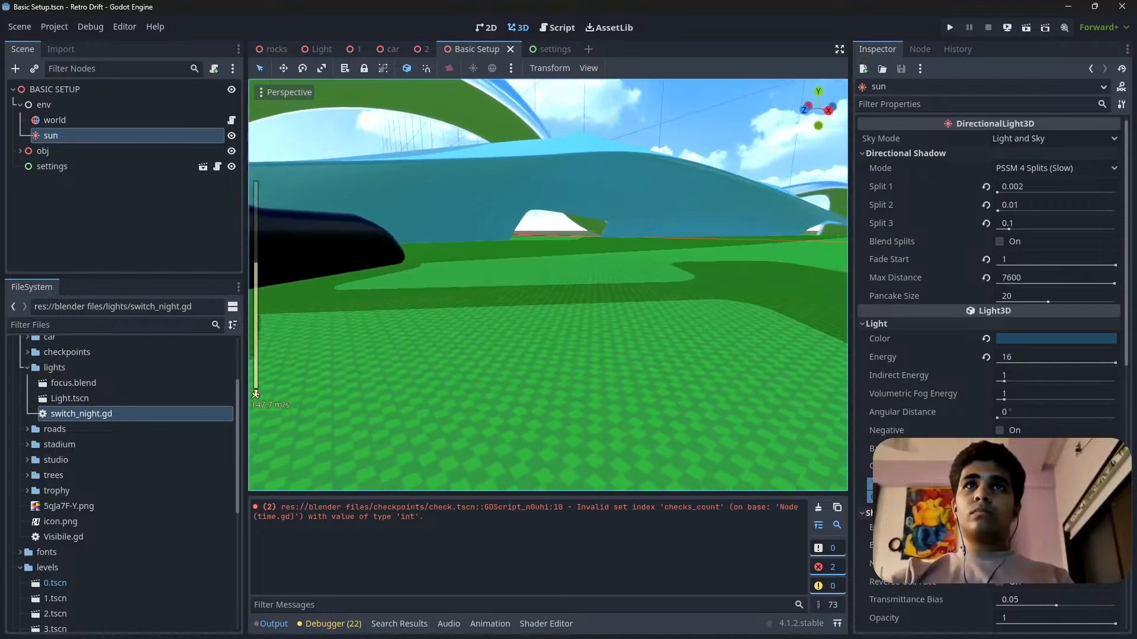
pyautogui.click(107, 120)
pyautogui.click(107, 136)
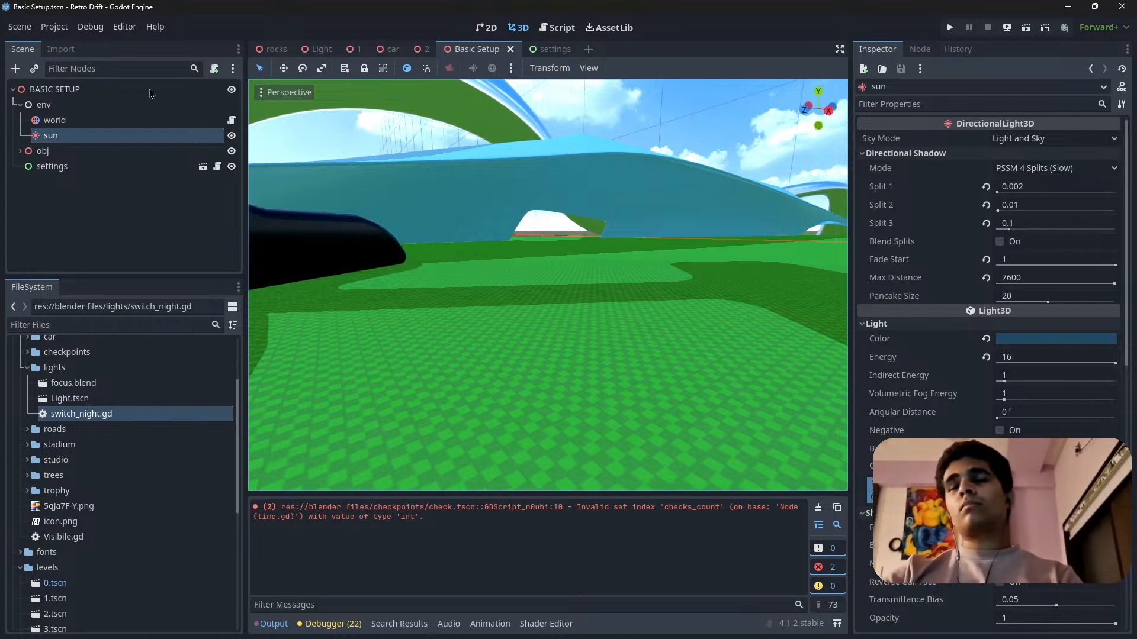
pyautogui.click(56, 120)
pyautogui.click(54, 136)
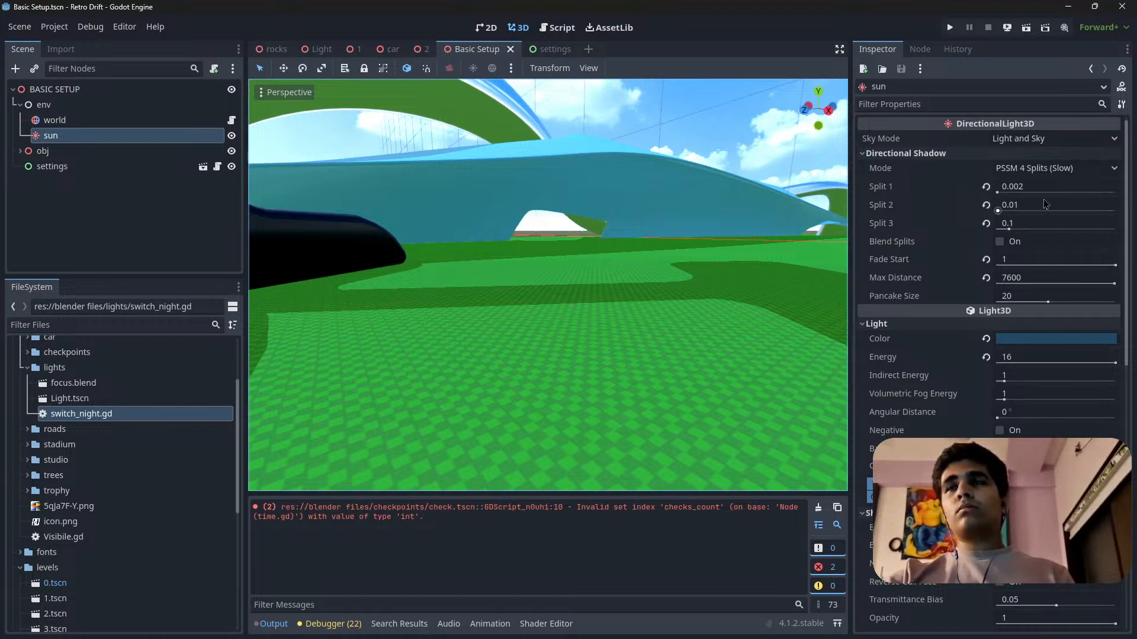
# Try a sun light Energy of 2.225, then reset the Energy to 1.
pyautogui.moveTo(1116, 364); pyautogui.dragTo(1016, 378)
pyautogui.click(1034, 356)
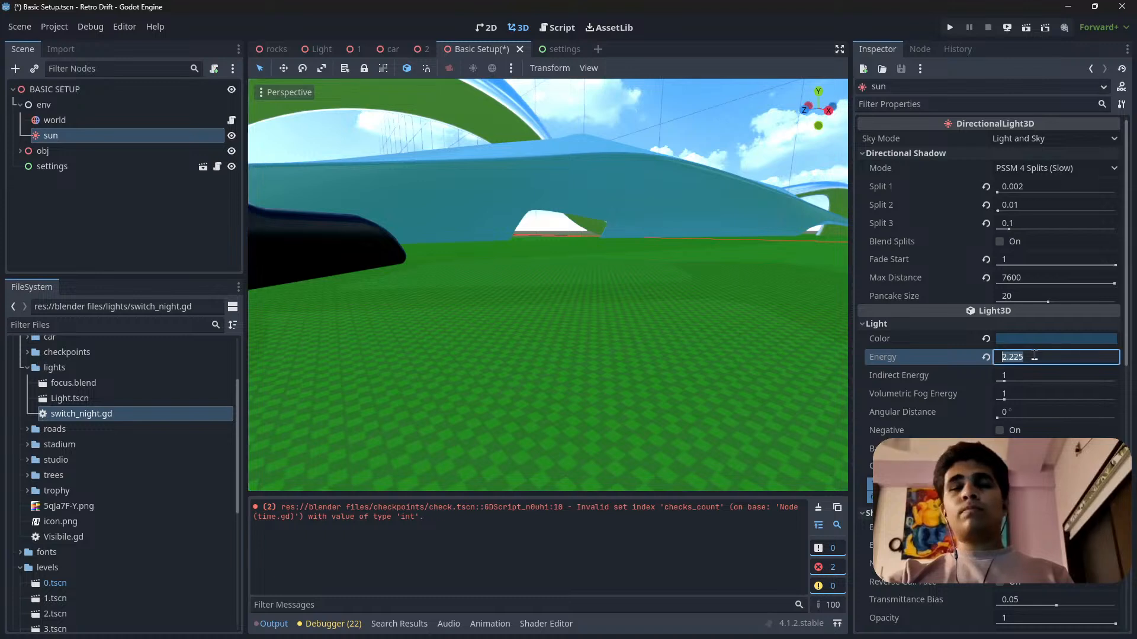
pyautogui.click(984, 358)
pyautogui.click(979, 371)
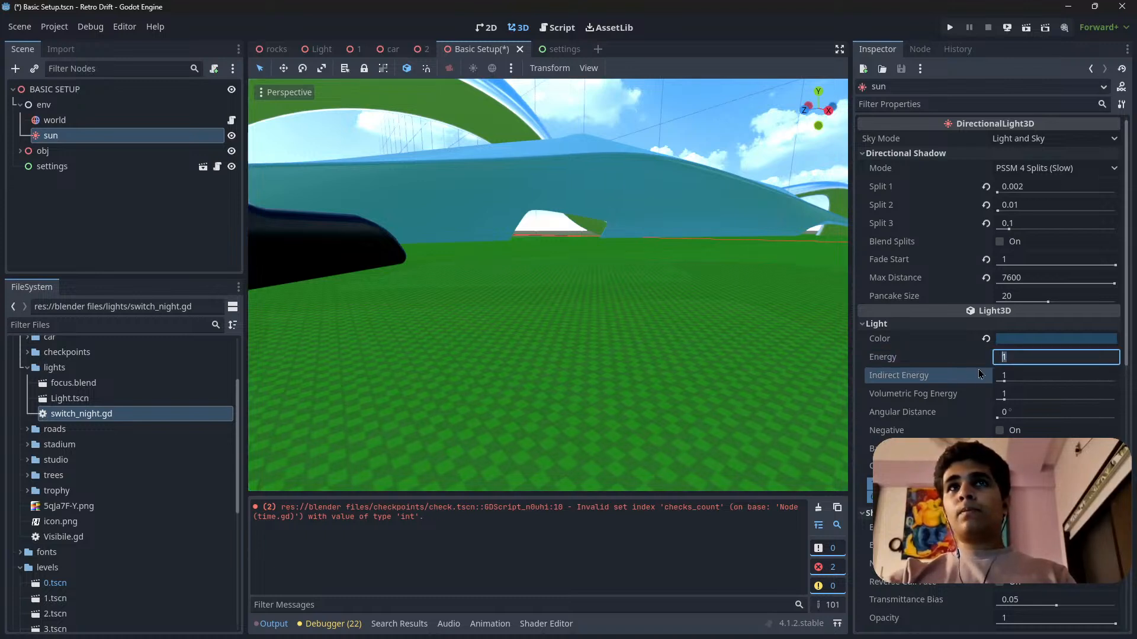
# Try a darker blue (1b3c54) and an olive color for the sun light, then undo the color changes and the Energy reset.
pyautogui.click(1051, 341)
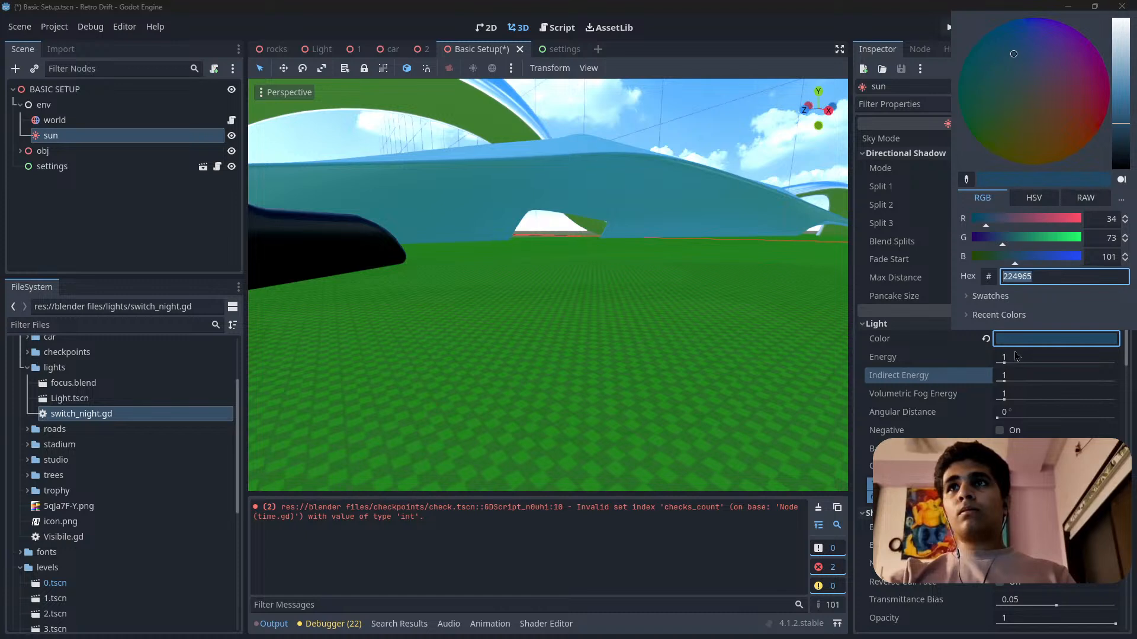
pyautogui.click(1012, 361)
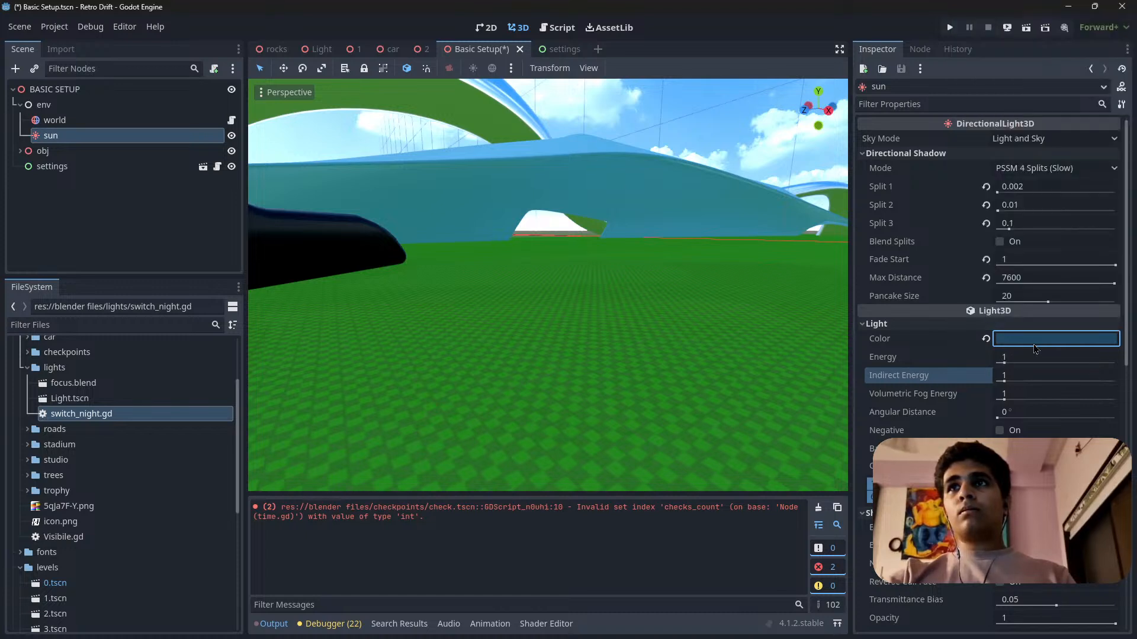
pyautogui.click(1054, 338)
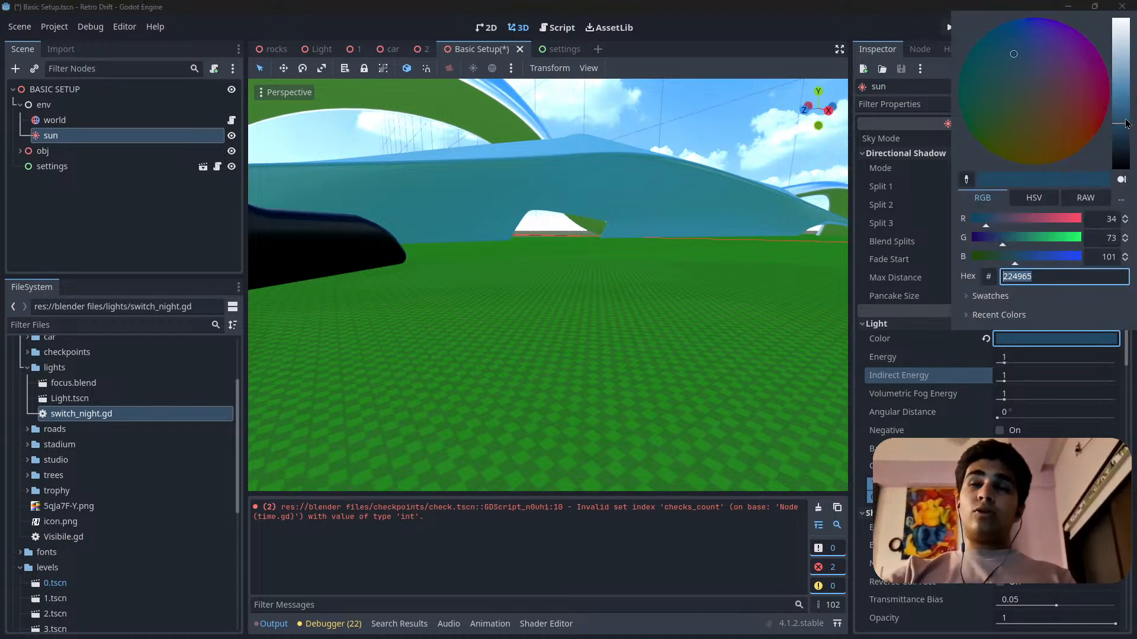
pyautogui.moveTo(1121, 120)
pyautogui.mouseDown()
pyautogui.moveTo(1122, 109)
pyautogui.moveTo(1123, 133)
pyautogui.mouseUp()
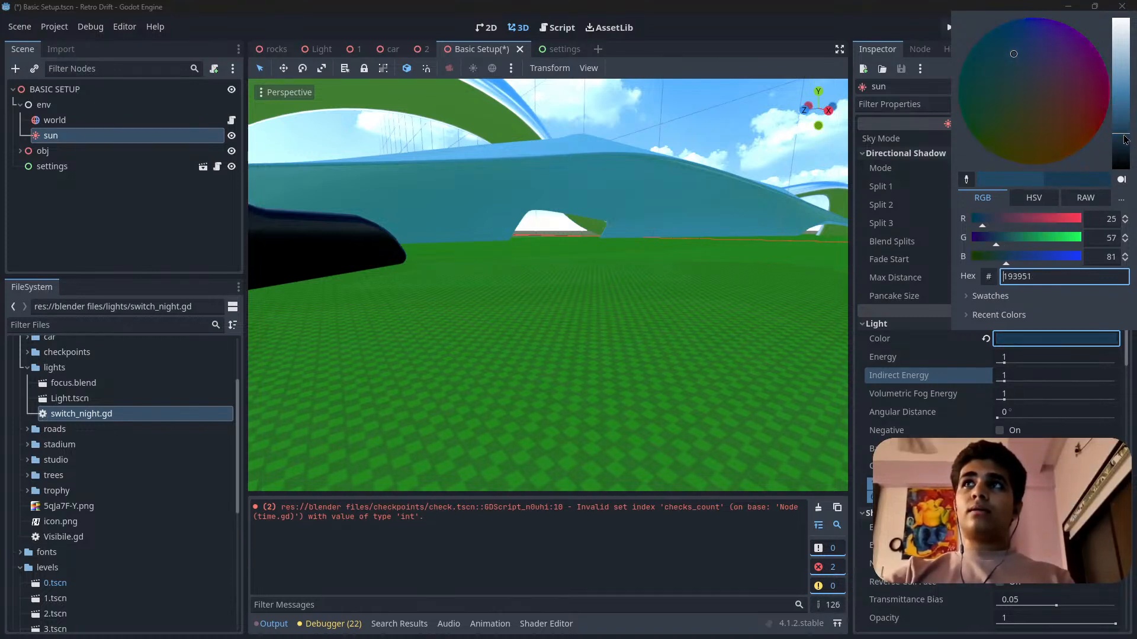
pyautogui.doubleClick(1019, 277)
pyautogui.click(1006, 150)
pyautogui.click(891, 338)
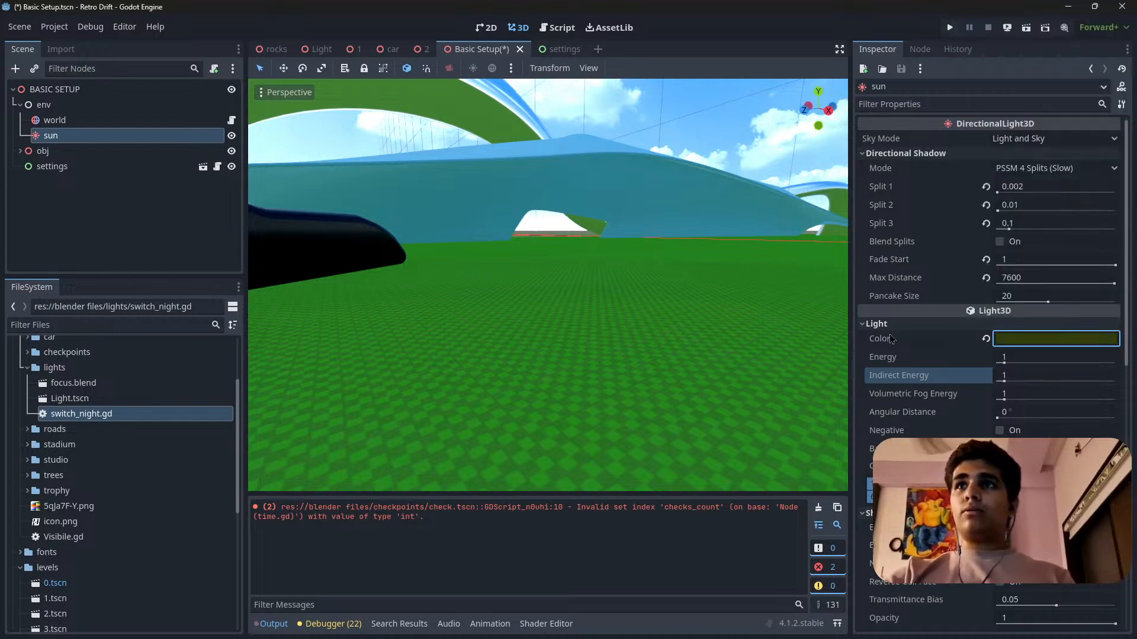
pyautogui.hotkey('ctrl', 'z')
pyautogui.hotkey('ctrl', 'z')
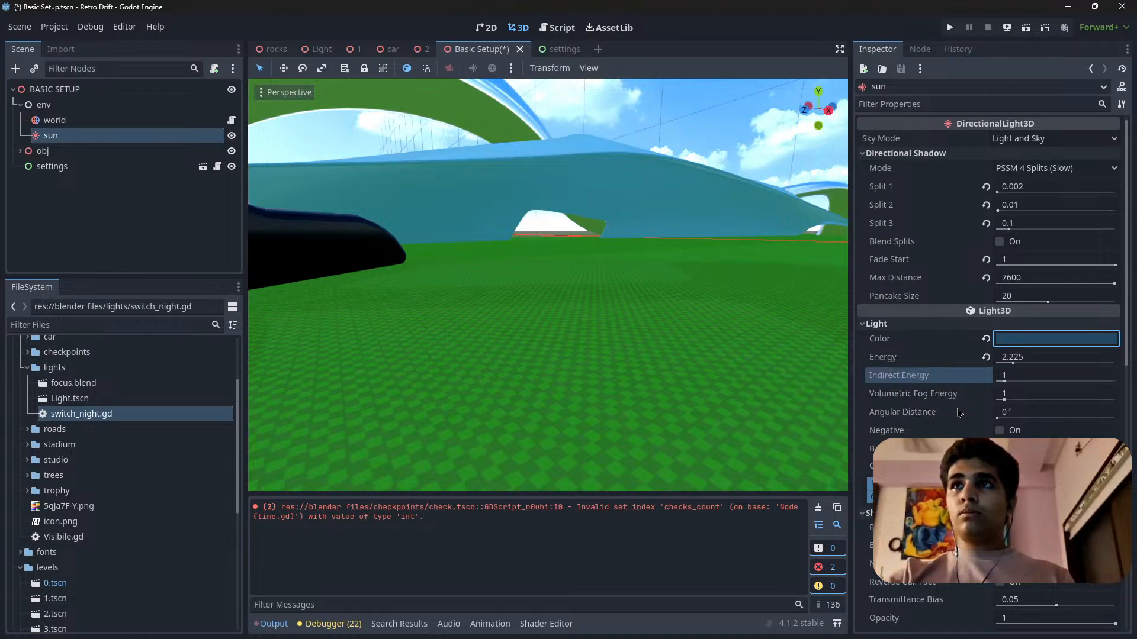
# Set the sun light's Energy to 2.
pyautogui.click(1019, 357)
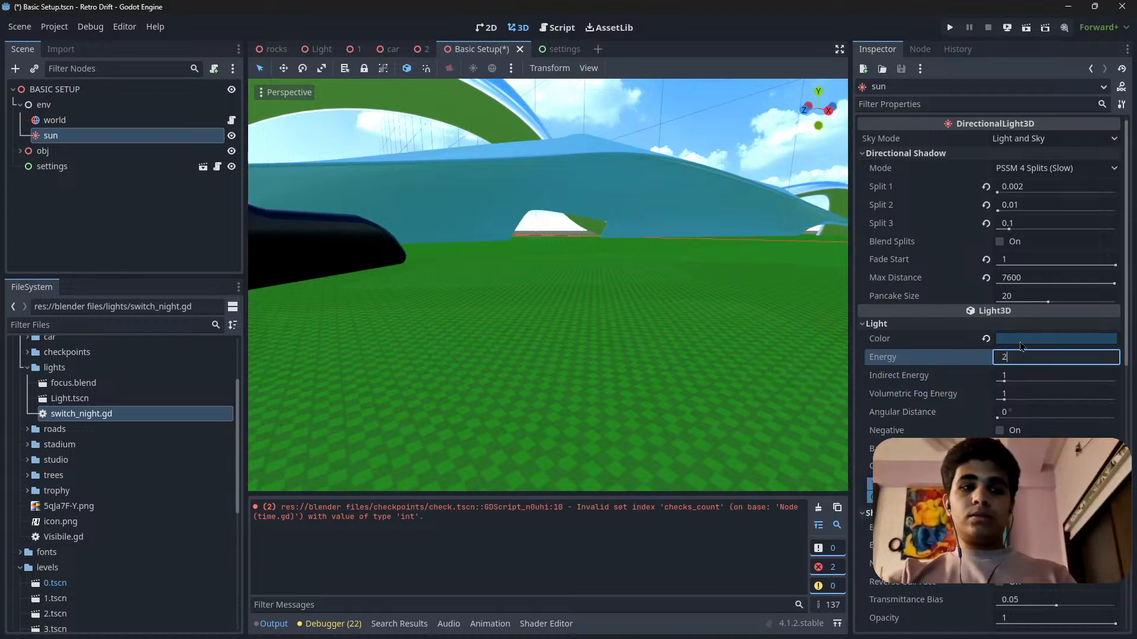
pyautogui.write('2')
pyautogui.press('Return')
# Open the sun light's color, keep it at 224965, and copy its hex code.
pyautogui.click(1056, 340)
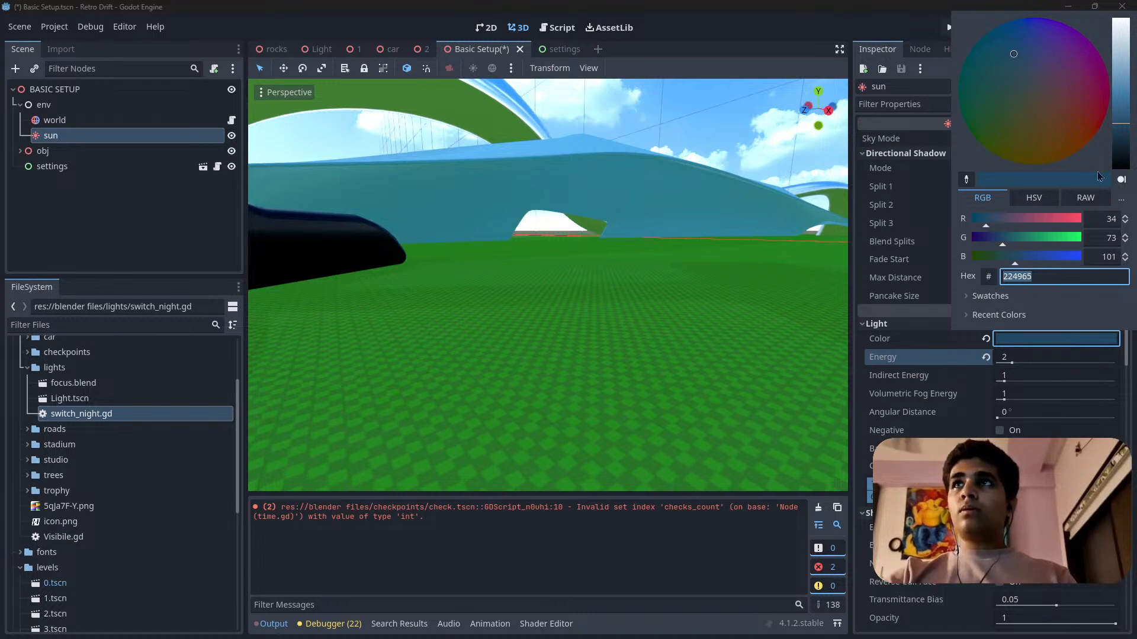
pyautogui.click(1046, 278)
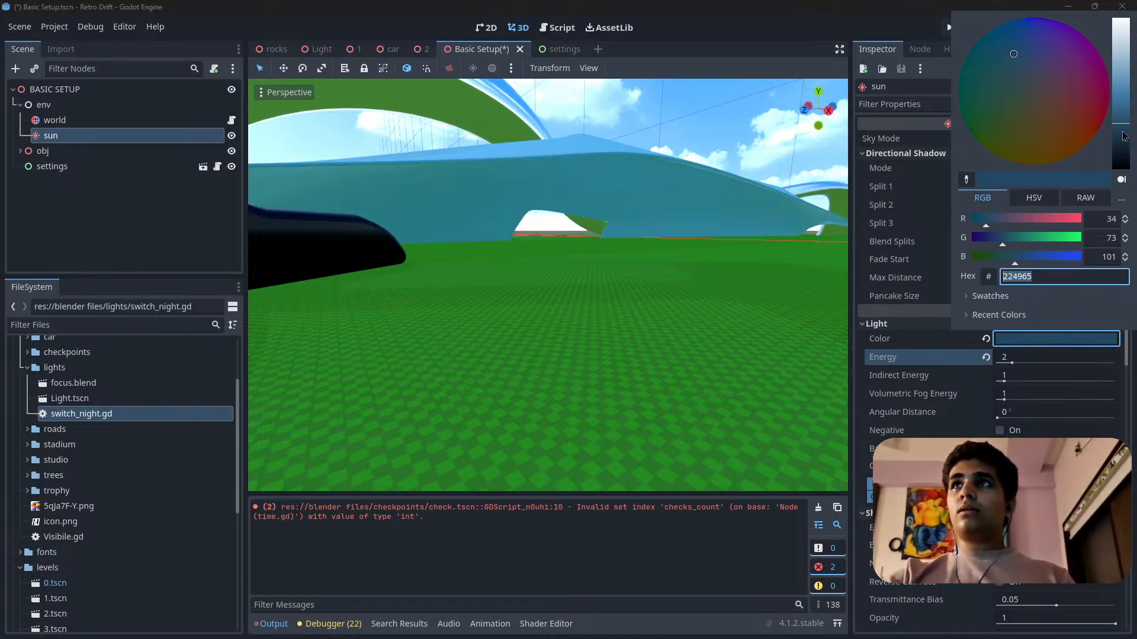
pyautogui.moveTo(1121, 125); pyautogui.dragTo(1121, 128)
pyautogui.click(1048, 277)
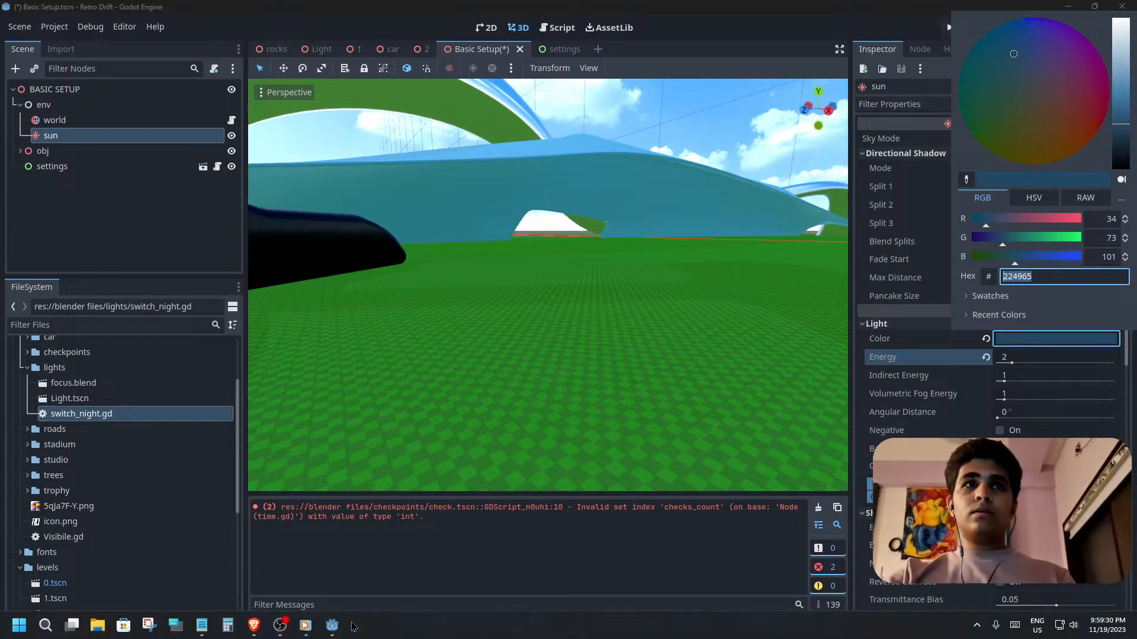
# Switch to Notepad and write down "sun color=224965" in an empty note.
pyautogui.click(305, 626)
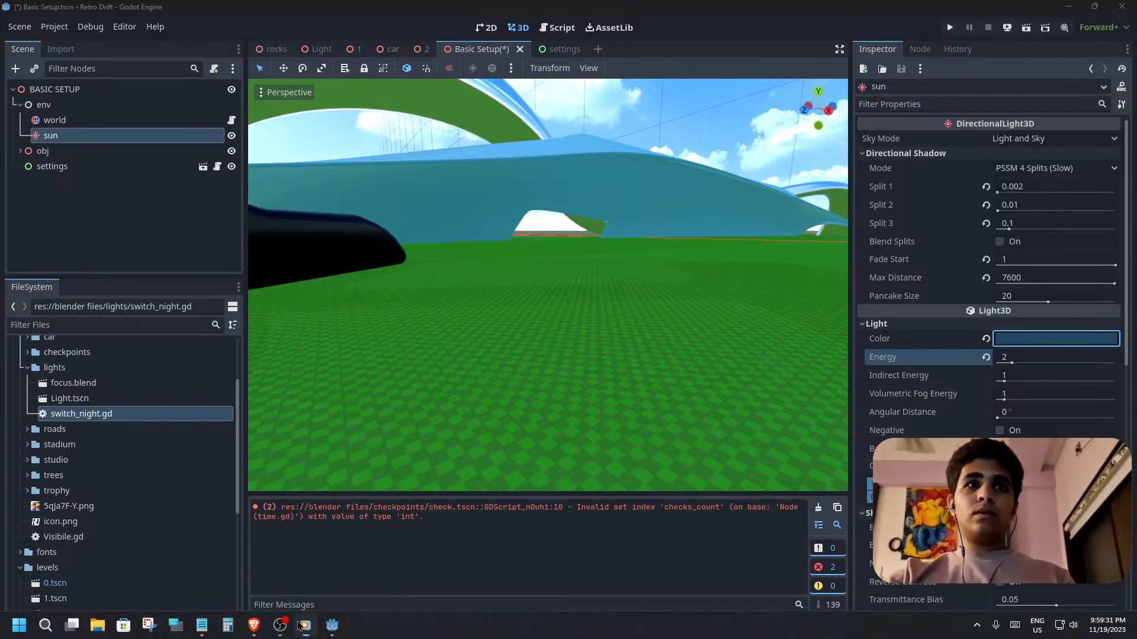
pyautogui.click(202, 625)
pyautogui.moveTo(726, 343); pyautogui.dragTo(742, 236)
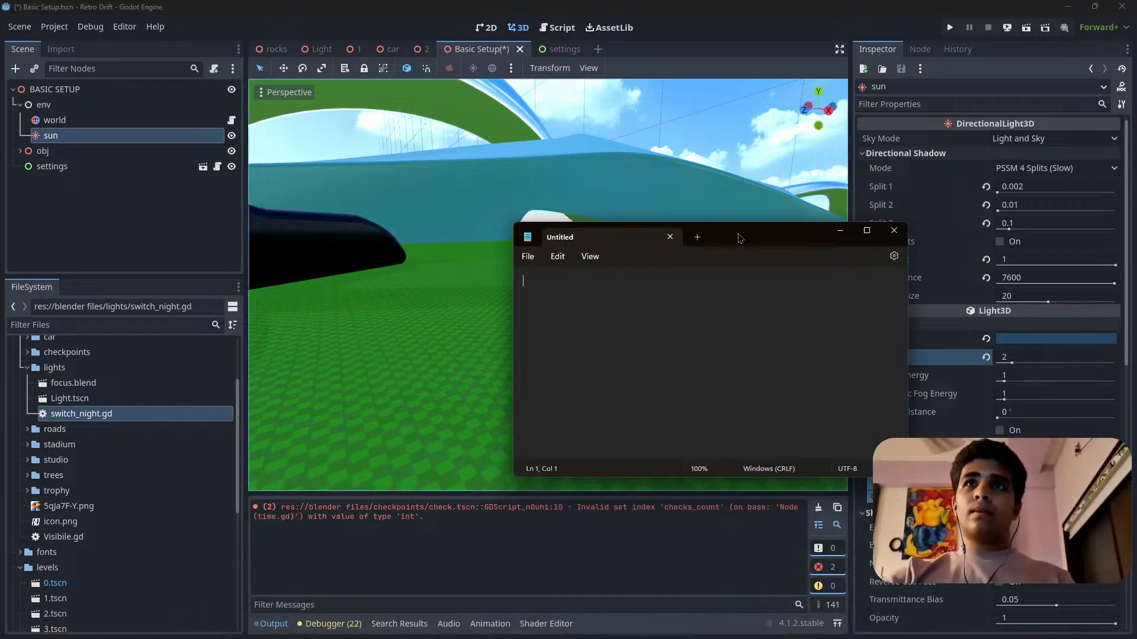
pyautogui.write('sun')
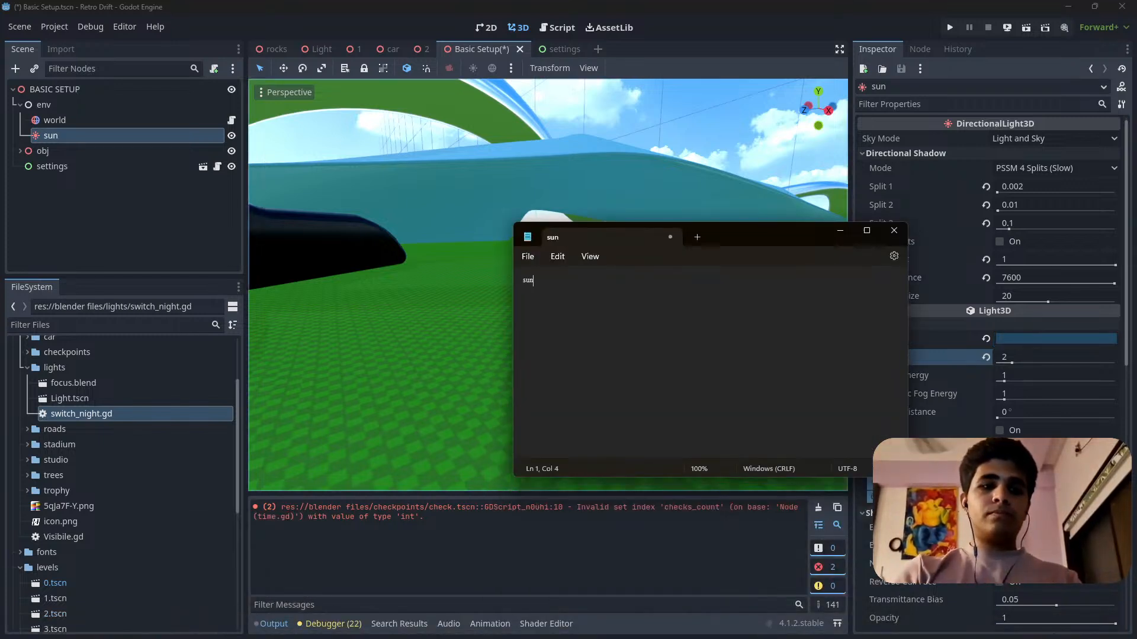
pyautogui.write(' color=224965')
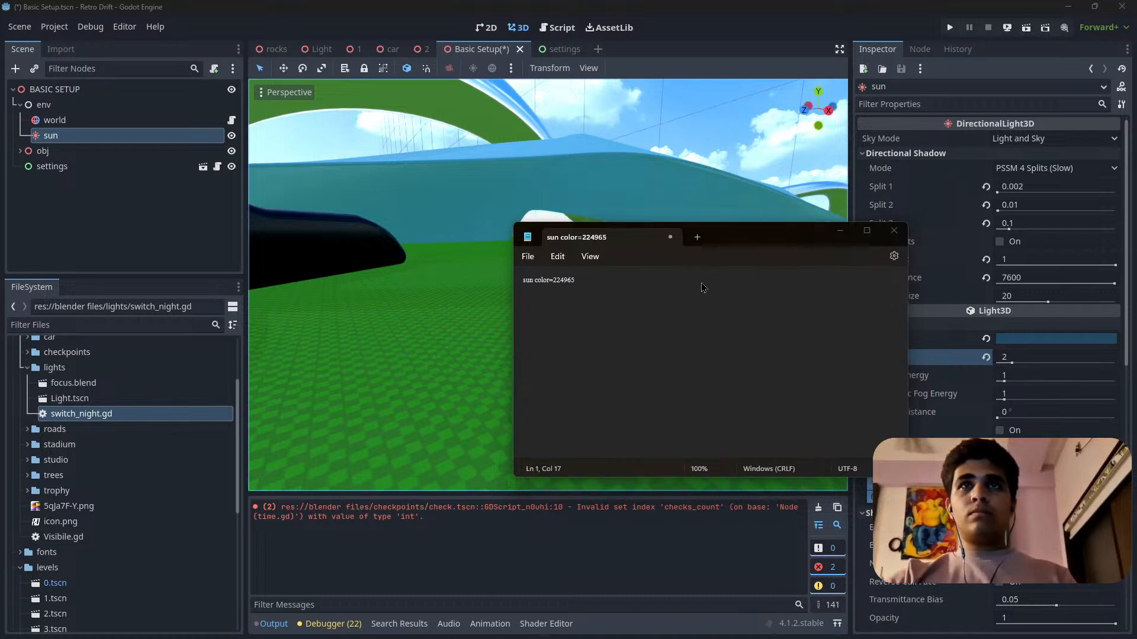
# Save the note on the Desktop as a text document named reminders.
pyautogui.hotkey('ctrl', 's')
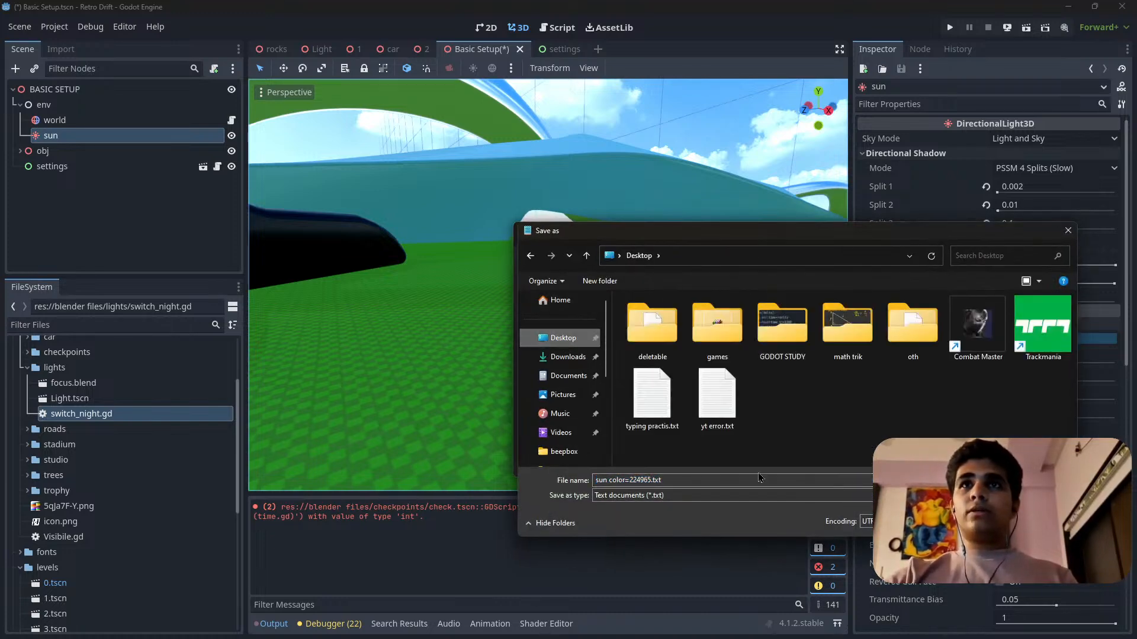
pyautogui.moveTo(673, 484); pyautogui.dragTo(559, 484)
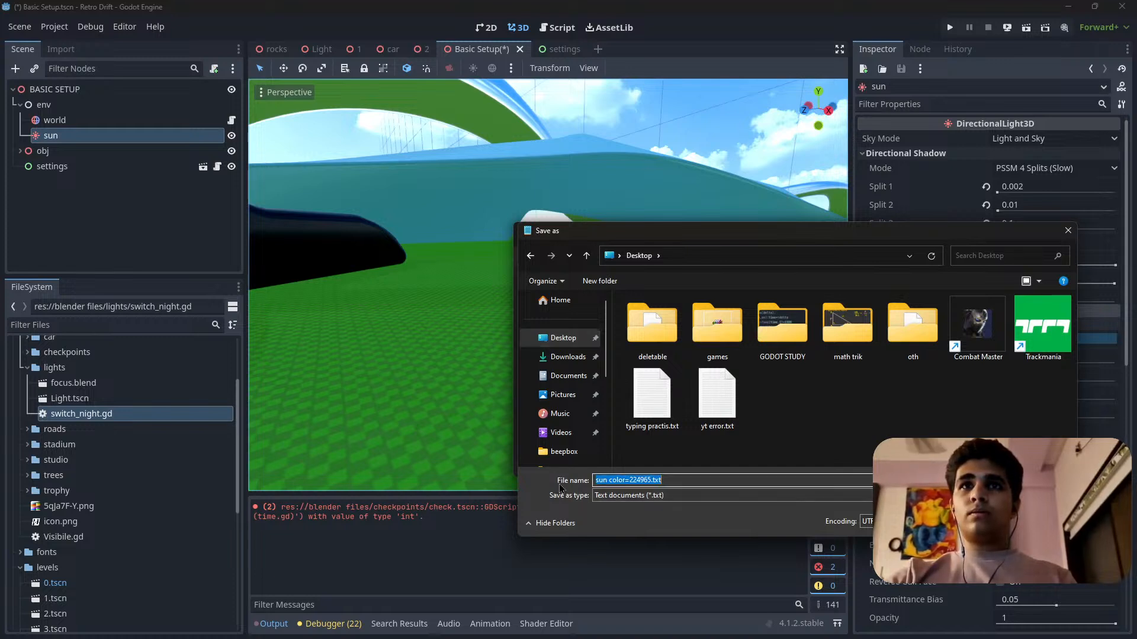
pyautogui.click(663, 483)
pyautogui.moveTo(668, 480); pyautogui.dragTo(597, 481)
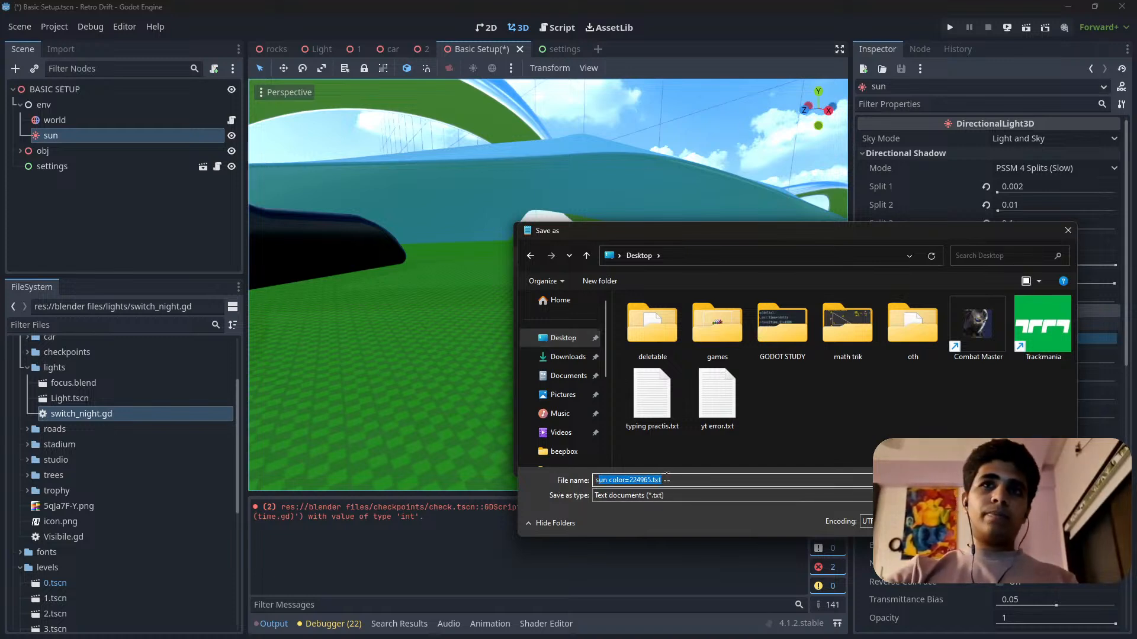
pyautogui.moveTo(666, 478); pyautogui.dragTo(540, 479)
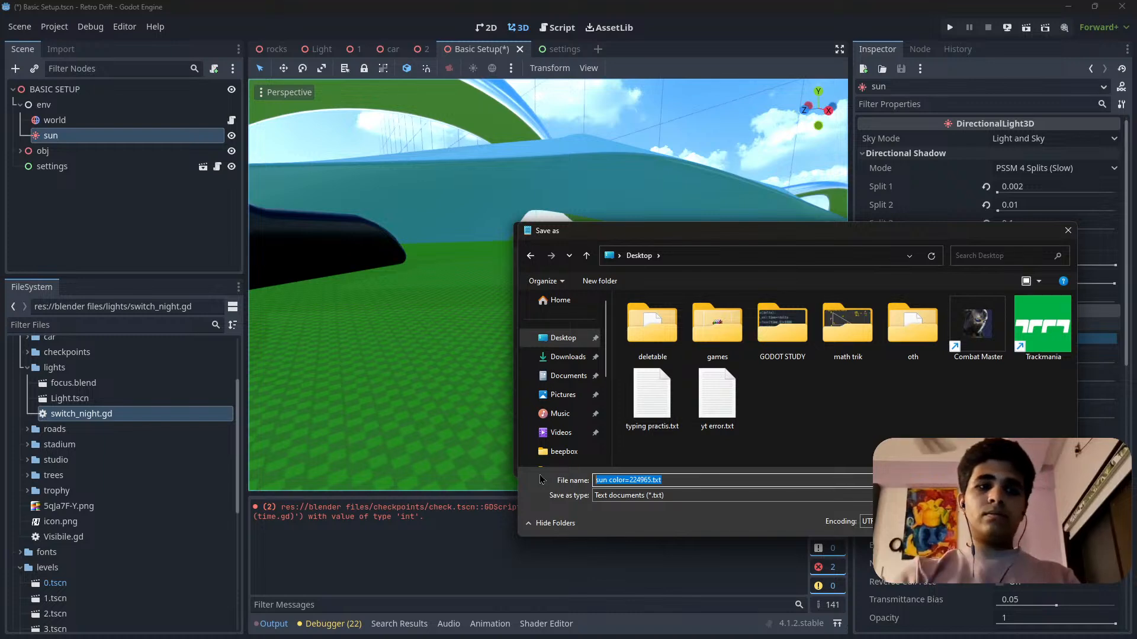
pyautogui.write('remind')
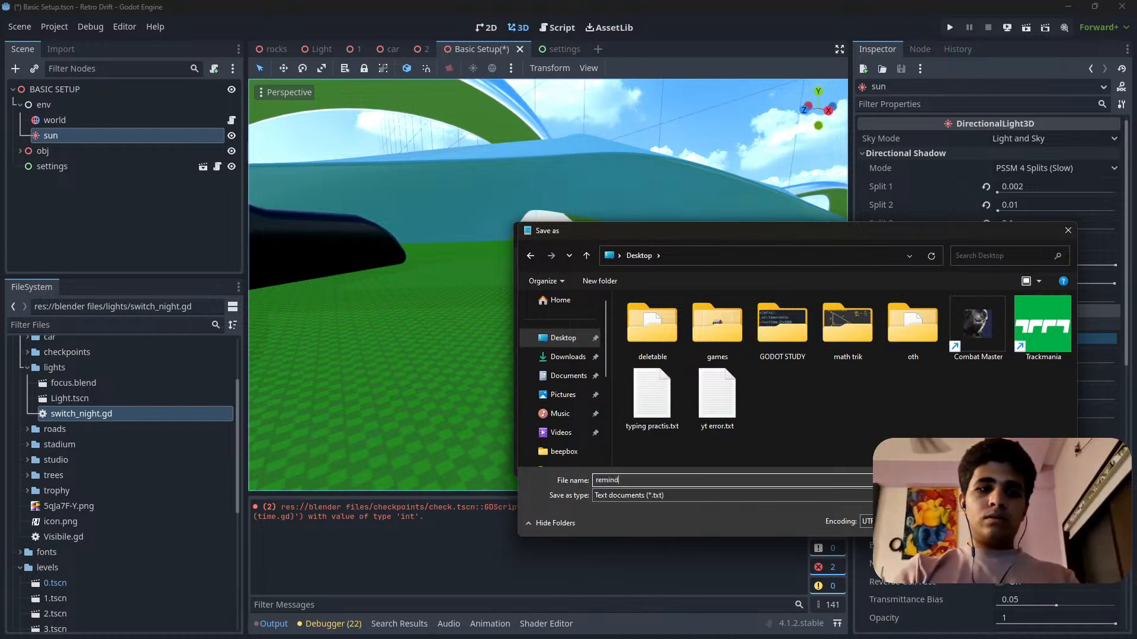
pyautogui.write('ers')
pyautogui.press('Return')
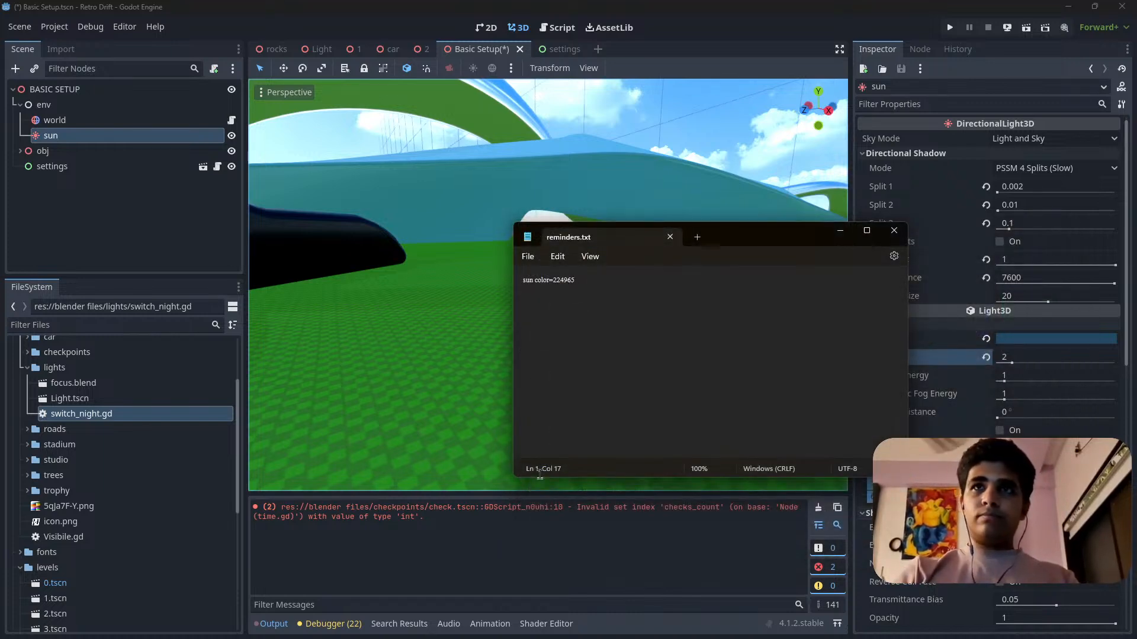
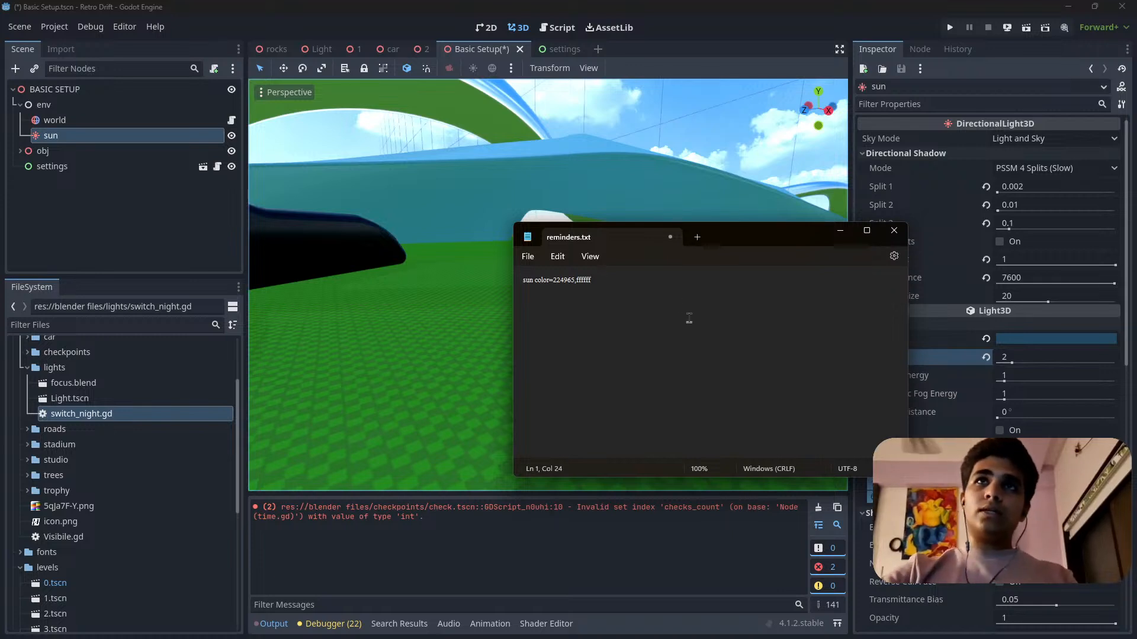
# Save the reminders note and switch back to the Godot editor.
pyautogui.hotkey('ctrl', 's')
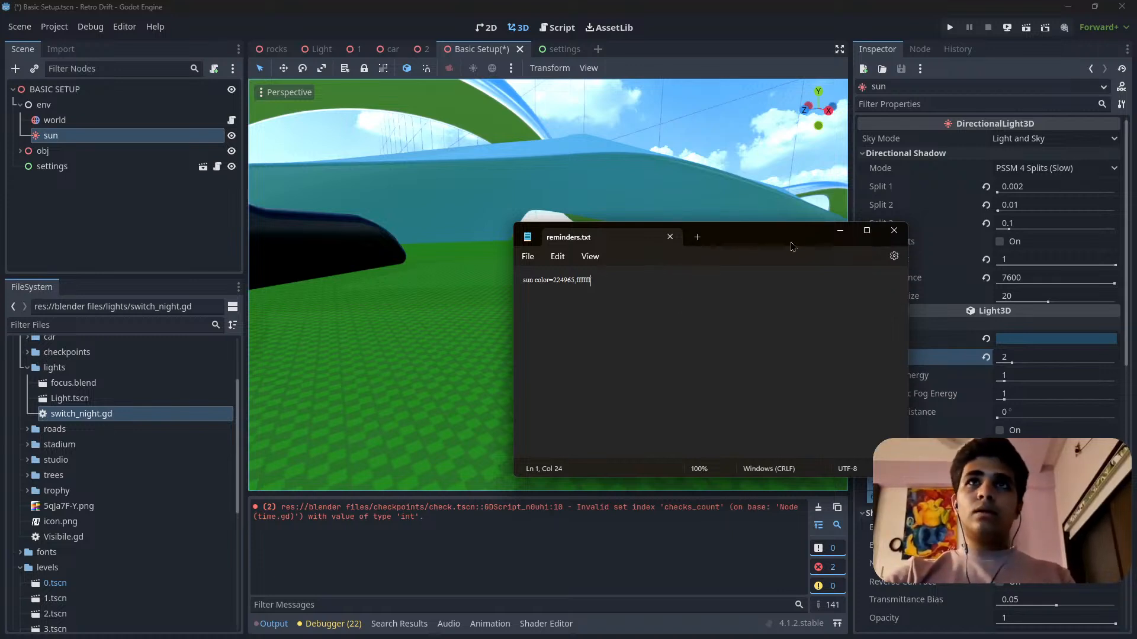
pyautogui.click(846, 234)
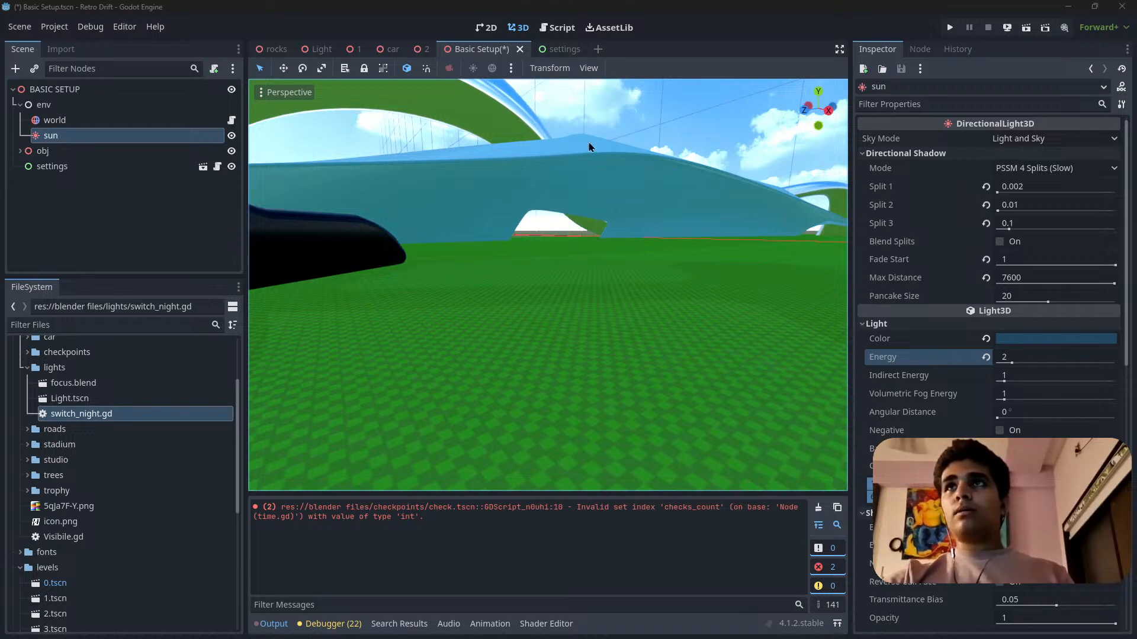
# Try the darker shade 10293b for the sun light's color, then return it to 224965.
pyautogui.click(78, 135)
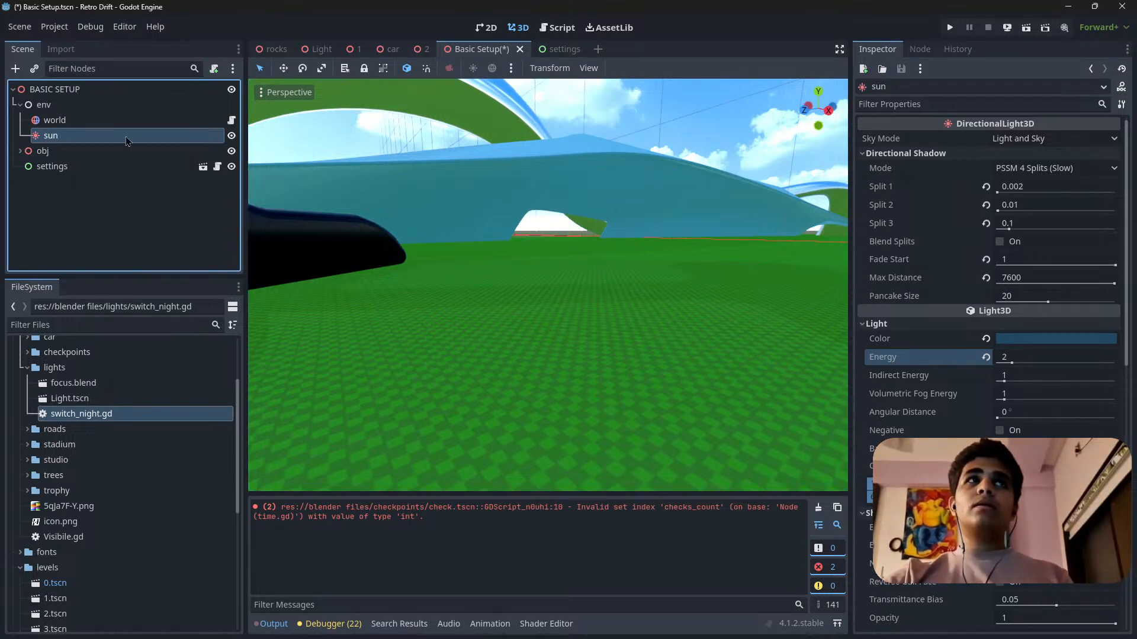
pyautogui.click(89, 120)
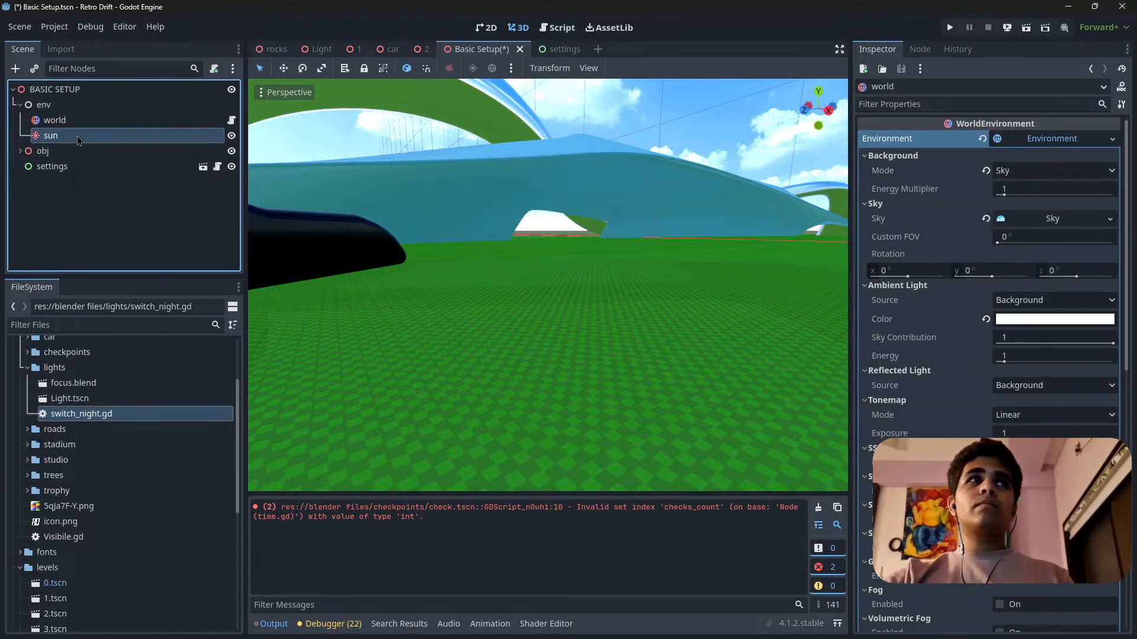
pyautogui.click(89, 135)
pyautogui.click(1056, 339)
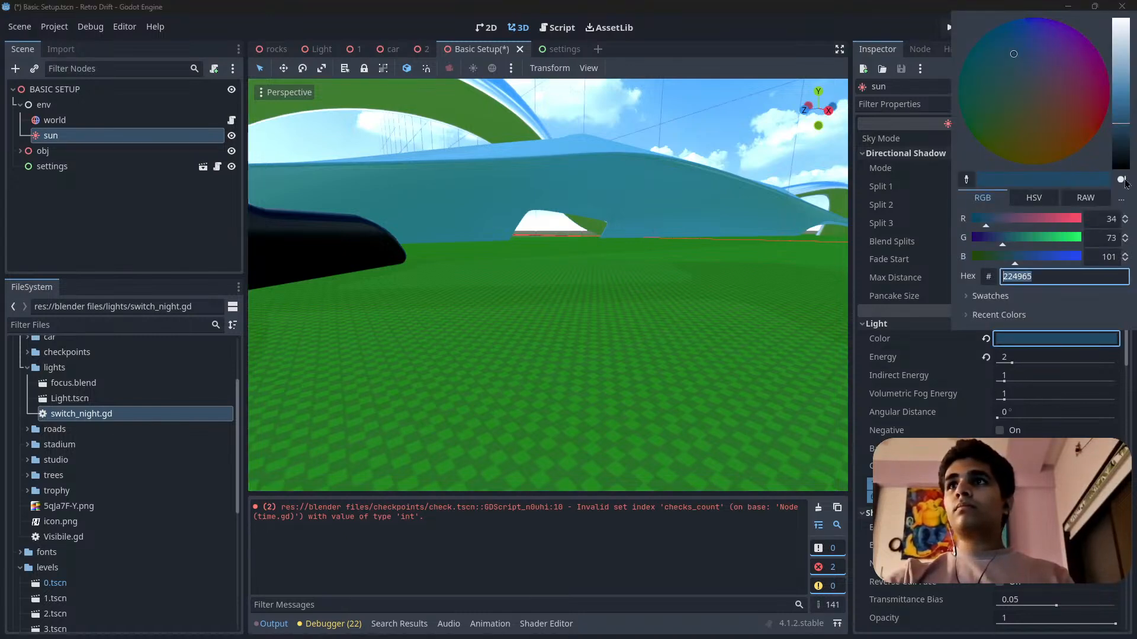
pyautogui.moveTo(1119, 142)
pyautogui.mouseDown()
pyautogui.moveTo(1133, 5)
pyautogui.moveTo(1132, 161)
pyautogui.moveTo(1132, 148)
pyautogui.mouseUp()
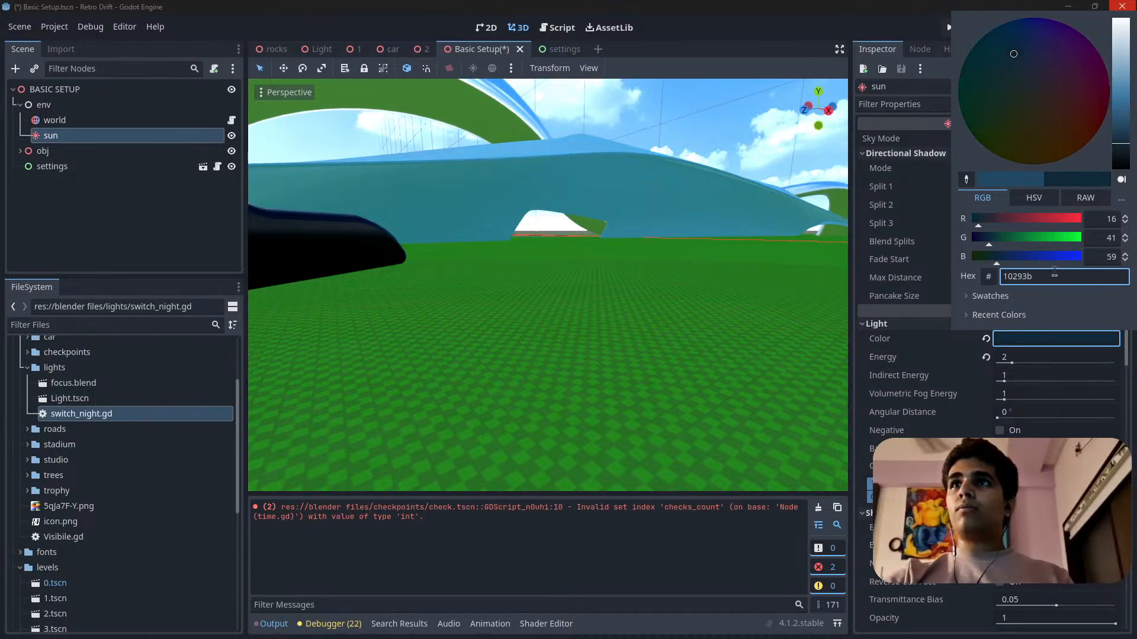
pyautogui.moveTo(1054, 276); pyautogui.dragTo(962, 280)
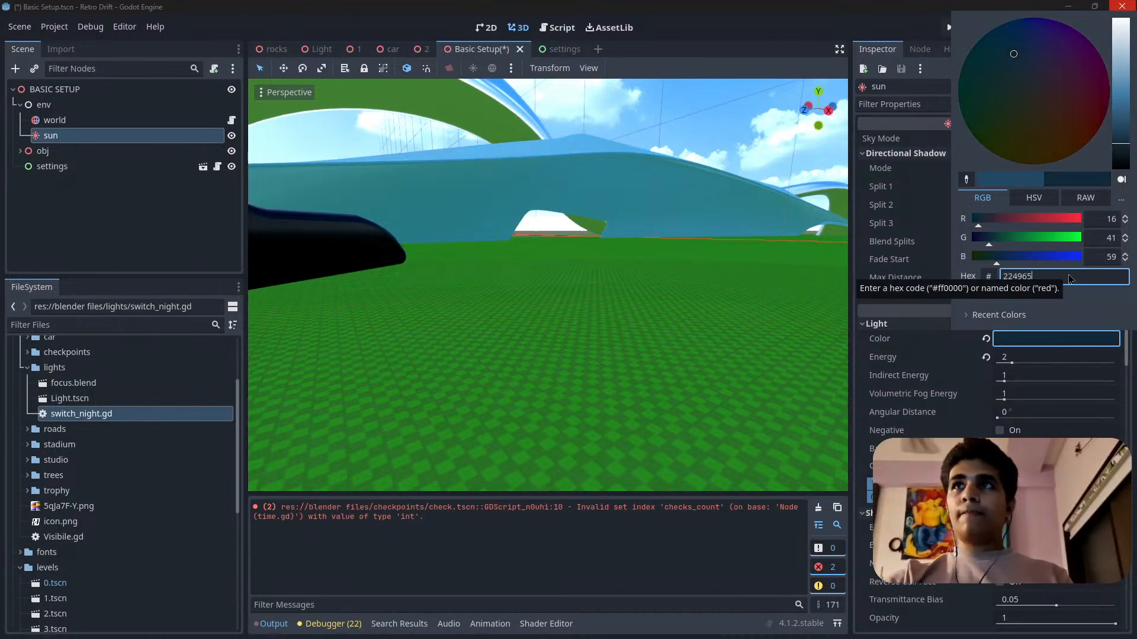
pyautogui.click(923, 384)
pyautogui.hotkey('ctrl', 'z')
pyautogui.moveTo(569, 313); pyautogui.dragTo(611, 339, button='right')
pyautogui.moveTo(701, 335); pyautogui.dragTo(694, 303, button='right')
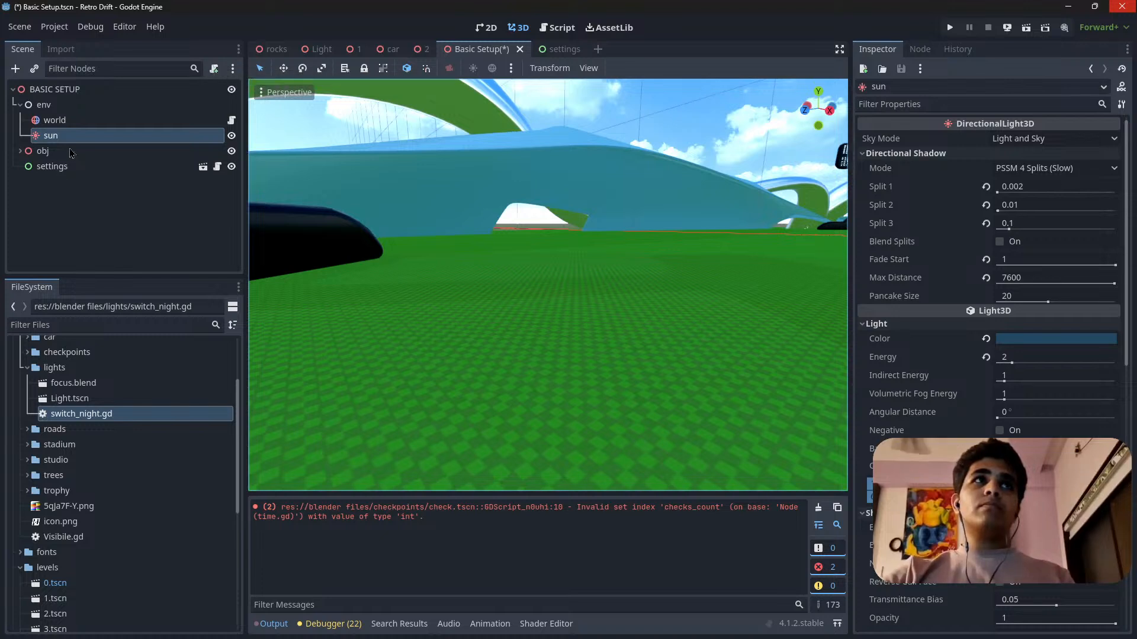
# Attach a new built-in script named nm to the sun node.
pyautogui.click(215, 70)
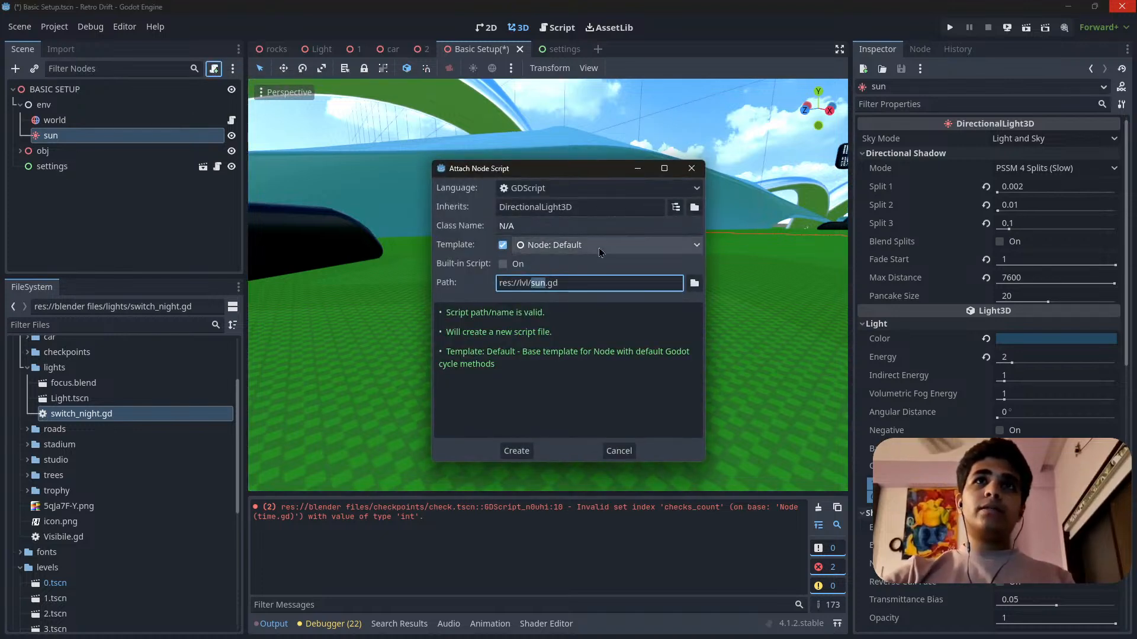
pyautogui.click(504, 264)
pyautogui.click(544, 283)
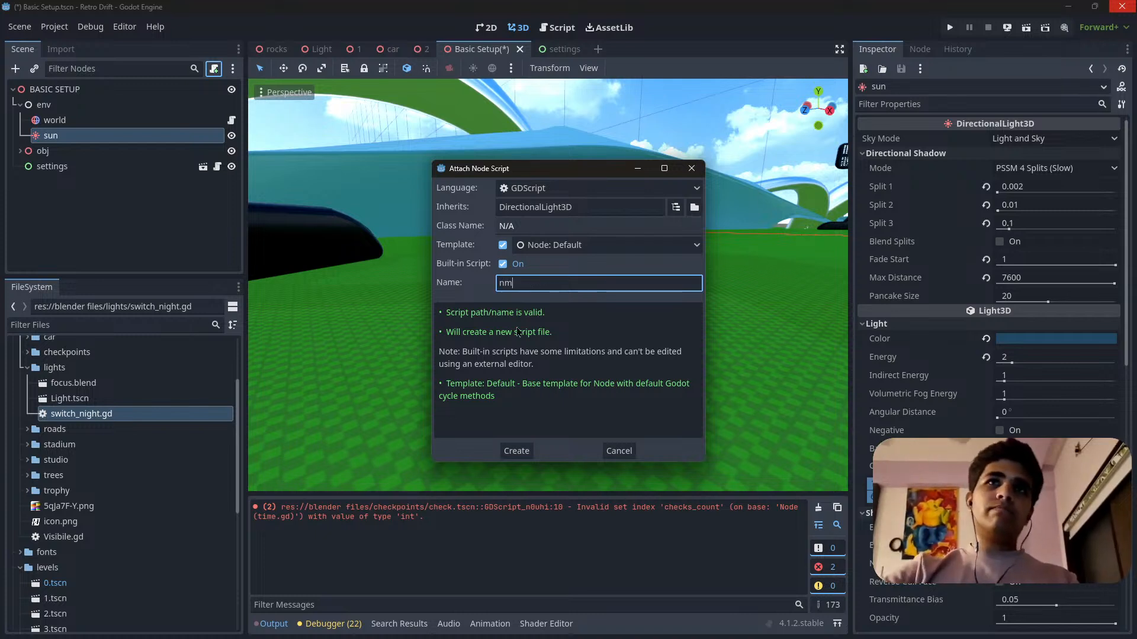
pyautogui.click(518, 452)
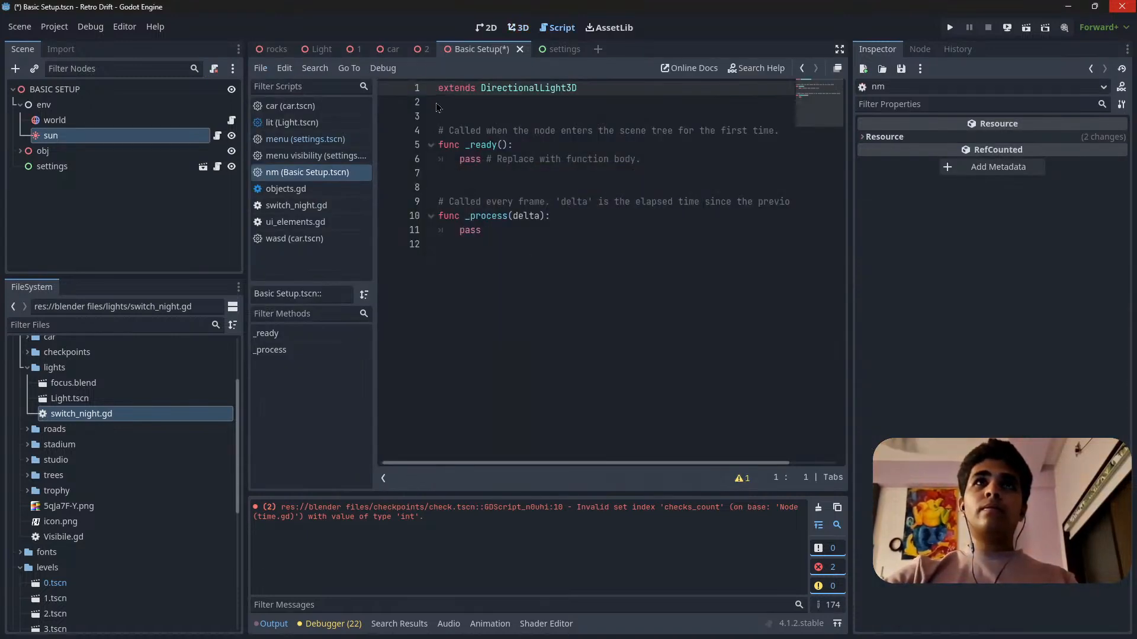
# Strip the template's comments, _ready function and pass placeholder, leaving an empty _process function with a blank line above it.
pyautogui.moveTo(445, 111); pyautogui.dragTo(438, 216)
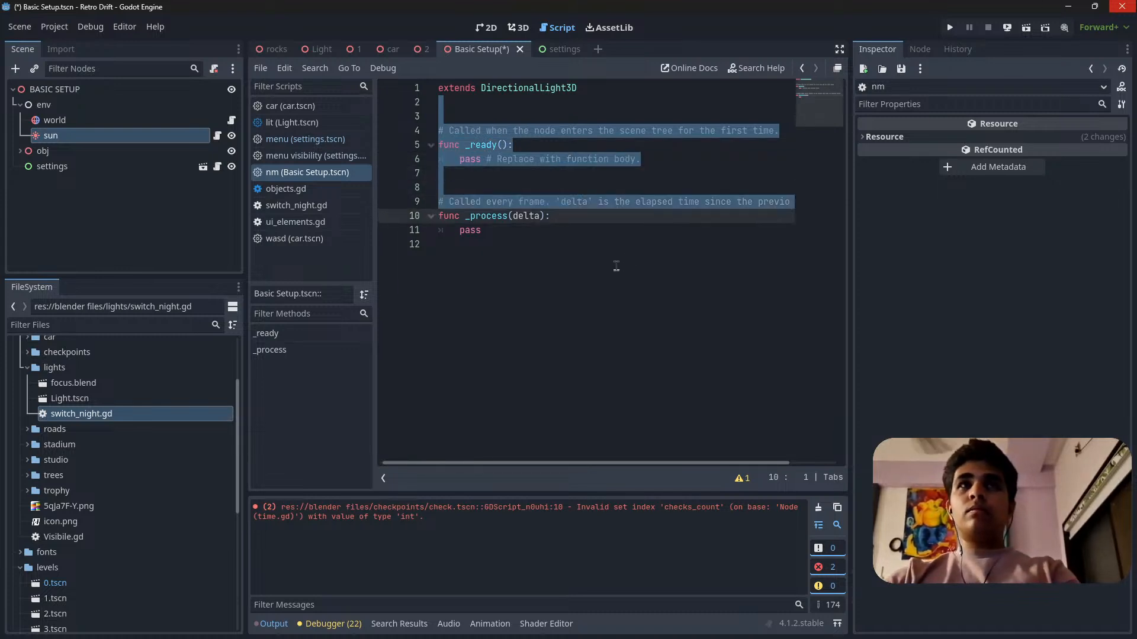
pyautogui.press('BackSpace')
pyautogui.doubleClick(462, 117)
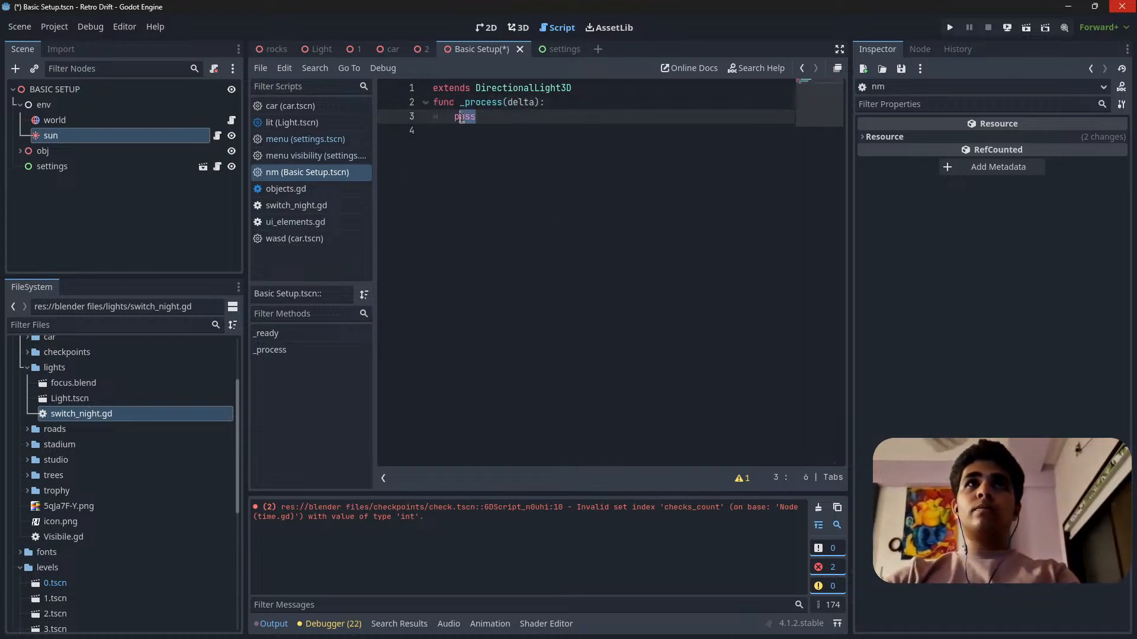
pyautogui.moveTo(453, 120); pyautogui.dragTo(512, 118)
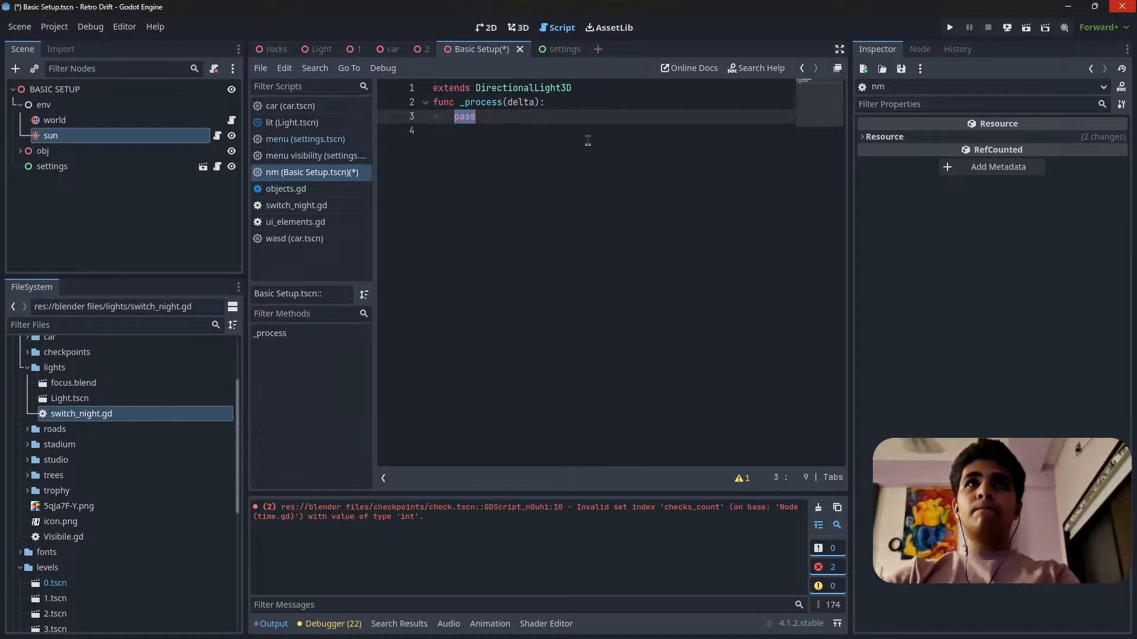
pyautogui.press('BackSpace')
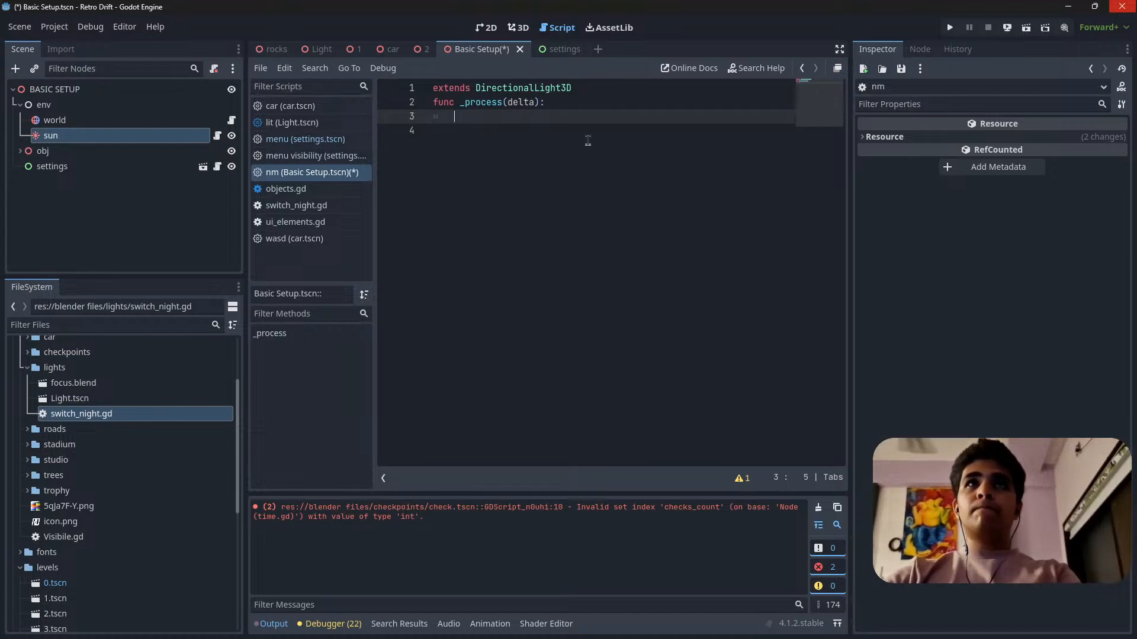
pyautogui.click(434, 106)
pyautogui.press('Return')
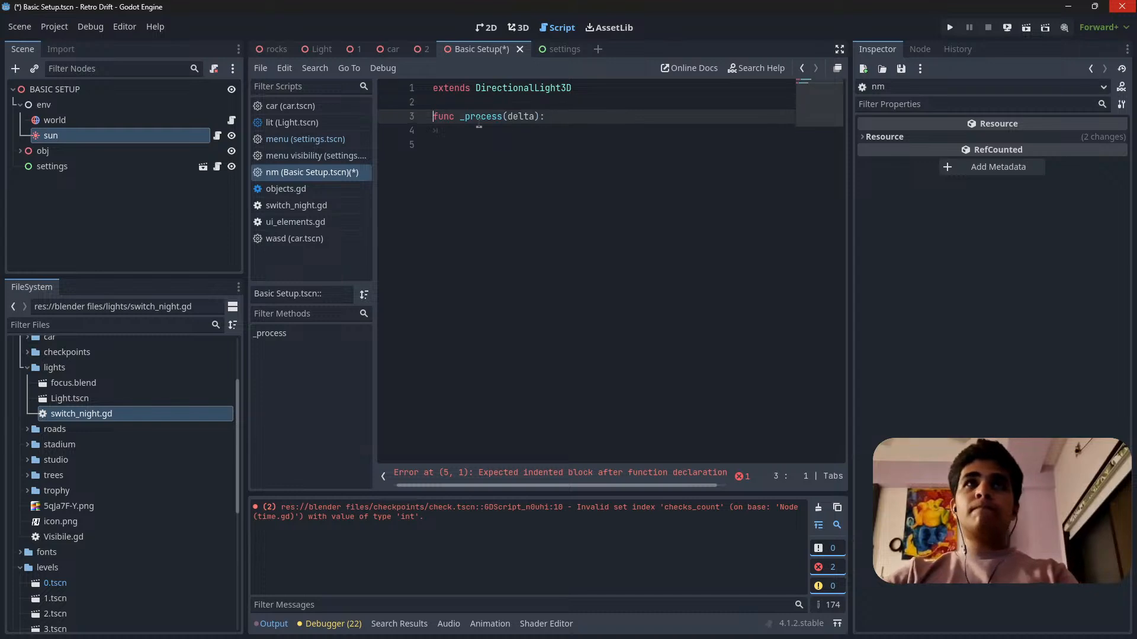
# Write the condition "if ui.night_mode==true:" inside the _process function.
pyautogui.click(470, 130)
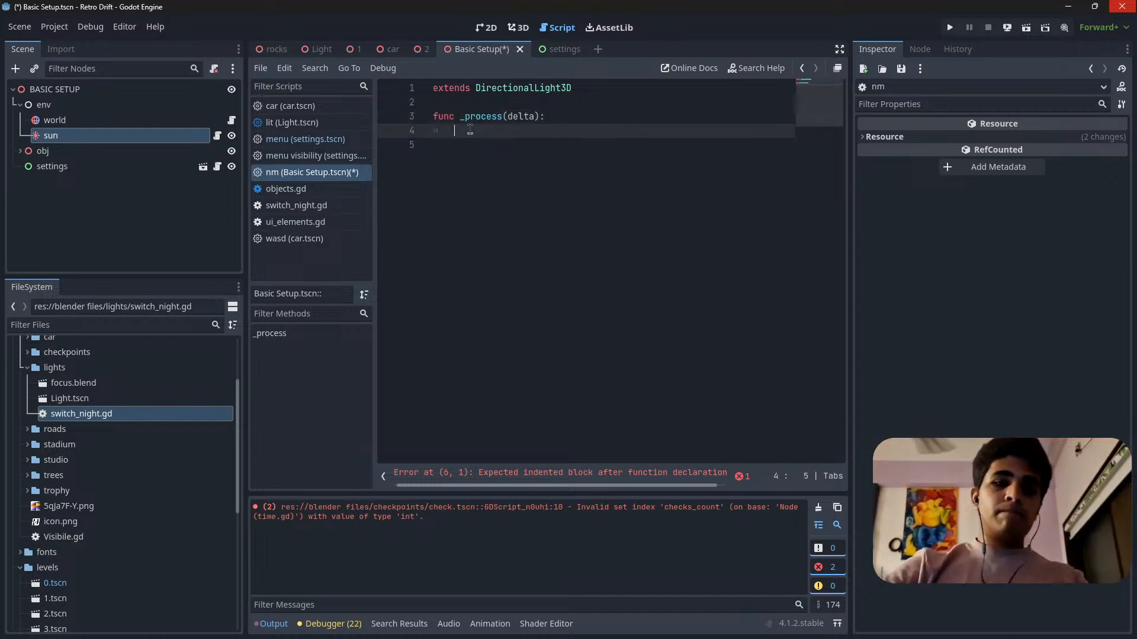
pyautogui.write('if')
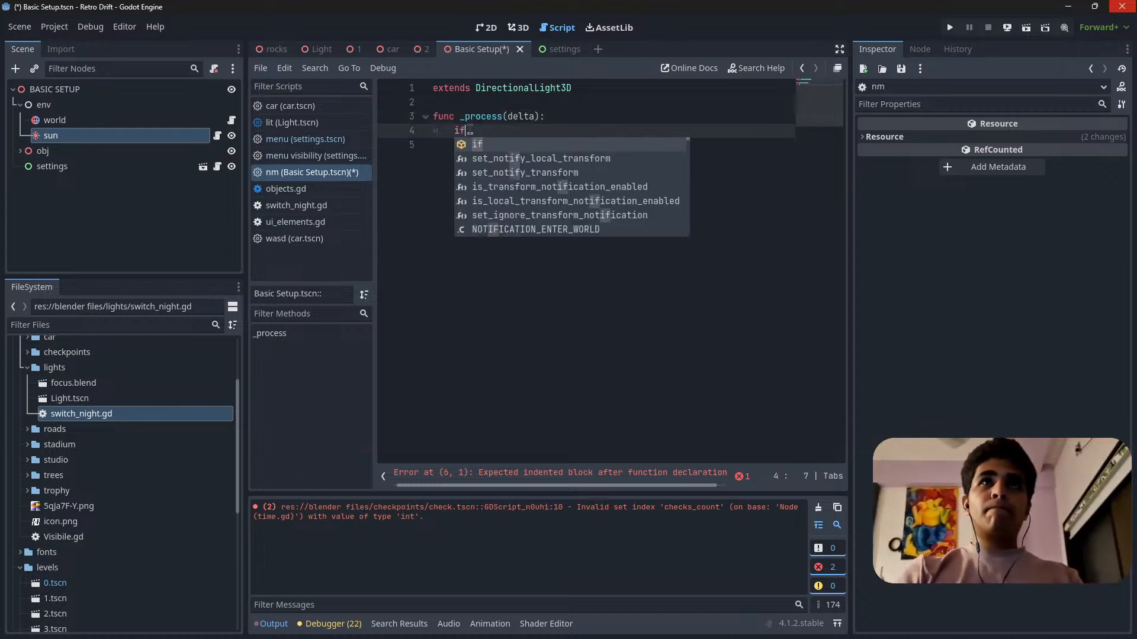
pyautogui.write(' ui')
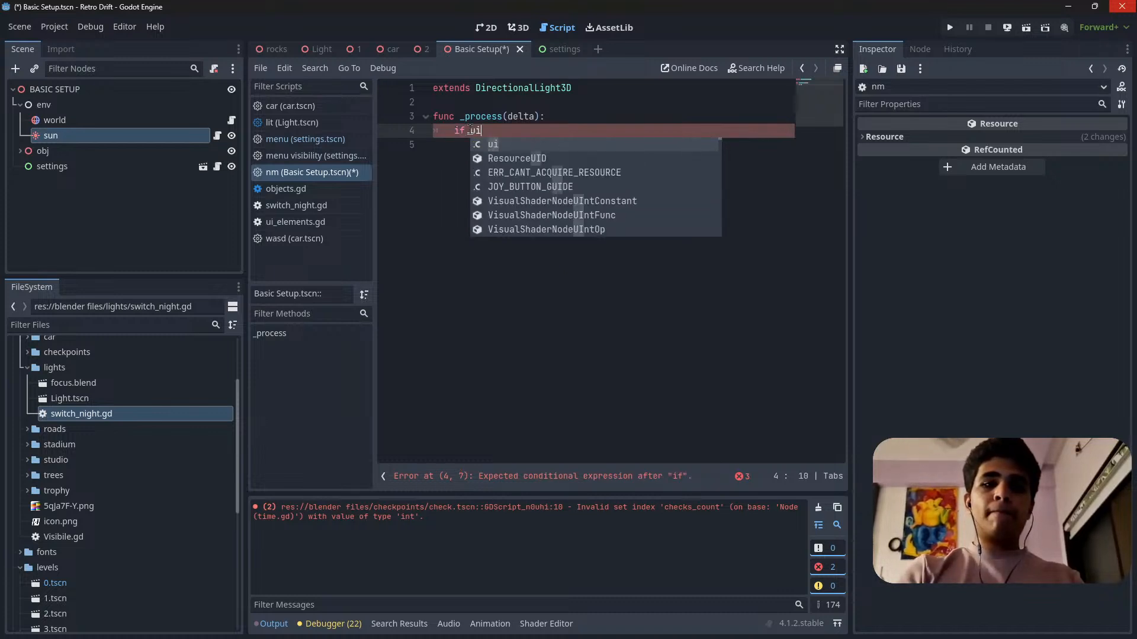
pyautogui.write('.')
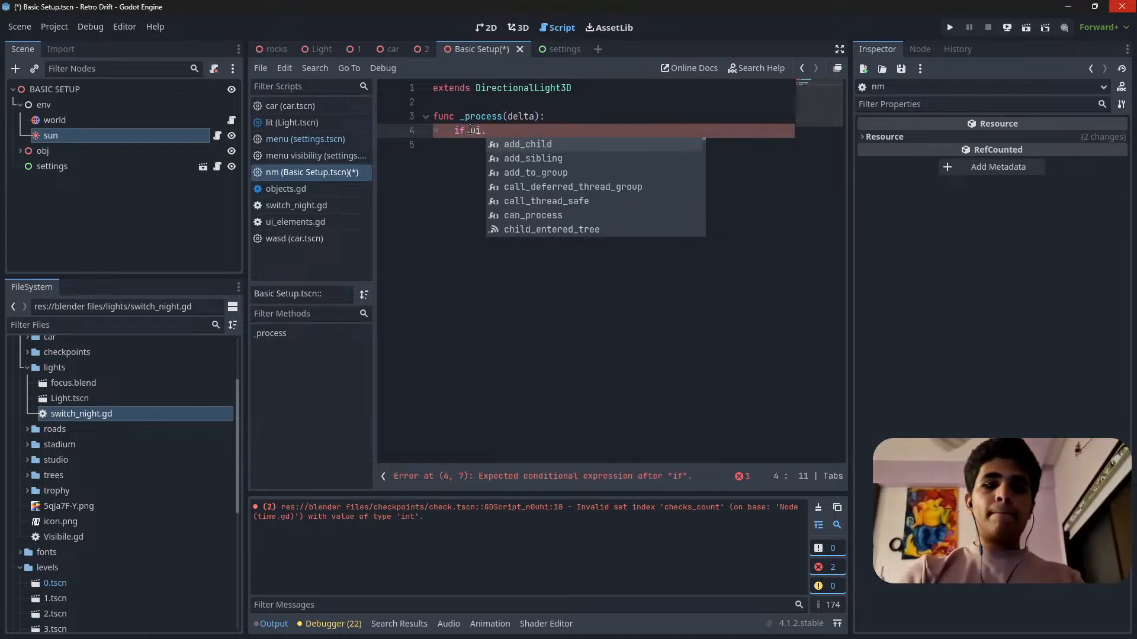
pyautogui.write('n')
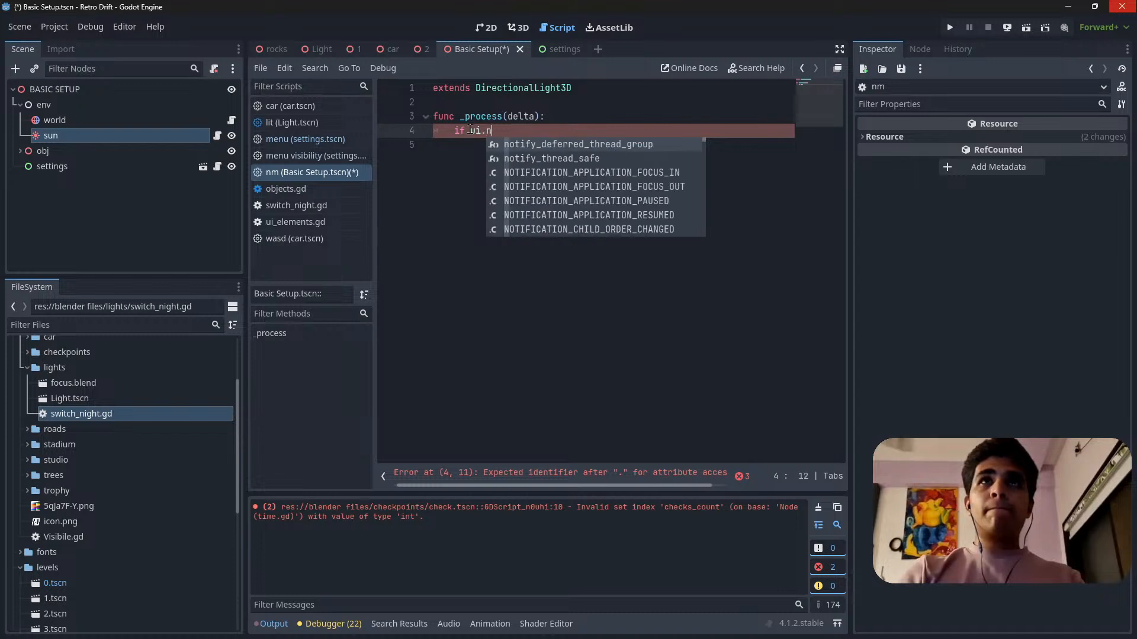
pyautogui.write('igh')
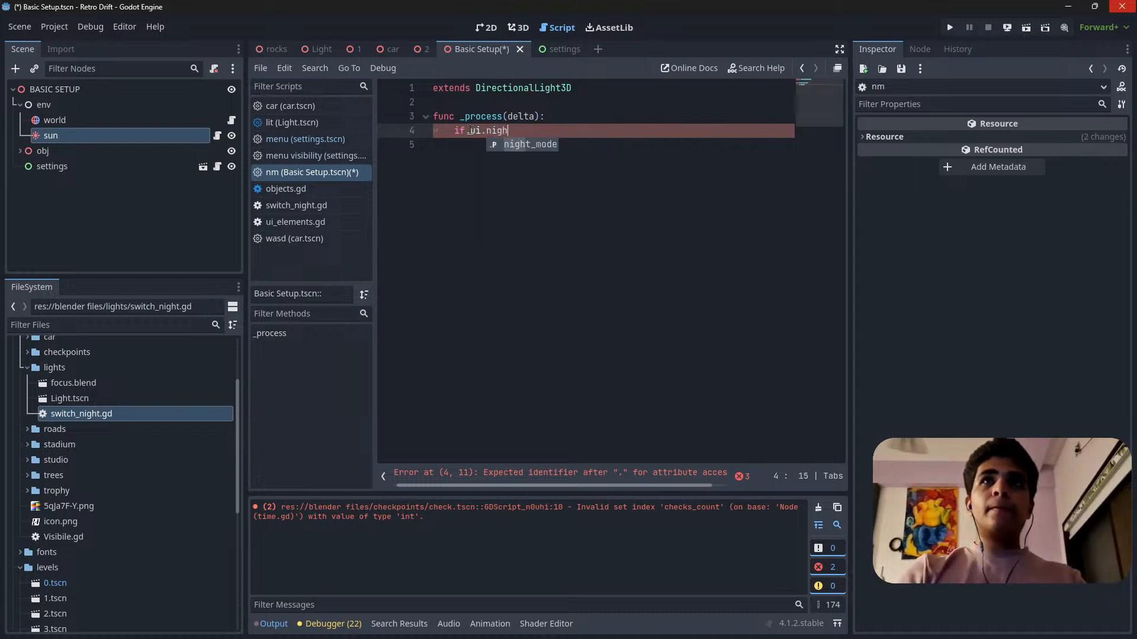
pyautogui.press('Return')
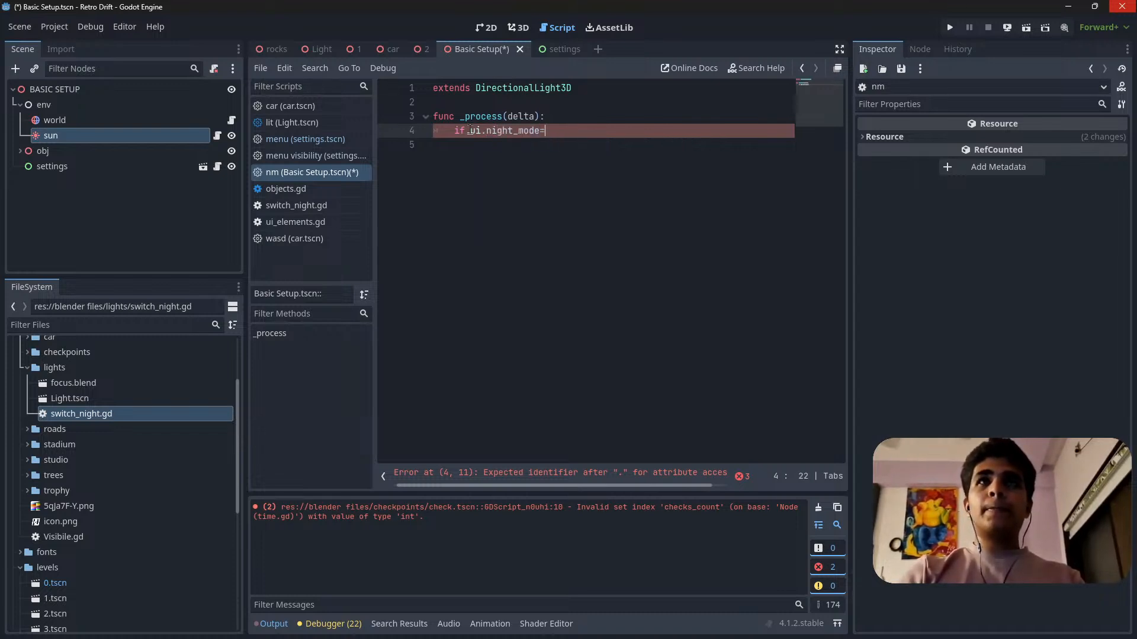
pyautogui.press('BackSpace')
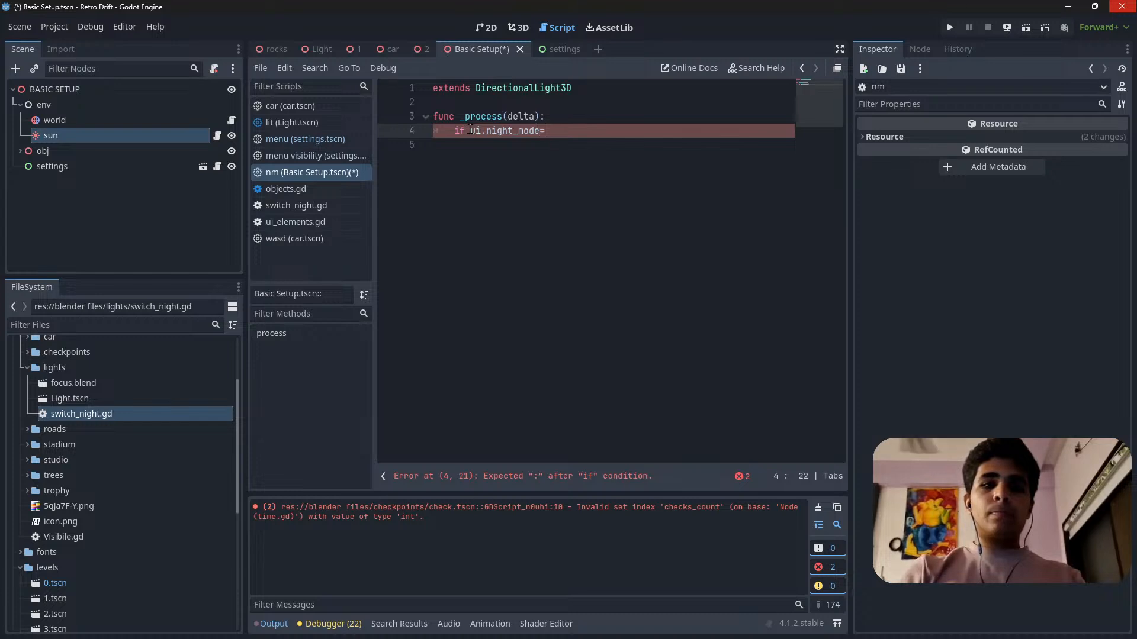
pyautogui.write('=true')
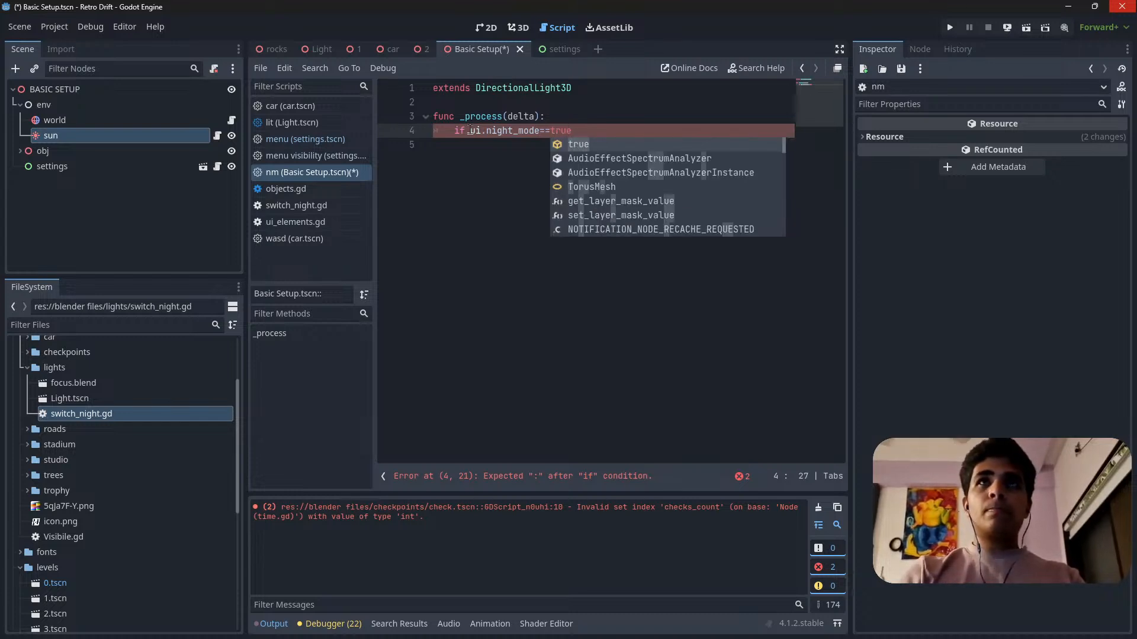
pyautogui.press('Escape')
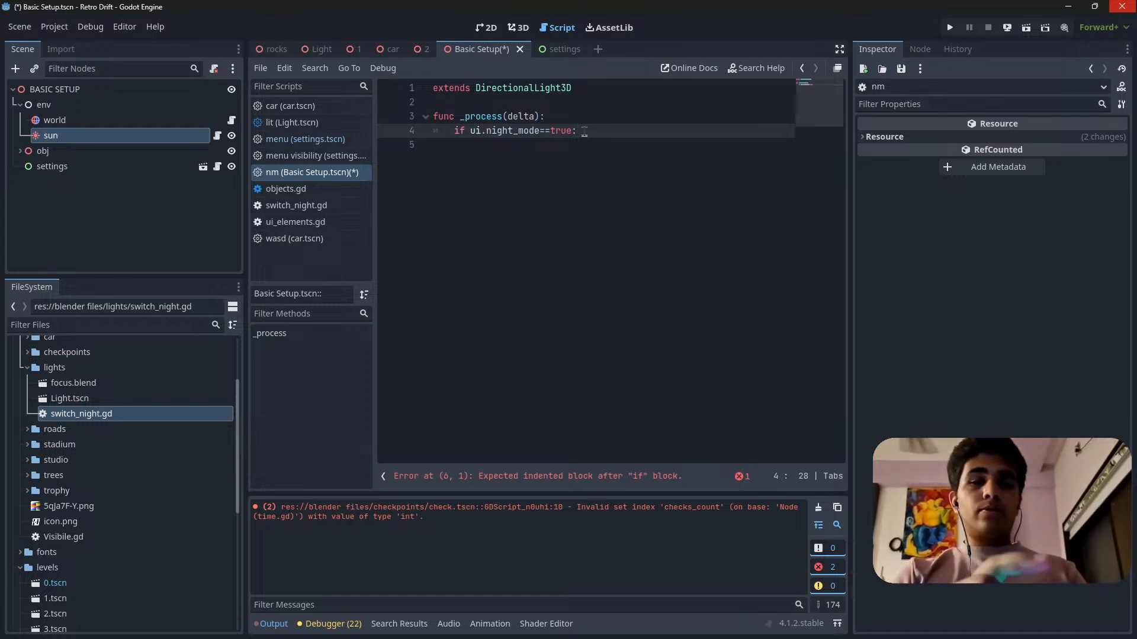
# Complete the night mode condition with the assignment self.light_color="224965" on the same line.
pyautogui.write('l')
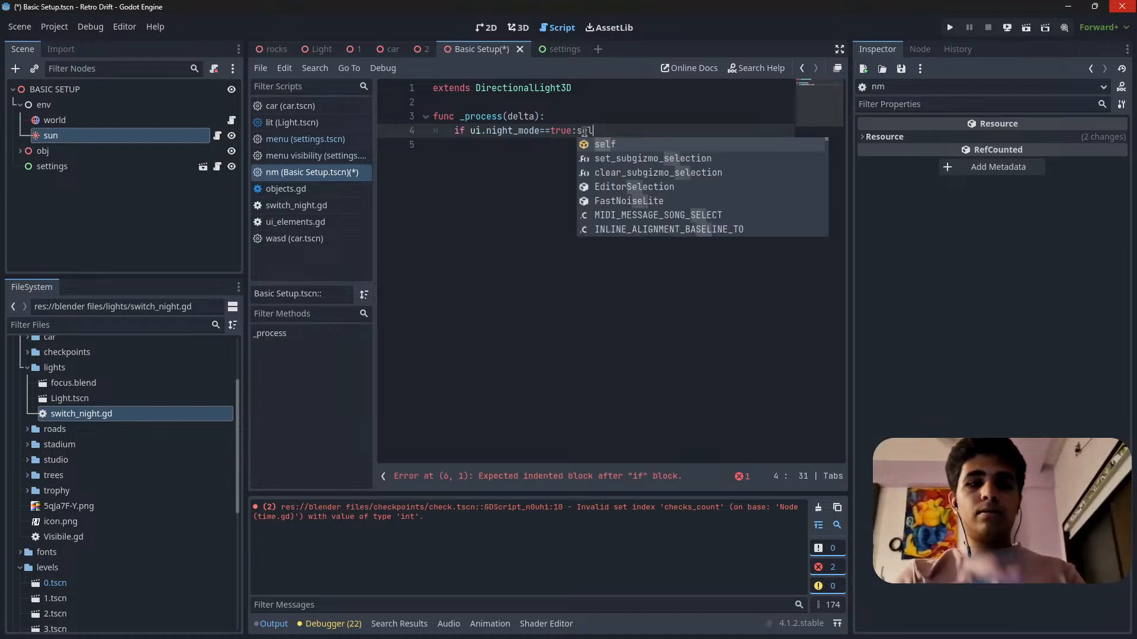
pyautogui.write('f.')
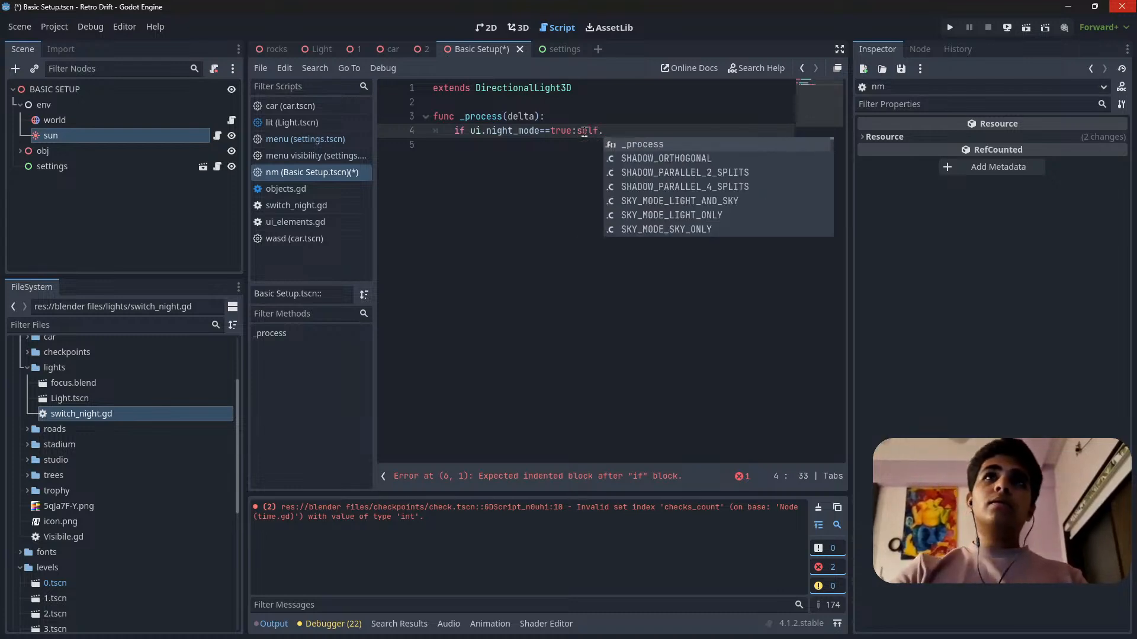
pyautogui.click(83, 133)
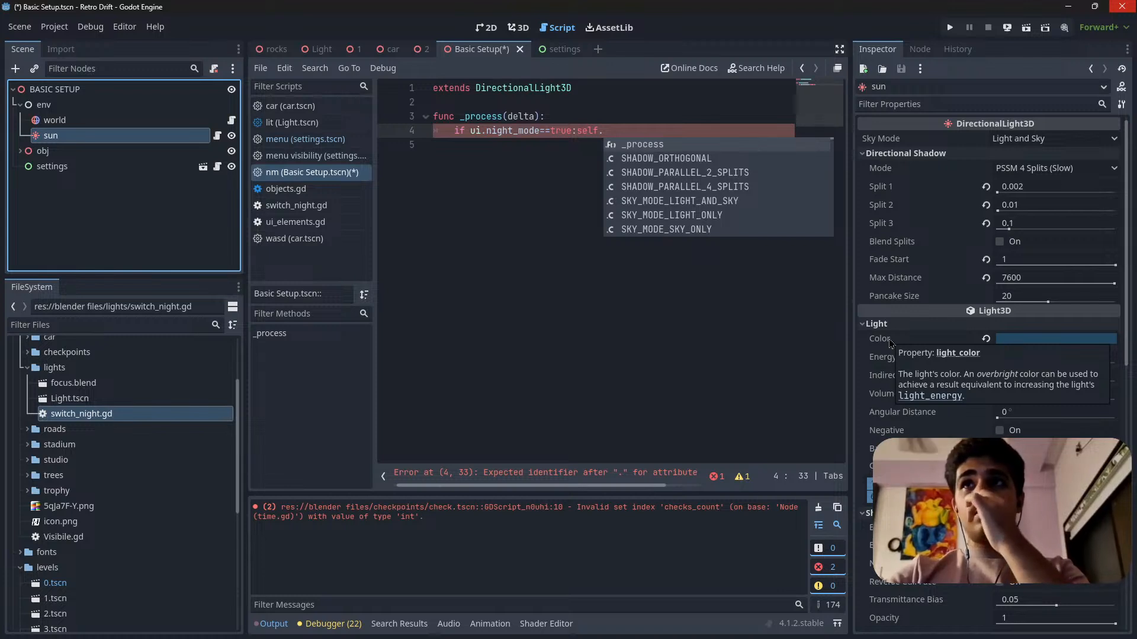
pyautogui.click(651, 131)
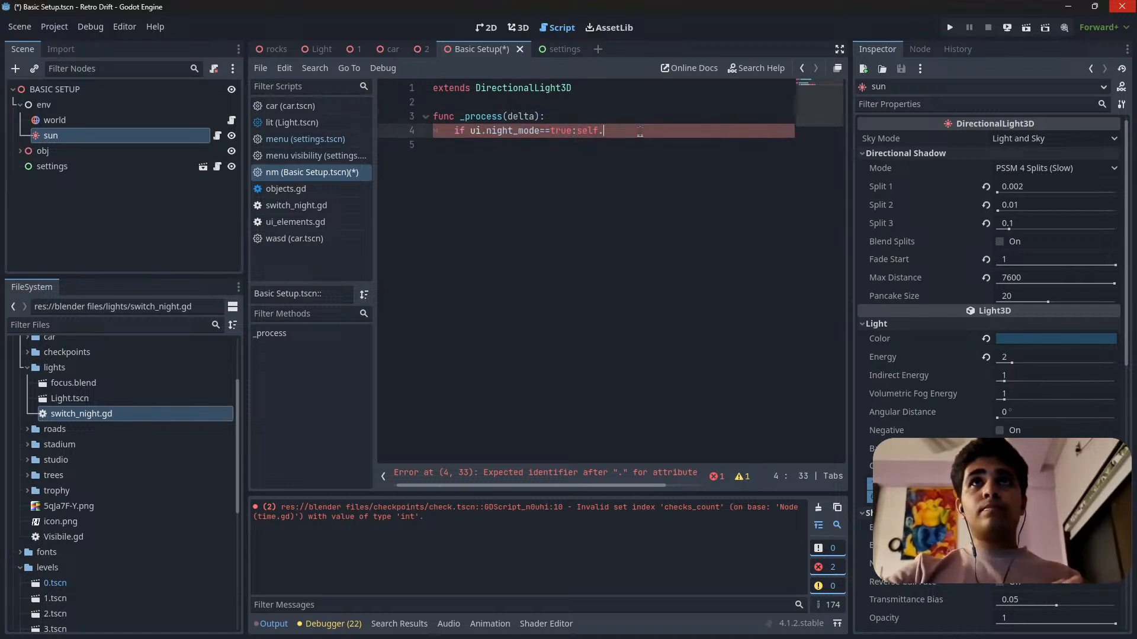
pyautogui.write('ligh')
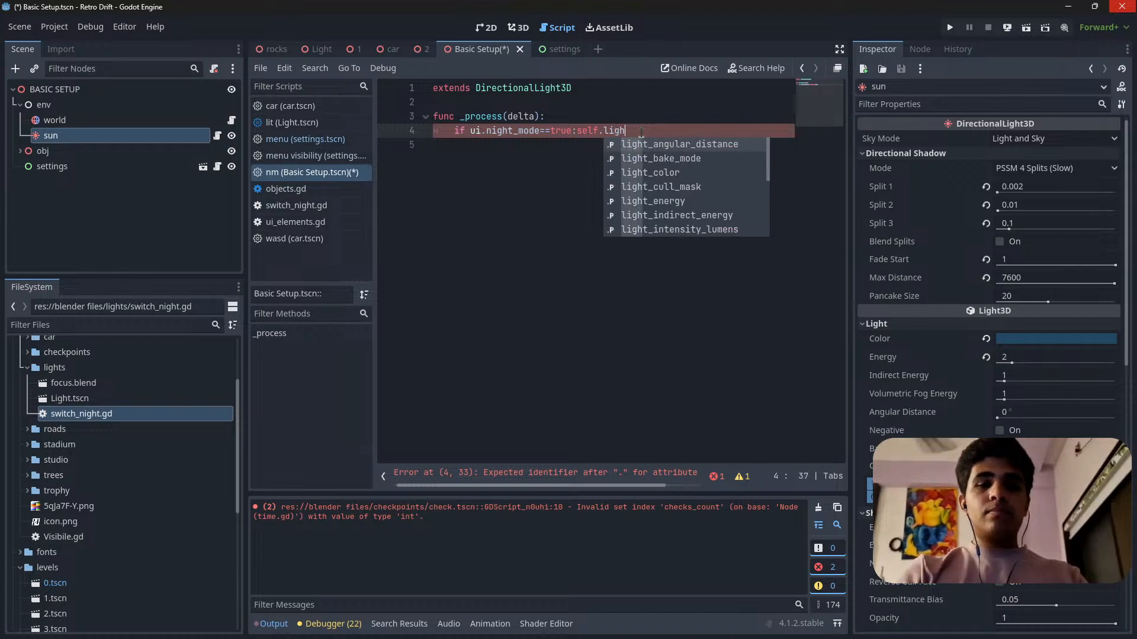
pyautogui.press('Down')
pyautogui.press('Down')
pyautogui.press('Return')
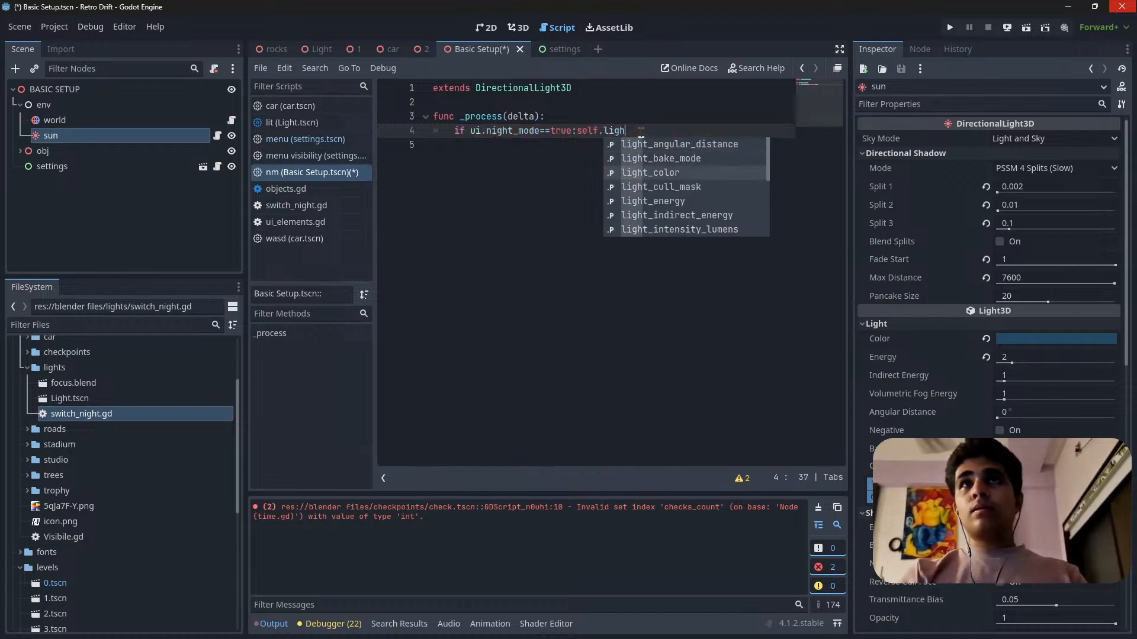
pyautogui.write('=')
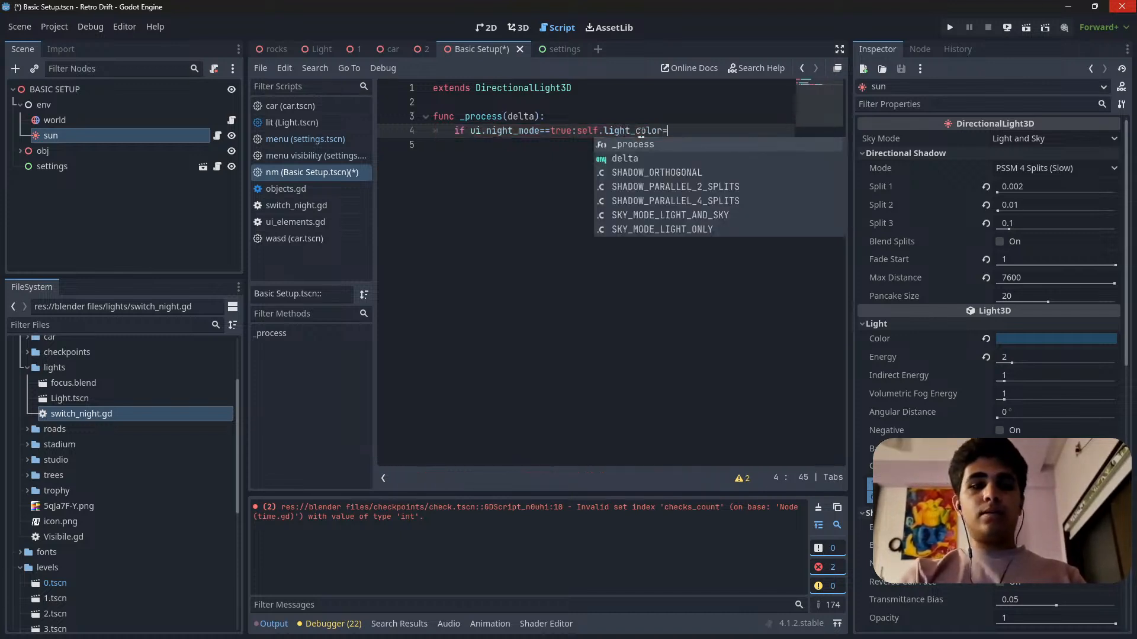
pyautogui.write('"224965')
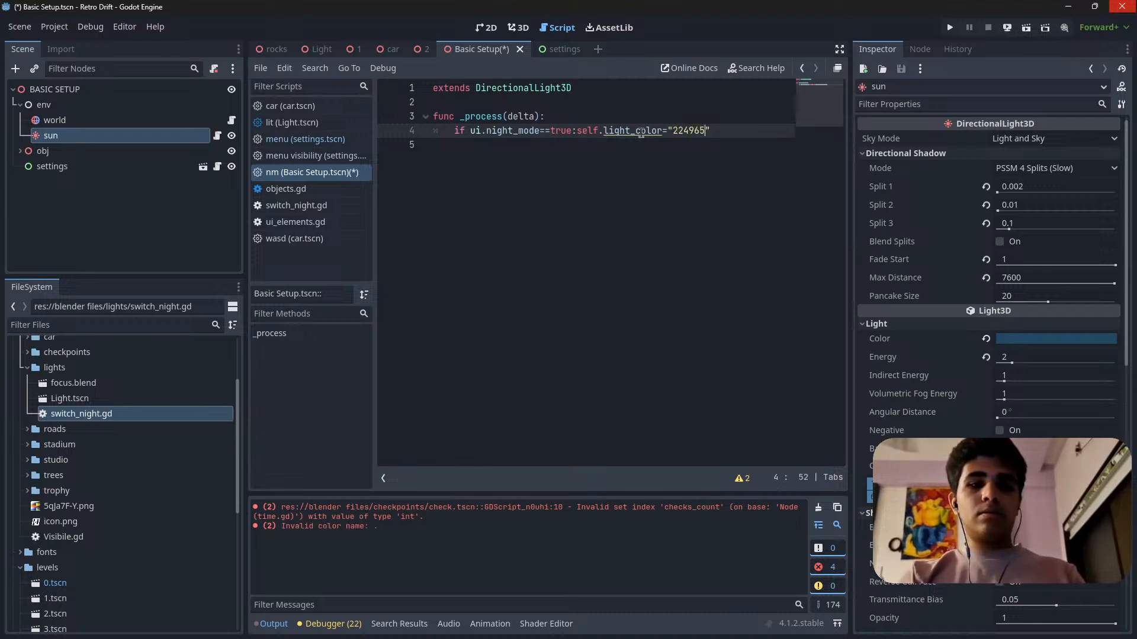
pyautogui.click(645, 154)
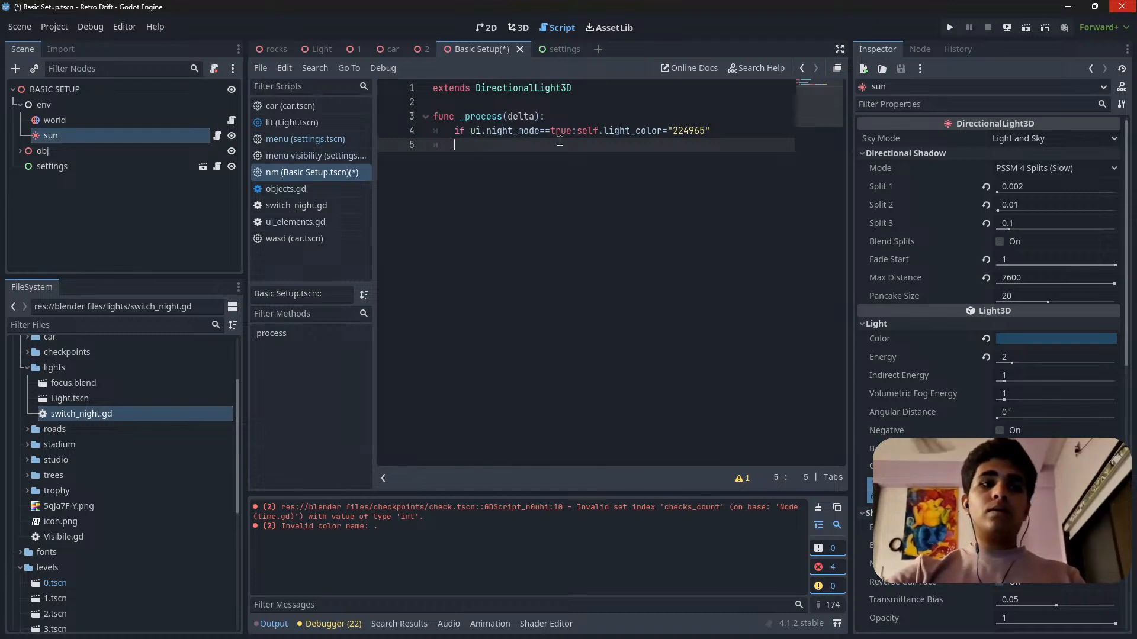
# Add an else line below the night mode condition, reusing the copied light_color assignment with the color "ffffff", and save the scene.
pyautogui.write('else')
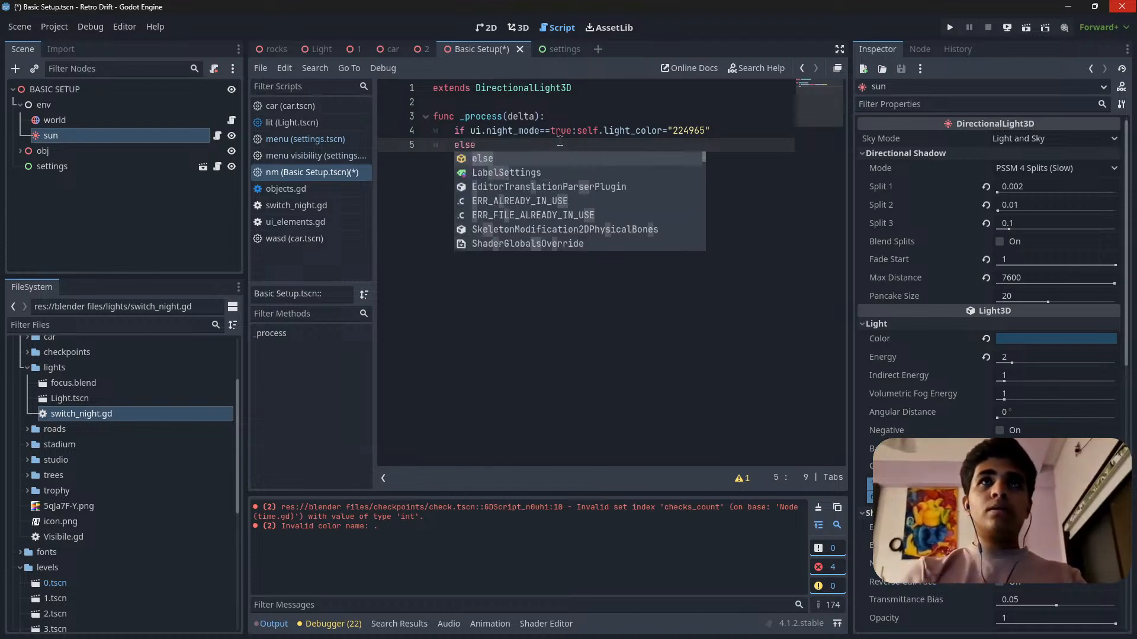
pyautogui.write(':')
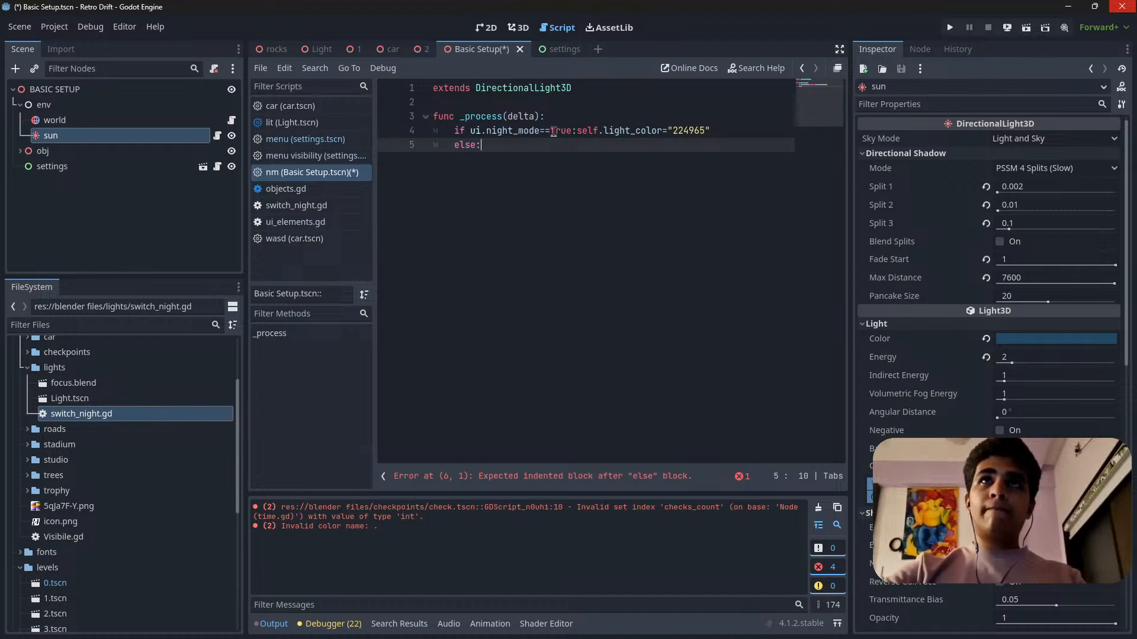
pyautogui.moveTo(551, 130); pyautogui.dragTo(727, 130)
pyautogui.hotkey('ctrl', 'c')
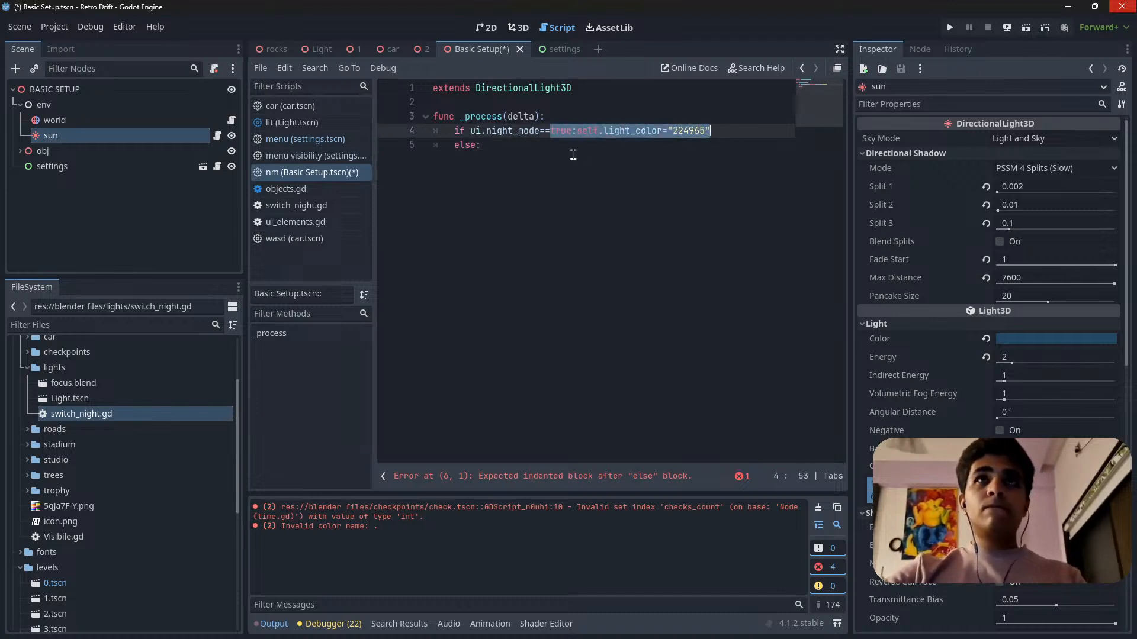
pyautogui.click(571, 145)
pyautogui.hotkey('ctrl', 'v')
pyautogui.click(614, 145)
pyautogui.doubleClick(614, 145)
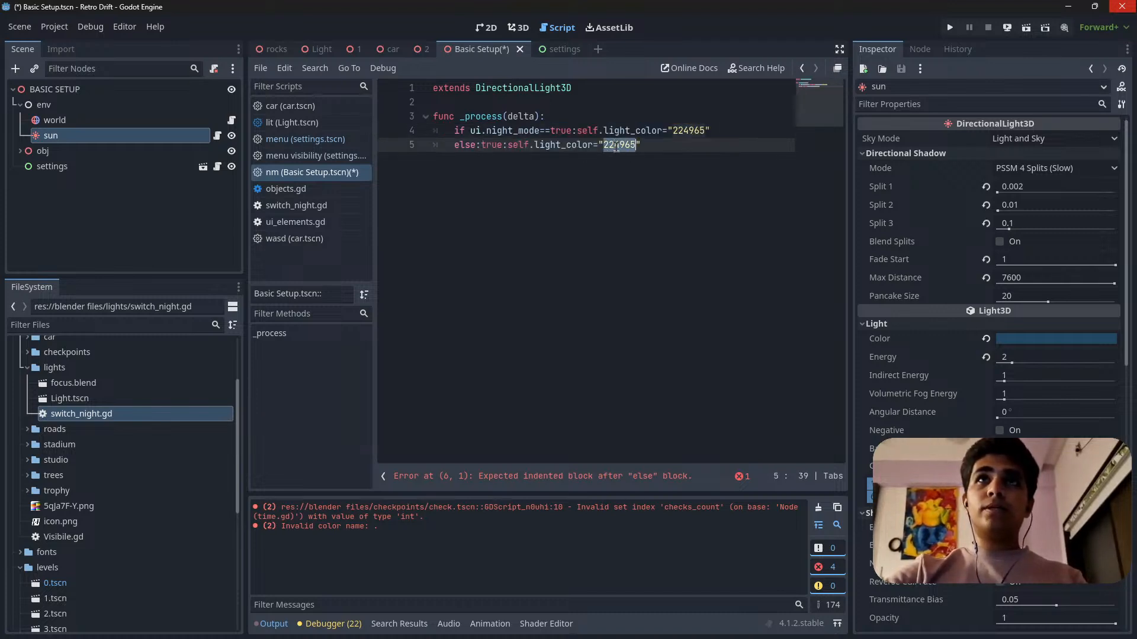
pyautogui.write('ffffff')
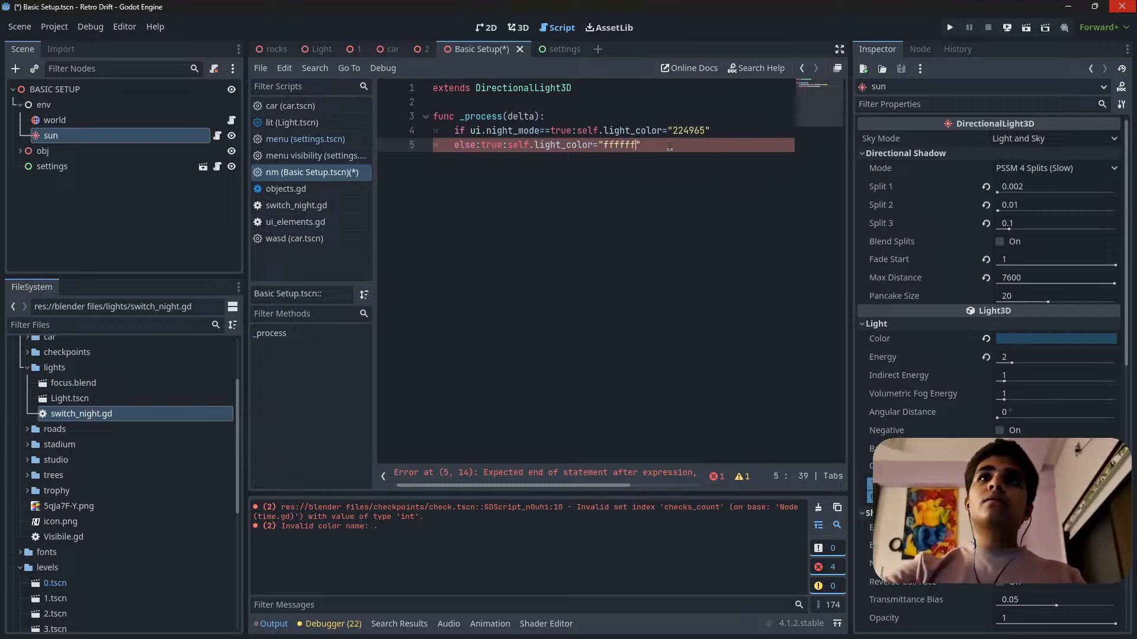
pyautogui.hotkey('ctrl', 's')
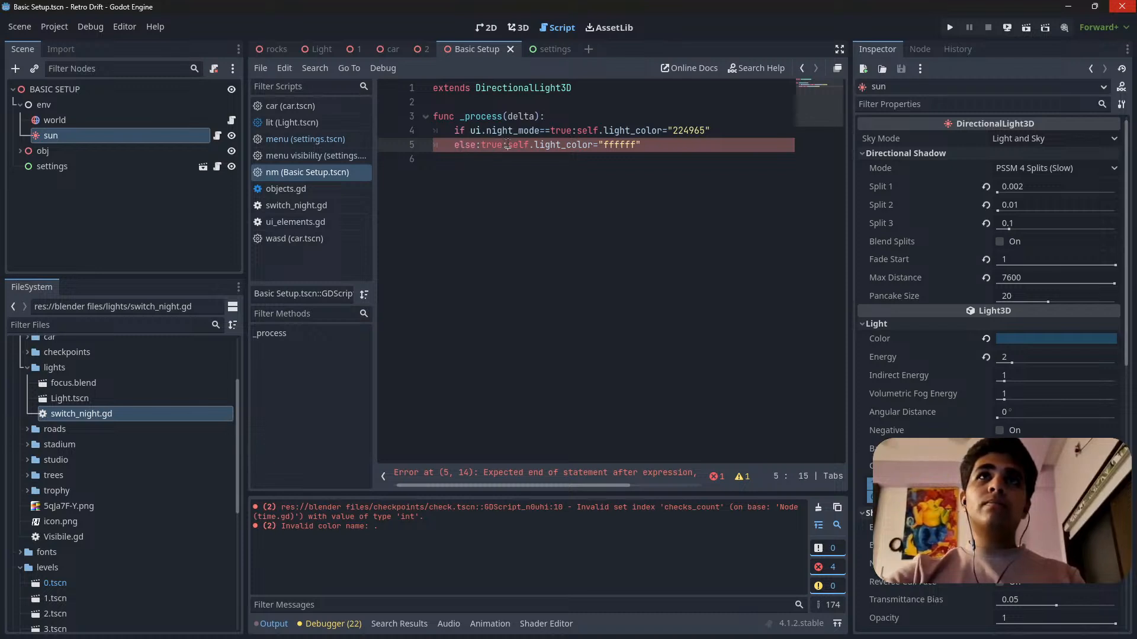
# Remove the stray "true:" from the else line so it reads else:self.light_color="ffffff".
pyautogui.moveTo(477, 145); pyautogui.dragTo(502, 145)
pyautogui.press('BackSpace')
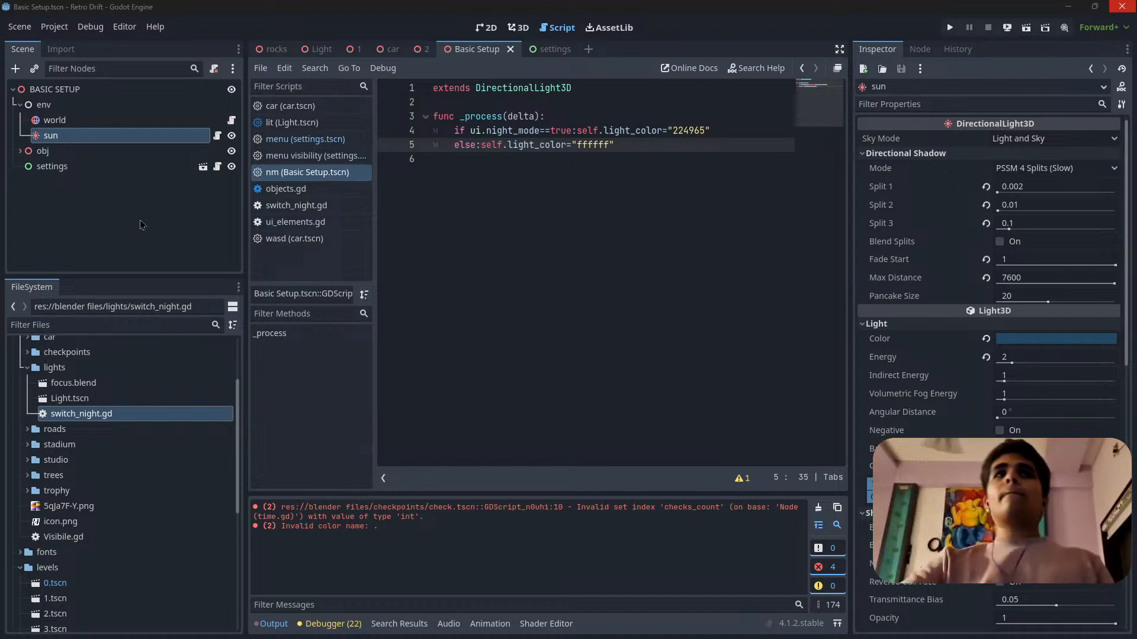
pyautogui.click(659, 159)
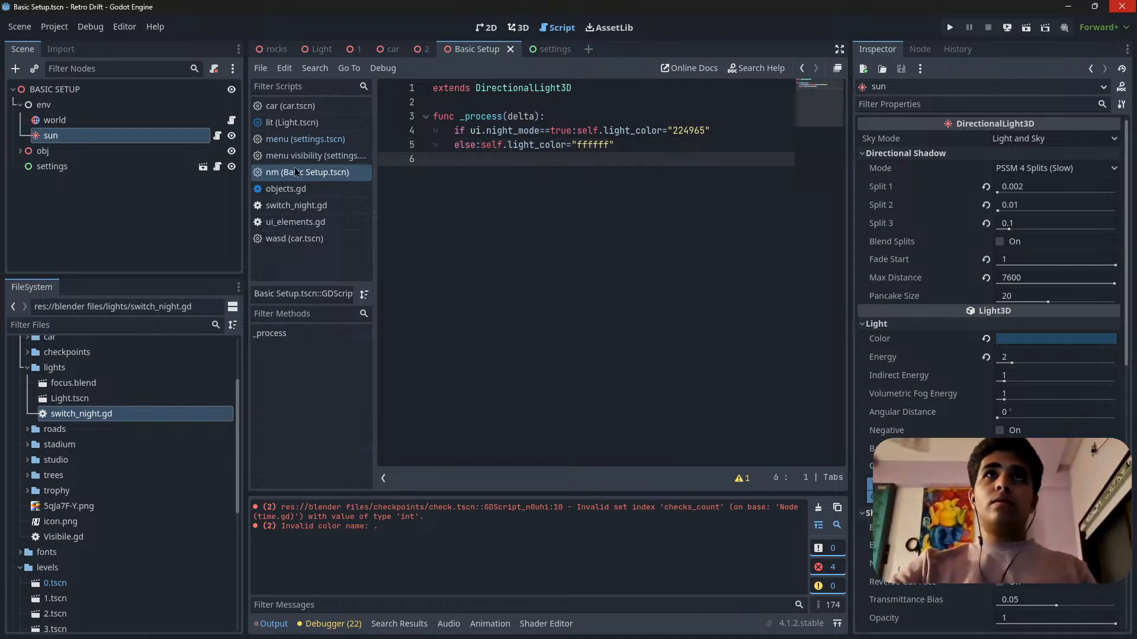
# Check the _process function in the world node's env script and return to the sun's nm script.
pyautogui.click(93, 122)
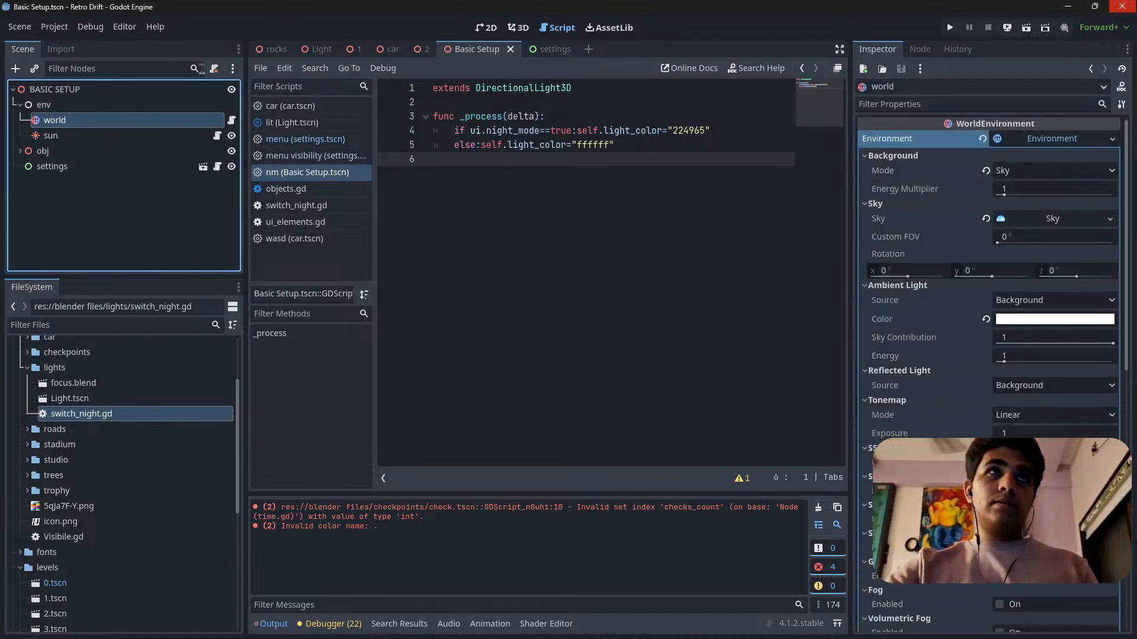
pyautogui.click(232, 120)
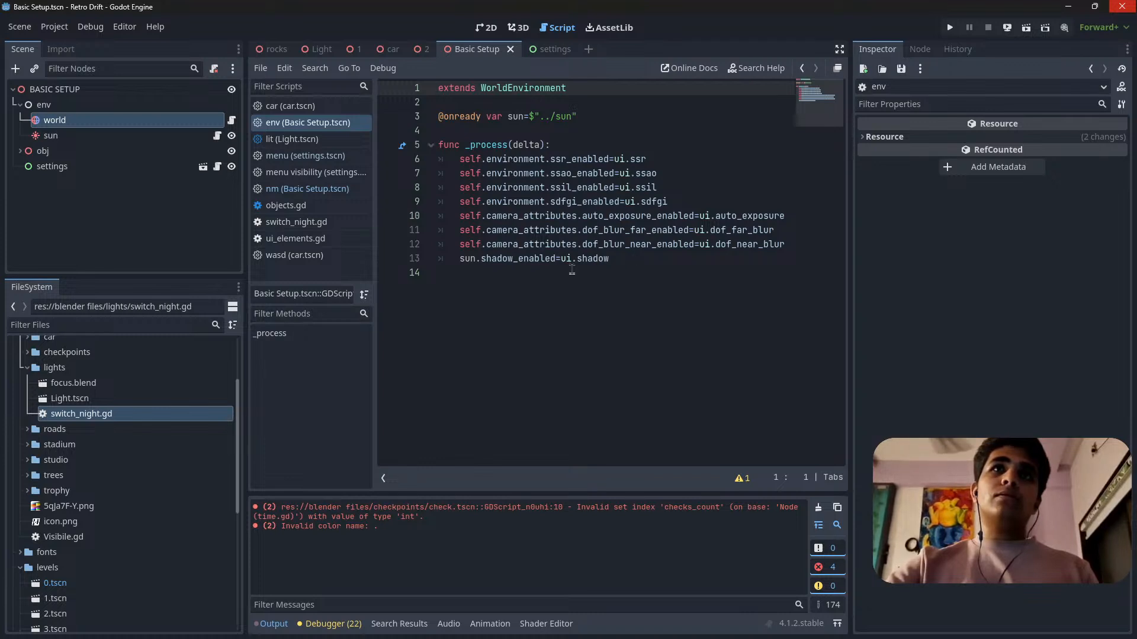
pyautogui.click(100, 138)
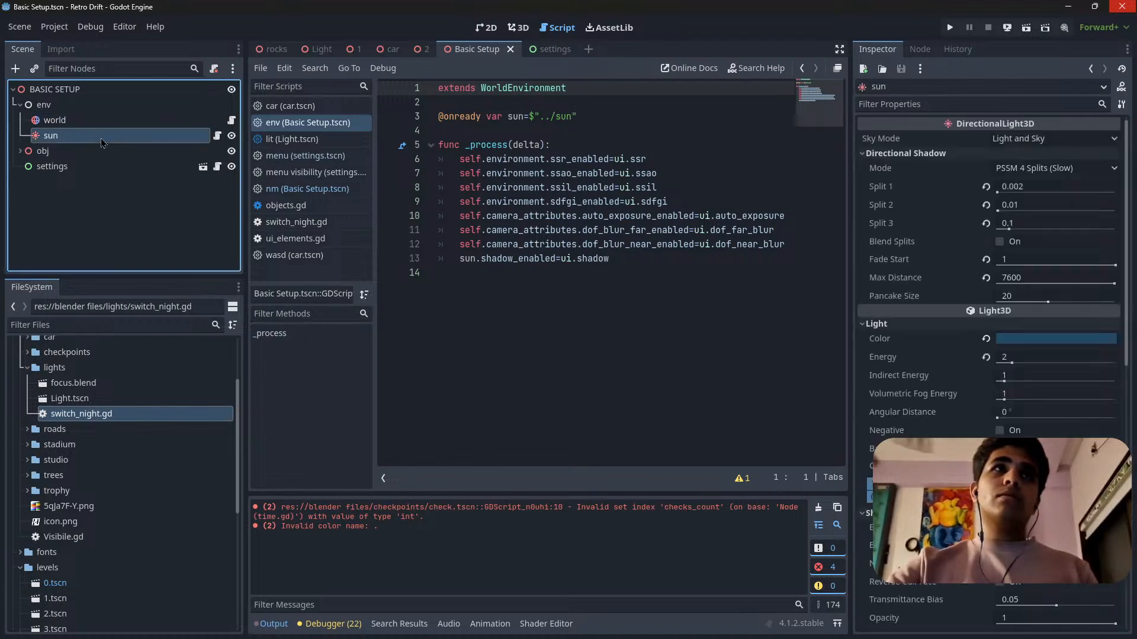
pyautogui.click(217, 136)
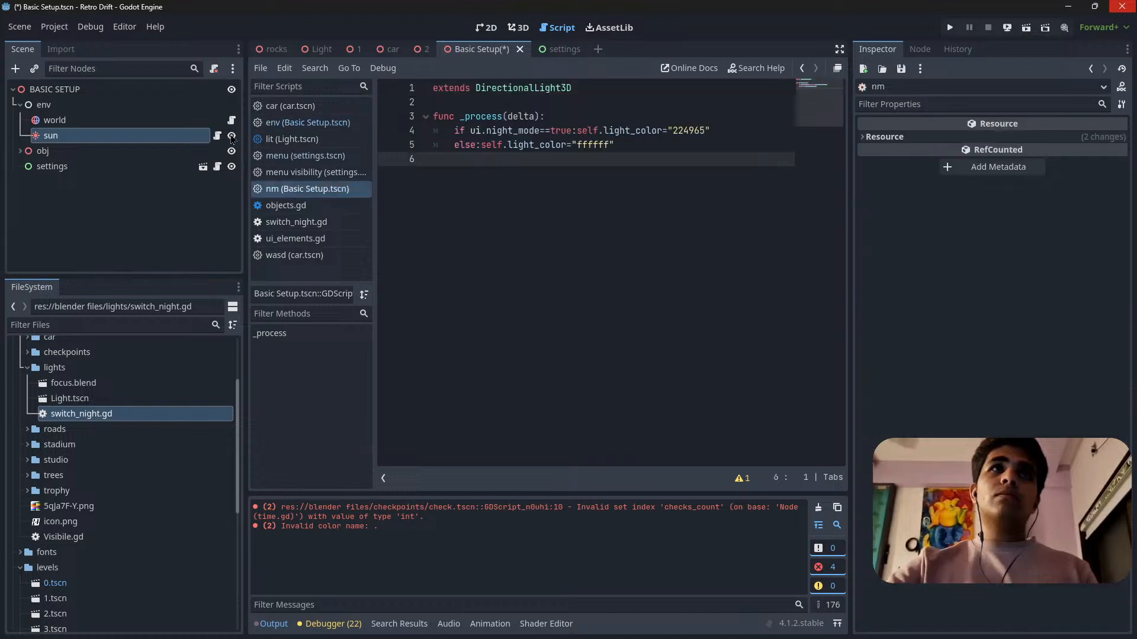
# Copy the night mode if and else lines from the sun's script to the end of _process in the world node's env script.
pyautogui.moveTo(618, 144); pyautogui.dragTo(435, 131)
pyautogui.click(165, 125)
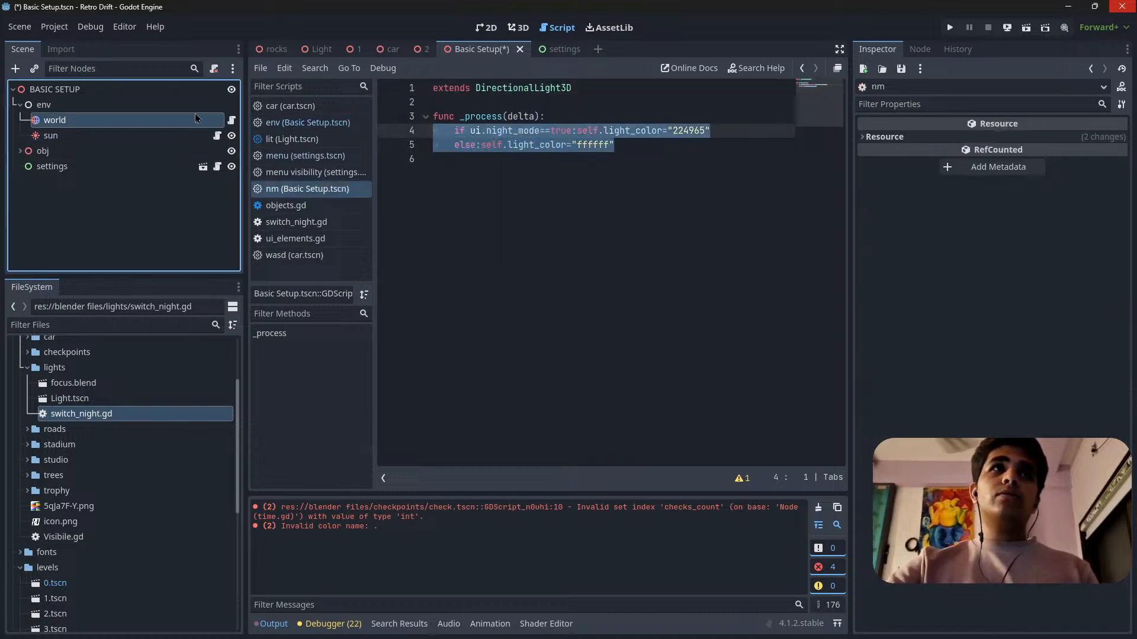
pyautogui.click(231, 121)
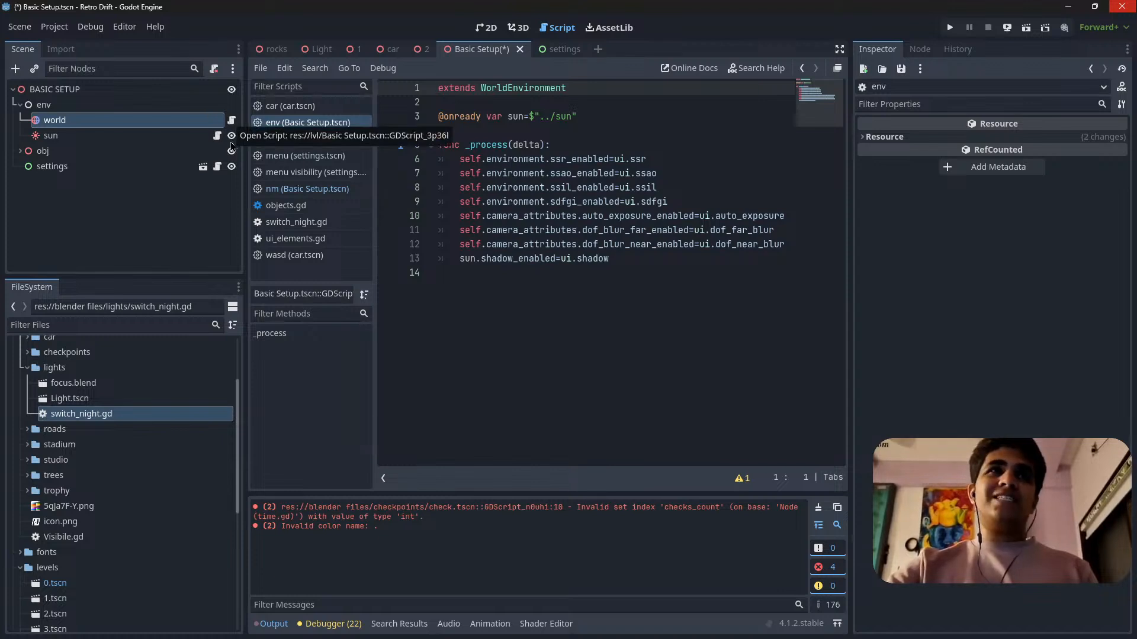
pyautogui.click(218, 137)
pyautogui.moveTo(637, 164); pyautogui.dragTo(366, 128)
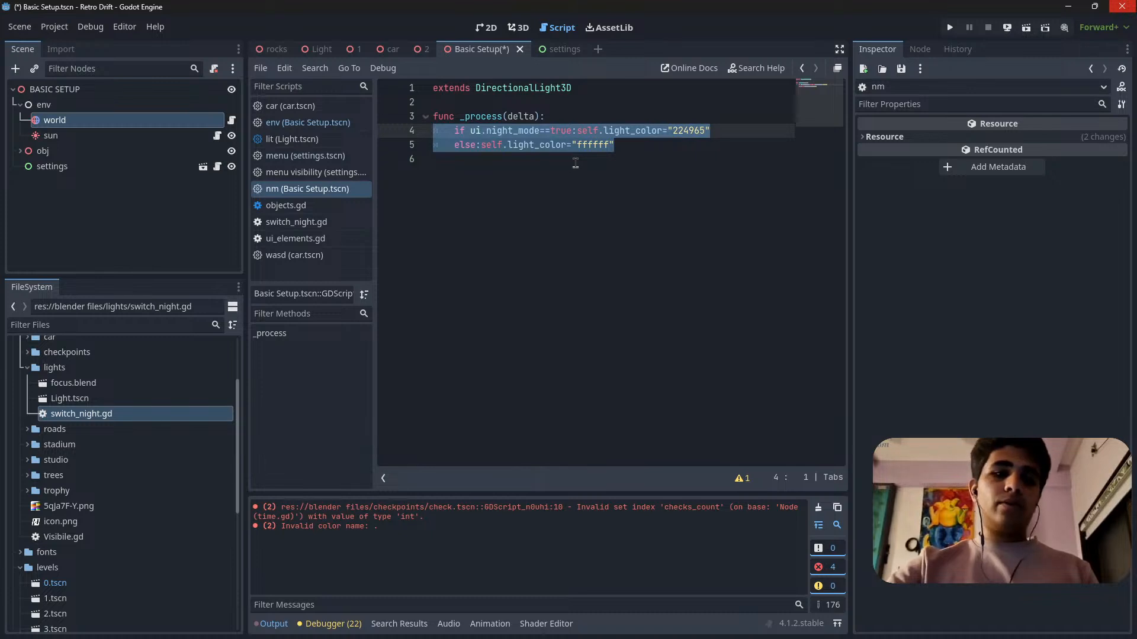
pyautogui.click(232, 120)
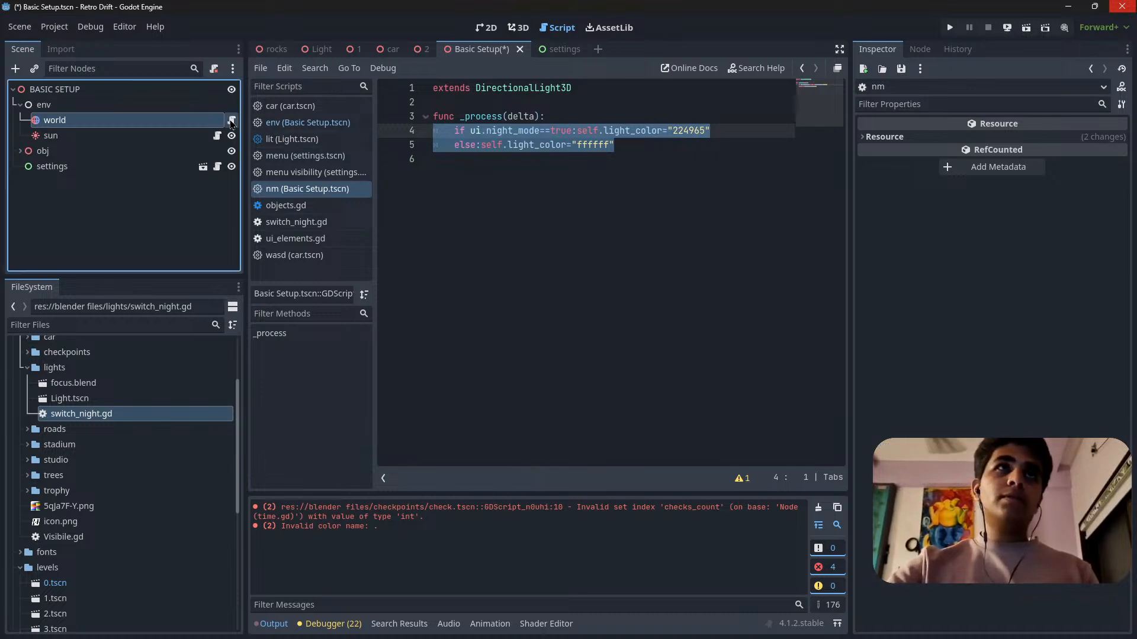
pyautogui.click(470, 287)
pyautogui.hotkey('ctrl', 'v')
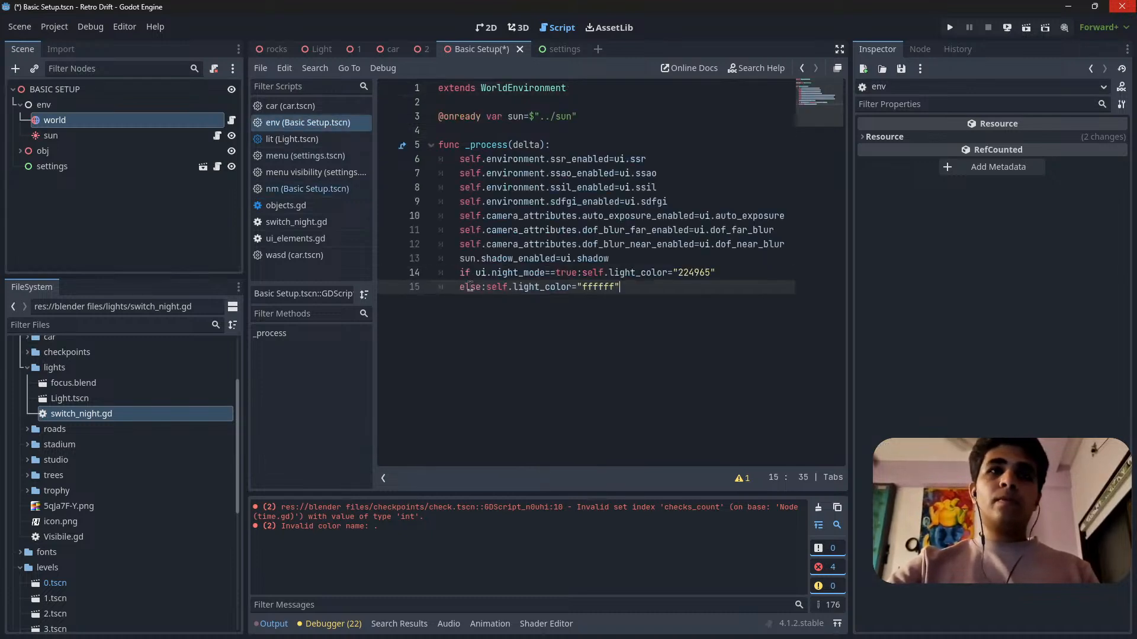
# Detach the nm script from the sun node and save the scene.
pyautogui.click(196, 136)
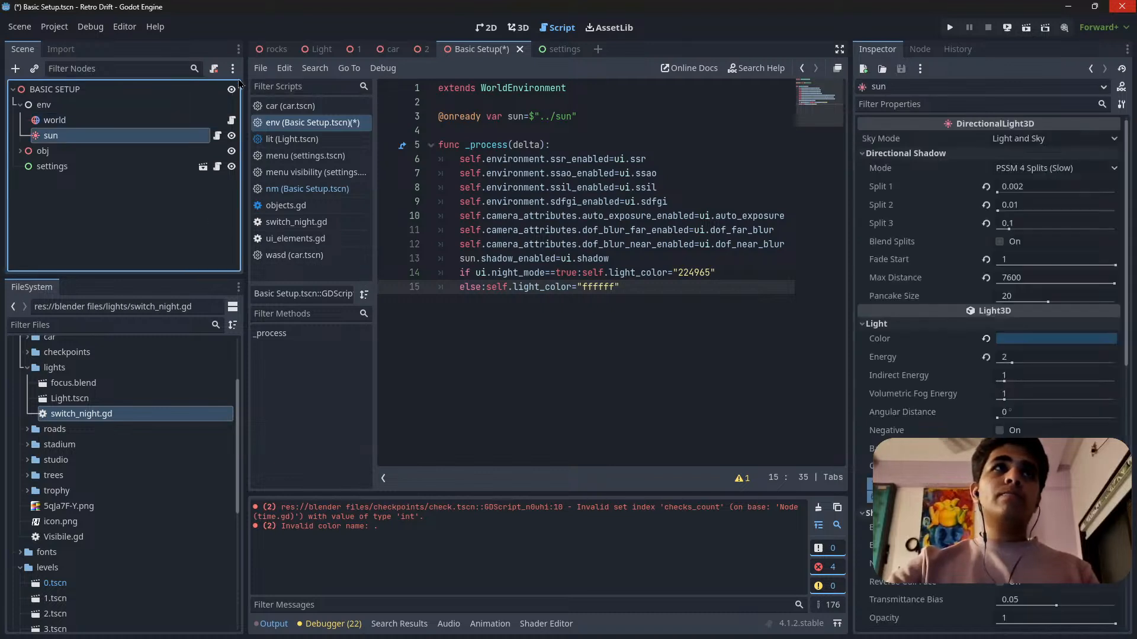
pyautogui.click(621, 276)
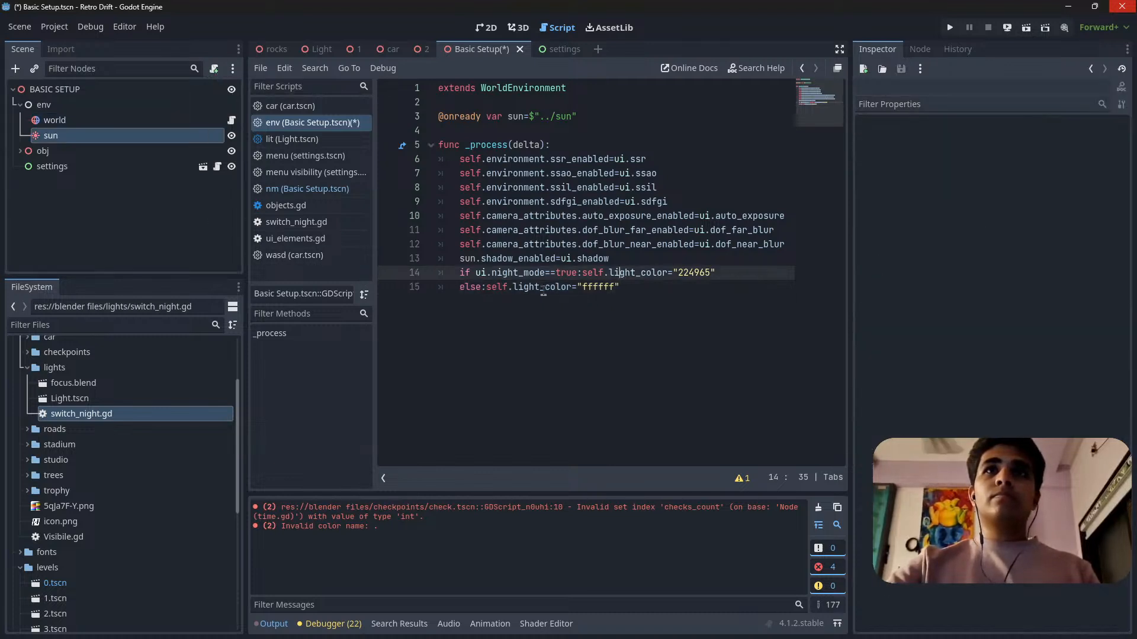
pyautogui.click(644, 286)
pyautogui.hotkey('ctrl', 's')
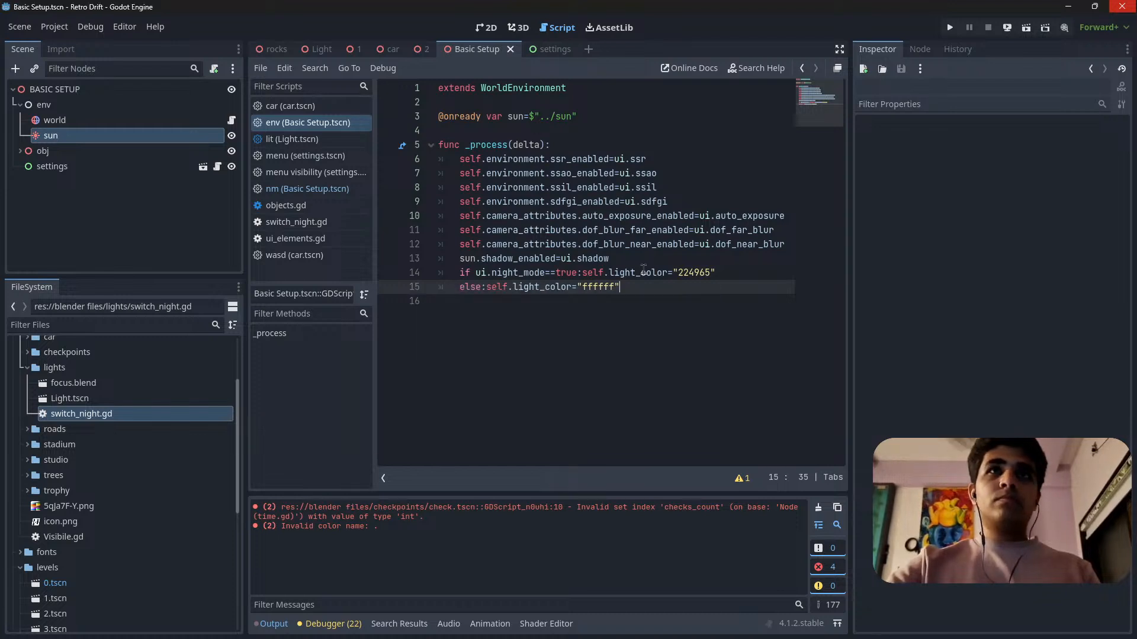
# In the env script, insert a blank line below the _process header and two blank lines above sun.shadow_enabled=ui.shadow.
pyautogui.click(154, 120)
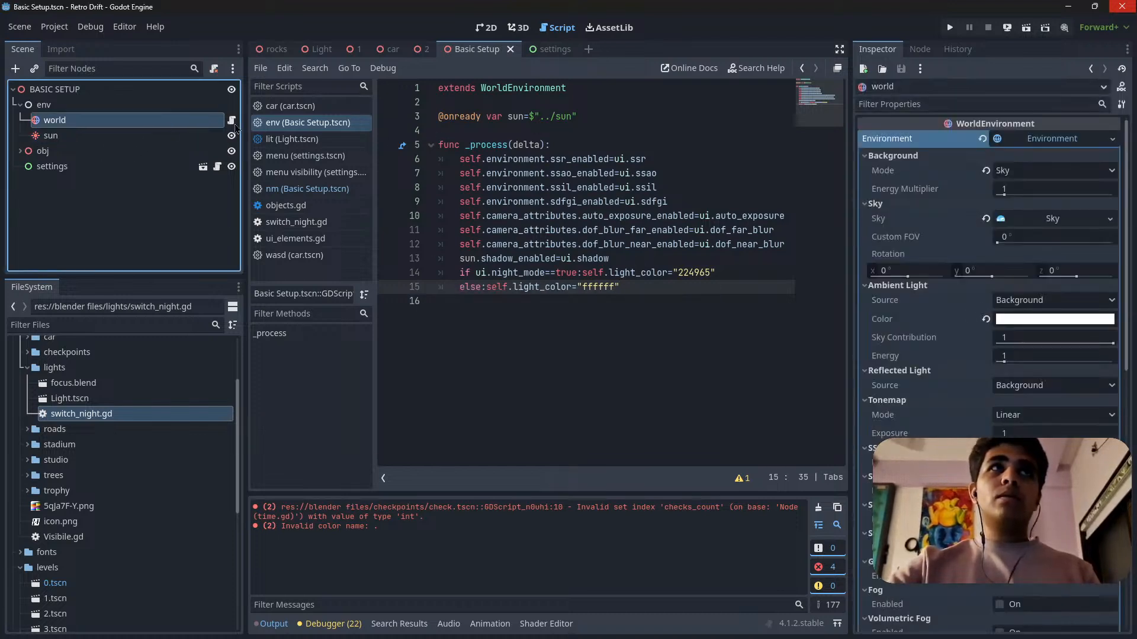
pyautogui.click(447, 261)
pyautogui.press('Return')
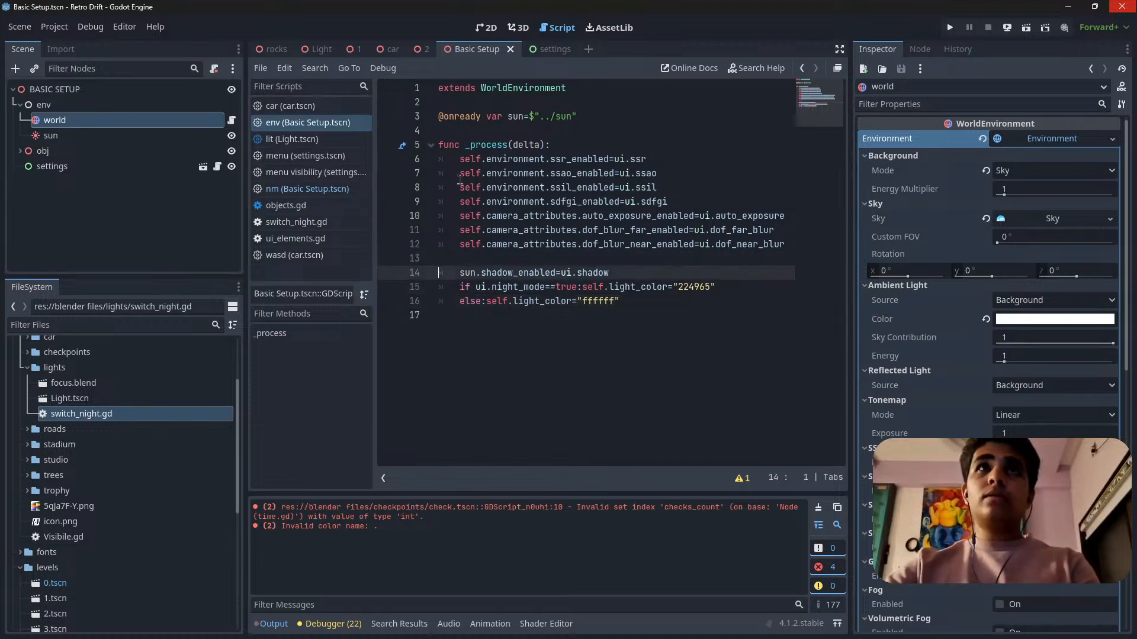
pyautogui.click(442, 159)
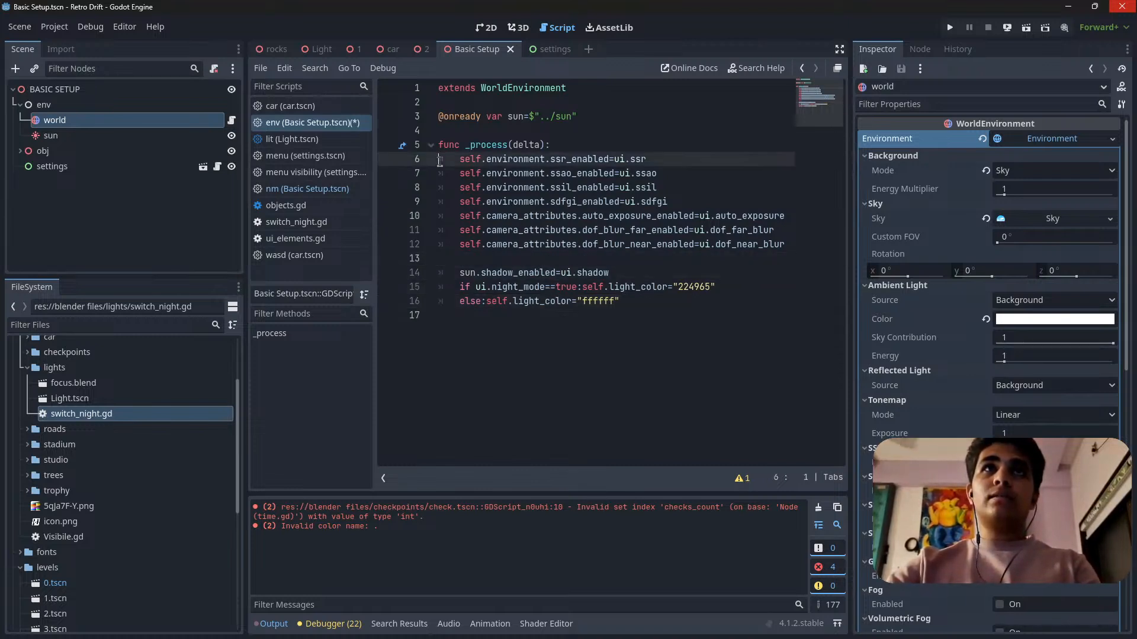
pyautogui.press('Return')
pyautogui.click(441, 288)
pyautogui.press('Return')
pyautogui.click(452, 288)
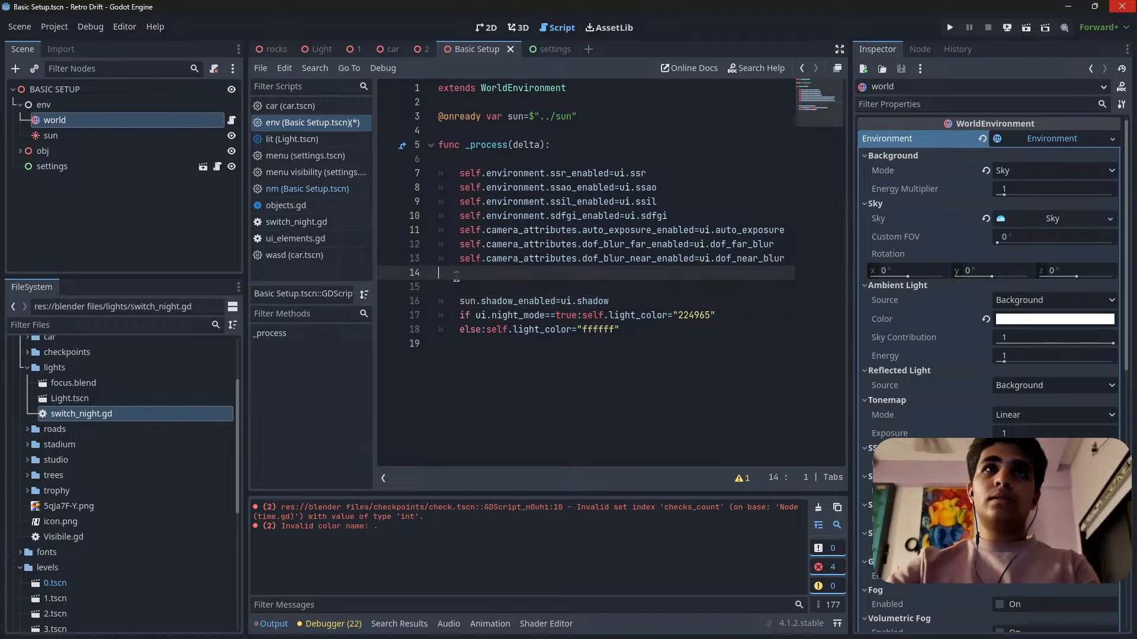
# Add the comment "#sun" directly above the sun.shadow_enabled line and save the scene.
pyautogui.write('#')
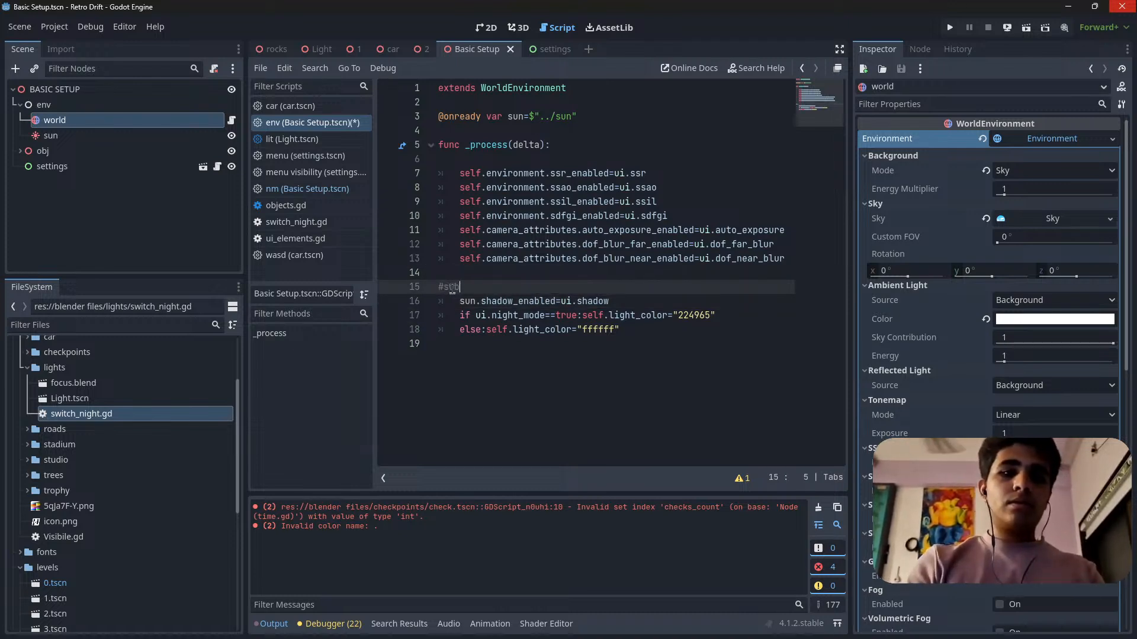
pyautogui.write('sun')
pyautogui.click(626, 349)
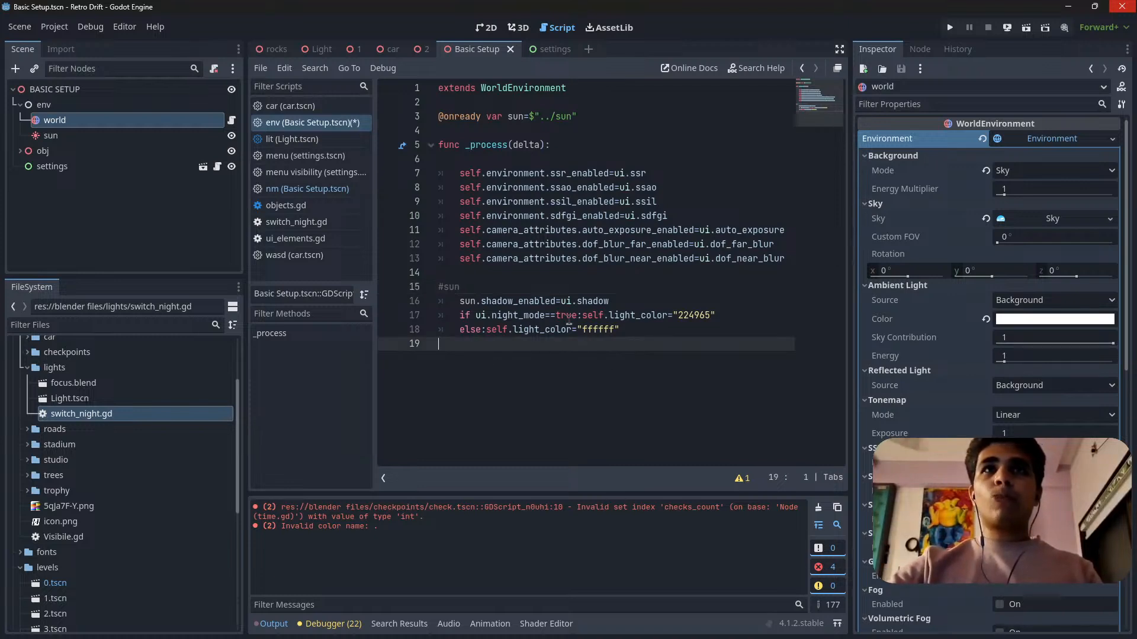
pyautogui.click(647, 335)
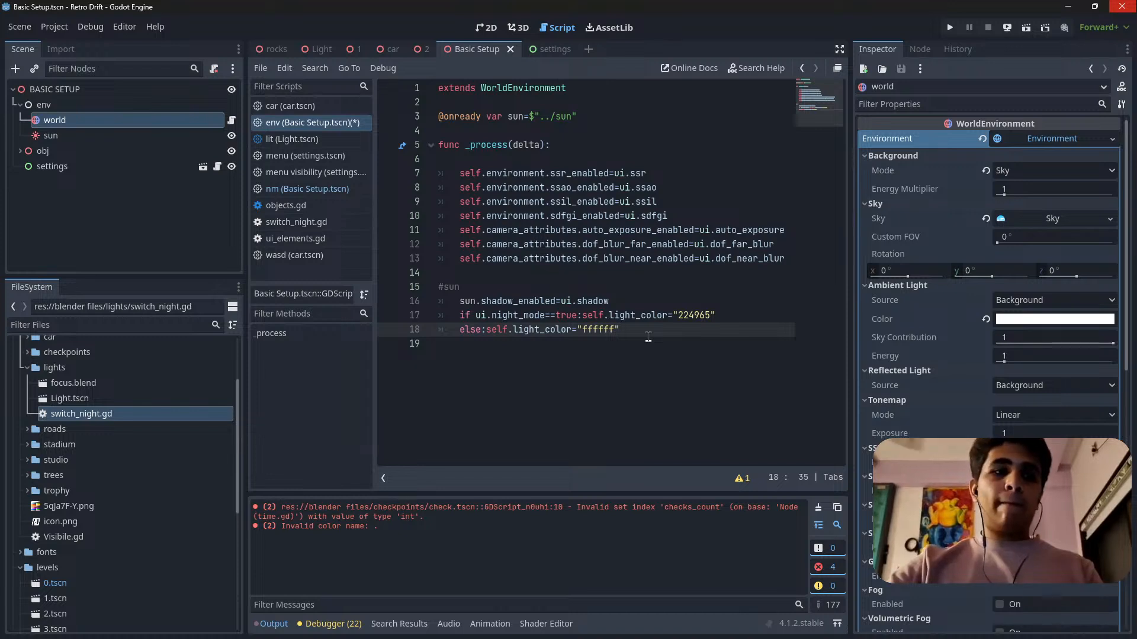
pyautogui.hotkey('ctrl', 's')
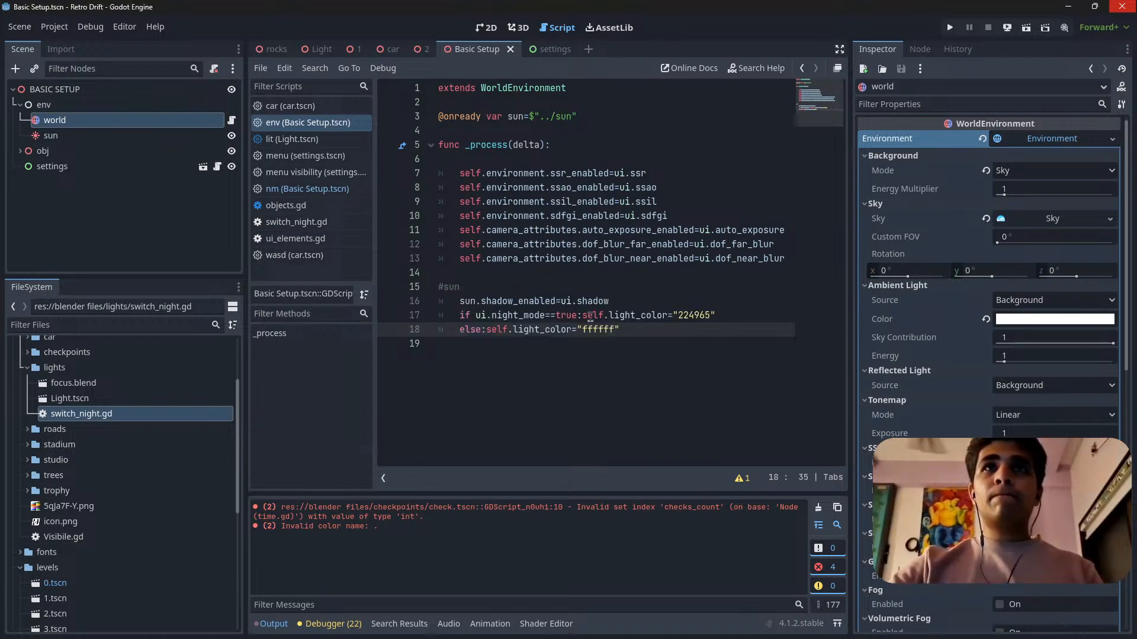
# Insert a blank line between the if and else lines and change the #sun comment to "#night mode".
pyautogui.click(440, 329)
pyautogui.press('Return')
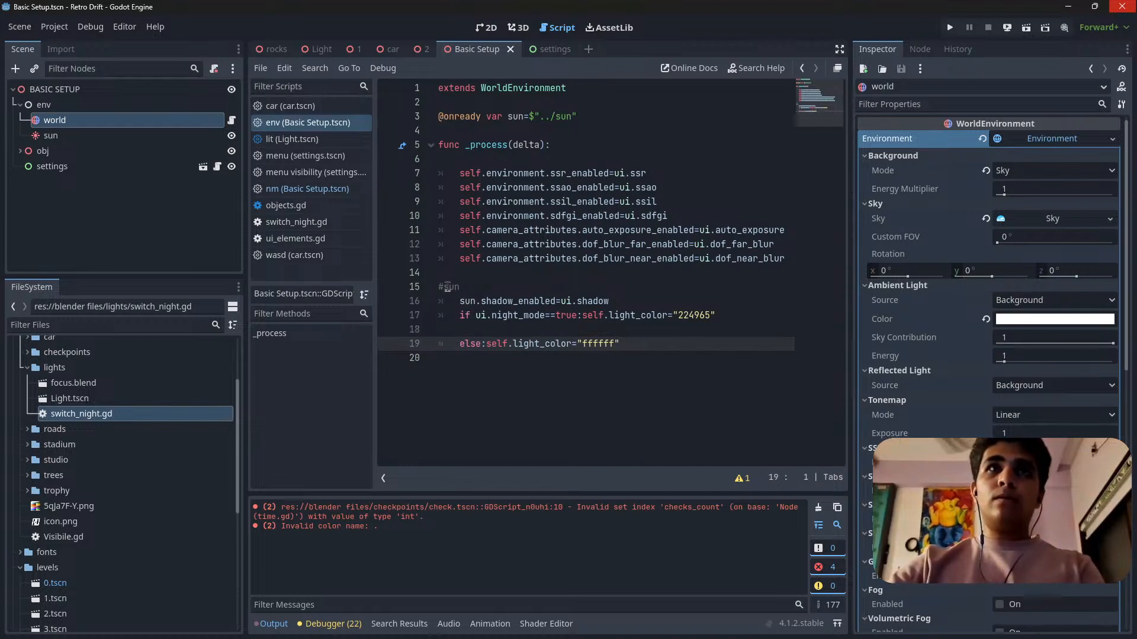
pyautogui.doubleClick(449, 286)
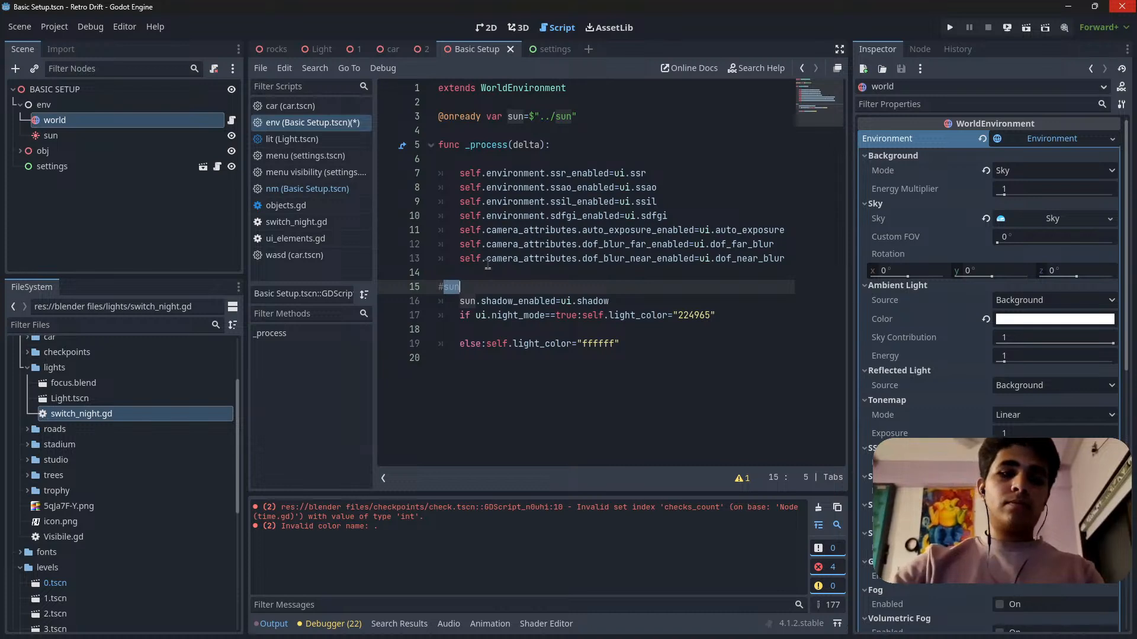
pyautogui.write('night')
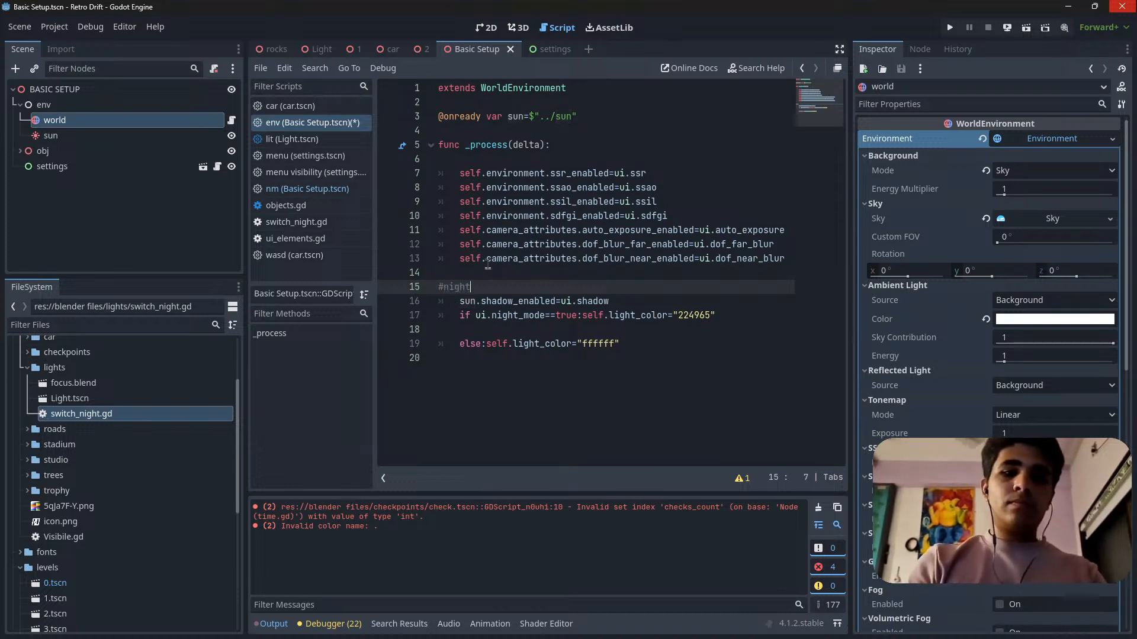
pyautogui.write(' mode')
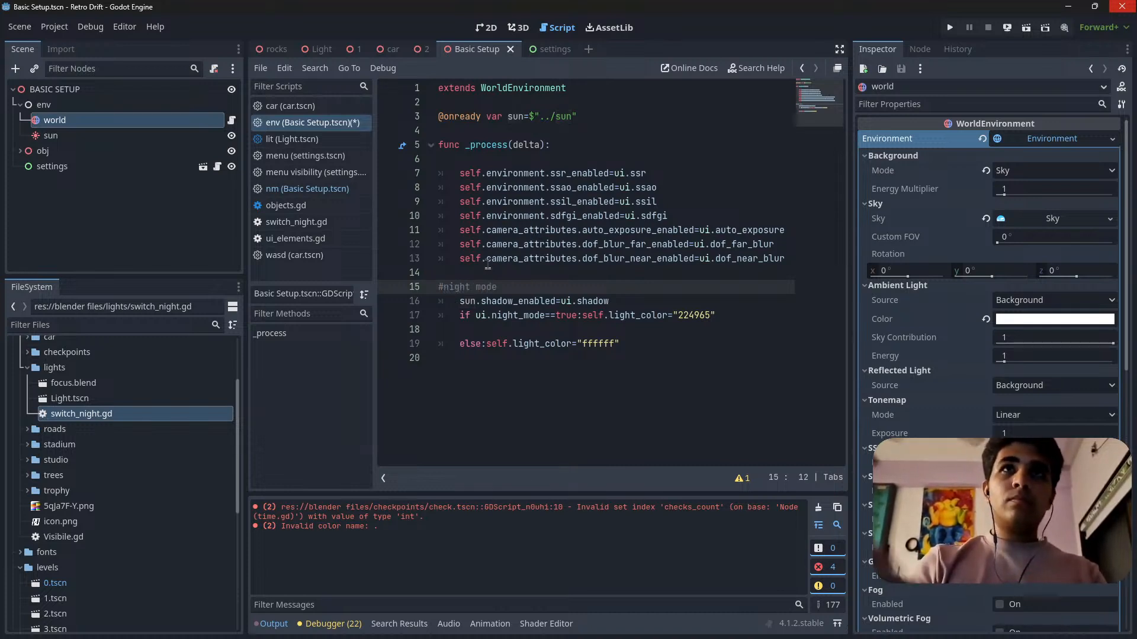
# Move the sun.shadow_enabled=ui.shadow line up to directly follow the dof_blur_near_enabled line, above the #night mode comment.
pyautogui.tripleClick(617, 302)
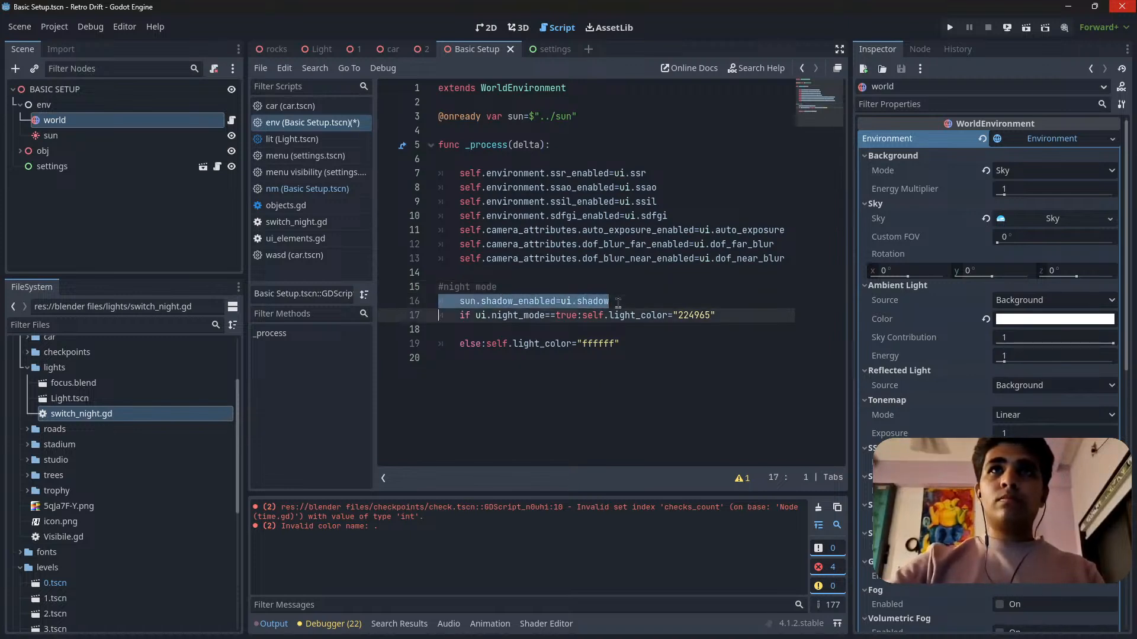
pyautogui.moveTo(593, 303); pyautogui.dragTo(586, 274)
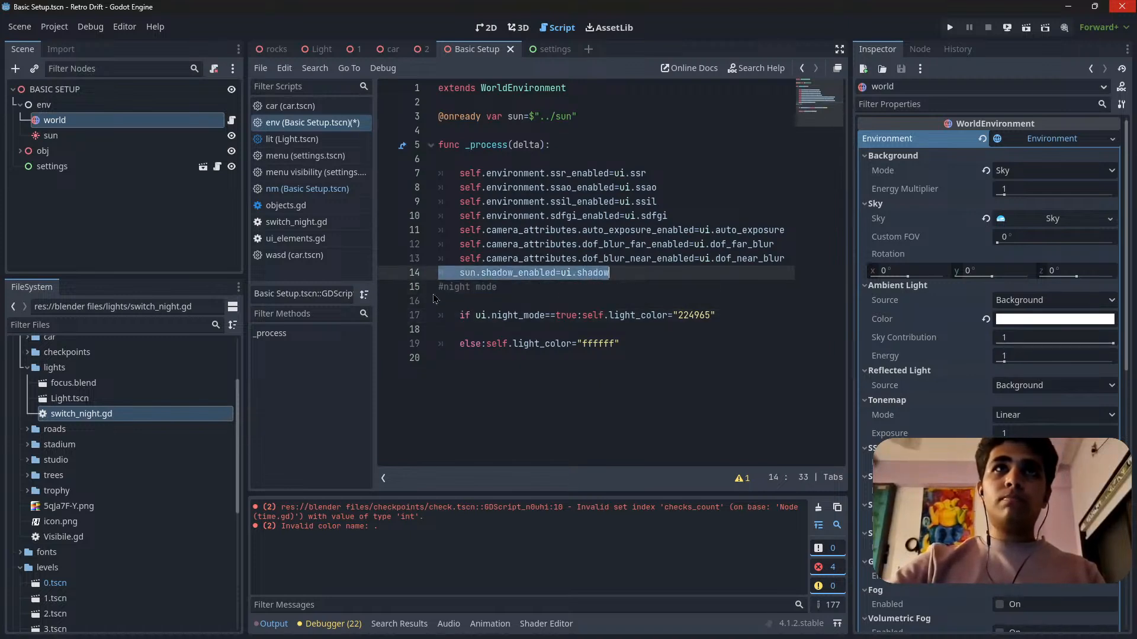
pyautogui.click(439, 289)
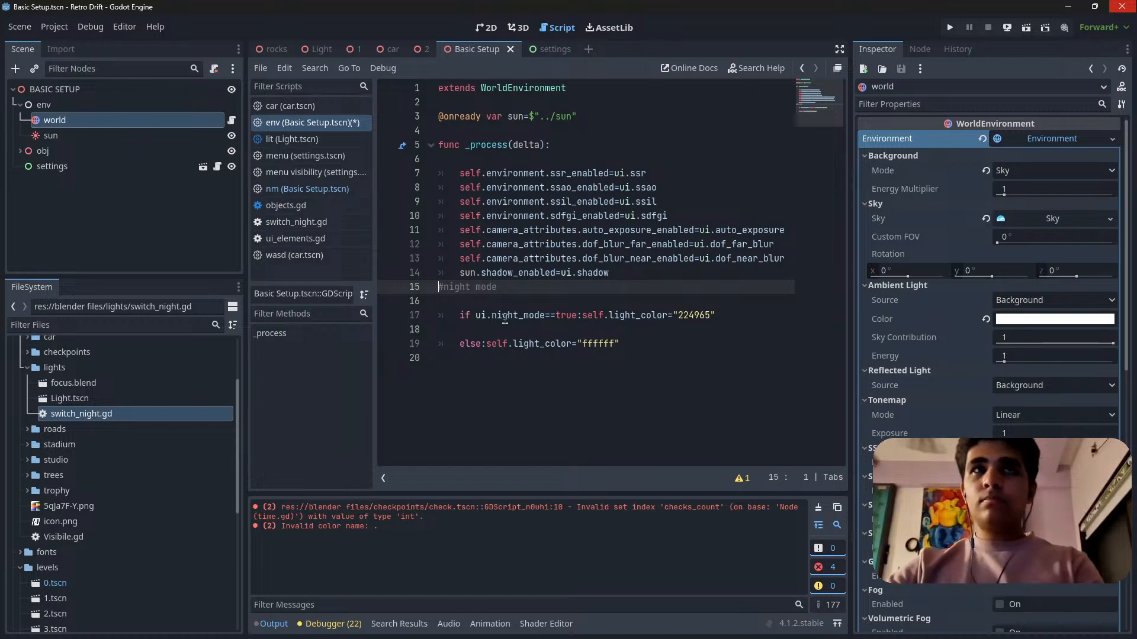
# Insert a blank line above the #night mode comment and remove the blank line between it and the if statement.
pyautogui.press('Return')
pyautogui.click(451, 320)
pyautogui.press('BackSpace')
pyautogui.click(467, 334)
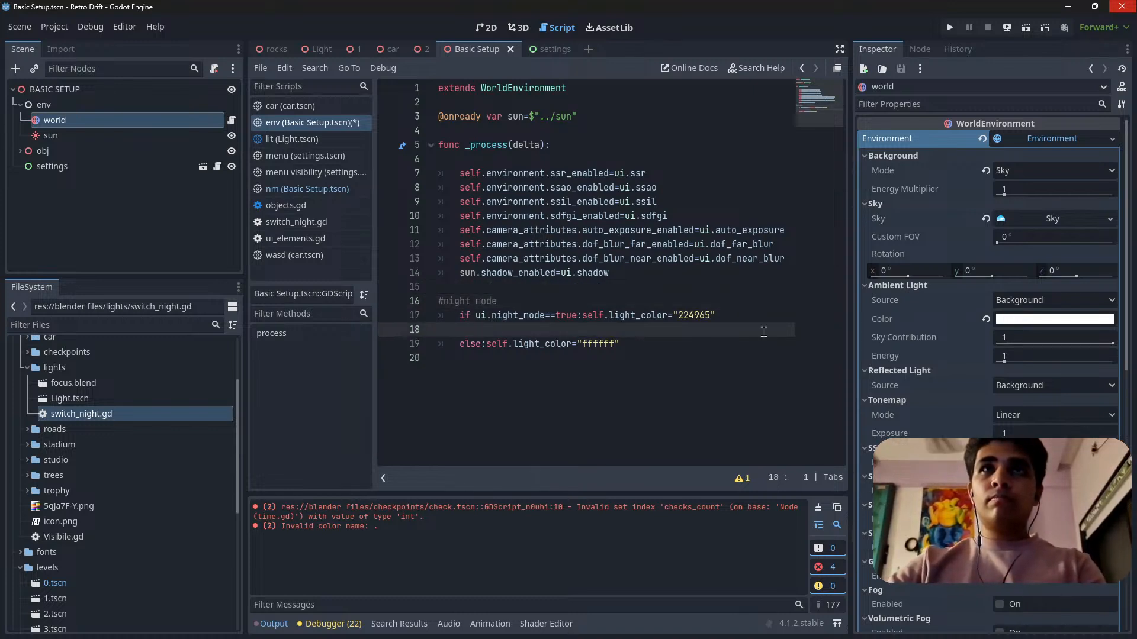
# Put the night-mode if statement's assignment on its own indented line and change it to sun.light_color="224965".
pyautogui.click(583, 317)
pyautogui.press('Return')
pyautogui.doubleClick(496, 333)
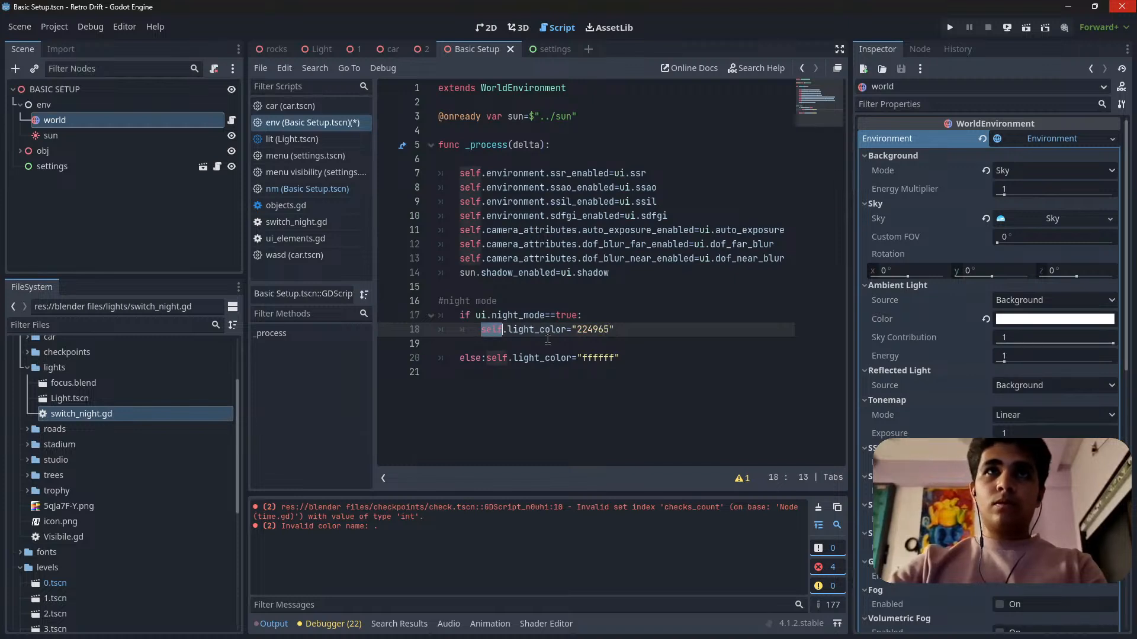
pyautogui.write('sun')
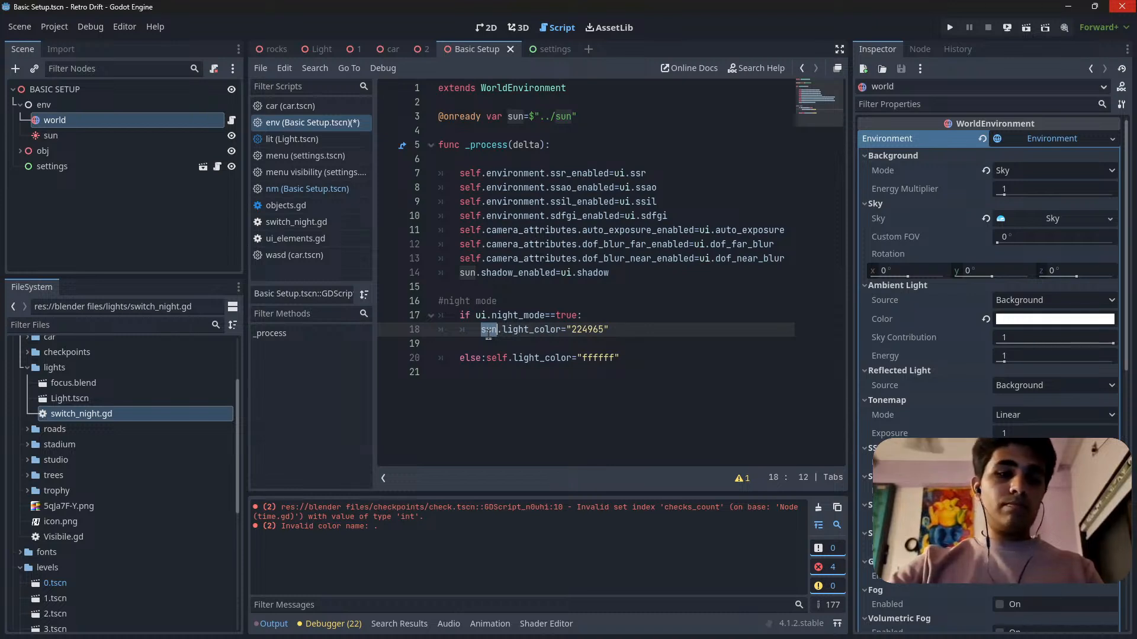
# Change the else assignment to sun.light_color="ffffff" and put it on its own indented line below else:.
pyautogui.doubleClick(496, 358)
pyautogui.write('sun')
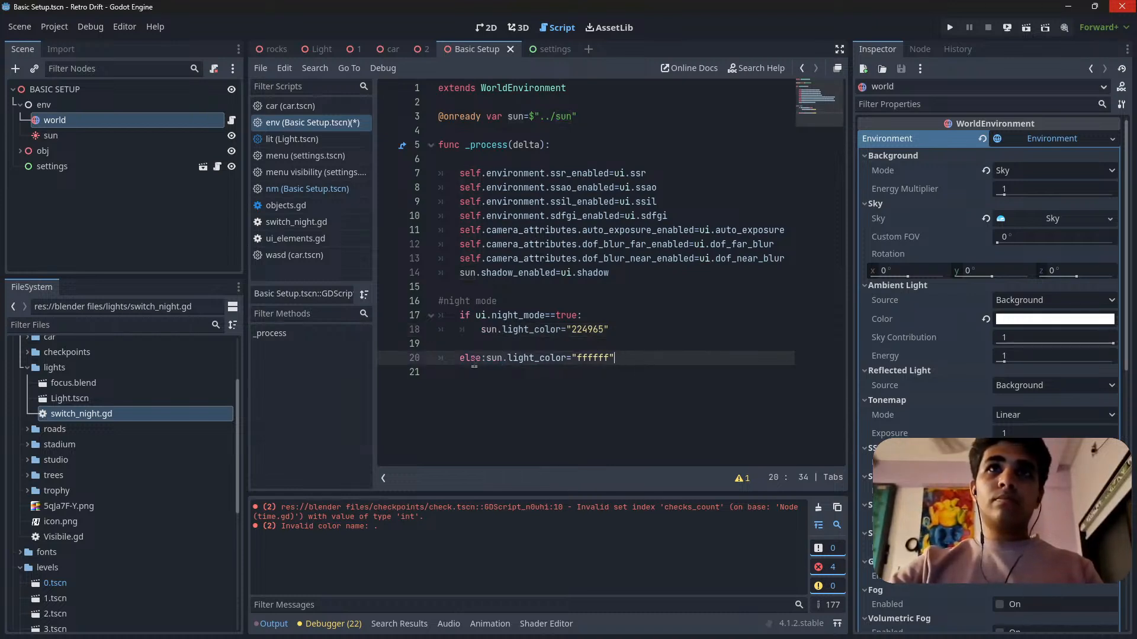
pyautogui.click(486, 345)
pyautogui.click(499, 362)
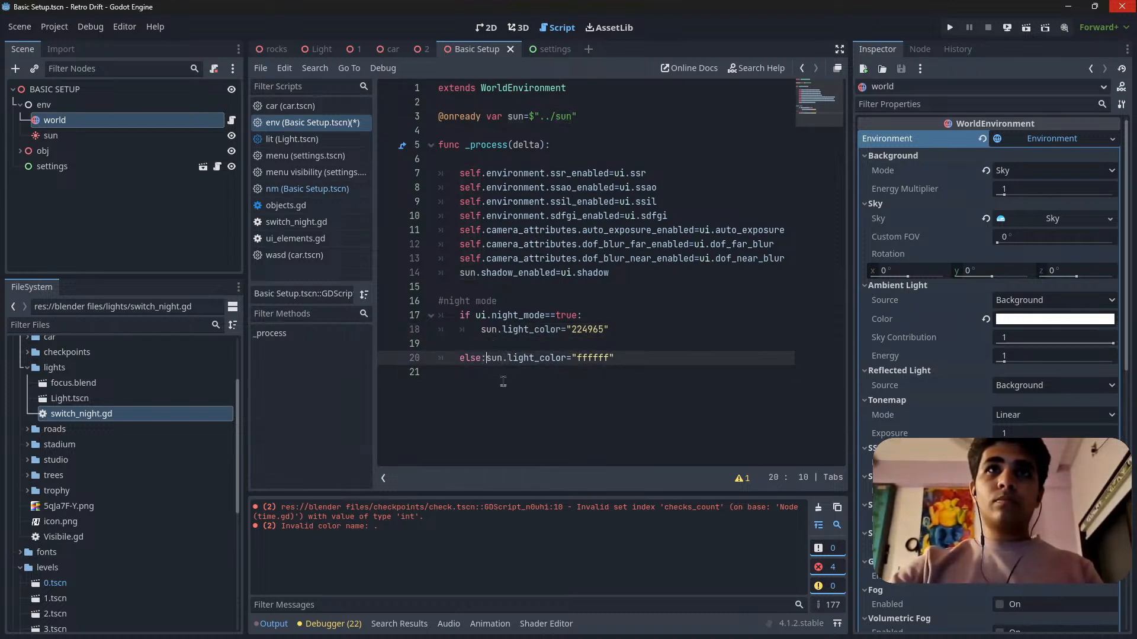
pyautogui.press('Return')
pyautogui.click(471, 342)
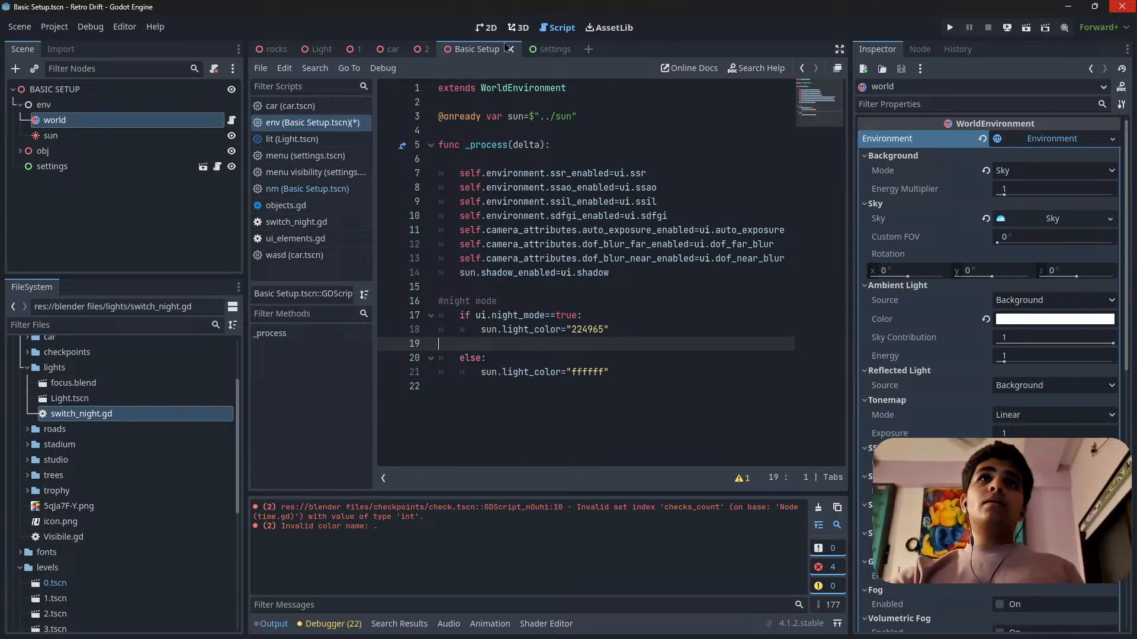
# In the 3D view, set the world environment's background energy multiplier to 0.1 and save the scene.
pyautogui.click(520, 28)
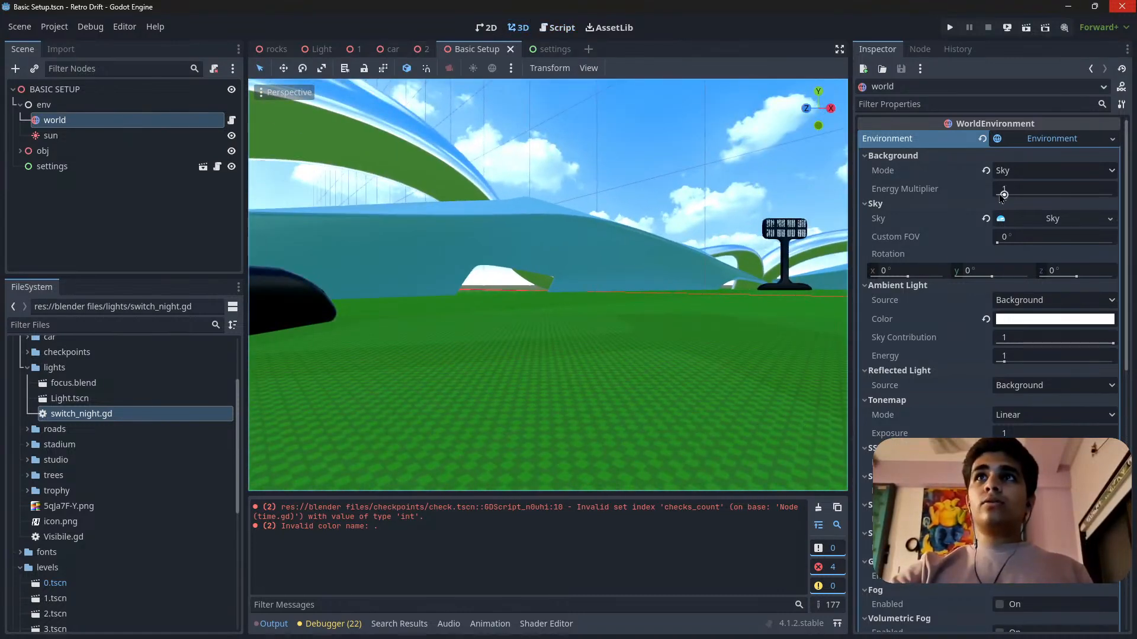
pyautogui.moveTo(680, 255)
pyautogui.mouseDown(button='right')
pyautogui.moveTo(692, 214)
pyautogui.moveTo(723, 261)
pyautogui.moveTo(671, 264)
pyautogui.mouseUp(button='right')
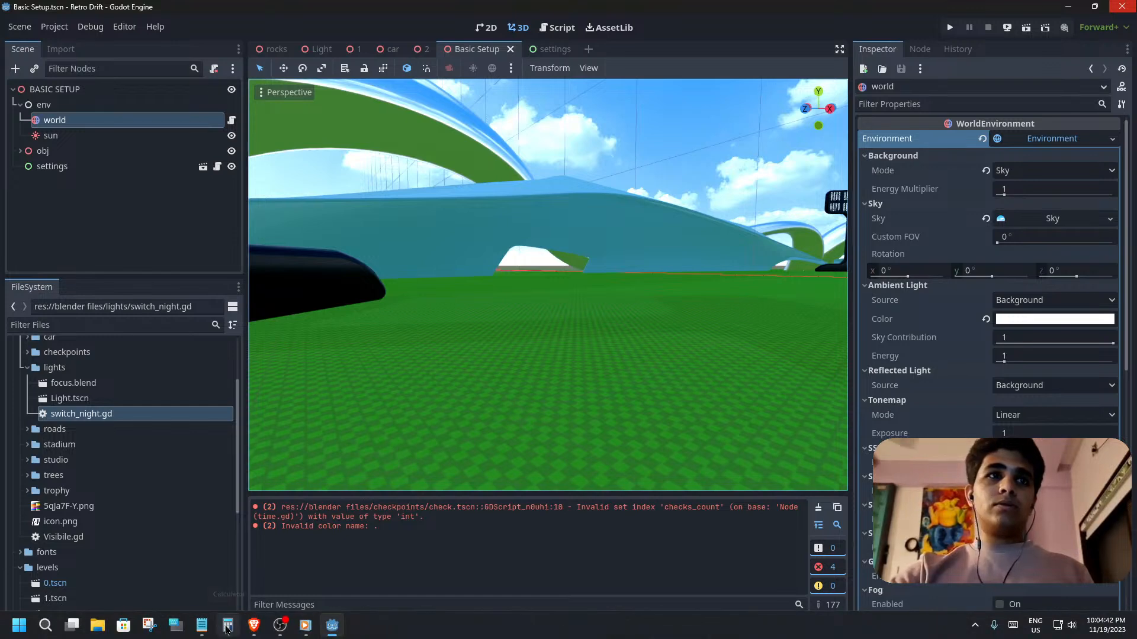
pyautogui.click(201, 626)
pyautogui.click(202, 626)
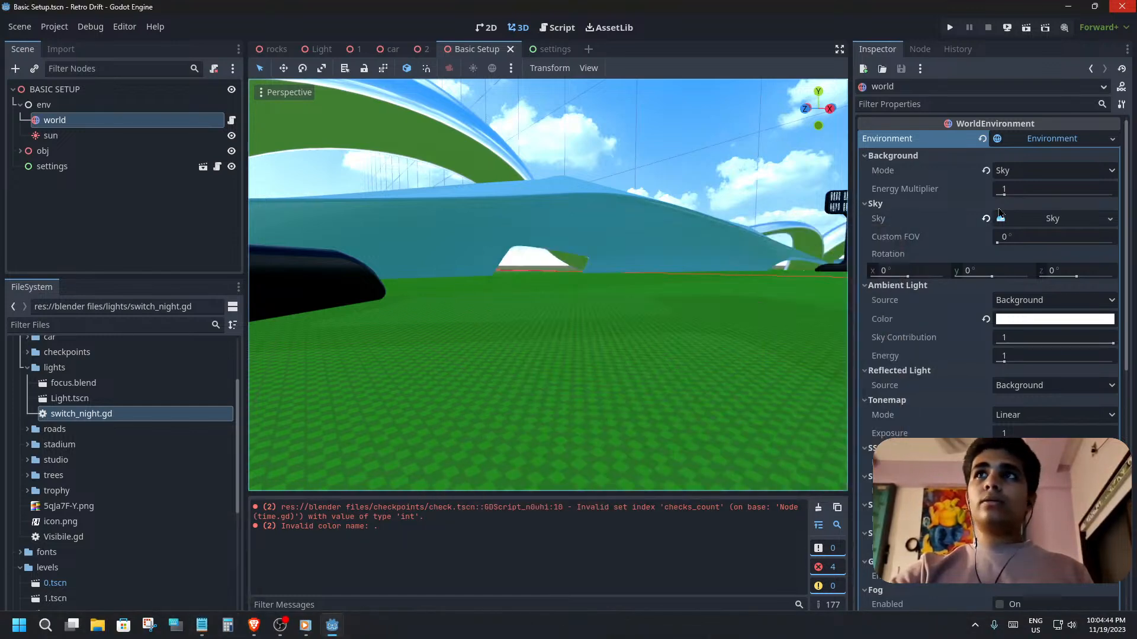
pyautogui.click(65, 135)
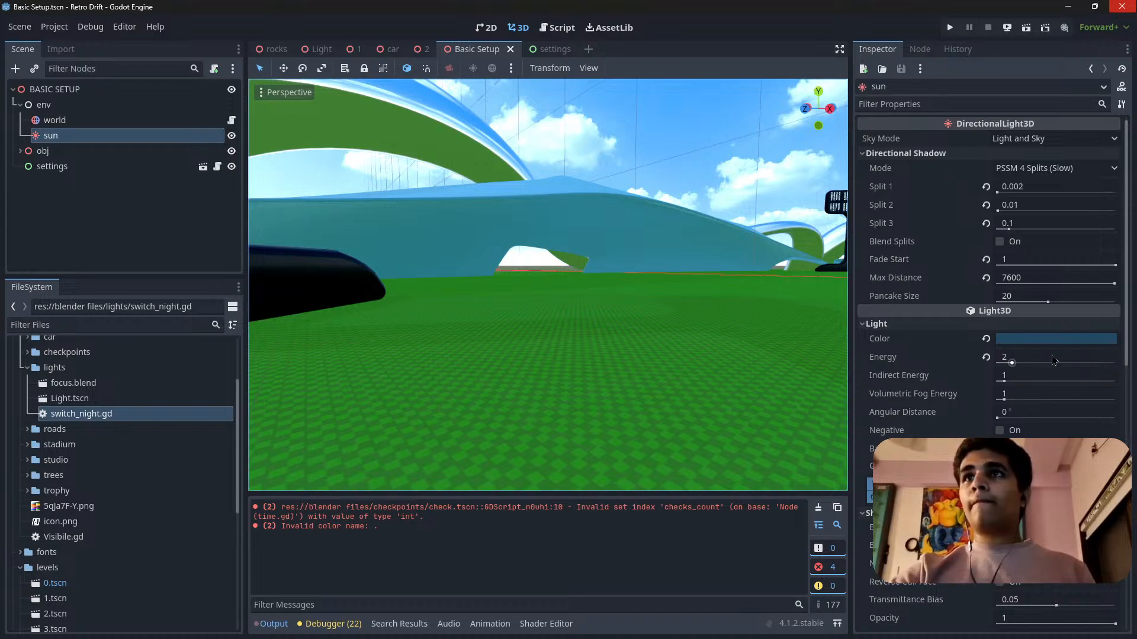
pyautogui.press('Up')
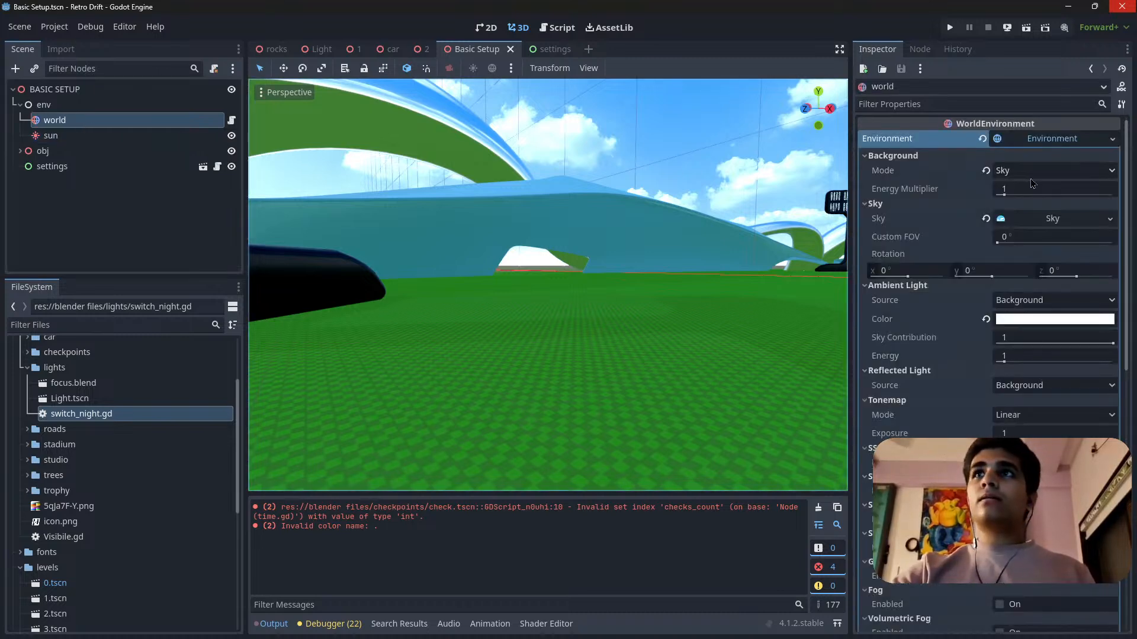
pyautogui.moveTo(1048, 188); pyautogui.dragTo(1013, 188)
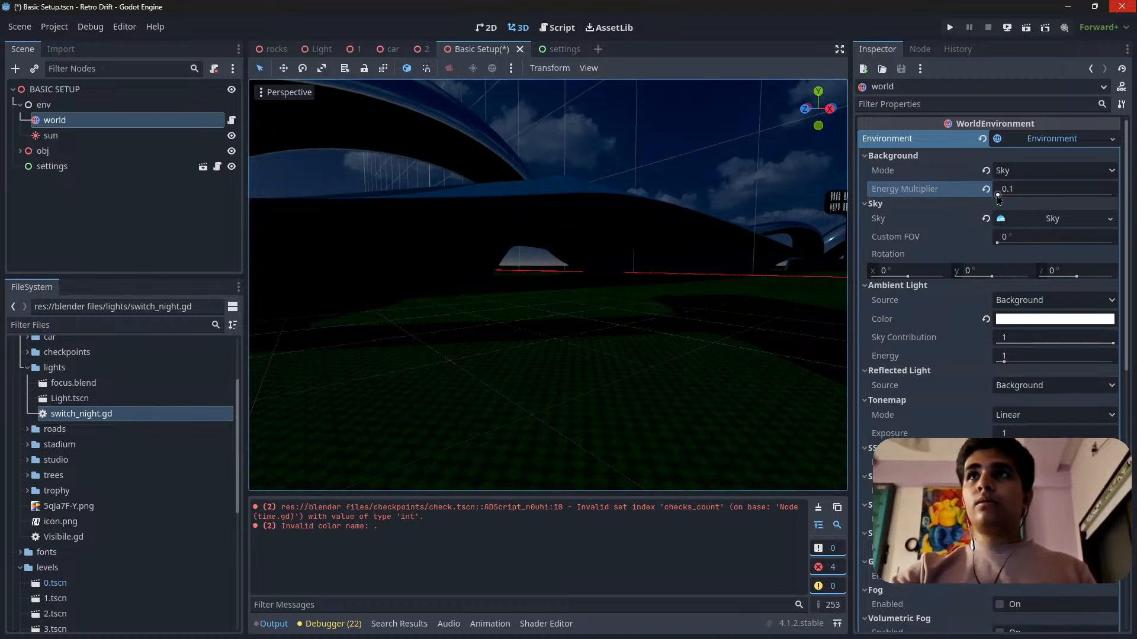
pyautogui.moveTo(606, 363); pyautogui.dragTo(805, 349, button='right')
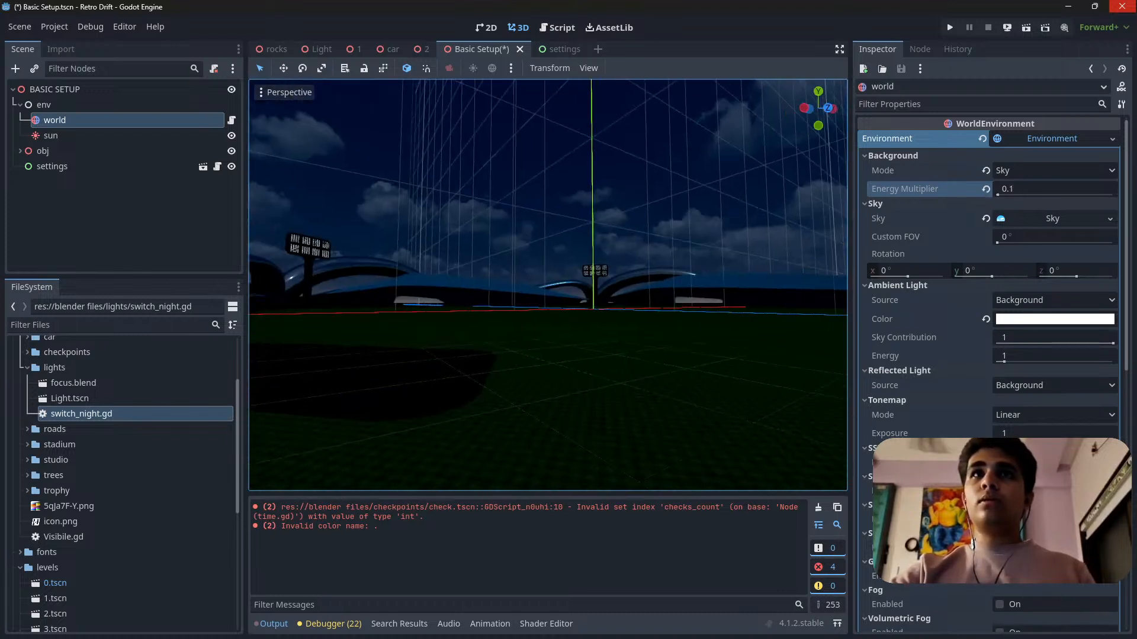
pyautogui.hotkey('ctrl', 's')
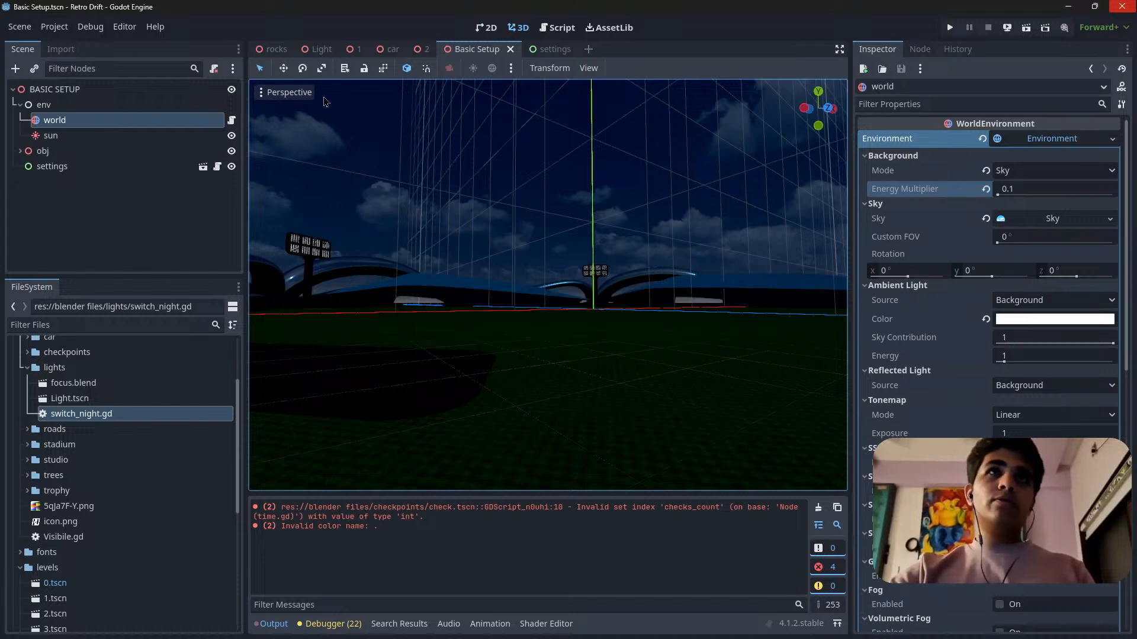
# Examine the track, lights and sky in level scene 1 under the darkened environment, then return to the Basic Setup scene.
pyautogui.click(354, 49)
pyautogui.moveTo(541, 344); pyautogui.dragTo(503, 260, button='right')
pyautogui.press('w')
pyautogui.scroll(3, 541, 344)
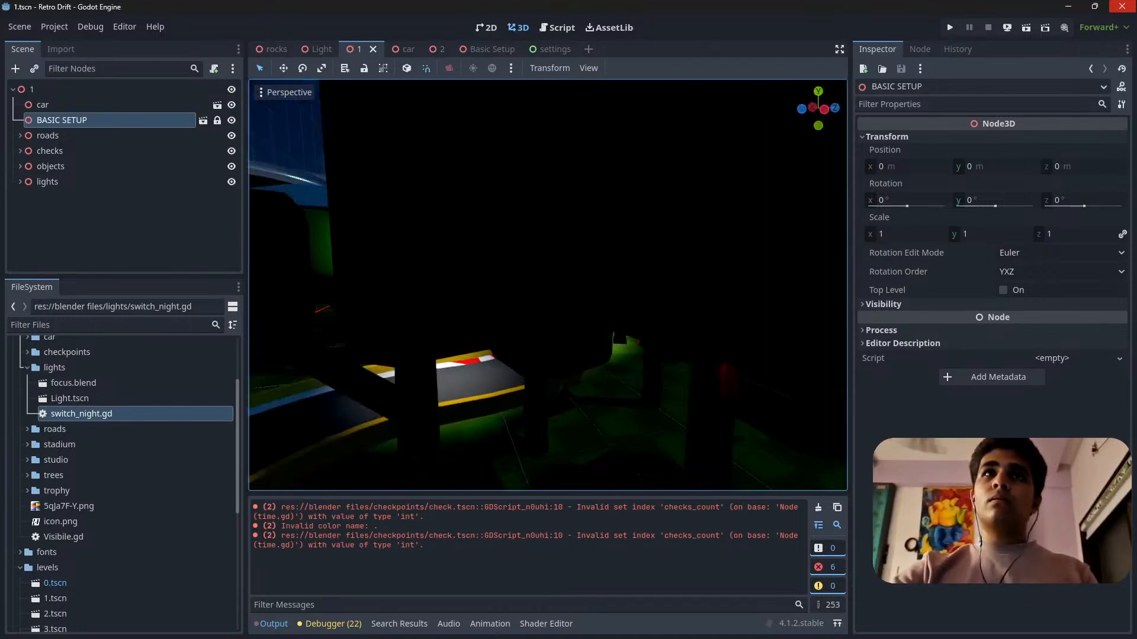
pyautogui.moveTo(547, 284); pyautogui.dragTo(492, 367, button='right')
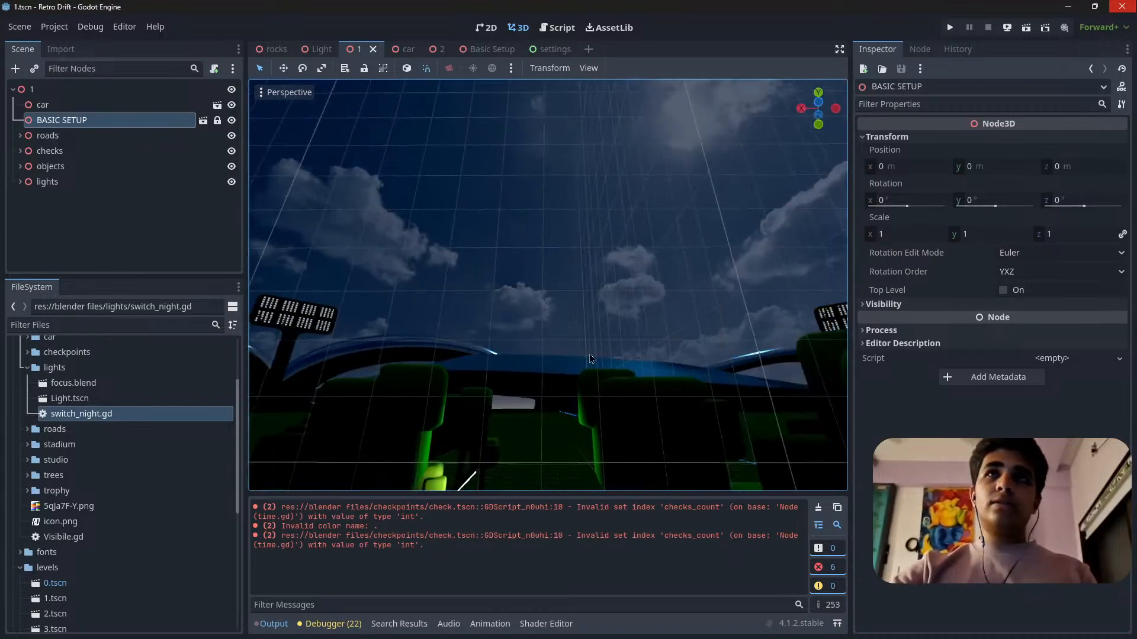
pyautogui.moveTo(589, 358); pyautogui.dragTo(494, 446, button='right')
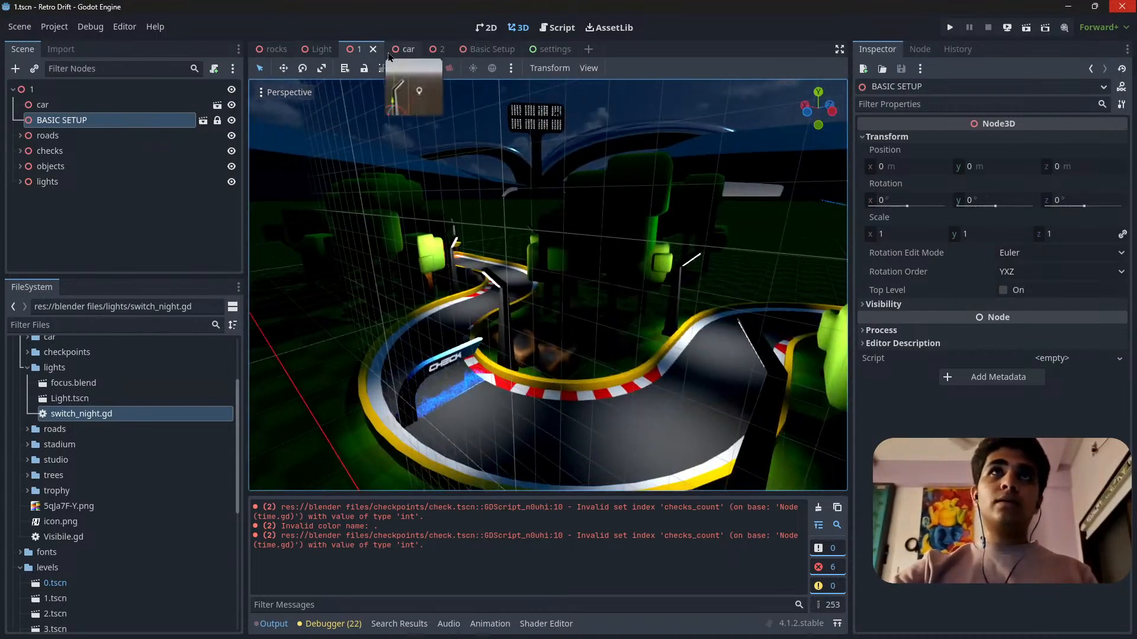
pyautogui.click(486, 49)
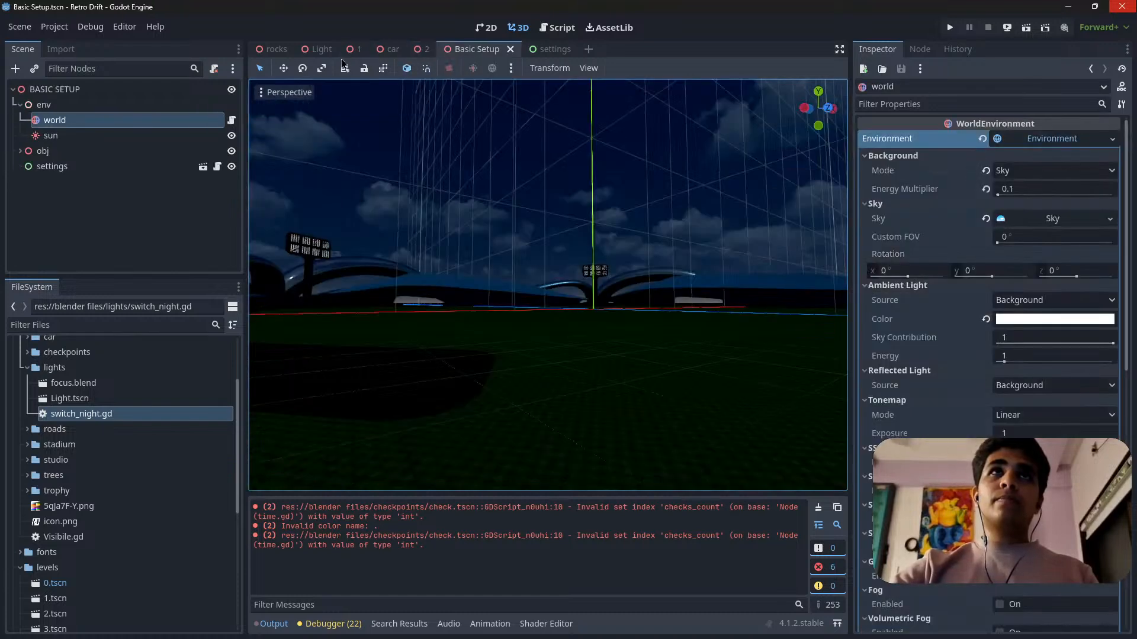
pyautogui.moveTo(652, 331); pyautogui.dragTo(621, 361, button='right')
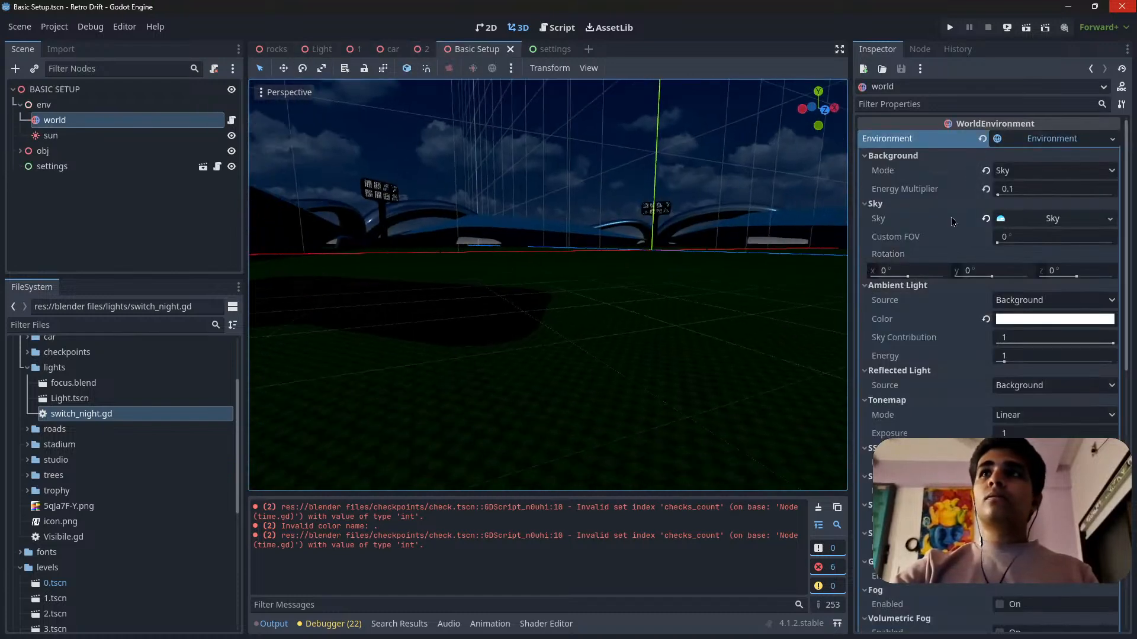
# In the world node's env script, start a line with self.environment below sun.light_color="224965" in the if branch.
pyautogui.click(232, 120)
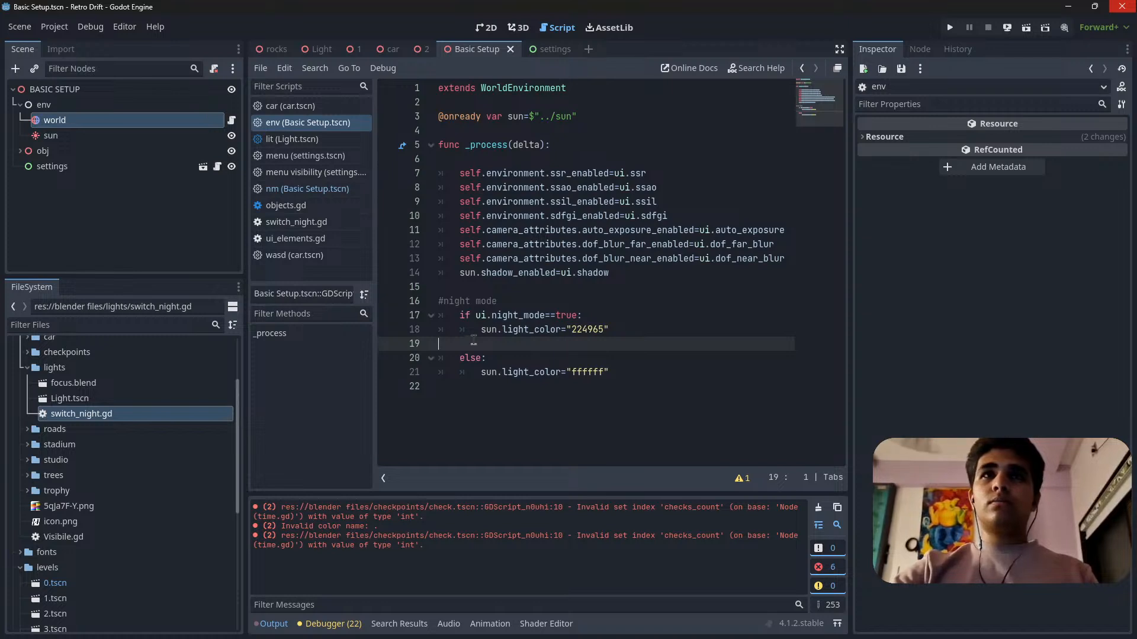
pyautogui.click(59, 120)
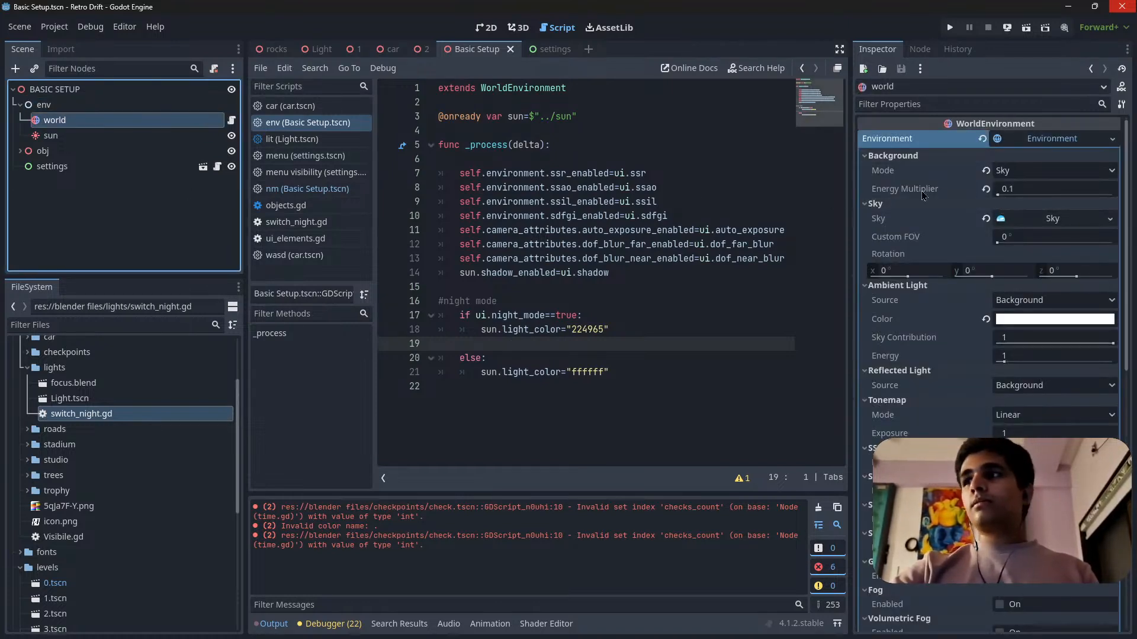
pyautogui.moveTo(929, 189)
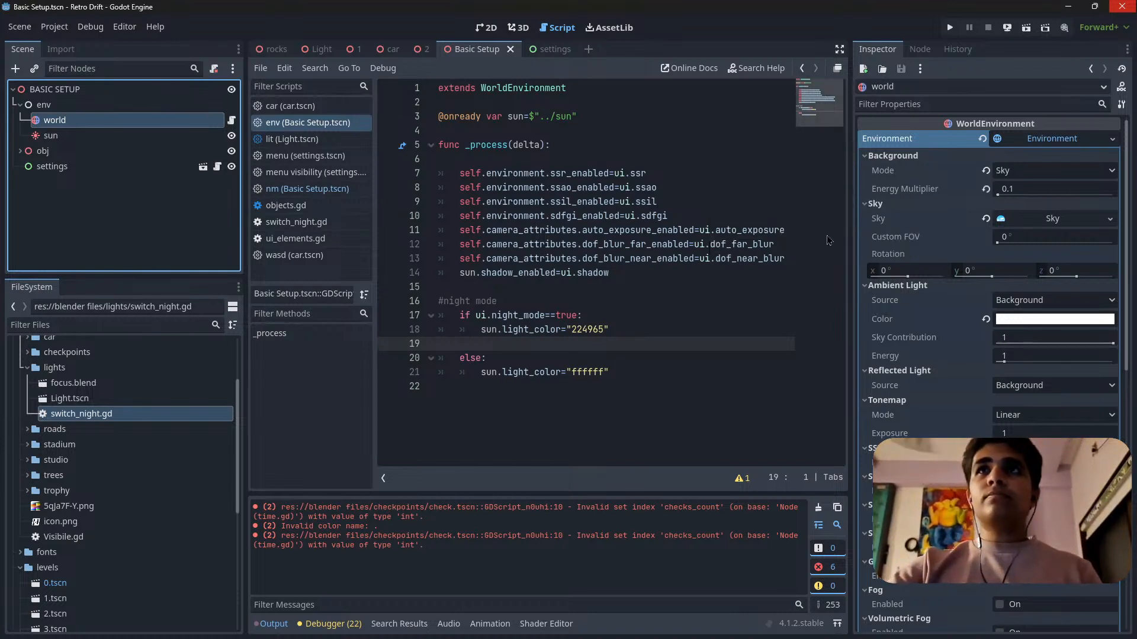
pyautogui.click(637, 330)
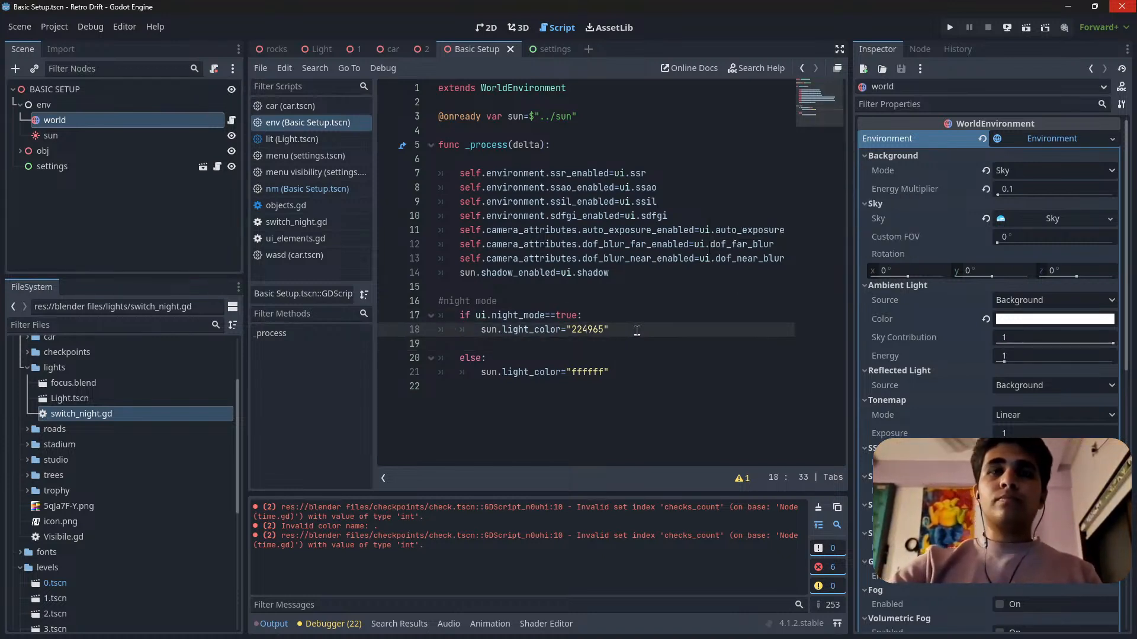
pyautogui.press('Return')
pyautogui.write('self.')
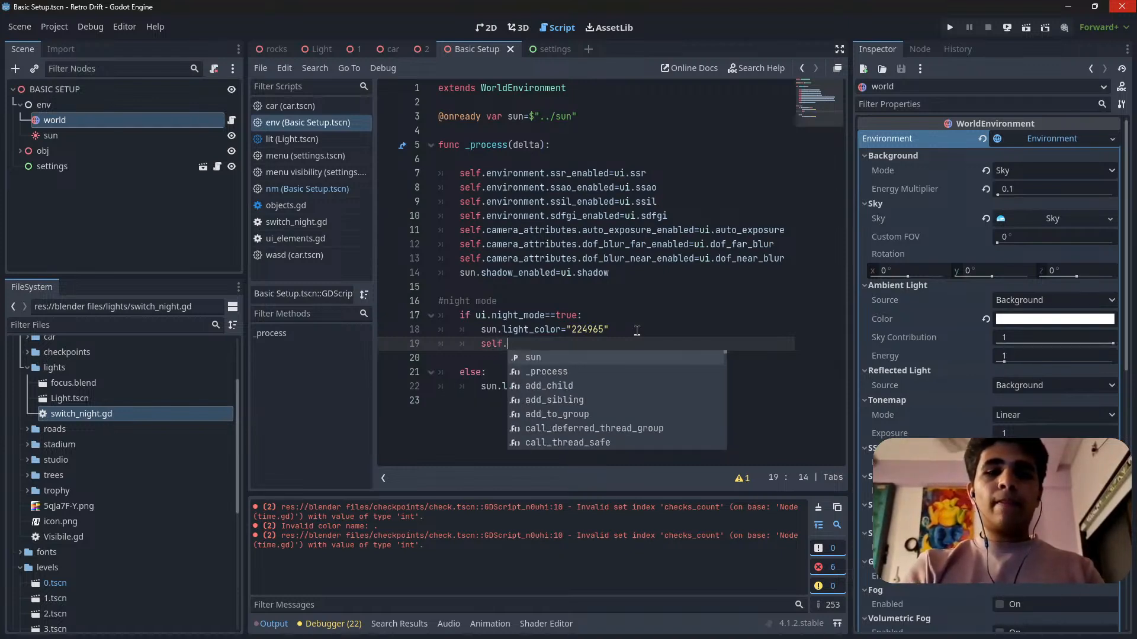
pyautogui.write('back')
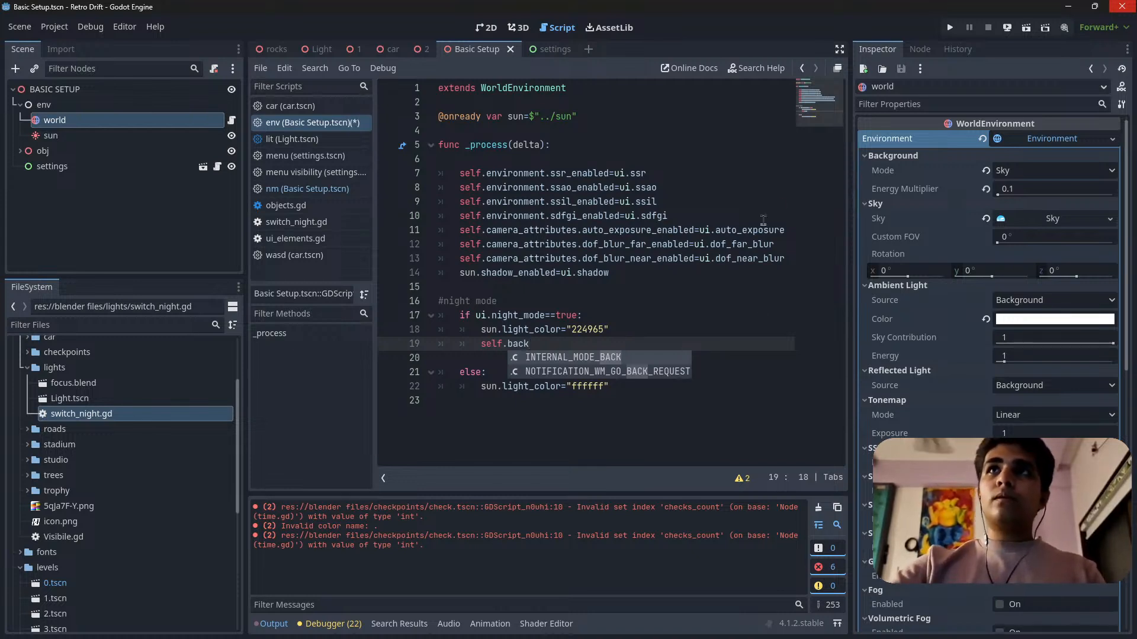
pyautogui.moveTo(907, 141)
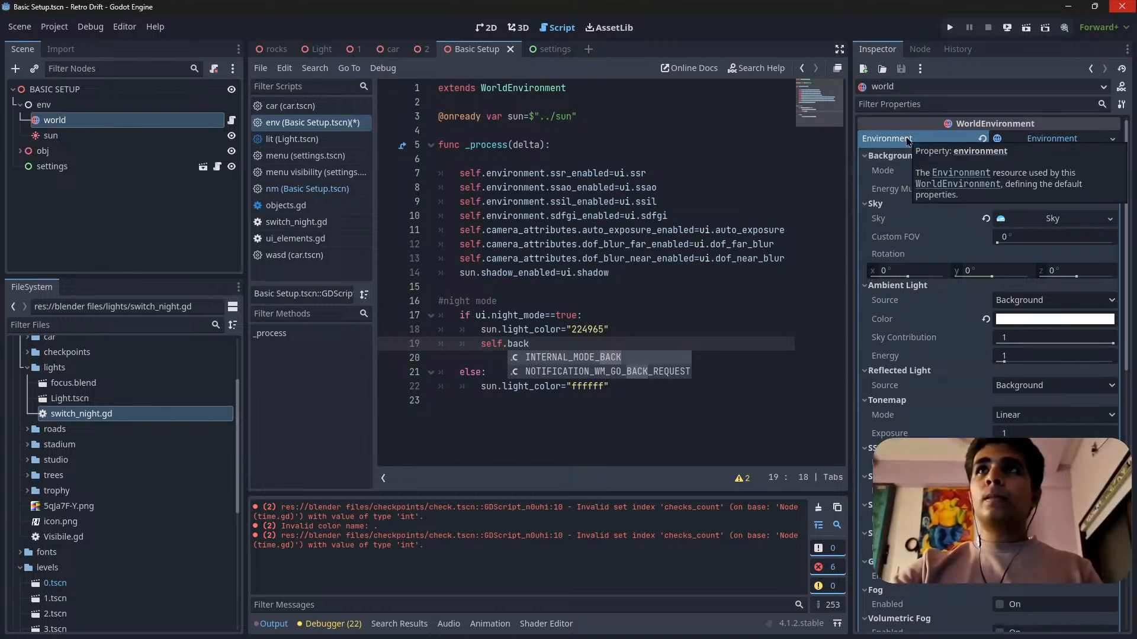
pyautogui.moveTo(508, 345); pyautogui.dragTo(592, 339)
pyautogui.write('envi')
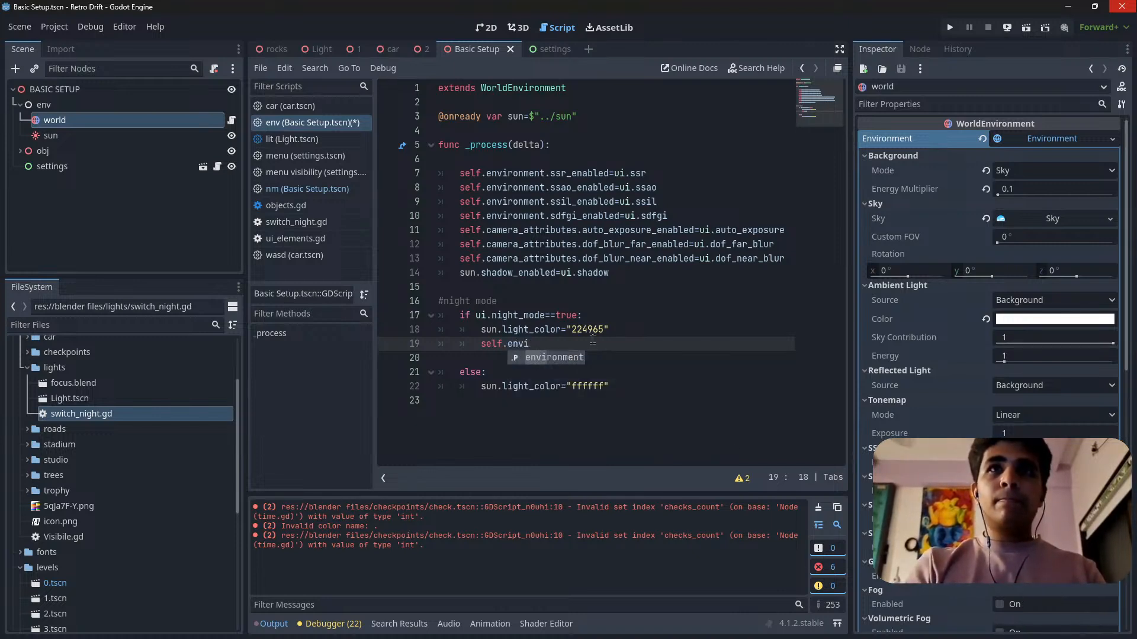
pyautogui.press('Return')
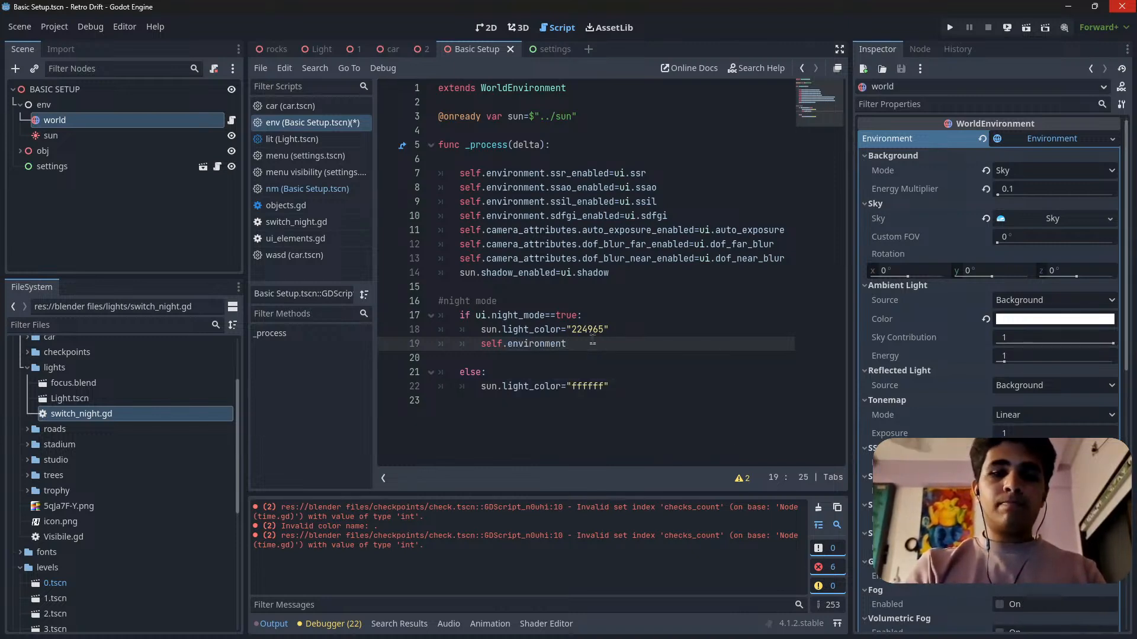
# Extend the new line to self.environment.background_energy_multiplier and save the scene.
pyautogui.write('.bac')
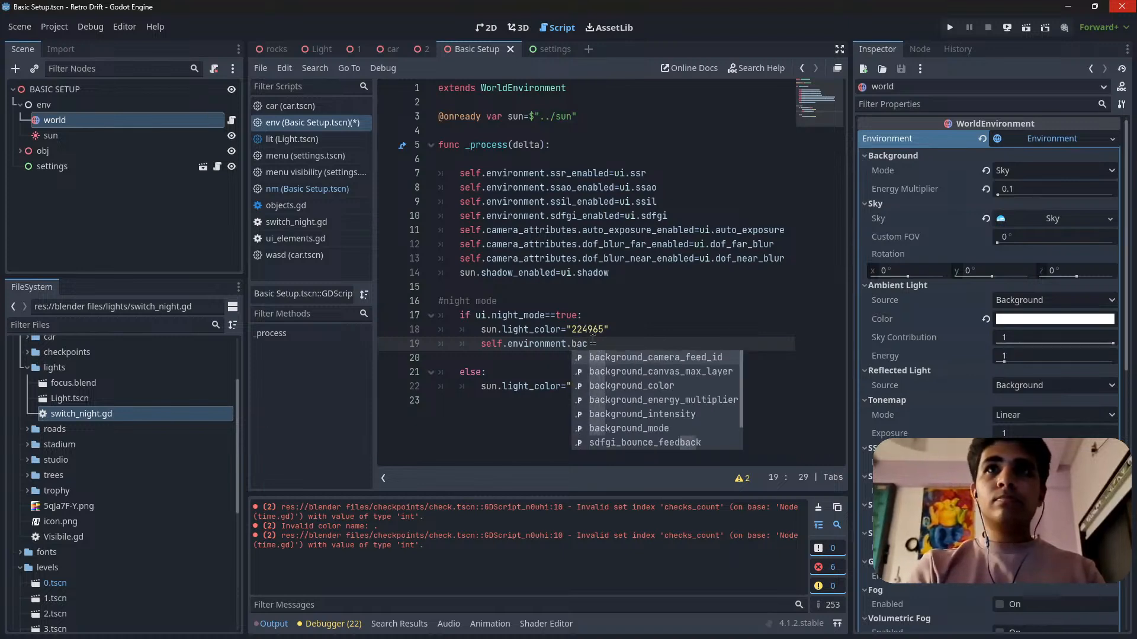
pyautogui.write('k')
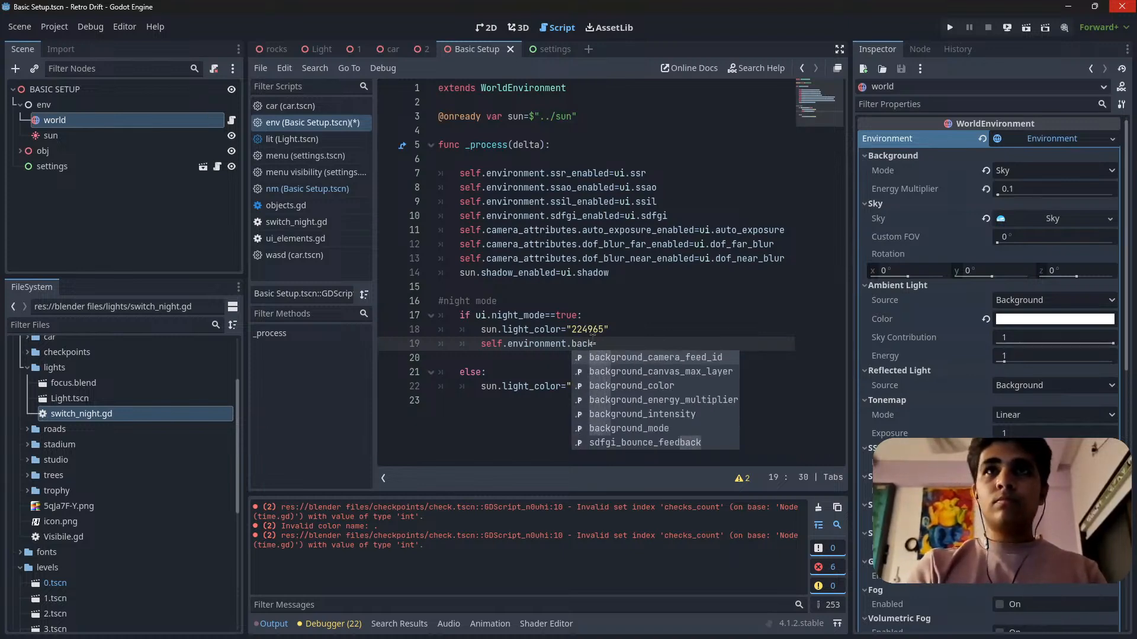
pyautogui.write('gro')
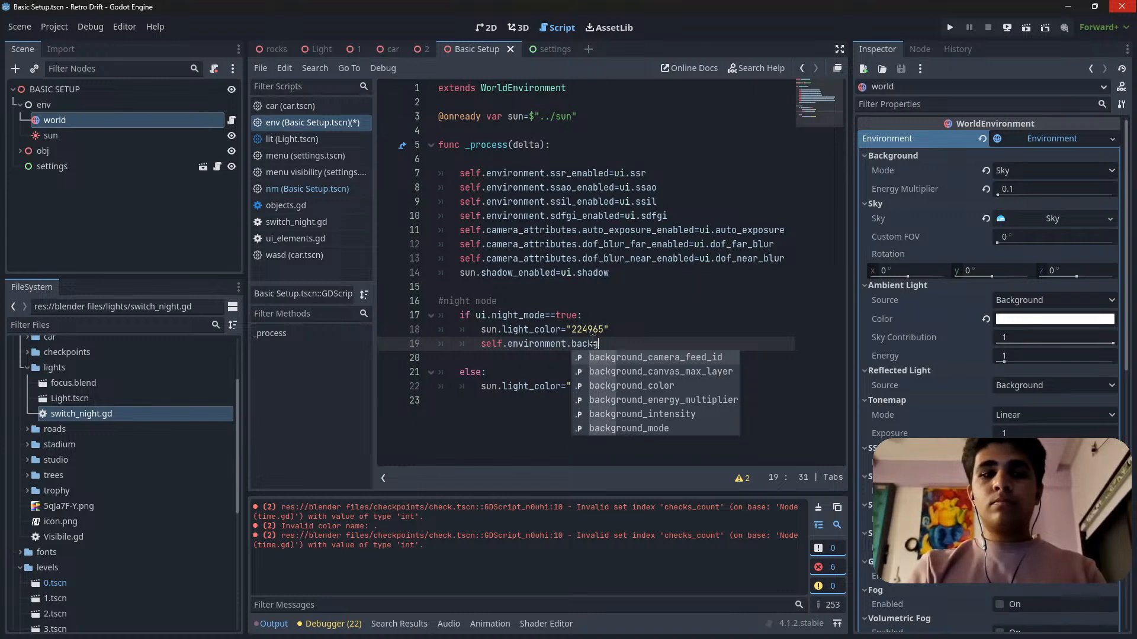
pyautogui.press('Down')
pyautogui.press('Down')
pyautogui.press('Down')
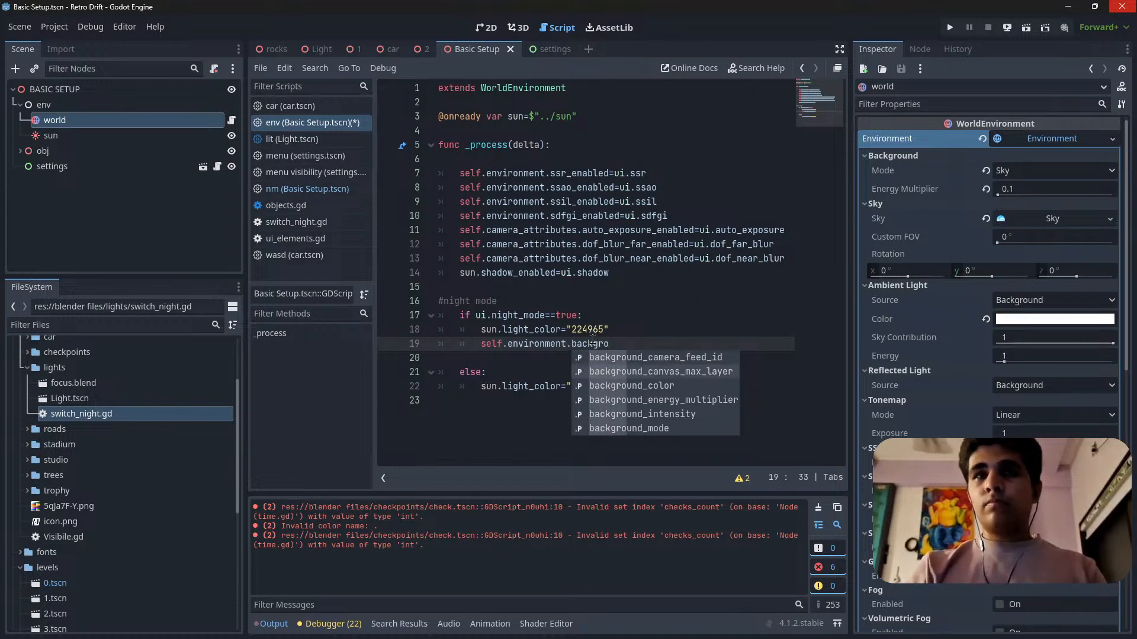
pyautogui.press('Return')
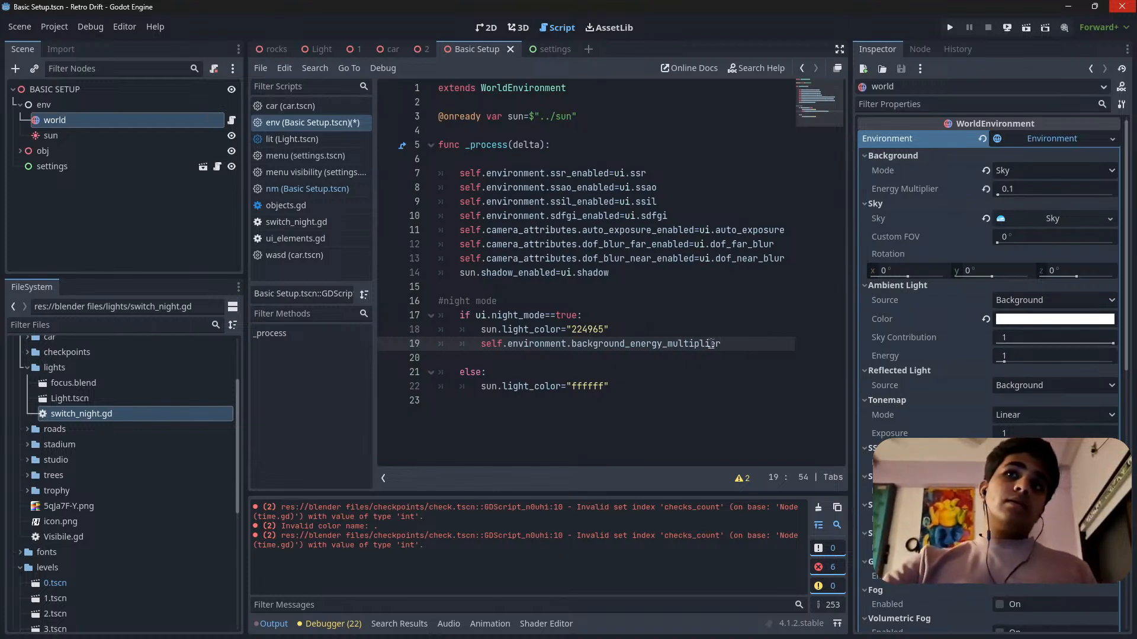
pyautogui.click(643, 335)
pyautogui.click(730, 348)
pyautogui.click(640, 349)
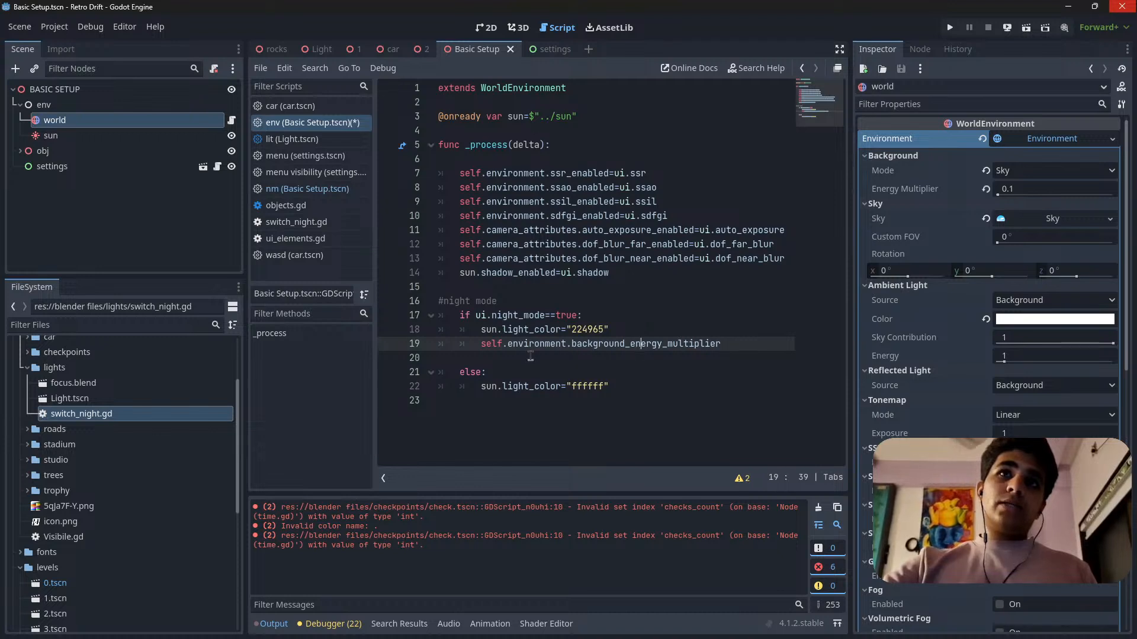
pyautogui.click(531, 356)
pyautogui.hotkey('ctrl', 's')
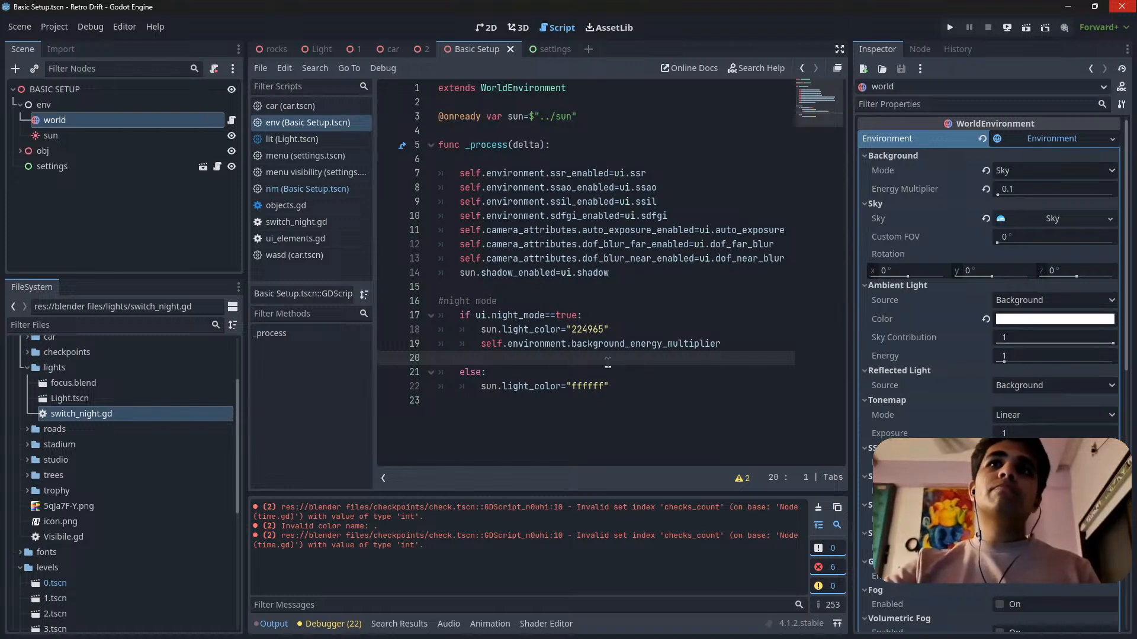
# Copy the self.environment.background_energy_multiplier line into the else branch below sun.light_color="ffffff" and remove the blank line above else.
pyautogui.click(625, 390)
pyautogui.press('Return')
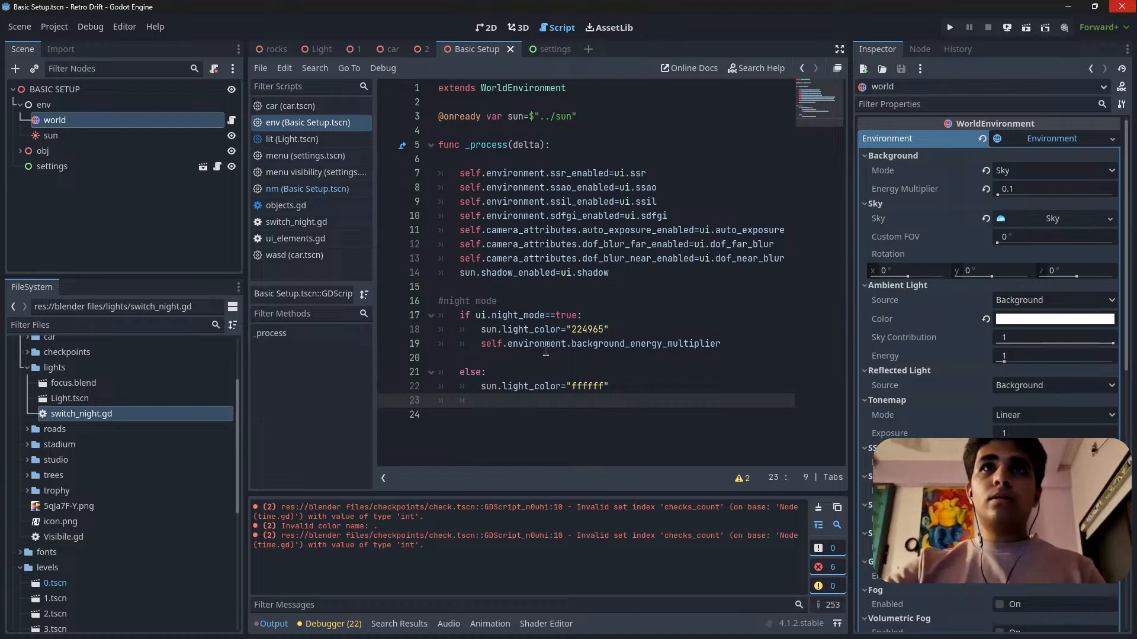
pyautogui.moveTo(481, 344); pyautogui.dragTo(759, 342)
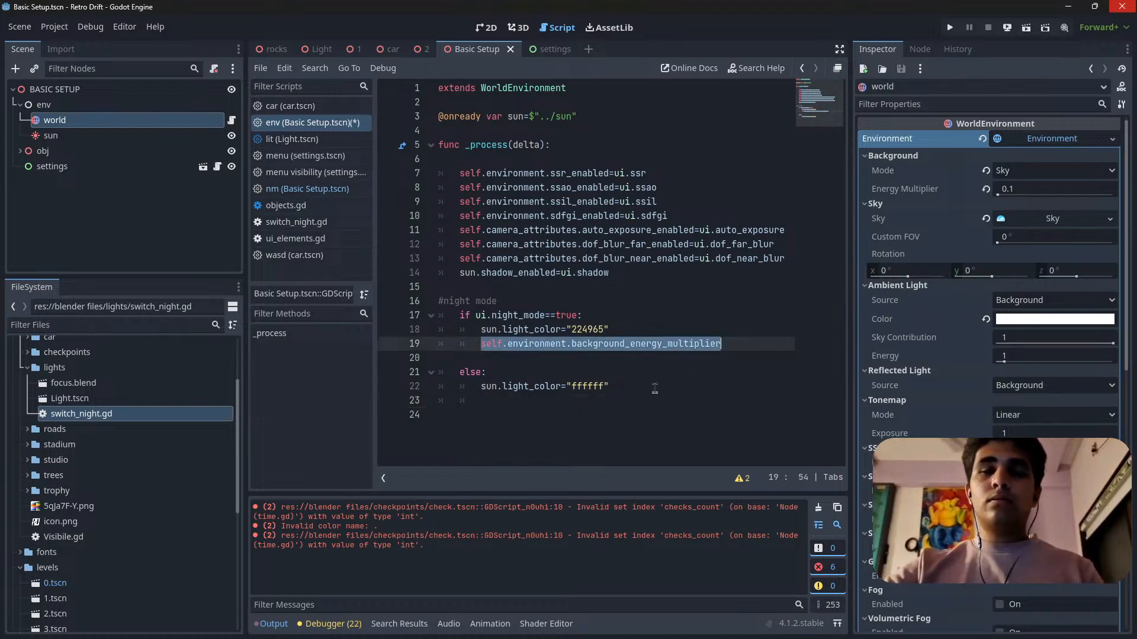
pyautogui.hotkey('ctrl', 'c')
pyautogui.click(524, 400)
pyautogui.hotkey('ctrl', 'v')
pyautogui.click(493, 359)
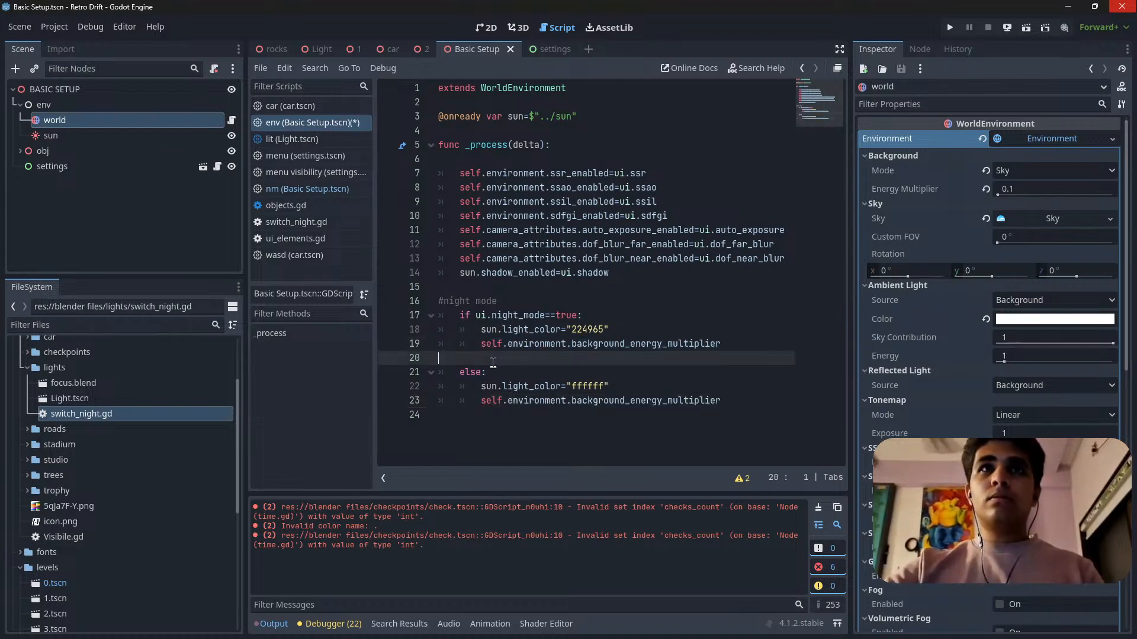
pyautogui.press('BackSpace')
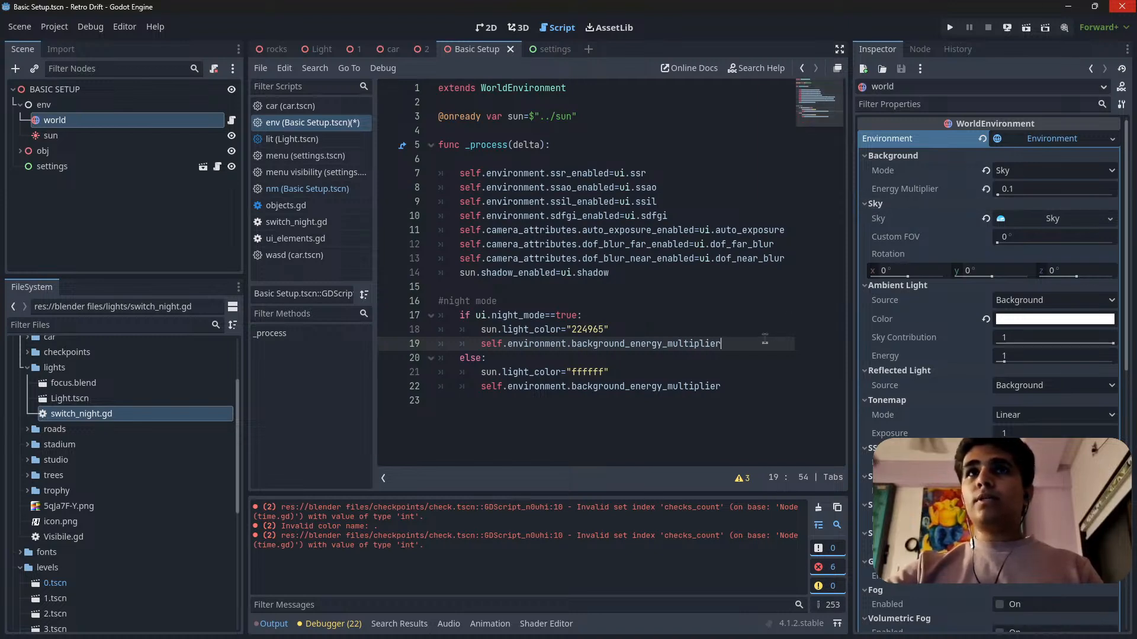
# Assign background_energy_multiplier the value 0.1 in the if branch and 1 in the else branch, and save the scene.
pyautogui.write('=')
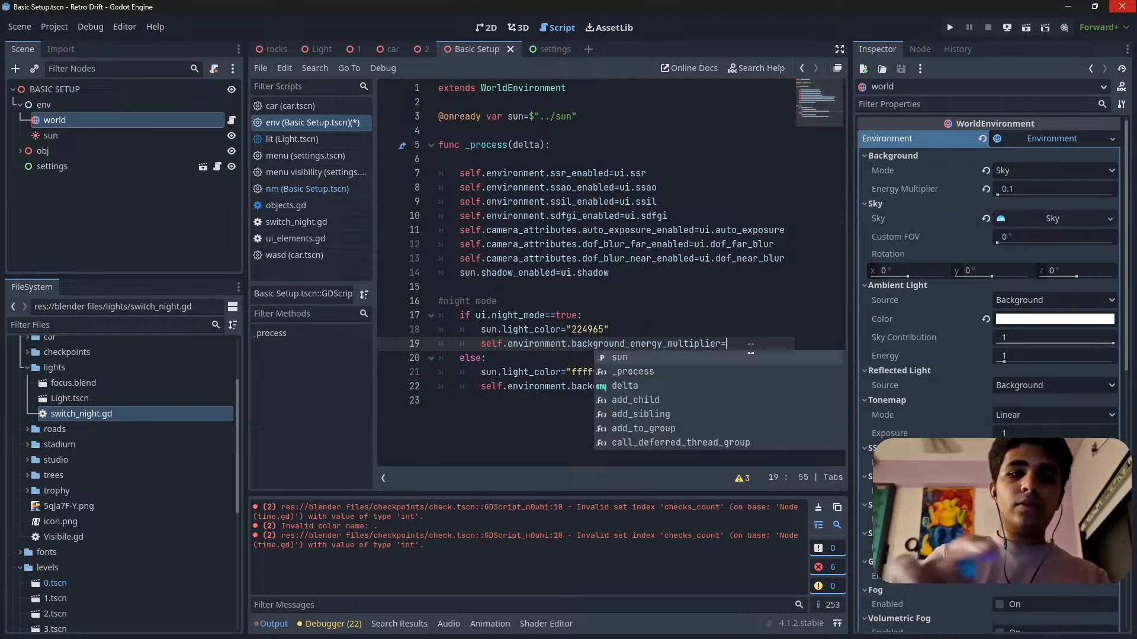
pyautogui.write('0.1')
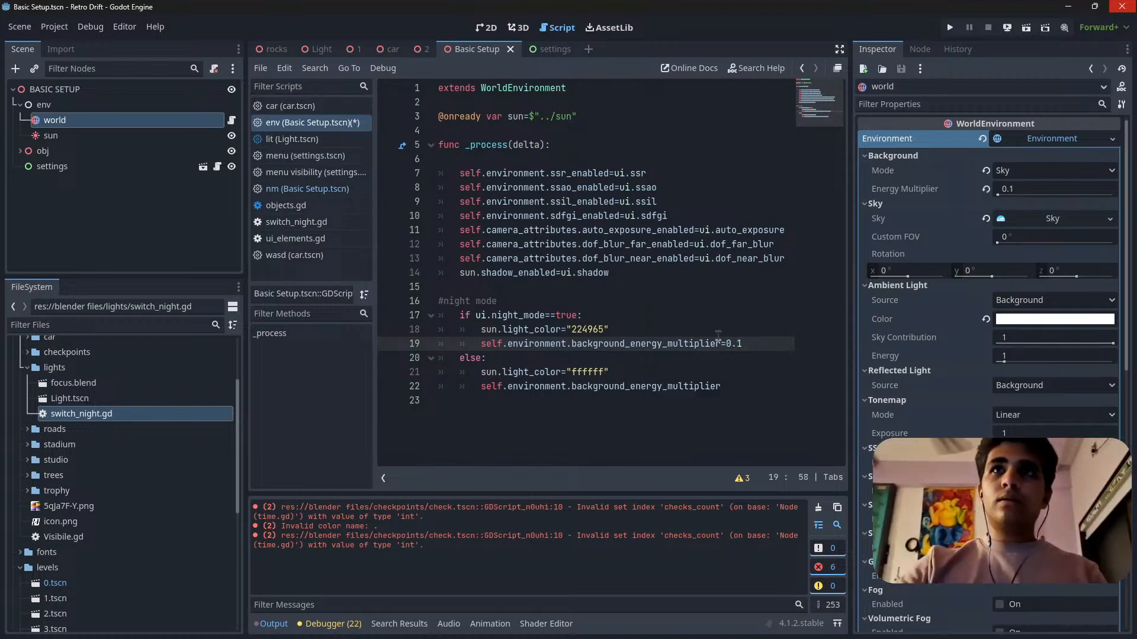
pyautogui.click(740, 377)
pyautogui.click(735, 391)
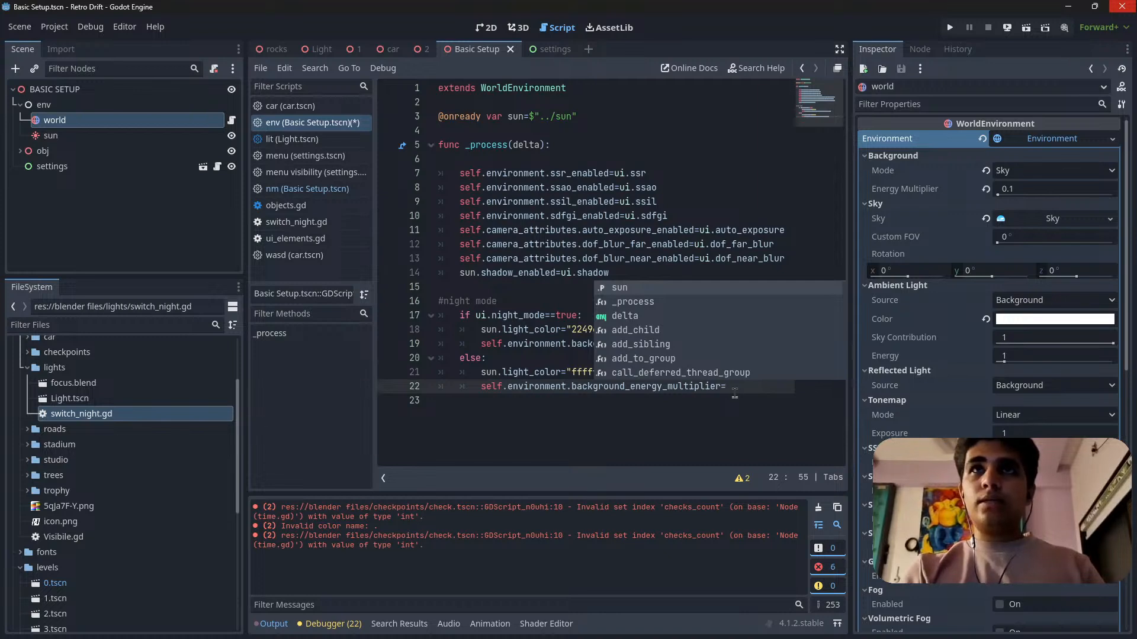
pyautogui.write('1')
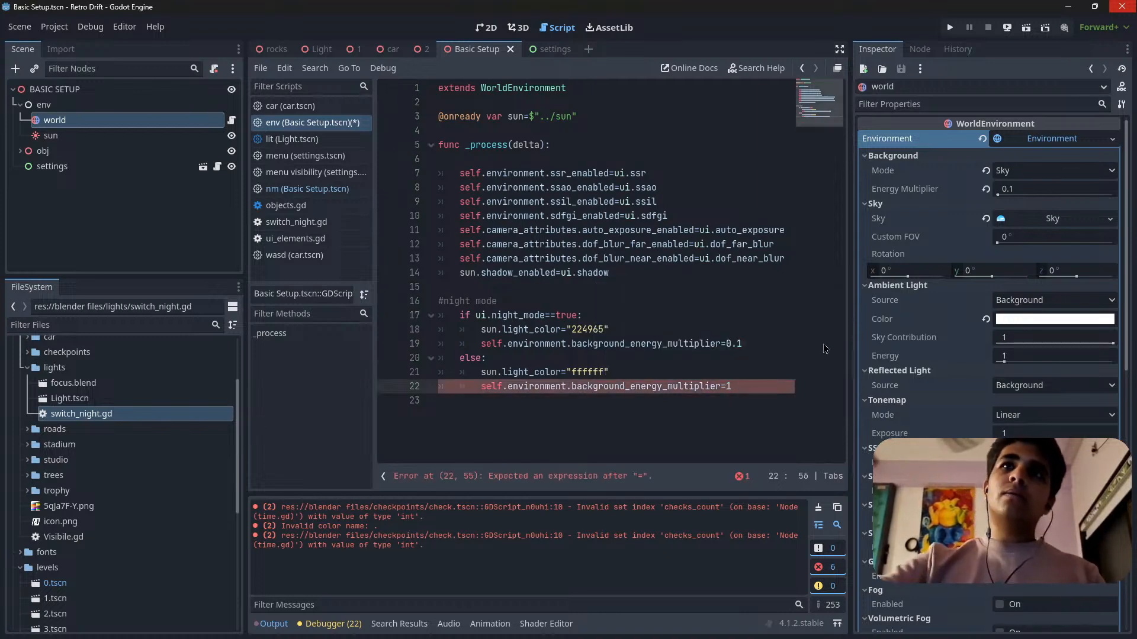
pyautogui.click(746, 370)
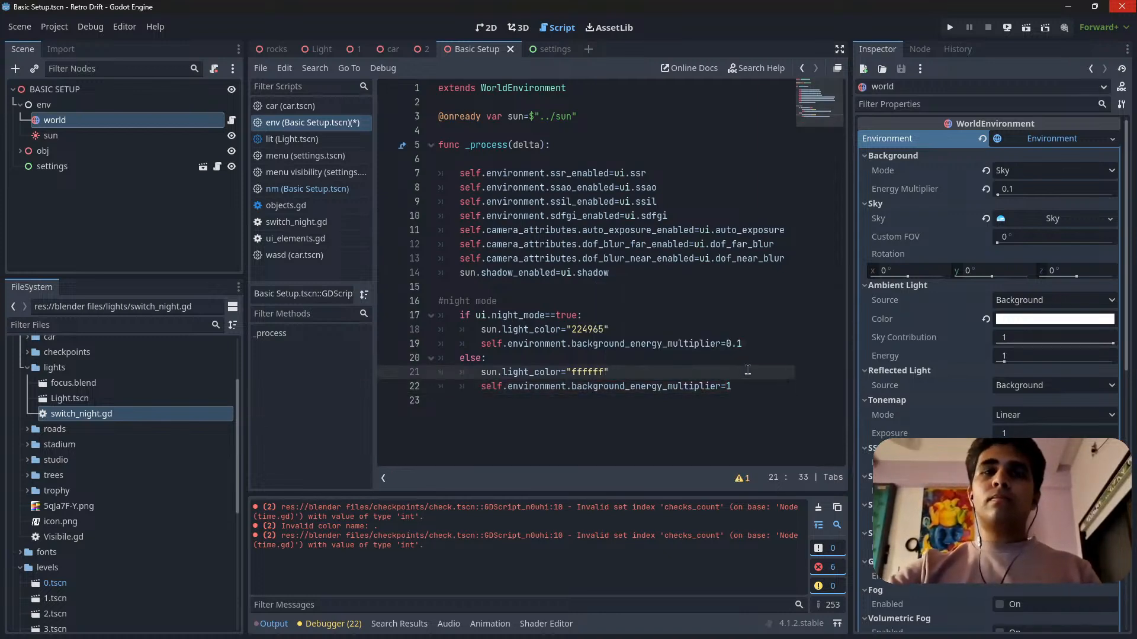
pyautogui.hotkey('ctrl', 's')
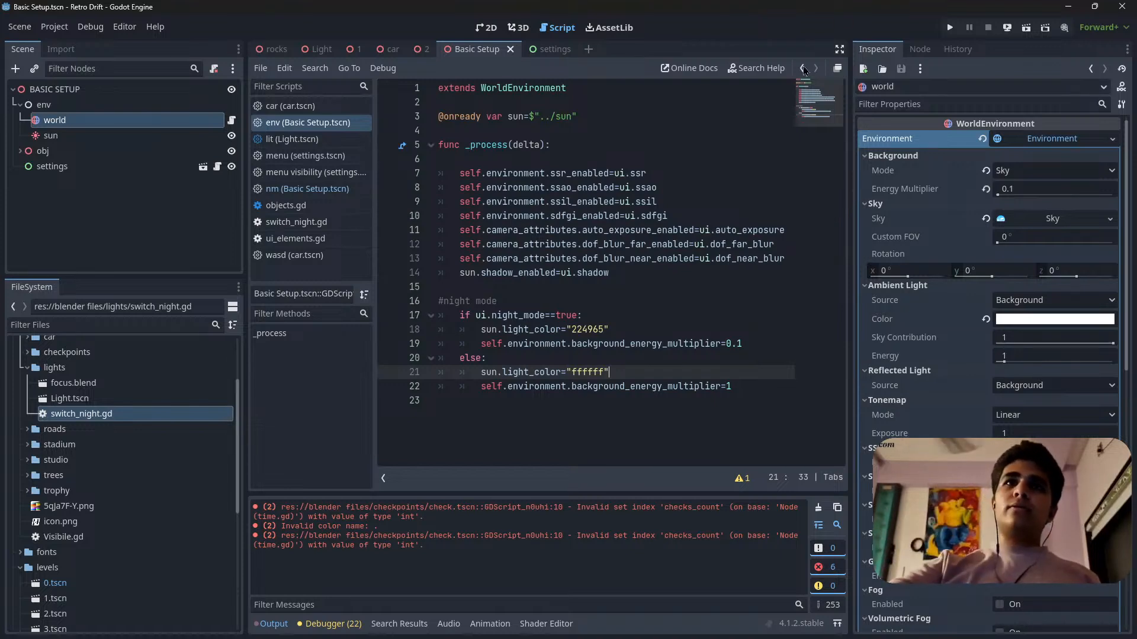
pyautogui.click(743, 391)
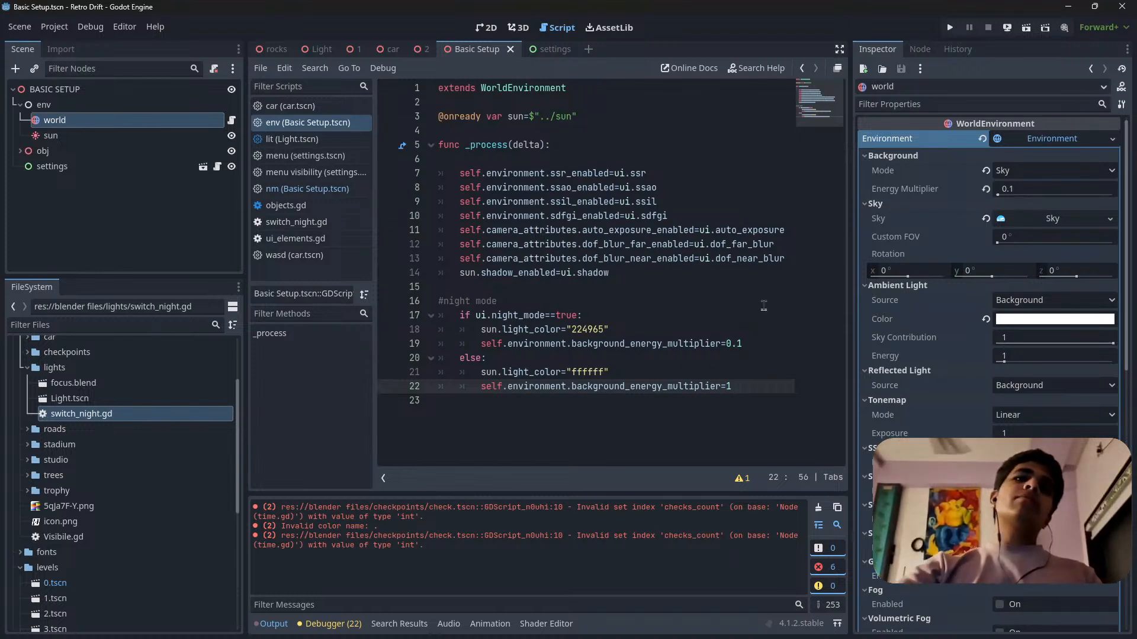
pyautogui.click(770, 371)
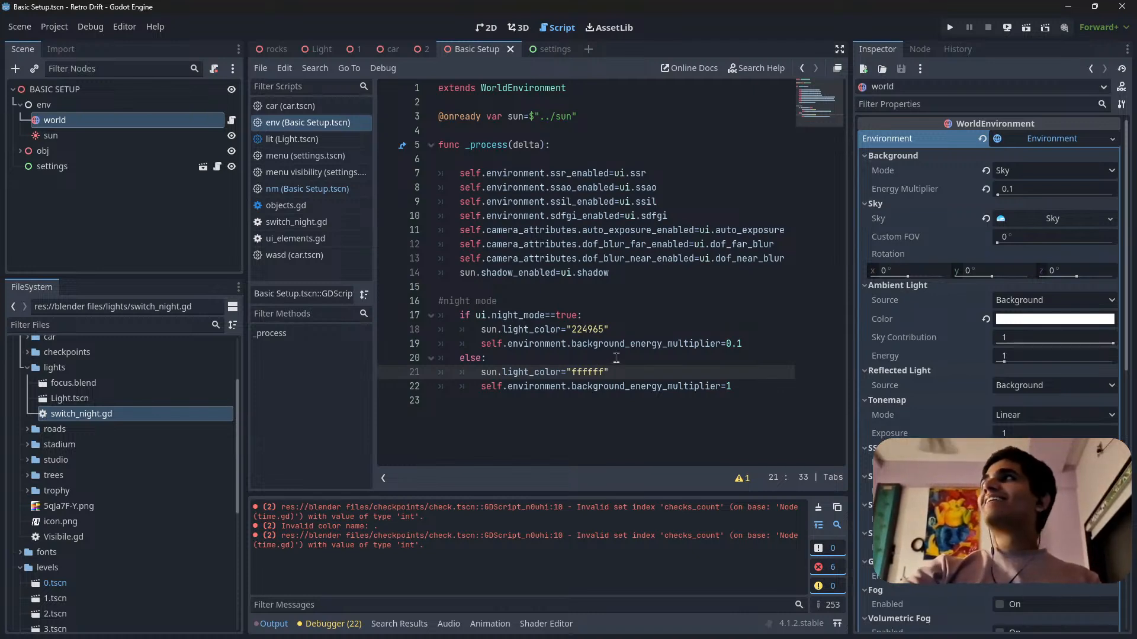
pyautogui.click(630, 332)
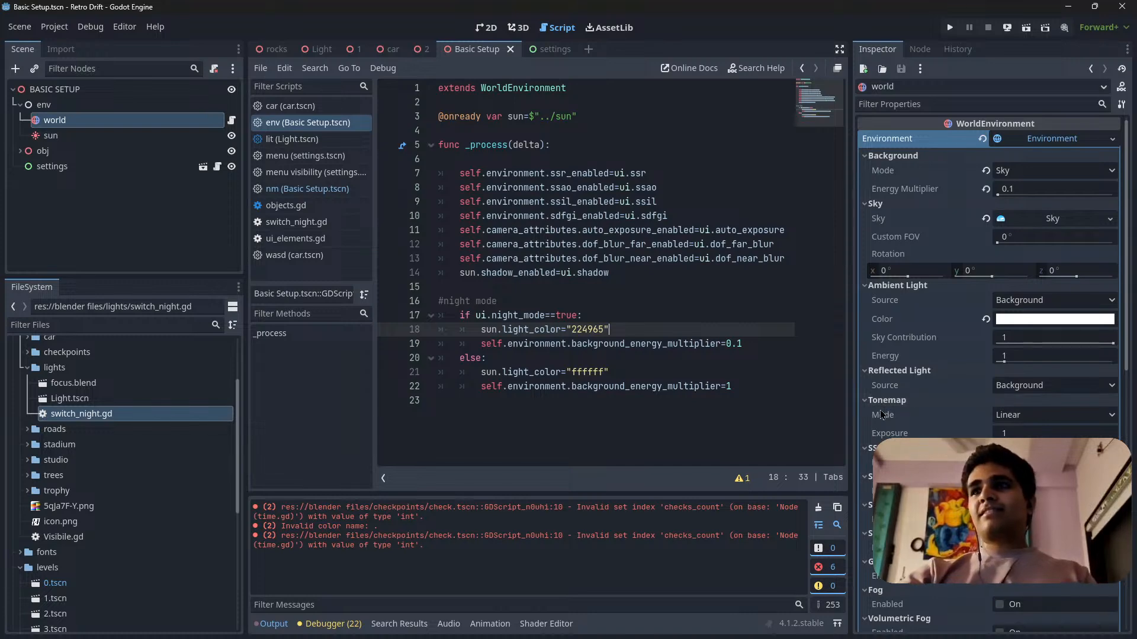
pyautogui.click(744, 388)
# Clear the output log and save the Basic Setup scene, keeping the world node selected.
pyautogui.click(818, 508)
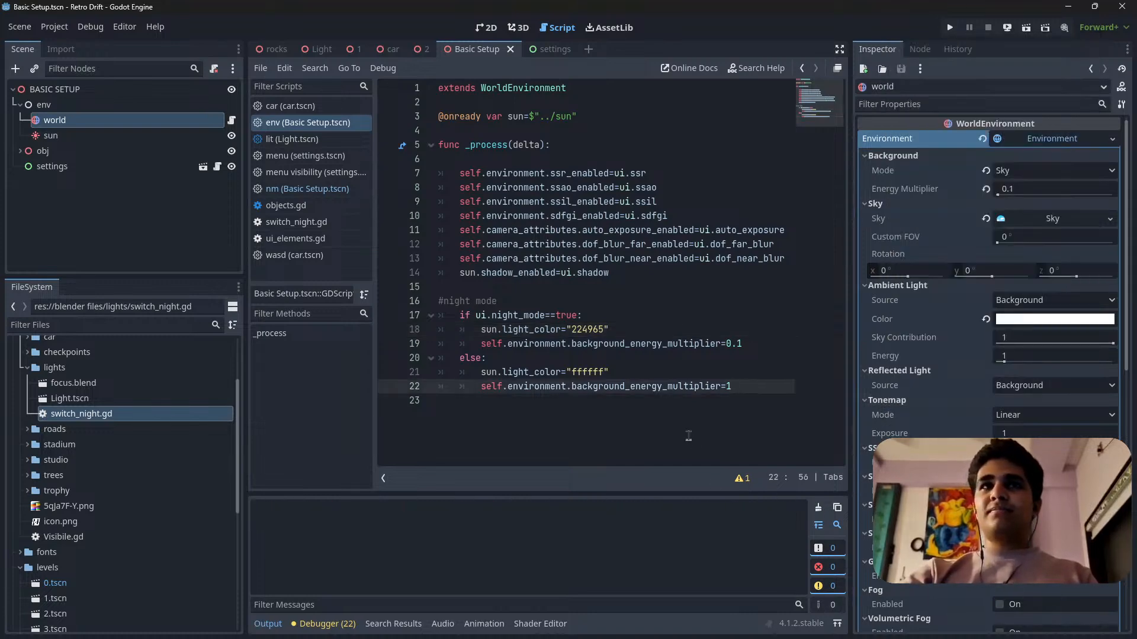
pyautogui.hotkey('ctrl', 's')
pyautogui.click(66, 136)
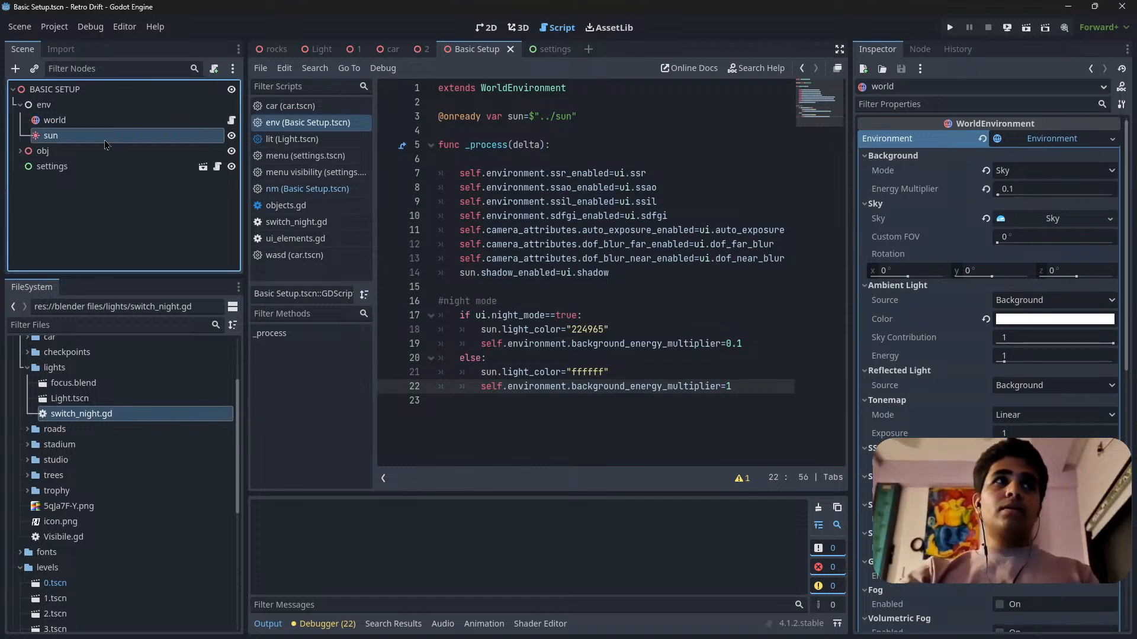
pyautogui.click(107, 122)
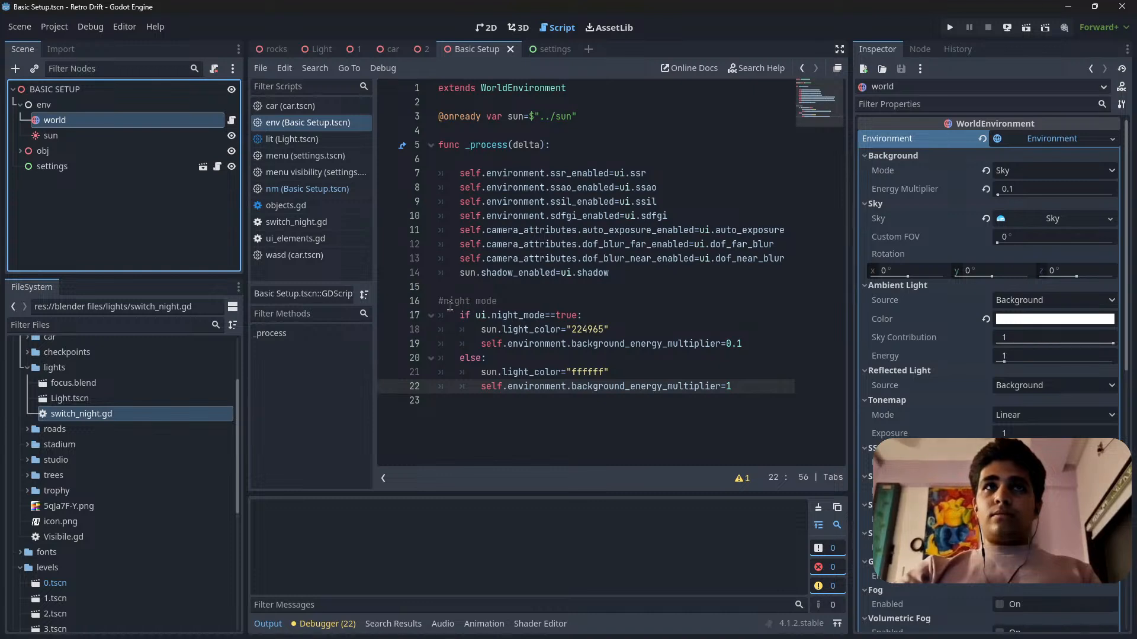
pyautogui.click(737, 390)
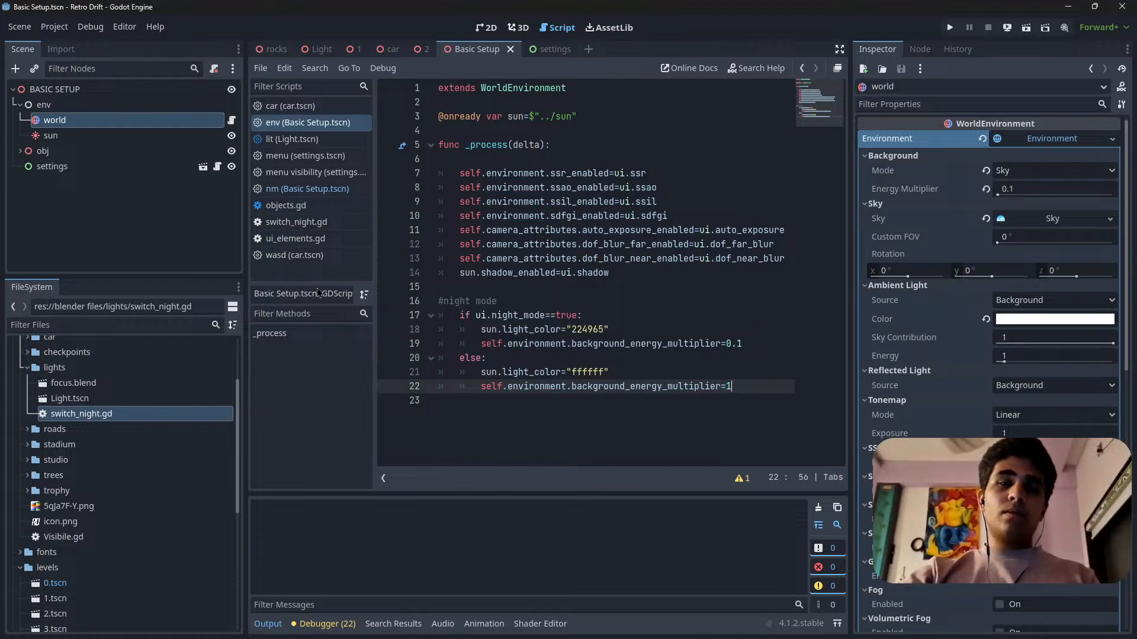
# Switch to the rocks scene, look over its objects.gd script, and close all open scripts.
pyautogui.click(272, 49)
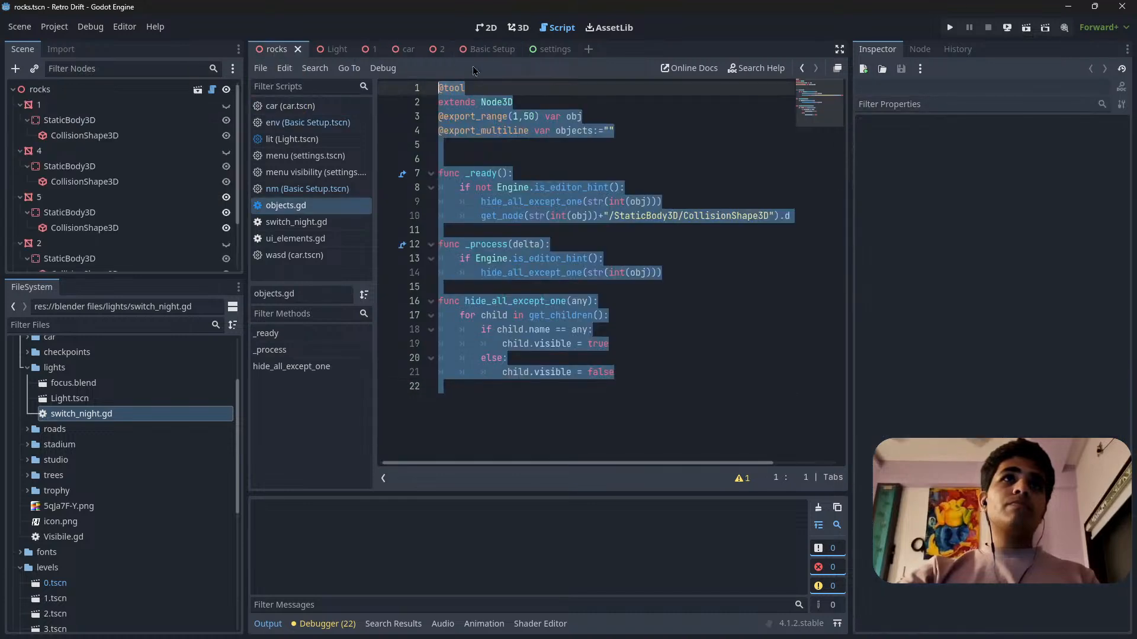
pyautogui.click(645, 360)
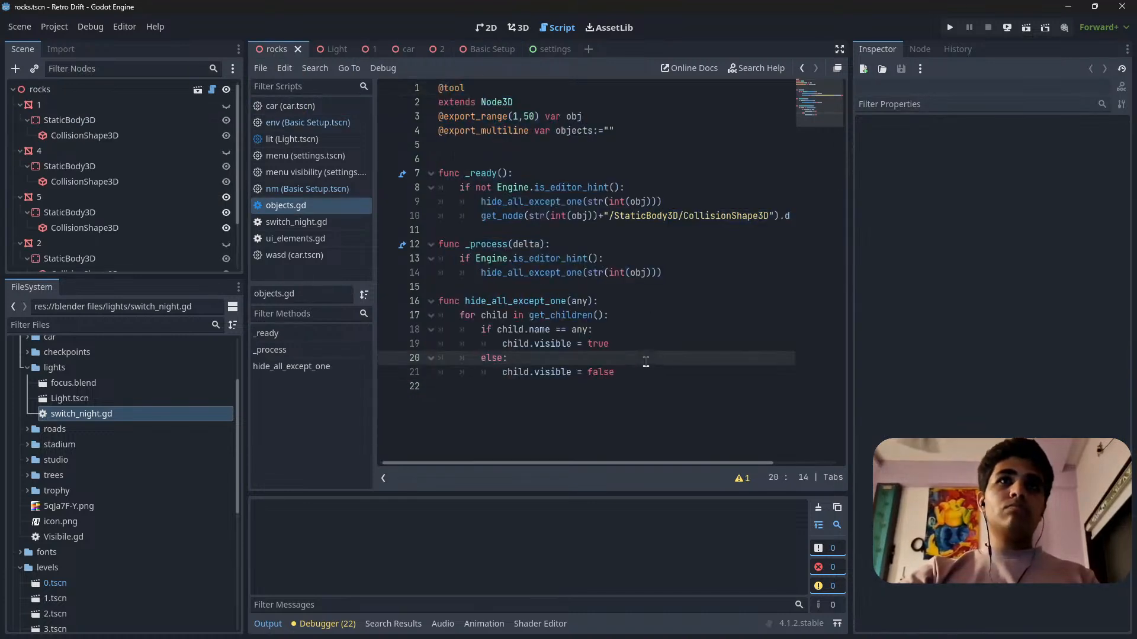
pyautogui.scroll(-3, 74, 438)
pyautogui.scroll(3, 84, 462)
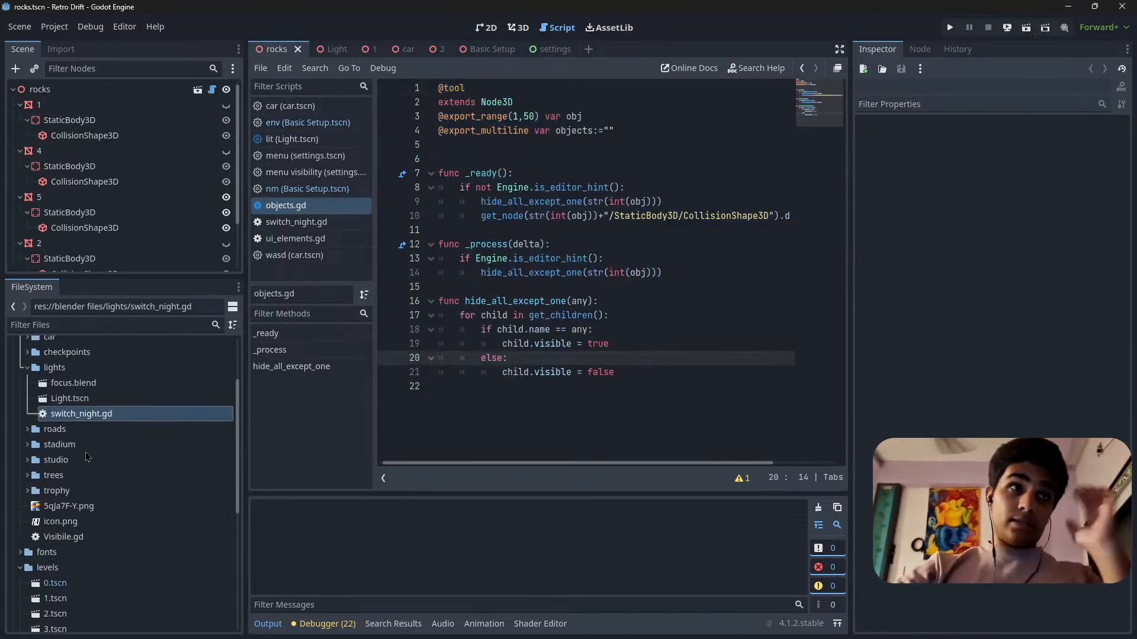
pyautogui.click(329, 140)
pyautogui.rightClick(334, 137)
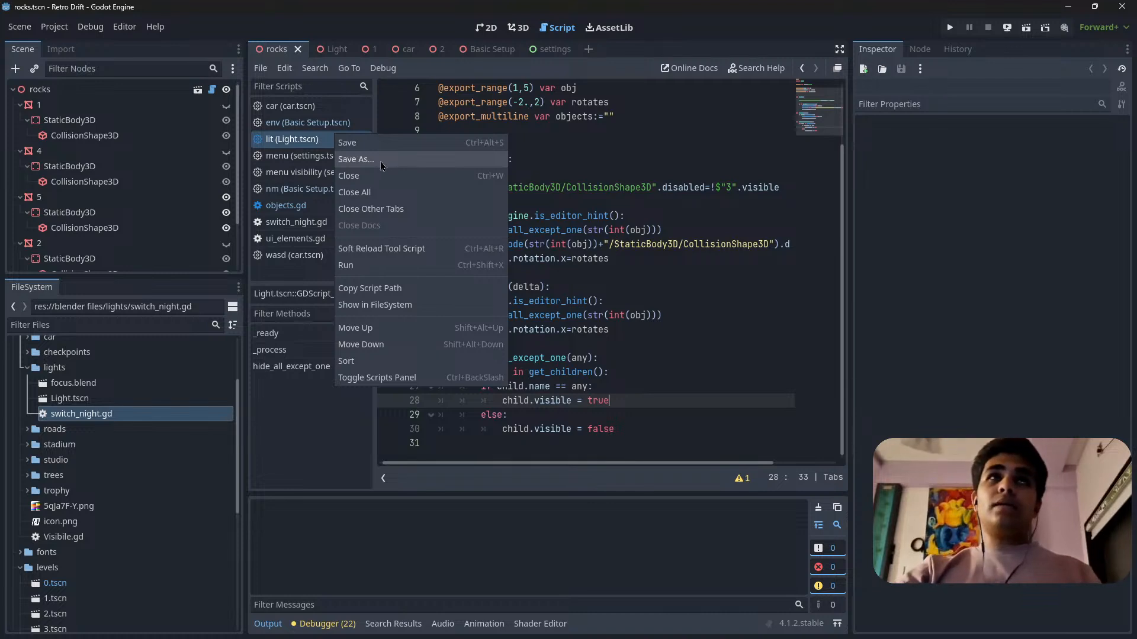
pyautogui.click(391, 192)
# Open switch_night.gd from the lights folder and replace its _ready() function header with _process(delta):.
pyautogui.scroll(-4, 72, 428)
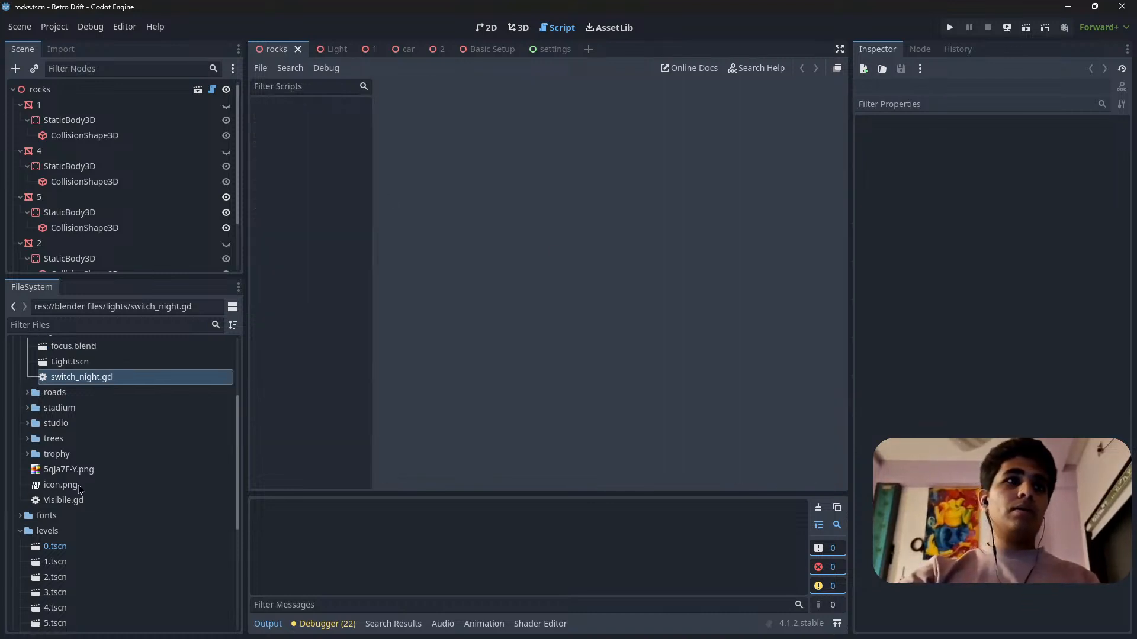
pyautogui.scroll(6, 77, 468)
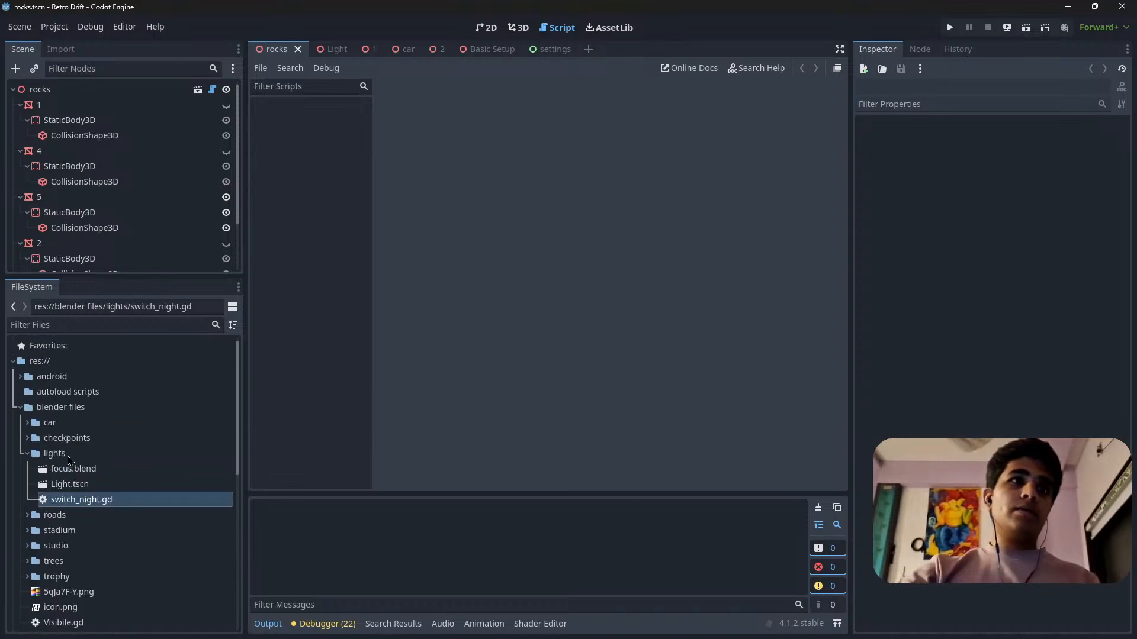
pyautogui.doubleClick(93, 502)
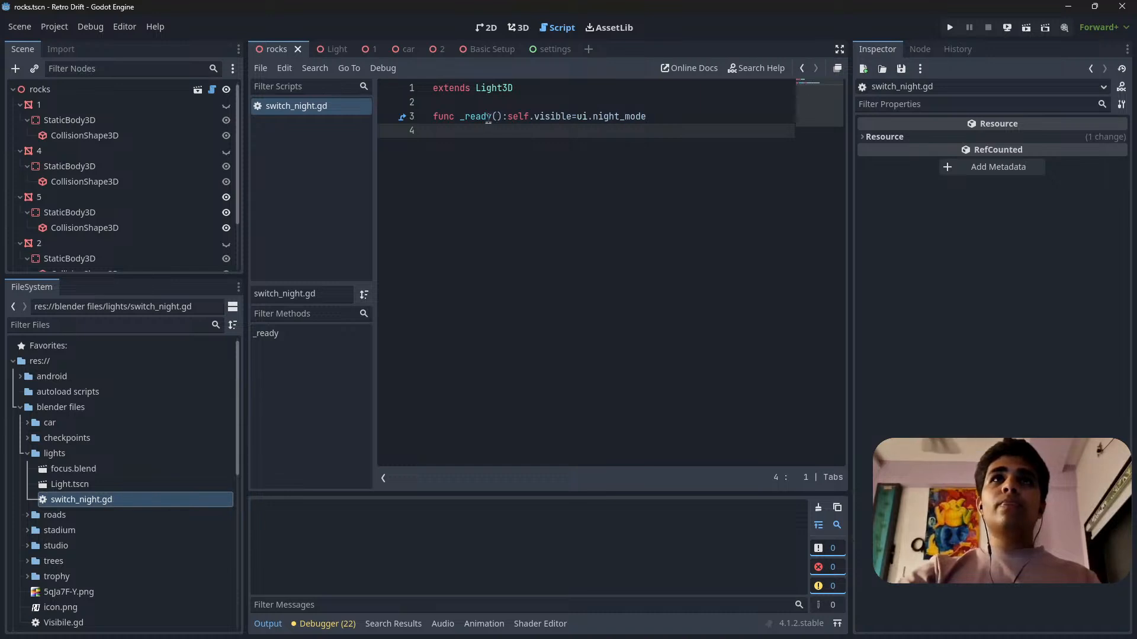
pyautogui.moveTo(460, 118)
pyautogui.mouseDown()
pyautogui.moveTo(498, 116)
pyautogui.moveTo(461, 117)
pyautogui.mouseUp()
pyautogui.click(501, 116)
pyautogui.write(')')
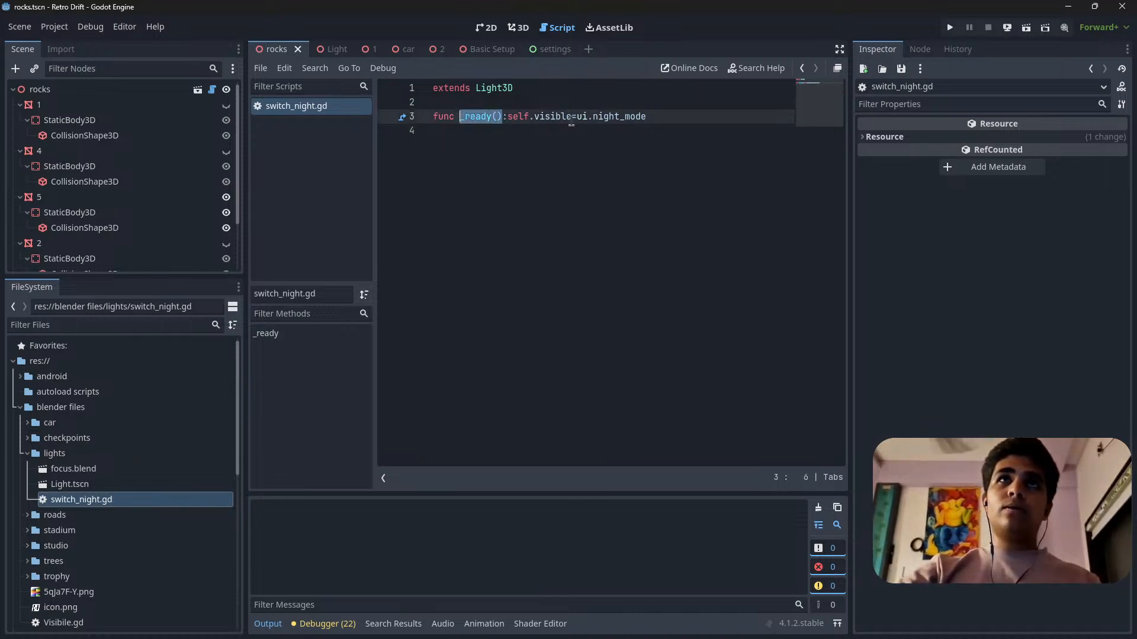
pyautogui.write('pro')
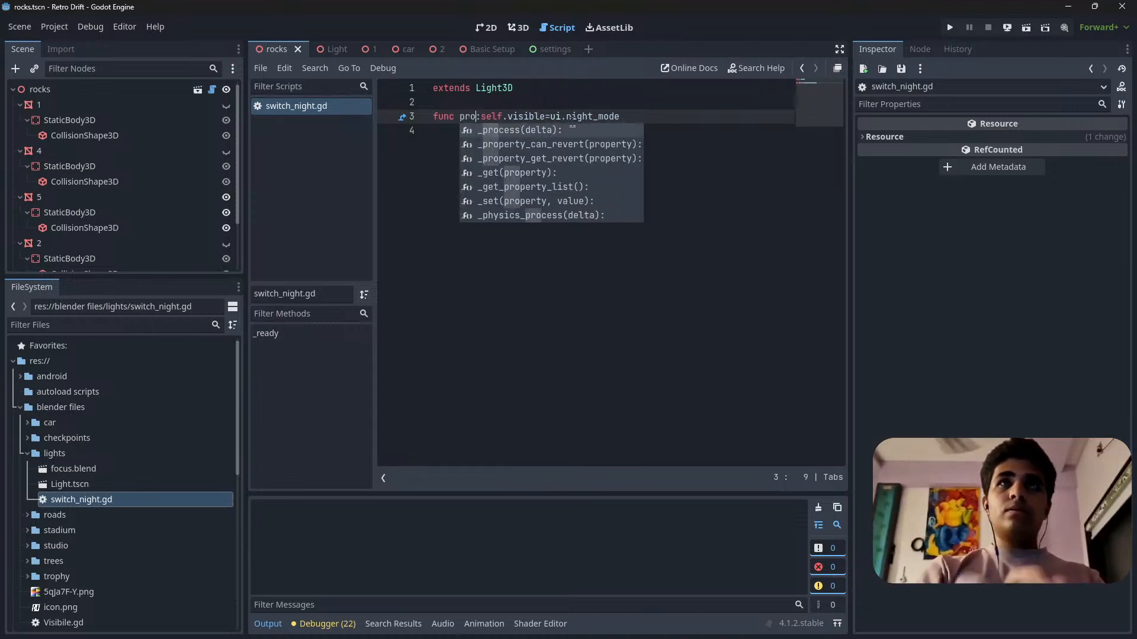
pyautogui.press('Return')
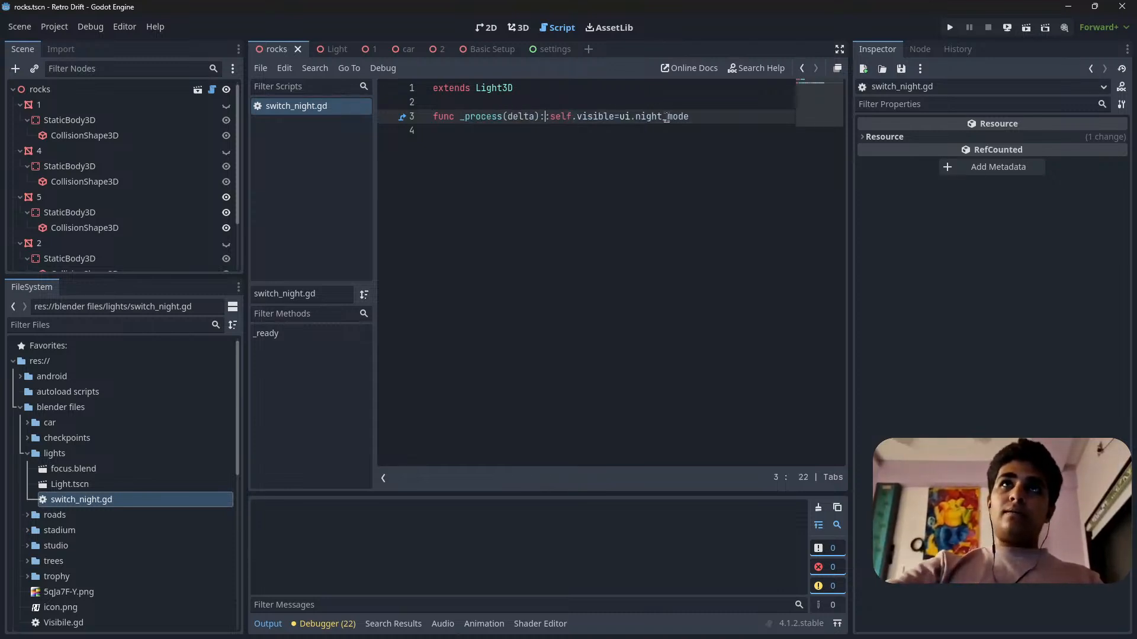
# Remove the duplicate colon after _process(delta) in switch_night.gd and save the script.
pyautogui.click(723, 125)
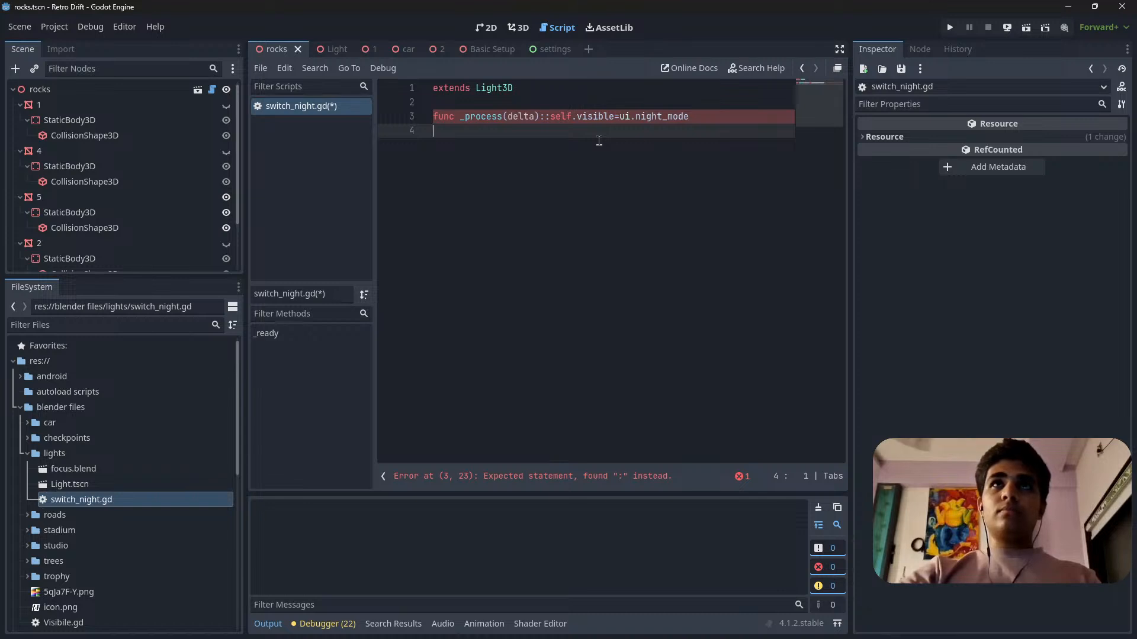
pyautogui.click(552, 118)
pyautogui.press('BackSpace')
pyautogui.click(723, 115)
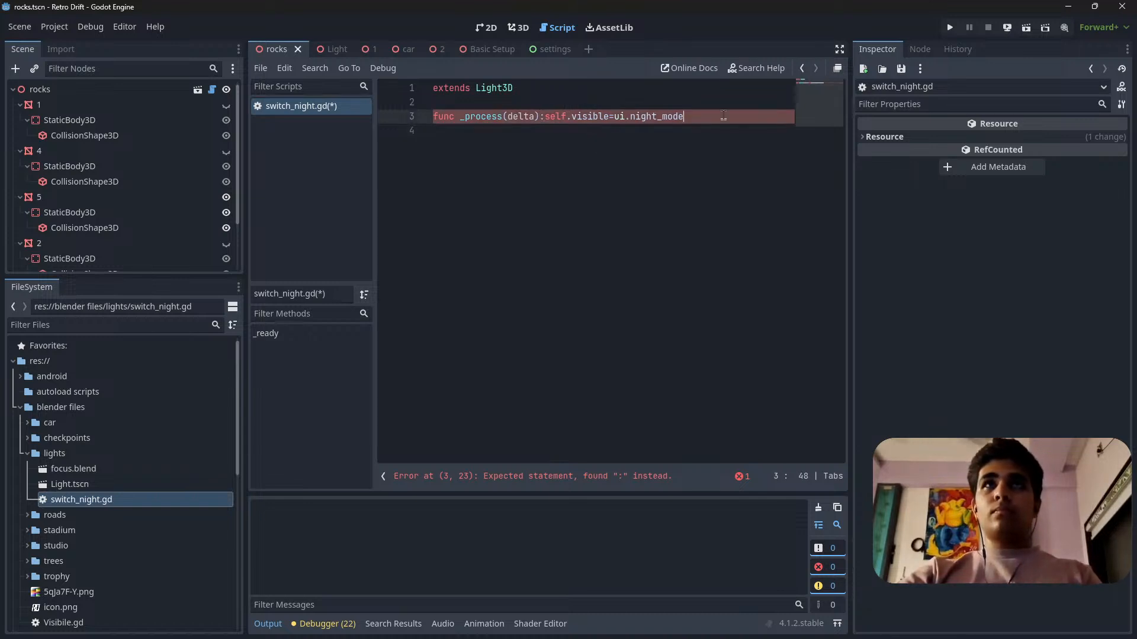
pyautogui.hotkey('ctrl', 's')
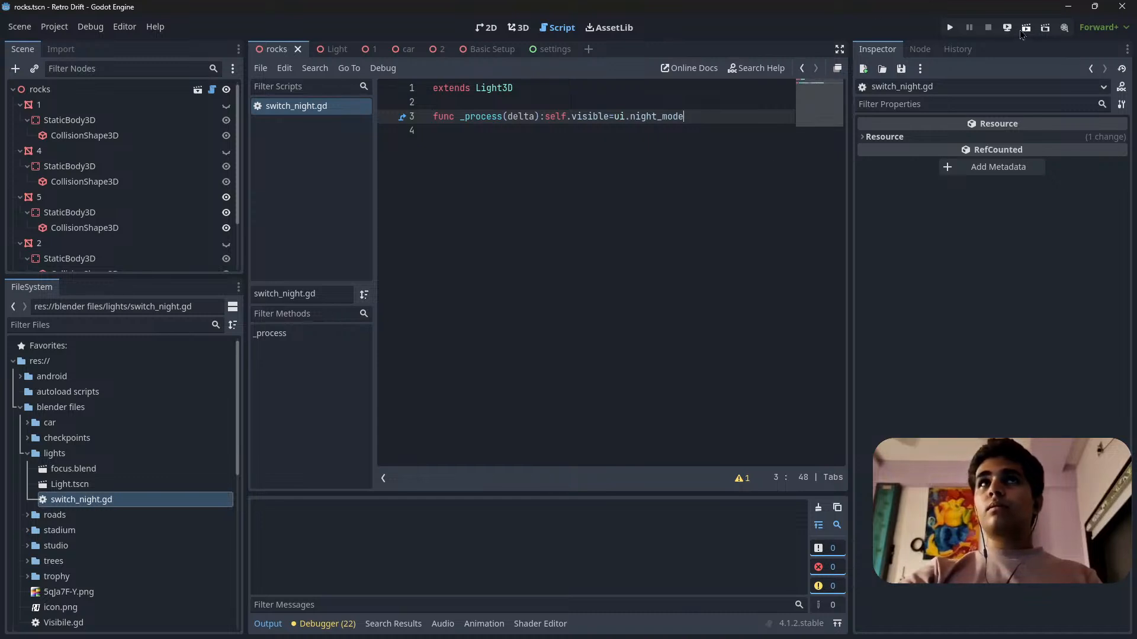
# Run the level 1 scene and drive the car in daylight along the track to the first check arch.
pyautogui.click(358, 49)
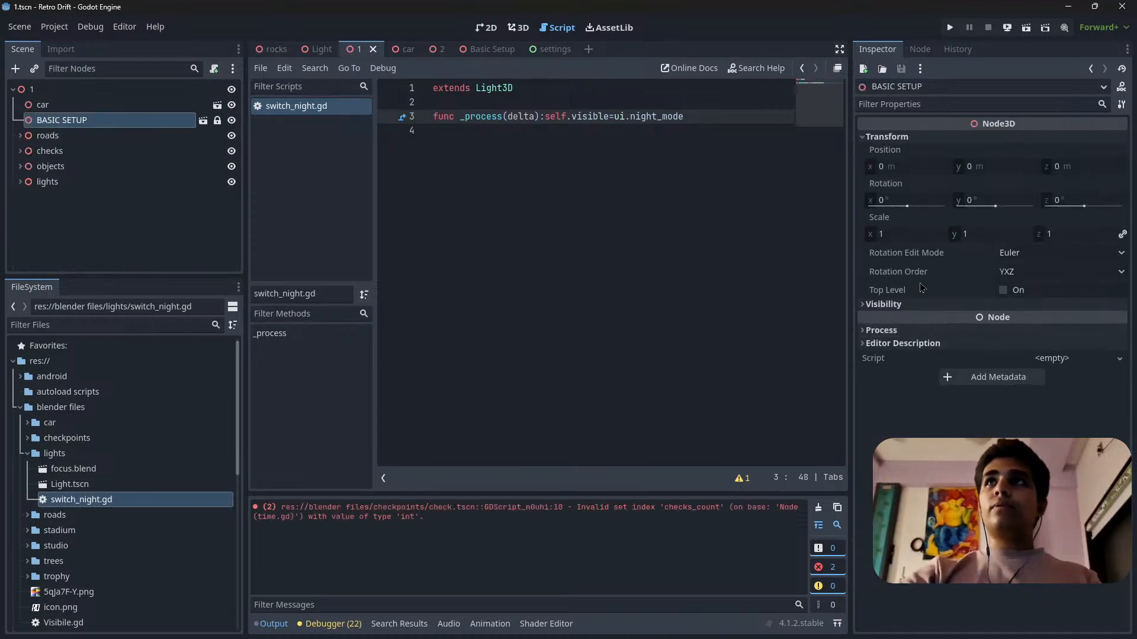
pyautogui.click(1026, 28)
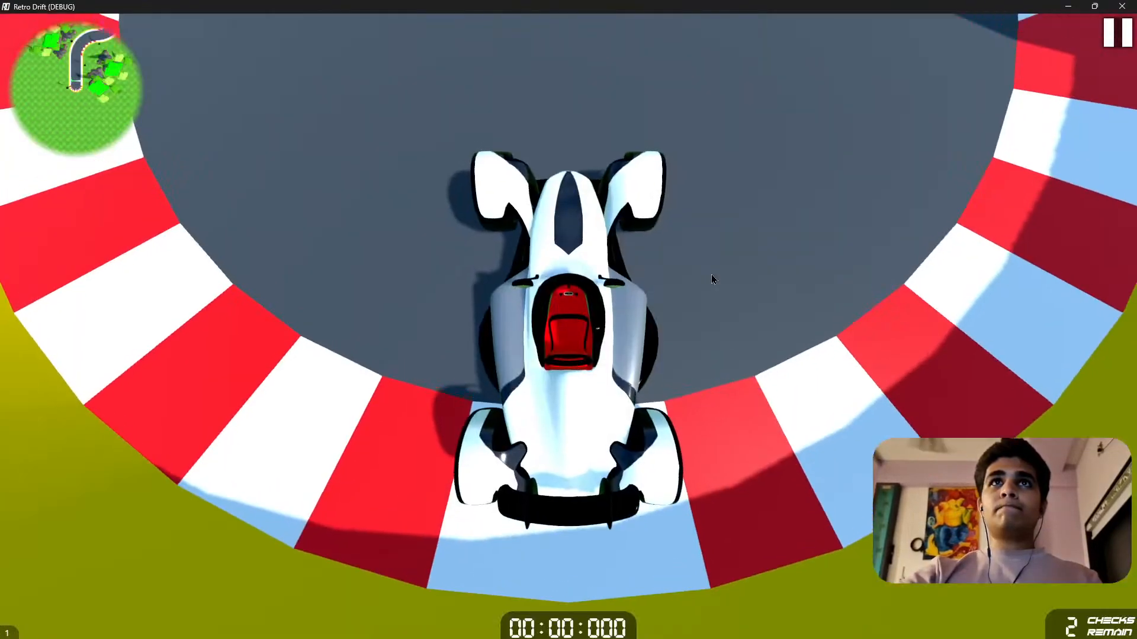
pyautogui.press('w')
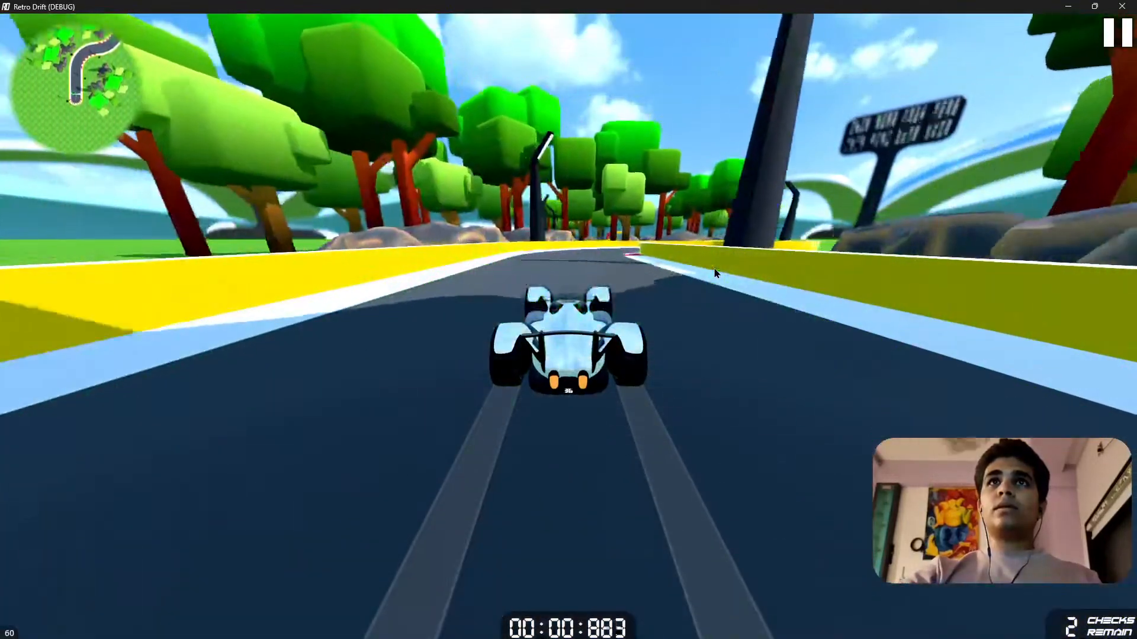
pyautogui.press('d')
pyautogui.press('s')
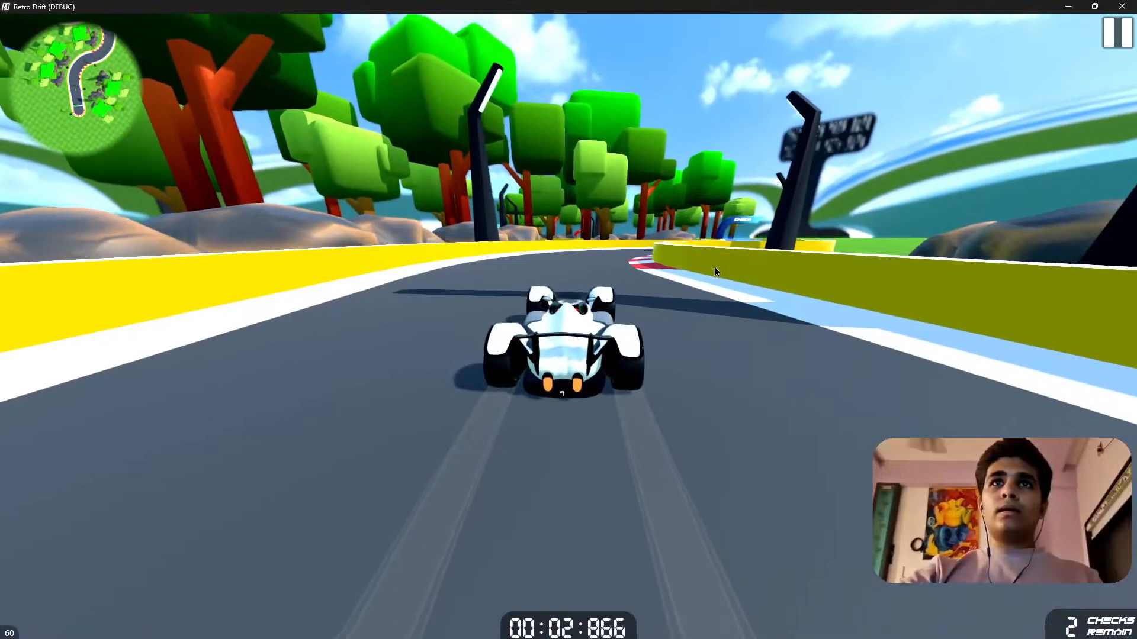
pyautogui.press('w')
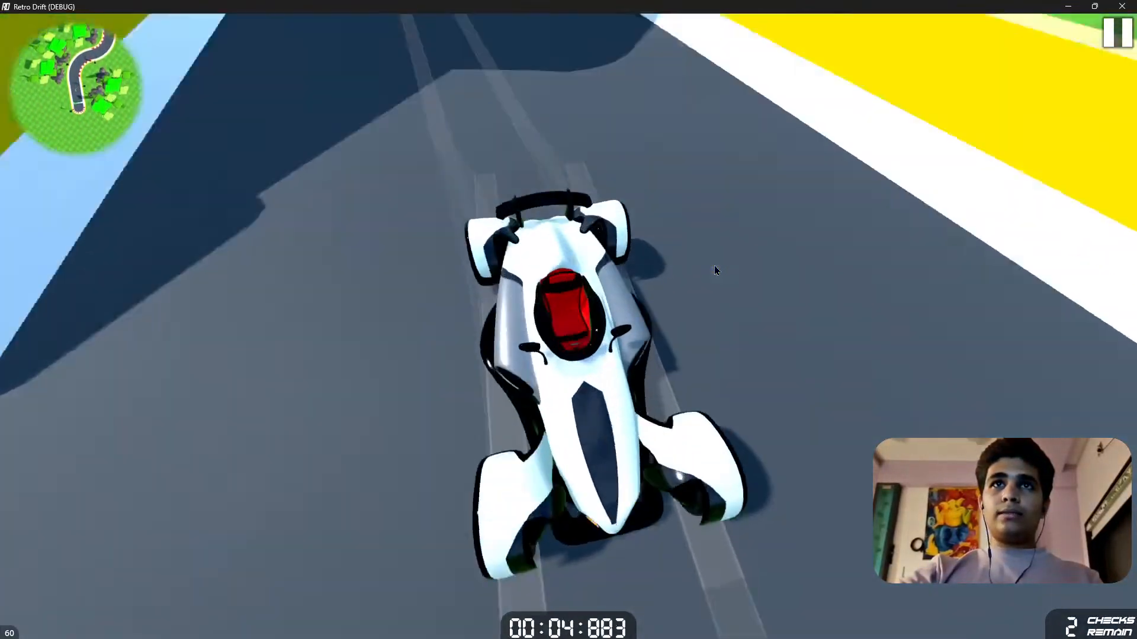
pyautogui.press('d')
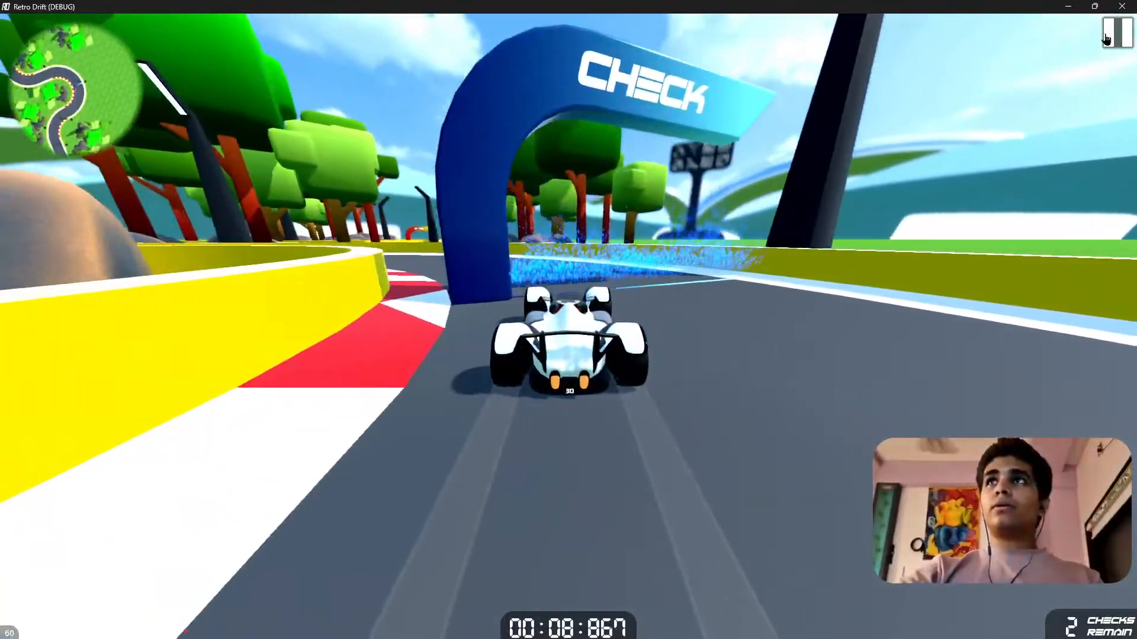
# Pause the race, turn on Night Mode in the environment settings and resume the game.
pyautogui.press('Escape')
pyautogui.click(923, 407)
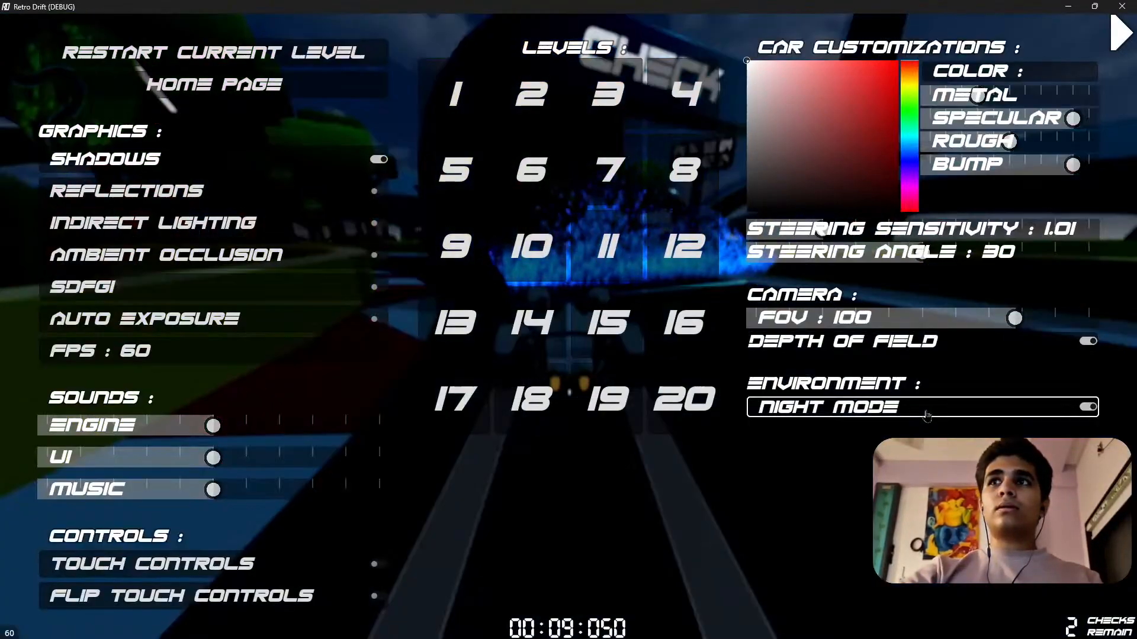
pyautogui.click(1121, 36)
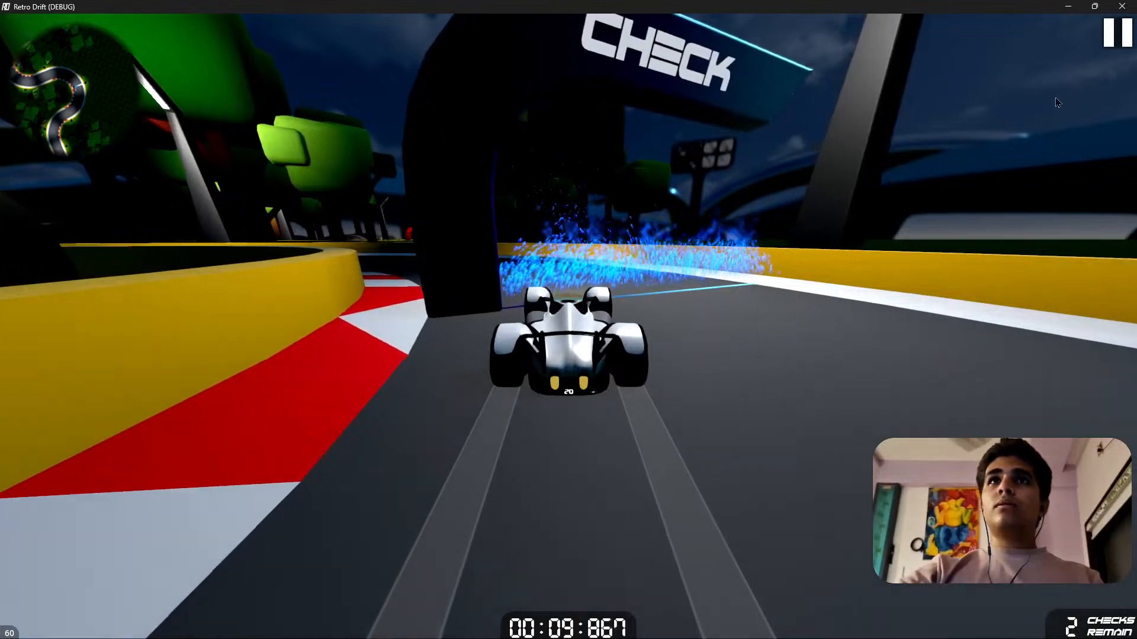
# Drive the car through the remaining checkpoints to the finish arch in night mode.
pyautogui.press('a')
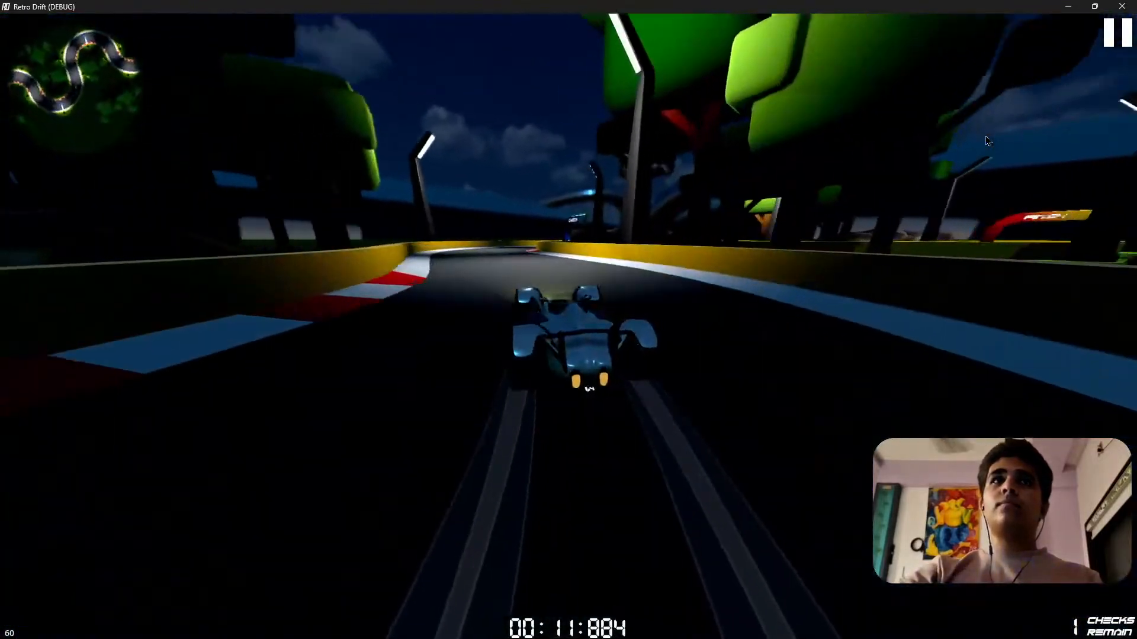
pyautogui.press('d')
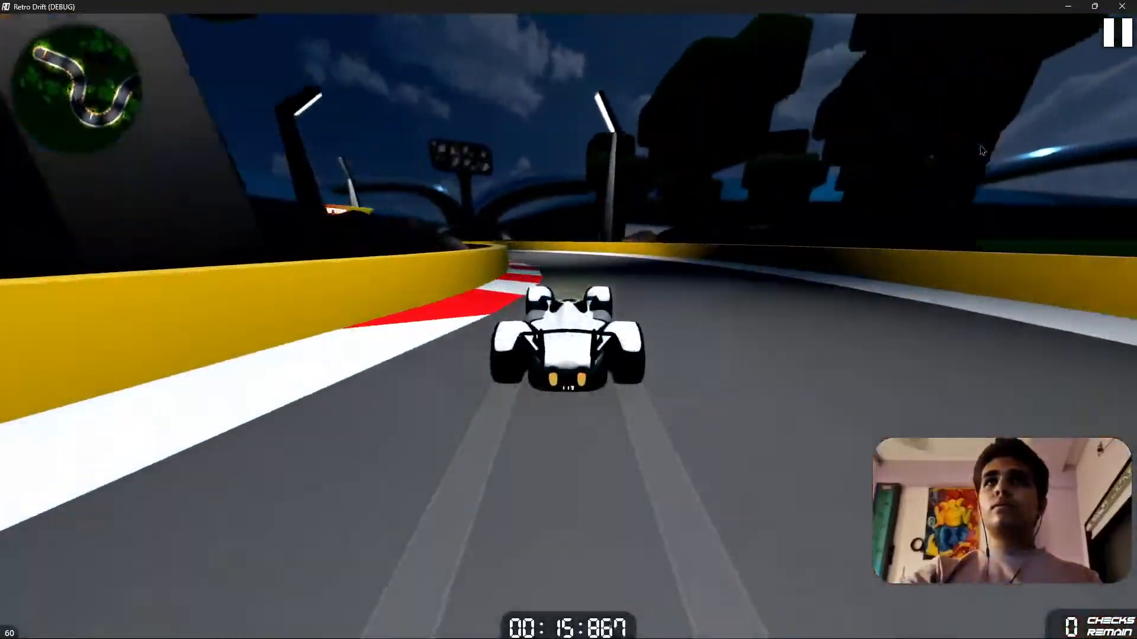
pyautogui.press('a')
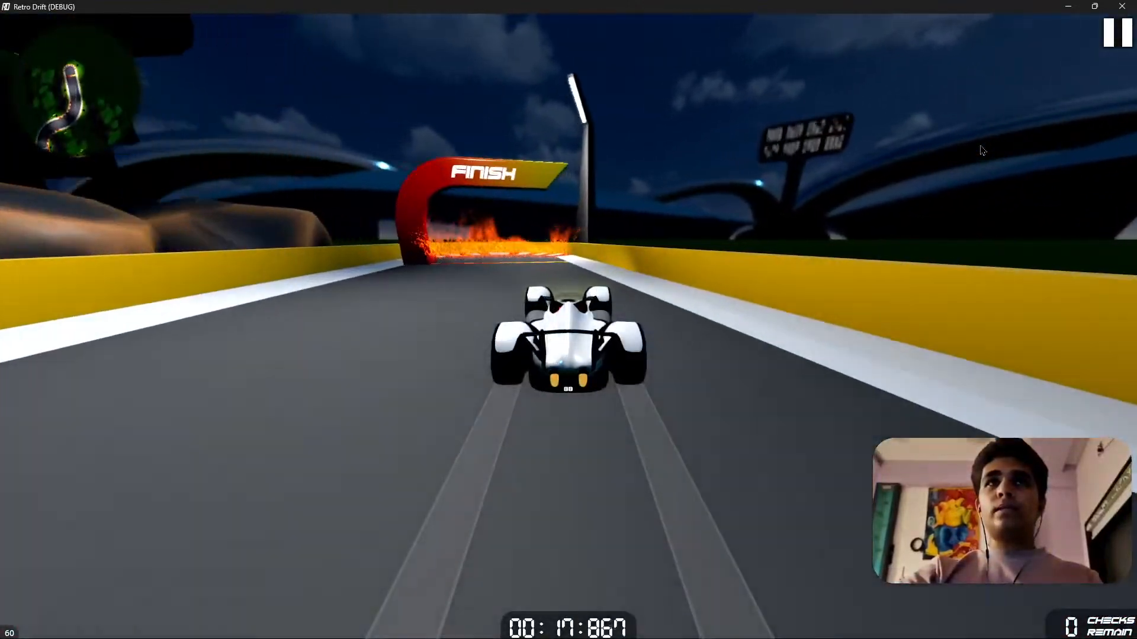
pyautogui.press('a')
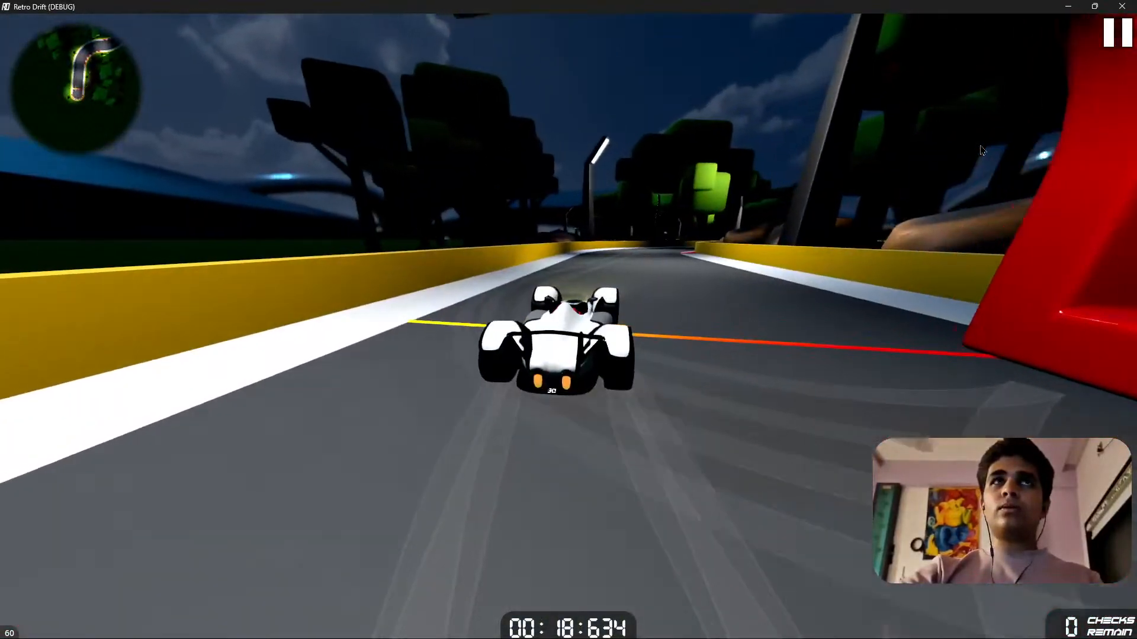
pyautogui.press('d')
# Toggle Night Mode off, on and off again from the paused game, resuming the race each time to compare the lighting.
pyautogui.click(1117, 33)
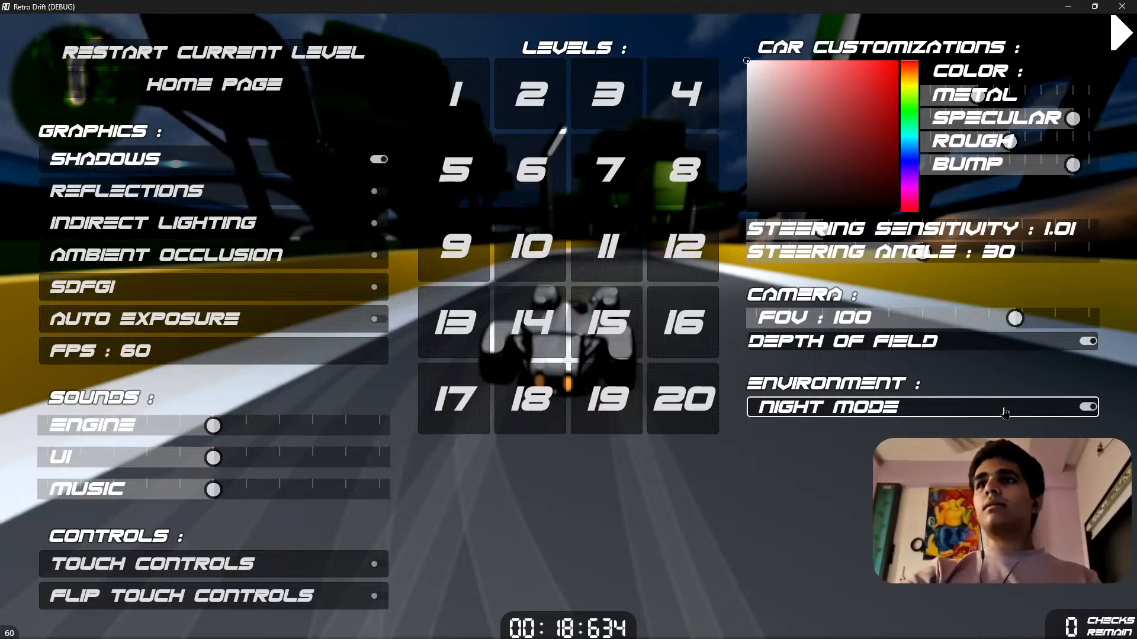
pyautogui.click(1004, 413)
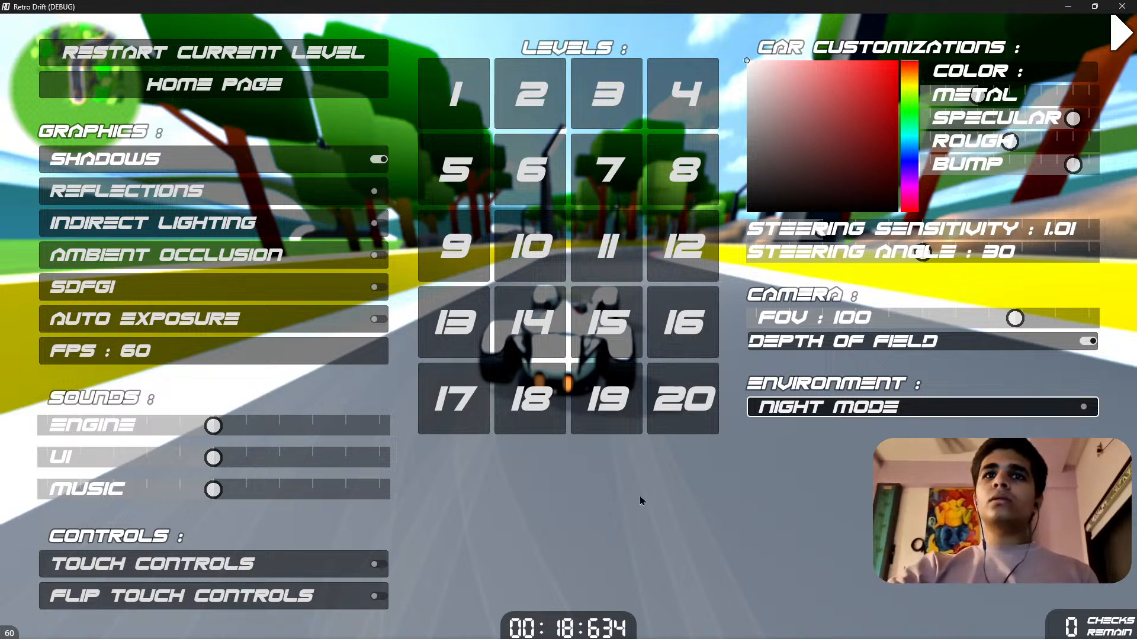
pyautogui.click(1121, 37)
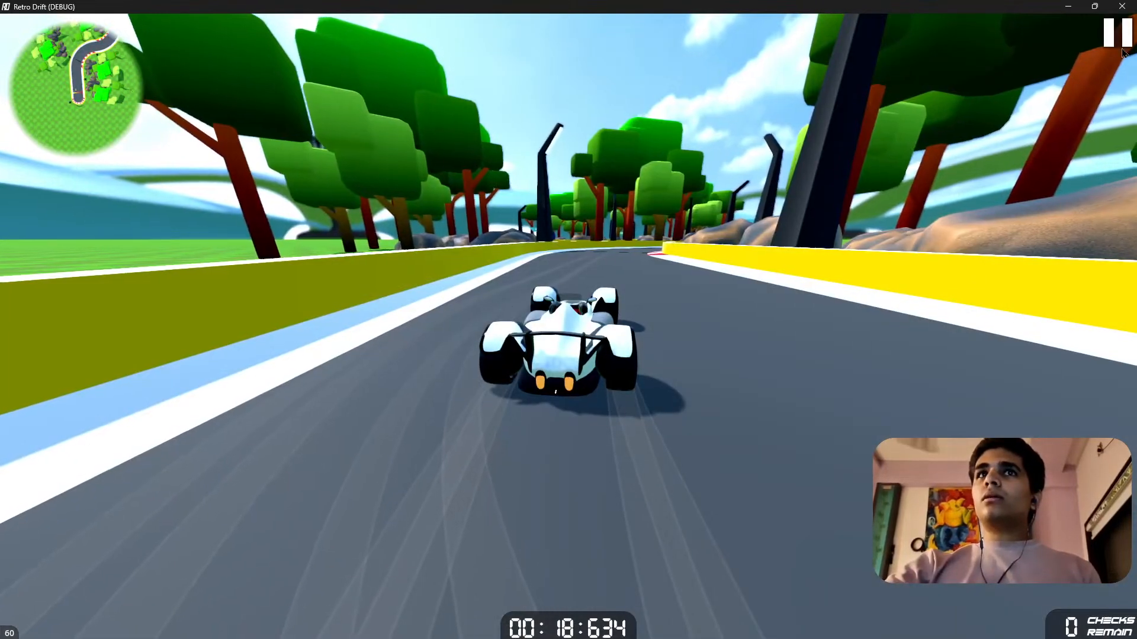
pyautogui.click(1120, 50)
pyautogui.click(930, 407)
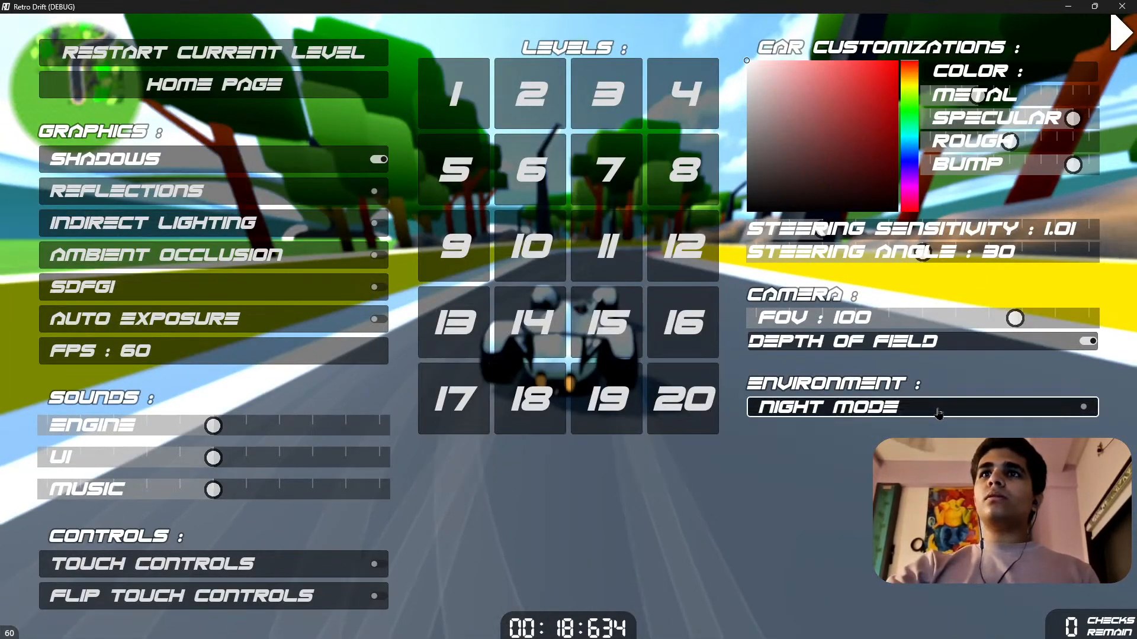
pyautogui.click(1117, 46)
pyautogui.click(1117, 47)
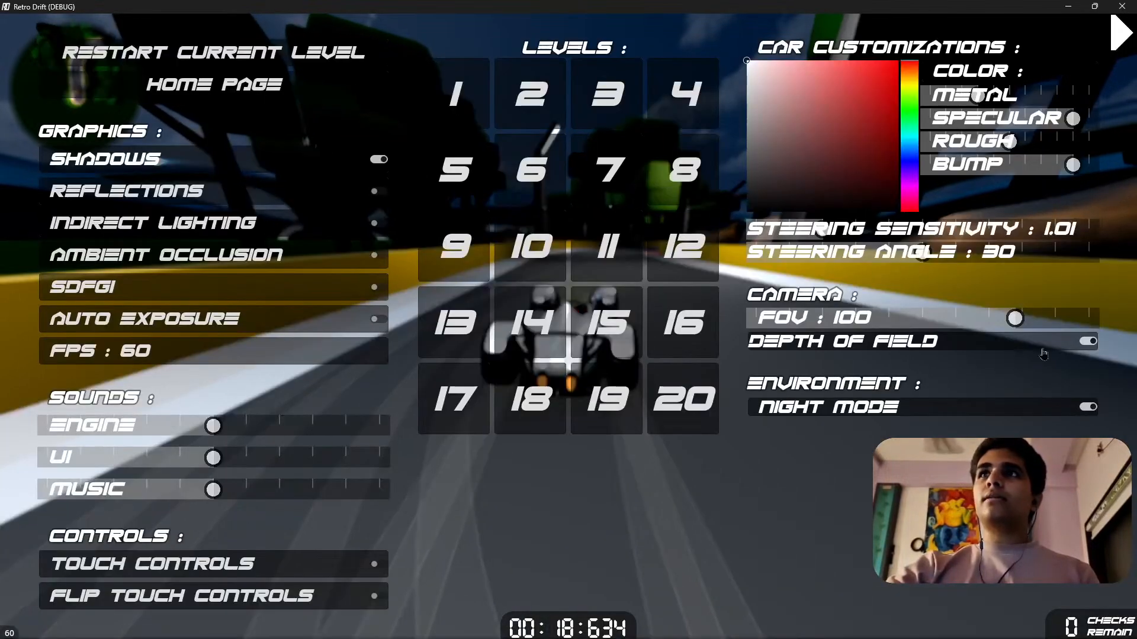
pyautogui.click(1030, 406)
pyautogui.click(1117, 47)
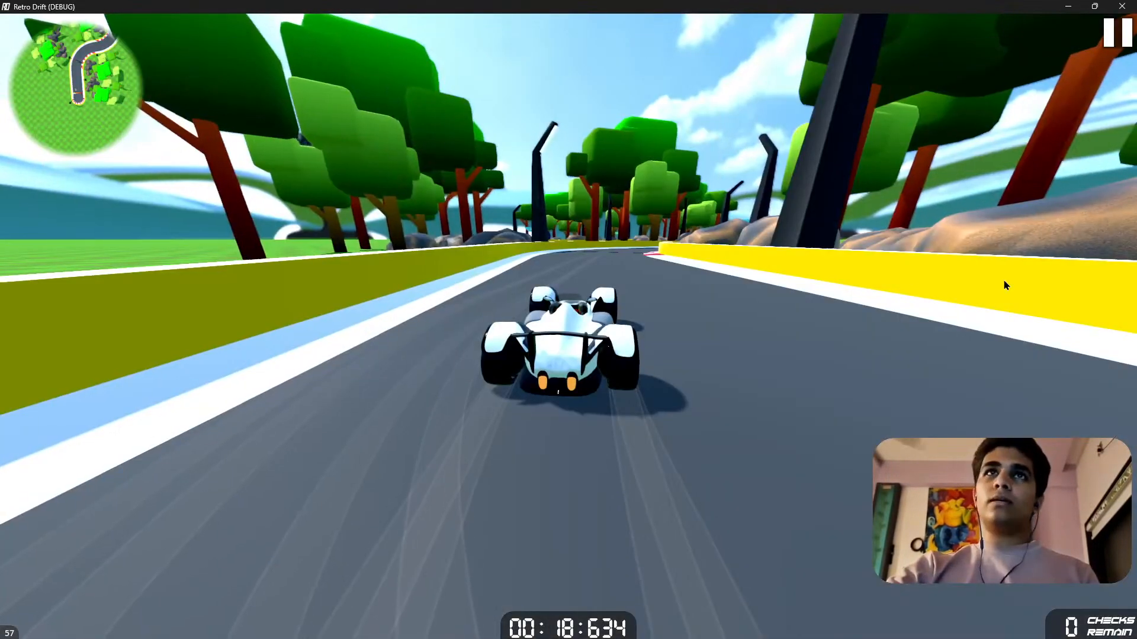
pyautogui.press('w')
pyautogui.press('d')
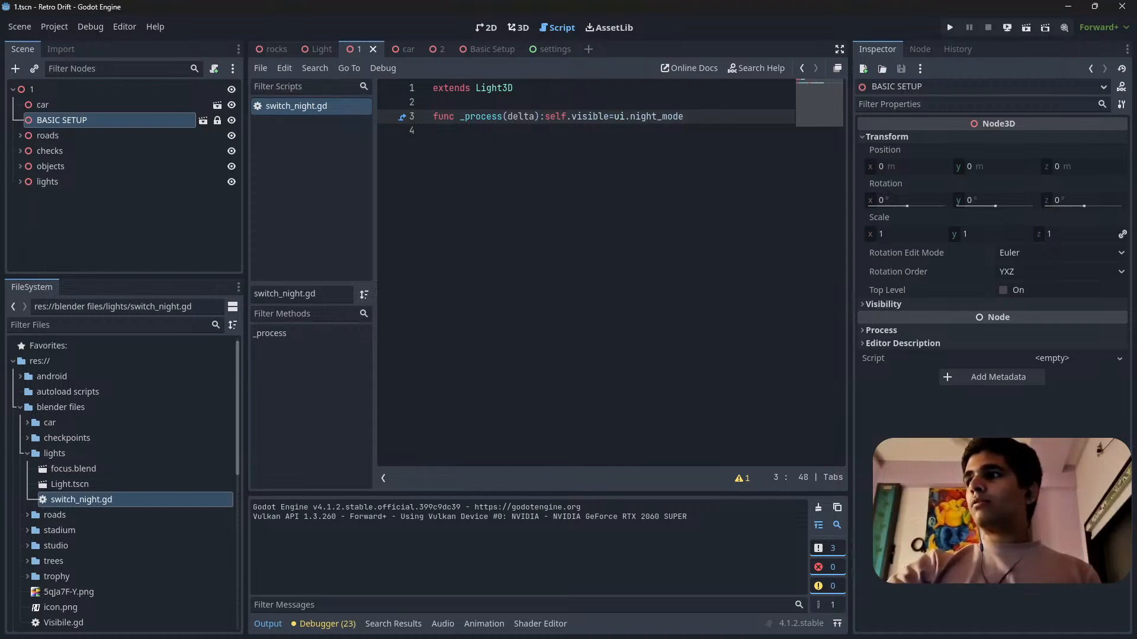
# Save the level 1 scene.
pyautogui.press('super+d')
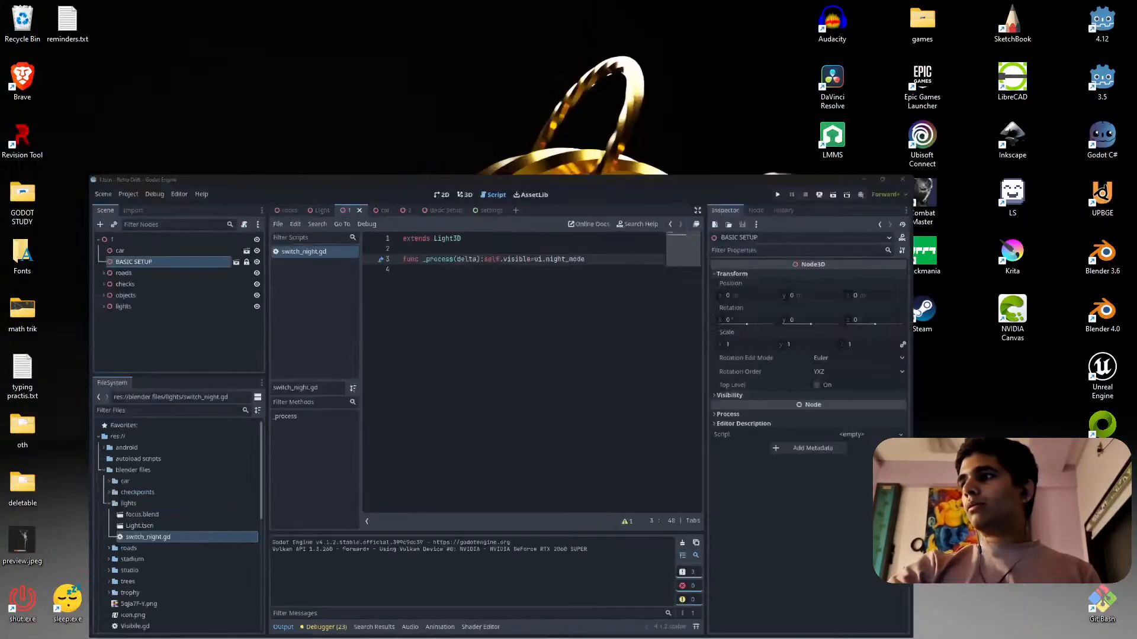
pyautogui.press('super+d')
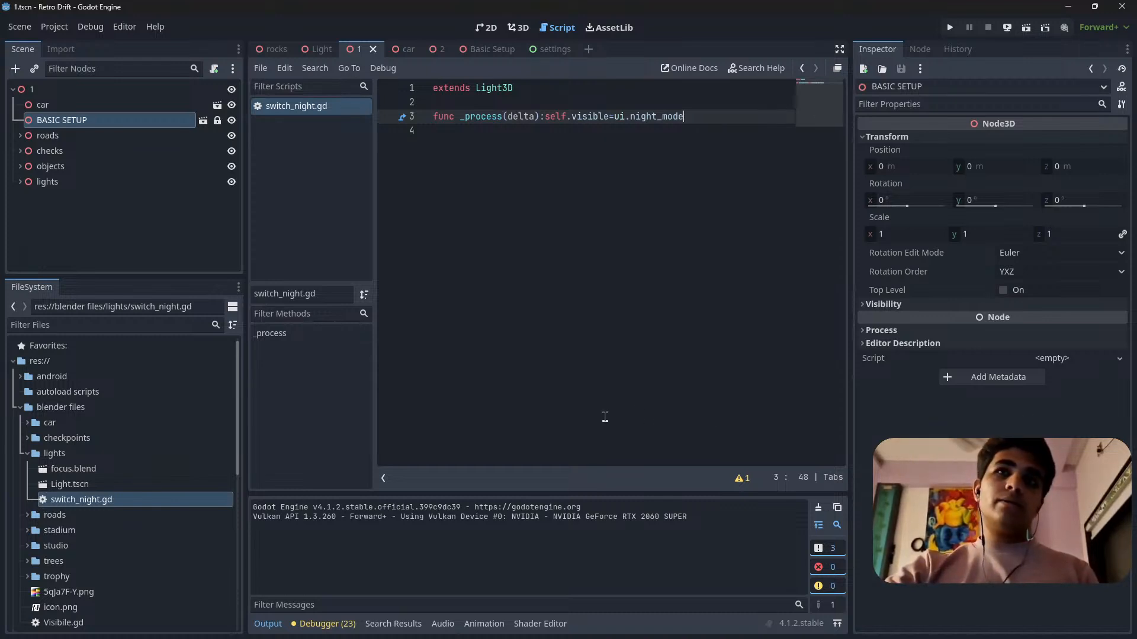
pyautogui.hotkey('ctrl', 's')
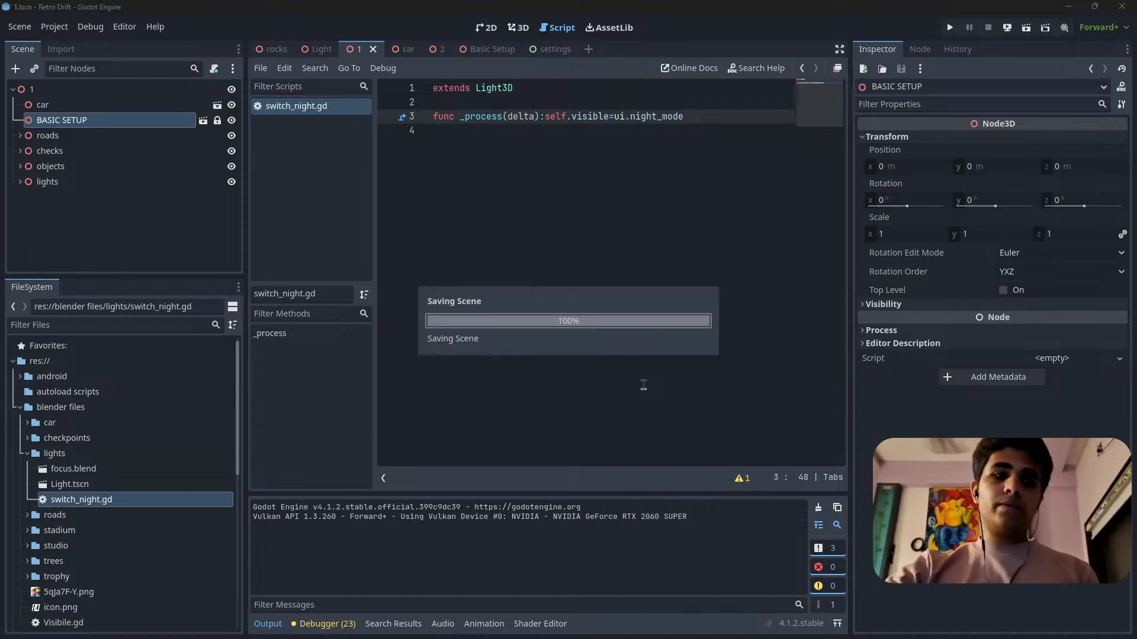
pyautogui.click(515, 152)
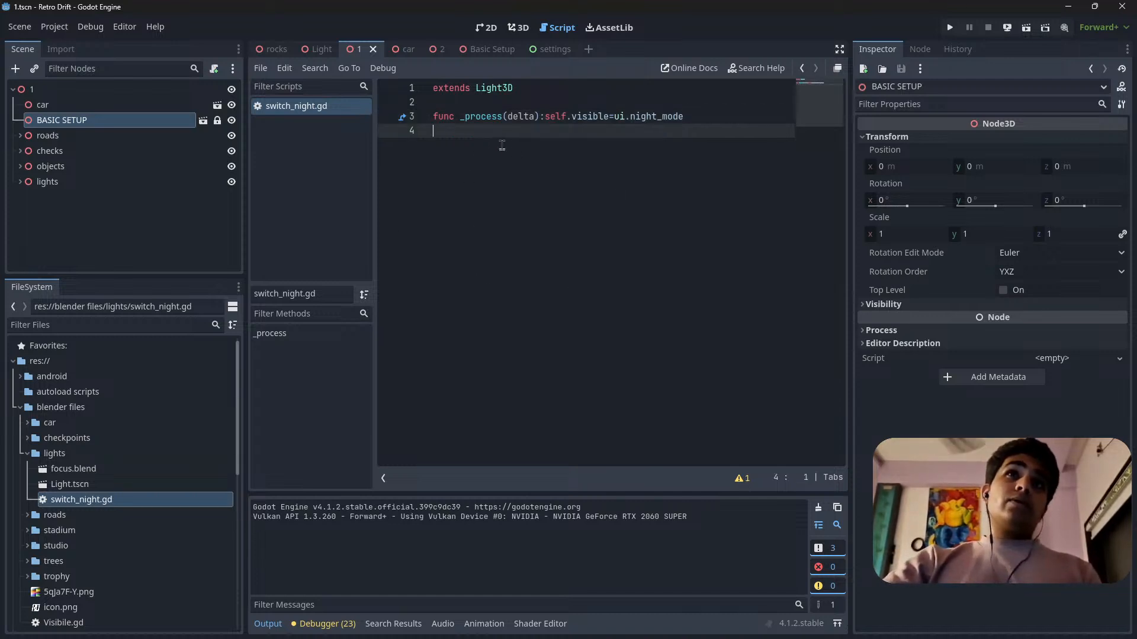
# Open the level 2 scene and examine its track, trees and checkpoints in the 3D view.
pyautogui.click(437, 52)
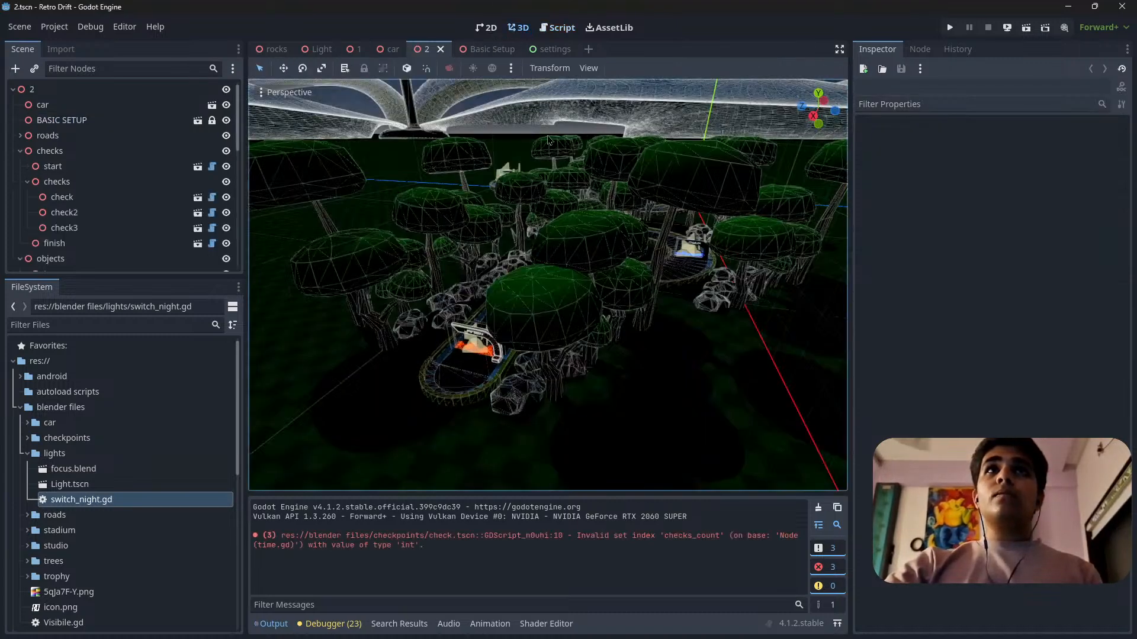
pyautogui.moveTo(526, 273); pyautogui.dragTo(550, 254, button='middle')
pyautogui.scroll(14, 532, 328)
pyautogui.scroll(-8, 545, 255)
pyautogui.press('w')
pyautogui.scroll(8, 550, 255)
pyautogui.moveTo(550, 255); pyautogui.dragTo(441, 308, button='right')
pyautogui.press('w')
pyautogui.press('s')
pyautogui.press('w')
pyautogui.press('s')
pyautogui.press('w')
pyautogui.press('s')
pyautogui.press('w')
pyautogui.press('s')
pyautogui.press('w')
pyautogui.press('s')
pyautogui.press('d')
pyautogui.press('s')
pyautogui.moveTo(586, 219); pyautogui.dragTo(556, 302, button='right')
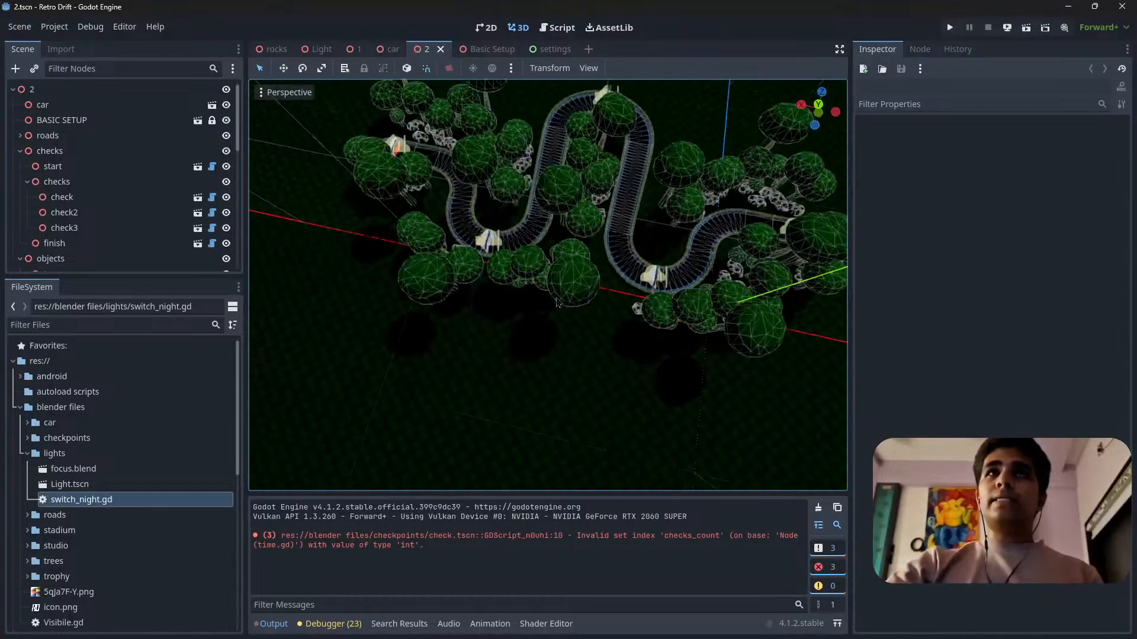
# Switch the level 2 viewport to the top orthogonal view over the start of the track.
pyautogui.click(818, 105)
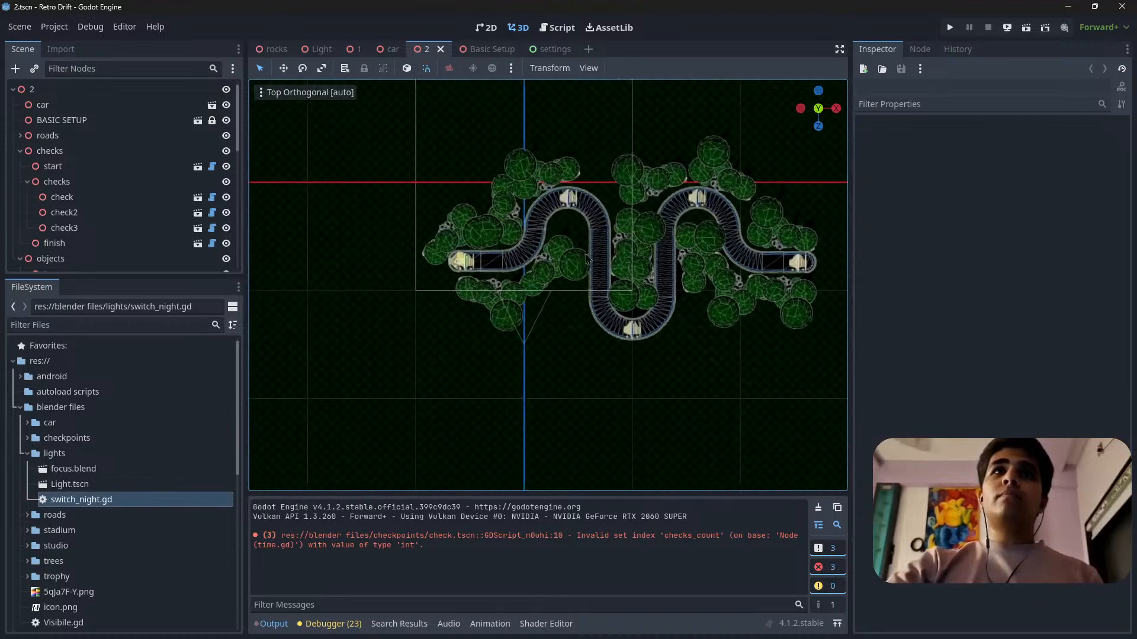
pyautogui.scroll(5, 514, 241)
pyautogui.keyDown('shift'); pyautogui.moveTo(514, 241); pyautogui.dragTo(545, 303, button='middle'); pyautogui.keyUp('shift')
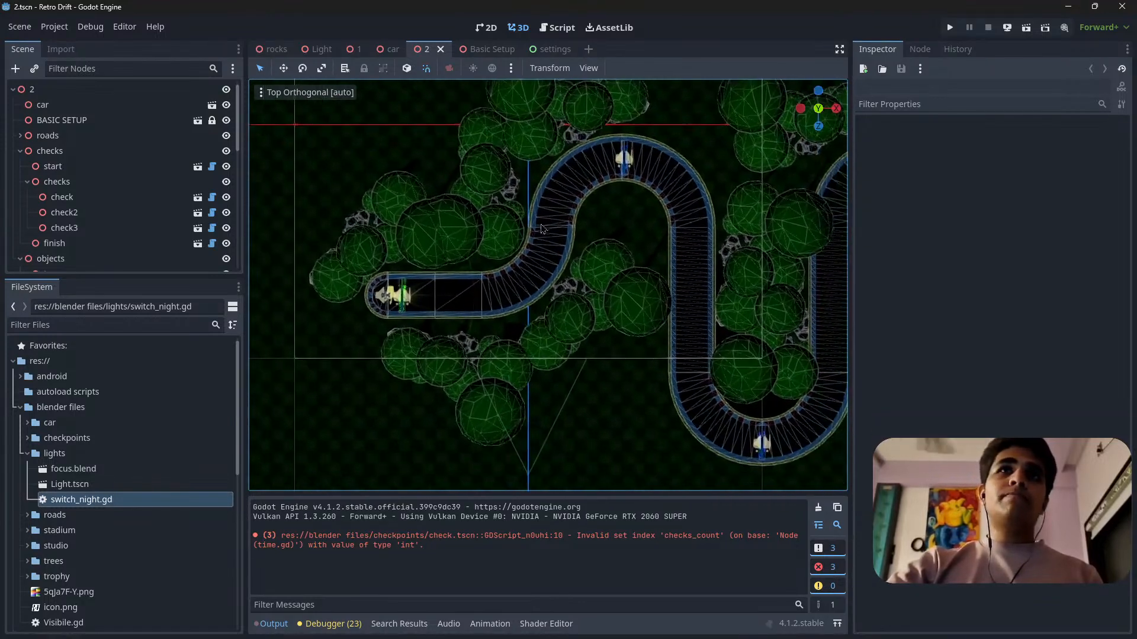
# Collapse the checks and objects nodes and the levels folder, and expand the lvl folder.
pyautogui.click(20, 151)
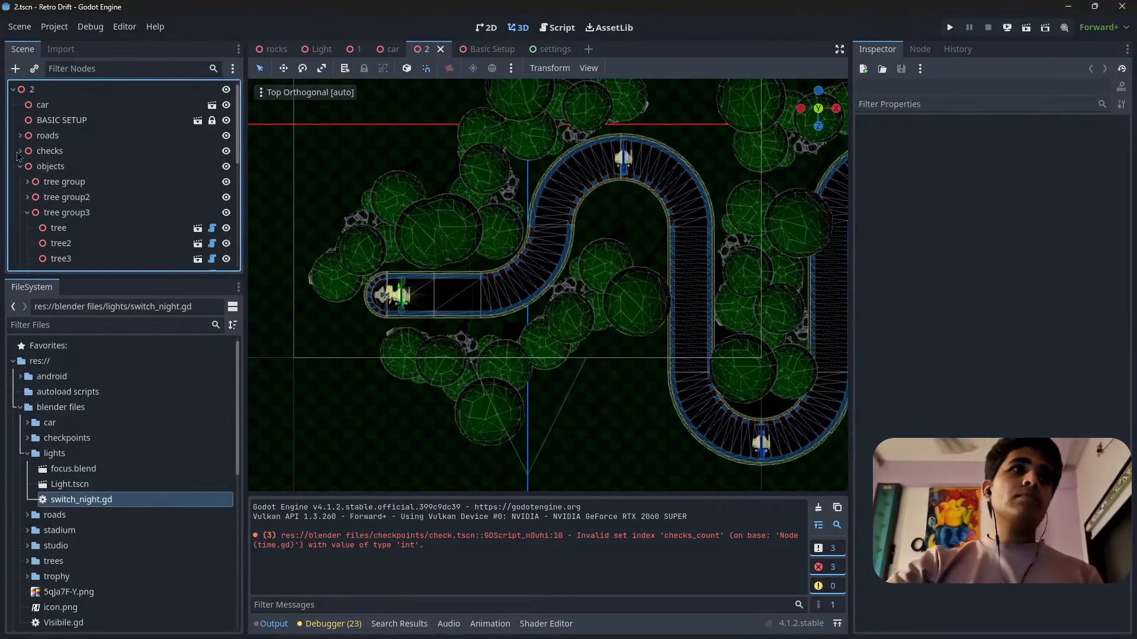
pyautogui.click(20, 167)
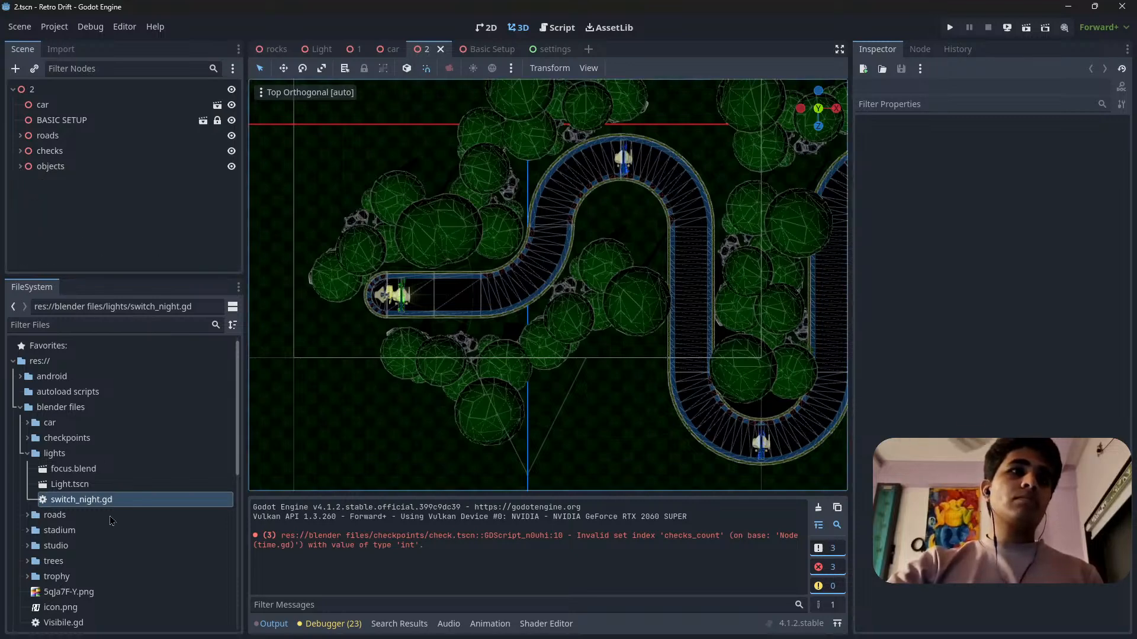
pyautogui.scroll(-5, 109, 506)
pyautogui.scroll(3, 95, 468)
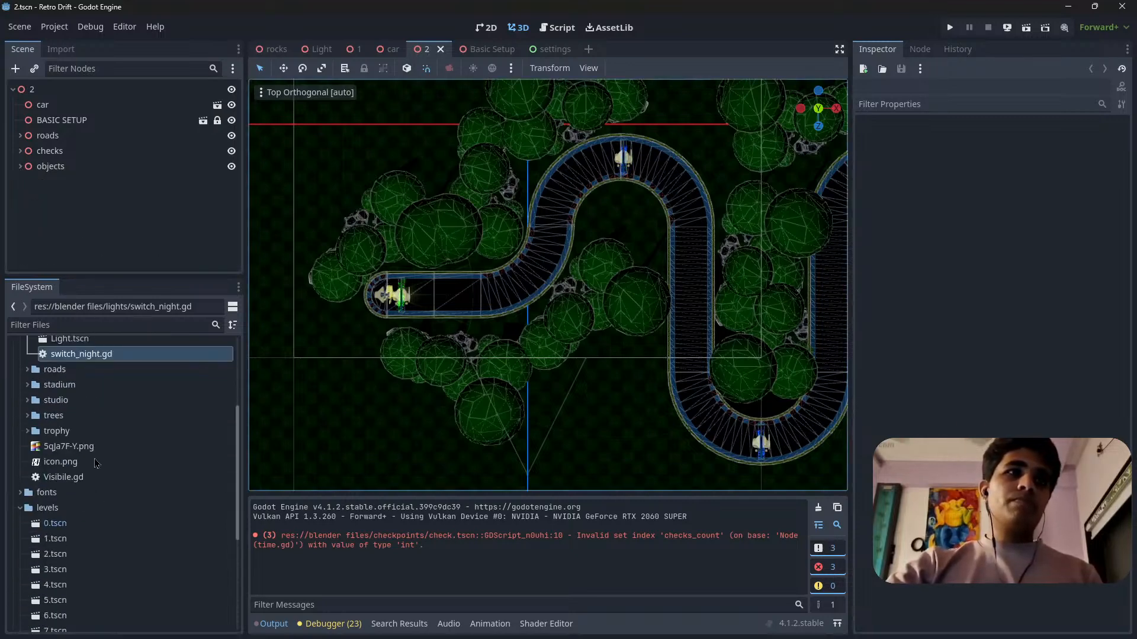
pyautogui.click(20, 508)
pyautogui.click(20, 524)
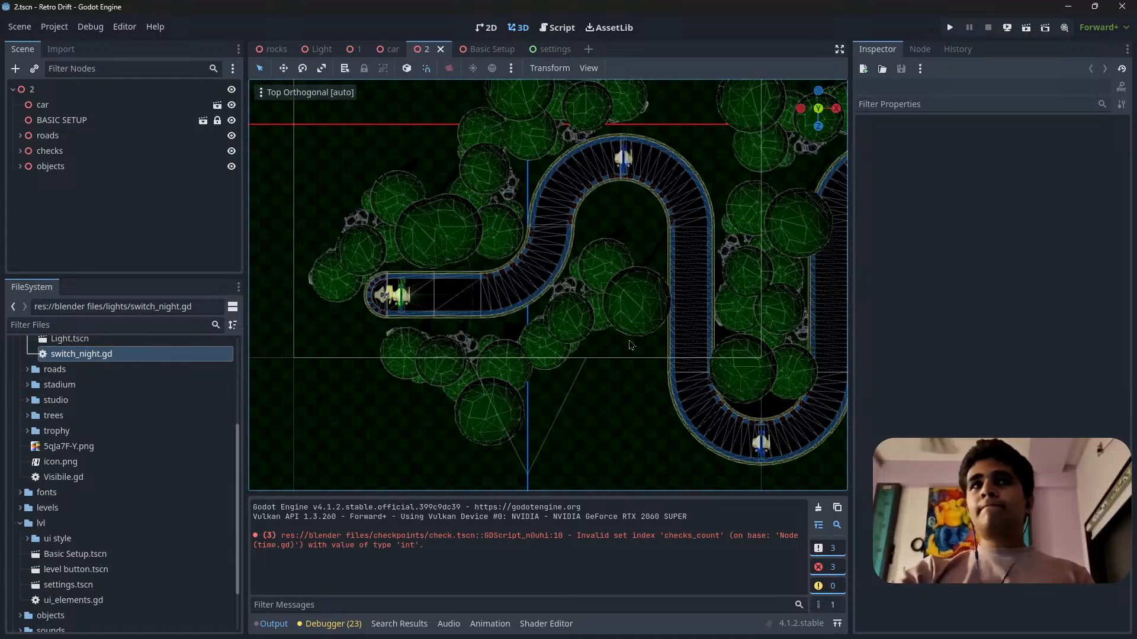
# Clear the output log while keeping the first bends of the level 2 track in top view.
pyautogui.keyDown('shift'); pyautogui.moveTo(521, 323); pyautogui.dragTo(365, 375, button='middle'); pyautogui.keyUp('shift')
pyautogui.scroll(-5, 365, 375)
pyautogui.keyDown('shift'); pyautogui.moveTo(702, 438); pyautogui.dragTo(753, 434, button='middle'); pyautogui.keyUp('shift')
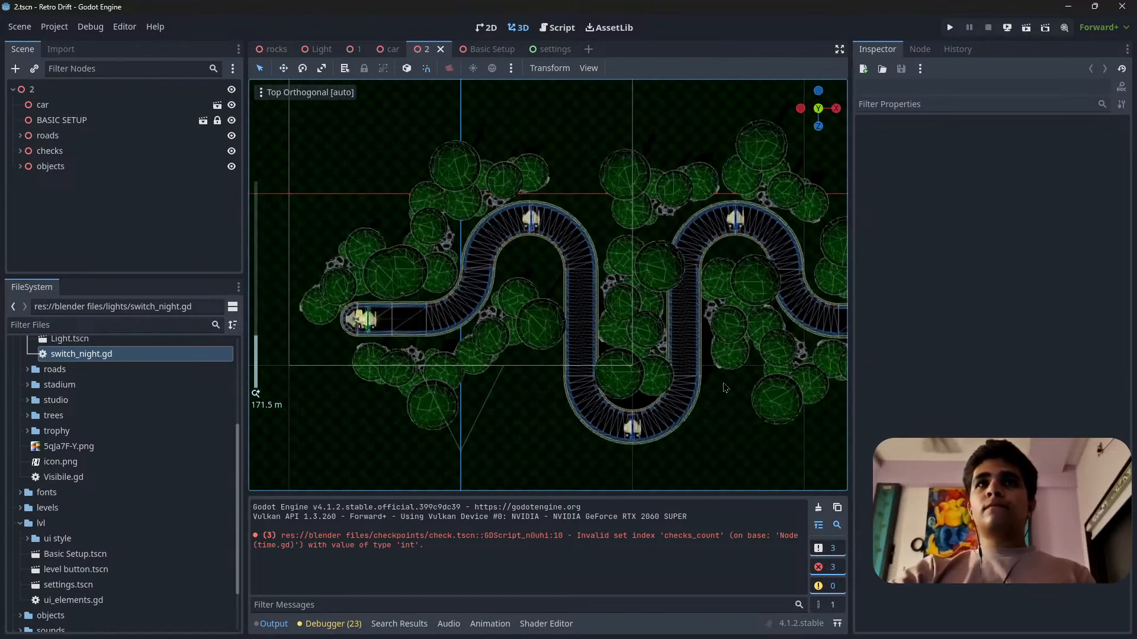
pyautogui.keyDown('shift'); pyautogui.moveTo(585, 395); pyautogui.dragTo(601, 377, button='middle'); pyautogui.keyUp('shift')
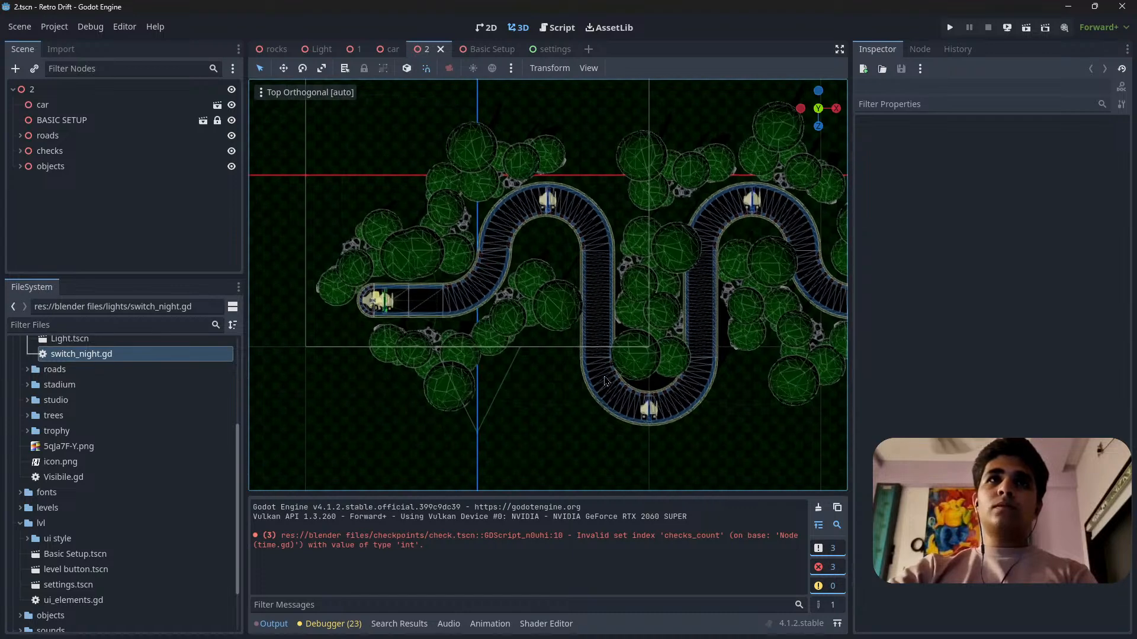
pyautogui.click(818, 509)
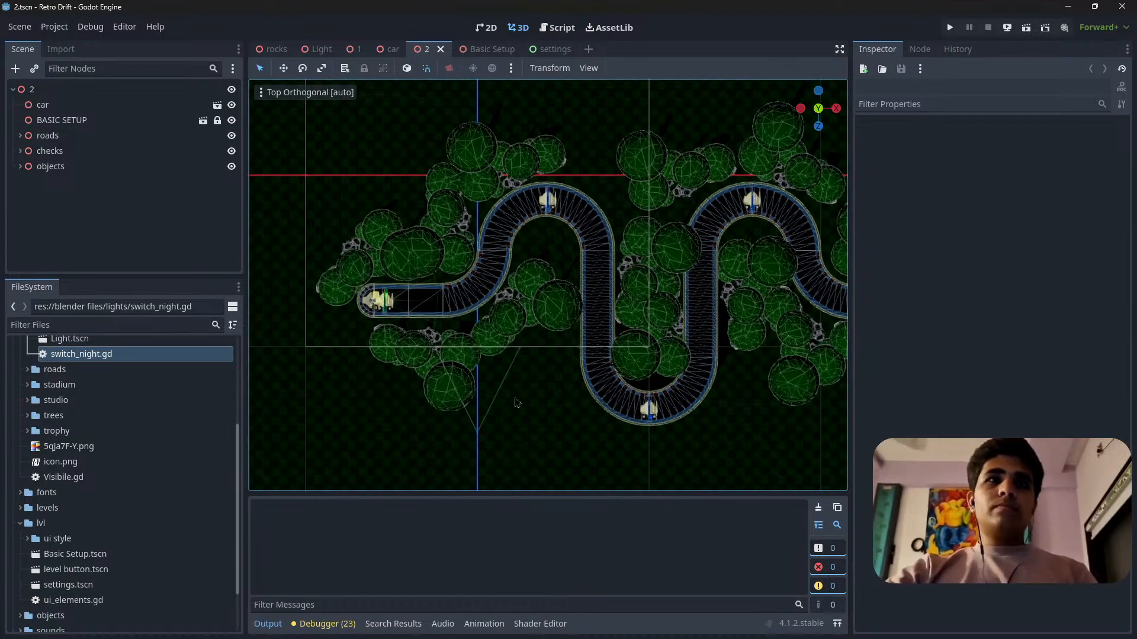
pyautogui.keyDown('shift'); pyautogui.moveTo(515, 398); pyautogui.dragTo(549, 403, button='middle'); pyautogui.keyUp('shift')
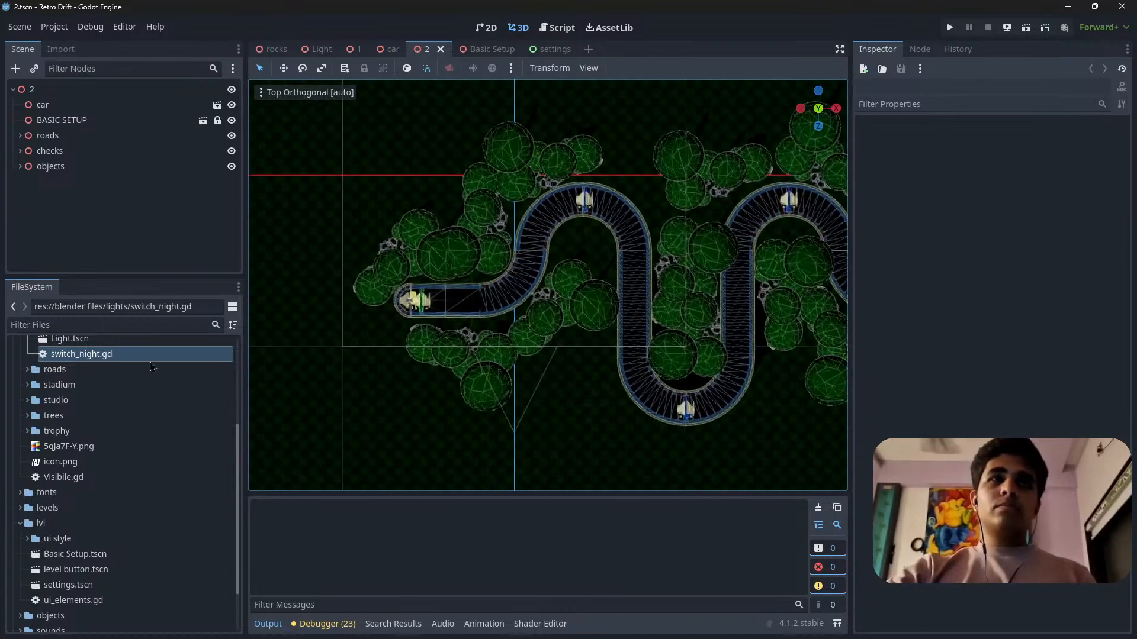
# Locate the scene and script files in the lights folder and check how the lights node is organised in the level 1 scene.
pyautogui.scroll(-3, 87, 479)
pyautogui.scroll(10, 86, 480)
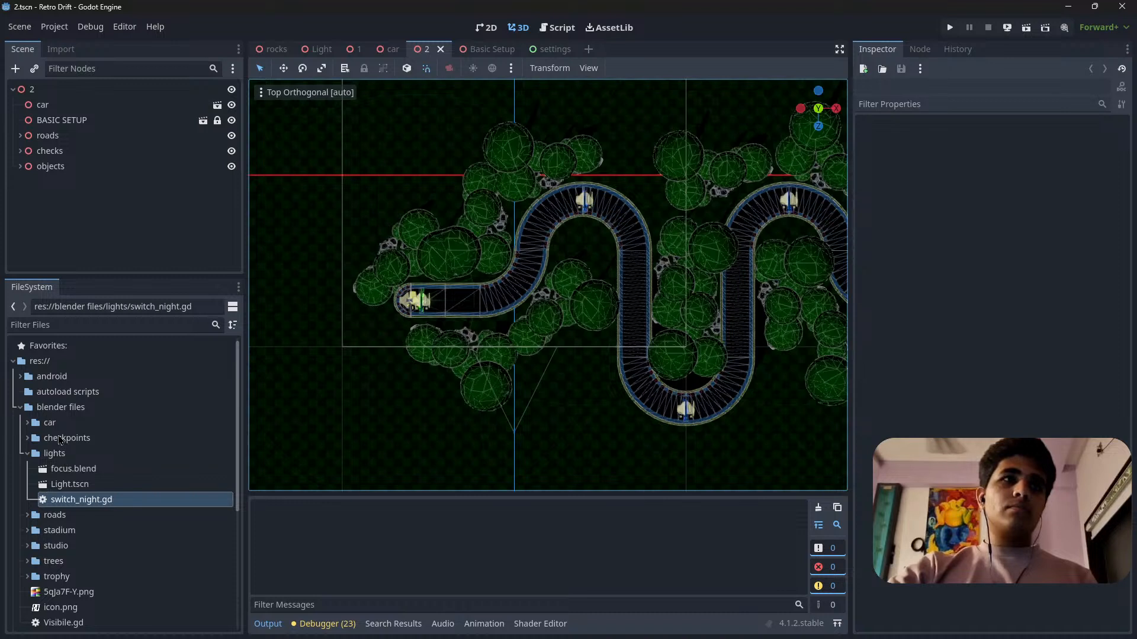
pyautogui.click(27, 455)
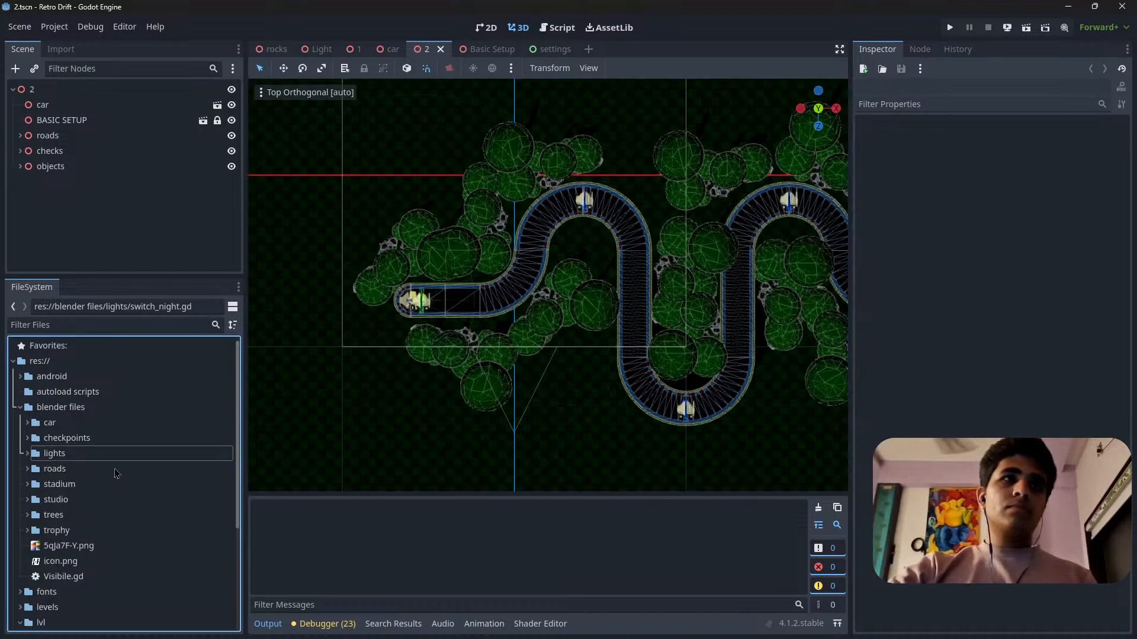
pyautogui.click(27, 454)
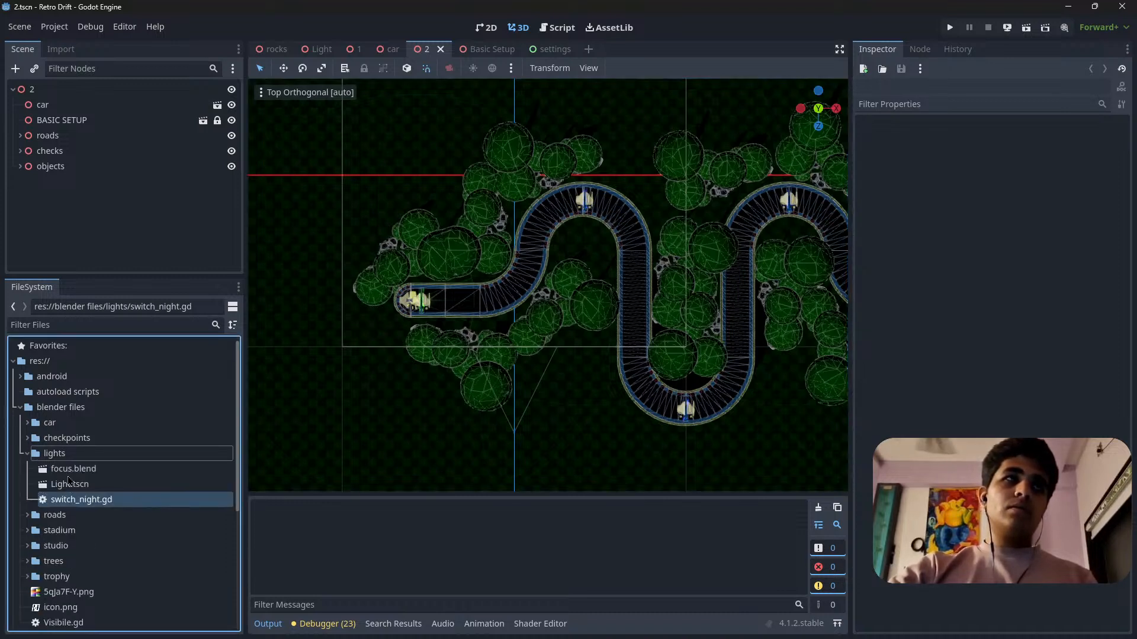
pyautogui.click(354, 49)
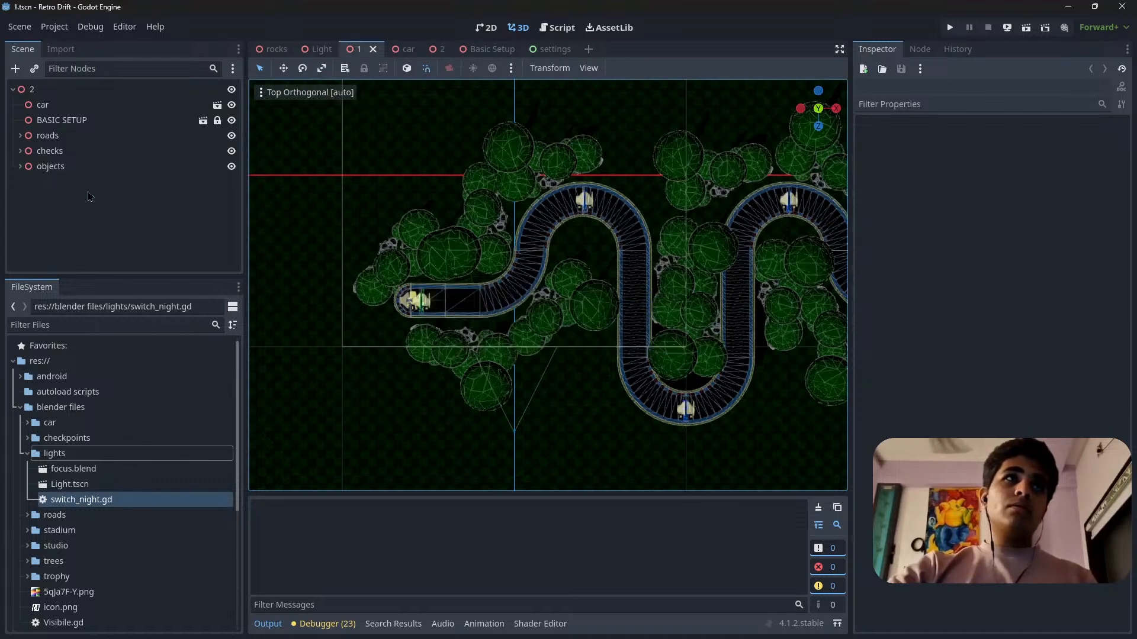
pyautogui.click(17, 187)
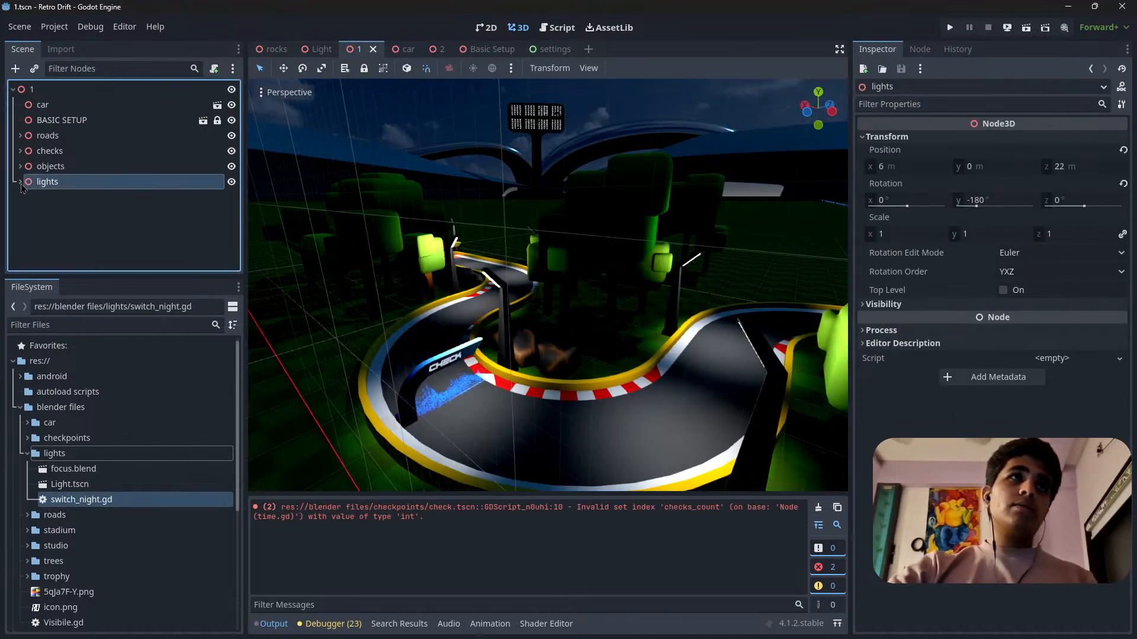
pyautogui.click(21, 184)
pyautogui.click(20, 153)
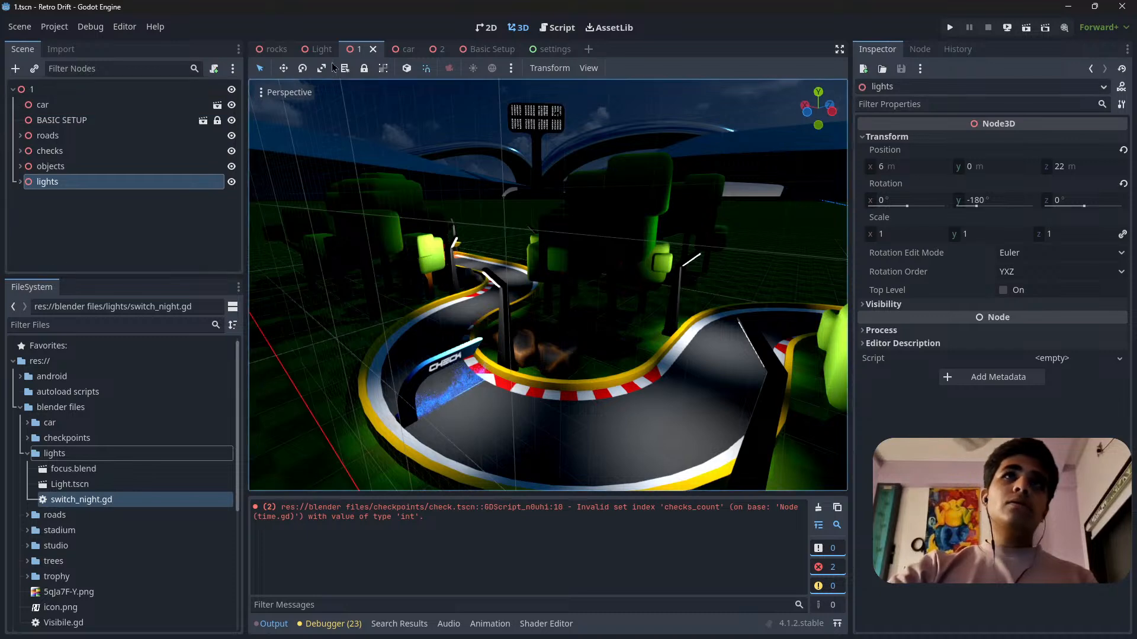
# Close the level 1, rocks, Light, car, Basic Setup and settings scenes, keeping only the level 2 scene open.
pyautogui.click(373, 50)
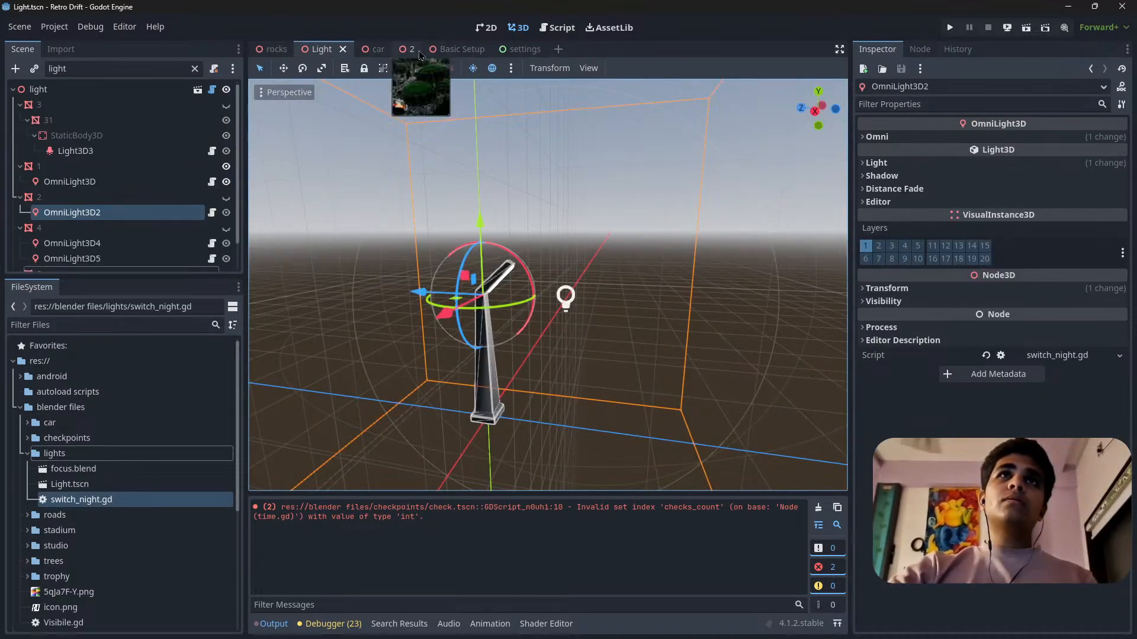
pyautogui.click(299, 49)
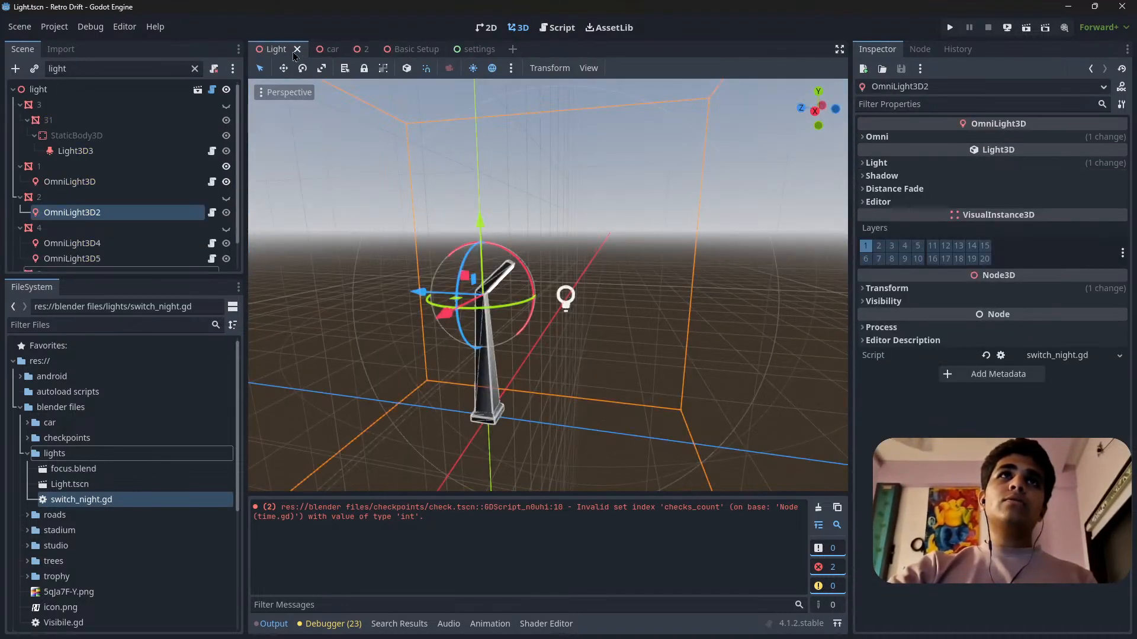
pyautogui.click(297, 49)
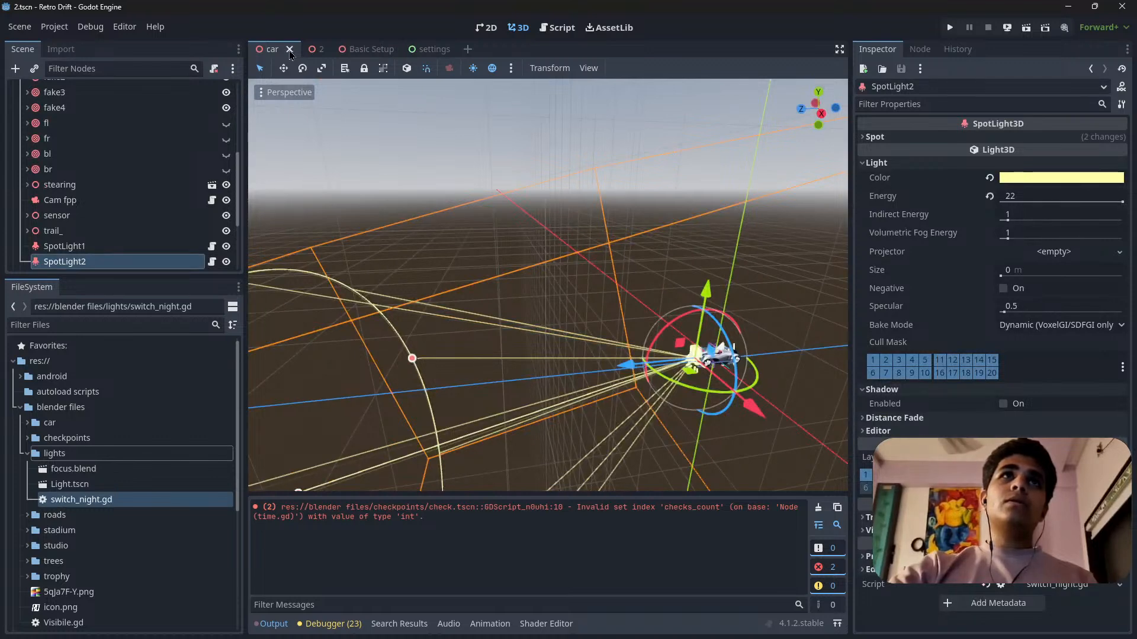
pyautogui.click(289, 51)
pyautogui.click(333, 51)
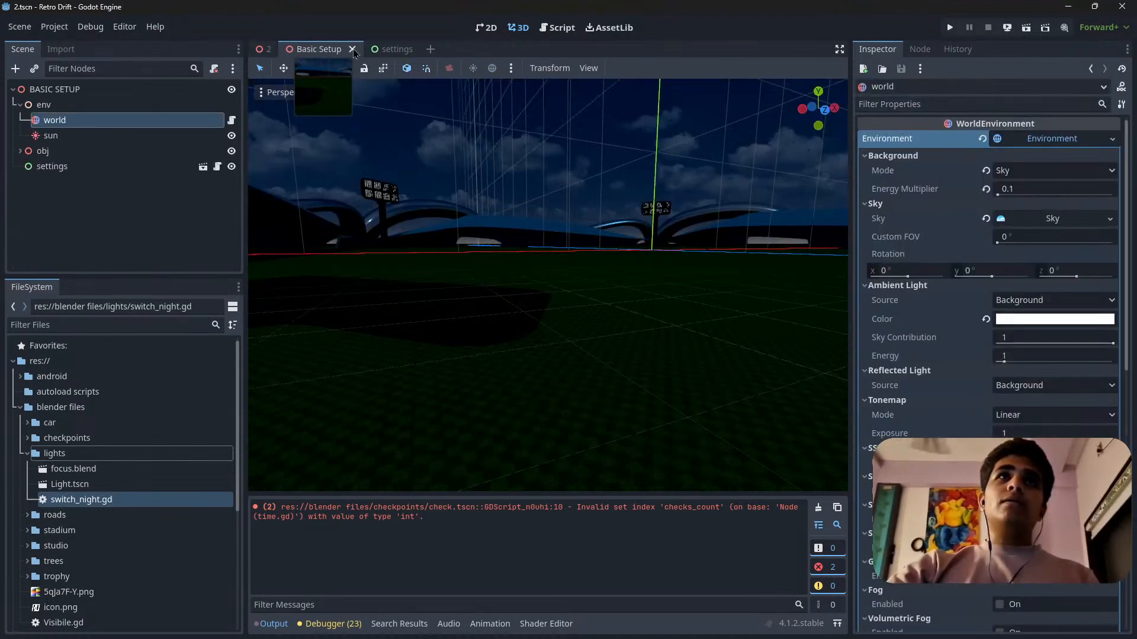
pyautogui.click(352, 49)
pyautogui.click(343, 53)
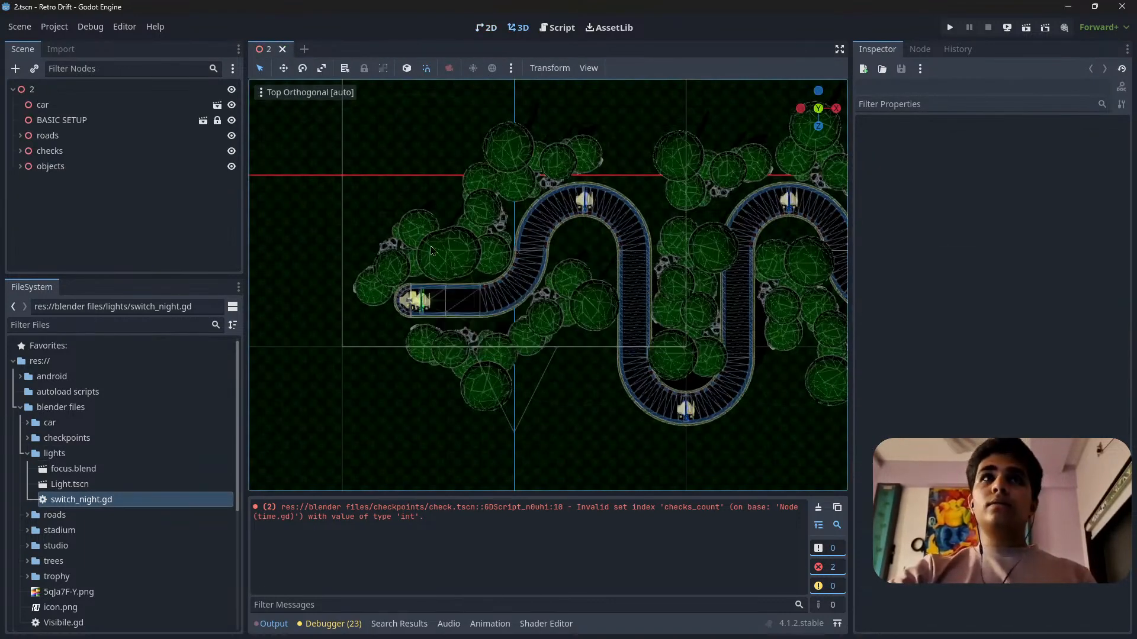
# Add a Node3D as a child of the level 2 root node.
pyautogui.click(56, 90)
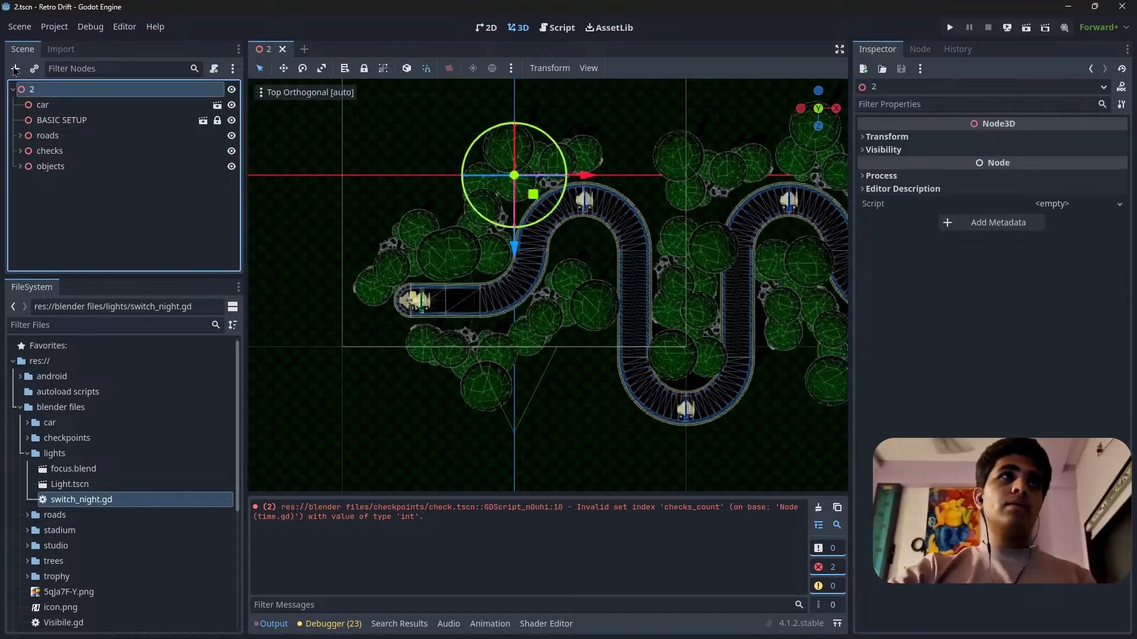
pyautogui.click(15, 69)
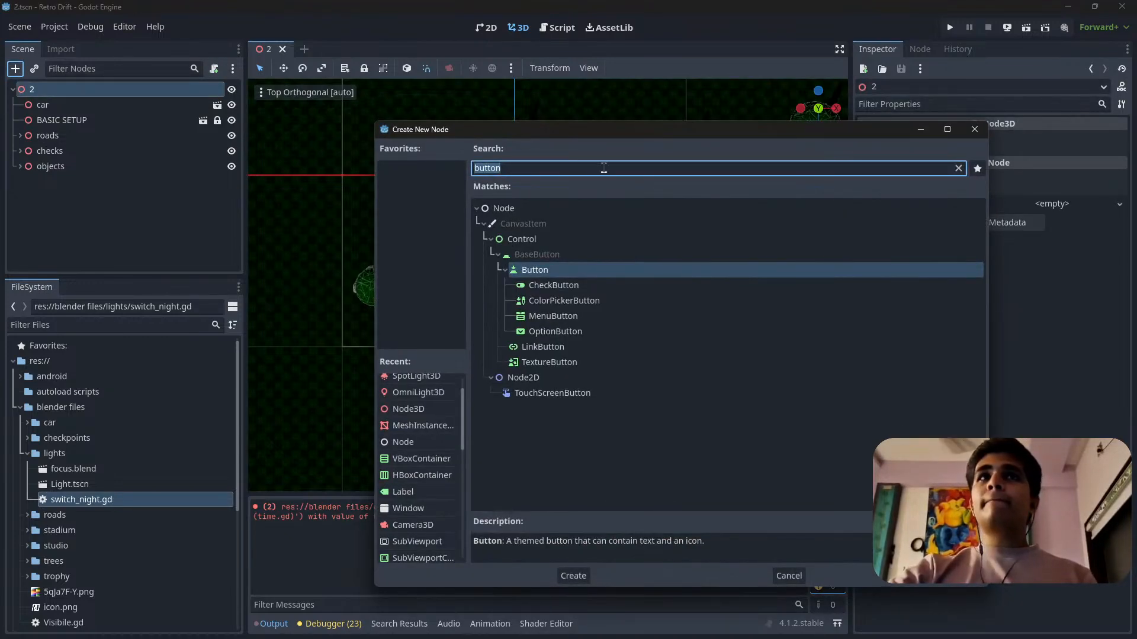
pyautogui.scroll(1, 403, 414)
pyautogui.doubleClick(414, 431)
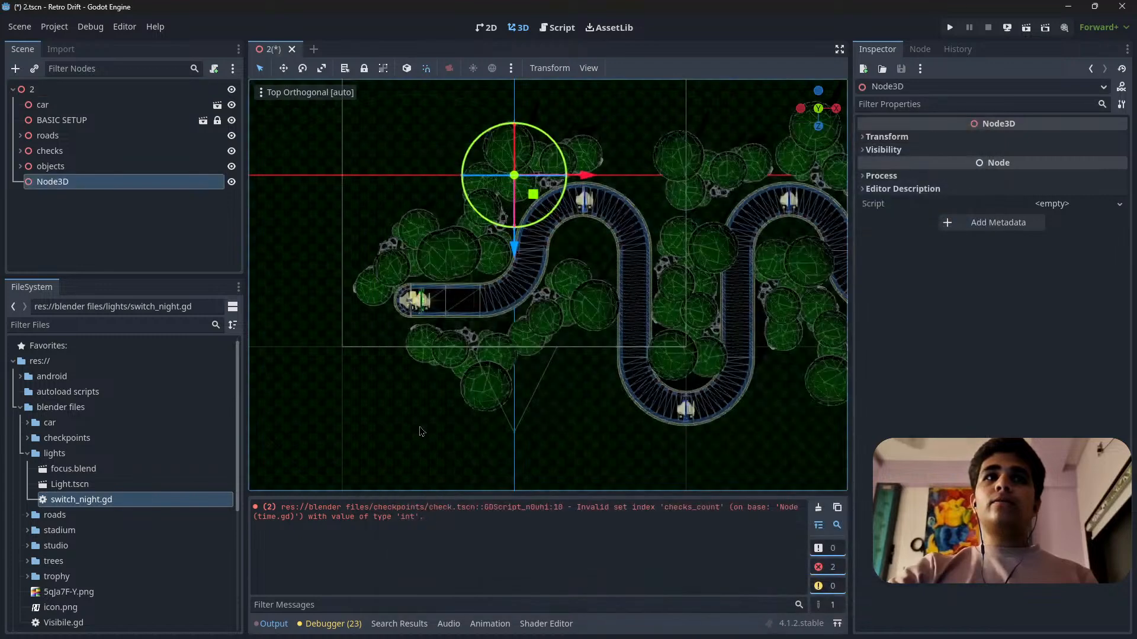
# Rename the new Node3D as lights and save the level 2 scene.
pyautogui.doubleClick(92, 182)
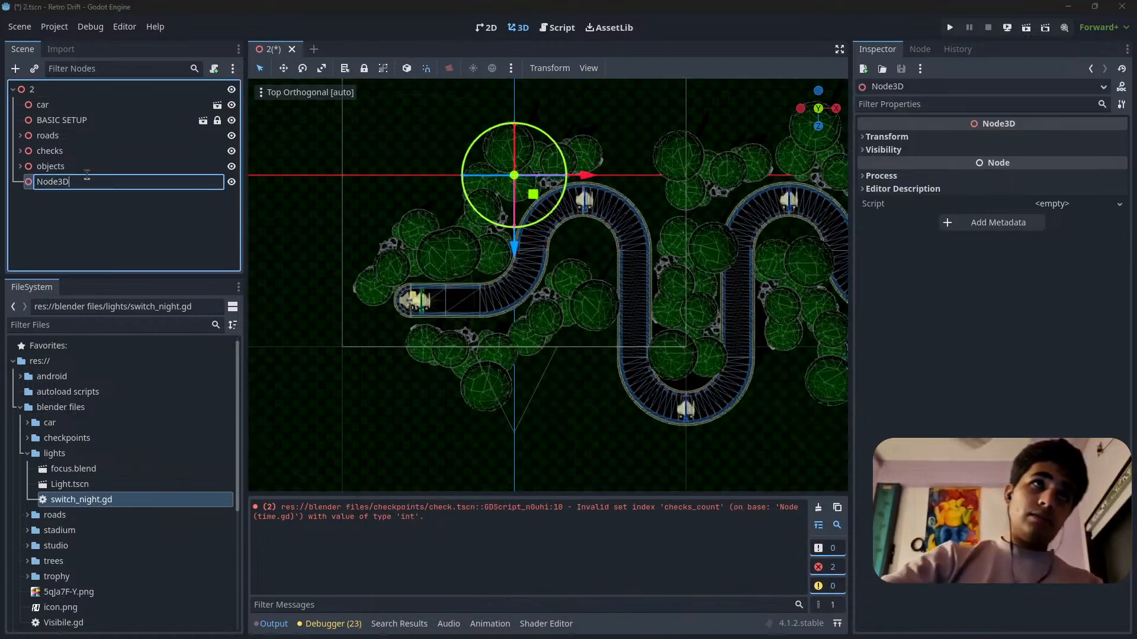
pyautogui.write('lights')
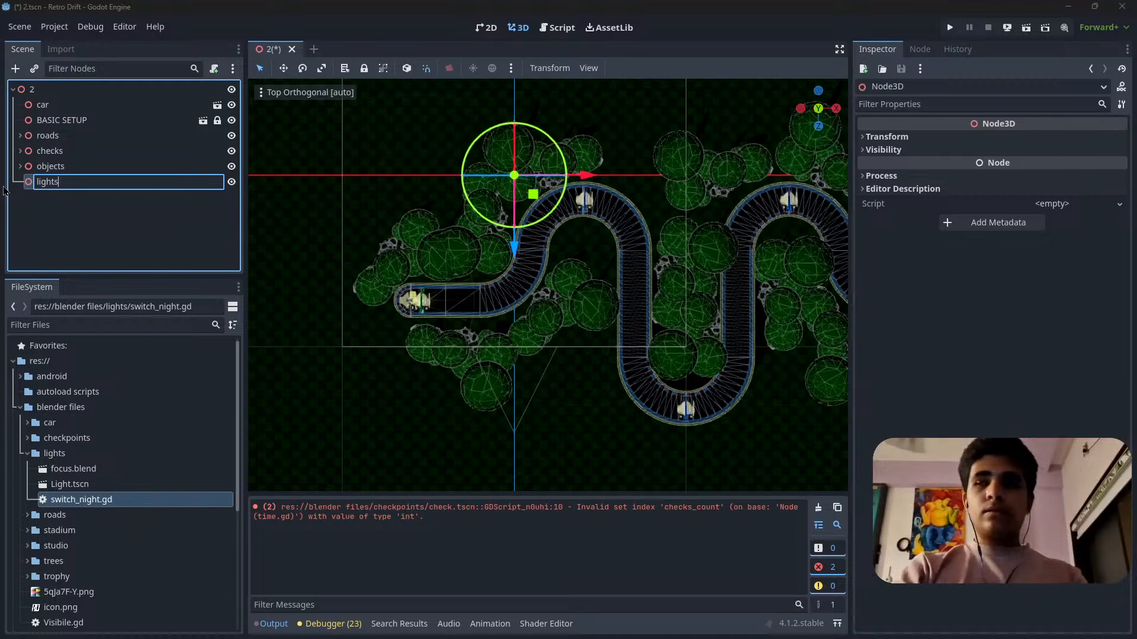
pyautogui.press('Escape')
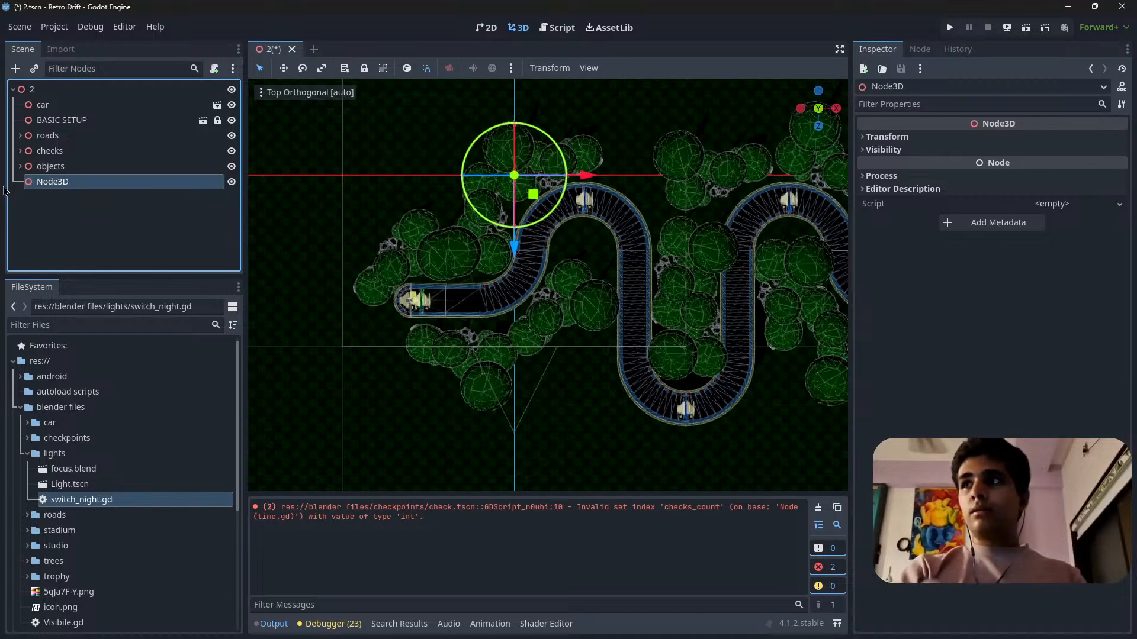
pyautogui.scroll(2, 273, 128)
pyautogui.click(85, 224)
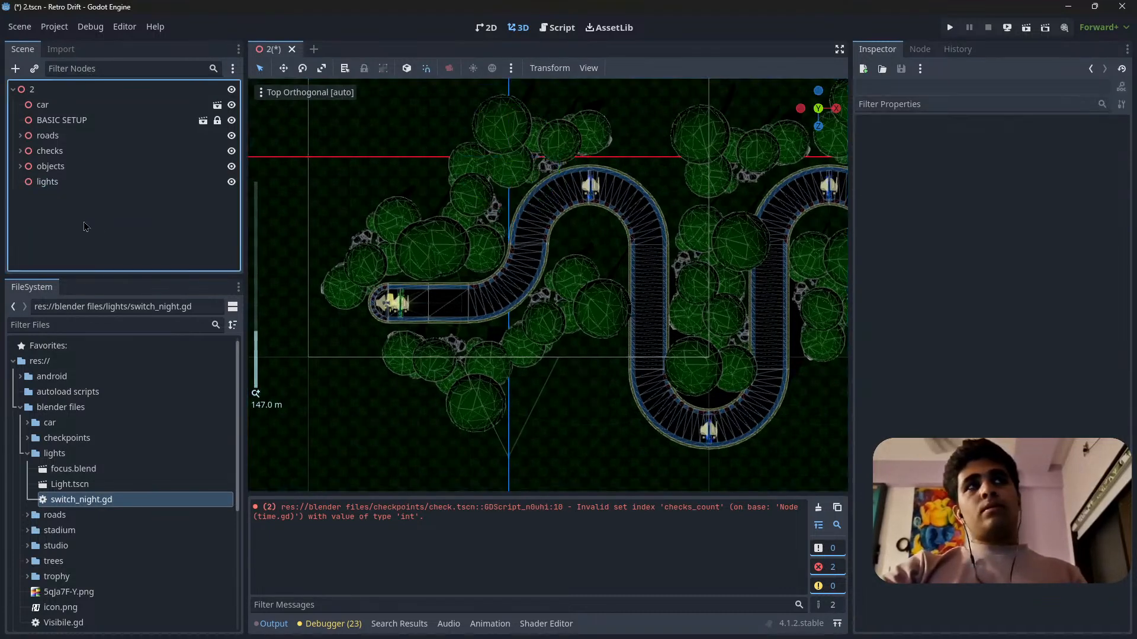
pyautogui.hotkey('ctrl', 's')
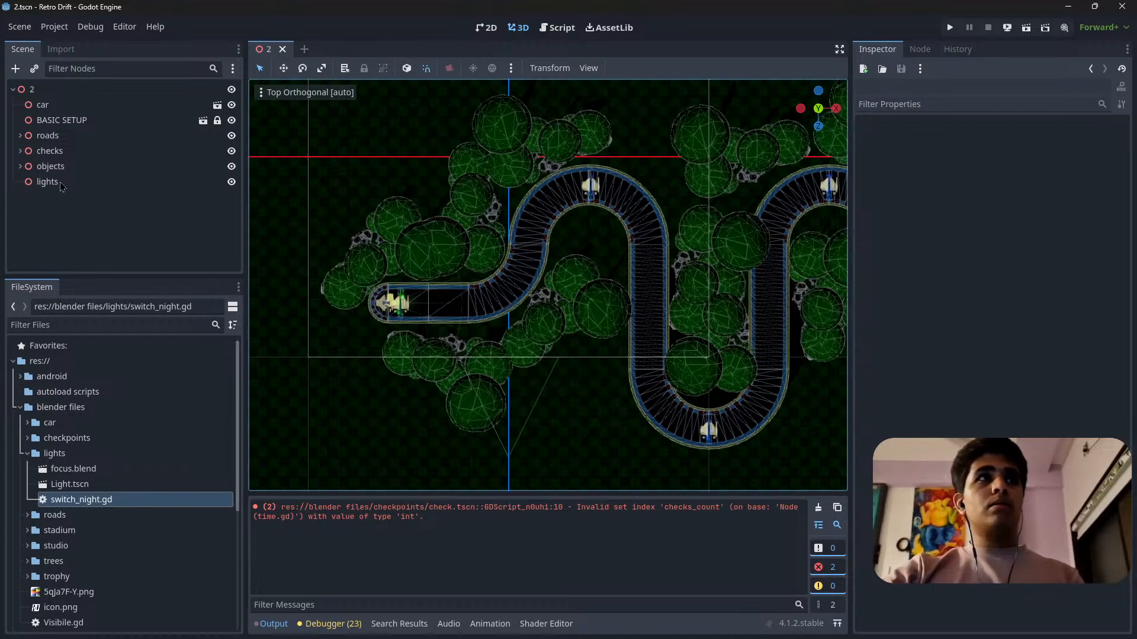
# Clear the output log and instance Light.tscn as a child of the lights node.
pyautogui.click(60, 184)
pyautogui.keyDown('shift'); pyautogui.moveTo(500, 160); pyautogui.dragTo(646, 188, button='middle'); pyautogui.keyUp('shift')
pyautogui.scroll(6, 524, 249)
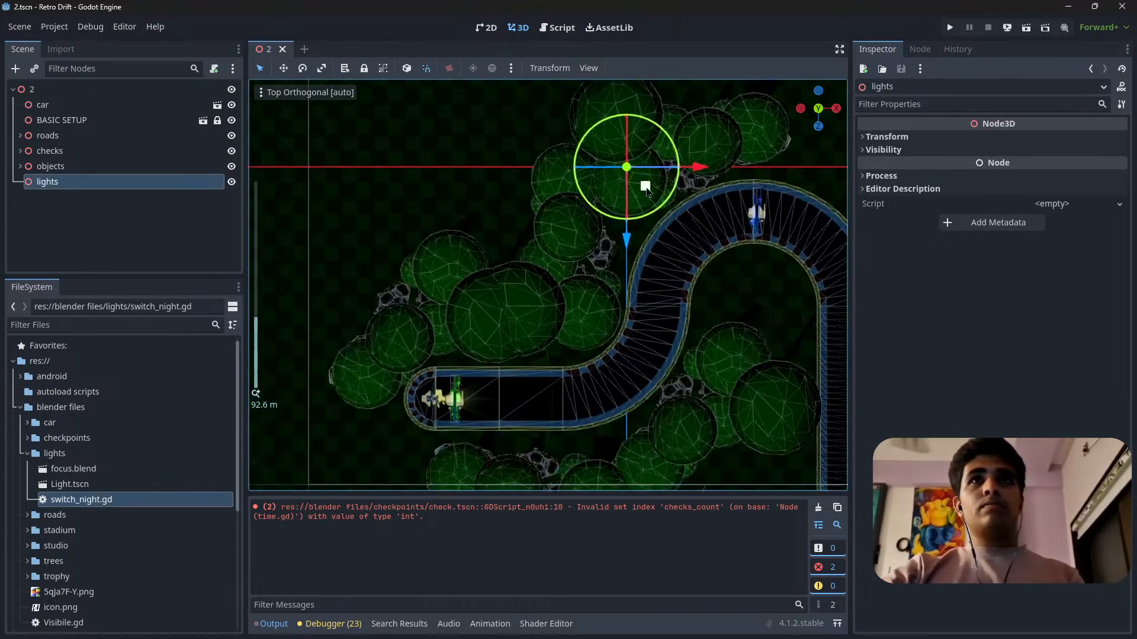
pyautogui.scroll(-4, 646, 188)
pyautogui.keyDown('shift'); pyautogui.moveTo(496, 374); pyautogui.dragTo(440, 352, button='middle'); pyautogui.keyUp('shift')
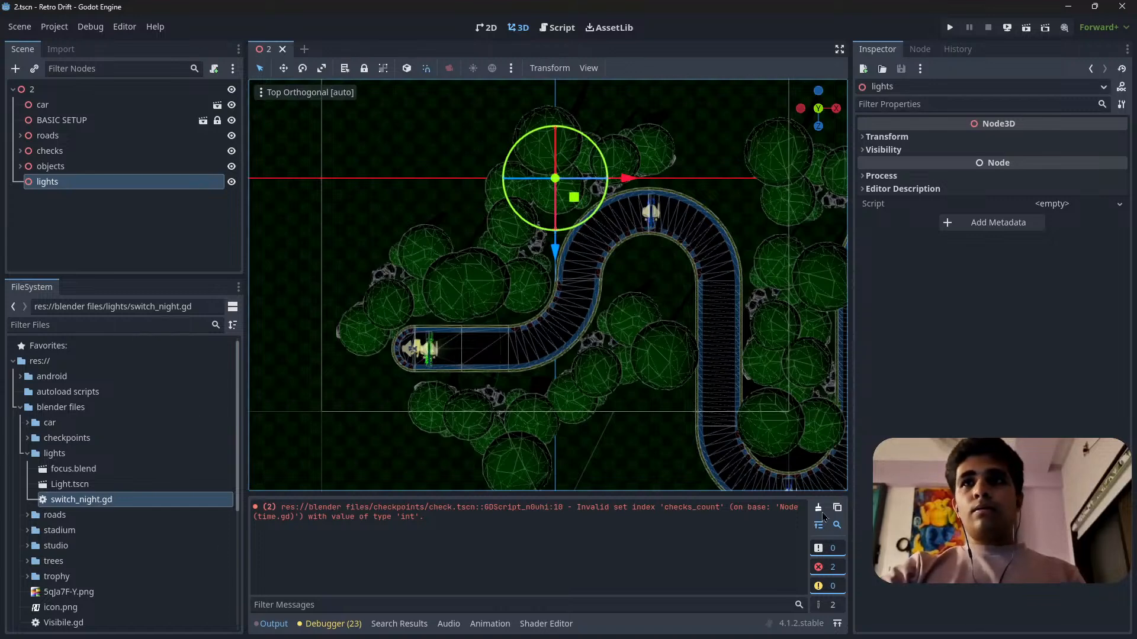
pyautogui.click(821, 513)
pyautogui.moveTo(631, 351)
pyautogui.keyDown('shift'); pyautogui.mouseDown(button='middle')
pyautogui.moveTo(617, 303)
pyautogui.moveTo(627, 340)
pyautogui.mouseUp(button='middle'); pyautogui.keyUp('shift')
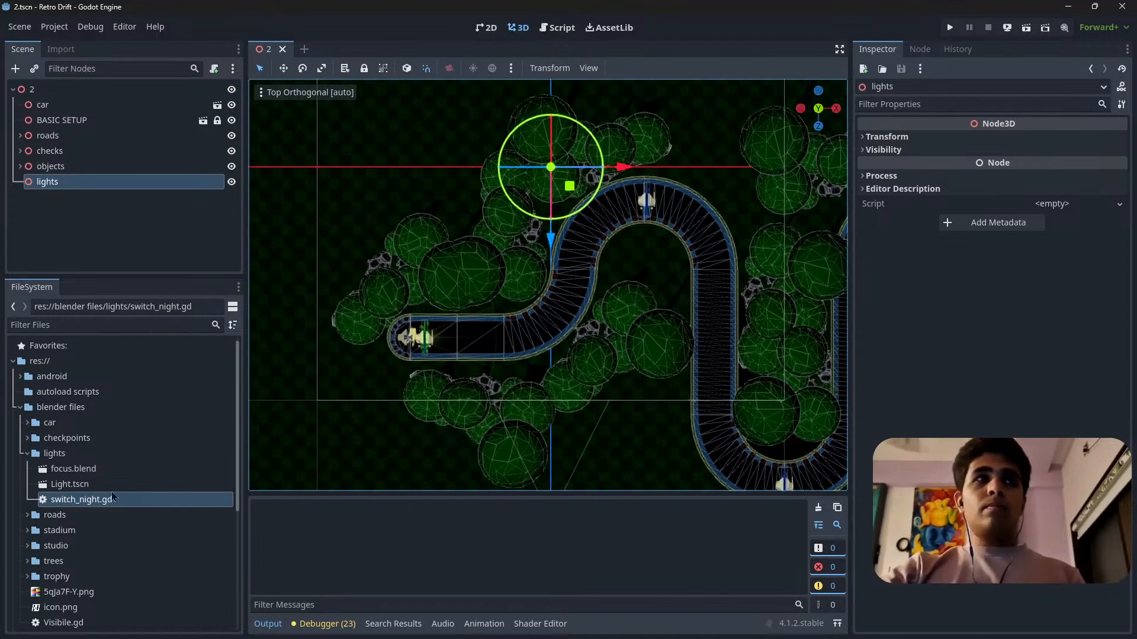
pyautogui.click(80, 486)
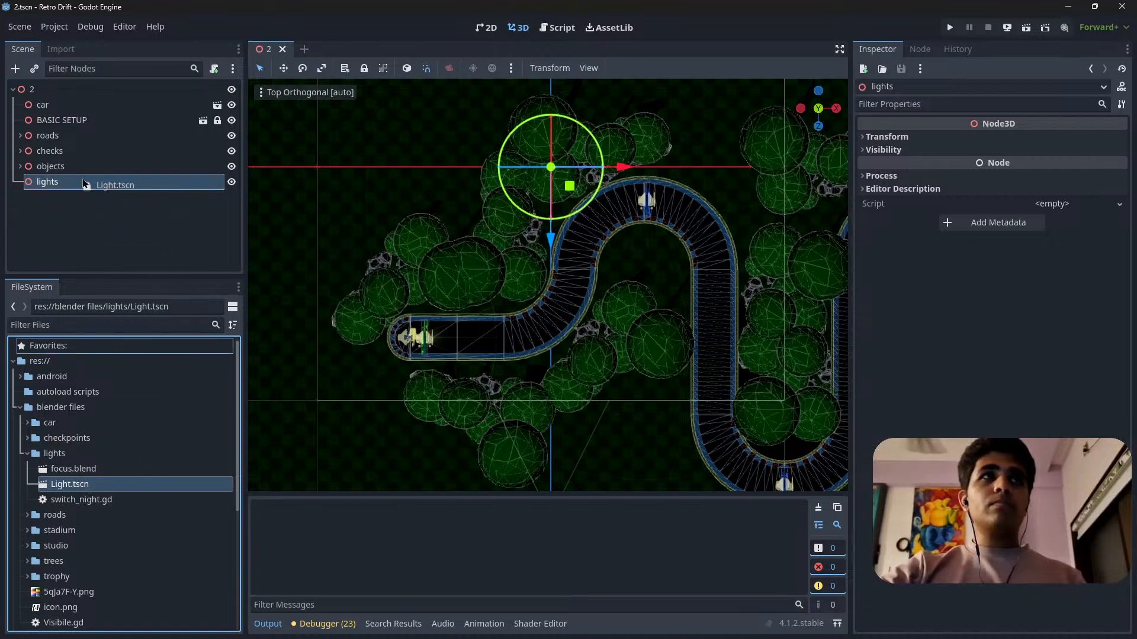
pyautogui.moveTo(85, 184); pyautogui.dragTo(88, 186)
# Move the light instance beside the rounded end of the track behind the car's starting position.
pyautogui.keyDown('shift'); pyautogui.moveTo(570, 185); pyautogui.dragTo(526, 221, button='middle'); pyautogui.keyUp('shift')
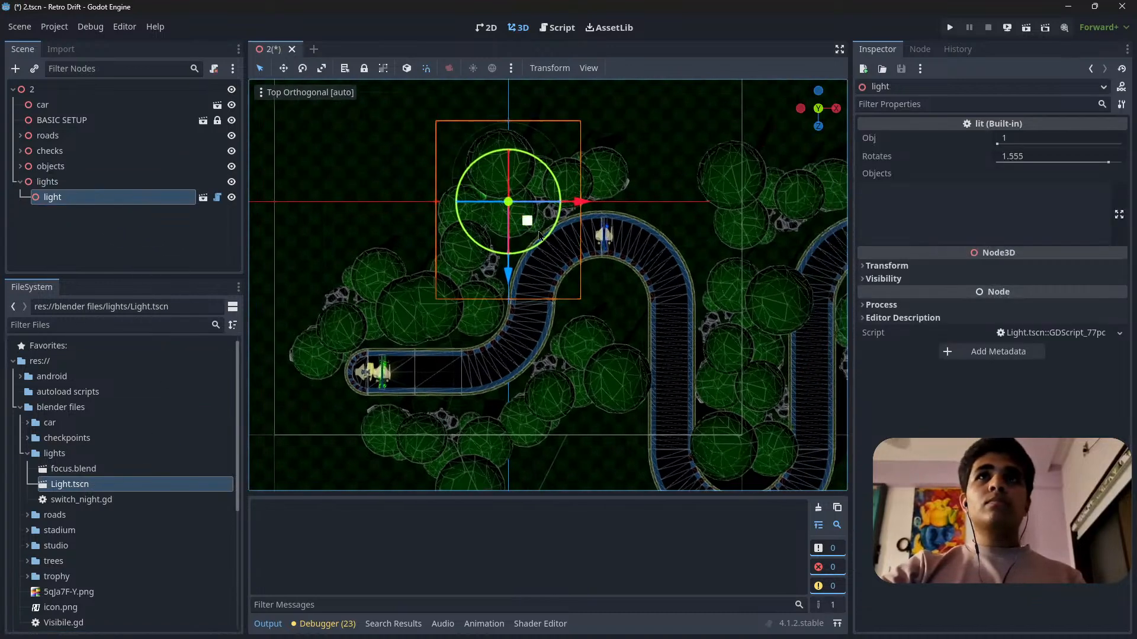
pyautogui.moveTo(525, 221); pyautogui.dragTo(342, 433)
pyautogui.scroll(10, 260, 444)
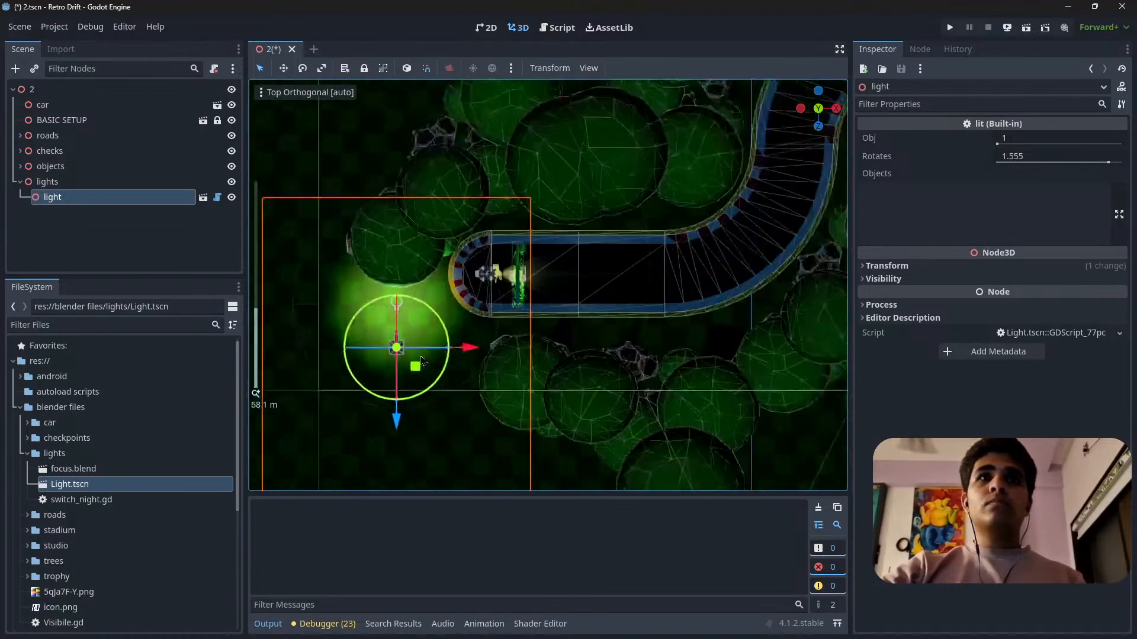
pyautogui.scroll(-2, 537, 318)
pyautogui.moveTo(495, 282); pyautogui.dragTo(551, 290)
pyautogui.scroll(10, 550, 286)
# Rotate the light diagonally toward the starting area, set it against the outer edge of the rounded end and save the scene.
pyautogui.keyDown('shift'); pyautogui.moveTo(548, 282); pyautogui.dragTo(518, 323, button='middle'); pyautogui.keyUp('shift')
pyautogui.moveTo(511, 335); pyautogui.dragTo(533, 340)
pyautogui.keyDown('shift'); pyautogui.moveTo(610, 355); pyautogui.dragTo(437, 353, button='middle'); pyautogui.keyUp('shift')
pyautogui.scroll(-6, 524, 379)
pyautogui.scroll(-10, 437, 353)
pyautogui.keyDown('shift'); pyautogui.moveTo(479, 320); pyautogui.dragTo(546, 313, button='middle'); pyautogui.keyUp('shift')
pyautogui.scroll(10, 441, 333)
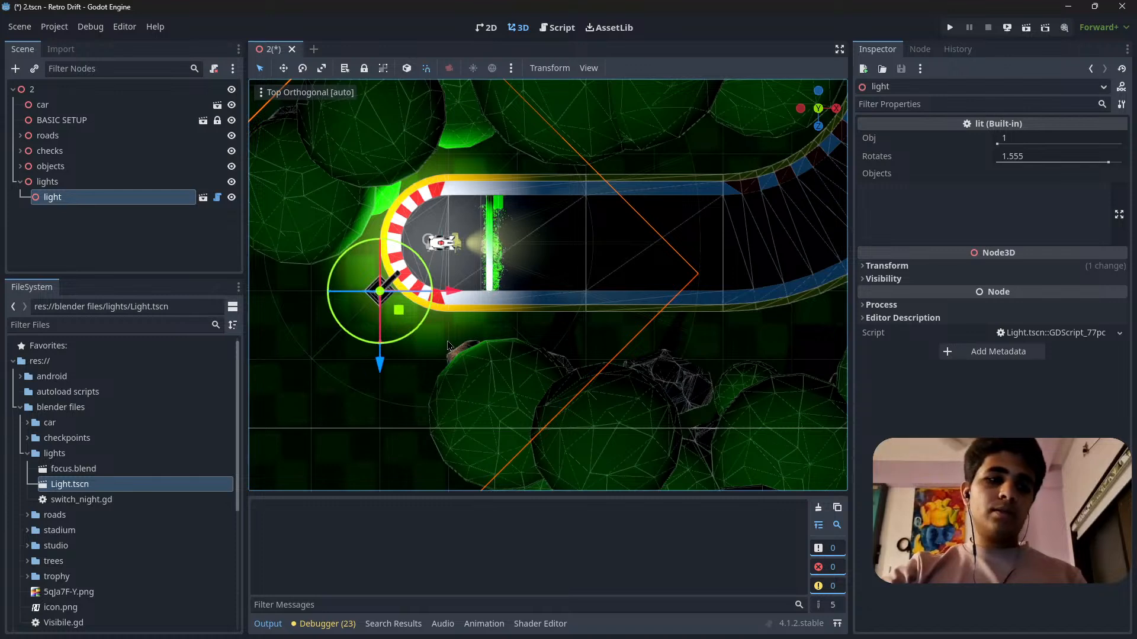
pyautogui.keyDown('shift'); pyautogui.moveTo(447, 343); pyautogui.dragTo(330, 313, button='middle'); pyautogui.keyUp('shift')
pyautogui.scroll(-10, 329, 313)
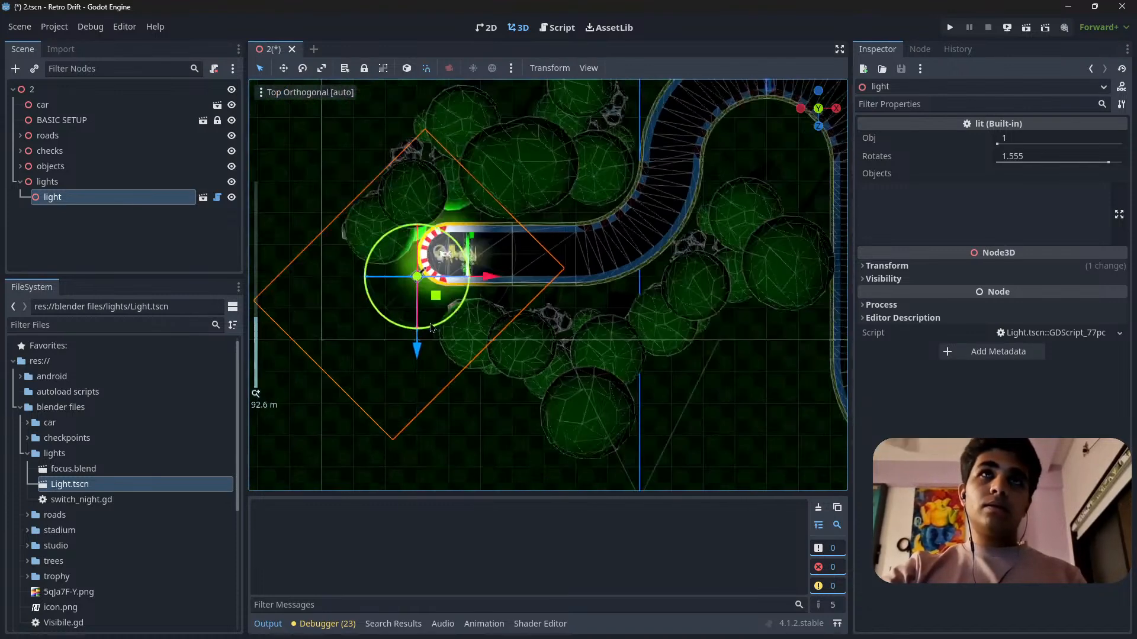
pyautogui.keyDown('shift'); pyautogui.moveTo(433, 302); pyautogui.dragTo(484, 338, button='middle'); pyautogui.keyUp('shift')
pyautogui.scroll(8, 416, 340)
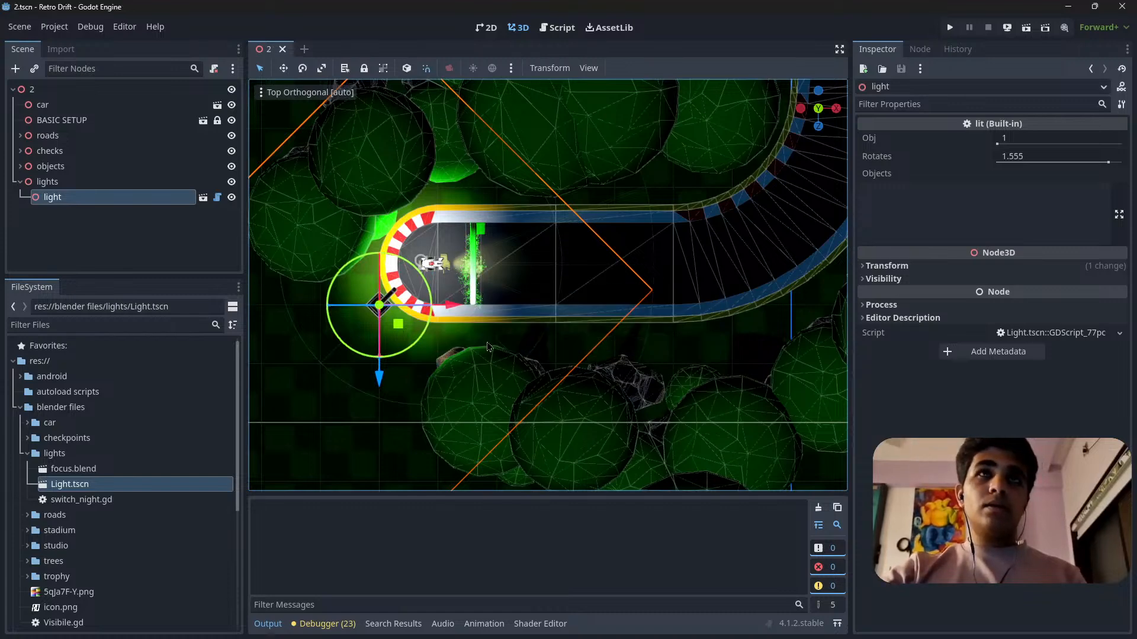
# Duplicate the light and place the copy outside the track where the first bend begins, turned slightly toward the road.
pyautogui.hotkey('ctrl', 'd')
pyautogui.moveTo(464, 302); pyautogui.dragTo(805, 303)
pyautogui.moveTo(746, 350); pyautogui.dragTo(780, 304)
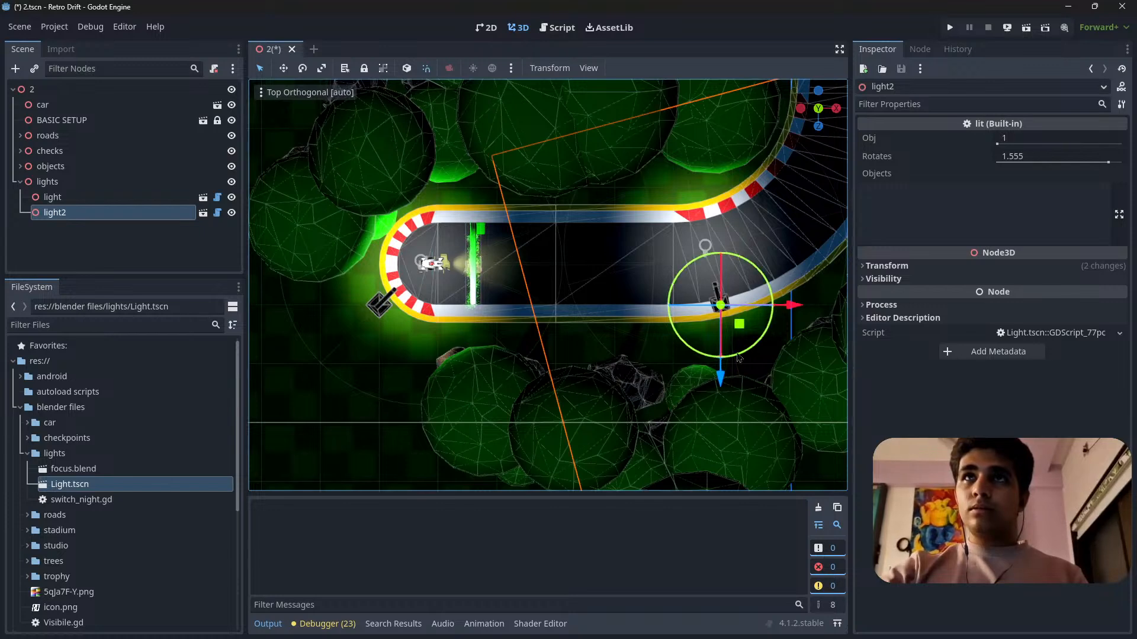
pyautogui.moveTo(720, 378); pyautogui.dragTo(714, 419)
pyautogui.keyDown('shift'); pyautogui.moveTo(745, 311); pyautogui.dragTo(455, 282, button='middle'); pyautogui.keyUp('shift')
pyautogui.scroll(8, 597, 387)
pyautogui.scroll(-12, 638, 318)
pyautogui.keyDown('shift'); pyautogui.moveTo(638, 317); pyautogui.dragTo(801, 345, button='middle'); pyautogui.keyUp('shift')
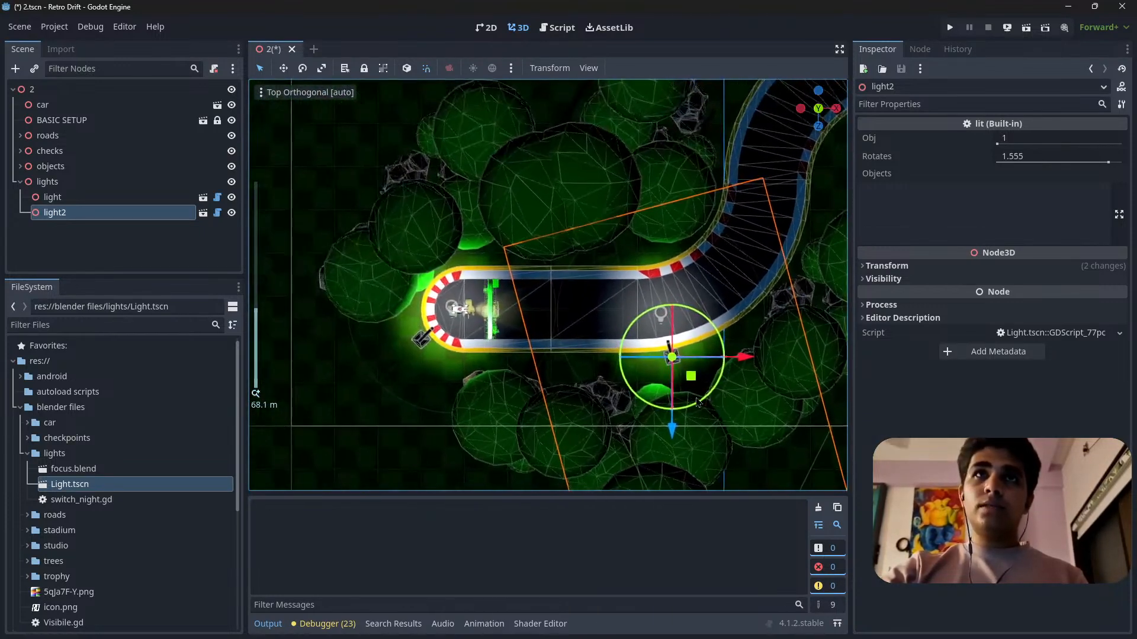
# Turn light2 perpendicular to the track, move it back beside the starting straight just past the start line, and save the scene.
pyautogui.moveTo(681, 412); pyautogui.dragTo(669, 421)
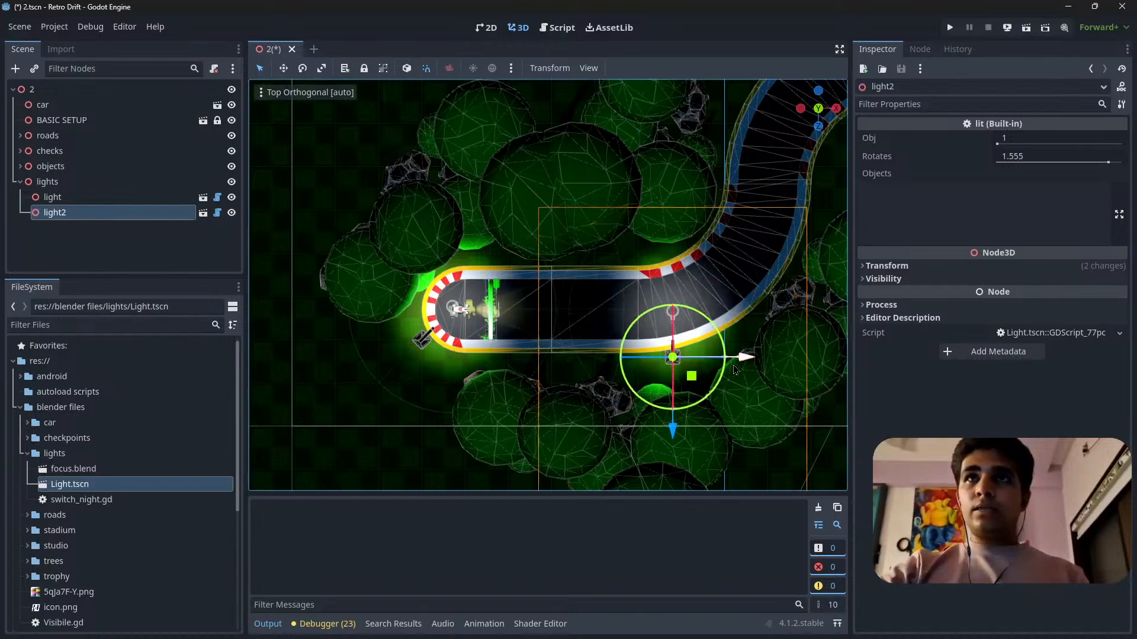
pyautogui.moveTo(734, 370); pyautogui.dragTo(644, 370)
pyautogui.scroll(8, 592, 332)
pyautogui.keyDown('shift'); pyautogui.moveTo(640, 473); pyautogui.dragTo(669, 390, button='middle'); pyautogui.keyUp('shift')
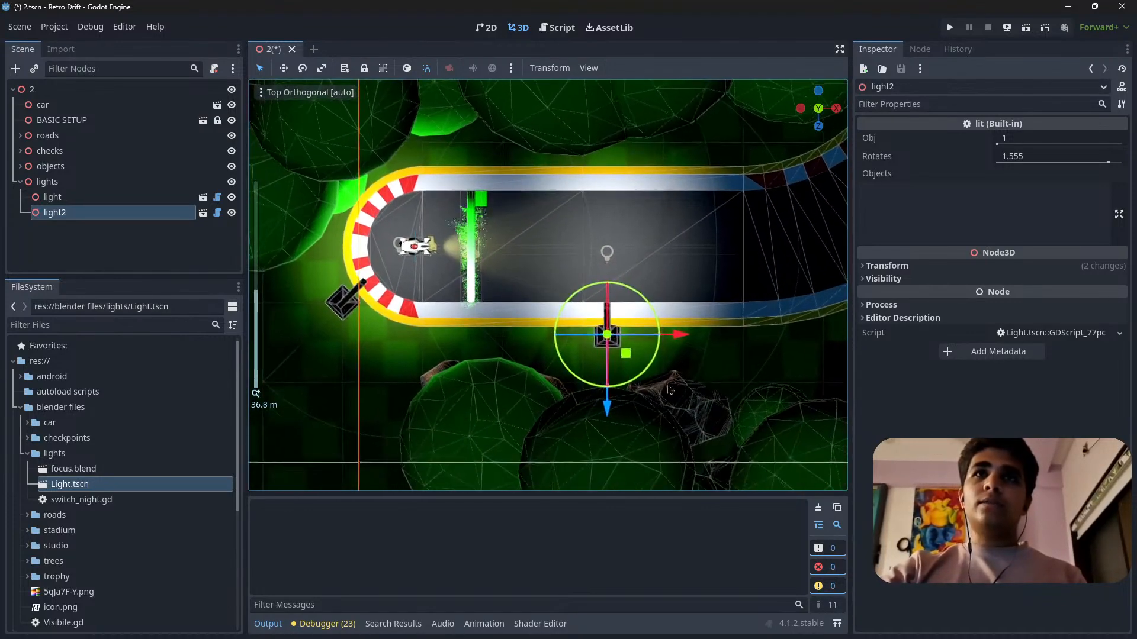
pyautogui.moveTo(607, 407); pyautogui.dragTo(607, 416)
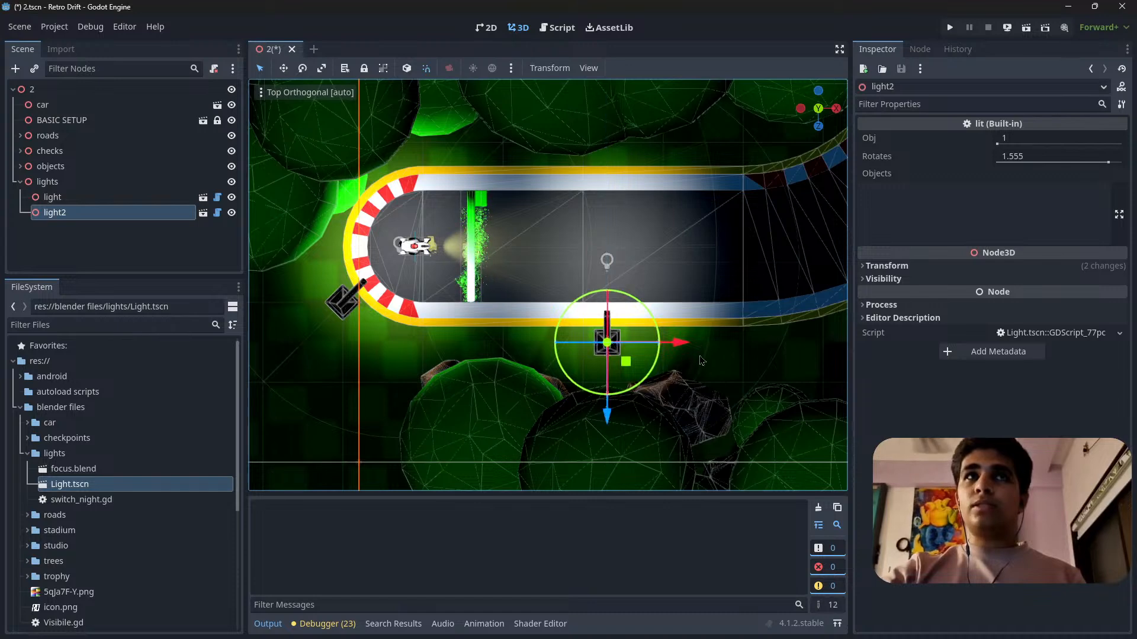
pyautogui.keyDown('shift'); pyautogui.moveTo(669, 338); pyautogui.dragTo(427, 404, button='middle'); pyautogui.keyUp('shift')
pyautogui.scroll(-8, 456, 364)
pyautogui.moveTo(513, 373)
pyautogui.mouseDown()
pyautogui.moveTo(539, 368)
pyautogui.moveTo(525, 367)
pyautogui.mouseUp()
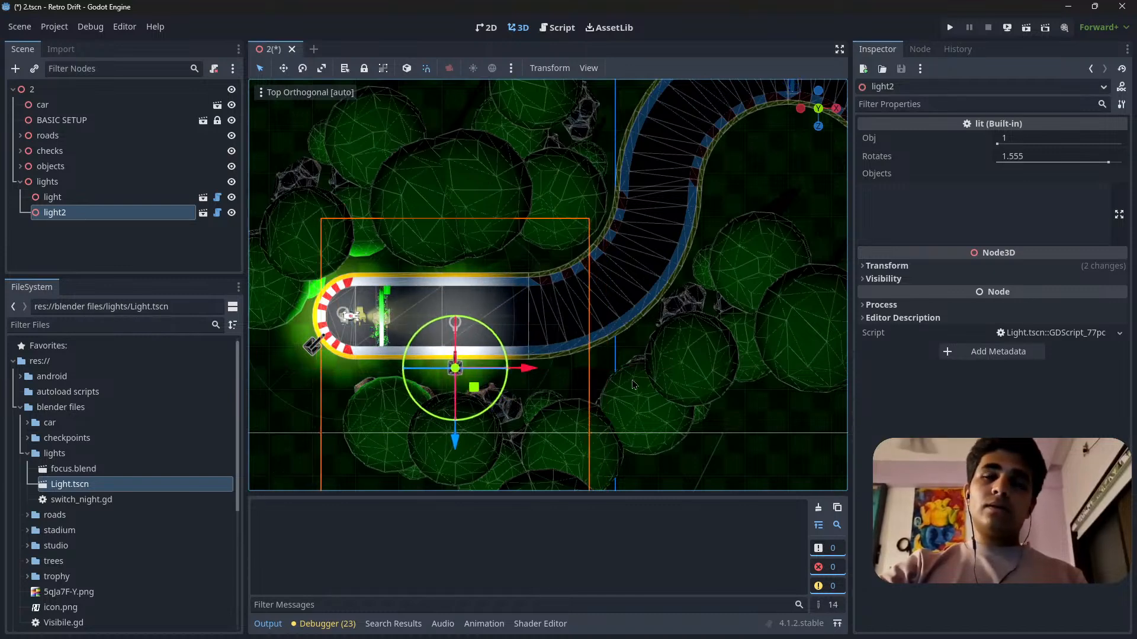
pyautogui.keyDown('shift'); pyautogui.moveTo(526, 386); pyautogui.dragTo(561, 334, button='middle'); pyautogui.keyUp('shift')
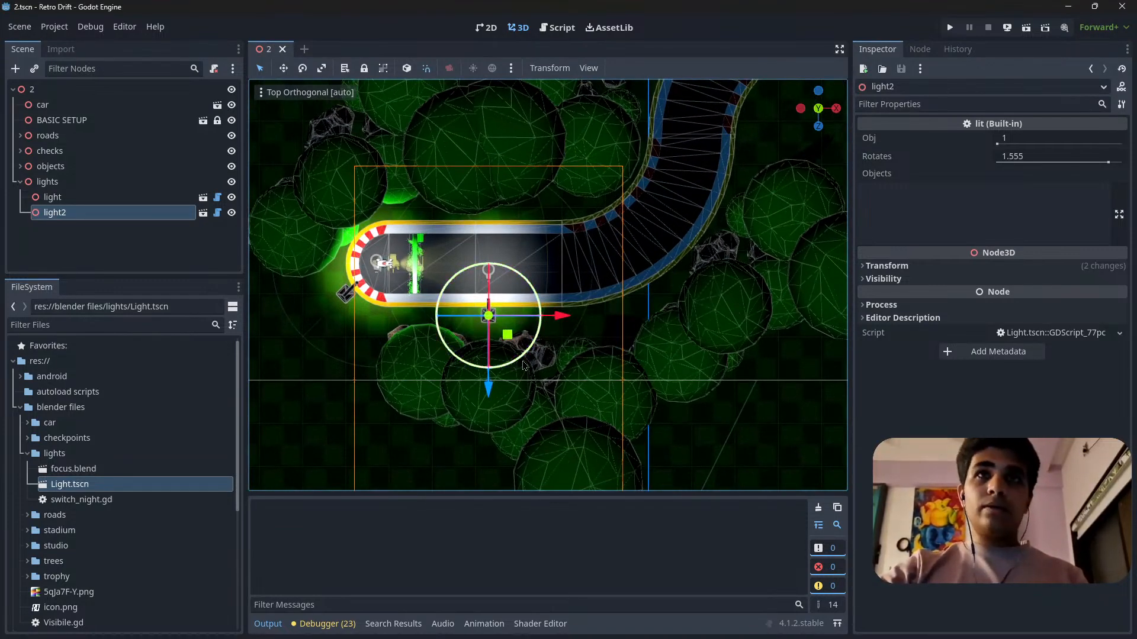
# Duplicate light2, turn the copy to face the opposite way, and place it across the road where the first bend's inner curb begins.
pyautogui.hotkey('ctrl', 'd')
pyautogui.moveTo(524, 365); pyautogui.dragTo(458, 210)
pyautogui.moveTo(516, 343); pyautogui.dragTo(580, 237)
pyautogui.keyDown('shift'); pyautogui.moveTo(580, 237); pyautogui.dragTo(517, 290, button='middle'); pyautogui.keyUp('shift')
pyautogui.scroll(6, 527, 260)
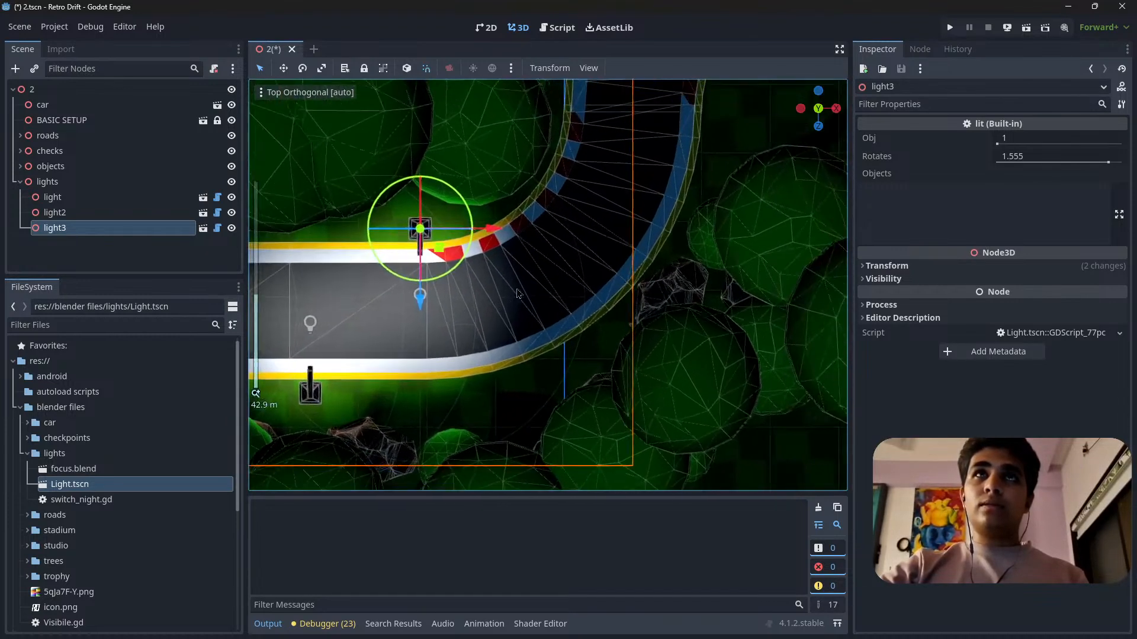
# Duplicate light3, turn the copy diagonally toward the road, and place it against the outer edge of the first bend.
pyautogui.hotkey('ctrl', 'd')
pyautogui.moveTo(458, 268); pyautogui.dragTo(343, 231)
pyautogui.moveTo(446, 251); pyautogui.dragTo(632, 349)
# Move light3 farther along the first bend's red and white inner curb and rotate it to follow the curve.
pyautogui.click(420, 227)
pyautogui.keyDown('shift'); pyautogui.moveTo(505, 219); pyautogui.dragTo(583, 312, button='middle'); pyautogui.keyUp('shift')
pyautogui.scroll(-5, 563, 336)
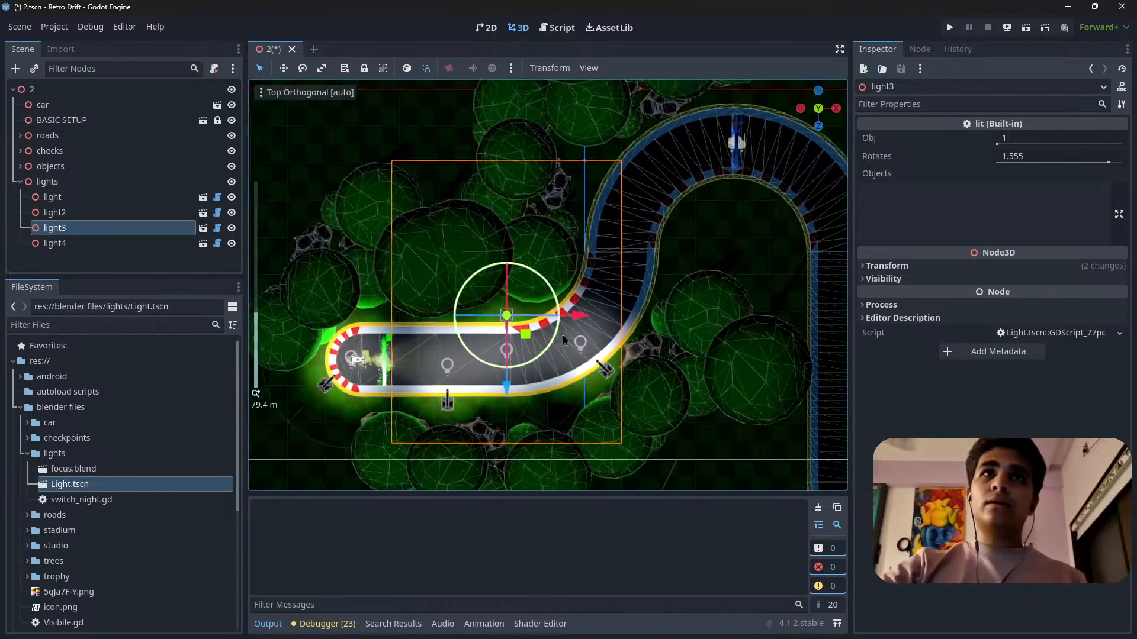
pyautogui.moveTo(540, 351); pyautogui.dragTo(556, 333)
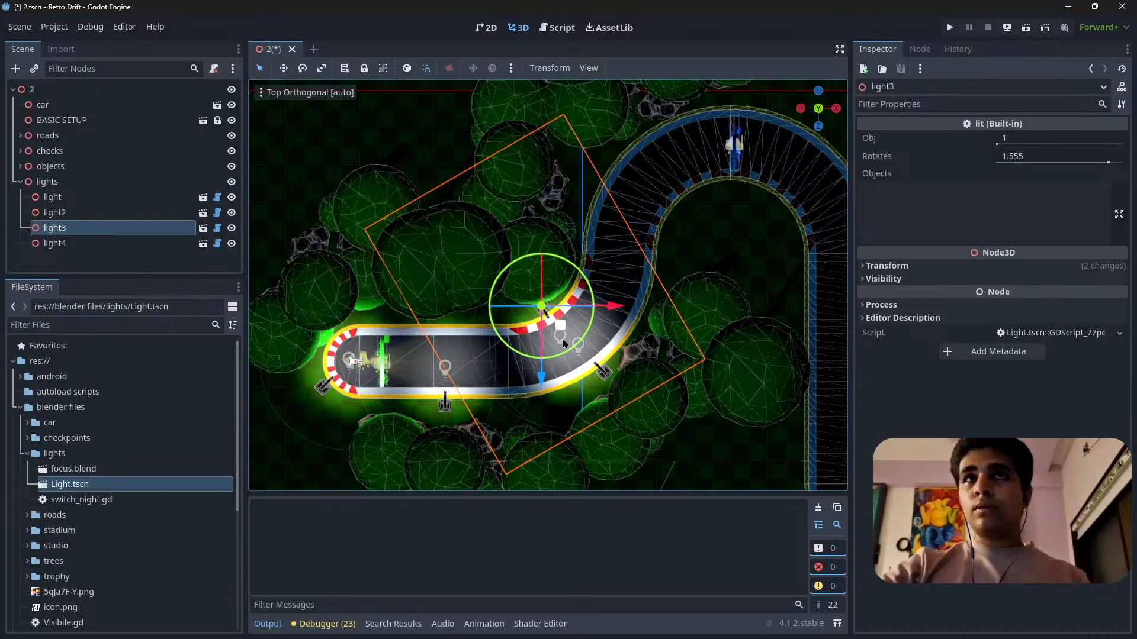
pyautogui.scroll(10, 568, 340)
pyautogui.moveTo(569, 341); pyautogui.dragTo(601, 275, button='middle')
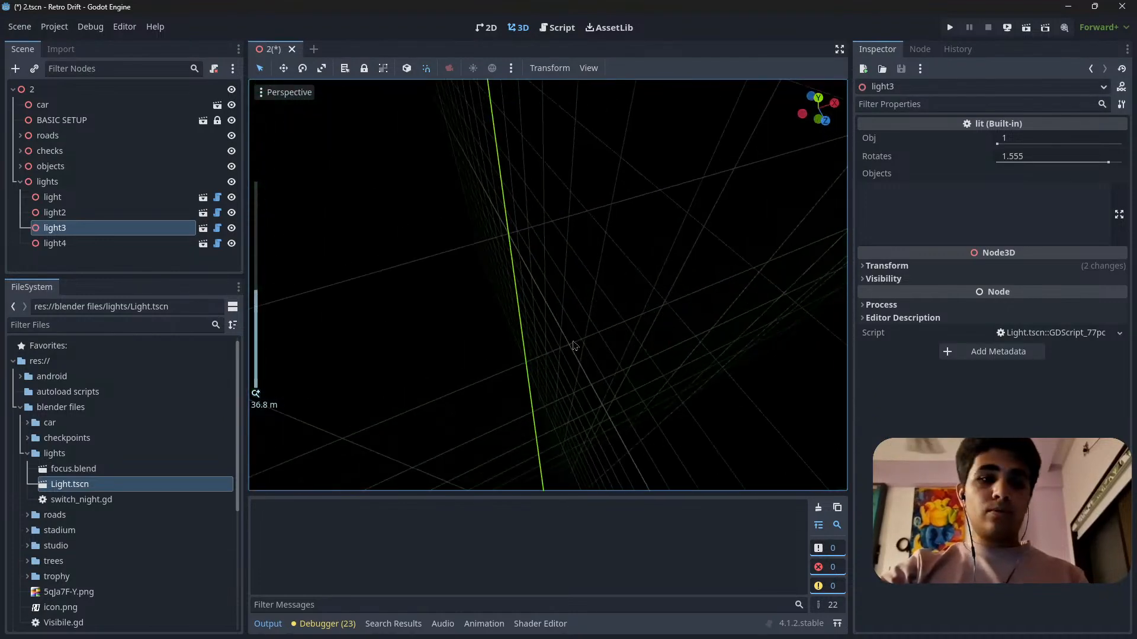
pyautogui.scroll(-8, 573, 344)
pyautogui.moveTo(573, 342); pyautogui.dragTo(576, 298, button='middle')
pyautogui.scroll(-6, 577, 296)
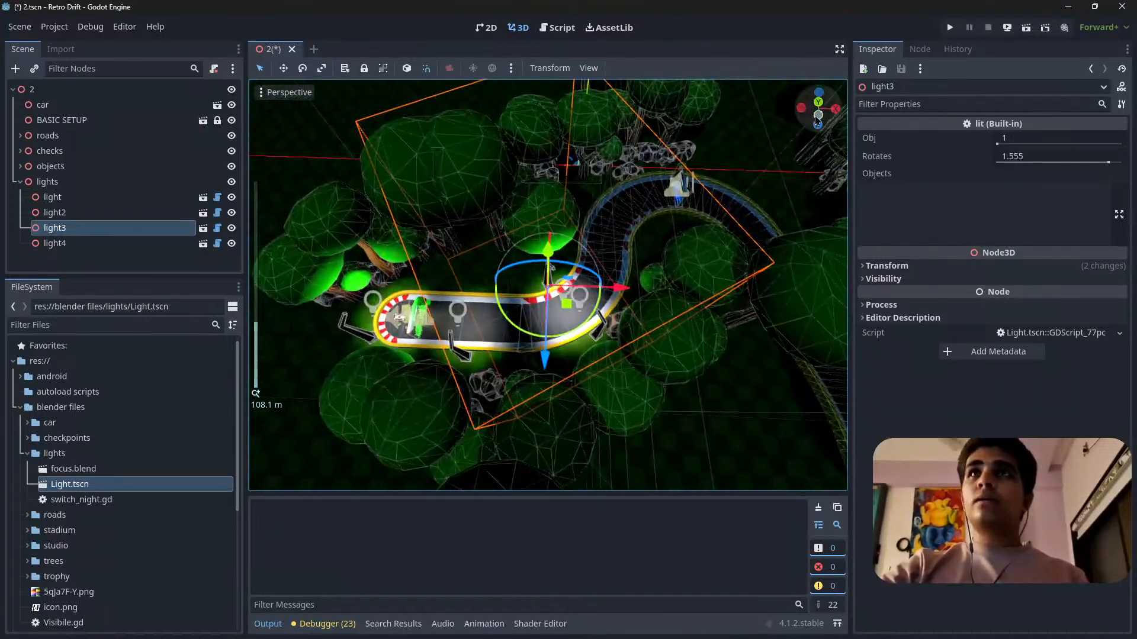
# From the top view, shift light3 back toward the start of the inner curb and reduce its rotation.
pyautogui.click(817, 118)
pyautogui.scroll(12, 676, 408)
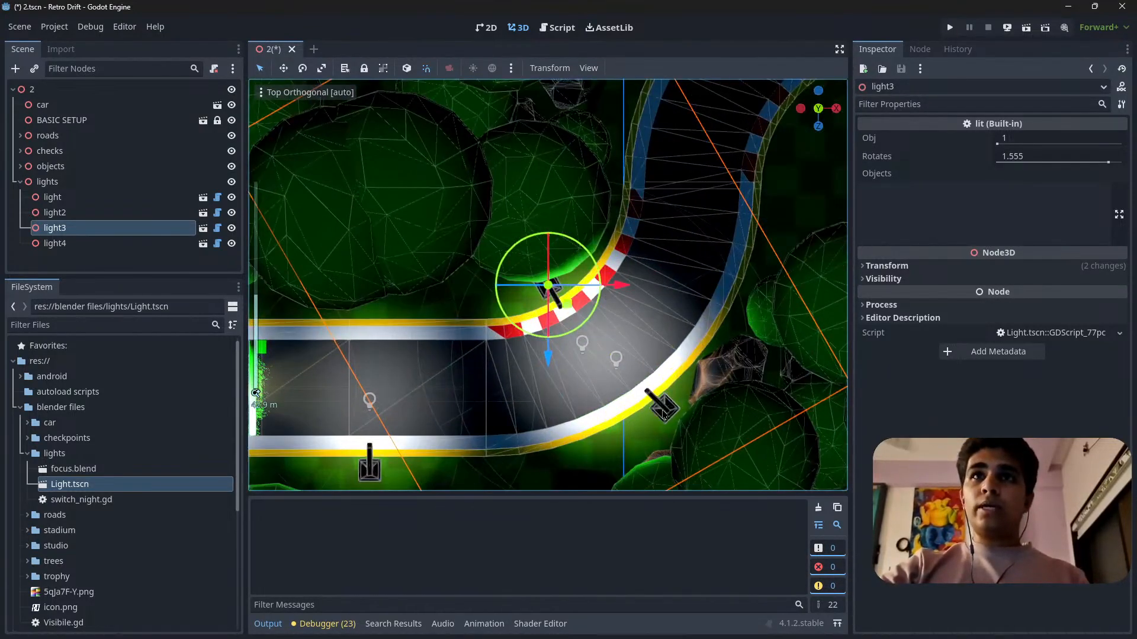
pyautogui.click(663, 414)
pyautogui.scroll(-10, 580, 333)
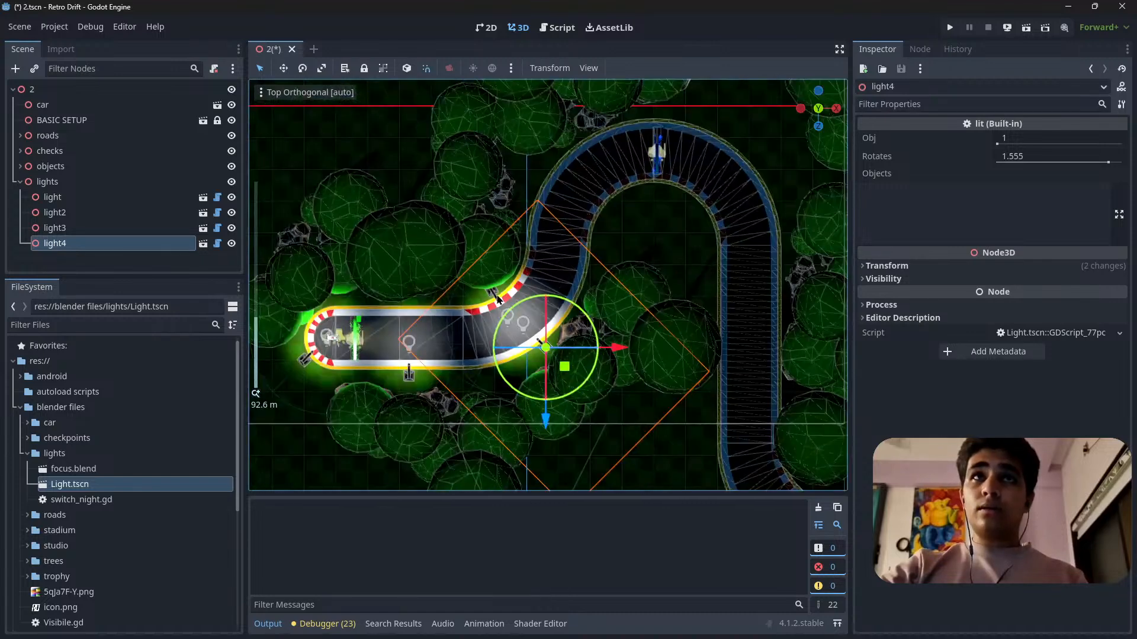
pyautogui.click(491, 294)
pyautogui.scroll(10, 490, 294)
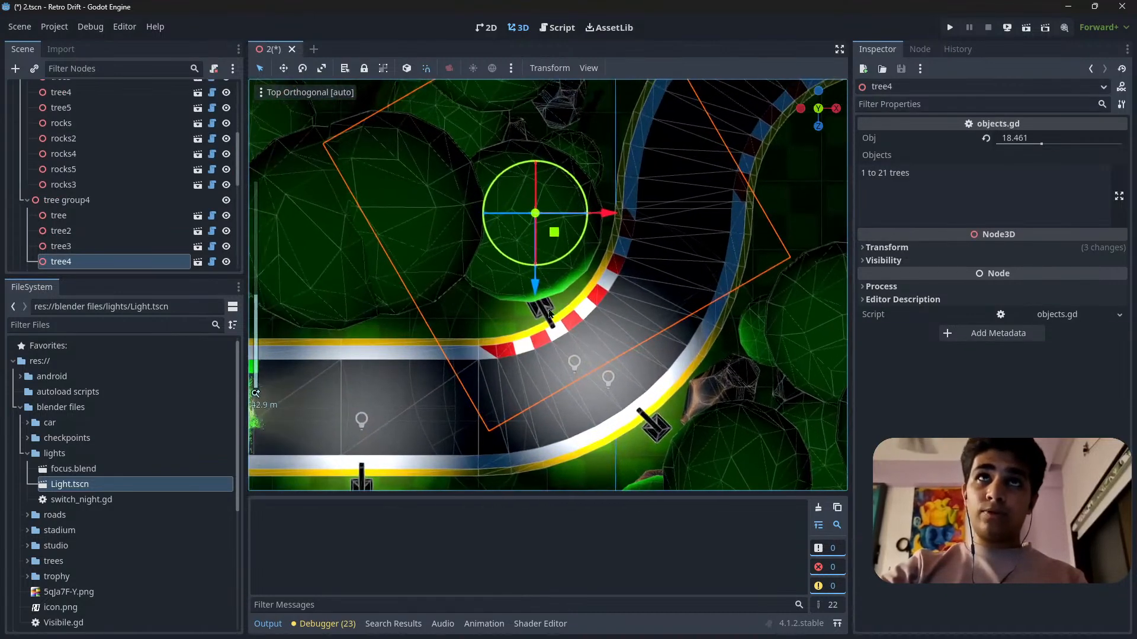
pyautogui.click(545, 318)
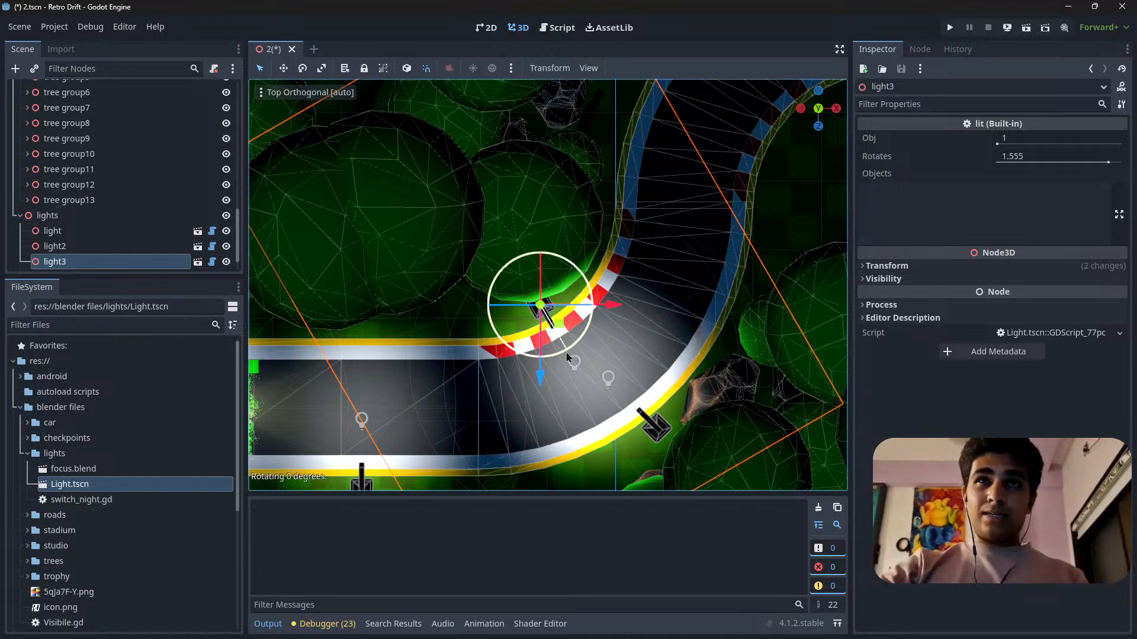
pyautogui.moveTo(556, 329); pyautogui.dragTo(526, 342)
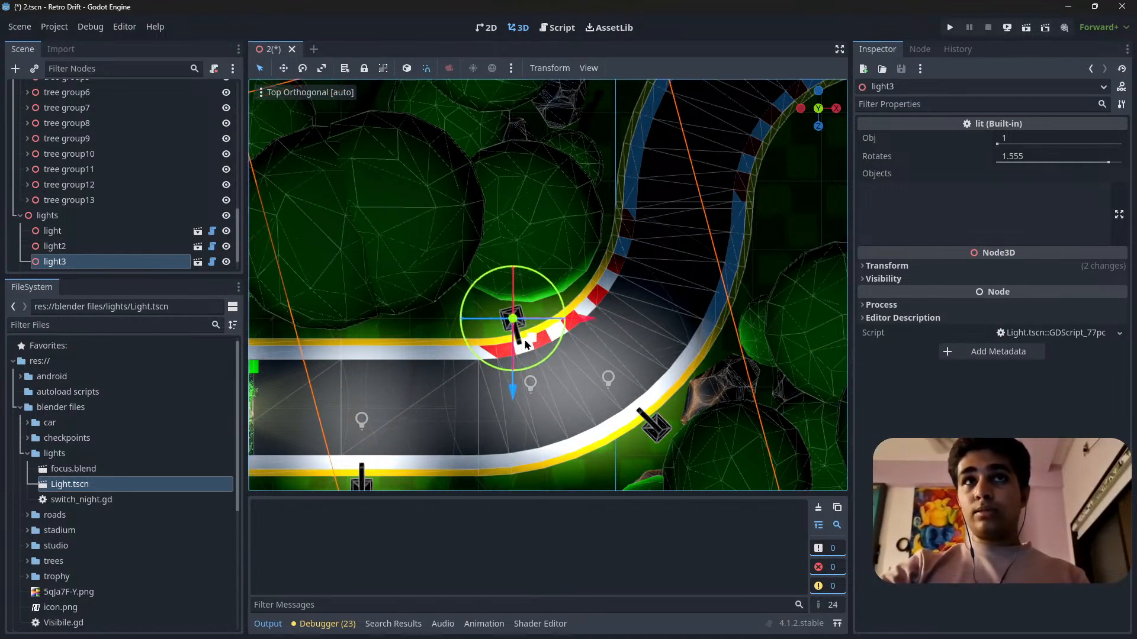
# Move light4 farther along the first bend's outer edge, just before the inner curb of the hairpin.
pyautogui.click(659, 431)
pyautogui.hotkey('ctrl', 'd')
pyautogui.keyDown('shift'); pyautogui.moveTo(659, 431); pyautogui.dragTo(554, 394, button='middle'); pyautogui.keyUp('shift')
pyautogui.moveTo(568, 414); pyautogui.dragTo(666, 272)
pyautogui.keyDown('shift'); pyautogui.moveTo(666, 272); pyautogui.dragTo(552, 374, button='middle'); pyautogui.keyUp('shift')
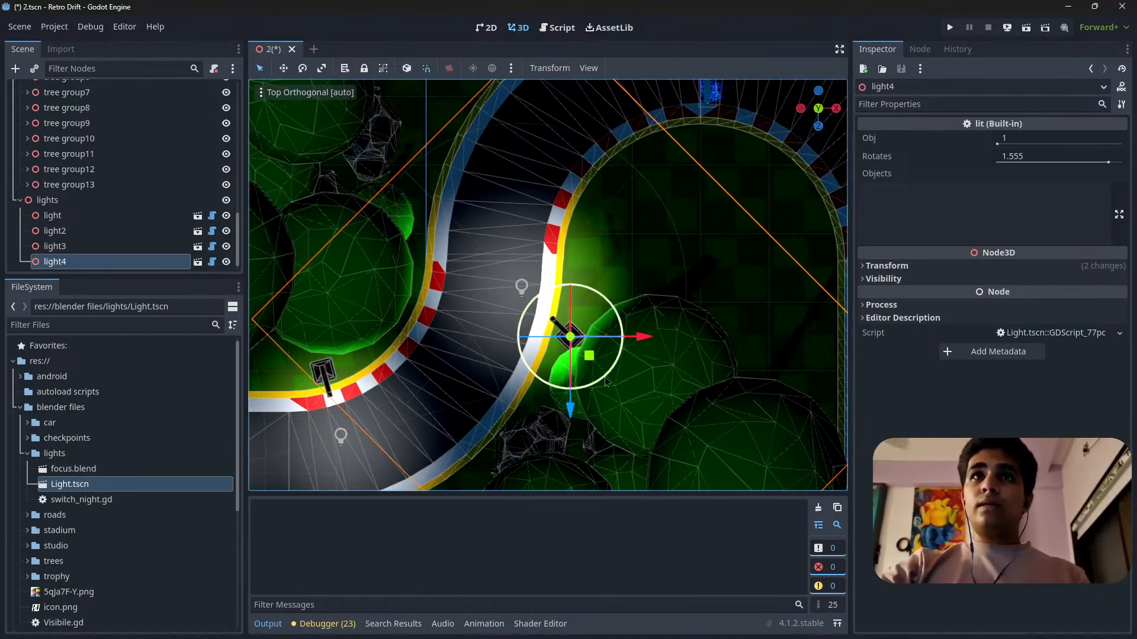
# Rotate light4 to point straight across the road and set it against the track edge.
pyautogui.click(603, 375)
pyautogui.click(573, 343)
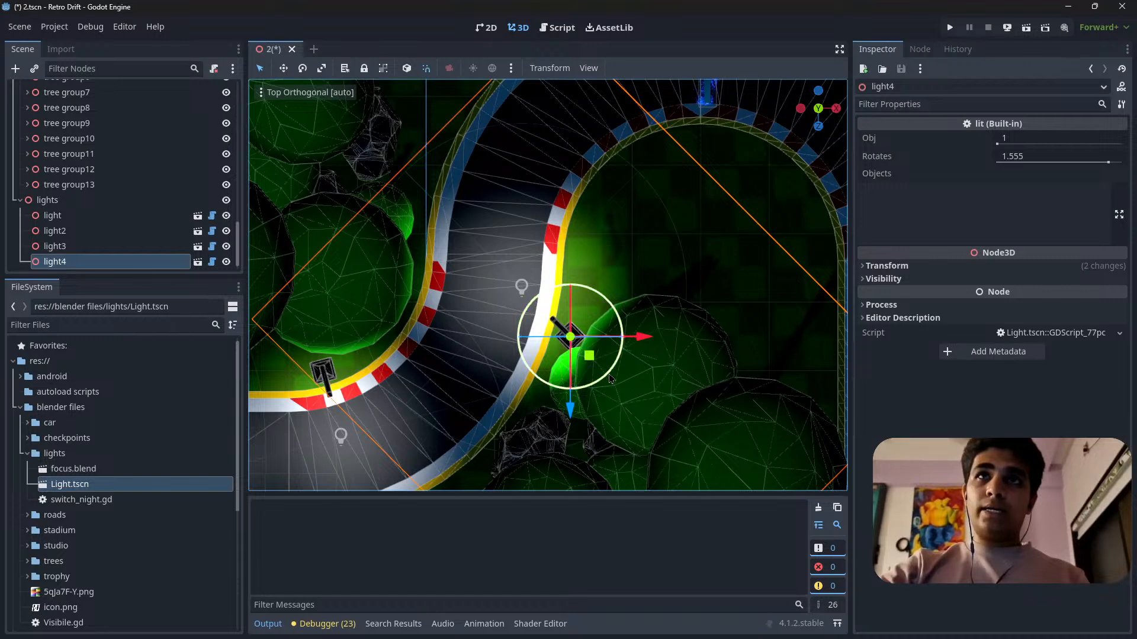
pyautogui.moveTo(611, 379); pyautogui.dragTo(586, 355)
pyautogui.scroll(-6, 553, 417)
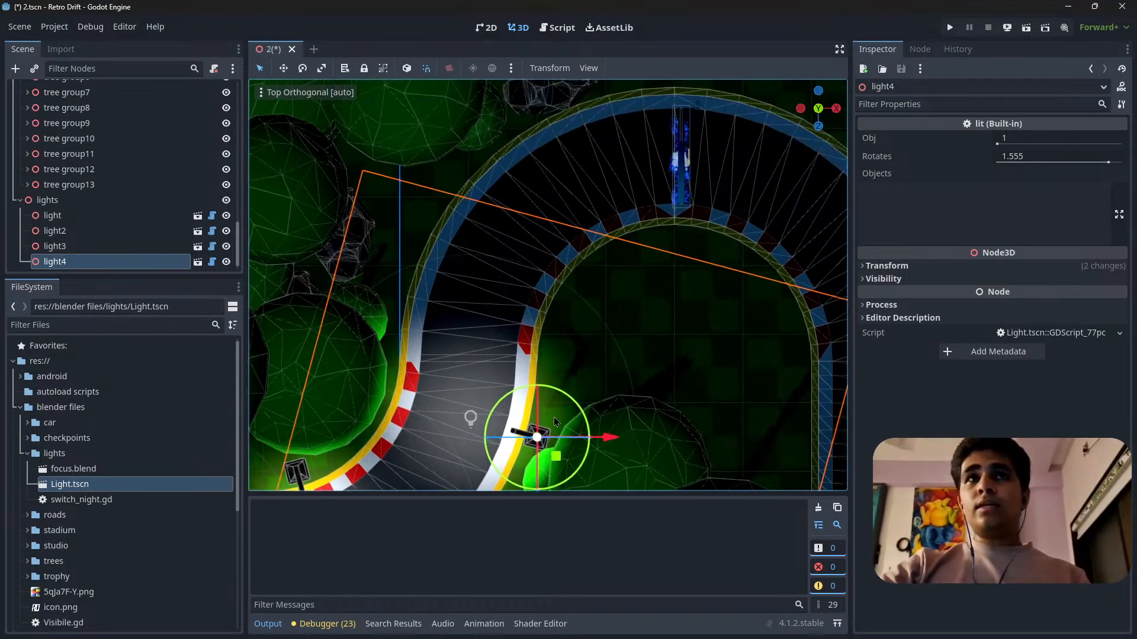
pyautogui.keyDown('shift'); pyautogui.moveTo(582, 291); pyautogui.dragTo(582, 354, button='middle'); pyautogui.keyUp('shift')
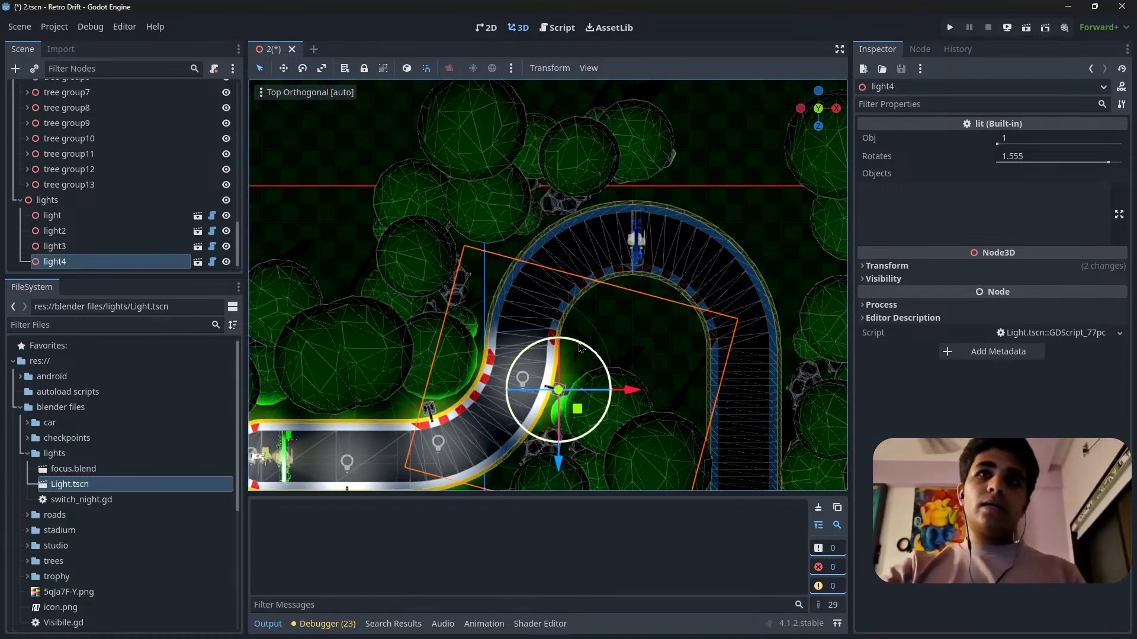
# Duplicate light4, turn the copy to face the opposite way, and place it across the road at the hairpin's outer entry edge.
pyautogui.hotkey('ctrl', 'd')
pyautogui.moveTo(579, 348); pyautogui.dragTo(513, 486)
pyautogui.scroll(8, 521, 467)
pyautogui.keyDown('shift'); pyautogui.moveTo(582, 448); pyautogui.dragTo(583, 325, button='middle'); pyautogui.keyUp('shift')
pyautogui.moveTo(600, 392); pyautogui.dragTo(427, 248)
pyautogui.keyDown('shift'); pyautogui.moveTo(472, 231); pyautogui.dragTo(521, 358, button='middle'); pyautogui.keyUp('shift')
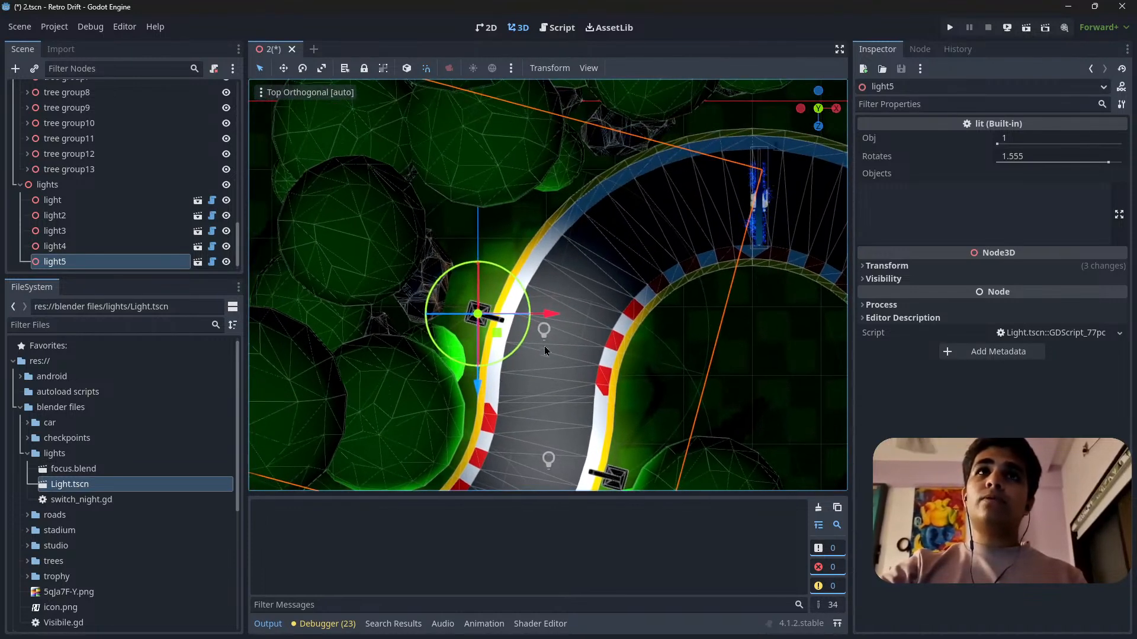
# Duplicate light5 and place the copy inside the hairpin just before the blue checkpoint, turned toward the road.
pyautogui.hotkey('ctrl', 'd')
pyautogui.moveTo(517, 346); pyautogui.dragTo(718, 351)
pyautogui.moveTo(716, 307); pyautogui.dragTo(723, 314)
pyautogui.keyDown('shift'); pyautogui.moveTo(742, 296); pyautogui.dragTo(588, 366, button='middle'); pyautogui.keyUp('shift')
pyautogui.scroll(6, 681, 382)
pyautogui.scroll(-6, 611, 364)
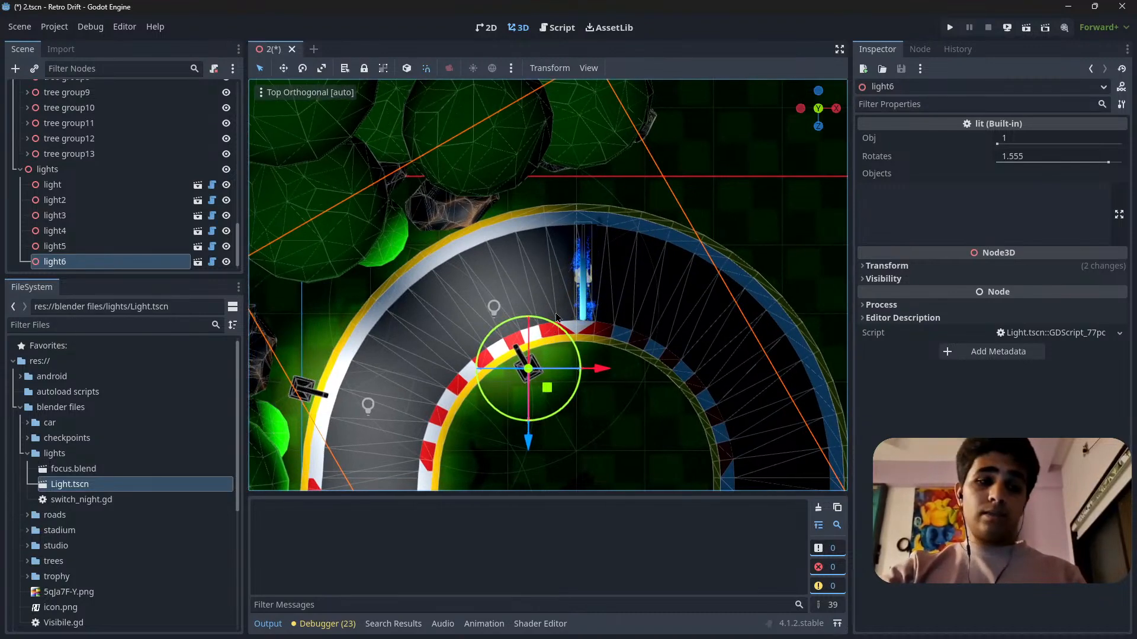
# Duplicate light6, turn the copy to face back toward the road, and place it outside the hairpin just past the blue checkpoint.
pyautogui.hotkey('ctrl', 'd')
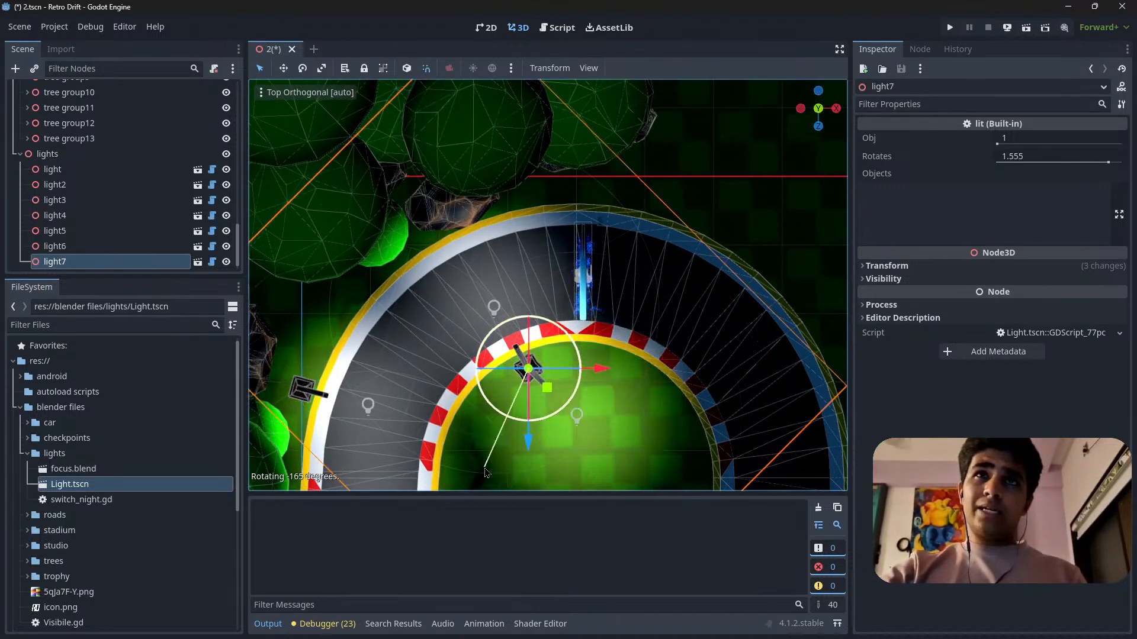
pyautogui.moveTo(547, 388); pyautogui.dragTo(691, 223)
pyautogui.scroll(5, 607, 301)
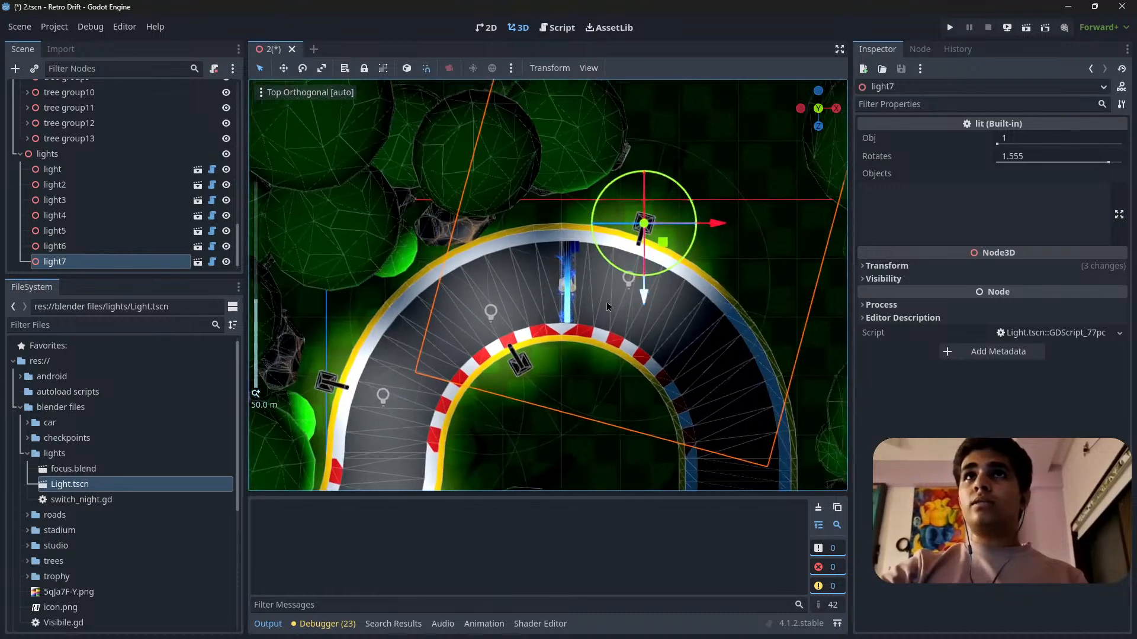
pyautogui.scroll(-5, 514, 364)
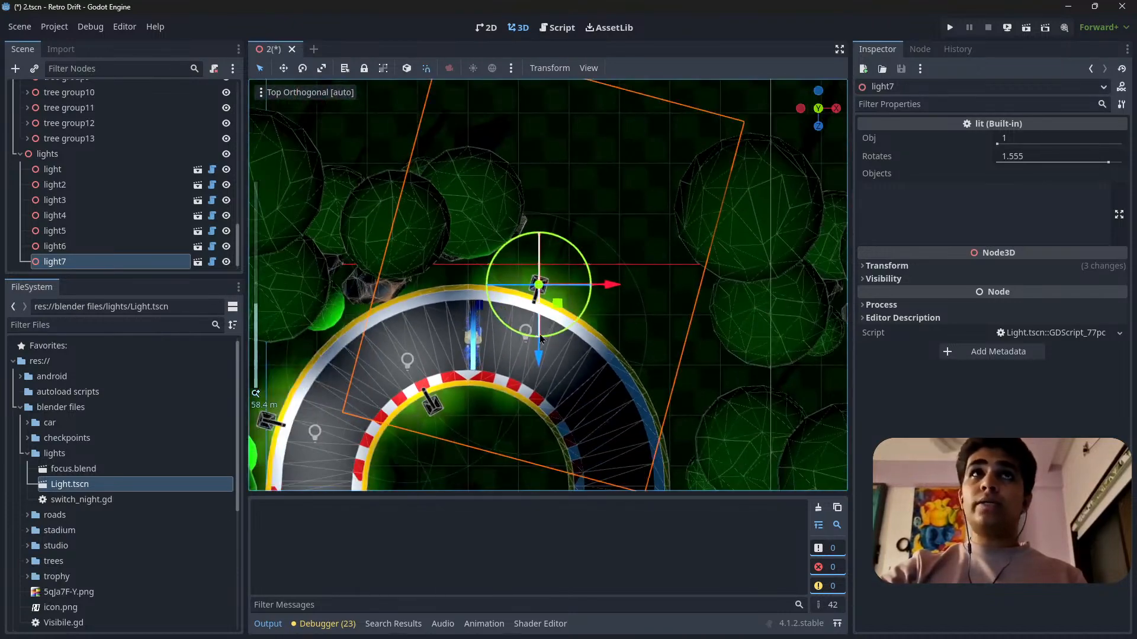
pyautogui.scroll(4, 540, 338)
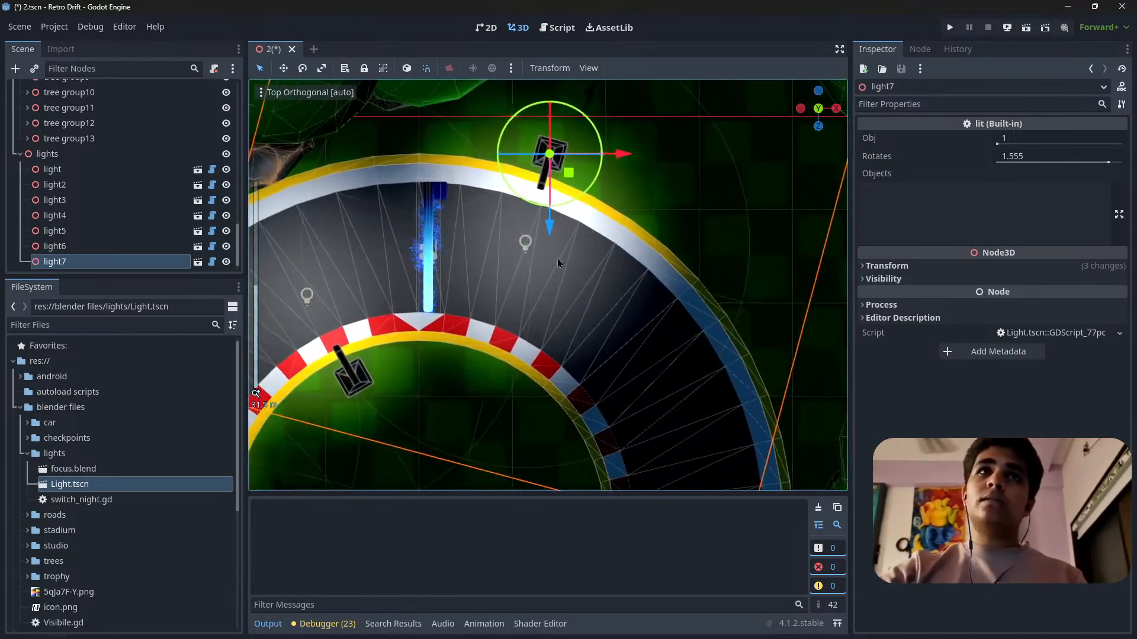
# Duplicate light7 and place the copy against the hairpin's inner curb past the checkpoint, turned outward toward the road.
pyautogui.scroll(-3, 560, 261)
pyautogui.moveTo(616, 203); pyautogui.dragTo(552, 415)
pyautogui.hotkey('ctrl', 'd')
pyautogui.moveTo(572, 441); pyautogui.dragTo(522, 310)
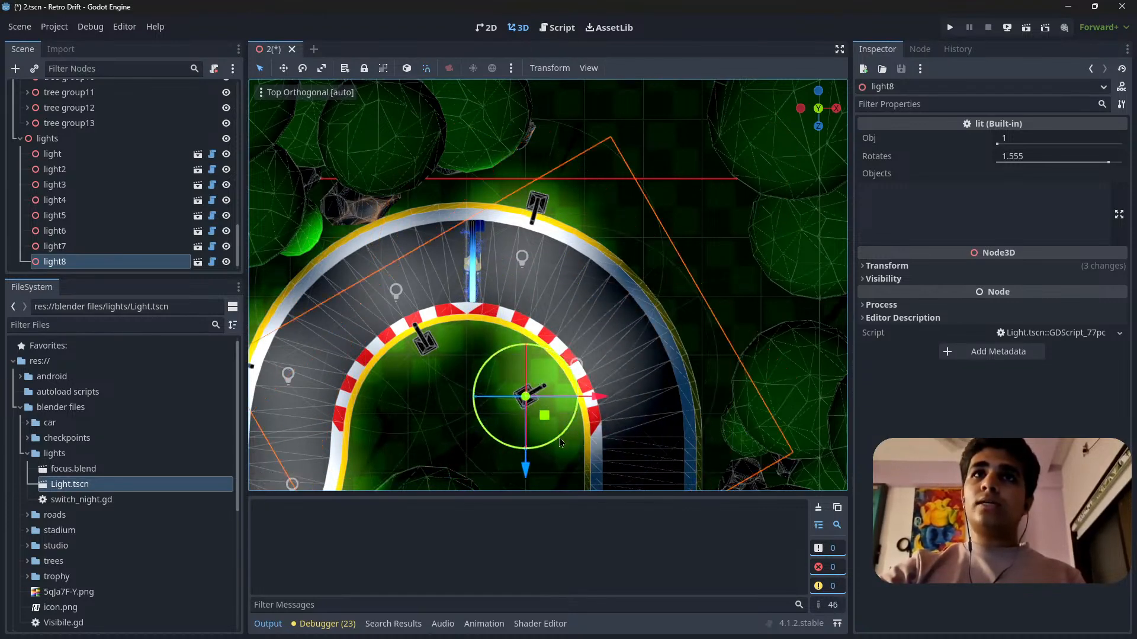
pyautogui.moveTo(546, 419); pyautogui.dragTo(573, 406)
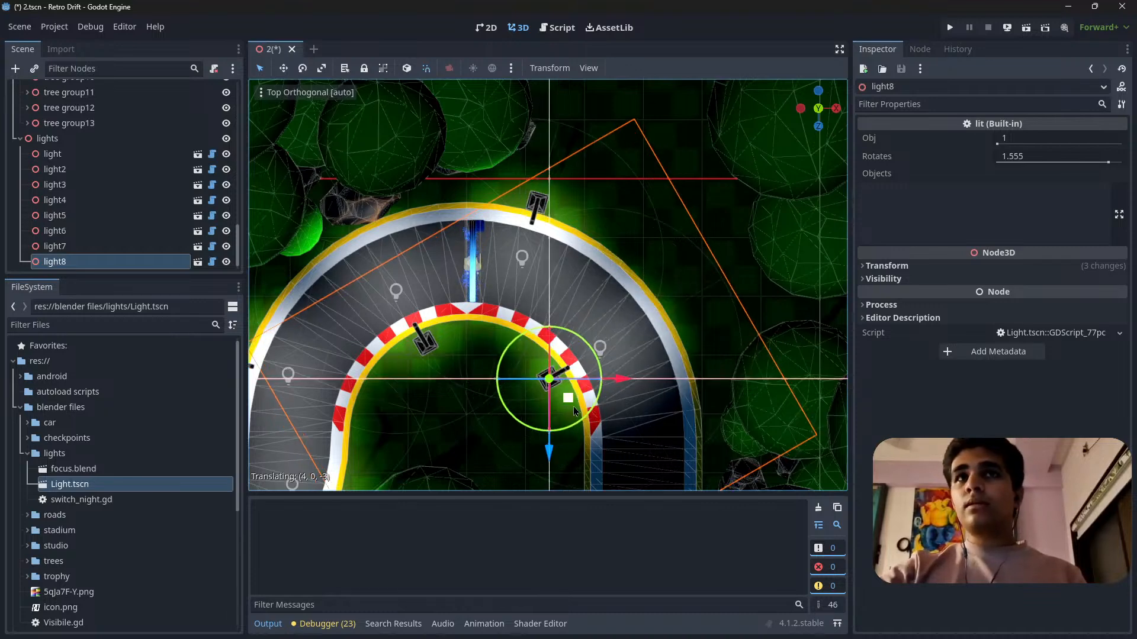
pyautogui.keyDown('shift'); pyautogui.moveTo(573, 406); pyautogui.dragTo(544, 296, button='middle'); pyautogui.keyUp('shift')
pyautogui.scroll(8, 517, 316)
pyautogui.scroll(-10, 518, 315)
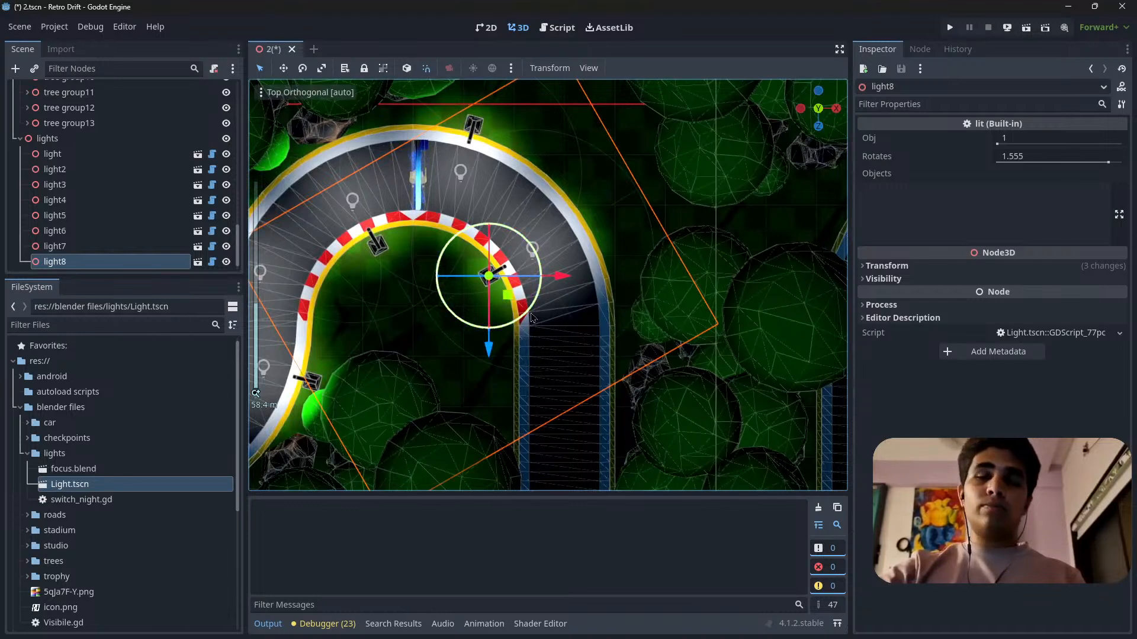
# Duplicate light8, turn the copy perpendicular to the road, and place it on the outer edge where the hairpin leads into the straight.
pyautogui.hotkey('ctrl', 'd')
pyautogui.moveTo(538, 307); pyautogui.dragTo(379, 219)
pyautogui.moveTo(494, 367); pyautogui.dragTo(656, 391)
pyautogui.scroll(5, 651, 364)
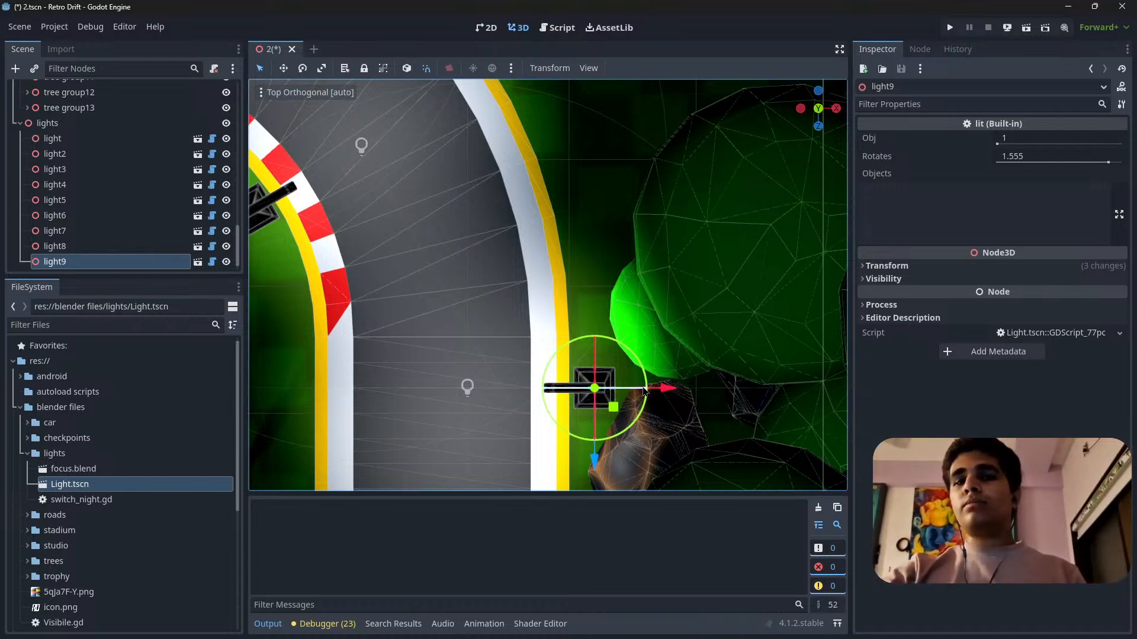
pyautogui.scroll(-10, 643, 391)
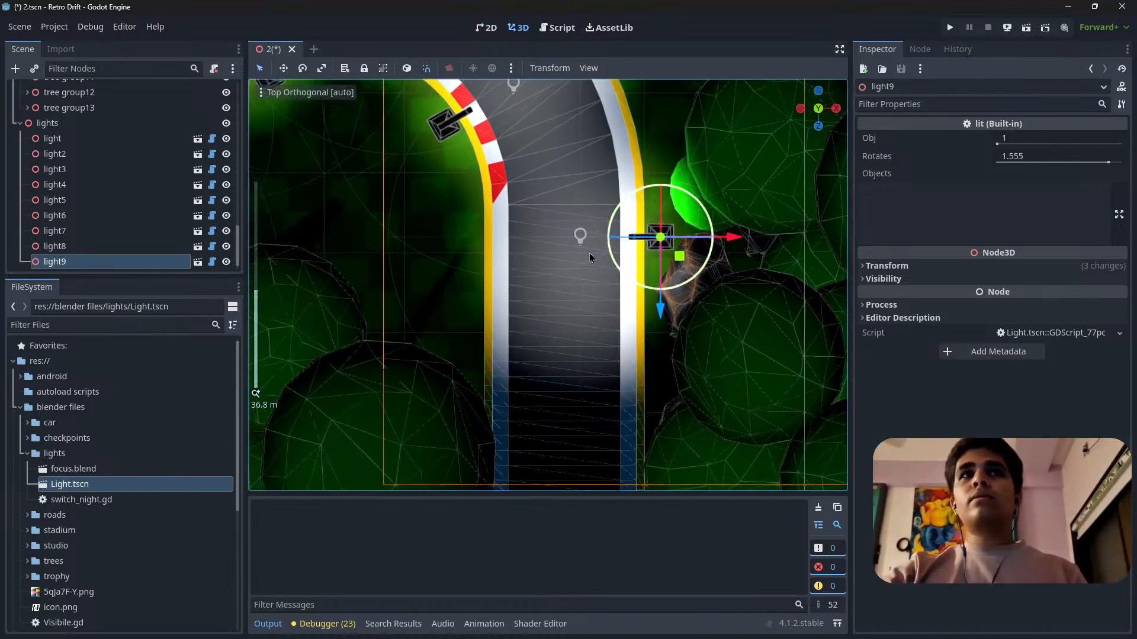
# Slide light9 farther down the outer edge of the straight after the hairpin and fine-tune its spacing.
pyautogui.moveTo(610, 331); pyautogui.dragTo(607, 392)
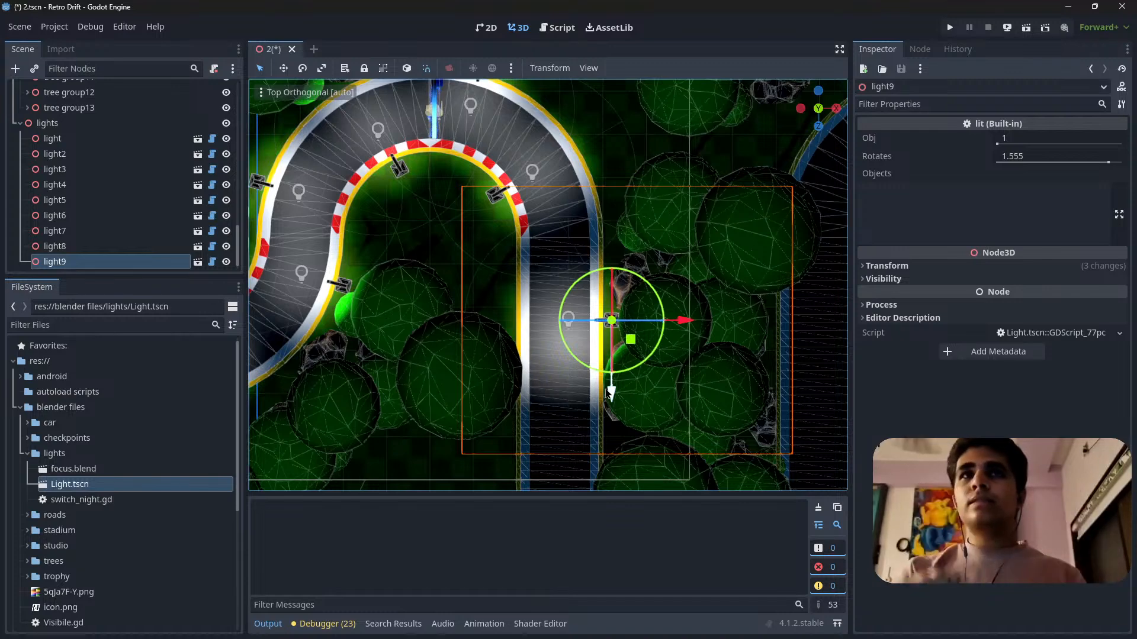
pyautogui.scroll(4, 557, 361)
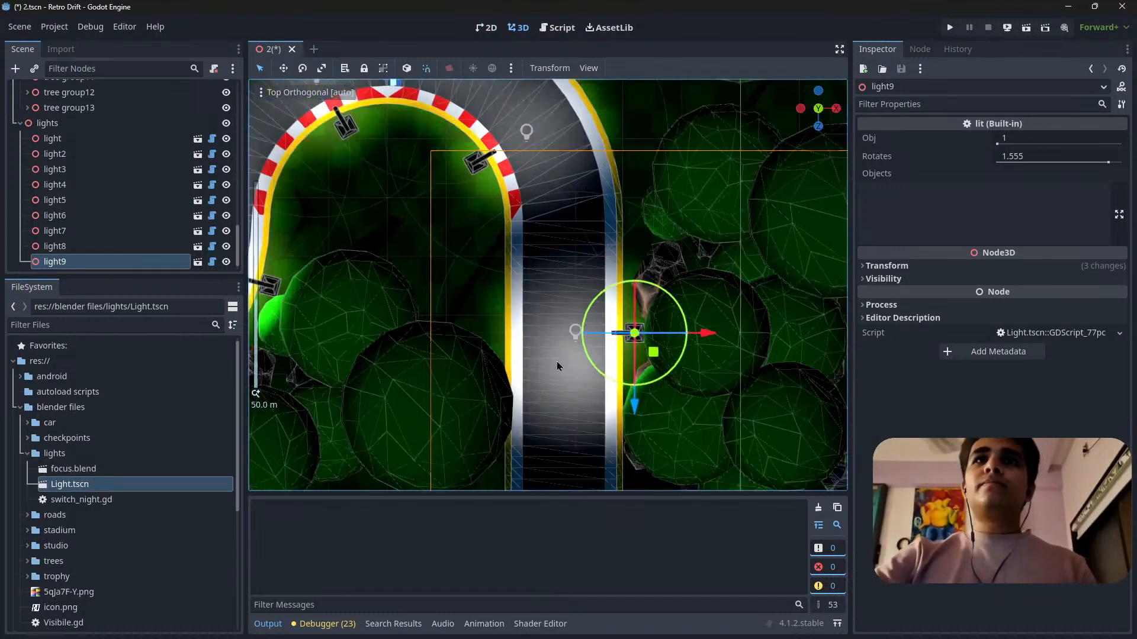
pyautogui.moveTo(654, 420); pyautogui.dragTo(654, 416)
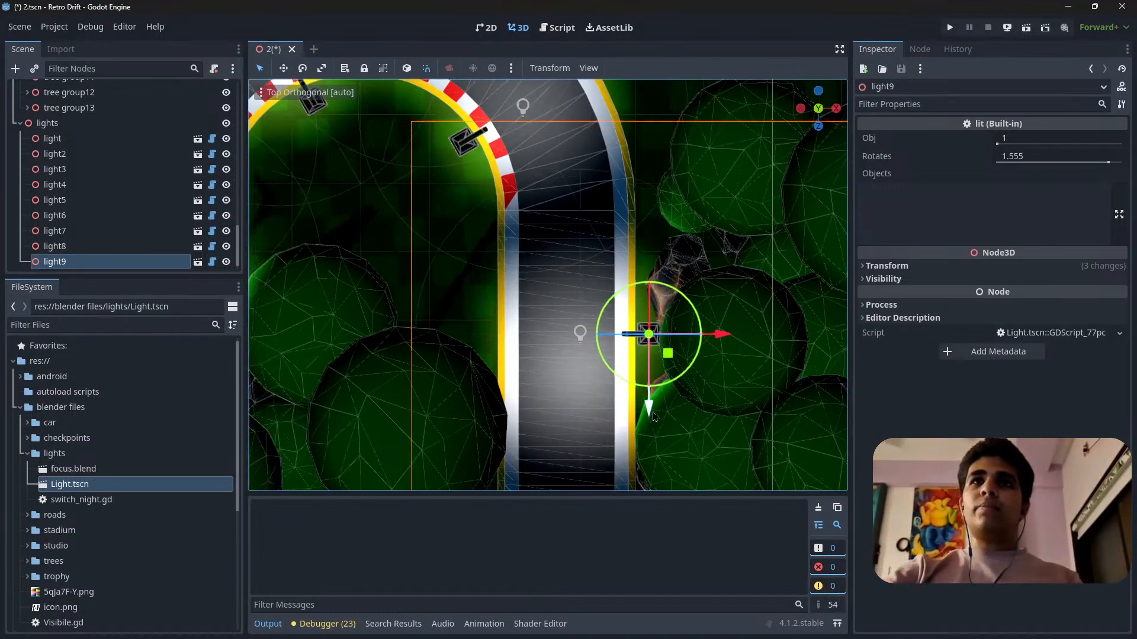
pyautogui.scroll(-10, 550, 326)
# Select light8 and shift it slightly farther along the hairpin's inner curb toward the straight.
pyautogui.keyDown('shift'); pyautogui.moveTo(549, 326); pyautogui.dragTo(569, 220, button='middle'); pyautogui.keyUp('shift')
pyautogui.keyDown('shift'); pyautogui.moveTo(520, 113); pyautogui.dragTo(514, 209, button='middle'); pyautogui.keyUp('shift')
pyautogui.click(515, 210)
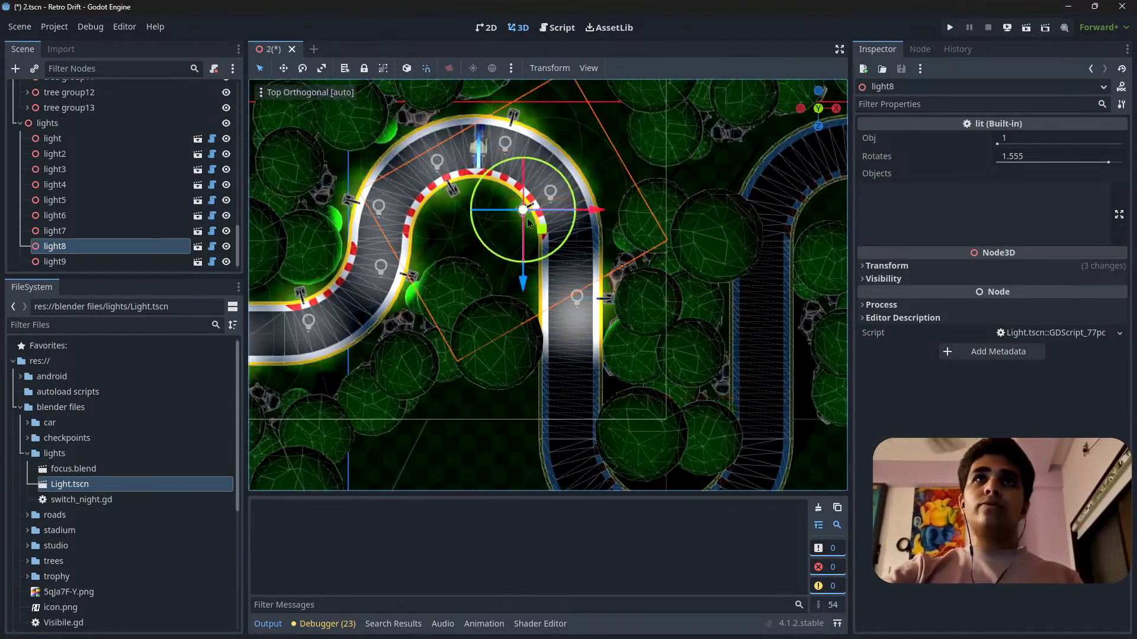
pyautogui.scroll(8, 525, 219)
pyautogui.keyDown('shift'); pyautogui.moveTo(529, 168); pyautogui.dragTo(558, 290, button='middle'); pyautogui.keyUp('shift')
pyautogui.moveTo(559, 290); pyautogui.dragTo(553, 325)
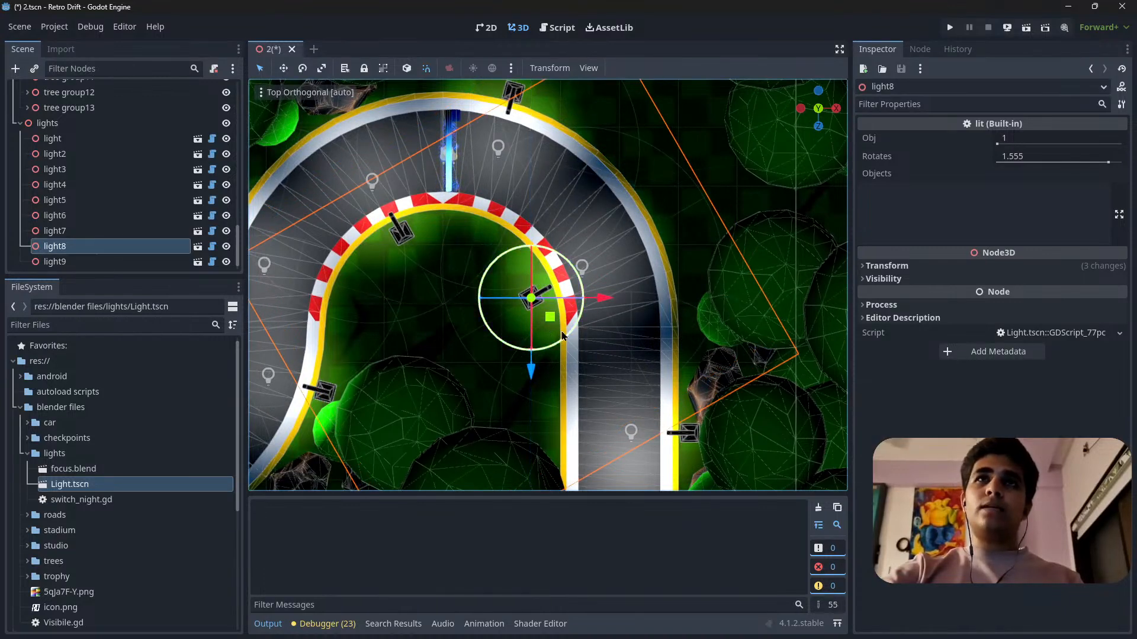
# Add another light copy on the inner side of the straight after the hairpin, farther along than light9.
pyautogui.scroll(-10, 592, 358)
pyautogui.keyDown('shift'); pyautogui.moveTo(620, 382); pyautogui.dragTo(614, 283, button='middle'); pyautogui.keyUp('shift')
pyautogui.scroll(10, 579, 295)
pyautogui.click(605, 270)
pyautogui.moveTo(626, 278); pyautogui.dragTo(382, 325)
pyautogui.moveTo(382, 325); pyautogui.dragTo(558, 277, button='middle')
pyautogui.scroll(-6, 557, 277)
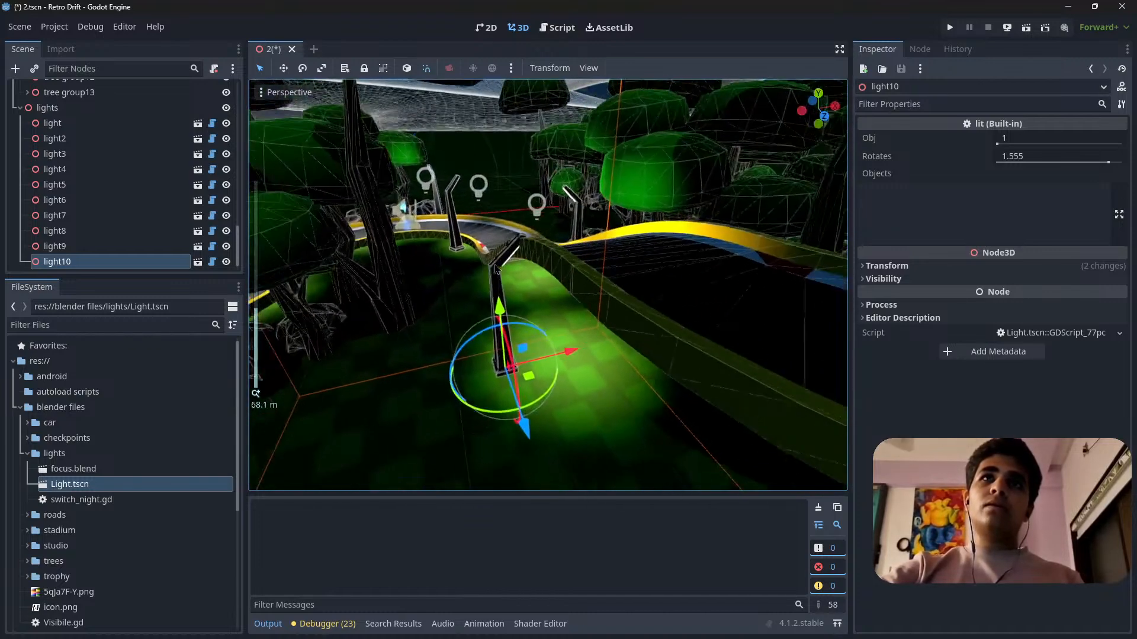
# Set light10's Obj value to 2.675 to switch it to a different lamp model.
pyautogui.moveTo(502, 305); pyautogui.dragTo(522, 321, button='middle')
pyautogui.scroll(-6, 522, 321)
pyautogui.scroll(8, 522, 321)
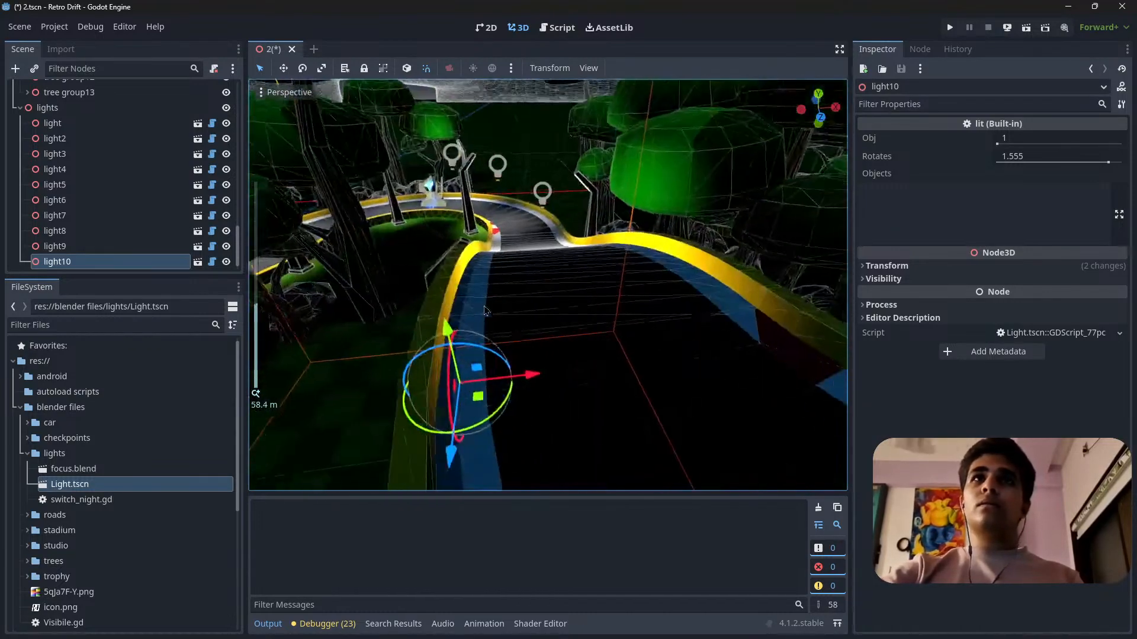
pyautogui.scroll(-2, 570, 326)
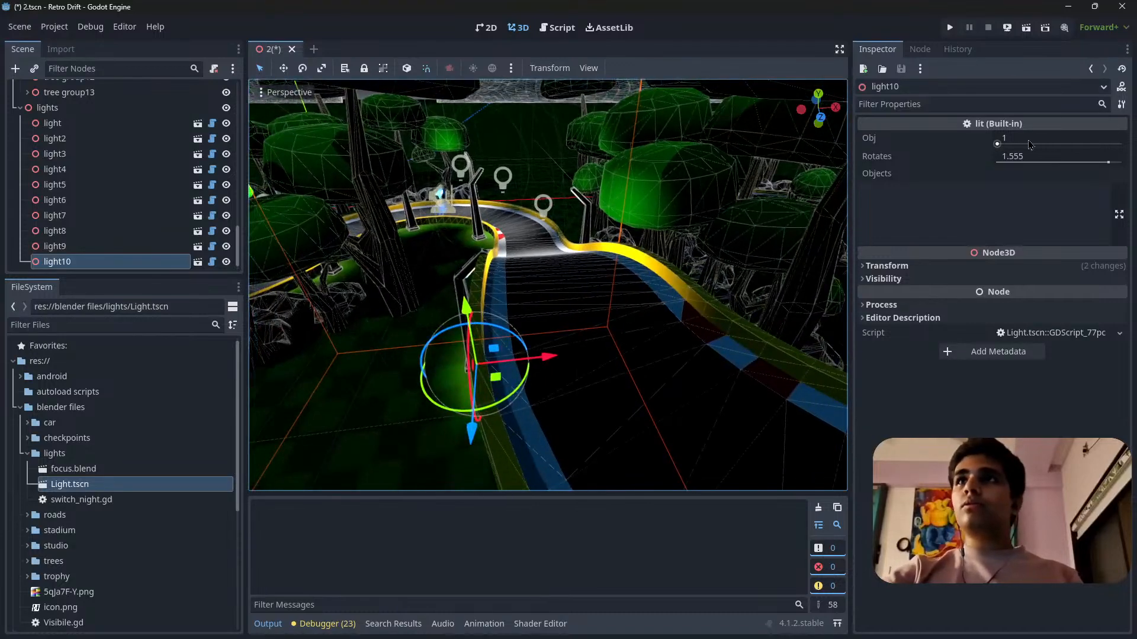
pyautogui.moveTo(1006, 138); pyautogui.dragTo(1048, 138)
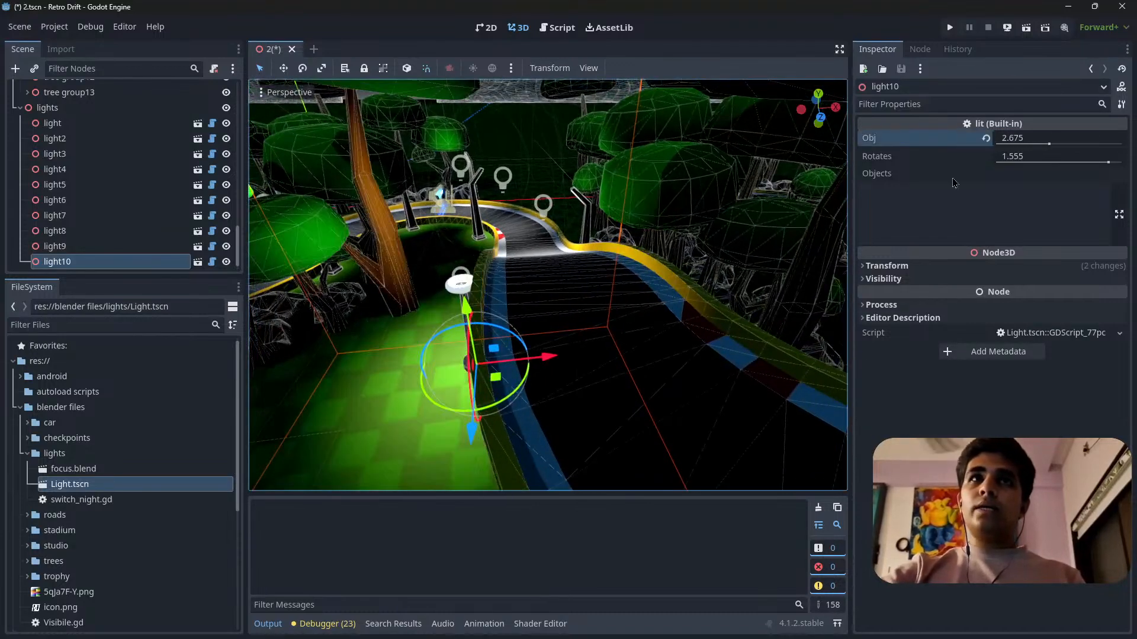
pyautogui.moveTo(467, 321); pyautogui.dragTo(463, 317)
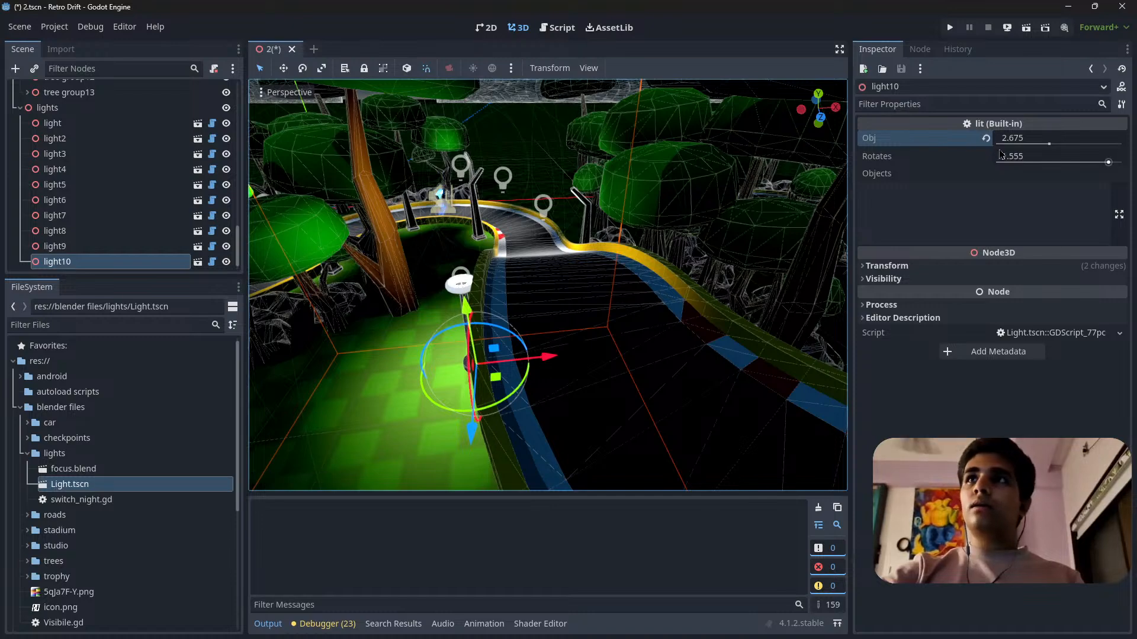
# Set light10's Obj value to 3.48 to switch it to another lamp model.
pyautogui.moveTo(1048, 144); pyautogui.dragTo(1074, 143)
pyautogui.moveTo(693, 319)
pyautogui.mouseDown(button='right')
pyautogui.moveTo(551, 323)
pyautogui.moveTo(692, 318)
pyautogui.mouseUp(button='right')
pyautogui.moveTo(585, 276)
pyautogui.mouseDown(button='right')
pyautogui.moveTo(551, 306)
pyautogui.moveTo(585, 276)
pyautogui.mouseUp(button='right')
pyautogui.press('s')
pyautogui.moveTo(660, 305); pyautogui.dragTo(697, 226)
pyautogui.moveTo(698, 226); pyautogui.dragTo(697, 263, button='right')
pyautogui.press('w')
pyautogui.press('a')
pyautogui.scroll(2, 698, 227)
pyautogui.press('s')
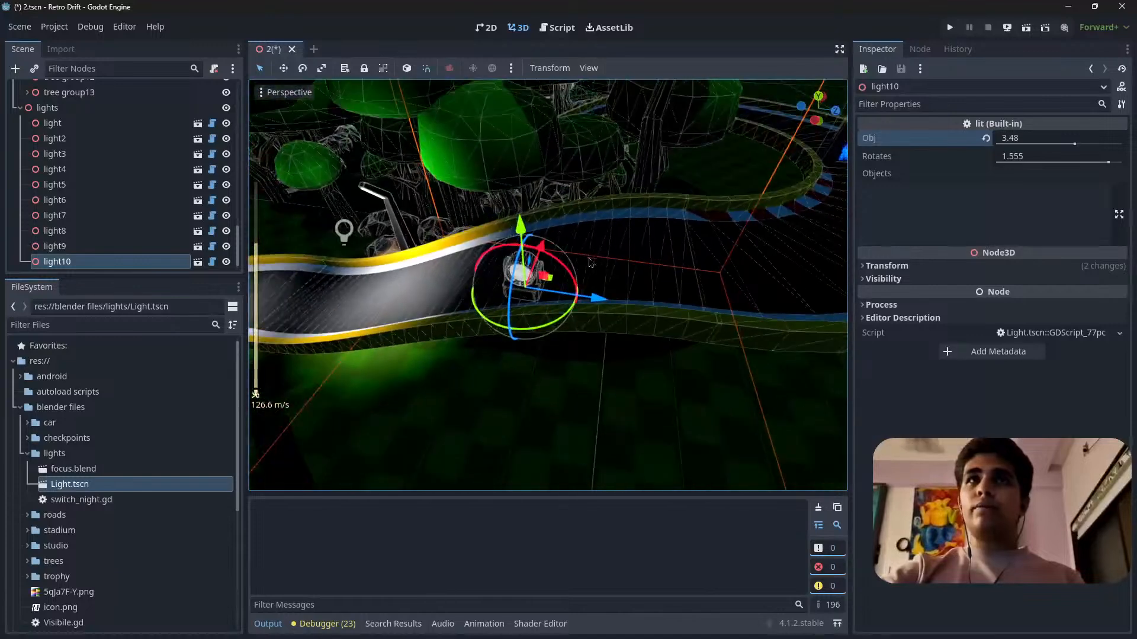
# Move light10 sideways across the track edge to fine-tune its position on the blue curb.
pyautogui.moveTo(592, 302); pyautogui.dragTo(763, 324)
pyautogui.moveTo(763, 323); pyautogui.dragTo(844, 322, button='right')
pyautogui.press('a')
pyautogui.press('w')
pyautogui.moveTo(461, 317); pyautogui.dragTo(522, 317, button='right')
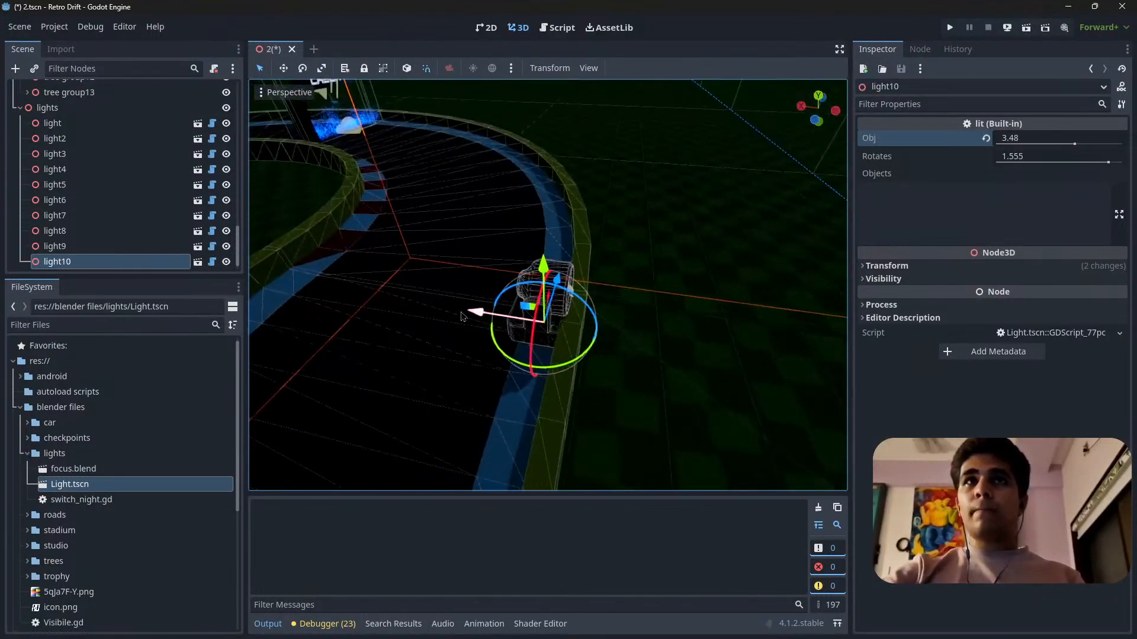
pyautogui.moveTo(480, 315); pyautogui.dragTo(472, 315)
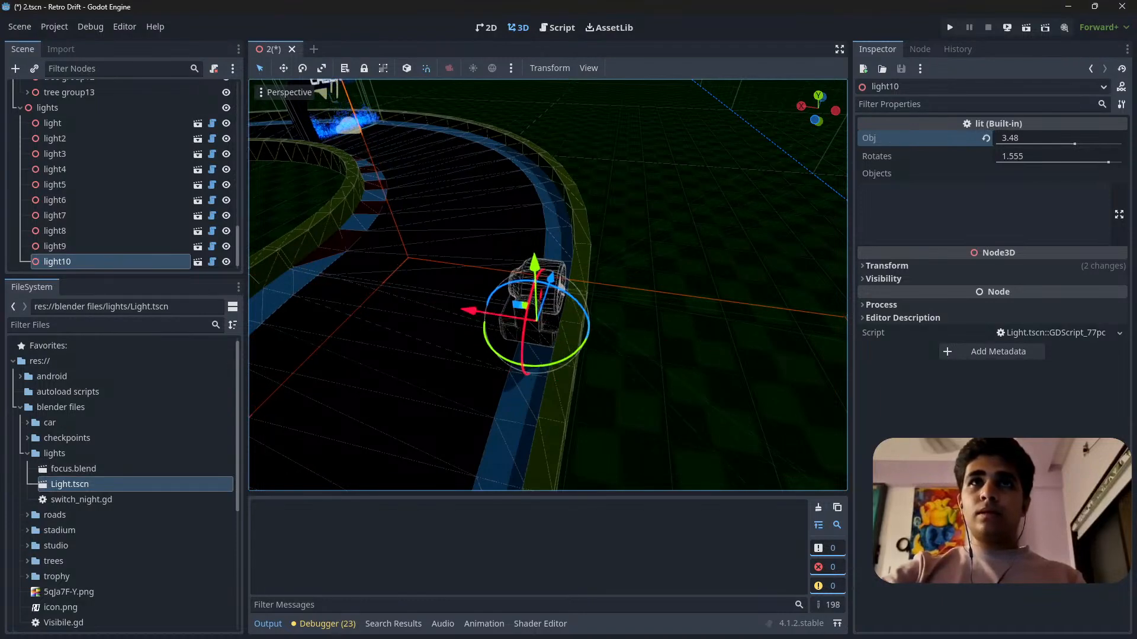
# Rotate light10 around its vertical axis so that the lamp faces across the track.
pyautogui.moveTo(471, 315); pyautogui.dragTo(563, 324, button='right')
pyautogui.press('a')
pyautogui.press('w')
pyautogui.press('d')
pyautogui.press('s')
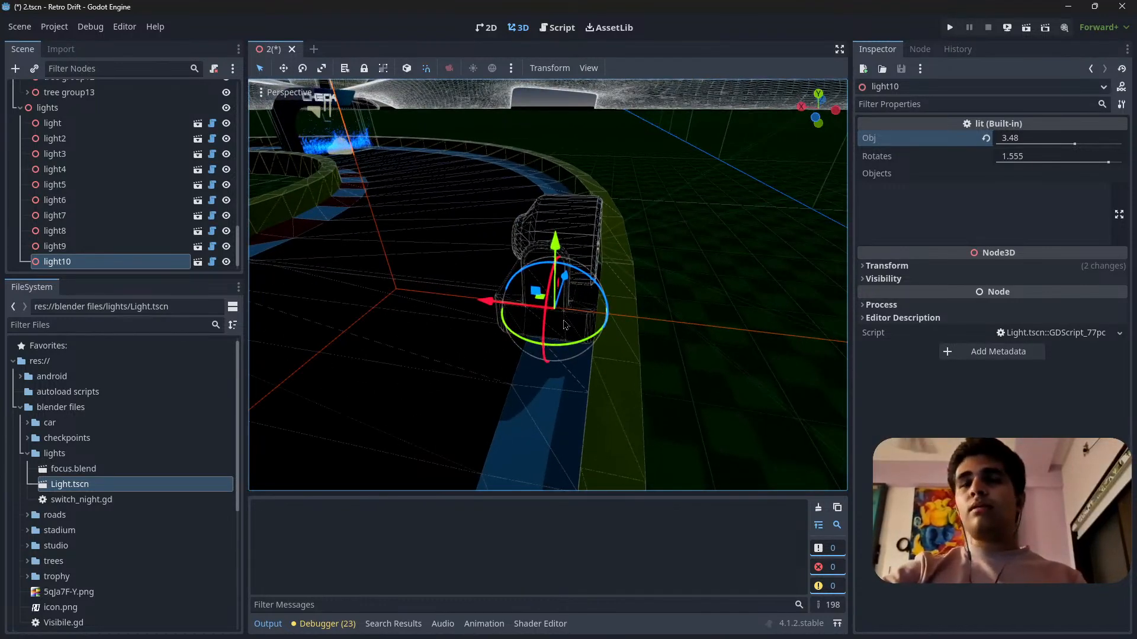
pyautogui.press('g')
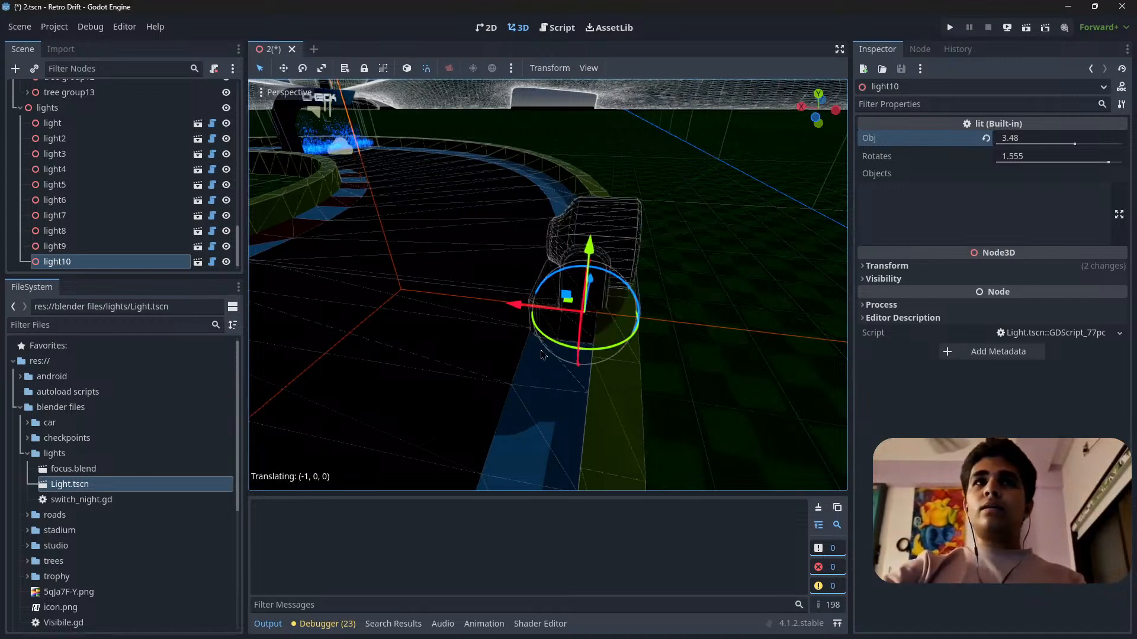
pyautogui.press('Escape')
pyautogui.press('r')
pyautogui.press('y')
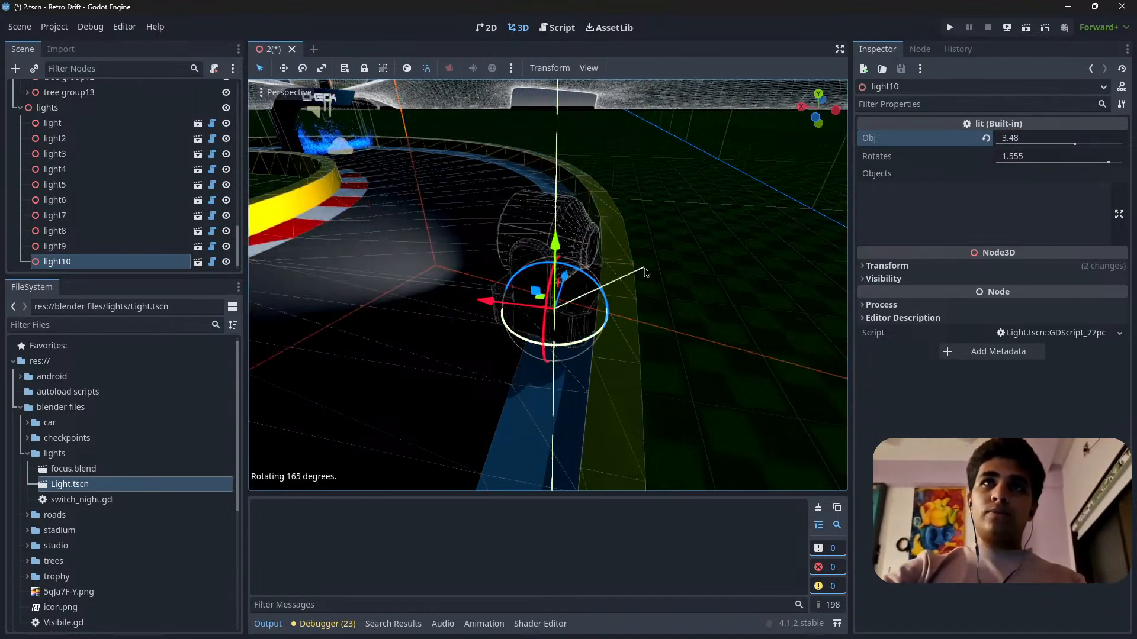
pyautogui.moveTo(634, 259); pyautogui.dragTo(456, 311, button='right')
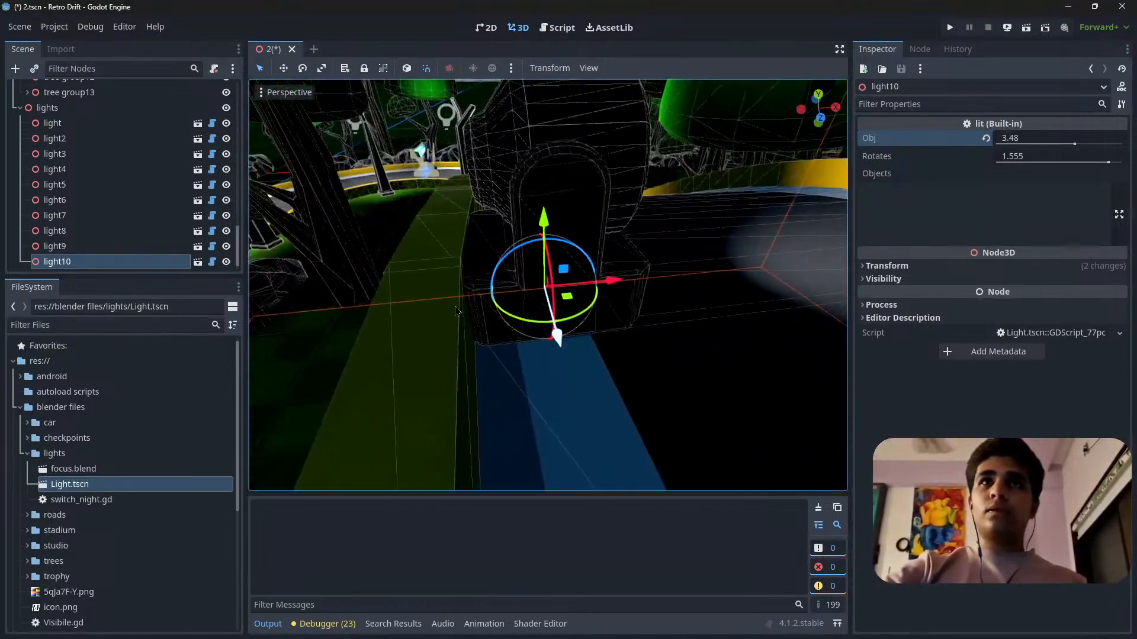
# Move light10 off the blue curb to the outside of the barrier beside the track.
pyautogui.moveTo(651, 284); pyautogui.dragTo(438, 287, button='middle')
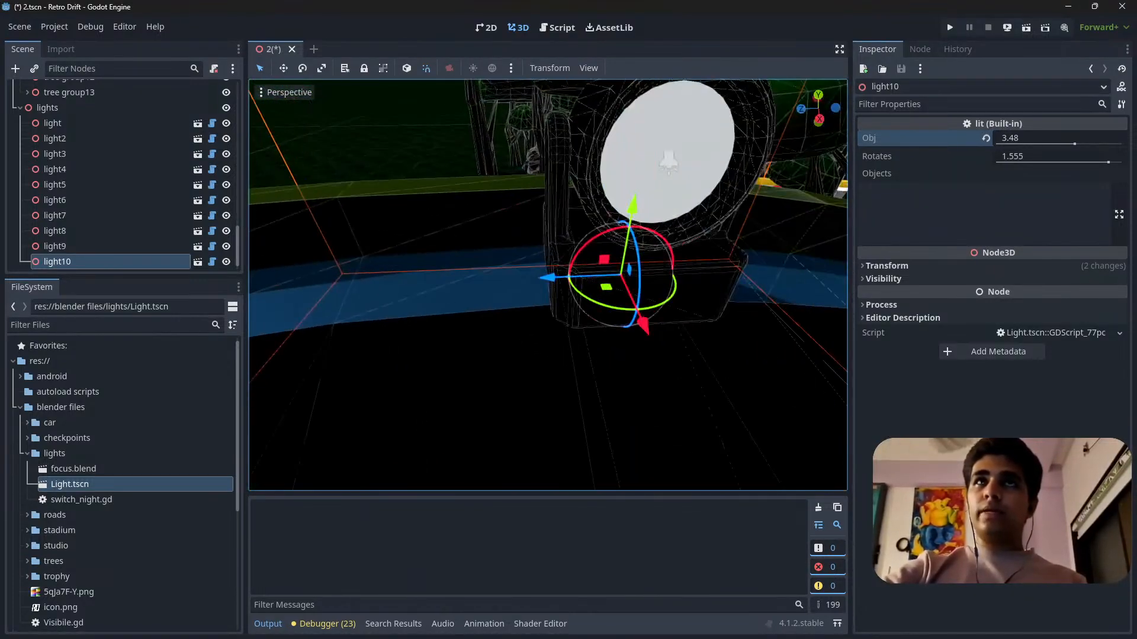
pyautogui.moveTo(528, 283); pyautogui.dragTo(506, 261, button='middle')
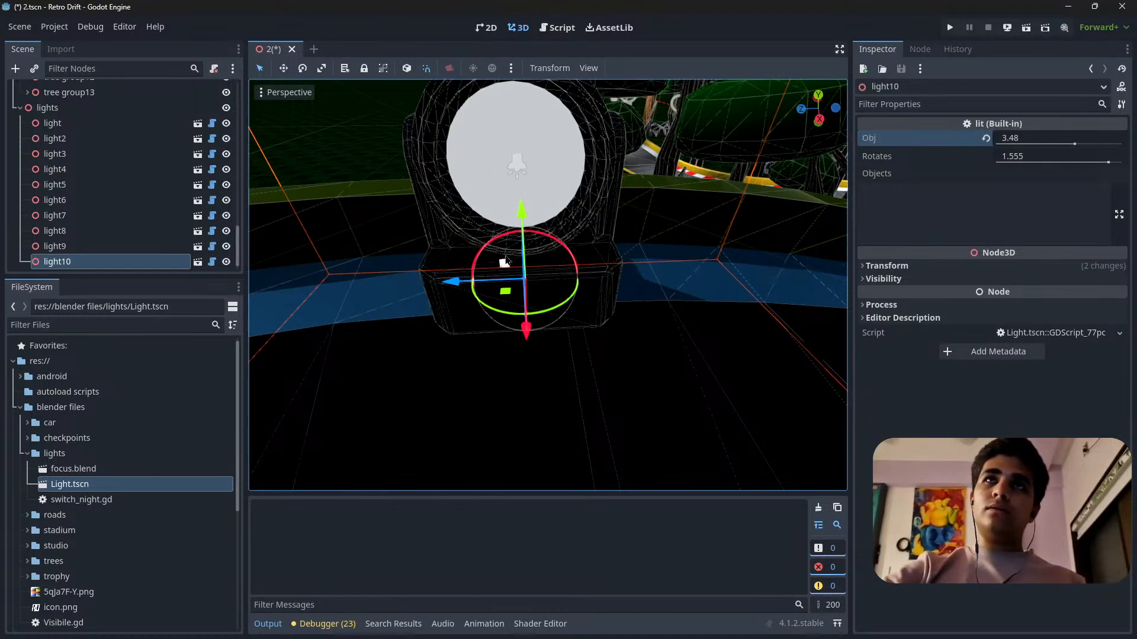
pyautogui.moveTo(612, 248); pyautogui.dragTo(450, 269, button='middle')
pyautogui.press('s')
pyautogui.moveTo(548, 284); pyautogui.dragTo(468, 259, button='right')
pyautogui.scroll(3, 548, 284)
pyautogui.press('w')
pyautogui.press('s')
pyautogui.moveTo(429, 289); pyautogui.dragTo(385, 276)
pyautogui.press('s')
pyautogui.moveTo(385, 276); pyautogui.dragTo(317, 259, button='right')
pyautogui.scroll(3, 385, 276)
pyautogui.press('d')
pyautogui.moveTo(502, 294); pyautogui.dragTo(657, 314)
pyautogui.moveTo(747, 257); pyautogui.dragTo(749, 234)
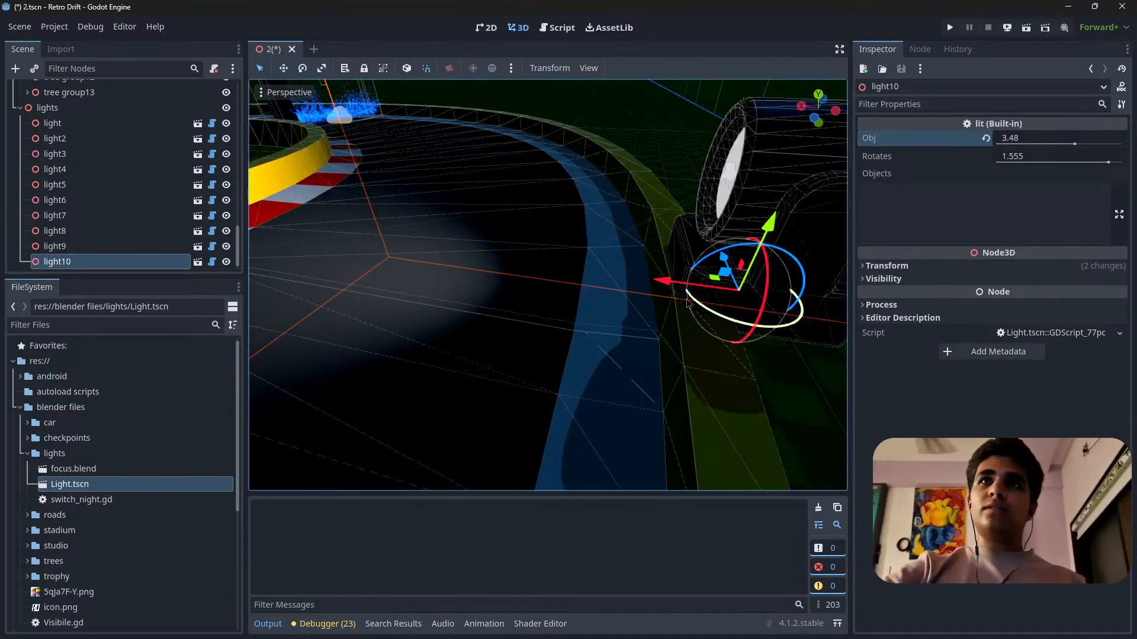
# Nudge light10 back toward the barrier and raise it slightly.
pyautogui.moveTo(666, 289); pyautogui.dragTo(655, 290)
pyautogui.moveTo(718, 209); pyautogui.dragTo(718, 192)
pyautogui.moveTo(557, 382); pyautogui.dragTo(503, 380, button='middle')
pyautogui.scroll(-6, 560, 379)
# Set light10's Obj value to 3.63 and its Rotates value to 2 to tilt the spotlight onto the track.
pyautogui.moveTo(1012, 138); pyautogui.dragTo(1072, 158)
pyautogui.moveTo(548, 266); pyautogui.dragTo(550, 296, button='middle')
pyautogui.scroll(-4, 550, 296)
pyautogui.press('w')
pyautogui.moveTo(551, 296); pyautogui.dragTo(636, 278, button='right')
pyautogui.press('s')
pyautogui.moveTo(1036, 159)
pyautogui.mouseDown()
pyautogui.moveTo(958, 159)
pyautogui.moveTo(1036, 159)
pyautogui.mouseUp()
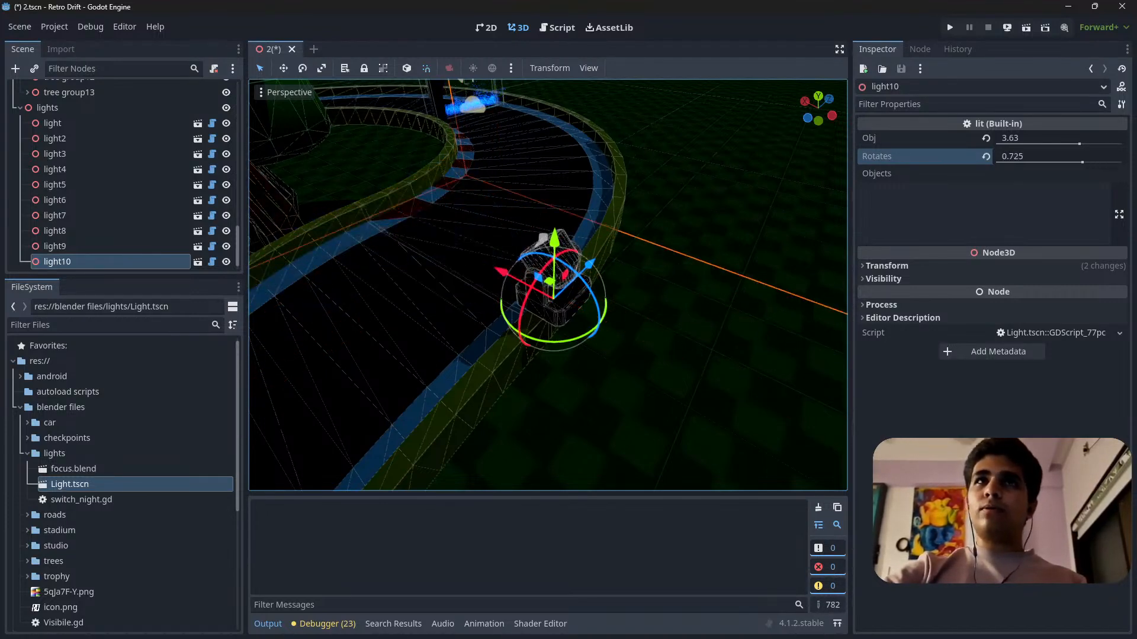
pyautogui.moveTo(780, 241); pyautogui.dragTo(496, 265, button='middle')
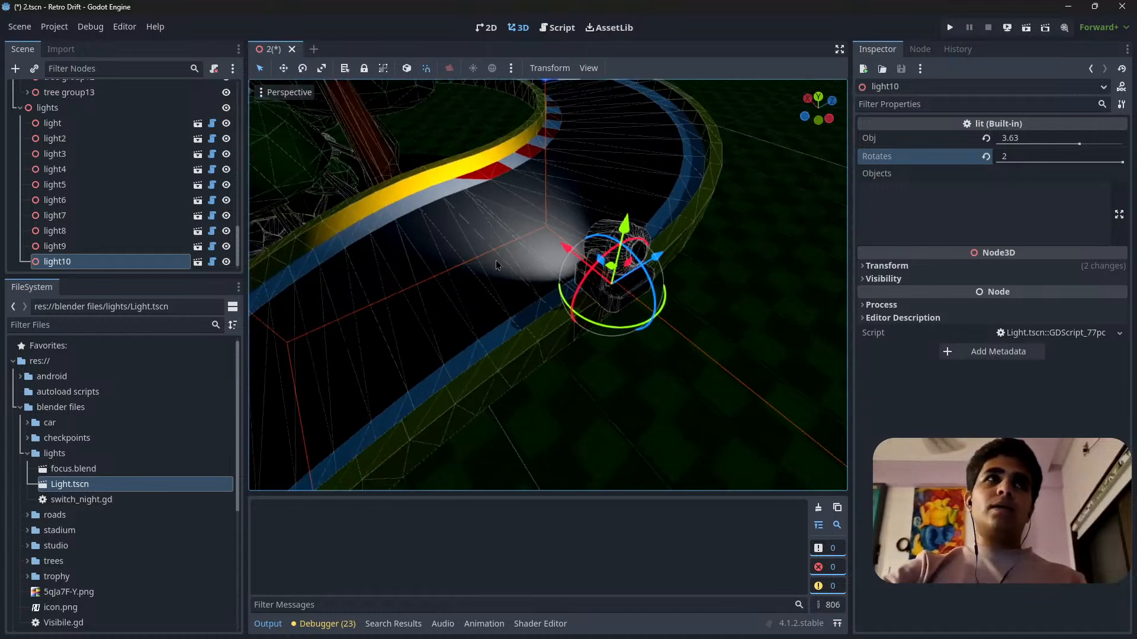
# Open light10's script and review how its functions apply the obj and rotates values.
pyautogui.click(212, 261)
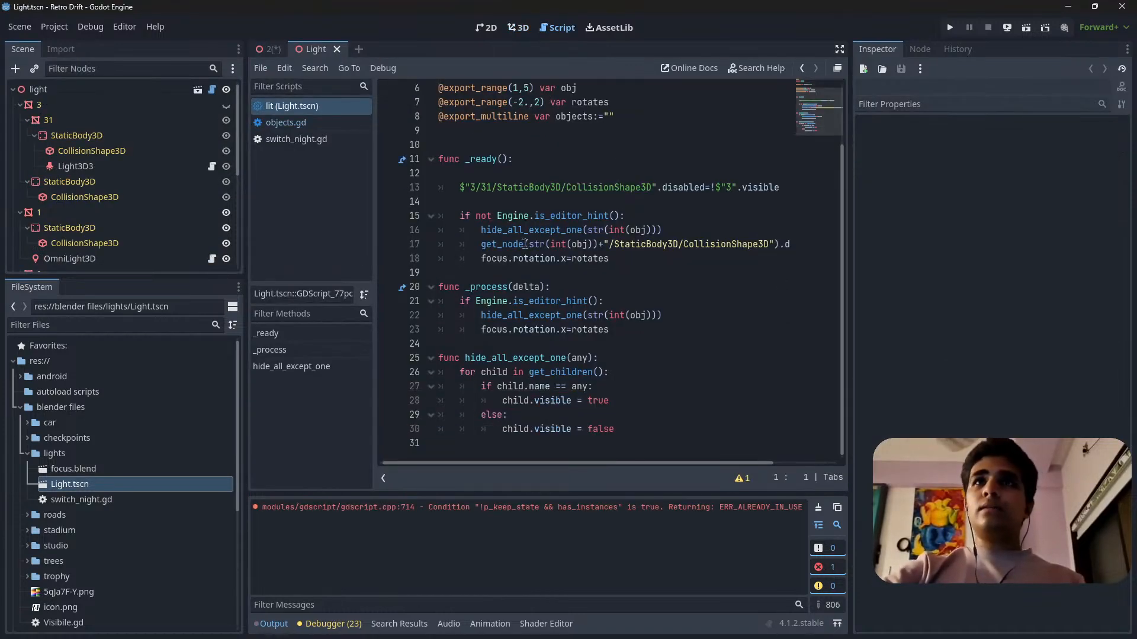
pyautogui.scroll(2, 525, 243)
pyautogui.moveTo(851, 280); pyautogui.dragTo(1002, 280)
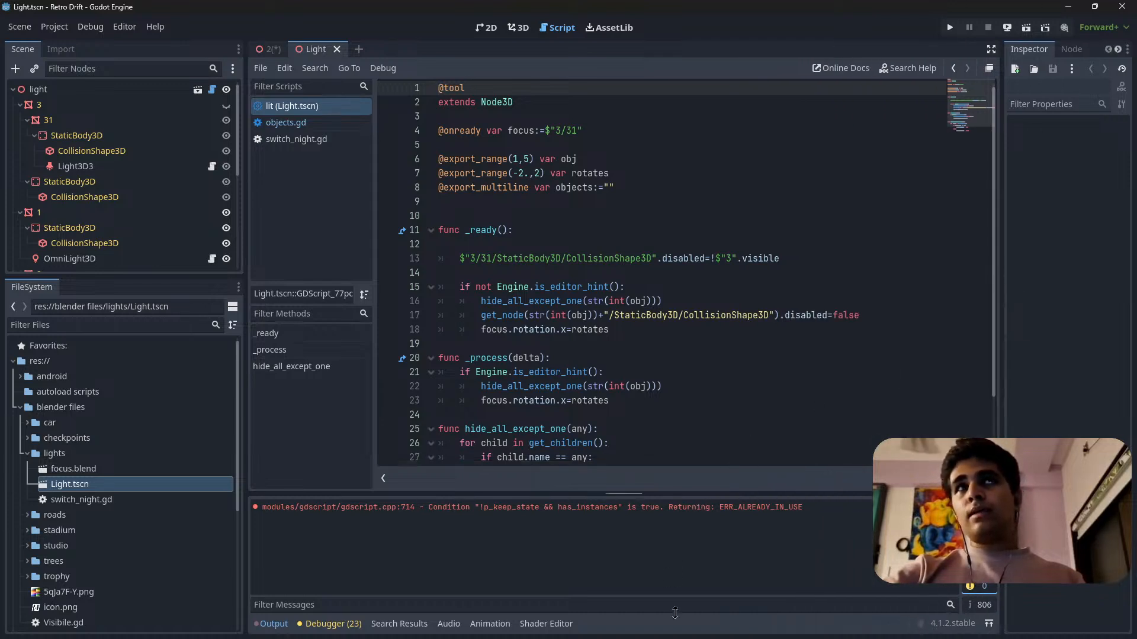
pyautogui.scroll(-2, 634, 377)
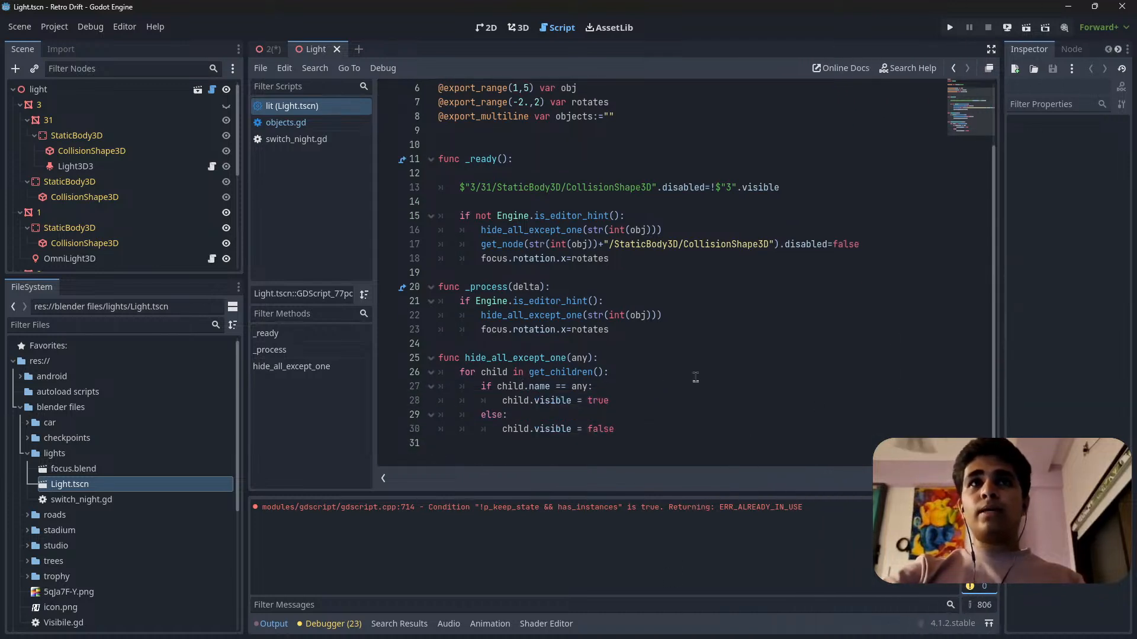
pyautogui.click(657, 337)
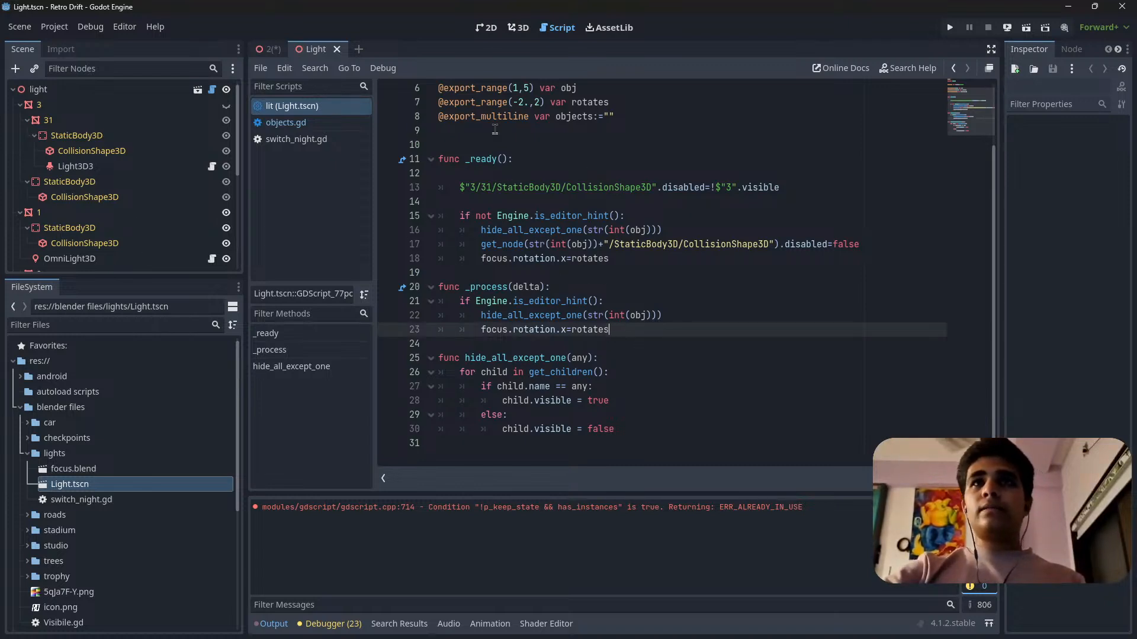
pyautogui.scroll(2, 561, 251)
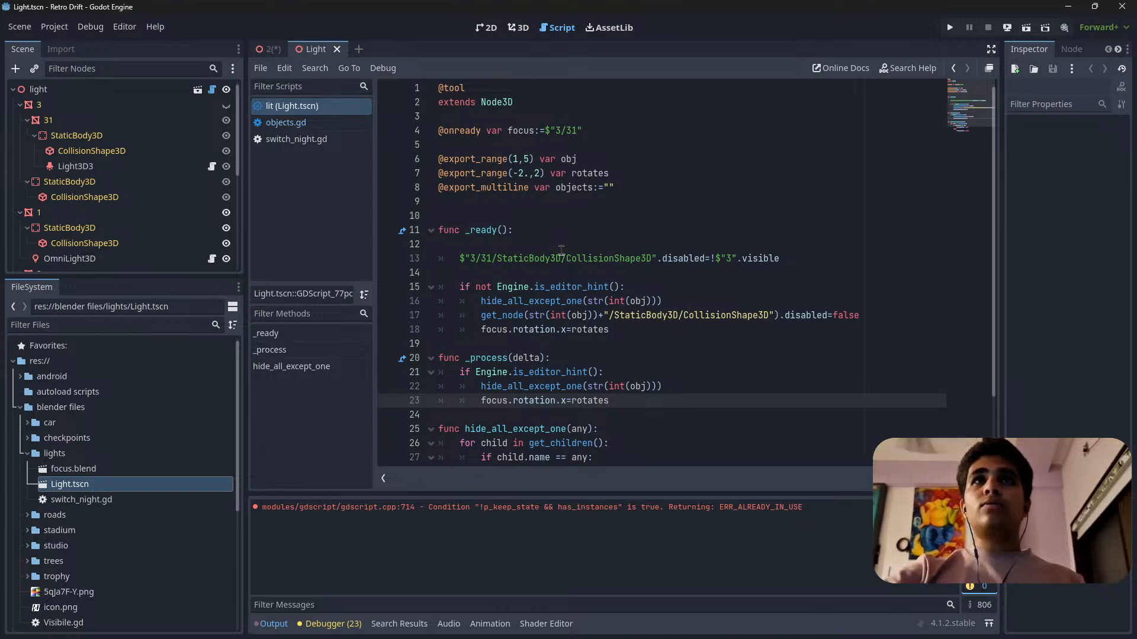
pyautogui.keyDown('ctrl'); pyautogui.scroll(-4, 561, 248); pyautogui.keyUp('ctrl')
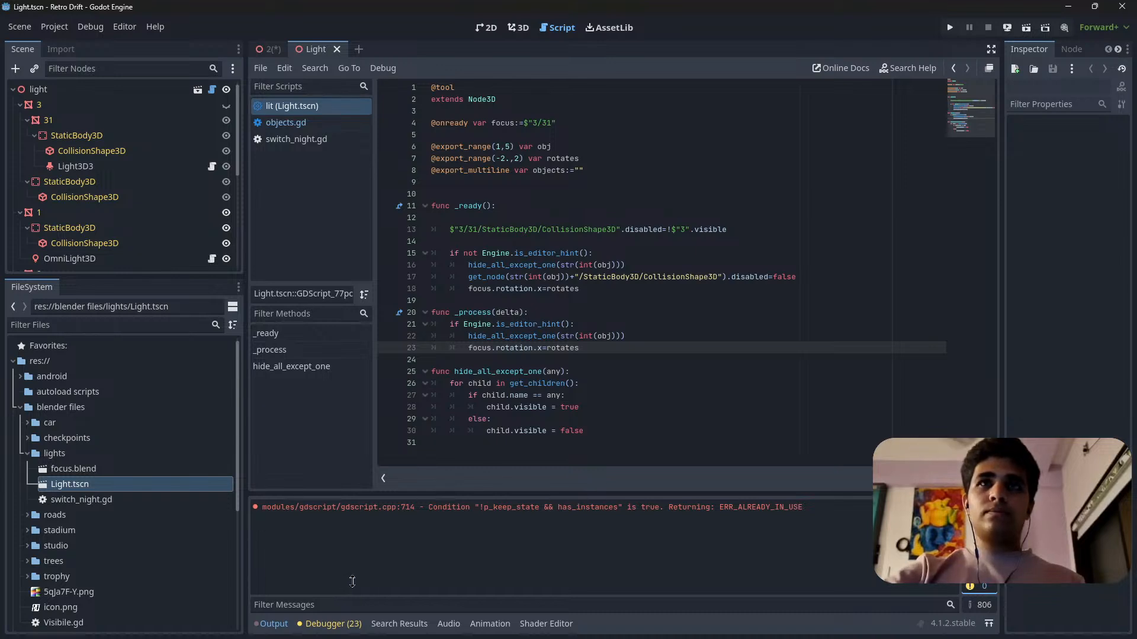
# Clear the error messages from the output log and hide it to enlarge the code area.
pyautogui.click(288, 627)
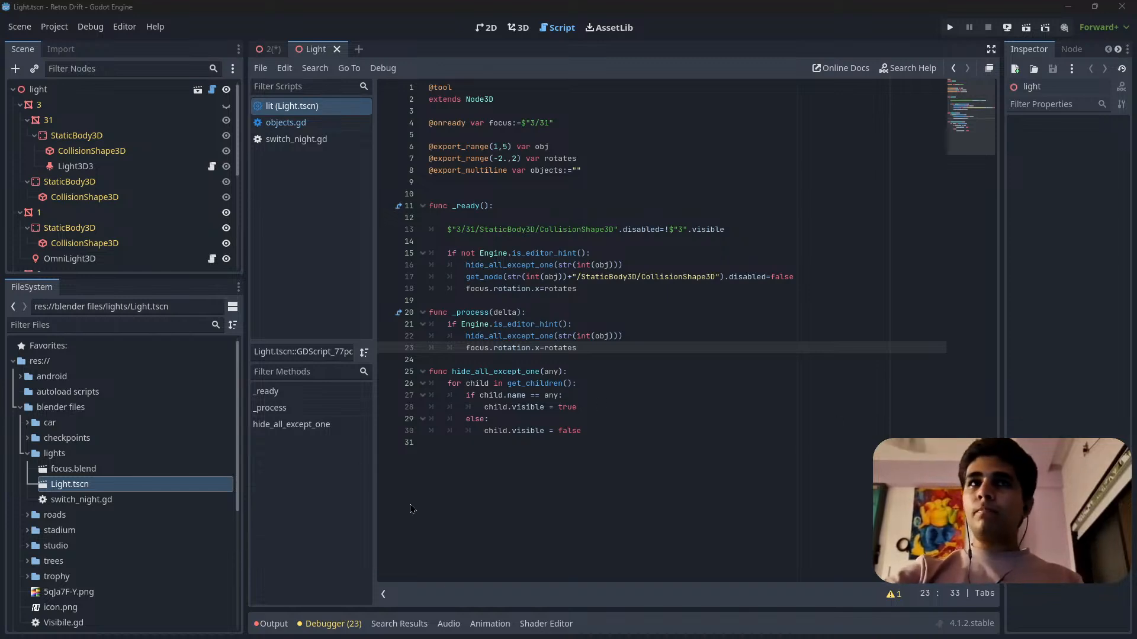
pyautogui.click(272, 625)
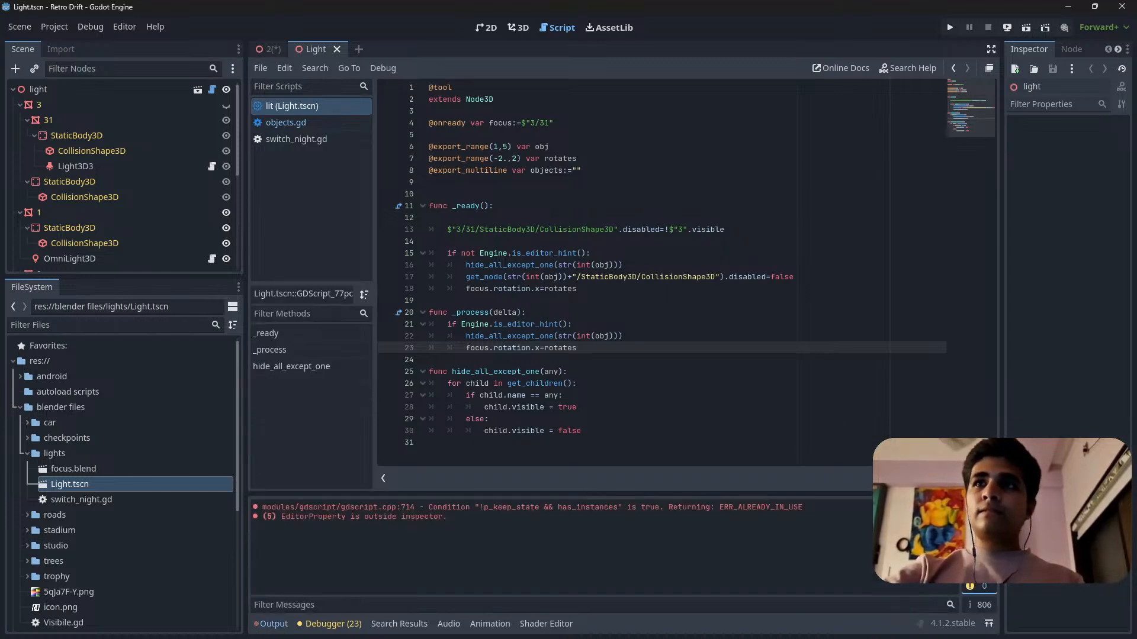
pyautogui.click(970, 508)
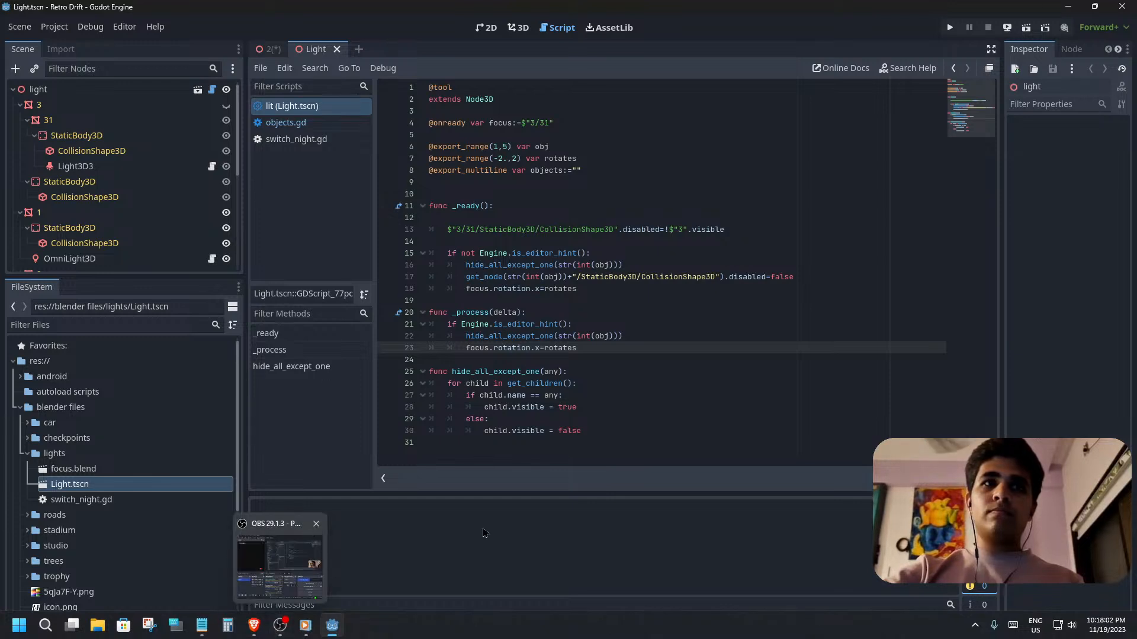
pyautogui.click(270, 627)
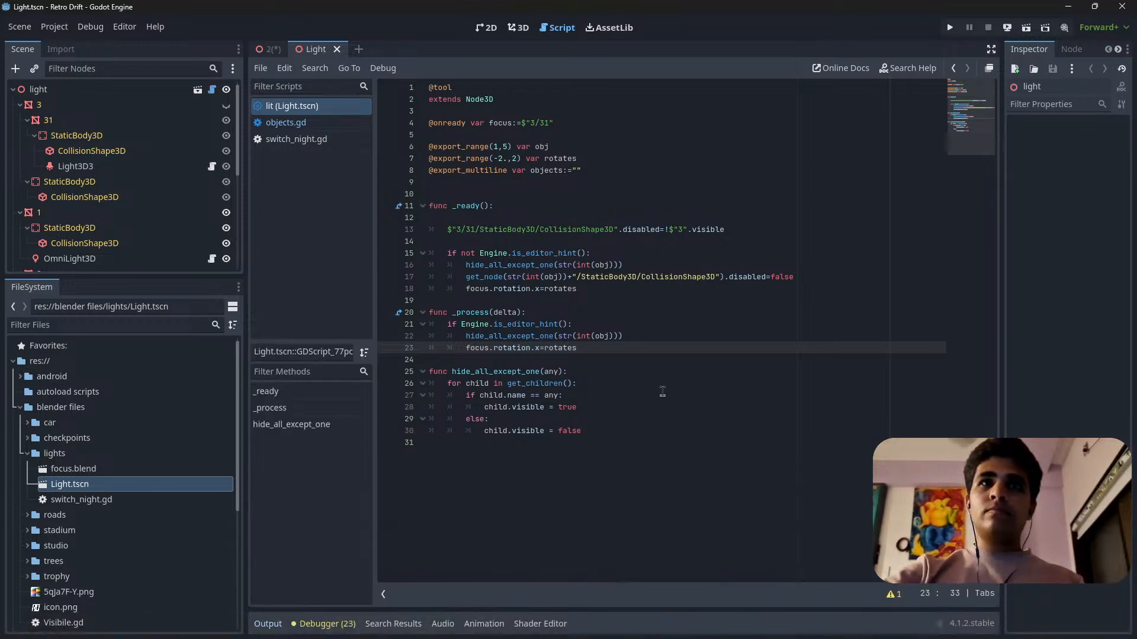
# Save the Light scene and close it to return to level 2's 3D view.
pyautogui.keyDown('ctrl'); pyautogui.scroll(4, 662, 392); pyautogui.keyUp('ctrl')
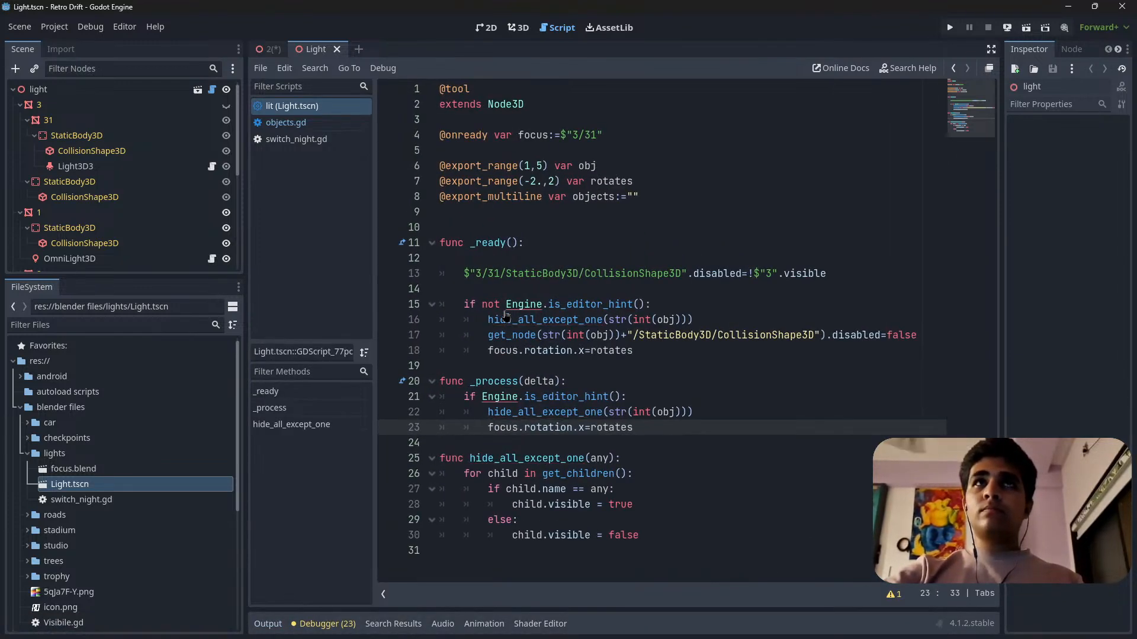
pyautogui.keyDown('ctrl'); pyautogui.scroll(1, 506, 315); pyautogui.keyUp('ctrl')
pyautogui.keyDown('ctrl'); pyautogui.scroll(-1, 507, 315); pyautogui.keyUp('ctrl')
pyautogui.click(687, 445)
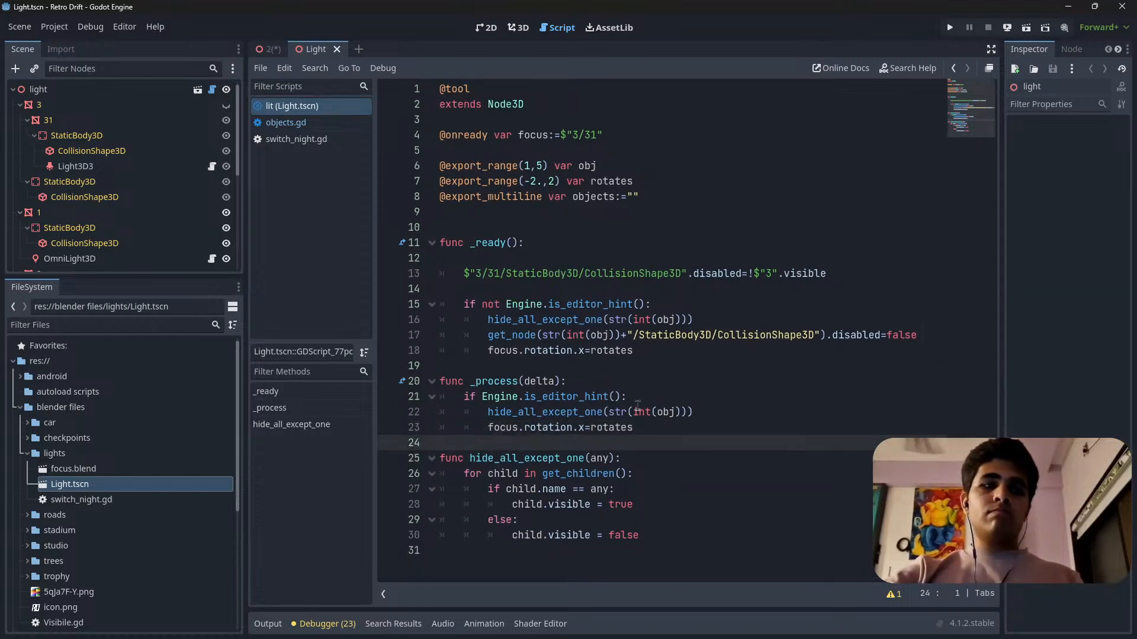
pyautogui.moveTo(678, 390); pyautogui.dragTo(679, 385)
pyautogui.click(679, 385)
pyautogui.hotkey('ctrl', 's')
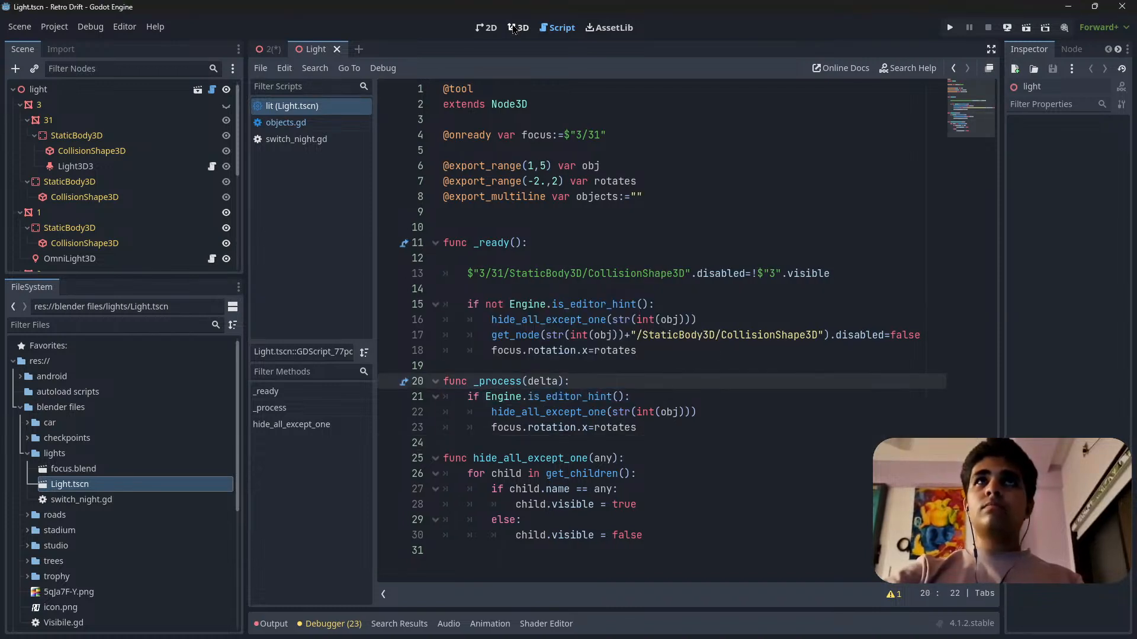
pyautogui.click(514, 29)
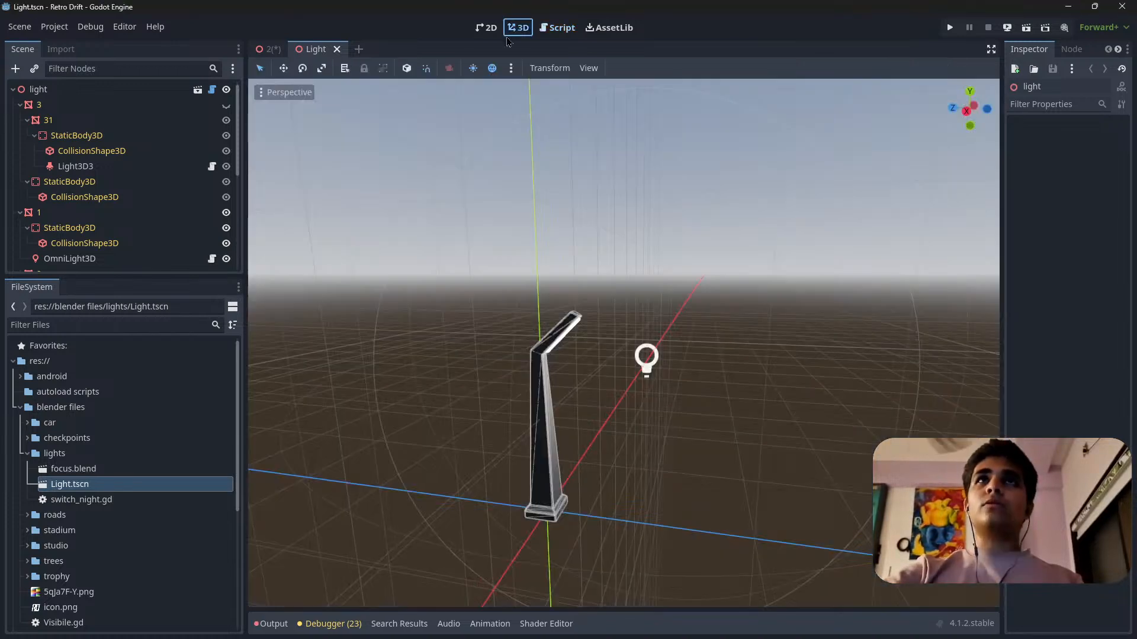
pyautogui.click(337, 50)
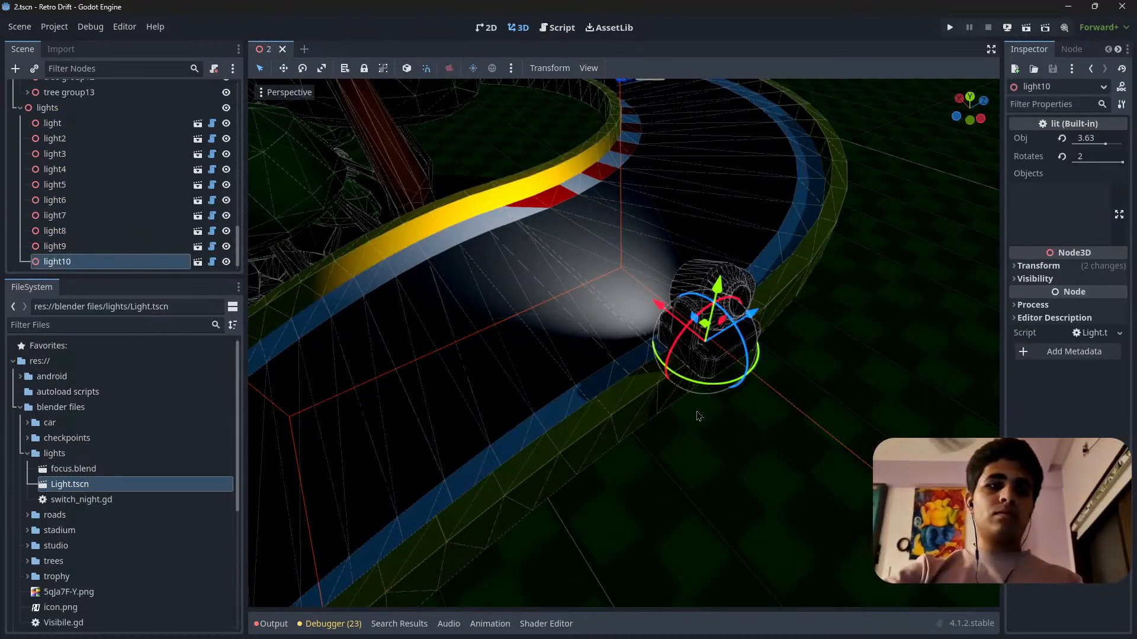
# Save level 2 and shift light10 slightly toward the track along the X axis.
pyautogui.hotkey('ctrl', 's')
pyautogui.press('s')
pyautogui.moveTo(699, 416); pyautogui.dragTo(1038, 376, button='right')
pyautogui.scroll(4, 699, 417)
pyautogui.press('a')
pyautogui.press('s')
pyautogui.press('w')
pyautogui.press('w')
pyautogui.press('a')
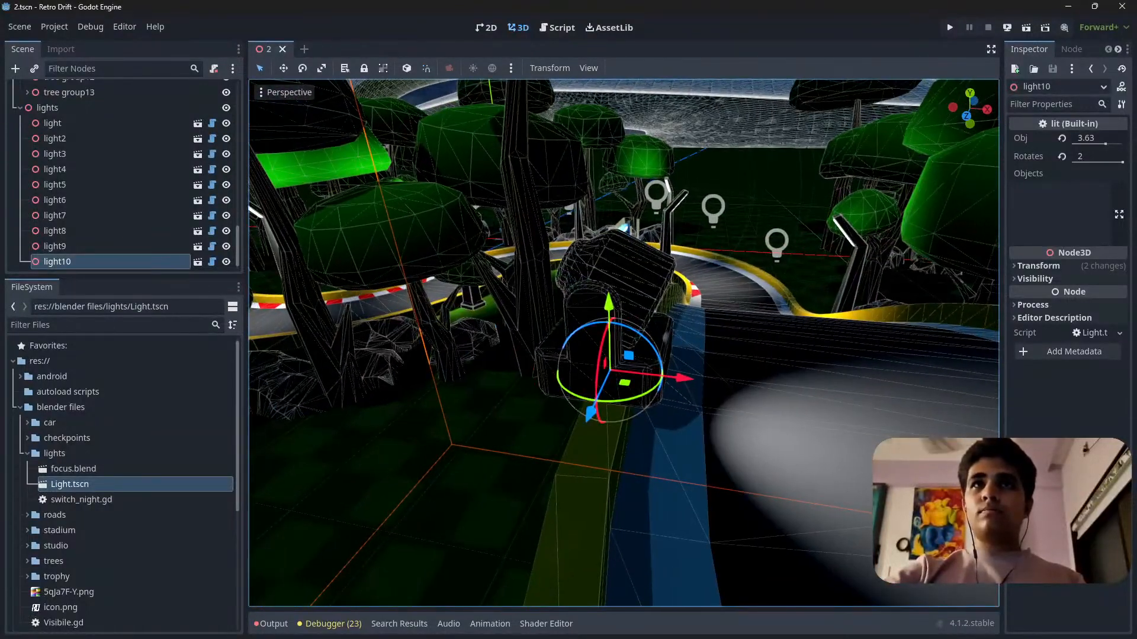
pyautogui.moveTo(685, 380); pyautogui.dragTo(698, 391)
# Scale light10 down uniformly to 0.3 in its transform properties.
pyautogui.click(1038, 266)
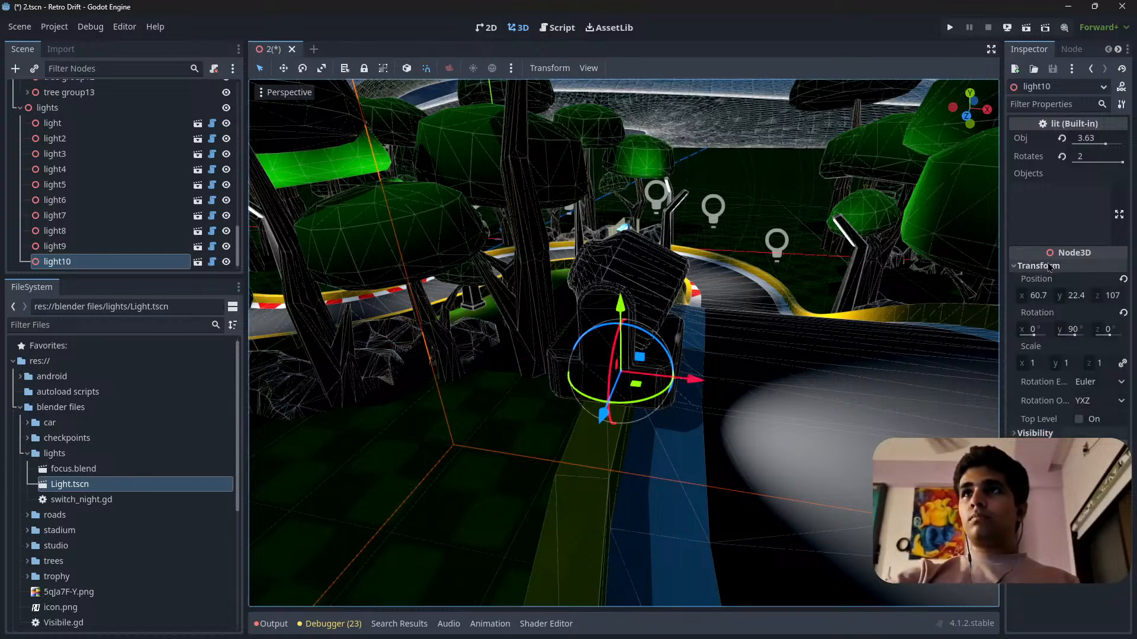
pyautogui.moveTo(1043, 369); pyautogui.dragTo(1007, 369)
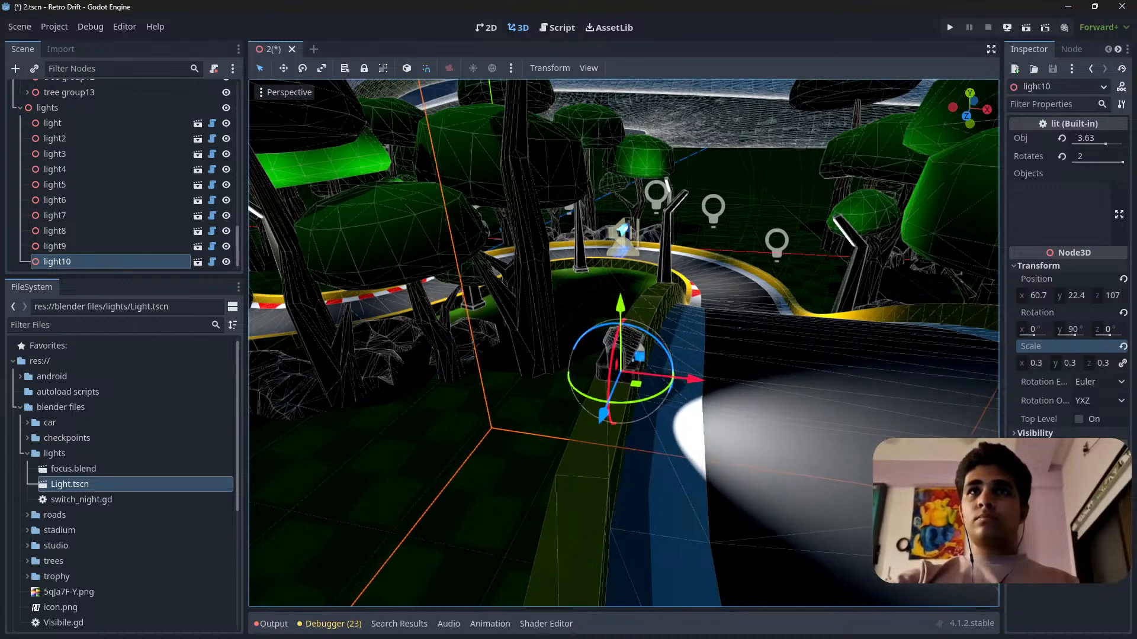
pyautogui.moveTo(1037, 363); pyautogui.dragTo(1013, 363)
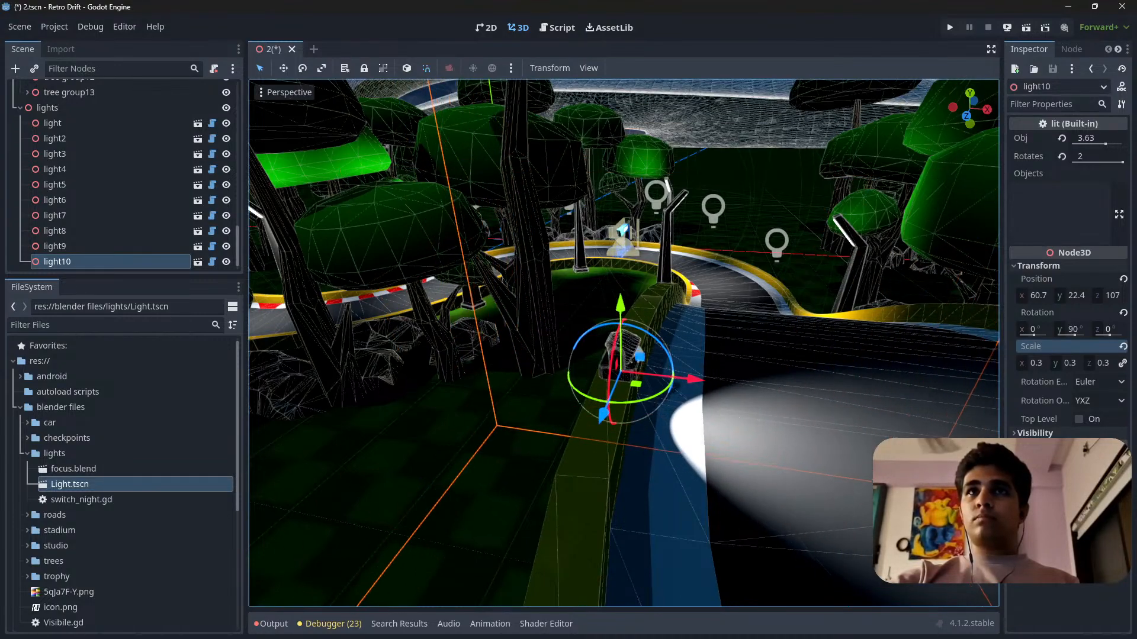
# Nudge light10 slightly away from the track on the barrier and set its uniform scale to 0.2.
pyautogui.press('w')
pyautogui.moveTo(623, 343)
pyautogui.mouseDown(button='right')
pyautogui.moveTo(646, 420)
pyautogui.moveTo(628, 331)
pyautogui.mouseUp(button='right')
pyautogui.scroll(2, 624, 343)
pyautogui.press('s')
pyautogui.scroll(-10, 616, 439)
pyautogui.moveTo(617, 439); pyautogui.dragTo(616, 439, button='right')
pyautogui.press('d')
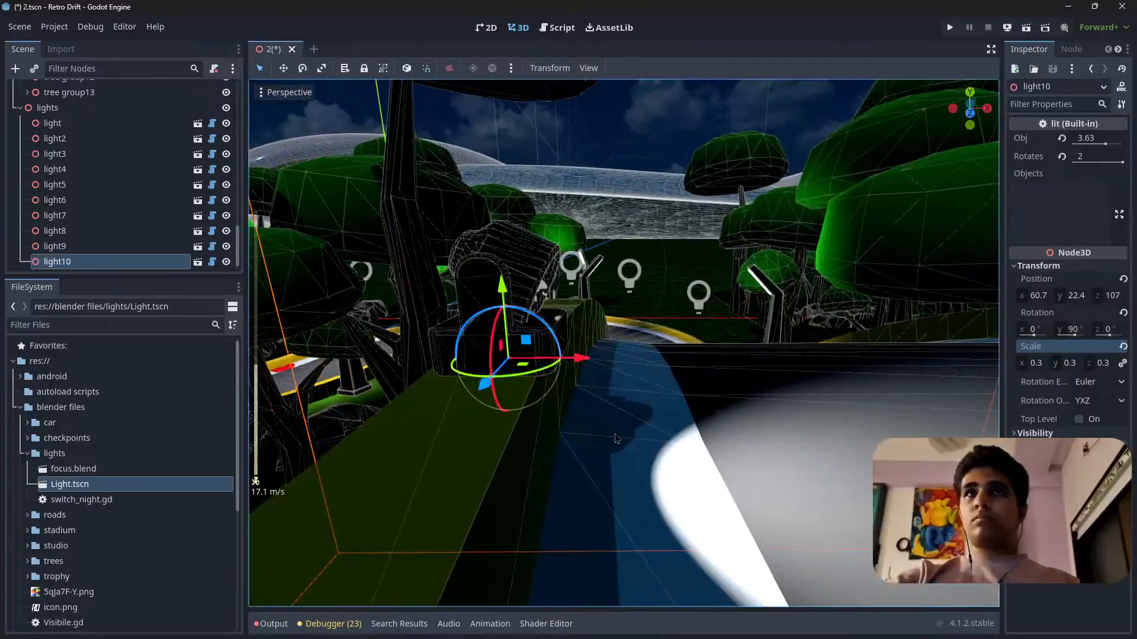
pyautogui.moveTo(592, 365); pyautogui.dragTo(578, 363)
pyautogui.moveTo(552, 447); pyautogui.dragTo(580, 417, button='right')
pyautogui.moveTo(1049, 366); pyautogui.dragTo(1037, 366)
# Examine the scaled light10 and its beam on the track from several angles and from directly above.
pyautogui.moveTo(624, 344); pyautogui.dragTo(531, 395, button='right')
pyautogui.press('a')
pyautogui.scroll(2, 651, 350)
pyautogui.press('d')
pyautogui.moveTo(642, 426); pyautogui.dragTo(635, 425)
pyautogui.moveTo(634, 425); pyautogui.dragTo(624, 551, button='right')
pyautogui.press('a')
pyautogui.scroll(6, 656, 424)
pyautogui.press('d')
pyautogui.scroll(8, 731, 468)
pyautogui.press('w')
pyautogui.press('s')
pyautogui.scroll(8, 624, 441)
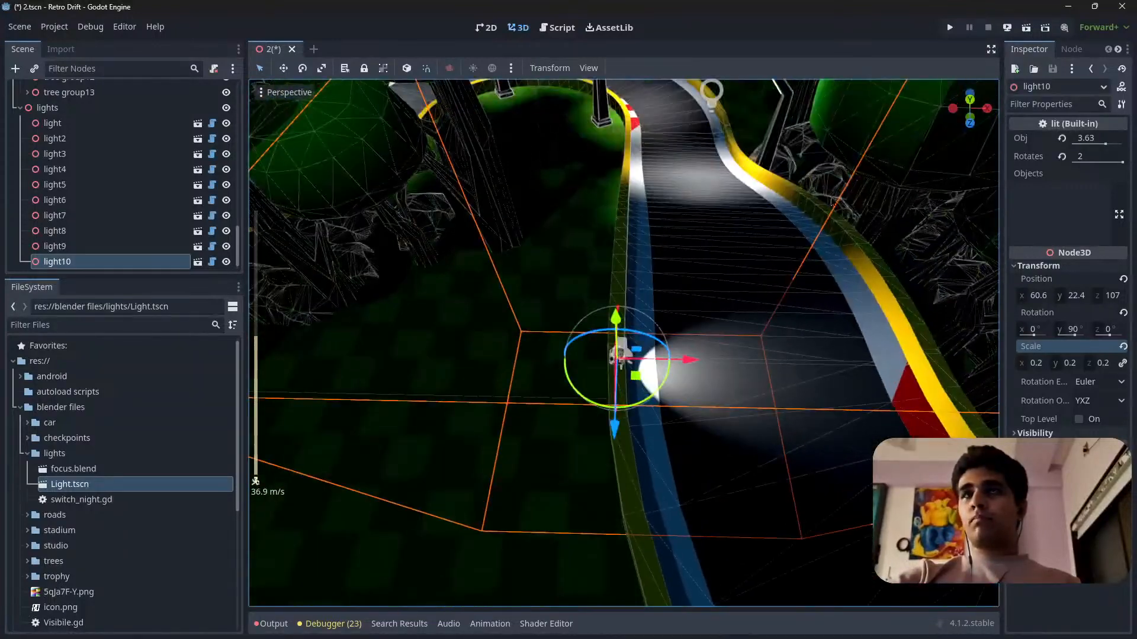
pyautogui.click(971, 106)
pyautogui.keyDown('shift'); pyautogui.moveTo(700, 323); pyautogui.dragTo(559, 228, button='middle'); pyautogui.keyUp('shift')
pyautogui.scroll(2, 529, 361)
pyautogui.keyDown('shift'); pyautogui.moveTo(529, 360); pyautogui.dragTo(581, 491, button='middle'); pyautogui.keyUp('shift')
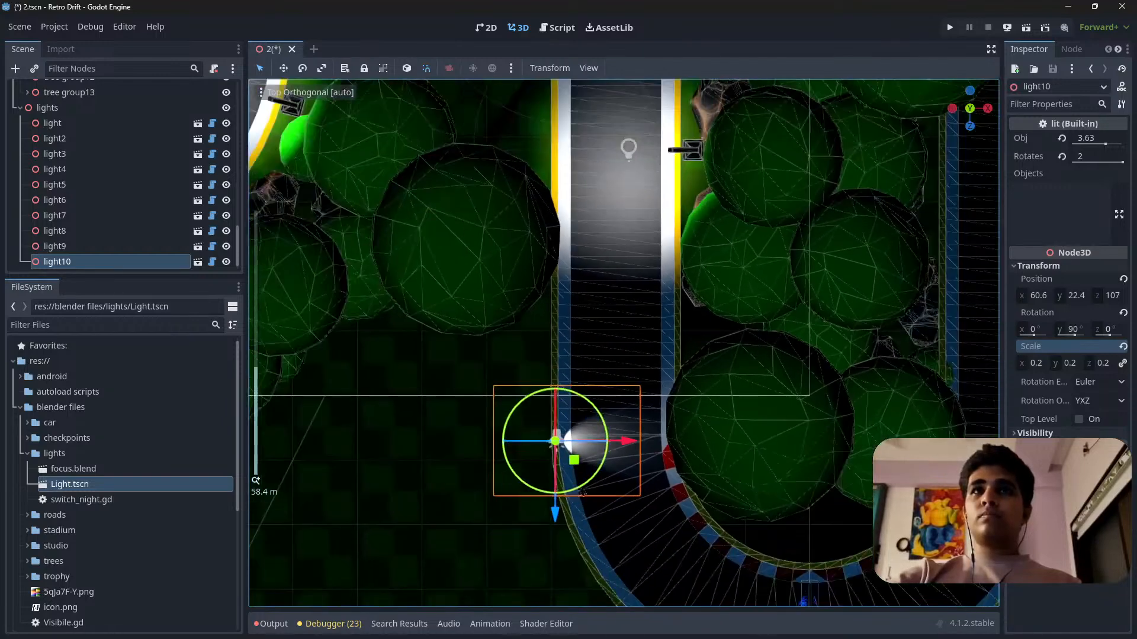
# Try a different uniform scale for light10, then undo the change.
pyautogui.moveTo(1036, 363); pyautogui.dragTo(1063, 363)
pyautogui.hotkey('ctrl', 'z')
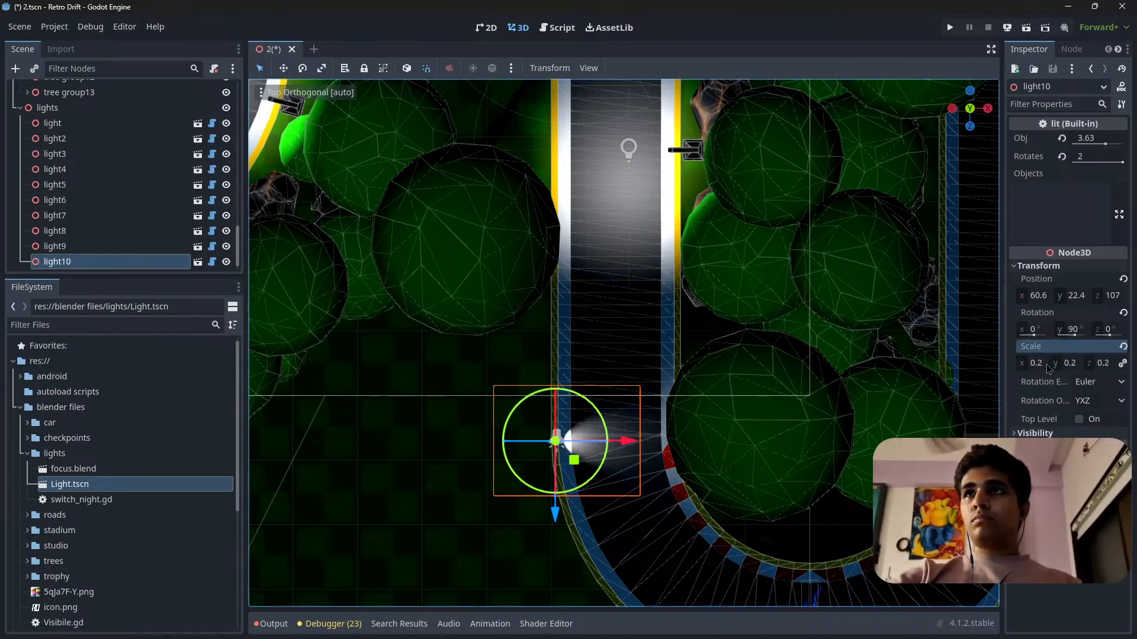
# Duplicate light10, rotate the copy 180 degrees about the vertical axis and move it straight across the track to the inner side.
pyautogui.keyDown('shift'); pyautogui.moveTo(652, 478); pyautogui.dragTo(761, 374, button='middle'); pyautogui.keyUp('shift')
pyautogui.scroll(14, 616, 380)
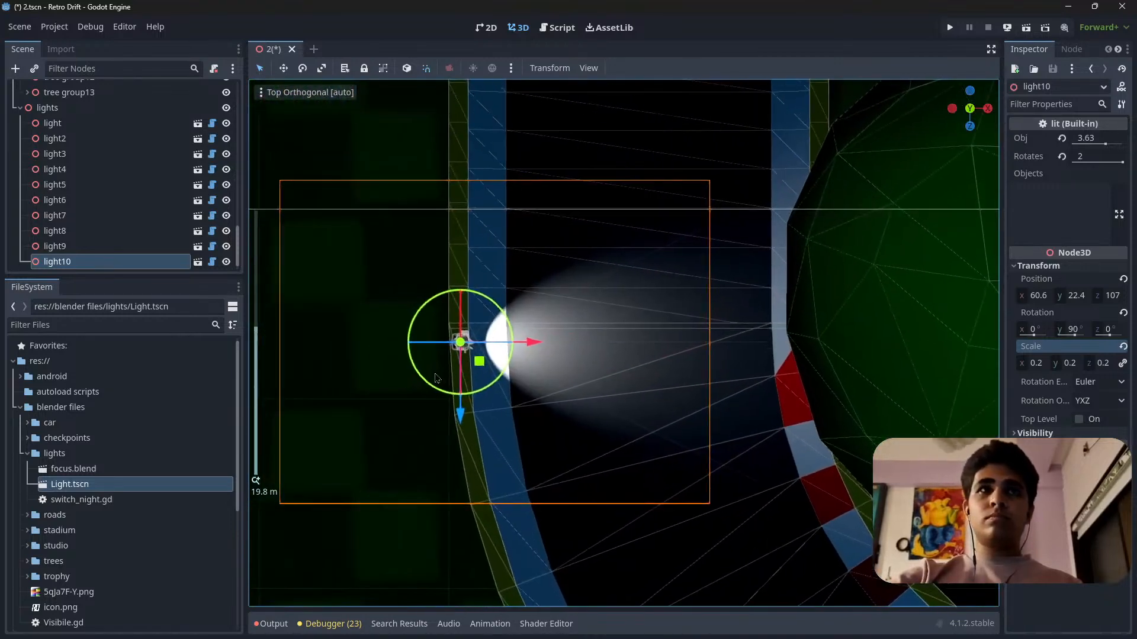
pyautogui.scroll(10, 460, 344)
pyautogui.keyDown('shift'); pyautogui.moveTo(384, 392); pyautogui.dragTo(510, 363, button='middle'); pyautogui.keyUp('shift')
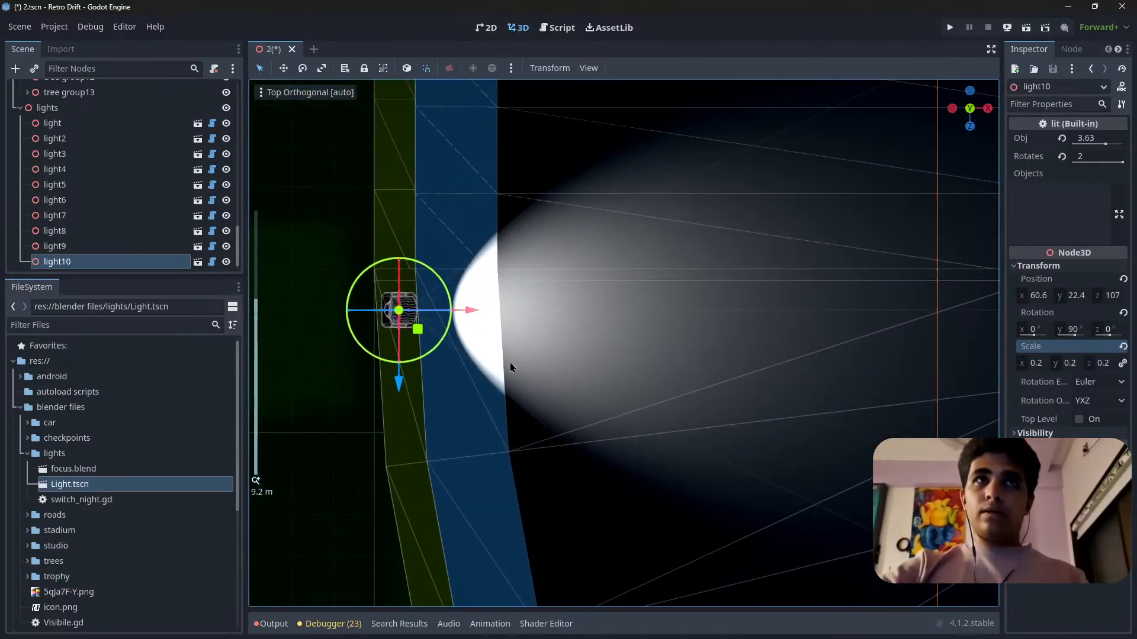
pyautogui.scroll(-12, 400, 374)
pyautogui.keyDown('shift'); pyautogui.moveTo(650, 392); pyautogui.dragTo(484, 428, button='middle'); pyautogui.keyUp('shift')
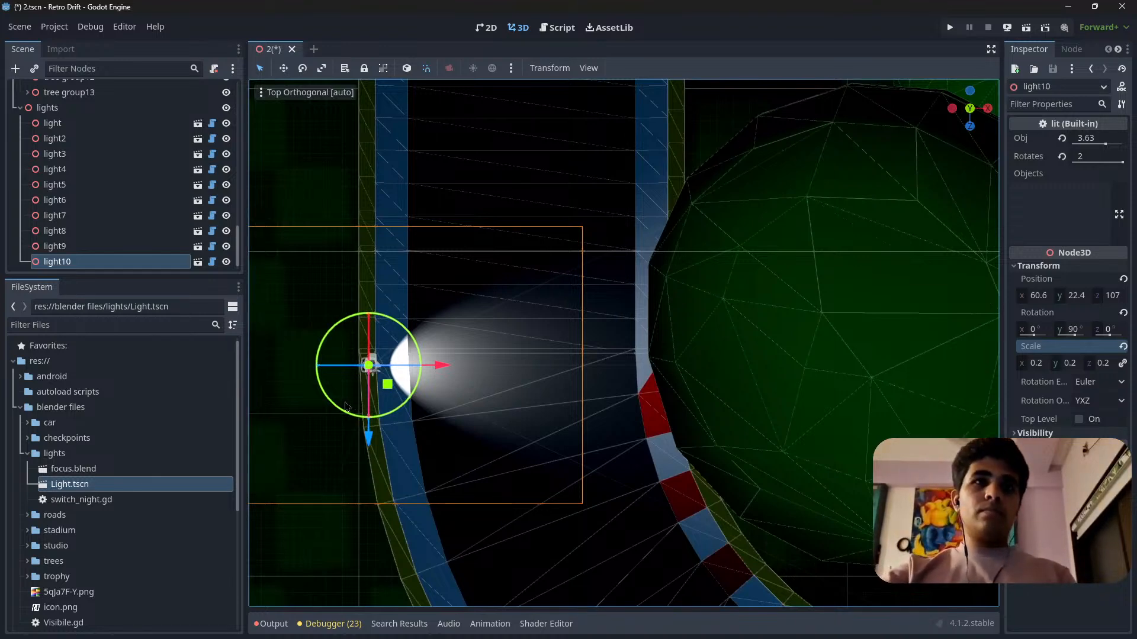
pyautogui.hotkey('ctrl', 'd')
pyautogui.moveTo(397, 418); pyautogui.dragTo(293, 274)
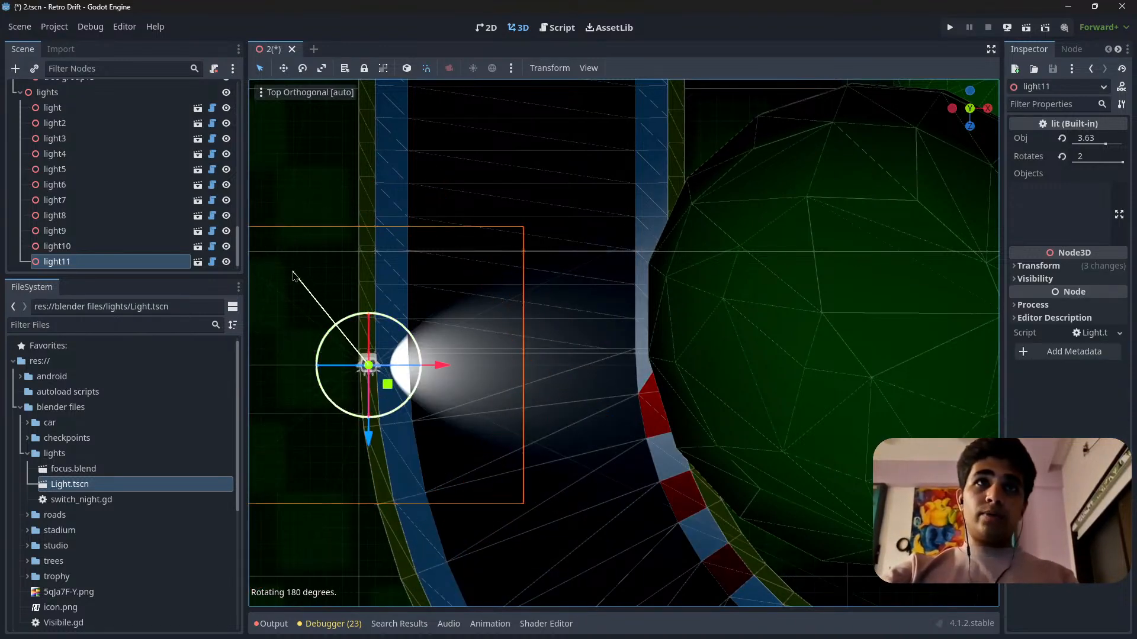
pyautogui.moveTo(439, 365); pyautogui.dragTo(766, 365)
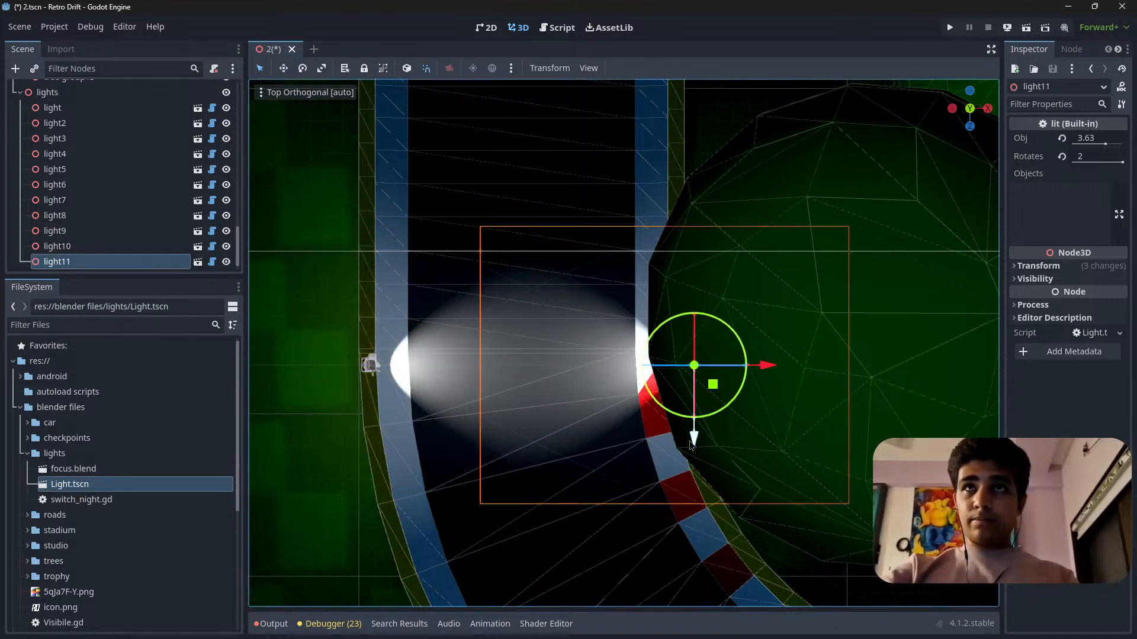
# Move light11 back toward the track so it sits on the inner barrier beside the kerb.
pyautogui.keyDown('shift'); pyautogui.moveTo(653, 544); pyautogui.dragTo(650, 386, button='middle'); pyautogui.keyUp('shift')
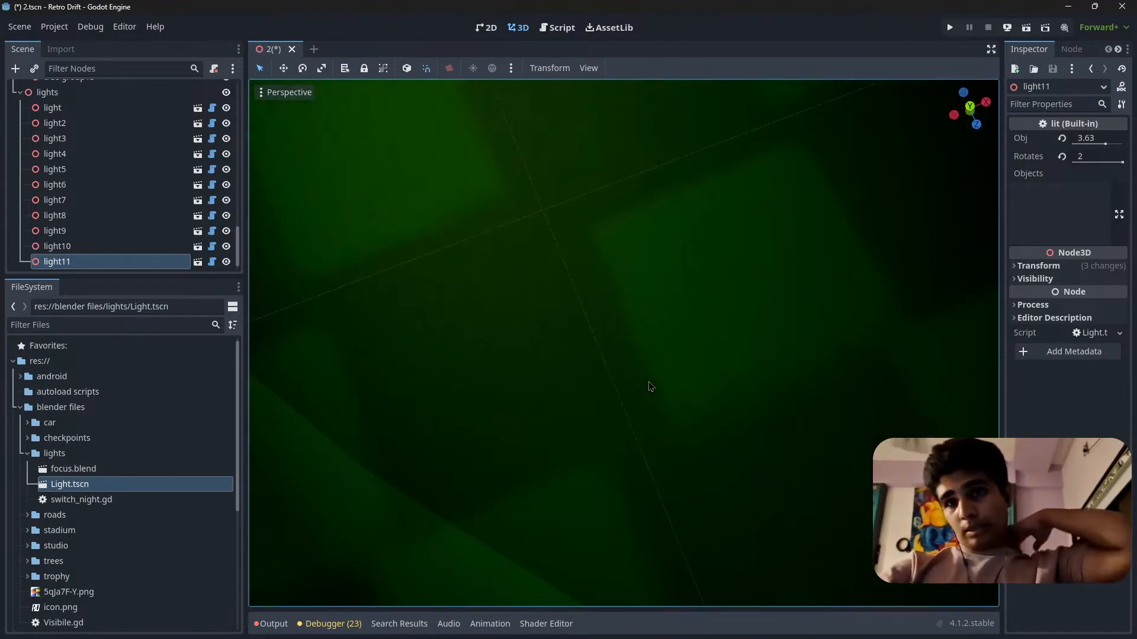
pyautogui.moveTo(633, 452); pyautogui.dragTo(633, 367, button='right')
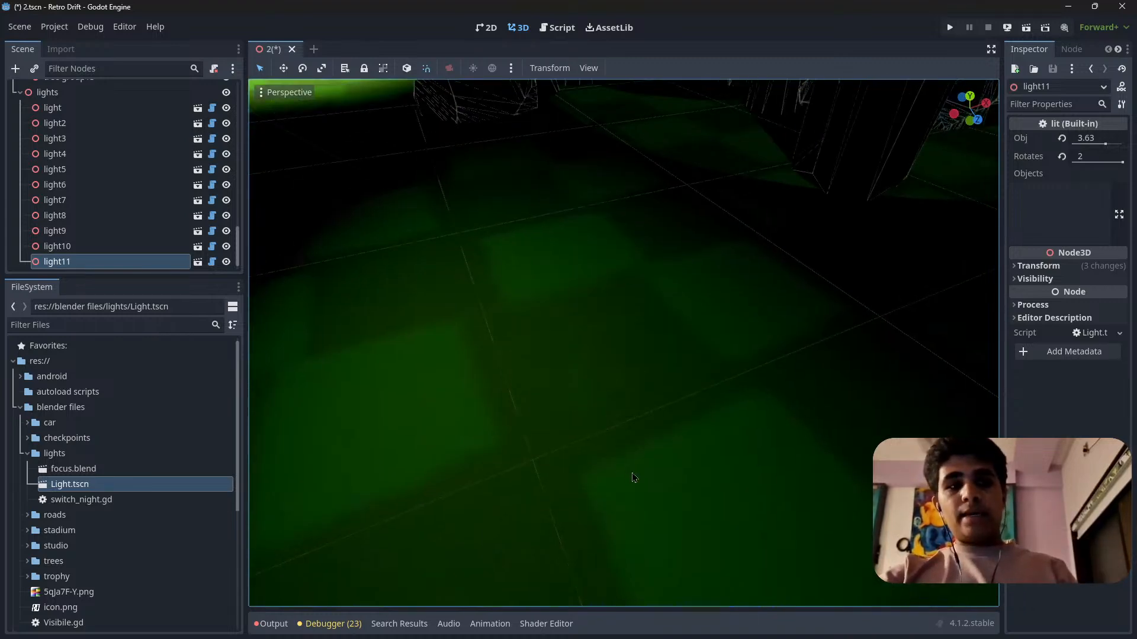
pyautogui.scroll(-5, 634, 483)
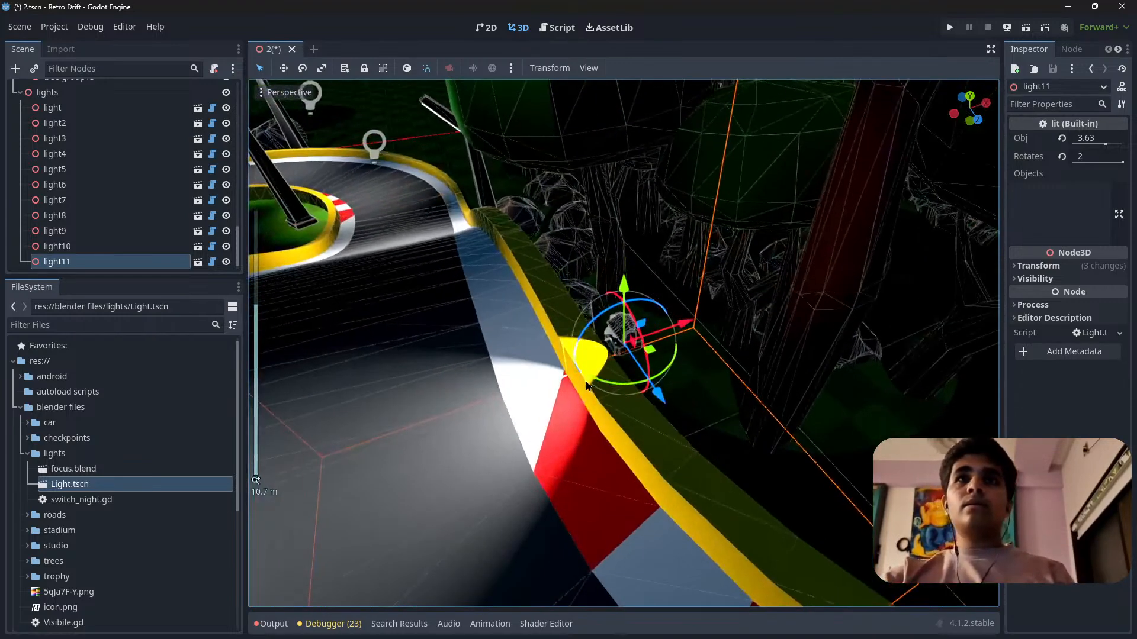
pyautogui.moveTo(686, 331); pyautogui.dragTo(653, 336)
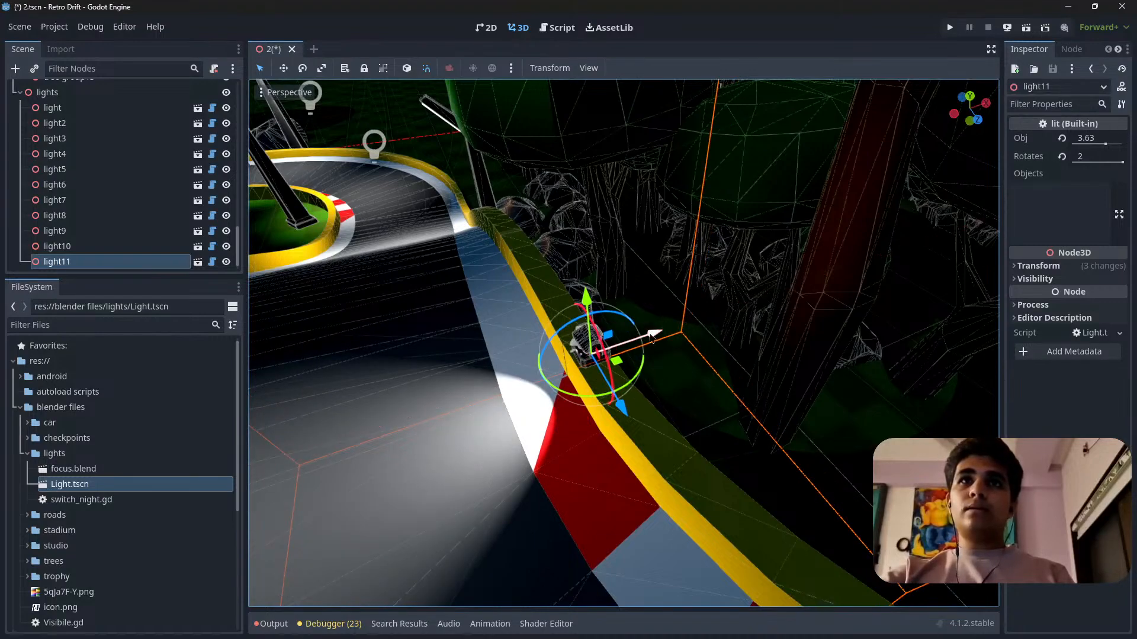
# Rotate light11 15 degrees about its vertical axis to angle its beam into the curve.
pyautogui.press('a')
pyautogui.moveTo(538, 436); pyautogui.dragTo(595, 441, button='right')
pyautogui.scroll(3, 539, 437)
pyautogui.press('a')
pyautogui.press('w')
pyautogui.press('s')
pyautogui.press('d')
pyautogui.press('s')
pyautogui.moveTo(700, 411); pyautogui.dragTo(708, 418)
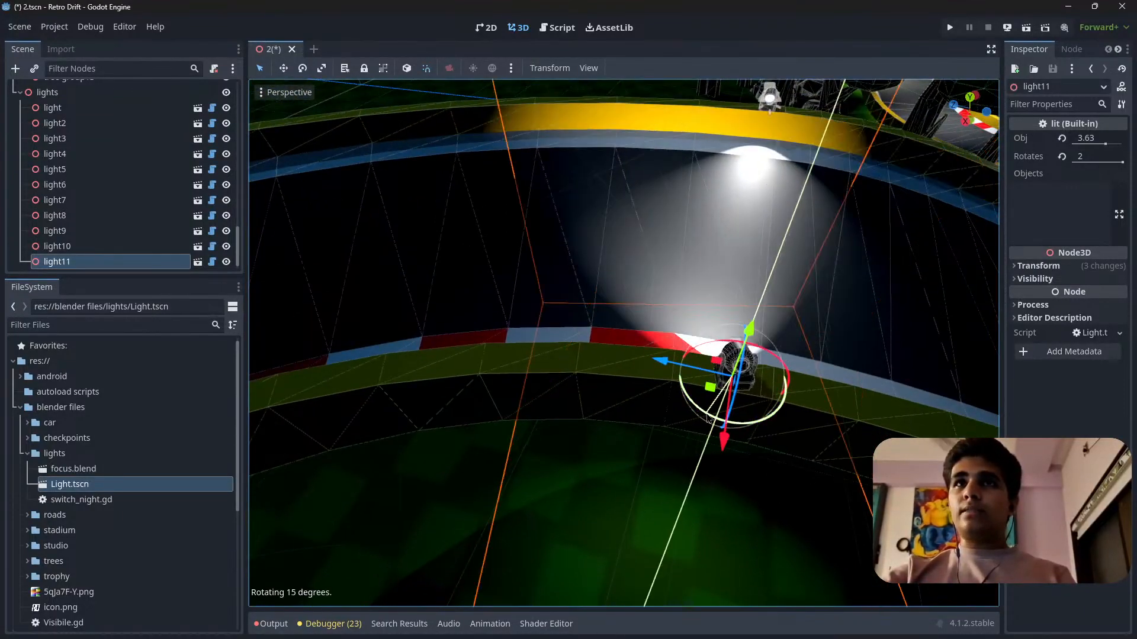
# Move light11 further along the inner barrier into the curve, keeping it centred on the barrier behind the kerb.
pyautogui.moveTo(678, 362); pyautogui.dragTo(371, 331)
pyautogui.moveTo(371, 332); pyautogui.dragTo(587, 465, button='right')
pyautogui.press('w')
pyautogui.press('a')
pyautogui.press('s')
pyautogui.moveTo(721, 336); pyautogui.dragTo(721, 354, button='right')
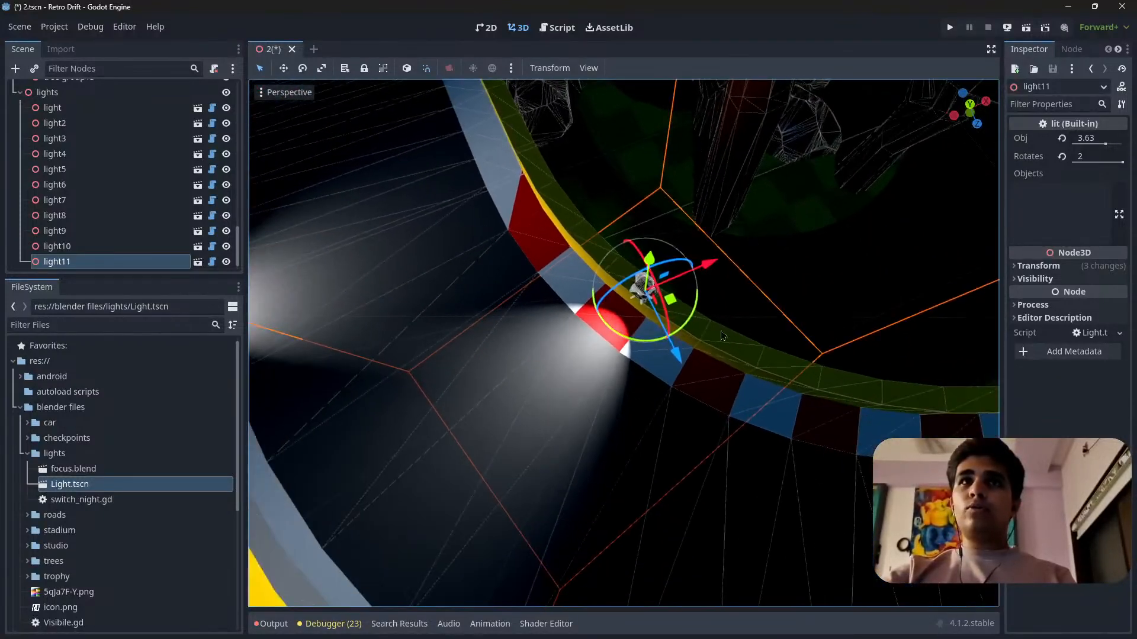
# Working from directly above, rotate light11 further about the vertical axis so its beam points squarely across the bend.
pyautogui.click(971, 106)
pyautogui.scroll(-5, 566, 330)
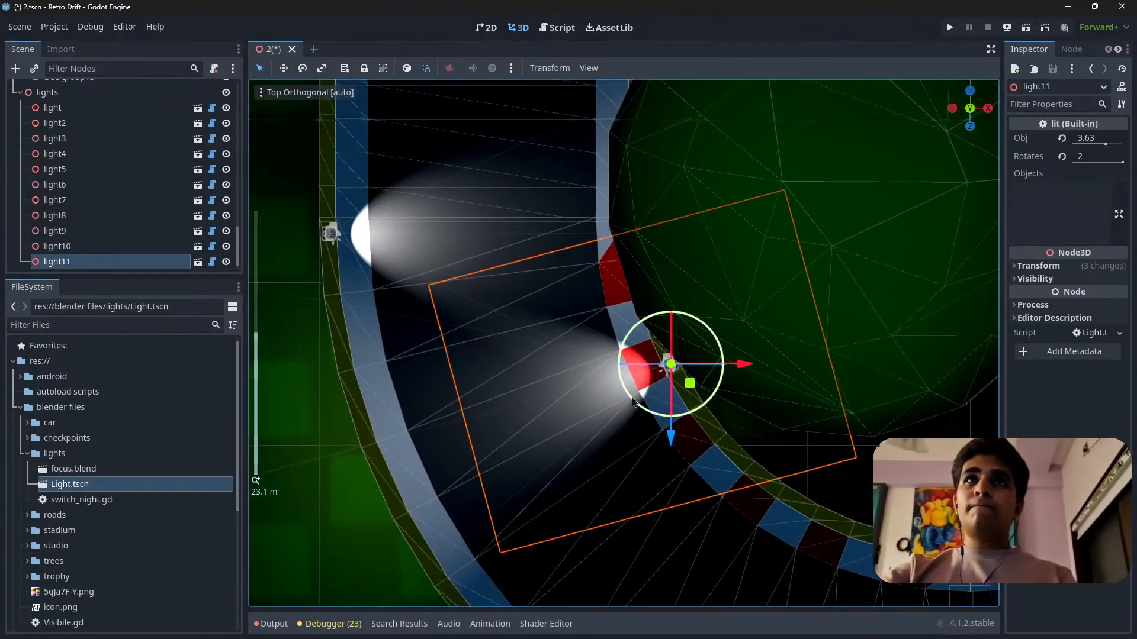
pyautogui.scroll(4, 677, 413)
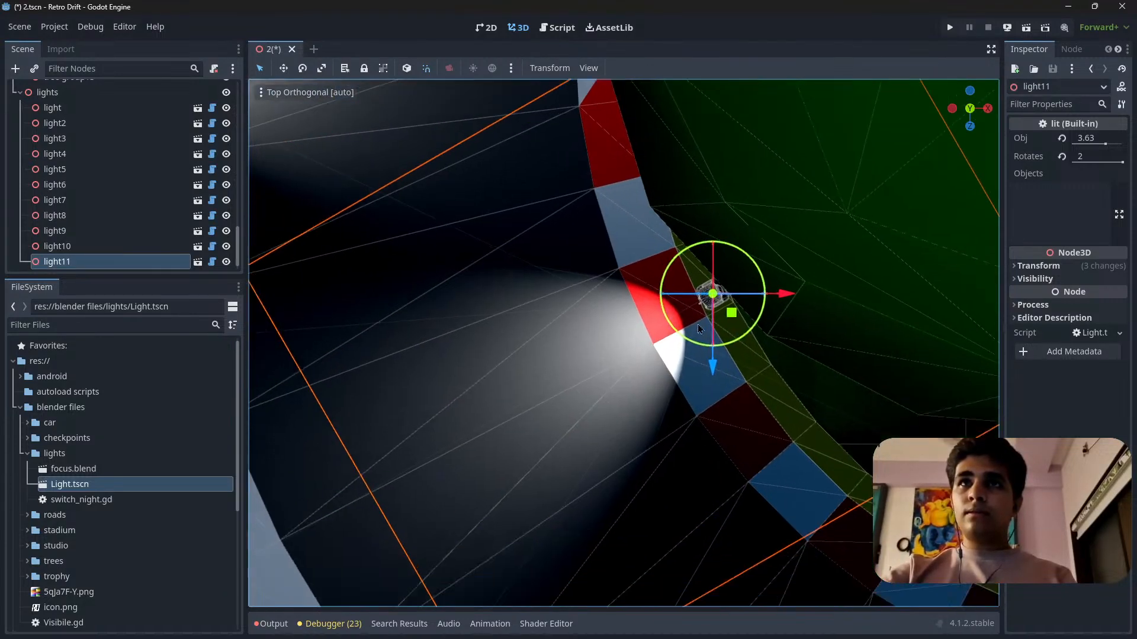
pyautogui.scroll(-8, 697, 328)
pyautogui.keyDown('shift'); pyautogui.moveTo(673, 374); pyautogui.dragTo(668, 291, button='middle'); pyautogui.keyUp('shift')
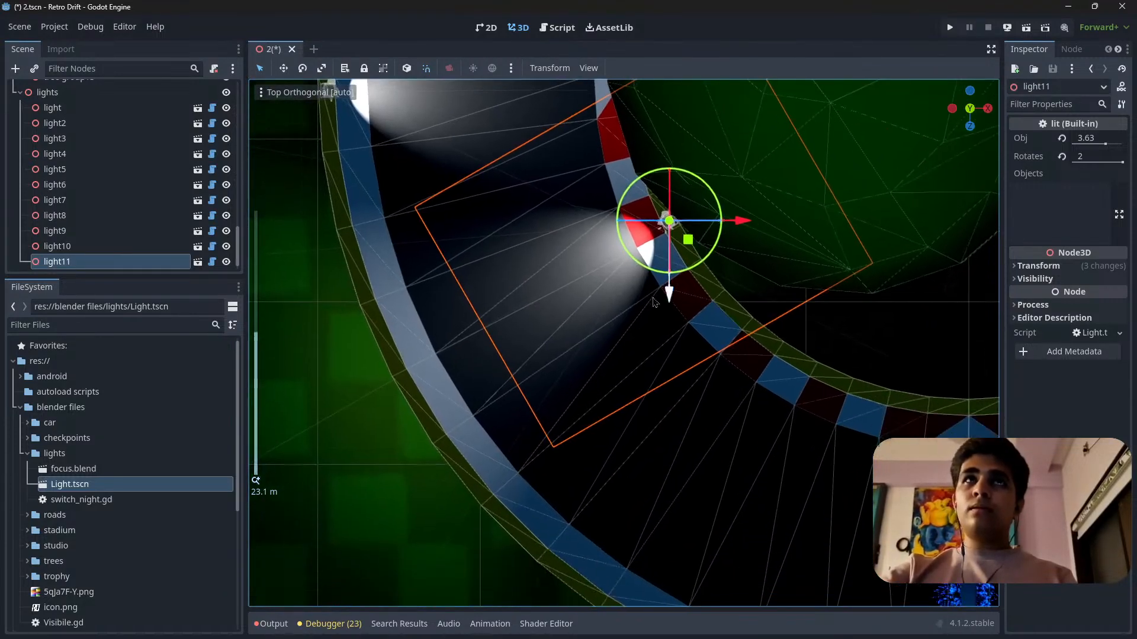
pyautogui.scroll(-6, 645, 349)
pyautogui.scroll(6, 610, 349)
pyautogui.keyDown('shift'); pyautogui.moveTo(600, 337); pyautogui.dragTo(673, 379, button='middle'); pyautogui.keyUp('shift')
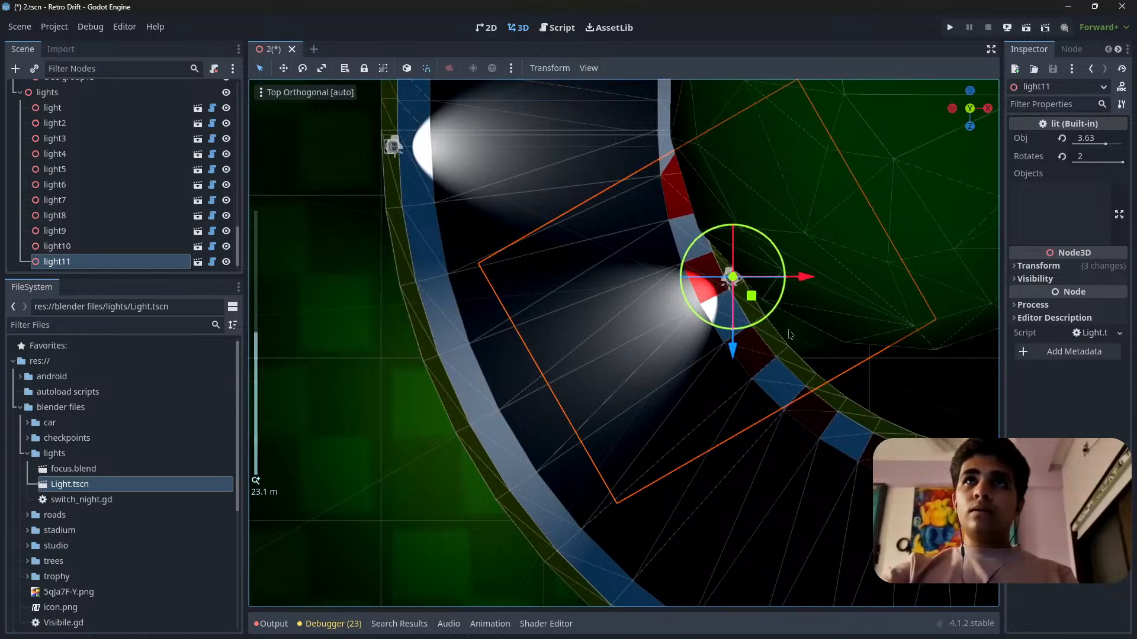
# Duplicate light11, turn the copy to face back across the track and place it on the outer barrier further round the bend.
pyautogui.hotkey('ctrl', 'd')
pyautogui.moveTo(754, 333); pyautogui.dragTo(699, 138)
pyautogui.moveTo(751, 298); pyautogui.dragTo(660, 556)
pyautogui.keyDown('shift'); pyautogui.moveTo(693, 469); pyautogui.dragTo(595, 192, button='middle'); pyautogui.keyUp('shift')
pyautogui.moveTo(568, 315); pyautogui.dragTo(582, 434)
pyautogui.scroll(8, 583, 429)
pyautogui.scroll(-8, 636, 323)
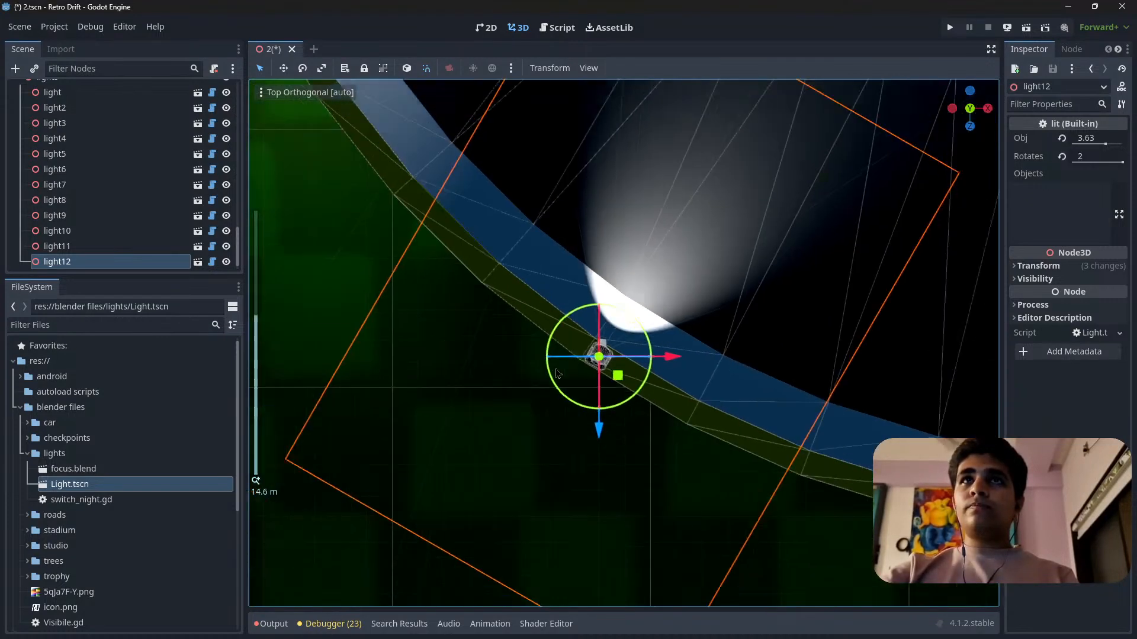
pyautogui.scroll(-6, 648, 366)
pyautogui.keyDown('shift'); pyautogui.moveTo(647, 365); pyautogui.dragTo(517, 491, button='middle'); pyautogui.keyUp('shift')
pyautogui.scroll(6, 501, 471)
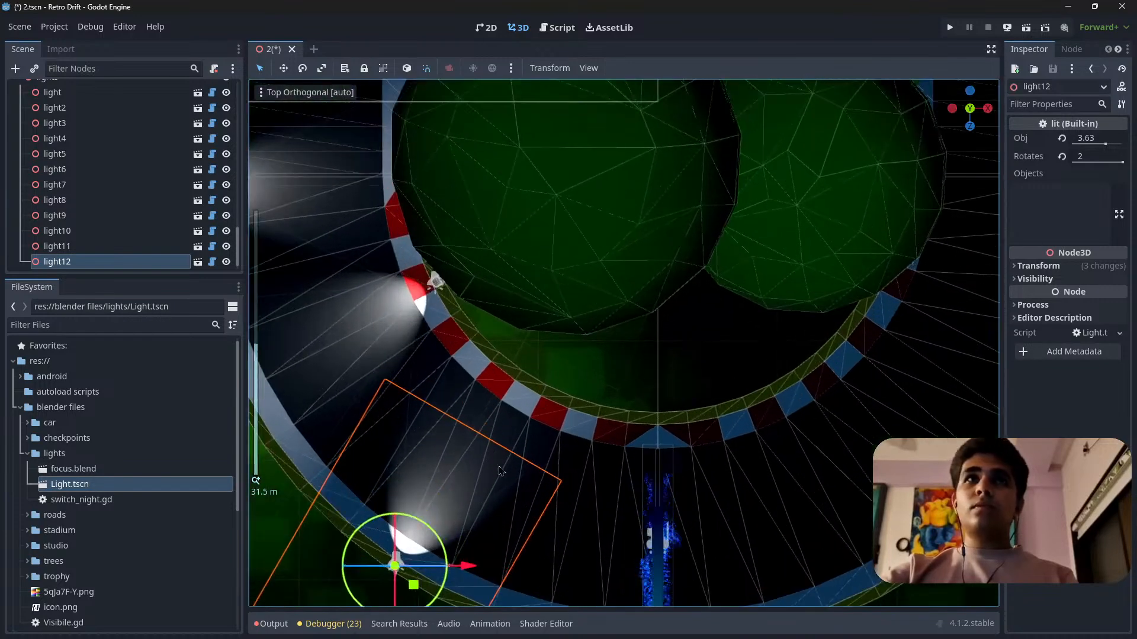
pyautogui.keyDown('shift'); pyautogui.moveTo(434, 492); pyautogui.dragTo(708, 394, button='middle'); pyautogui.keyUp('shift')
pyautogui.keyDown('shift'); pyautogui.moveTo(696, 334); pyautogui.dragTo(703, 440, button='middle'); pyautogui.keyUp('shift')
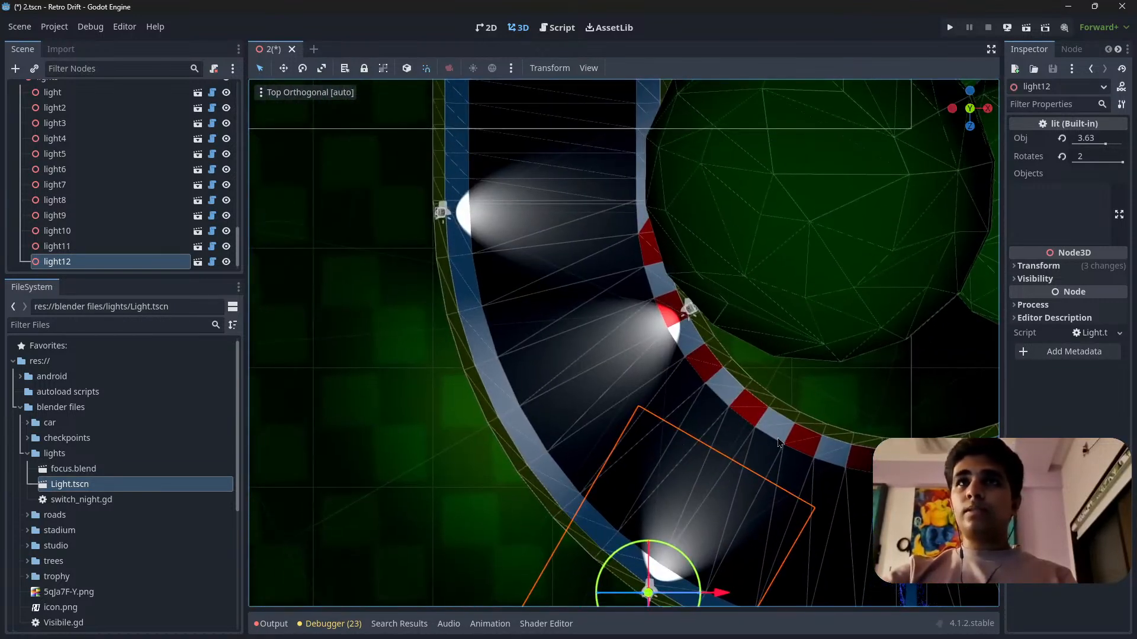
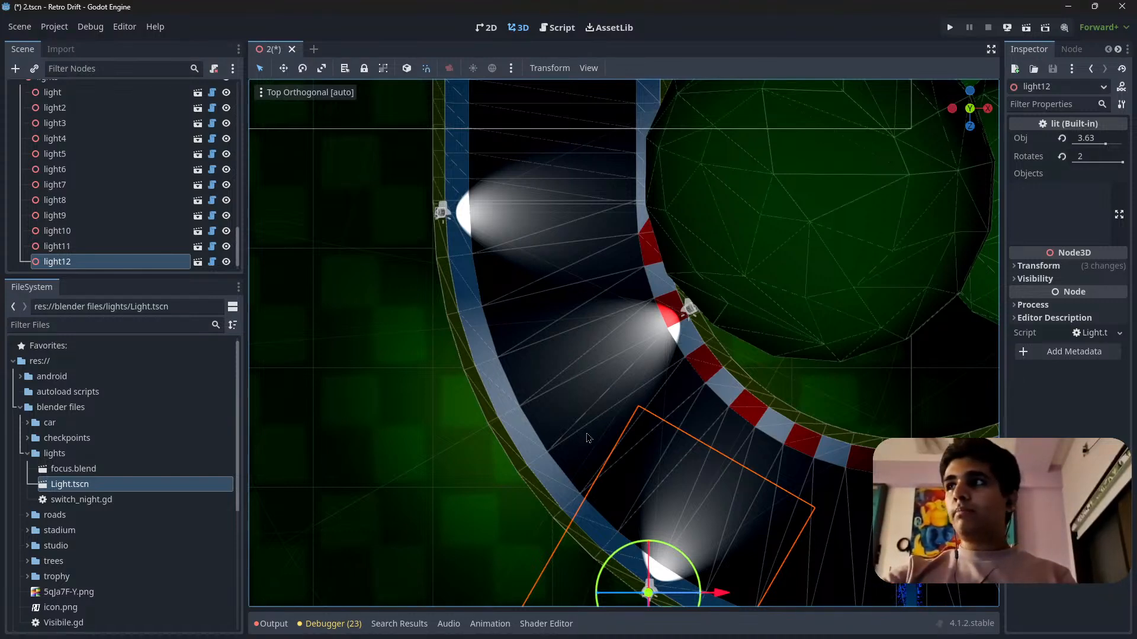
# Duplicate light12, rotate the copy to face back across the track and move it to the inner barrier just before the bend's midpoint.
pyautogui.scroll(-8, 764, 340)
pyautogui.keyDown('shift'); pyautogui.moveTo(771, 335); pyautogui.dragTo(595, 270, button='middle'); pyautogui.keyUp('shift')
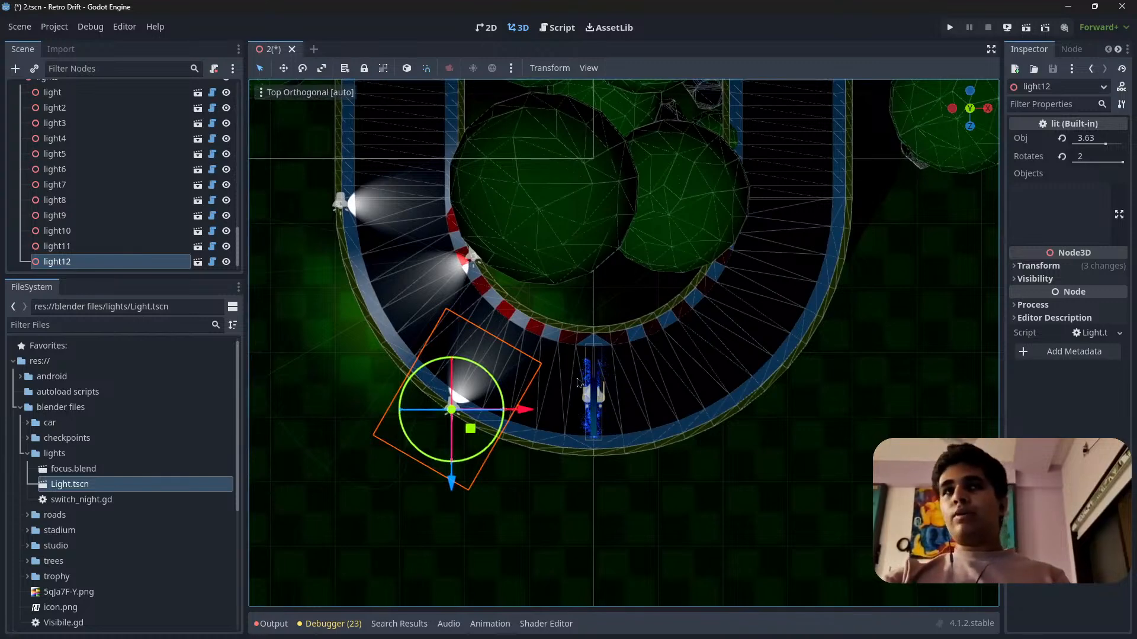
pyautogui.scroll(8, 578, 383)
pyautogui.keyDown('shift'); pyautogui.moveTo(266, 459); pyautogui.dragTo(441, 382, button='middle'); pyautogui.keyUp('shift')
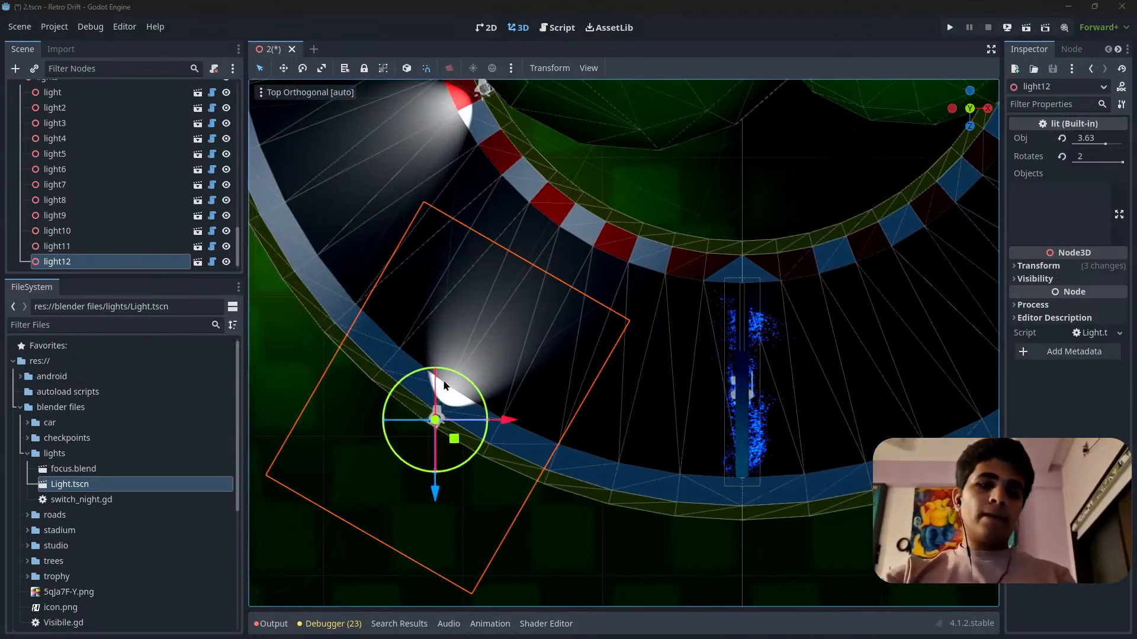
pyautogui.hotkey('ctrl', 'd')
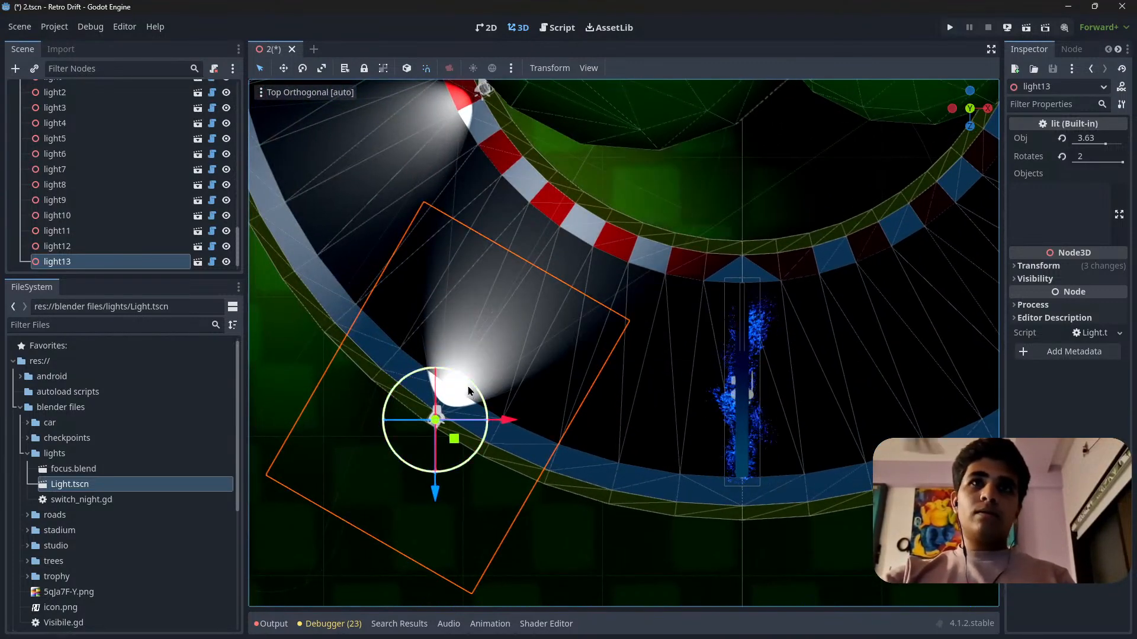
pyautogui.moveTo(474, 395); pyautogui.dragTo(413, 513)
pyautogui.moveTo(456, 442); pyautogui.dragTo(701, 258)
# Centre light13 on the inner barrier behind the kerb and fine-tune its rotation about the vertical axis.
pyautogui.scroll(12, 682, 256)
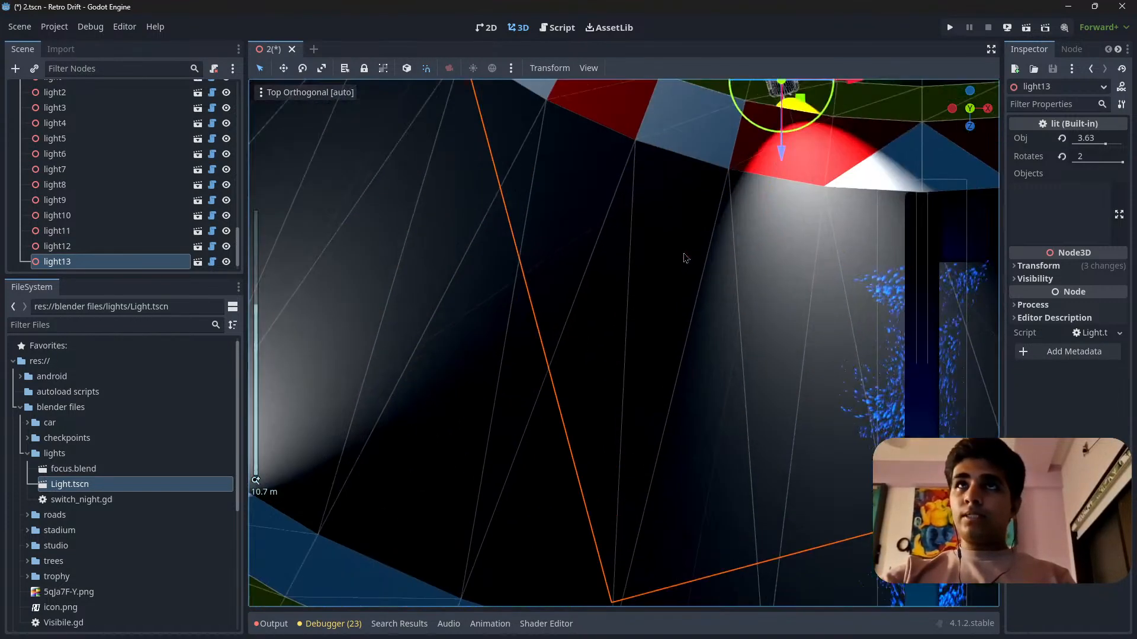
pyautogui.keyDown('shift'); pyautogui.moveTo(764, 219); pyautogui.dragTo(668, 404, button='middle'); pyautogui.keyUp('shift')
pyautogui.scroll(7, 755, 323)
pyautogui.moveTo(752, 321); pyautogui.dragTo(718, 382)
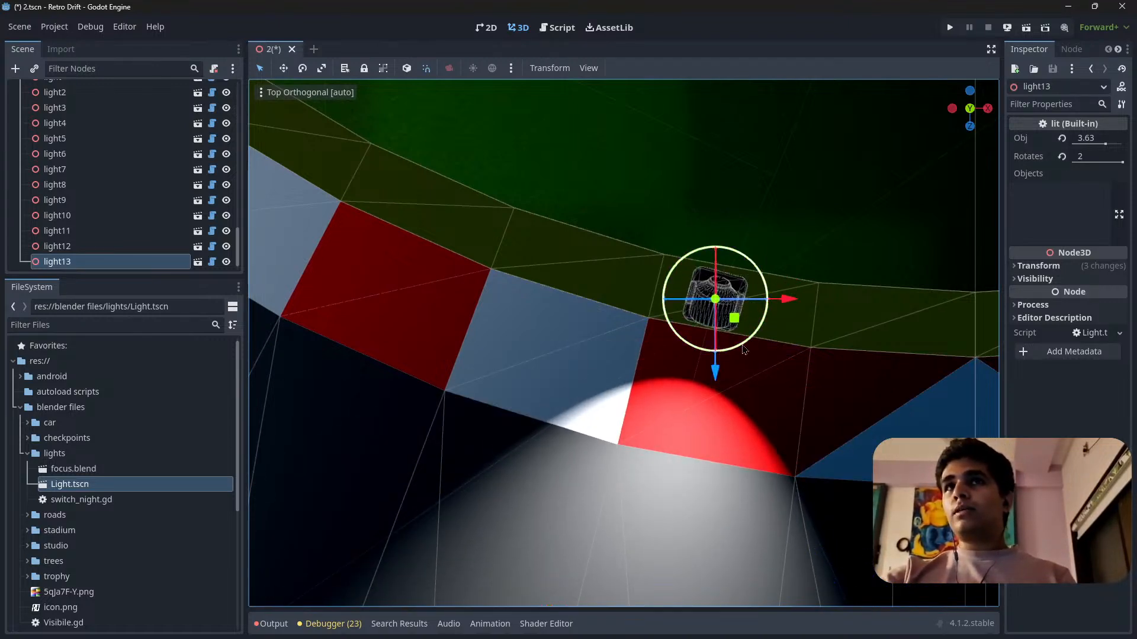
pyautogui.moveTo(742, 346); pyautogui.dragTo(792, 454)
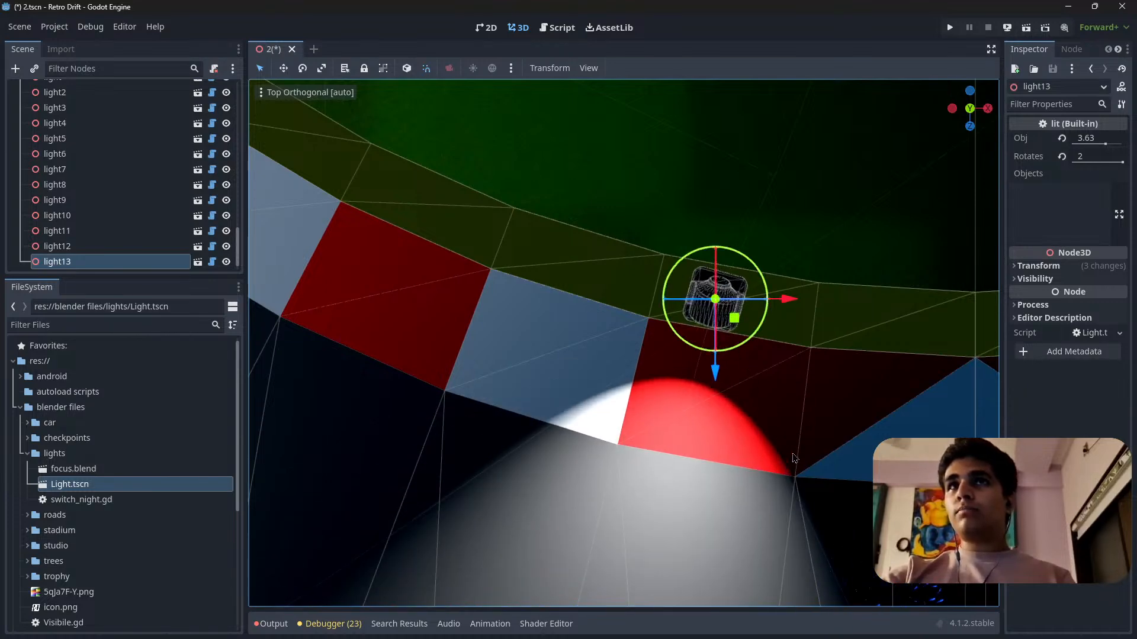
# Examine light13's position and beam against the neighbouring lights, kerb and finish of the bend from directly above.
pyautogui.scroll(-4, 794, 457)
pyautogui.scroll(-5, 688, 377)
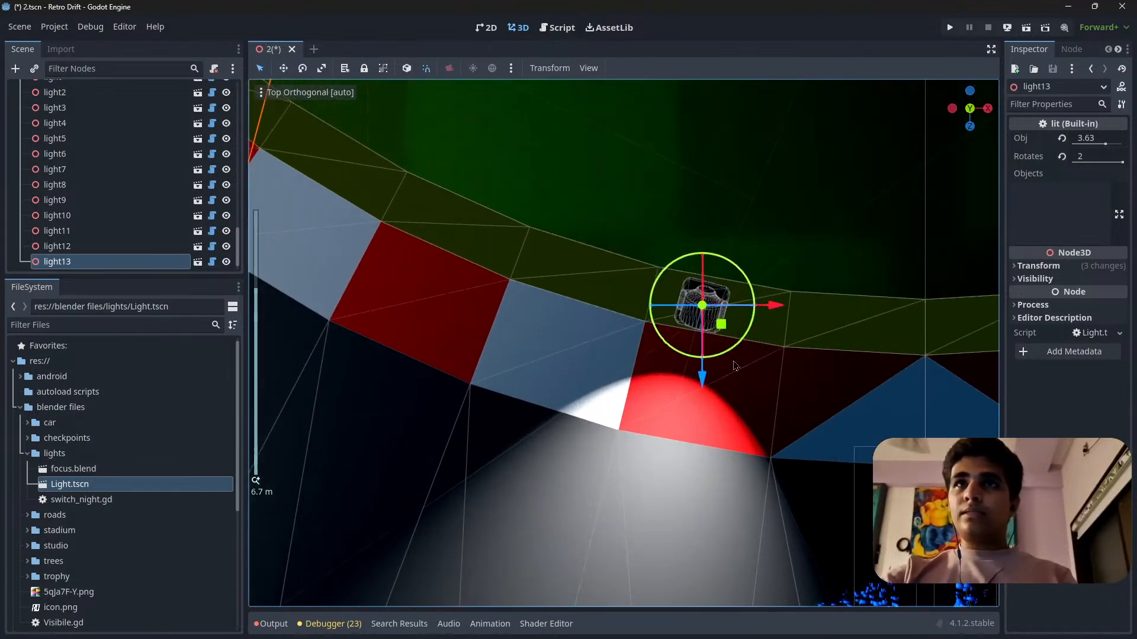
pyautogui.scroll(3, 551, 357)
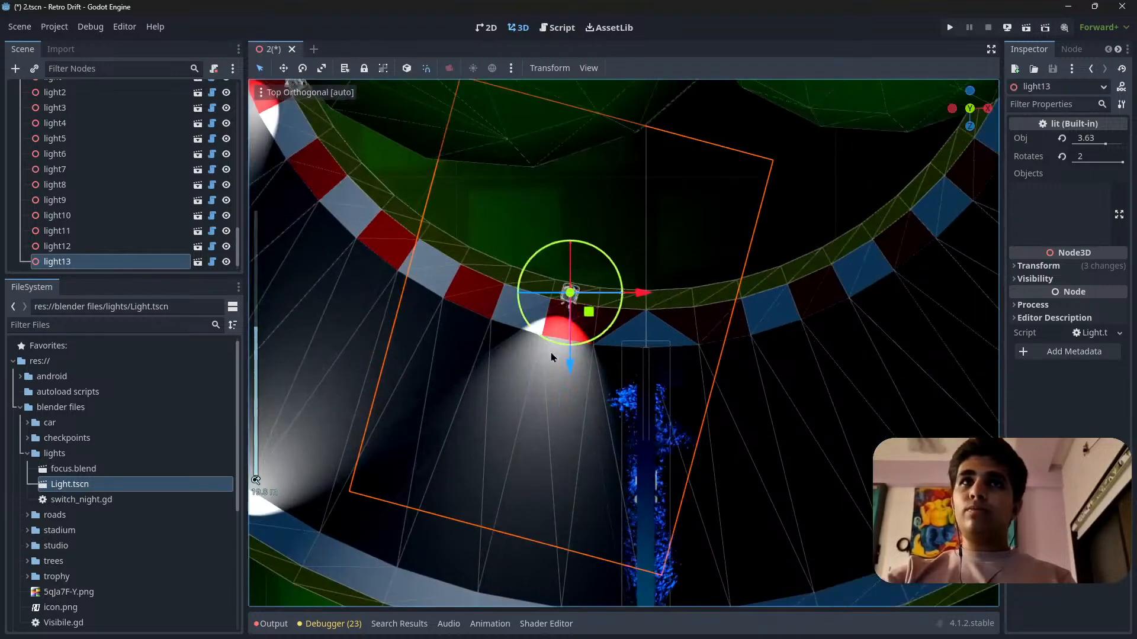
pyautogui.scroll(-3, 577, 353)
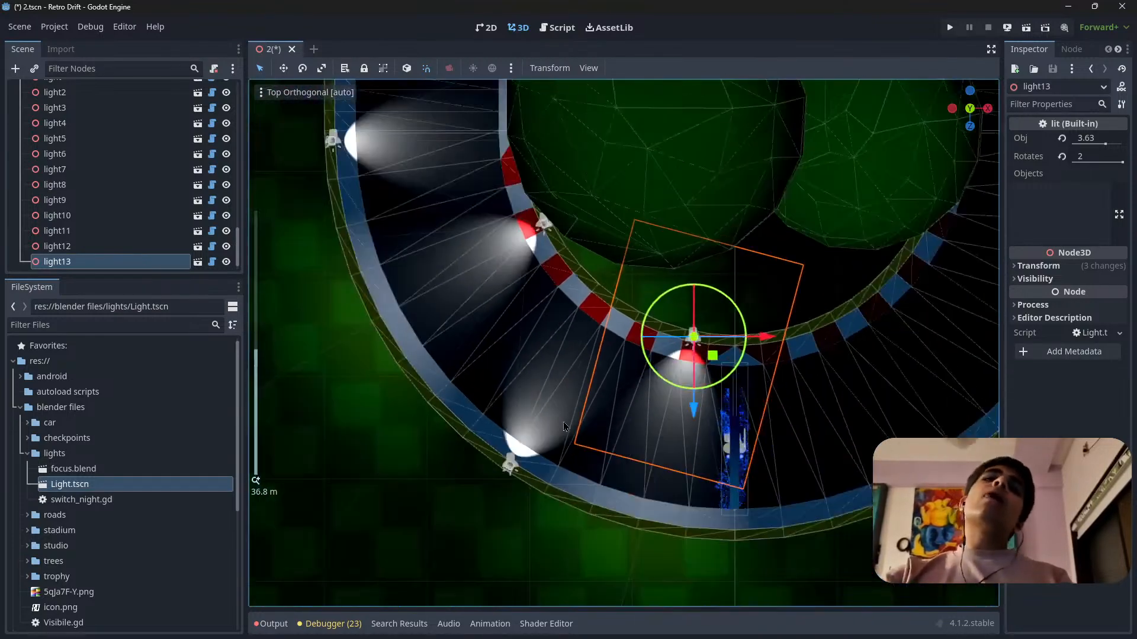
pyautogui.scroll(8, 593, 391)
pyautogui.scroll(-10, 594, 389)
pyautogui.scroll(8, 593, 389)
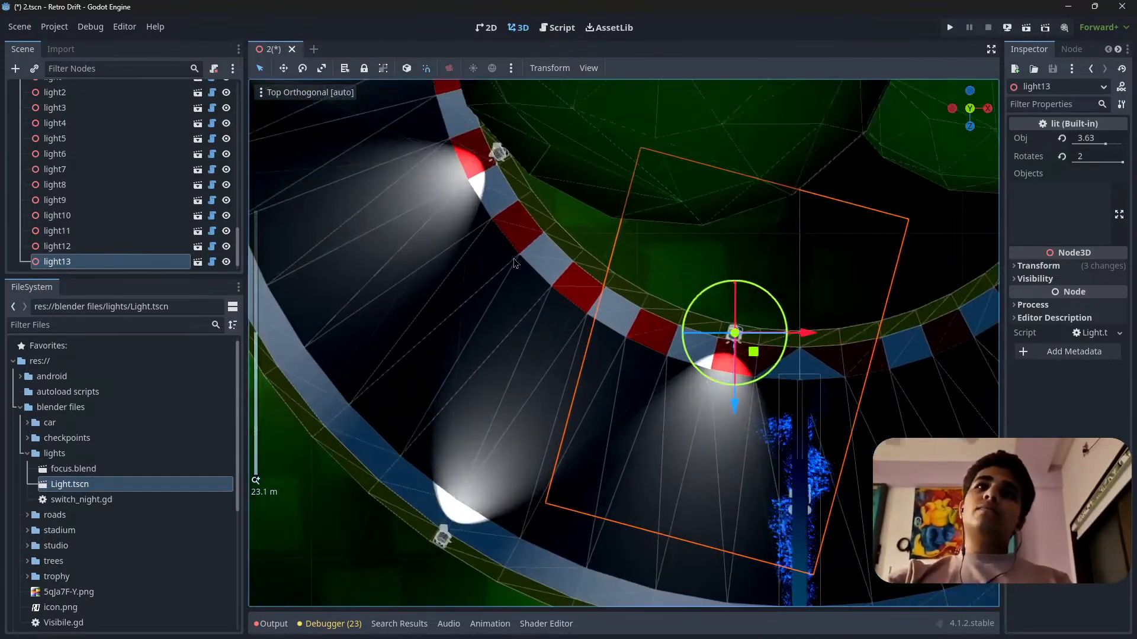
pyautogui.keyDown('shift'); pyautogui.moveTo(519, 234); pyautogui.dragTo(382, 306, button='middle'); pyautogui.keyUp('shift')
pyautogui.scroll(8, 531, 491)
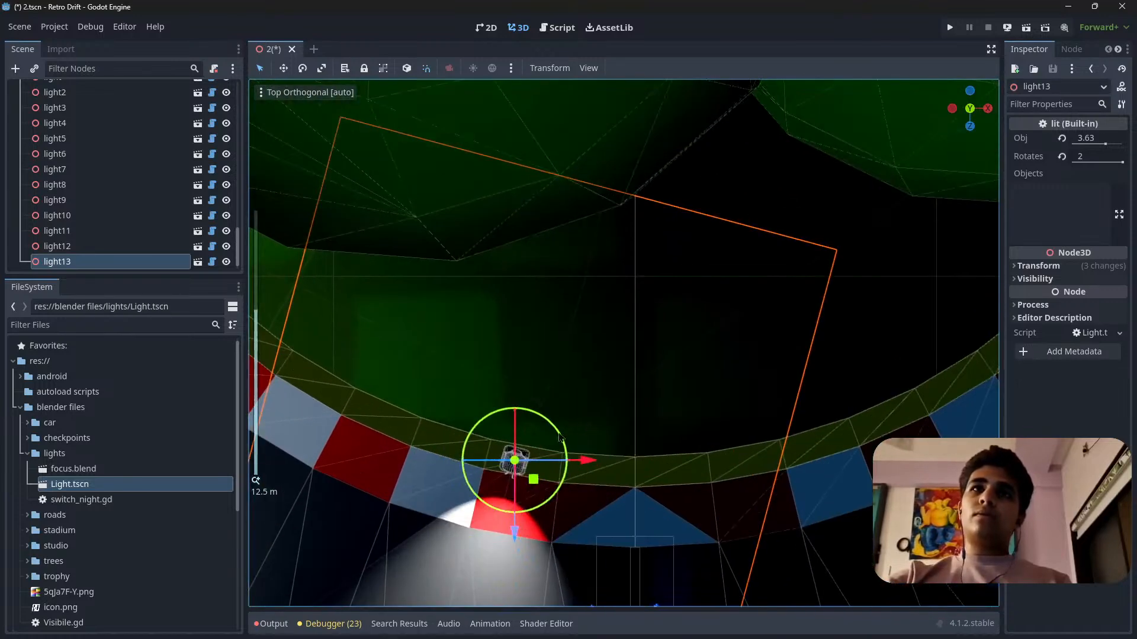
pyautogui.keyDown('shift'); pyautogui.moveTo(530, 490); pyautogui.dragTo(540, 383, button='middle'); pyautogui.keyUp('shift')
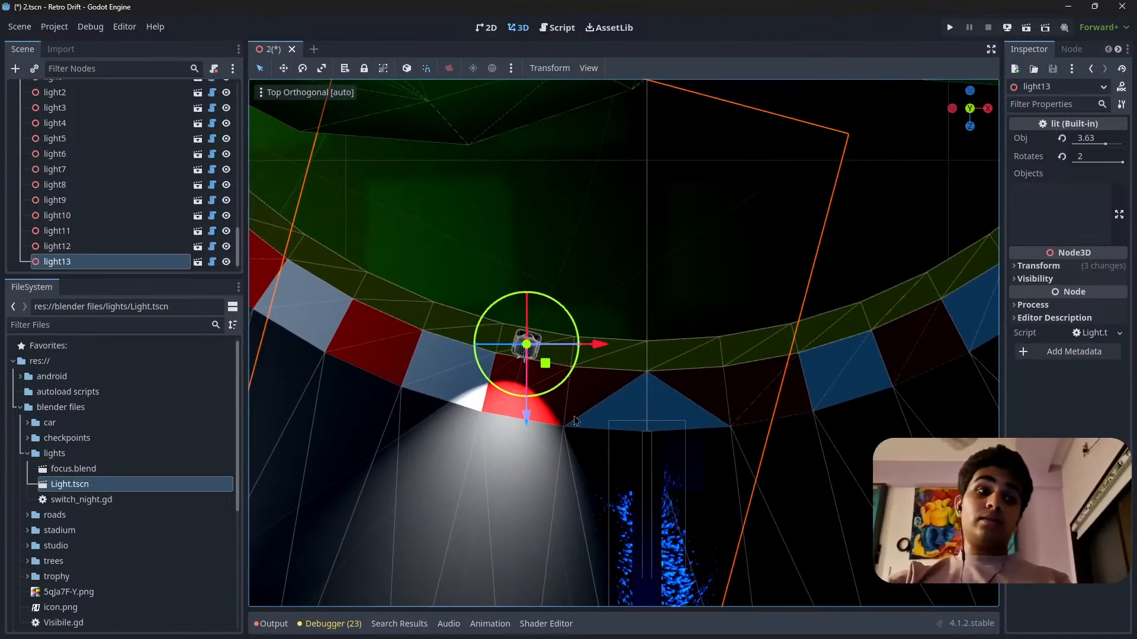
pyautogui.keyDown('shift'); pyautogui.moveTo(608, 402); pyautogui.dragTo(632, 301, button='middle'); pyautogui.keyUp('shift')
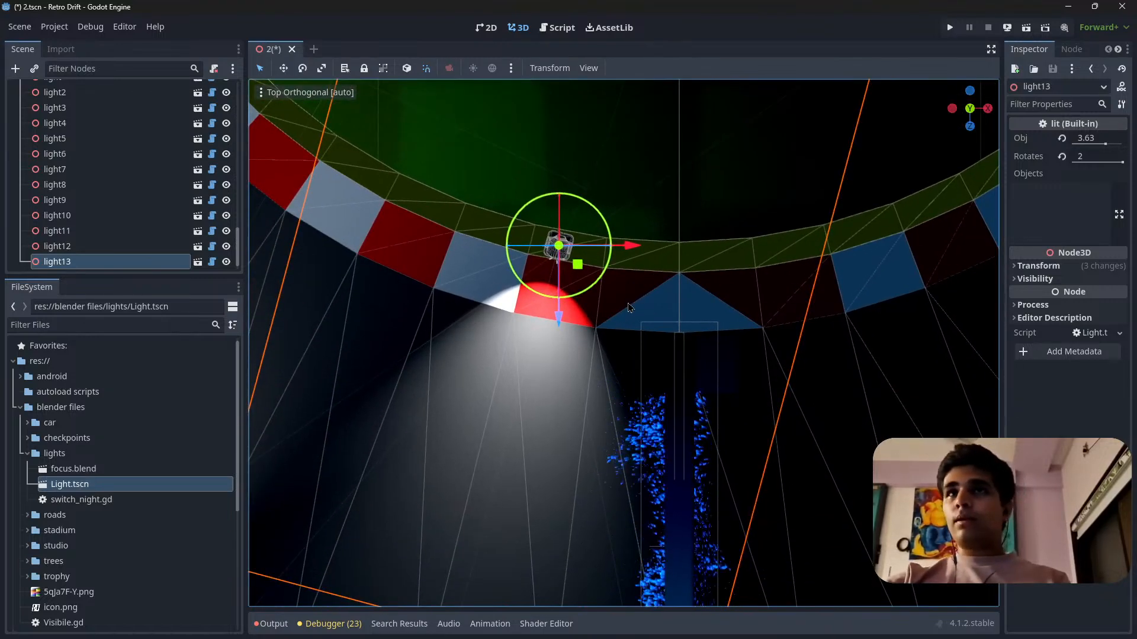
pyautogui.scroll(-4, 586, 334)
pyautogui.scroll(-3, 580, 327)
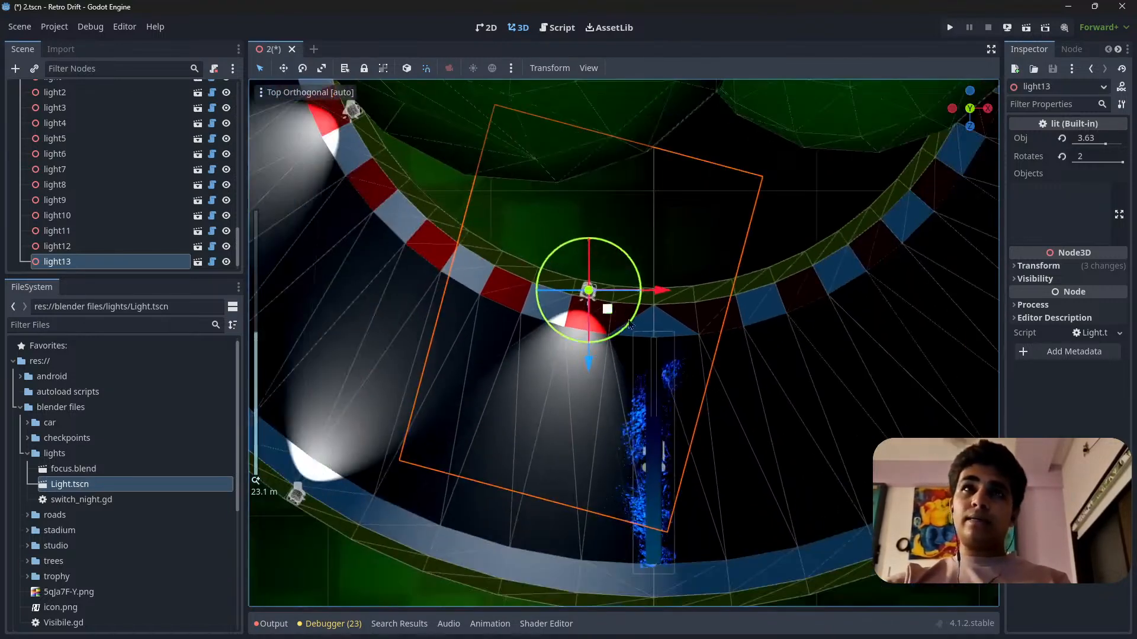
pyautogui.scroll(3, 603, 373)
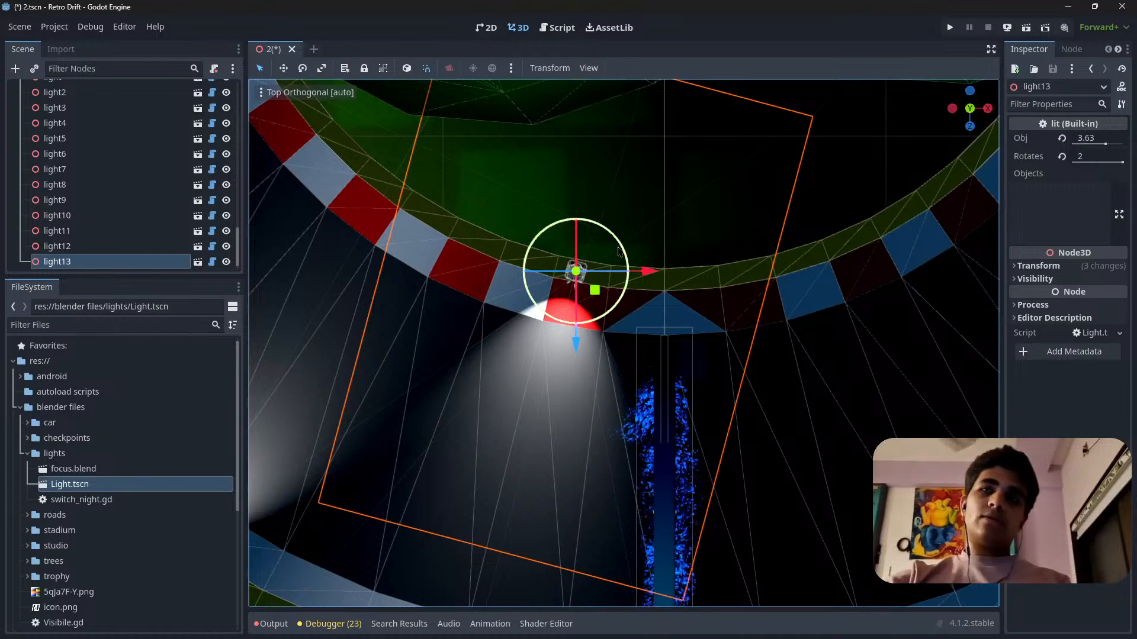
pyautogui.keyDown('shift'); pyautogui.moveTo(591, 321); pyautogui.dragTo(638, 268, button='middle'); pyautogui.keyUp('shift')
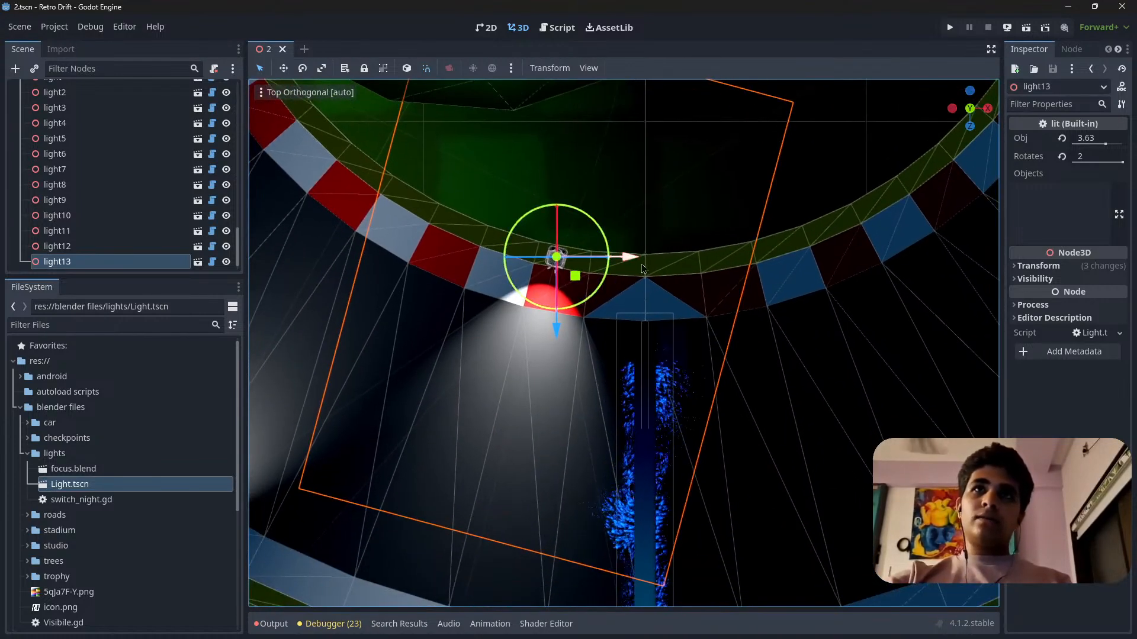
# Duplicate light13, place the copy on the inner barrier past the bend's midpoint and turn its beam outward across the track.
pyautogui.hotkey('ctrl', 'd')
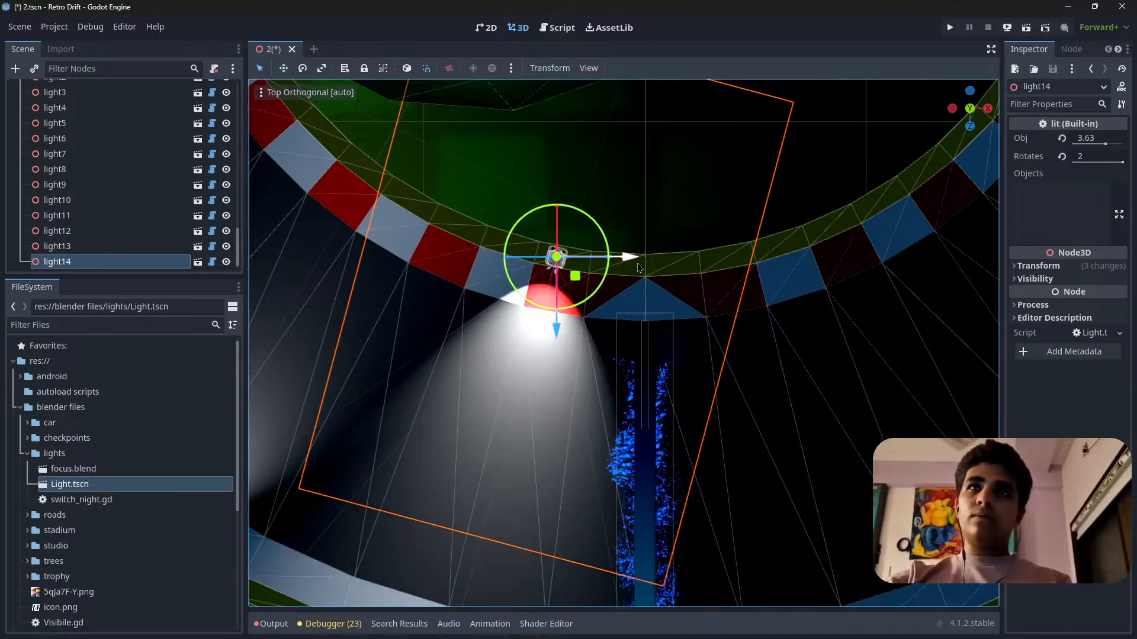
pyautogui.moveTo(638, 266); pyautogui.dragTo(992, 267)
pyautogui.keyDown('shift'); pyautogui.moveTo(764, 308); pyautogui.dragTo(702, 530, button='middle'); pyautogui.keyUp('shift')
pyautogui.moveTo(702, 531); pyautogui.dragTo(756, 403)
pyautogui.keyDown('shift'); pyautogui.moveTo(700, 402); pyautogui.dragTo(749, 400, button='middle'); pyautogui.keyUp('shift')
pyautogui.scroll(6, 684, 255)
pyautogui.moveTo(765, 308); pyautogui.dragTo(726, 320)
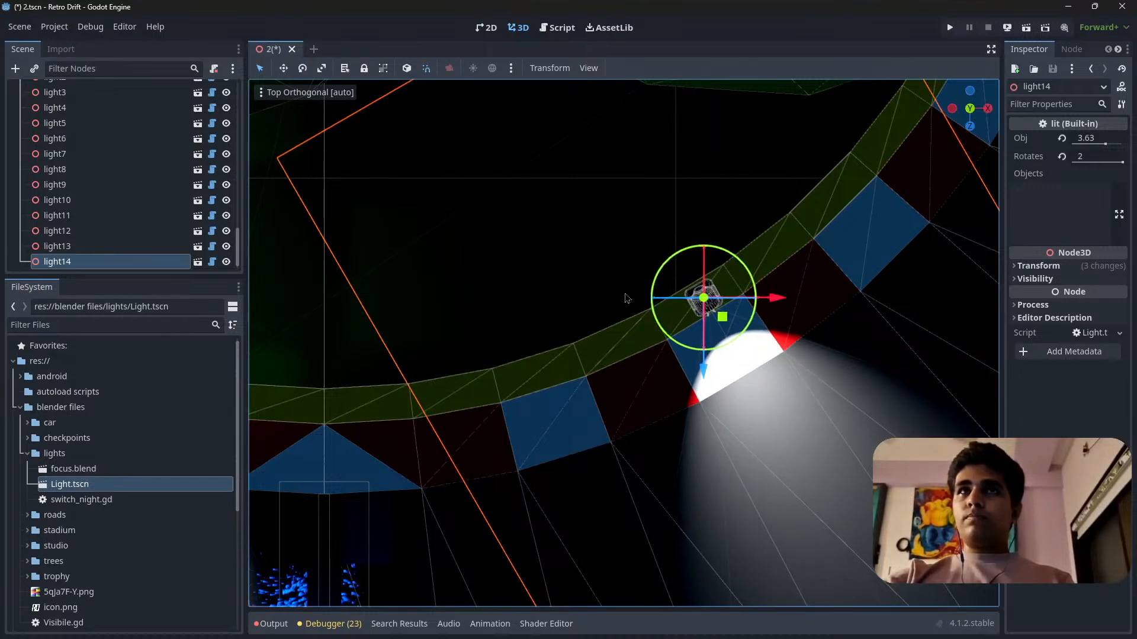
# Duplicate light14, turn the copy to face back across the track and place it on the outer barrier at the bend's midpoint.
pyautogui.scroll(-12, 628, 302)
pyautogui.keyDown('shift'); pyautogui.moveTo(625, 423); pyautogui.dragTo(678, 325, button='middle'); pyautogui.keyUp('shift')
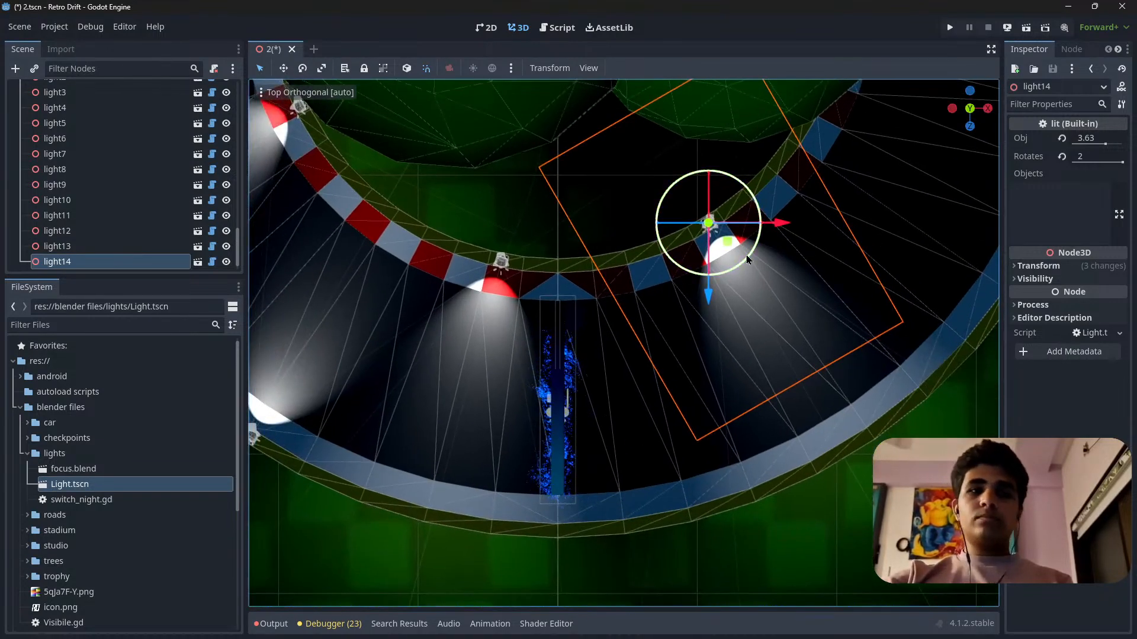
pyautogui.hotkey('ctrl', 'd')
pyautogui.moveTo(746, 259); pyautogui.dragTo(628, 103)
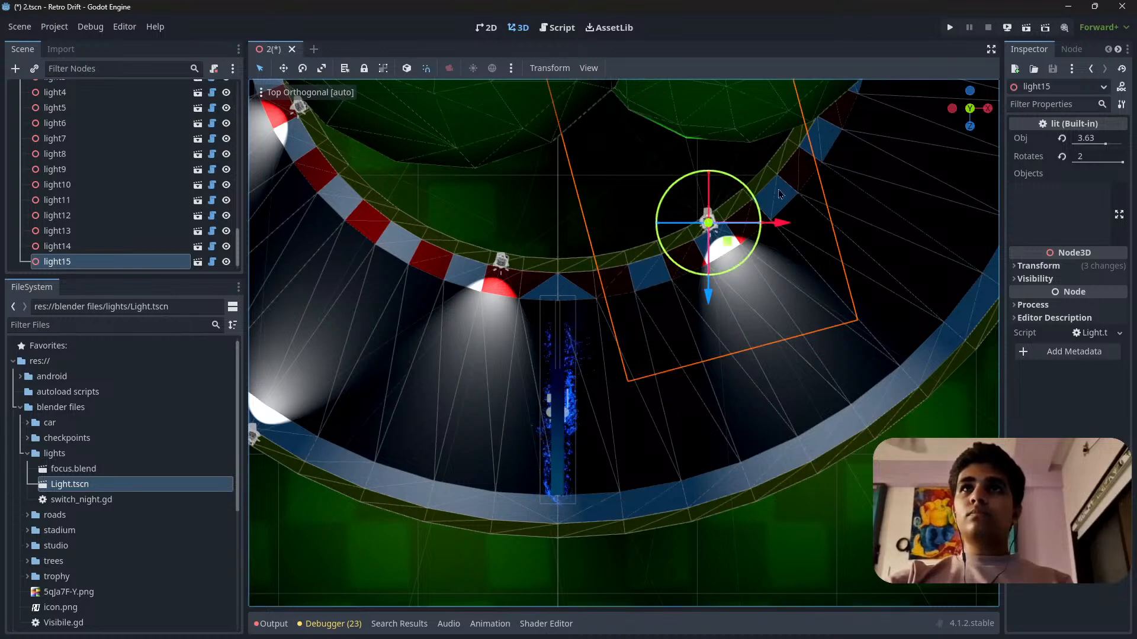
pyautogui.moveTo(725, 246); pyautogui.dragTo(569, 551)
pyautogui.keyDown('shift'); pyautogui.moveTo(569, 551); pyautogui.dragTo(639, 376, button='middle'); pyautogui.keyUp('shift')
pyautogui.scroll(8, 606, 277)
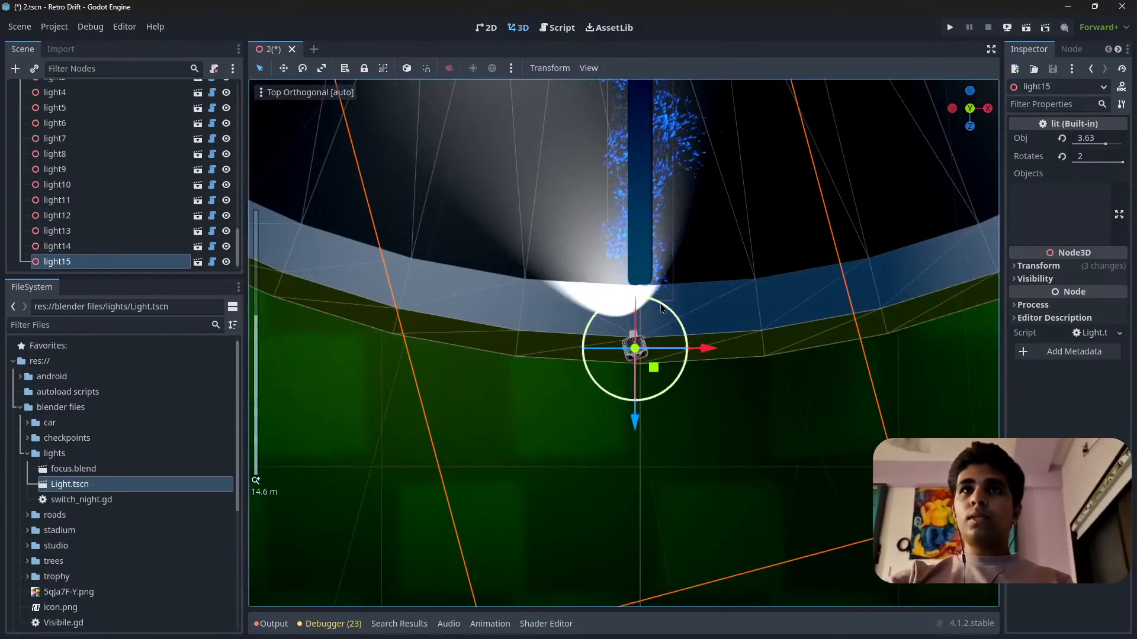
# Rotate light15 to point straight at the inner kerb and centre it on the outer barrier at the bend's midpoint.
pyautogui.moveTo(664, 305)
pyautogui.mouseDown()
pyautogui.moveTo(723, 236)
pyautogui.moveTo(660, 313)
pyautogui.mouseUp()
pyautogui.scroll(12, 628, 427)
pyautogui.moveTo(655, 431); pyautogui.dragTo(654, 440)
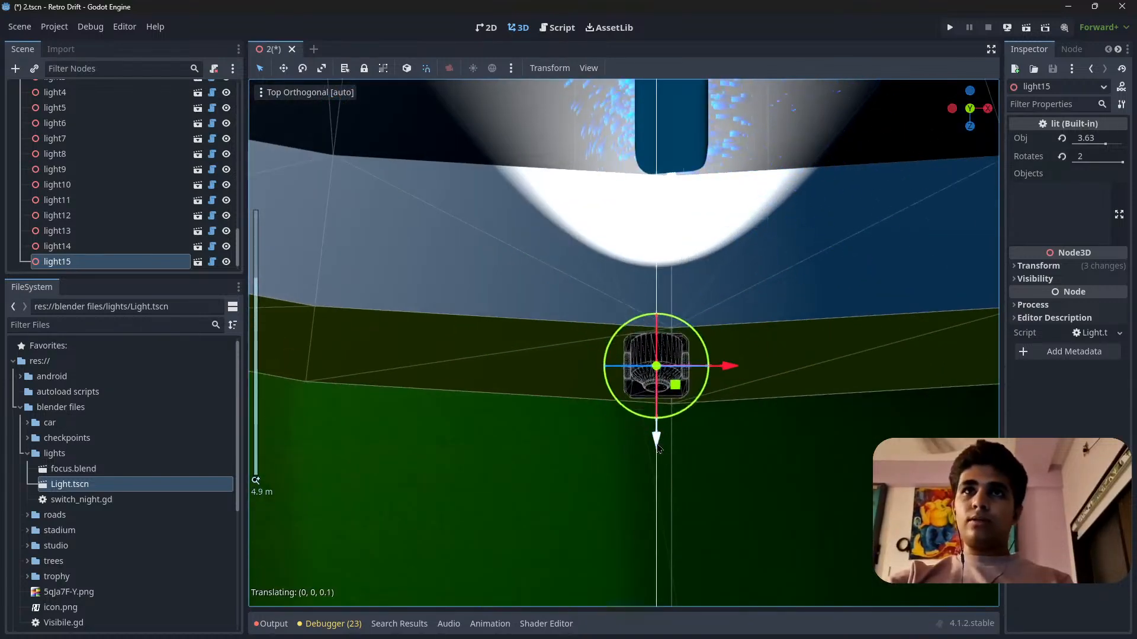
pyautogui.moveTo(727, 371); pyautogui.dragTo(741, 371)
# Select light13 and shift it back along the inner barrier, away from the bend's midpoint, keeping it centred behind the kerb.
pyautogui.scroll(-12, 550, 385)
pyautogui.keyDown('shift'); pyautogui.moveTo(728, 113); pyautogui.dragTo(579, 403, button='middle'); pyautogui.keyUp('shift')
pyautogui.scroll(-14, 579, 404)
pyautogui.keyDown('shift'); pyautogui.moveTo(712, 301); pyautogui.dragTo(645, 489, button='middle'); pyautogui.keyUp('shift')
pyautogui.keyDown('shift'); pyautogui.moveTo(602, 457); pyautogui.dragTo(653, 303, button='middle'); pyautogui.keyUp('shift')
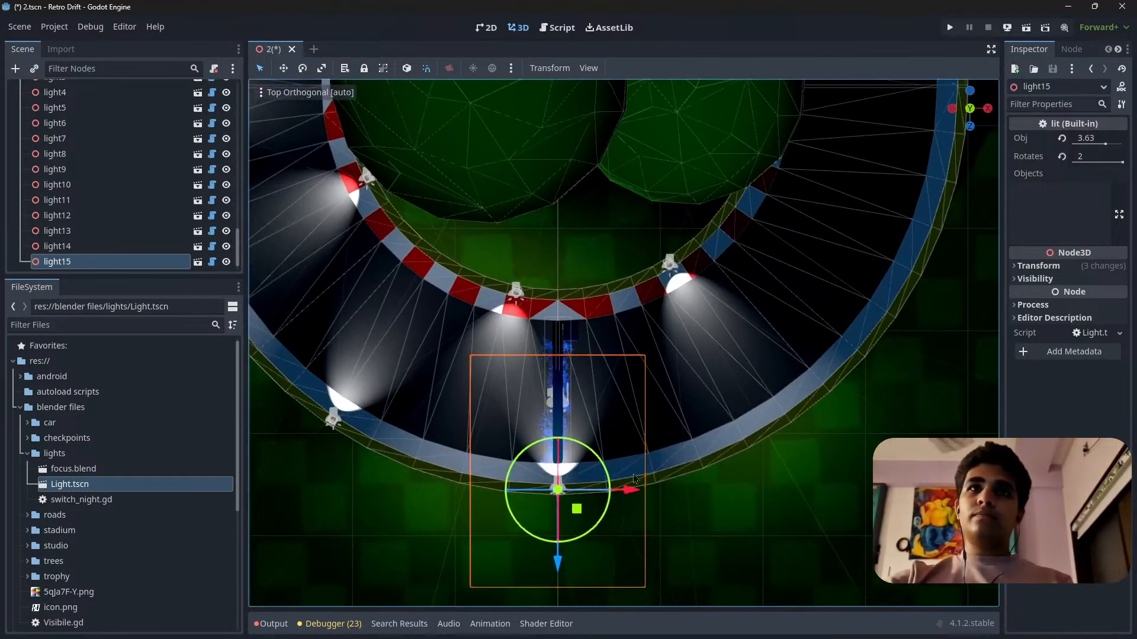
pyautogui.click(516, 292)
pyautogui.scroll(10, 675, 393)
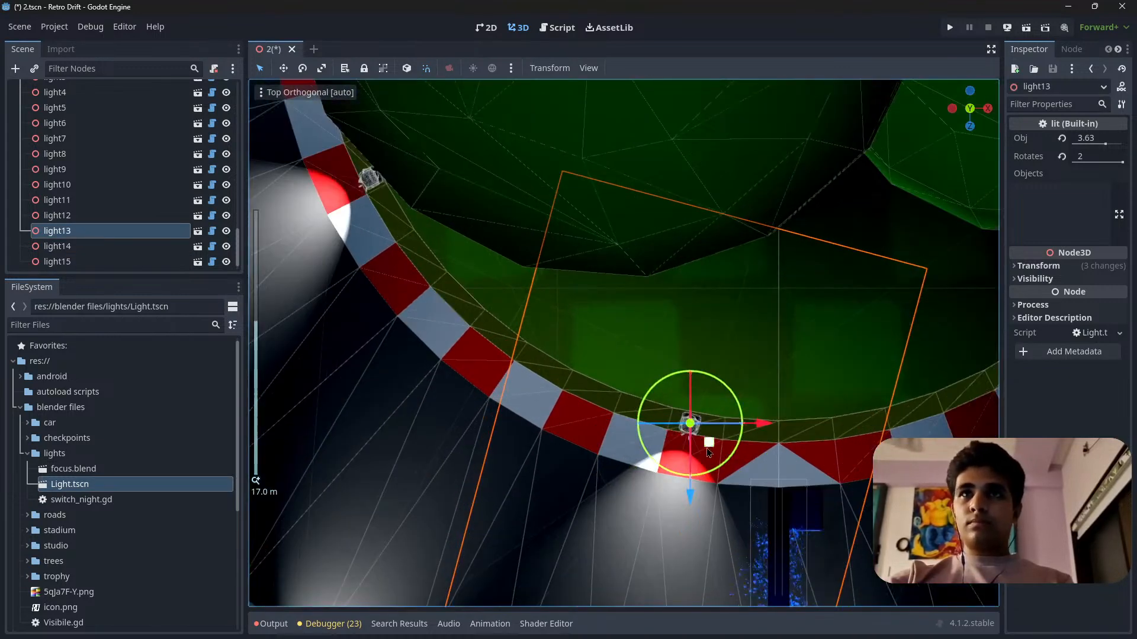
pyautogui.moveTo(709, 453); pyautogui.dragTo(687, 436)
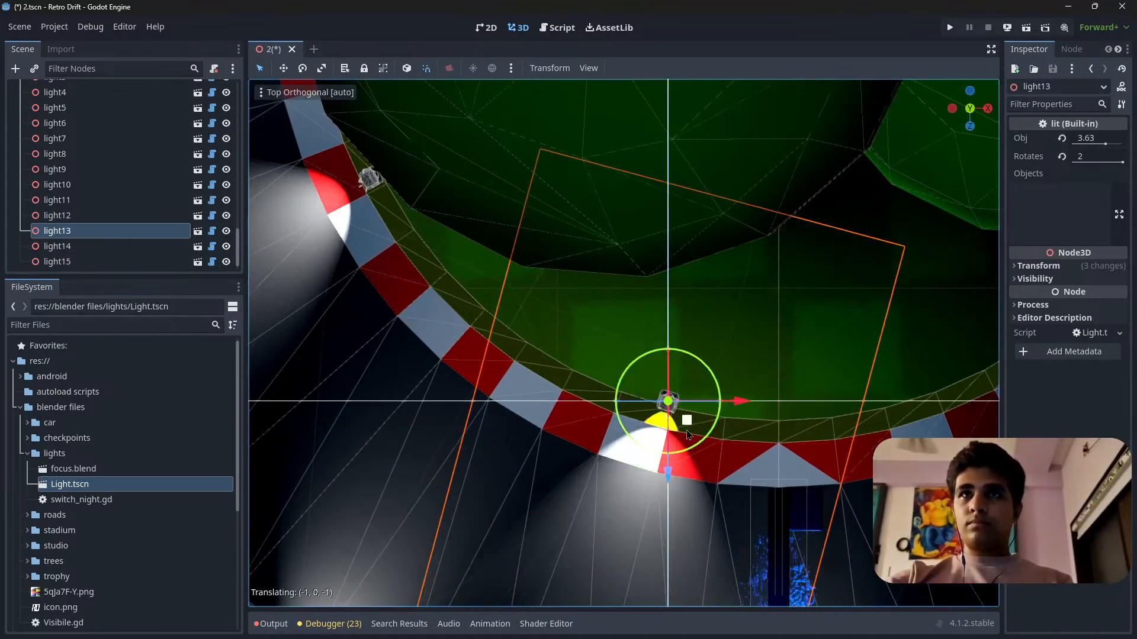
pyautogui.keyDown('shift'); pyautogui.moveTo(684, 443); pyautogui.dragTo(585, 262, button='middle'); pyautogui.keyUp('shift')
pyautogui.scroll(3, 613, 220)
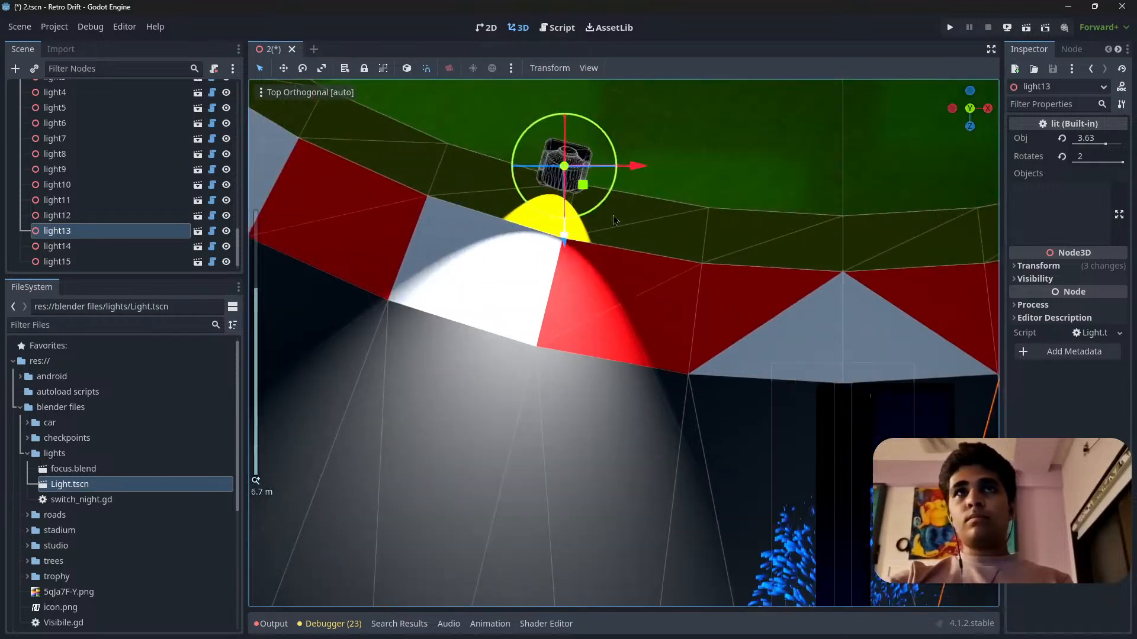
pyautogui.moveTo(583, 195); pyautogui.dragTo(586, 248)
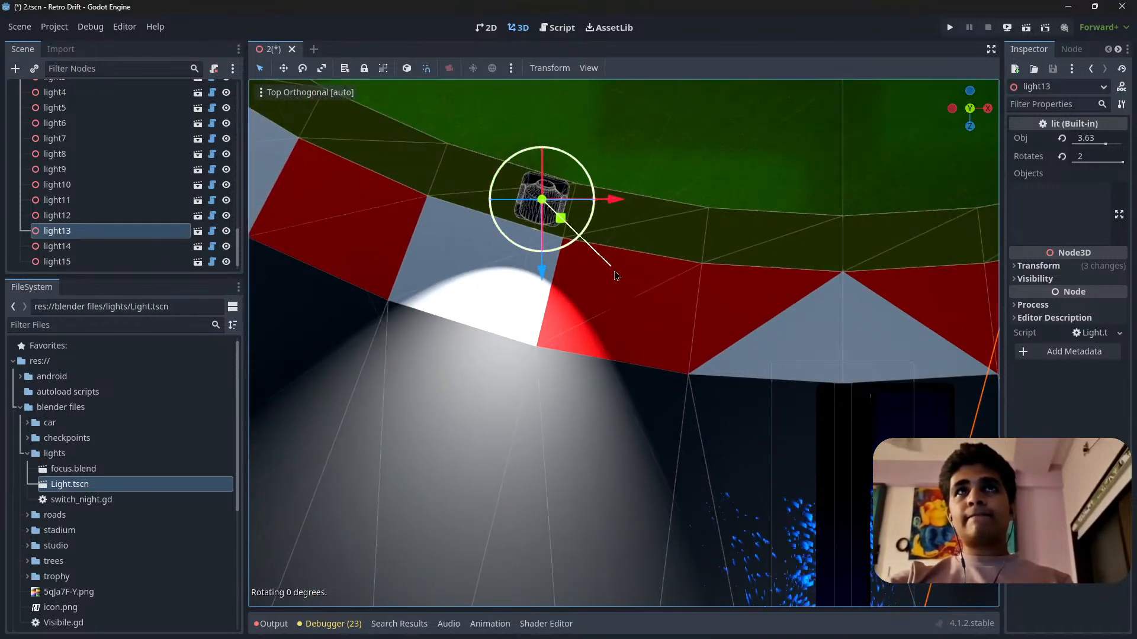
# Compare the spacing of light13 and light14 on either side of the midpoint and of the lights earlier in the bend.
pyautogui.scroll(-10, 694, 371)
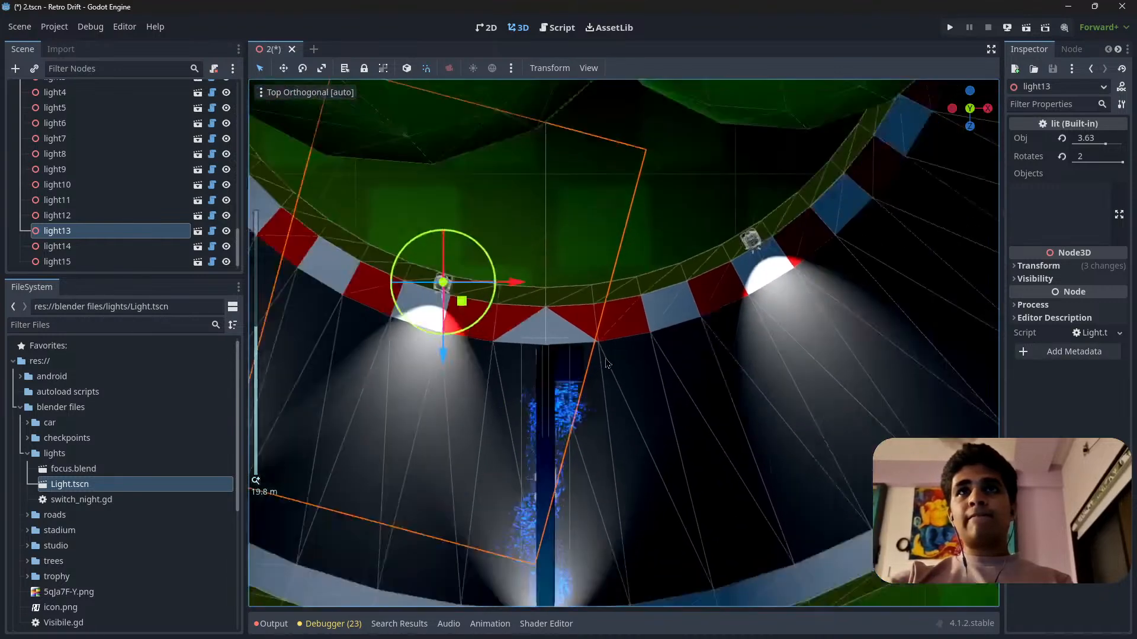
pyautogui.scroll(9, 530, 346)
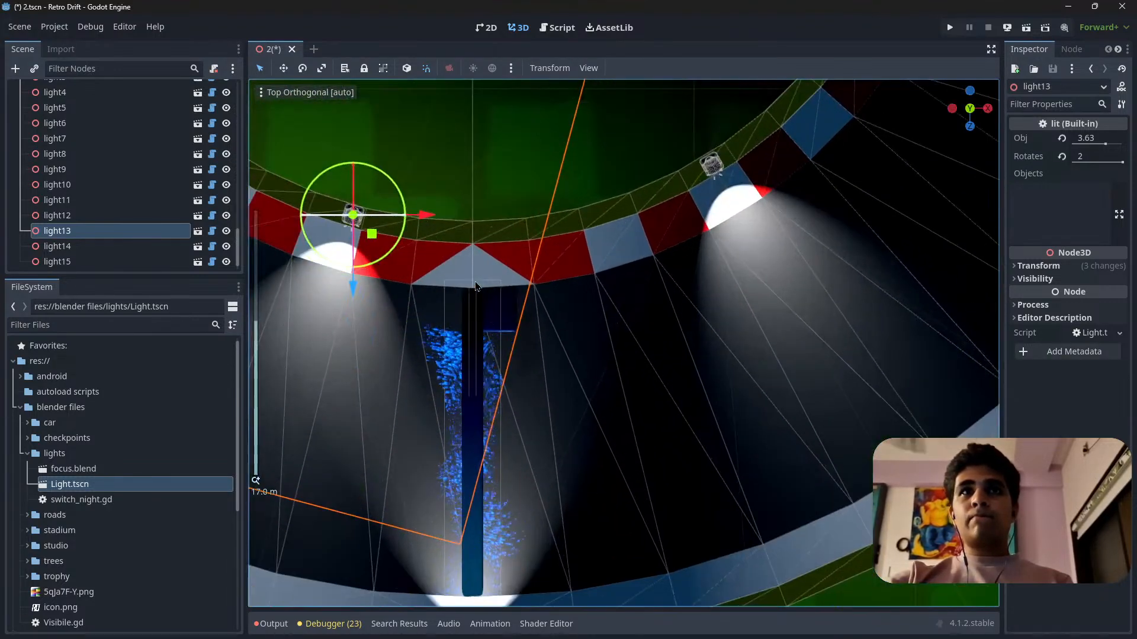
pyautogui.keyDown('shift'); pyautogui.moveTo(644, 282); pyautogui.dragTo(659, 296, button='middle'); pyautogui.keyUp('shift')
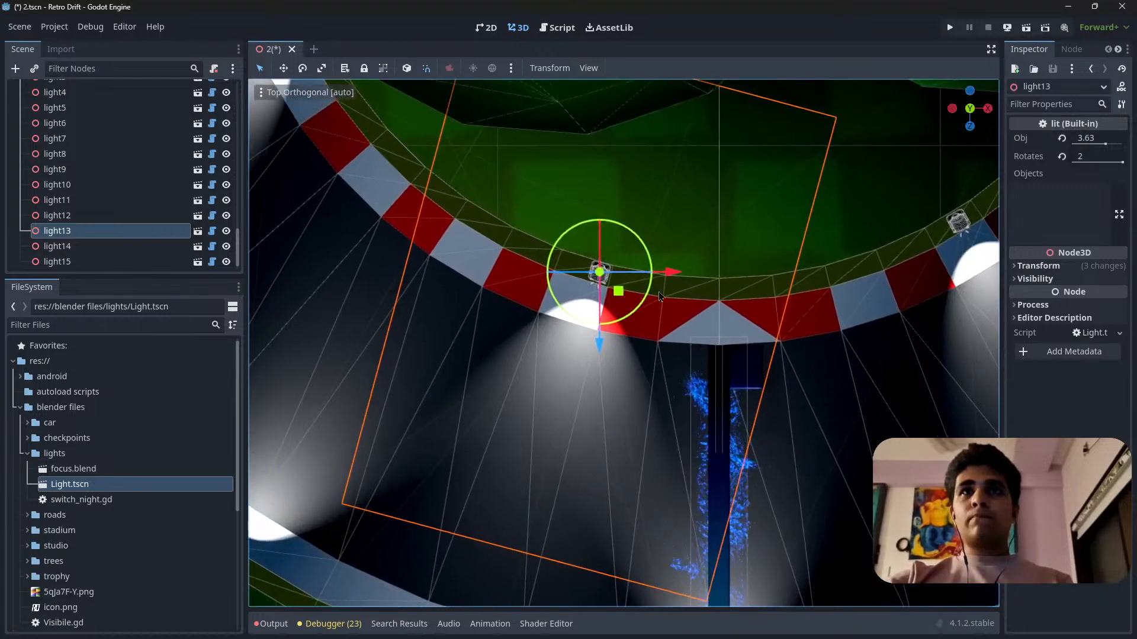
pyautogui.scroll(12, 589, 288)
pyautogui.scroll(-12, 593, 284)
pyautogui.keyDown('shift'); pyautogui.moveTo(822, 475); pyautogui.dragTo(855, 435, button='middle'); pyautogui.keyUp('shift')
pyautogui.scroll(-8, 855, 439)
pyautogui.keyDown('shift'); pyautogui.moveTo(518, 430); pyautogui.dragTo(654, 467, button='middle'); pyautogui.keyUp('shift')
# Move light12 back along the outer barrier towards the start of the bend and rotate its beam squarely across the track.
pyautogui.scroll(6, 533, 524)
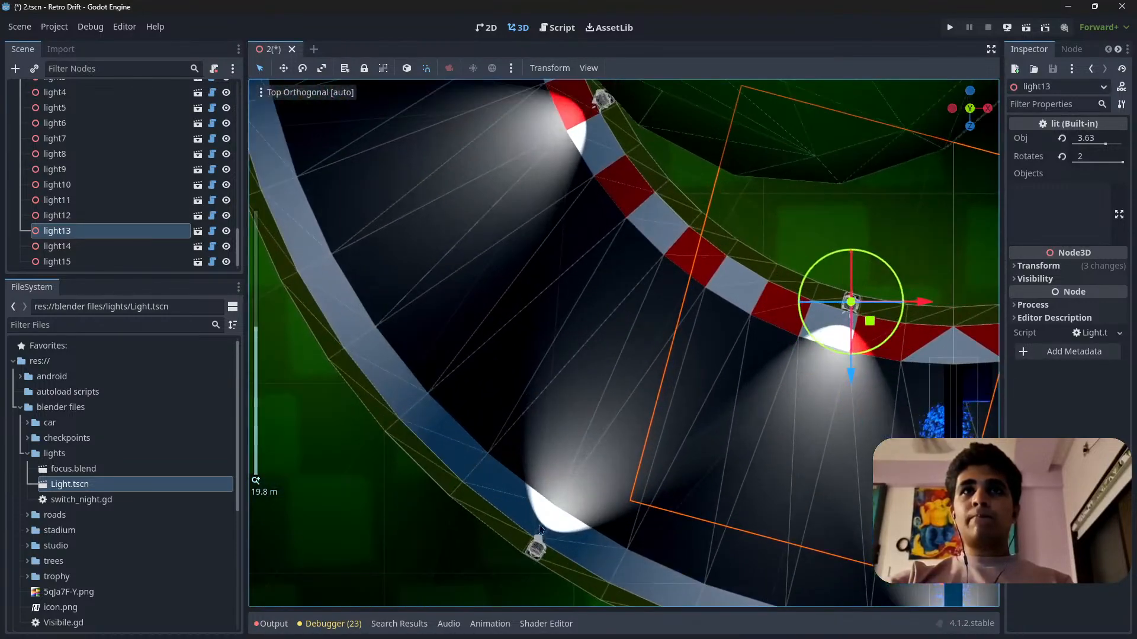
pyautogui.click(534, 558)
pyautogui.keyDown('shift'); pyautogui.moveTo(534, 558); pyautogui.dragTo(658, 430, button='middle'); pyautogui.keyUp('shift')
pyautogui.scroll(8, 685, 464)
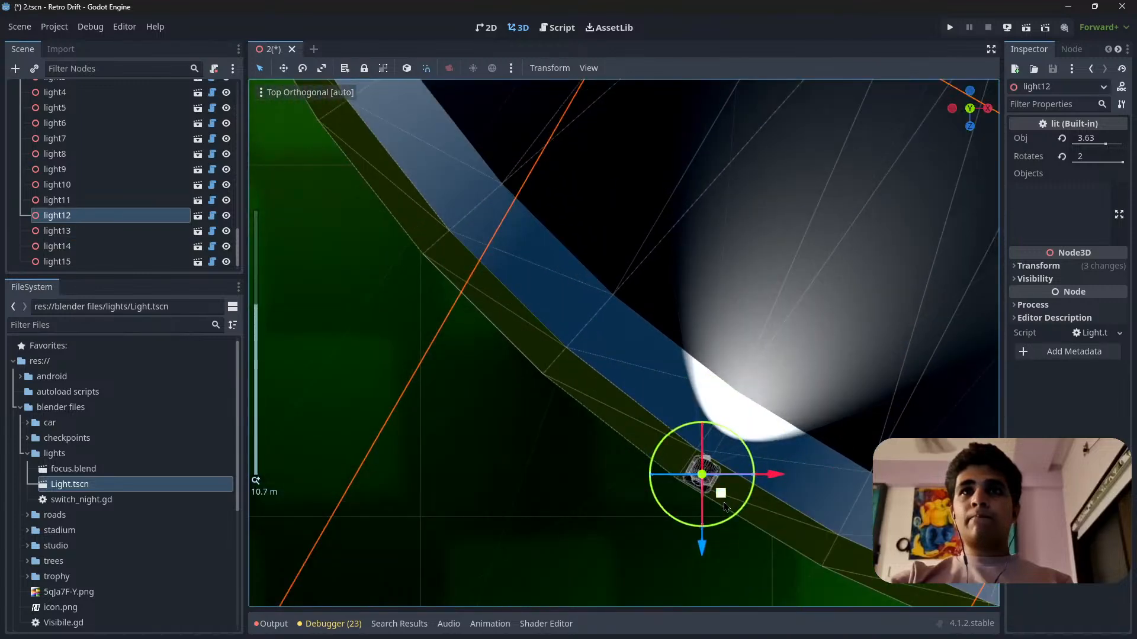
pyautogui.moveTo(724, 508); pyautogui.dragTo(582, 383)
pyautogui.scroll(-12, 583, 383)
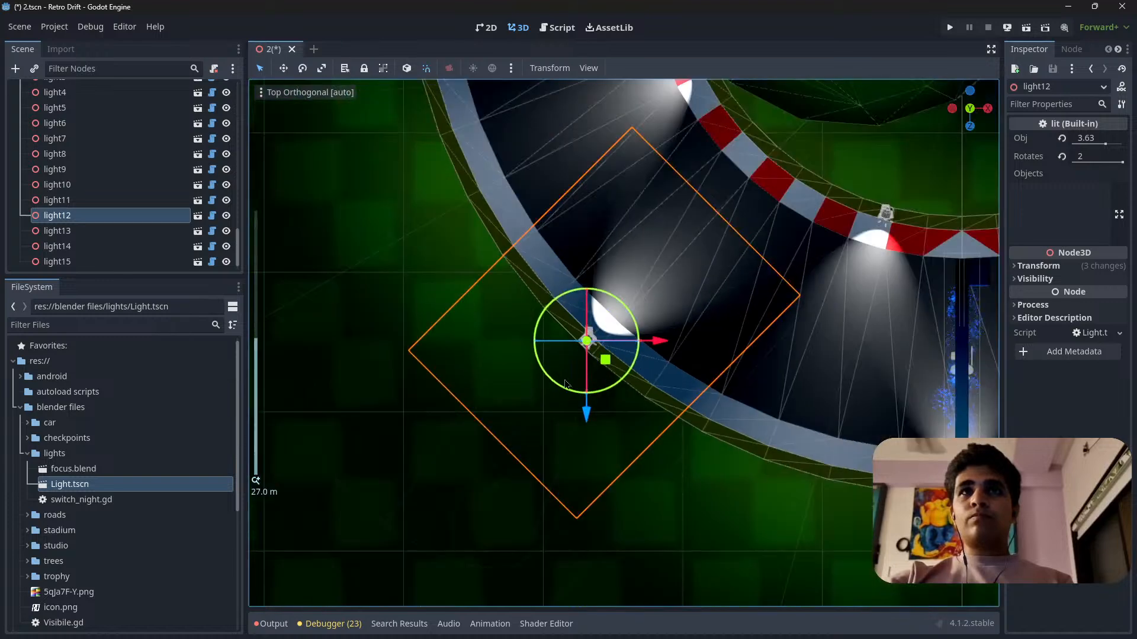
# Move light12 along the outer barrier towards the bend's midpoint, about 1.7 units in X and 1.5 units in Z.
pyautogui.keyDown('shift'); pyautogui.moveTo(794, 302); pyautogui.dragTo(712, 354, button='middle'); pyautogui.keyUp('shift')
pyautogui.scroll(6, 563, 382)
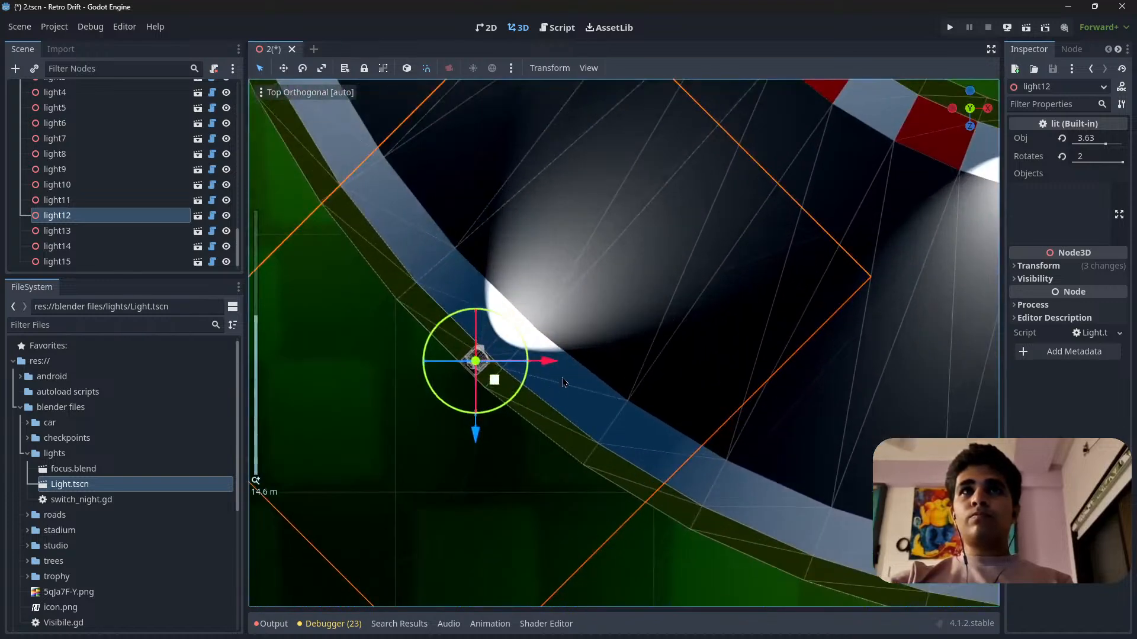
pyautogui.moveTo(502, 387); pyautogui.dragTo(536, 425)
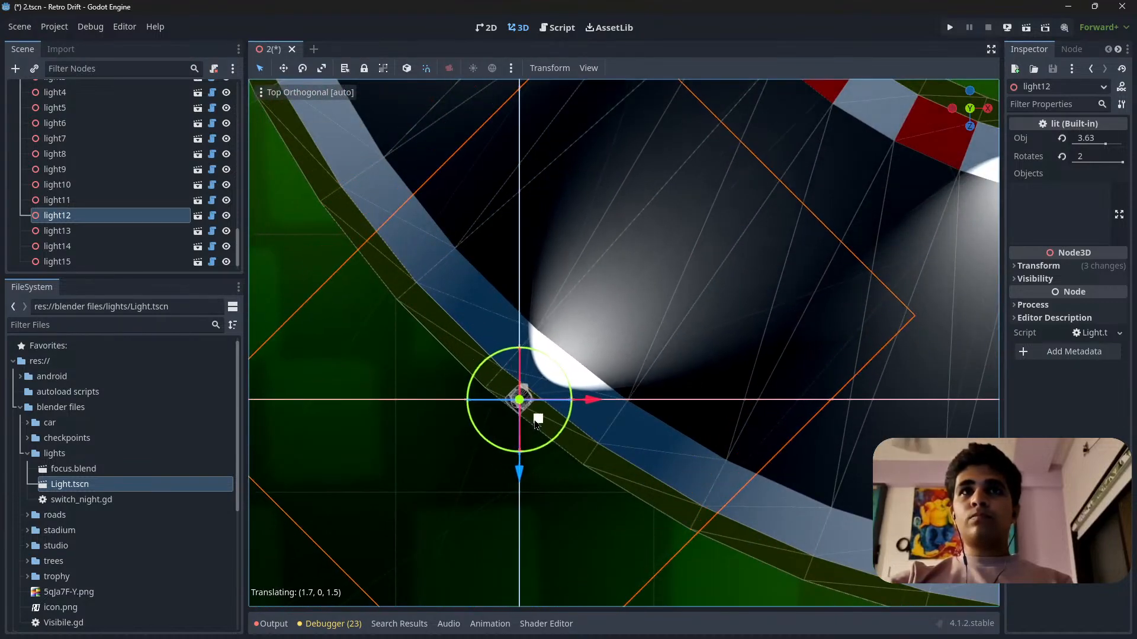
pyautogui.scroll(-8, 700, 366)
pyautogui.keyDown('shift'); pyautogui.moveTo(700, 366); pyautogui.dragTo(598, 402, button='middle'); pyautogui.keyUp('shift')
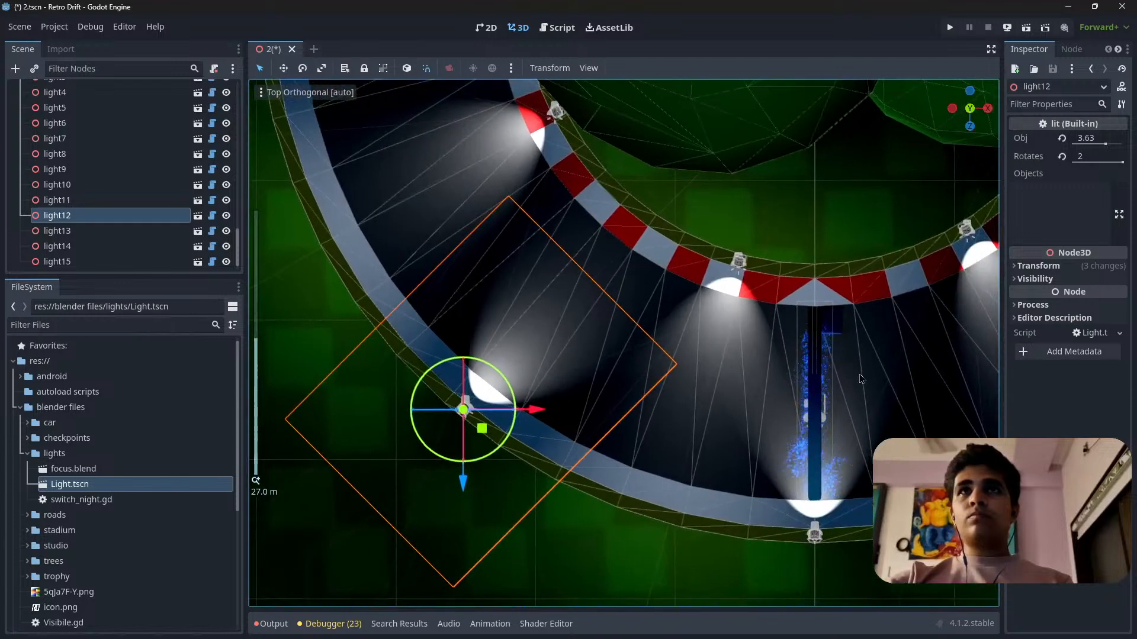
# Select light14 and shift it along the inner barrier closer to the bend's midpoint.
pyautogui.keyDown('shift'); pyautogui.moveTo(930, 330); pyautogui.dragTo(680, 338, button='middle'); pyautogui.keyUp('shift')
pyautogui.scroll(6, 665, 358)
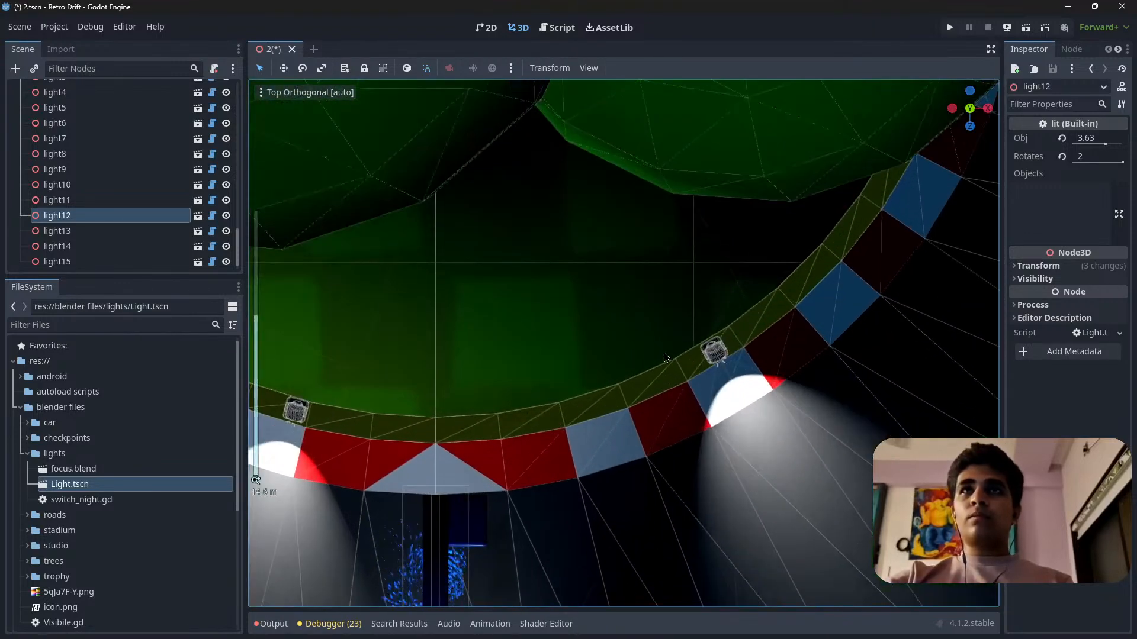
pyautogui.click(712, 351)
pyautogui.moveTo(737, 376); pyautogui.dragTo(723, 469)
pyautogui.scroll(-12, 723, 465)
pyautogui.keyDown('shift'); pyautogui.moveTo(722, 464); pyautogui.dragTo(598, 397, button='middle'); pyautogui.keyUp('shift')
pyautogui.scroll(-10, 678, 461)
pyautogui.scroll(11, 599, 398)
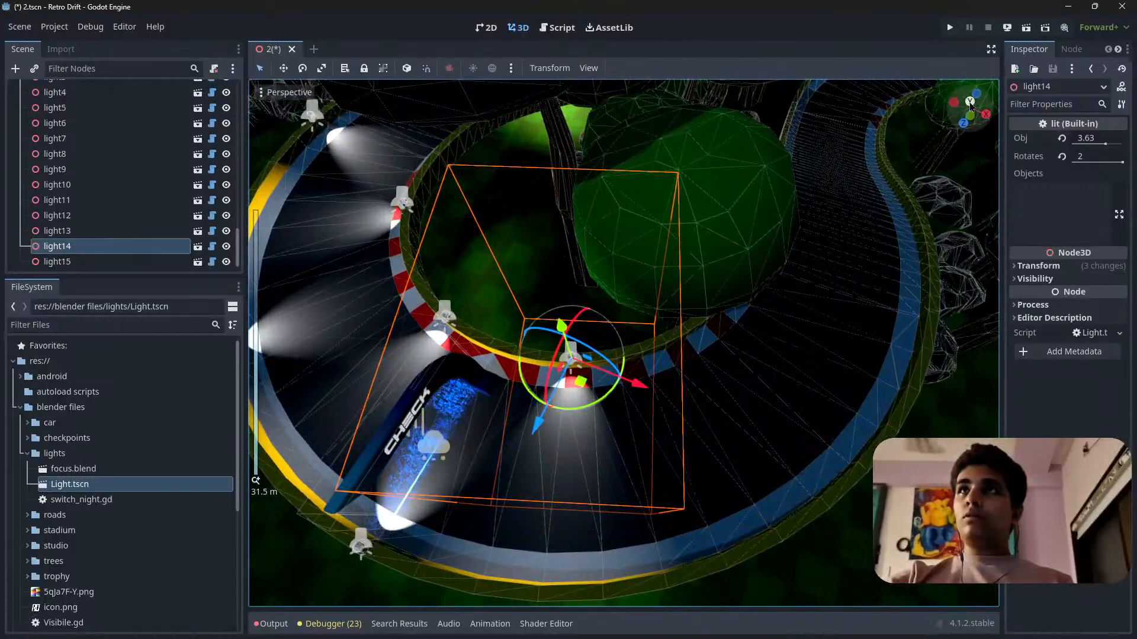
# In top view, duplicate light15 and place the copy at the outer barrier further around the bend.
pyautogui.click(972, 105)
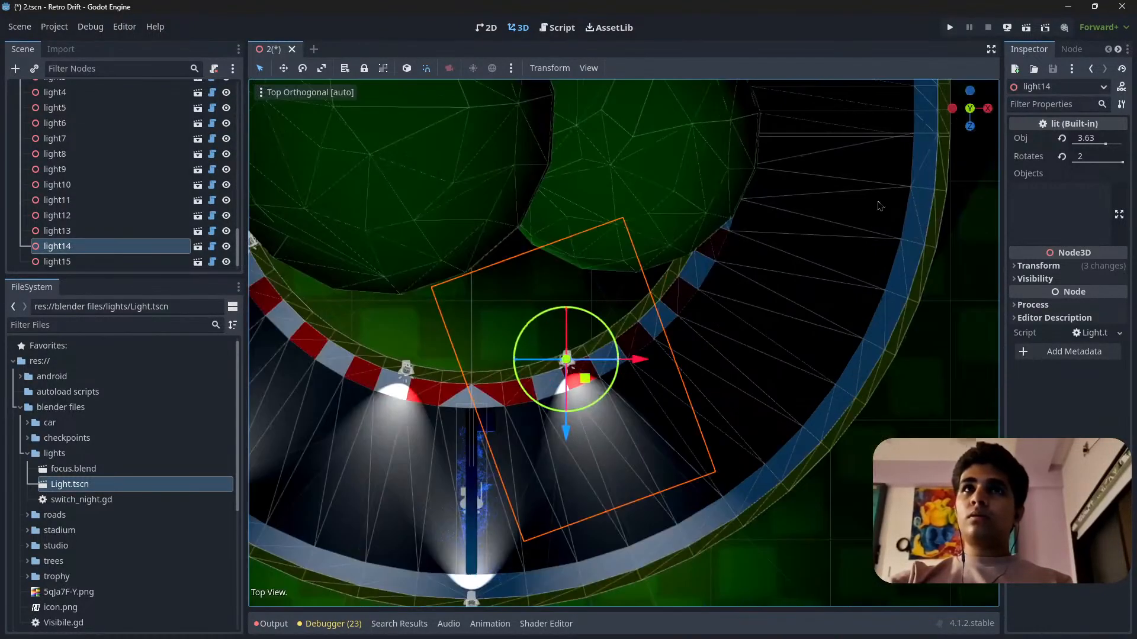
pyautogui.scroll(3, 550, 305)
pyautogui.scroll(5, 551, 302)
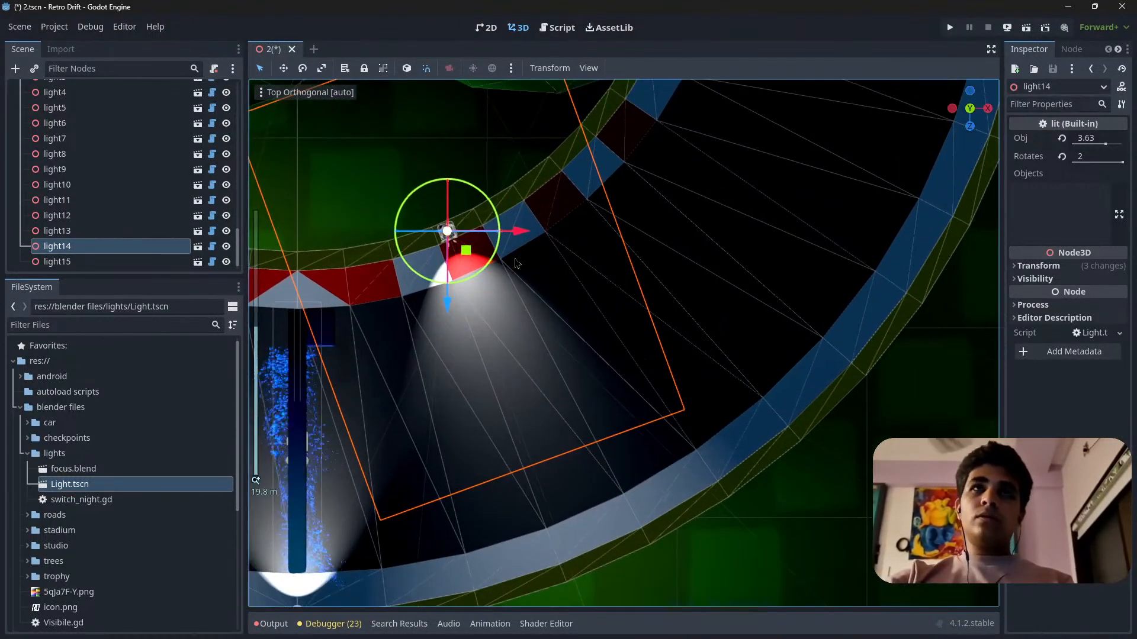
pyautogui.keyDown('shift'); pyautogui.moveTo(539, 312); pyautogui.dragTo(578, 120, button='middle'); pyautogui.keyUp('shift')
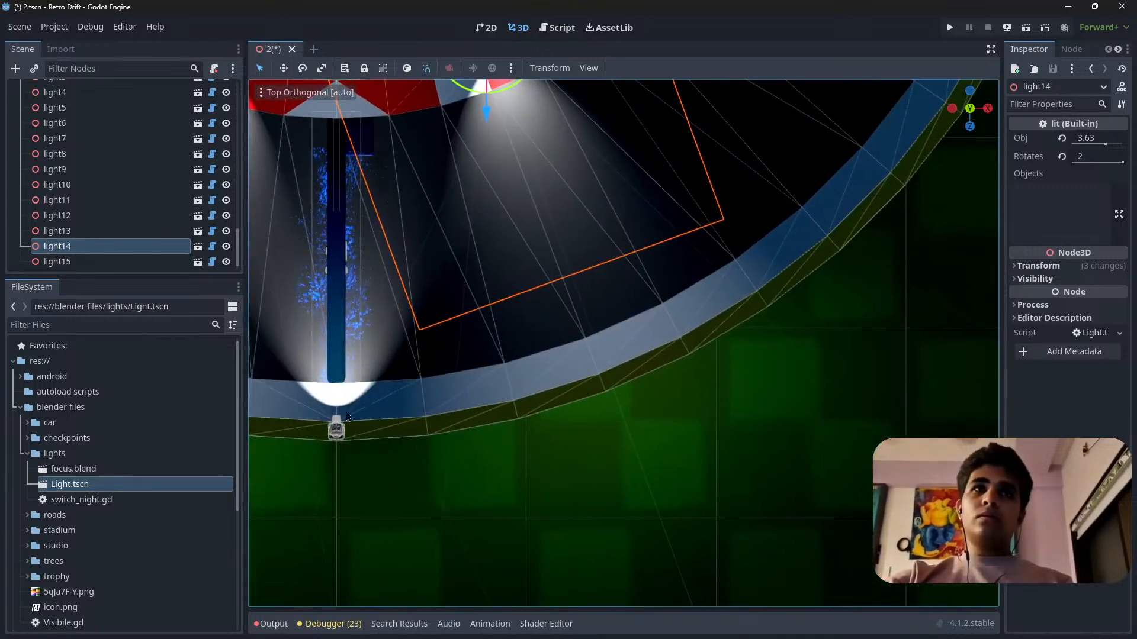
pyautogui.click(337, 429)
pyautogui.keyDown('shift'); pyautogui.moveTo(611, 346); pyautogui.dragTo(553, 454, button='middle'); pyautogui.keyUp('shift')
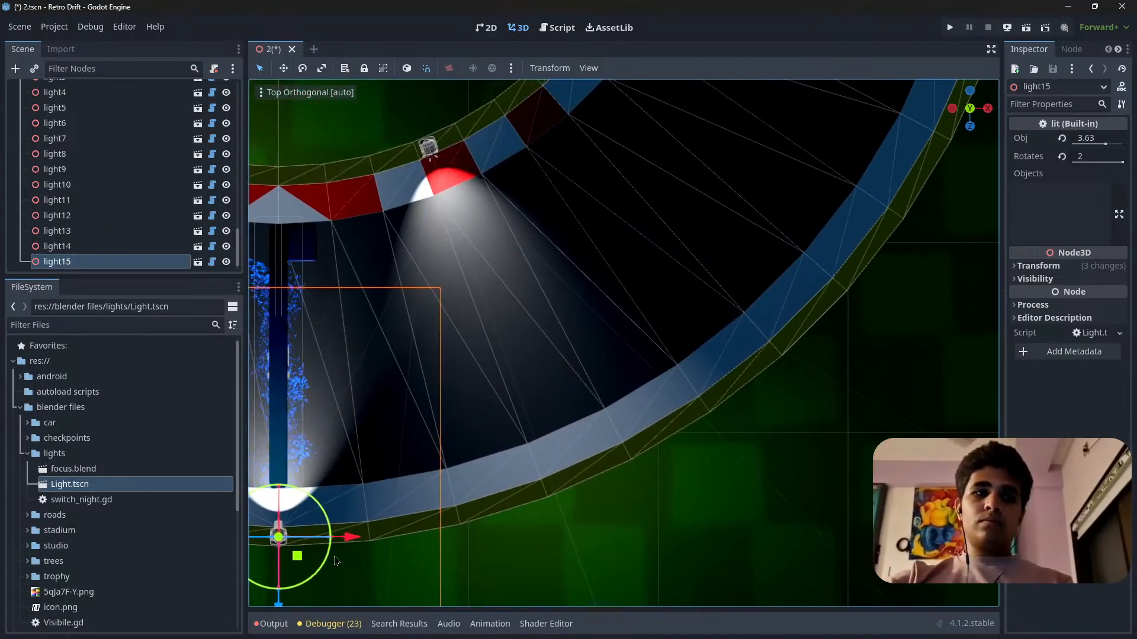
pyautogui.hotkey('ctrl', 'd')
pyautogui.moveTo(297, 557); pyautogui.dragTo(791, 384)
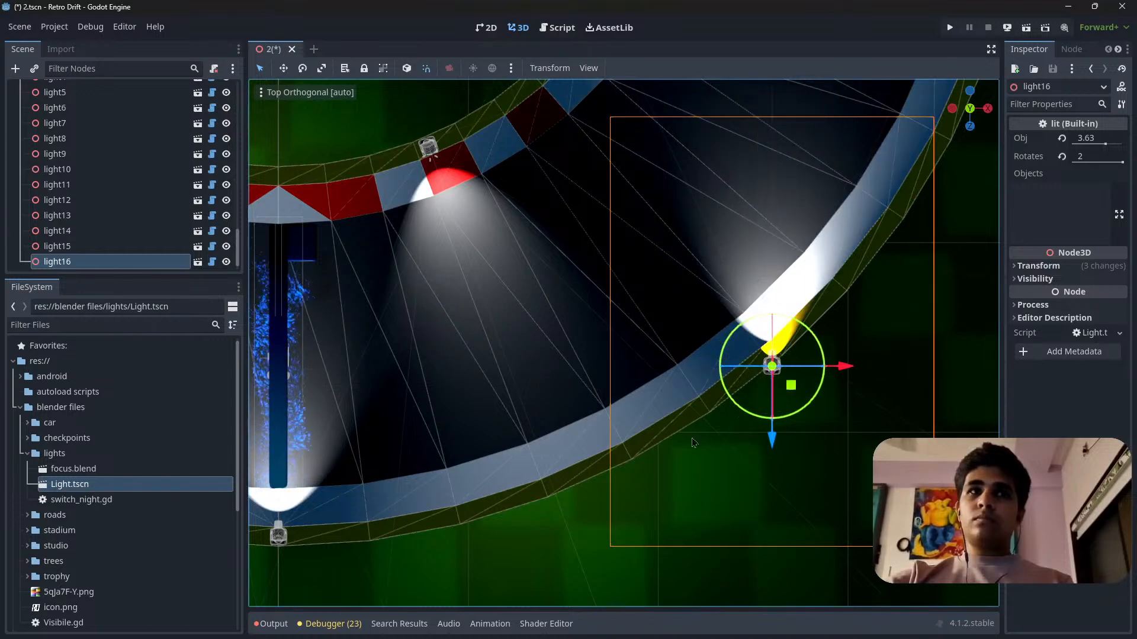
# Clear the messages in the output log and hide the log again.
pyautogui.click(274, 624)
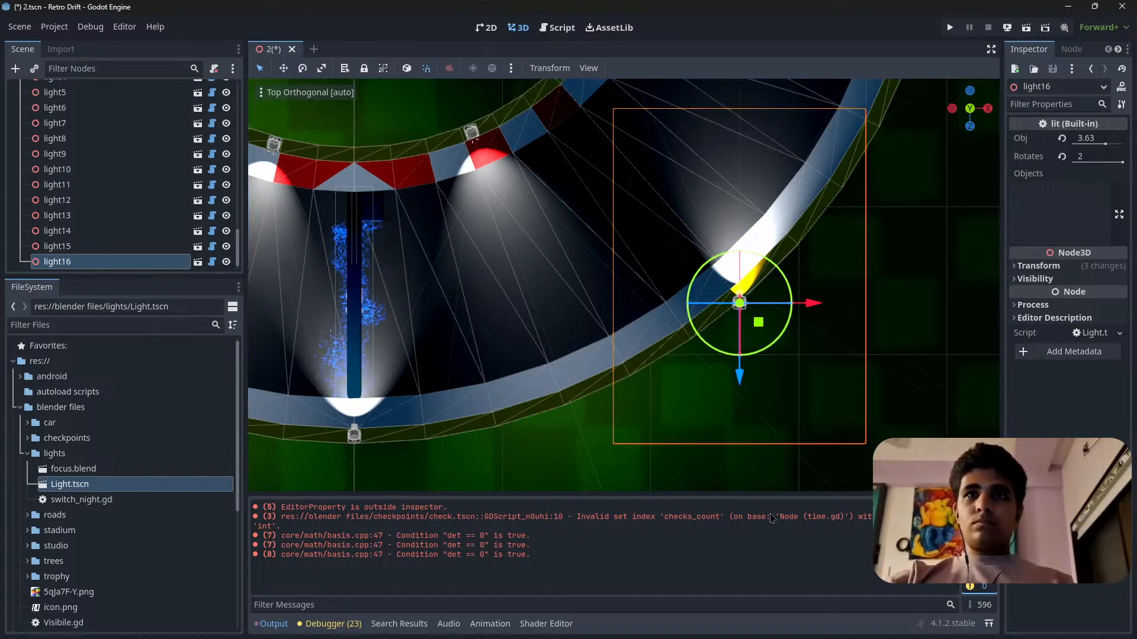
pyautogui.click(970, 507)
pyautogui.click(272, 624)
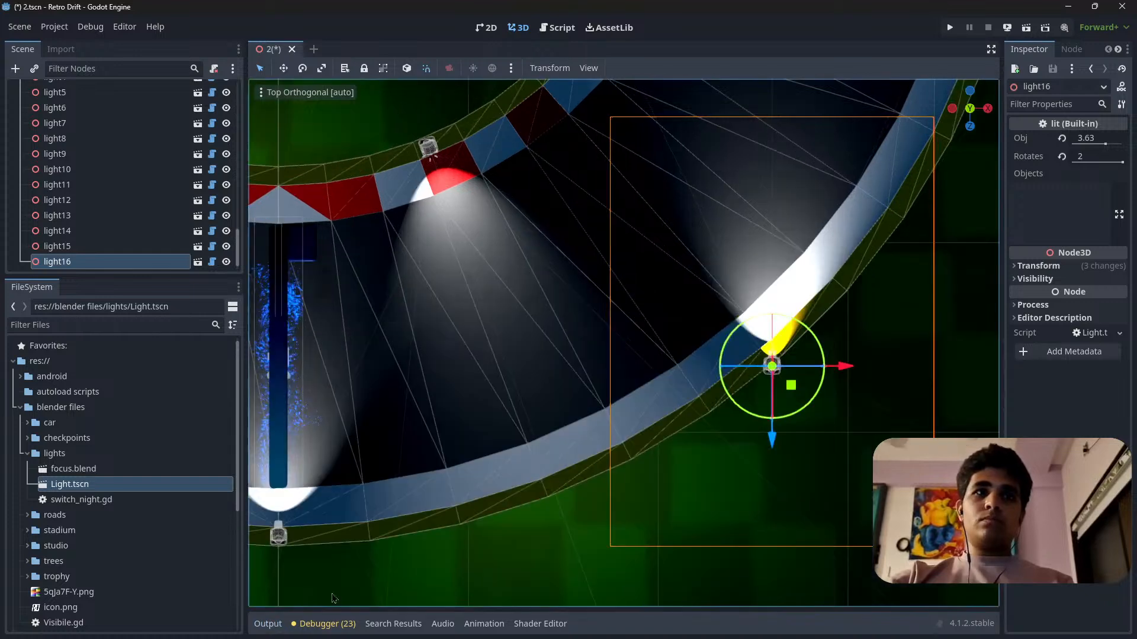
# Rotate light16 to aim squarely across the track and move it inwards onto the outer barrier.
pyautogui.scroll(3, 740, 509)
pyautogui.moveTo(731, 530); pyautogui.dragTo(735, 480)
pyautogui.scroll(10, 677, 524)
pyautogui.keyDown('shift'); pyautogui.moveTo(677, 524); pyautogui.dragTo(598, 299, button='middle'); pyautogui.keyUp('shift')
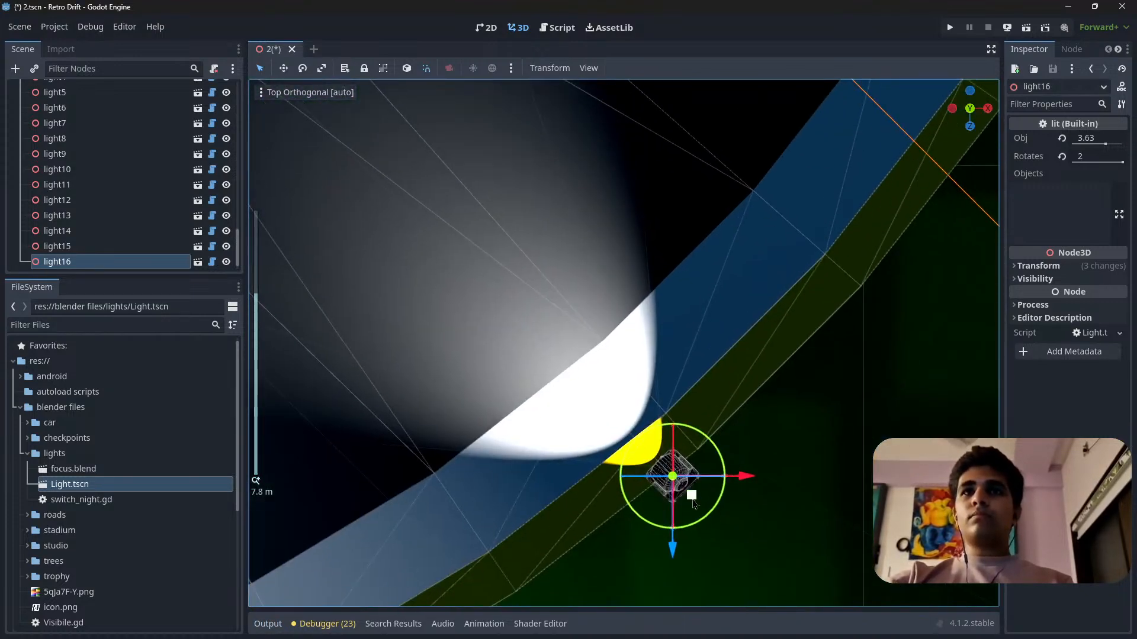
pyautogui.moveTo(694, 504); pyautogui.dragTo(674, 483)
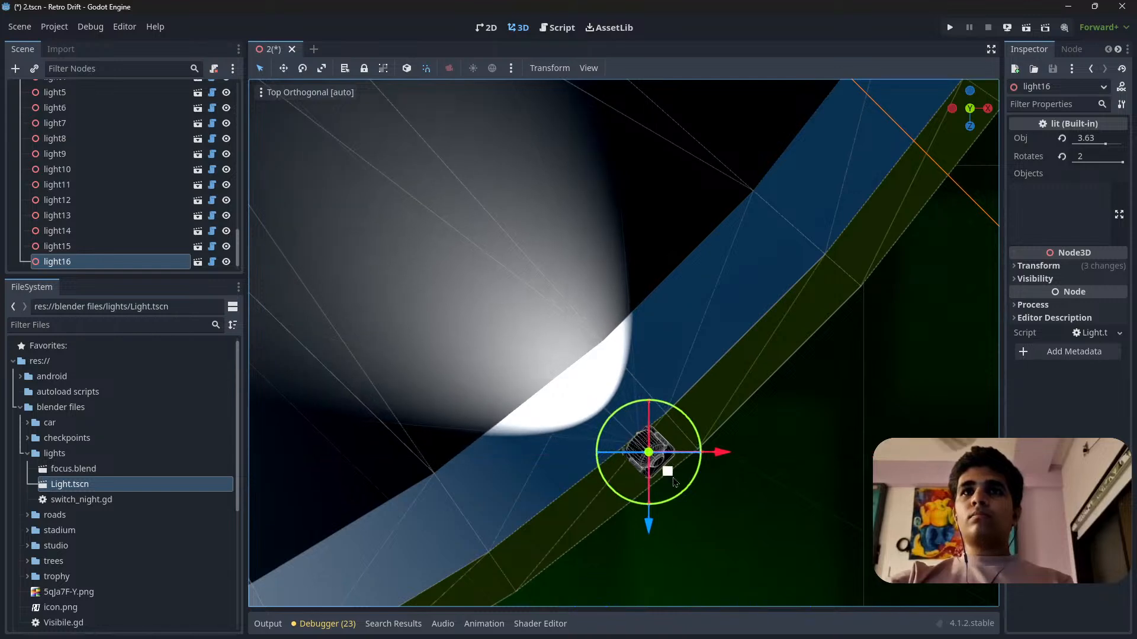
# Slide light16 further along the outer barrier, away from the bend's midpoint, and nudge it to the barrier's centre.
pyautogui.scroll(-6, 674, 482)
pyautogui.keyDown('shift'); pyautogui.moveTo(656, 407); pyautogui.dragTo(793, 508, button='middle'); pyautogui.keyUp('shift')
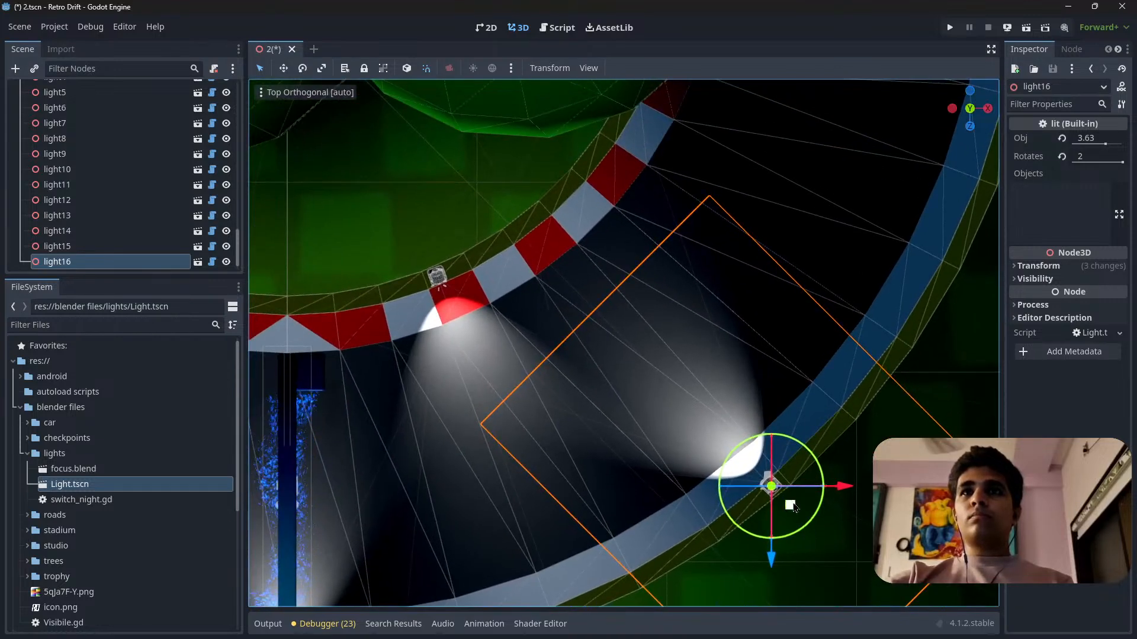
pyautogui.moveTo(790, 505); pyautogui.dragTo(829, 472)
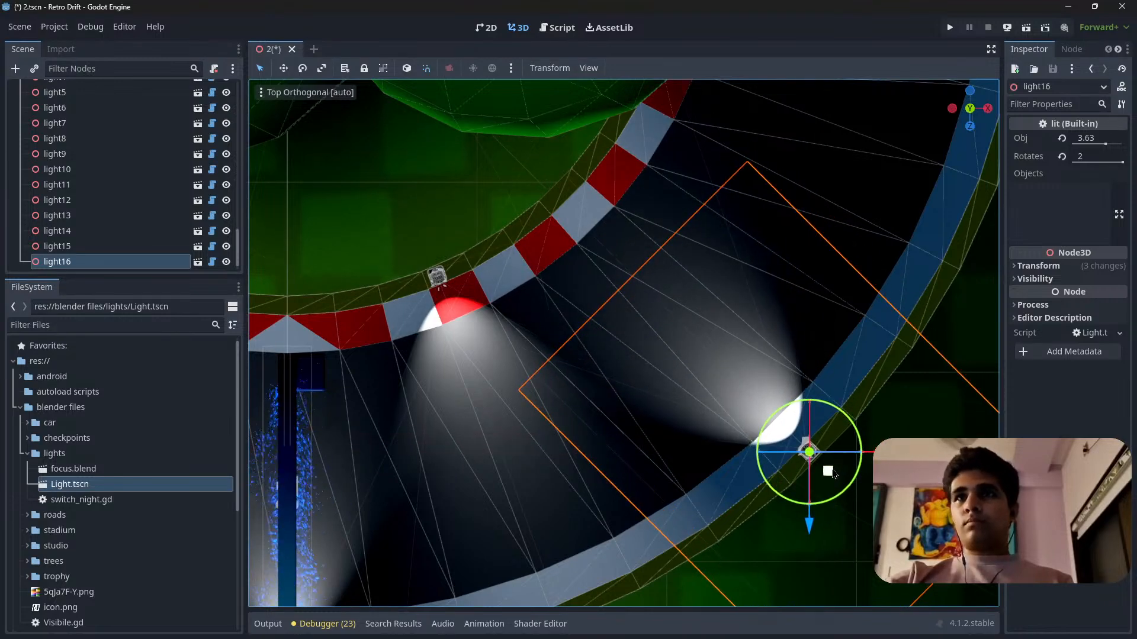
pyautogui.scroll(10, 829, 472)
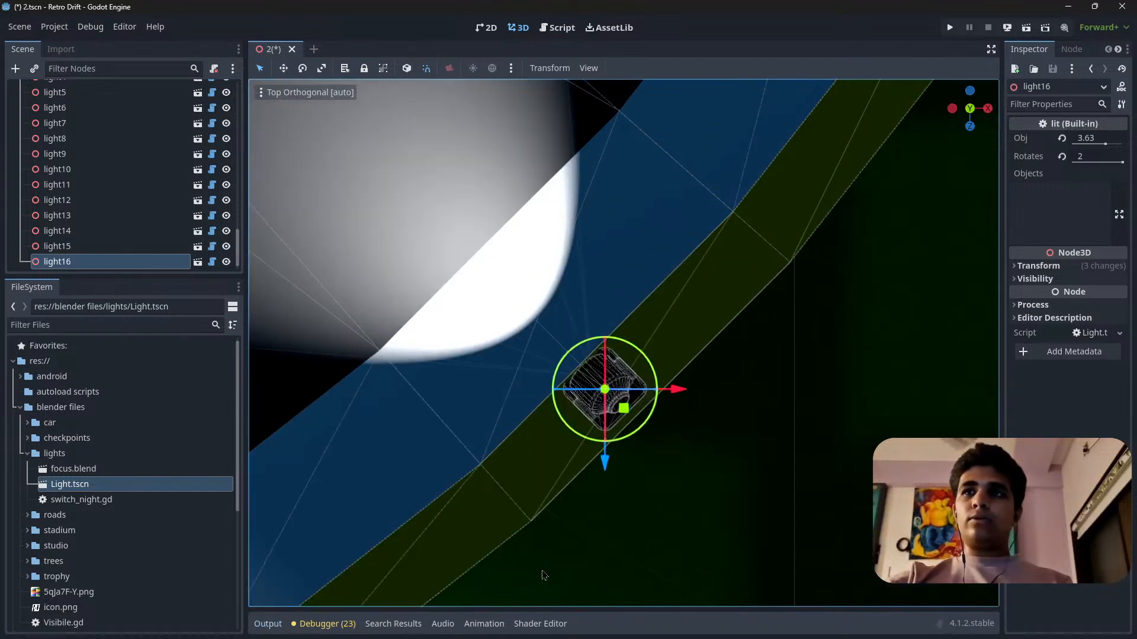
pyautogui.click(279, 624)
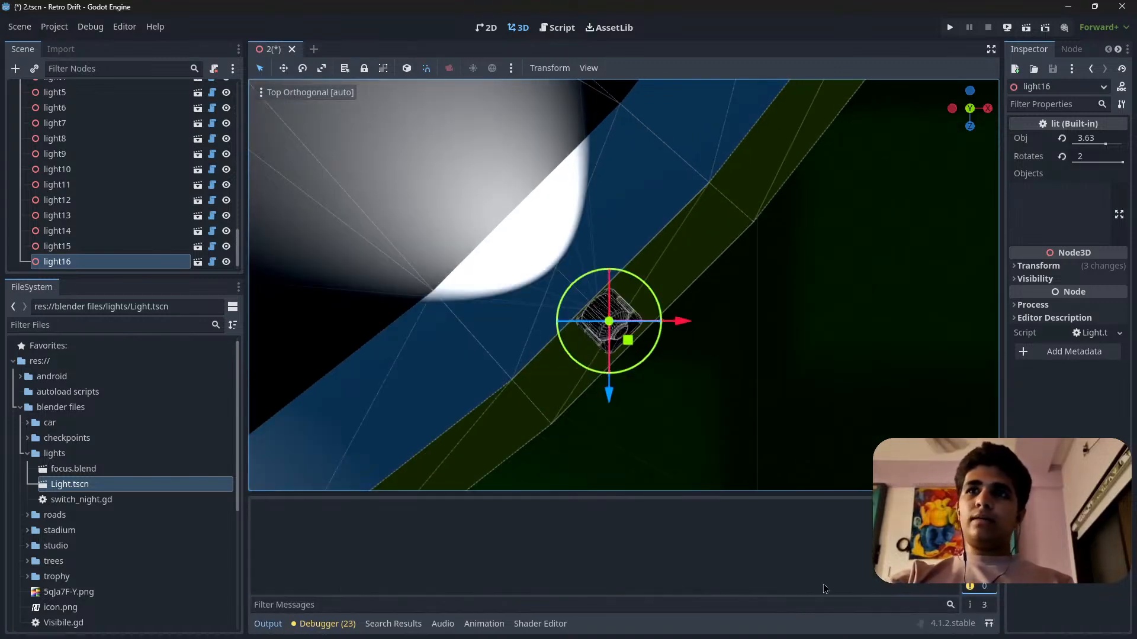
pyautogui.click(252, 627)
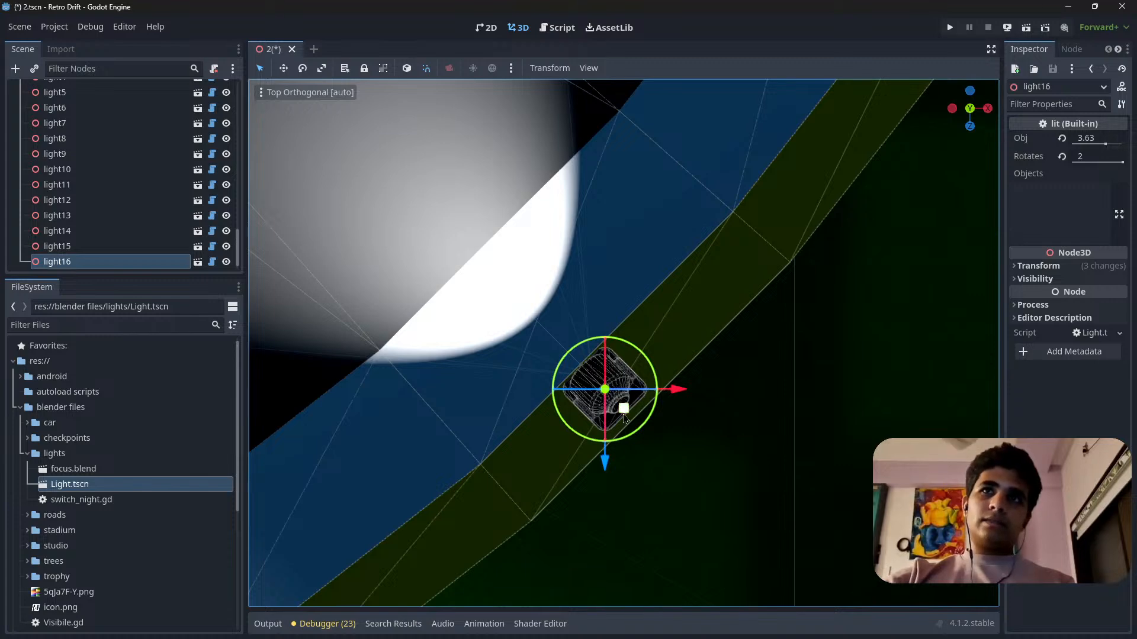
pyautogui.moveTo(627, 415); pyautogui.dragTo(635, 416)
pyautogui.keyDown('shift'); pyautogui.moveTo(516, 367); pyautogui.dragTo(758, 437, button='middle'); pyautogui.keyUp('shift')
# Shift light16 slightly back along the outer barrier towards the bend's midpoint, keeping it centred on the barrier.
pyautogui.scroll(-12, 758, 437)
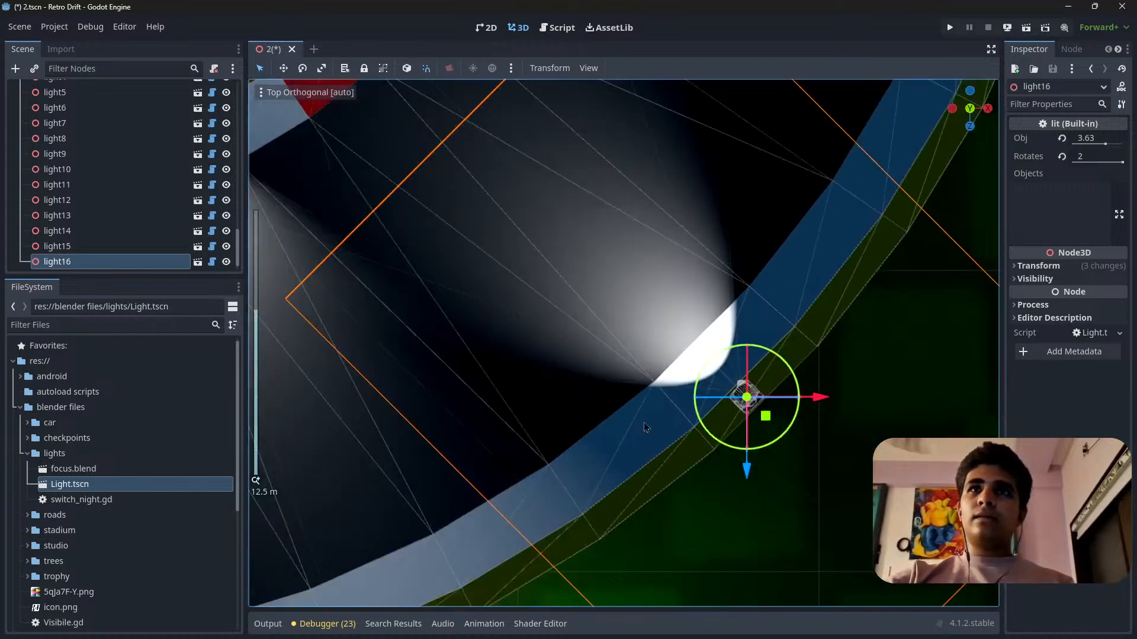
pyautogui.keyDown('shift'); pyautogui.moveTo(645, 421); pyautogui.dragTo(659, 496, button='middle'); pyautogui.keyUp('shift')
pyautogui.scroll(8, 792, 565)
pyautogui.keyDown('shift'); pyautogui.moveTo(792, 564); pyautogui.dragTo(570, 294, button='middle'); pyautogui.keyUp('shift')
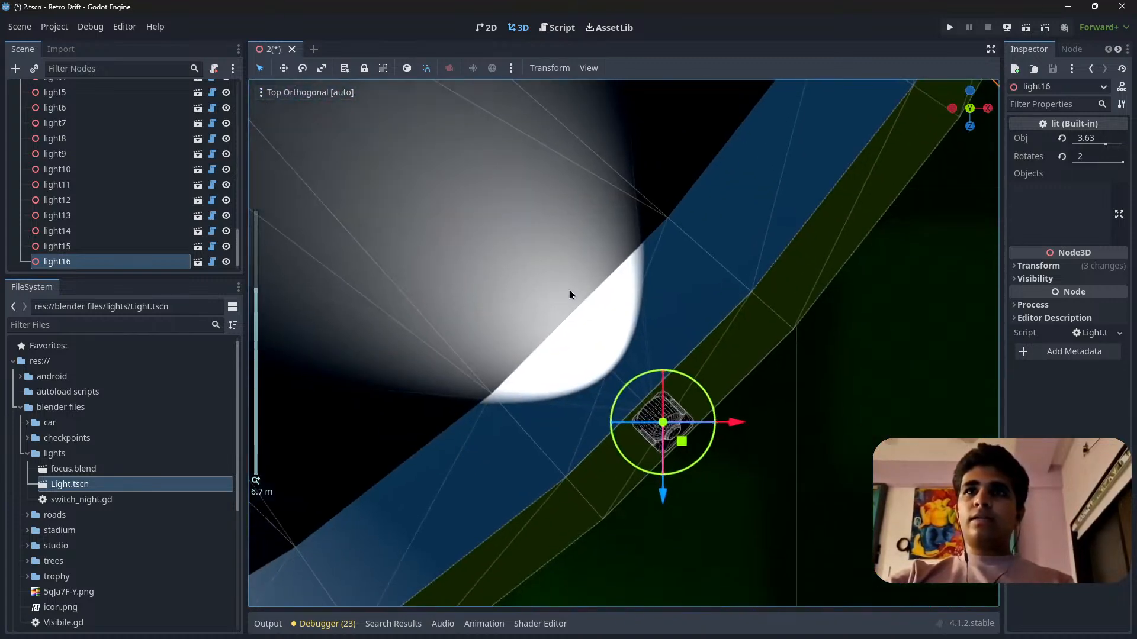
pyautogui.moveTo(682, 451); pyautogui.dragTo(650, 469)
pyautogui.keyDown('shift'); pyautogui.moveTo(650, 470); pyautogui.dragTo(722, 559, button='middle'); pyautogui.keyUp('shift')
pyautogui.scroll(-8, 723, 559)
pyautogui.keyDown('shift'); pyautogui.moveTo(611, 436); pyautogui.dragTo(585, 418, button='middle'); pyautogui.keyUp('shift')
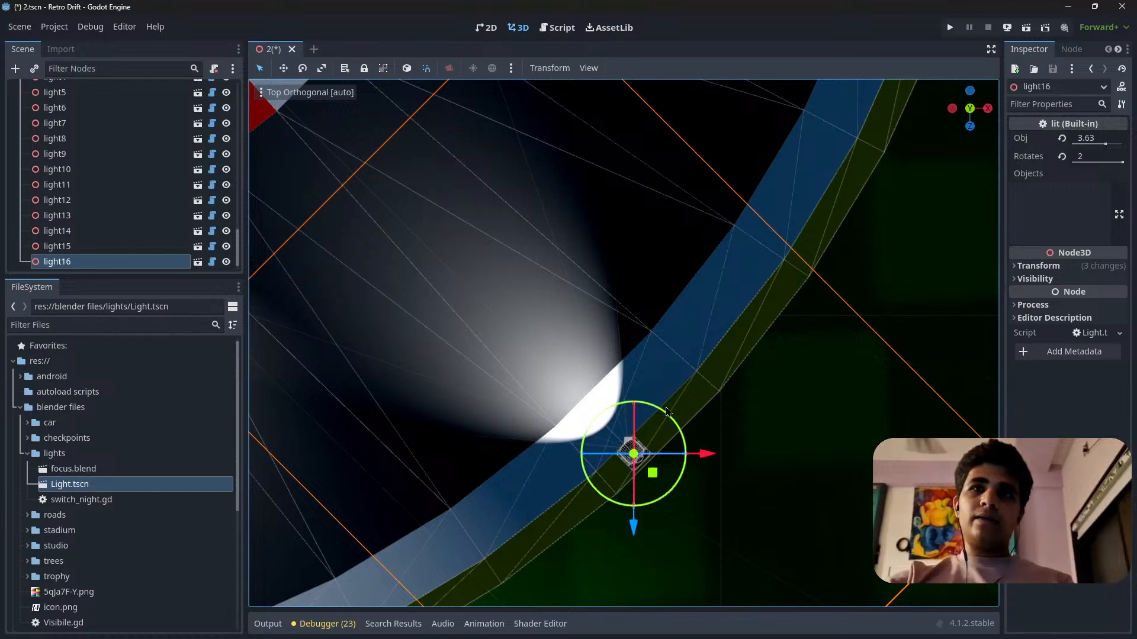
# Duplicate light16, turn the copy to face outwards and place it across the track at the inner kerb.
pyautogui.hotkey('ctrl', 'd')
pyautogui.moveTo(667, 413); pyautogui.dragTo(579, 582)
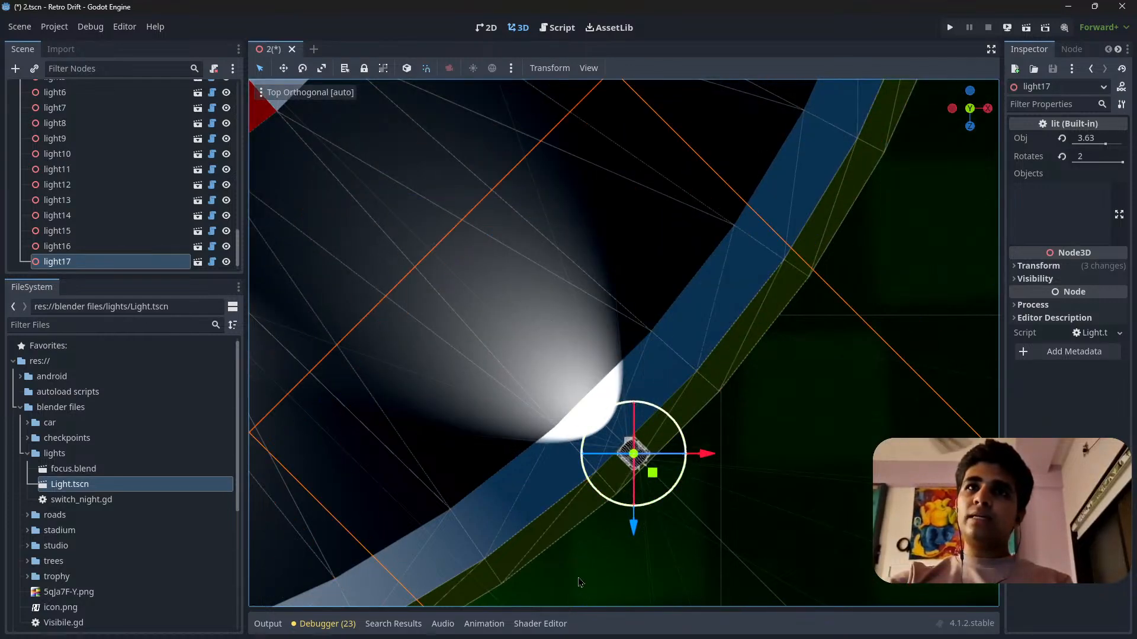
pyautogui.scroll(-10, 666, 447)
pyautogui.moveTo(667, 424); pyautogui.dragTo(552, 214)
pyautogui.keyDown('shift'); pyautogui.moveTo(552, 214); pyautogui.dragTo(658, 353, button='middle'); pyautogui.keyUp('shift')
pyautogui.scroll(10, 561, 467)
pyautogui.scroll(6, 659, 353)
pyautogui.keyDown('shift'); pyautogui.moveTo(574, 417); pyautogui.dragTo(681, 373, button='middle'); pyautogui.keyUp('shift')
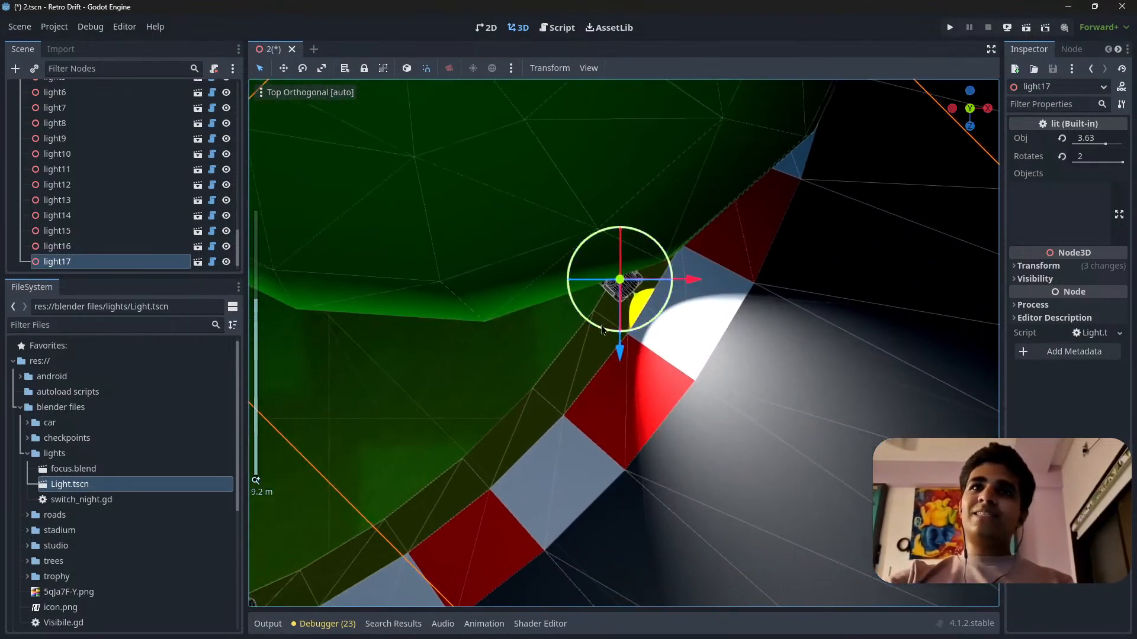
# In top view, rotate light17 by about 10 degrees and shift it 0.4 units in X and 0.2 in Z onto the inner barrier.
pyautogui.scroll(-4, 681, 373)
pyautogui.moveTo(769, 366); pyautogui.dragTo(636, 393, button='middle')
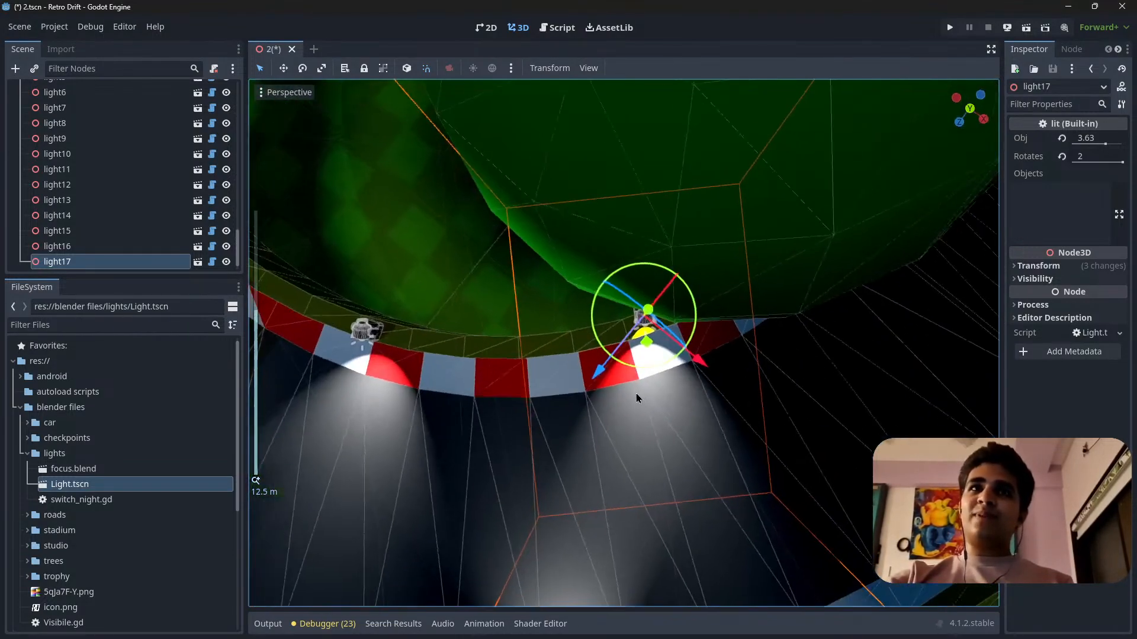
pyautogui.click(971, 109)
pyautogui.scroll(10, 580, 329)
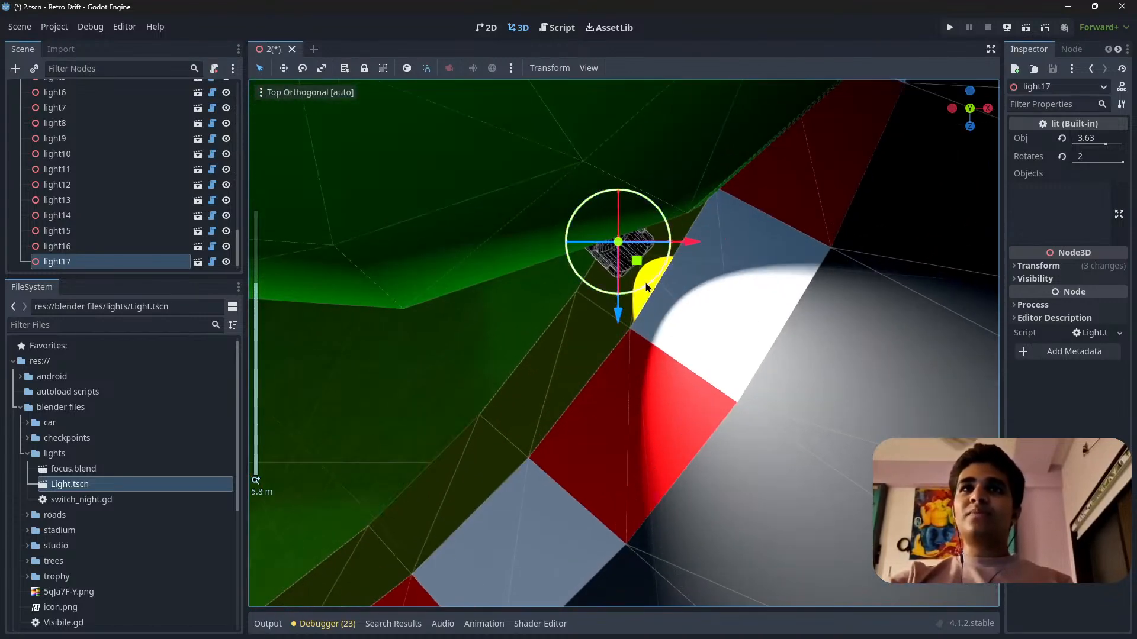
pyautogui.keyDown('shift'); pyautogui.moveTo(703, 267); pyautogui.dragTo(641, 403, button='middle'); pyautogui.keyUp('shift')
pyautogui.scroll(6, 642, 403)
pyautogui.moveTo(533, 465)
pyautogui.mouseDown()
pyautogui.moveTo(559, 468)
pyautogui.moveTo(551, 474)
pyautogui.mouseUp()
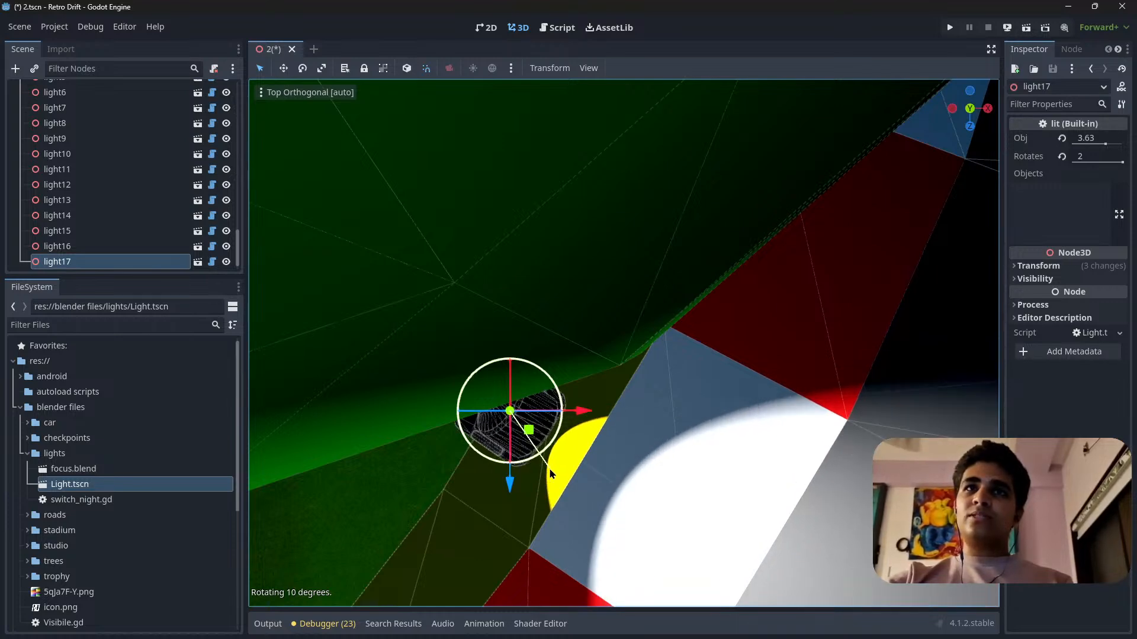
pyautogui.moveTo(531, 435); pyautogui.dragTo(572, 459)
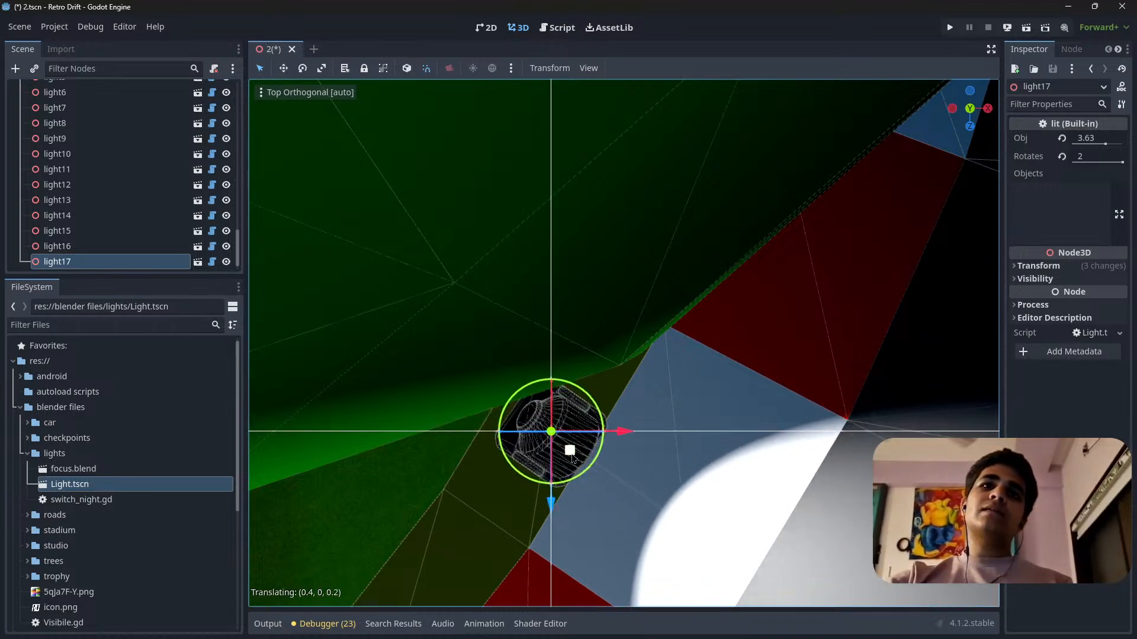
# Check light17's spacing against the neighbouring lights and switch the viewport to wireframe display.
pyautogui.keyDown('shift'); pyautogui.moveTo(662, 441); pyautogui.dragTo(509, 344, button='middle'); pyautogui.keyUp('shift')
pyautogui.scroll(-20, 632, 398)
pyautogui.keyDown('shift'); pyautogui.moveTo(857, 449); pyautogui.dragTo(806, 327, button='middle'); pyautogui.keyUp('shift')
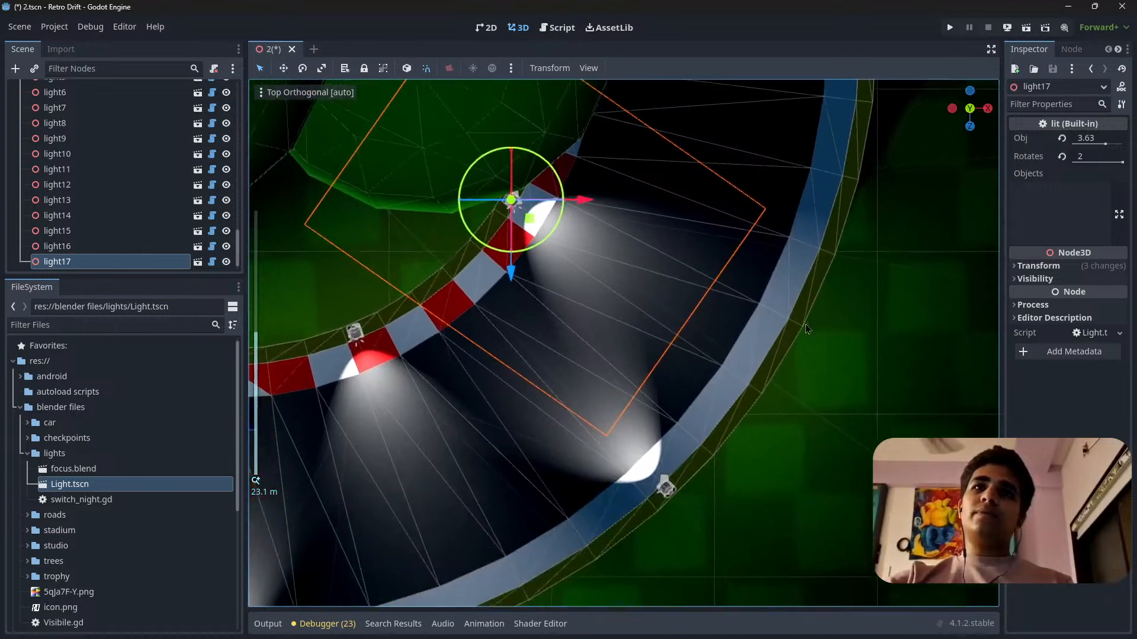
pyautogui.keyDown('shift'); pyautogui.moveTo(546, 243); pyautogui.dragTo(556, 438, button='middle'); pyautogui.keyUp('shift')
pyautogui.scroll(8, 556, 439)
pyautogui.keyDown('shift'); pyautogui.moveTo(473, 454); pyautogui.dragTo(676, 377, button='middle'); pyautogui.keyUp('shift')
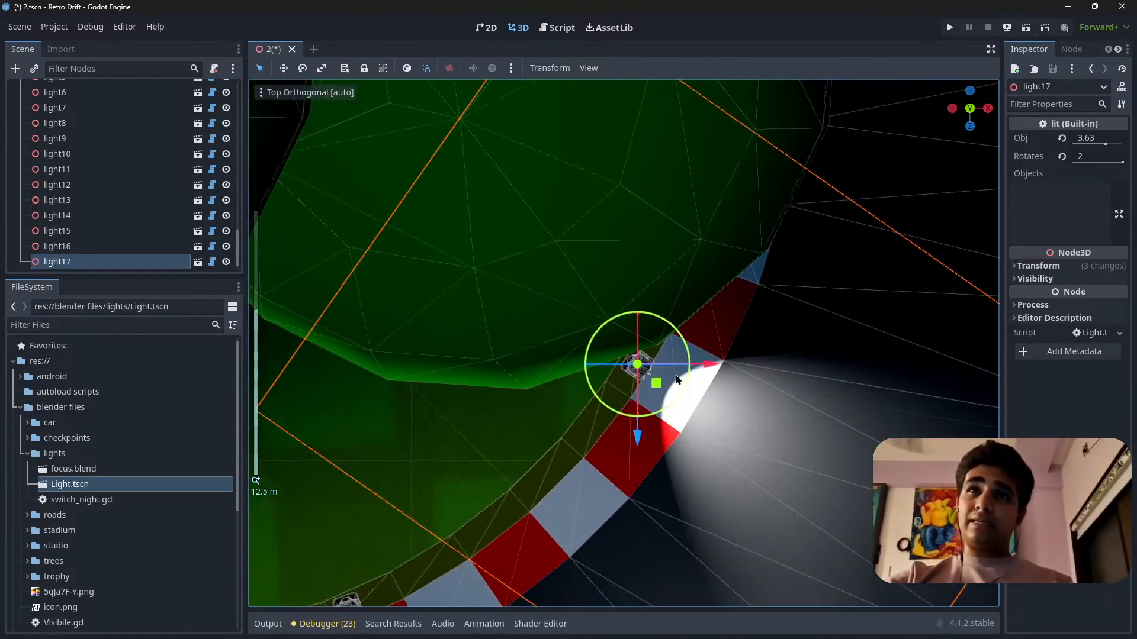
pyautogui.click(293, 93)
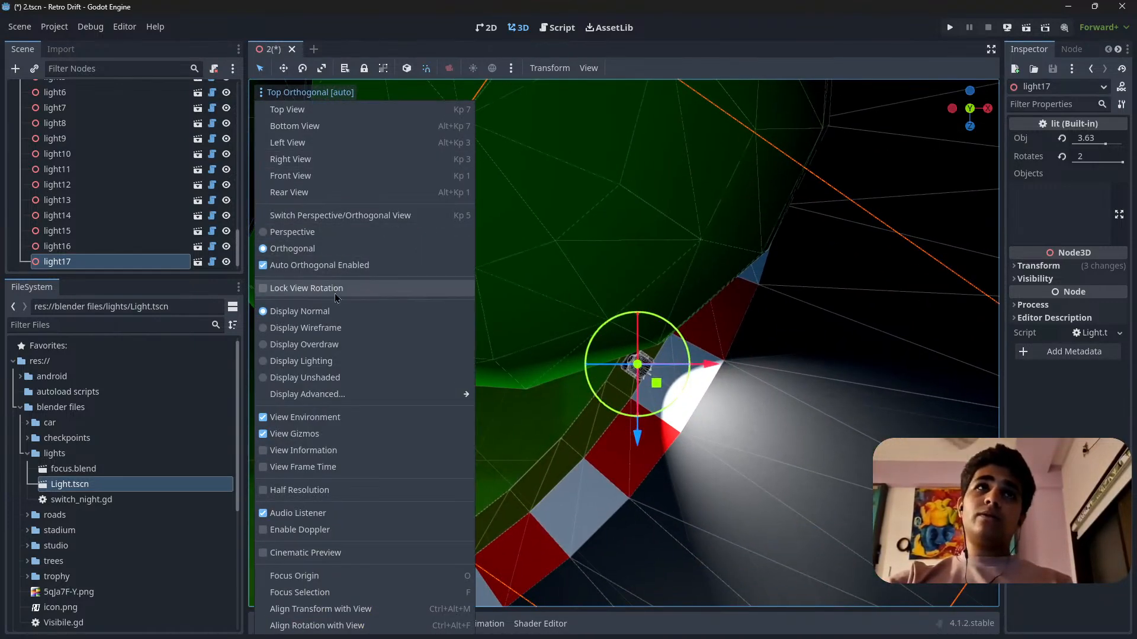
pyautogui.click(347, 330)
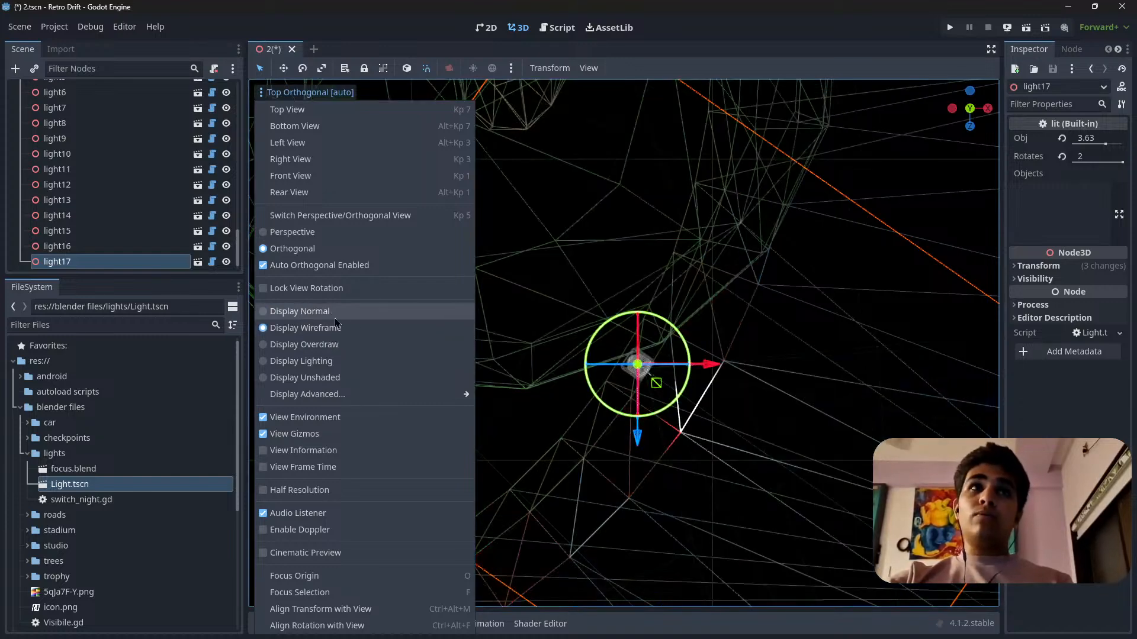
# Move light17 further along the inner barrier, away from the bend's midpoint.
pyautogui.click(626, 371)
pyautogui.scroll(10, 625, 371)
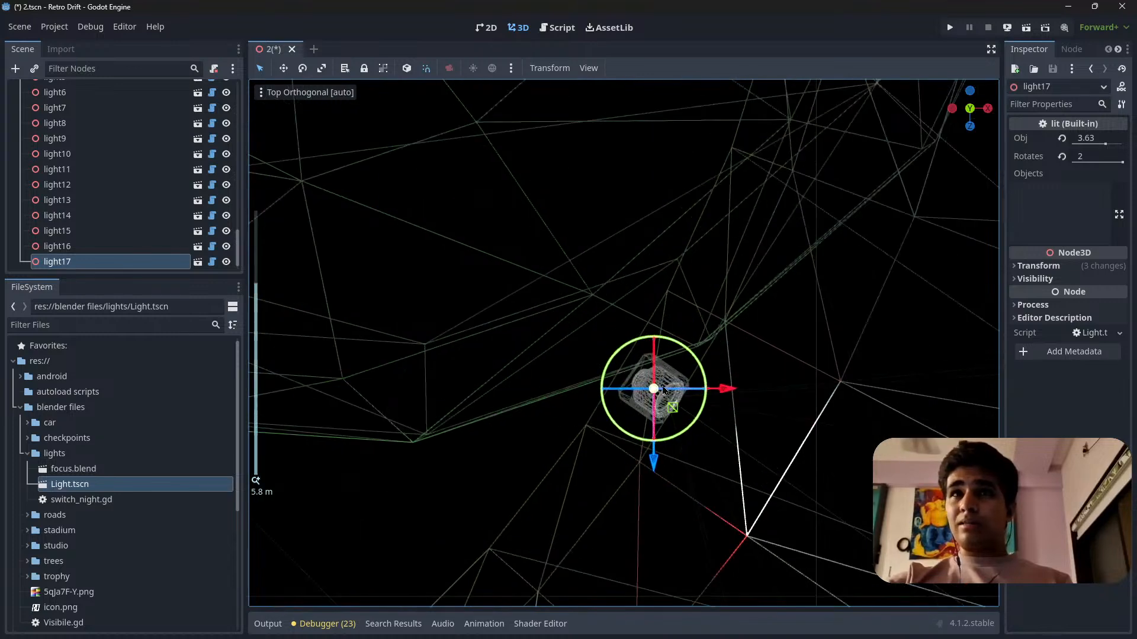
pyautogui.keyDown('shift'); pyautogui.moveTo(715, 418); pyautogui.dragTo(636, 487, button='middle'); pyautogui.keyUp('shift')
pyautogui.scroll(-8, 636, 486)
pyautogui.keyDown('shift'); pyautogui.moveTo(610, 426); pyautogui.dragTo(557, 503, button='middle'); pyautogui.keyUp('shift')
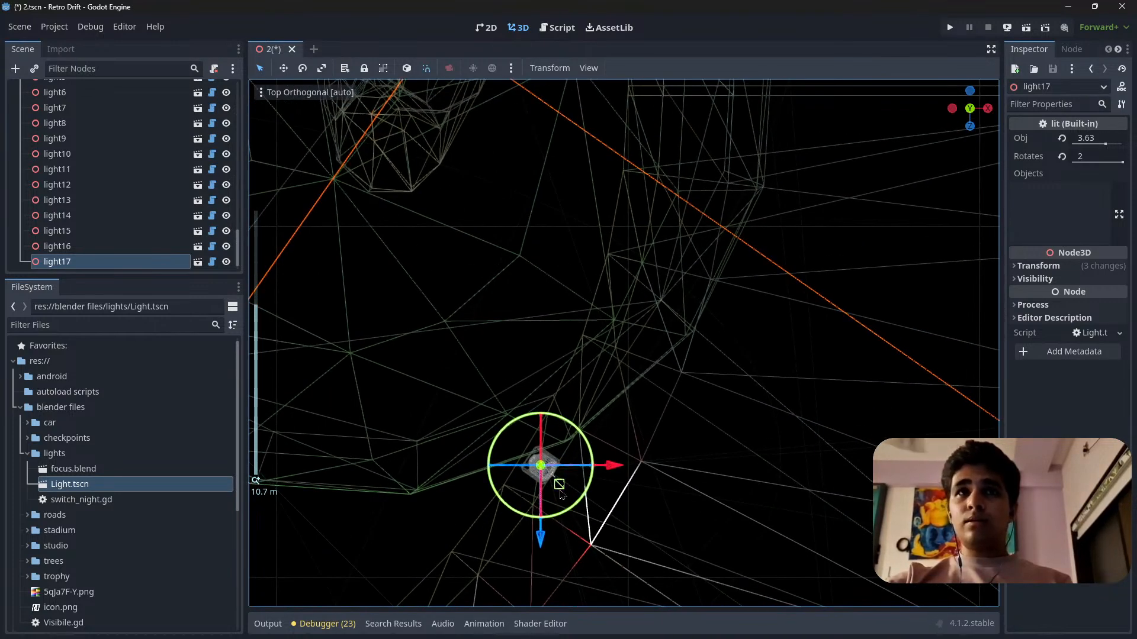
pyautogui.moveTo(560, 491); pyautogui.dragTo(618, 303)
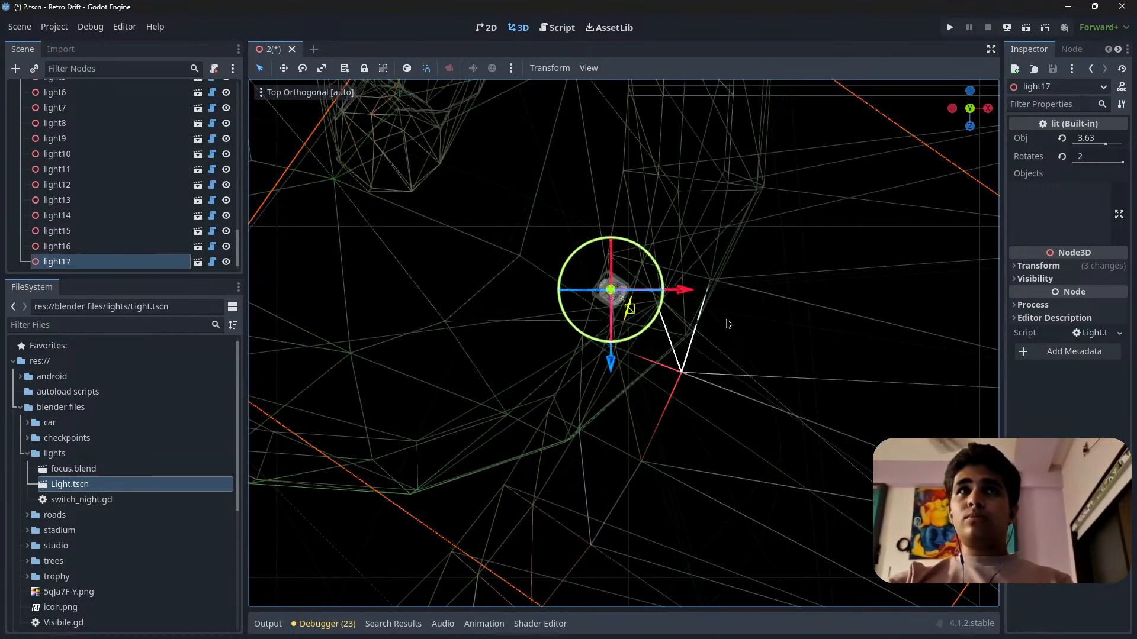
# Switch the viewport from wireframe back to normal display around light17.
pyautogui.scroll(-12, 665, 393)
pyautogui.keyDown('shift'); pyautogui.moveTo(729, 324); pyautogui.dragTo(638, 423, button='middle'); pyautogui.keyUp('shift')
pyautogui.scroll(10, 638, 422)
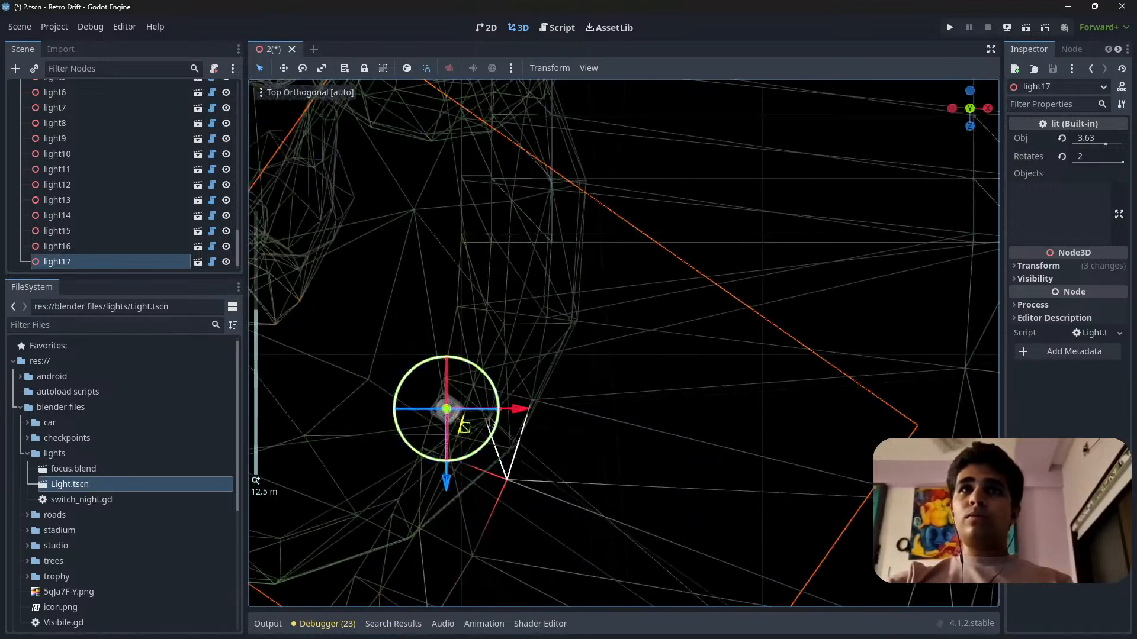
pyautogui.click(293, 92)
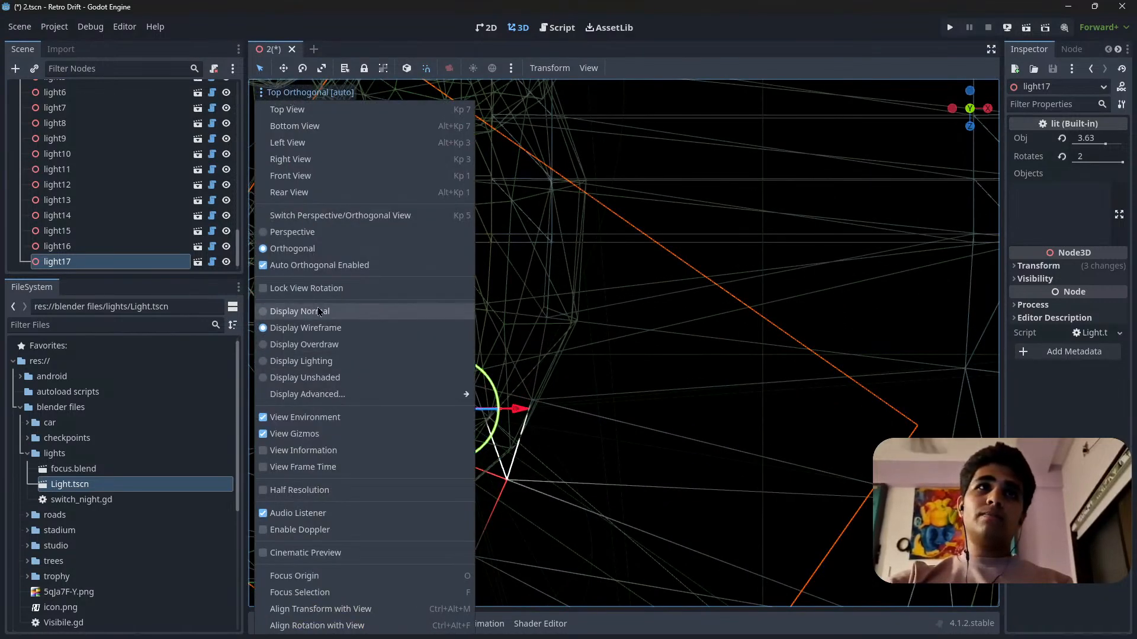
pyautogui.click(340, 313)
pyautogui.click(604, 408)
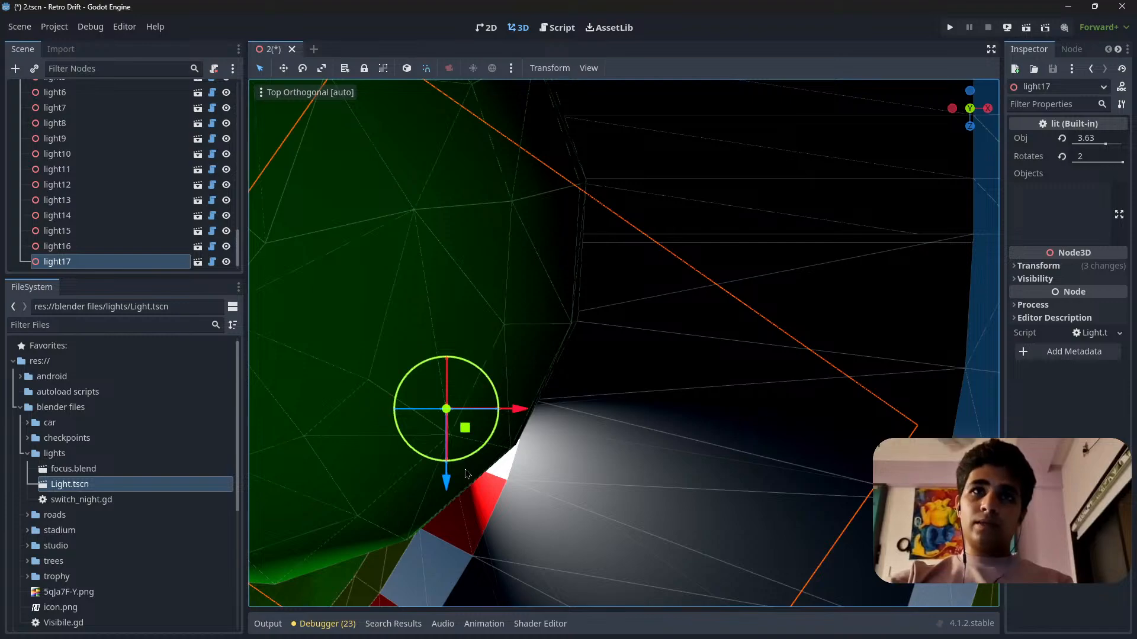
# Inspect light17's position and beam on the inner barrier from several perspective angles.
pyautogui.keyDown('shift'); pyautogui.moveTo(487, 467); pyautogui.dragTo(583, 435, button='middle'); pyautogui.keyUp('shift')
pyautogui.moveTo(592, 478); pyautogui.dragTo(669, 369, button='middle')
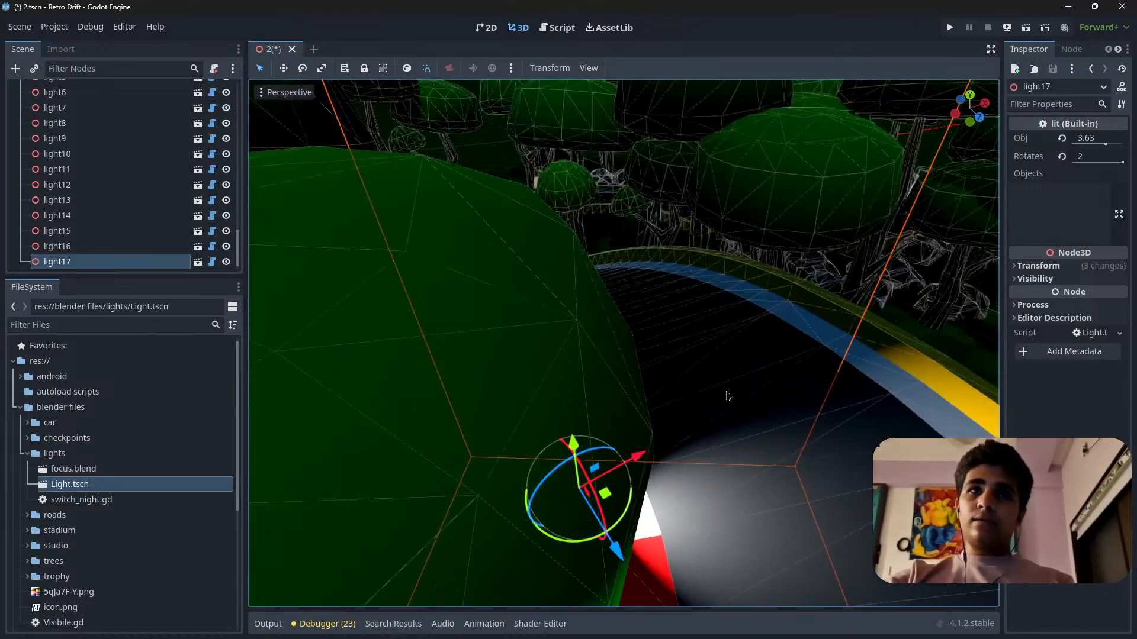
pyautogui.press('f')
pyautogui.scroll(15, 722, 400)
pyautogui.moveTo(550, 408); pyautogui.dragTo(692, 518, button='middle')
pyautogui.moveTo(693, 517); pyautogui.dragTo(924, 408, button='right')
pyautogui.press('s')
pyautogui.press('w')
pyautogui.press('w')
pyautogui.press('s')
pyautogui.click(578, 340)
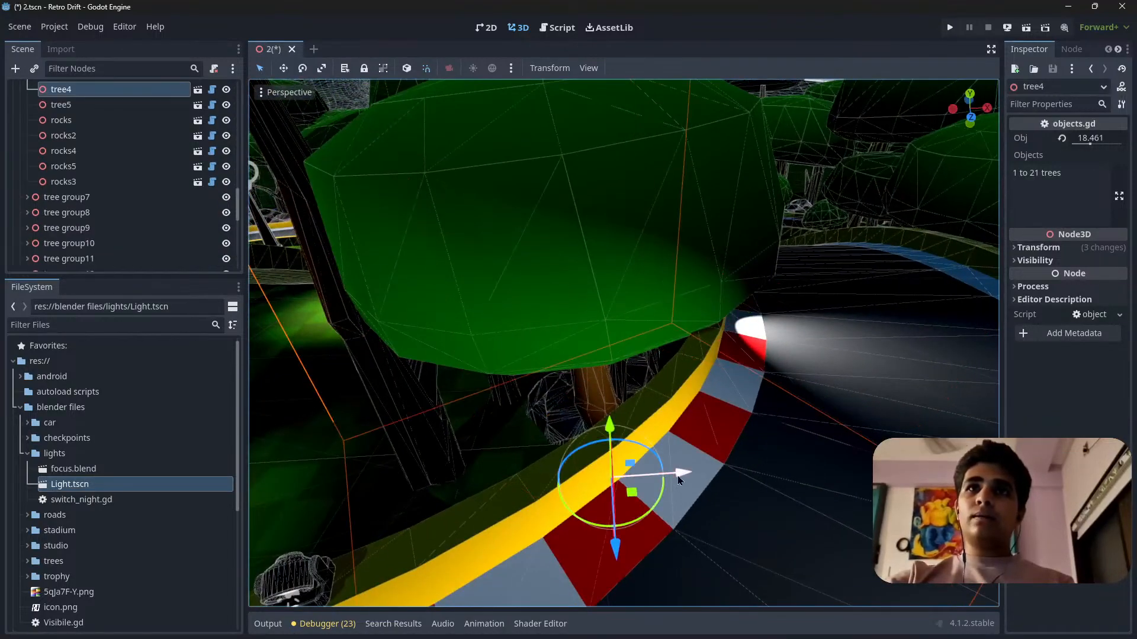
pyautogui.moveTo(678, 481); pyautogui.dragTo(640, 477)
pyautogui.press('d')
pyautogui.moveTo(641, 477); pyautogui.dragTo(312, 458, button='right')
pyautogui.press('d')
pyautogui.scroll(1, 396, 435)
pyautogui.press('w')
# Reselect light17 and, in top view, move it back along the inner barrier to the joint between the blue and red kerb blocks.
pyautogui.click(648, 442)
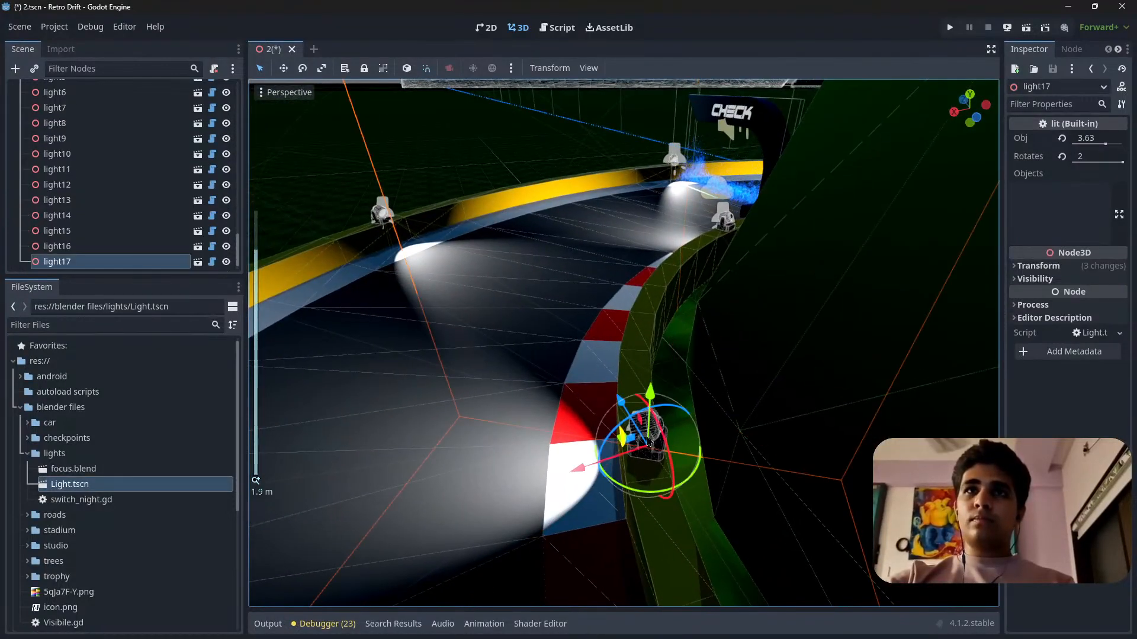
pyautogui.moveTo(630, 496); pyautogui.dragTo(648, 502)
pyautogui.moveTo(644, 466); pyautogui.dragTo(870, 205, button='right')
pyautogui.scroll(3, 853, 231)
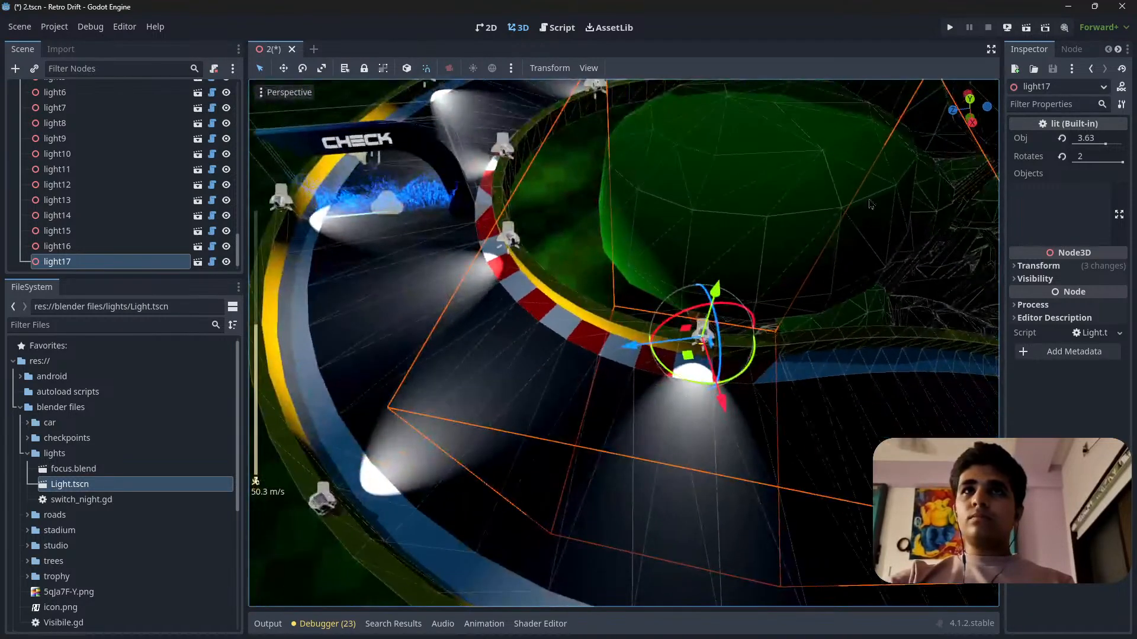
pyautogui.click(975, 103)
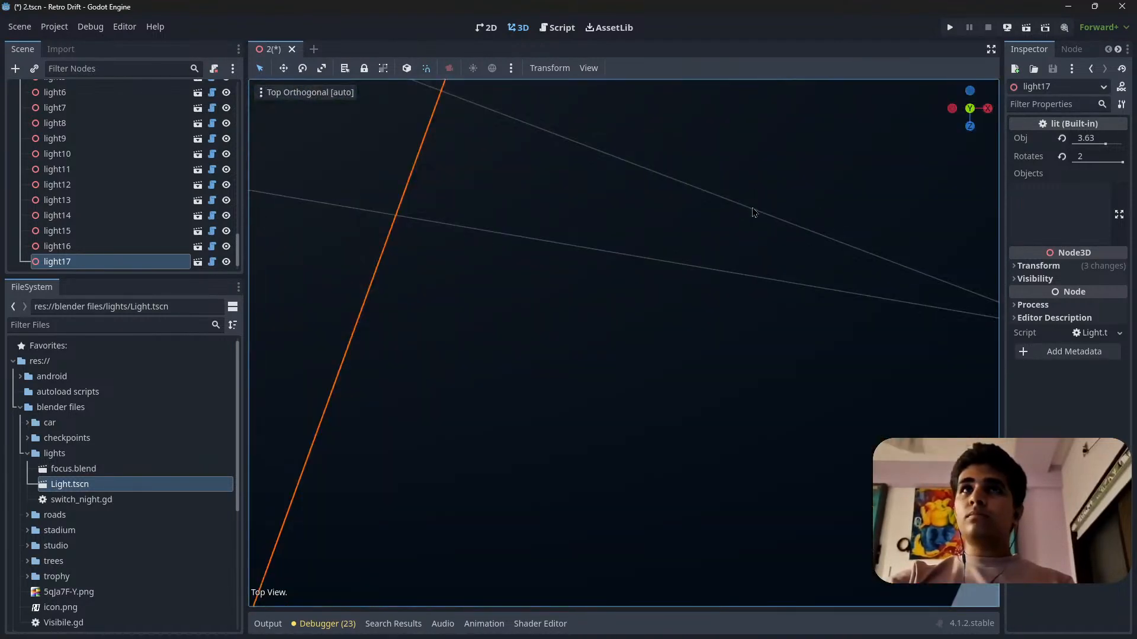
pyautogui.click(969, 92)
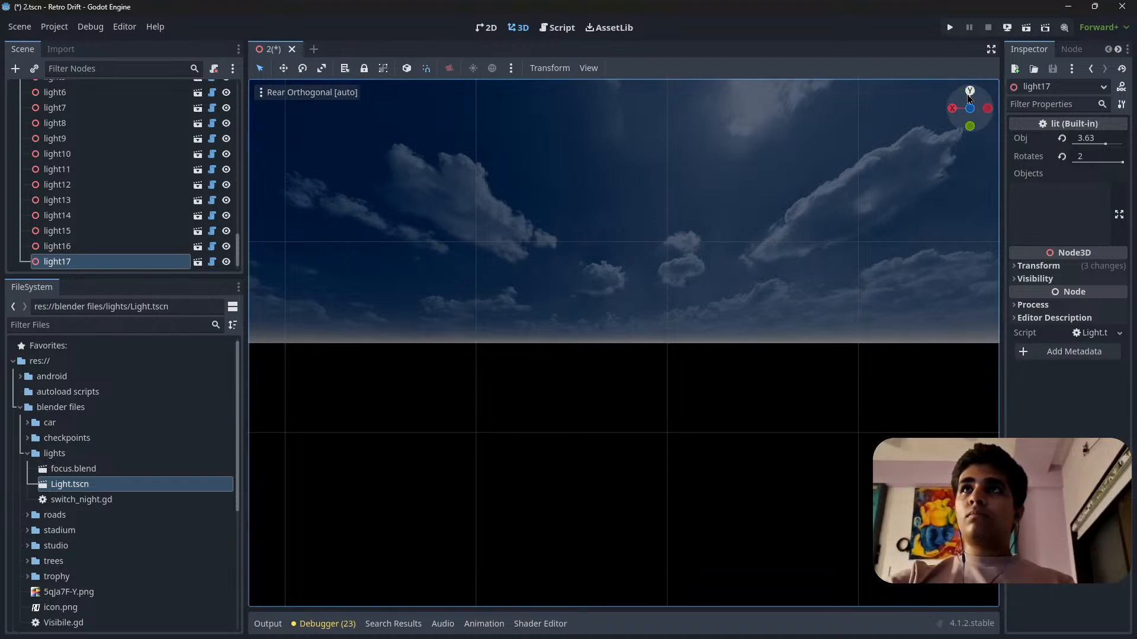
pyautogui.click(970, 92)
pyautogui.scroll(-8, 459, 360)
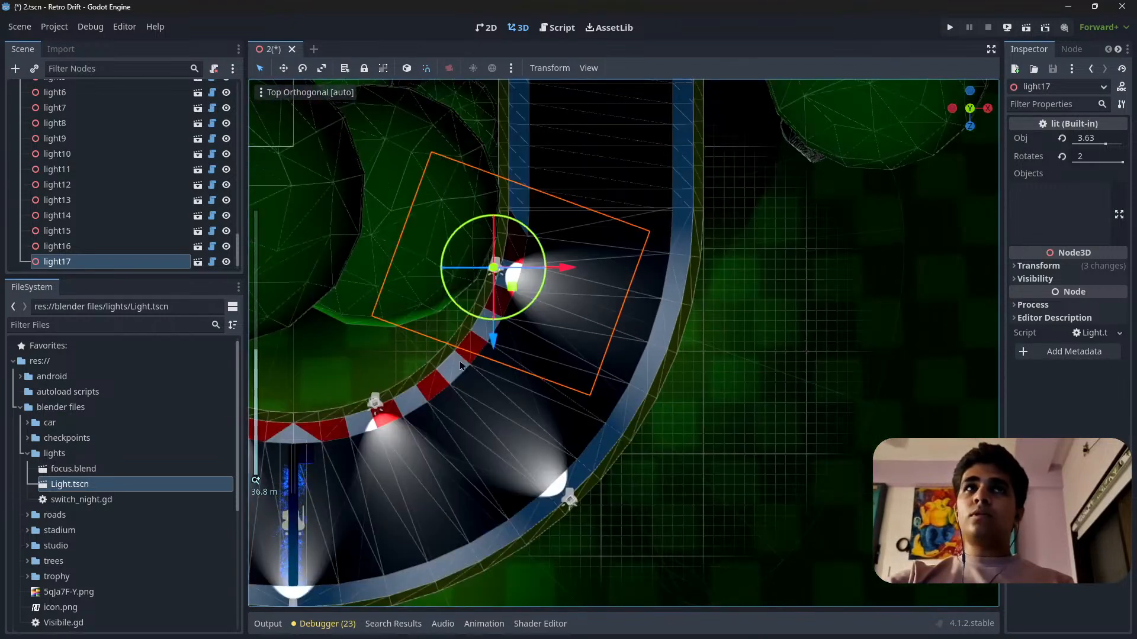
pyautogui.press('f')
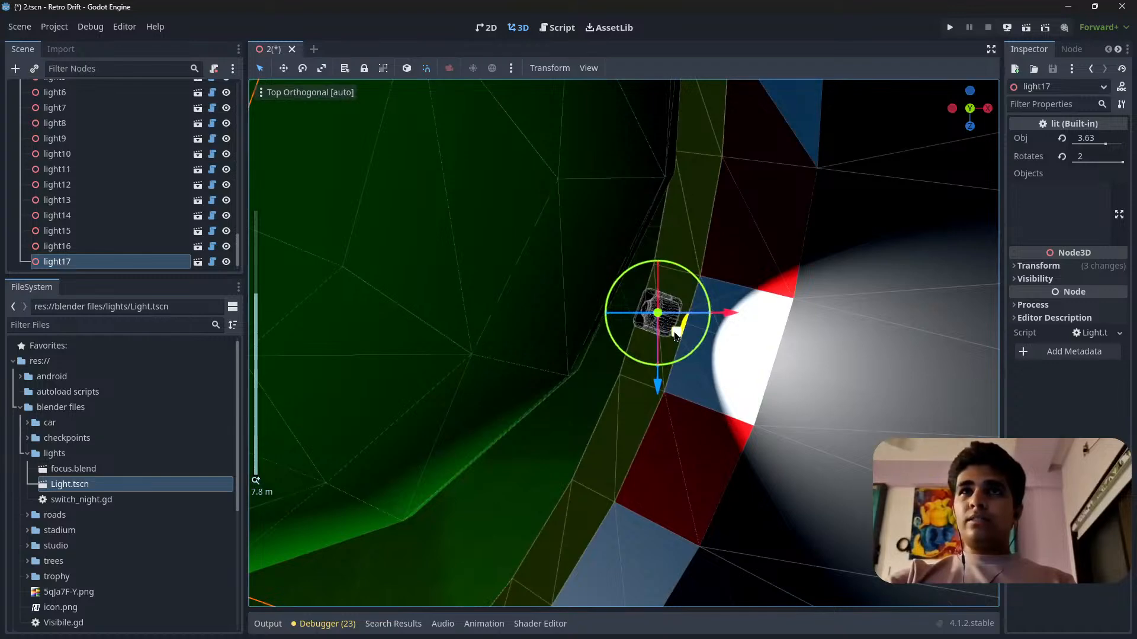
pyautogui.moveTo(676, 335); pyautogui.dragTo(661, 402)
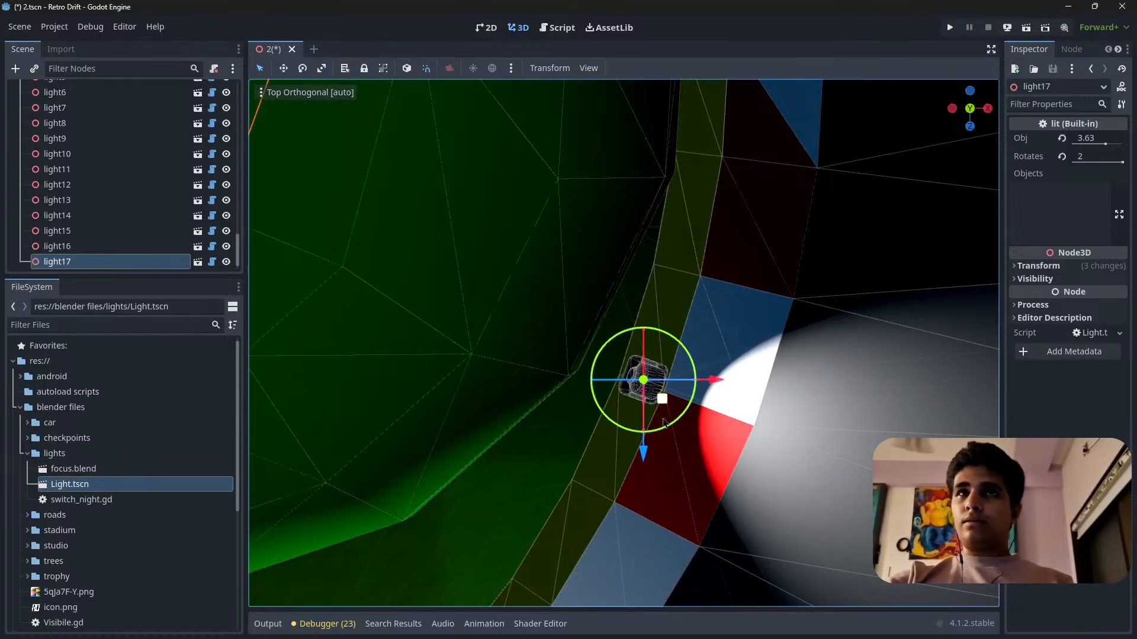
# Compare light17's spacing with the previous light along the inner kerb in top view.
pyautogui.scroll(-5, 663, 421)
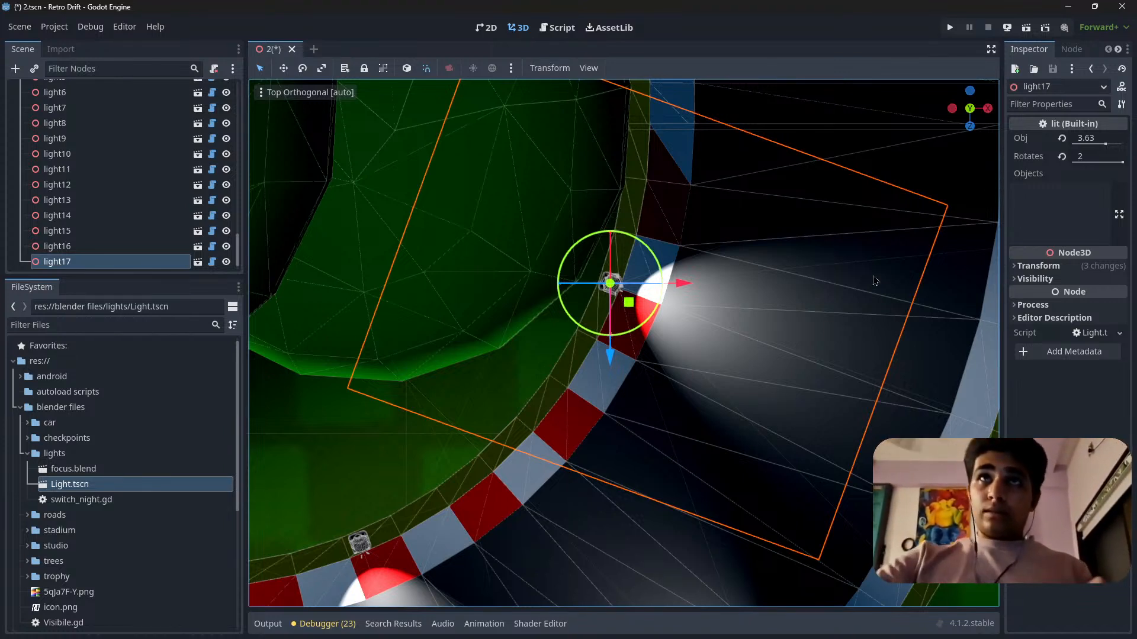
pyautogui.scroll(3, 574, 325)
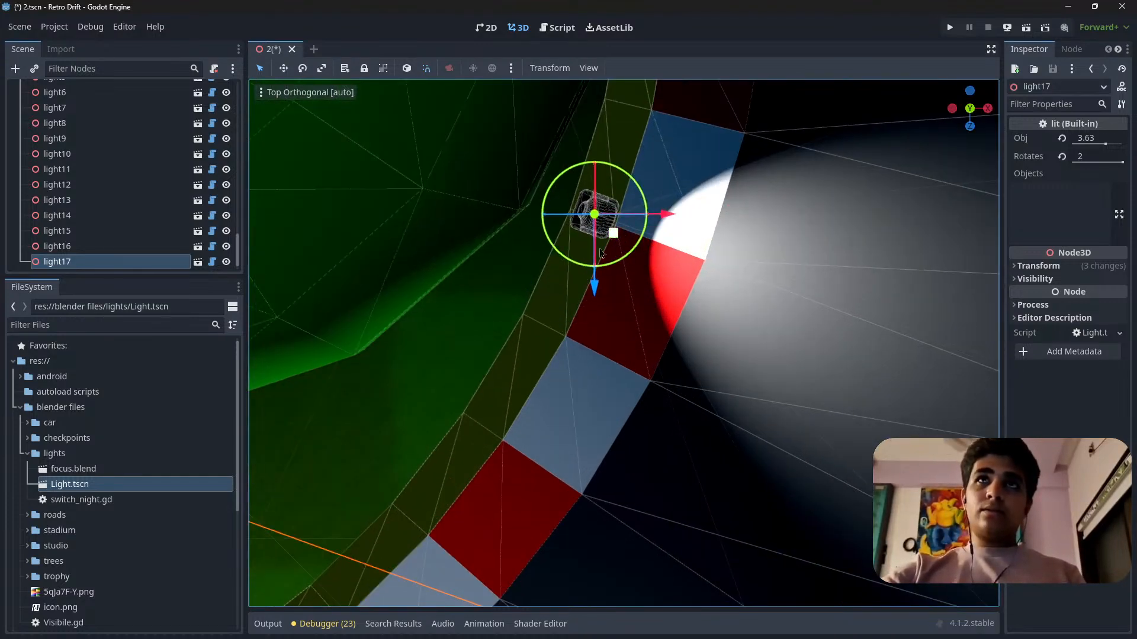
pyautogui.scroll(-5, 601, 253)
pyautogui.scroll(4, 565, 296)
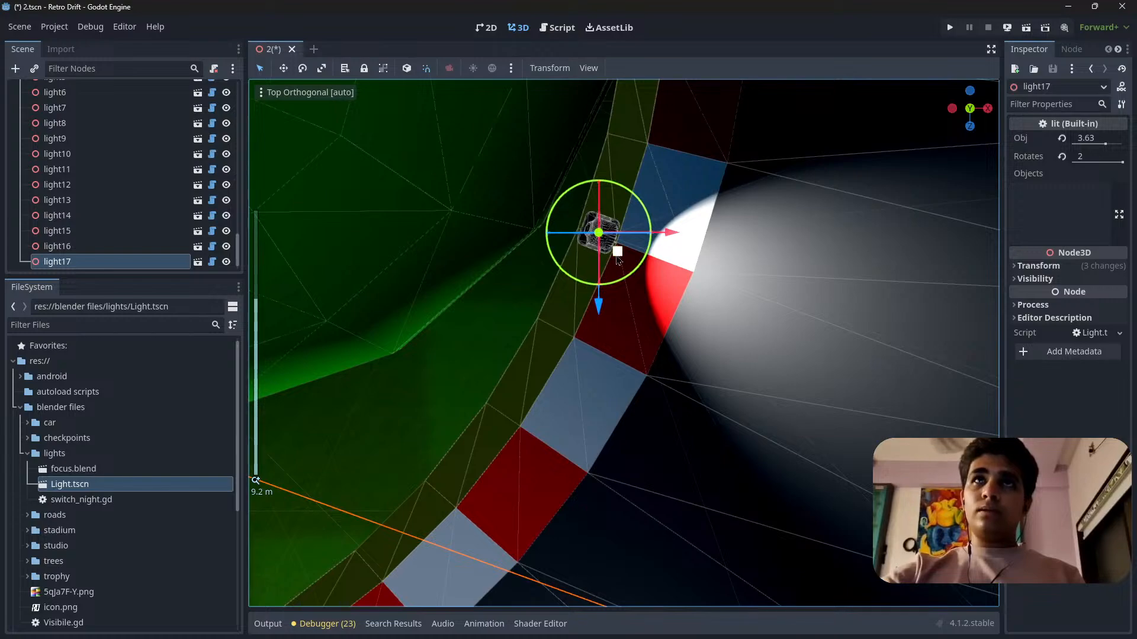
pyautogui.scroll(6, 609, 252)
pyautogui.keyDown('shift'); pyautogui.moveTo(614, 210); pyautogui.dragTo(573, 388, button='middle'); pyautogui.keyUp('shift')
# Set light17's Obj value to 3.245 and its Rotates value to 1.915.
pyautogui.moveTo(601, 444); pyautogui.dragTo(386, 441, button='right')
pyautogui.press('w')
pyautogui.scroll(3, 600, 444)
pyautogui.press('w')
pyautogui.press('d')
pyautogui.scroll(-10, 512, 444)
pyautogui.press('a')
pyautogui.press('s')
pyautogui.press('w')
pyautogui.press('w')
pyautogui.scroll(-8, 464, 467)
pyautogui.press('s')
pyautogui.press('d')
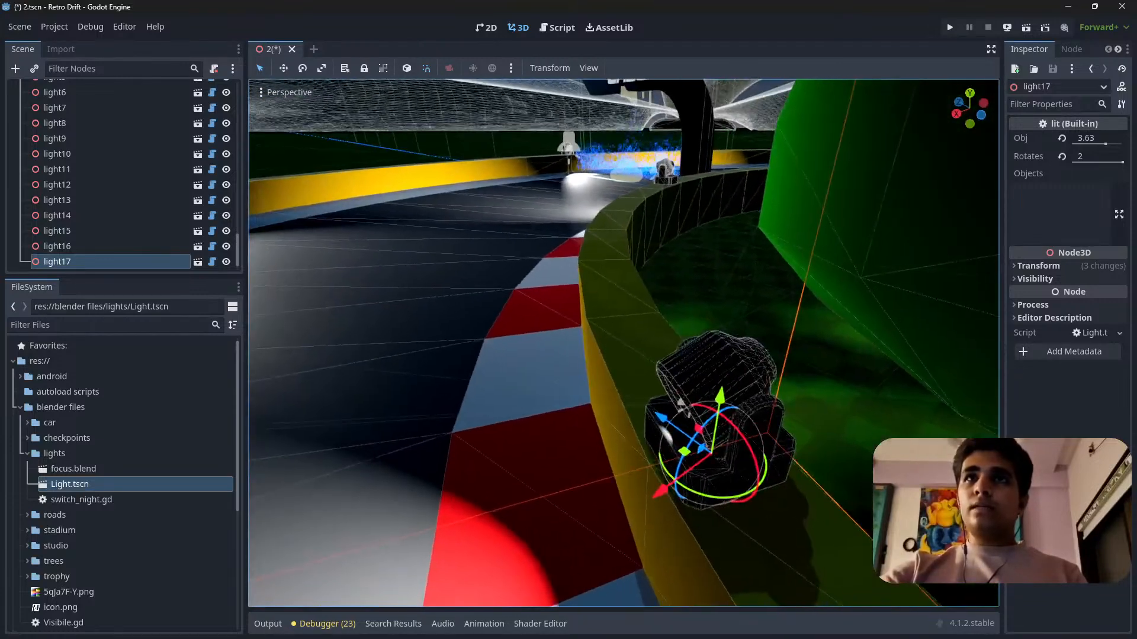
pyautogui.click(1091, 144)
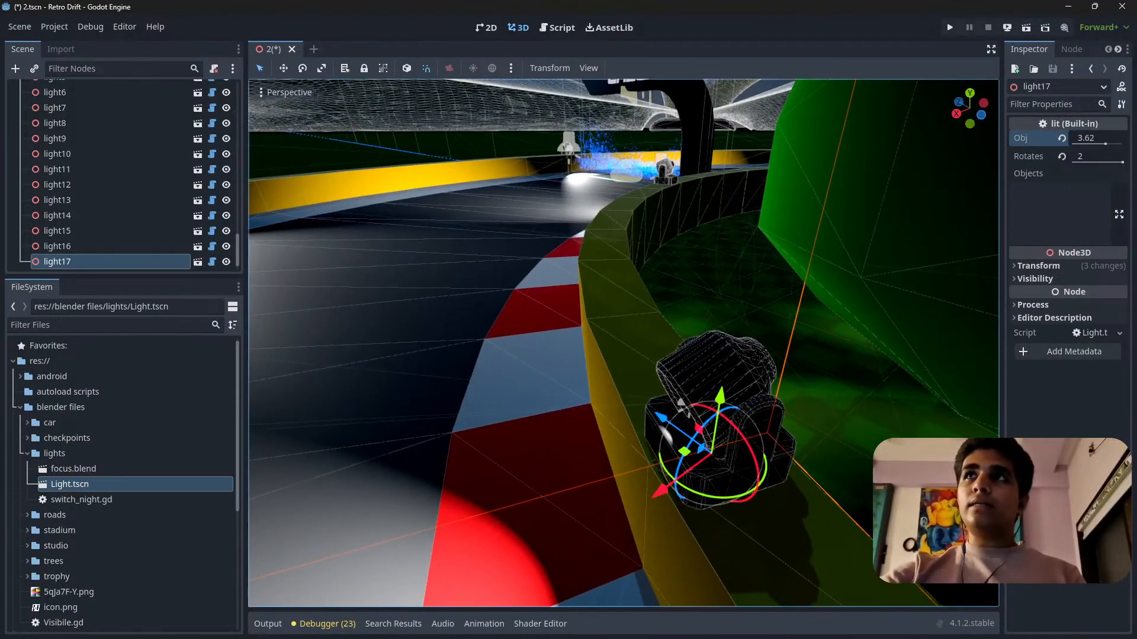
pyautogui.moveTo(1105, 144); pyautogui.dragTo(1092, 163)
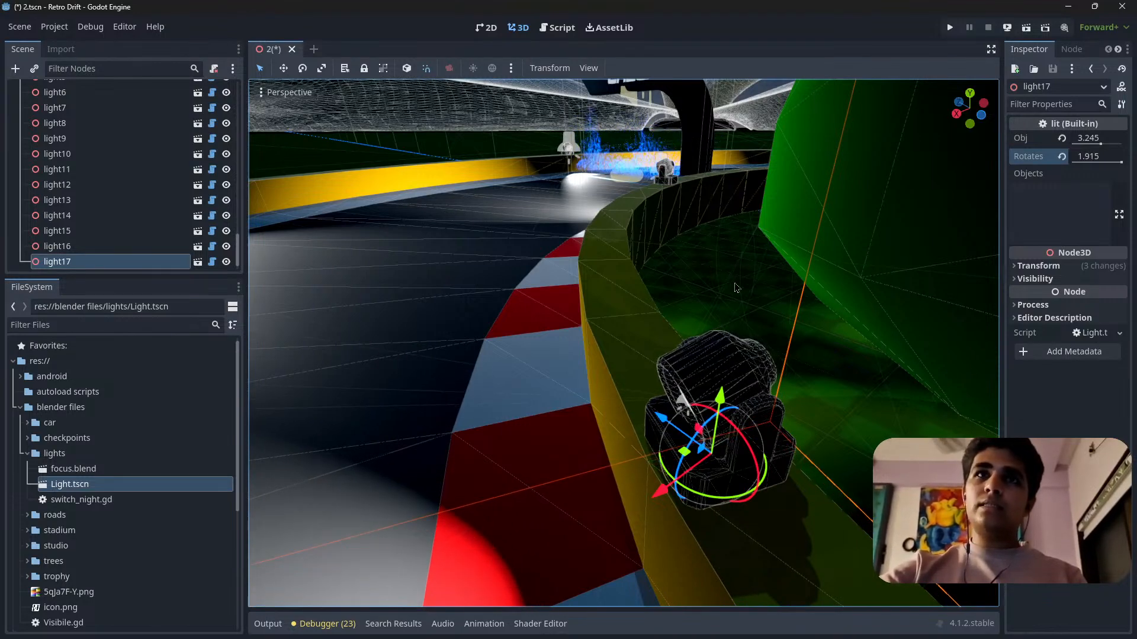
# Examine light17's lamp direction and light cone on the kerb in perspective view.
pyautogui.press('s')
pyautogui.moveTo(736, 287); pyautogui.dragTo(710, 331, button='right')
pyautogui.scroll(3, 736, 288)
pyautogui.press('w')
pyautogui.moveTo(711, 332); pyautogui.dragTo(593, 323, button='middle')
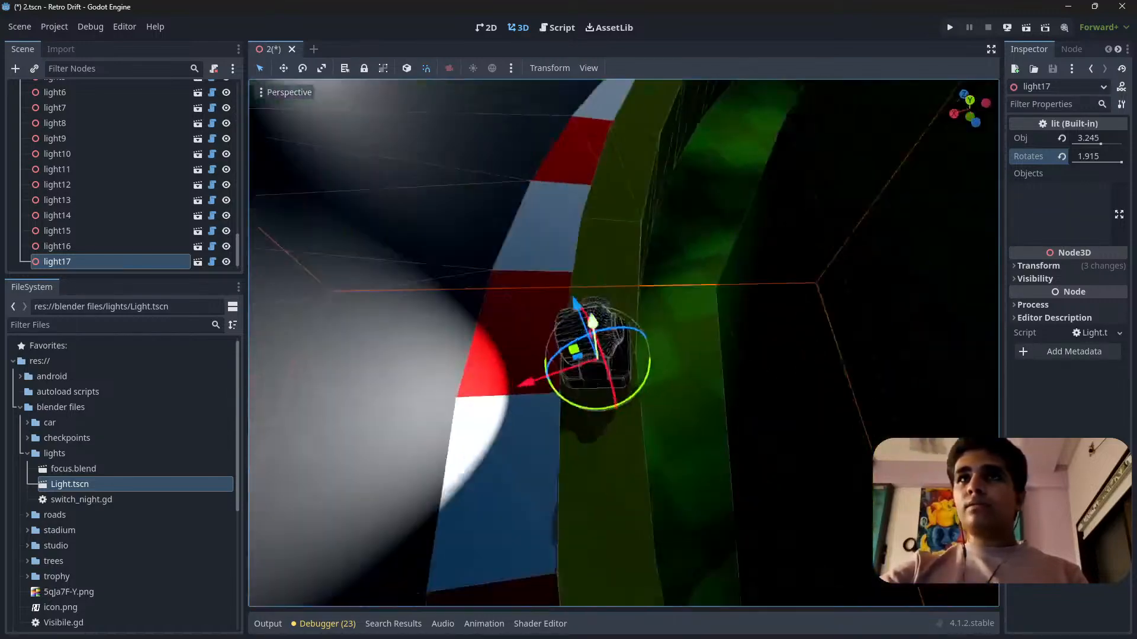
pyautogui.press('s')
pyautogui.moveTo(593, 322)
pyautogui.mouseDown(button='right')
pyautogui.moveTo(710, 314)
pyautogui.moveTo(781, 285)
pyautogui.moveTo(581, 313)
pyautogui.mouseUp(button='right')
pyautogui.press('w')
pyautogui.press('s')
pyautogui.press('s')
pyautogui.moveTo(623, 343); pyautogui.dragTo(764, 237, button='right')
pyautogui.press('w')
pyautogui.press('w')
pyautogui.moveTo(930, 142)
pyautogui.mouseDown(button='right')
pyautogui.moveTo(900, 225)
pyautogui.moveTo(923, 148)
pyautogui.moveTo(942, 139)
pyautogui.moveTo(930, 142)
pyautogui.mouseUp(button='right')
pyautogui.press('s')
pyautogui.press('w')
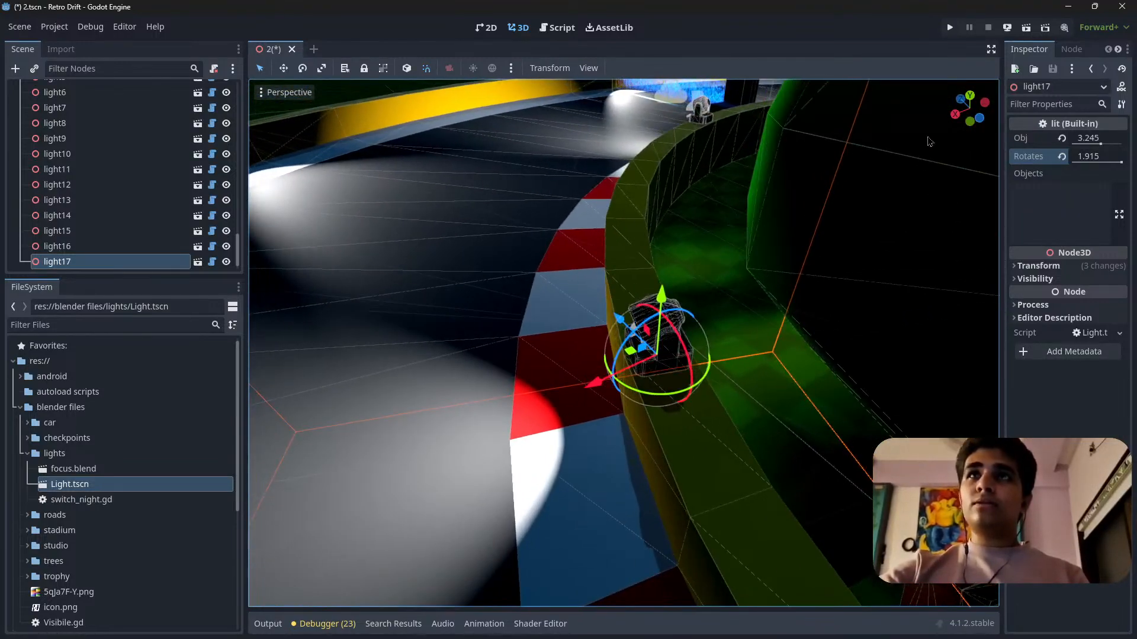
# In top view, rotate light17 slightly so its base lines up with the inner barrier.
pyautogui.click(975, 100)
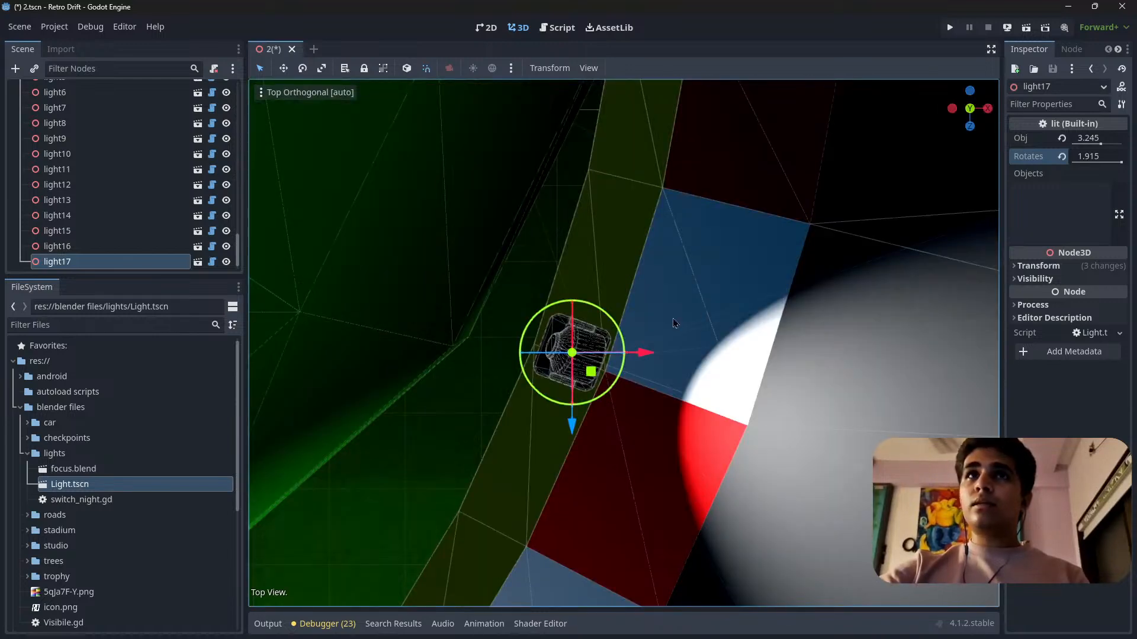
pyautogui.scroll(2, 673, 323)
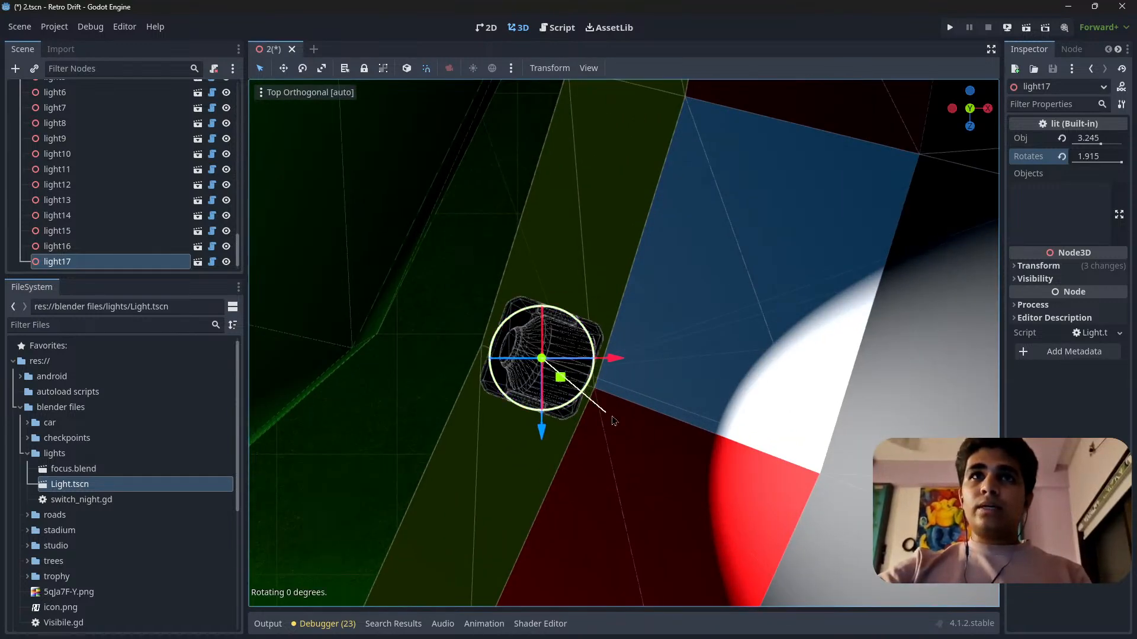
pyautogui.moveTo(619, 476); pyautogui.dragTo(645, 466)
pyautogui.scroll(-4, 620, 450)
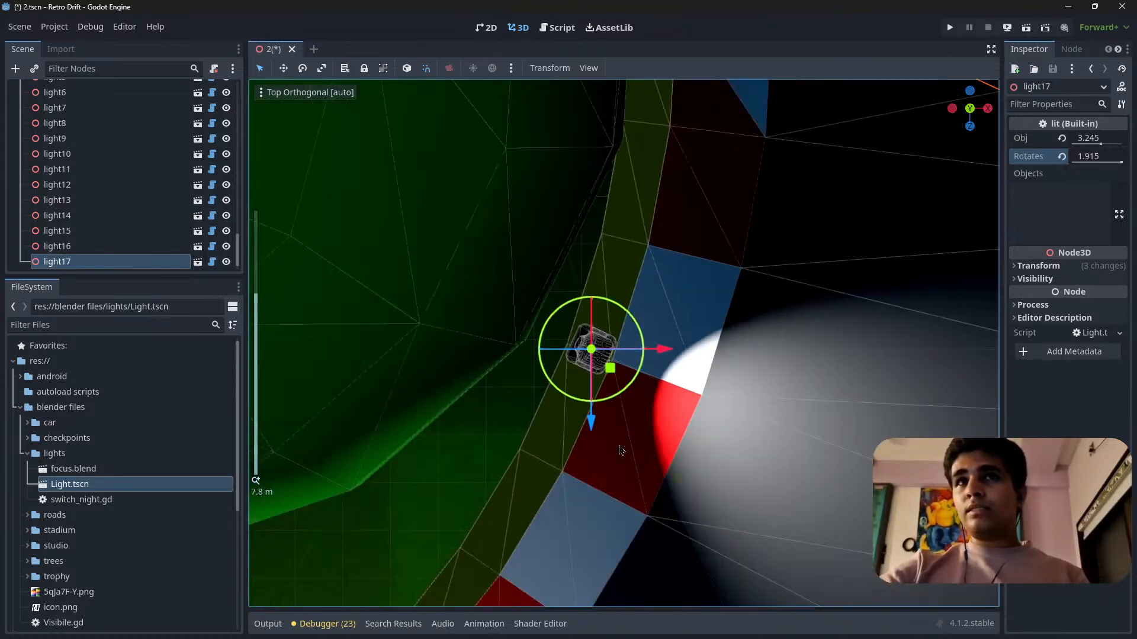
# Check light17's beam coverage and its spacing to the surrounding lights in top view.
pyautogui.scroll(-6, 708, 407)
pyautogui.scroll(3, 693, 503)
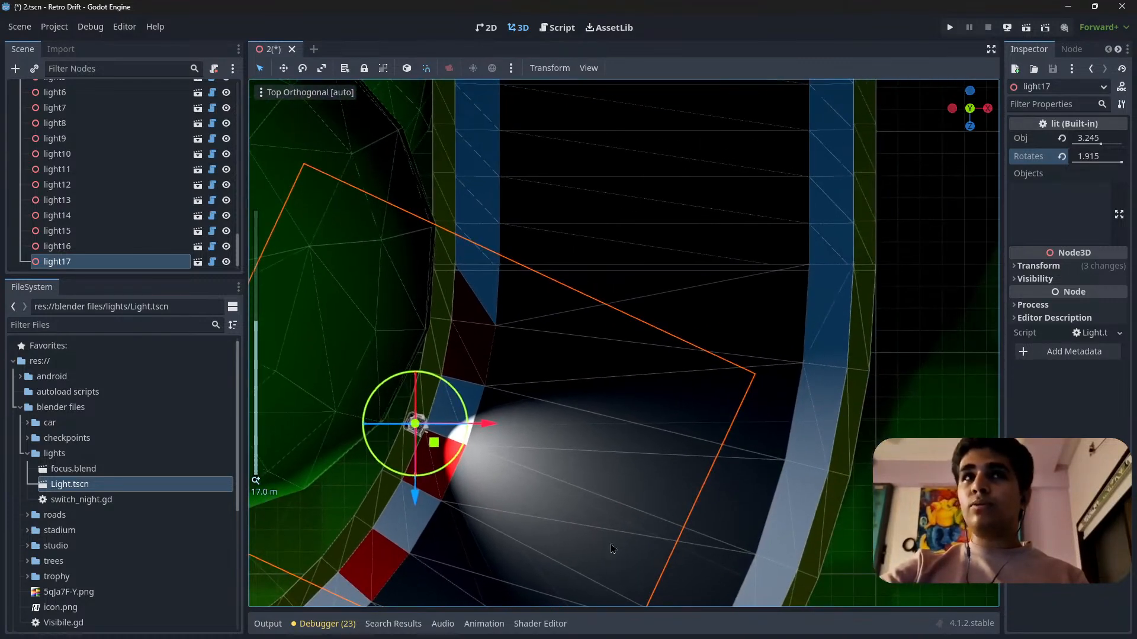
pyautogui.moveTo(447, 451)
pyautogui.keyDown('shift'); pyautogui.mouseDown(button='middle')
pyautogui.moveTo(580, 416)
pyautogui.moveTo(466, 447)
pyautogui.mouseUp(button='middle'); pyautogui.keyUp('shift')
pyautogui.scroll(8, 593, 432)
pyautogui.scroll(-12, 599, 424)
pyautogui.keyDown('shift'); pyautogui.moveTo(599, 424); pyautogui.dragTo(542, 444, button='middle'); pyautogui.keyUp('shift')
pyautogui.scroll(4, 541, 445)
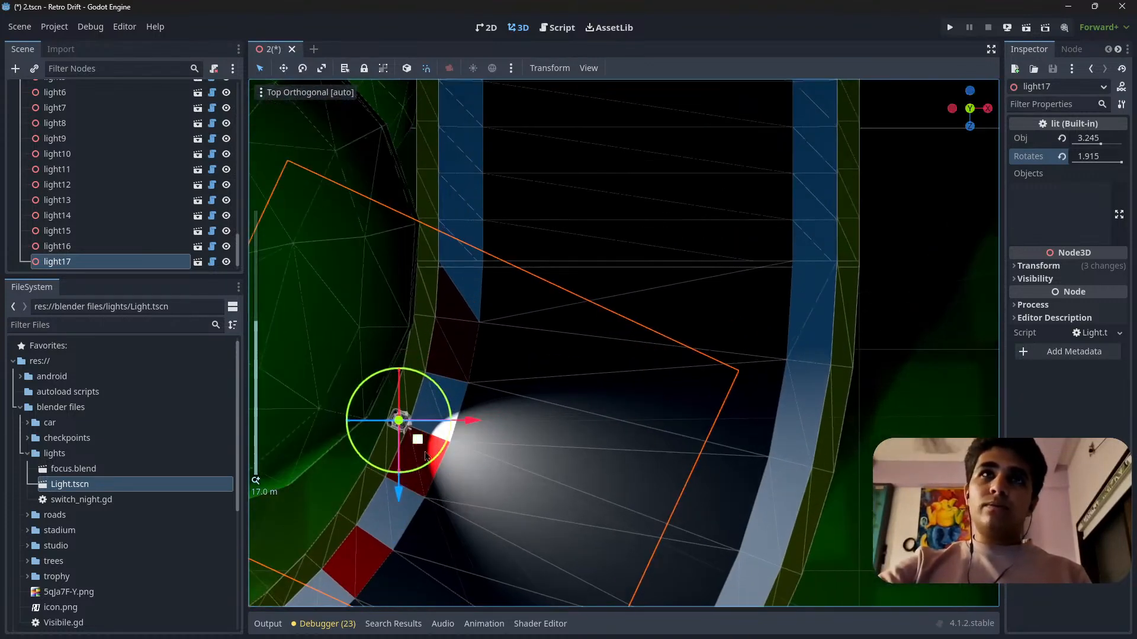
pyautogui.scroll(4, 420, 445)
pyautogui.keyDown('shift'); pyautogui.moveTo(424, 442); pyautogui.dragTo(593, 370, button='middle'); pyautogui.keyUp('shift')
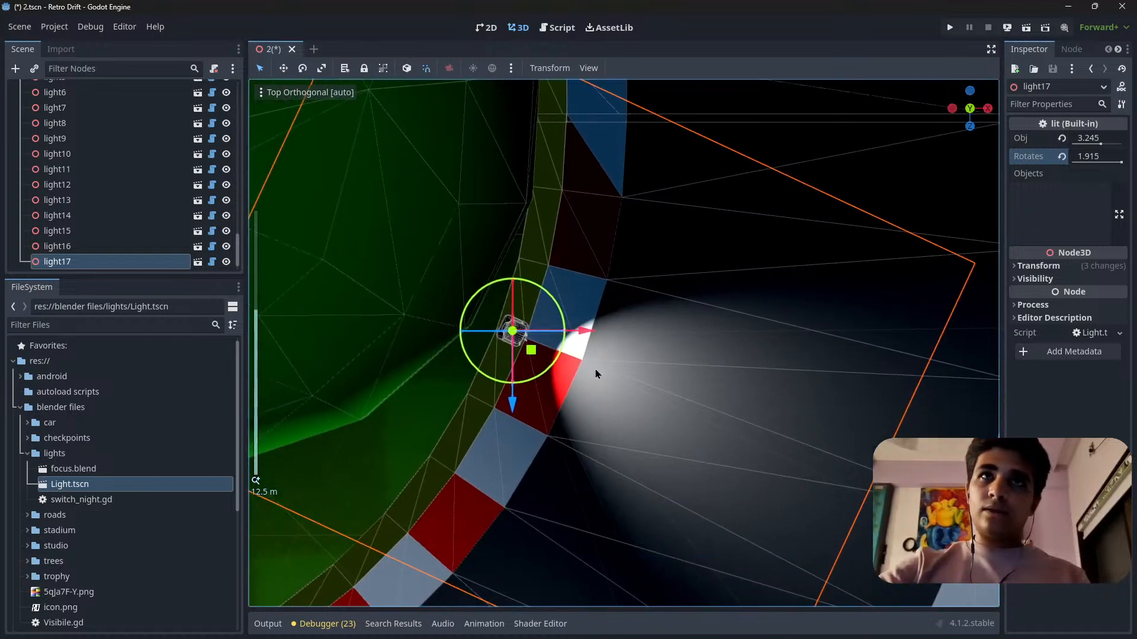
pyautogui.scroll(-8, 594, 370)
pyautogui.scroll(9, 557, 362)
pyautogui.scroll(-12, 556, 361)
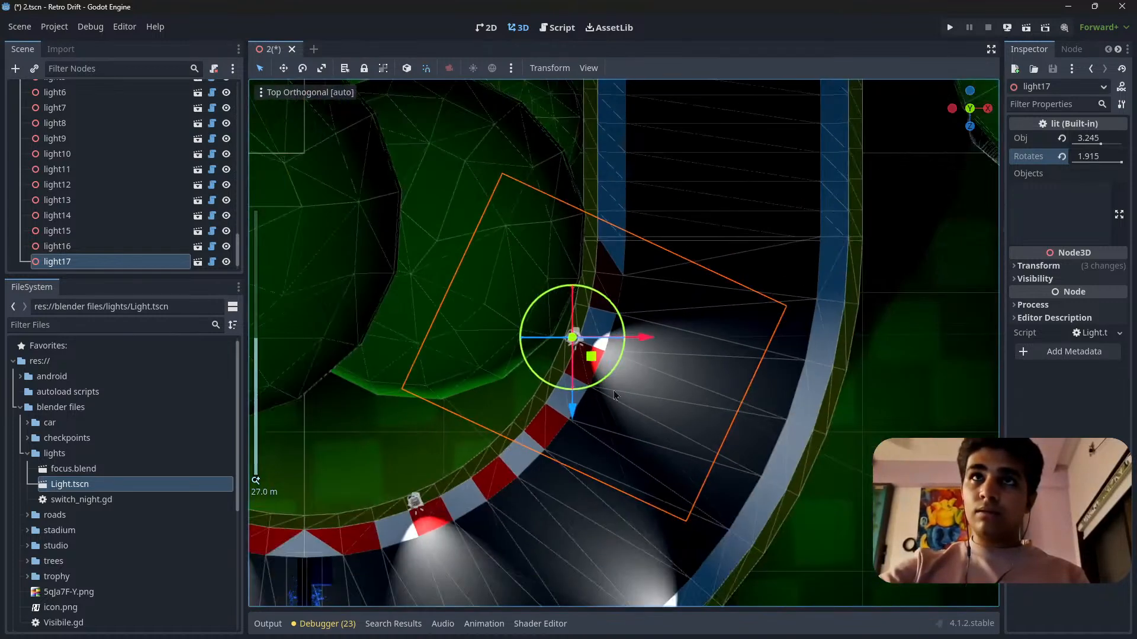
pyautogui.keyDown('shift'); pyautogui.moveTo(520, 455); pyautogui.dragTo(451, 501, button='middle'); pyautogui.keyUp('shift')
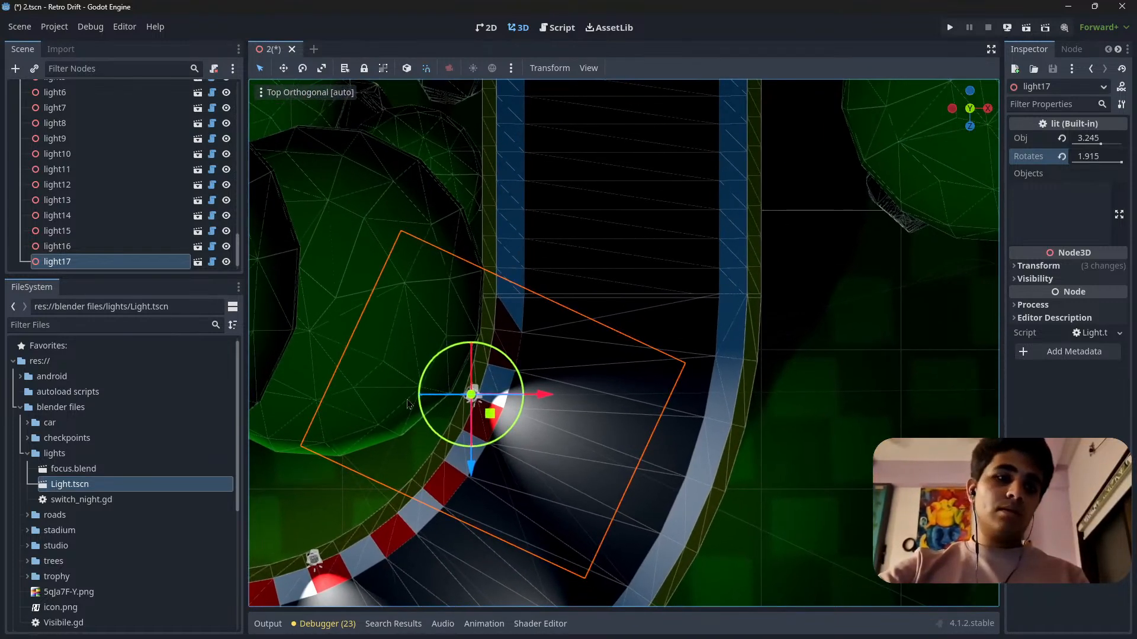
# Duplicate light17, turn the copy to face the opposite way and place it on the outer barrier where the straight begins.
pyautogui.hotkey('ctrl', 'd')
pyautogui.moveTo(507, 424); pyautogui.dragTo(342, 318)
pyautogui.moveTo(500, 409); pyautogui.dragTo(779, 331)
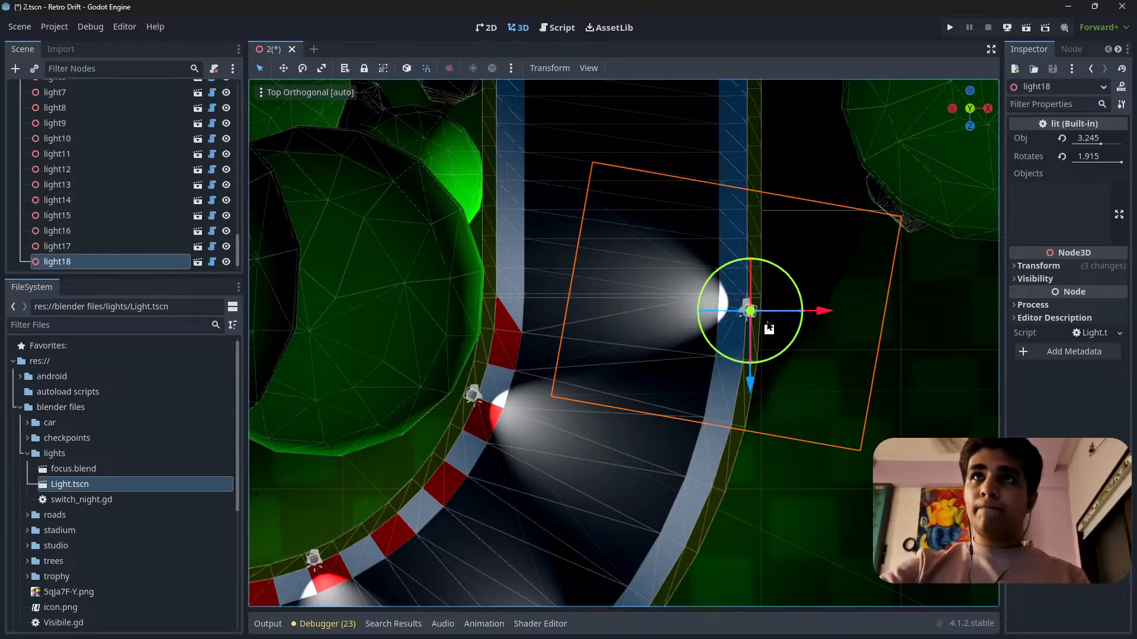
# Shift light18 slightly outwards in X onto the middle of the outer barrier, rotate it a few degrees to align, and save the scene.
pyautogui.scroll(12, 780, 330)
pyautogui.keyDown('shift'); pyautogui.moveTo(907, 340); pyautogui.dragTo(598, 397, button='middle'); pyautogui.keyUp('shift')
pyautogui.scroll(9, 680, 332)
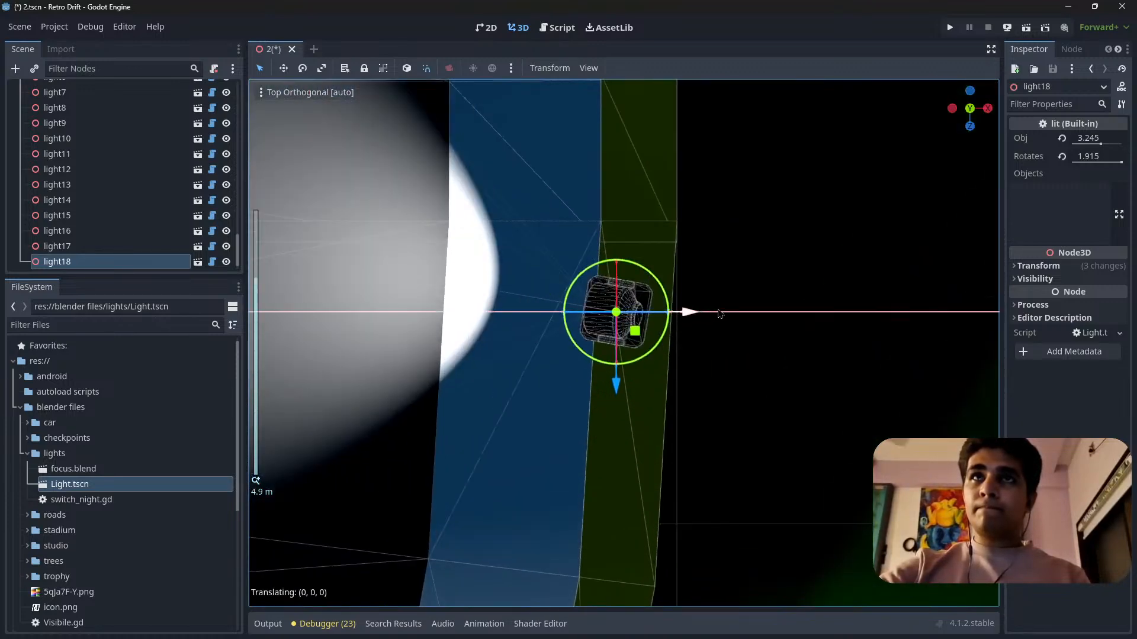
pyautogui.moveTo(723, 313); pyautogui.dragTo(710, 314)
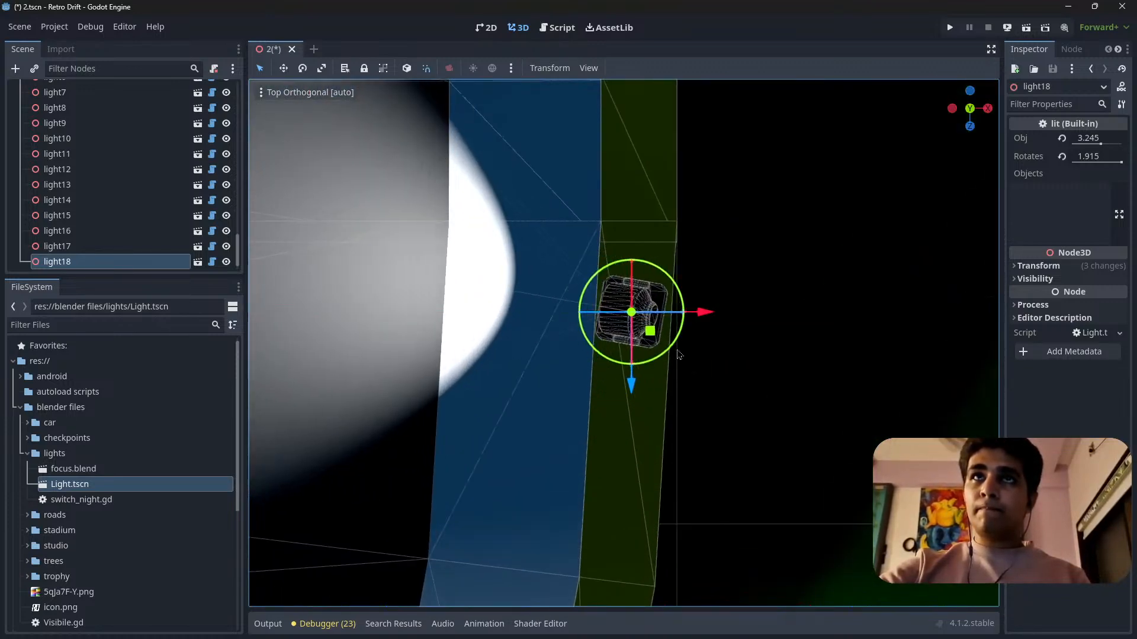
pyautogui.moveTo(739, 490); pyautogui.dragTo(804, 457)
pyautogui.scroll(-12, 728, 422)
pyautogui.keyDown('shift'); pyautogui.moveTo(729, 422); pyautogui.dragTo(959, 473, button='middle'); pyautogui.keyUp('shift')
pyautogui.scroll(-11, 722, 479)
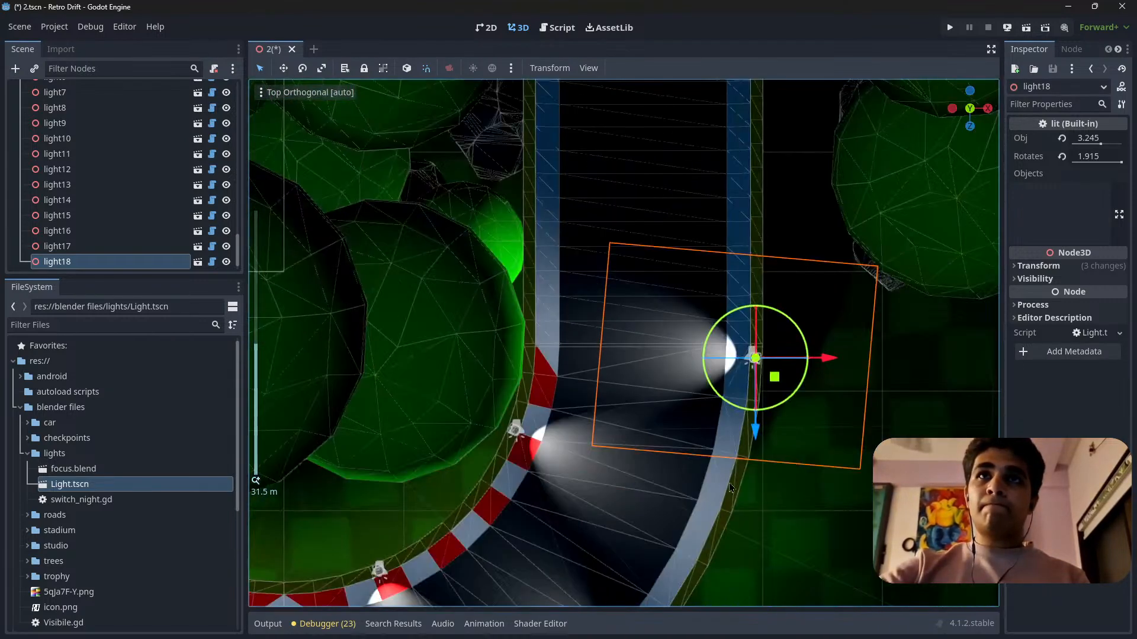
pyautogui.keyDown('shift'); pyautogui.moveTo(722, 490); pyautogui.dragTo(488, 249, button='middle'); pyautogui.keyUp('shift')
pyautogui.hotkey('ctrl', 's')
# Fly over the track to review the placed lights and save the scene again.
pyautogui.press('w')
pyautogui.moveTo(488, 249); pyautogui.dragTo(307, 260, button='right')
pyautogui.press('s')
pyautogui.press('w')
pyautogui.moveTo(481, 375); pyautogui.dragTo(466, 324, button='right')
pyautogui.press('s')
pyautogui.hotkey('ctrl', 's')
pyautogui.press('w')
pyautogui.press('w')
pyautogui.press('s')
pyautogui.press('s')
pyautogui.press('w')
pyautogui.press('w')
pyautogui.scroll(2, 610, 302)
pyautogui.press('s')
pyautogui.press('d')
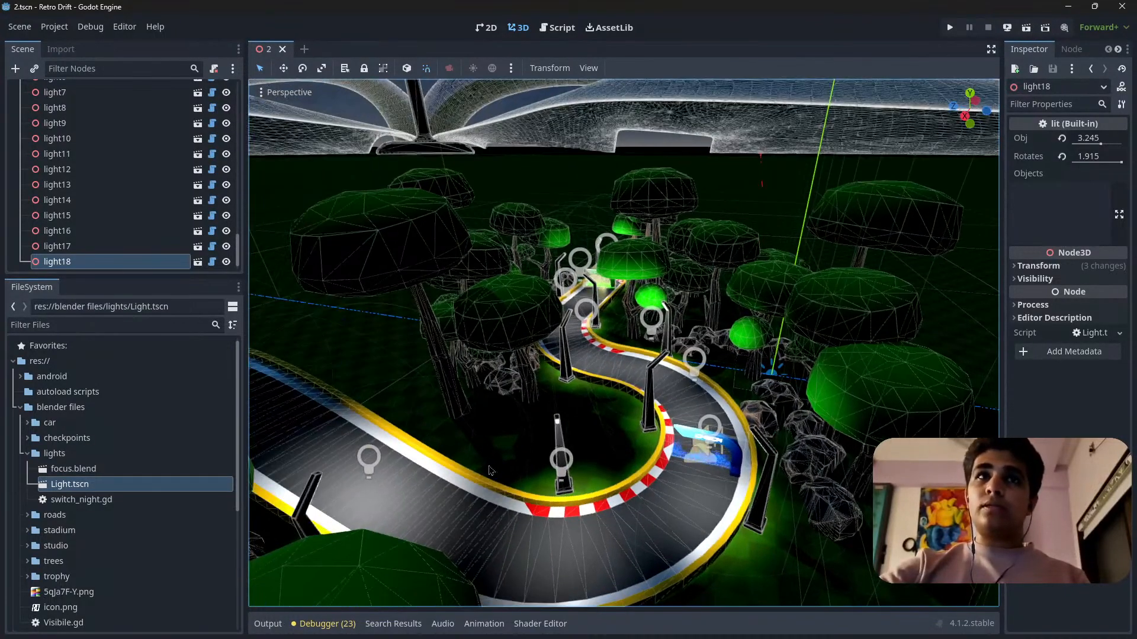
# Select the nine lights from light through light9 together in the scene tree.
pyautogui.moveTo(491, 470)
pyautogui.mouseDown(button='right')
pyautogui.moveTo(474, 469)
pyautogui.moveTo(490, 464)
pyautogui.mouseUp(button='right')
pyautogui.press('w')
pyautogui.press('s')
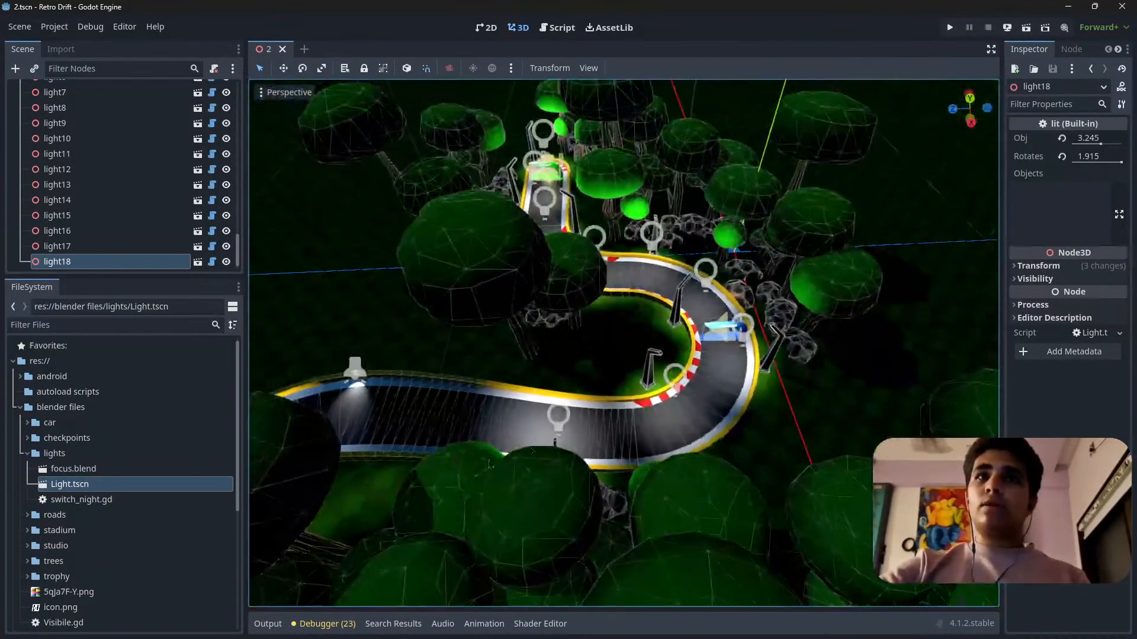
pyautogui.click(650, 379)
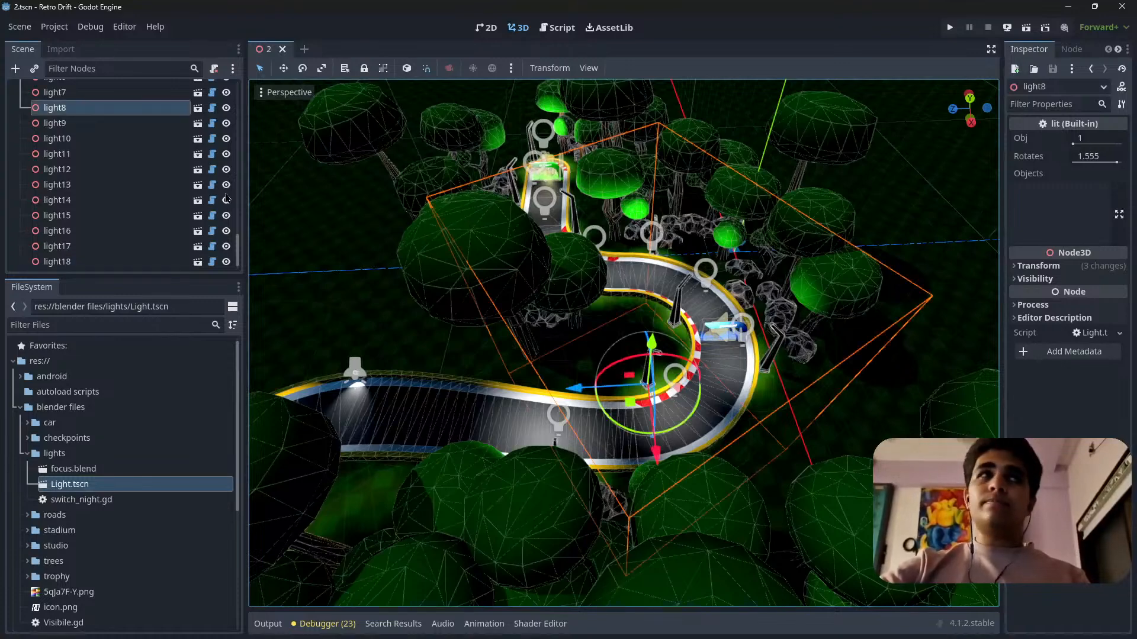
pyautogui.scroll(3, 100, 211)
pyautogui.click(81, 94)
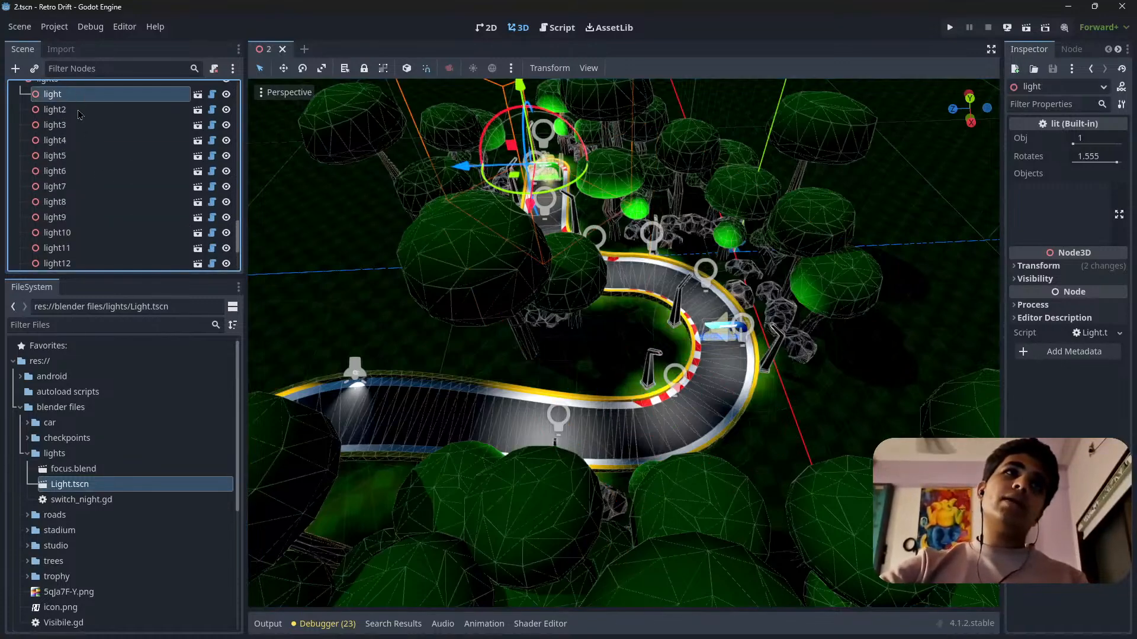
pyautogui.scroll(-1, 68, 222)
pyautogui.keyDown('shift'); pyautogui.click(77, 219); pyautogui.keyUp('shift')
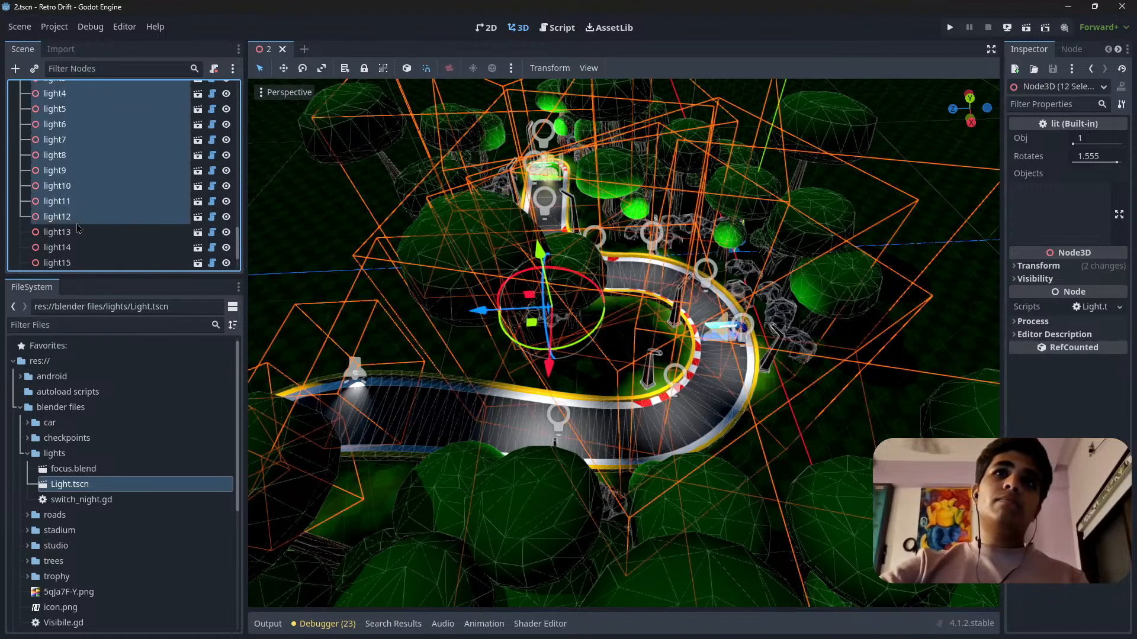
pyautogui.keyDown('ctrl'); pyautogui.click(68, 218); pyautogui.keyUp('ctrl')
pyautogui.keyDown('ctrl'); pyautogui.click(74, 201); pyautogui.keyUp('ctrl')
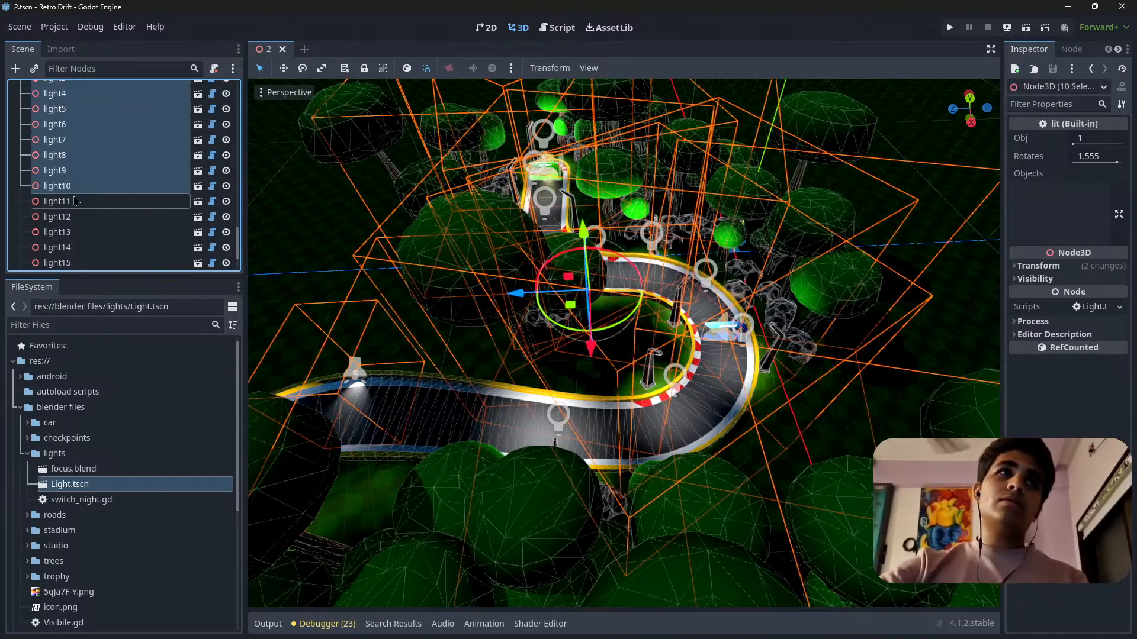
pyautogui.keyDown('ctrl'); pyautogui.click(75, 188); pyautogui.keyUp('ctrl')
pyautogui.moveTo(580, 308); pyautogui.dragTo(750, 339, button='middle')
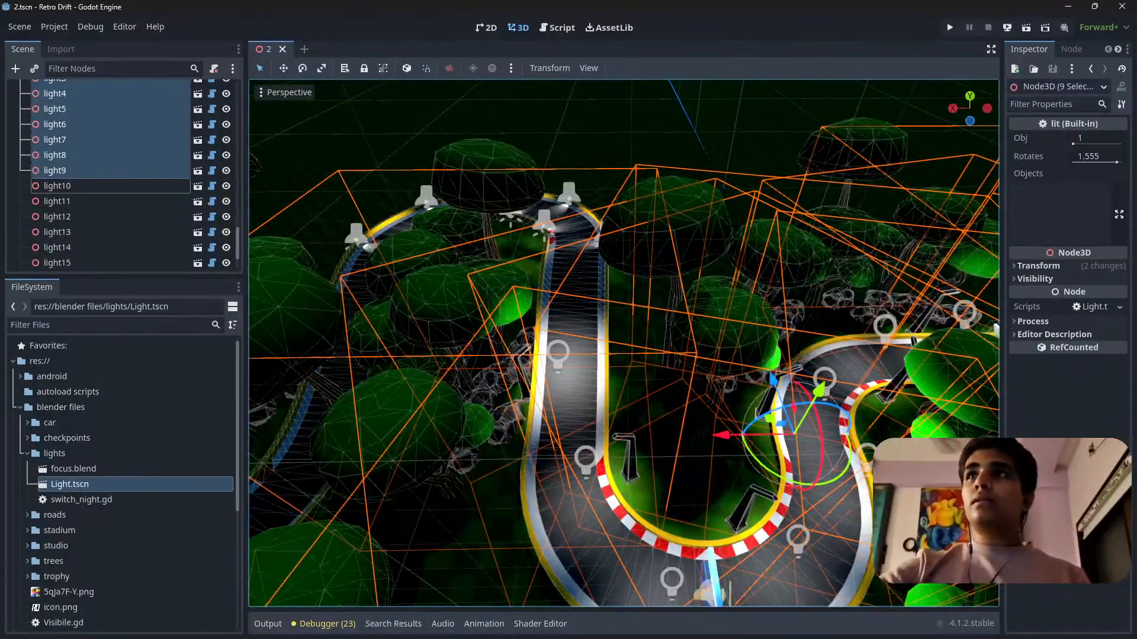
# Set the Rotates value of the nine selected lights to 1.32 and their Obj value to 2.51.
pyautogui.moveTo(1115, 160); pyautogui.dragTo(1102, 162)
pyautogui.moveTo(627, 343); pyautogui.dragTo(598, 307, button='right')
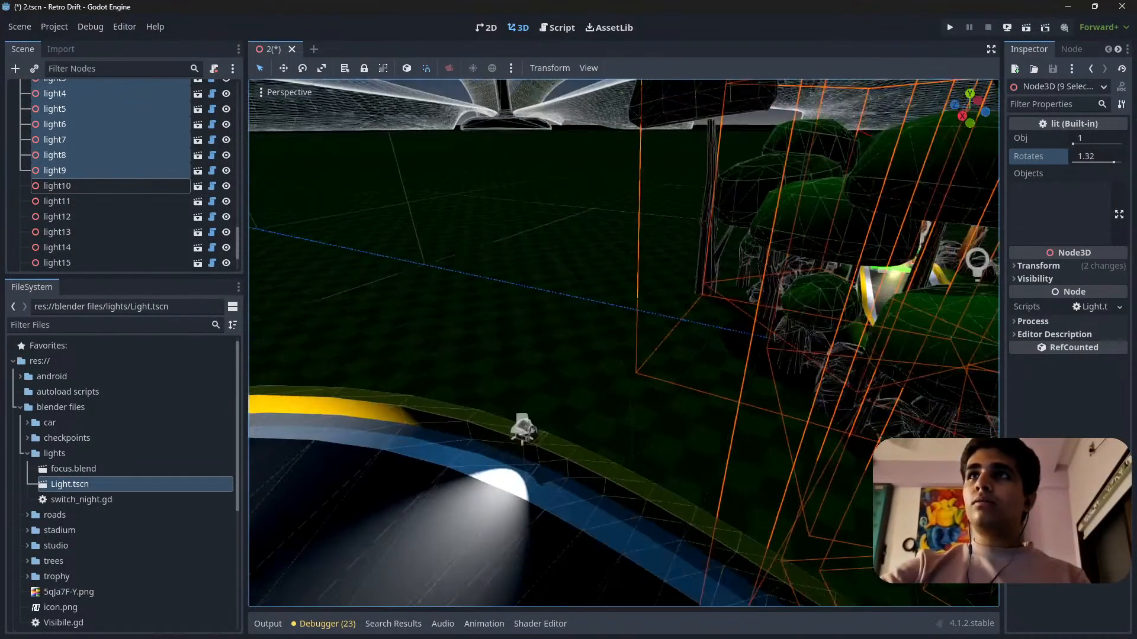
pyautogui.scroll(5, 628, 343)
pyautogui.press('s')
pyautogui.moveTo(628, 344); pyautogui.dragTo(627, 408, button='right')
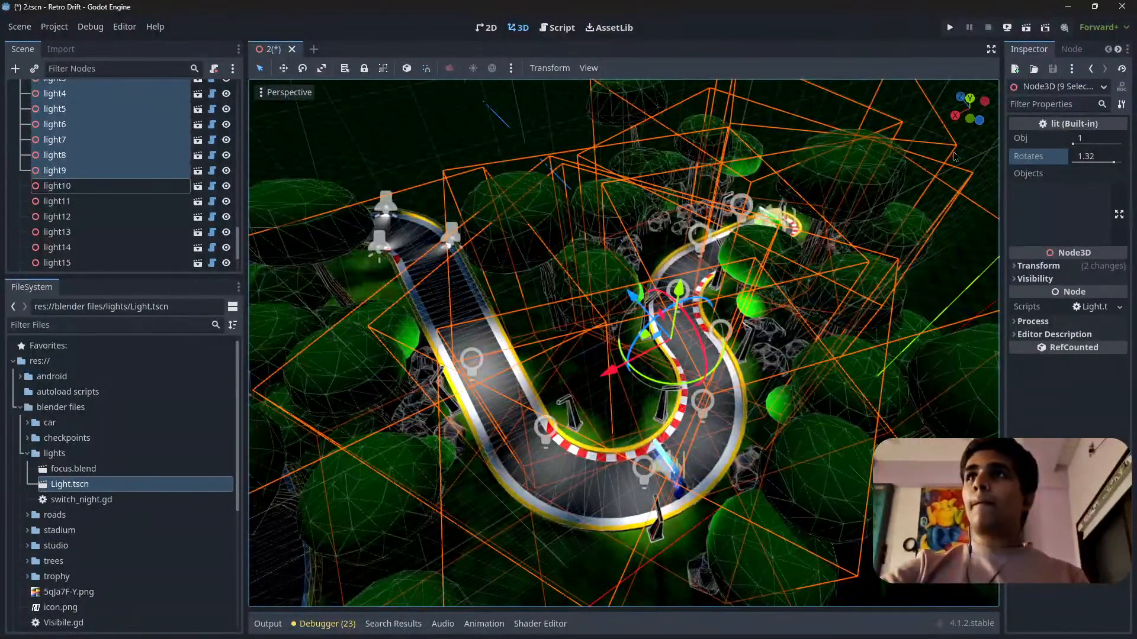
pyautogui.moveTo(1096, 146)
pyautogui.mouseDown()
pyautogui.moveTo(1122, 146)
pyautogui.moveTo(1094, 143)
pyautogui.mouseUp()
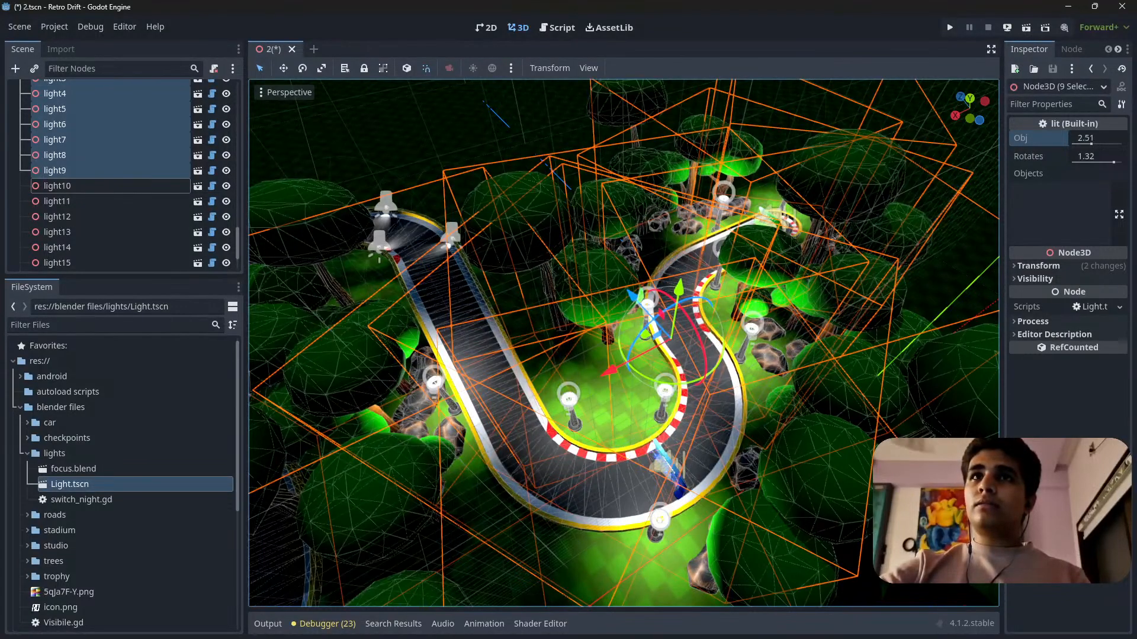
# Fly around the track and check the adjusted lights' coverage in perspective and top view.
pyautogui.press('w')
pyautogui.moveTo(624, 343); pyautogui.dragTo(690, 408, button='right')
pyautogui.scroll(-2, 623, 343)
pyautogui.press('w')
pyautogui.scroll(-10, 623, 342)
pyautogui.press('s')
pyautogui.scroll(6, 624, 343)
pyautogui.press('s')
pyautogui.press('w')
pyautogui.press('s')
pyautogui.scroll(4, 623, 343)
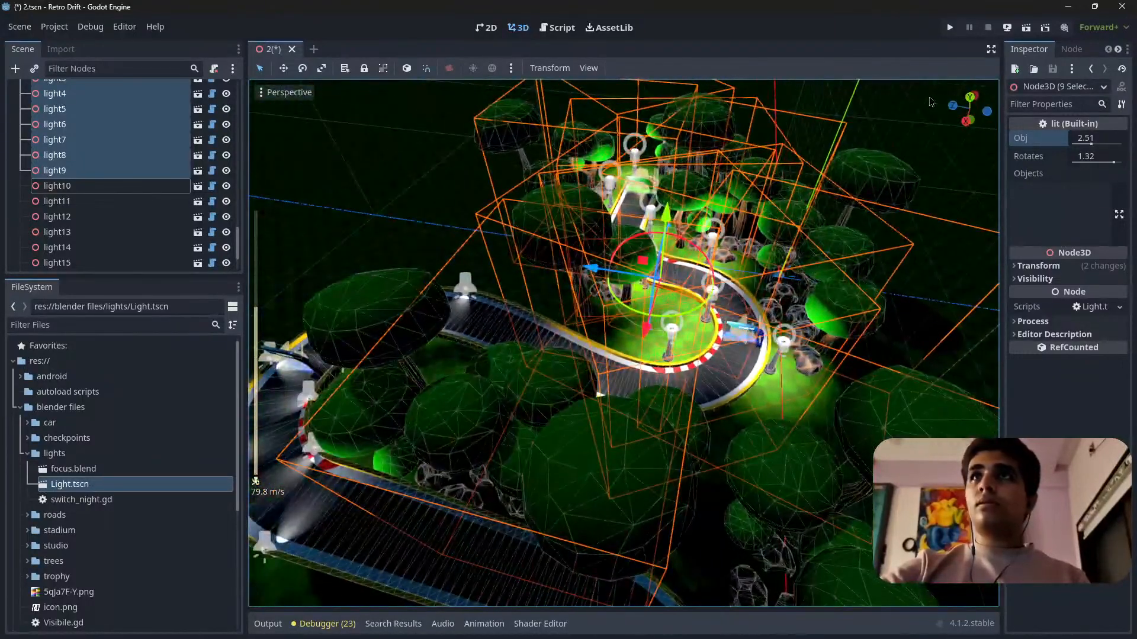
pyautogui.click(970, 96)
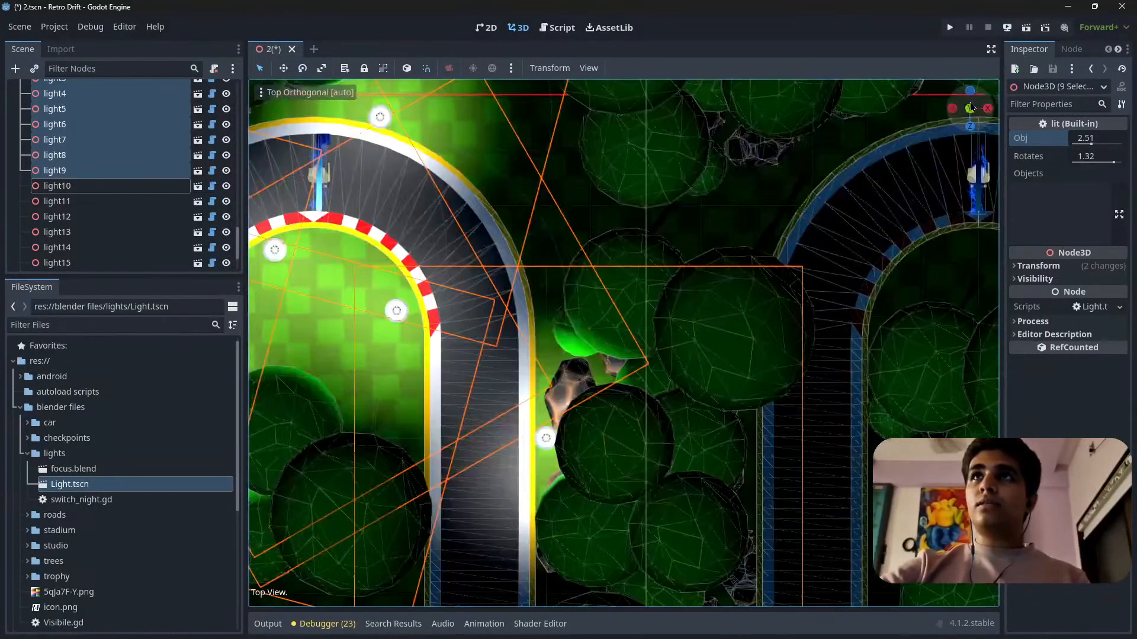
pyautogui.moveTo(423, 456); pyautogui.dragTo(510, 460, button='right')
pyautogui.scroll(-7, 510, 460)
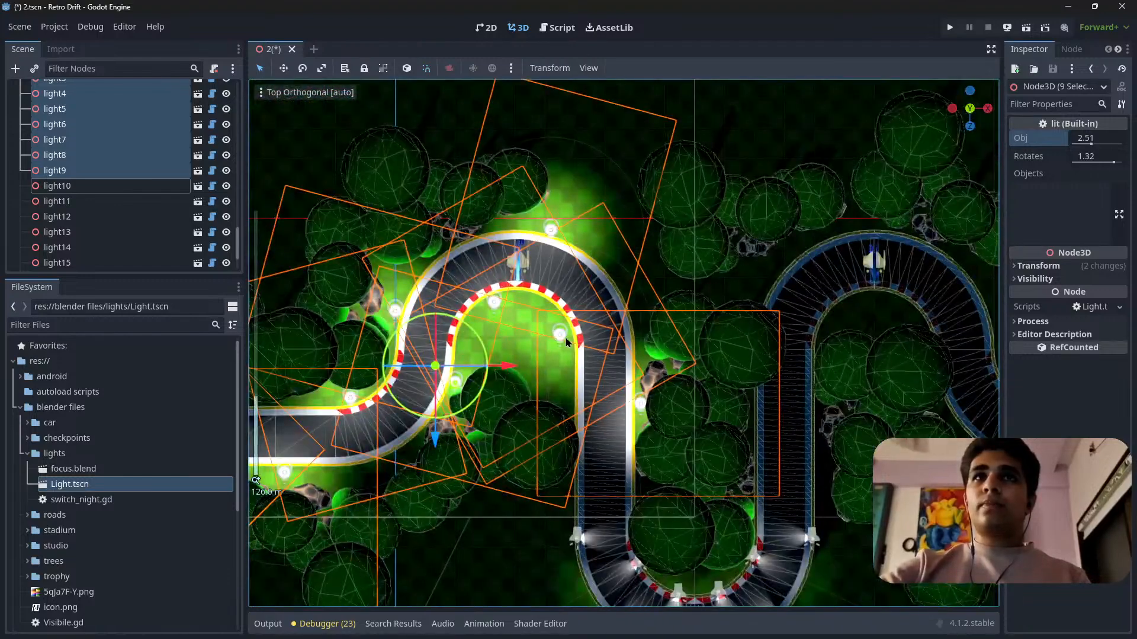
# Duplicate light8 at the inner side of the bend and move the copy over to the start of the neighbouring bend.
pyautogui.click(574, 426)
pyautogui.scroll(8, 546, 336)
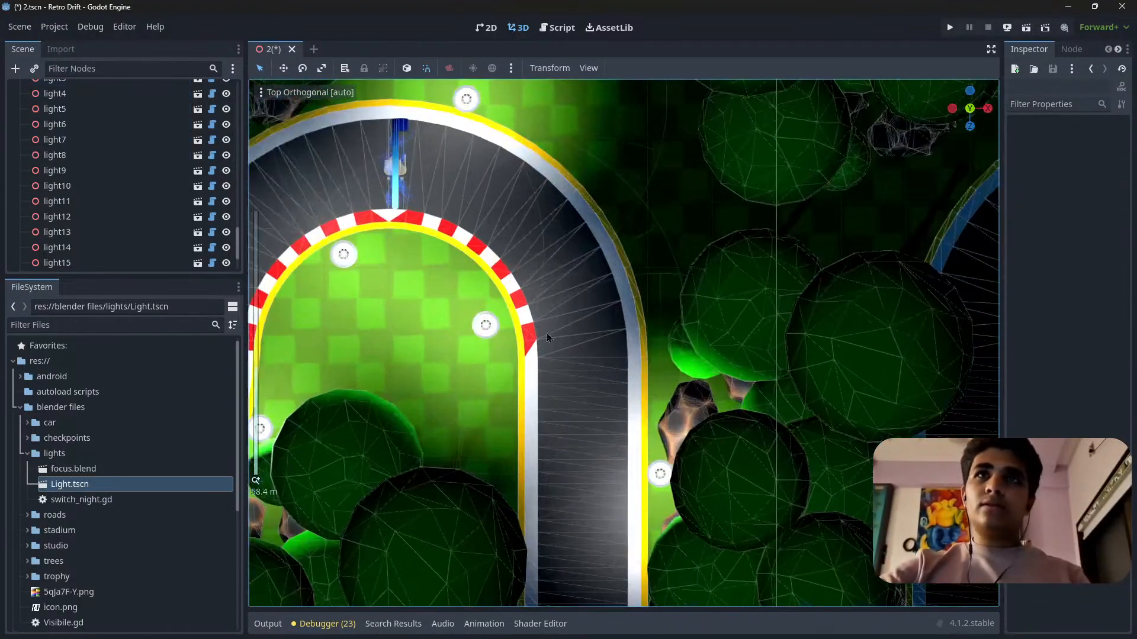
pyautogui.click(485, 326)
pyautogui.scroll(10, 415, 337)
pyautogui.scroll(-10, 357, 349)
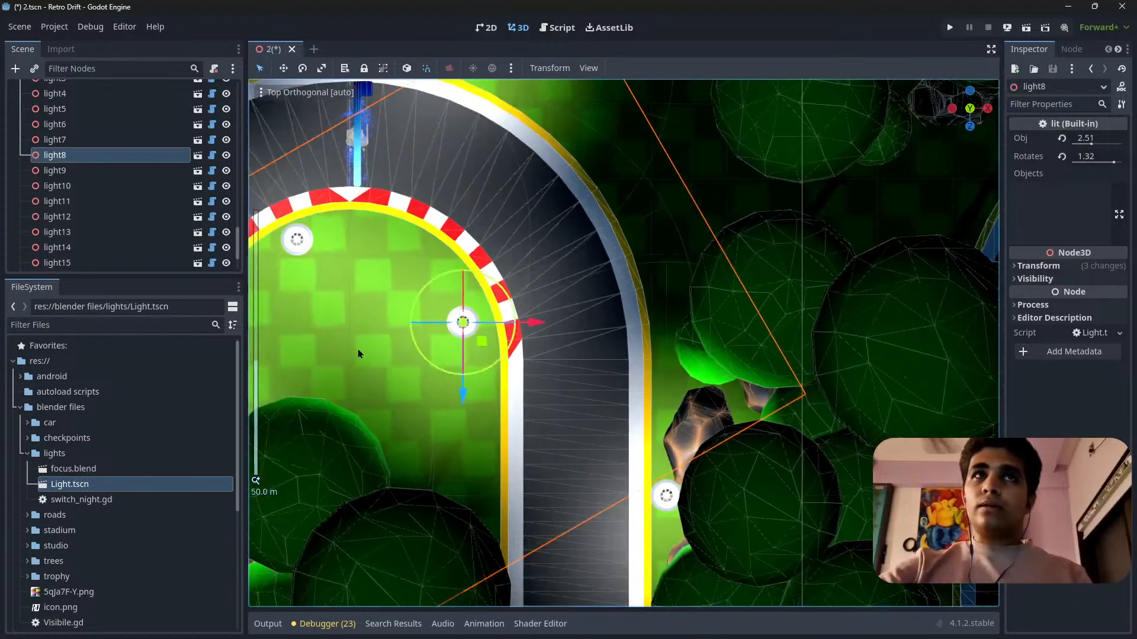
pyautogui.scroll(8, 385, 348)
pyautogui.scroll(-8, 396, 348)
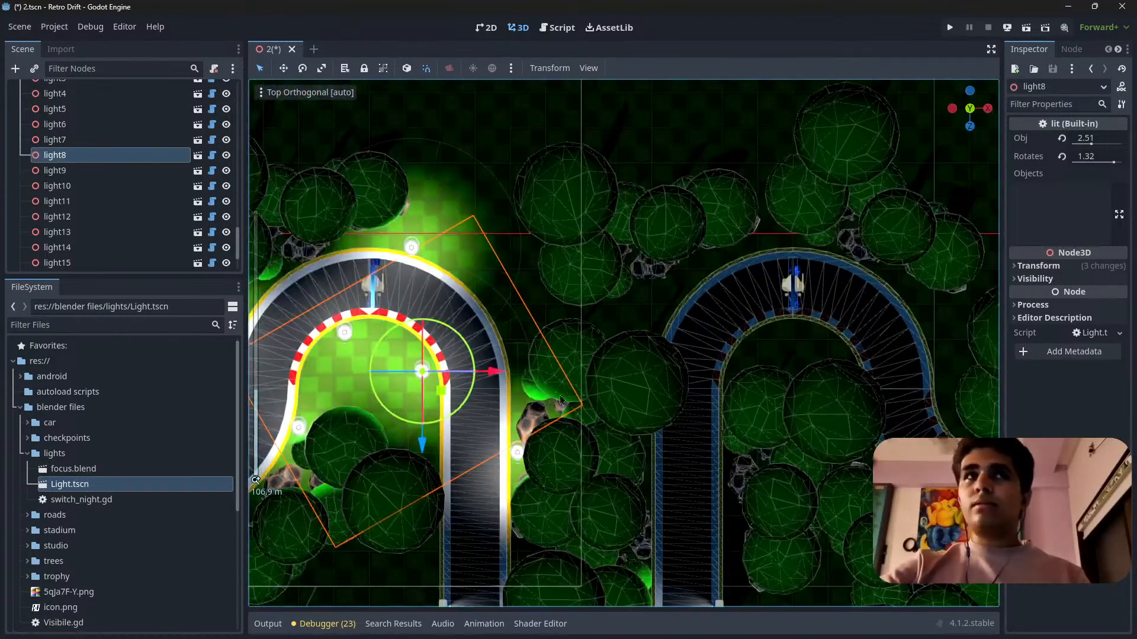
pyautogui.keyDown('shift'); pyautogui.moveTo(561, 400); pyautogui.dragTo(503, 415, button='middle'); pyautogui.keyUp('shift')
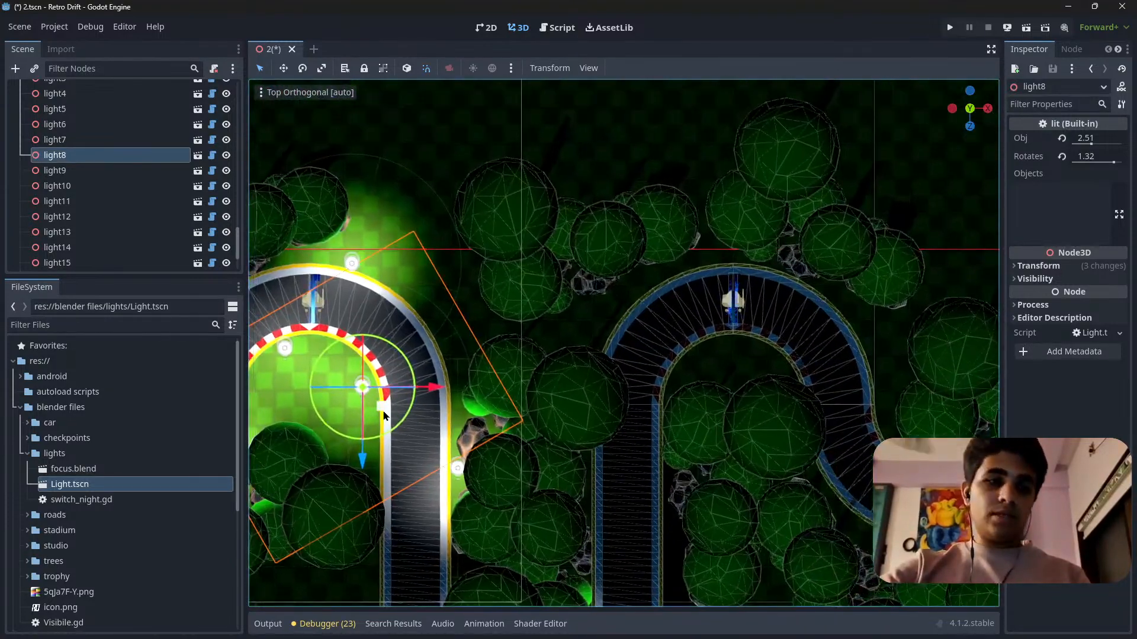
pyautogui.scroll(8, 387, 416)
pyautogui.scroll(-8, 437, 410)
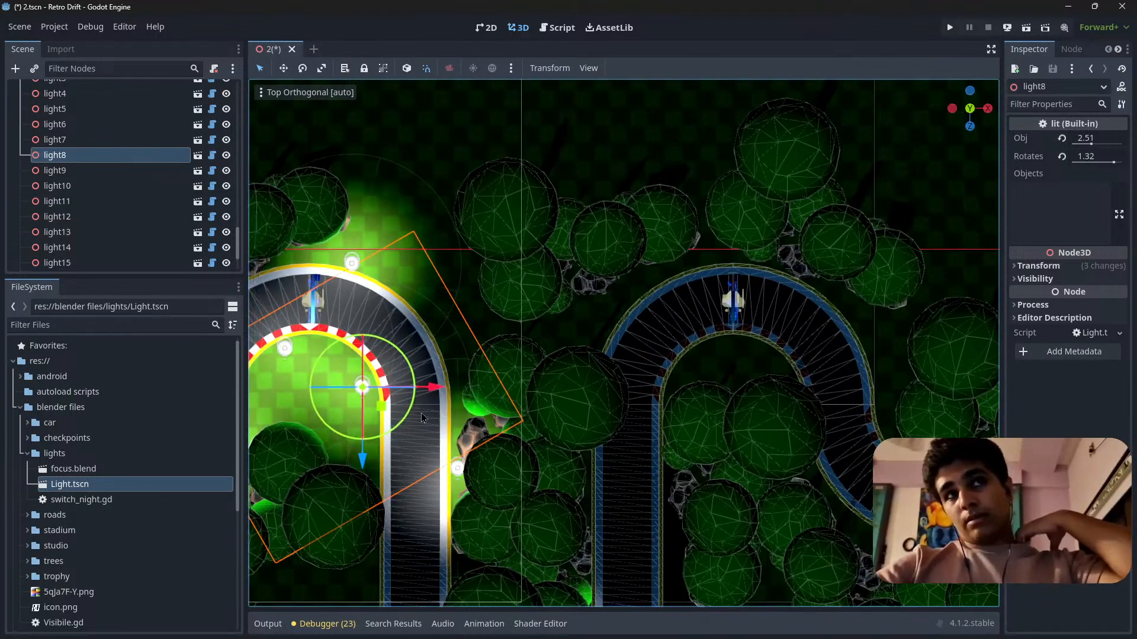
pyautogui.scroll(3, 430, 410)
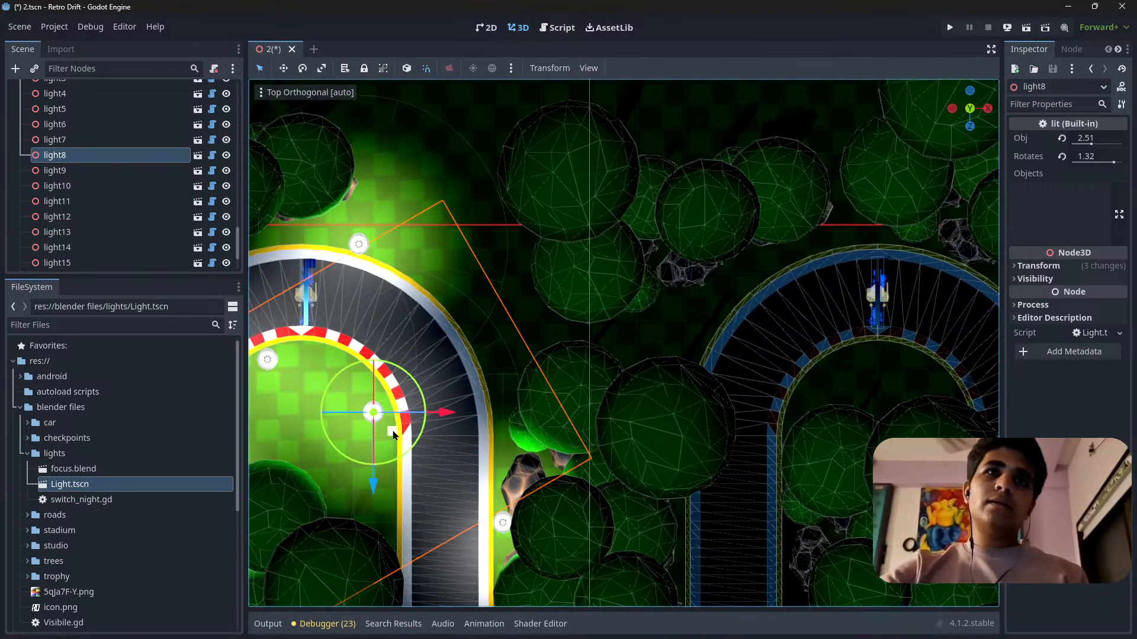
pyautogui.hotkey('ctrl', 'd')
pyautogui.moveTo(379, 427); pyautogui.dragTo(706, 355)
pyautogui.keyDown('shift'); pyautogui.moveTo(759, 370); pyautogui.dragTo(520, 309, button='middle'); pyautogui.keyUp('shift')
# Place light19 just outside the barrier on the inner side of the next straight, at about X 143, Z 79.
pyautogui.scroll(-5, 520, 309)
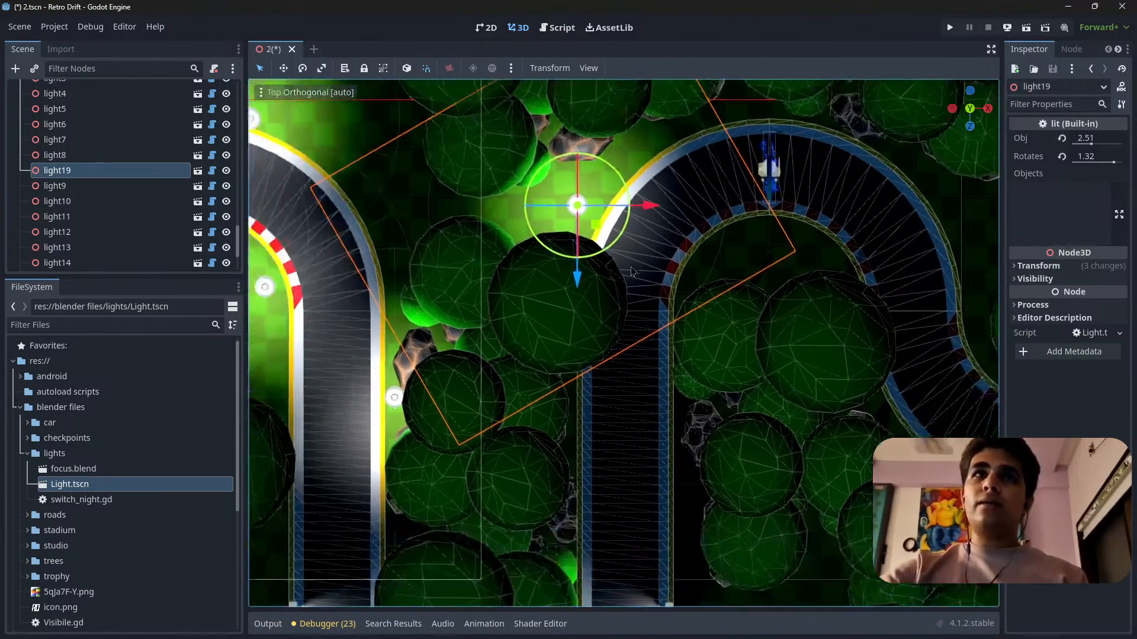
pyautogui.scroll(2, 607, 314)
pyautogui.scroll(3, 609, 285)
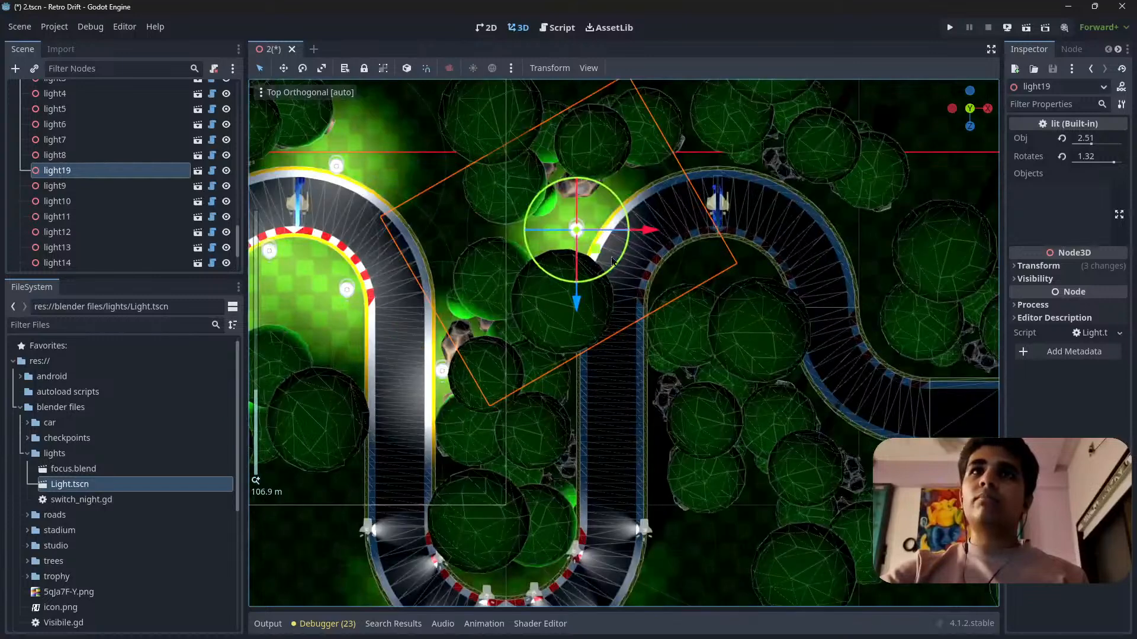
pyautogui.moveTo(589, 253); pyautogui.dragTo(665, 460)
pyautogui.scroll(5, 665, 460)
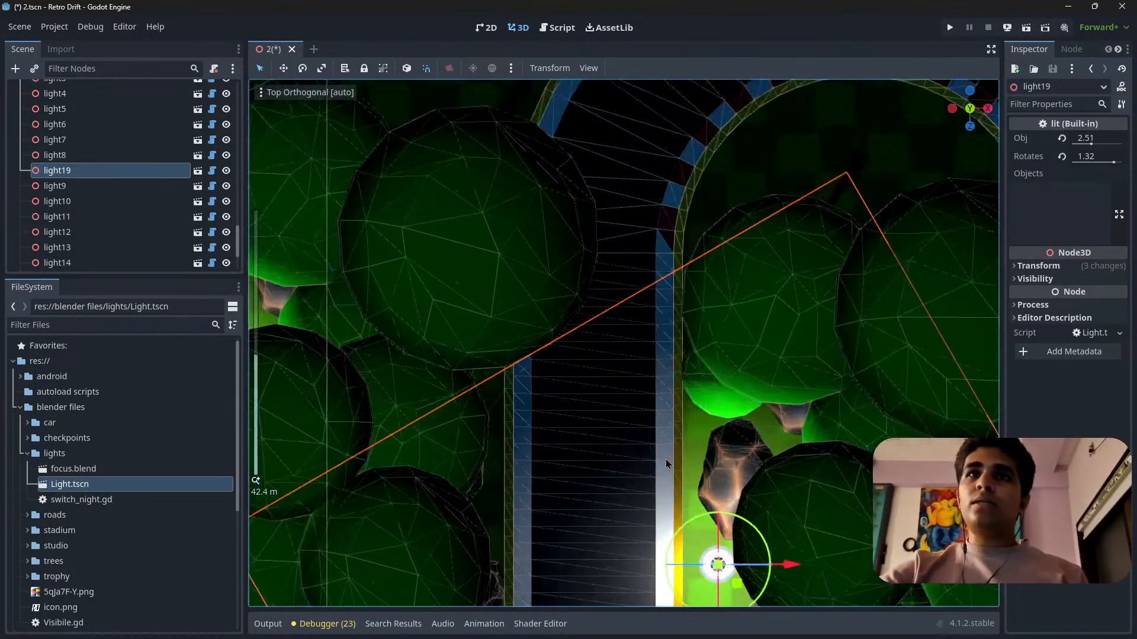
pyautogui.keyDown('shift'); pyautogui.moveTo(747, 572); pyautogui.dragTo(674, 406, button='middle'); pyautogui.keyUp('shift')
pyautogui.moveTo(694, 399); pyautogui.dragTo(682, 400)
# Reset light19's rotation to zero, keeping its position beside the barrier.
pyautogui.moveTo(599, 473); pyautogui.dragTo(950, 388, button='middle')
pyautogui.scroll(2, 611, 424)
pyautogui.press('d')
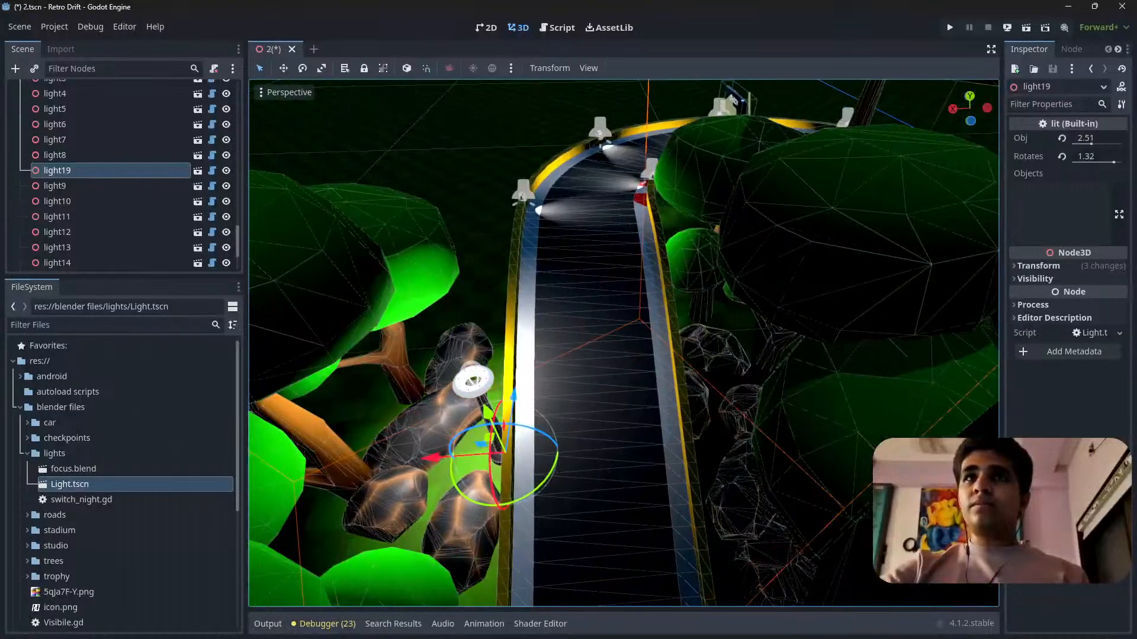
pyautogui.click(1039, 266)
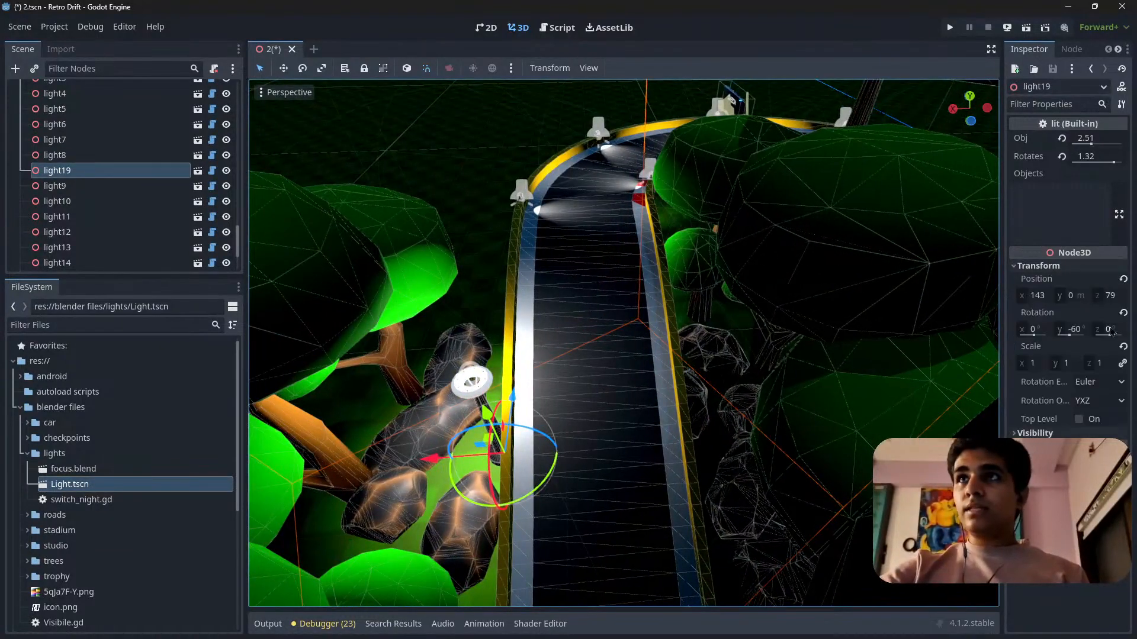
pyautogui.click(1123, 280)
pyautogui.hotkey('ctrl', 'z')
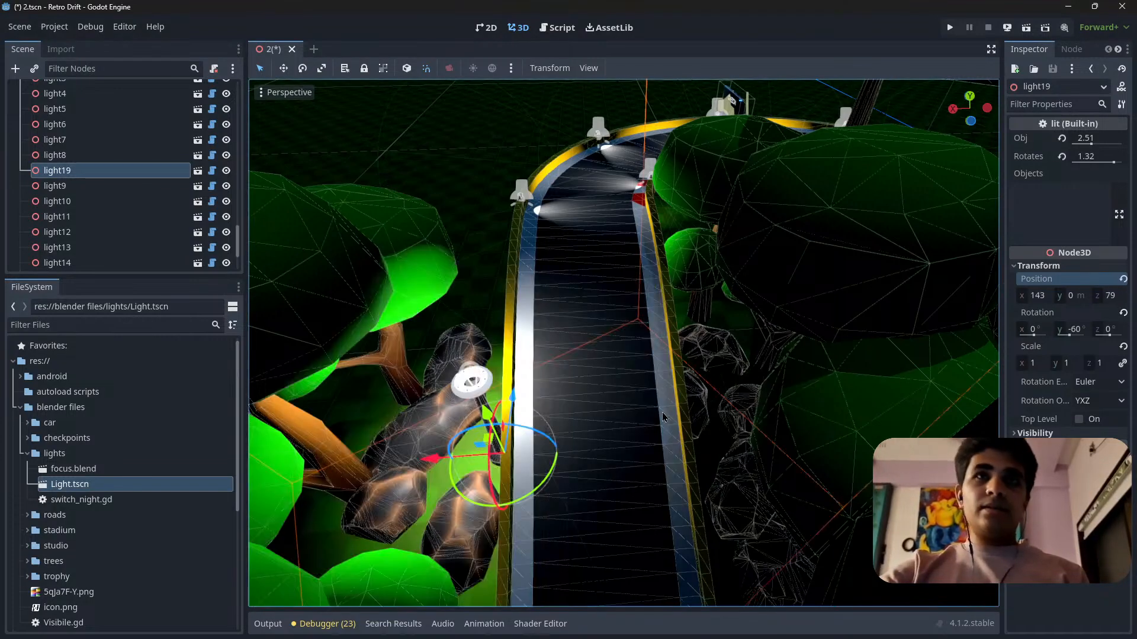
pyautogui.click(1123, 313)
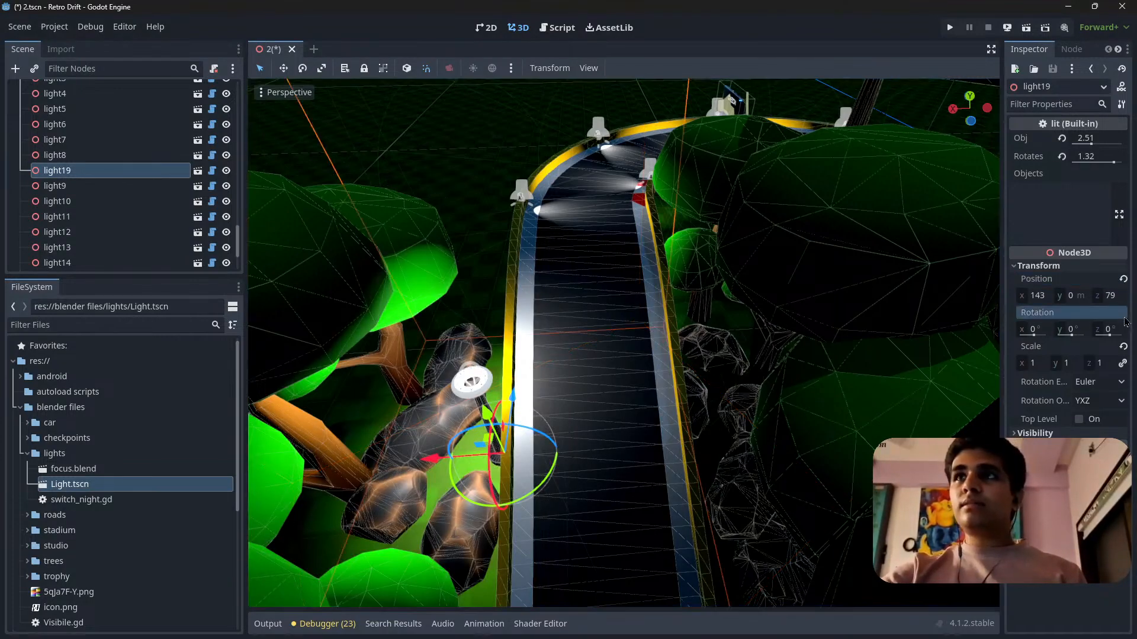
pyautogui.moveTo(434, 460); pyautogui.dragTo(446, 456)
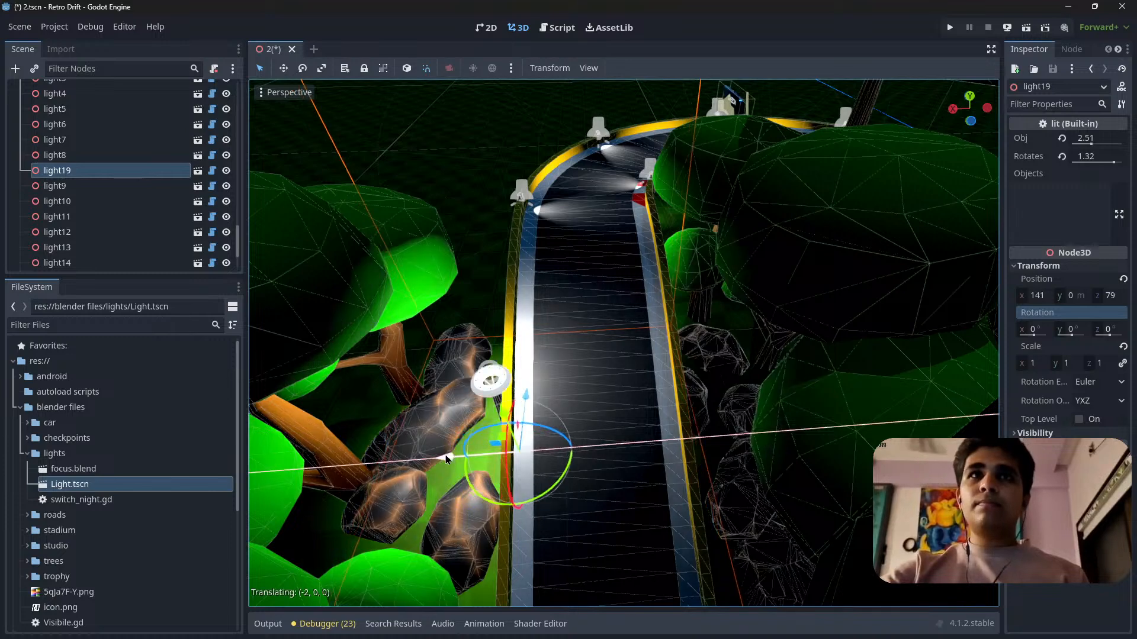
pyautogui.rightClick(445, 455)
# Select the ten lights from light through light9, including light19, together in the scene tree.
pyautogui.scroll(3, 46, 166)
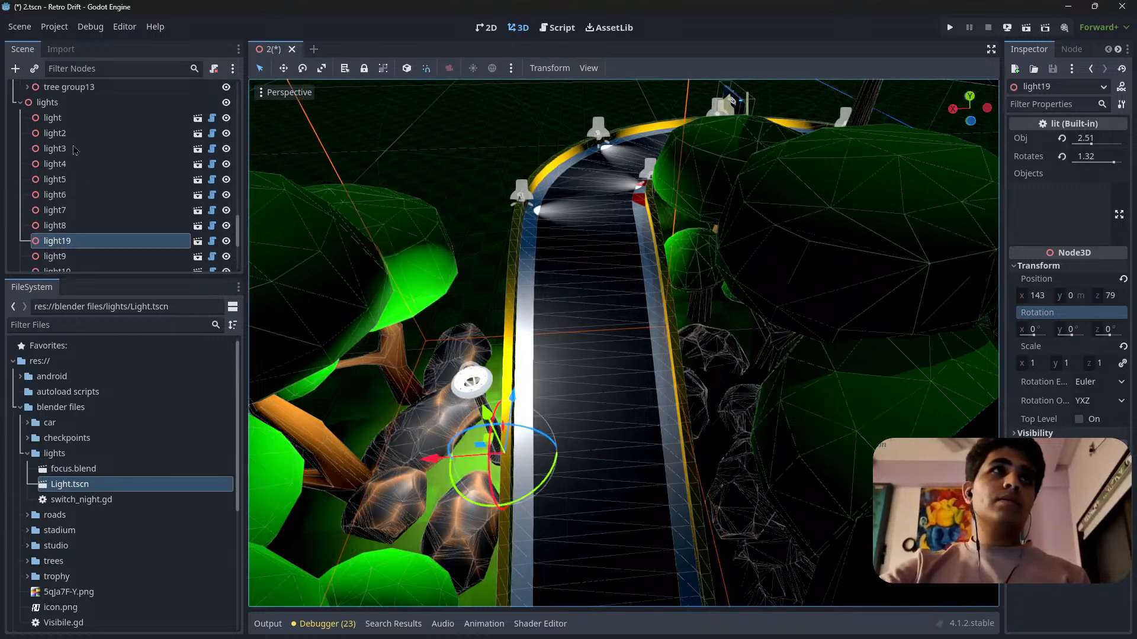
pyautogui.click(59, 118)
pyautogui.scroll(-1, 77, 231)
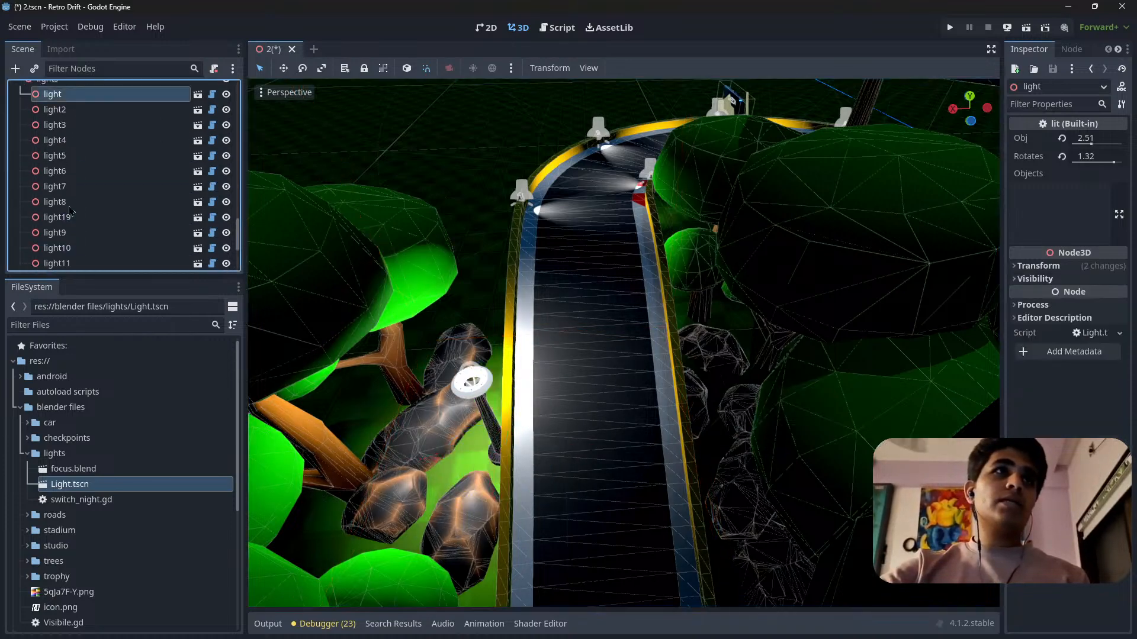
pyautogui.keyDown('shift'); pyautogui.click(66, 219); pyautogui.keyUp('shift')
pyautogui.moveTo(518, 300); pyautogui.dragTo(639, 293, button='middle')
pyautogui.keyDown('shift'); pyautogui.click(83, 237); pyautogui.keyUp('shift')
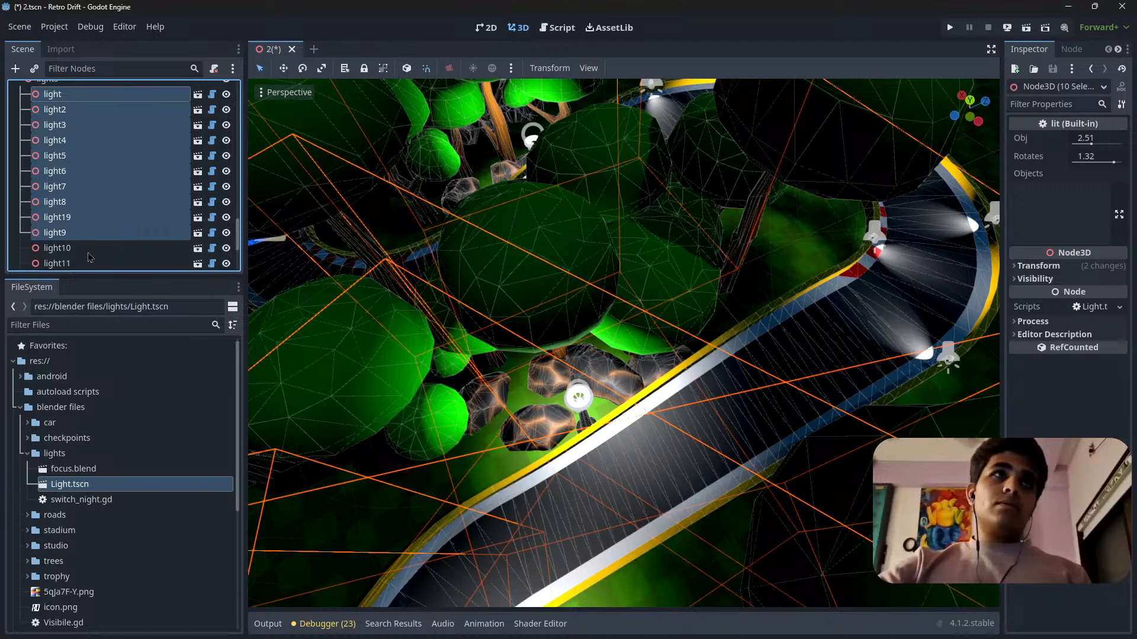
pyautogui.keyDown('shift'); pyautogui.click(93, 251); pyautogui.keyUp('shift')
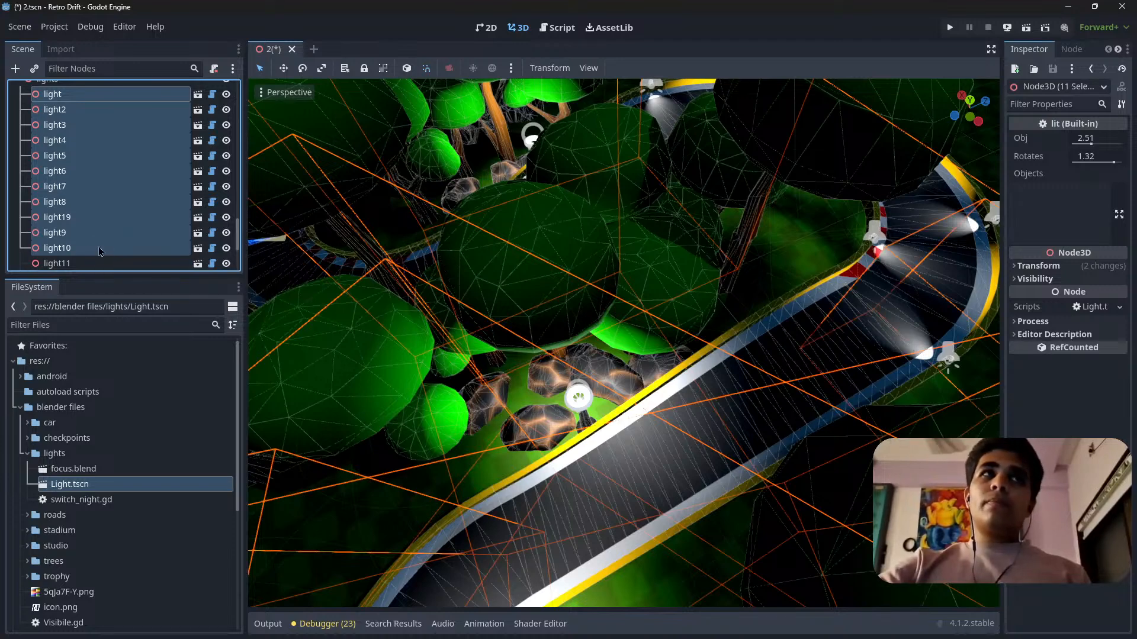
pyautogui.keyDown('ctrl'); pyautogui.click(100, 252); pyautogui.keyUp('ctrl')
# Set the Y rotation of the ten selected lights to 0° and save the scene.
pyautogui.click(1065, 268)
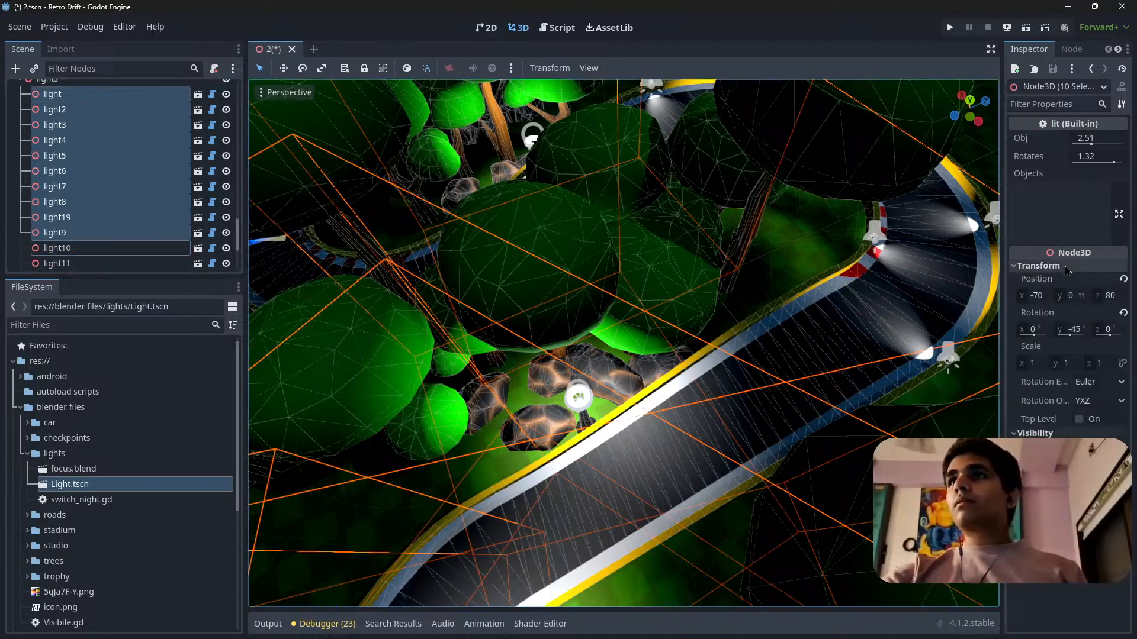
pyautogui.click(1083, 329)
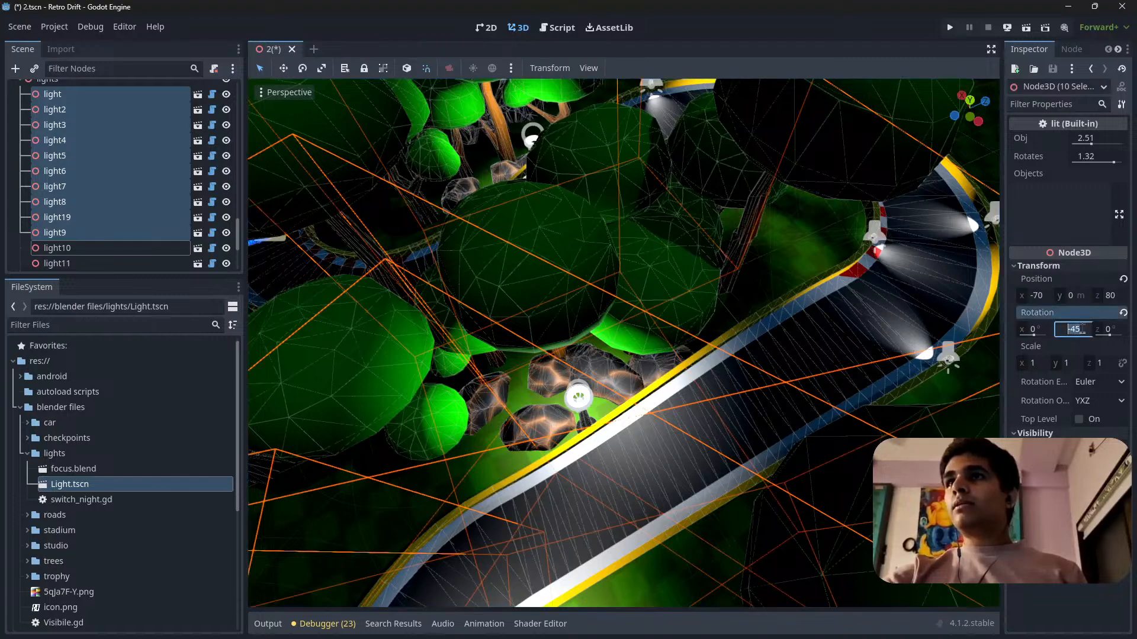
pyautogui.press('Return')
pyautogui.moveTo(690, 405); pyautogui.dragTo(402, 423, button='right')
pyautogui.hotkey('ctrl', 's')
# Inspect light19 and its beam on the straight up close.
pyautogui.moveTo(691, 408)
pyautogui.mouseDown(button='right')
pyautogui.moveTo(592, 314)
pyautogui.moveTo(636, 364)
pyautogui.moveTo(632, 315)
pyautogui.moveTo(598, 370)
pyautogui.moveTo(741, 371)
pyautogui.moveTo(743, 340)
pyautogui.mouseUp(button='right')
pyautogui.press('s')
pyautogui.scroll(3, 690, 408)
pyautogui.press('w')
pyautogui.press('s')
pyautogui.press('w')
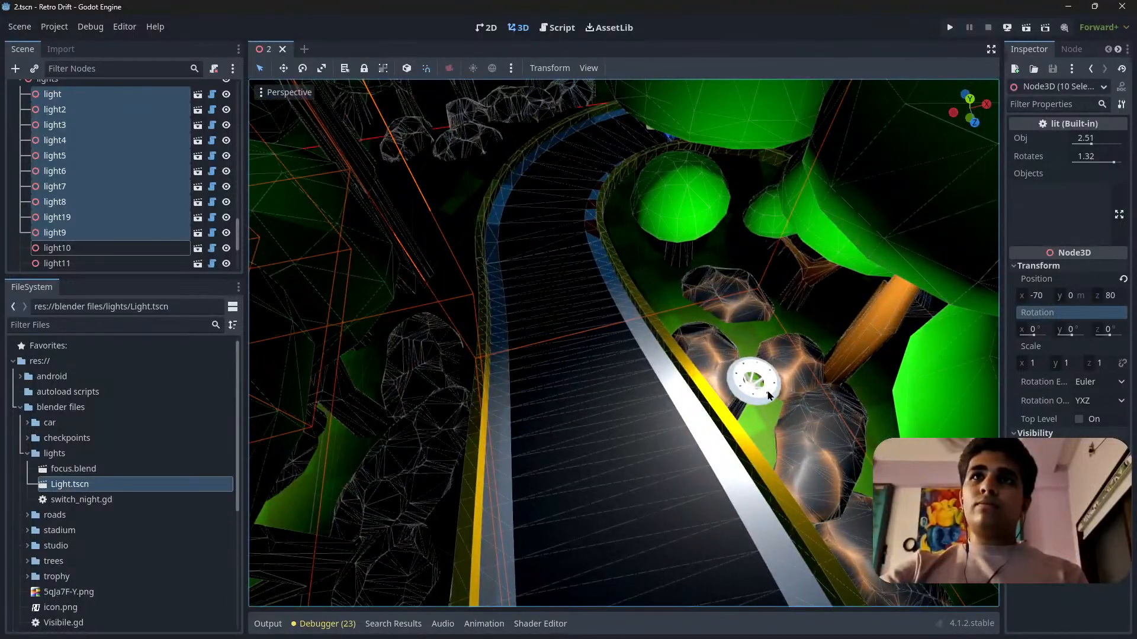
pyautogui.moveTo(754, 432); pyautogui.dragTo(749, 335, button='right')
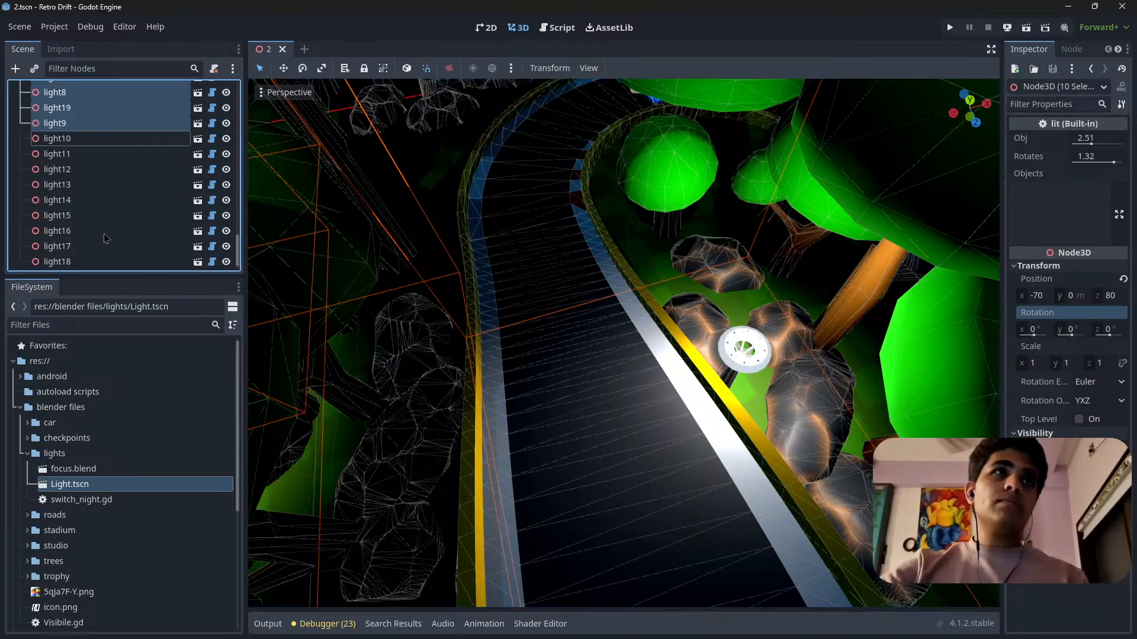
# Duplicate light19 and place the copy beyond the opposite barrier of the straight, moved -25 in X and -19 in Z.
pyautogui.click(106, 232)
pyautogui.click(750, 346)
pyautogui.moveTo(794, 414); pyautogui.dragTo(746, 435, button='right')
pyautogui.click(970, 103)
pyautogui.scroll(-5, 664, 354)
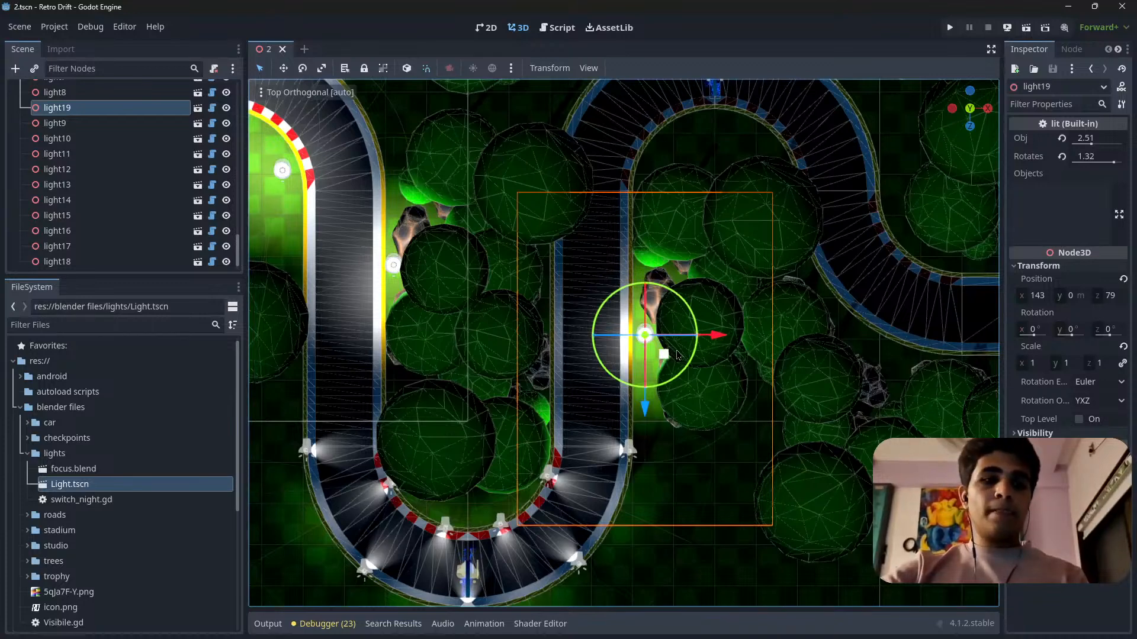
pyautogui.hotkey('ctrl', 'd')
pyautogui.moveTo(714, 344); pyautogui.dragTo(617, 312)
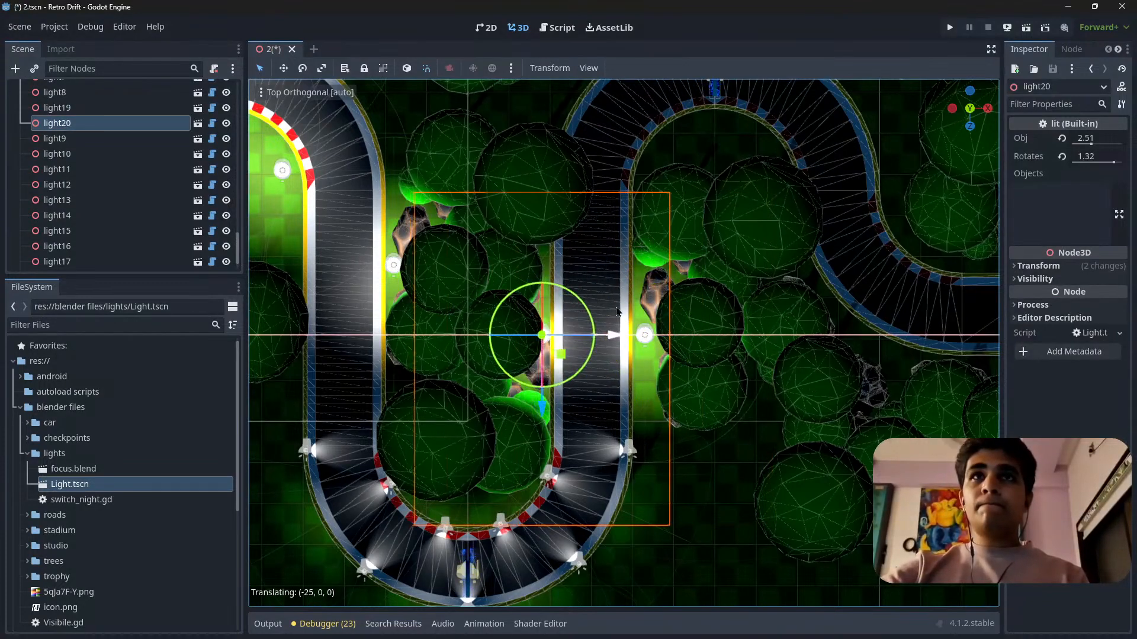
pyautogui.moveTo(548, 402); pyautogui.dragTo(541, 325)
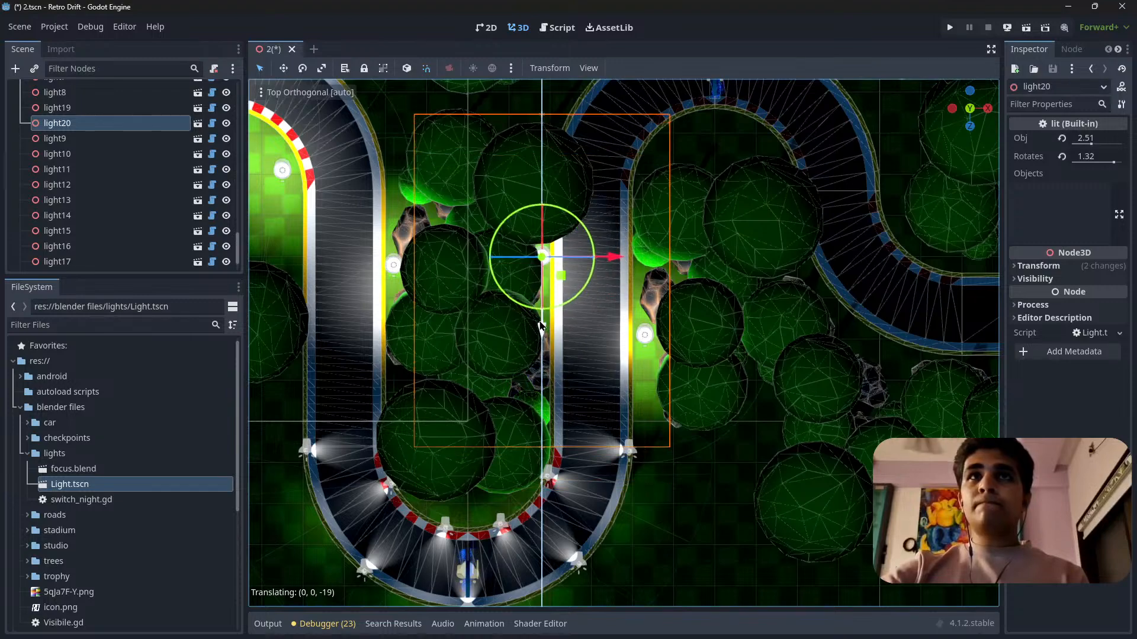
# Move light20 about -12 in Z along the barrier, toward the start of the next bend.
pyautogui.keyDown('shift'); pyautogui.moveTo(592, 298); pyautogui.dragTo(629, 431, button='middle'); pyautogui.keyUp('shift')
pyautogui.moveTo(578, 463)
pyautogui.mouseDown()
pyautogui.moveTo(573, 424)
pyautogui.moveTo(569, 458)
pyautogui.moveTo(569, 445)
pyautogui.mouseUp()
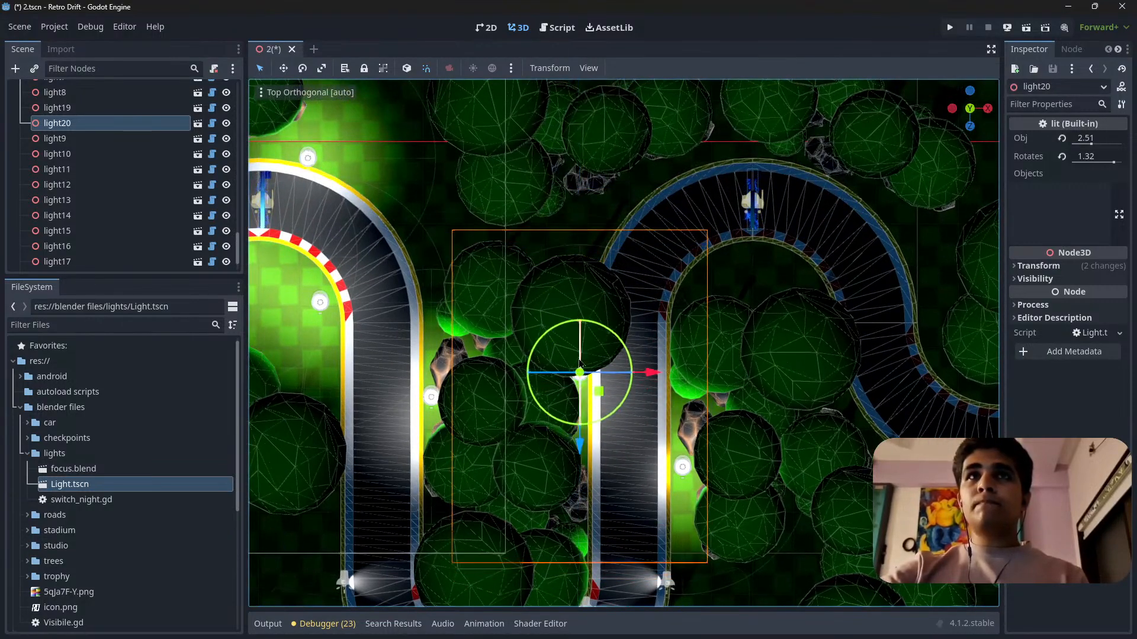
pyautogui.moveTo(591, 444); pyautogui.dragTo(614, 293, button='middle')
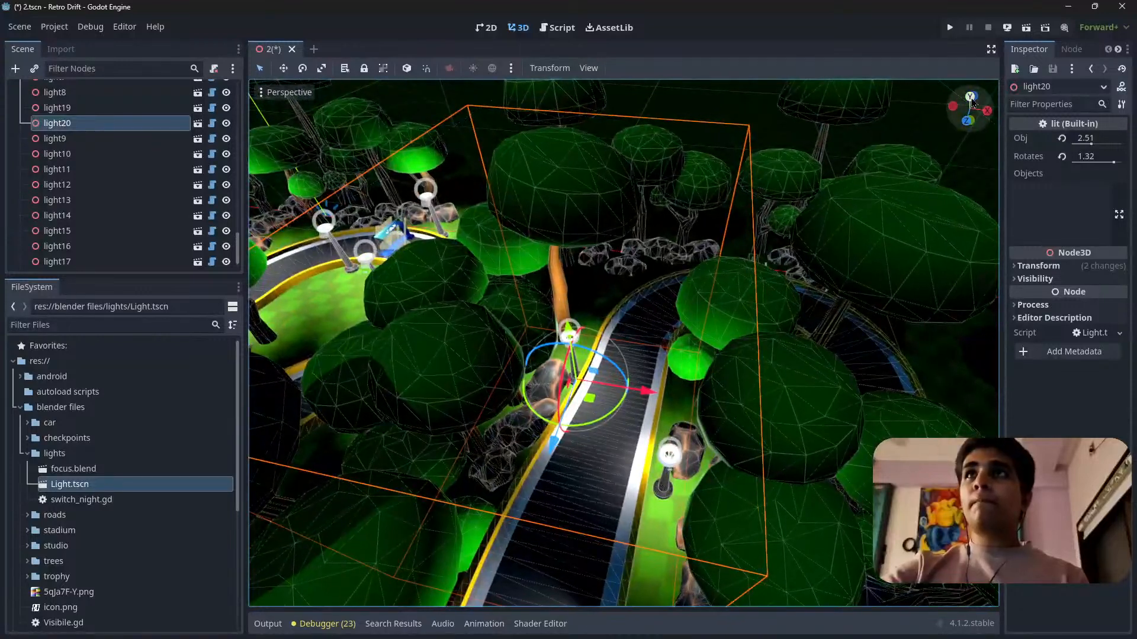
pyautogui.click(971, 99)
pyautogui.moveTo(580, 445); pyautogui.dragTo(581, 396)
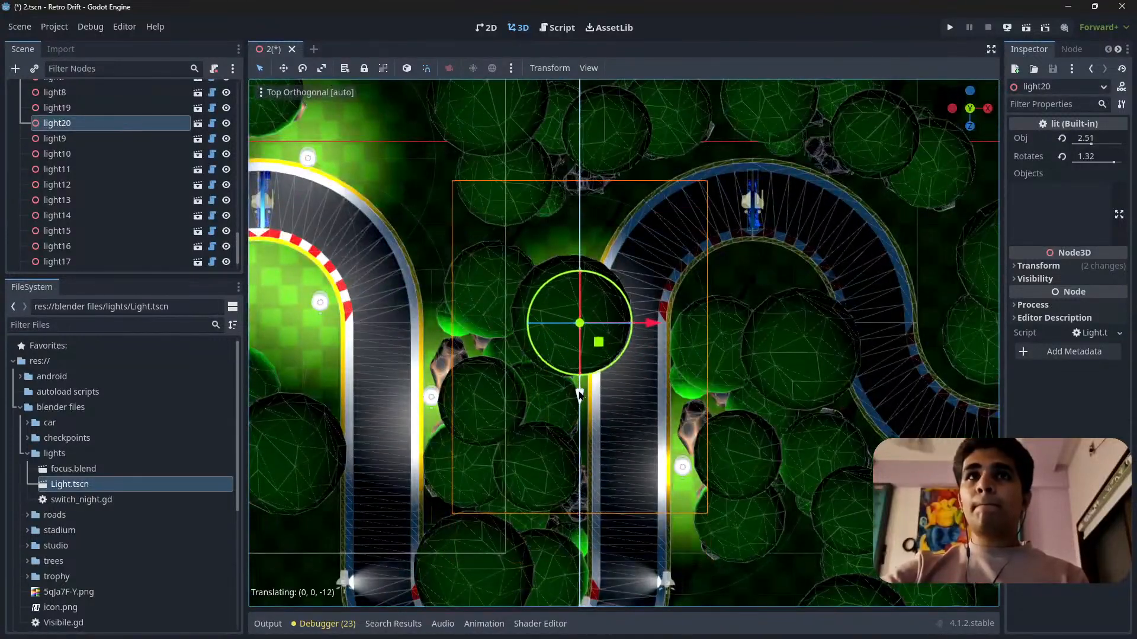
pyautogui.scroll(8, 631, 363)
pyautogui.moveTo(586, 362); pyautogui.dragTo(573, 266, button='middle')
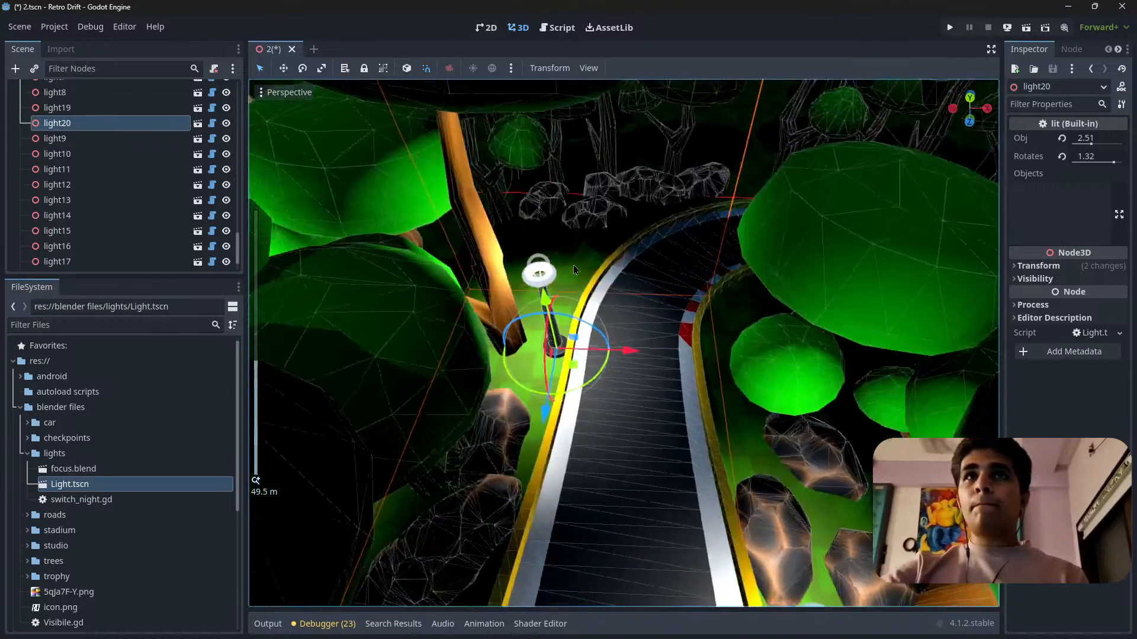
pyautogui.scroll(5, 610, 338)
pyautogui.moveTo(616, 351)
pyautogui.mouseDown()
pyautogui.moveTo(588, 351)
pyautogui.moveTo(601, 353)
pyautogui.mouseUp()
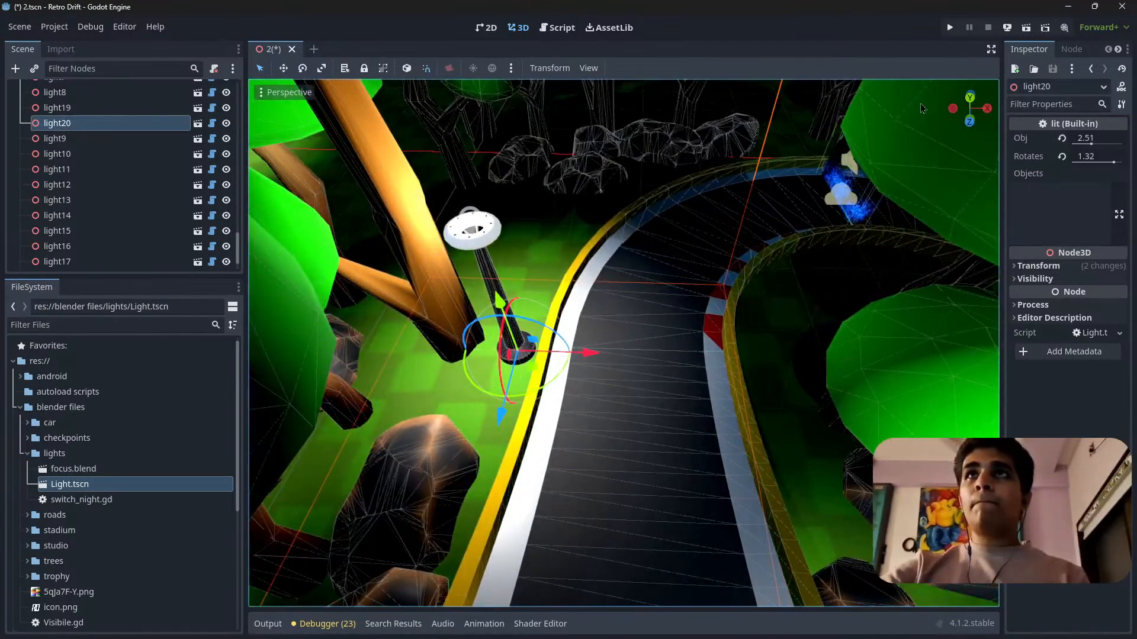
pyautogui.click(968, 103)
# Collapse the lights node and the expanded tree groups under objects in the scene tree.
pyautogui.scroll(5, 31, 133)
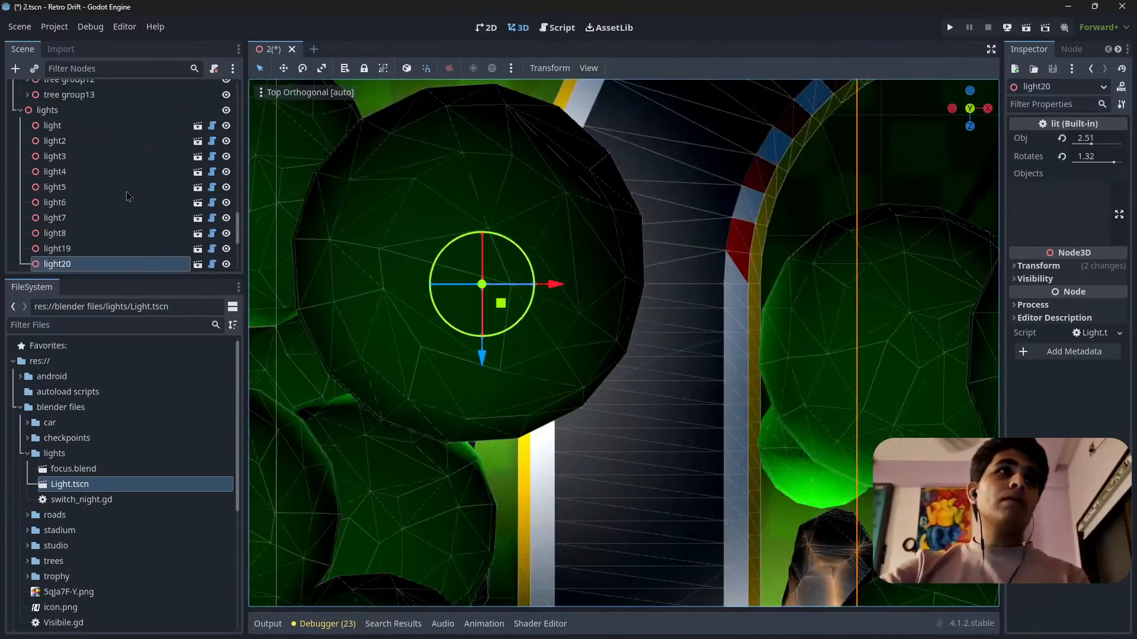
pyautogui.click(20, 252)
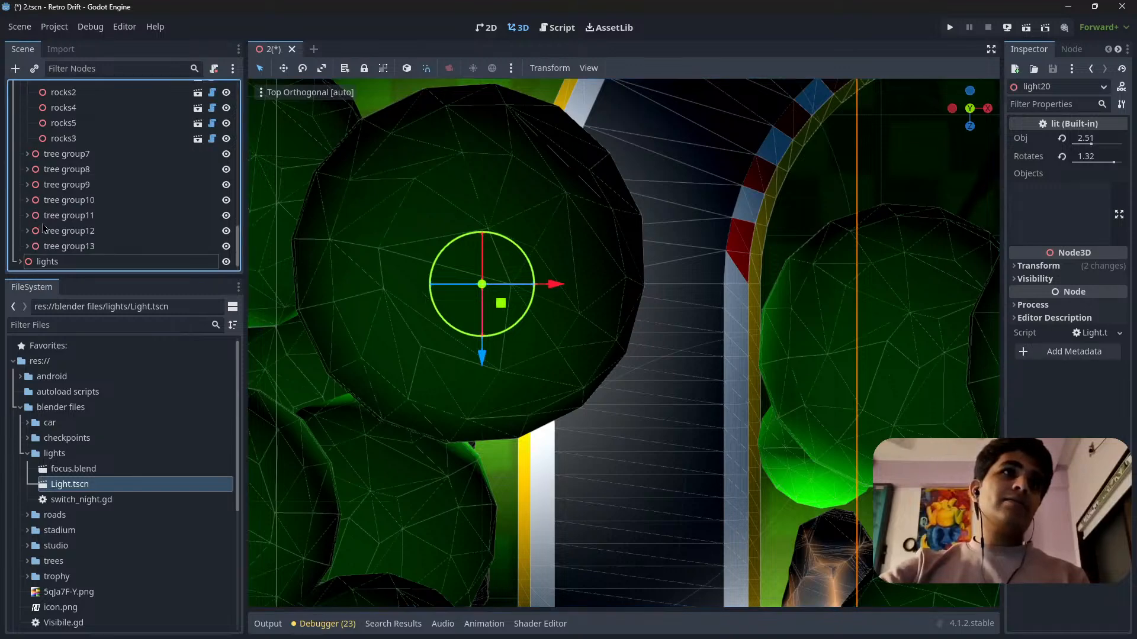
pyautogui.scroll(-10, 572, 347)
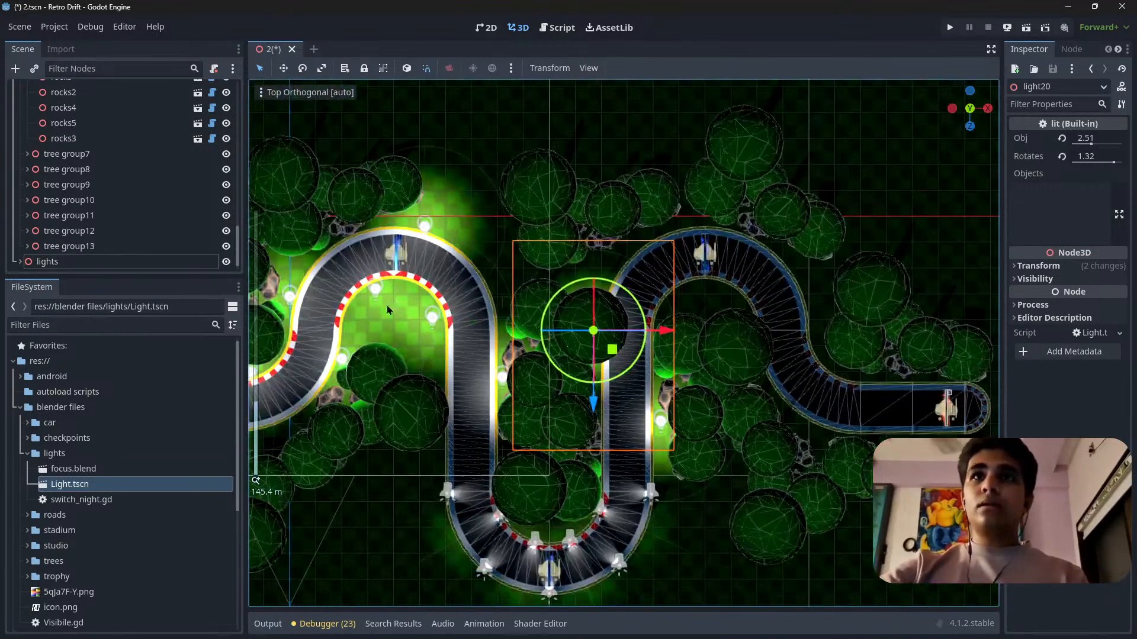
pyautogui.scroll(4, 58, 159)
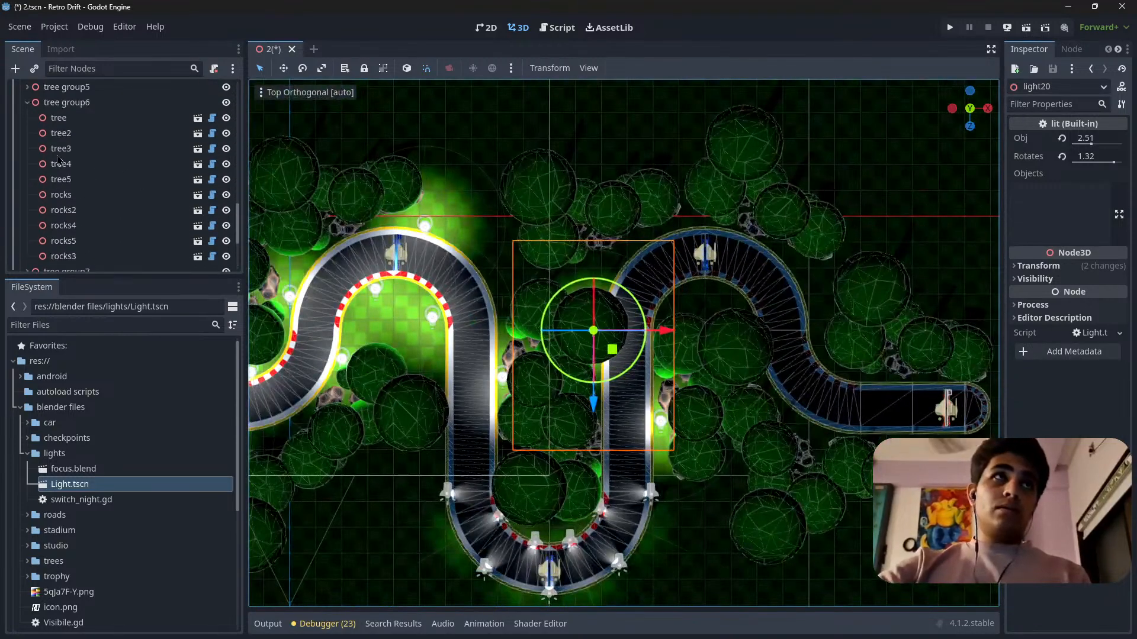
pyautogui.click(31, 104)
pyautogui.scroll(6, 45, 160)
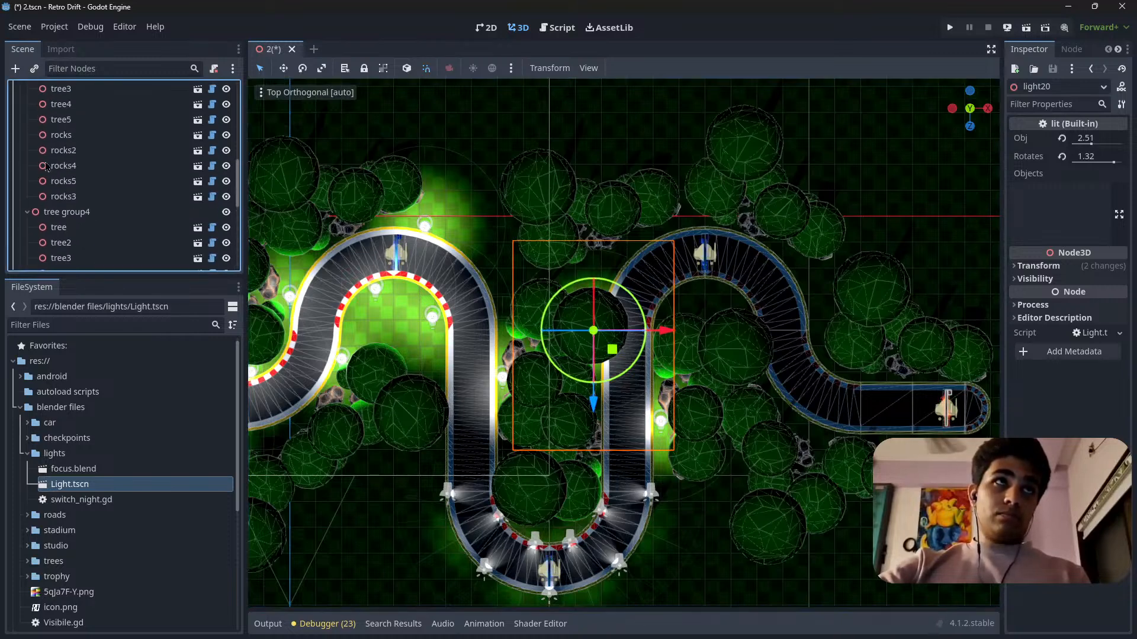
pyautogui.scroll(3, 47, 167)
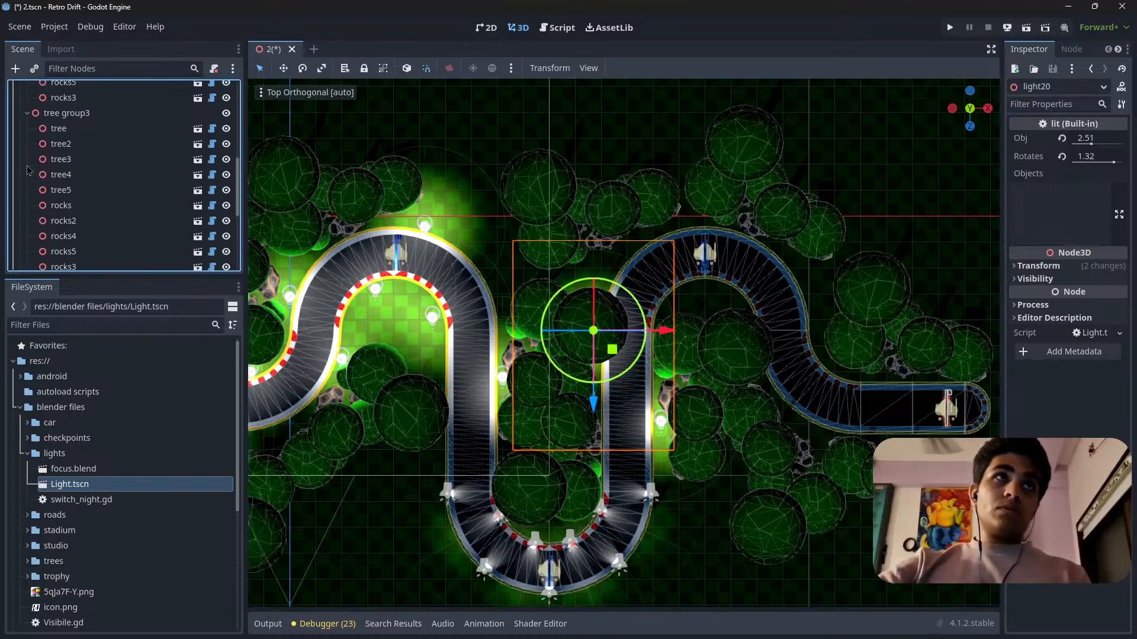
pyautogui.click(28, 119)
pyautogui.scroll(9, 28, 124)
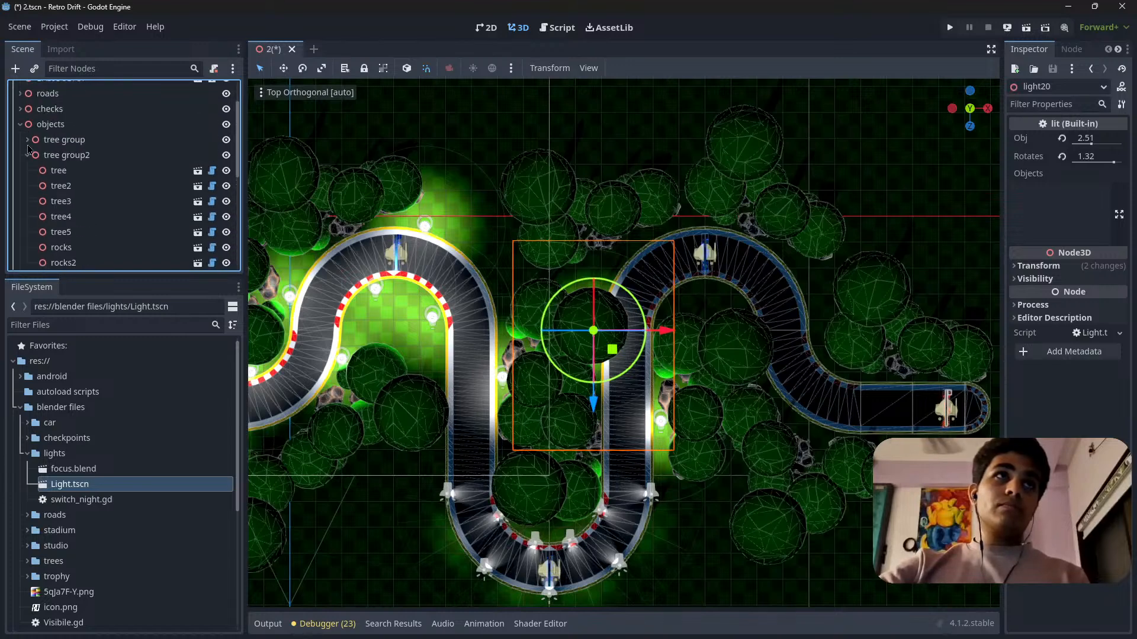
pyautogui.click(27, 156)
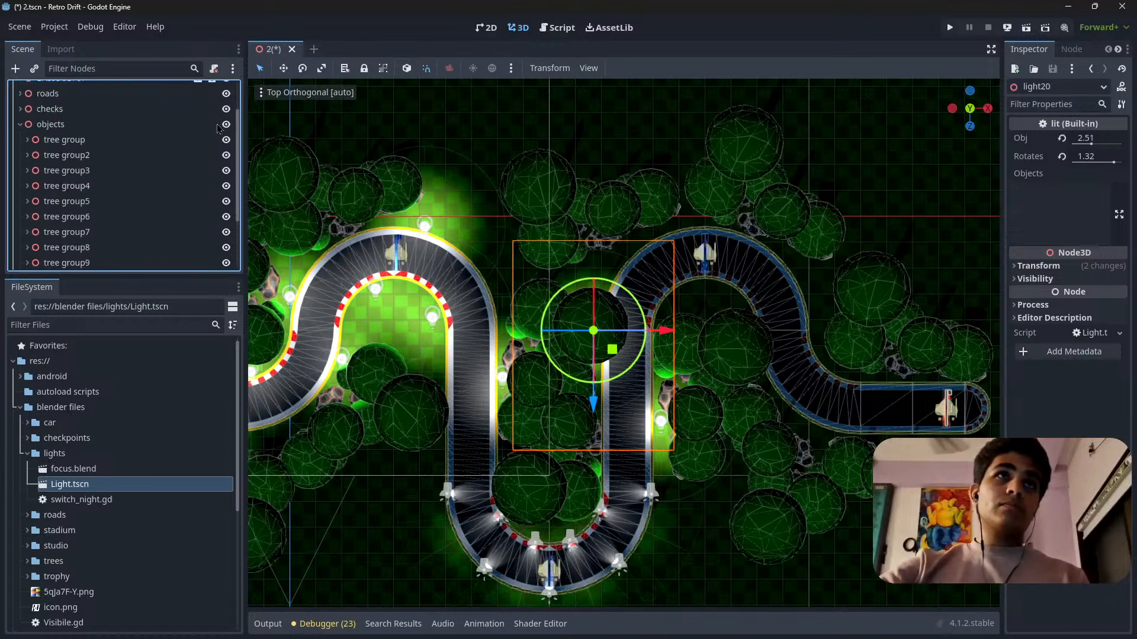
# Hide the objects node with all its trees and rocks, and collapse it in the scene tree.
pyautogui.click(178, 124)
pyautogui.click(227, 124)
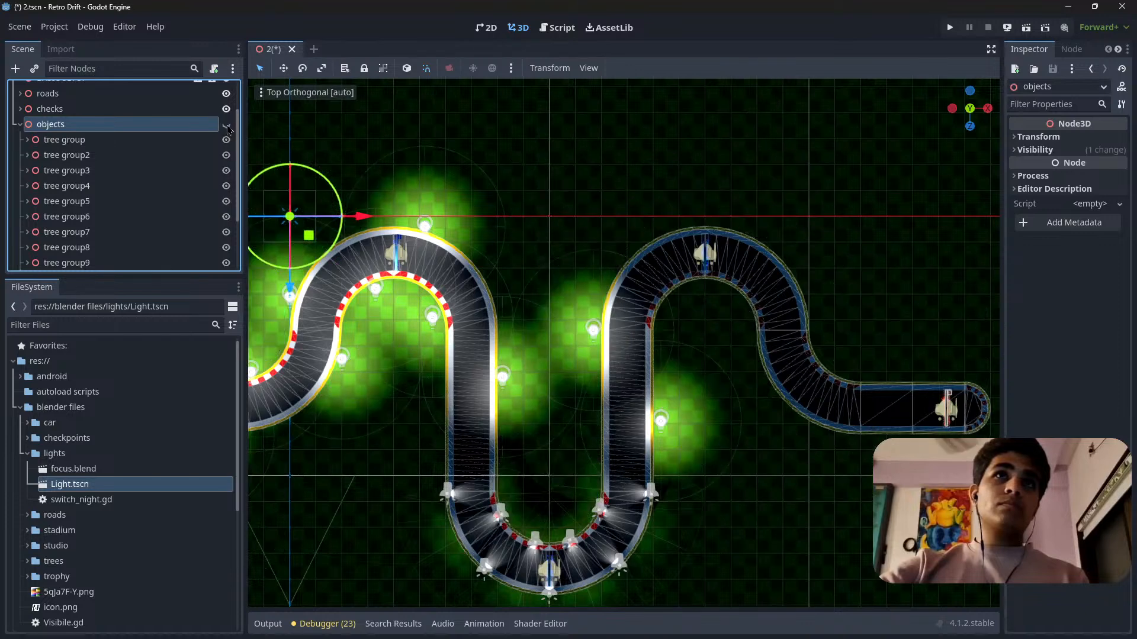
pyautogui.click(20, 124)
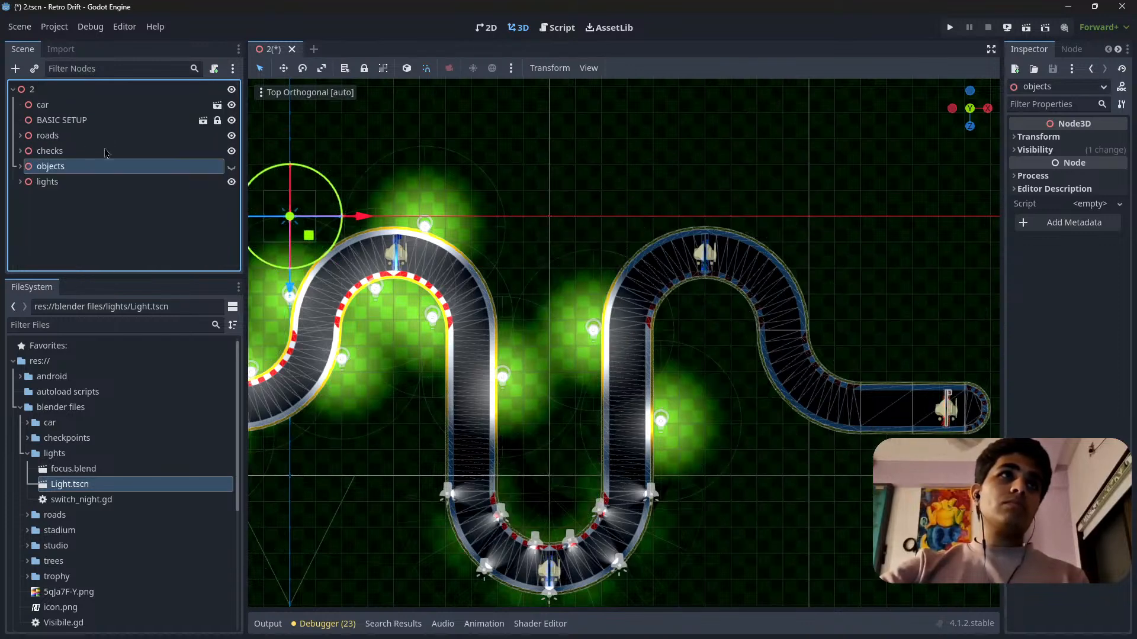
# Nudge light20 about 2 units in Z, keeping it outside the barrier just before the bend.
pyautogui.click(47, 182)
pyautogui.keyDown('shift'); pyautogui.moveTo(706, 403); pyautogui.dragTo(663, 355, button='middle'); pyautogui.keyUp('shift')
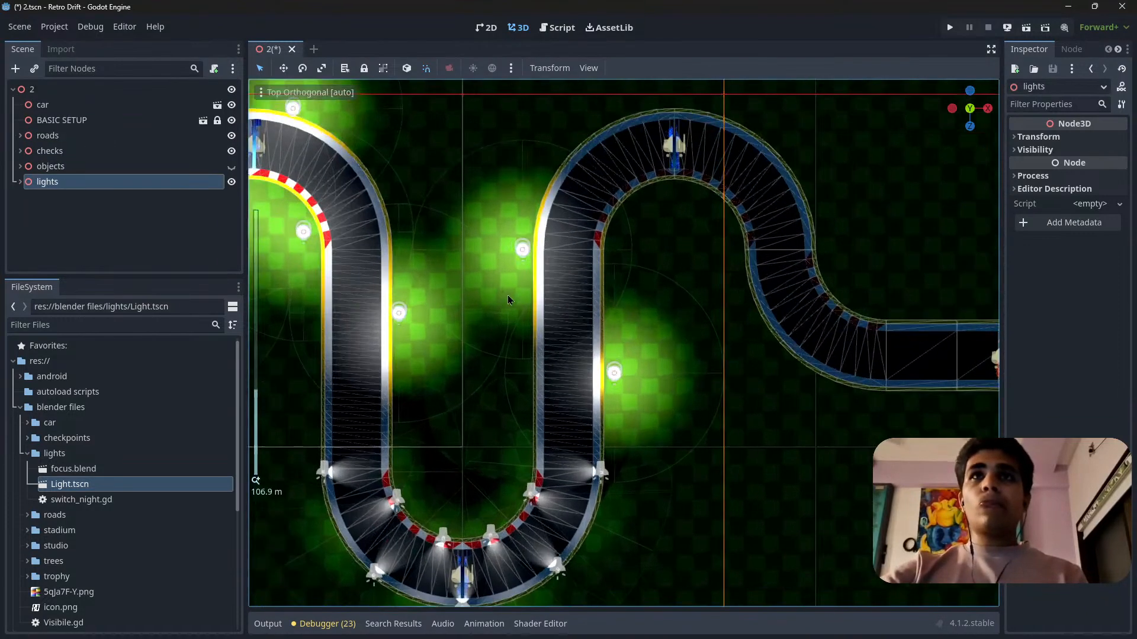
pyautogui.scroll(3, 507, 295)
pyautogui.click(617, 371)
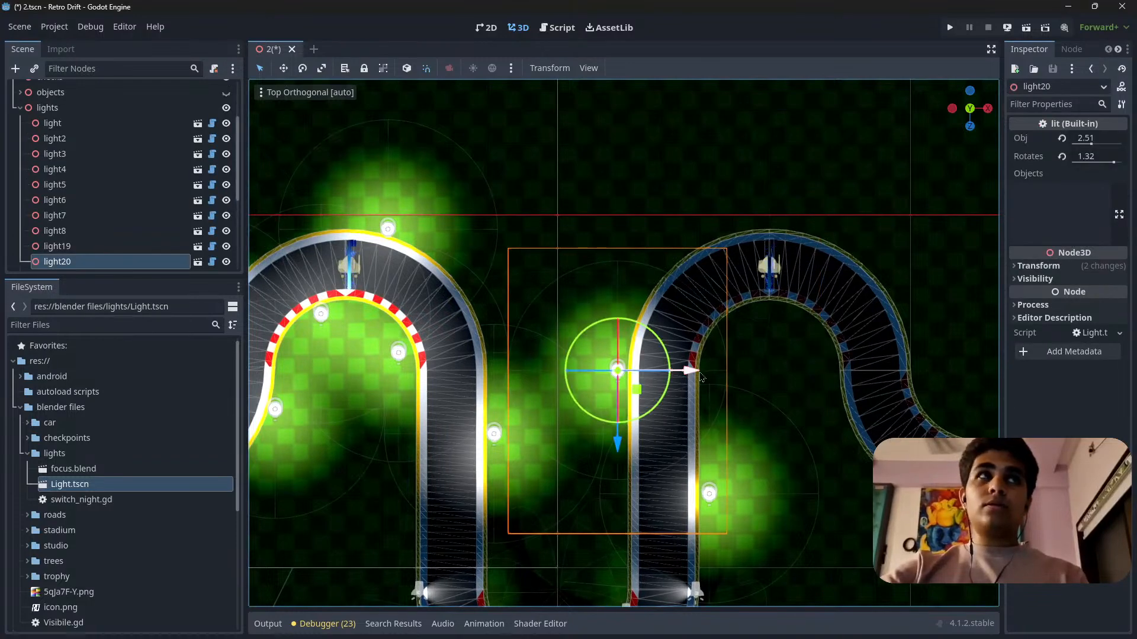
pyautogui.keyDown('shift'); pyautogui.moveTo(700, 377); pyautogui.dragTo(637, 363, button='middle'); pyautogui.keyUp('shift')
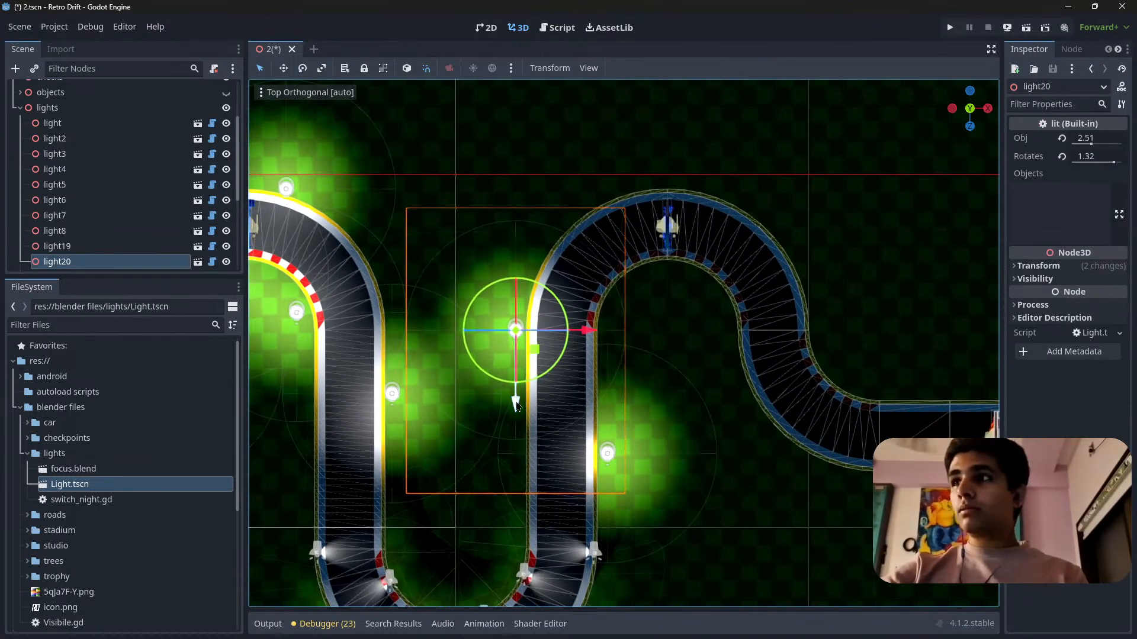
pyautogui.moveTo(512, 402); pyautogui.dragTo(512, 426)
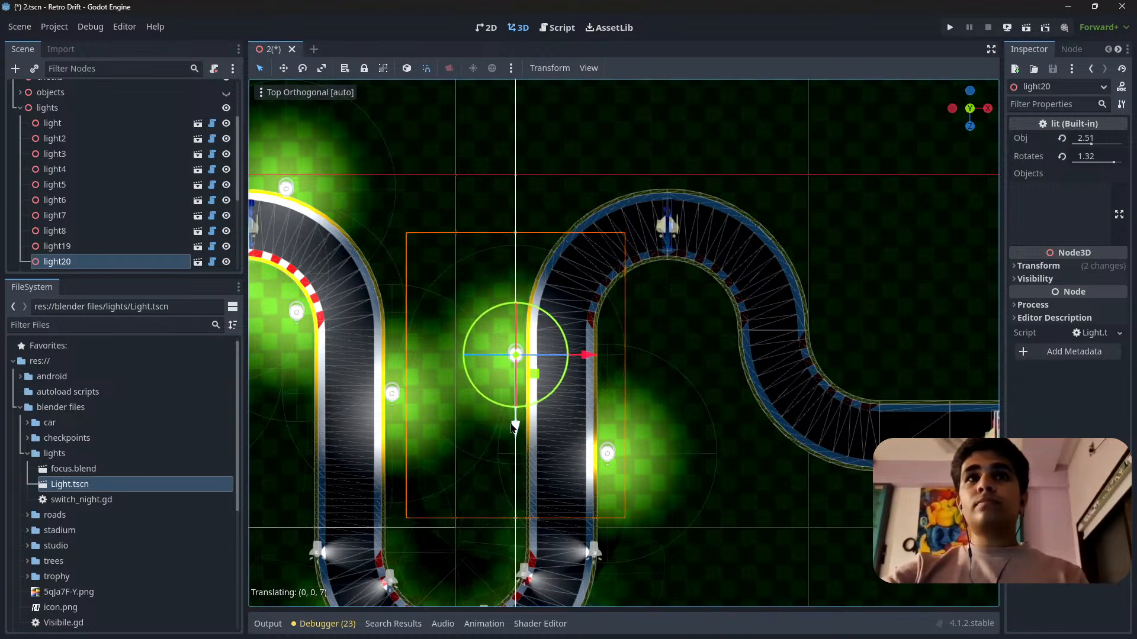
pyautogui.rightClick(513, 427)
pyautogui.scroll(3, 502, 366)
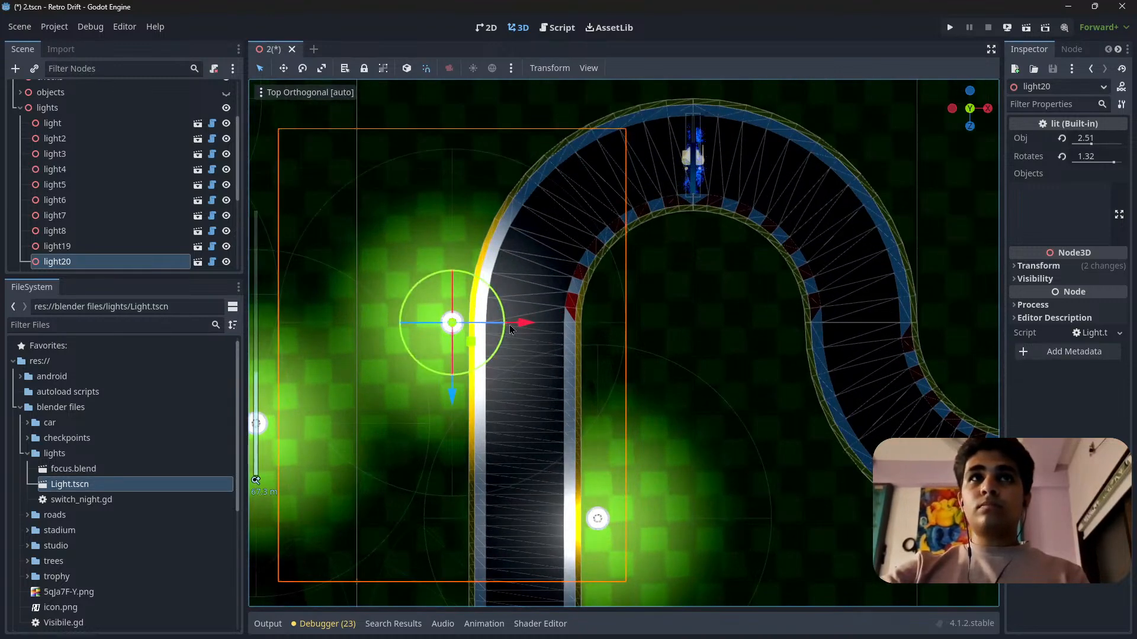
pyautogui.moveTo(452, 395)
pyautogui.mouseDown()
pyautogui.moveTo(460, 387)
pyautogui.moveTo(450, 398)
pyautogui.moveTo(459, 409)
pyautogui.mouseUp()
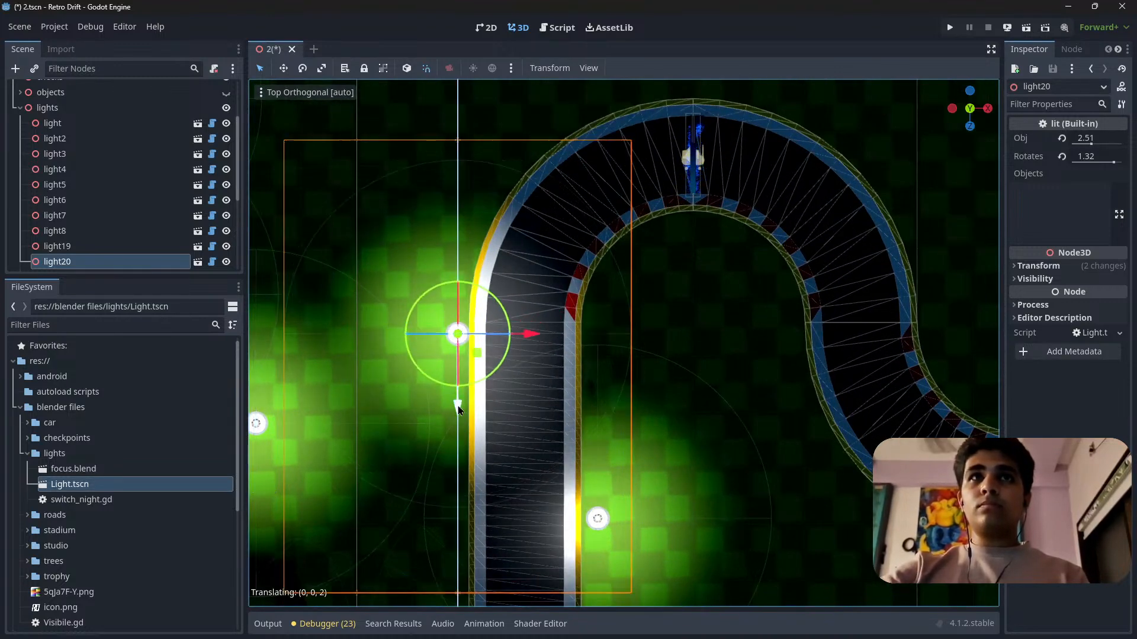
# Add three copies of light20 around the next bend: inside its entry, outside its apex and inside its exit.
pyautogui.moveTo(528, 335); pyautogui.dragTo(645, 269)
pyautogui.hotkey('ctrl', 'd')
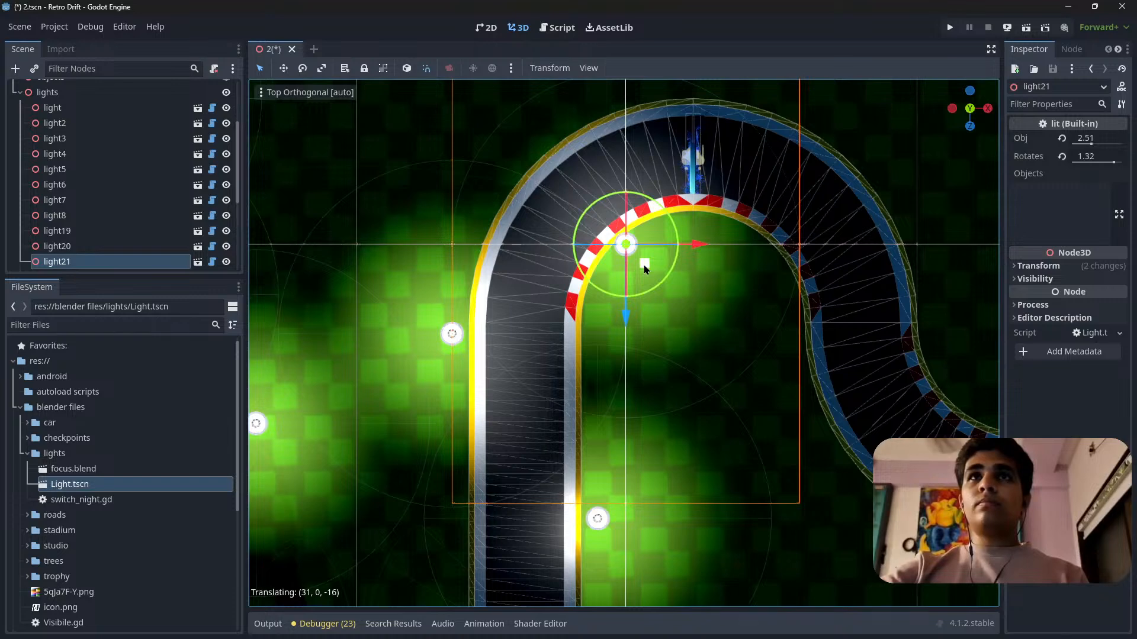
pyautogui.keyDown('shift'); pyautogui.moveTo(644, 266); pyautogui.dragTo(577, 357, button='middle'); pyautogui.keyUp('shift')
pyautogui.hotkey('ctrl', 'd')
pyautogui.moveTo(576, 357); pyautogui.dragTo(747, 452)
pyautogui.hotkey('ctrl', 'd')
pyautogui.keyDown('shift'); pyautogui.moveTo(746, 451); pyautogui.dragTo(625, 269, button='middle'); pyautogui.keyUp('shift')
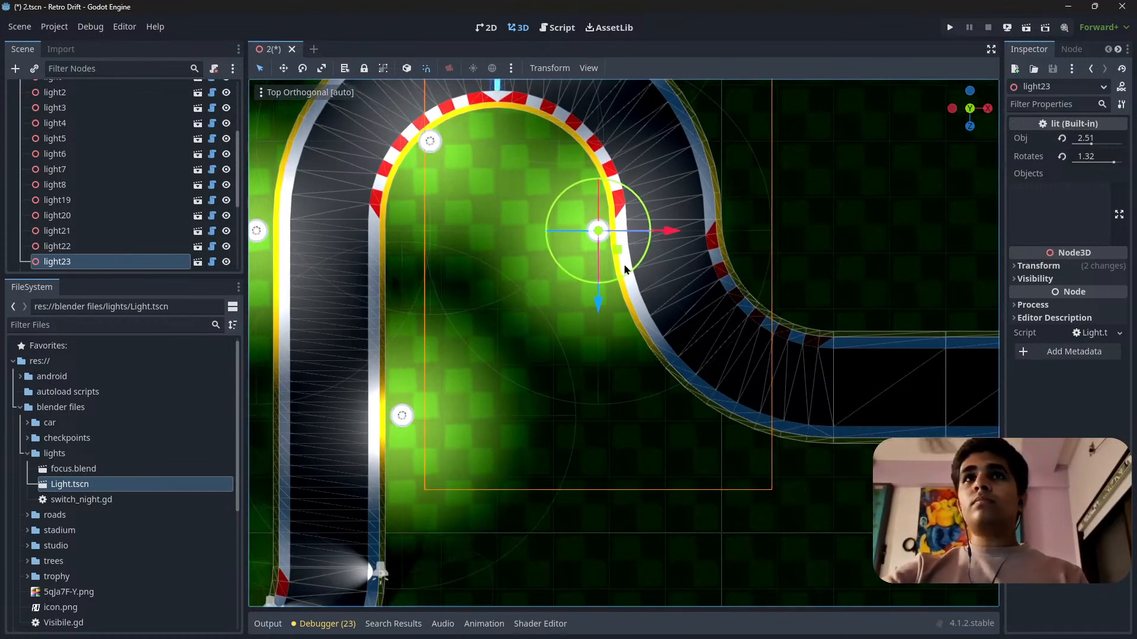
# Add two copies of light23 at the bend leading into the final straight, one inside the curve and one outside.
pyautogui.hotkey('ctrl', 'd')
pyautogui.moveTo(614, 260); pyautogui.dragTo(760, 463)
pyautogui.hotkey('ctrl', 'd')
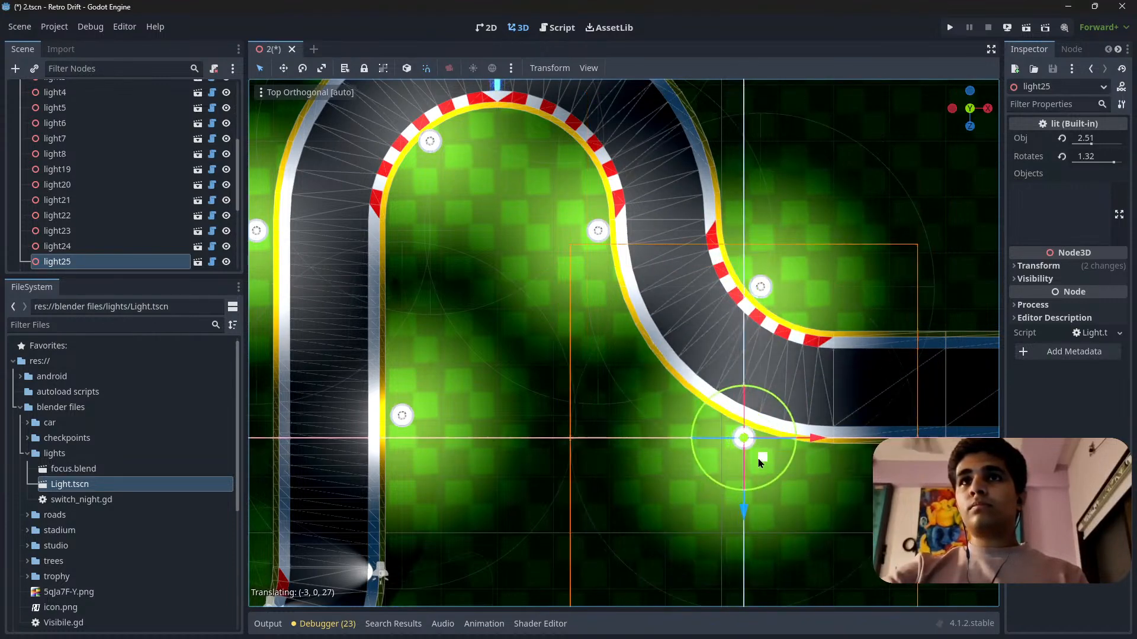
# Duplicate light25 to the opposite barrier of the final straight, and shift light25 itself further toward the finish.
pyautogui.keyDown('shift'); pyautogui.moveTo(864, 483); pyautogui.dragTo(612, 407, button='middle'); pyautogui.keyUp('shift')
pyautogui.hotkey('ctrl', 'd')
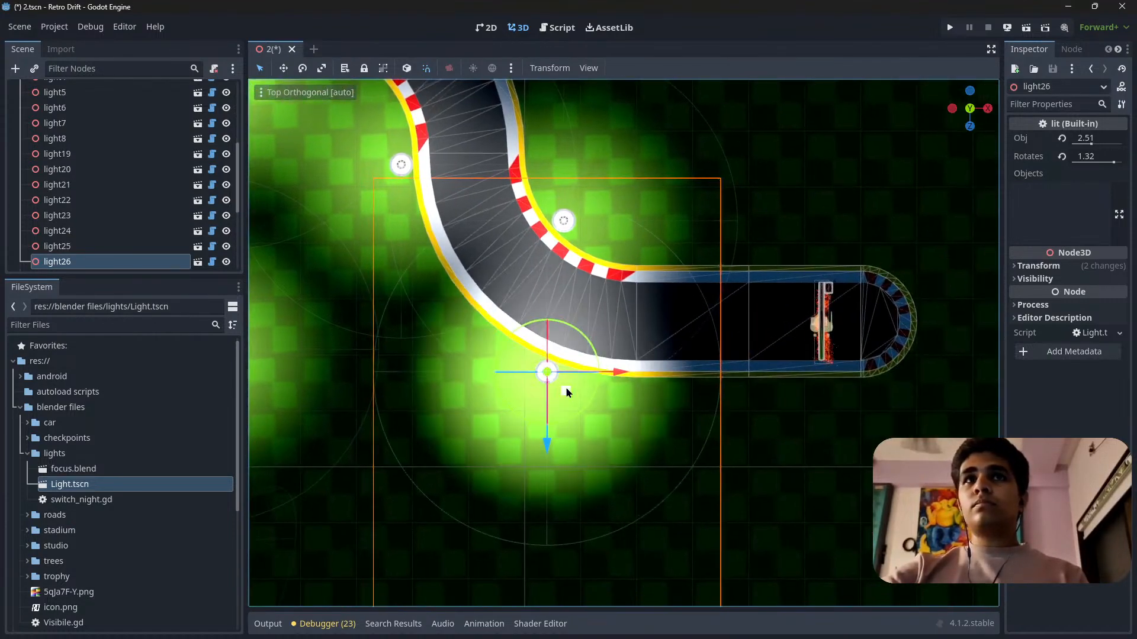
pyautogui.moveTo(566, 388); pyautogui.dragTo(729, 275)
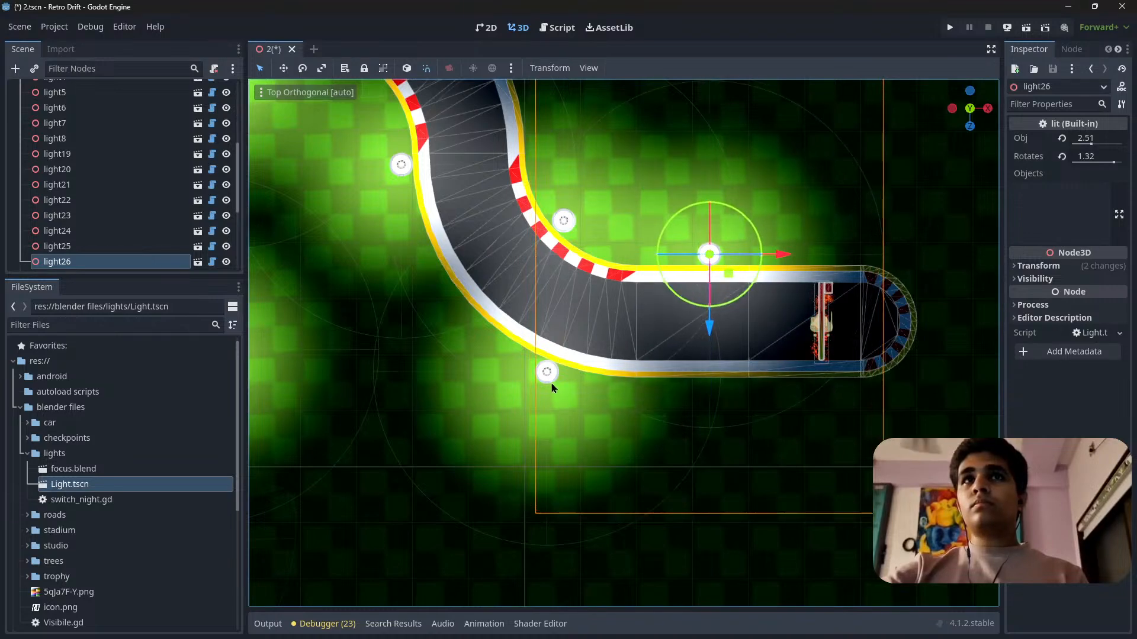
pyautogui.click(547, 372)
pyautogui.moveTo(566, 392); pyautogui.dragTo(635, 407)
# Move light26 along the final straight toward the finish gate, and place a copy outside the opposite barrier just past the gate.
pyautogui.click(711, 255)
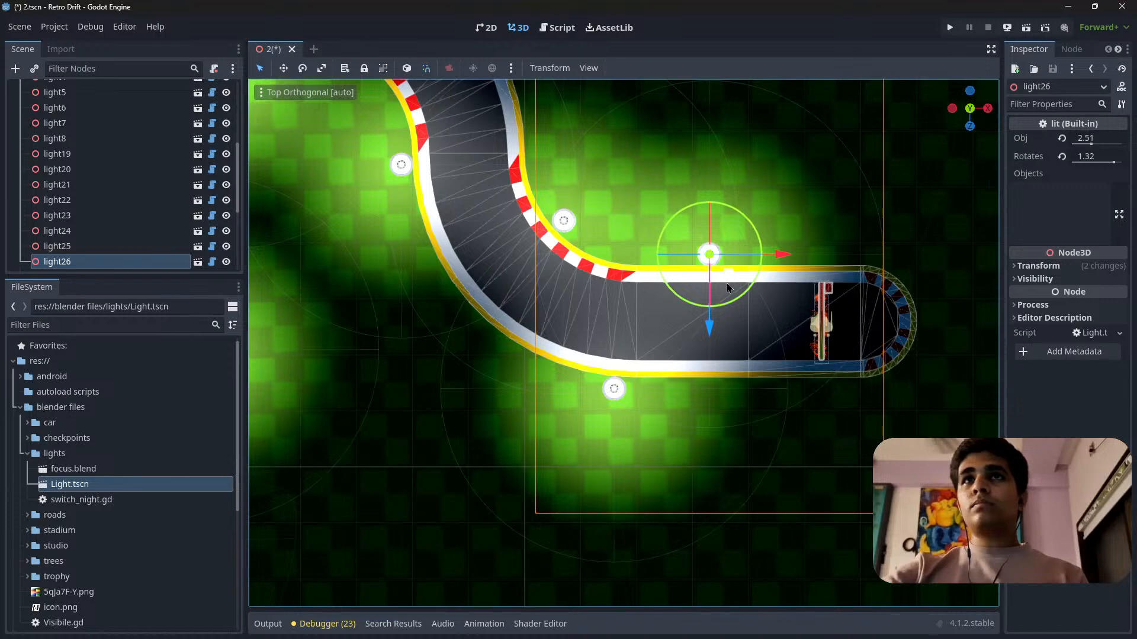
pyautogui.moveTo(728, 288); pyautogui.dragTo(916, 287)
pyautogui.hotkey('ctrl', 'd')
pyautogui.hotkey('ctrl', 'd')
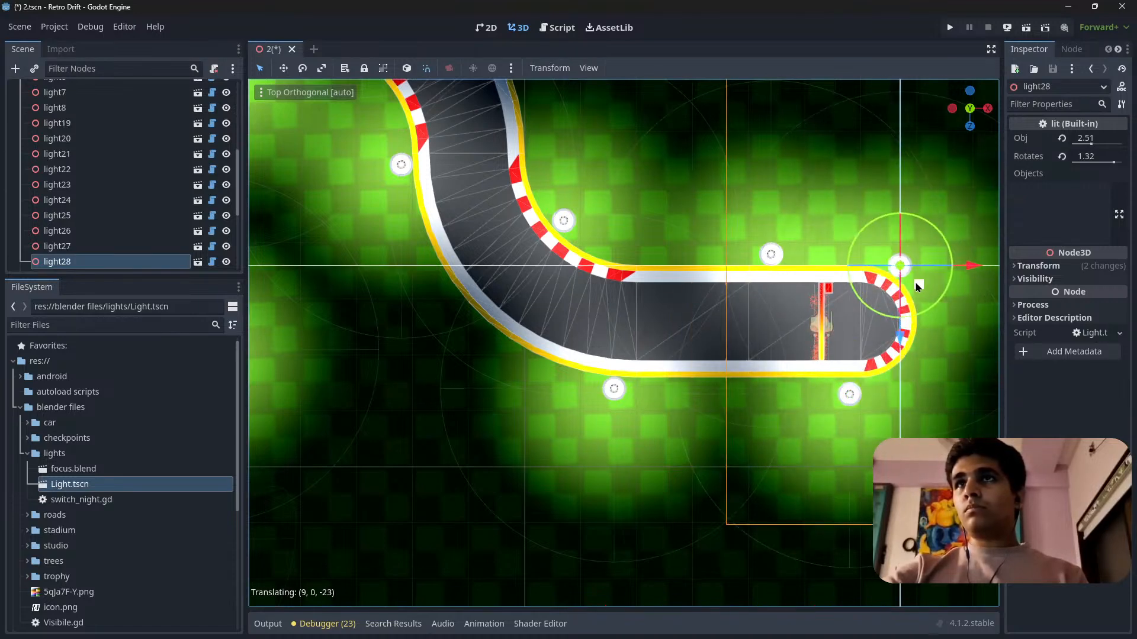
pyautogui.scroll(-5, 829, 386)
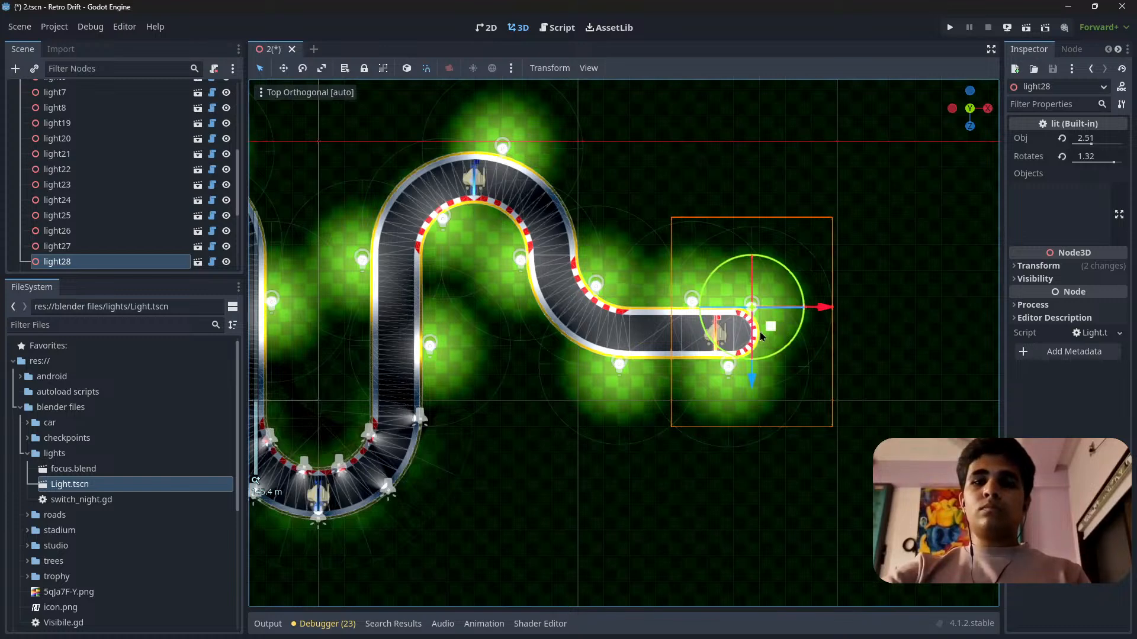
pyautogui.press('Delete')
# Duplicate light2 and place the copy outside the opposite barrier of the start straight, near the start gate.
pyautogui.click(542, 334)
pyautogui.moveTo(541, 333)
pyautogui.keyDown('shift'); pyautogui.mouseDown(button='middle')
pyautogui.moveTo(710, 326)
pyautogui.moveTo(860, 338)
pyautogui.mouseUp(button='middle'); pyautogui.keyUp('shift')
pyautogui.keyDown('shift'); pyautogui.moveTo(505, 343); pyautogui.dragTo(741, 333, button='middle'); pyautogui.keyUp('shift')
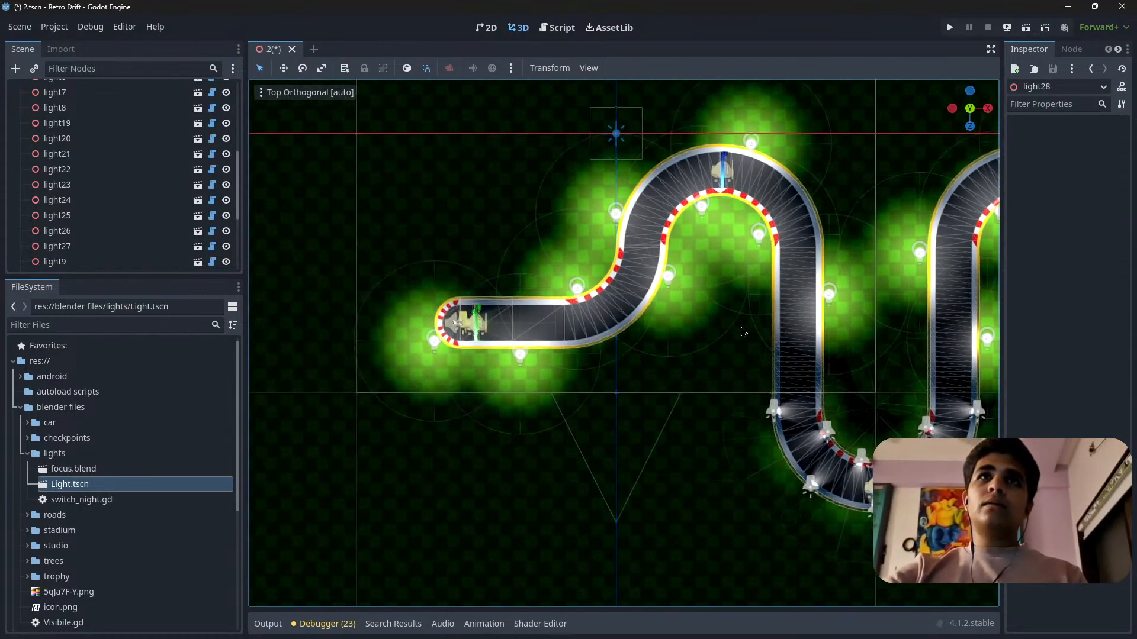
pyautogui.click(521, 361)
pyautogui.scroll(3, 448, 369)
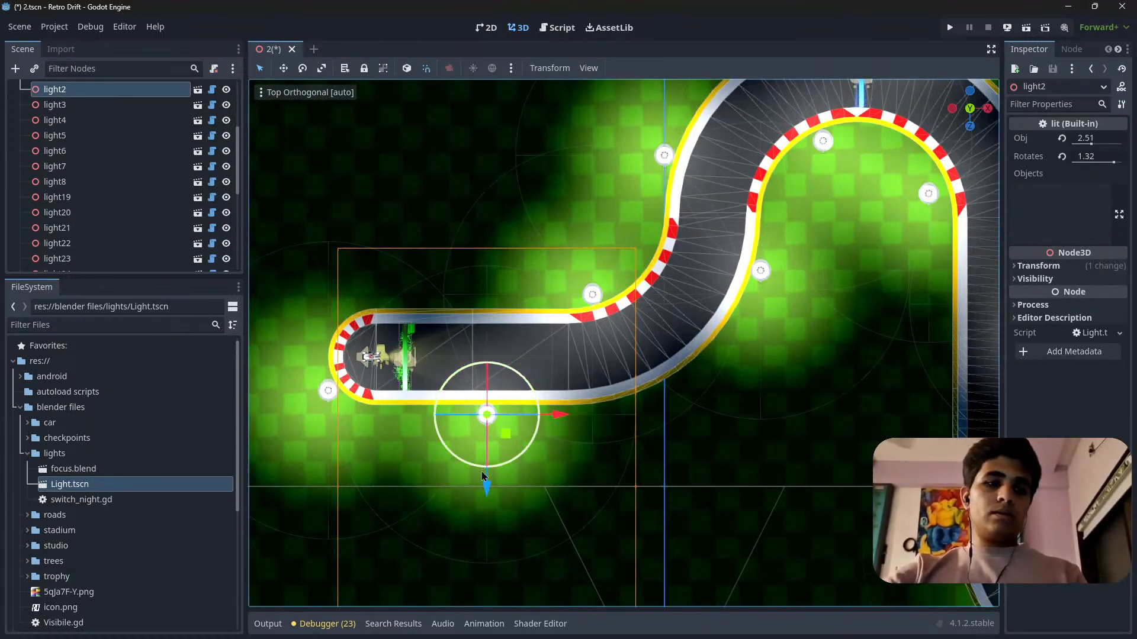
pyautogui.hotkey('ctrl', 'd')
pyautogui.moveTo(485, 486); pyautogui.dragTo(498, 365)
pyautogui.moveTo(566, 299); pyautogui.dragTo(503, 298)
pyautogui.scroll(-3, 531, 315)
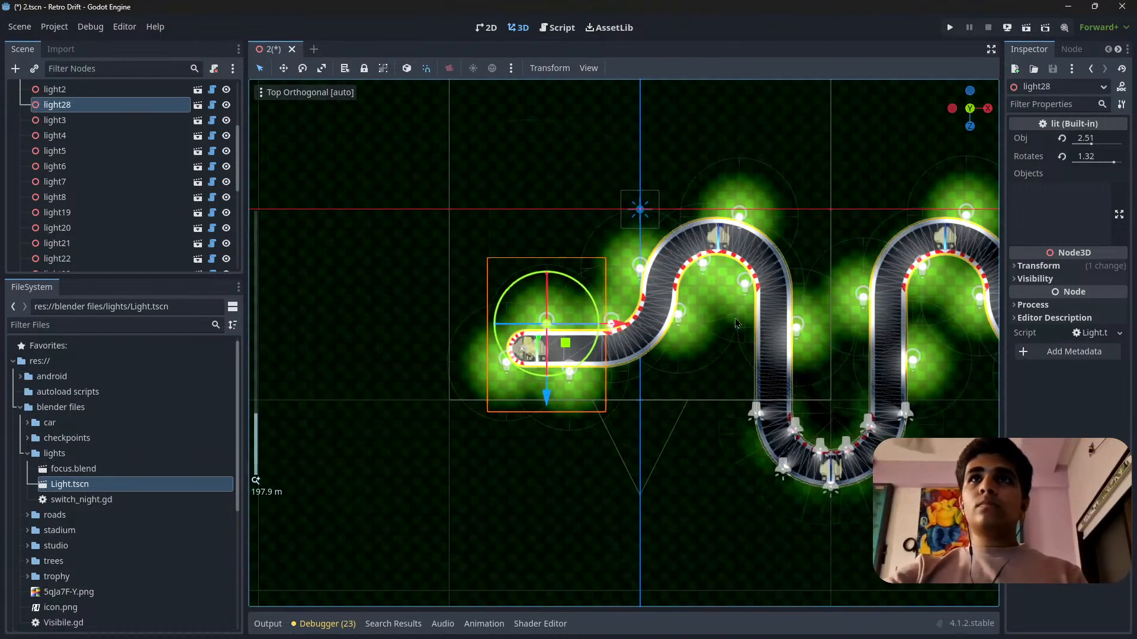
# Shift light2 and light28 along the start straight toward the first bend, on opposite sides of the track.
pyautogui.scroll(4, 640, 351)
pyautogui.click(522, 403)
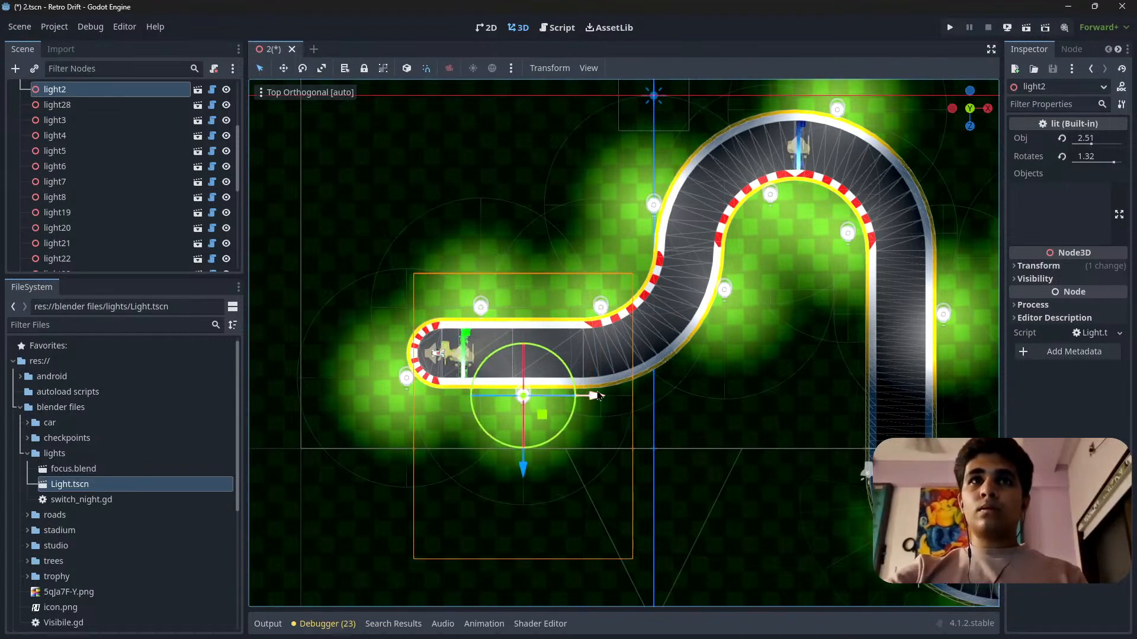
pyautogui.moveTo(598, 396); pyautogui.dragTo(636, 395)
pyautogui.click(483, 308)
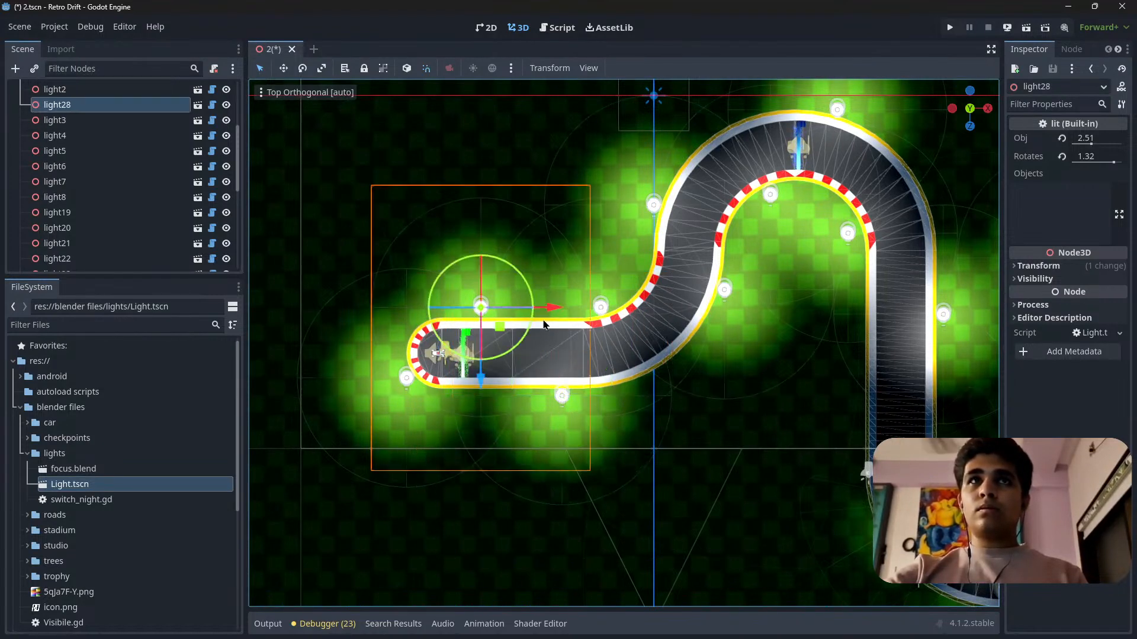
pyautogui.moveTo(554, 311); pyautogui.dragTo(574, 310)
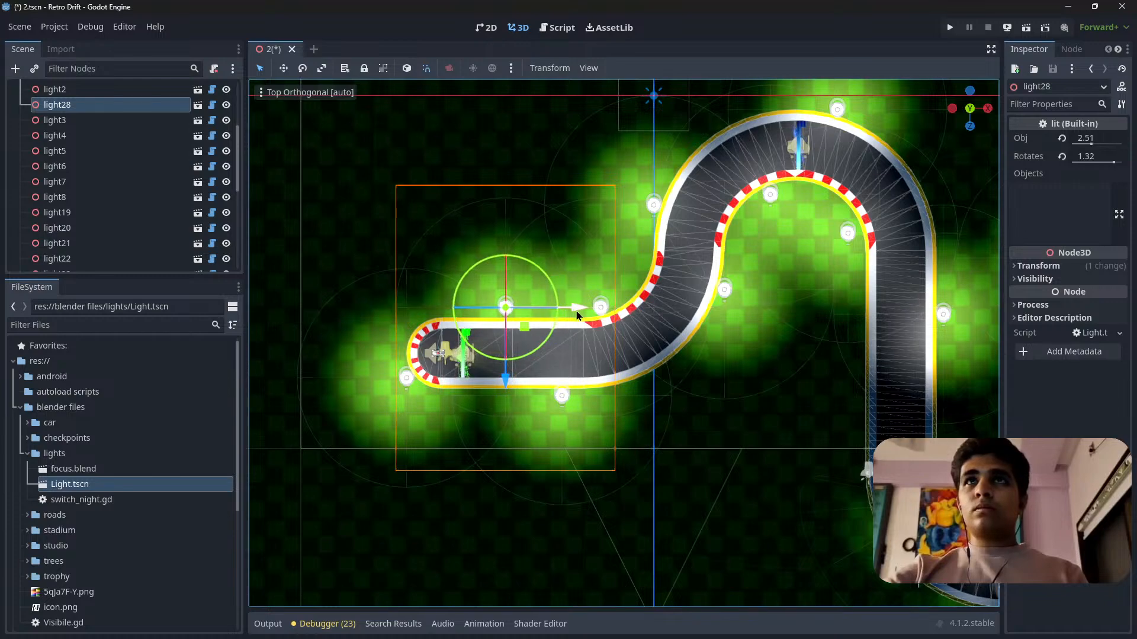
# Move light5 further along the outside of the track toward the top of the first large curve.
pyautogui.scroll(-5, 747, 302)
pyautogui.scroll(5, 588, 339)
pyautogui.click(510, 372)
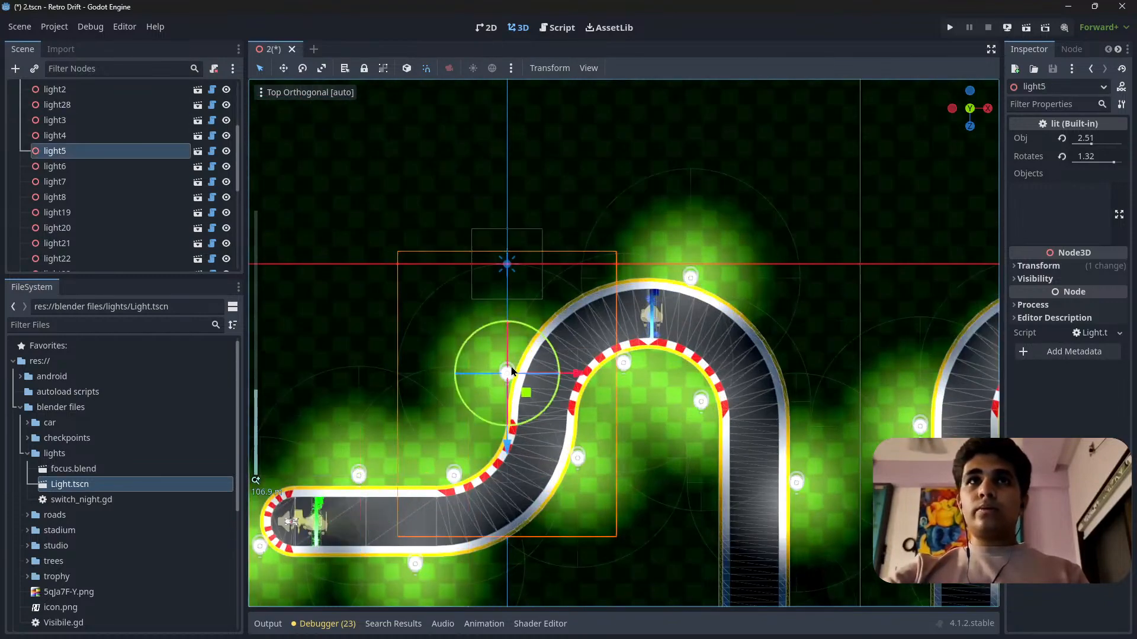
pyautogui.moveTo(523, 397); pyautogui.dragTo(538, 359)
pyautogui.scroll(-6, 583, 379)
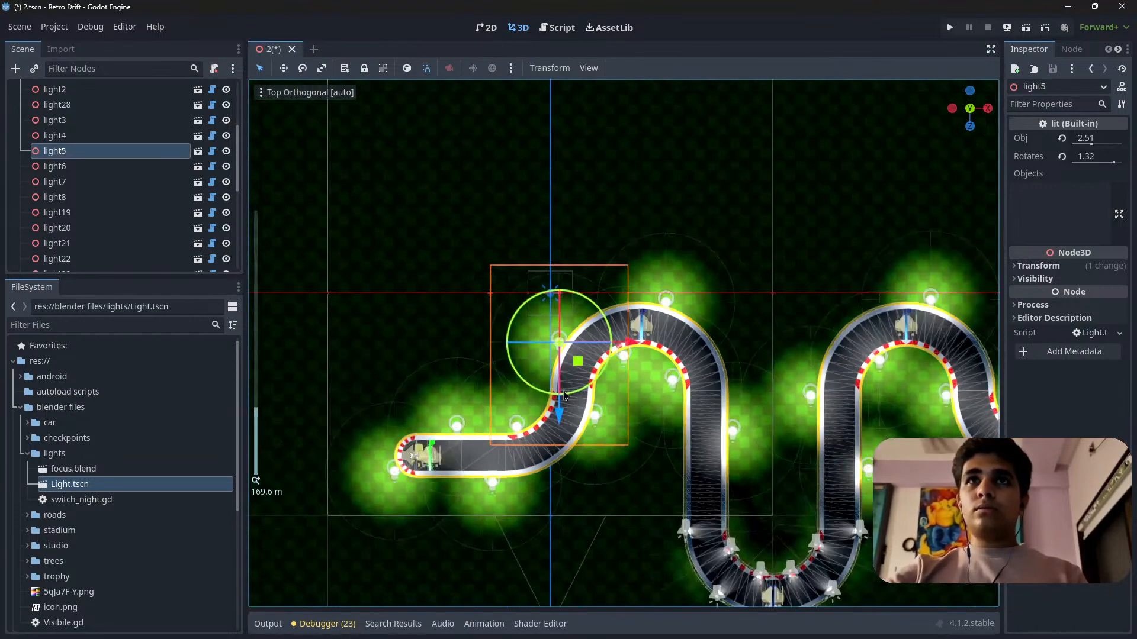
# Collapse the lights group in the scene tree and make the hidden objects group visible.
pyautogui.moveTo(714, 462); pyautogui.dragTo(567, 408, button='middle')
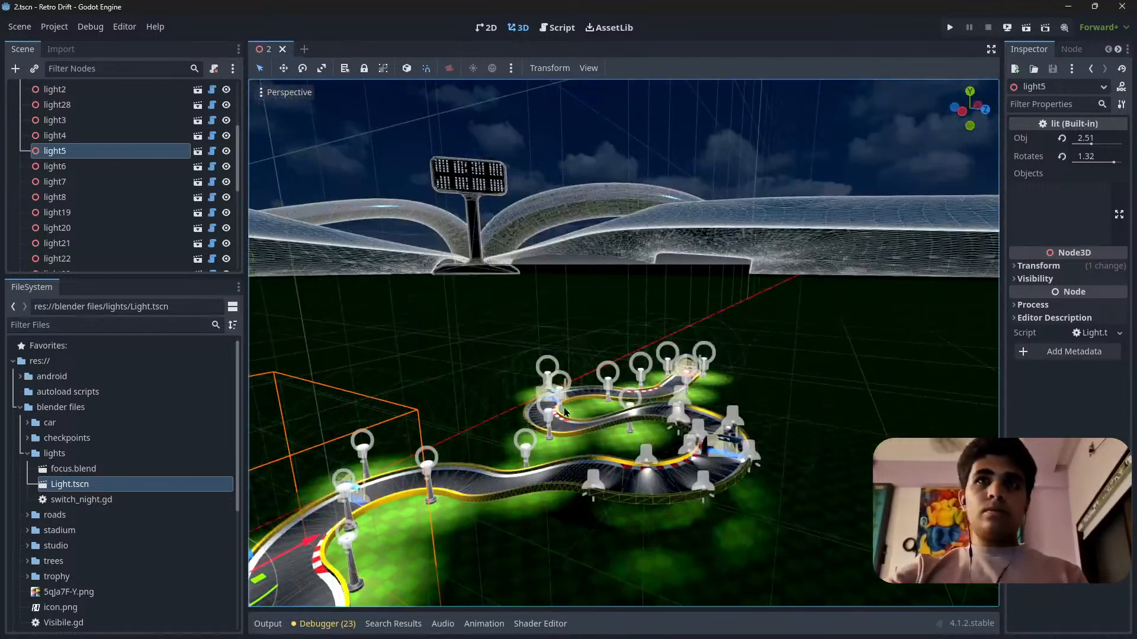
pyautogui.moveTo(688, 389); pyautogui.dragTo(657, 341, button='right')
pyautogui.scroll(5, 83, 178)
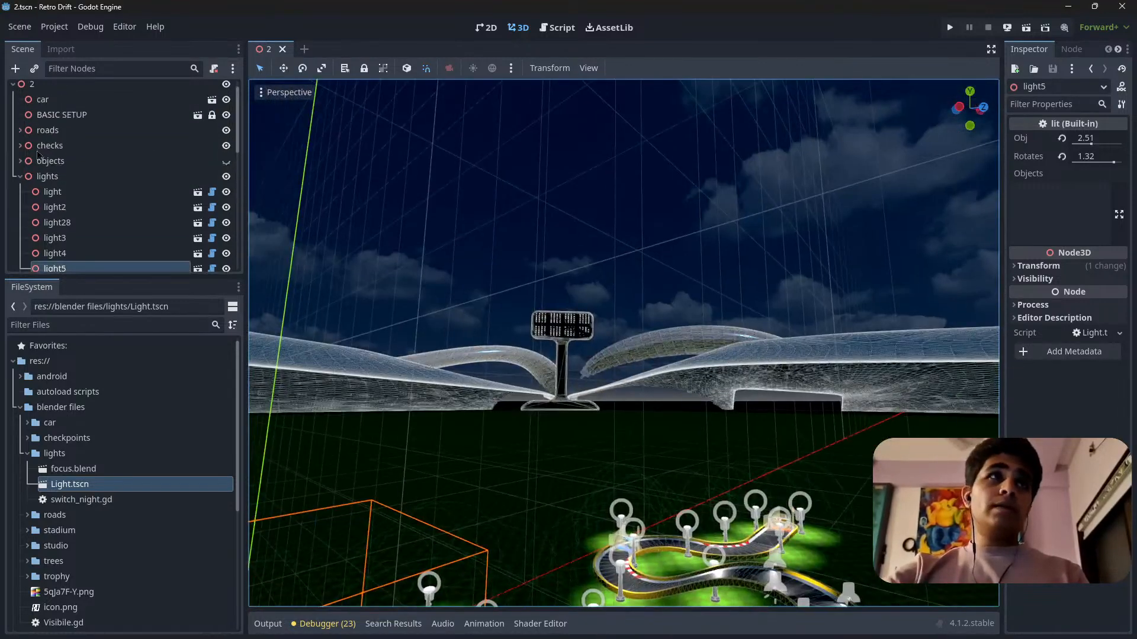
pyautogui.click(22, 182)
pyautogui.click(226, 168)
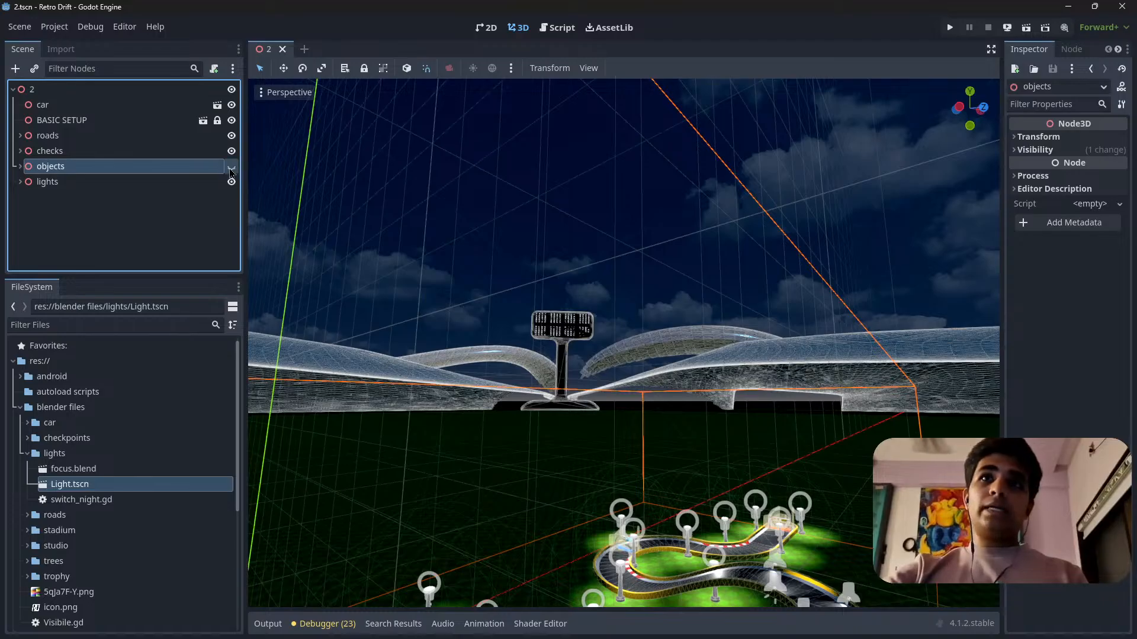
pyautogui.click(231, 169)
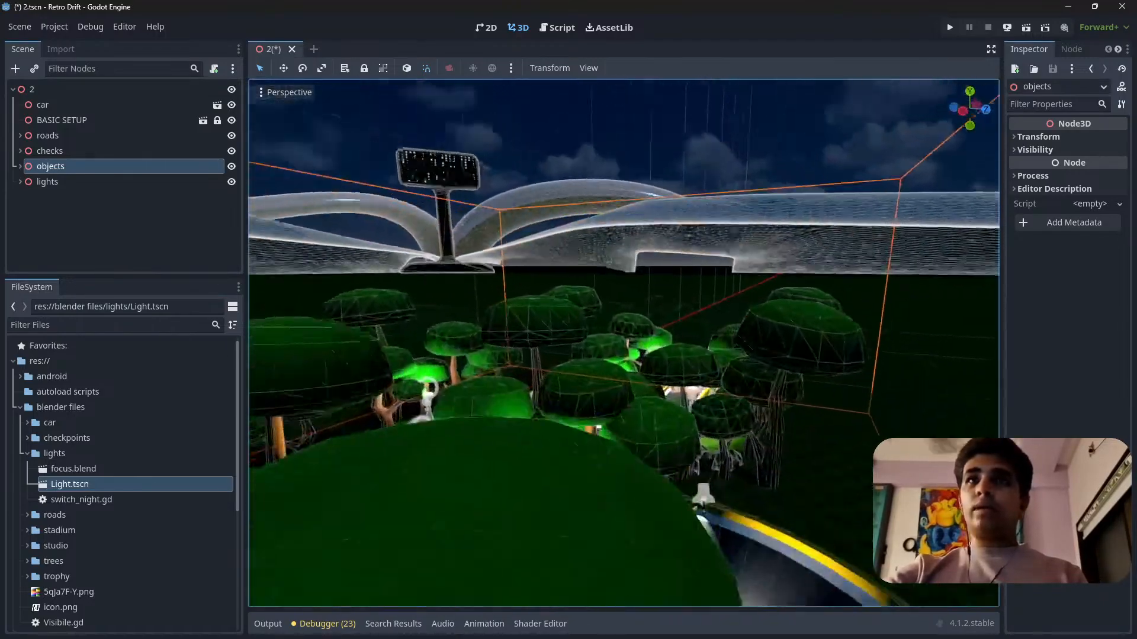
# Turn on View Frame Time for the 3D viewport with the finish gate and its lights in view.
pyautogui.press('w')
pyautogui.moveTo(623, 343); pyautogui.dragTo(828, 343, button='right')
pyautogui.press('w')
pyautogui.press('w')
pyautogui.press('w')
pyautogui.press('s')
pyautogui.click(286, 93)
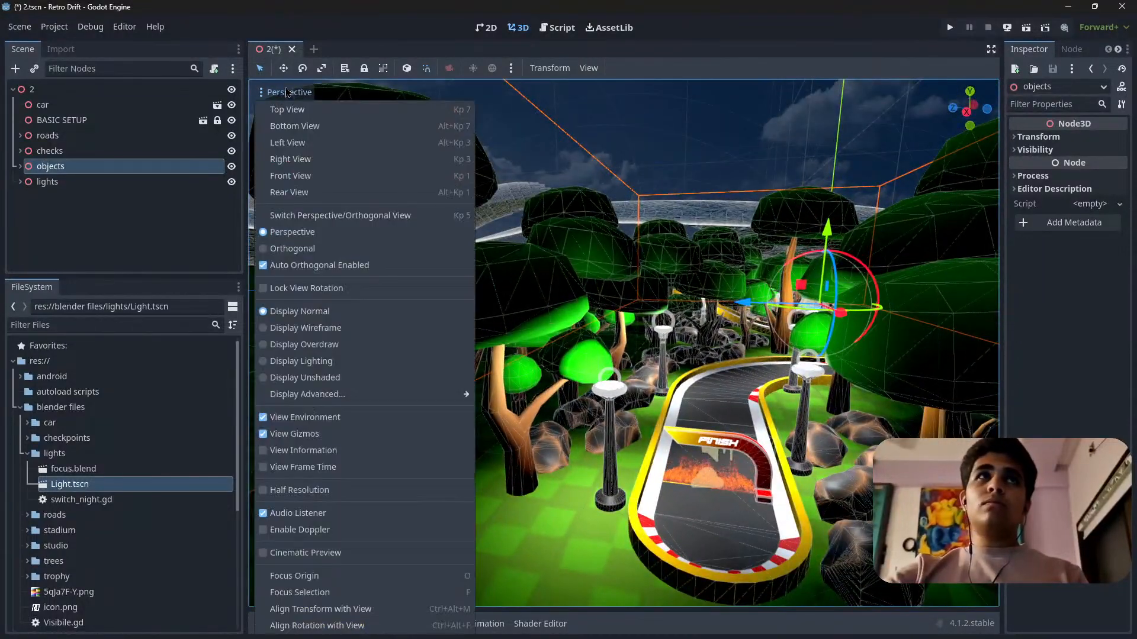
pyautogui.click(315, 467)
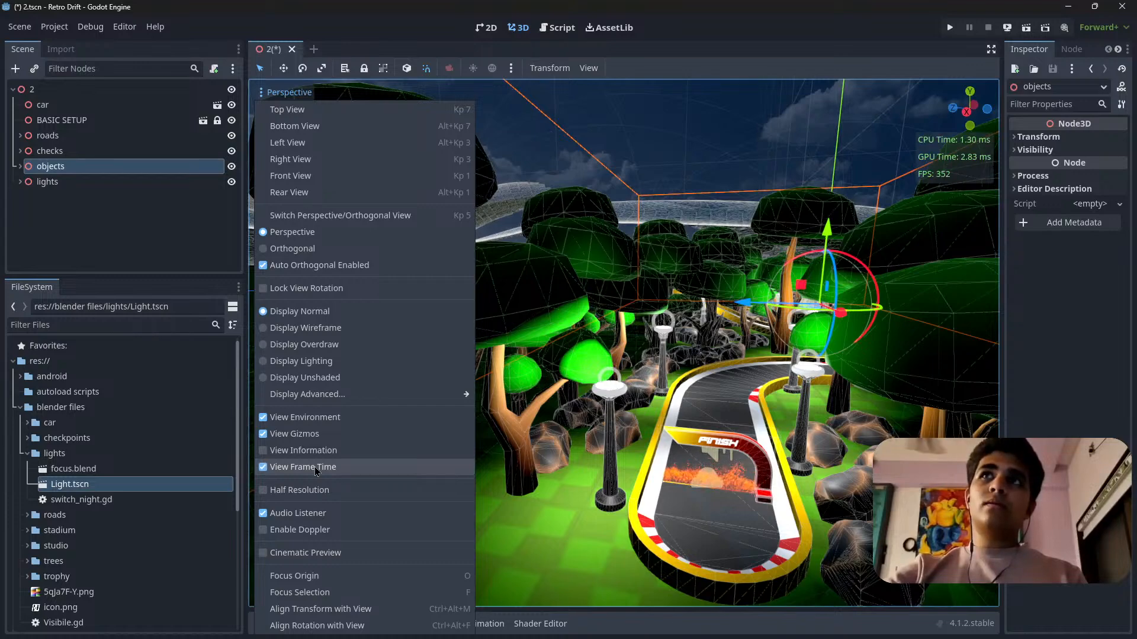
pyautogui.click(301, 92)
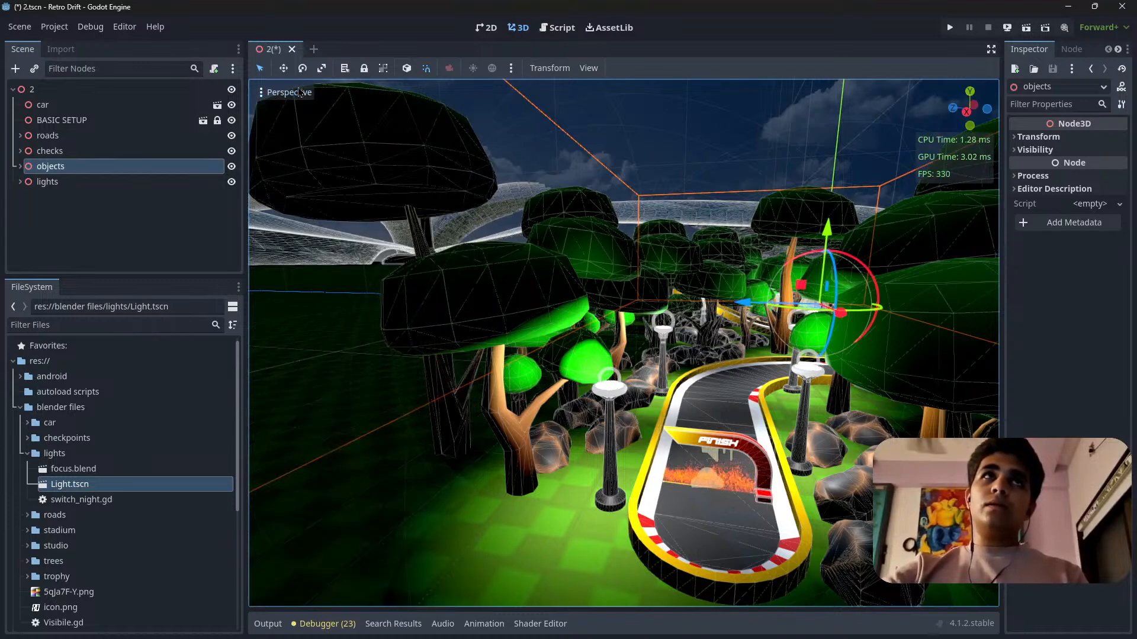
# Check the frame time and FPS read-outs while flying along the lit, tree-lined track near the finish gate.
pyautogui.moveTo(740, 393)
pyautogui.mouseDown(button='right')
pyautogui.moveTo(773, 332)
pyautogui.moveTo(755, 418)
pyautogui.moveTo(785, 349)
pyautogui.moveTo(784, 373)
pyautogui.moveTo(777, 339)
pyautogui.moveTo(775, 350)
pyautogui.moveTo(799, 348)
pyautogui.moveTo(657, 350)
pyautogui.moveTo(888, 349)
pyautogui.moveTo(747, 391)
pyautogui.mouseUp(button='right')
pyautogui.press('w')
pyautogui.scroll(3, 740, 394)
pyautogui.press('w')
pyautogui.press('s')
pyautogui.press('w')
pyautogui.press('w')
pyautogui.press('a')
pyautogui.press('s')
pyautogui.press('w')
pyautogui.press('w')
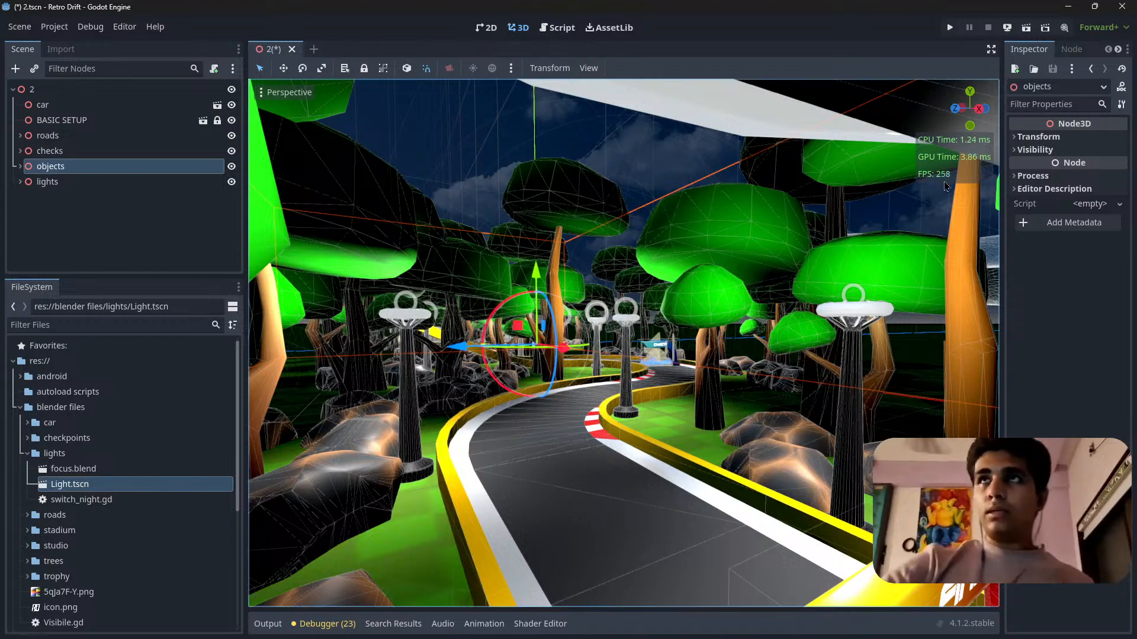
pyautogui.moveTo(962, 187); pyautogui.dragTo(1060, 179, button='right')
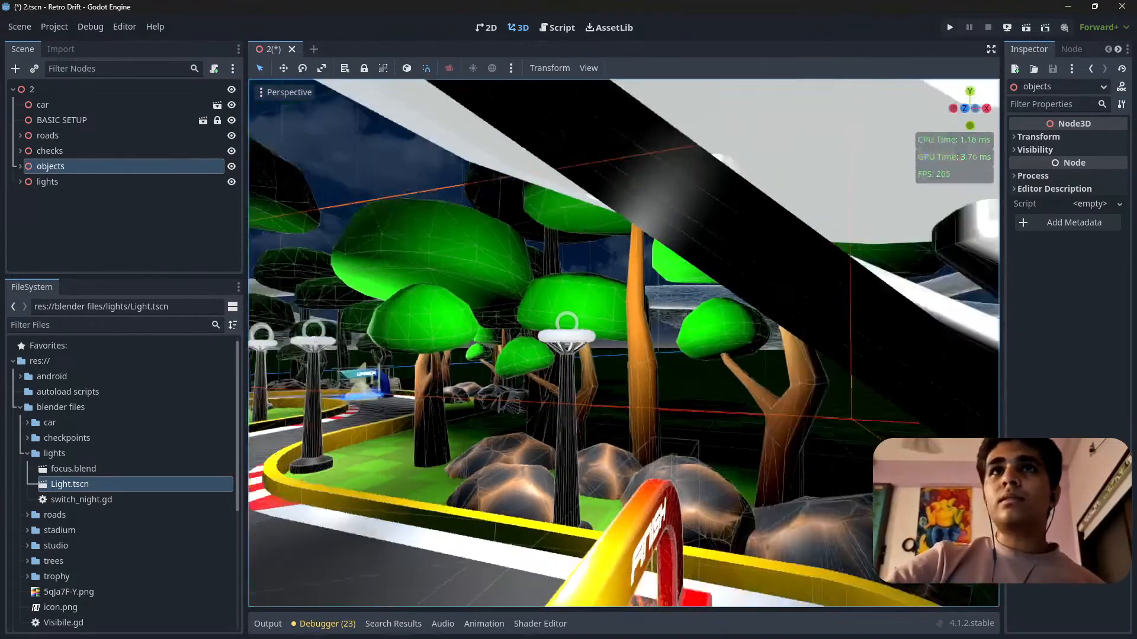
pyautogui.moveTo(623, 374)
pyautogui.mouseDown(button='right')
pyautogui.moveTo(752, 343)
pyautogui.moveTo(605, 385)
pyautogui.mouseUp(button='right')
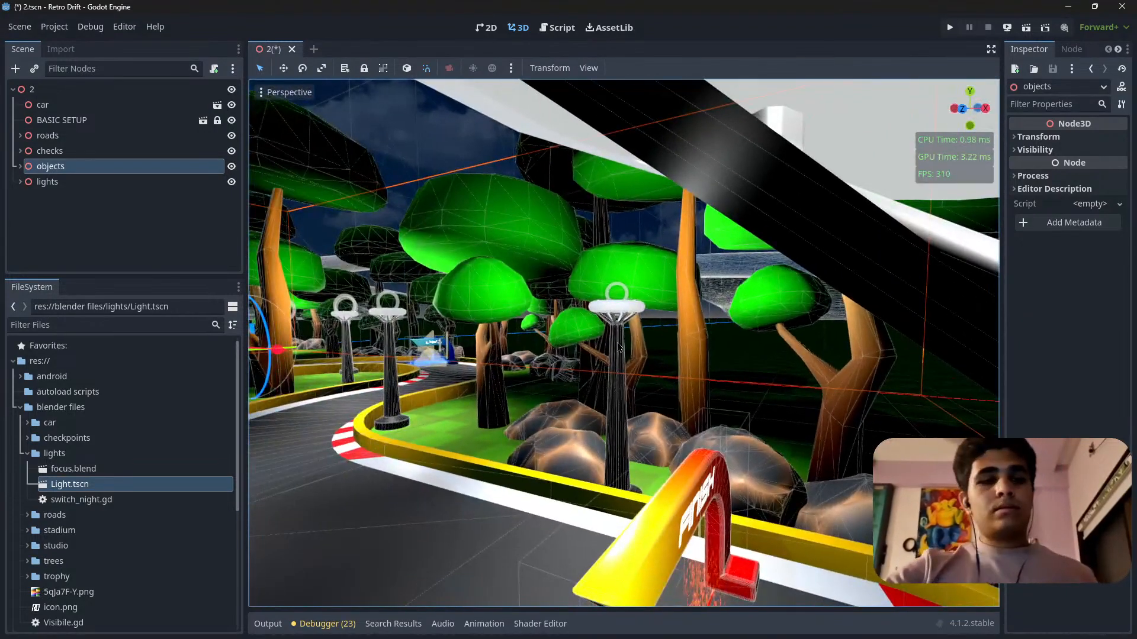
# Examine the lights among the trees along the track from ground level and from above.
pyautogui.moveTo(718, 327); pyautogui.dragTo(500, 352, button='right')
pyautogui.press('s')
pyautogui.scroll(5, 628, 411)
pyautogui.press('w')
pyautogui.press('s')
pyautogui.scroll(8, 623, 343)
pyautogui.press('a')
pyautogui.press('w')
pyautogui.press('w')
pyautogui.press('s')
pyautogui.press('w')
pyautogui.press('w')
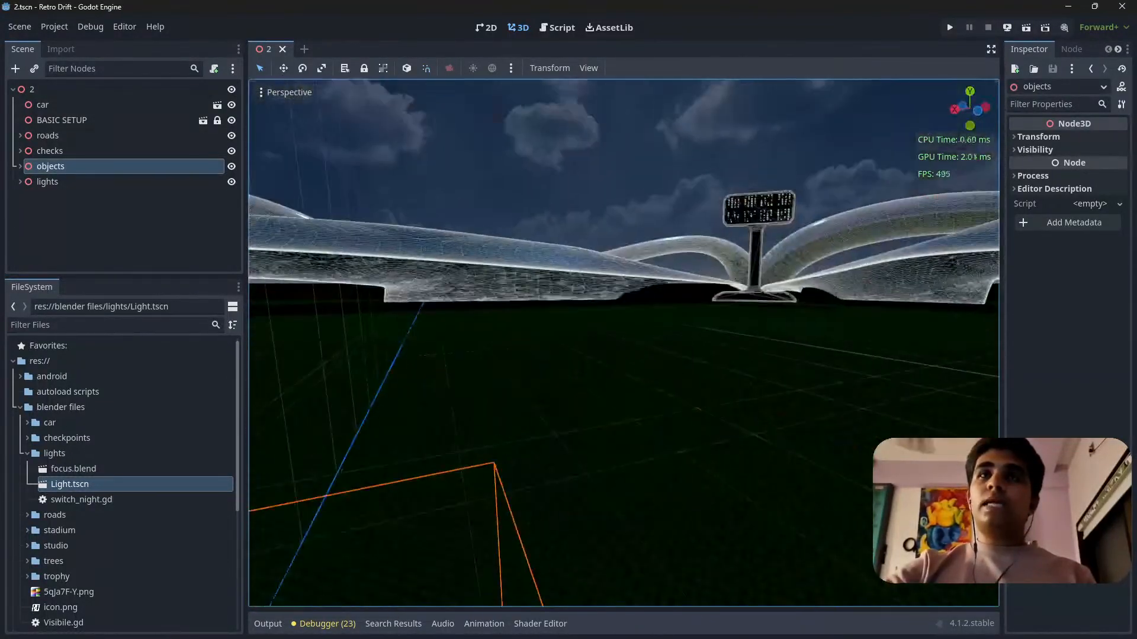
# Inspect the lit level and its stadium surroundings from a distance, checking the frame time read-outs.
pyautogui.moveTo(623, 344); pyautogui.dragTo(609, 387, button='right')
pyautogui.scroll(5, 623, 343)
pyautogui.press('w')
pyautogui.press('w')
pyautogui.press('s')
pyautogui.press('f')
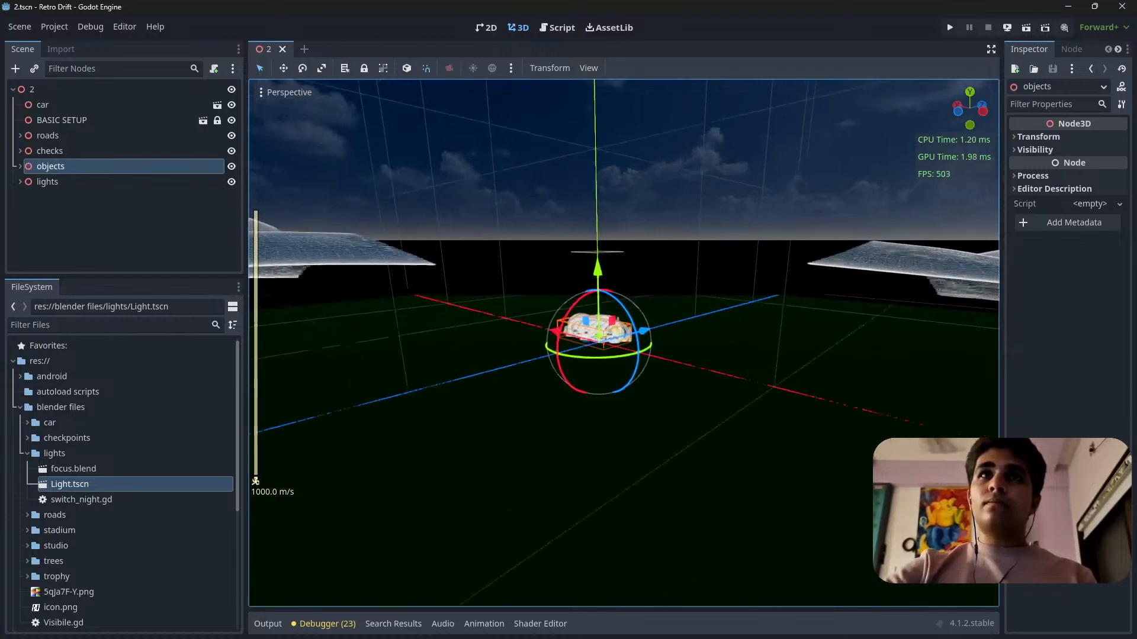
pyautogui.press('w')
pyautogui.moveTo(623, 355); pyautogui.dragTo(675, 361, button='right')
pyautogui.press('a')
pyautogui.press('w')
pyautogui.moveTo(667, 307); pyautogui.dragTo(737, 361, button='right')
pyautogui.press('a')
pyautogui.hotkey('ctrl', 's')
# Examine the light coverage from the start gate along the first curves and the far bend of the track.
pyautogui.press('s')
pyautogui.moveTo(667, 306); pyautogui.dragTo(633, 267, button='right')
pyautogui.press('w')
pyautogui.press('w')
pyautogui.scroll(-3, 674, 290)
pyautogui.press('s')
pyautogui.press('w')
pyautogui.press('d')
pyautogui.press('s')
pyautogui.moveTo(623, 343); pyautogui.dragTo(592, 319, button='right')
pyautogui.press('d')
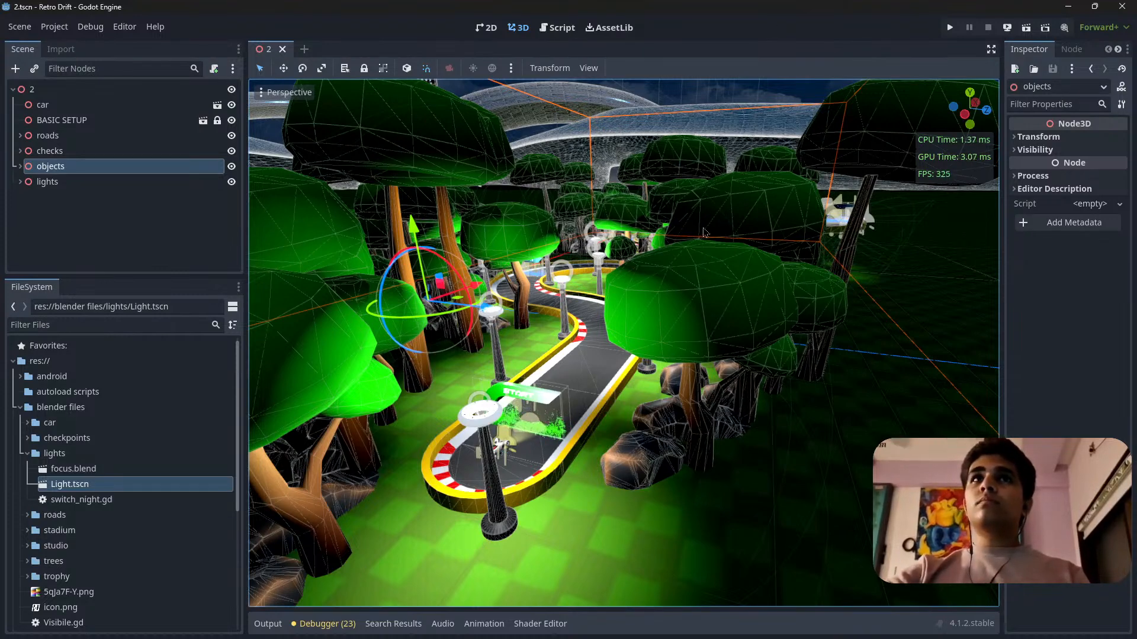
pyautogui.moveTo(703, 228)
pyautogui.mouseDown(button='right')
pyautogui.moveTo(703, 296)
pyautogui.moveTo(669, 195)
pyautogui.moveTo(684, 157)
pyautogui.moveTo(695, 231)
pyautogui.mouseUp(button='right')
pyautogui.press('s')
pyautogui.scroll(2, 702, 240)
pyautogui.press('s')
pyautogui.press('w')
pyautogui.press('s')
pyautogui.moveTo(673, 338); pyautogui.dragTo(655, 431, button='right')
# Save and run the level 2 scene, and turn on Night Mode in the game's pause menu.
pyautogui.hotkey('ctrl', 's')
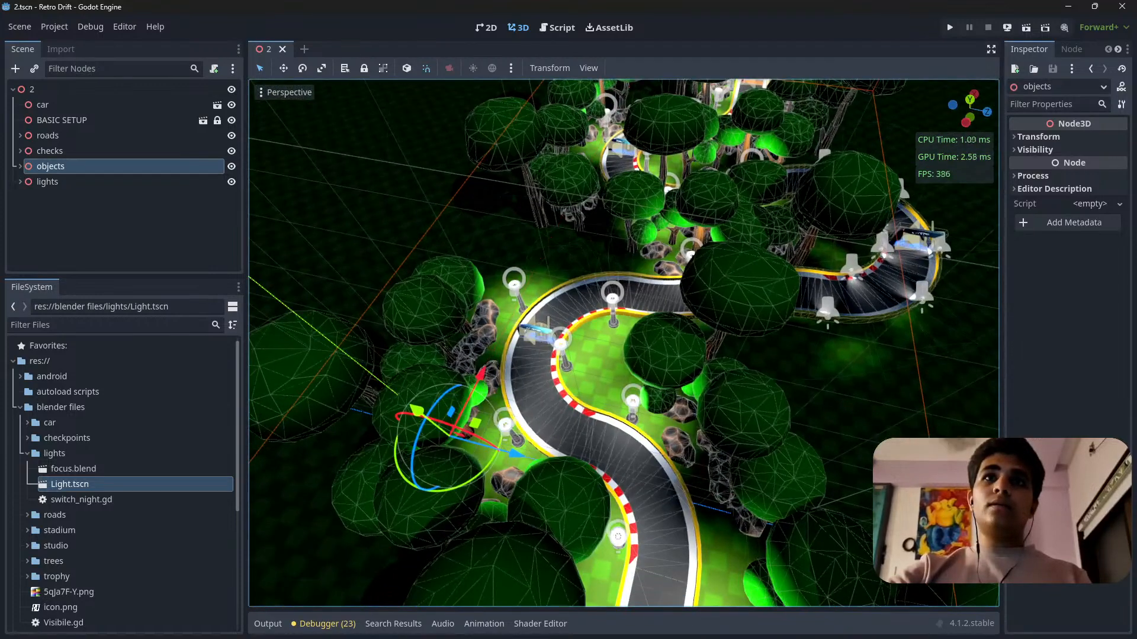
pyautogui.click(1026, 27)
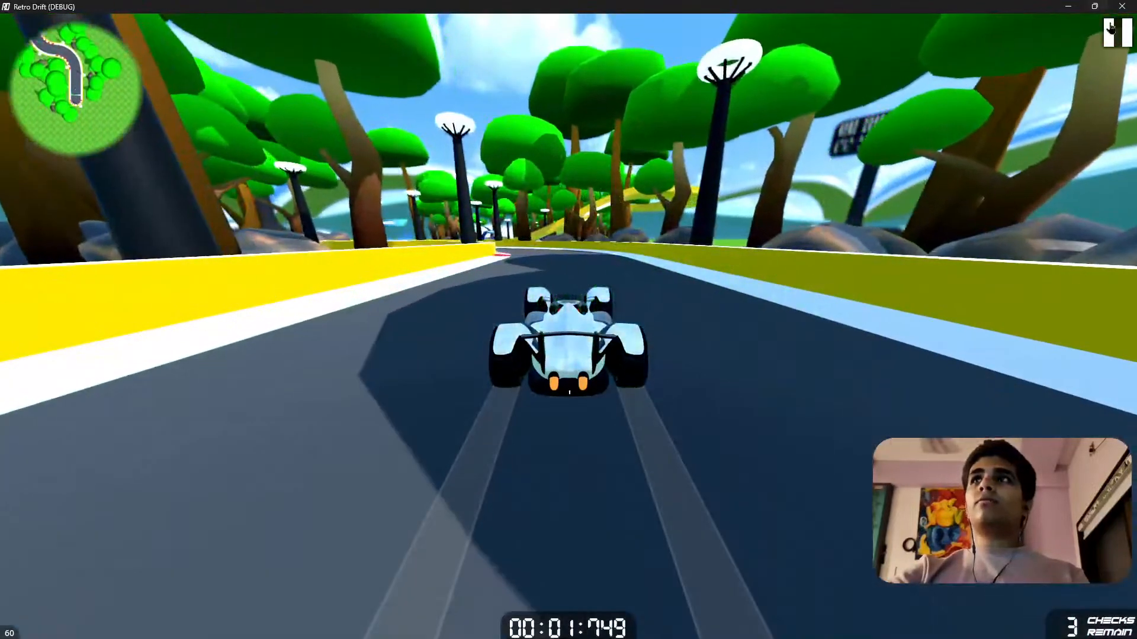
pyautogui.click(1111, 28)
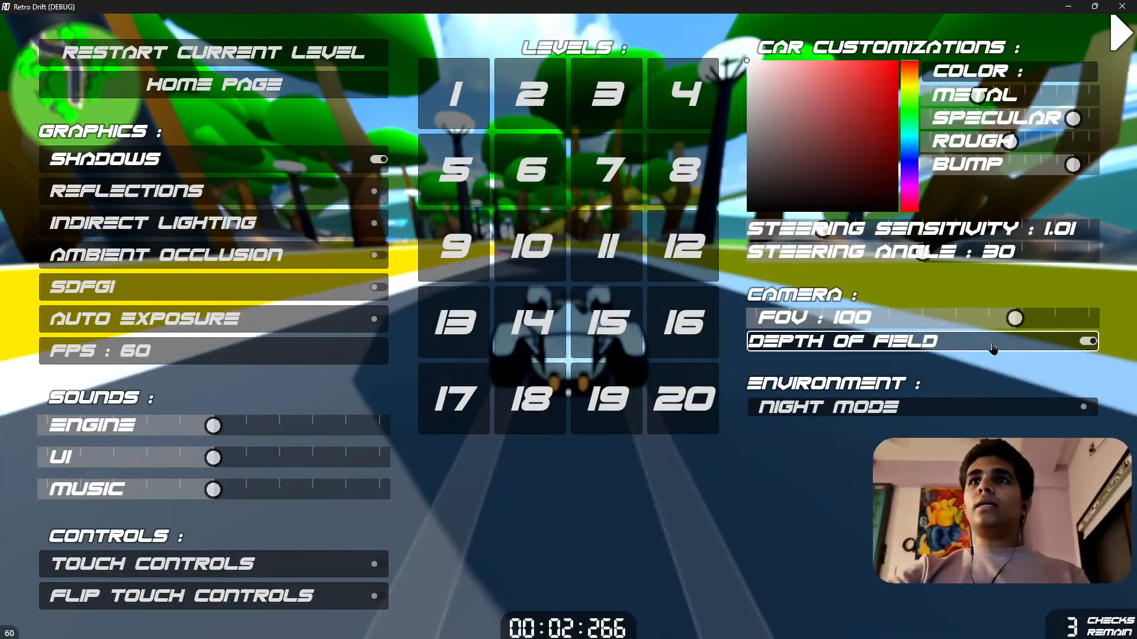
pyautogui.click(1000, 407)
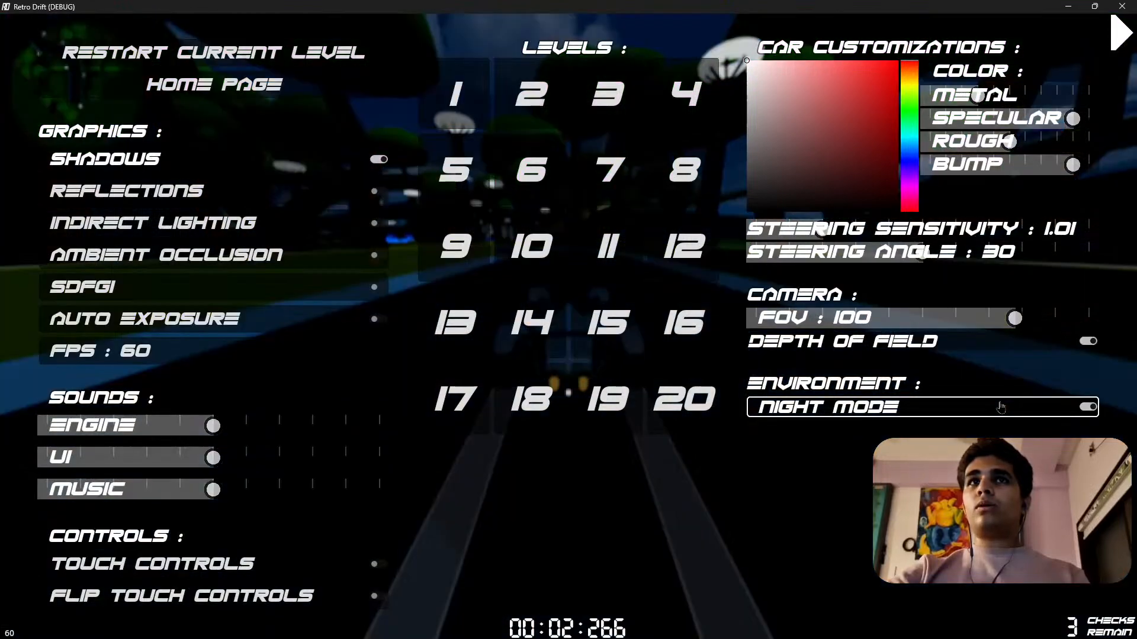
pyautogui.click(1121, 31)
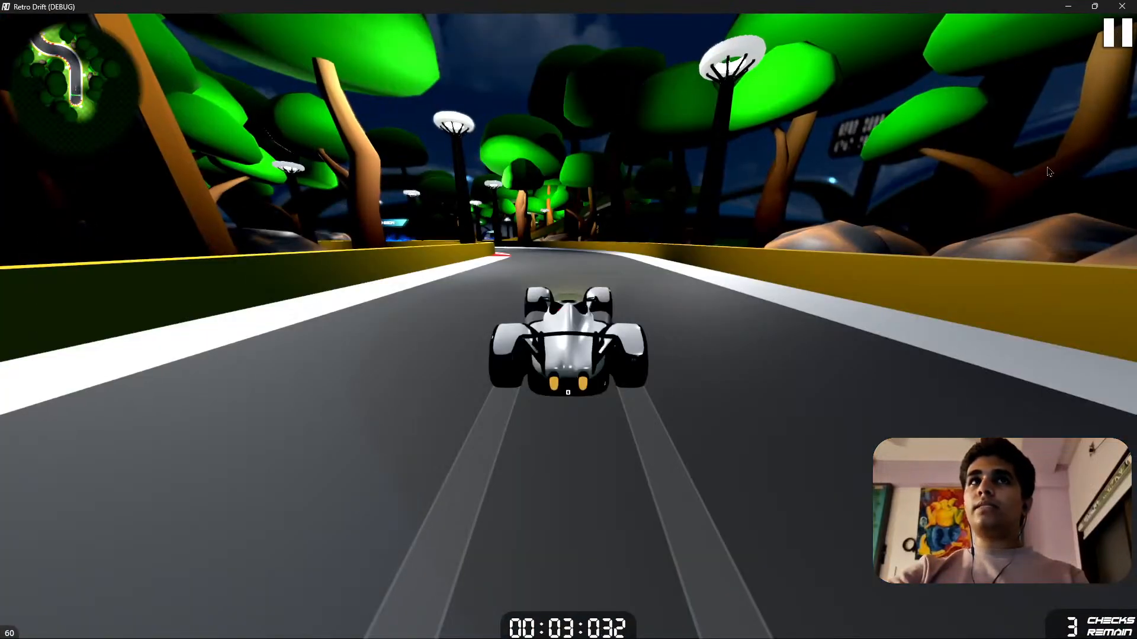
# Test-drive level 2 at night through the first two checkpoints, and check the FPS in the pause menu before resuming.
pyautogui.press('a')
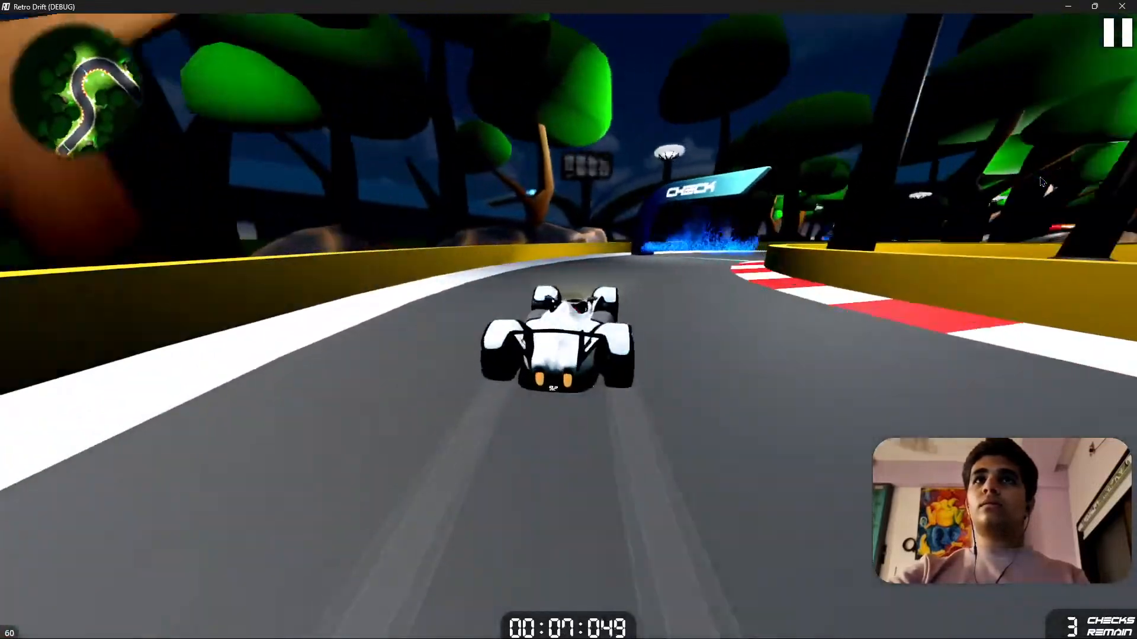
pyautogui.press('d')
pyautogui.press('d')
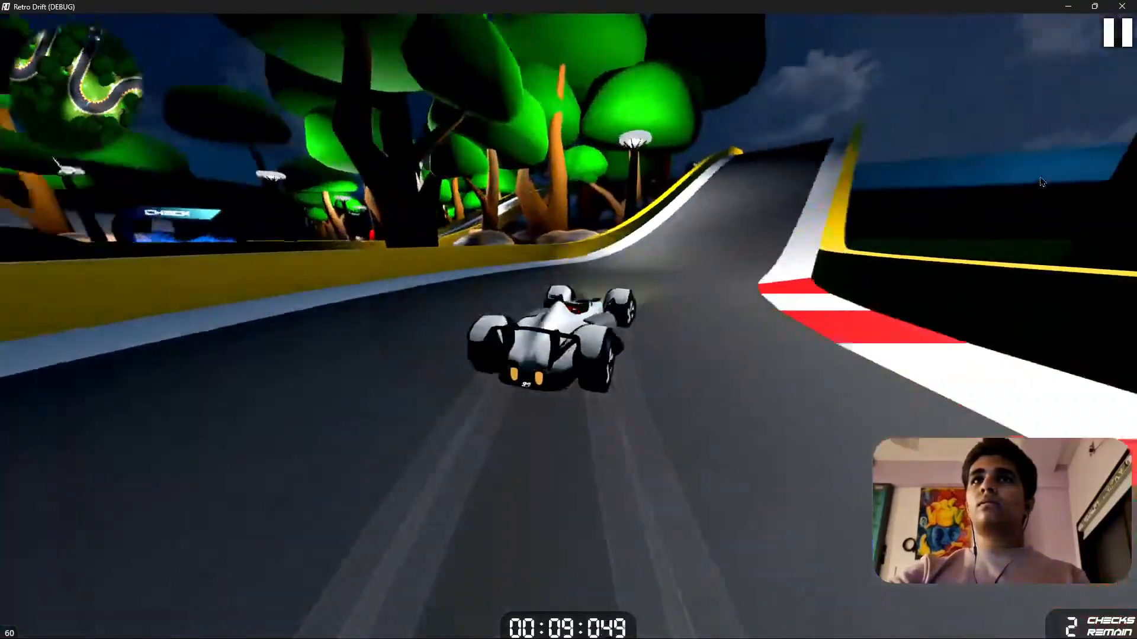
pyautogui.press('space')
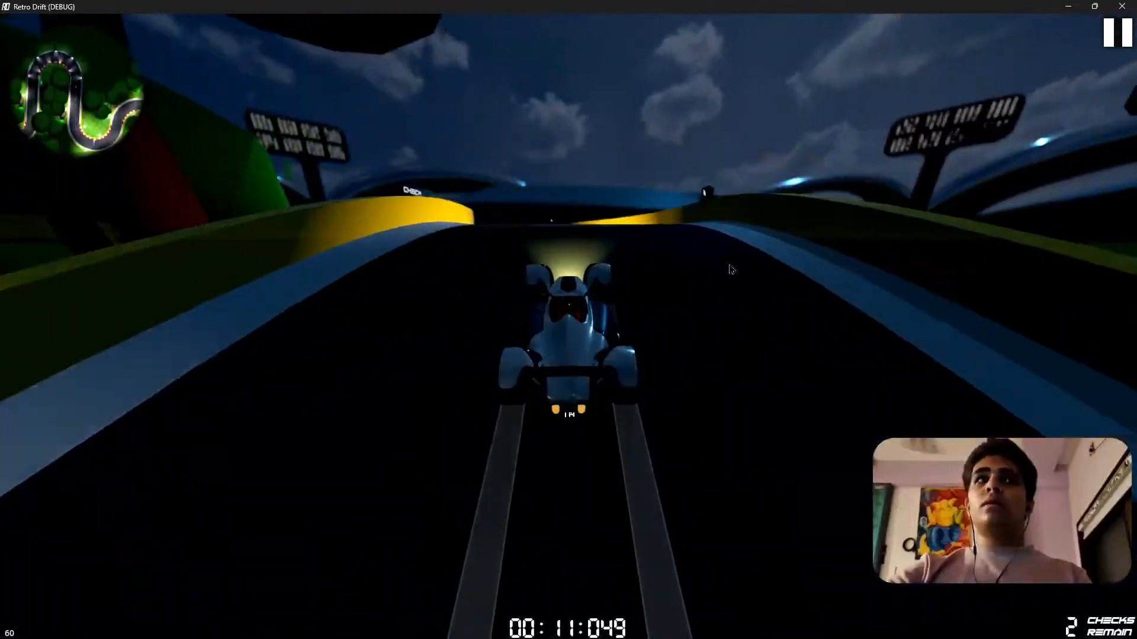
pyautogui.press('a')
pyautogui.press('a')
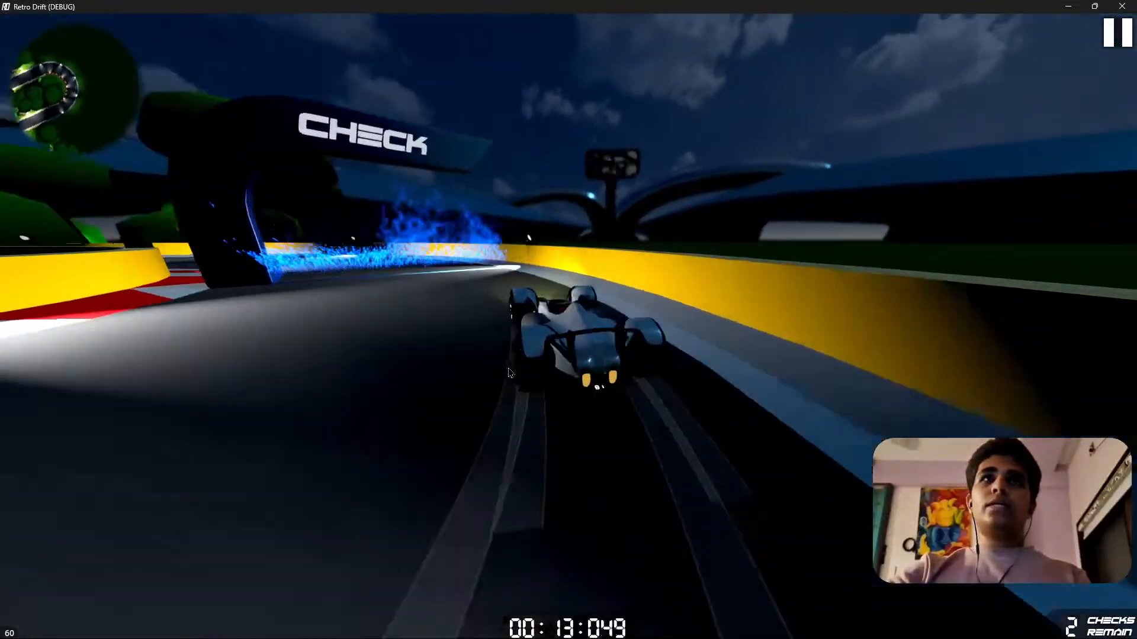
pyautogui.press('a')
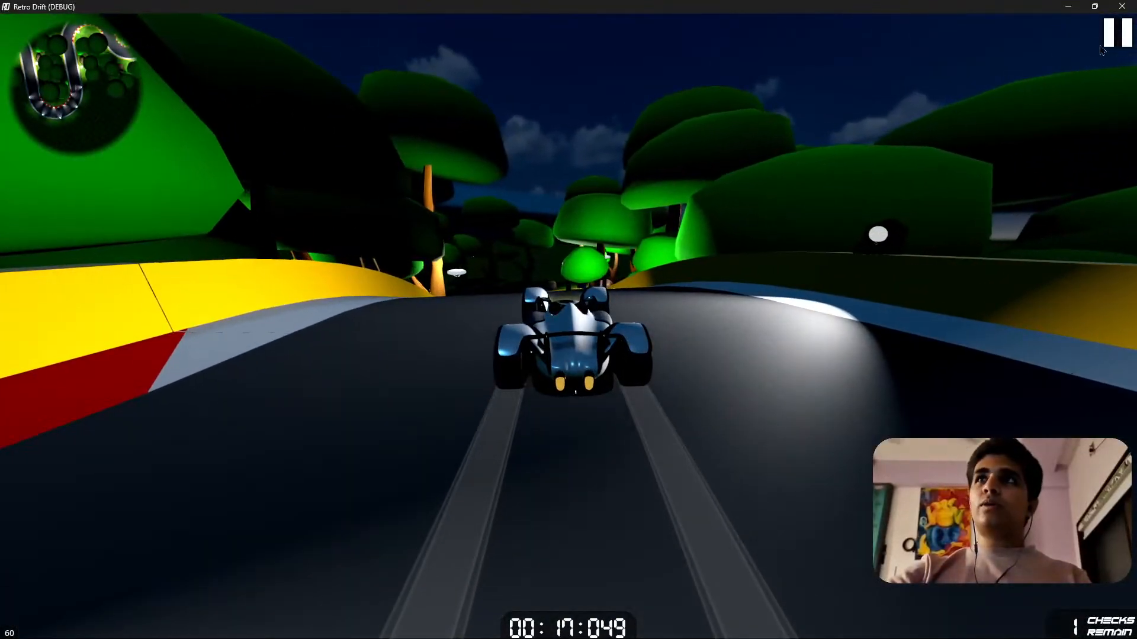
pyautogui.click(1107, 41)
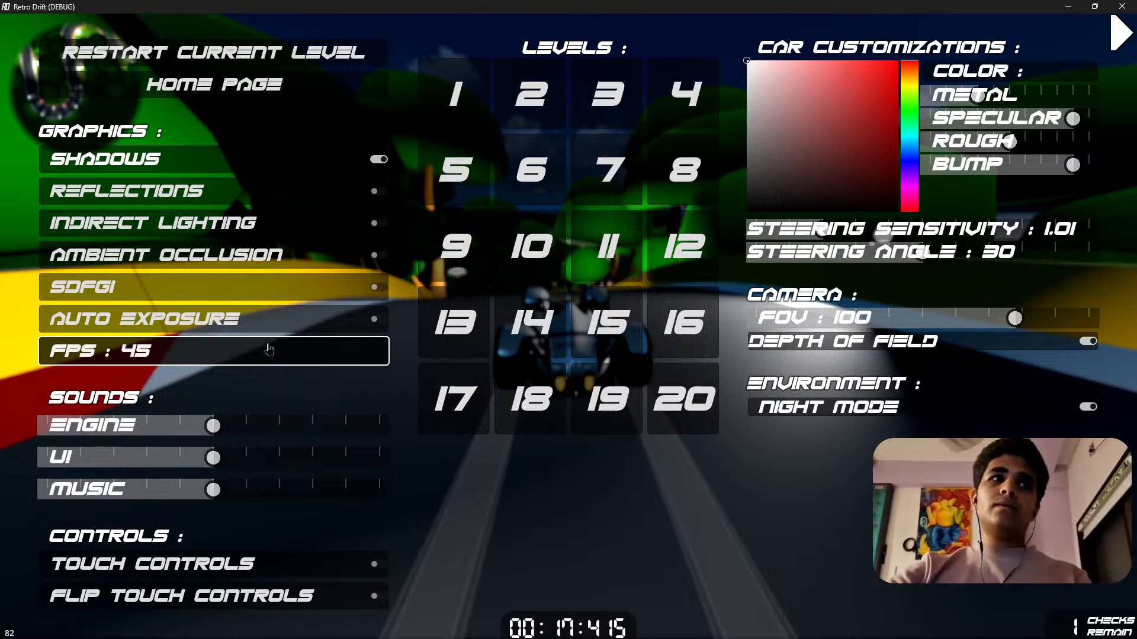
pyautogui.click(1116, 35)
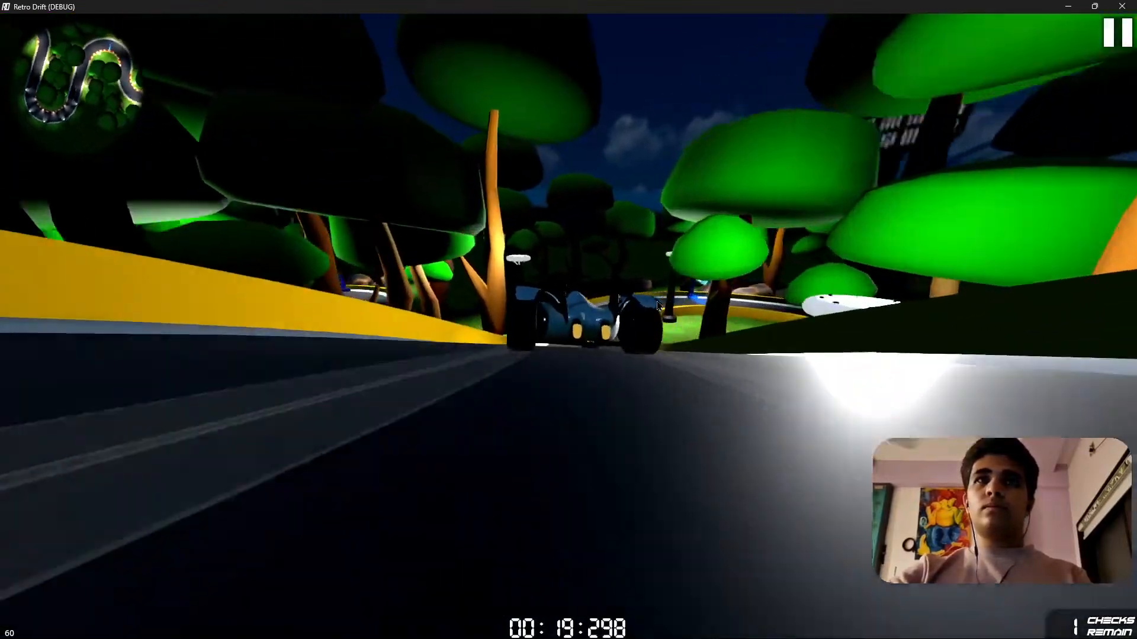
# Drive the rest of the level 2 track at night through the last checkpoint and the finish gate.
pyautogui.press('w')
pyautogui.press('d')
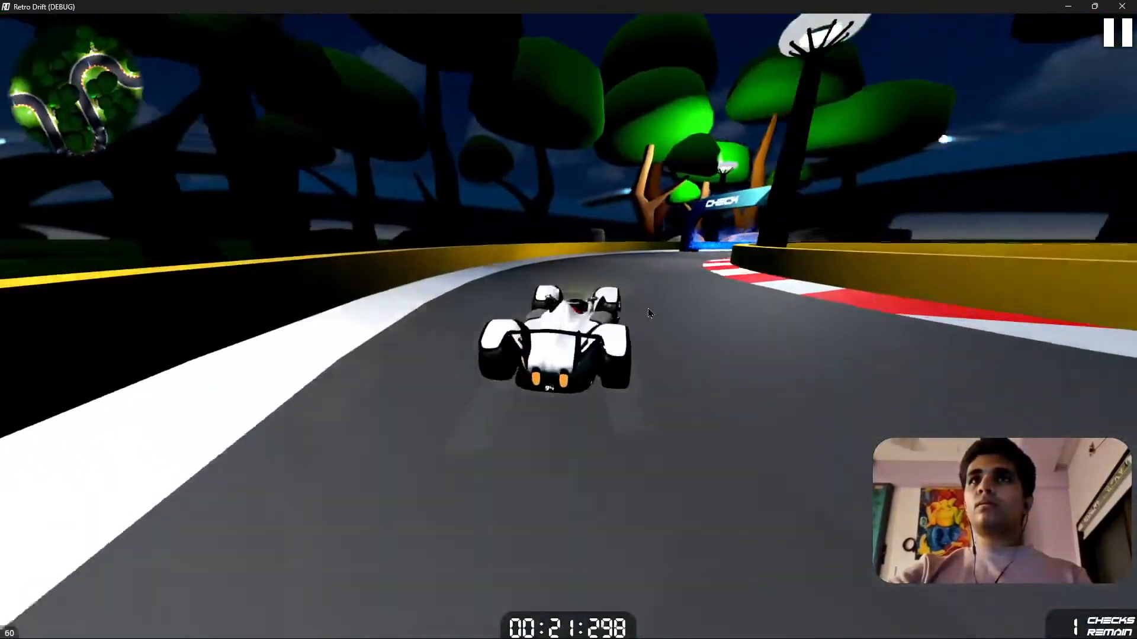
pyautogui.press('d')
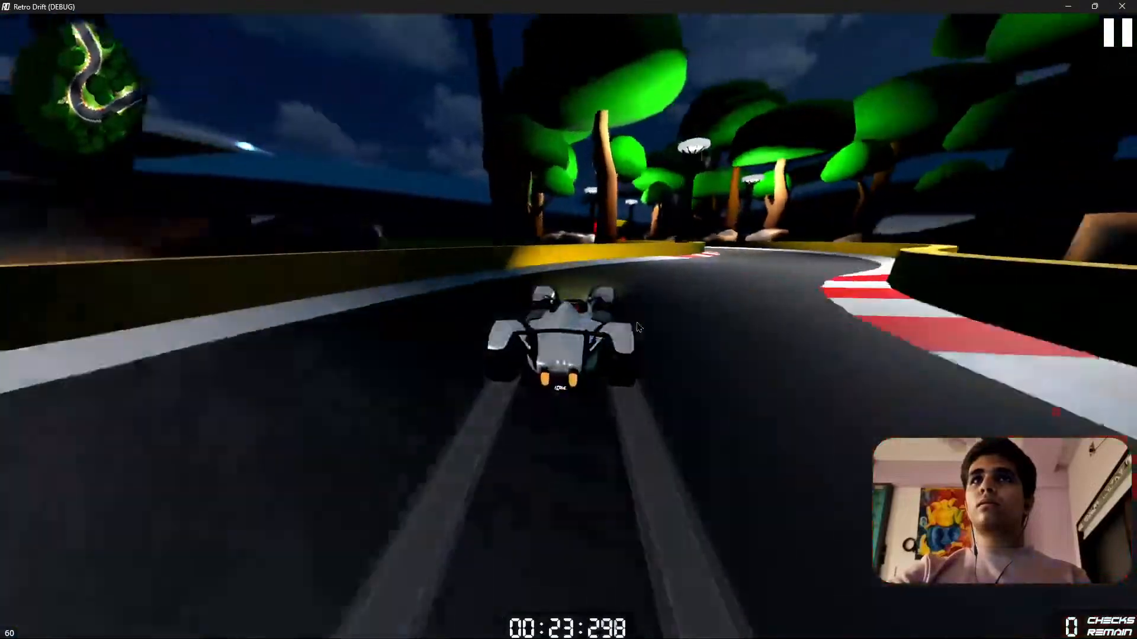
pyautogui.press('d')
pyautogui.press('a')
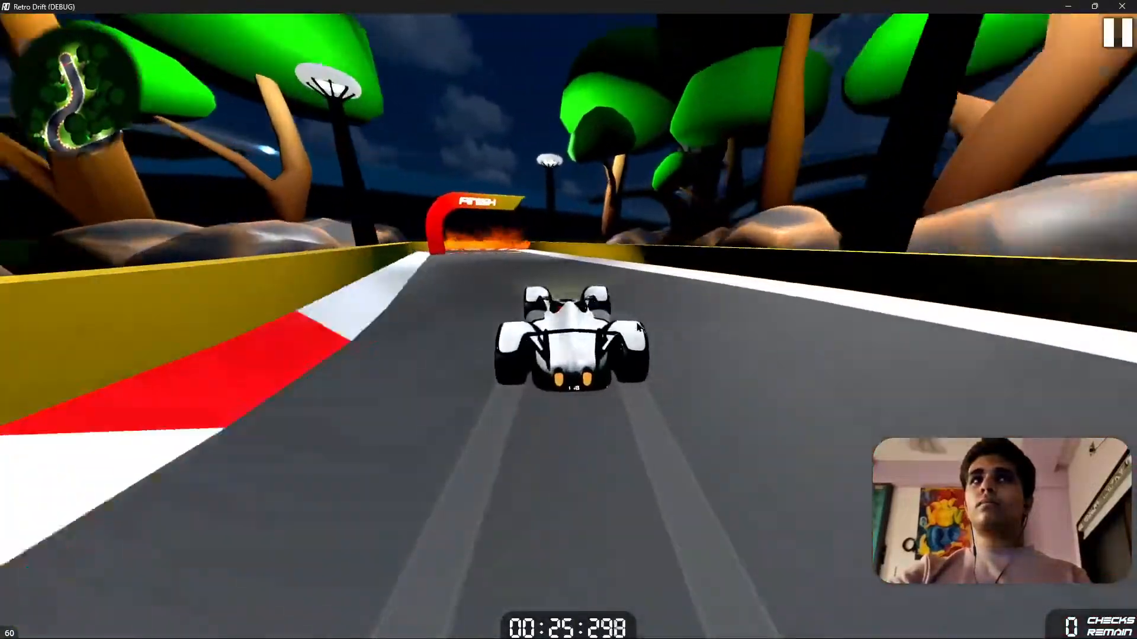
pyautogui.press('a')
pyautogui.press('a')
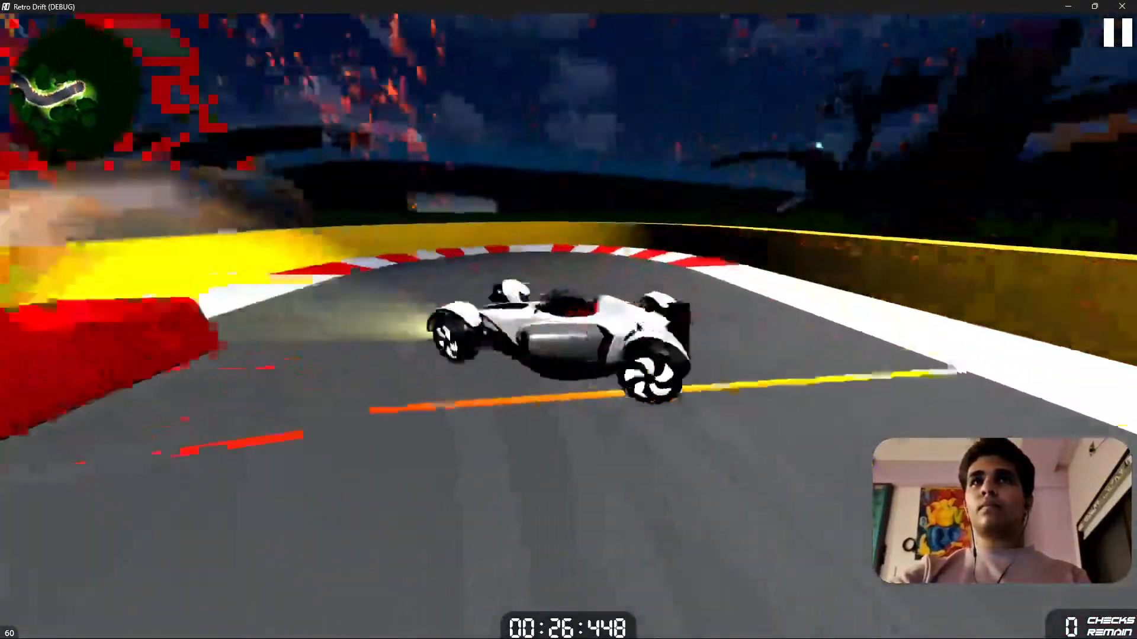
pyautogui.press('a')
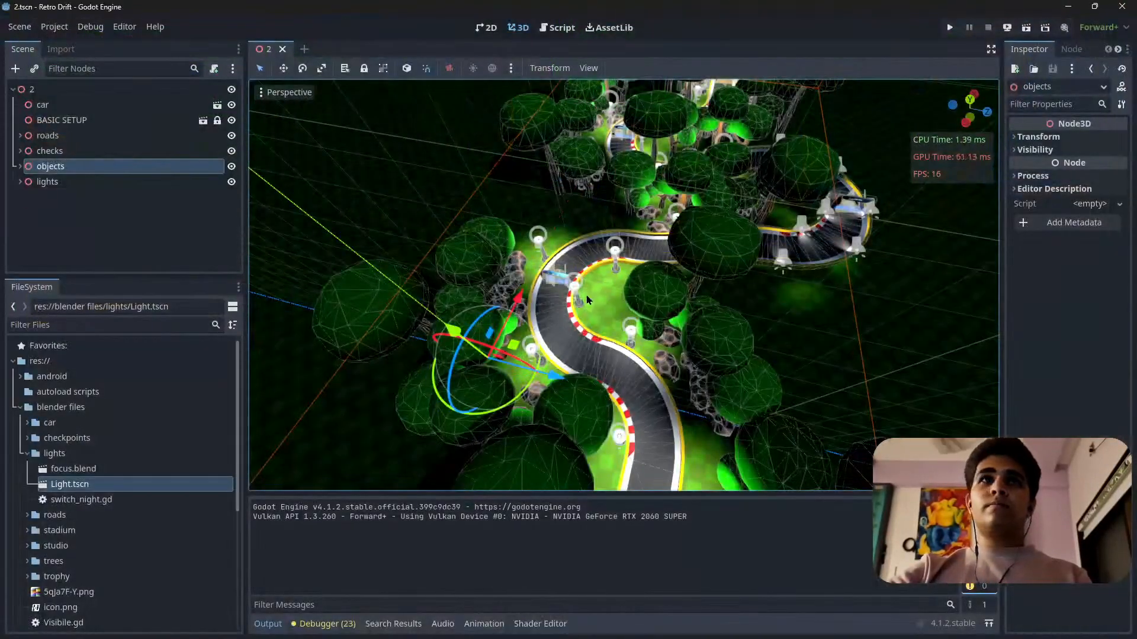
# Save the level 2 scene, and inspect the night lighting at road level around the blue checkpoint.
pyautogui.hotkey('ctrl', 's')
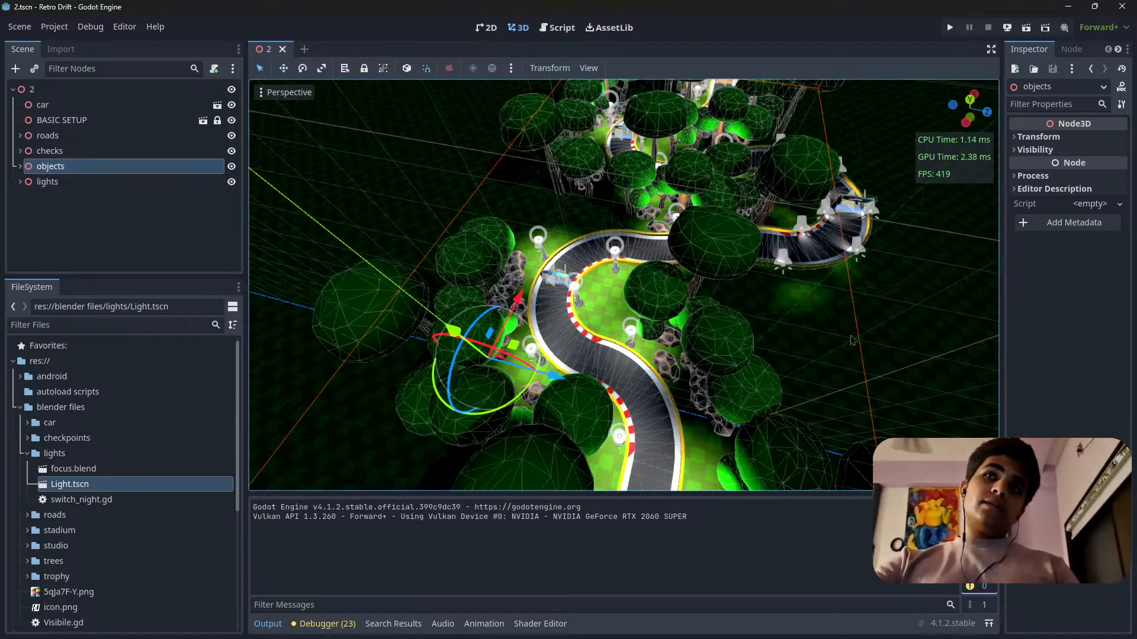
pyautogui.moveTo(769, 331); pyautogui.dragTo(791, 237, button='right')
pyautogui.scroll(5, 769, 373)
pyautogui.press('s')
pyautogui.press('w')
pyautogui.scroll(-5, 797, 302)
pyautogui.press('w')
pyautogui.press('s')
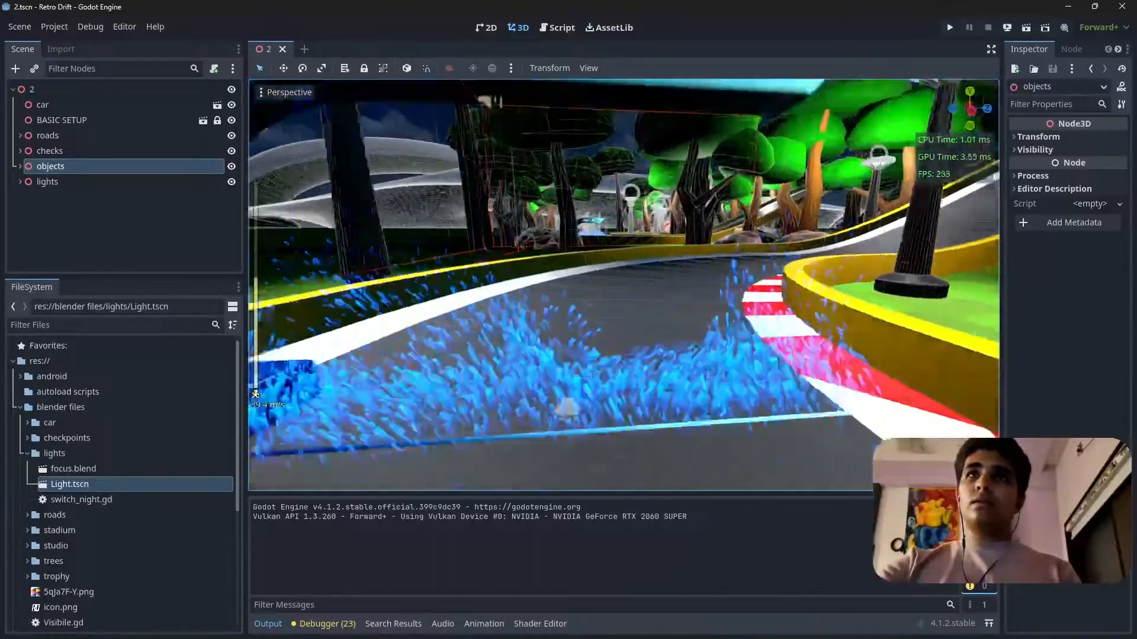
pyautogui.press('s')
pyautogui.press('a')
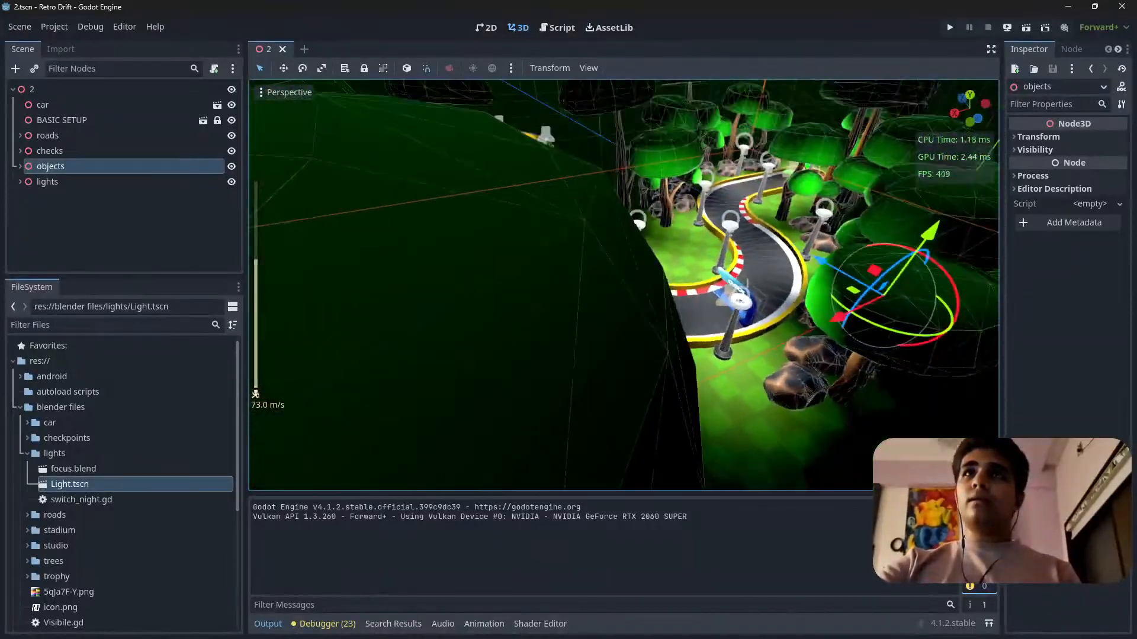
# Examine the night lighting along the winding road to the start gate and around the car.
pyautogui.press('w')
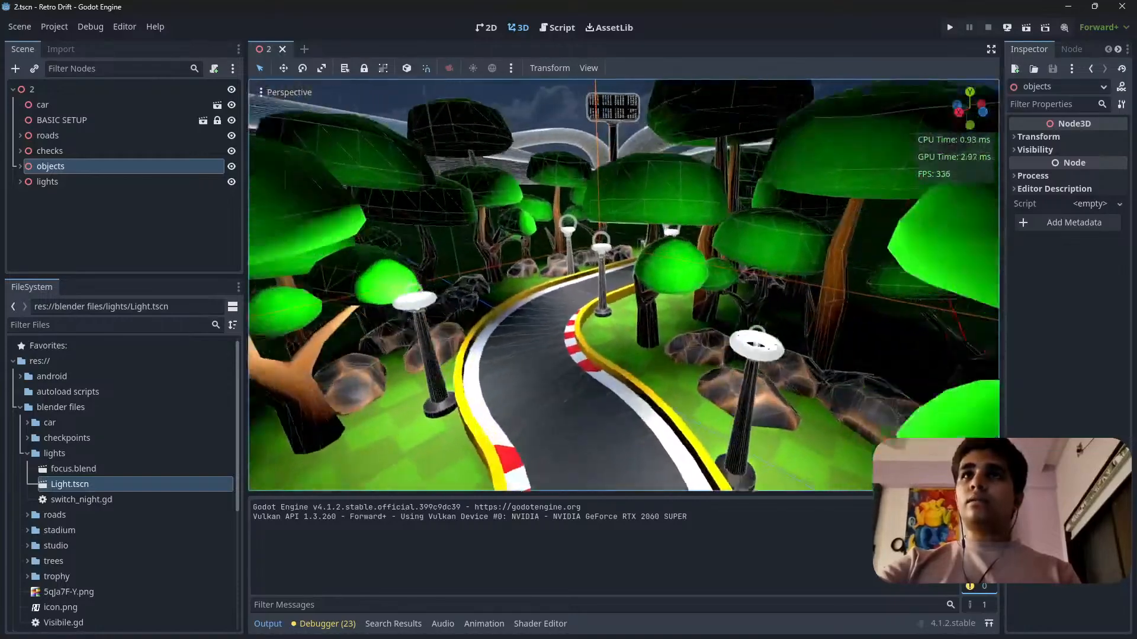
pyautogui.press('w')
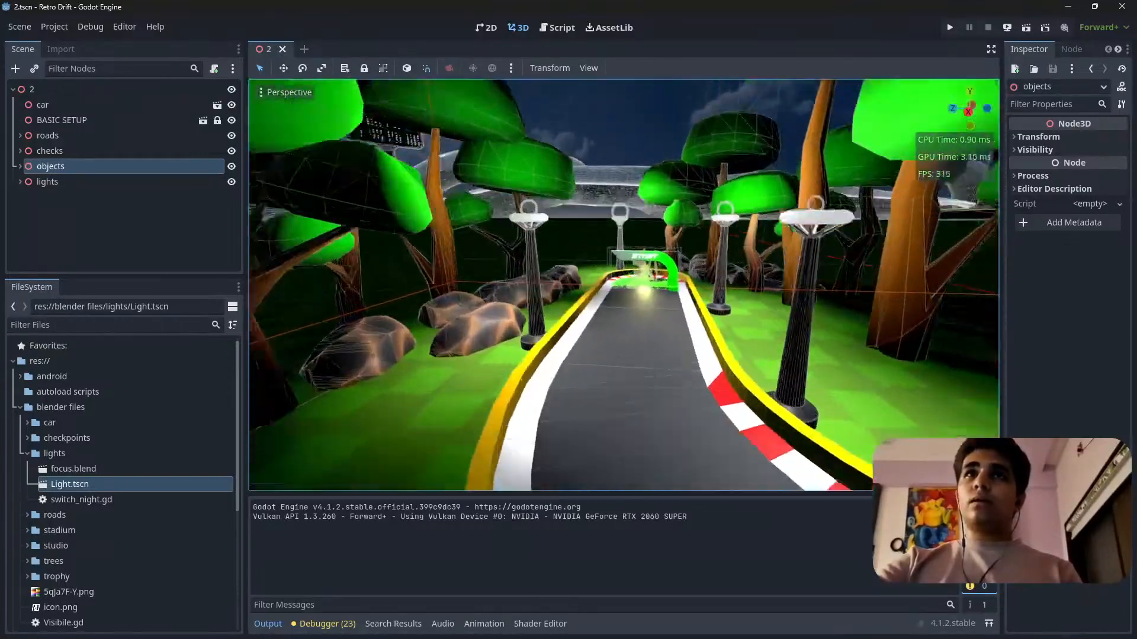
pyautogui.press('w')
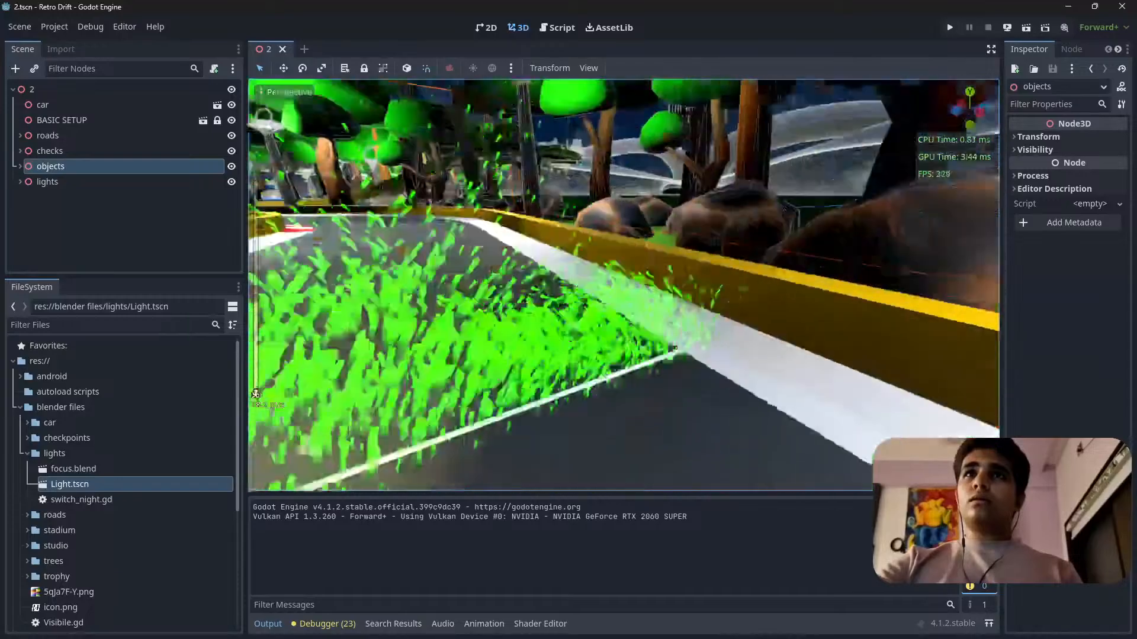
pyautogui.press('s')
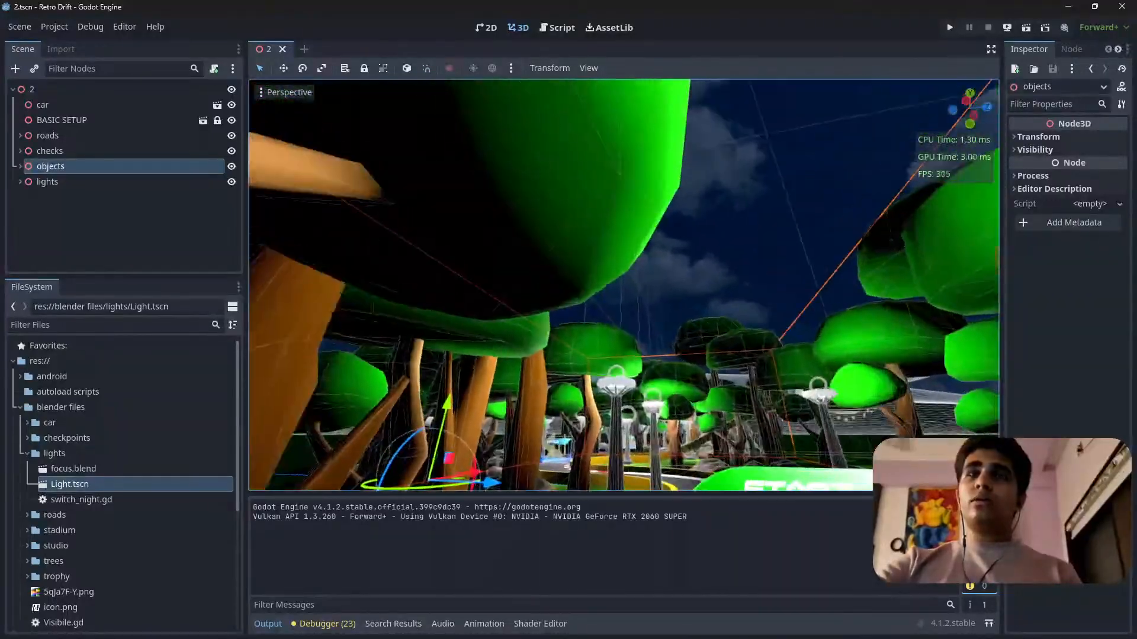
pyautogui.press('w')
pyautogui.scroll(2, 624, 285)
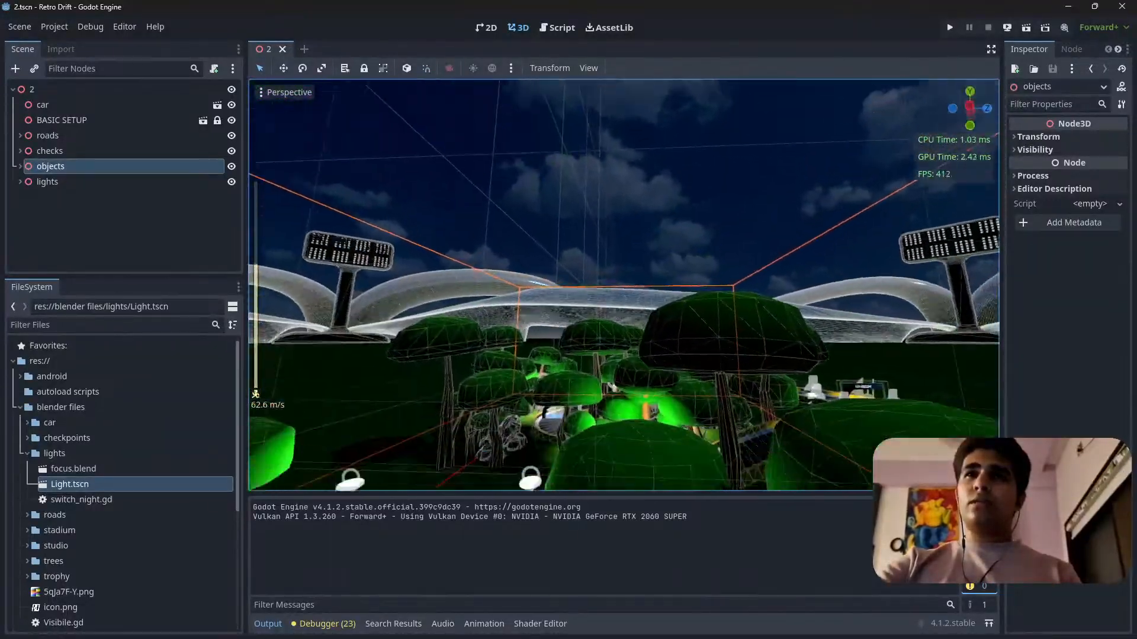
pyautogui.press('s')
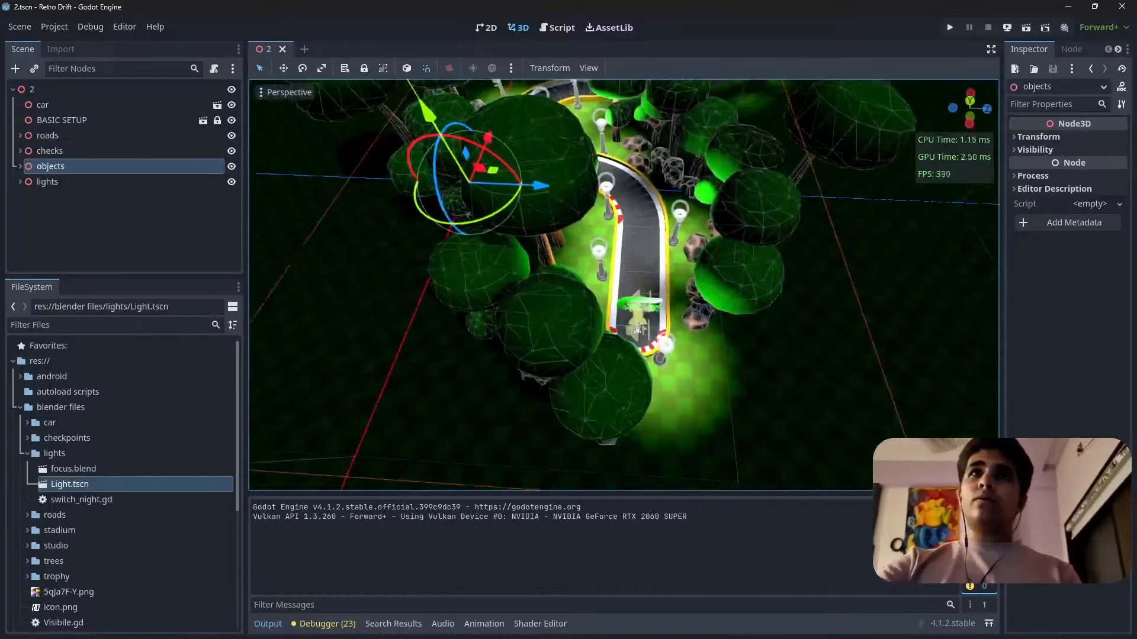
pyautogui.press('w')
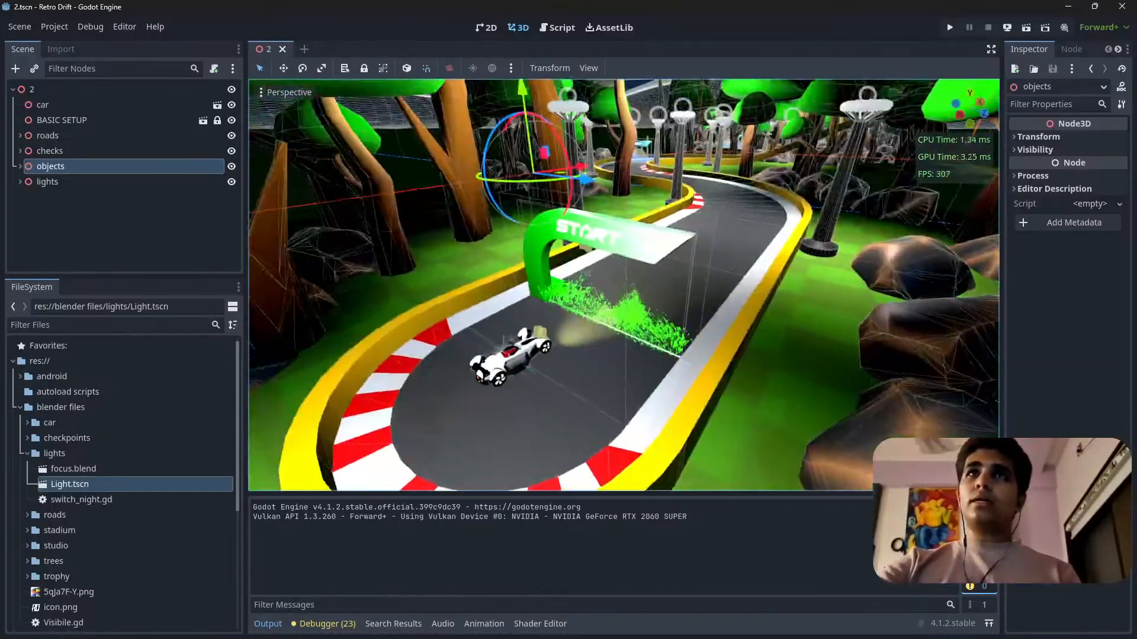
pyautogui.press('w')
pyautogui.press('s')
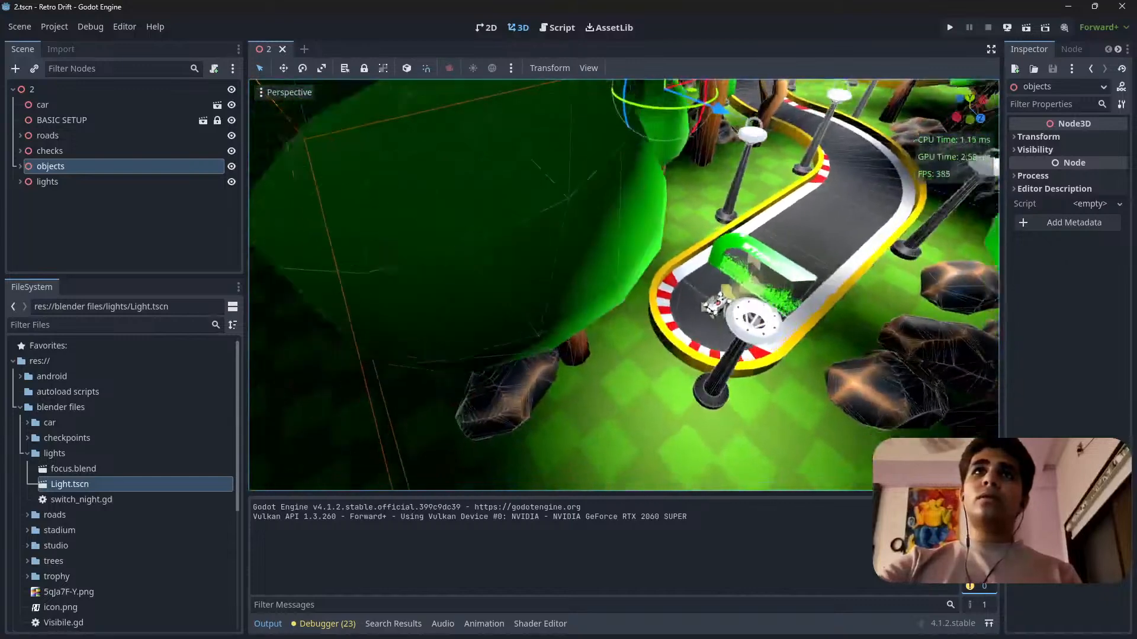
pyautogui.press('s')
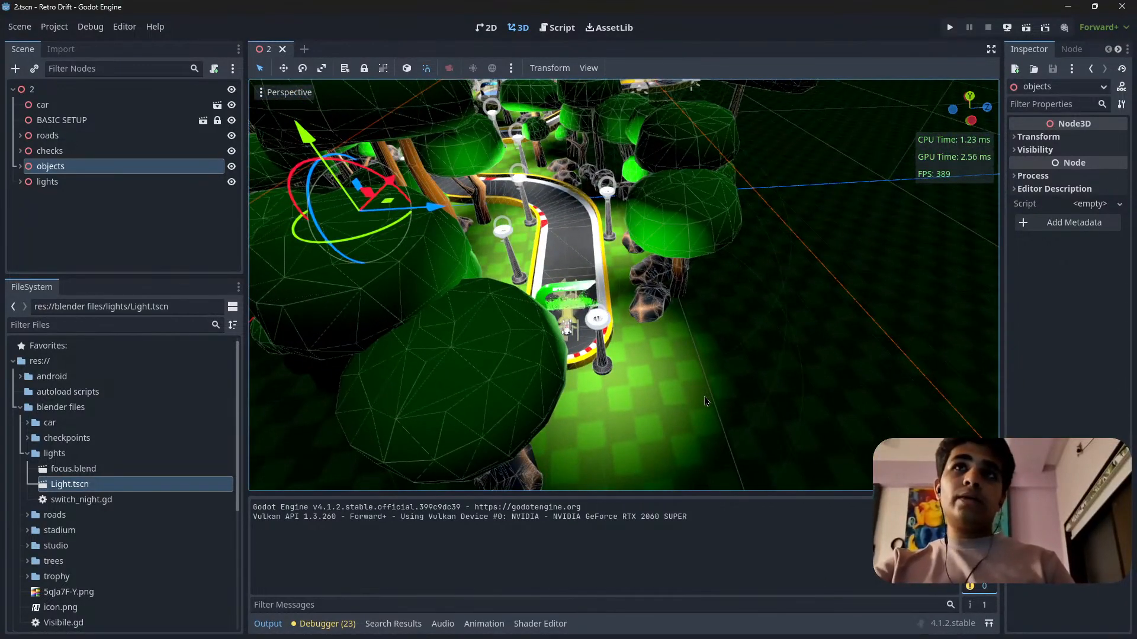
# Examine how the track lights fall on the trees, rocks and dark ground outside the road near the start.
pyautogui.moveTo(702, 392); pyautogui.dragTo(629, 360, button='right')
pyautogui.scroll(1, 618, 409)
pyautogui.press('s')
pyautogui.press('w')
pyautogui.press('w')
pyautogui.press('s')
pyautogui.press('s')
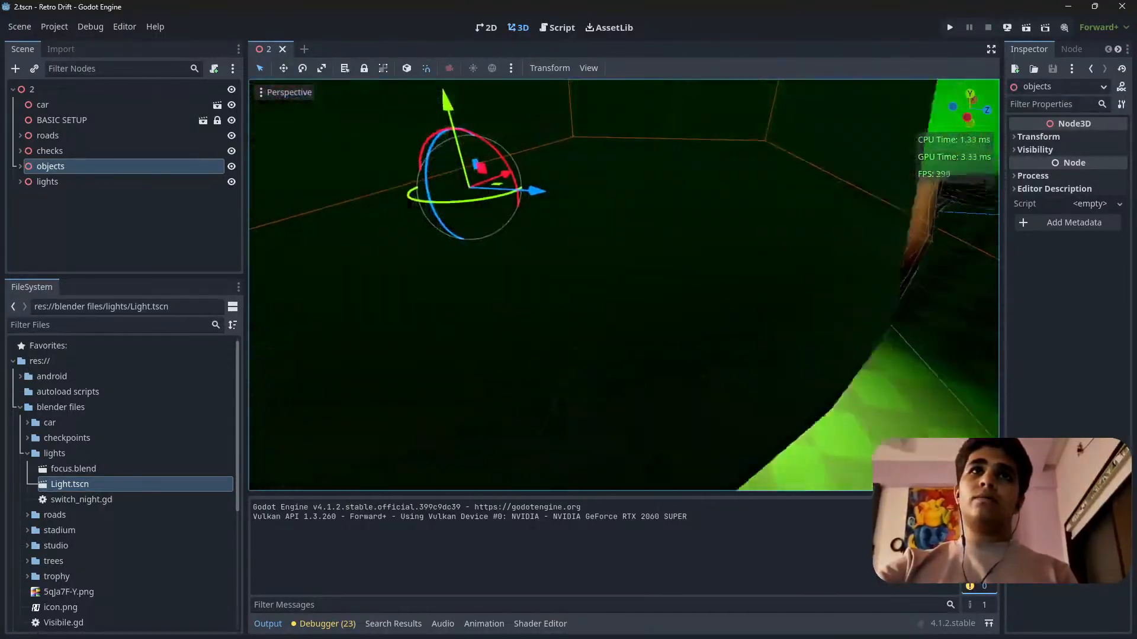
pyautogui.moveTo(736, 407); pyautogui.dragTo(790, 383, button='right')
pyautogui.press('w')
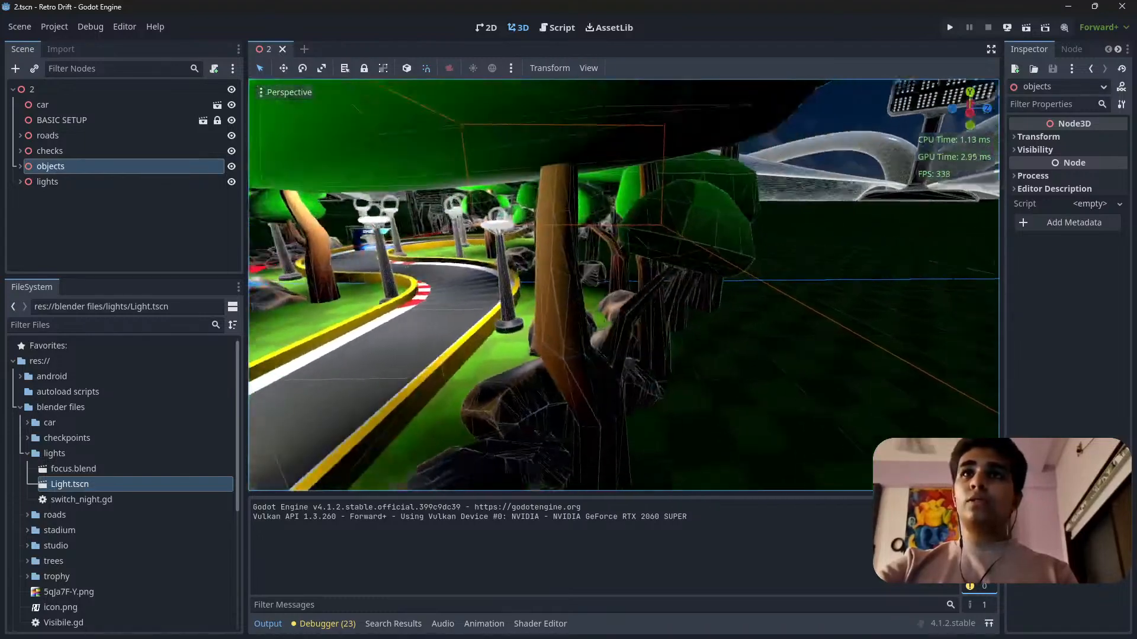
pyautogui.press('s')
pyautogui.moveTo(681, 396); pyautogui.dragTo(656, 397, button='right')
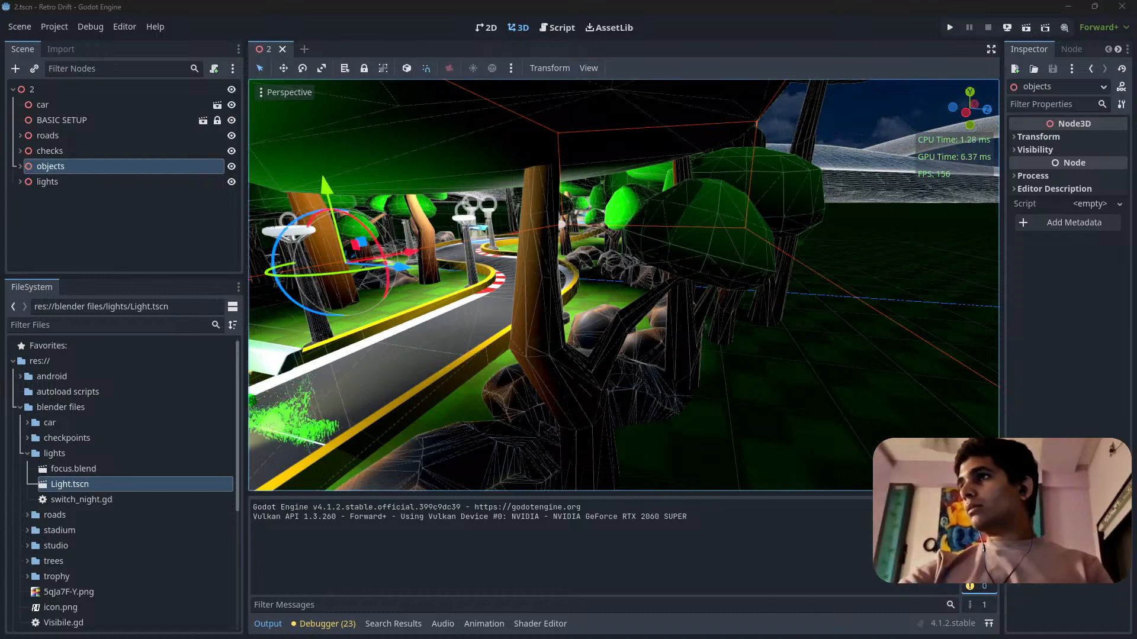
# Switch to the Brave browser, search Google for "godot current version" and look through the results.
pyautogui.moveTo(701, 638); pyautogui.dragTo(287, 5)
pyautogui.click(225, 30)
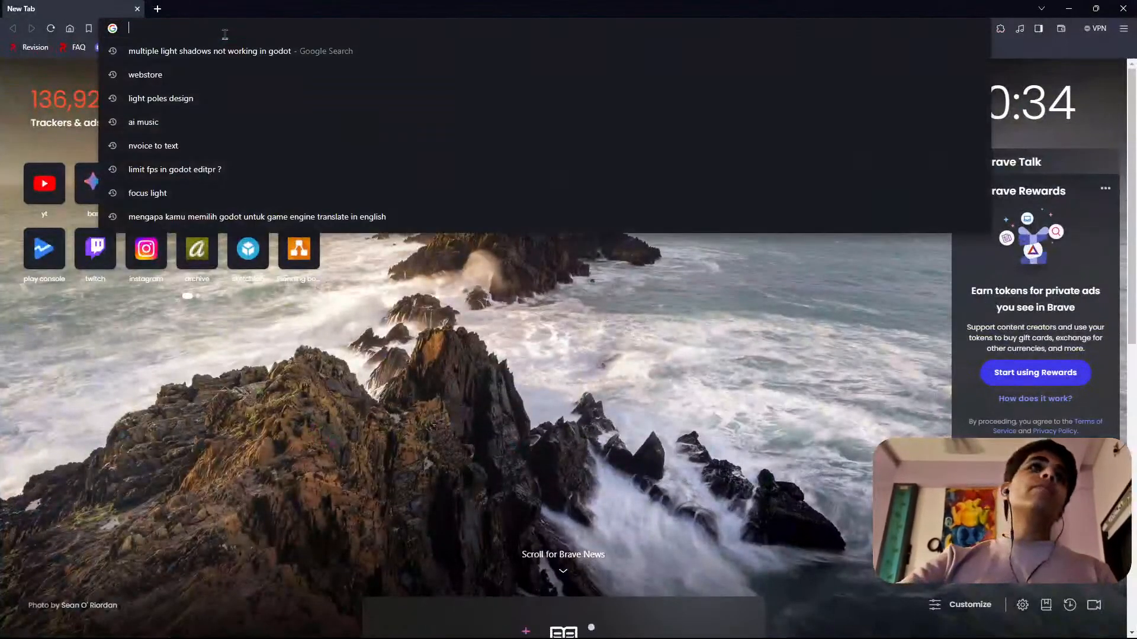
pyautogui.write('god')
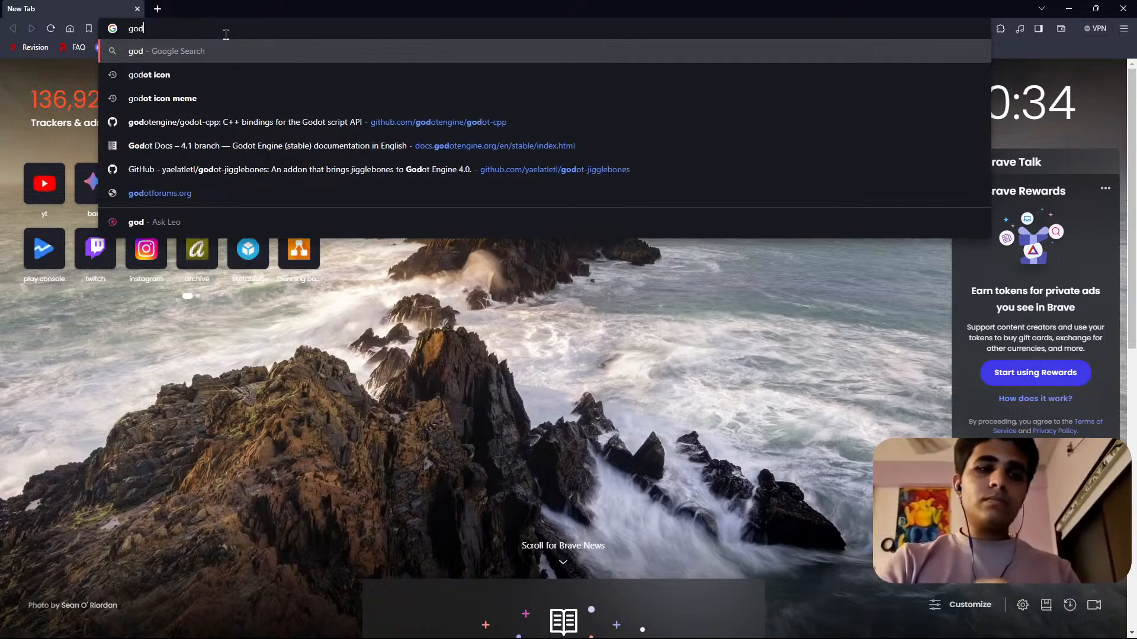
pyautogui.write('ot vi')
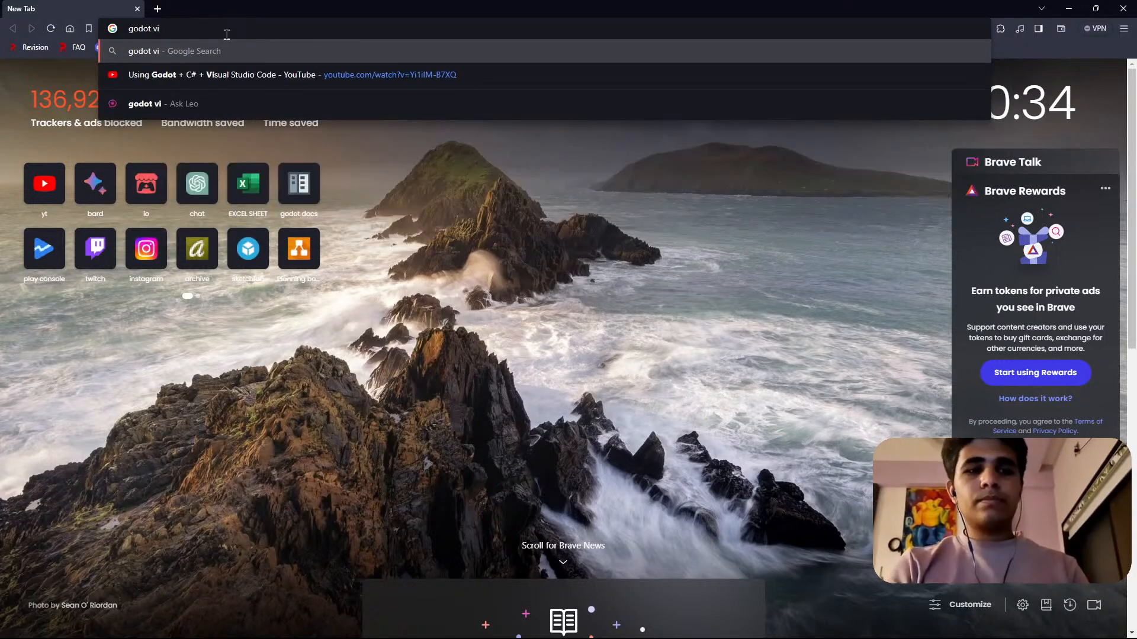
pyautogui.press('BackSpace')
pyautogui.write('ersion')
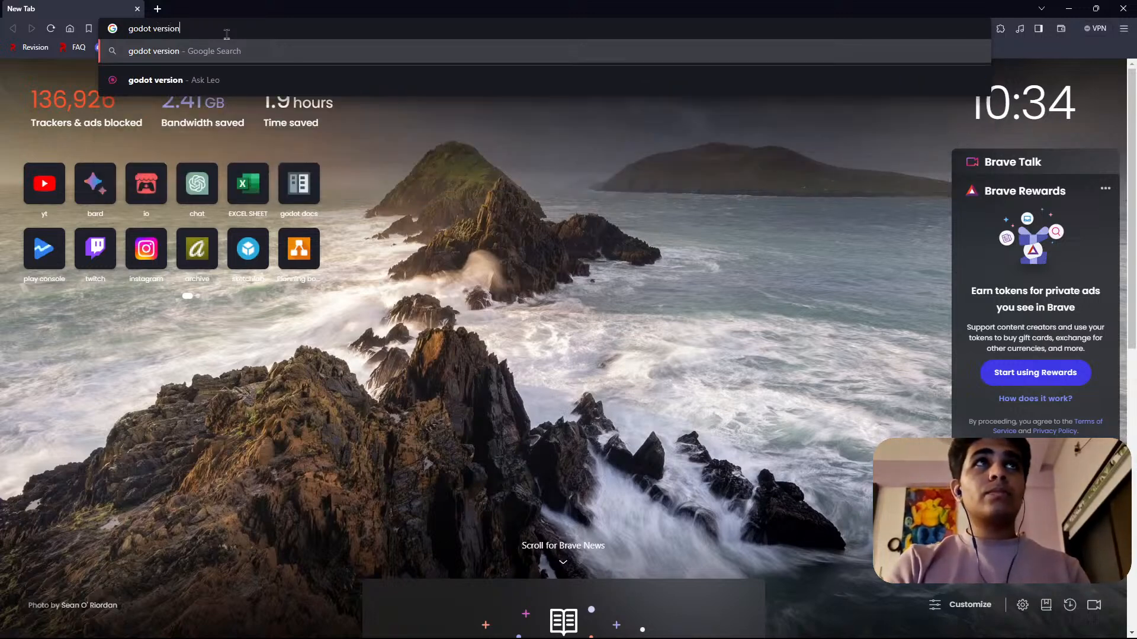
pyautogui.write('current')
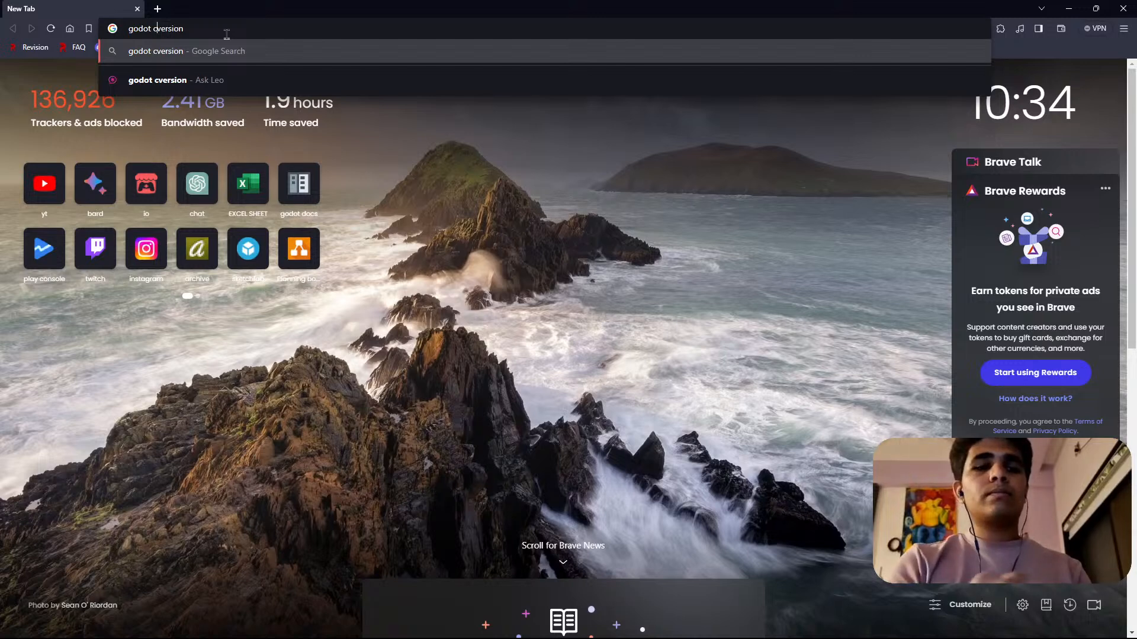
pyautogui.press('Return')
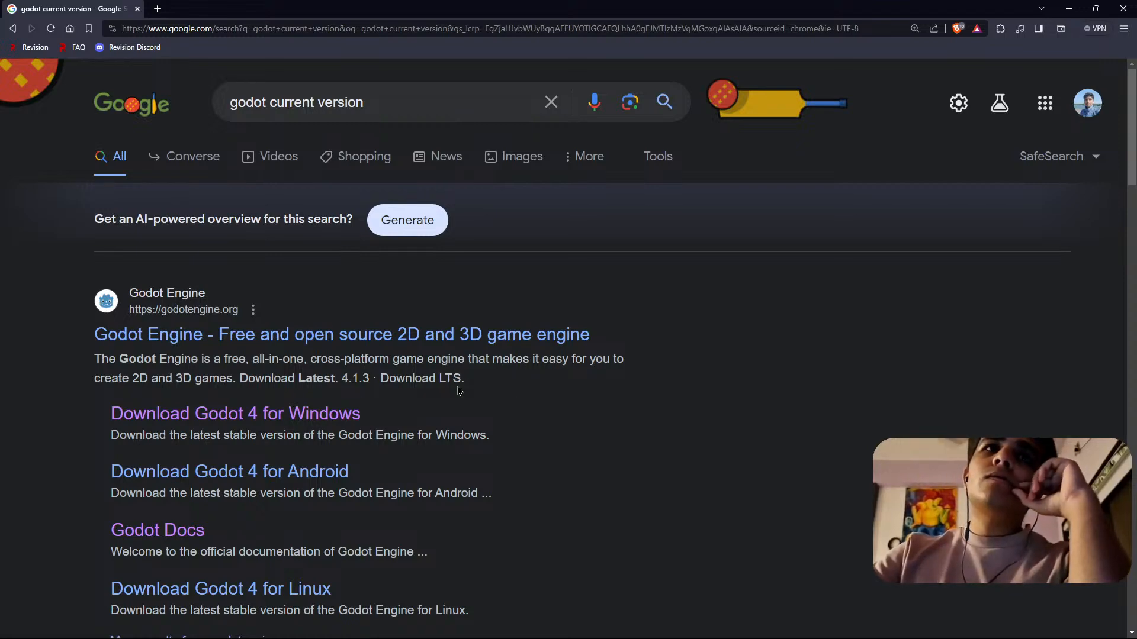
pyautogui.scroll(-3, 415, 381)
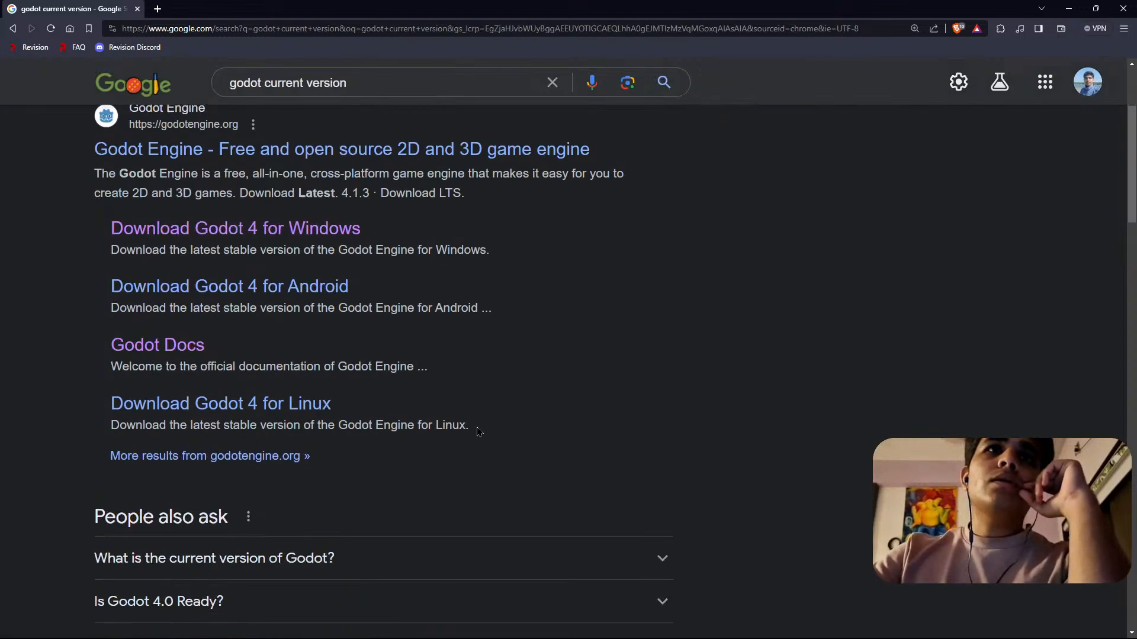
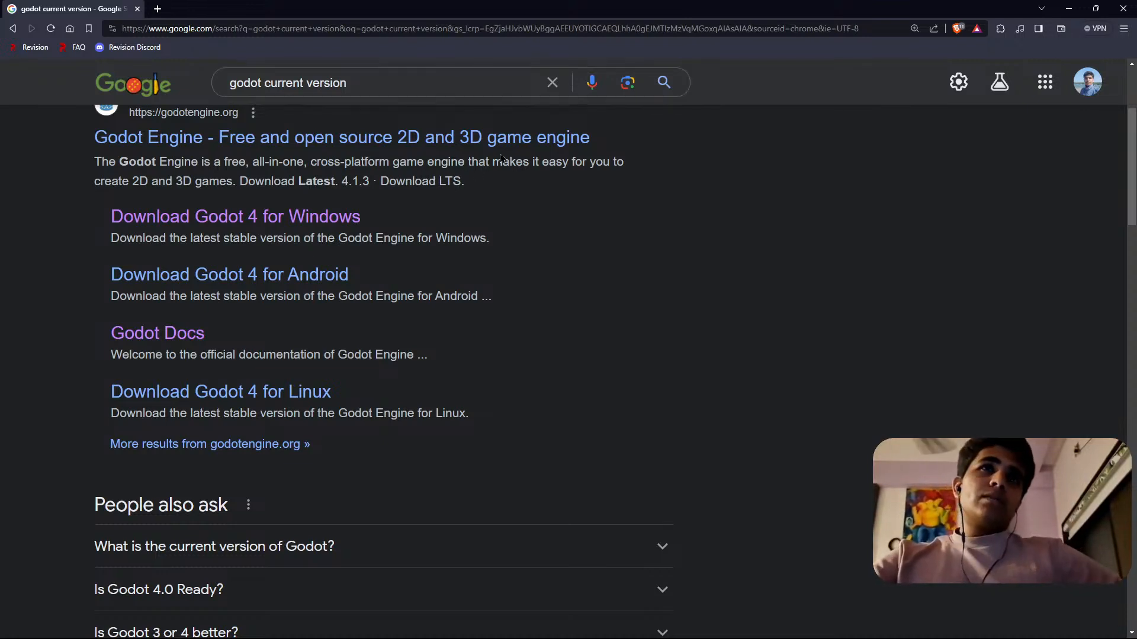
# Close the browser, return to Godot, and examine the lamps, trees and track of level 2, saving the scene.
pyautogui.click(1123, 10)
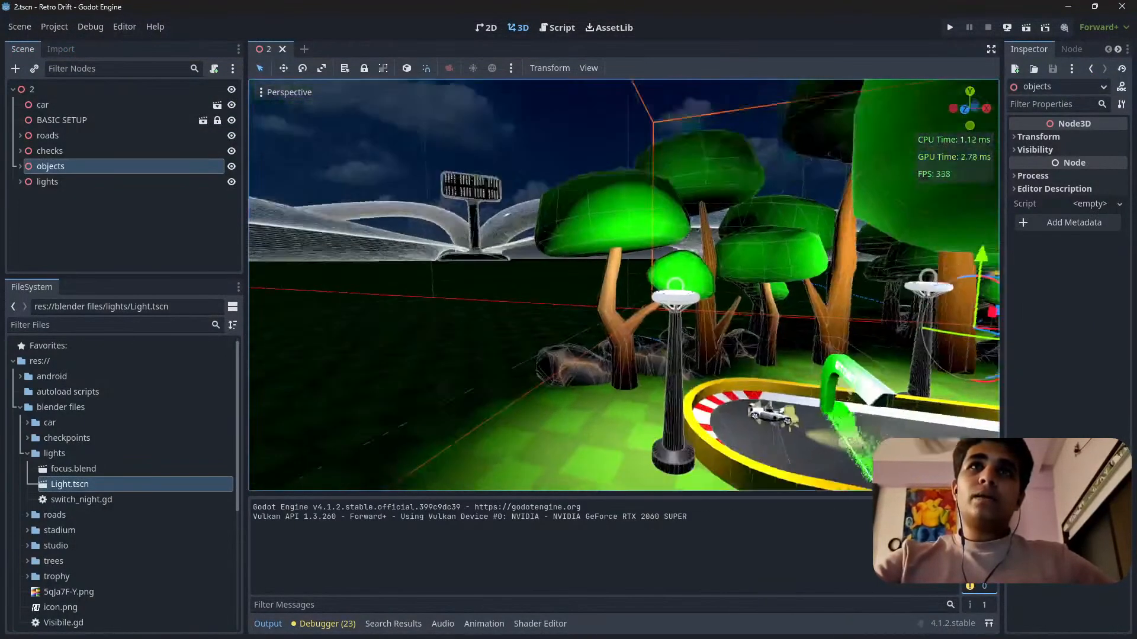
pyautogui.moveTo(623, 285); pyautogui.dragTo(532, 311, button='right')
pyautogui.press('s')
pyautogui.scroll(3, 623, 285)
pyautogui.press('w')
pyautogui.scroll(-10, 624, 285)
pyautogui.press('s')
pyautogui.hotkey('ctrl', 's')
pyautogui.press('s')
pyautogui.scroll(1, 623, 286)
pyautogui.press('w')
pyautogui.press('w')
pyautogui.press('s')
pyautogui.press('w')
pyautogui.scroll(15, 623, 285)
pyautogui.press('s')
pyautogui.hotkey('ctrl', 's')
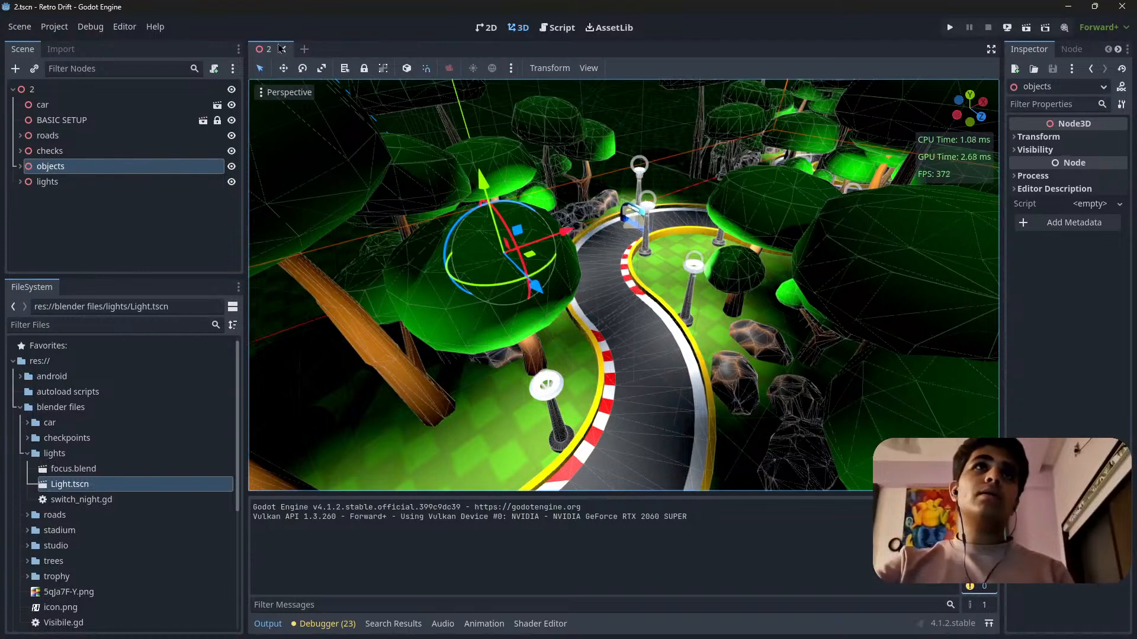
# Close the level 2 scene and collapse the lights and blender files folders in the project files.
pyautogui.click(282, 49)
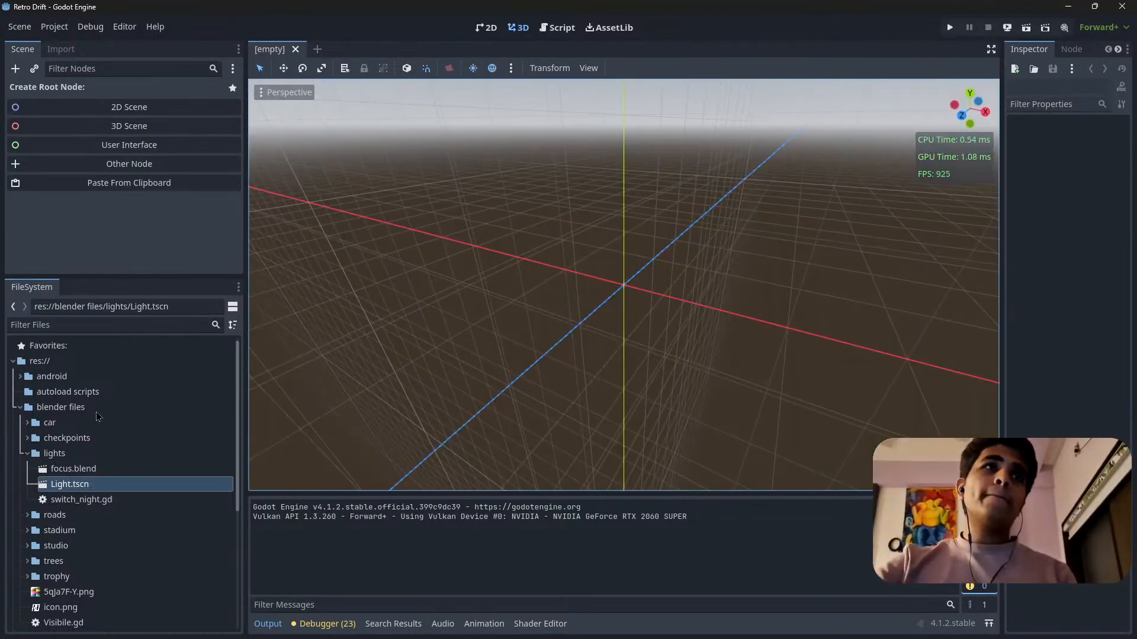
pyautogui.scroll(-6, 54, 432)
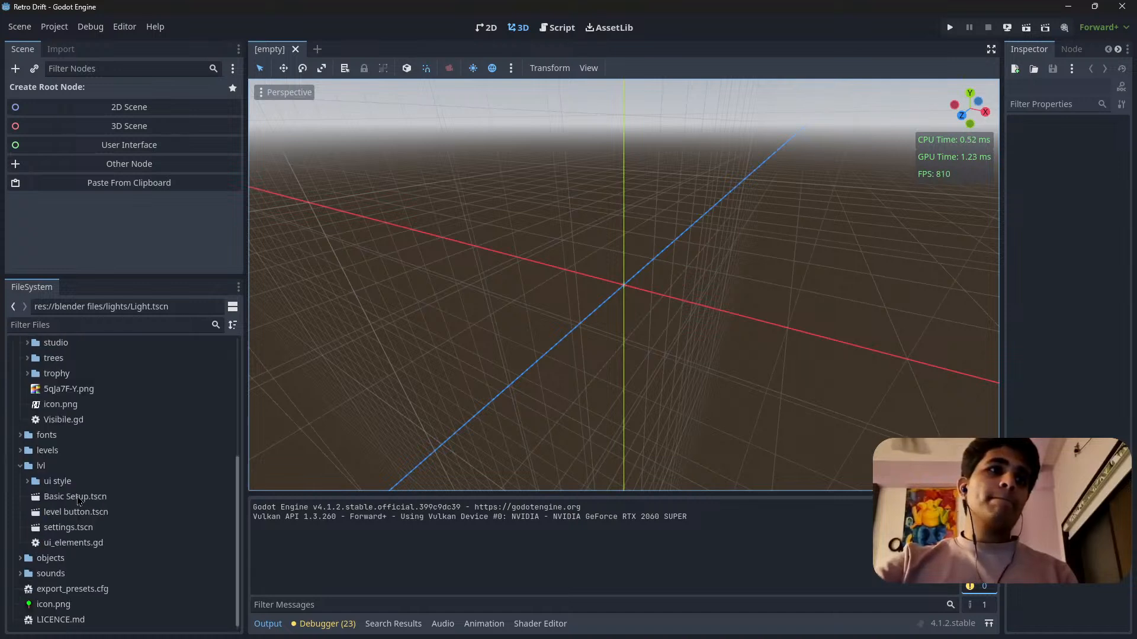
pyautogui.scroll(5, 46, 513)
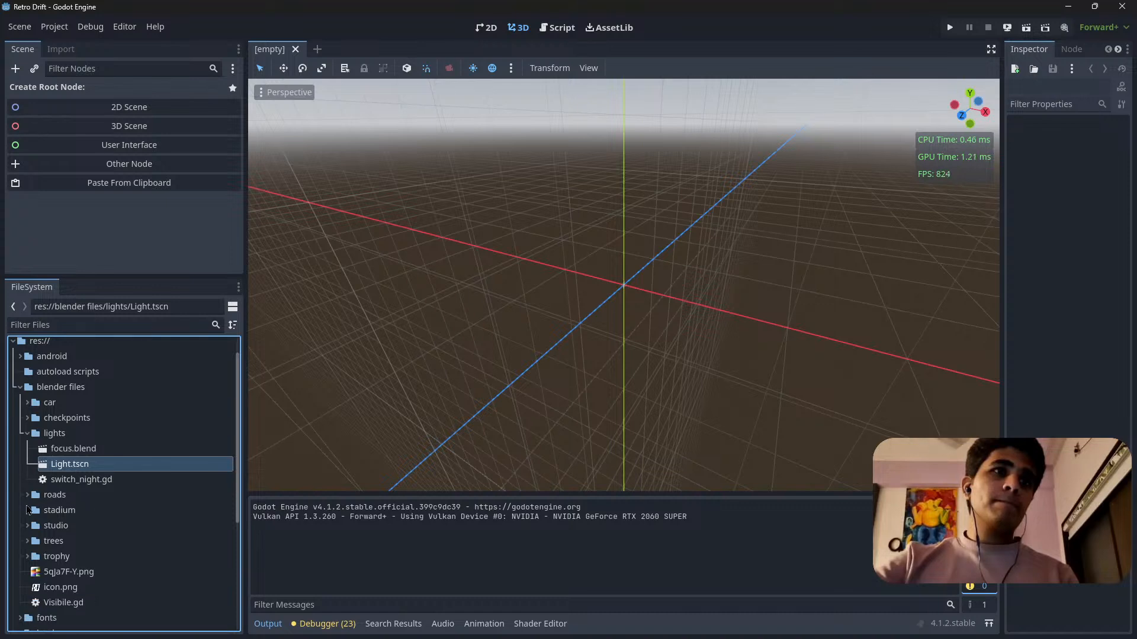
pyautogui.click(28, 510)
pyautogui.click(28, 511)
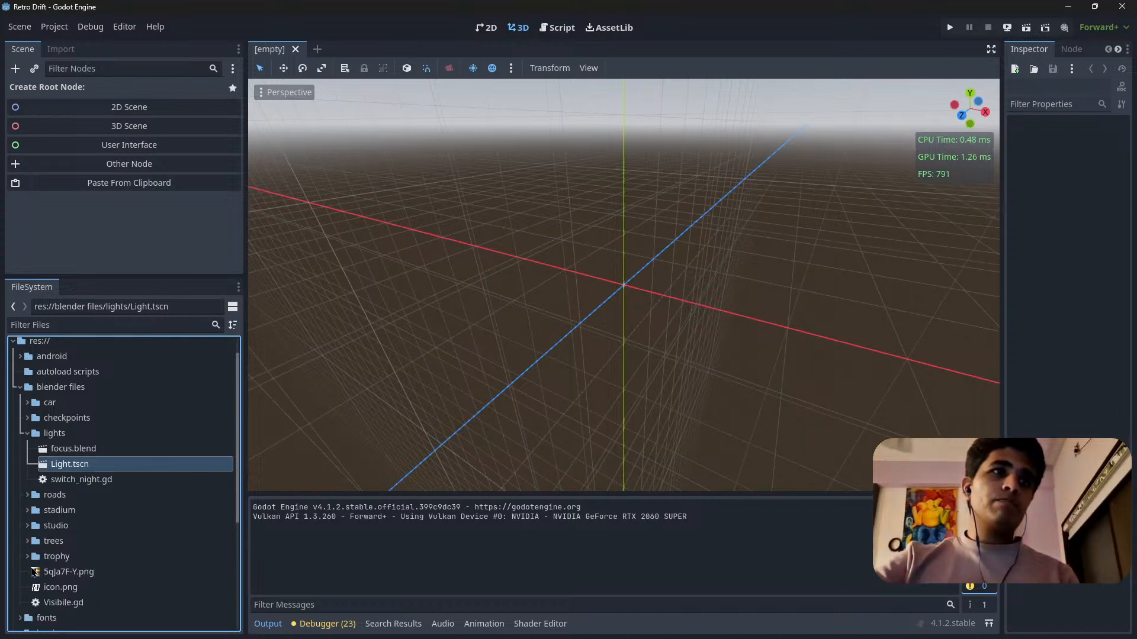
pyautogui.scroll(-3, 200, 520)
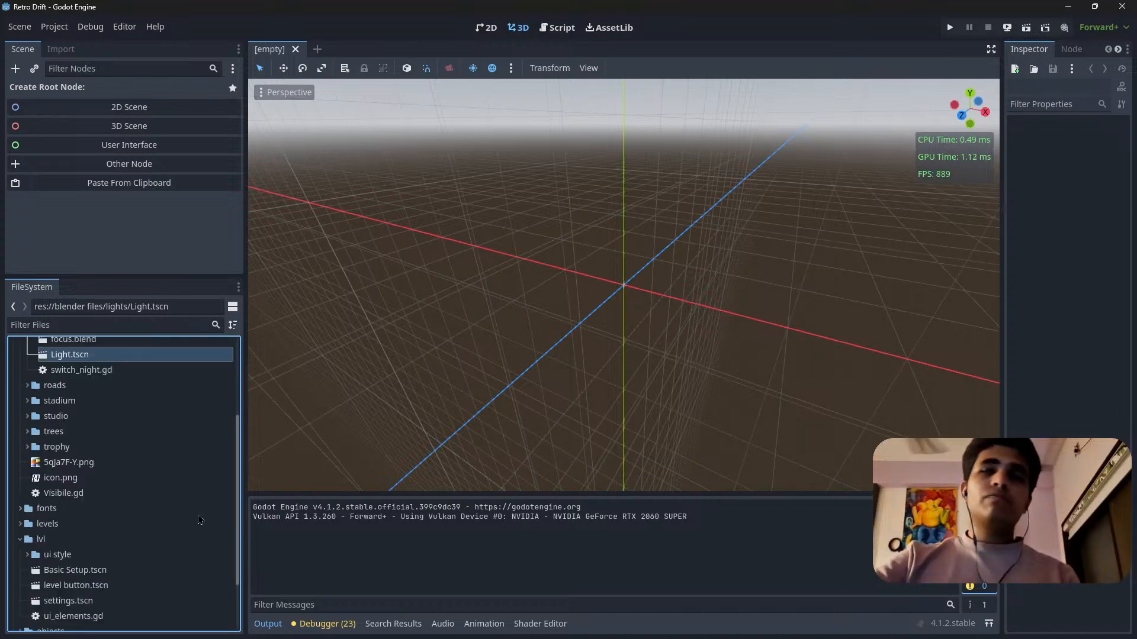
pyautogui.scroll(-3, 124, 491)
pyautogui.scroll(4, 59, 476)
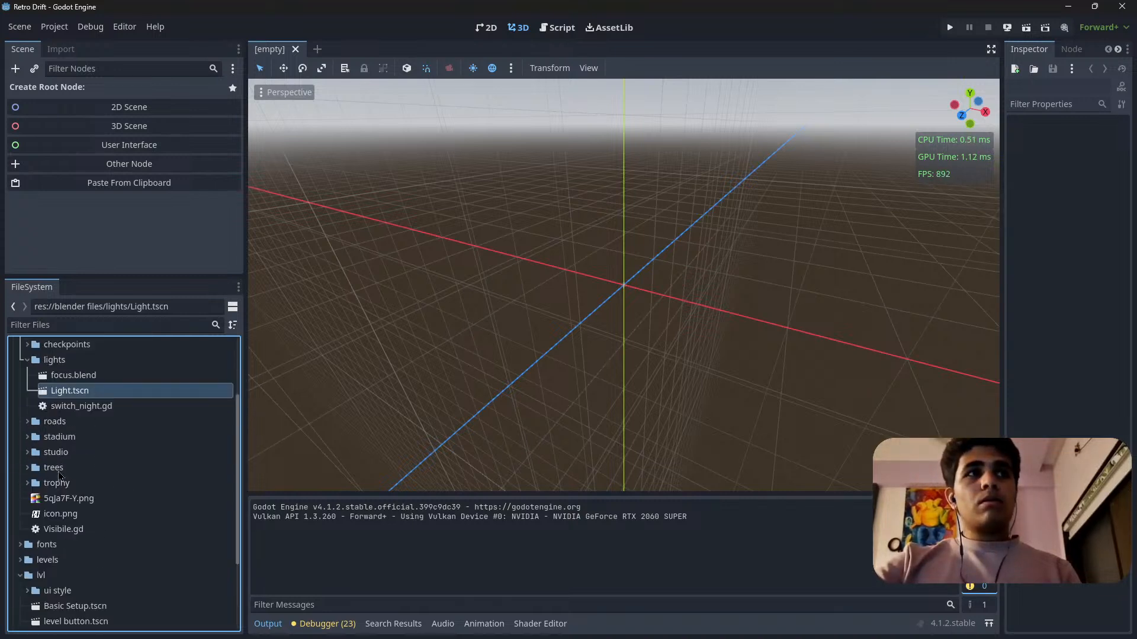
pyautogui.scroll(3, 36, 489)
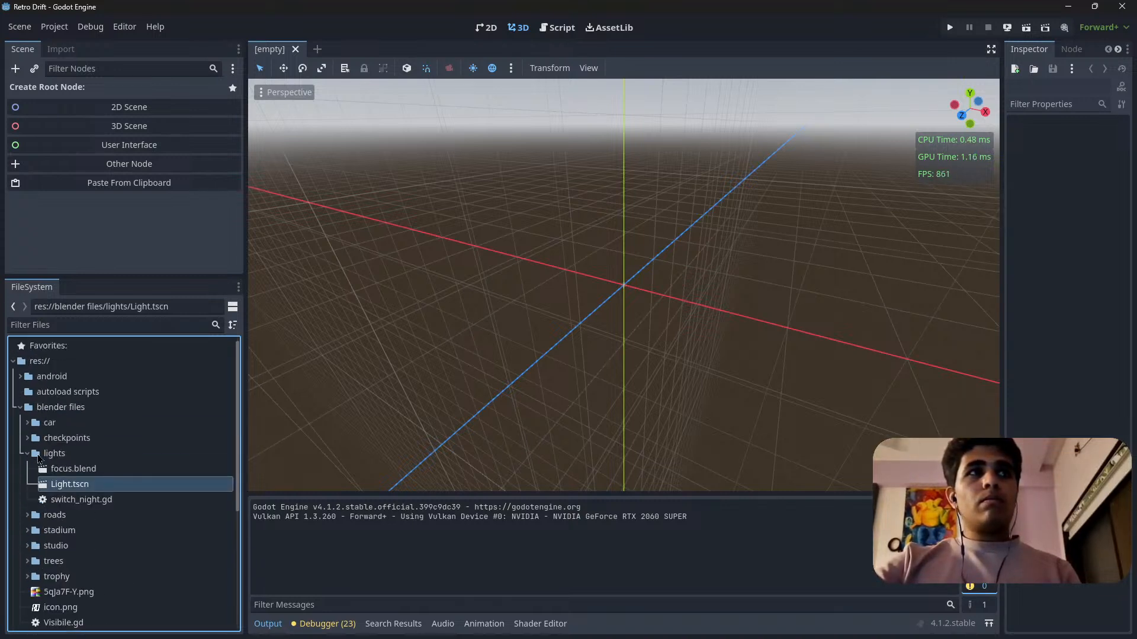
pyautogui.click(28, 454)
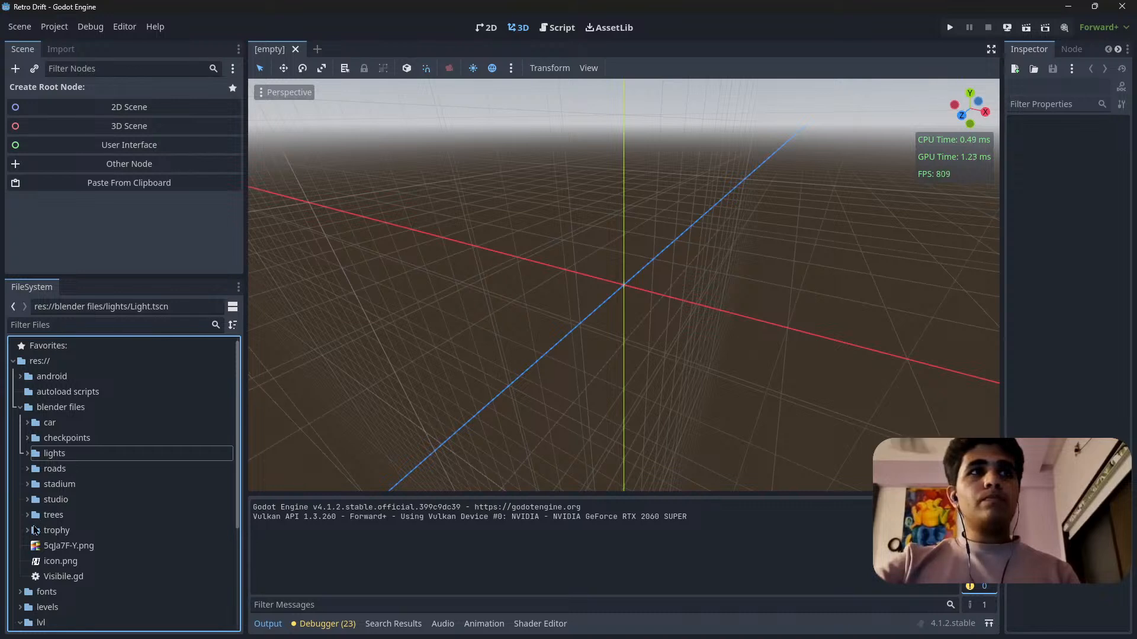
pyautogui.click(28, 515)
pyautogui.click(27, 515)
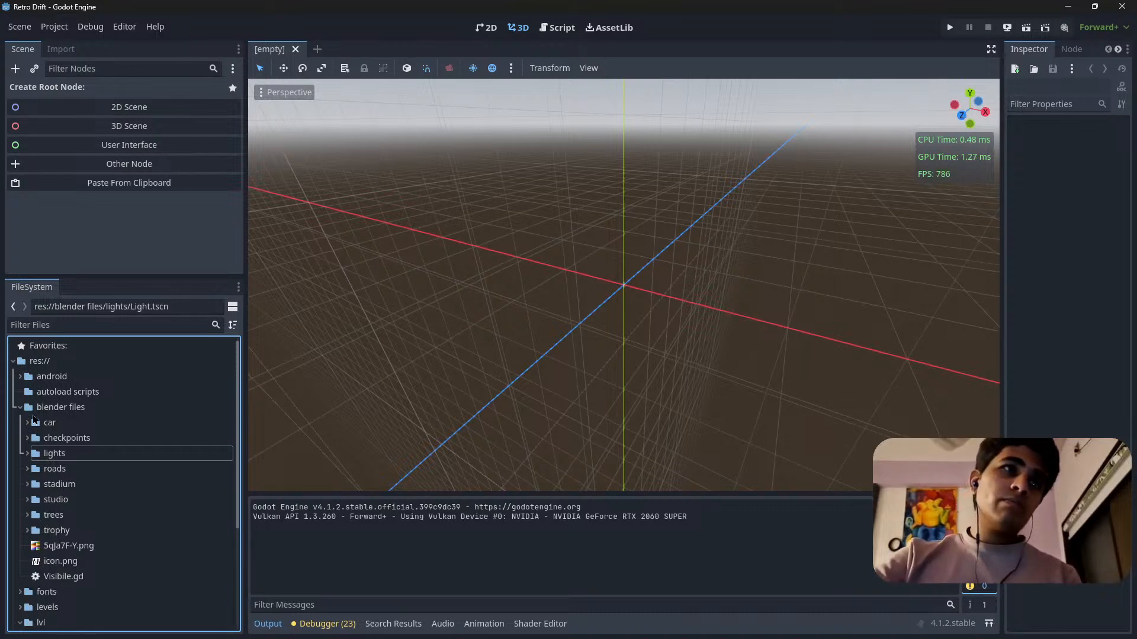
pyautogui.click(75, 414)
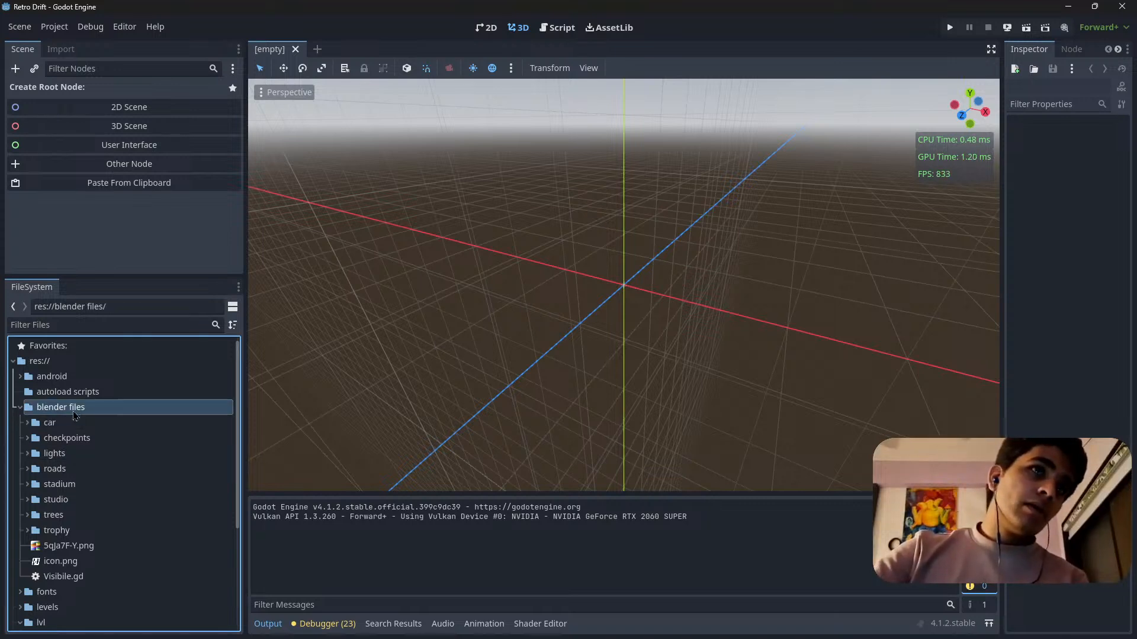
pyautogui.click(21, 408)
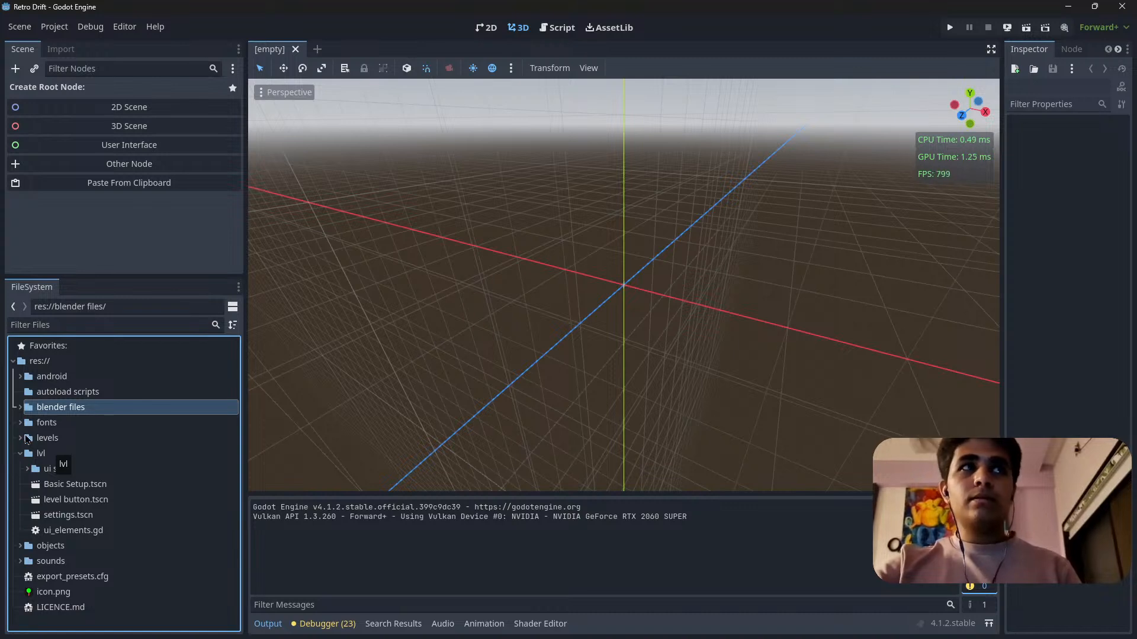
# Open the scene 3.tscn from the levels folder.
pyautogui.click(29, 439)
pyautogui.click(21, 438)
pyautogui.click(33, 528)
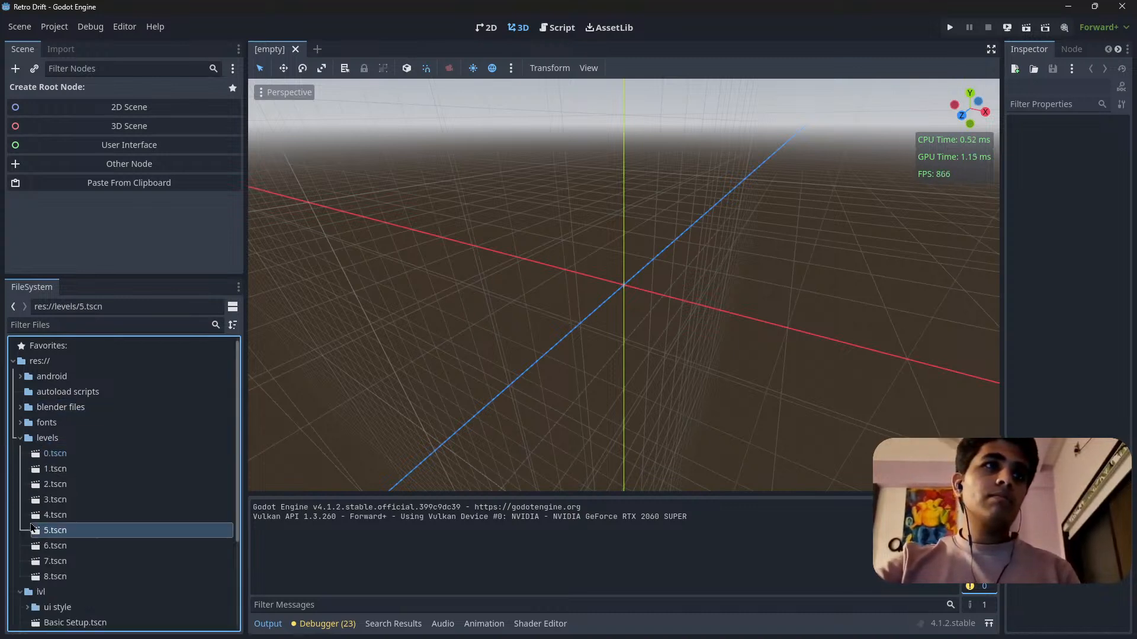
pyautogui.click(57, 502)
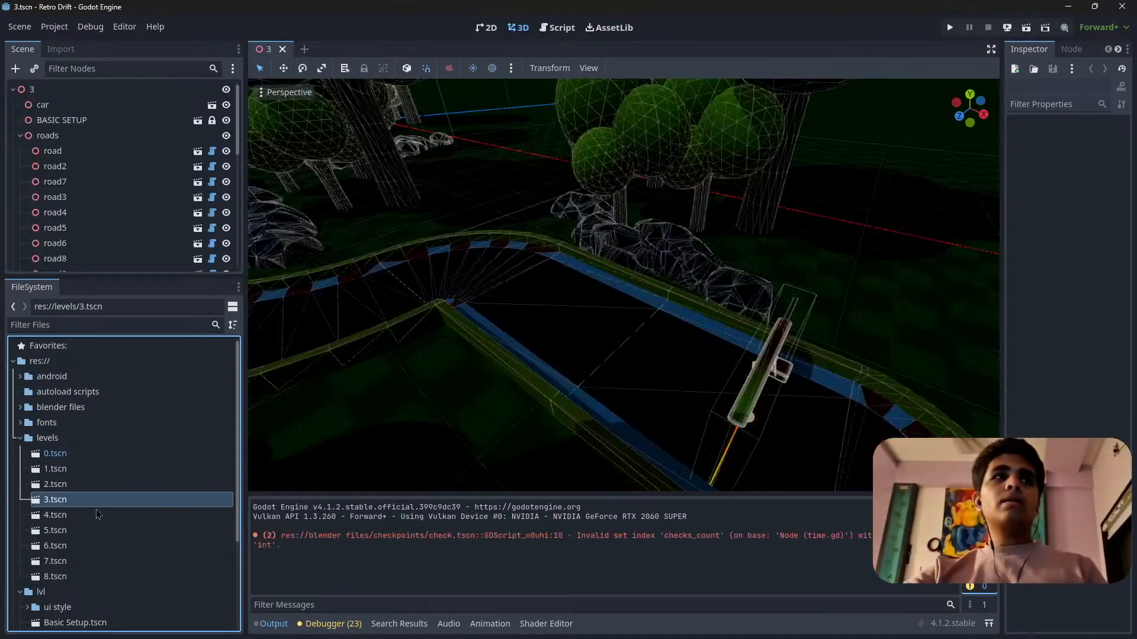
# Collapse the roads, checks and objects groups in the scene tree and hide the objects group.
pyautogui.press('s')
pyautogui.moveTo(487, 365); pyautogui.dragTo(572, 384, button='right')
pyautogui.scroll(5, 562, 370)
pyautogui.press('w')
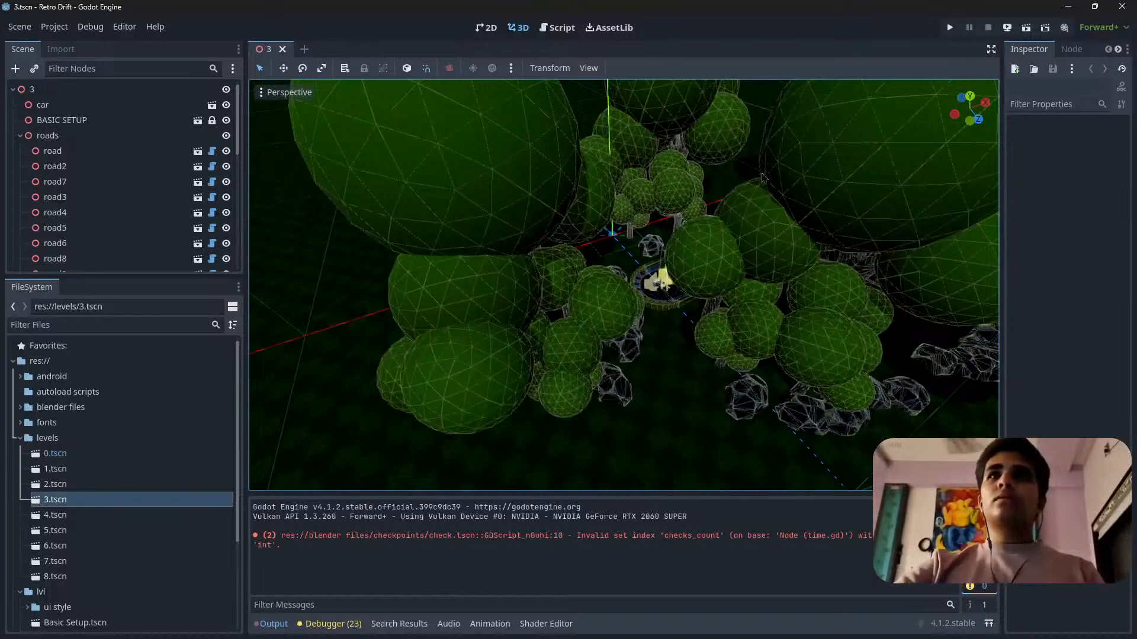
pyautogui.click(20, 135)
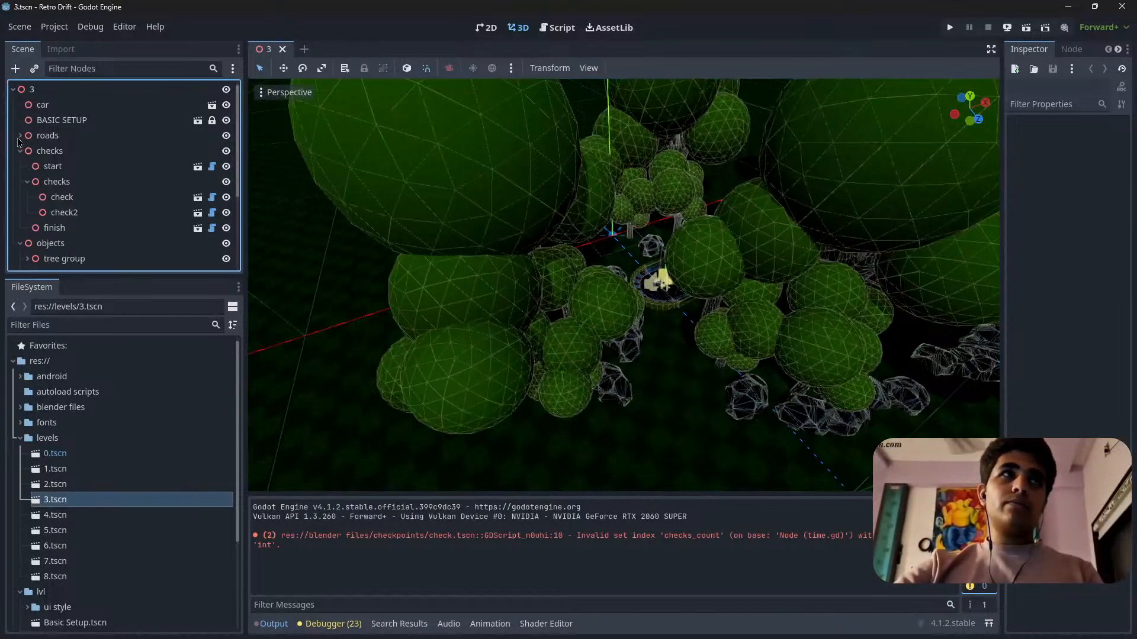
pyautogui.click(21, 151)
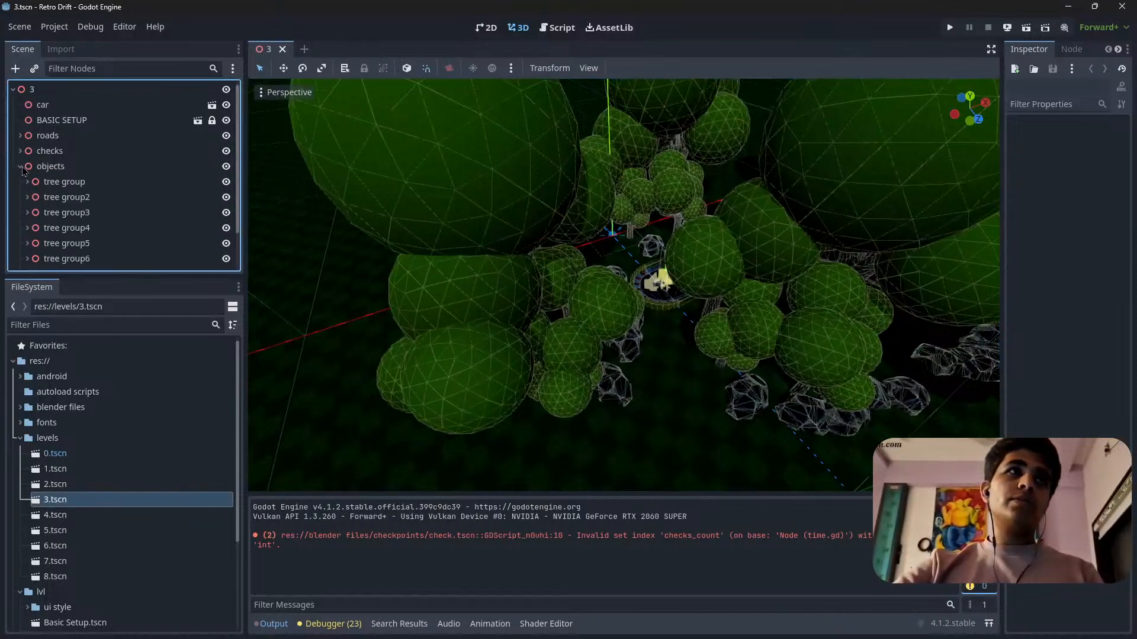
pyautogui.click(20, 166)
pyautogui.click(232, 167)
# Add a Node3D under the root node 3 and rename it light.
pyautogui.press('w')
pyautogui.moveTo(834, 135)
pyautogui.mouseDown(button='right')
pyautogui.moveTo(882, 95)
pyautogui.moveTo(823, 183)
pyautogui.moveTo(835, 135)
pyautogui.mouseUp(button='right')
pyautogui.press('s')
pyautogui.click(970, 103)
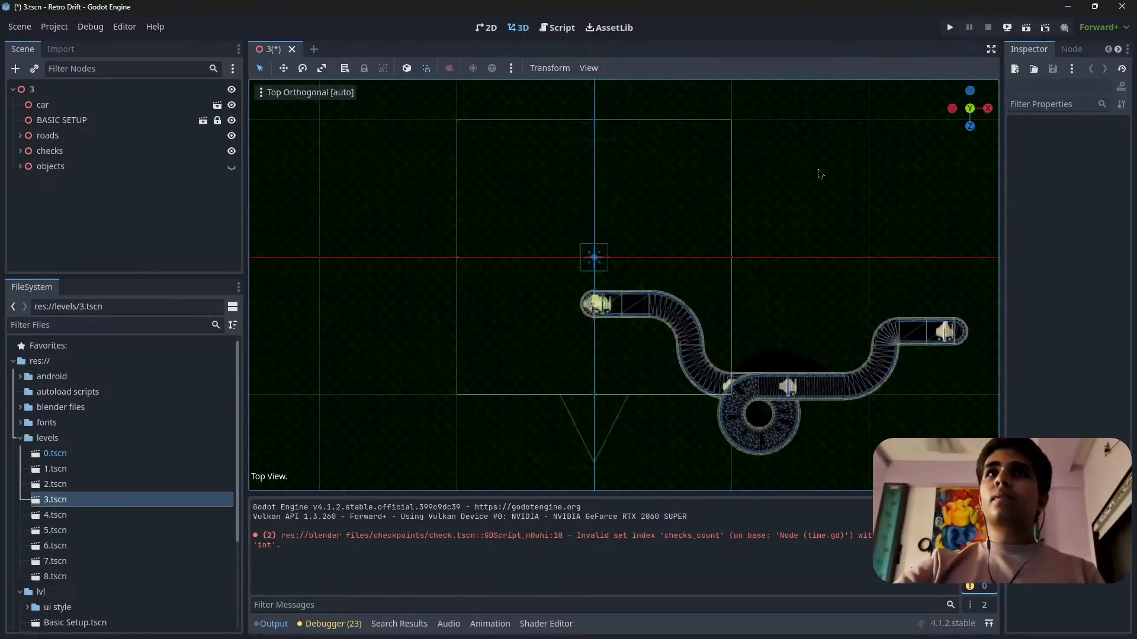
pyautogui.keyDown('shift'); pyautogui.moveTo(735, 243); pyautogui.dragTo(570, 211, button='middle'); pyautogui.keyUp('shift')
pyautogui.scroll(10, 387, 258)
pyautogui.keyDown('shift'); pyautogui.moveTo(388, 258); pyautogui.dragTo(490, 240, button='middle'); pyautogui.keyUp('shift')
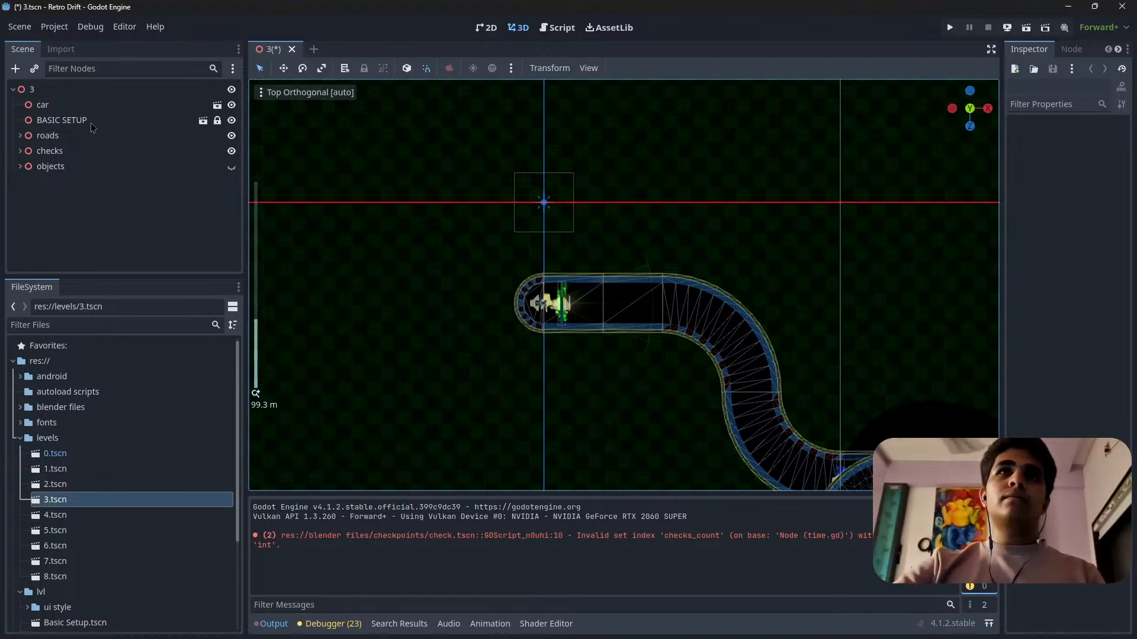
pyautogui.click(32, 88)
pyautogui.click(15, 68)
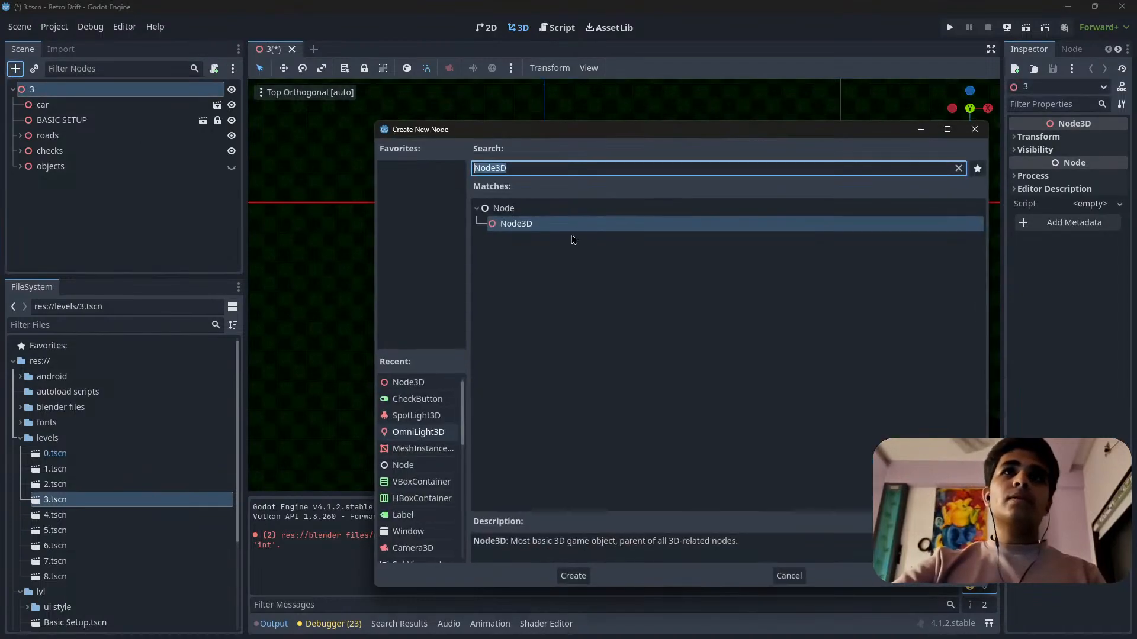
pyautogui.click(572, 224)
pyautogui.doubleClick(566, 229)
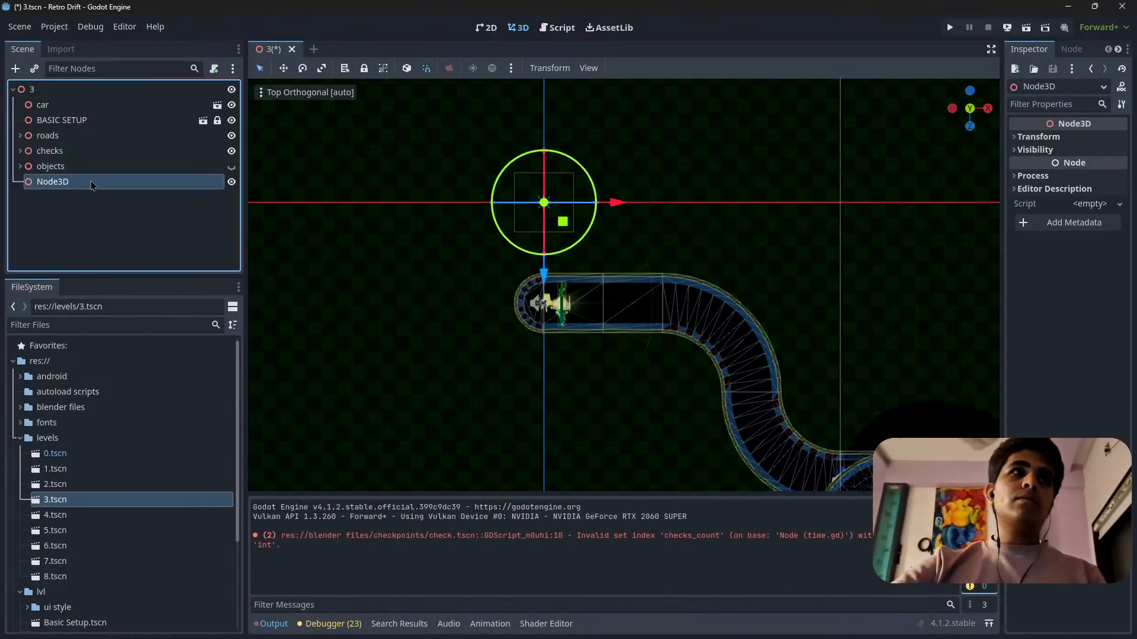
pyautogui.doubleClick(90, 181)
pyautogui.press('BackSpace')
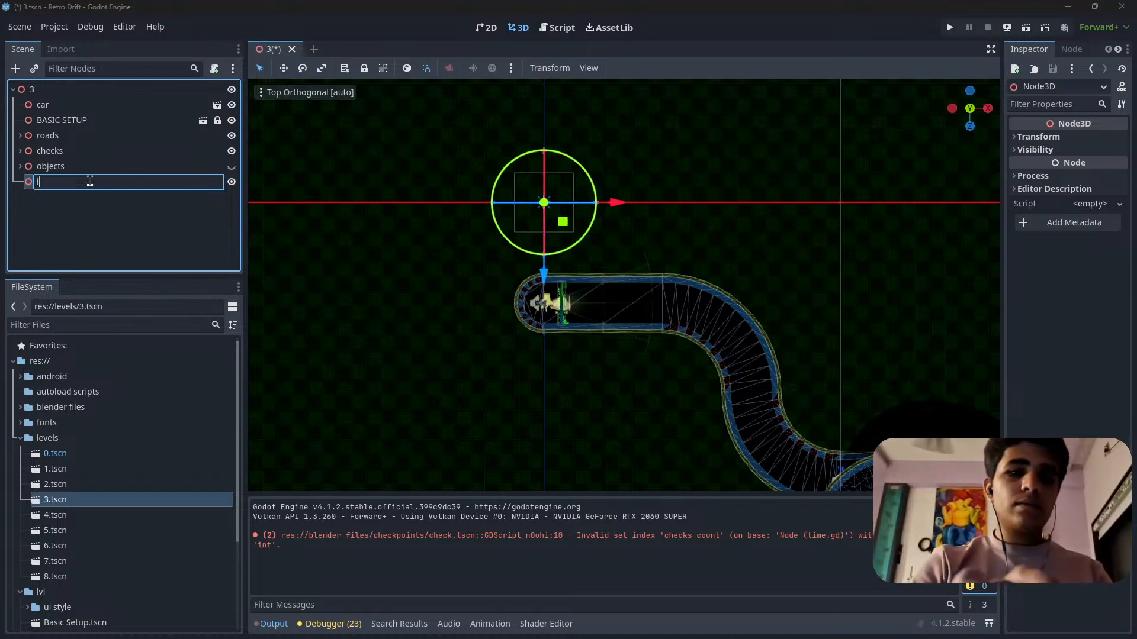
pyautogui.press('Return')
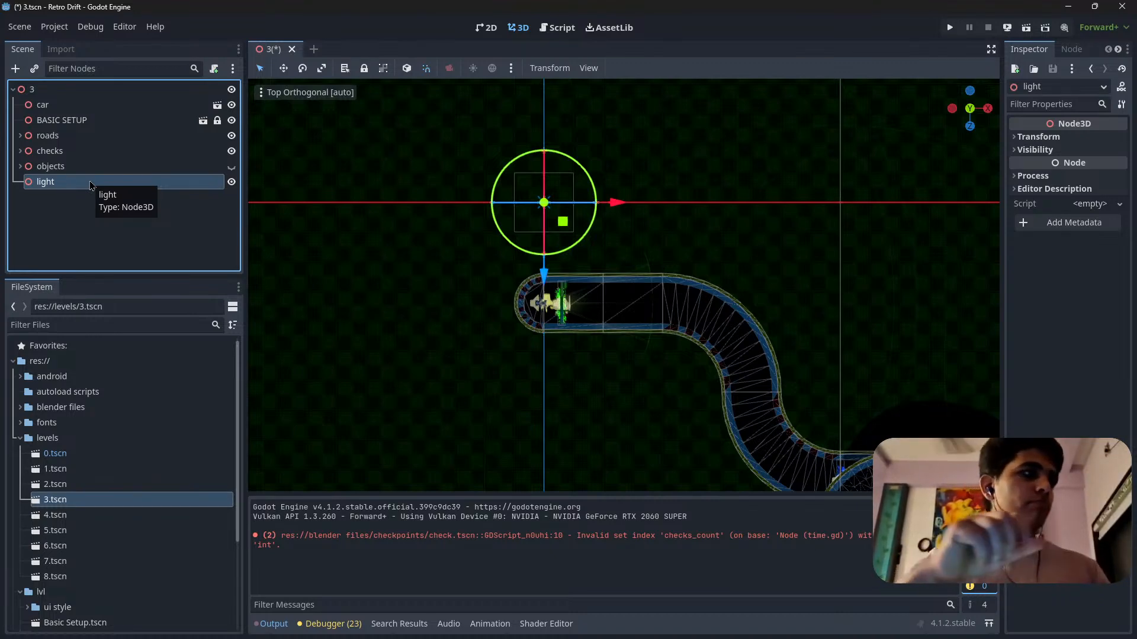
# Save the level 3 scene with the start of the track shown from above.
pyautogui.keyDown('shift'); pyautogui.moveTo(593, 389); pyautogui.dragTo(595, 322, button='middle'); pyautogui.keyUp('shift')
pyautogui.press('f')
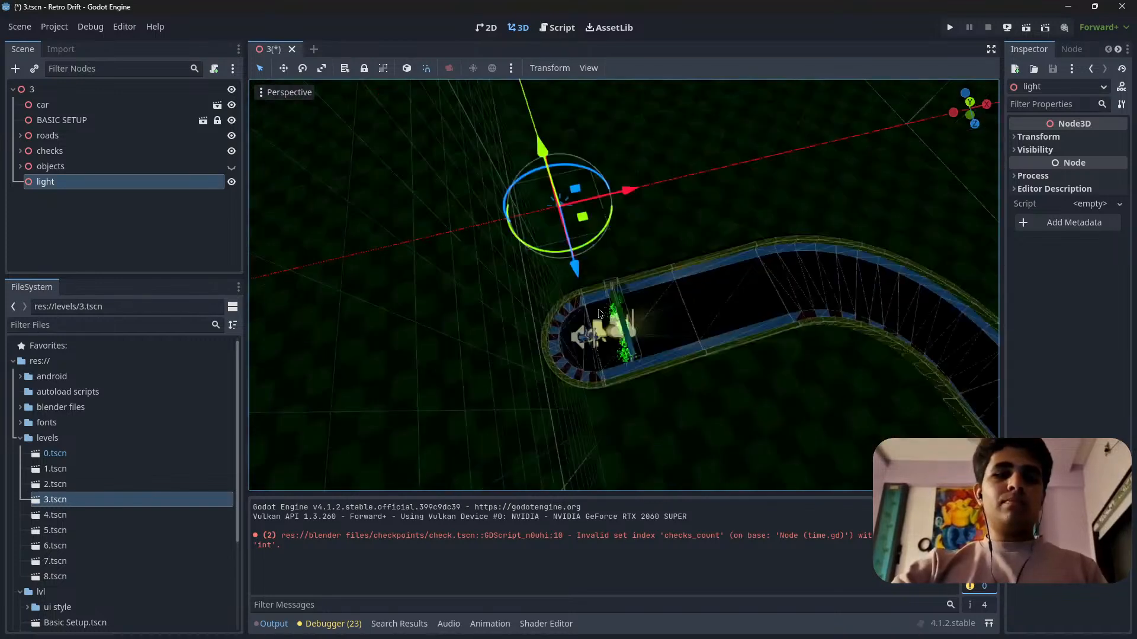
pyautogui.scroll(8, 629, 360)
pyautogui.scroll(-9, 743, 370)
pyautogui.press('KP_7')
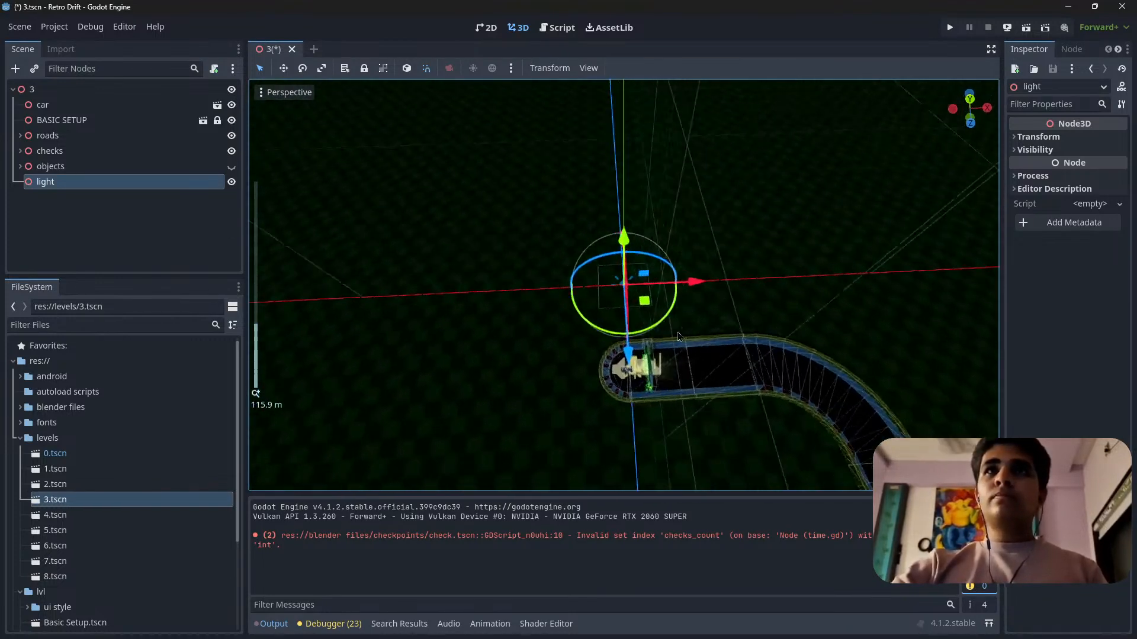
pyautogui.keyDown('shift'); pyautogui.moveTo(773, 304); pyautogui.dragTo(687, 214, button='middle'); pyautogui.keyUp('shift')
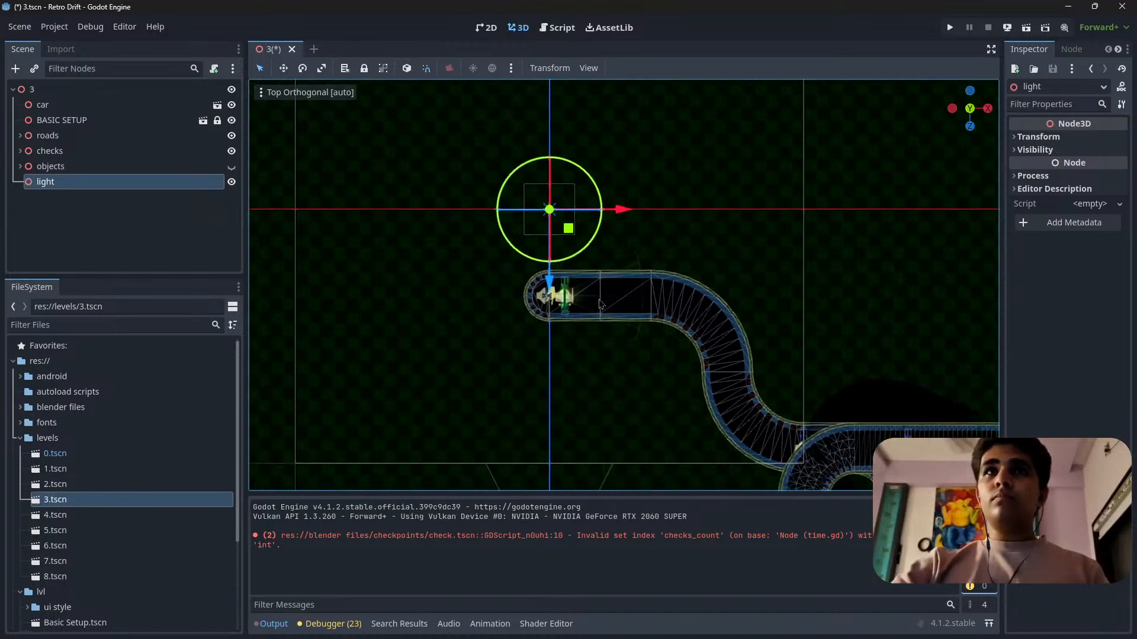
pyautogui.scroll(10, 615, 290)
pyautogui.keyDown('shift'); pyautogui.moveTo(578, 323); pyautogui.dragTo(510, 262, button='middle'); pyautogui.keyUp('shift')
pyautogui.hotkey('ctrl', 's')
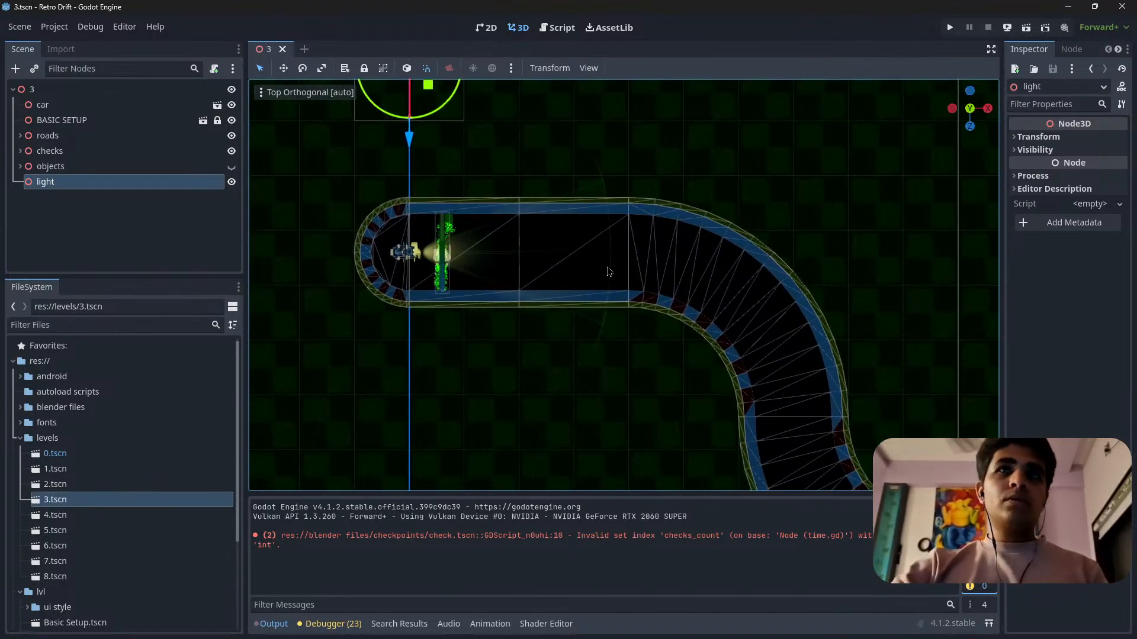
# Select the straight road3 segment just past the start gate and examine it and its surroundings from several angles.
pyautogui.moveTo(622, 252)
pyautogui.keyDown('shift'); pyautogui.mouseDown(button='middle')
pyautogui.moveTo(600, 229)
pyautogui.moveTo(620, 272)
pyautogui.mouseUp(button='middle'); pyautogui.keyUp('shift')
pyautogui.scroll(12, 553, 276)
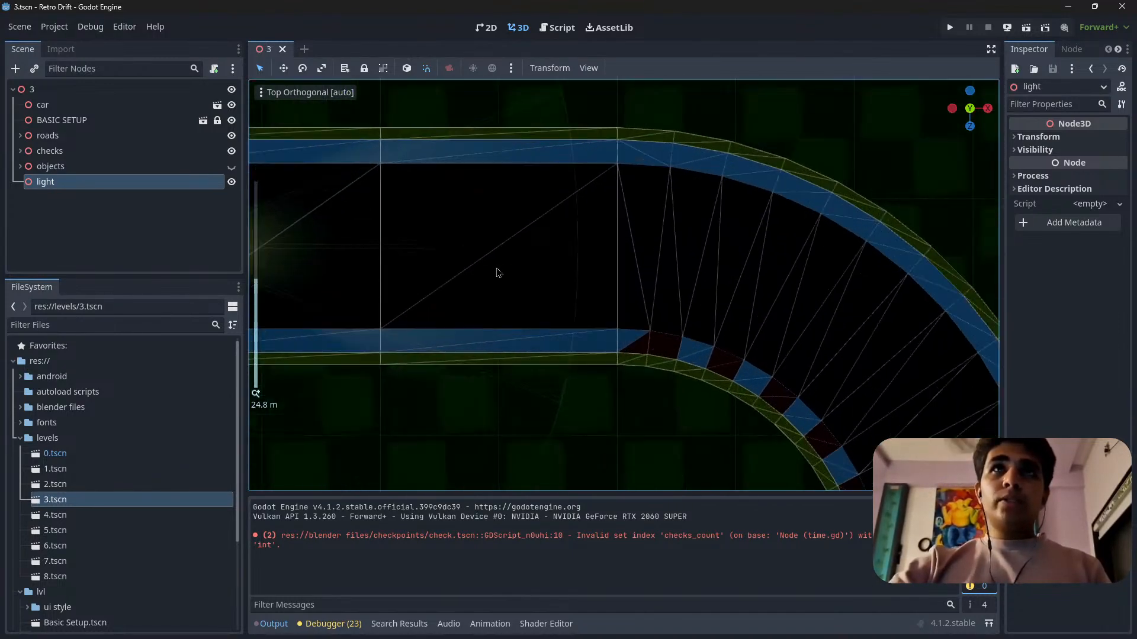
pyautogui.keyDown('shift'); pyautogui.moveTo(493, 264); pyautogui.dragTo(631, 291, button='middle'); pyautogui.keyUp('shift')
pyautogui.click(632, 291)
pyautogui.scroll(-8, 625, 326)
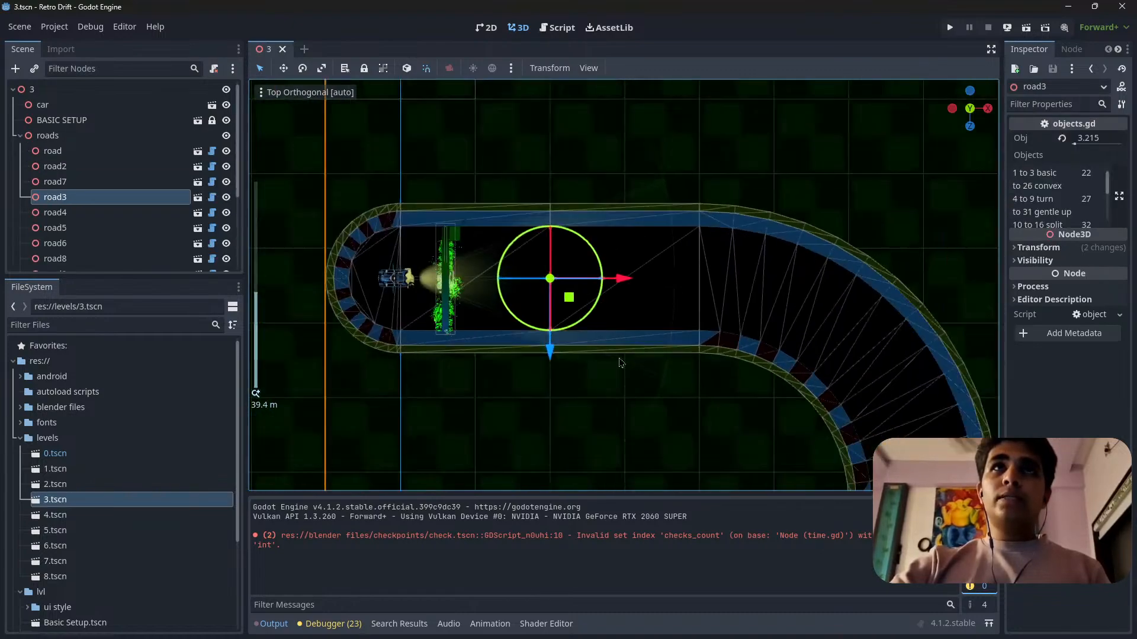
pyautogui.moveTo(622, 363); pyautogui.dragTo(720, 229, button='middle')
pyautogui.scroll(10, 562, 297)
pyautogui.moveTo(521, 350); pyautogui.dragTo(533, 317, button='middle')
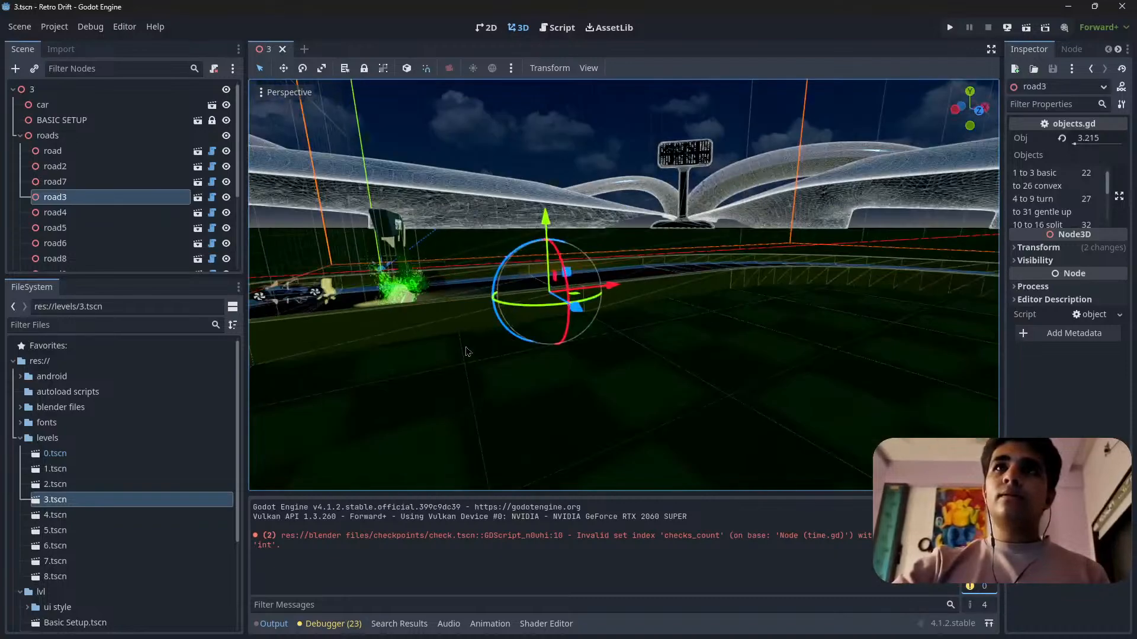
pyautogui.scroll(5, 525, 314)
pyautogui.moveTo(620, 335); pyautogui.dragTo(845, 325, button='middle')
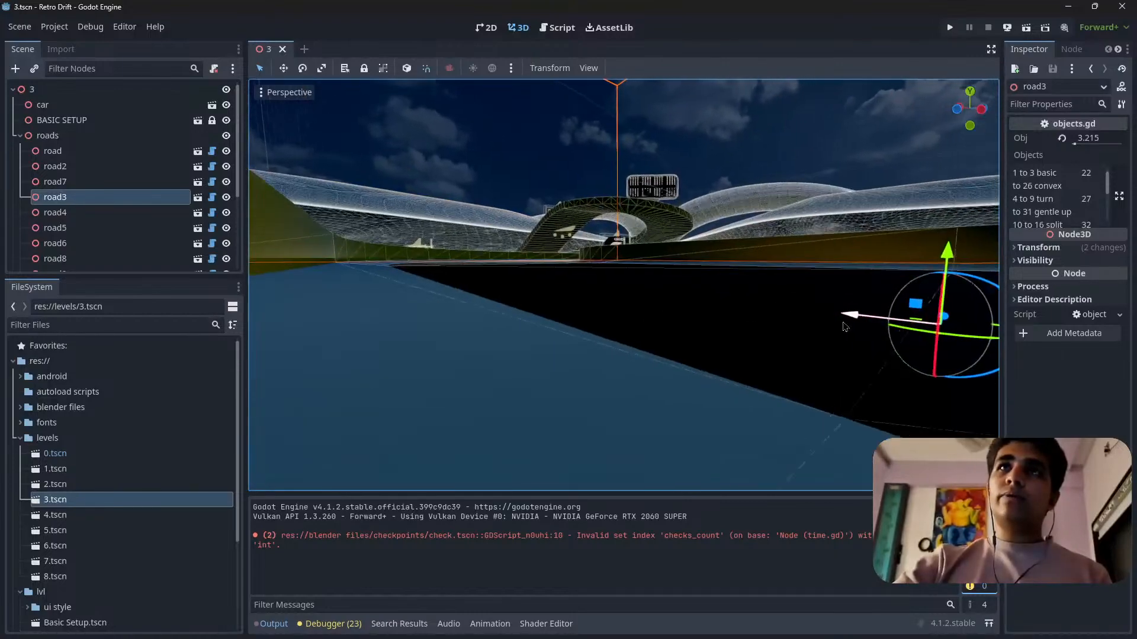
pyautogui.moveTo(846, 325); pyautogui.dragTo(509, 394, button='right')
pyautogui.press('w')
pyautogui.scroll(-10, 845, 325)
pyautogui.press('w')
pyautogui.scroll(-10, 845, 325)
pyautogui.press('s')
pyautogui.press('w')
pyautogui.moveTo(743, 340); pyautogui.dragTo(681, 346, button='right')
pyautogui.press('w')
pyautogui.press('s')
# Delete the straight road3 segment between the start gate and the first curve.
pyautogui.click(489, 337)
pyautogui.click(713, 346)
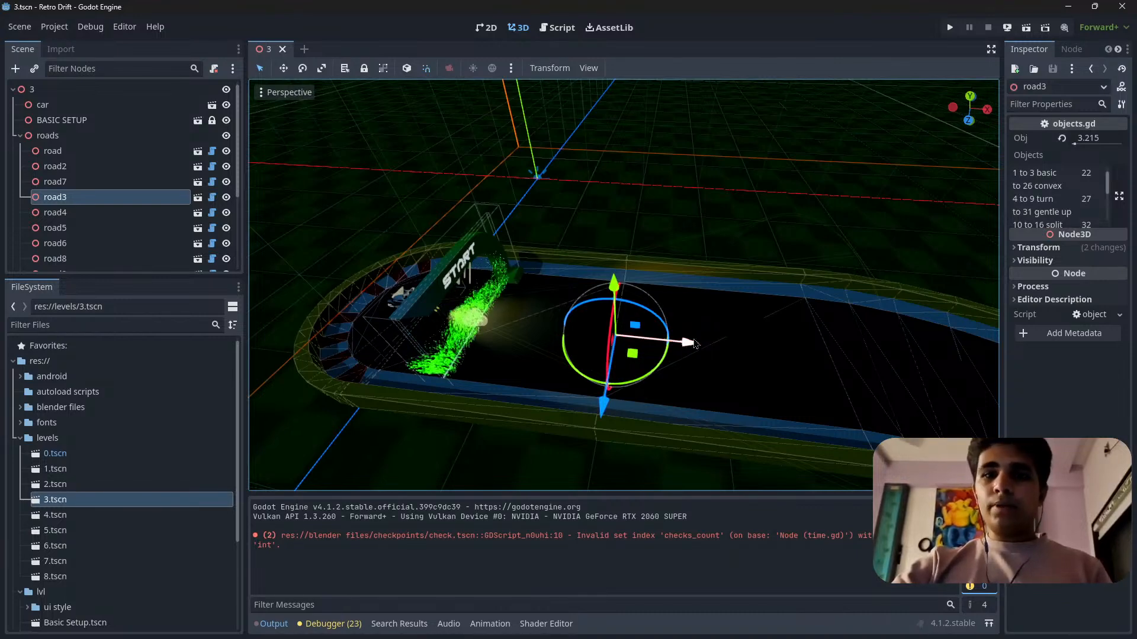
pyautogui.press('Delete')
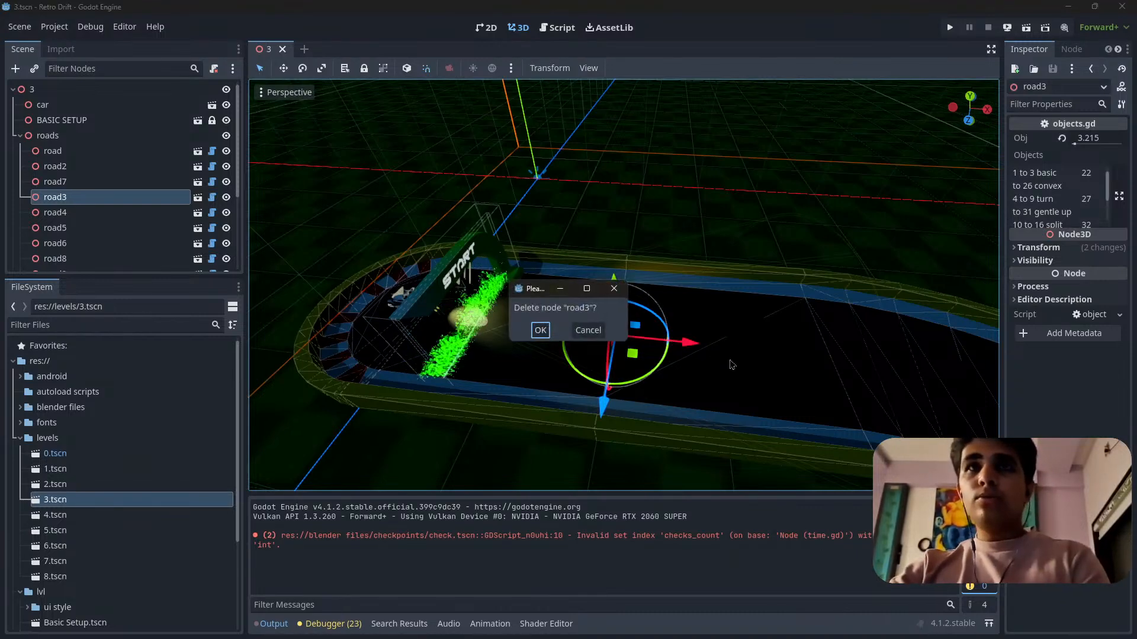
pyautogui.click(541, 331)
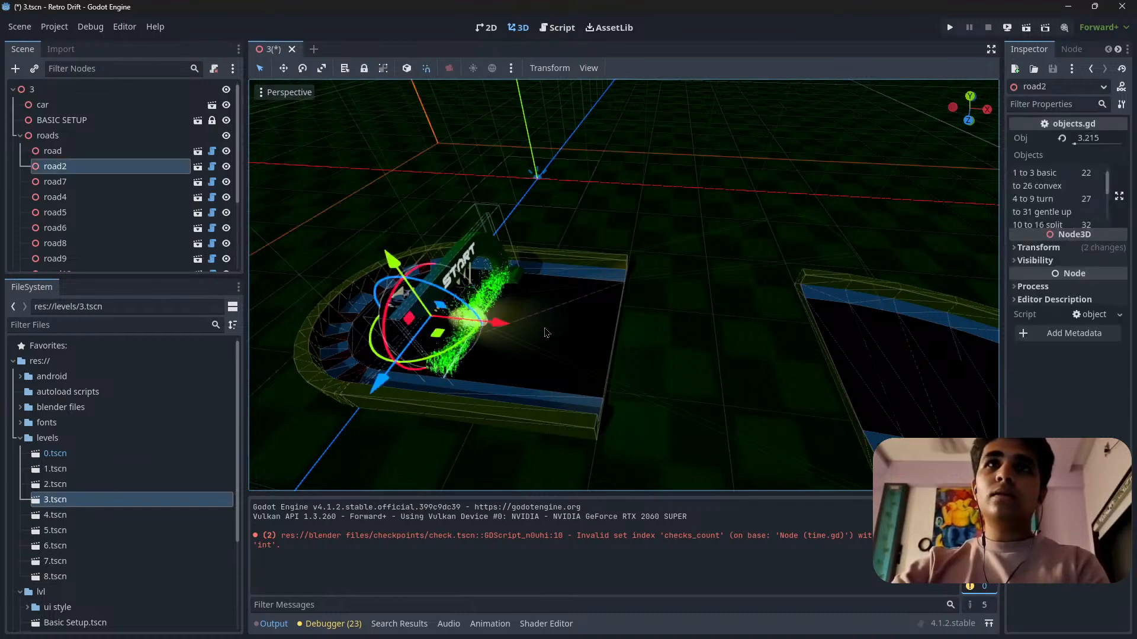
# Unlink road2's scale axes and set only its z scale to 2, stretching the start straight up to the first curve.
pyautogui.click(1054, 249)
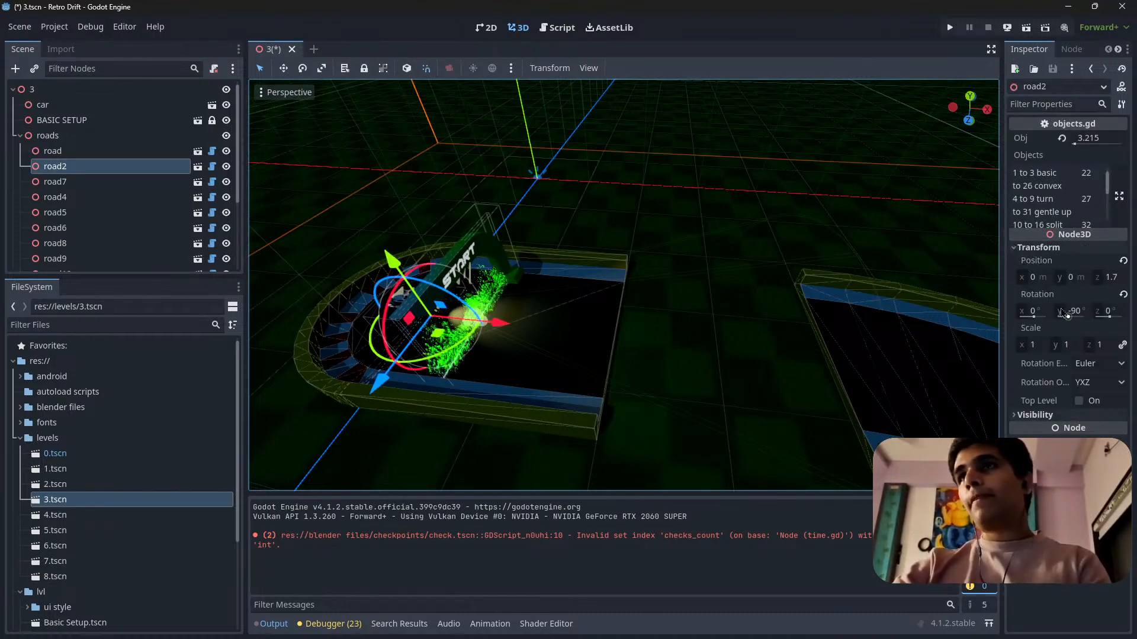
pyautogui.moveTo(1002, 345); pyautogui.dragTo(838, 335)
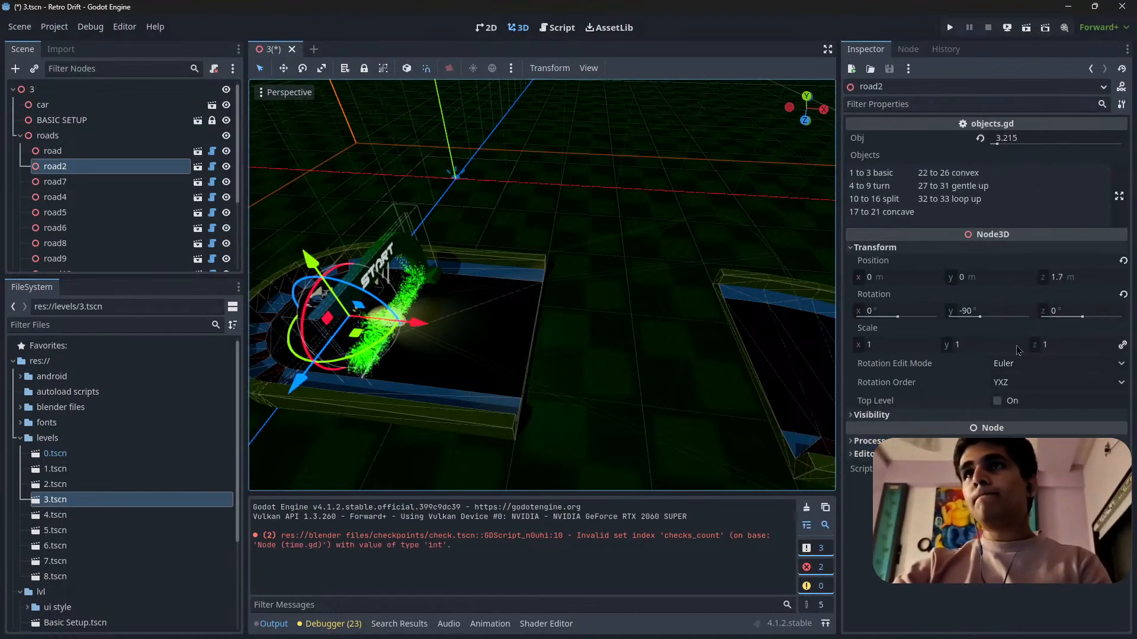
pyautogui.moveTo(1064, 350); pyautogui.dragTo(1101, 349)
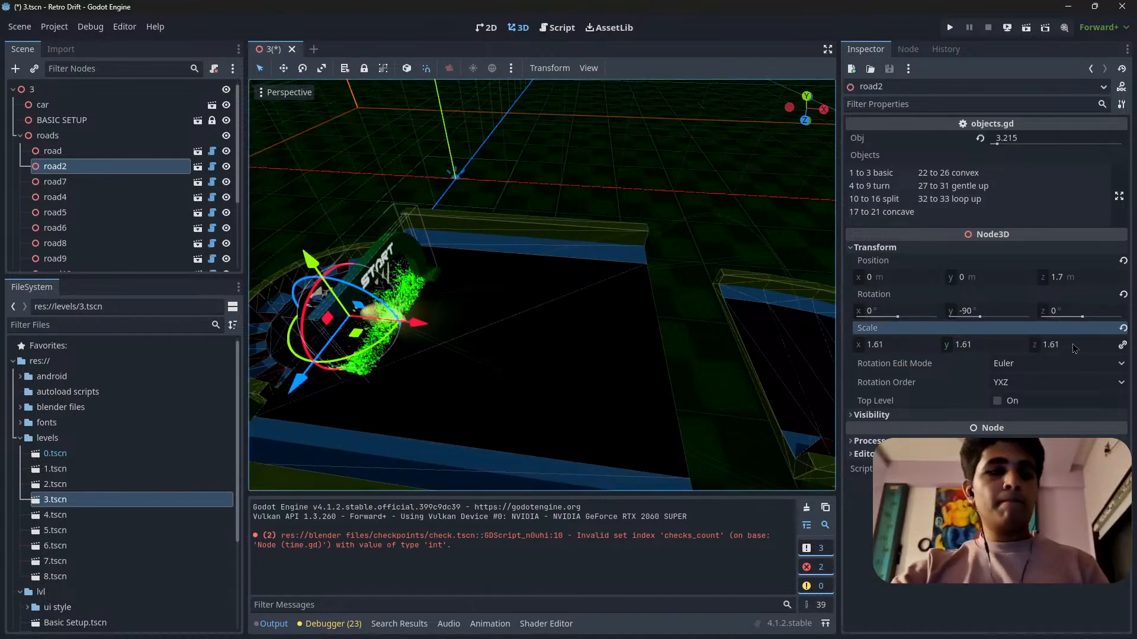
pyautogui.click(1121, 328)
pyautogui.click(1123, 345)
pyautogui.moveTo(1080, 350); pyautogui.dragTo(1113, 350)
pyautogui.click(1076, 347)
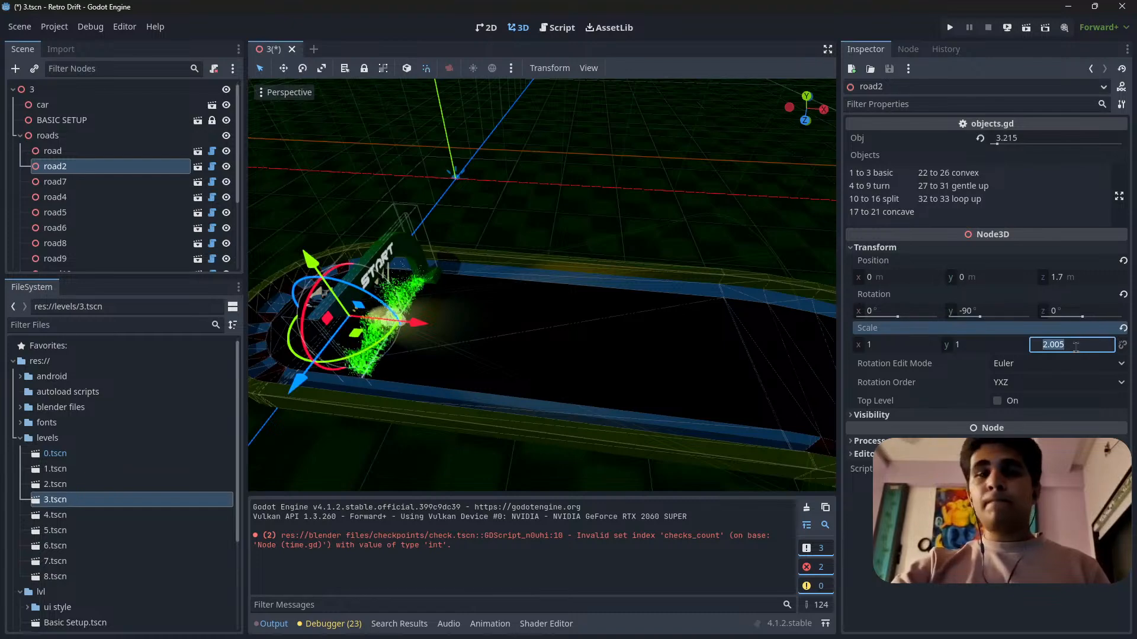
pyautogui.press('Return')
pyautogui.scroll(-7, 595, 273)
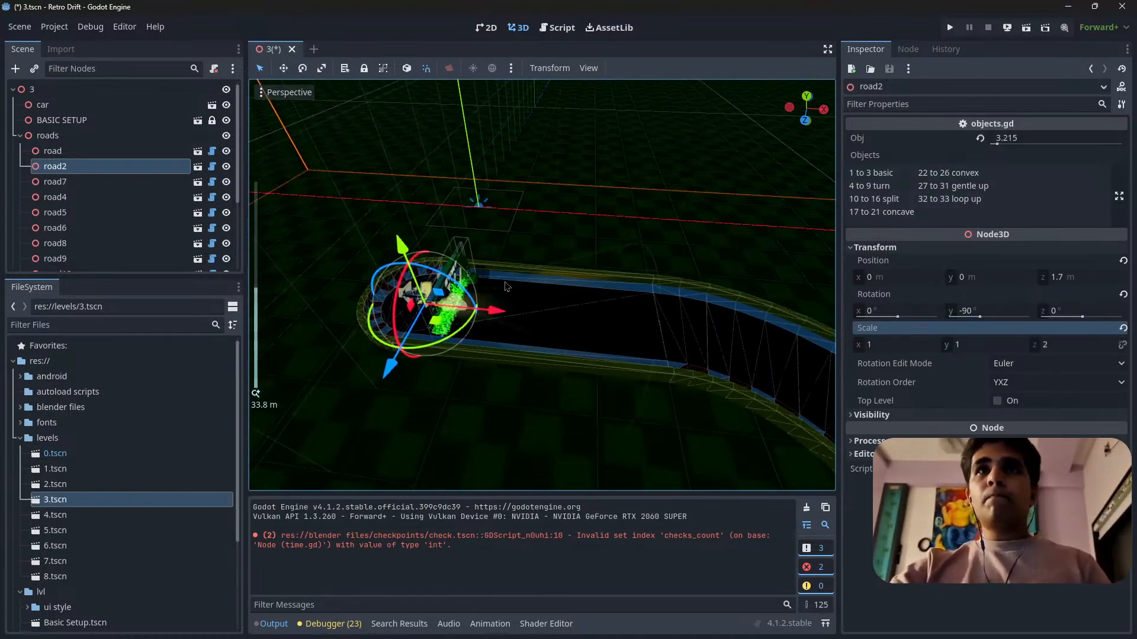
# Examine the join between the stretched start straight and the first curve, plus the track beyond, from several angles.
pyautogui.moveTo(595, 271); pyautogui.dragTo(719, 361, button='right')
pyautogui.press('s')
pyautogui.scroll(5, 711, 270)
pyautogui.press('a')
pyautogui.press('w')
pyautogui.press('s')
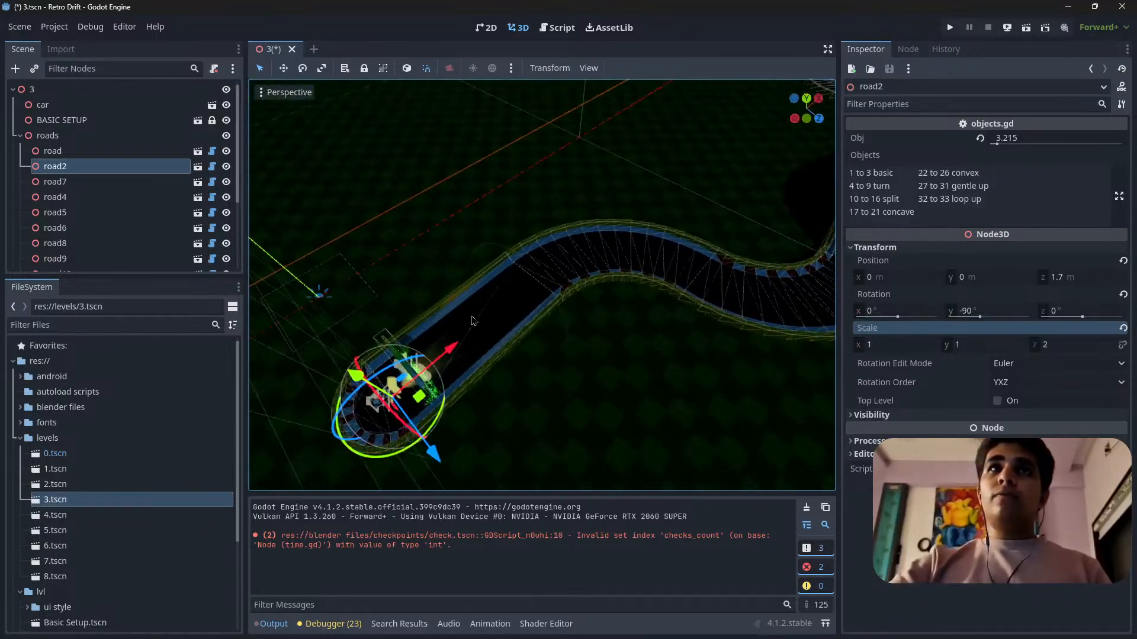
pyautogui.moveTo(472, 320); pyautogui.dragTo(464, 267, button='right')
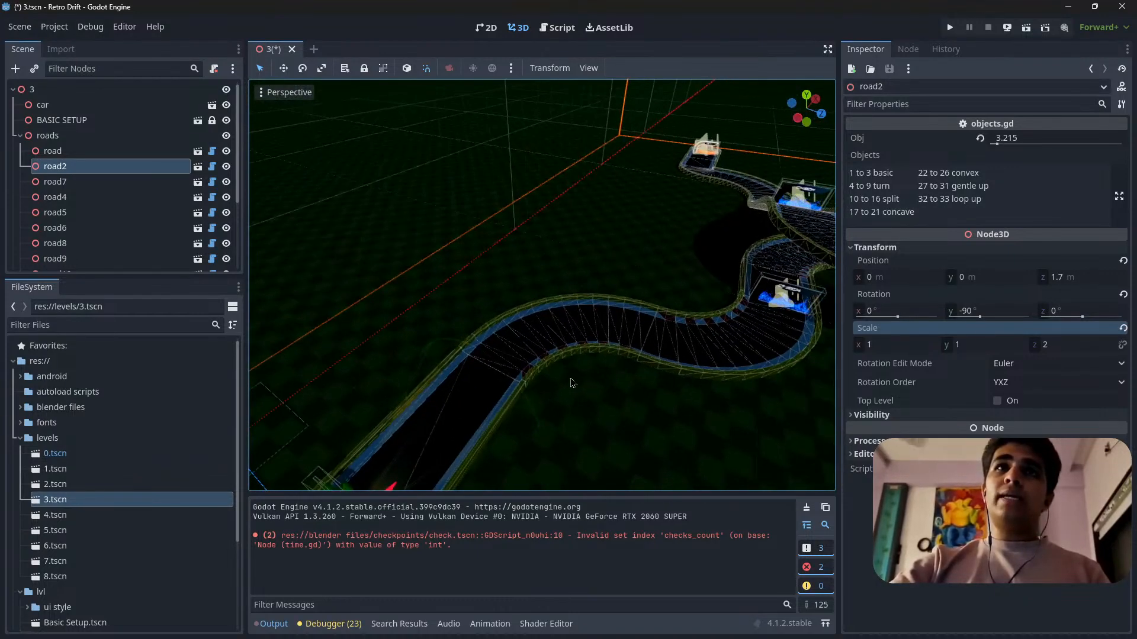
pyautogui.moveTo(514, 372); pyautogui.dragTo(592, 375, button='right')
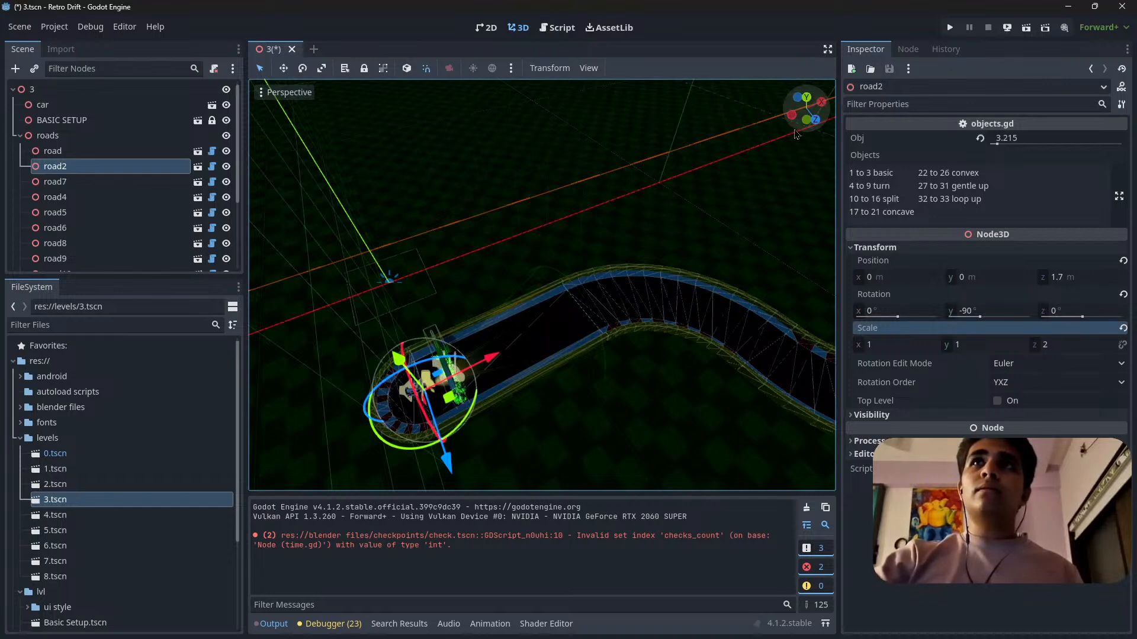
# Switch to the top orthogonal view of the track start, collapse the roads group and select the light node.
pyautogui.click(806, 97)
pyautogui.keyDown('shift'); pyautogui.moveTo(726, 322); pyautogui.dragTo(503, 277, button='middle'); pyautogui.keyUp('shift')
pyautogui.scroll(-10, 616, 322)
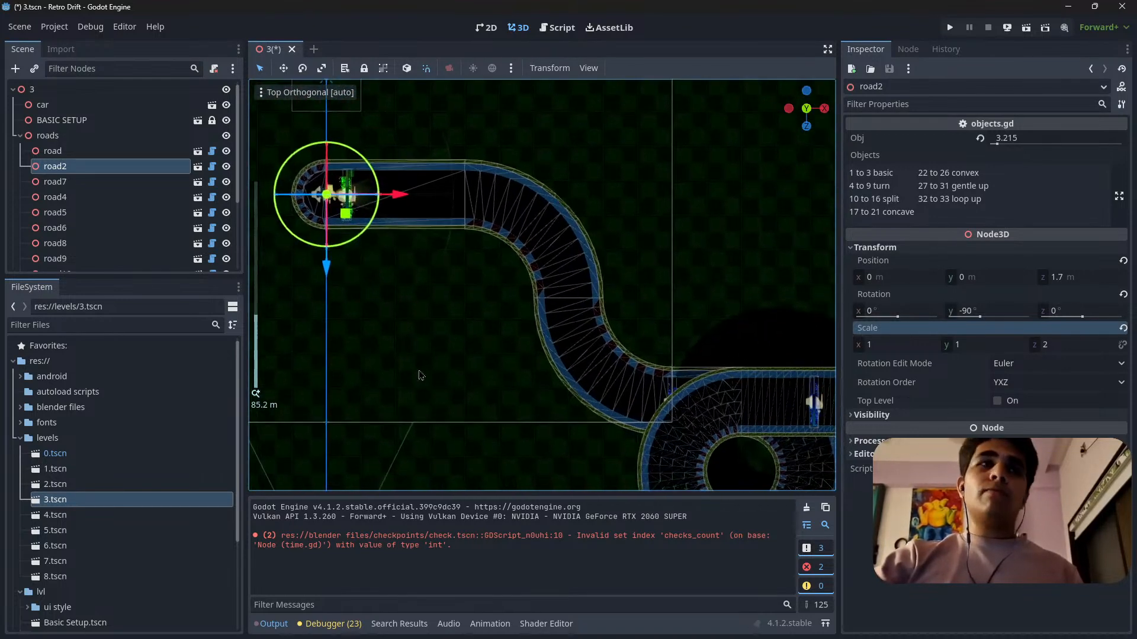
pyautogui.click(73, 517)
pyautogui.click(74, 526)
pyautogui.click(65, 500)
pyautogui.scroll(-5, 669, 379)
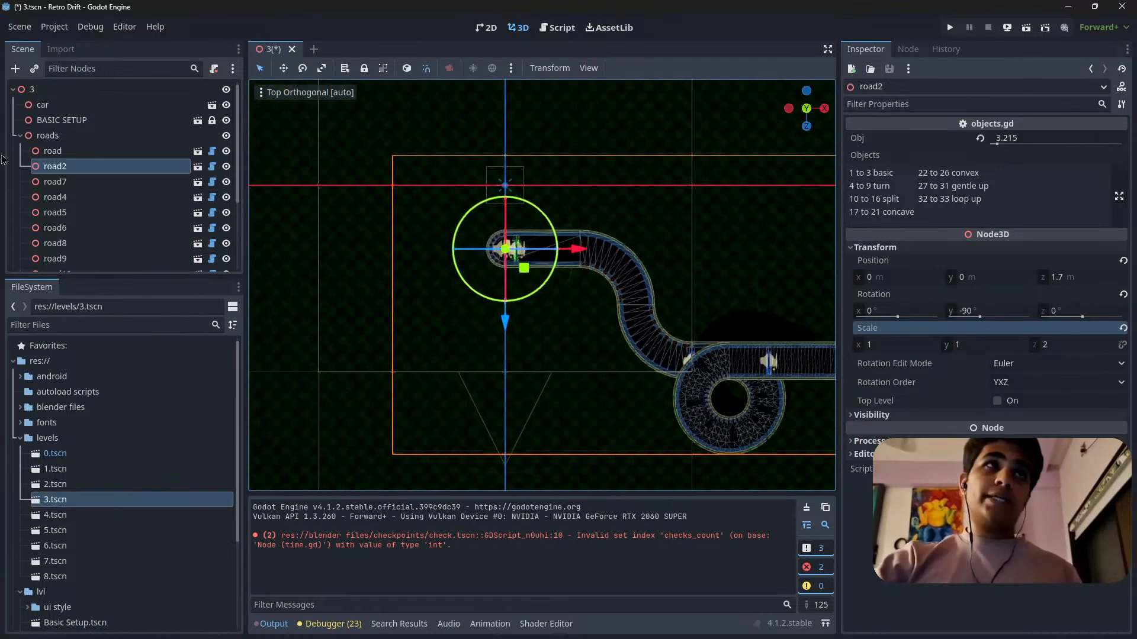
pyautogui.click(20, 135)
pyautogui.click(48, 183)
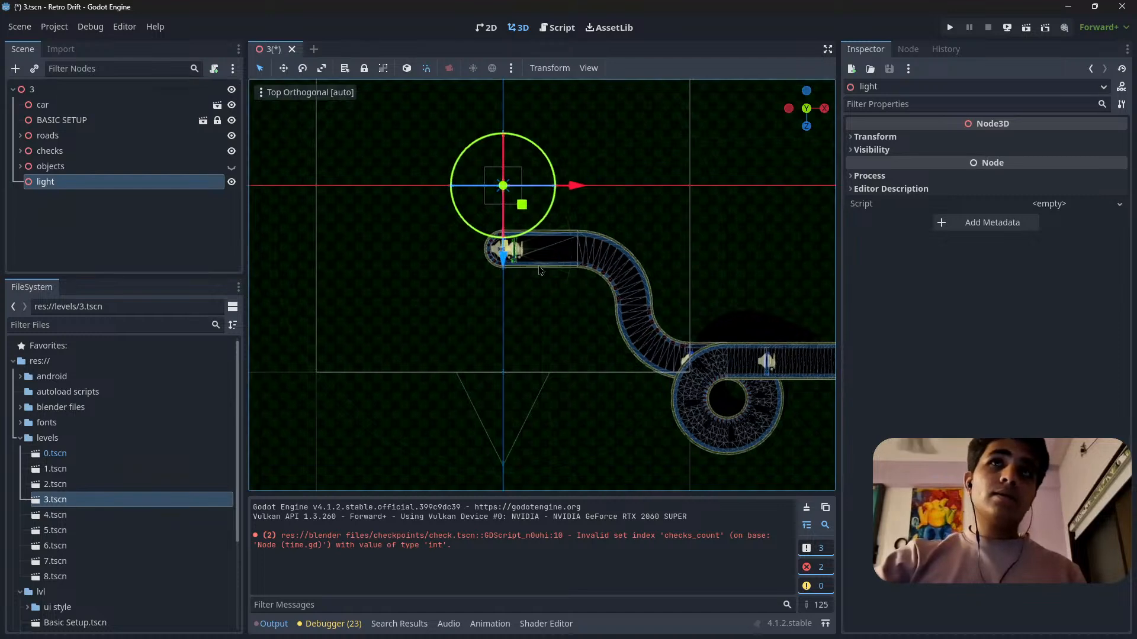
pyautogui.scroll(5, 513, 354)
pyautogui.keyDown('shift'); pyautogui.moveTo(513, 354); pyautogui.dragTo(578, 410, button='middle'); pyautogui.keyUp('shift')
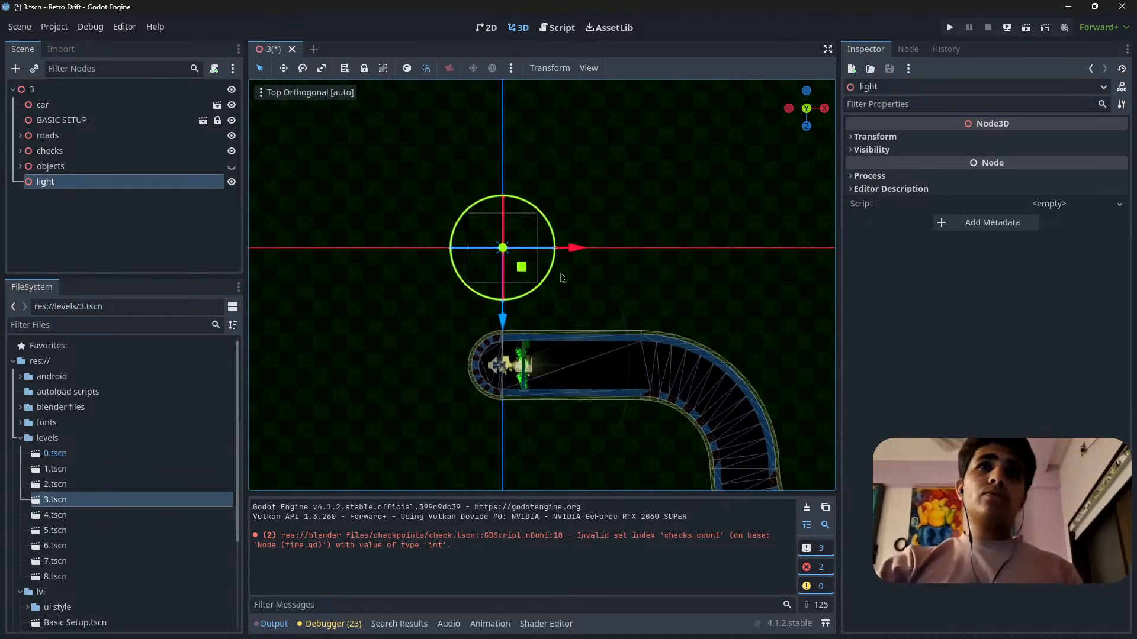
pyautogui.scroll(-5, 638, 296)
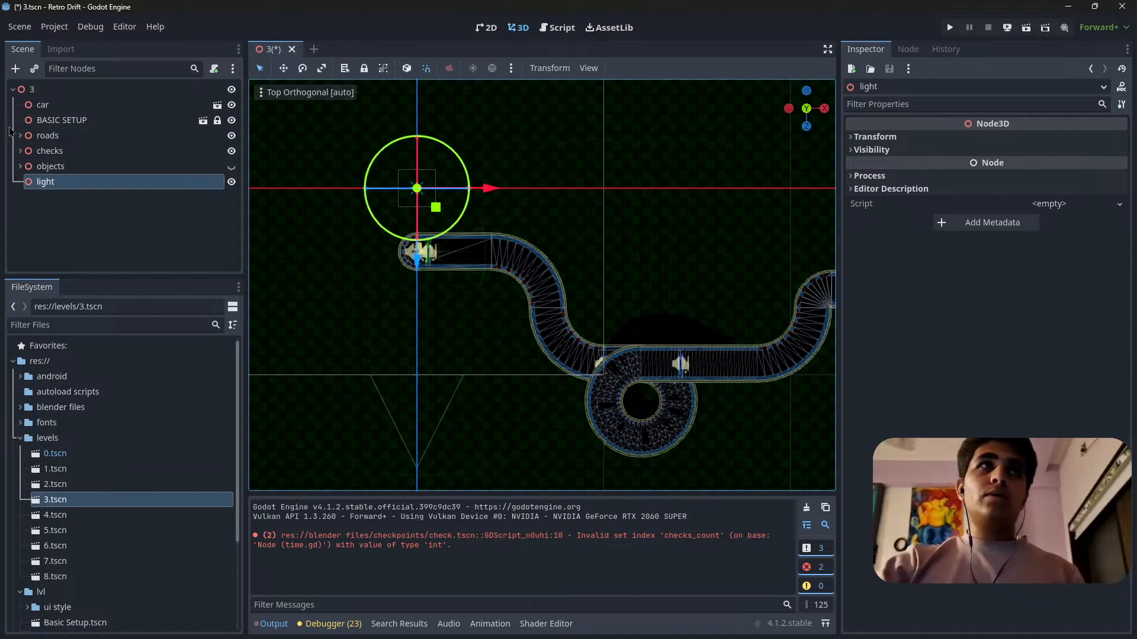
# Place an instance of Light.tscn from blender files/lights just outside the start straight, near the start gate.
pyautogui.scroll(-4, 149, 482)
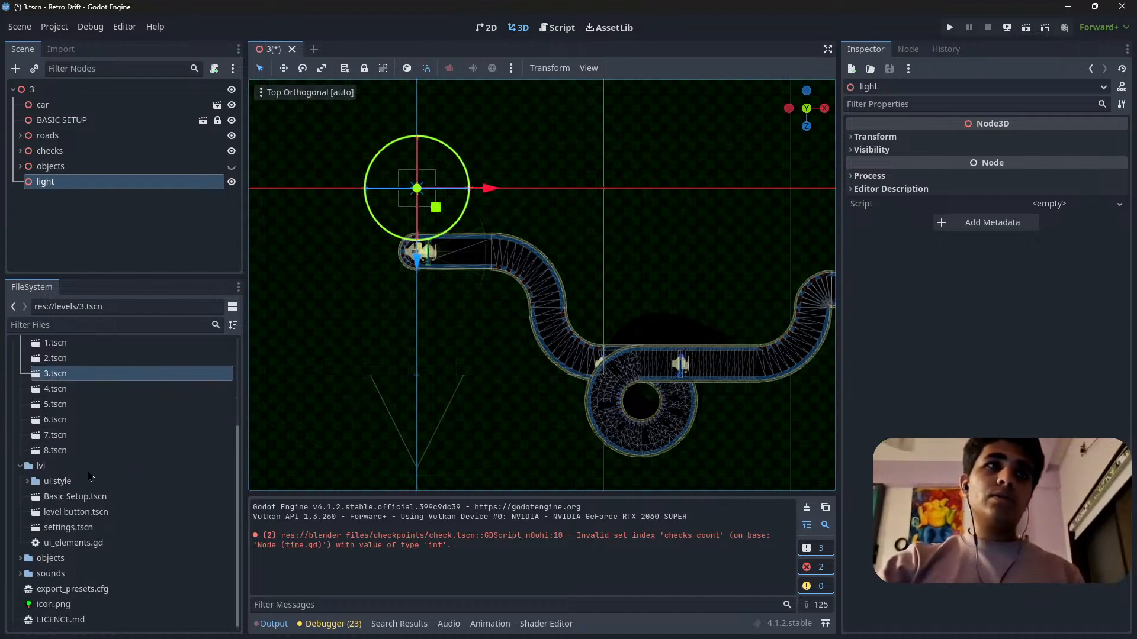
pyautogui.click(21, 564)
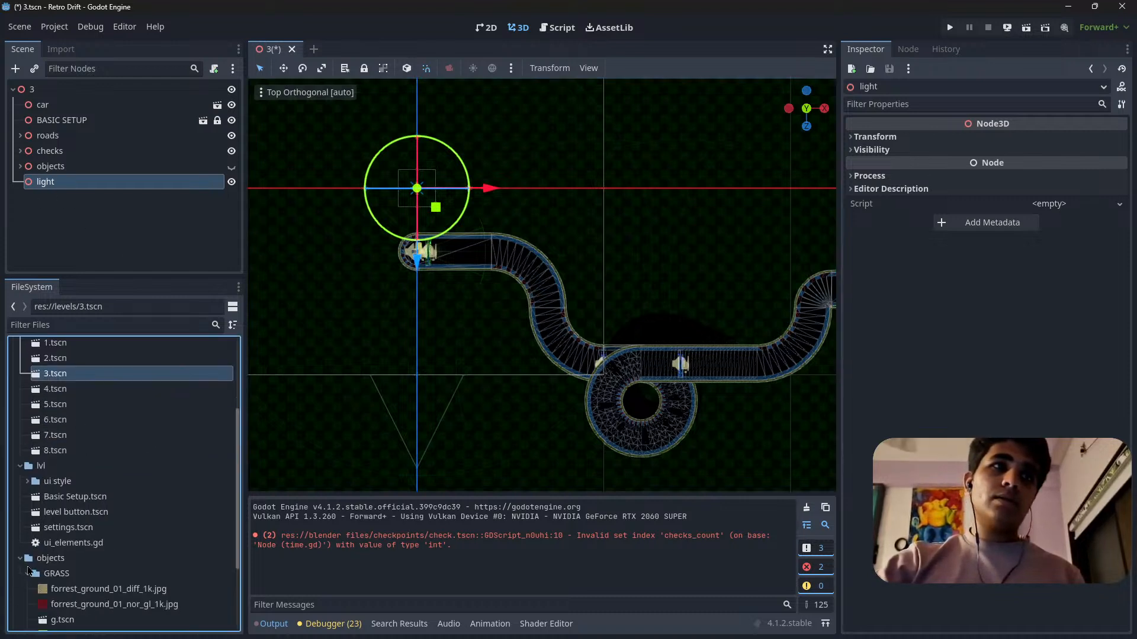
pyautogui.scroll(4, 86, 512)
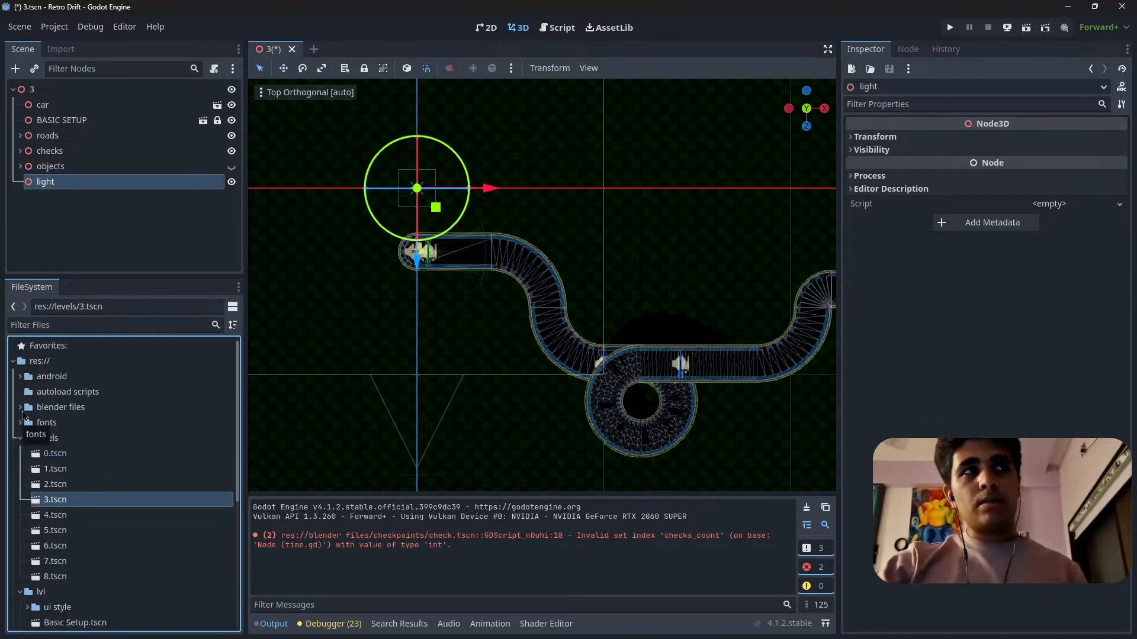
pyautogui.click(21, 407)
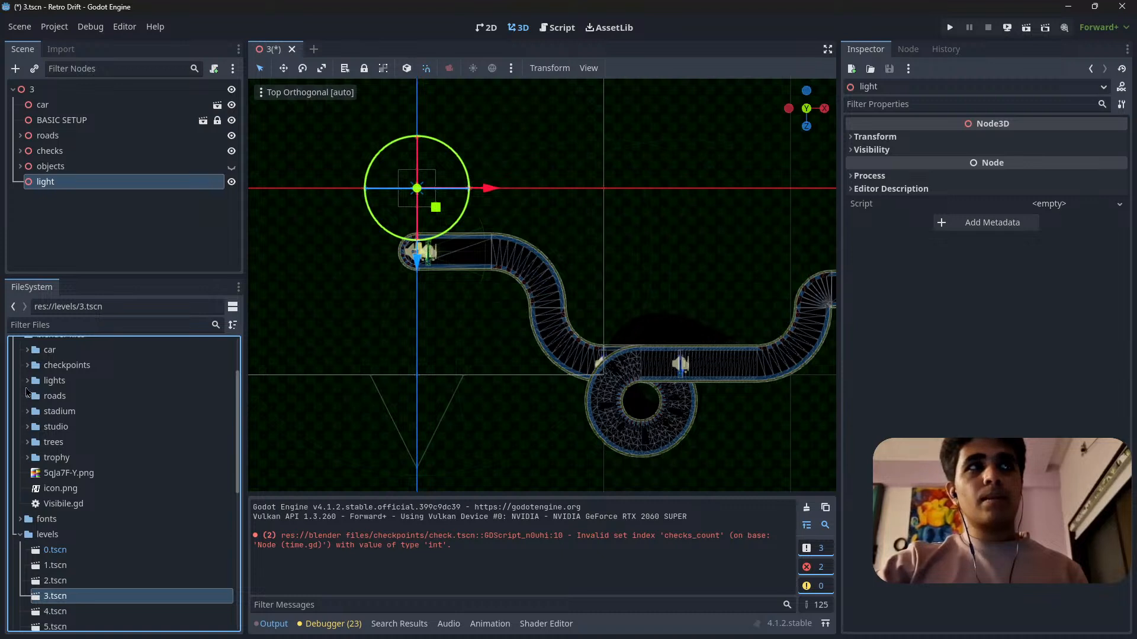
pyautogui.click(28, 380)
pyautogui.click(77, 412)
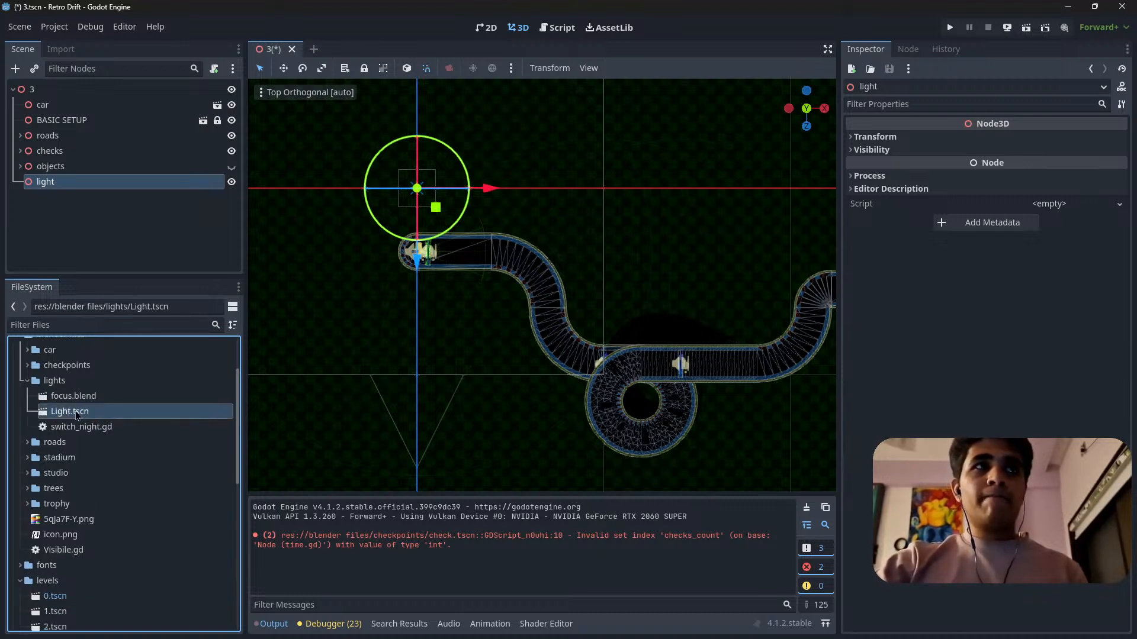
pyautogui.moveTo(68, 417); pyautogui.dragTo(428, 232)
pyautogui.scroll(10, 428, 233)
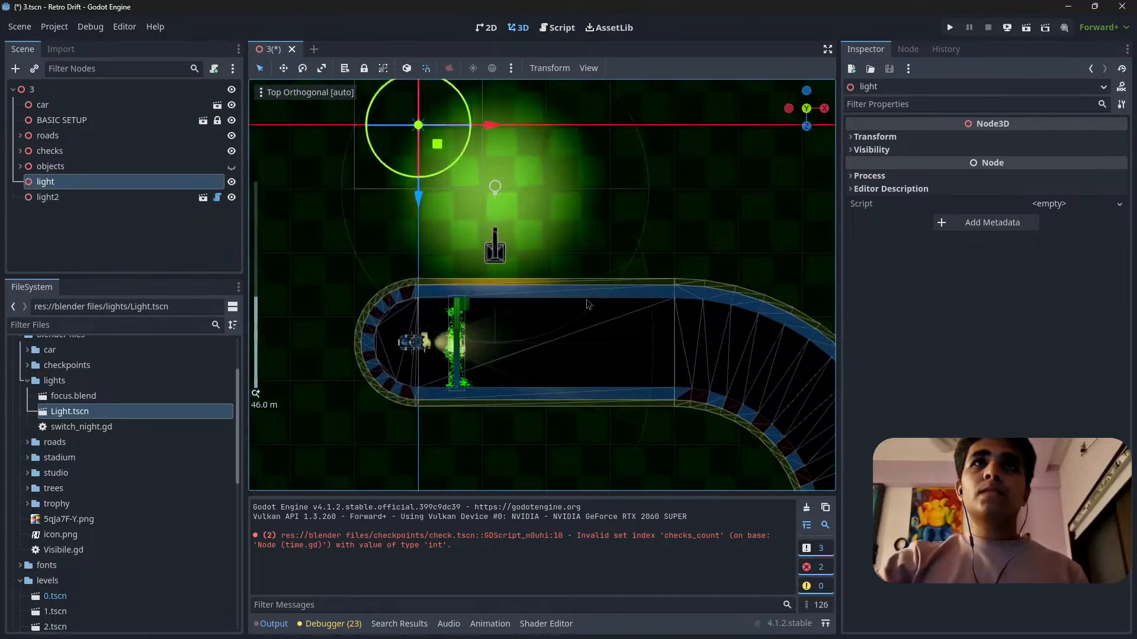
pyautogui.click(911, 138)
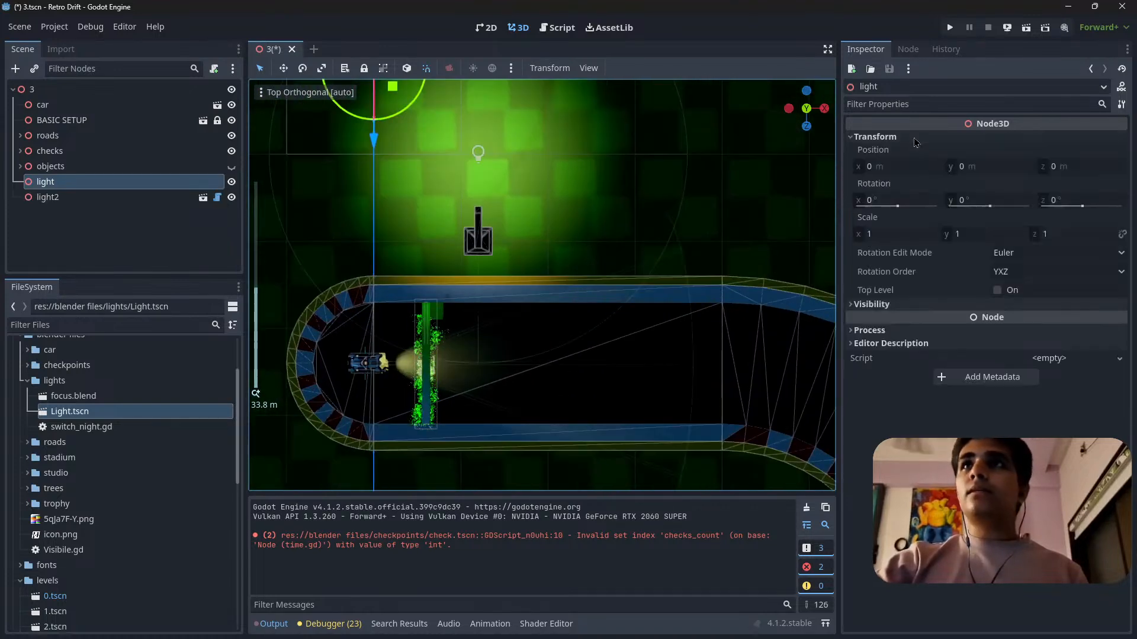
pyautogui.click(906, 305)
pyautogui.click(906, 305)
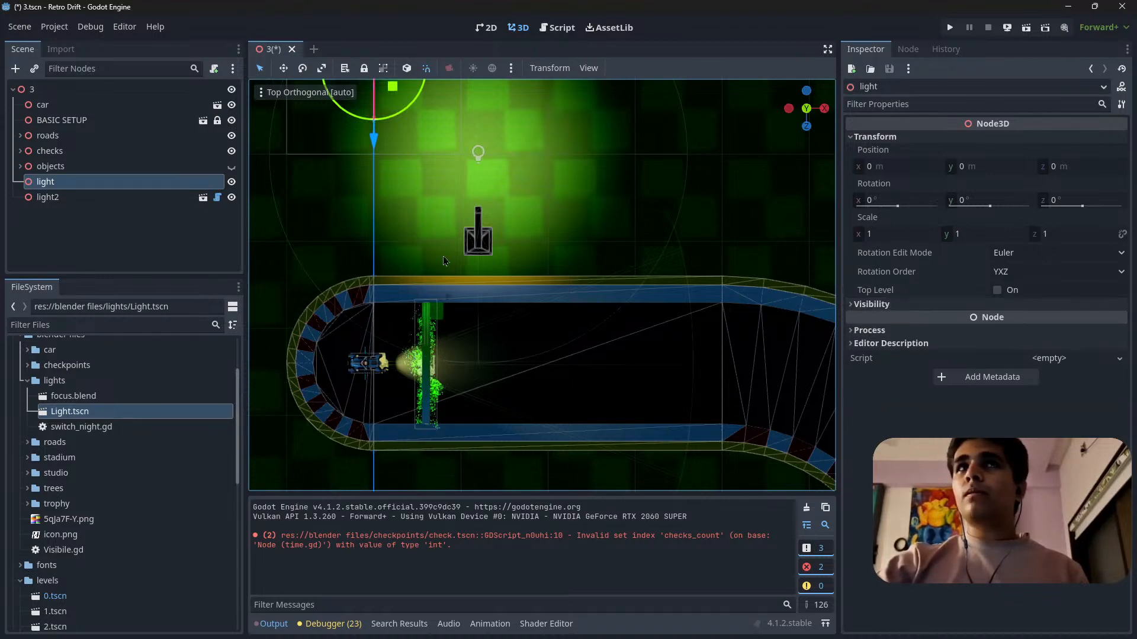
# Make the placed lamp instance light2 a child of the light node and rename it light1.
pyautogui.scroll(-8, 513, 321)
pyautogui.click(58, 198)
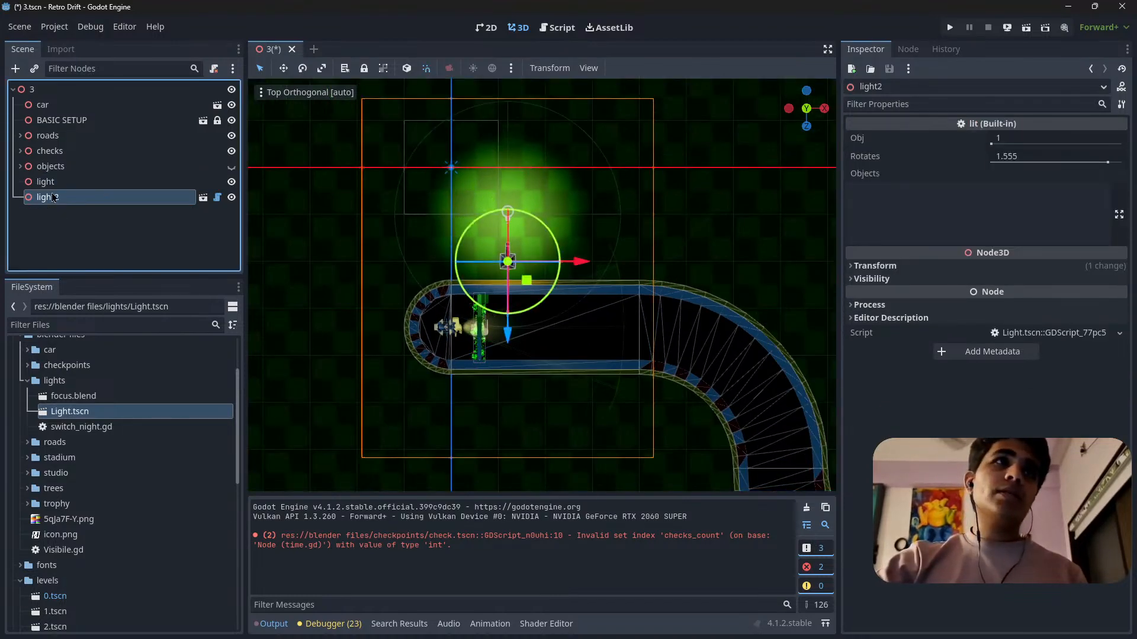
pyautogui.moveTo(75, 187); pyautogui.dragTo(76, 185)
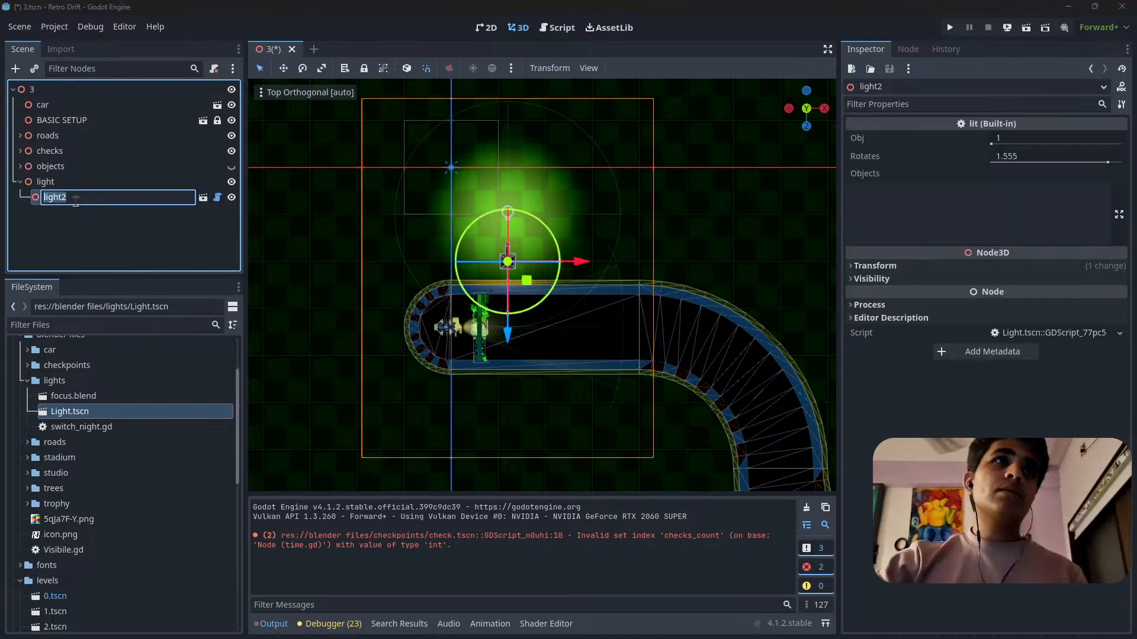
pyautogui.doubleClick(99, 198)
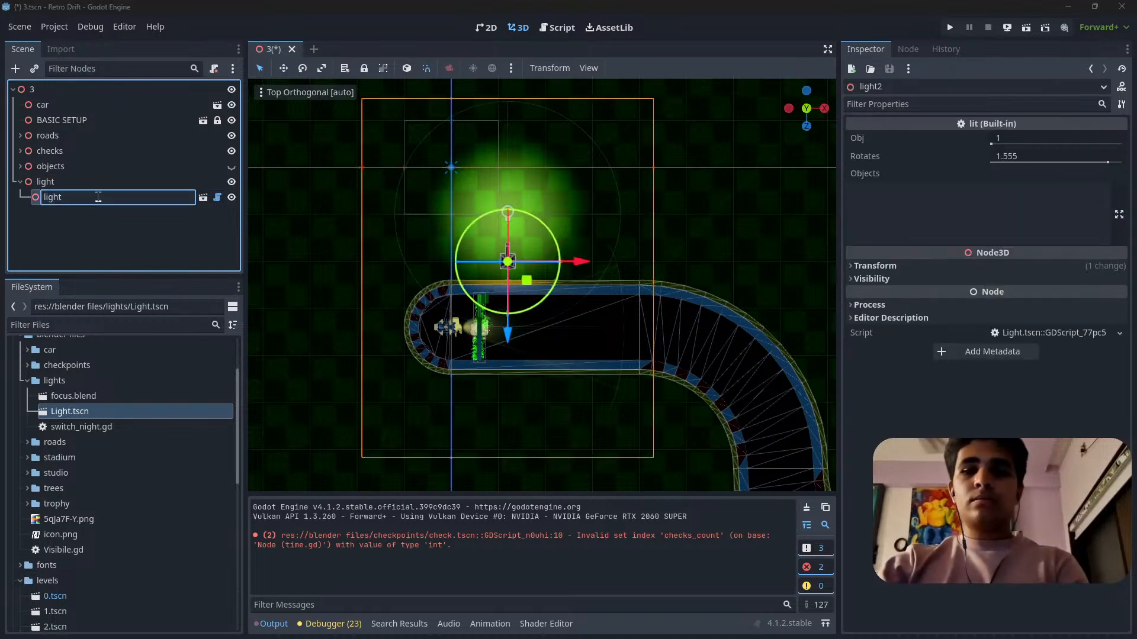
pyautogui.write('1')
pyautogui.press('Return')
# Turn light1 to face the road and move it close to the outer barrier between the car and the start gate.
pyautogui.scroll(4, 644, 300)
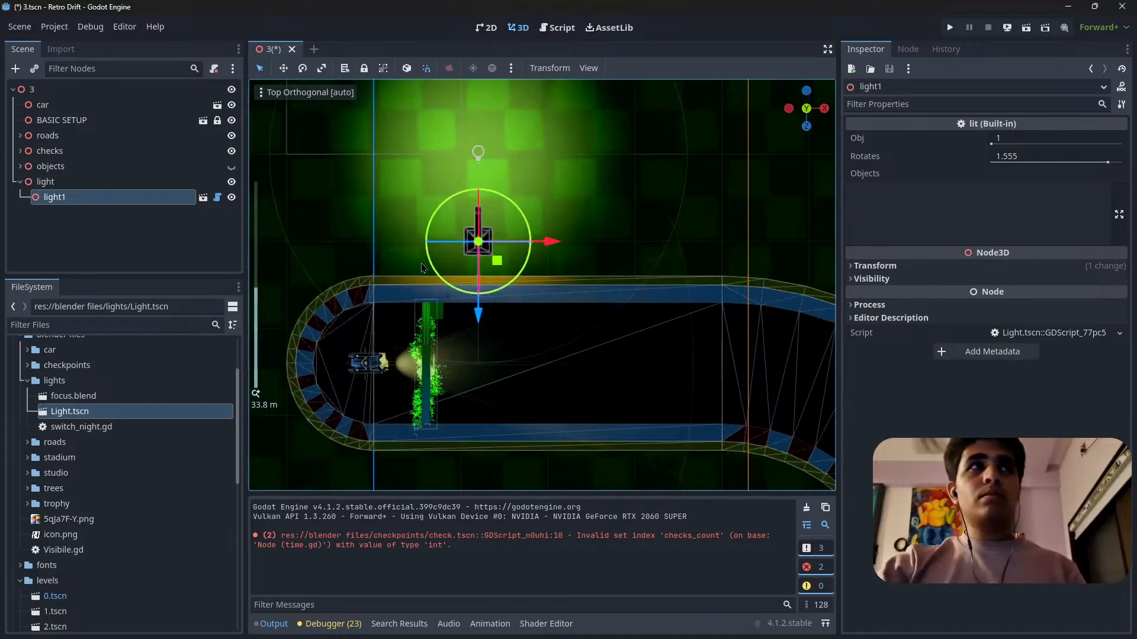
pyautogui.moveTo(631, 312); pyautogui.dragTo(506, 190)
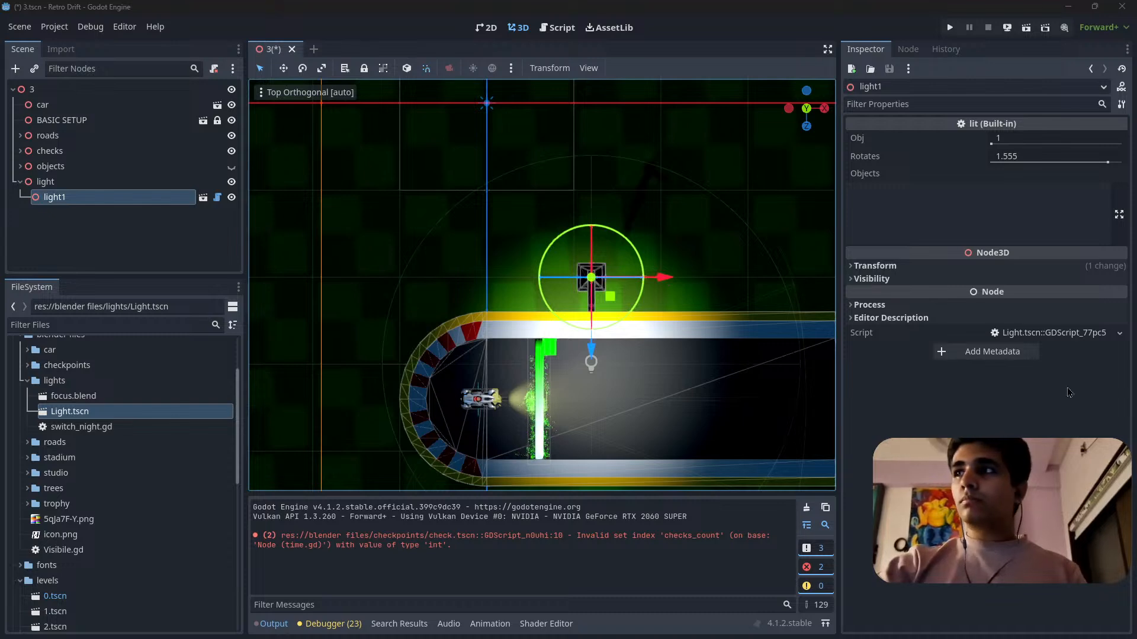
pyautogui.moveTo(658, 279); pyautogui.dragTo(580, 280)
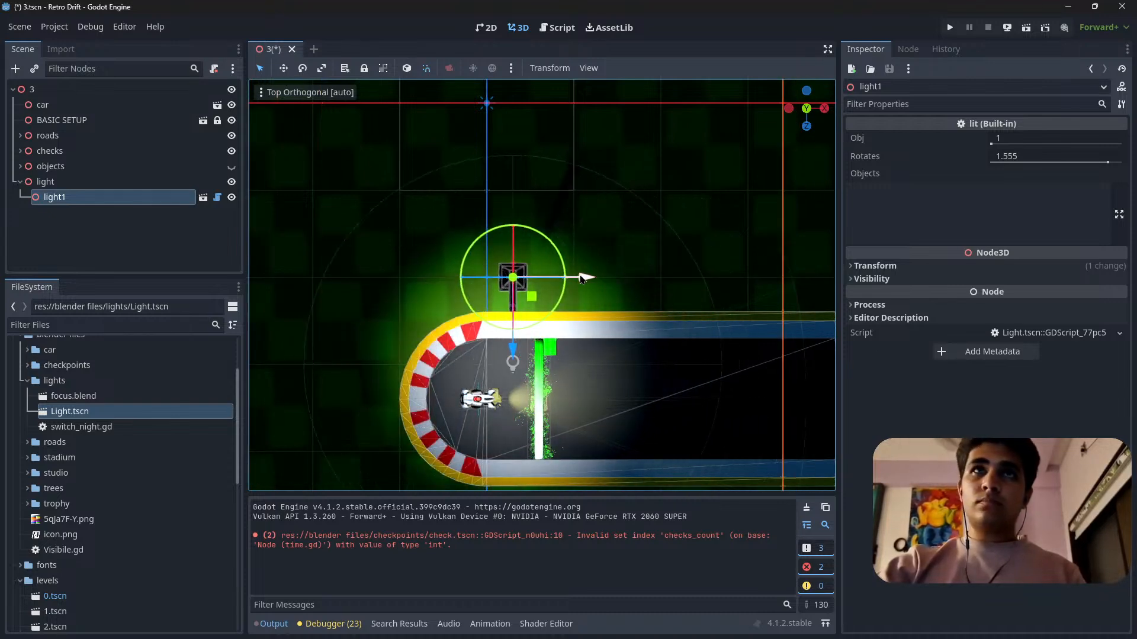
pyautogui.keyDown('shift'); pyautogui.moveTo(542, 314); pyautogui.dragTo(525, 261, button='middle'); pyautogui.keyUp('shift')
pyautogui.moveTo(502, 315); pyautogui.dragTo(502, 332)
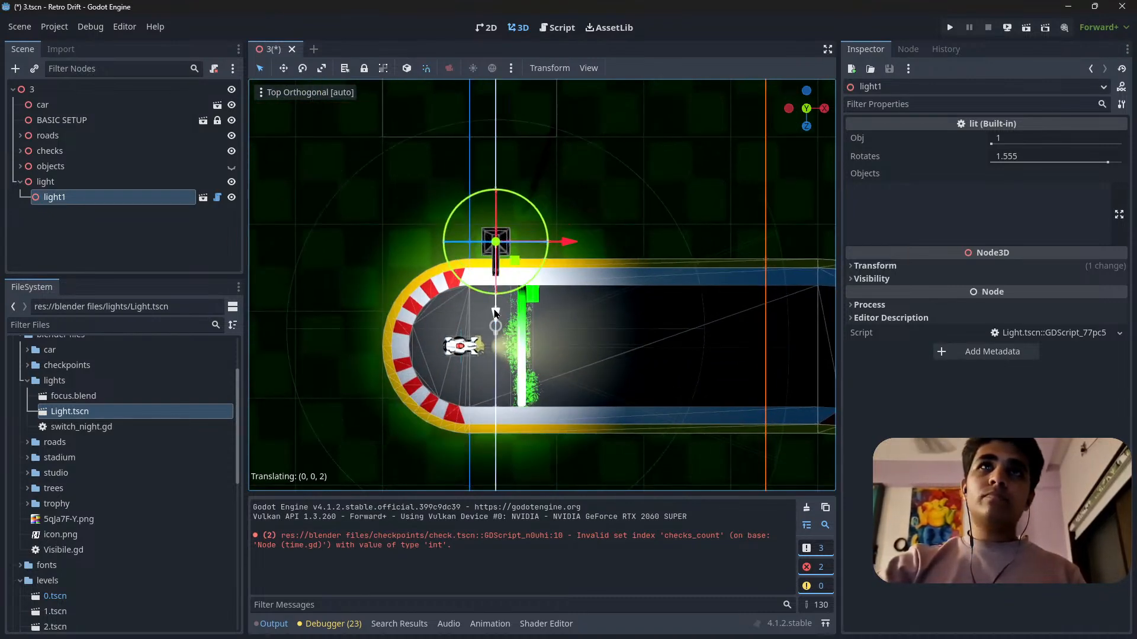
# Duplicate light1, turn the copy around and place it across the straight, shifted along the road toward the first curve.
pyautogui.keyDown('shift'); pyautogui.moveTo(570, 301); pyautogui.dragTo(486, 253, button='middle'); pyautogui.keyUp('shift')
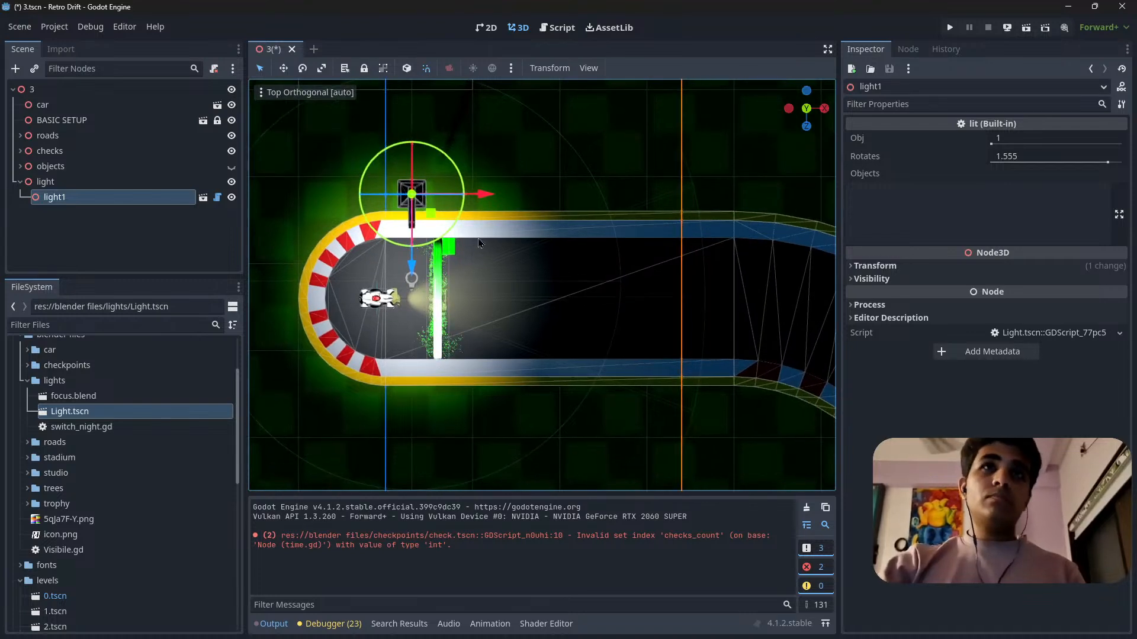
pyautogui.hotkey('ctrl', 'd')
pyautogui.moveTo(453, 217); pyautogui.dragTo(385, 155)
pyautogui.moveTo(429, 212); pyautogui.dragTo(576, 421)
pyautogui.keyDown('shift'); pyautogui.moveTo(575, 422); pyautogui.dragTo(480, 394, button='middle'); pyautogui.keyUp('shift')
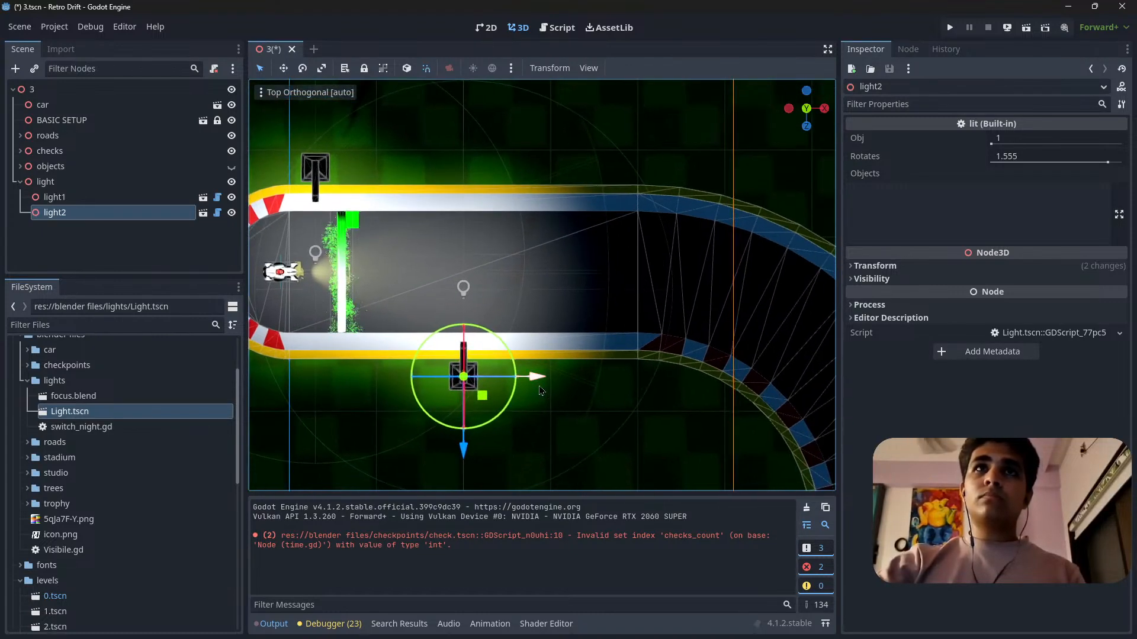
pyautogui.moveTo(538, 382); pyautogui.dragTo(628, 386)
pyautogui.keyDown('shift'); pyautogui.moveTo(628, 387); pyautogui.dragTo(478, 378, button='middle'); pyautogui.keyUp('shift')
# Duplicate light2, rotate the copy toward the road and place it at the outer edge of the first curve.
pyautogui.hotkey('ctrl', 'd')
pyautogui.press('r')
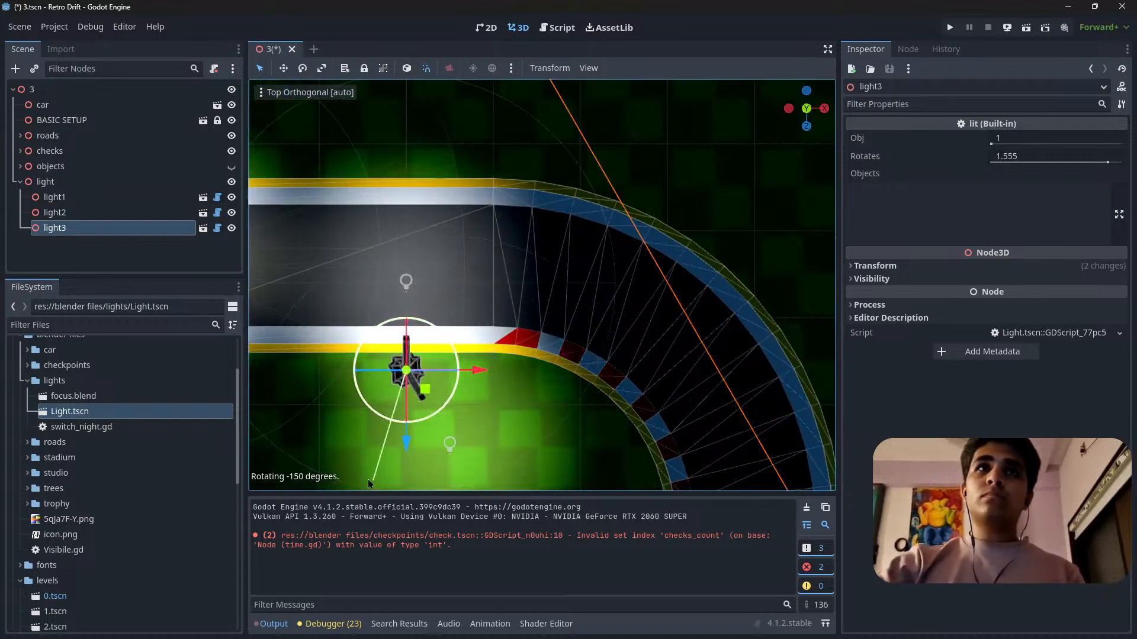
pyautogui.press('g')
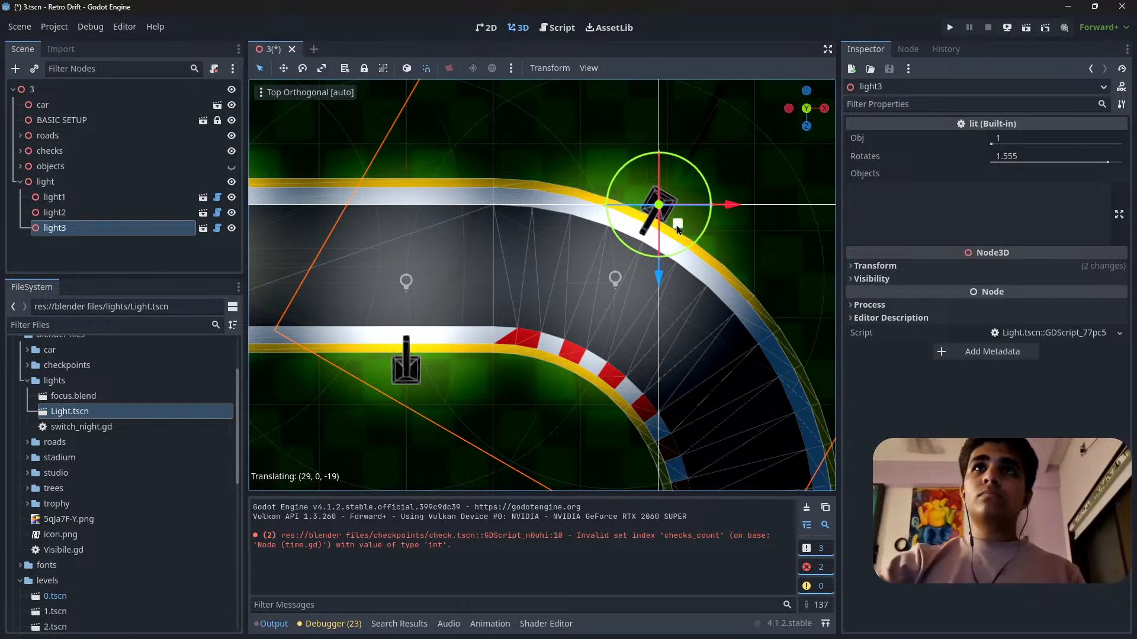
pyautogui.moveTo(677, 227)
pyautogui.mouseDown()
pyautogui.moveTo(695, 255)
pyautogui.moveTo(679, 248)
pyautogui.moveTo(686, 215)
pyautogui.mouseUp()
pyautogui.keyDown('shift'); pyautogui.moveTo(688, 251); pyautogui.dragTo(636, 220, button='middle'); pyautogui.keyUp('shift')
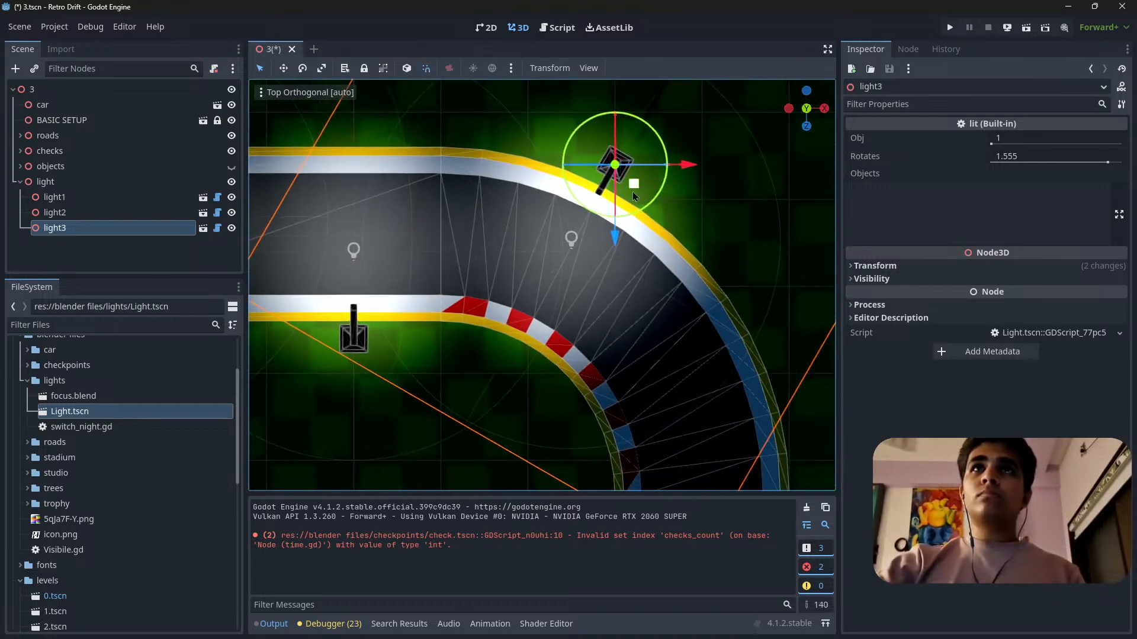
# Duplicate light3 and place the copy at the inner edge of the first curve, rotated to point across the road.
pyautogui.hotkey('ctrl', 'd')
pyautogui.moveTo(632, 191); pyautogui.dragTo(644, 364)
pyautogui.keyDown('shift'); pyautogui.moveTo(632, 411); pyautogui.dragTo(555, 315, button='middle'); pyautogui.keyUp('shift')
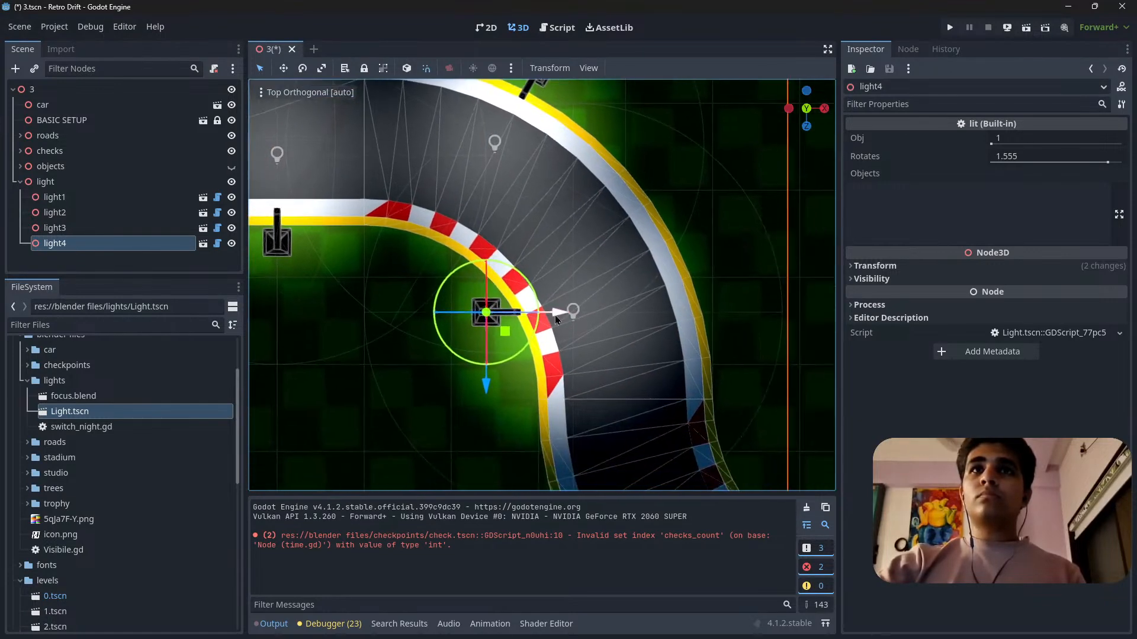
pyautogui.moveTo(555, 315); pyautogui.dragTo(561, 312)
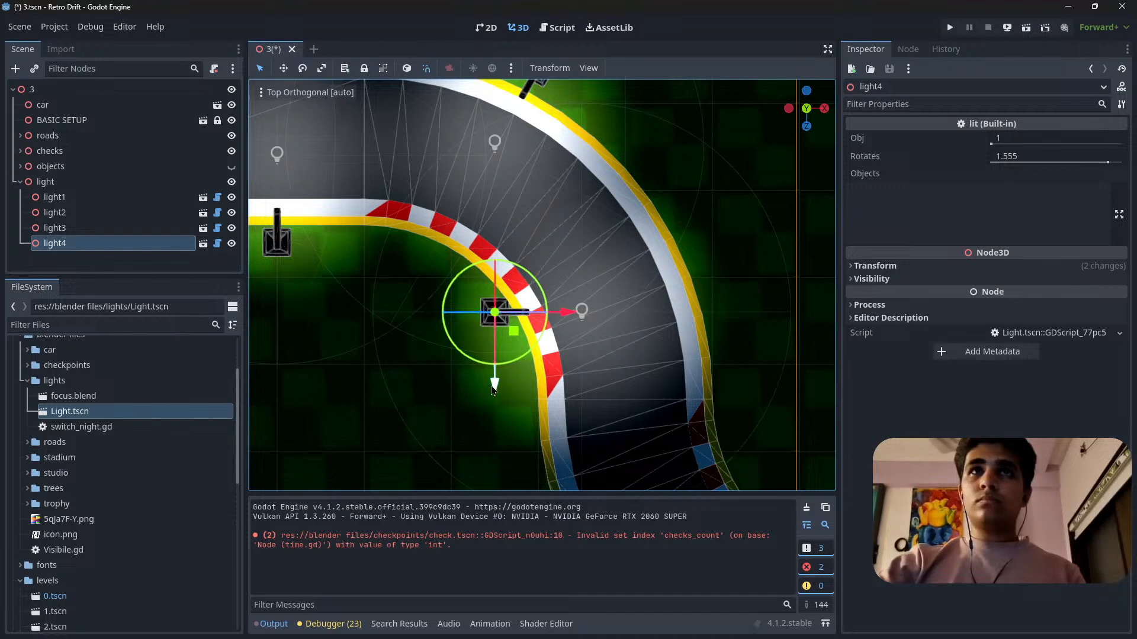
# Move light4 along the inner barrier to the end of the first curve, keeping its base just outside the road.
pyautogui.moveTo(492, 389); pyautogui.dragTo(493, 445)
pyautogui.moveTo(560, 370); pyautogui.dragTo(586, 371)
pyautogui.moveTo(521, 438); pyautogui.dragTo(530, 469)
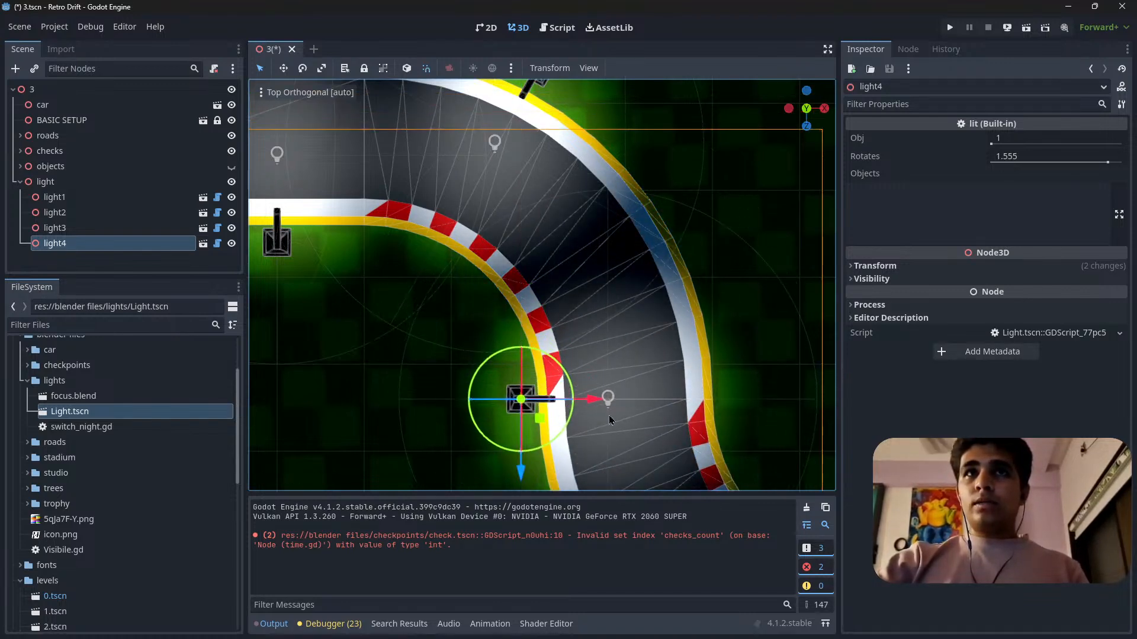
# Duplicate light4 and place the copy at the inner edge of the second curve, rotated to point across the road.
pyautogui.keyDown('shift'); pyautogui.moveTo(609, 418); pyautogui.dragTo(488, 239, button='middle'); pyautogui.keyUp('shift')
pyautogui.hotkey('ctrl', 'd')
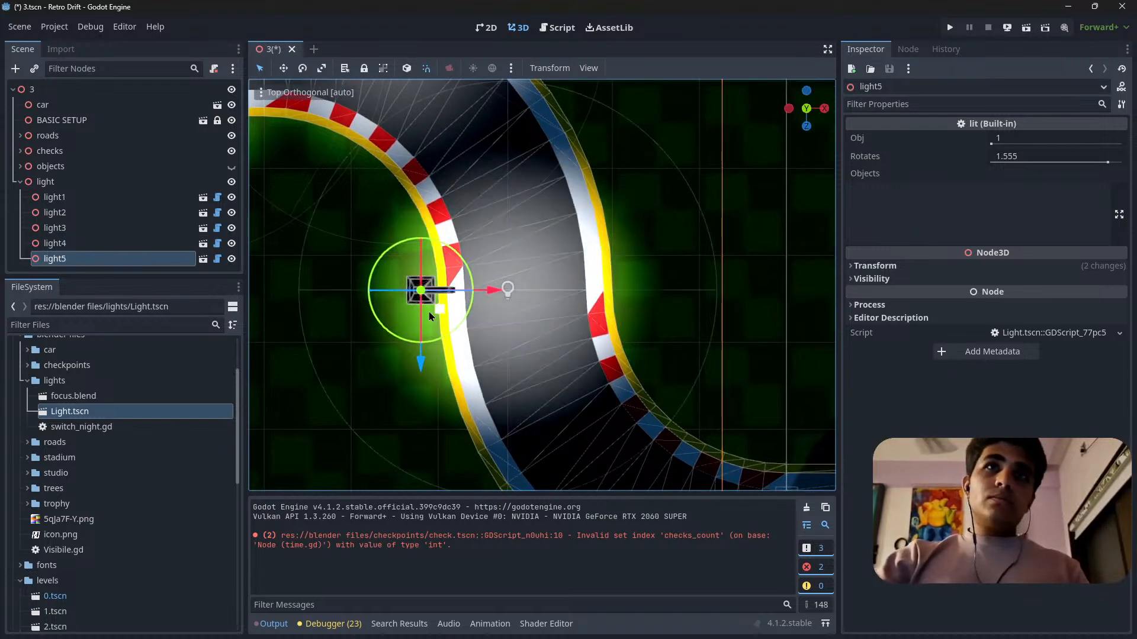
pyautogui.moveTo(429, 312); pyautogui.dragTo(710, 406)
pyautogui.keyDown('shift'); pyautogui.moveTo(710, 405); pyautogui.dragTo(563, 318, button='middle'); pyautogui.keyUp('shift')
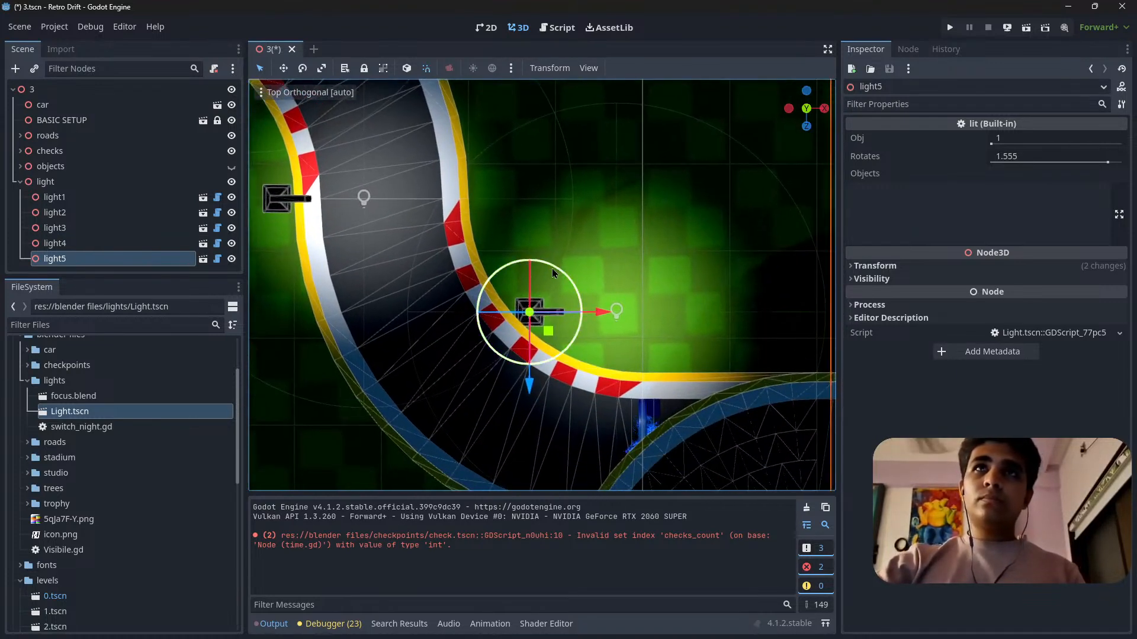
pyautogui.moveTo(552, 268); pyautogui.dragTo(574, 349)
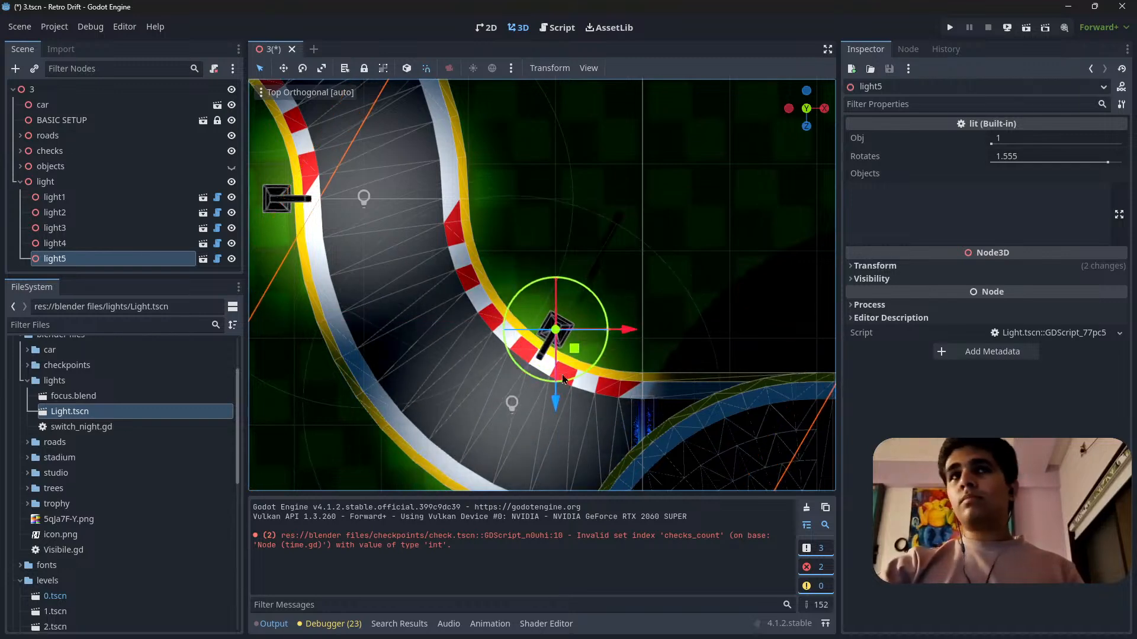
# Duplicate light5, turn the copy to face the opposite way and move it across the road to beneath the loop.
pyautogui.keyDown('shift'); pyautogui.moveTo(584, 376); pyautogui.dragTo(510, 279, button='middle'); pyautogui.keyUp('shift')
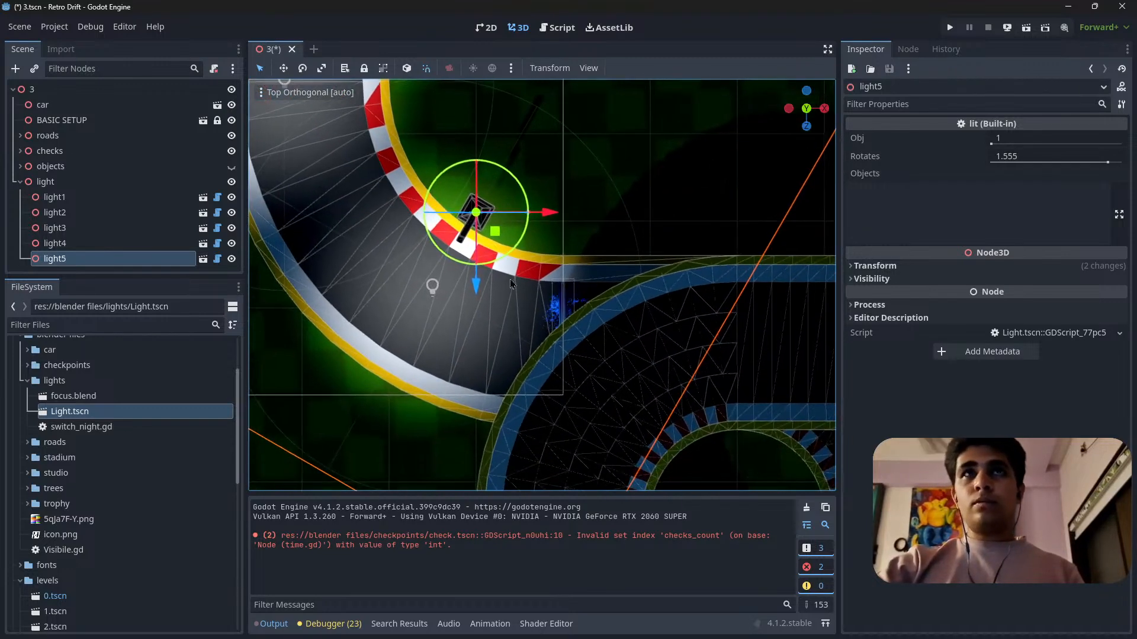
pyautogui.hotkey('ctrl', 'd')
pyautogui.moveTo(501, 264); pyautogui.dragTo(410, 108)
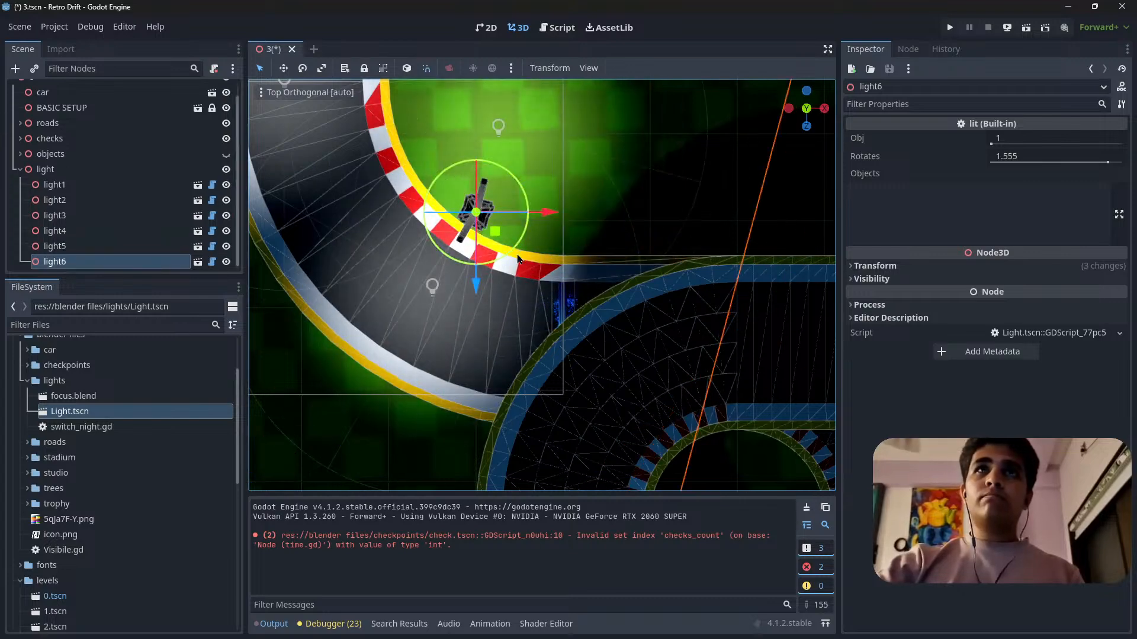
pyautogui.moveTo(495, 231); pyautogui.dragTo(632, 483)
# Shift light6 along the road past the checkpoint gate and bring its base close to the barrier.
pyautogui.keyDown('shift'); pyautogui.moveTo(631, 481); pyautogui.dragTo(584, 296, button='middle'); pyautogui.keyUp('shift')
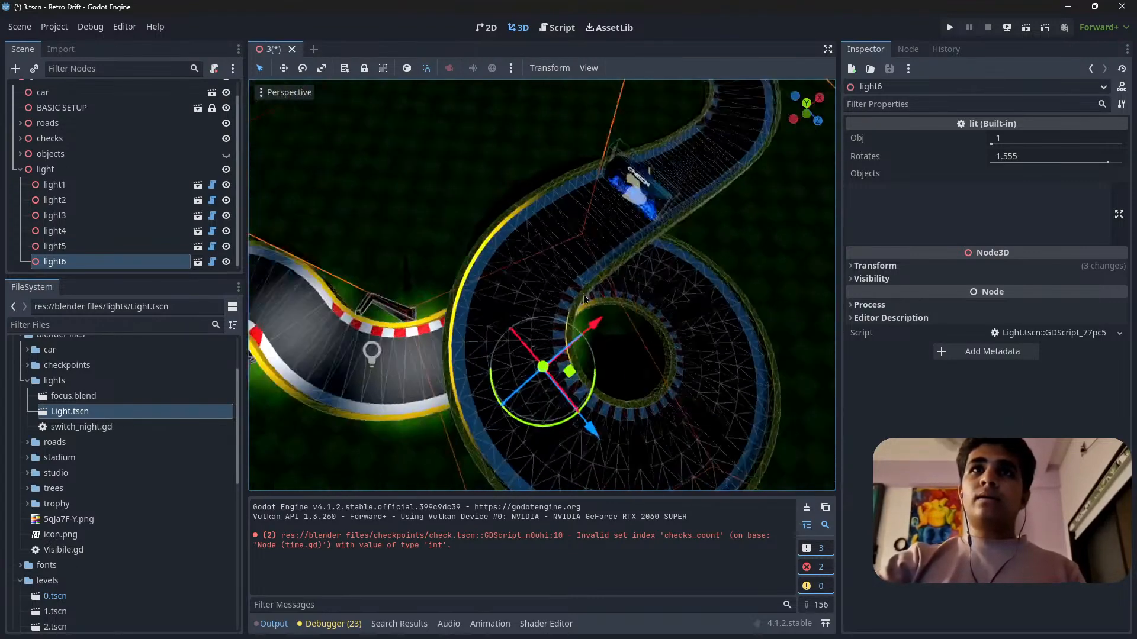
pyautogui.moveTo(584, 294); pyautogui.dragTo(532, 284, button='right')
pyautogui.press('w')
pyautogui.press('d')
pyautogui.scroll(2, 542, 285)
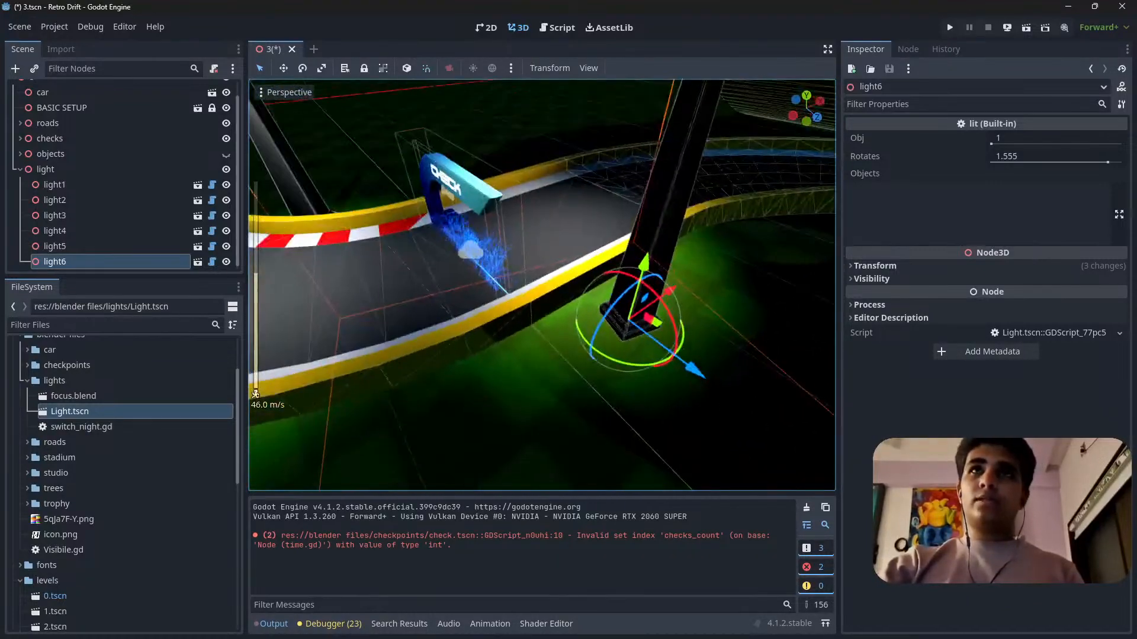
pyautogui.press('d')
pyautogui.moveTo(624, 264); pyautogui.dragTo(485, 257, button='right')
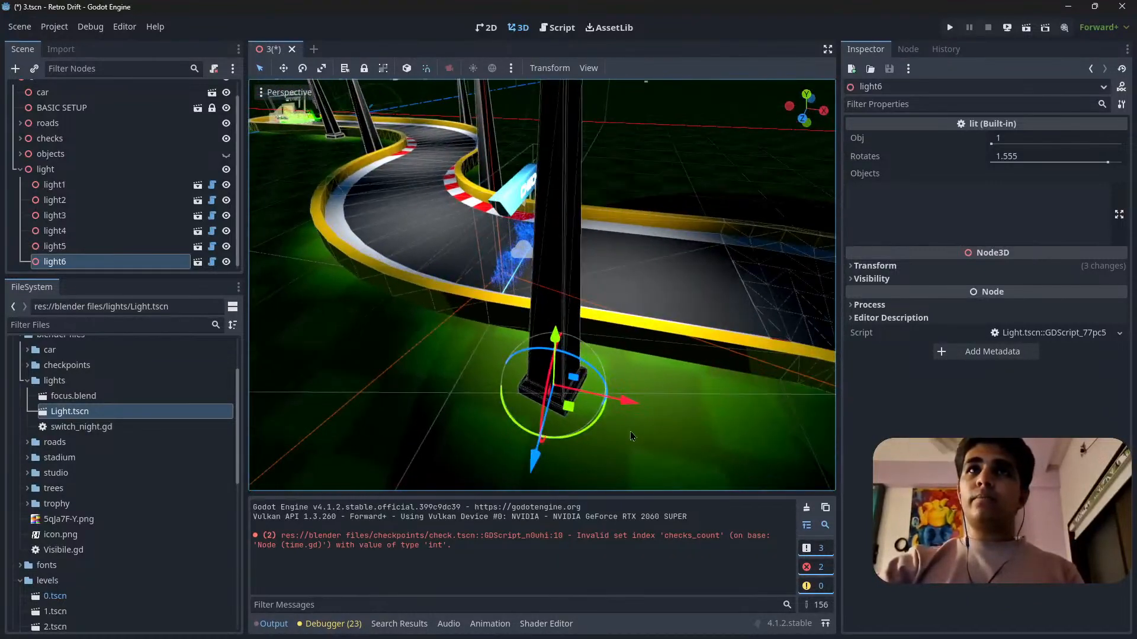
pyautogui.moveTo(628, 401); pyautogui.dragTo(666, 453)
pyautogui.press('a')
pyautogui.moveTo(665, 453); pyautogui.dragTo(829, 450, button='right')
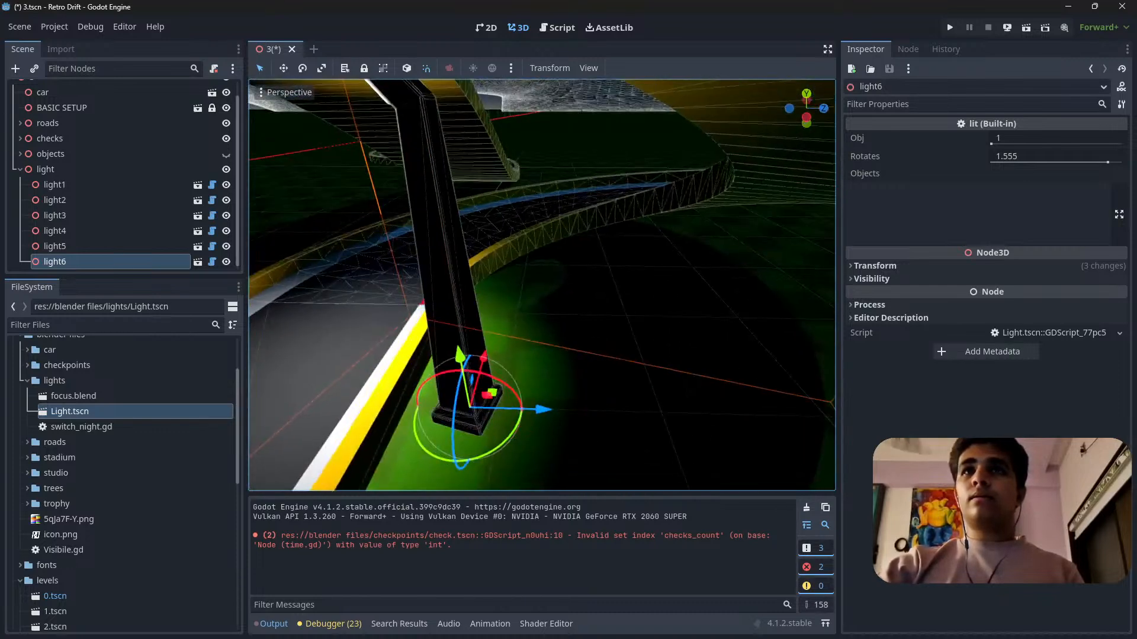
pyautogui.moveTo(592, 402); pyautogui.dragTo(559, 400, button='right')
pyautogui.moveTo(558, 409); pyautogui.dragTo(566, 420)
pyautogui.moveTo(641, 373)
pyautogui.mouseDown()
pyautogui.moveTo(641, 362)
pyautogui.moveTo(633, 367)
pyautogui.mouseUp()
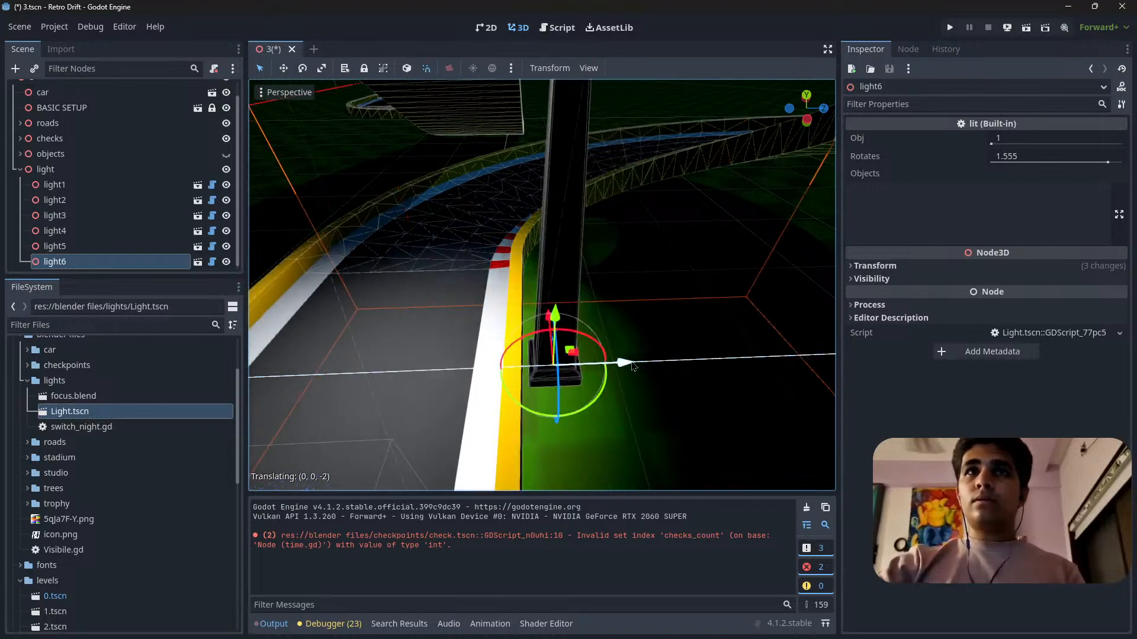
pyautogui.press('s')
pyautogui.moveTo(637, 360); pyautogui.dragTo(691, 424, button='right')
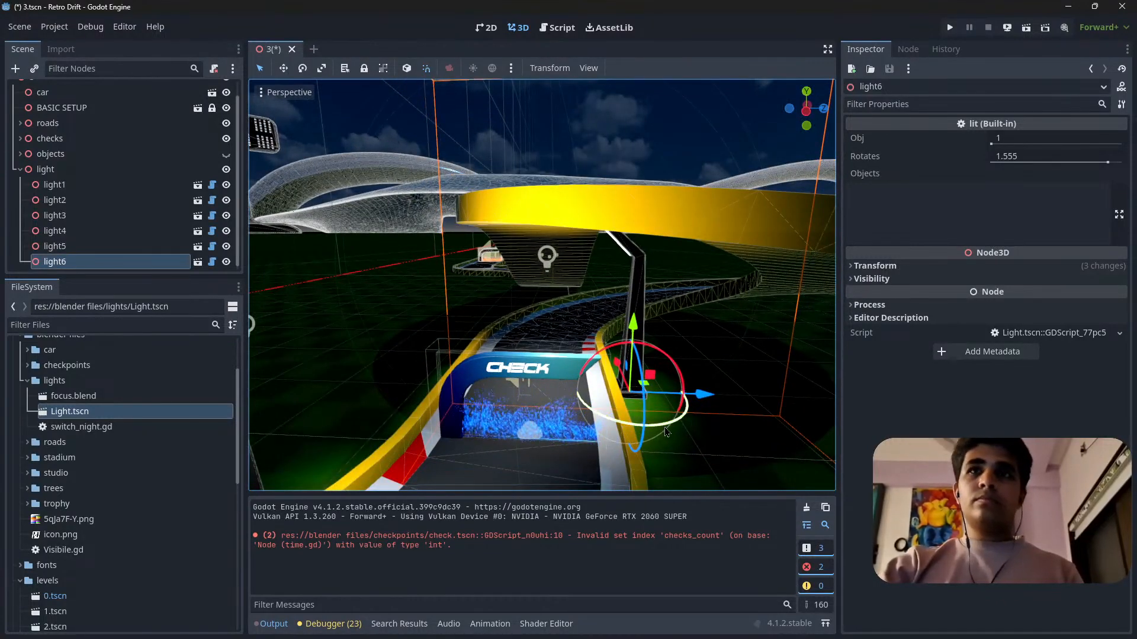
# Duplicate light6, turn the copy around and place it on the opposite side of the road past the checkpoint gate.
pyautogui.hotkey('ctrl', 'd')
pyautogui.moveTo(668, 430); pyautogui.dragTo(598, 378)
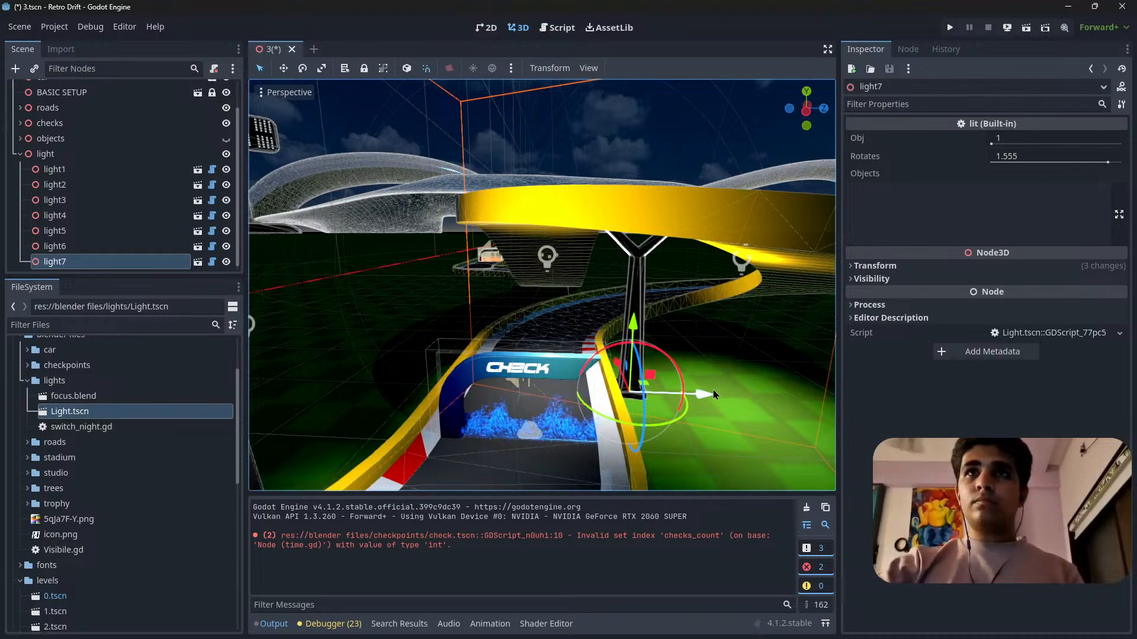
pyautogui.moveTo(712, 389); pyautogui.dragTo(499, 382)
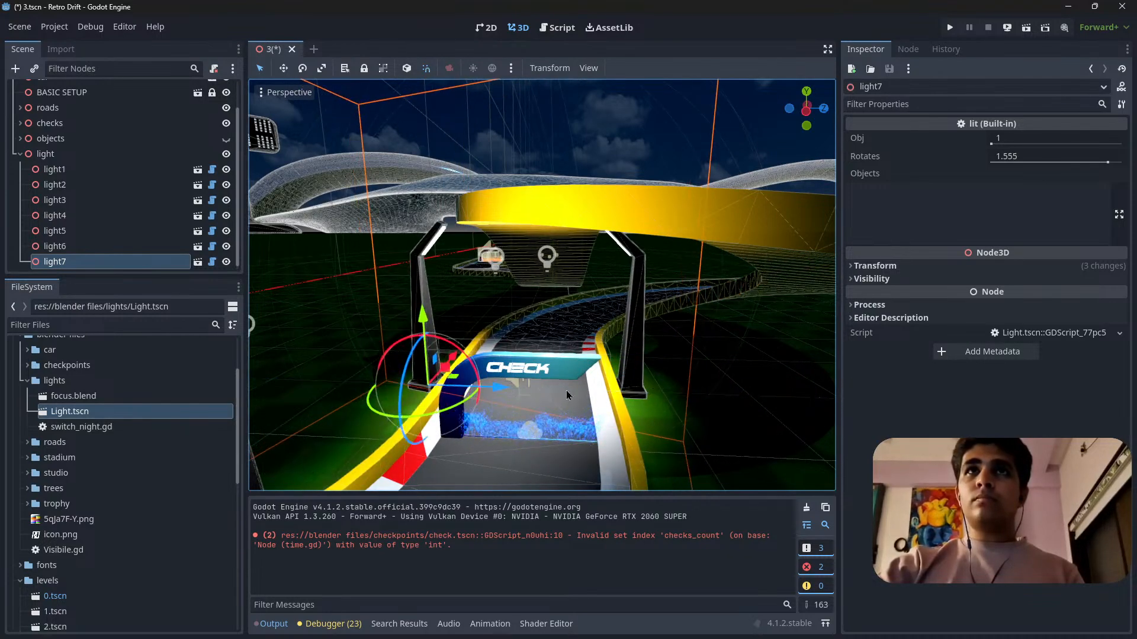
pyautogui.press('w')
pyautogui.moveTo(498, 382); pyautogui.dragTo(374, 403, button='right')
pyautogui.press('s')
pyautogui.press('w')
pyautogui.press('s')
pyautogui.press('s')
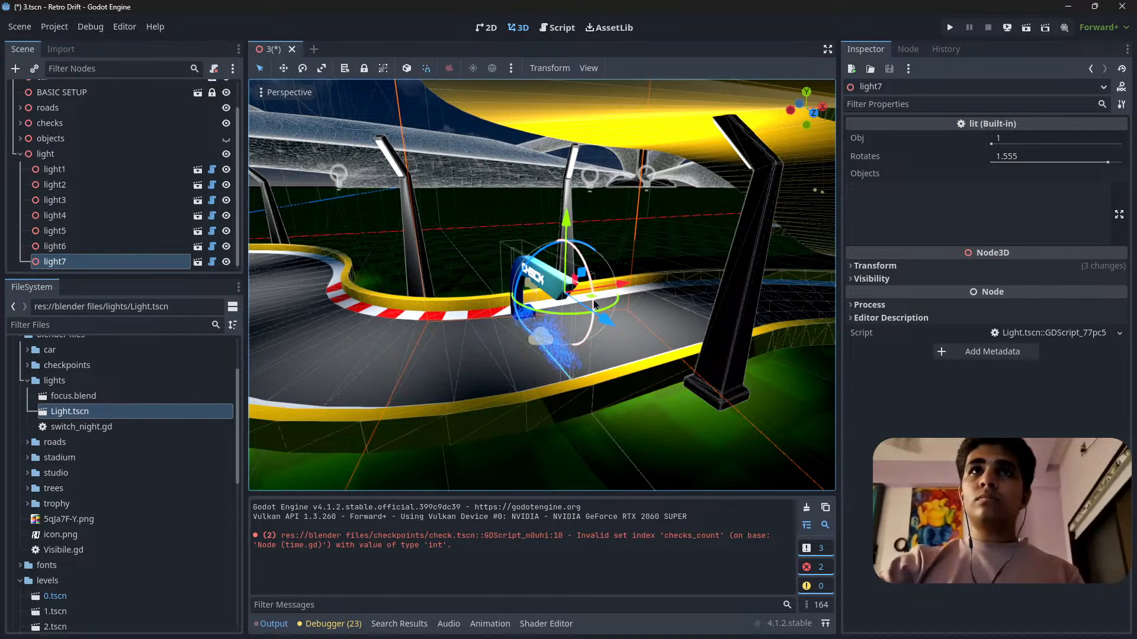
# Try light7 farther along the outer barrier toward the loop, and delete that lamp from the scene.
pyautogui.click(617, 295)
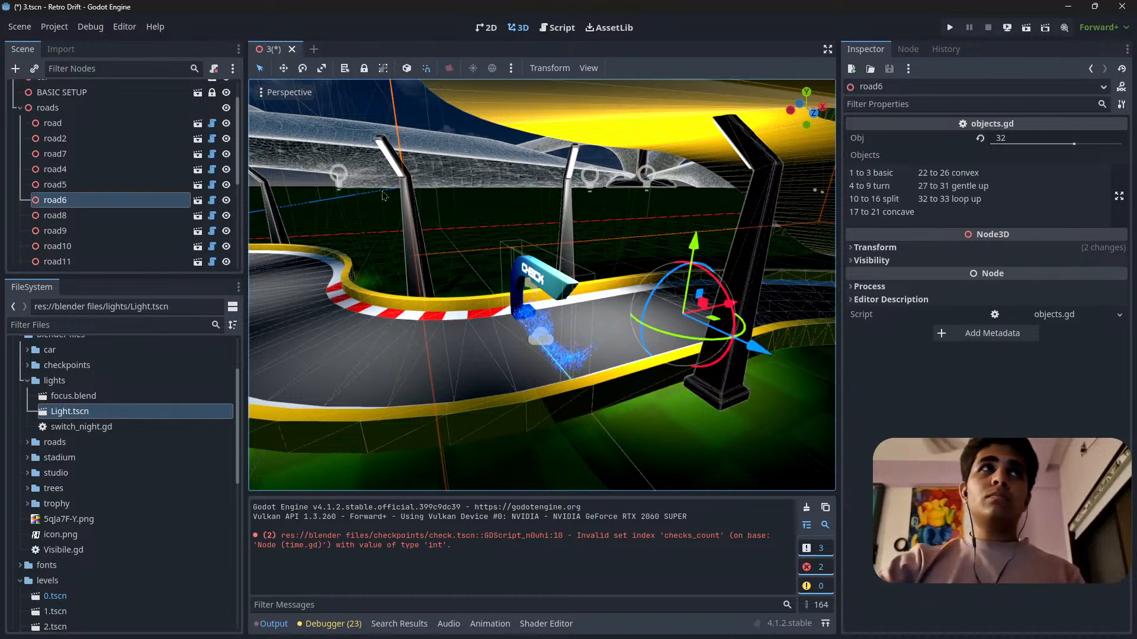
pyautogui.press('a')
pyautogui.moveTo(287, 126); pyautogui.dragTo(490, 286, button='right')
pyautogui.click(467, 395)
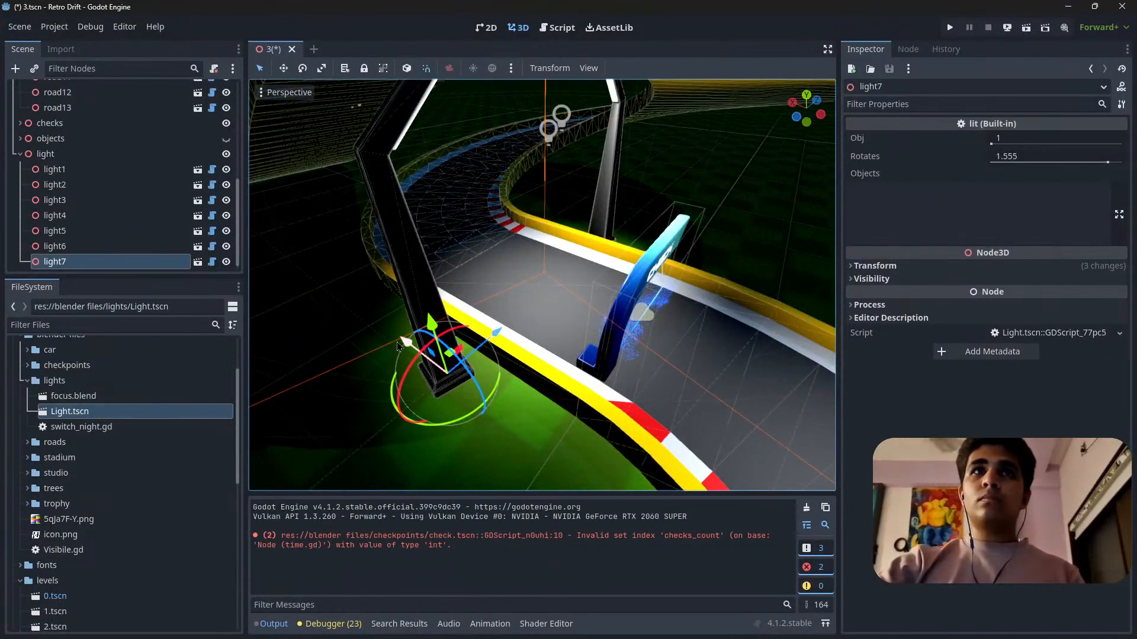
pyautogui.moveTo(396, 342); pyautogui.dragTo(322, 264)
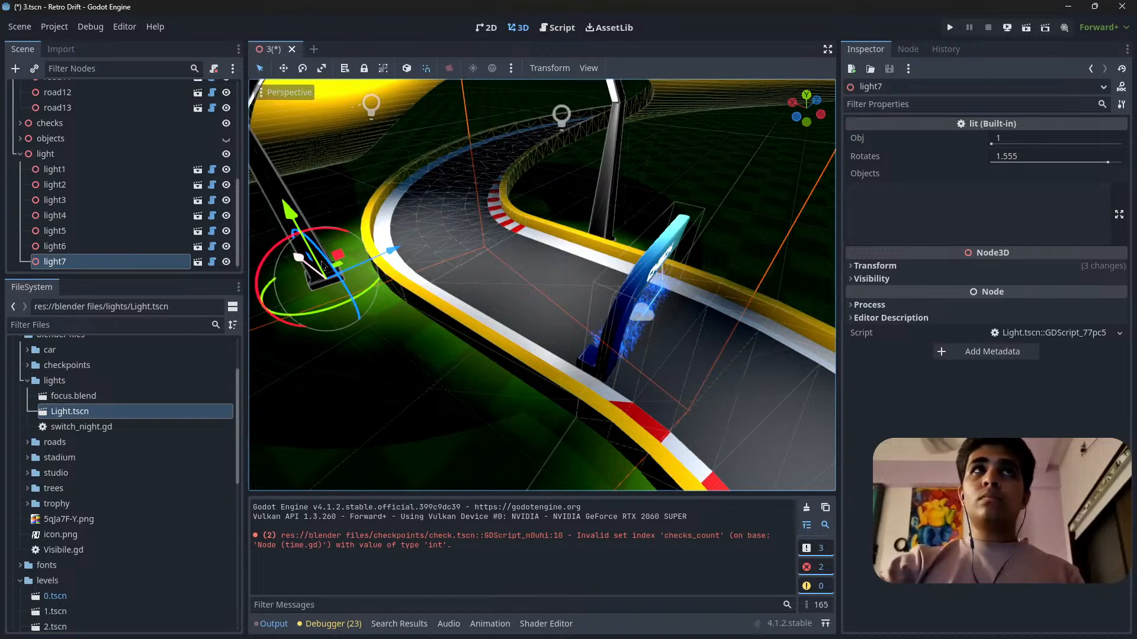
pyautogui.press('s')
pyautogui.moveTo(324, 266)
pyautogui.mouseDown(button='right')
pyautogui.moveTo(290, 207)
pyautogui.moveTo(308, 205)
pyautogui.moveTo(322, 266)
pyautogui.mouseUp(button='right')
pyautogui.press('w')
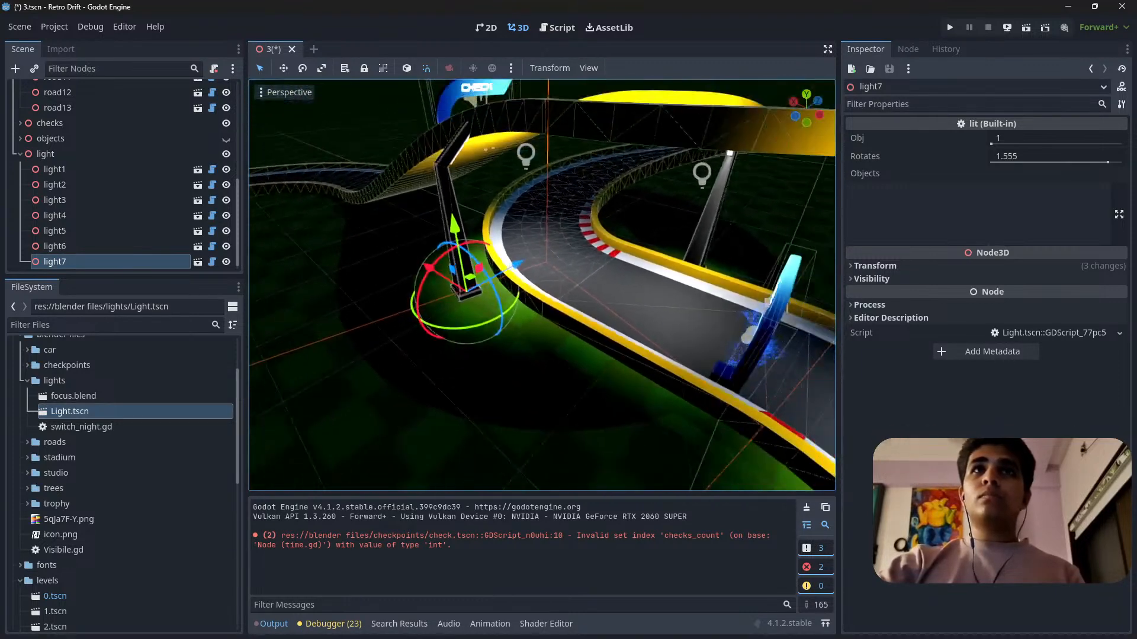
pyautogui.press('Delete')
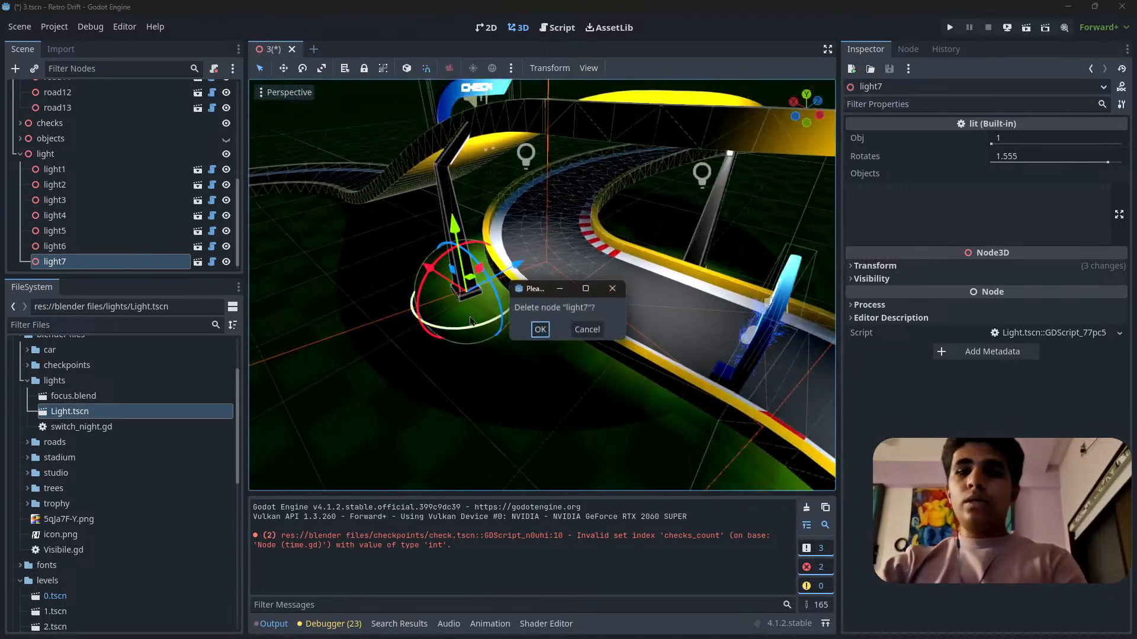
pyautogui.click(538, 330)
# Change light6 to the multi-arm lamp by setting its Obj value to 4.585.
pyautogui.click(719, 225)
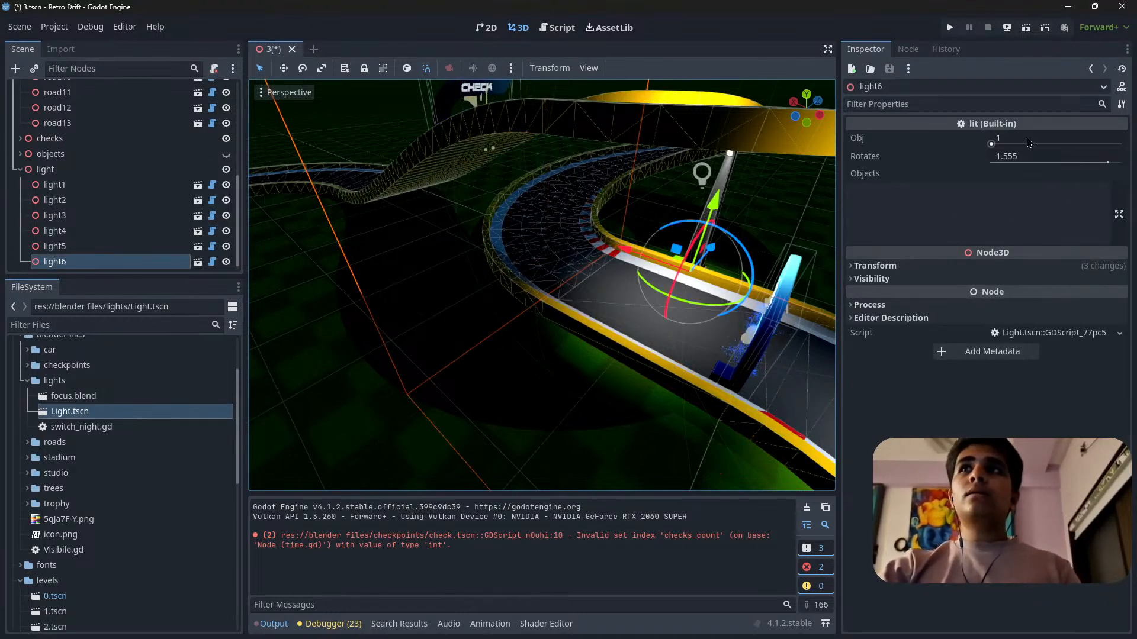
pyautogui.moveTo(1016, 144); pyautogui.dragTo(1040, 144)
pyautogui.moveTo(1122, 144); pyautogui.dragTo(1108, 144)
# Move light6 into the open grass area in the middle of the loop.
pyautogui.moveTo(639, 272); pyautogui.dragTo(816, 254, button='right')
pyautogui.press('w')
pyautogui.moveTo(503, 408); pyautogui.dragTo(552, 436, button='right')
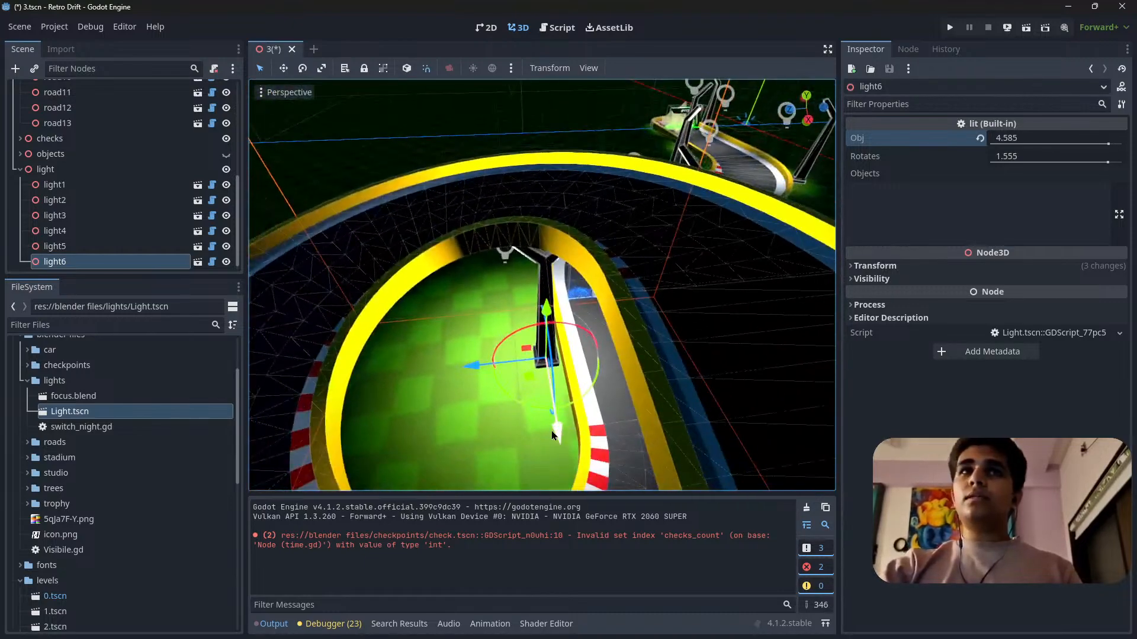
pyautogui.moveTo(567, 439); pyautogui.dragTo(574, 475)
pyautogui.moveTo(483, 427); pyautogui.dragTo(406, 435)
pyautogui.moveTo(406, 435); pyautogui.dragTo(467, 444, button='right')
pyautogui.press('w')
pyautogui.moveTo(417, 398); pyautogui.dragTo(419, 403, button='right')
pyautogui.press('s')
# Reset light6's scale and enlarge the lamp uniformly to 1.615.
pyautogui.click(875, 266)
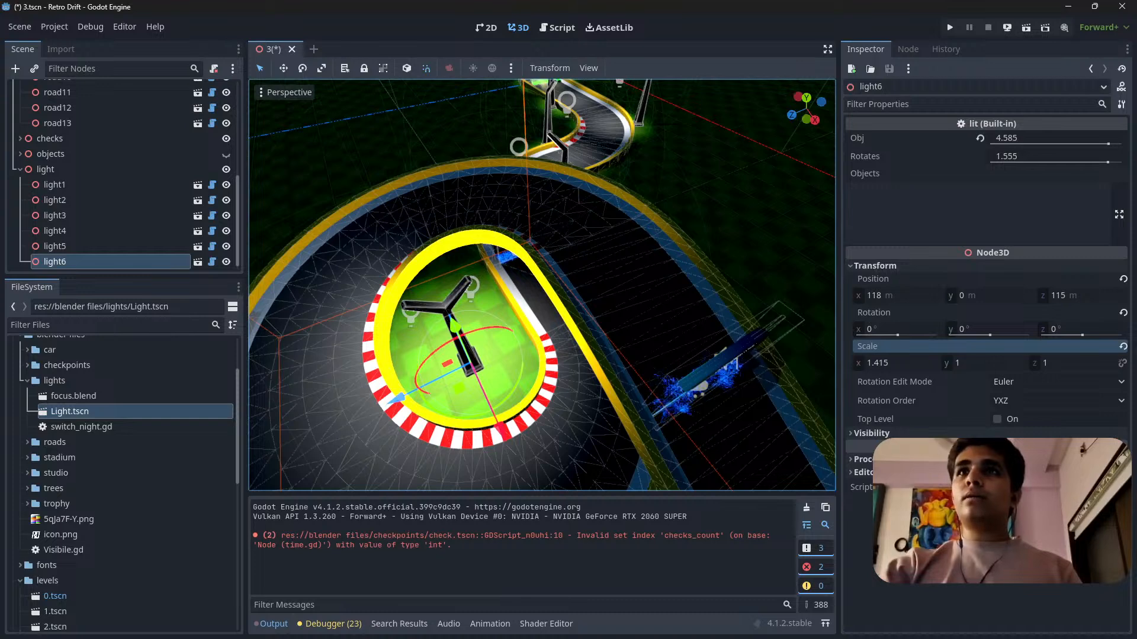
pyautogui.click(1123, 347)
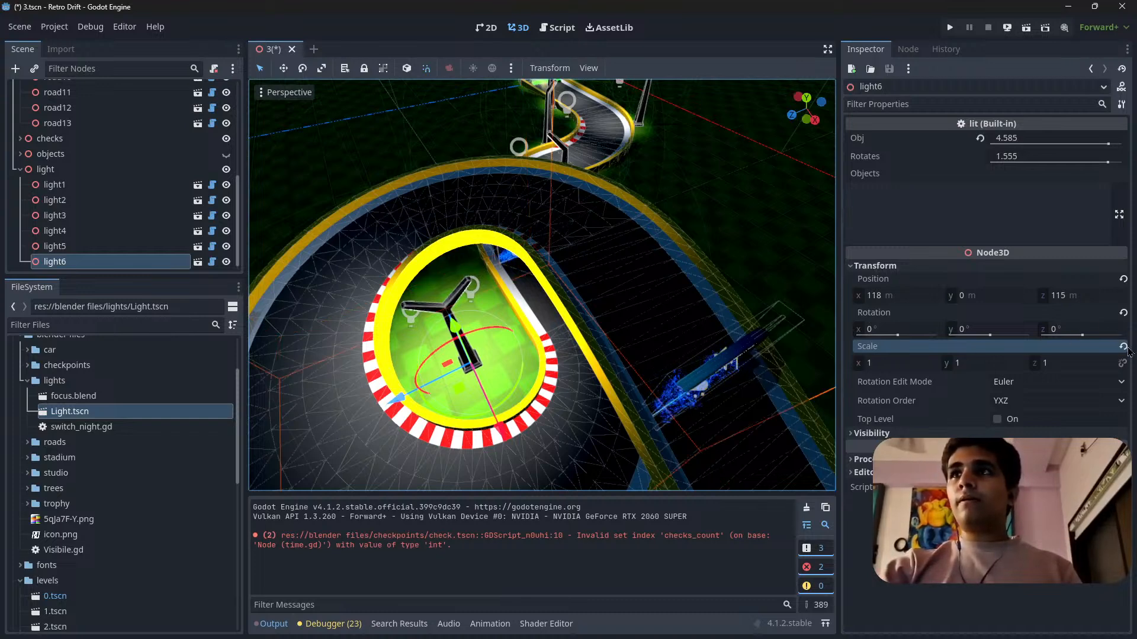
pyautogui.moveTo(1009, 369); pyautogui.dragTo(1035, 368)
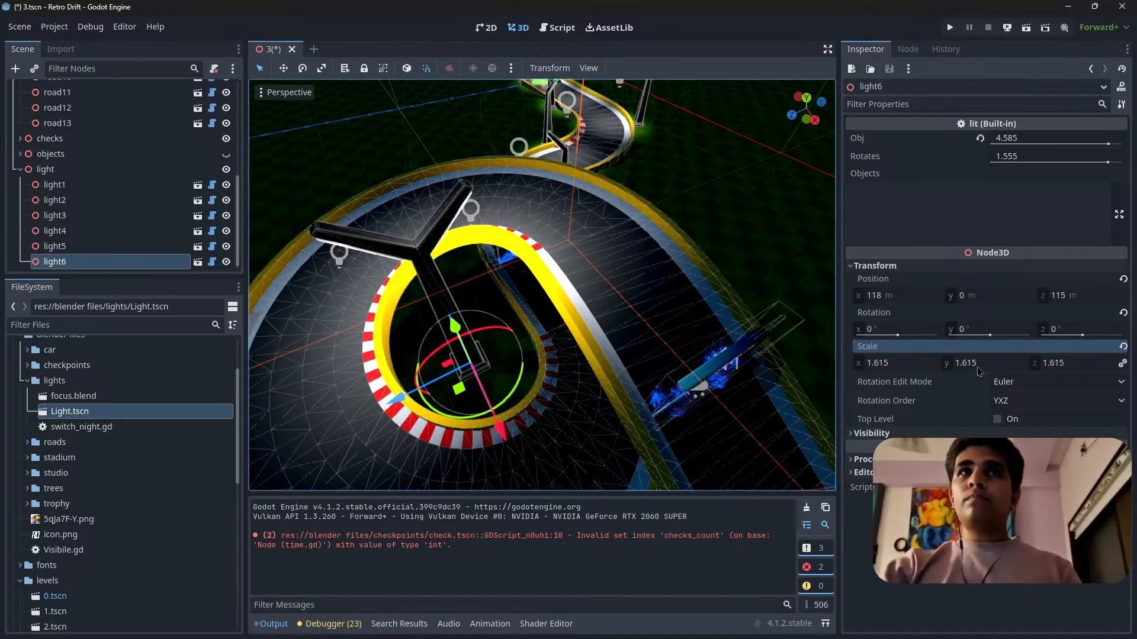
# Shift light6 inside the loop to an X position of 120 m and inspect the lighting around the loop.
pyautogui.scroll(-4, 503, 367)
pyautogui.moveTo(474, 370); pyautogui.dragTo(571, 382, button='middle')
pyautogui.moveTo(572, 382); pyautogui.dragTo(586, 389)
pyautogui.press('w')
pyautogui.moveTo(586, 388); pyautogui.dragTo(480, 353, button='right')
pyautogui.press('s')
pyautogui.press('w')
pyautogui.scroll(-2, 695, 308)
pyautogui.press('w')
pyautogui.press('s')
pyautogui.press('s')
pyautogui.scroll(8, 674, 310)
pyautogui.press('s')
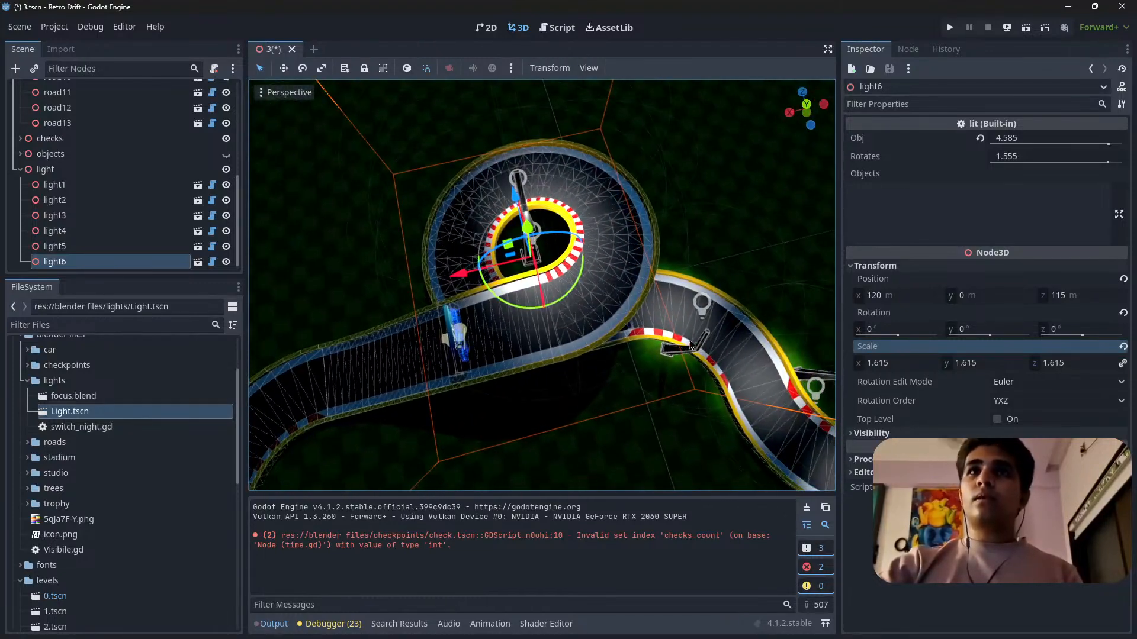
pyautogui.click(700, 350)
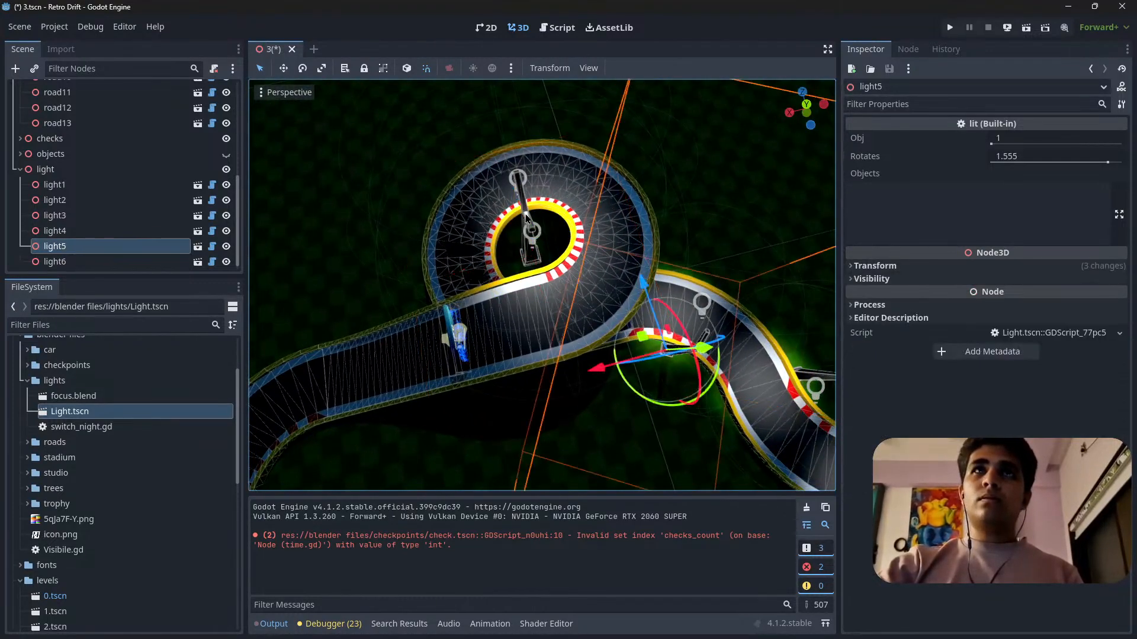
pyautogui.click(528, 223)
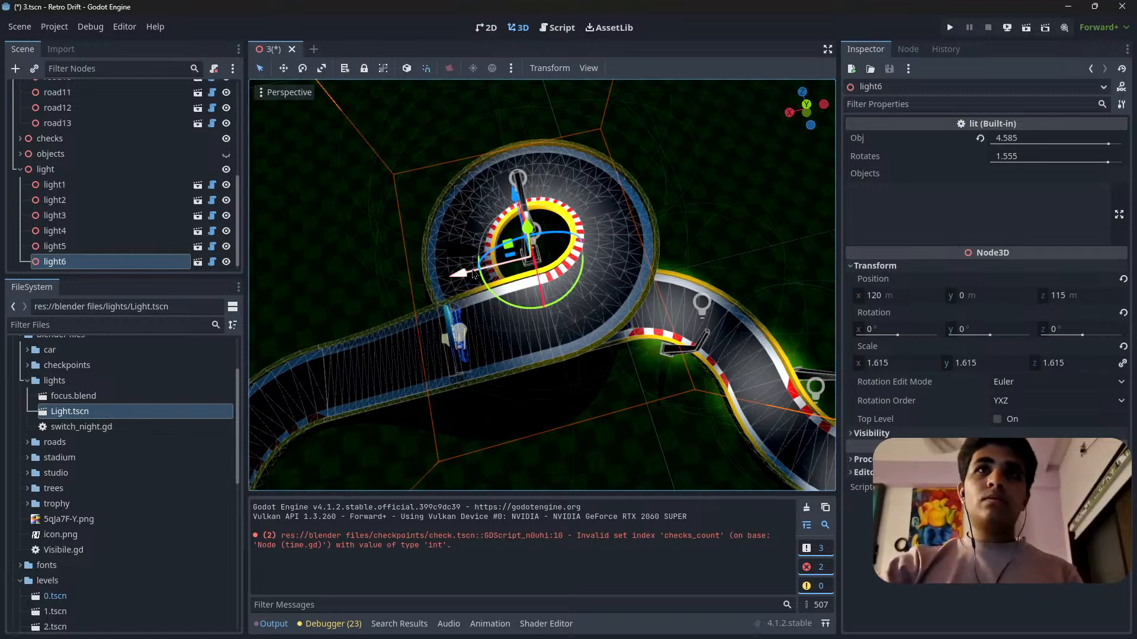
pyautogui.hotkey('ctrl', 'd')
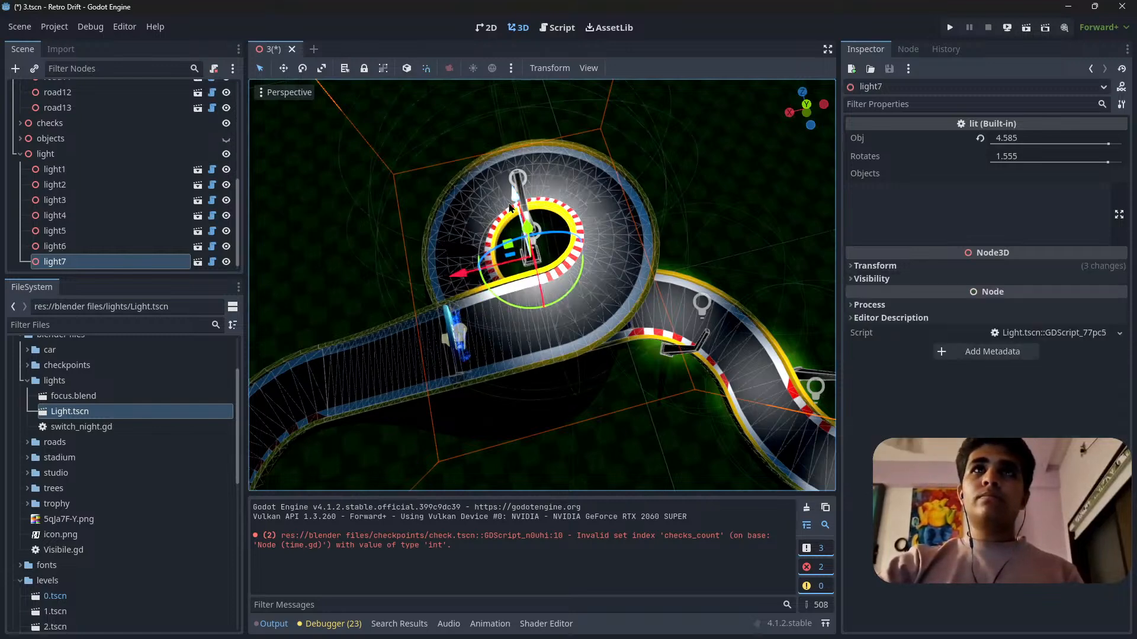
pyautogui.moveTo(512, 200); pyautogui.dragTo(552, 328)
pyautogui.rightClick(551, 326)
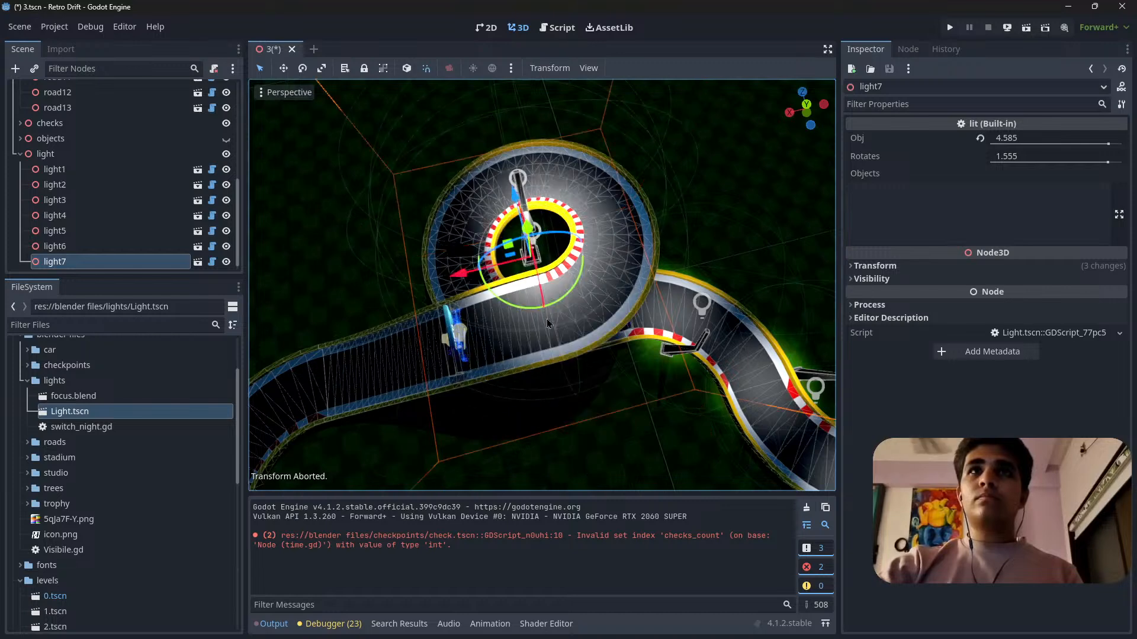
pyautogui.moveTo(463, 273); pyautogui.dragTo(306, 308)
pyautogui.rightClick(308, 306)
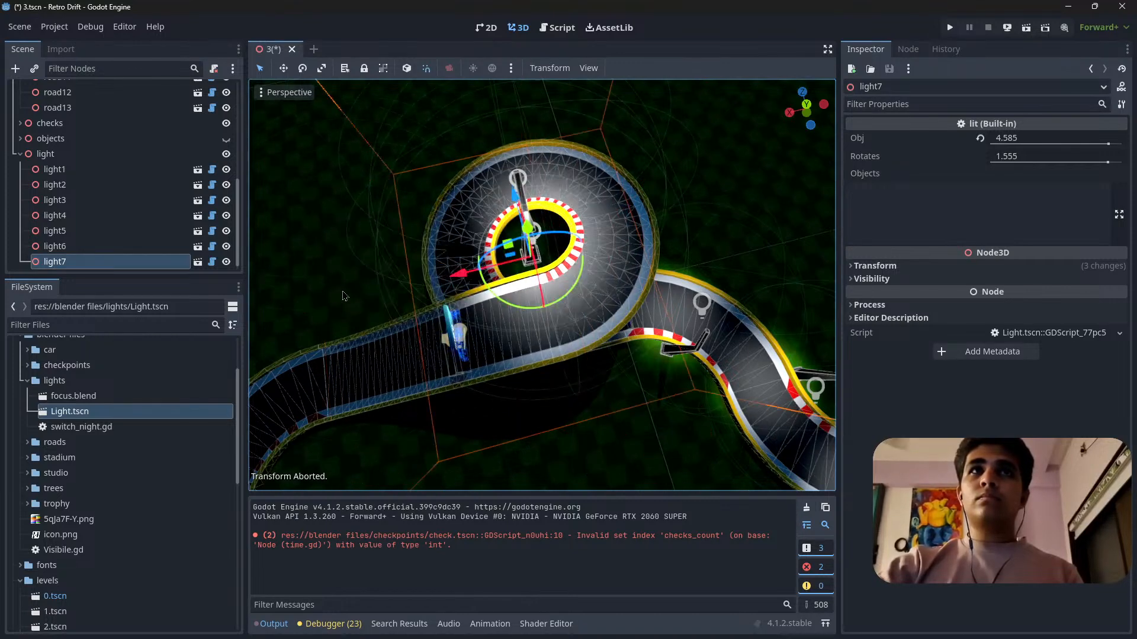
pyautogui.press('Delete')
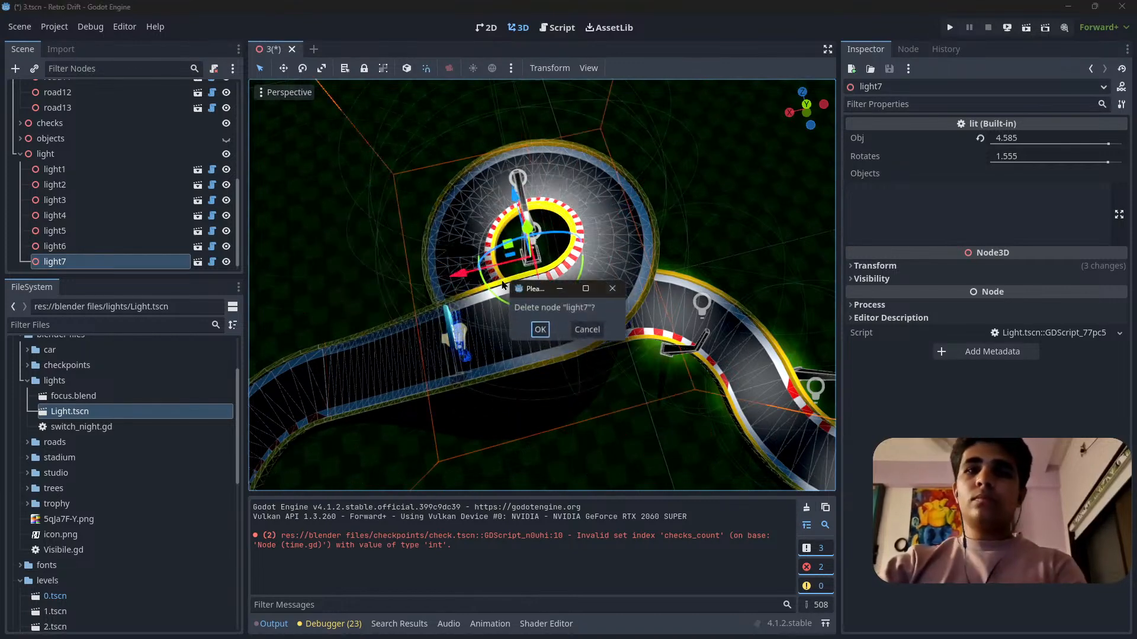
pyautogui.click(540, 330)
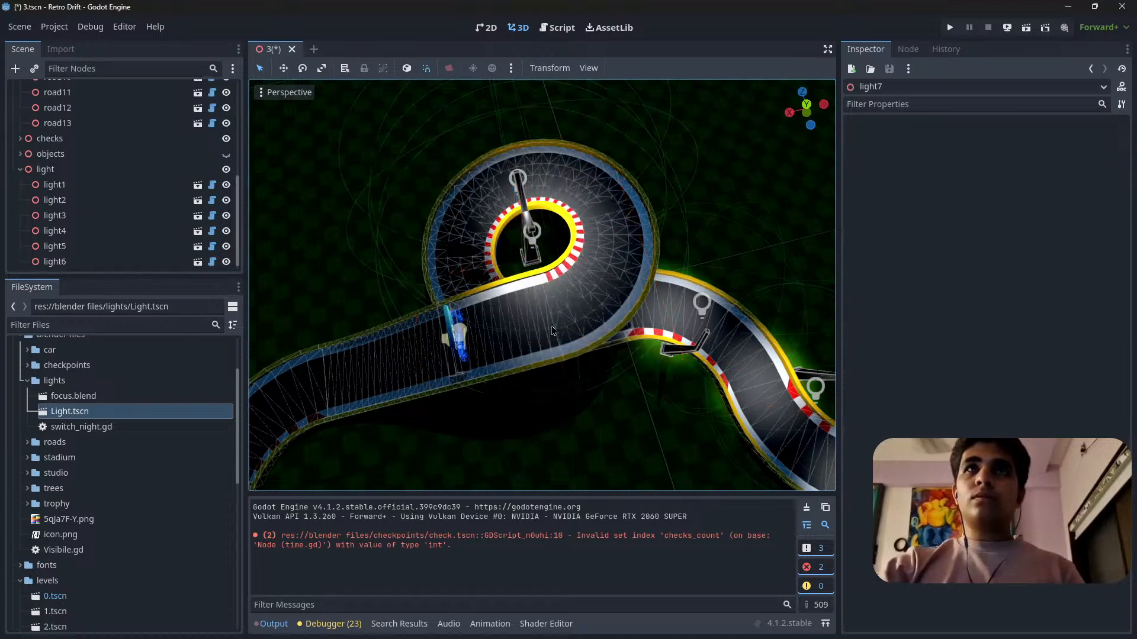
# Duplicate light5 and carry the copy past the loop toward the straight with the blue checkpoint gate.
pyautogui.click(697, 354)
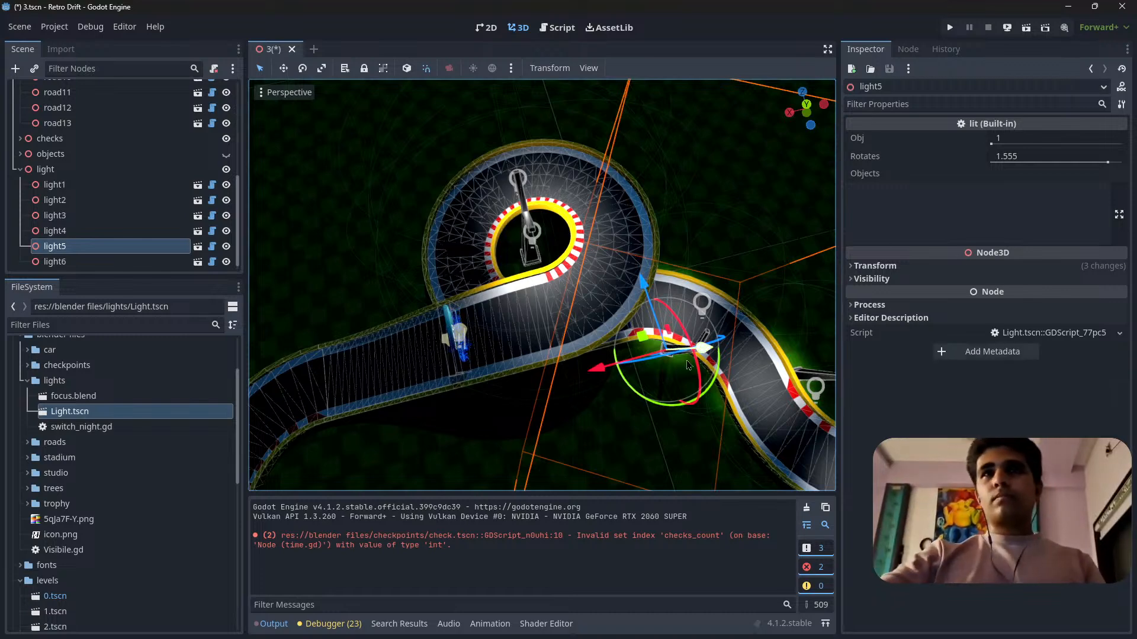
pyautogui.hotkey('ctrl', 'd')
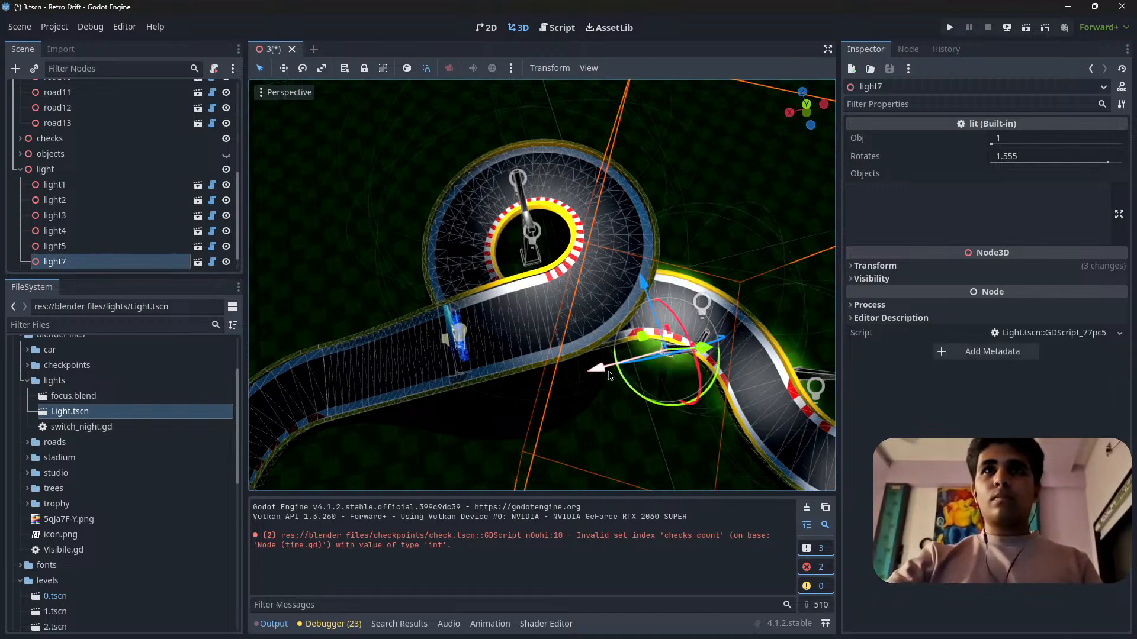
pyautogui.moveTo(610, 376); pyautogui.dragTo(471, 414)
pyautogui.moveTo(612, 451)
pyautogui.mouseDown(button='right')
pyautogui.moveTo(461, 396)
pyautogui.moveTo(607, 455)
pyautogui.mouseUp(button='right')
pyautogui.press('w')
pyautogui.press('a')
pyautogui.moveTo(428, 347); pyautogui.dragTo(266, 310)
pyautogui.press('s')
pyautogui.moveTo(367, 351); pyautogui.dragTo(408, 359, button='right')
pyautogui.moveTo(477, 486); pyautogui.dragTo(502, 492)
# Inspect the copied lamp up close and from above to check its placement beside the straight near the blue checkpoint gate.
pyautogui.press('w')
pyautogui.moveTo(502, 486); pyautogui.dragTo(530, 486, button='right')
pyautogui.press('s')
pyautogui.press('w')
pyautogui.moveTo(543, 380); pyautogui.dragTo(521, 384)
pyautogui.press('s')
pyautogui.moveTo(678, 377); pyautogui.dragTo(678, 376, button='right')
pyautogui.click(806, 97)
pyautogui.keyDown('shift'); pyautogui.moveTo(468, 314); pyautogui.dragTo(566, 259, button='middle'); pyautogui.keyUp('shift')
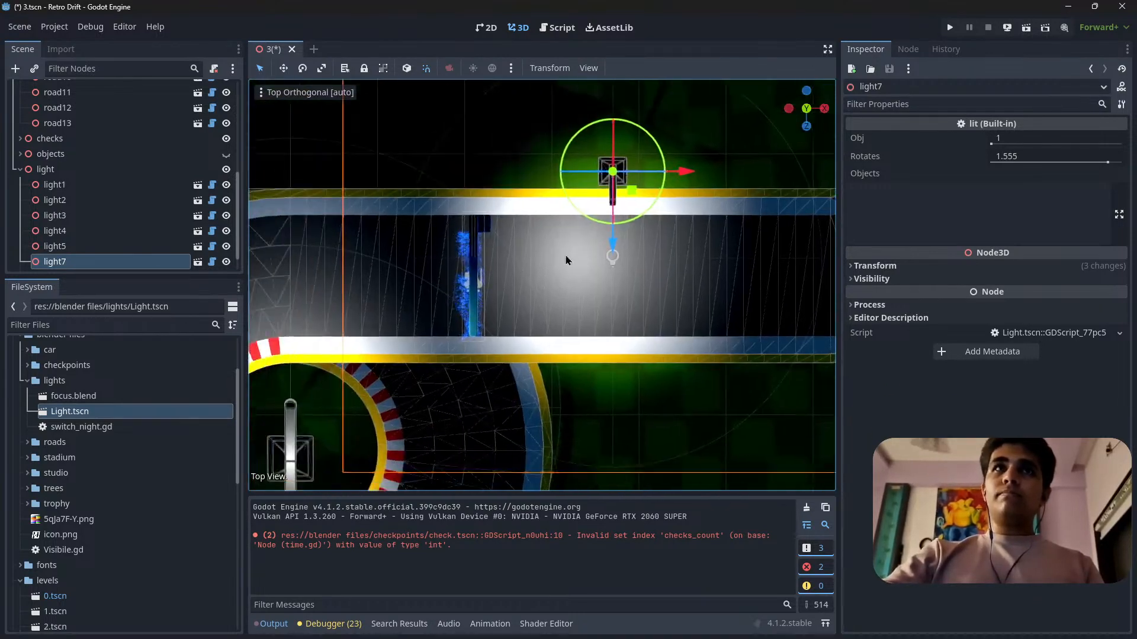
# Duplicate the lamp by the checkpoint gate and place the copy farther along the straight, where the next curve begins.
pyautogui.scroll(-9, 566, 259)
pyautogui.keyDown('shift'); pyautogui.moveTo(509, 353); pyautogui.dragTo(367, 381, button='middle'); pyautogui.keyUp('shift')
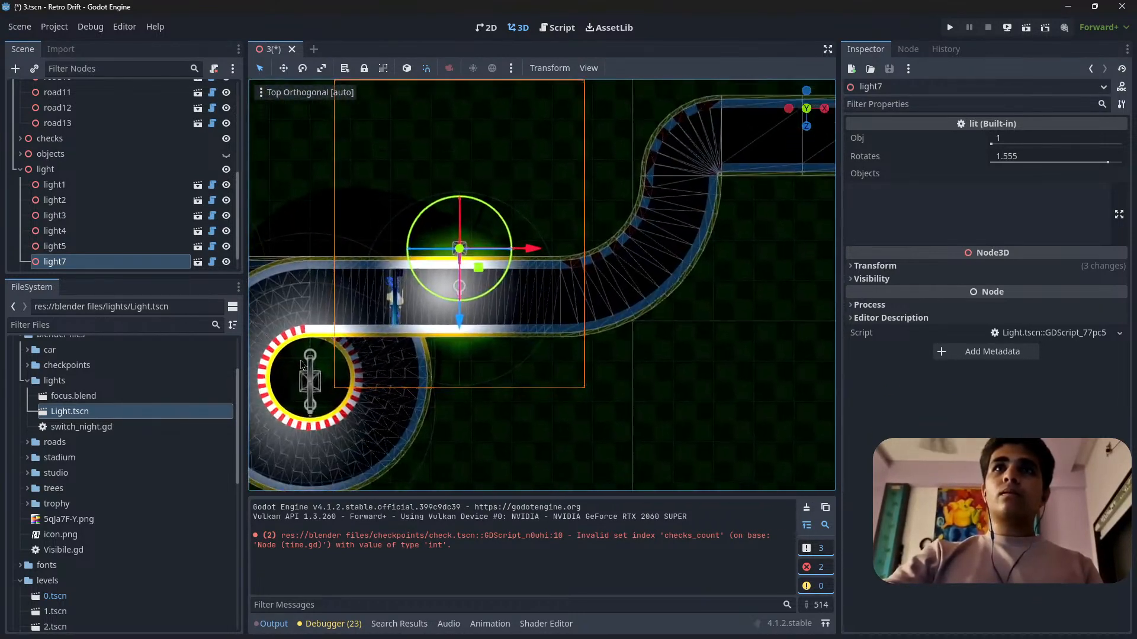
pyautogui.scroll(6, 412, 272)
pyautogui.hotkey('ctrl', 'd')
pyautogui.moveTo(489, 246); pyautogui.dragTo(644, 245)
pyautogui.keyDown('shift'); pyautogui.moveTo(658, 239); pyautogui.dragTo(524, 317, button='middle'); pyautogui.keyUp('shift')
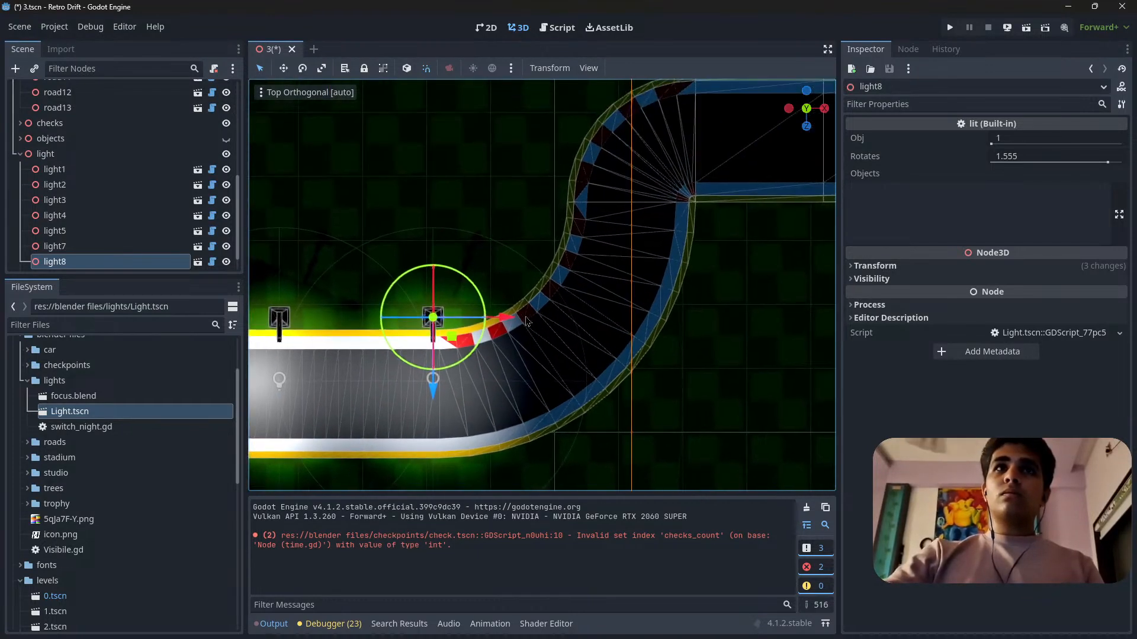
# Duplicate the lamp again, place the copy behind the red-and-white kerb of the curve and rotate it about 60 degrees toward the road.
pyautogui.hotkey('ctrl', 'd')
pyautogui.moveTo(507, 318); pyautogui.dragTo(632, 309)
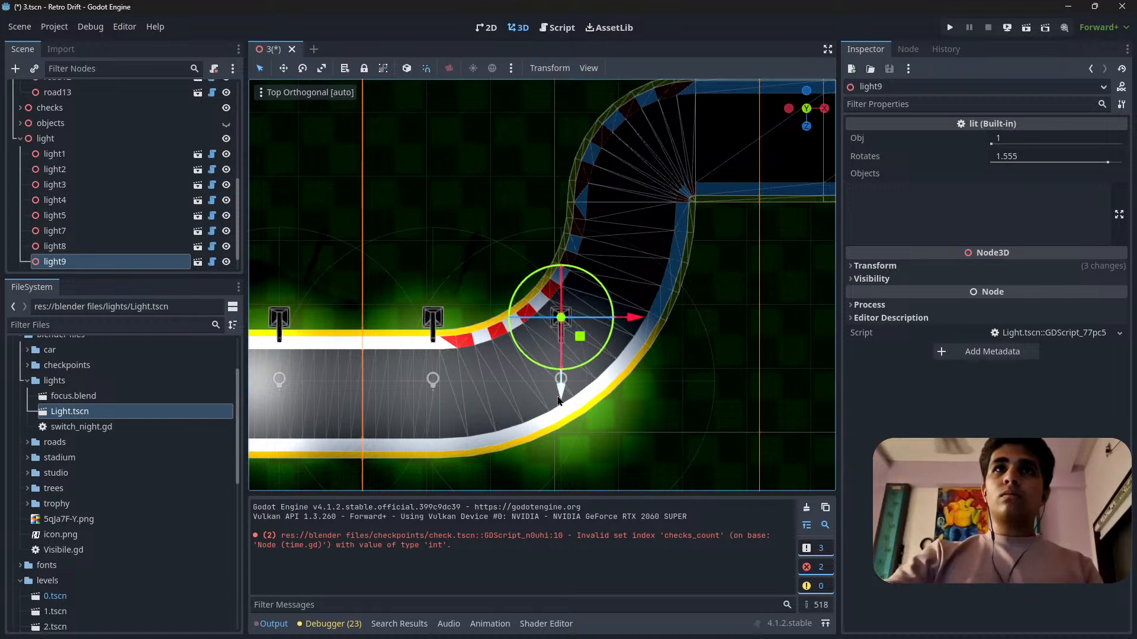
pyautogui.moveTo(559, 402); pyautogui.dragTo(552, 326)
pyautogui.moveTo(637, 257); pyautogui.dragTo(619, 256)
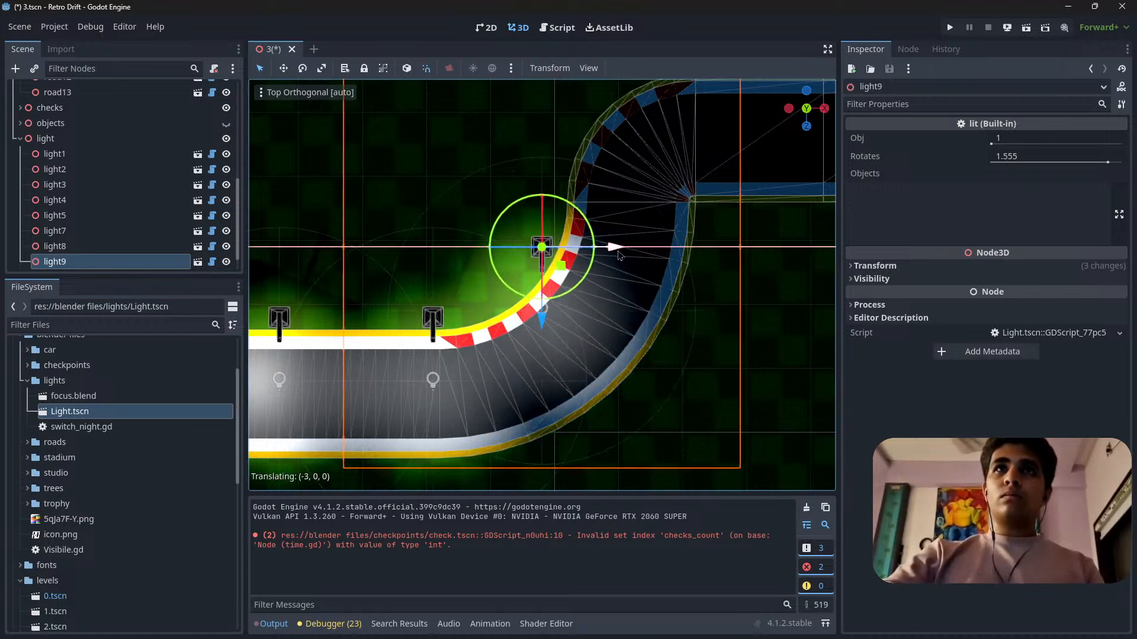
pyautogui.moveTo(577, 287); pyautogui.dragTo(592, 235)
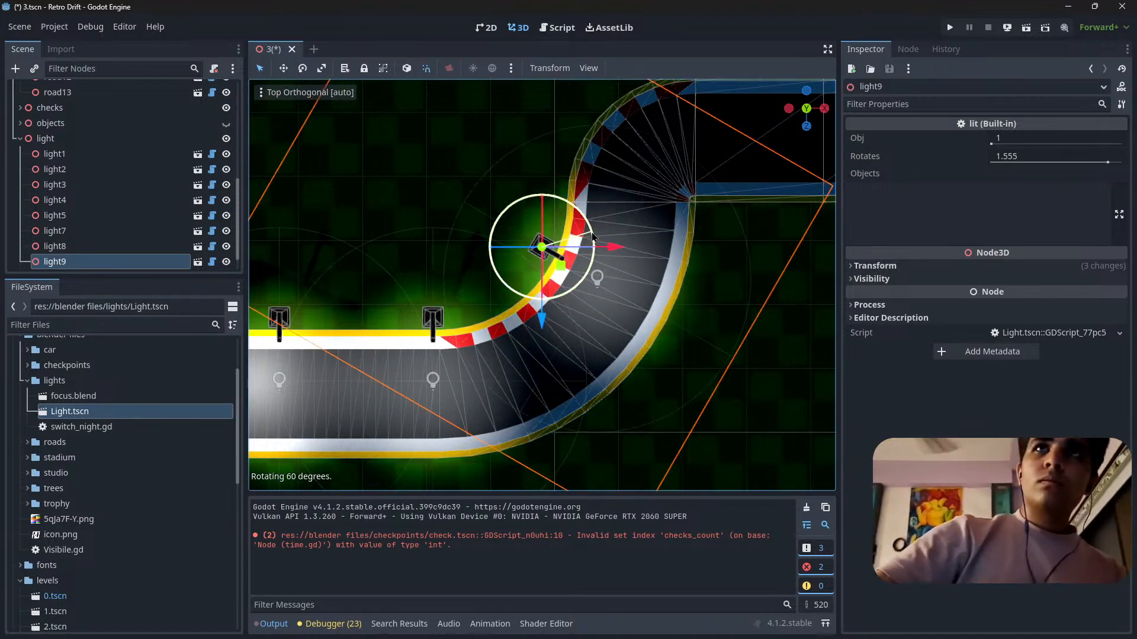
# Duplicate the rotated curve lamp and place the copy on the grass outside the curve.
pyautogui.moveTo(558, 276); pyautogui.dragTo(649, 441)
pyautogui.hotkey('ctrl', 'd')
pyautogui.keyDown('shift'); pyautogui.moveTo(649, 442); pyautogui.dragTo(694, 286, button='middle'); pyautogui.keyUp('shift')
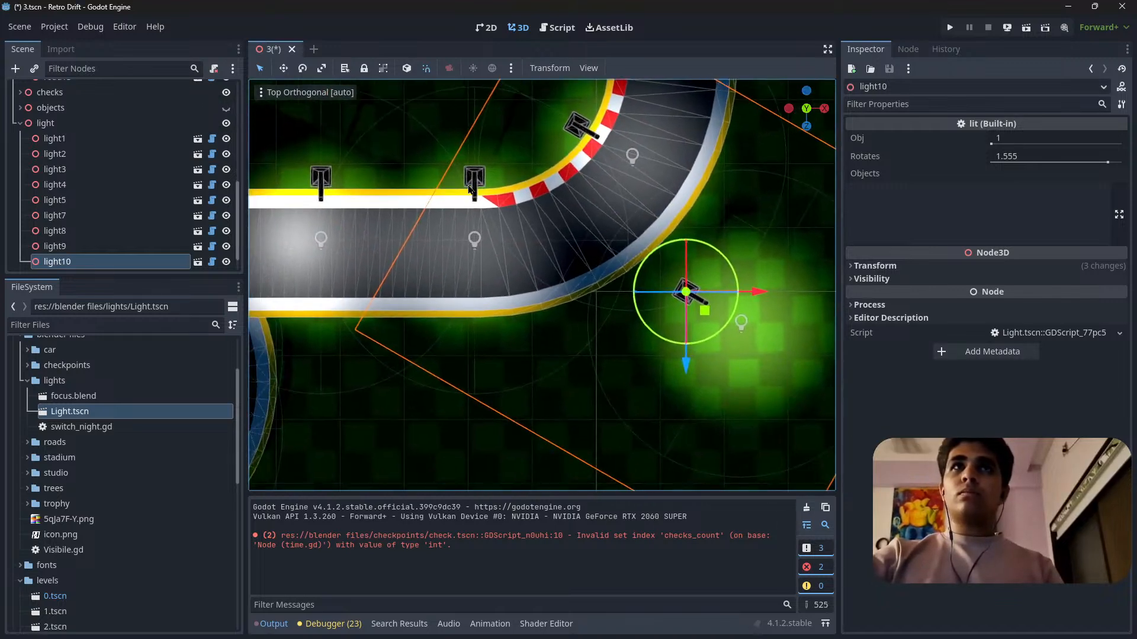
pyautogui.click(479, 177)
pyautogui.moveTo(478, 250); pyautogui.dragTo(468, 411)
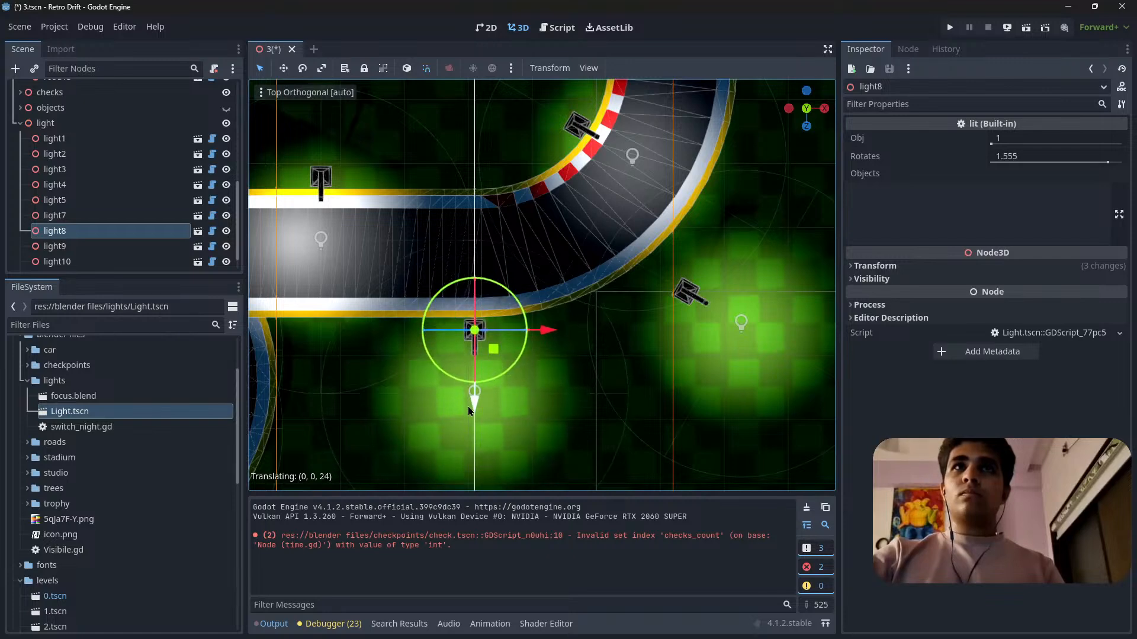
pyautogui.rightClick(469, 407)
# Move light10 to the kerb side of the curve, farther along the track than light9, with its arm over the road.
pyautogui.keyDown('shift'); pyautogui.moveTo(684, 292); pyautogui.dragTo(600, 420, button='middle'); pyautogui.keyUp('shift')
pyautogui.click(565, 388)
pyautogui.moveTo(614, 436); pyautogui.dragTo(538, 161)
pyautogui.keyDown('shift'); pyautogui.moveTo(556, 244); pyautogui.dragTo(595, 381, button='middle'); pyautogui.keyUp('shift')
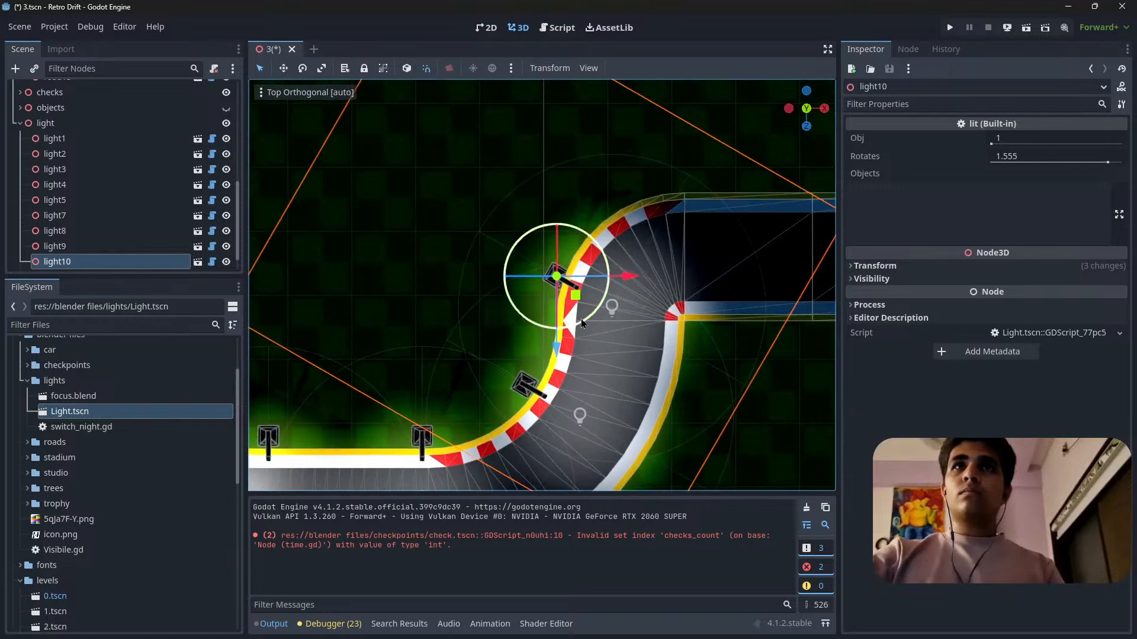
pyautogui.press('r')
pyautogui.press('g')
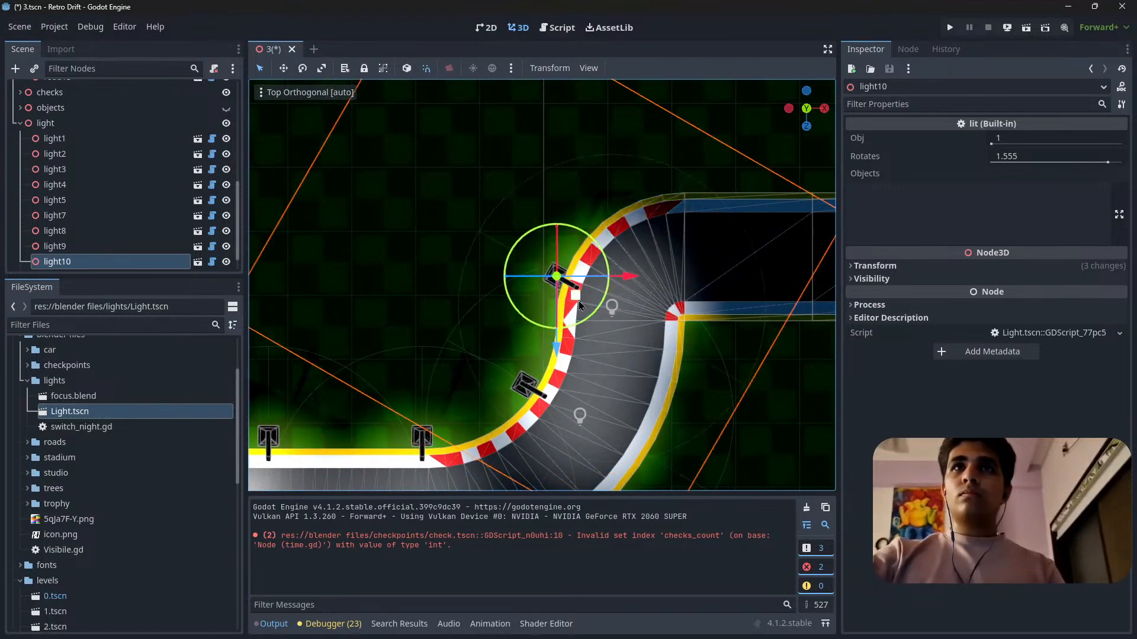
pyautogui.click(577, 296)
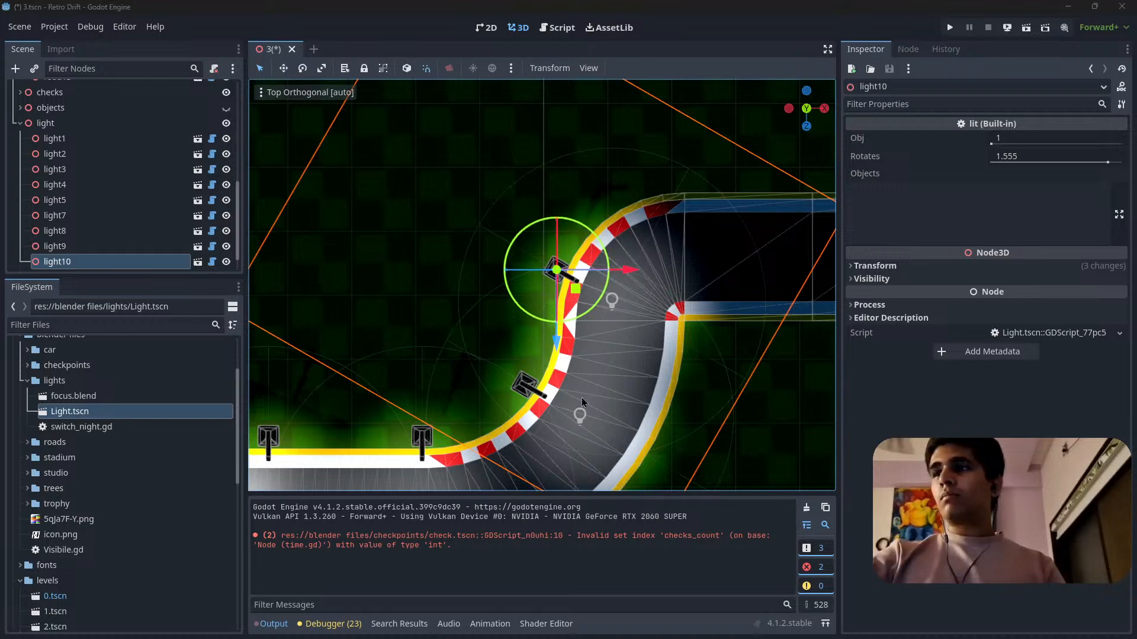
# Duplicate light10, place the copy beside the start of the final straight and turn it to face straight across the road.
pyautogui.keyDown('shift'); pyautogui.moveTo(582, 402); pyautogui.dragTo(492, 437, button='middle'); pyautogui.keyUp('shift')
pyautogui.hotkey('ctrl', 'd')
pyautogui.moveTo(496, 323); pyautogui.dragTo(668, 238)
pyautogui.keyDown('shift'); pyautogui.moveTo(702, 245); pyautogui.dragTo(592, 247, button='middle'); pyautogui.keyUp('shift')
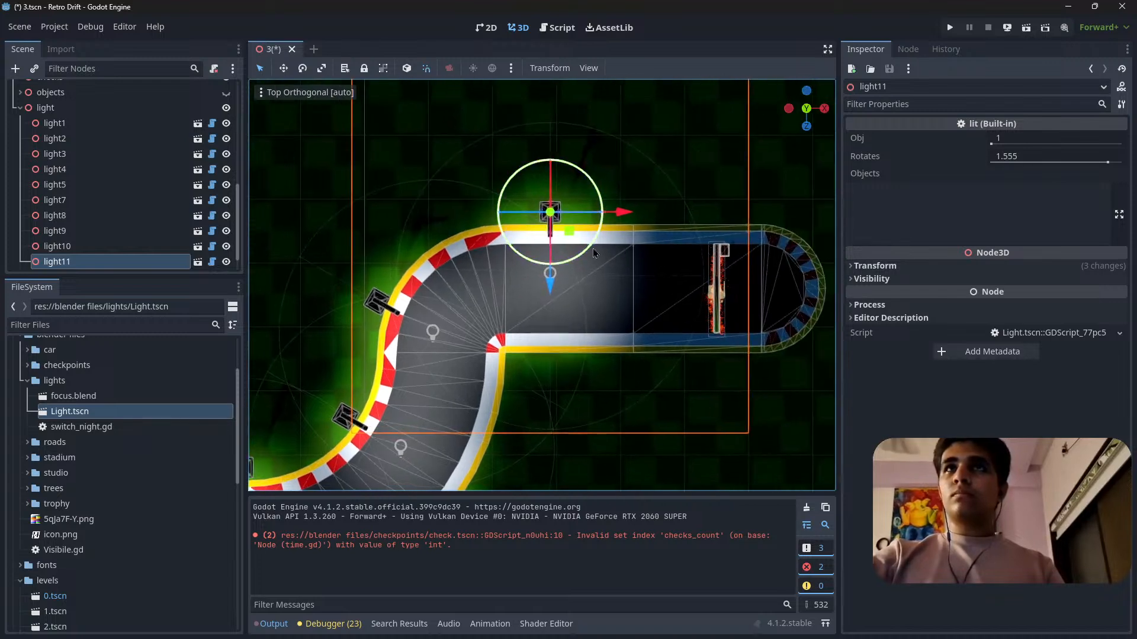
# Duplicate the final straight's lamp twice, placing one copy before the finish gate and the other at the rounded track end.
pyautogui.hotkey('ctrl', 'd')
pyautogui.moveTo(616, 219); pyautogui.dragTo(730, 218)
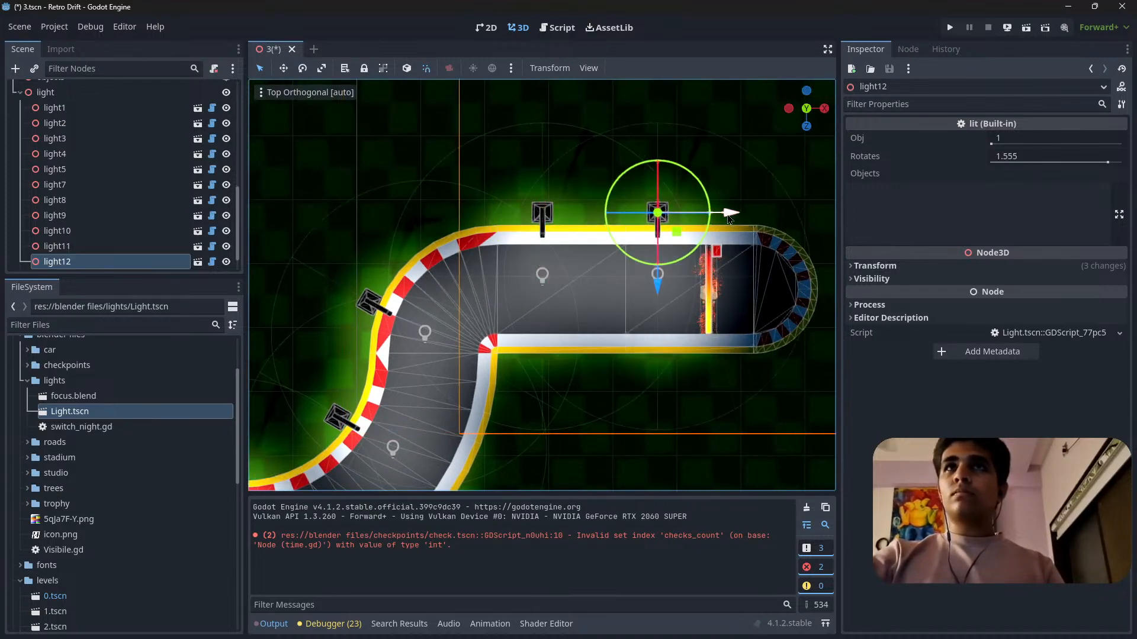
pyautogui.keyDown('shift'); pyautogui.moveTo(732, 220); pyautogui.dragTo(588, 208, button='middle'); pyautogui.keyUp('shift')
pyautogui.hotkey('ctrl', 'd')
pyautogui.moveTo(586, 208); pyautogui.dragTo(693, 211)
# Duplicate the track-end lamp, place the copy outside the loop's outer edge and rotate its arm toward the loop road.
pyautogui.scroll(-11, 649, 243)
pyautogui.keyDown('shift'); pyautogui.moveTo(478, 386); pyautogui.dragTo(685, 238, button='middle'); pyautogui.keyUp('shift')
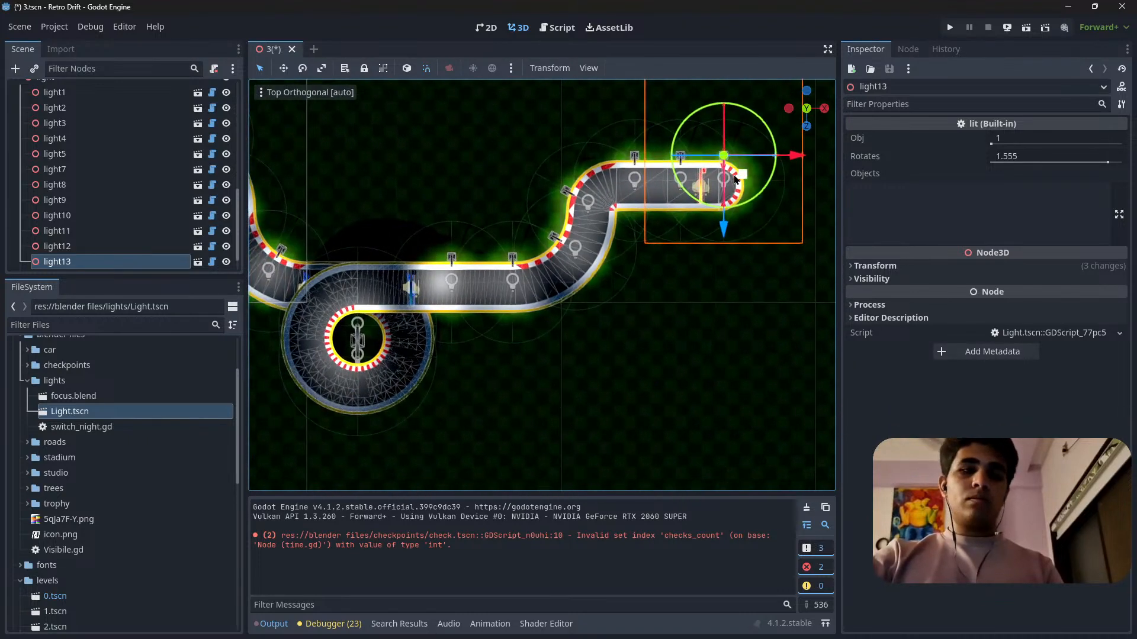
pyautogui.moveTo(739, 176); pyautogui.dragTo(468, 362)
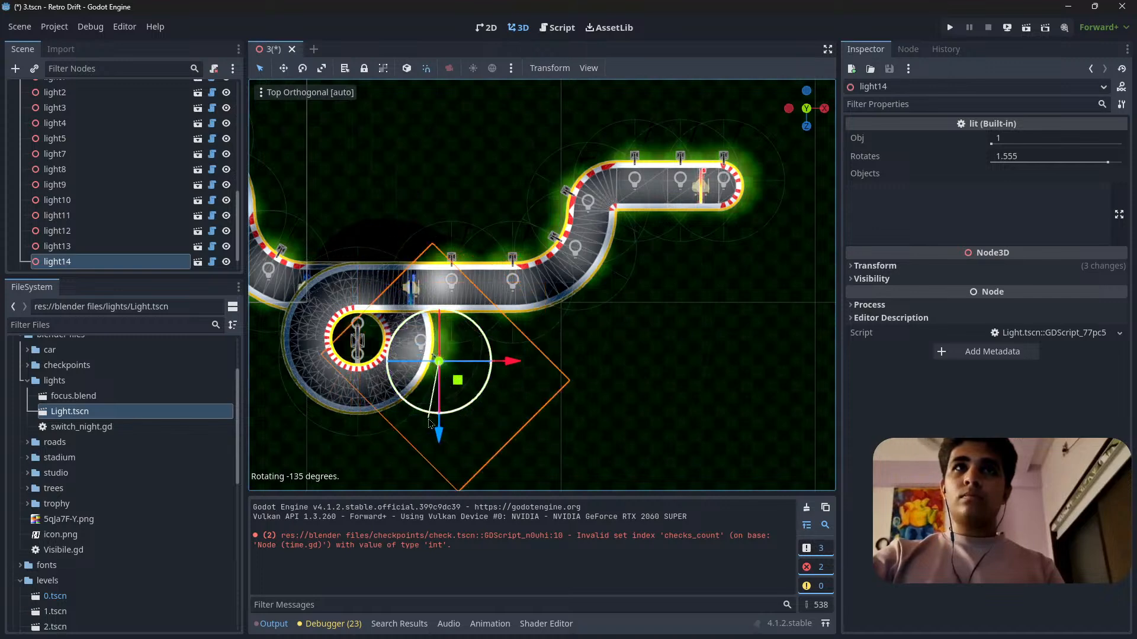
pyautogui.scroll(10, 439, 423)
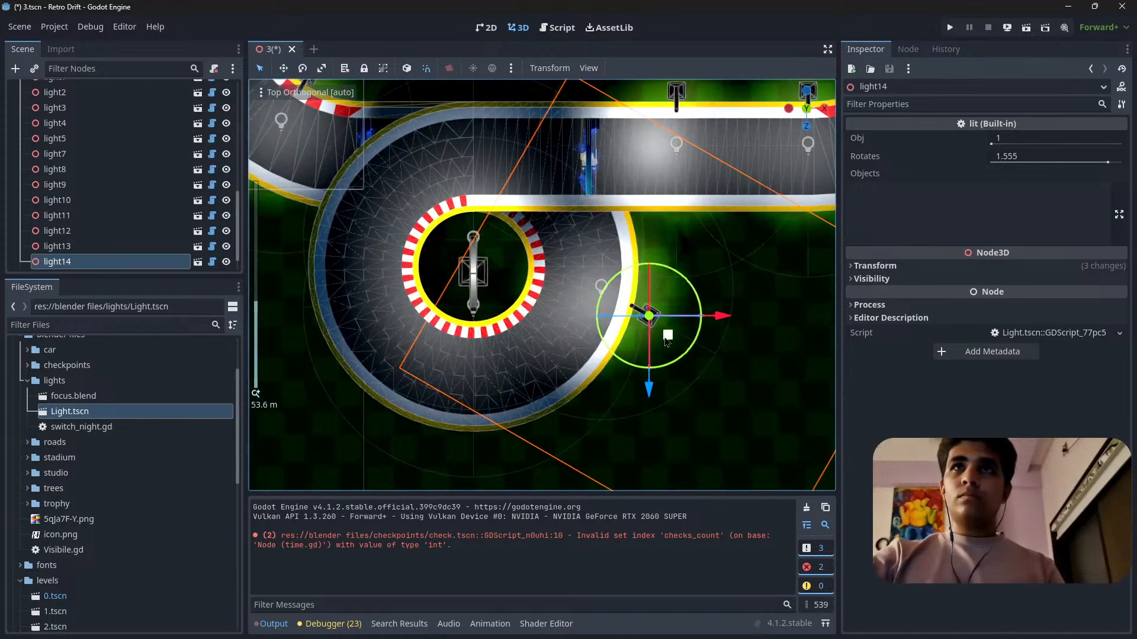
pyautogui.moveTo(666, 342); pyautogui.dragTo(686, 357)
pyautogui.keyDown('shift'); pyautogui.moveTo(659, 347); pyautogui.dragTo(689, 355, button='middle'); pyautogui.keyUp('shift')
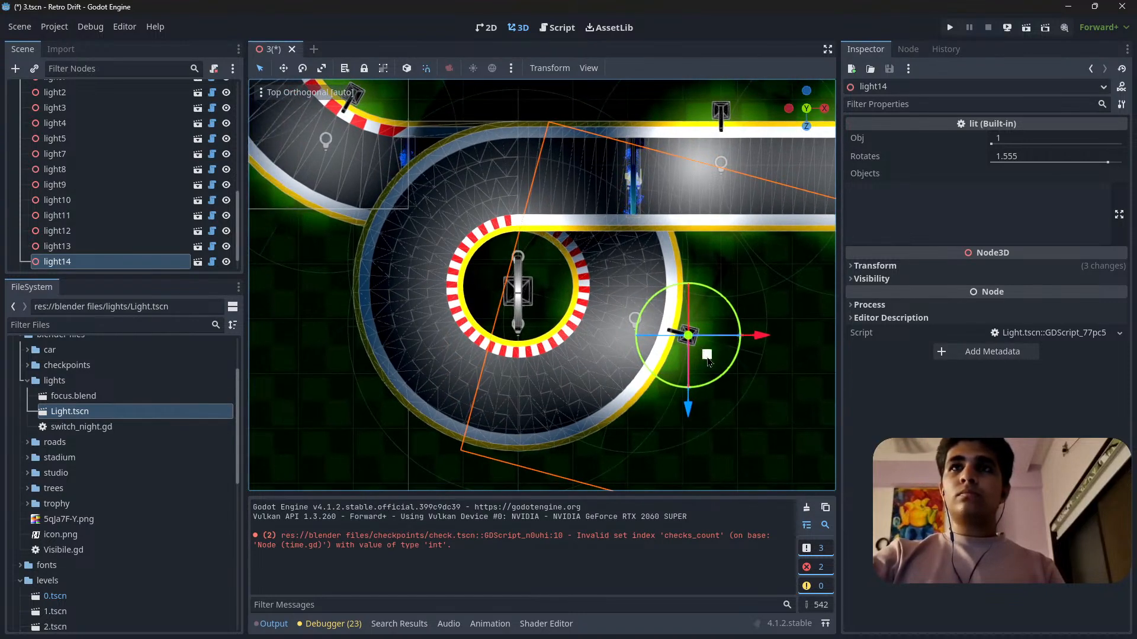
# Duplicate the loop's outer lamp, place the copy beside the lower road entering under the loop and rotate it toward that road.
pyautogui.hotkey('ctrl', 'd')
pyautogui.moveTo(707, 359); pyautogui.dragTo(509, 139)
pyautogui.keyDown('shift'); pyautogui.moveTo(523, 168); pyautogui.dragTo(598, 294, button='middle'); pyautogui.keyUp('shift')
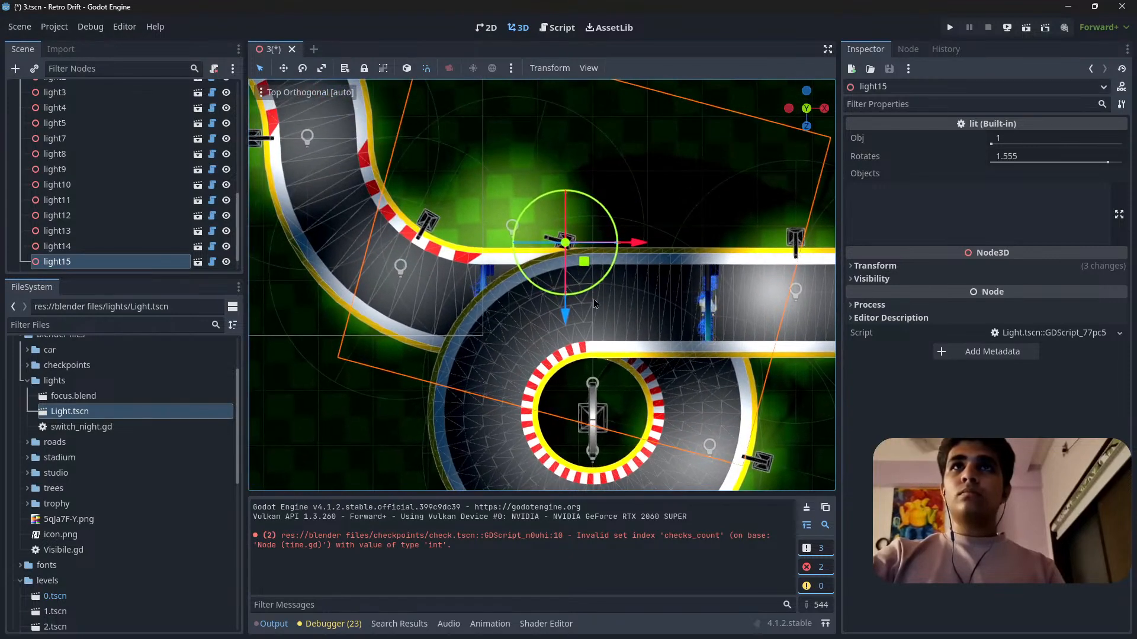
pyautogui.moveTo(593, 301); pyautogui.dragTo(610, 213)
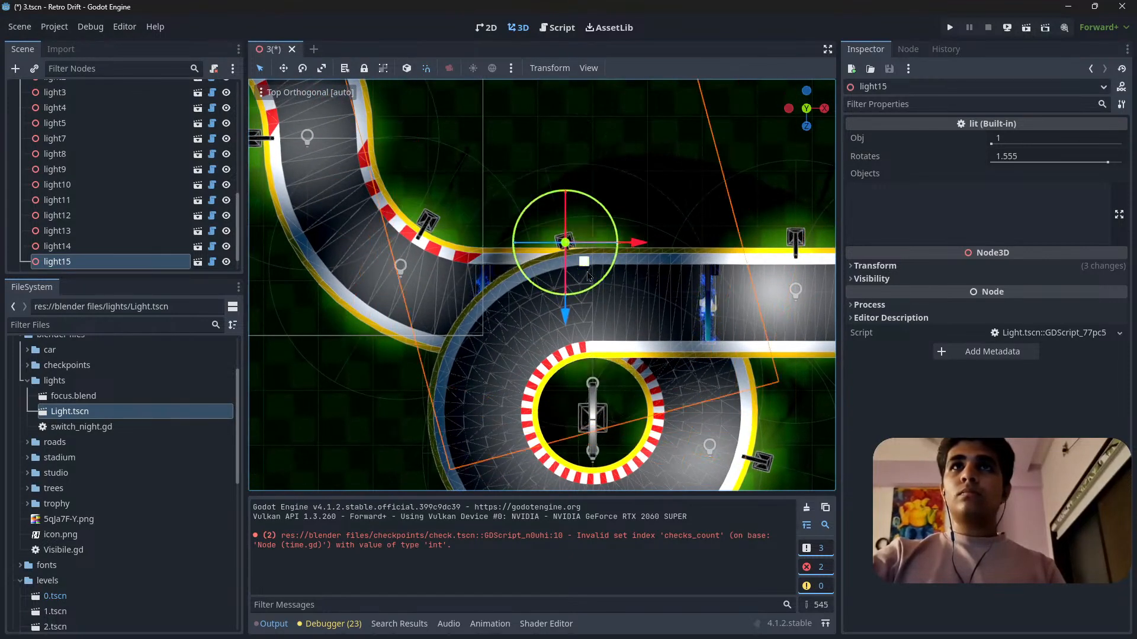
pyautogui.moveTo(584, 273); pyautogui.dragTo(586, 270)
# Check the lamps in perspective, save level 3 and run the current scene.
pyautogui.moveTo(535, 320); pyautogui.dragTo(801, 205, button='middle')
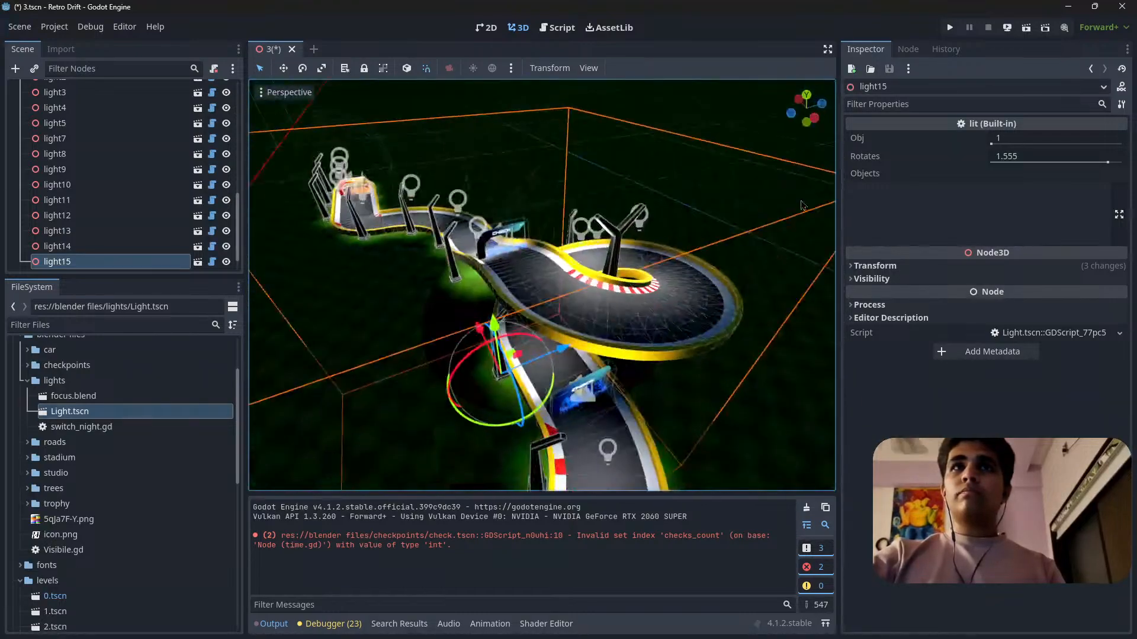
pyautogui.click(950, 28)
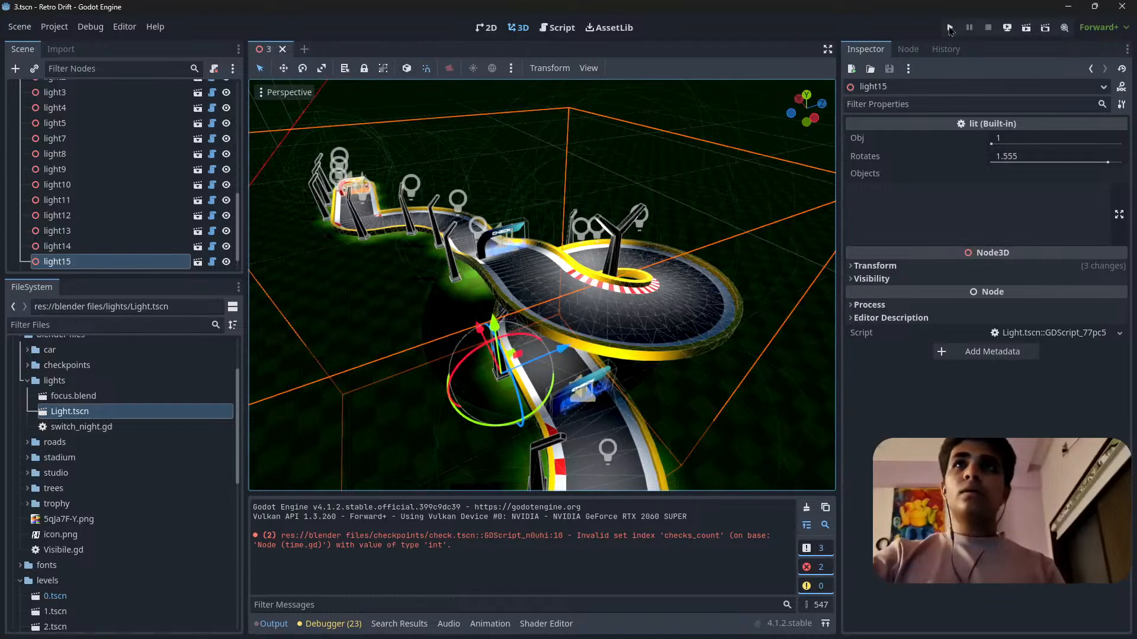
pyautogui.click(1027, 31)
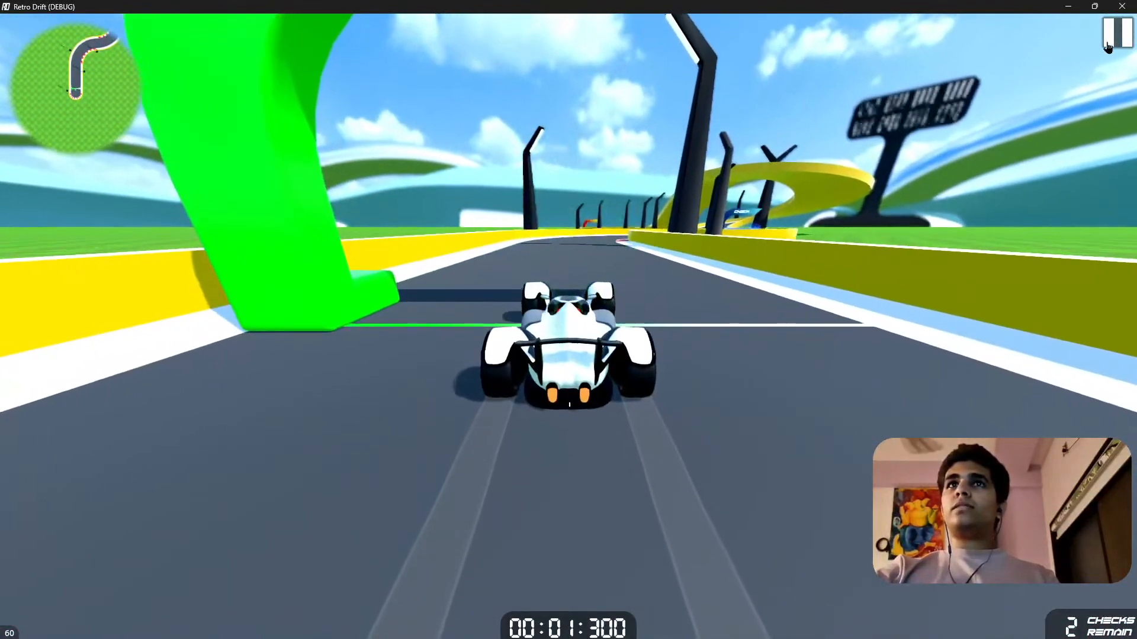
# Pause the running game, enable Night Mode under Environment and resume play.
pyautogui.click(1113, 36)
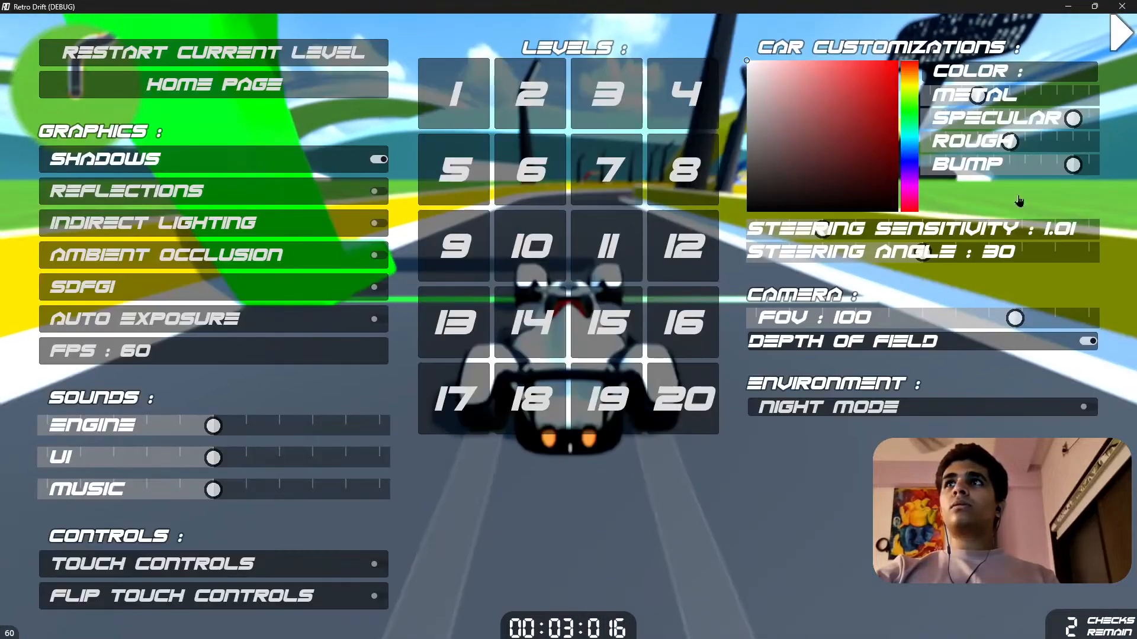
pyautogui.click(968, 406)
pyautogui.click(1112, 36)
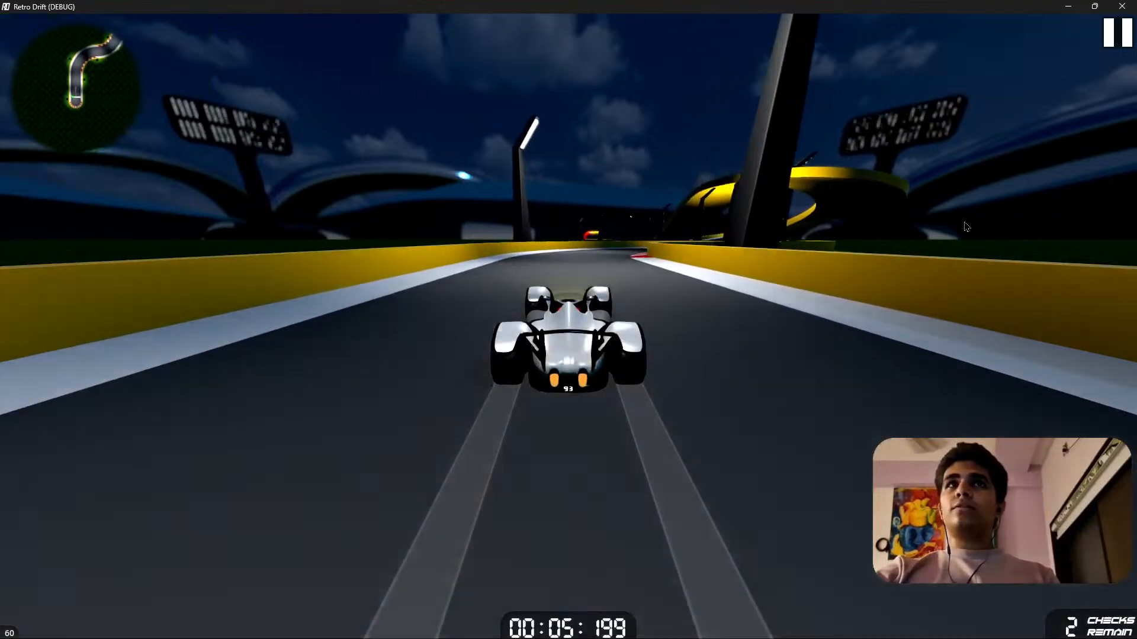
# Drive the car in night mode along the lamp-lit winding road and through the first checkpoint.
pyautogui.press('d')
pyautogui.press('d')
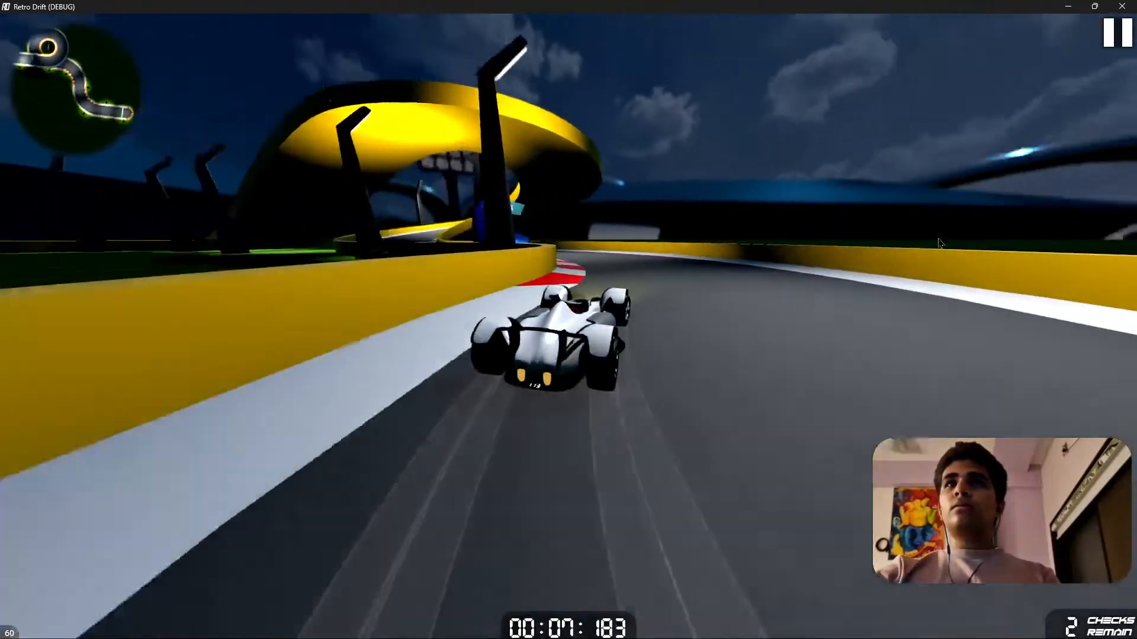
pyautogui.press('a')
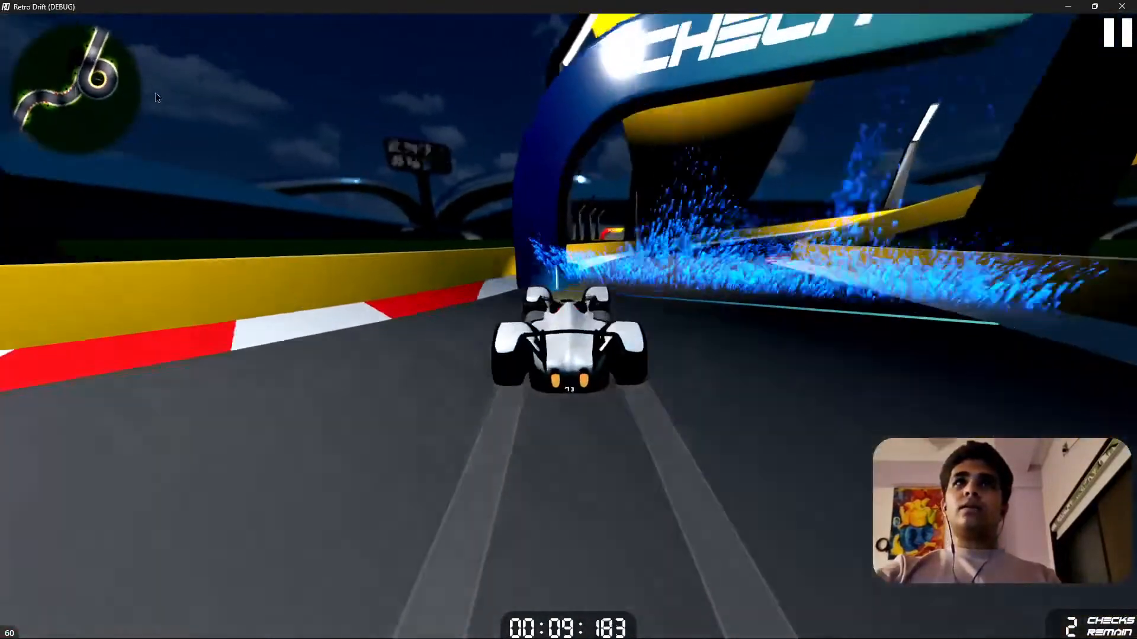
pyautogui.press('s')
pyautogui.press('a')
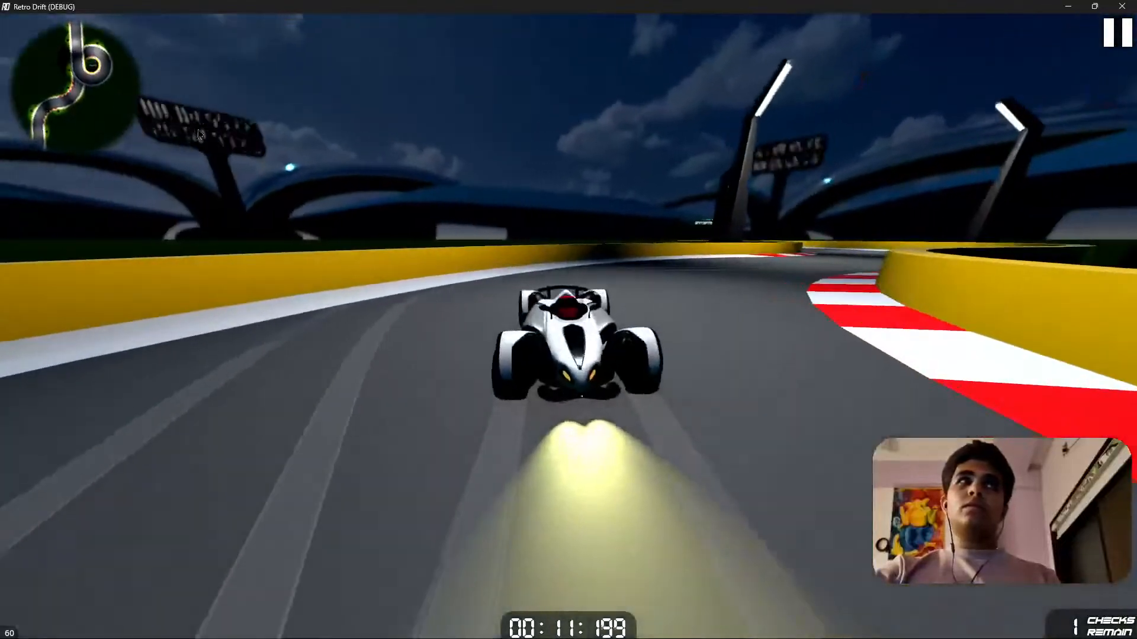
pyautogui.press('w')
pyautogui.press('w')
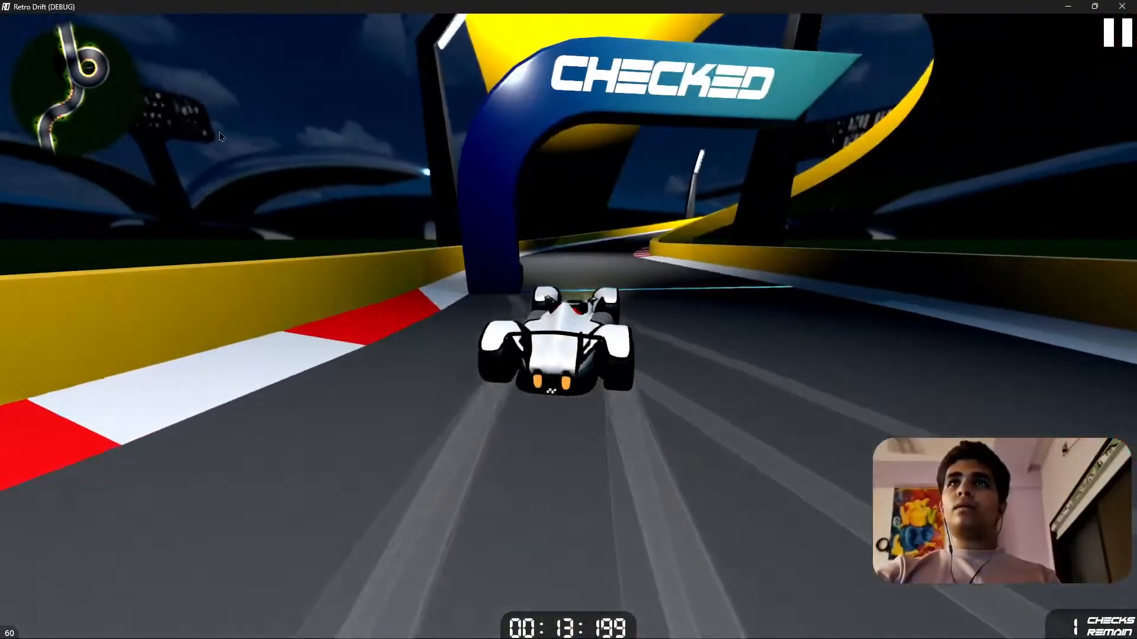
# Drive the car around the raised loop, through the last checkpoint and down the bends to the track's end.
pyautogui.press('w')
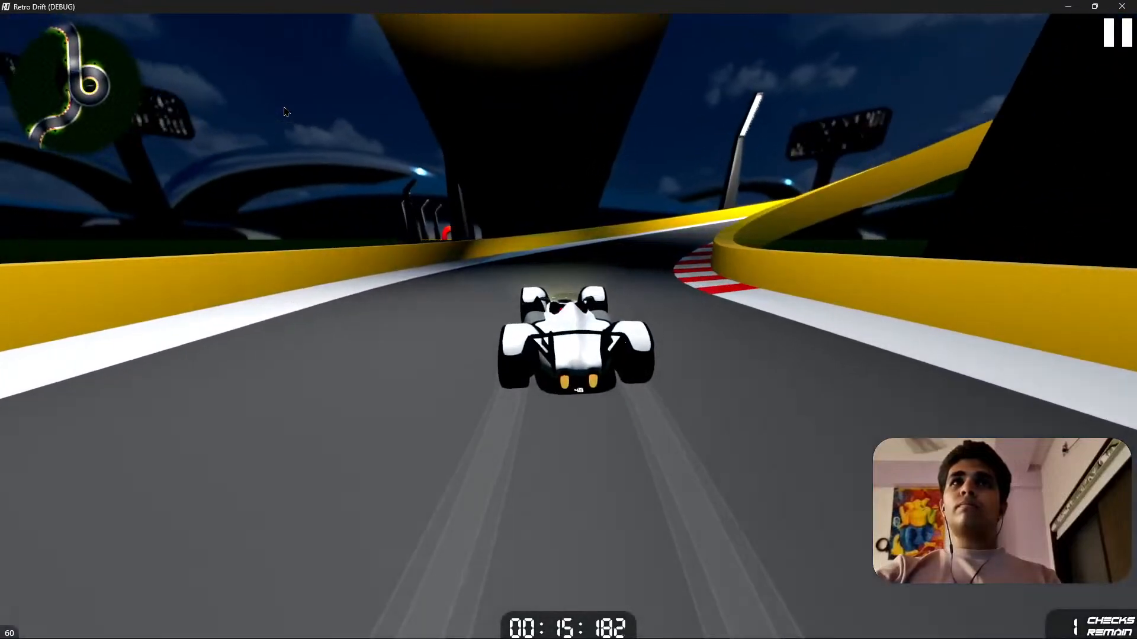
pyautogui.press('d')
pyautogui.press('w')
pyautogui.press('d')
pyautogui.press('d')
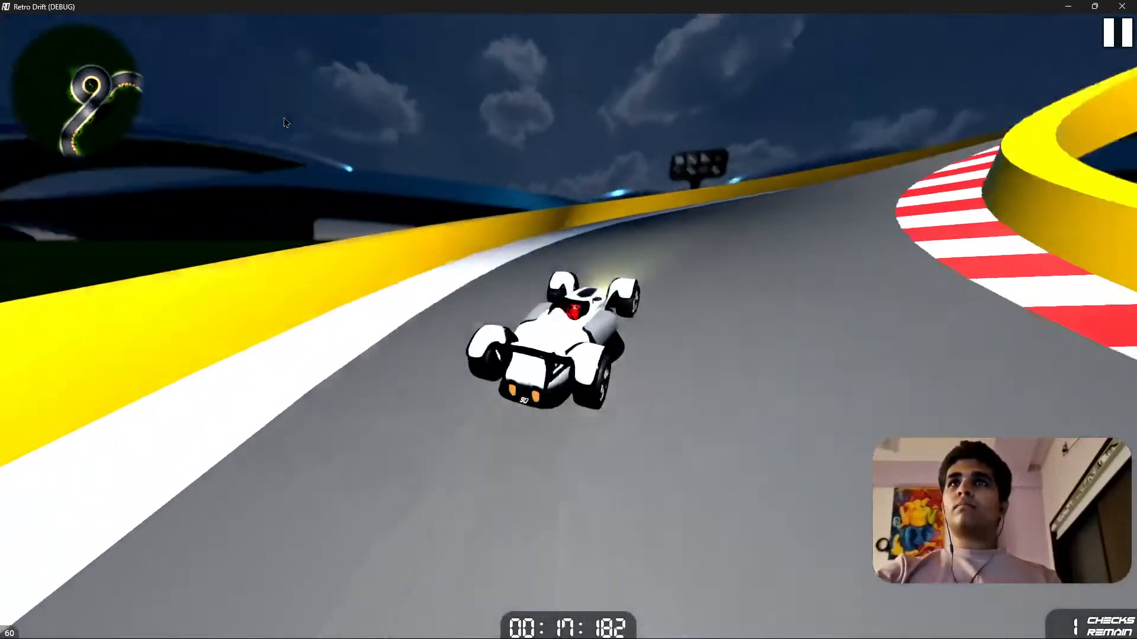
pyautogui.press('w')
pyautogui.press('d')
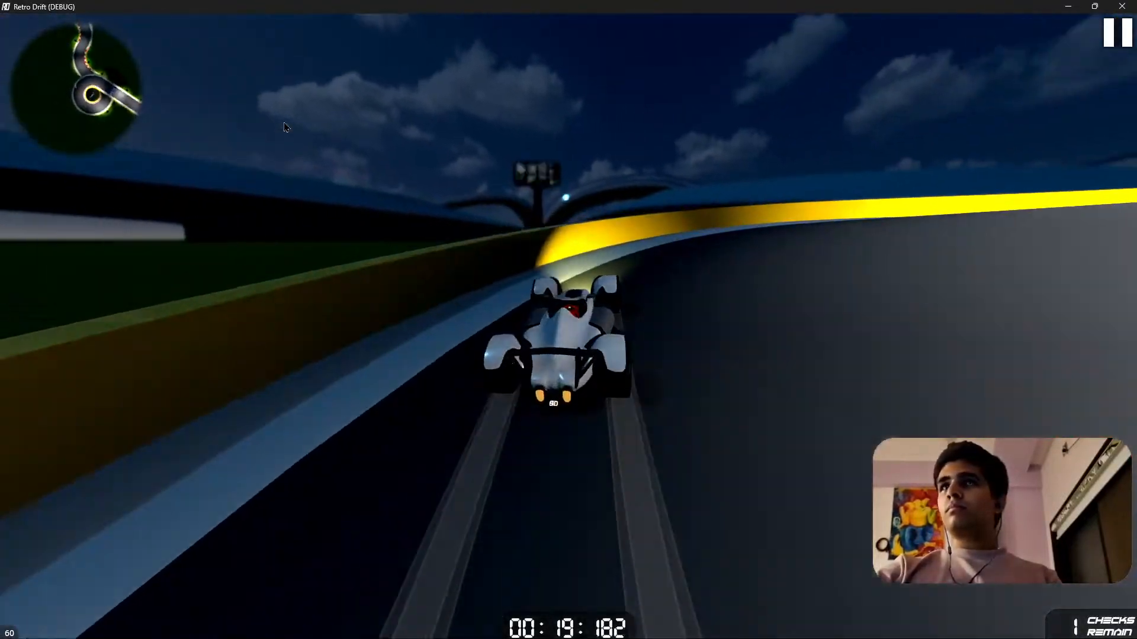
pyautogui.press('w')
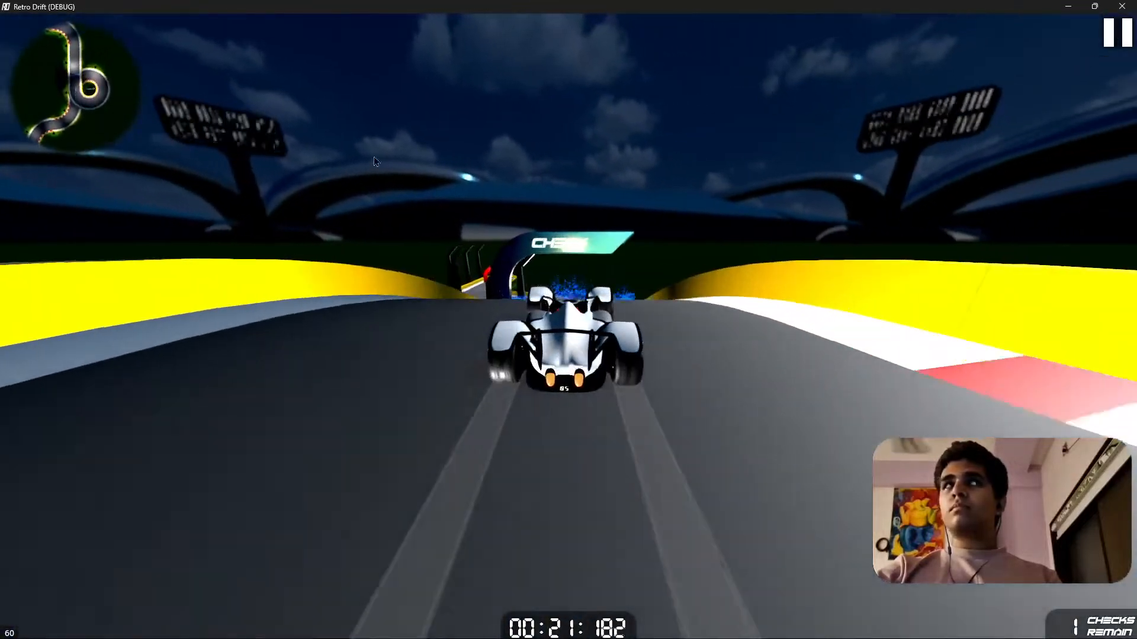
pyautogui.press('w')
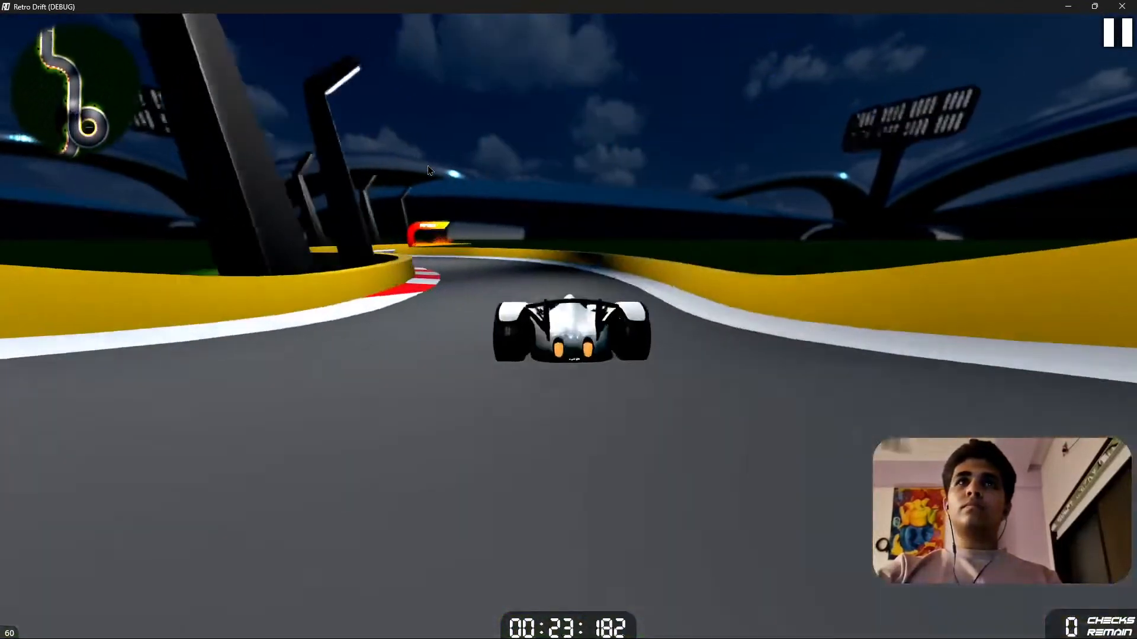
pyautogui.press('w')
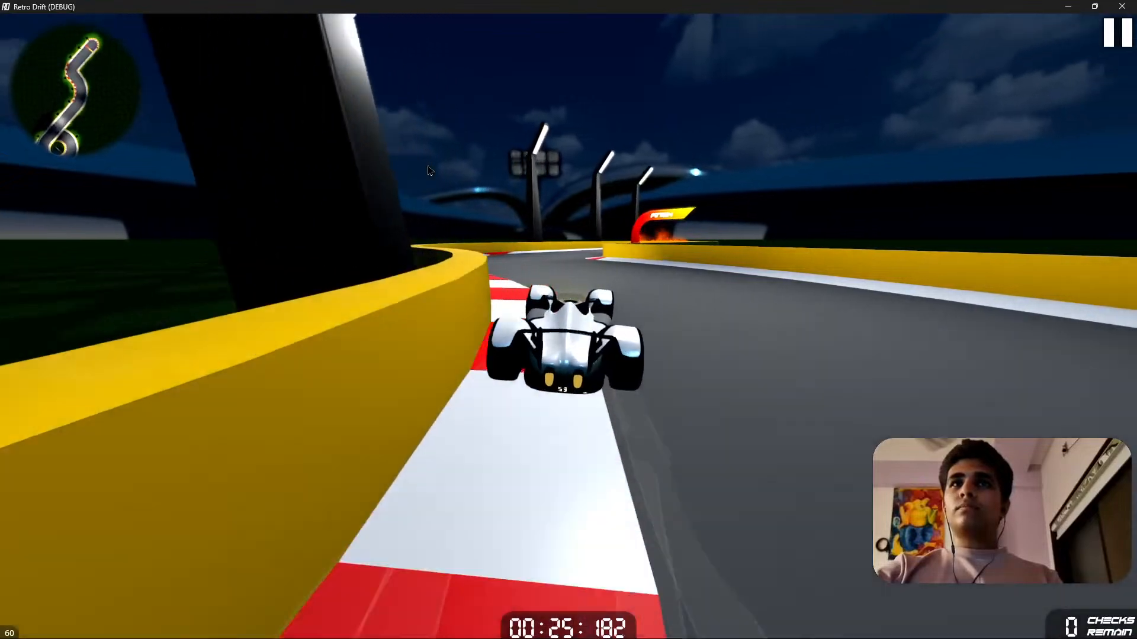
pyautogui.press('w')
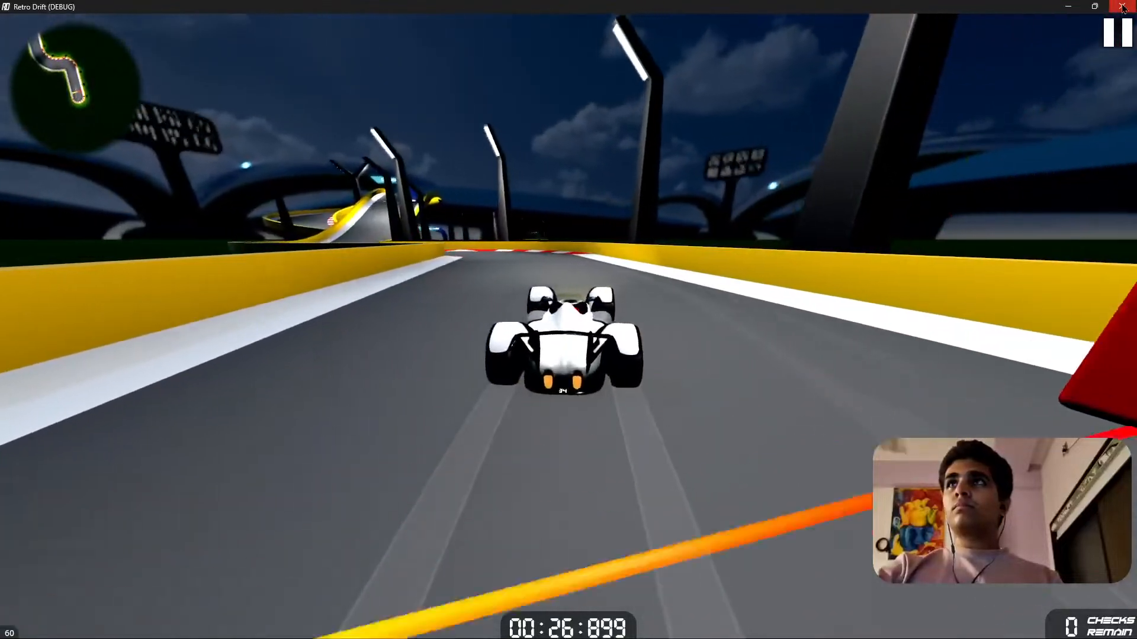
# Pause and resume the game after the test lap, and close the running game.
pyautogui.click(1116, 32)
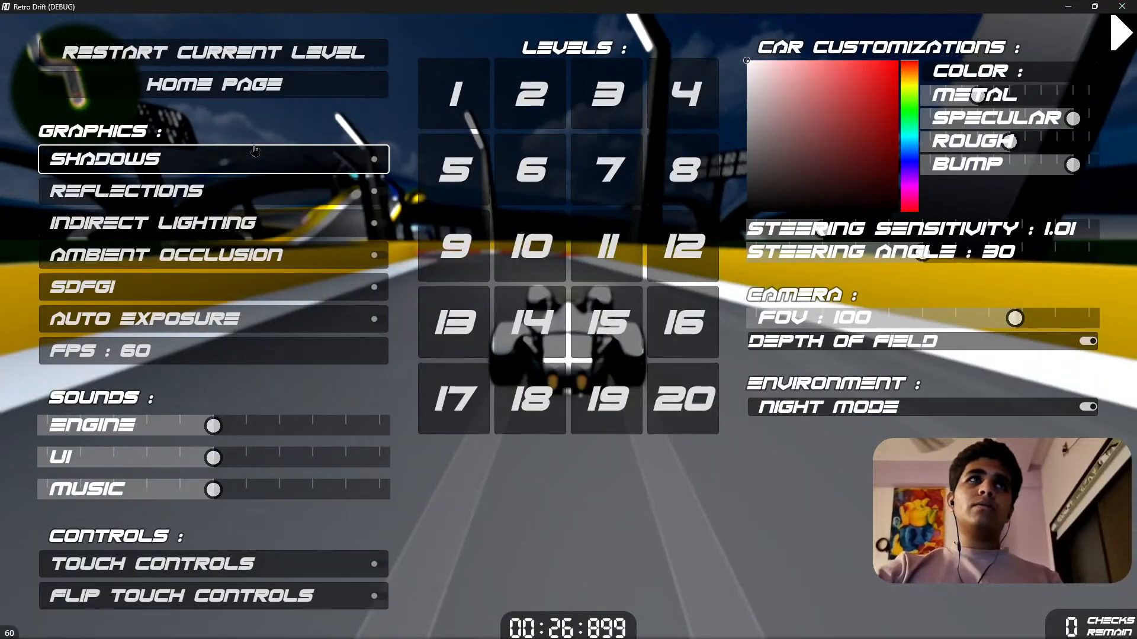
pyautogui.click(1117, 31)
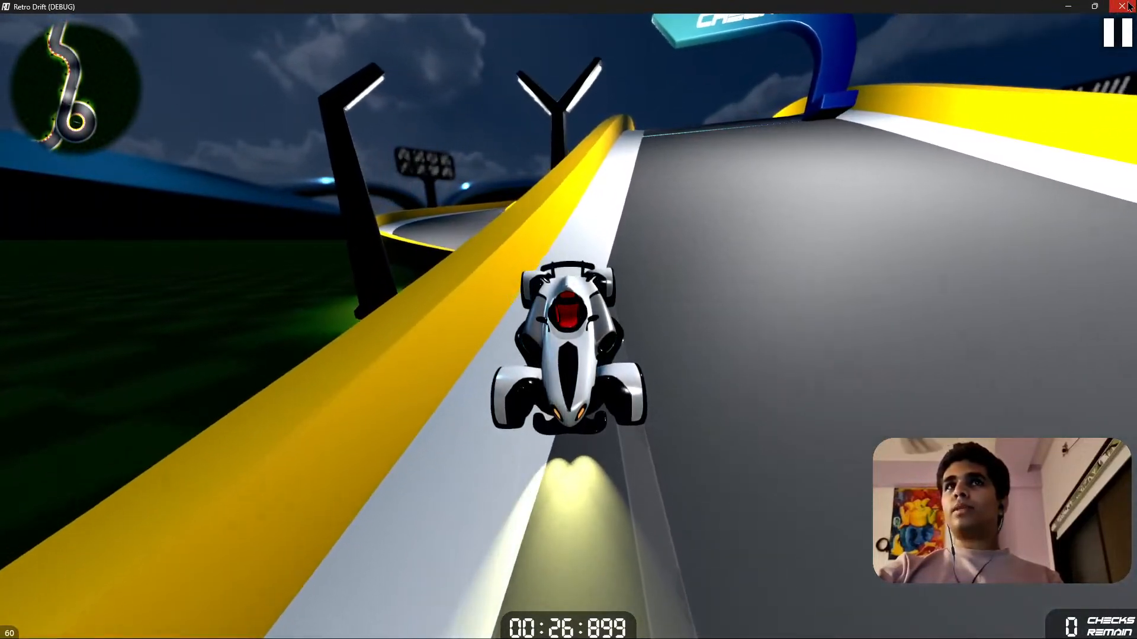
pyautogui.click(1128, 7)
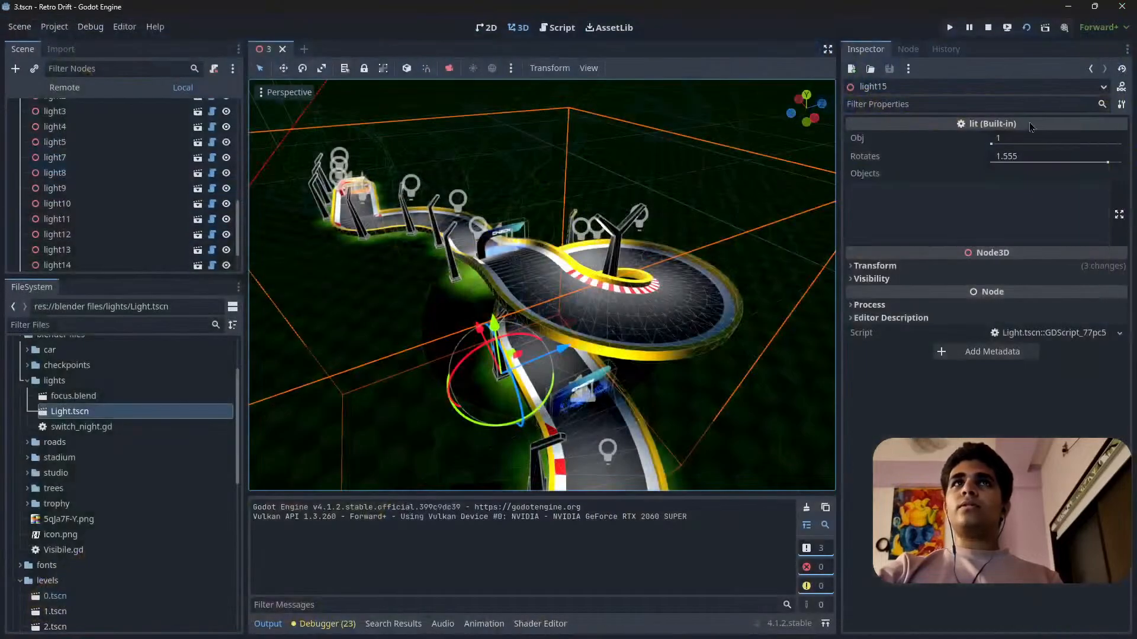
# Look over the lamps along level 3's track in perspective and save the scene.
pyautogui.moveTo(622, 418); pyautogui.dragTo(539, 252, button='right')
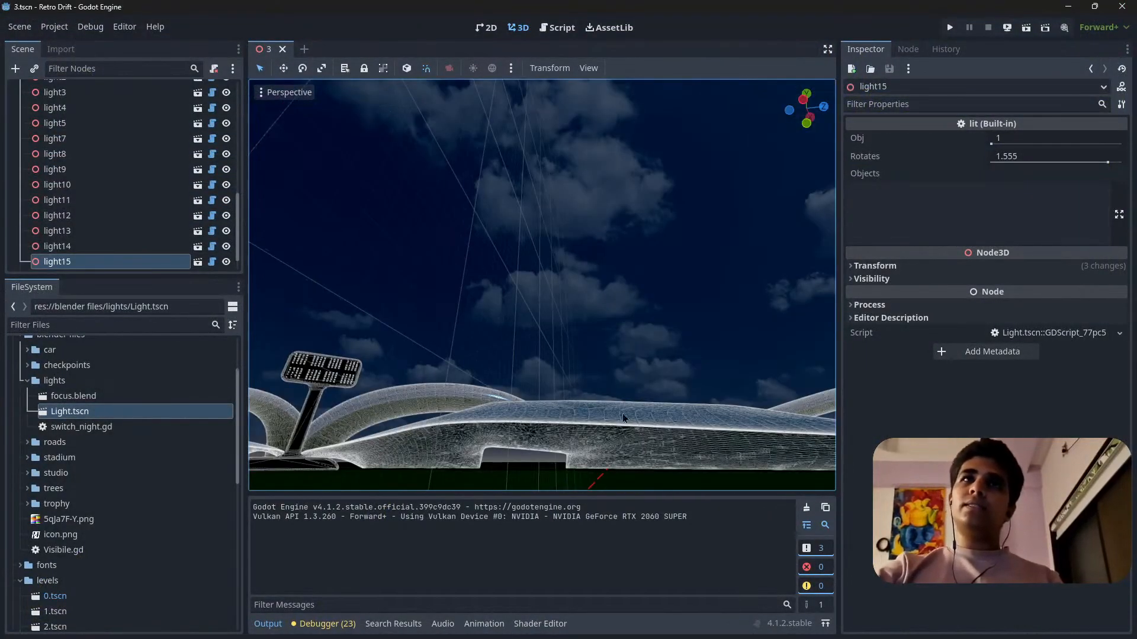
pyautogui.moveTo(551, 329); pyautogui.dragTo(670, 266, button='right')
pyautogui.moveTo(629, 332); pyautogui.dragTo(621, 334, button='right')
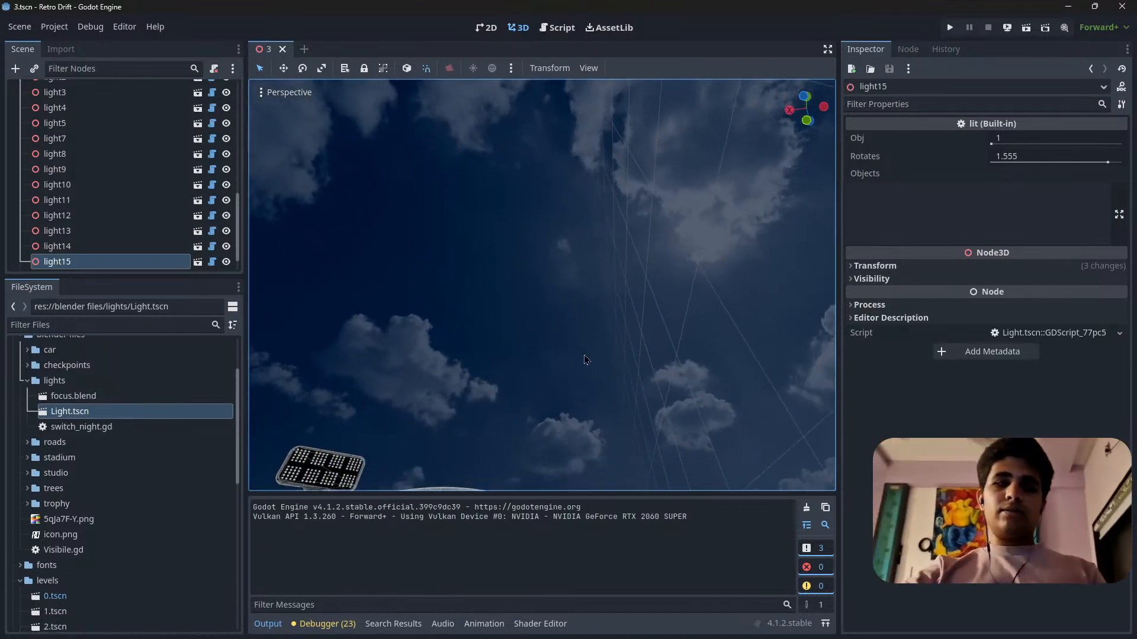
pyautogui.press('f')
pyautogui.scroll(9, 542, 284)
pyautogui.moveTo(542, 284); pyautogui.dragTo(447, 242, button='right')
pyautogui.press('w')
pyautogui.press('f')
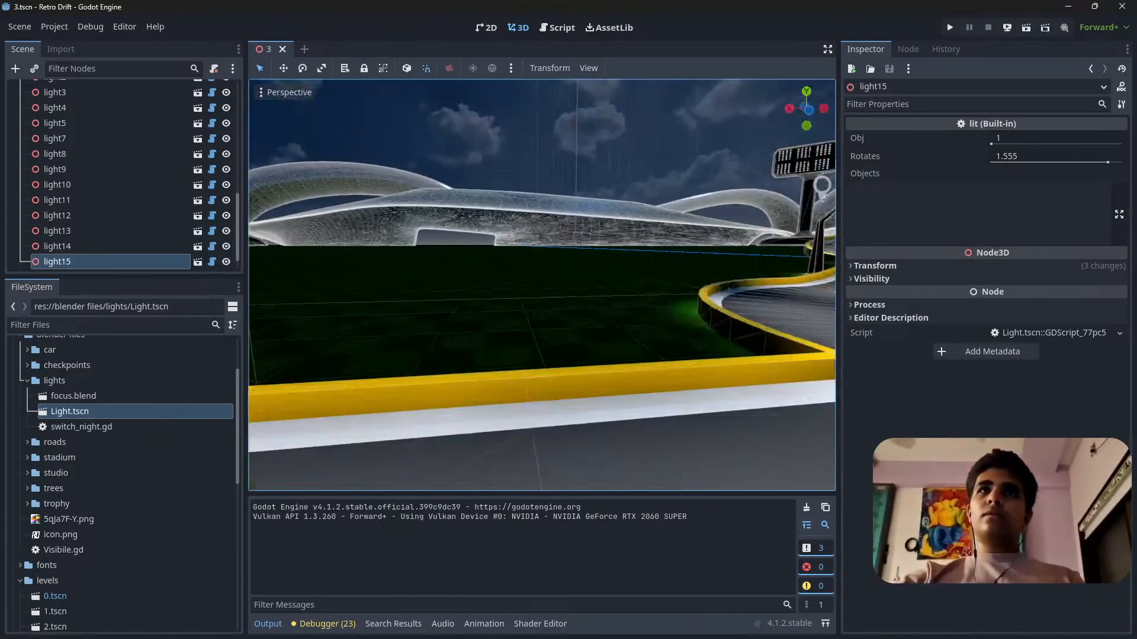
pyautogui.hotkey('ctrl', 's')
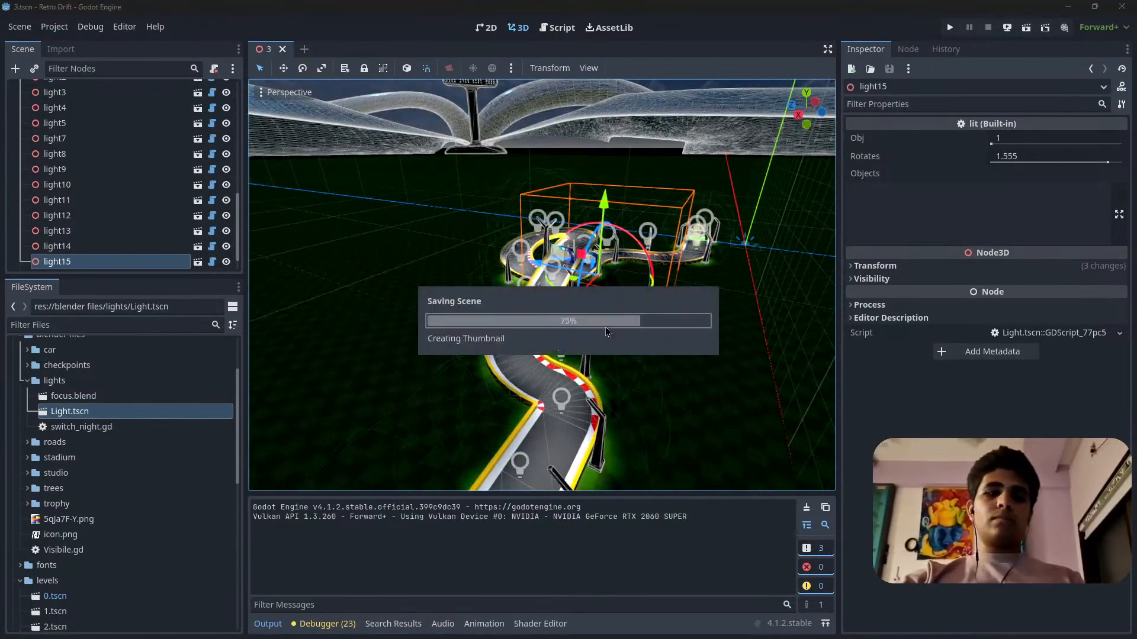
# Close level 3, open 4.tscn from the levels folder with its whole track in view, and save it.
pyautogui.click(283, 49)
pyautogui.scroll(-5, 114, 461)
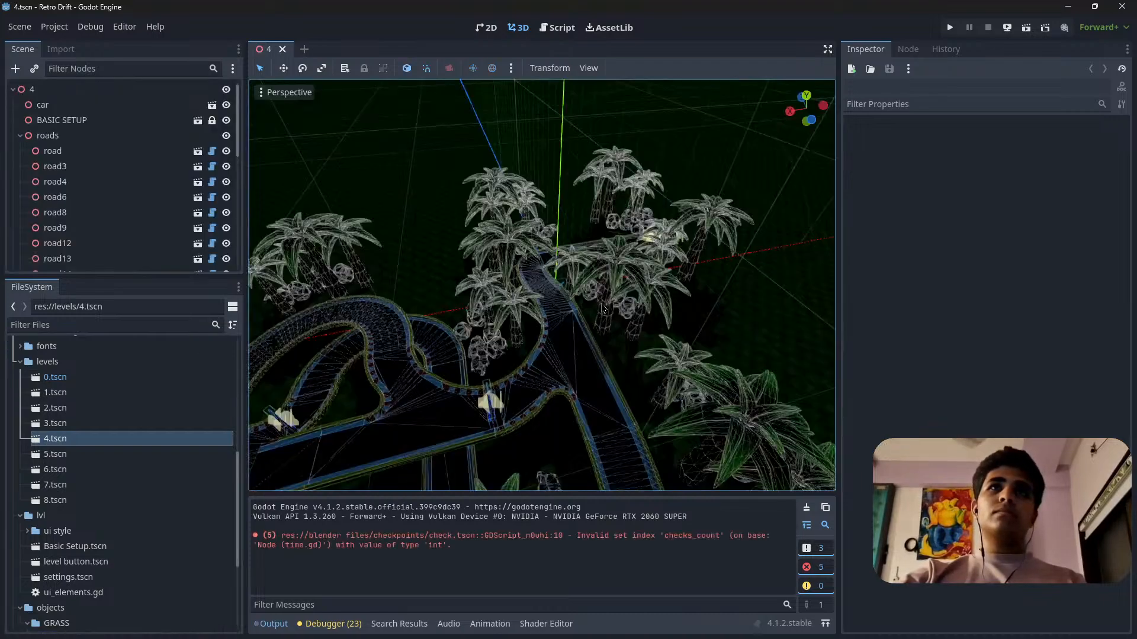
pyautogui.moveTo(602, 308); pyautogui.dragTo(764, 296, button='middle')
pyautogui.scroll(-4, 592, 284)
pyautogui.moveTo(427, 293); pyautogui.dragTo(657, 303, button='middle')
pyautogui.scroll(-4, 657, 303)
pyautogui.hotkey('ctrl', 's')
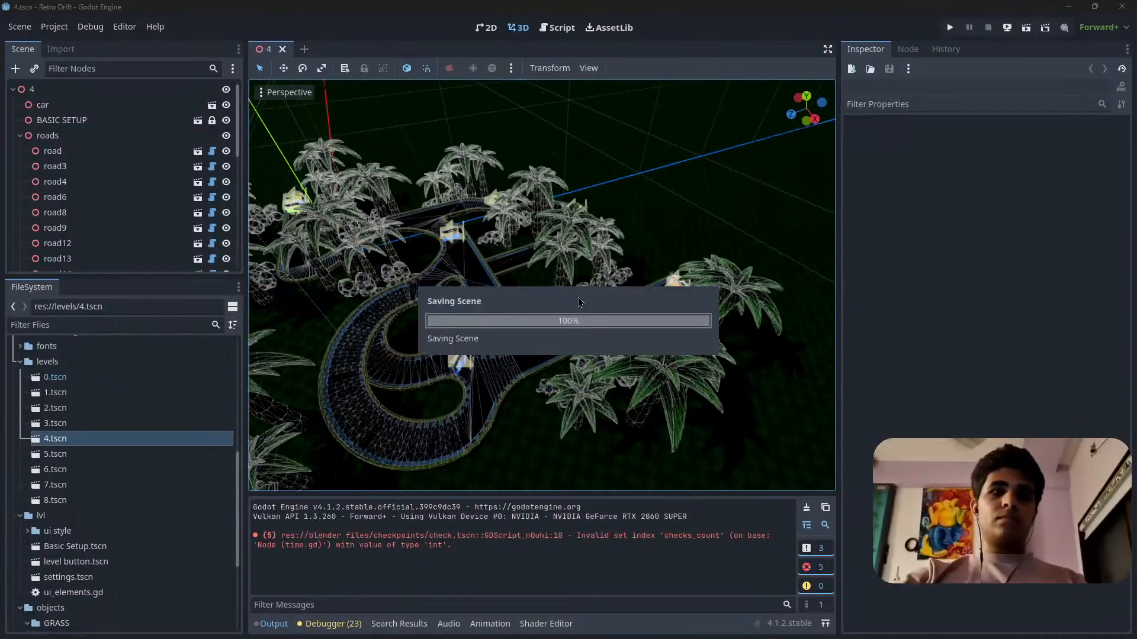
# Reopen 3.tscn from the levels folder and make its objects group visible.
pyautogui.click(32, 90)
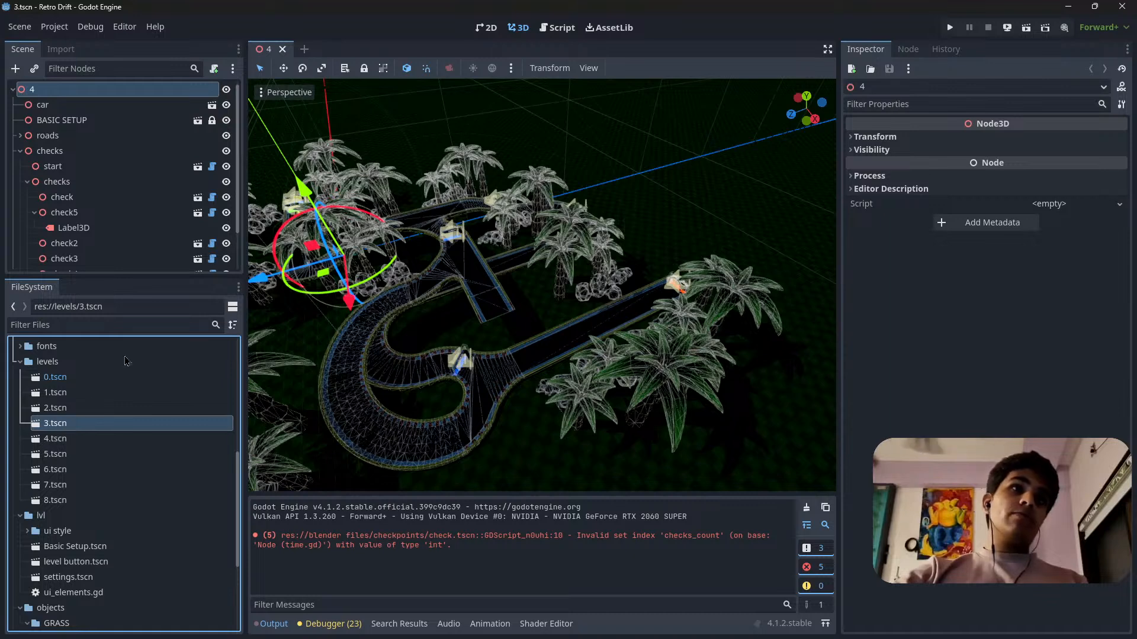
pyautogui.scroll(5, 89, 204)
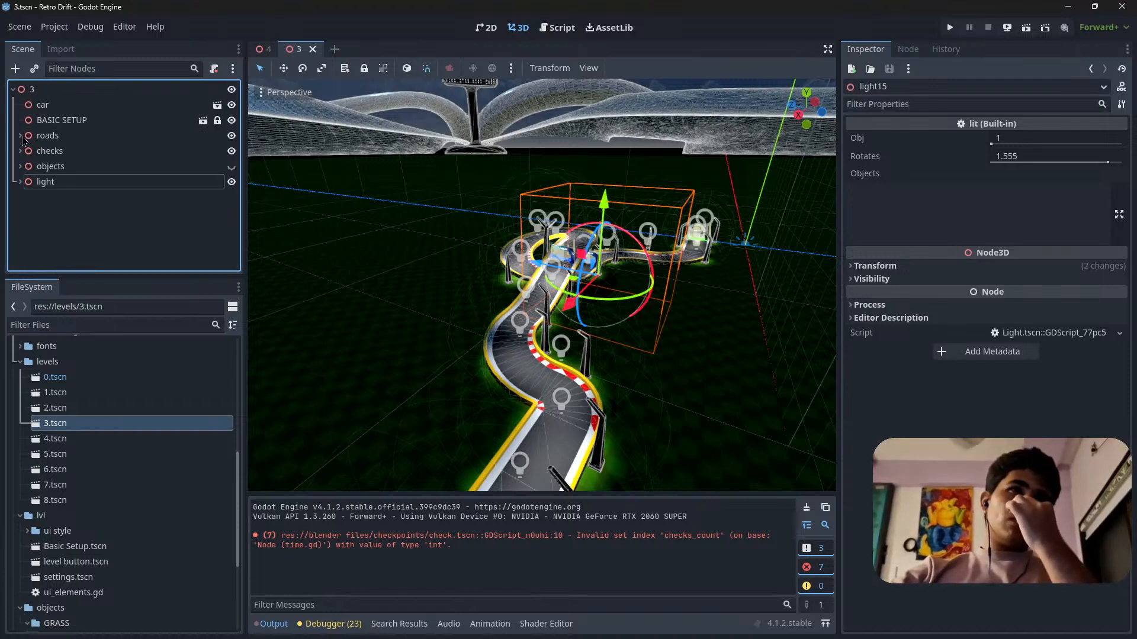
pyautogui.click(231, 167)
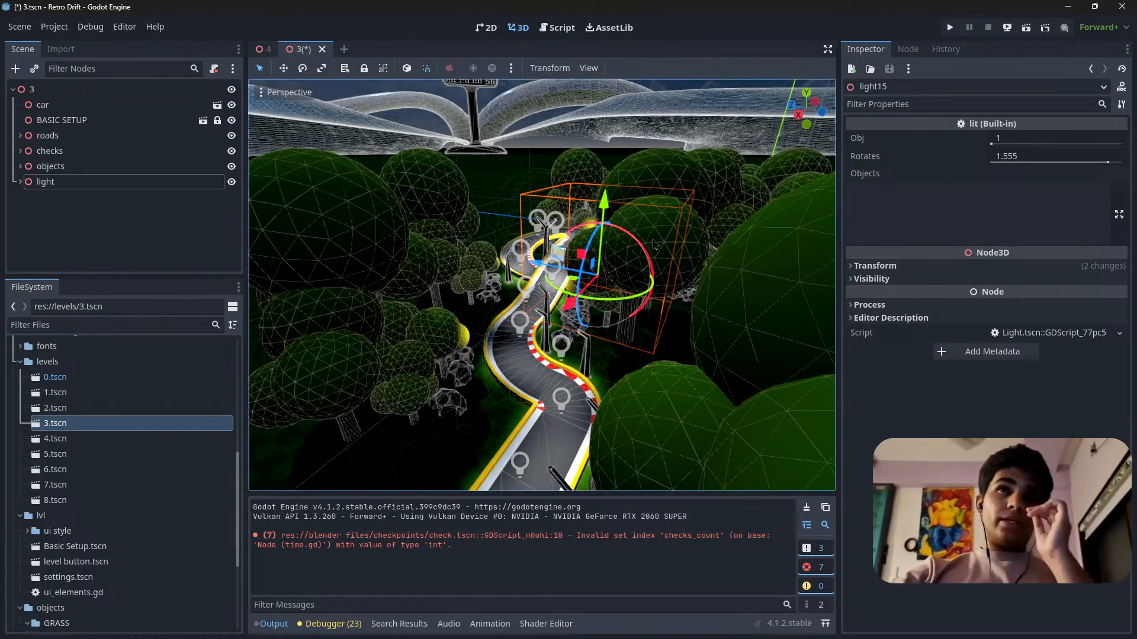
# Examine how the trees and rocks surround the lamps and roads of level 3.
pyautogui.moveTo(456, 394); pyautogui.dragTo(649, 370, button='right')
pyautogui.press('s')
pyautogui.press('w')
pyautogui.press('s')
pyautogui.press('w')
pyautogui.press('s')
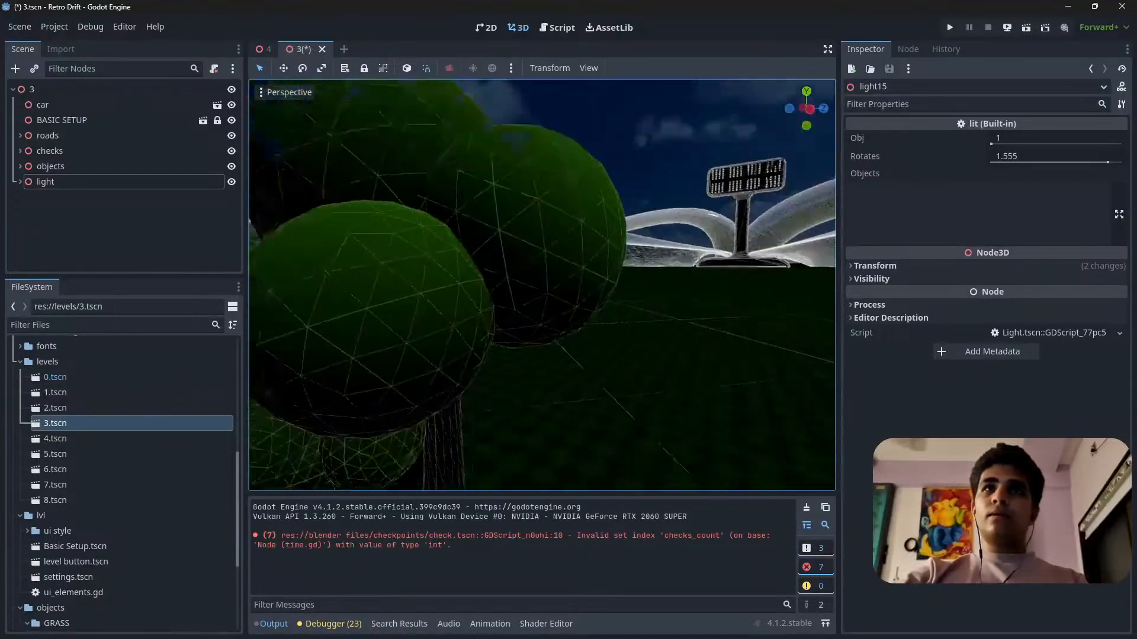
pyautogui.moveTo(542, 284); pyautogui.dragTo(787, 305, button='right')
pyautogui.moveTo(456, 393)
pyautogui.mouseDown(button='right')
pyautogui.moveTo(533, 426)
pyautogui.moveTo(456, 394)
pyautogui.mouseUp(button='right')
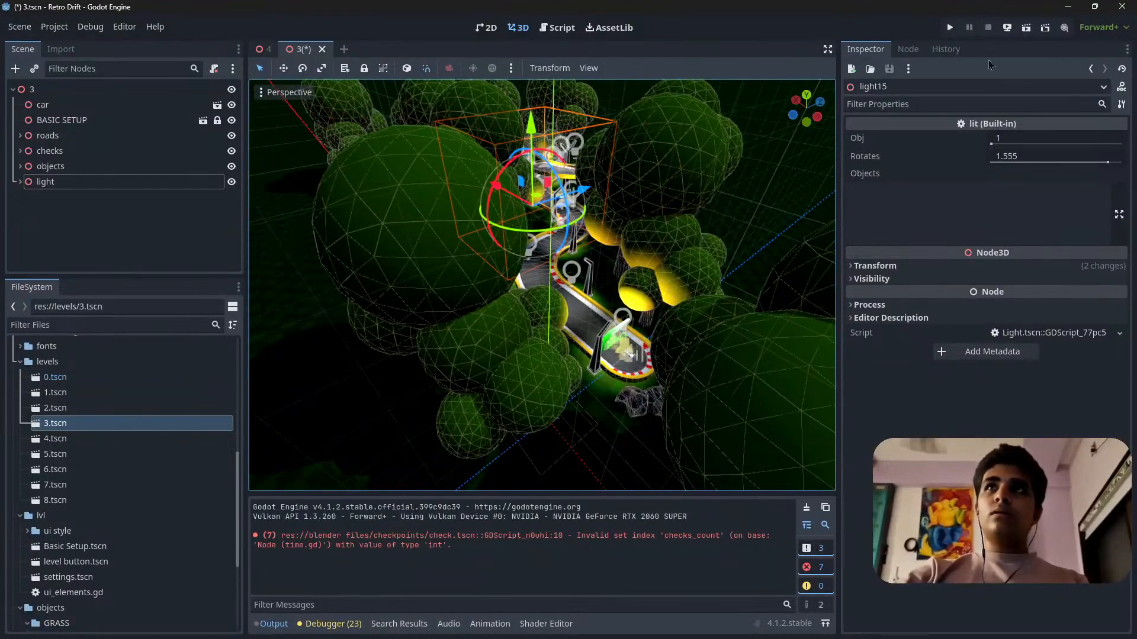
# Run the current level 3 scene, close the game and run the scene again.
pyautogui.click(1027, 30)
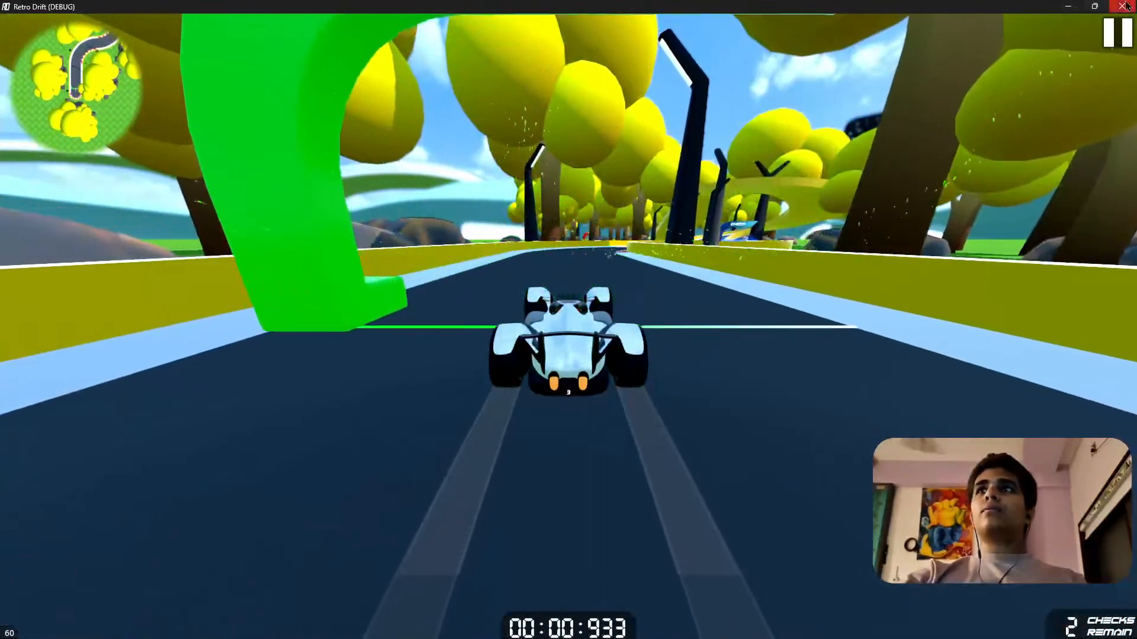
pyautogui.click(1123, 6)
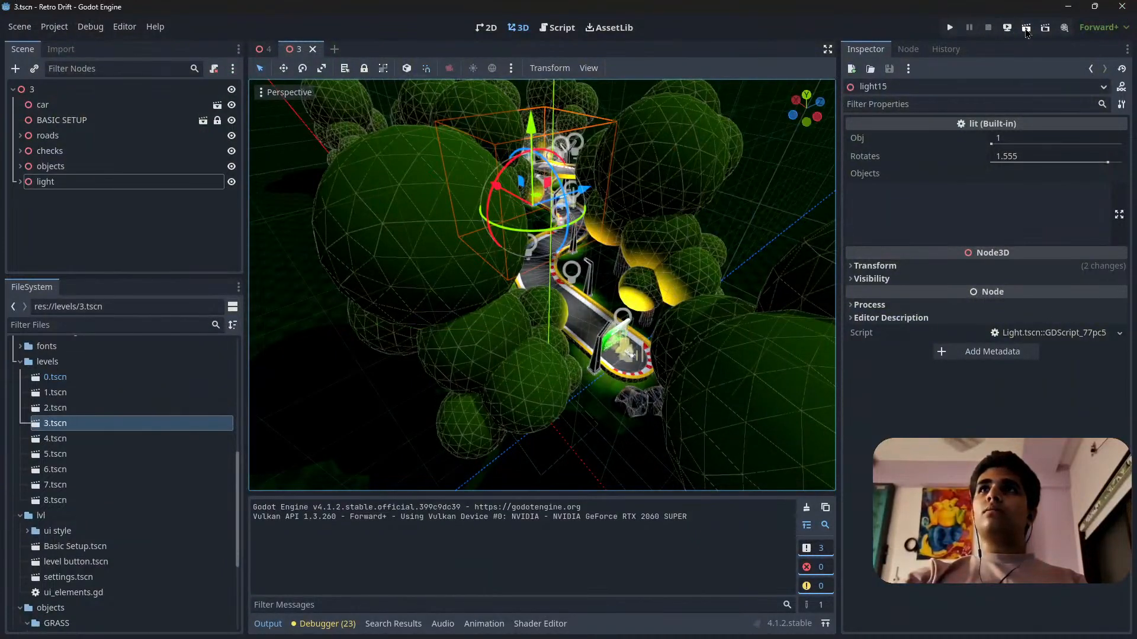
pyautogui.click(1026, 29)
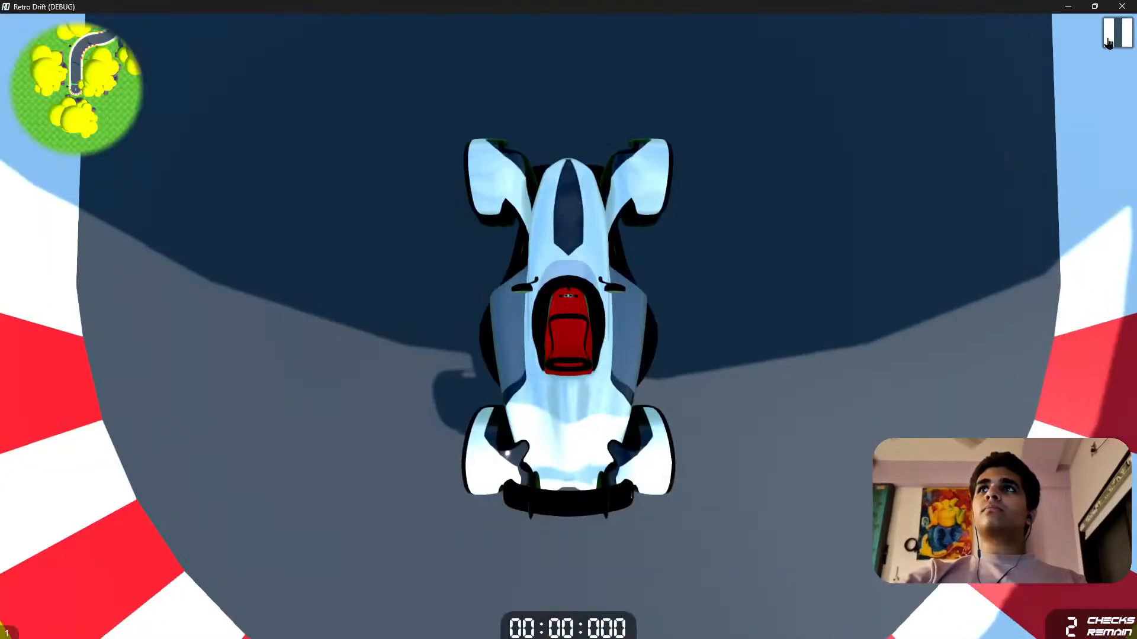
# Pause the game, enable Night Mode under Environment and resume the race with trees.
pyautogui.click(1109, 40)
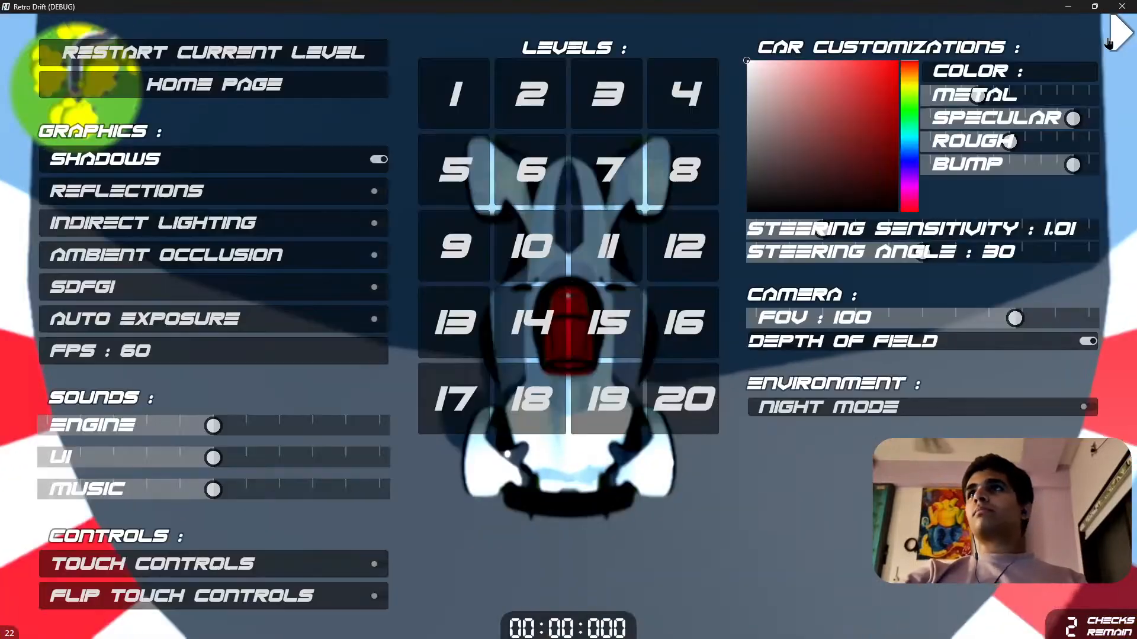
pyautogui.click(965, 407)
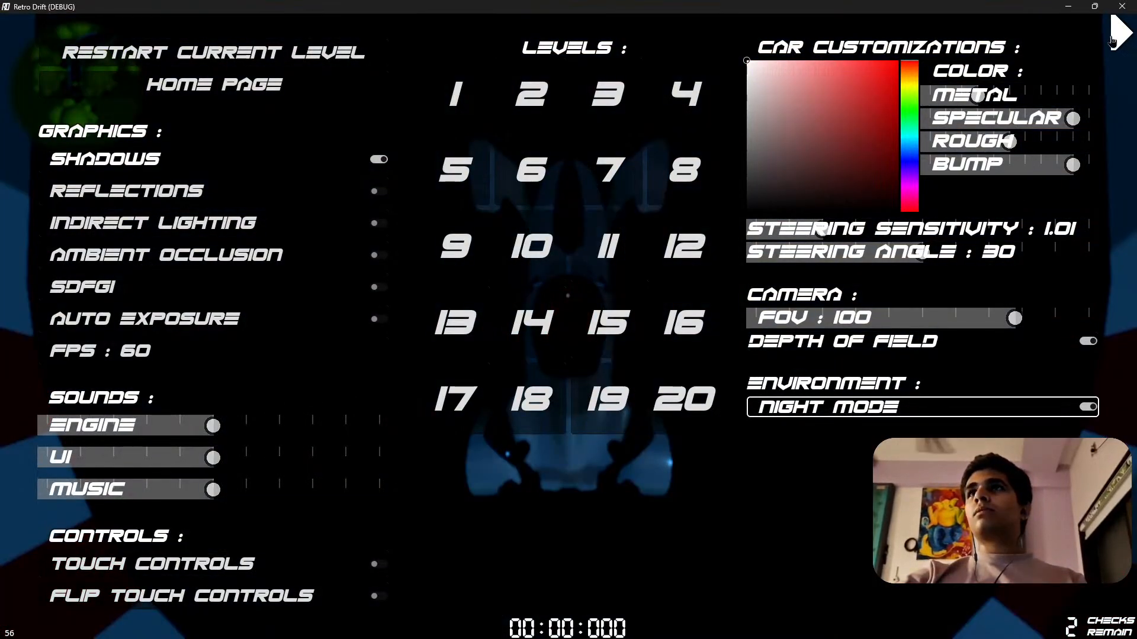
pyautogui.press('Escape')
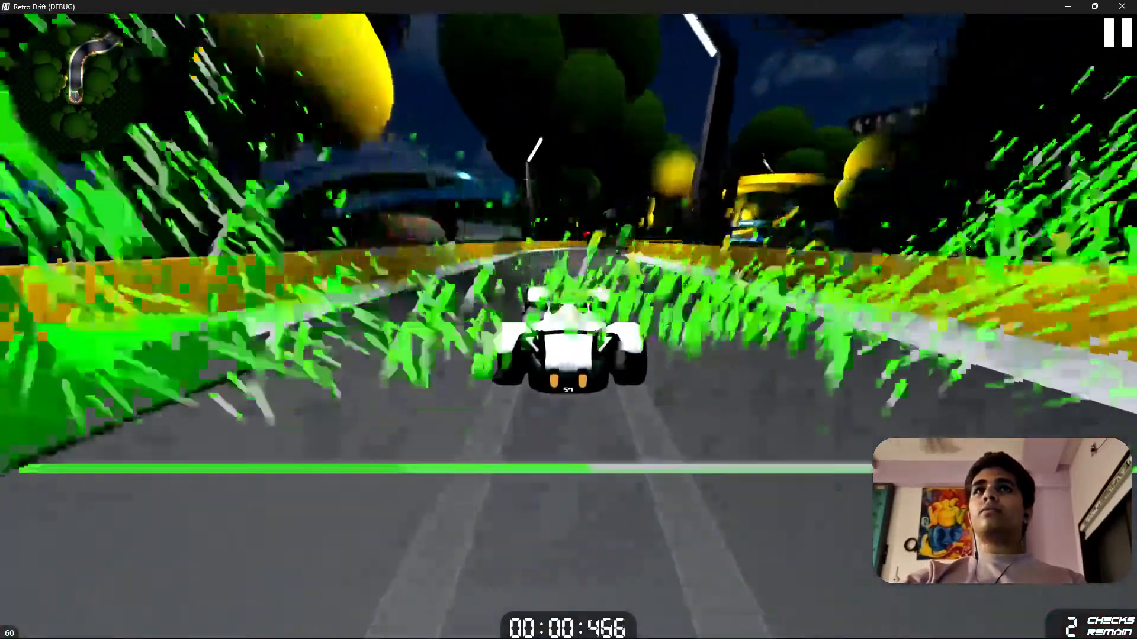
# Drive the car through the first bends and check the lamp light on the trees and road.
pyautogui.press('d')
pyautogui.press('d')
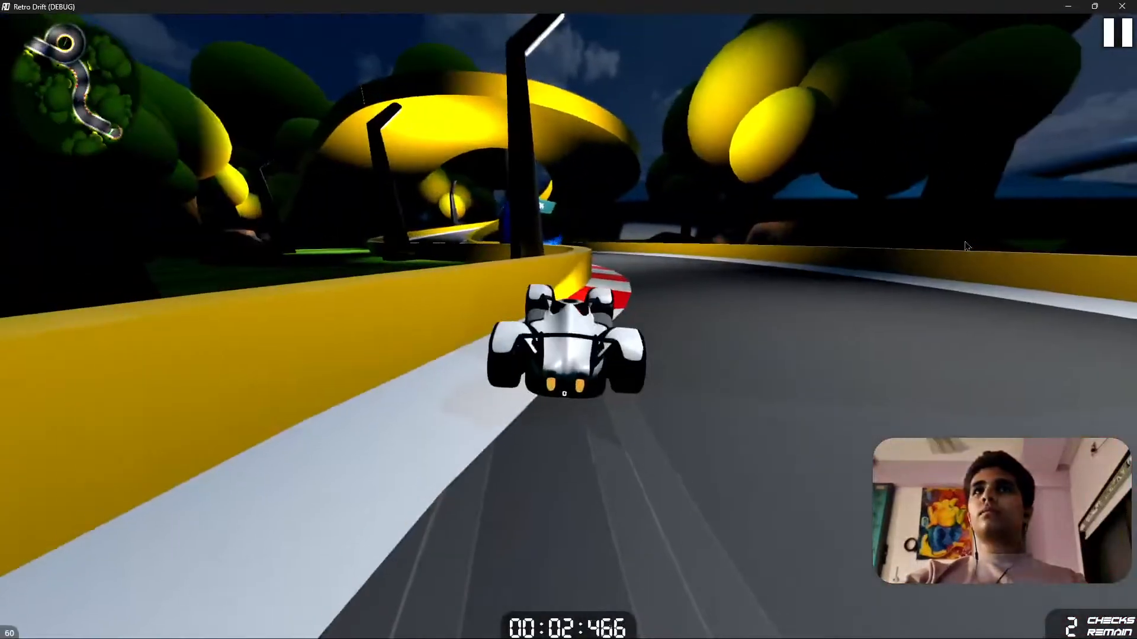
pyautogui.press('c')
pyautogui.press('c')
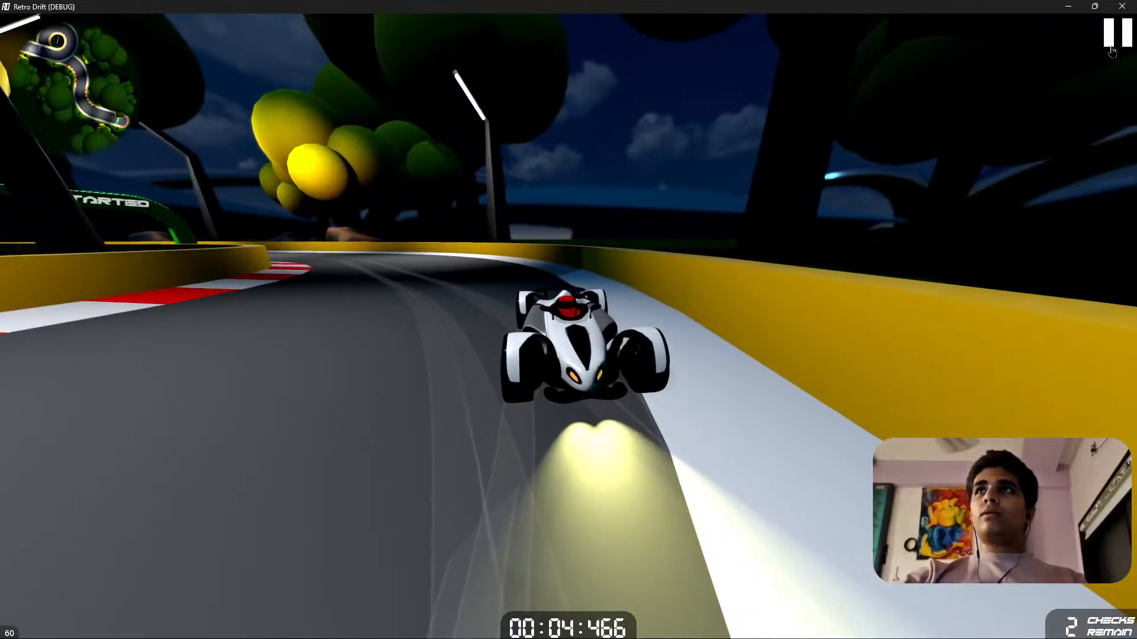
# Pause the game, turn on SDFGI under Graphics and resume play.
pyautogui.press('Escape')
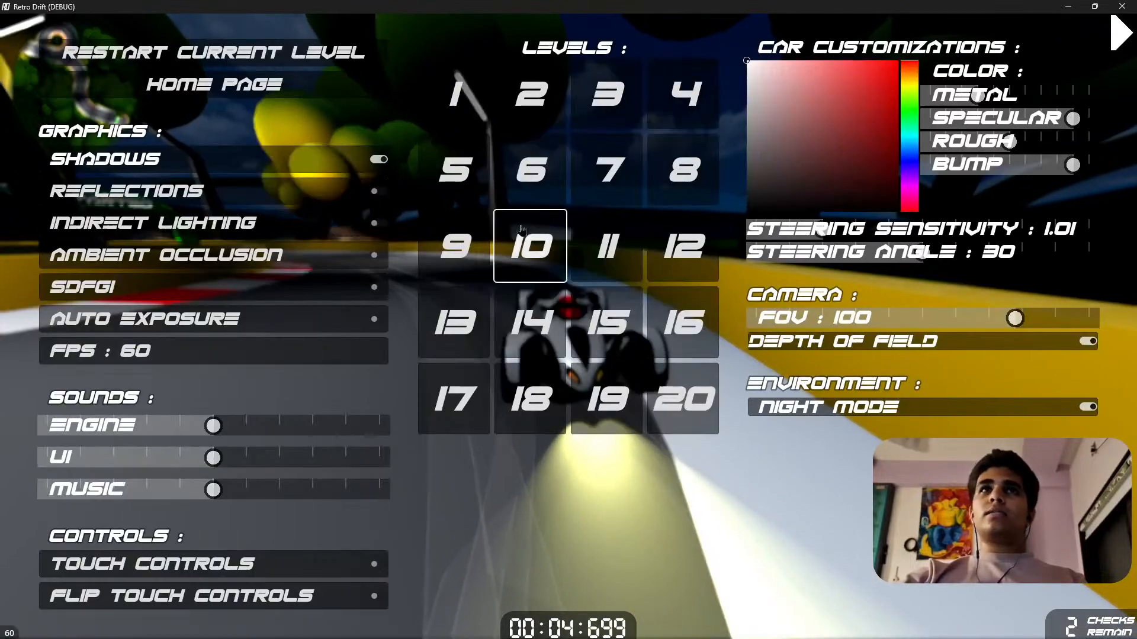
pyautogui.click(152, 299)
pyautogui.click(1113, 32)
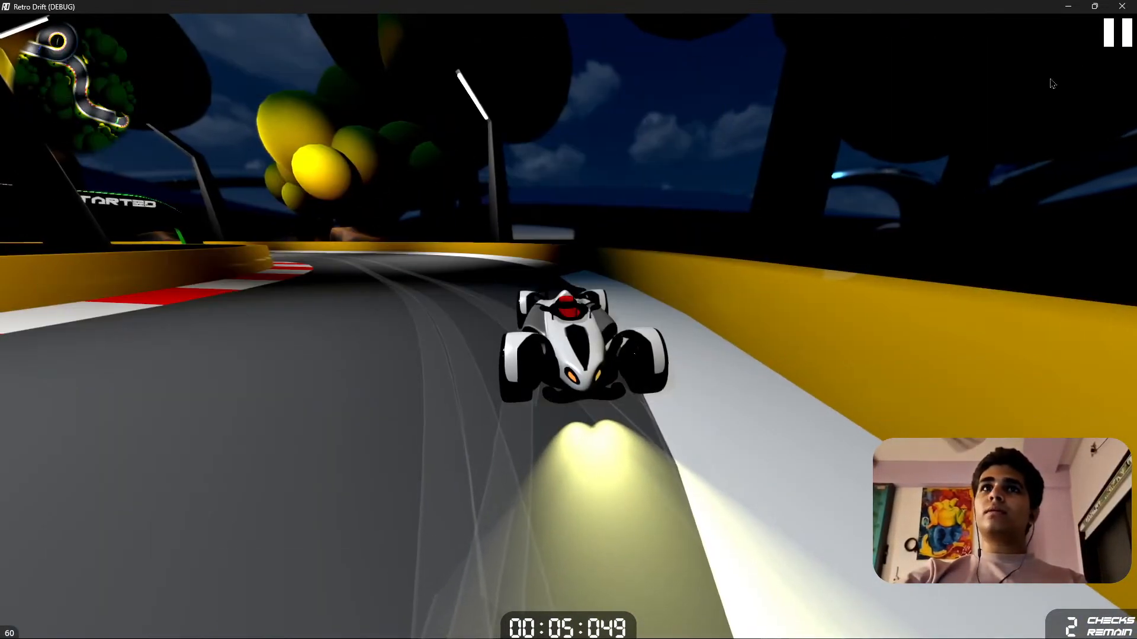
# Finish the level 3 night race using different camera views, close the game and save the scene.
pyautogui.press('c')
pyautogui.press('c')
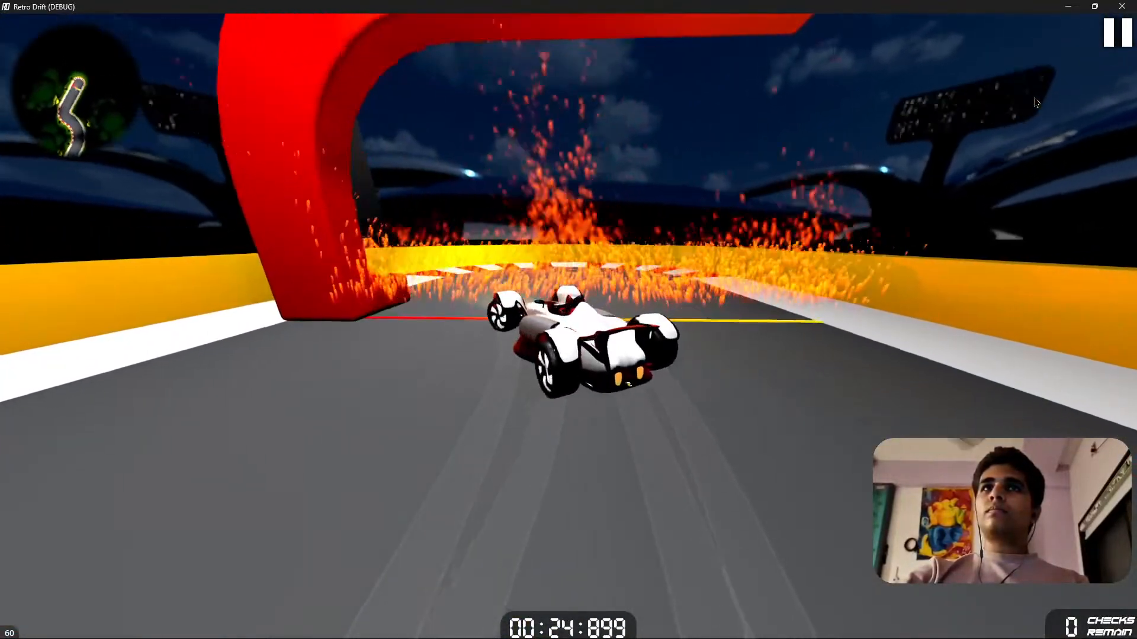
pyautogui.click(1121, 6)
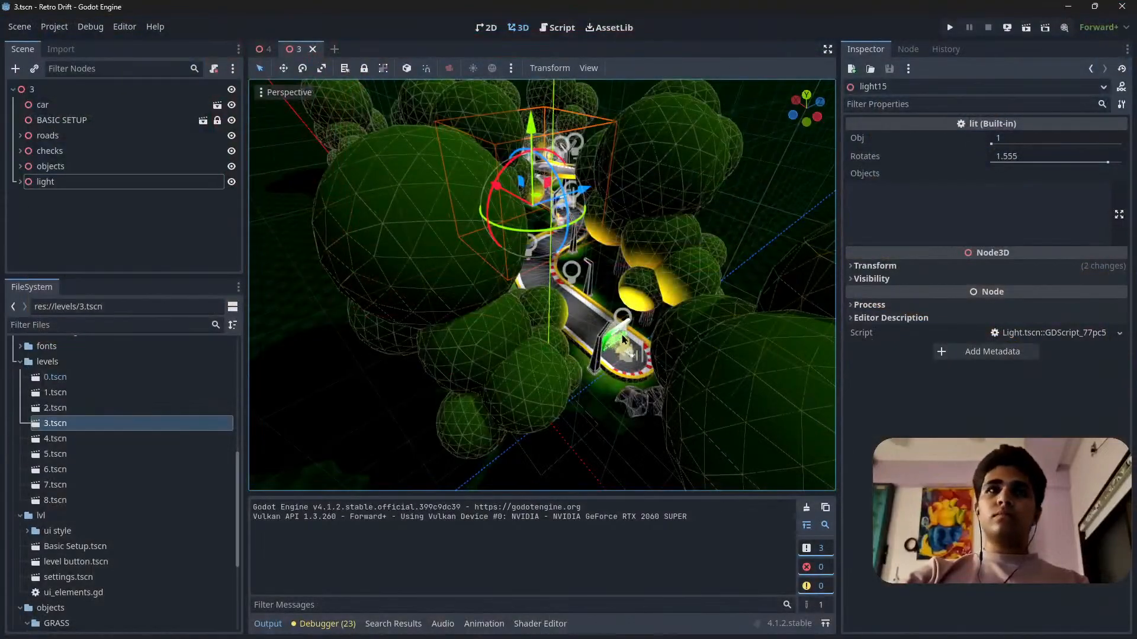
pyautogui.hotkey('ctrl', 's')
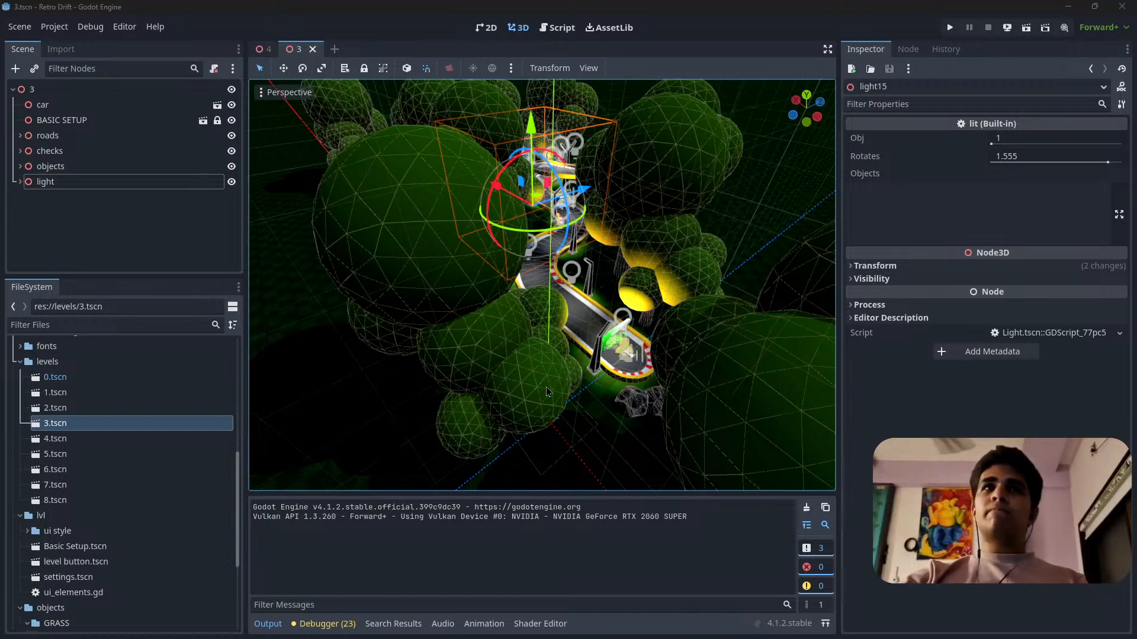
# Look over the lamps and trees along the whole level 3 track from above.
pyautogui.moveTo(547, 392); pyautogui.dragTo(615, 426, button='right')
pyautogui.press('s')
pyautogui.scroll(3, 547, 392)
pyautogui.press('w')
pyautogui.press('s')
pyautogui.press('w')
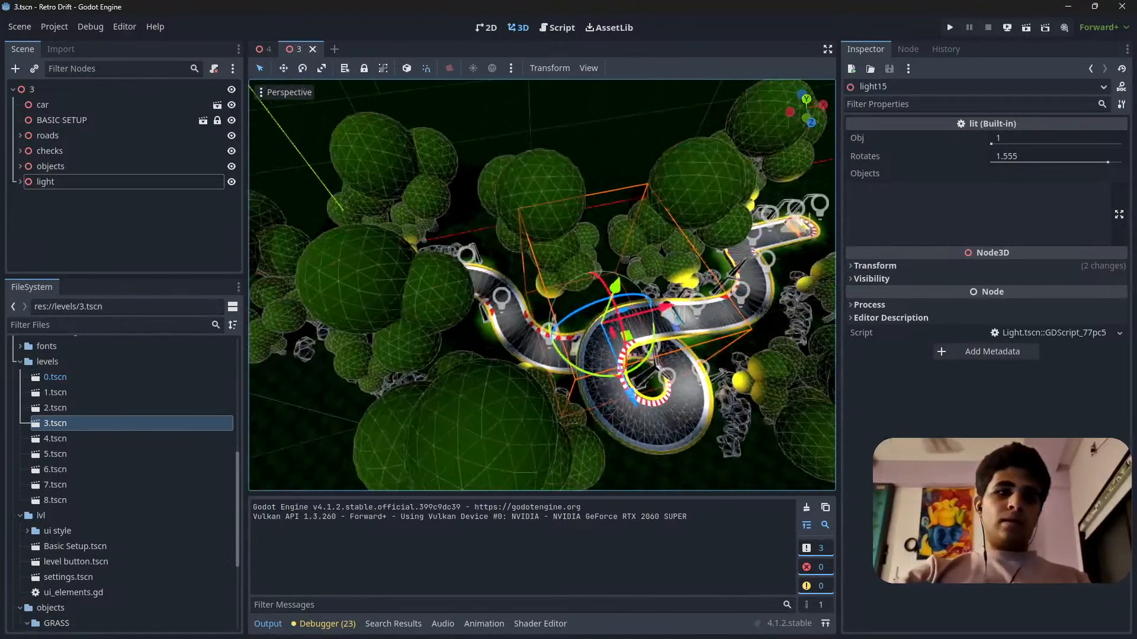
# Switch to the level 4 scene and examine its track layout from above.
pyautogui.click(262, 56)
pyautogui.press('s')
pyautogui.moveTo(548, 267); pyautogui.dragTo(971, 316, button='right')
pyautogui.press('w')
pyautogui.press('s')
pyautogui.press('a')
pyautogui.press('w')
pyautogui.scroll(3, 745, 284)
pyautogui.press('s')
pyautogui.press('w')
pyautogui.press('w')
pyautogui.press('a')
pyautogui.press('s')
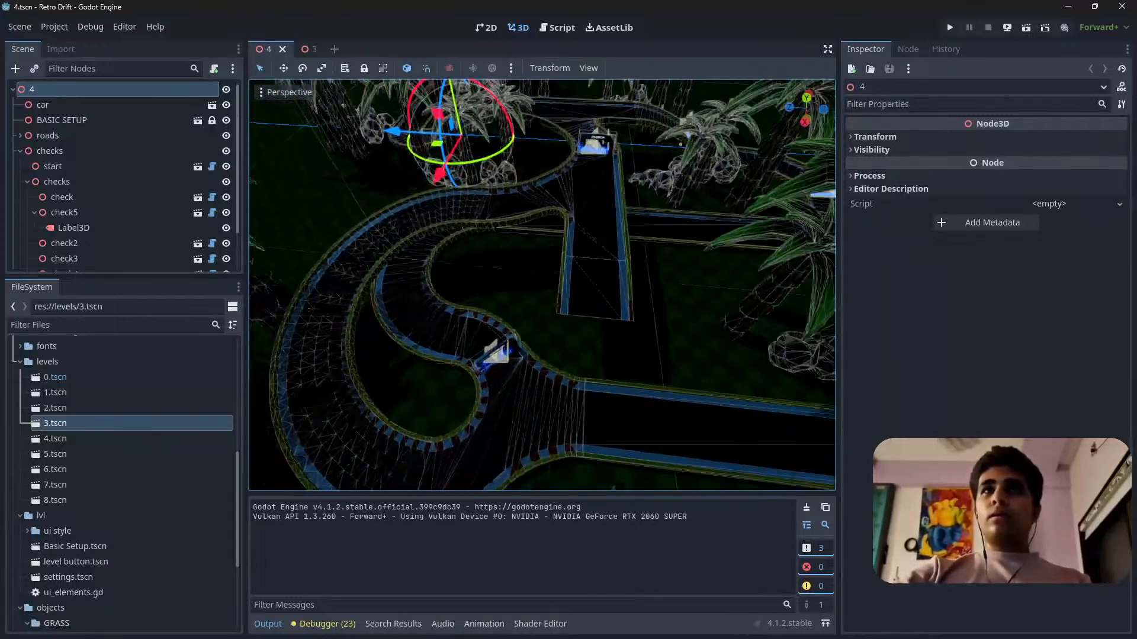
pyautogui.moveTo(582, 348); pyautogui.dragTo(616, 342, button='right')
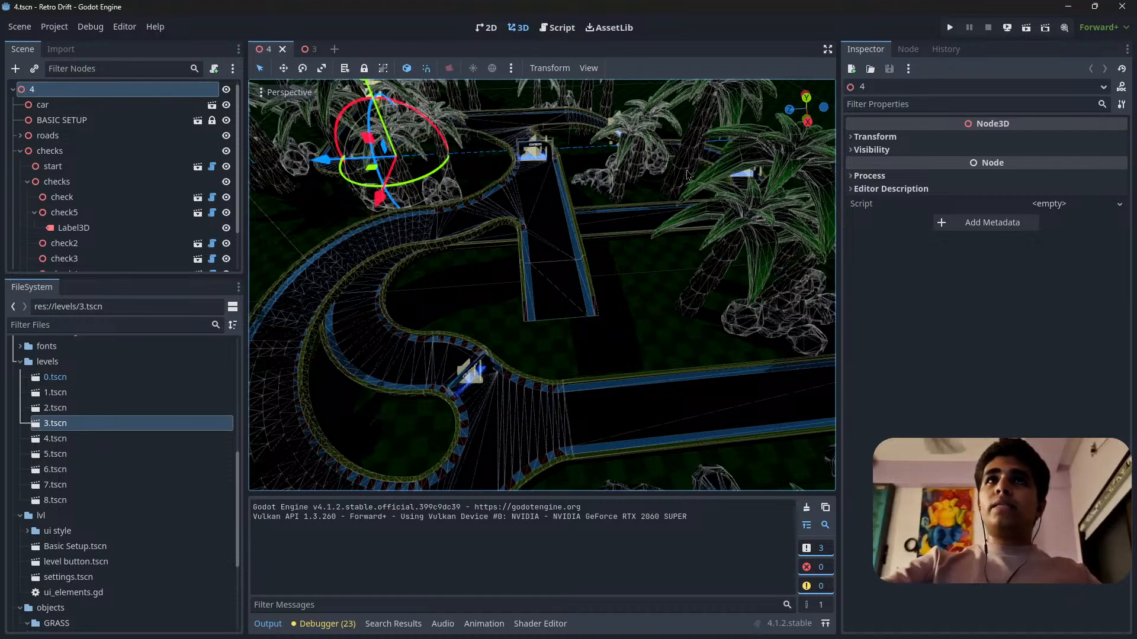
# Examine the level 4 bends, curbs and palm trees from road level.
pyautogui.moveTo(659, 256); pyautogui.dragTo(559, 227, button='right')
pyautogui.moveTo(630, 235); pyautogui.dragTo(665, 171, button='right')
pyautogui.press('w')
pyautogui.scroll(-1, 634, 258)
pyautogui.press('s')
pyautogui.press('s')
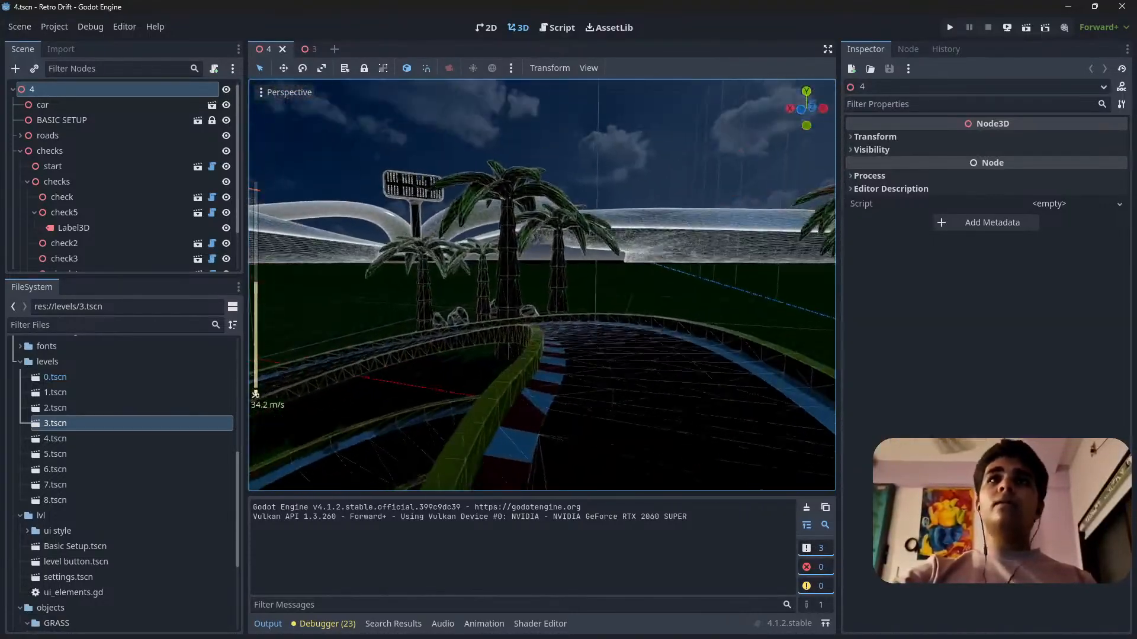
pyautogui.moveTo(542, 284); pyautogui.dragTo(476, 283, button='right')
pyautogui.press('w')
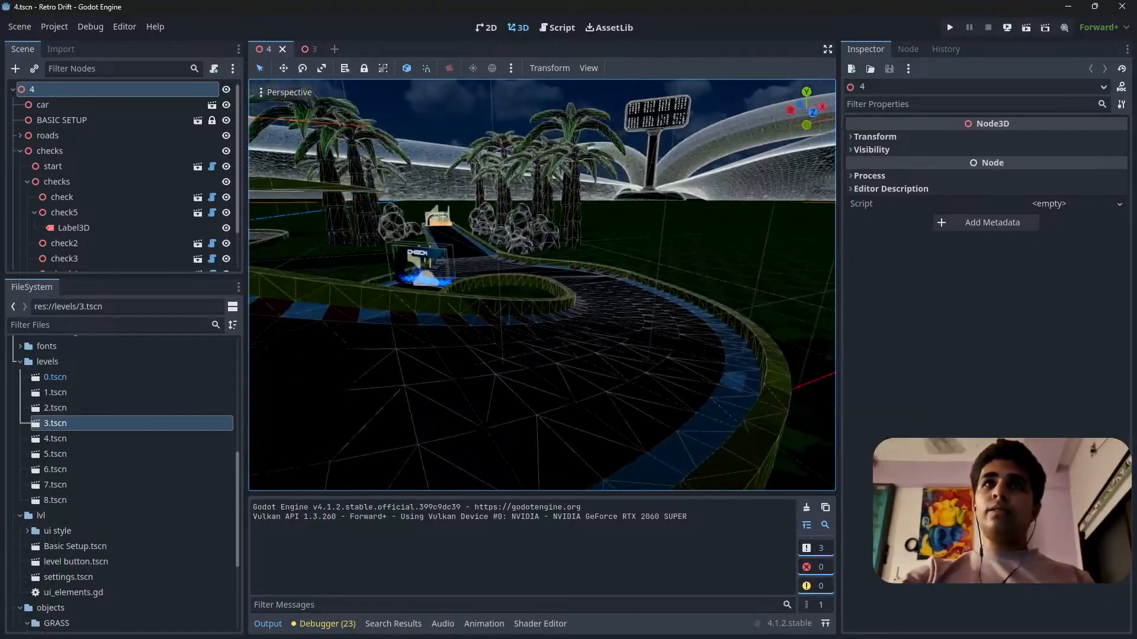
pyautogui.moveTo(542, 285); pyautogui.dragTo(597, 281, button='right')
pyautogui.press('w')
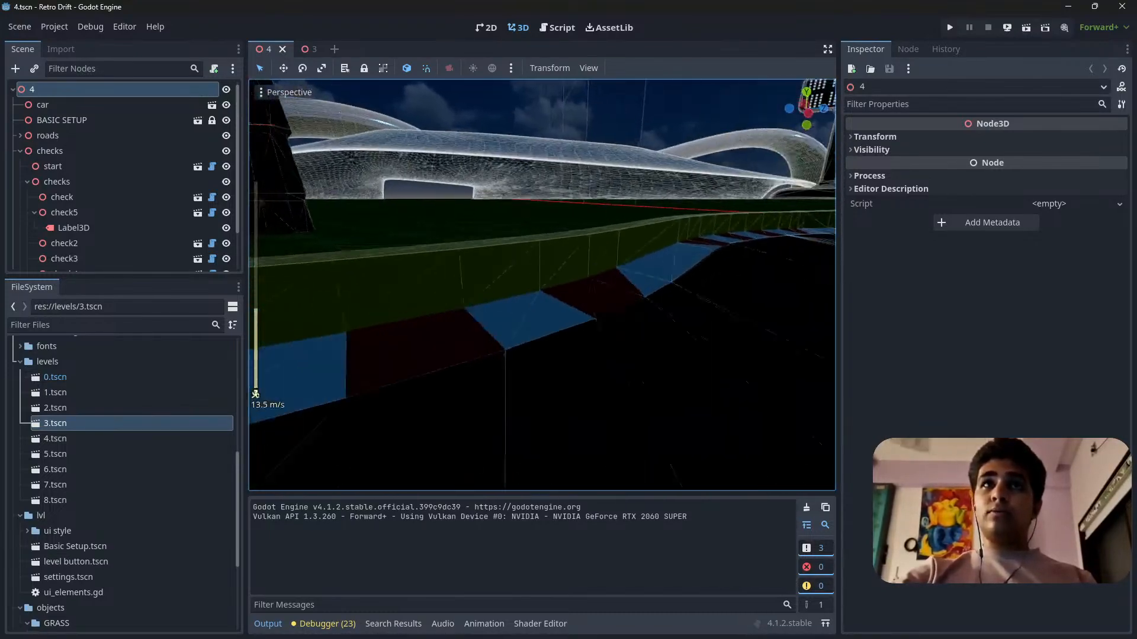
# Examine the level 4 checkpoint gate and the bend and wide road around it.
pyautogui.moveTo(542, 284); pyautogui.dragTo(819, 326, button='right')
pyautogui.press('s')
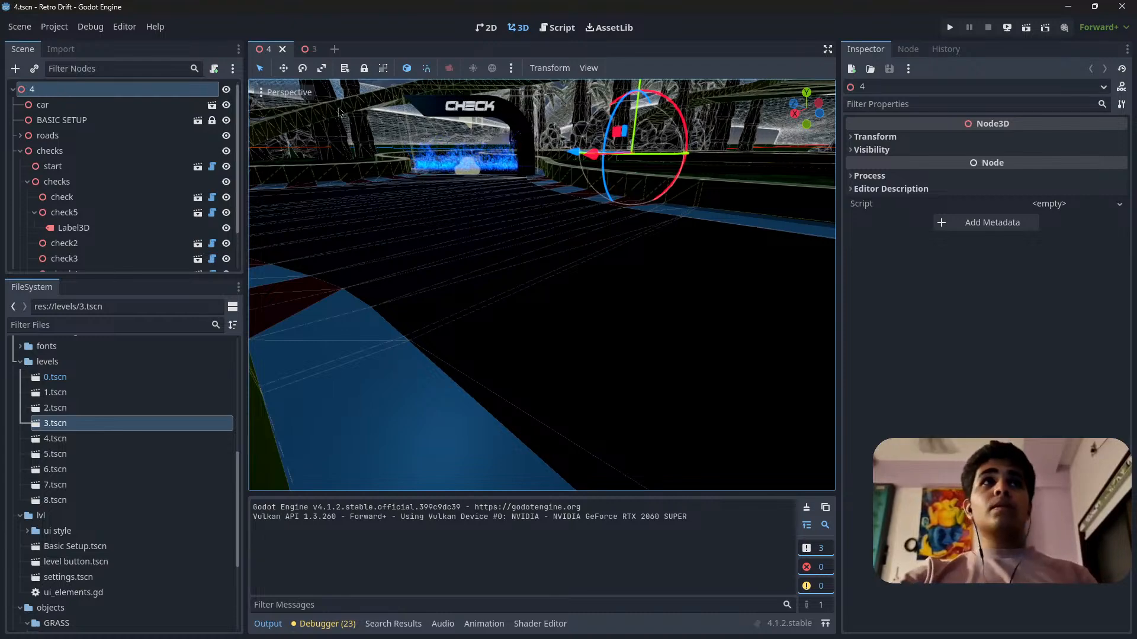
pyautogui.moveTo(340, 113); pyautogui.dragTo(444, 169, button='right')
pyautogui.press('s')
pyautogui.scroll(15, 389, 138)
pyautogui.press('w')
pyautogui.press('s')
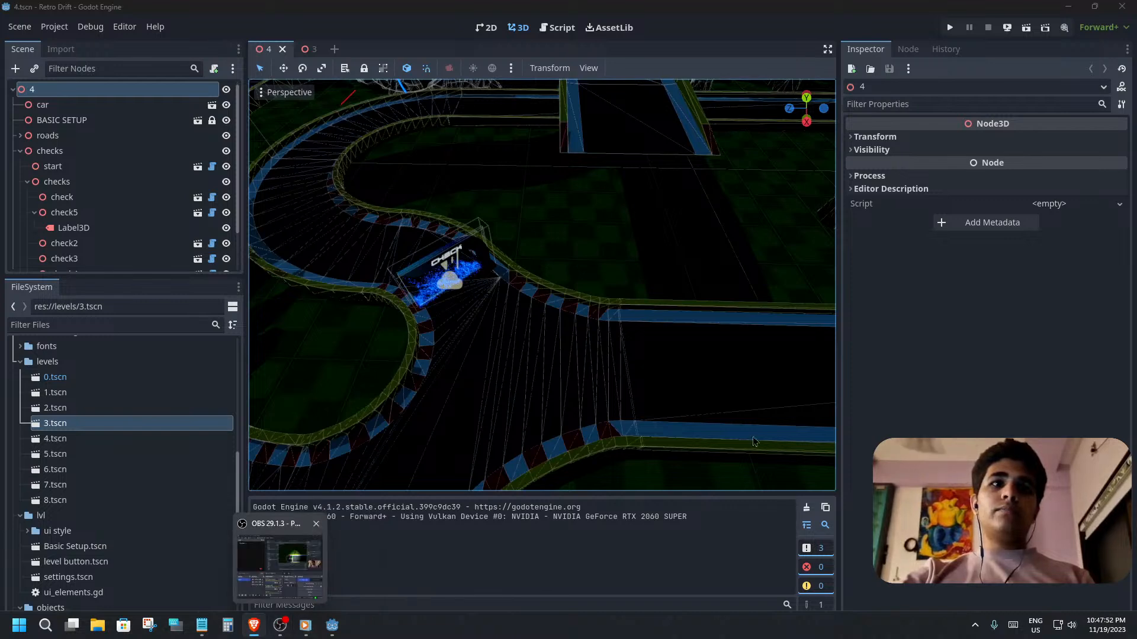
# Switch to the Sketchfab profile in the browser and look through its popular 3D models.
pyautogui.moveTo(1136, 474)
pyautogui.mouseDown()
pyautogui.moveTo(959, 450)
pyautogui.moveTo(403, 3)
pyautogui.moveTo(361, 1)
pyautogui.mouseUp()
pyautogui.scroll(3, 776, 447)
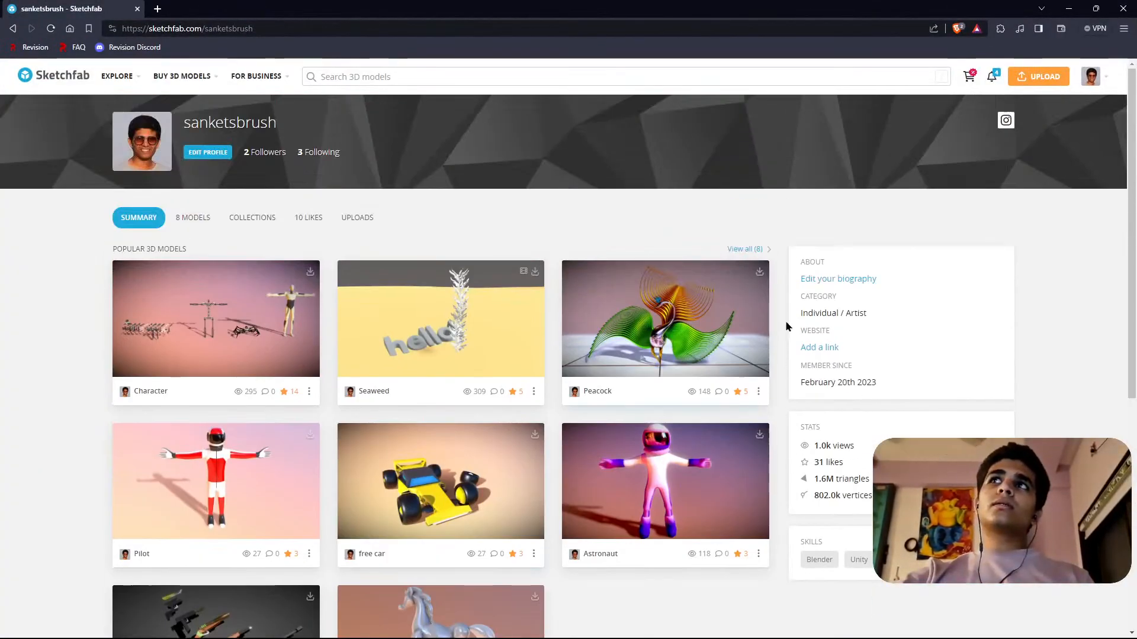
pyautogui.moveTo(1090, 80)
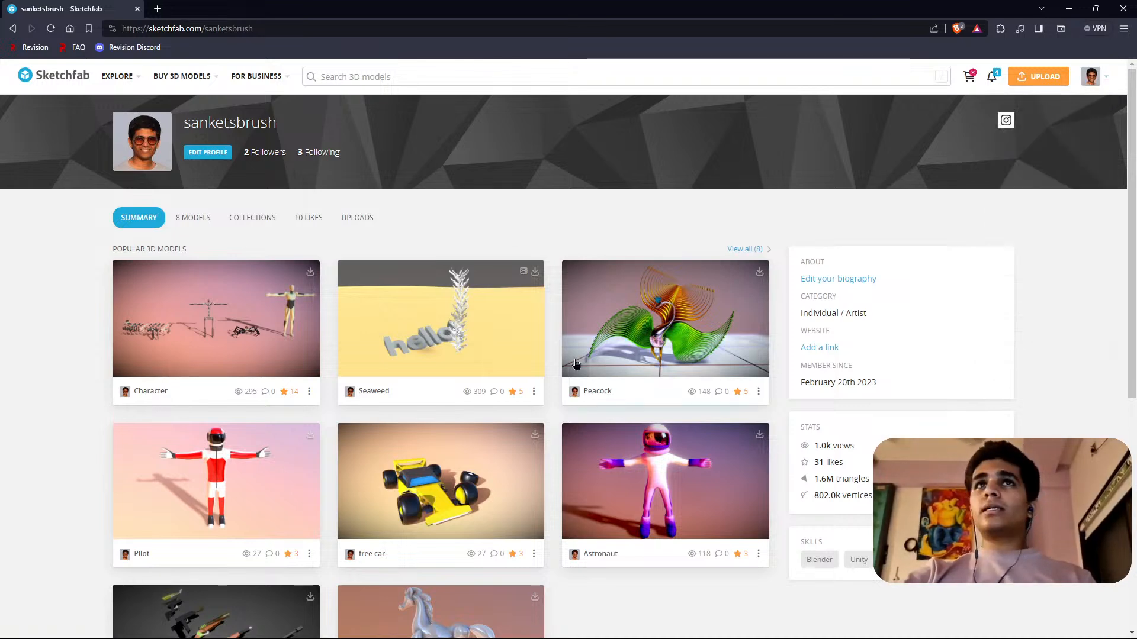
pyautogui.scroll(-5, 576, 365)
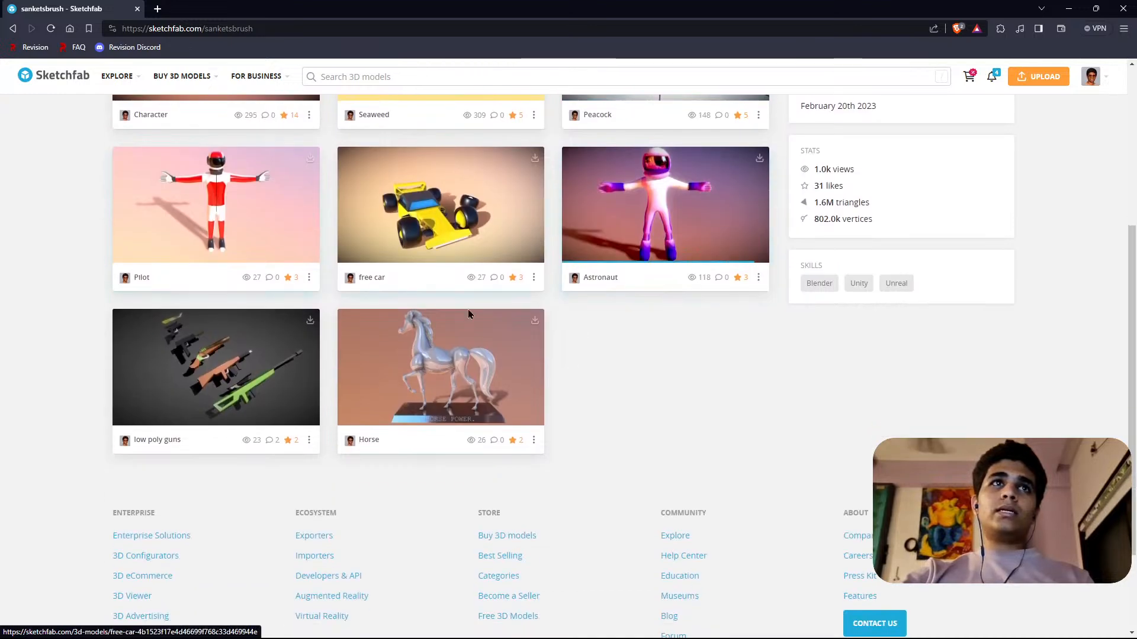
pyautogui.scroll(2, 574, 434)
pyautogui.scroll(-1, 723, 481)
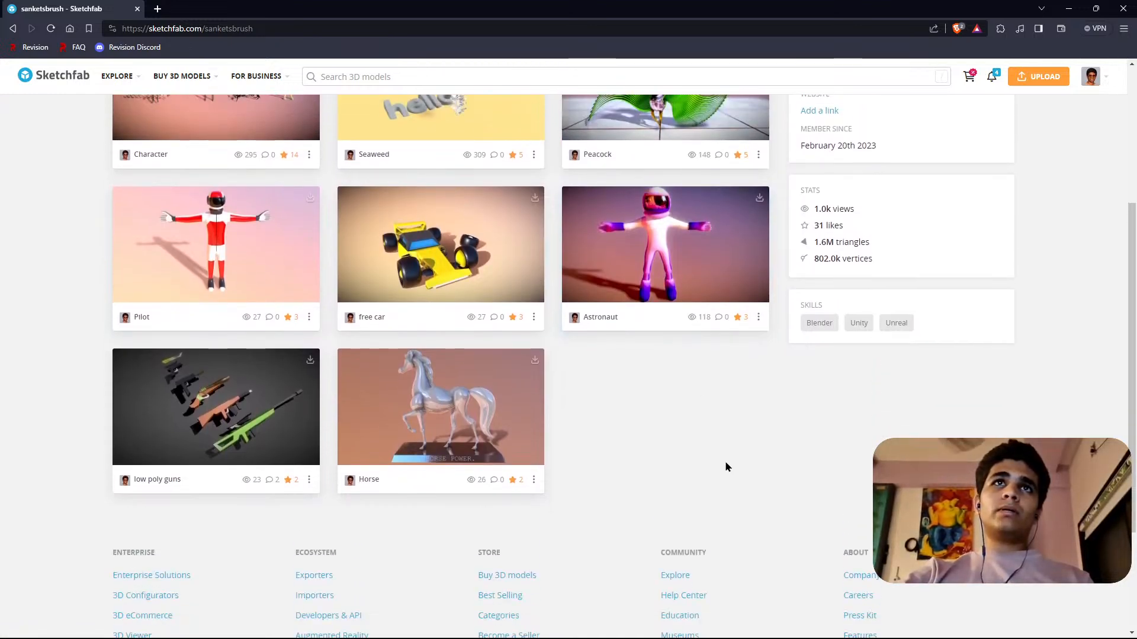
pyautogui.scroll(1, 726, 467)
# View the free car model from above, close it and look over the profile's remaining models.
pyautogui.click(428, 299)
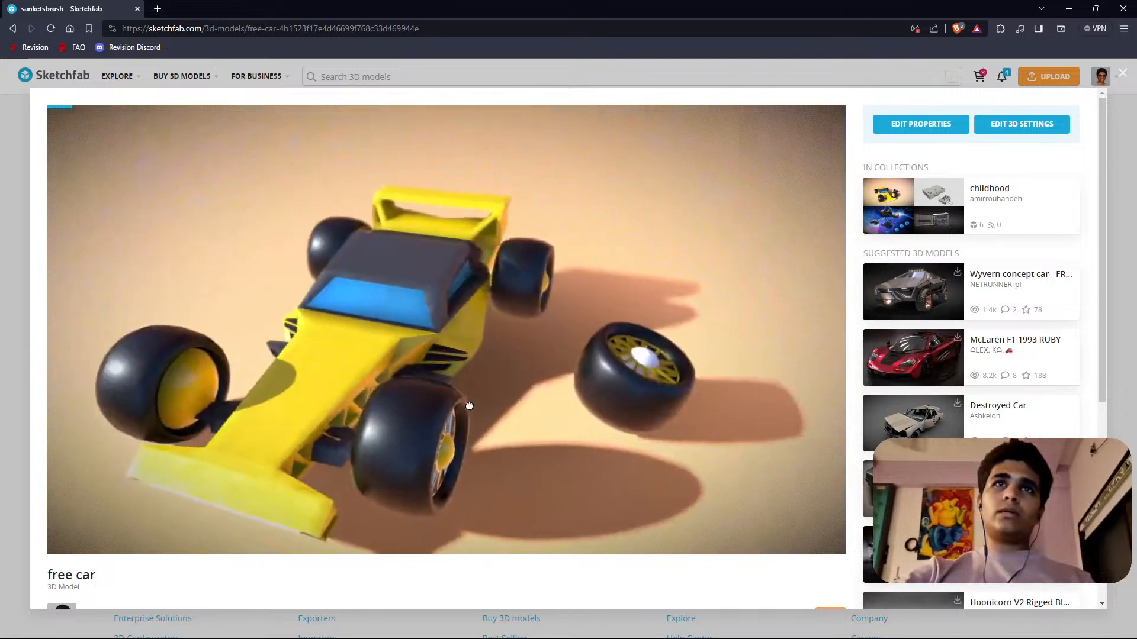
pyautogui.moveTo(470, 406)
pyautogui.mouseDown()
pyautogui.moveTo(435, 361)
pyautogui.moveTo(524, 431)
pyautogui.moveTo(498, 437)
pyautogui.moveTo(485, 371)
pyautogui.moveTo(479, 391)
pyautogui.moveTo(515, 413)
pyautogui.moveTo(521, 440)
pyautogui.moveTo(421, 450)
pyautogui.moveTo(616, 448)
pyautogui.moveTo(598, 432)
pyautogui.moveTo(606, 411)
pyautogui.moveTo(552, 393)
pyautogui.moveTo(594, 432)
pyautogui.moveTo(483, 426)
pyautogui.mouseUp()
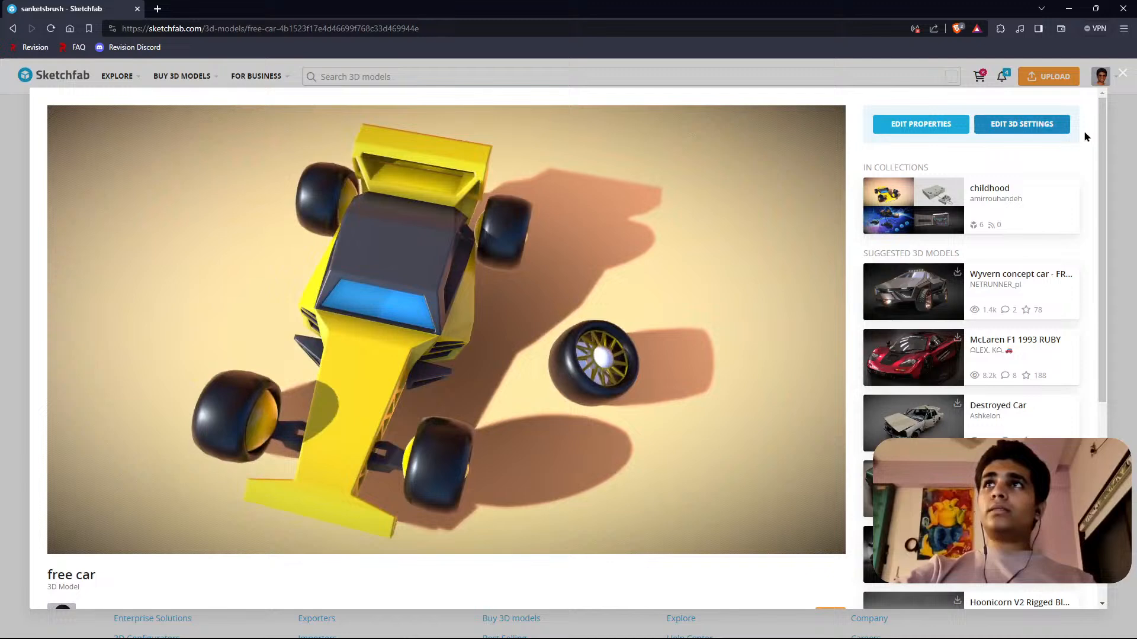
pyautogui.click(1122, 76)
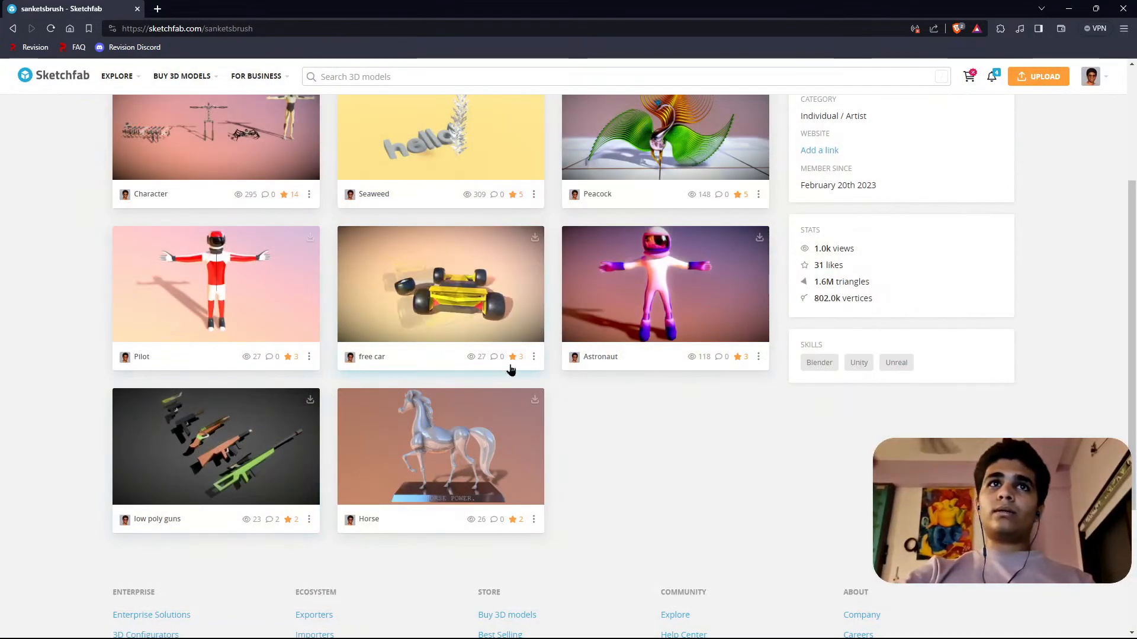
pyautogui.scroll(2, 586, 459)
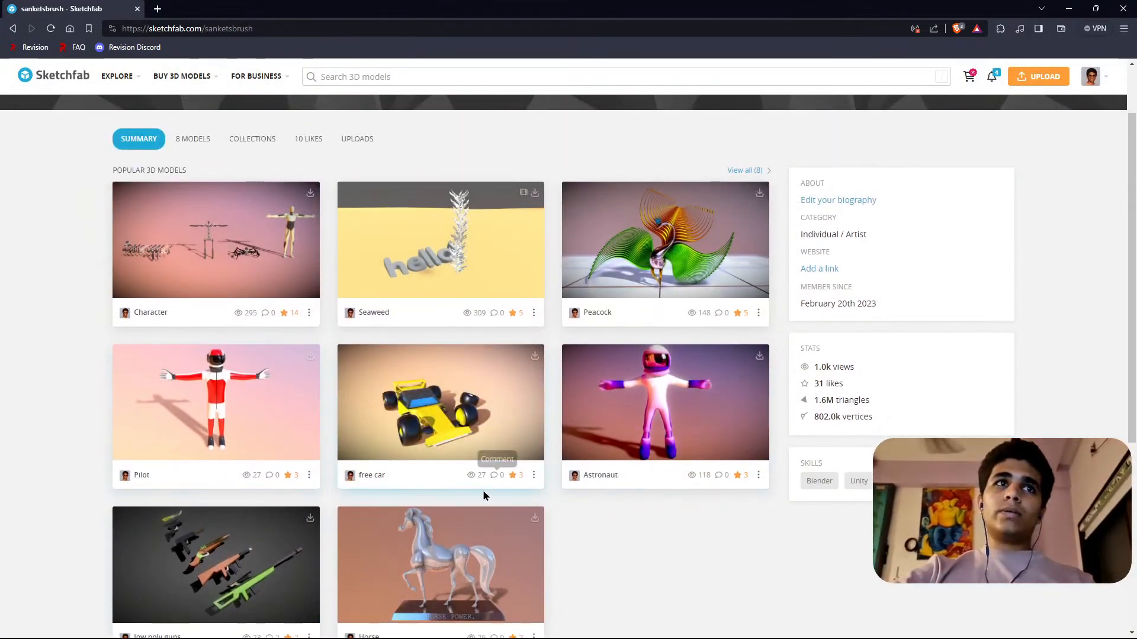
pyautogui.scroll(2, 414, 480)
pyautogui.scroll(-2, 348, 467)
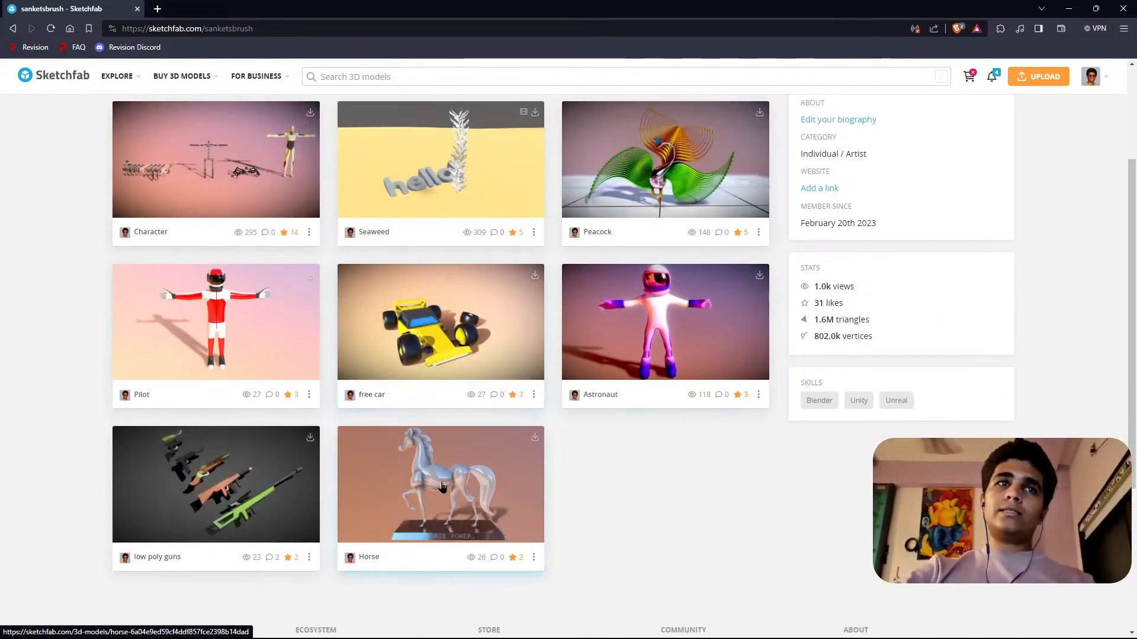
pyautogui.scroll(-2, 243, 400)
pyautogui.scroll(2, 717, 449)
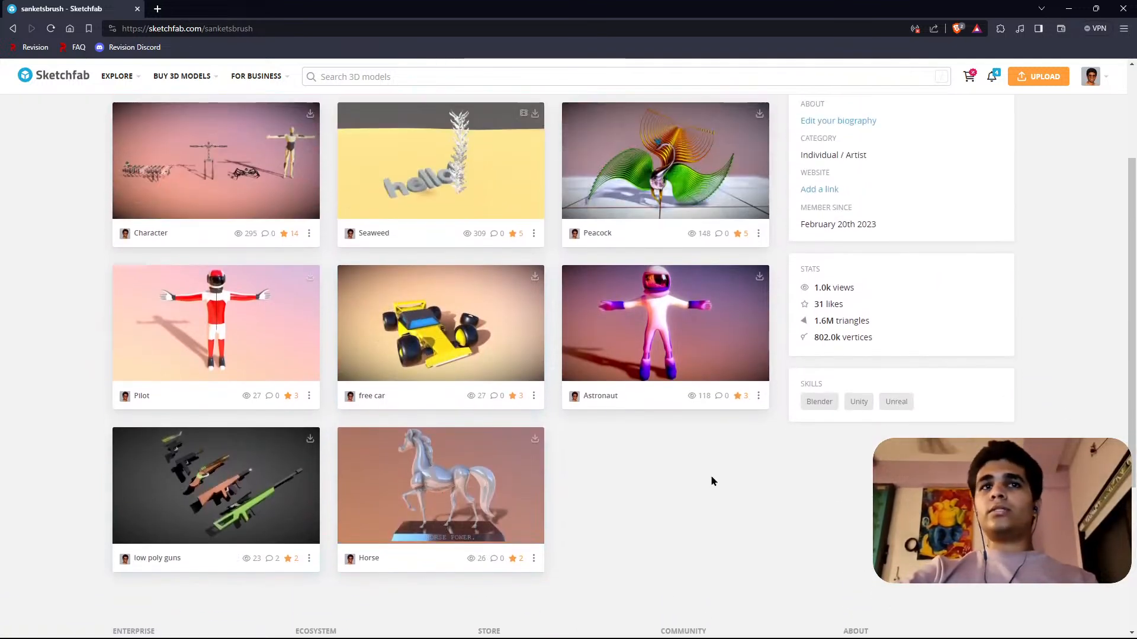
# Open the Seaweed model, view its animation from different angles and distances, and close it.
pyautogui.click(433, 317)
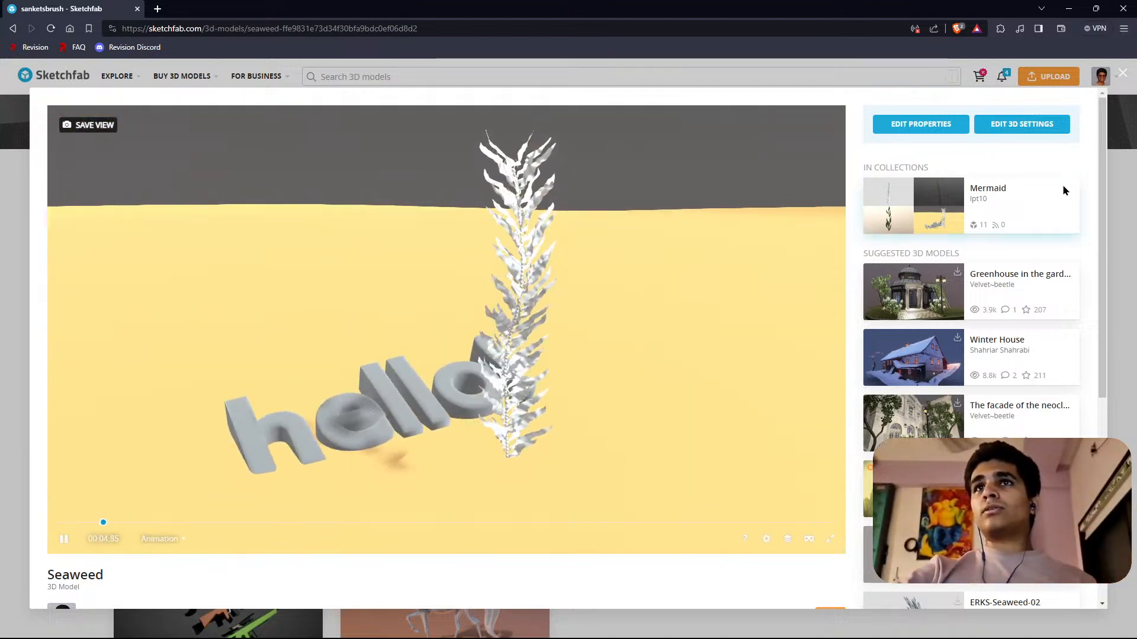
pyautogui.click(1123, 72)
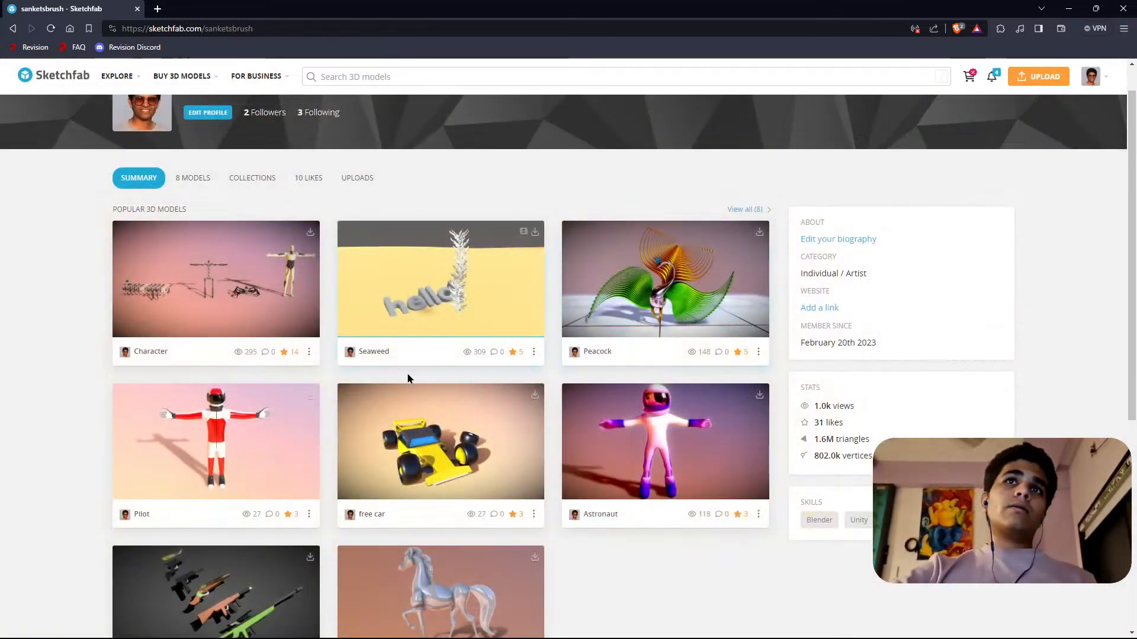
pyautogui.click(456, 317)
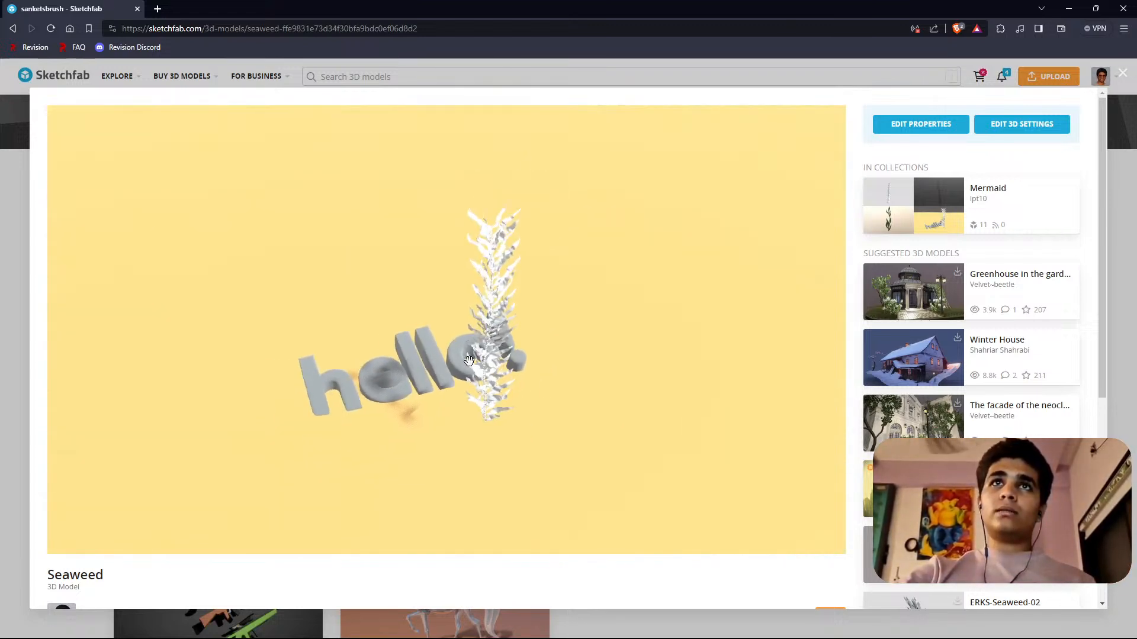
pyautogui.moveTo(468, 360); pyautogui.dragTo(673, 278)
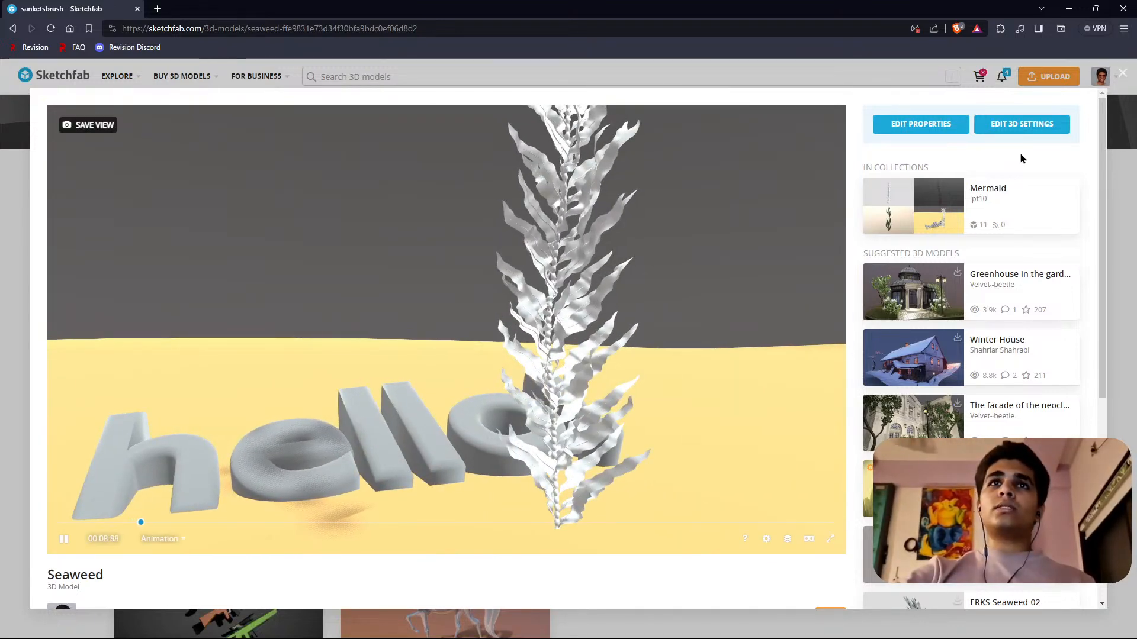
pyautogui.scroll(-5, 580, 358)
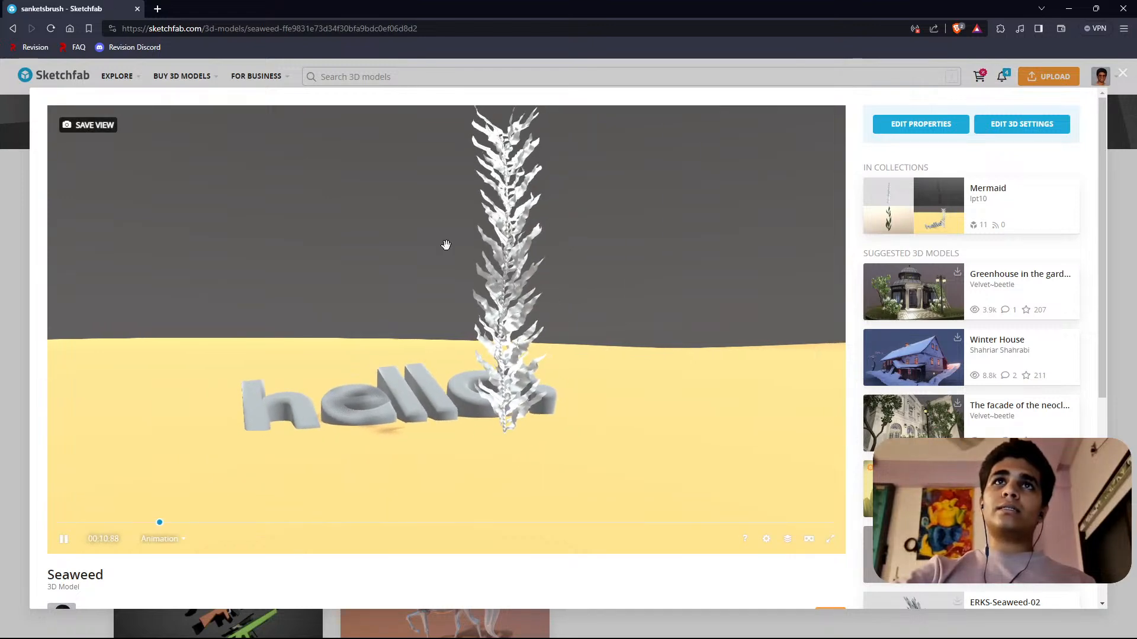
pyautogui.click(1123, 74)
# Open the Pilot model, inspect it from above, the front and an angle, and close it.
pyautogui.scroll(-2, 376, 393)
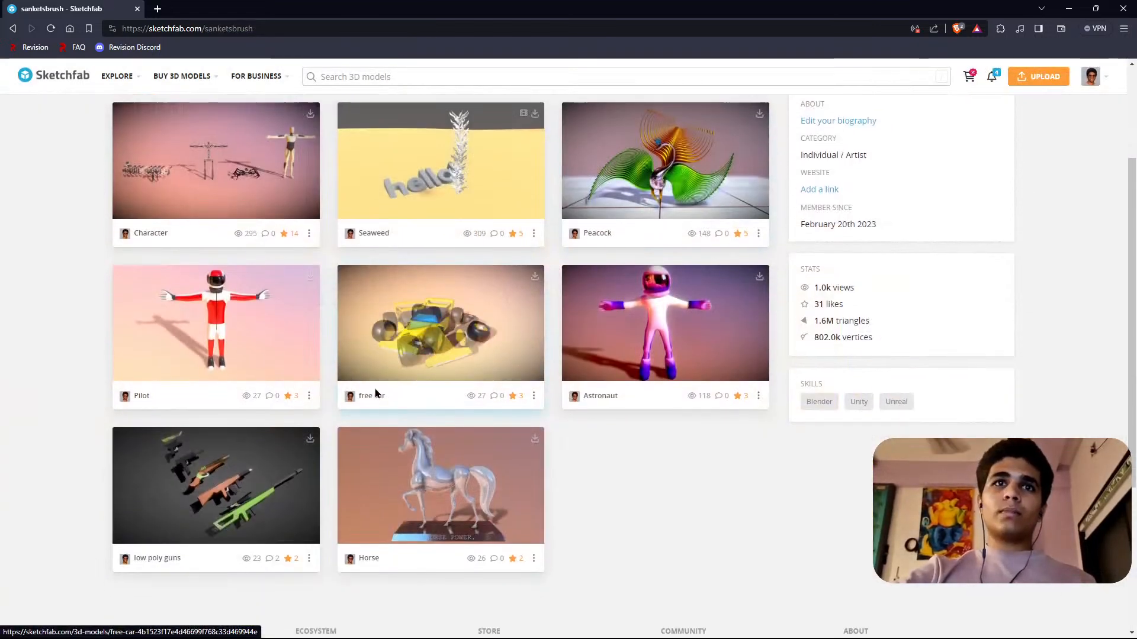
pyautogui.click(212, 341)
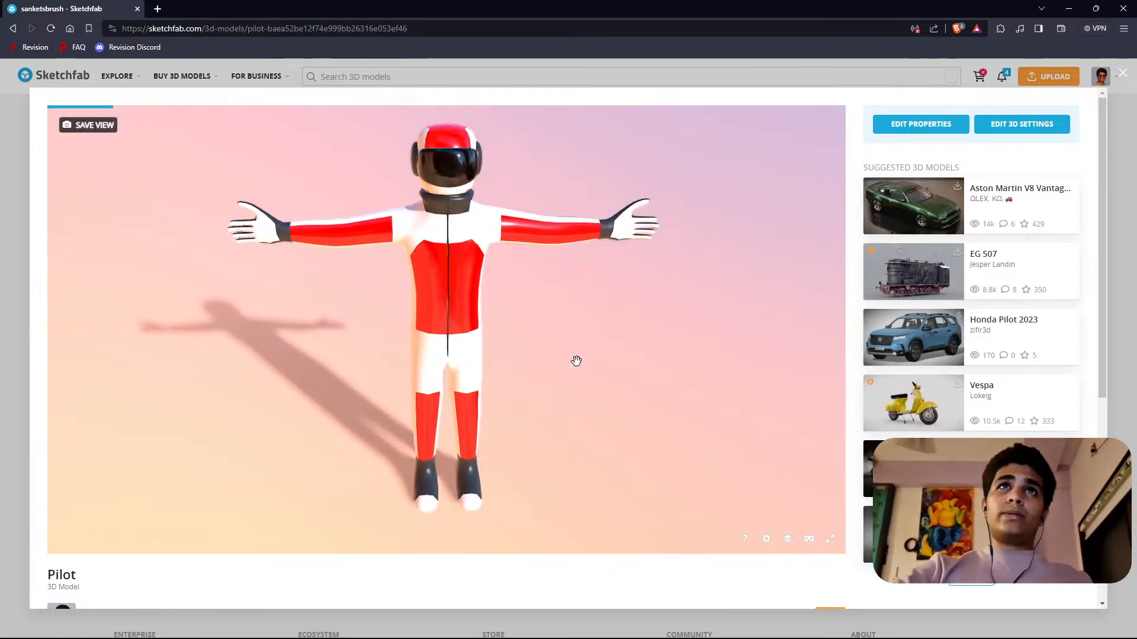
pyautogui.scroll(2, 424, 220)
pyautogui.scroll(-4, 425, 246)
pyautogui.moveTo(441, 247); pyautogui.dragTo(438, 331)
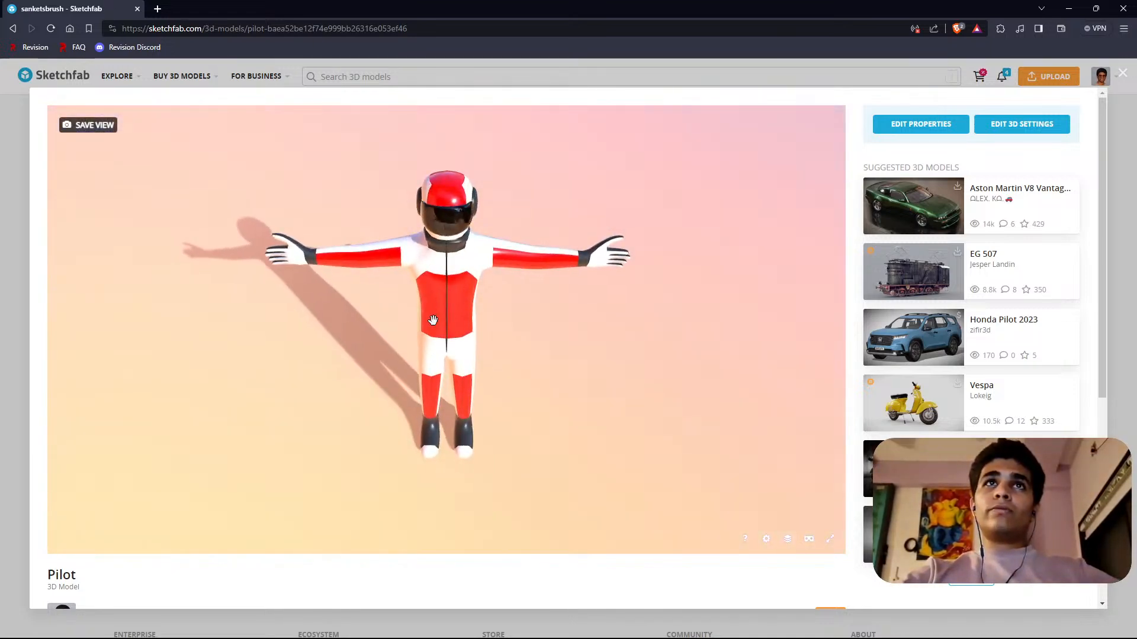
pyautogui.moveTo(431, 320); pyautogui.dragTo(424, 290, button='right')
pyautogui.moveTo(424, 289); pyautogui.dragTo(424, 211)
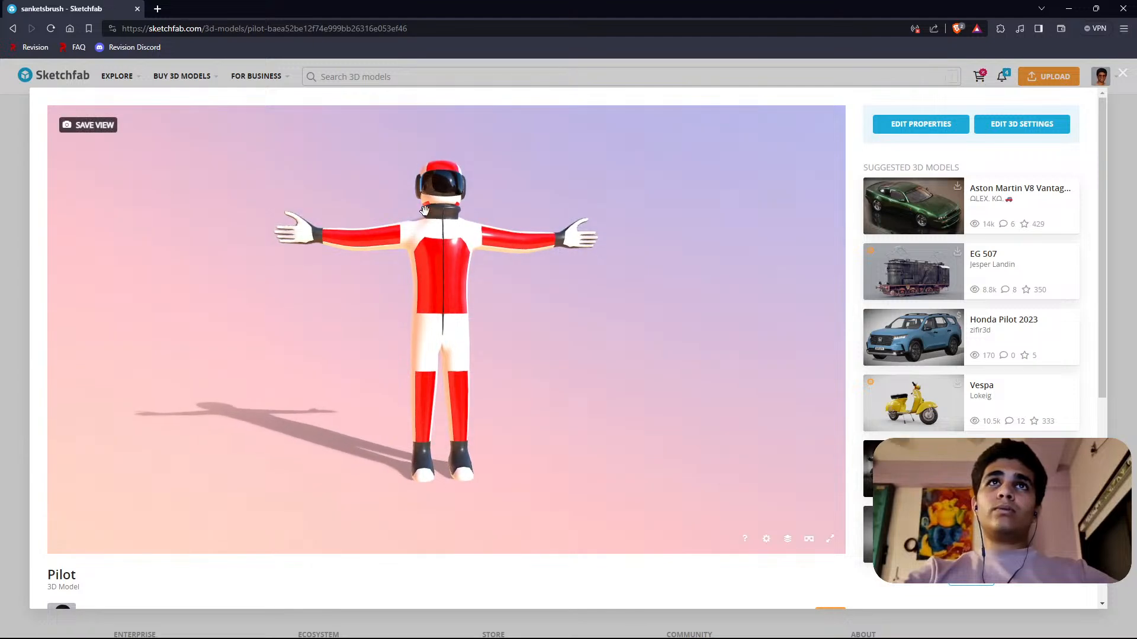
pyautogui.moveTo(455, 332); pyautogui.dragTo(355, 317)
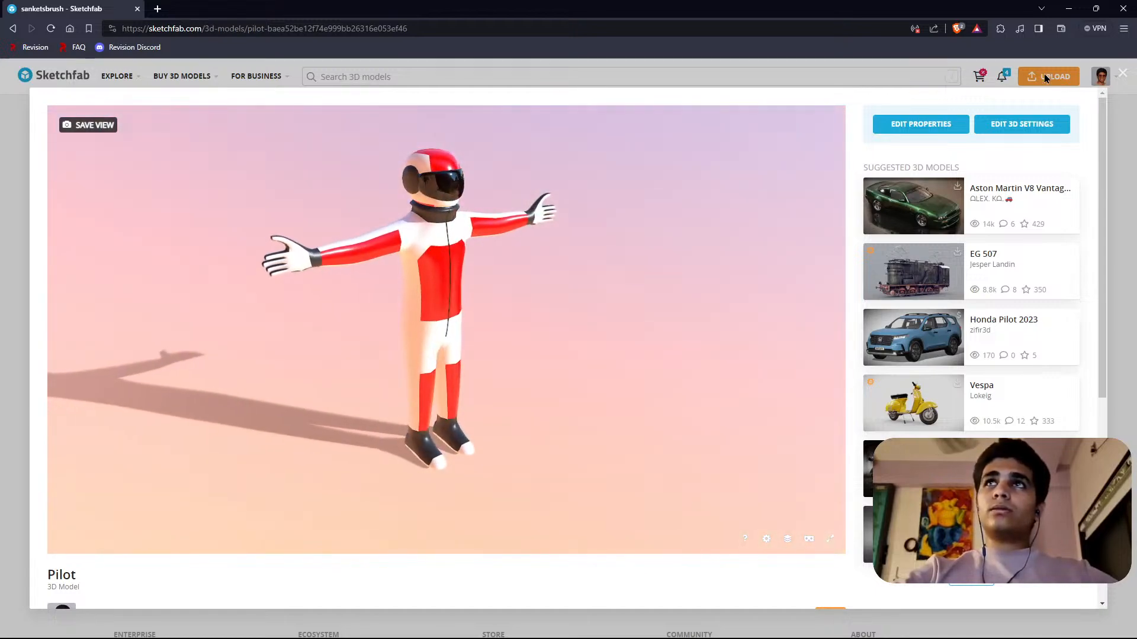
pyautogui.click(1131, 78)
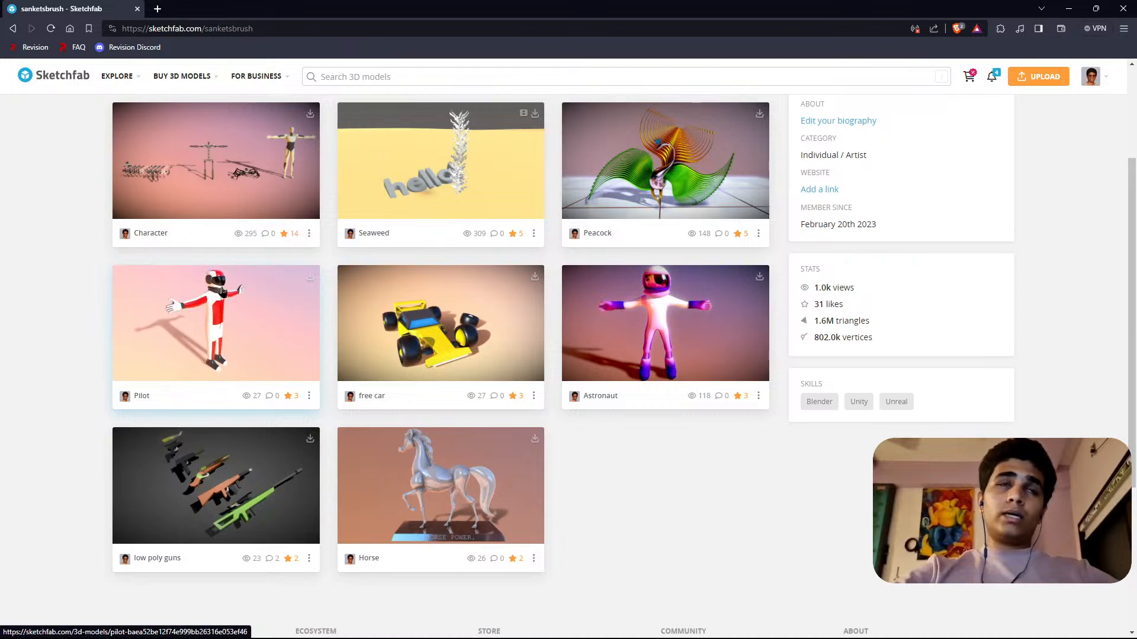
# Reopen the Pilot model and orbit it to view its side and front.
pyautogui.click(206, 321)
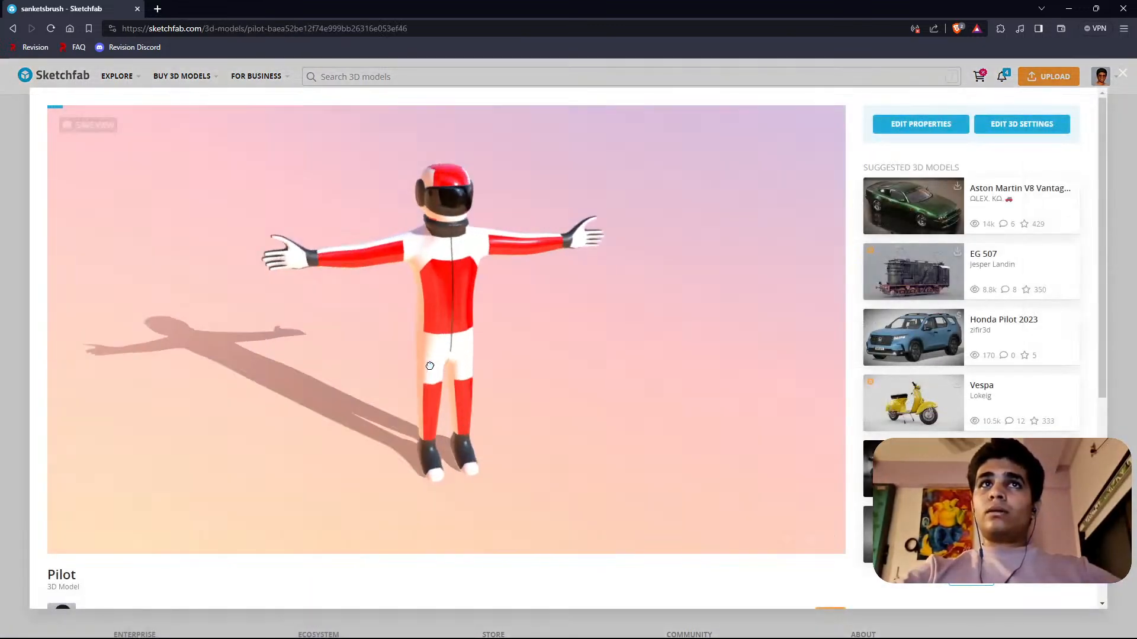
pyautogui.moveTo(430, 366); pyautogui.dragTo(440, 301)
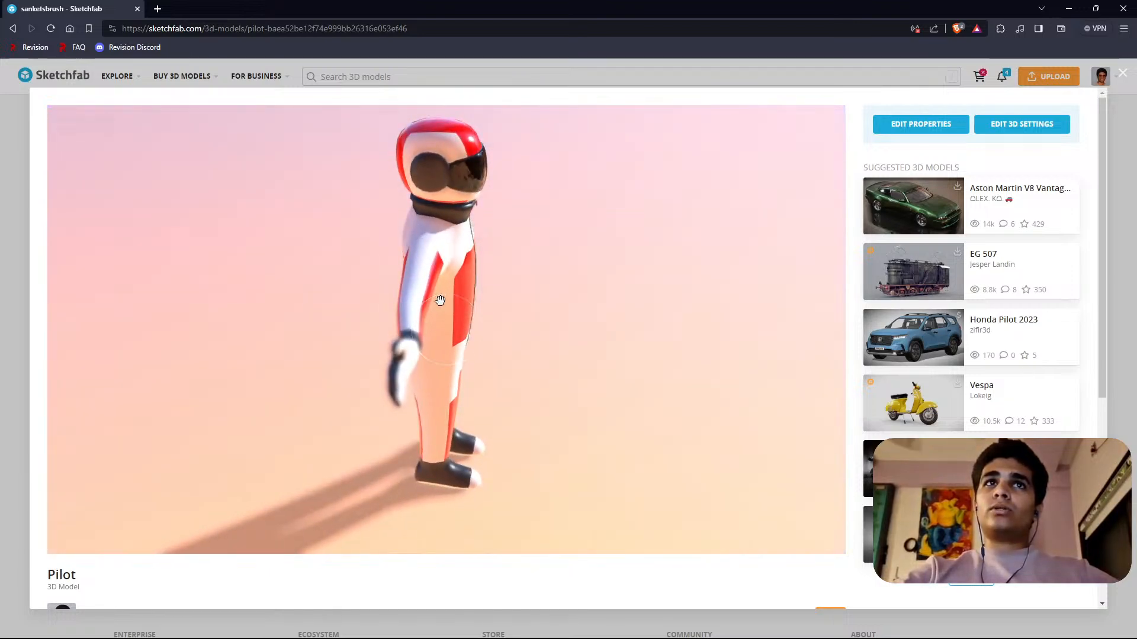
pyautogui.moveTo(473, 356); pyautogui.dragTo(520, 325)
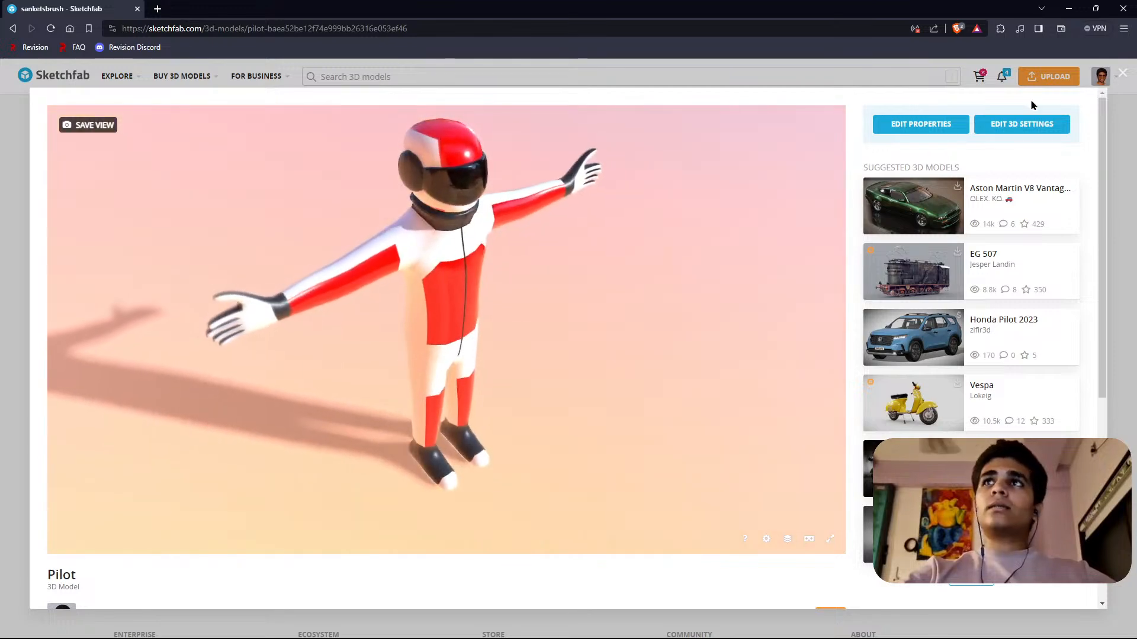
# Close the Pilot model, open the Peacock model to view it, and return to the profile's model list.
pyautogui.click(1122, 73)
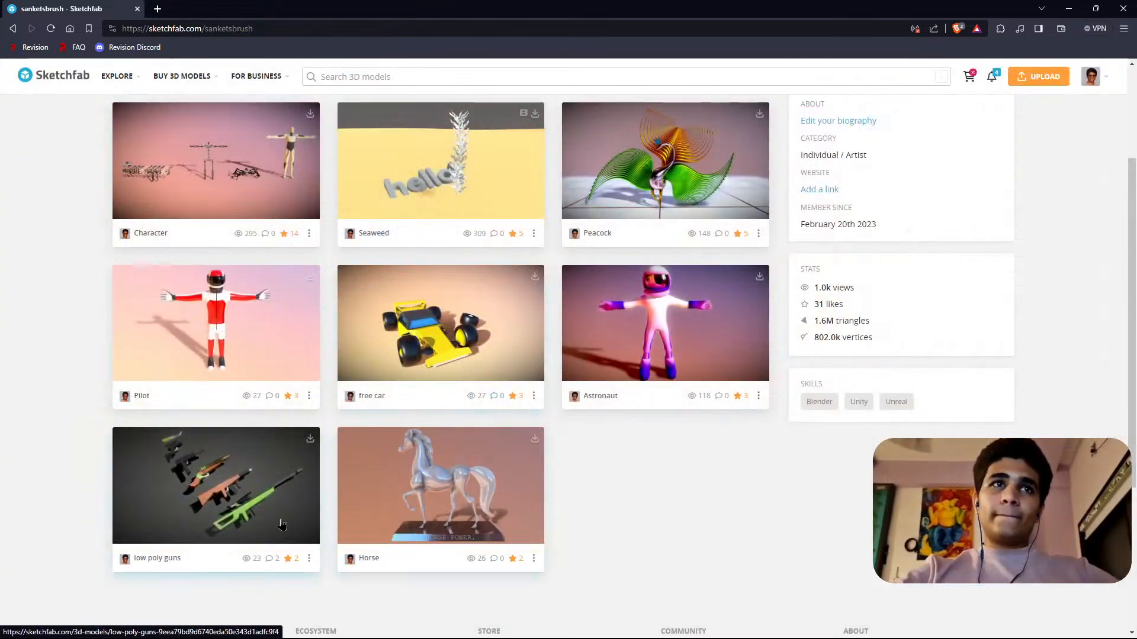
pyautogui.click(657, 172)
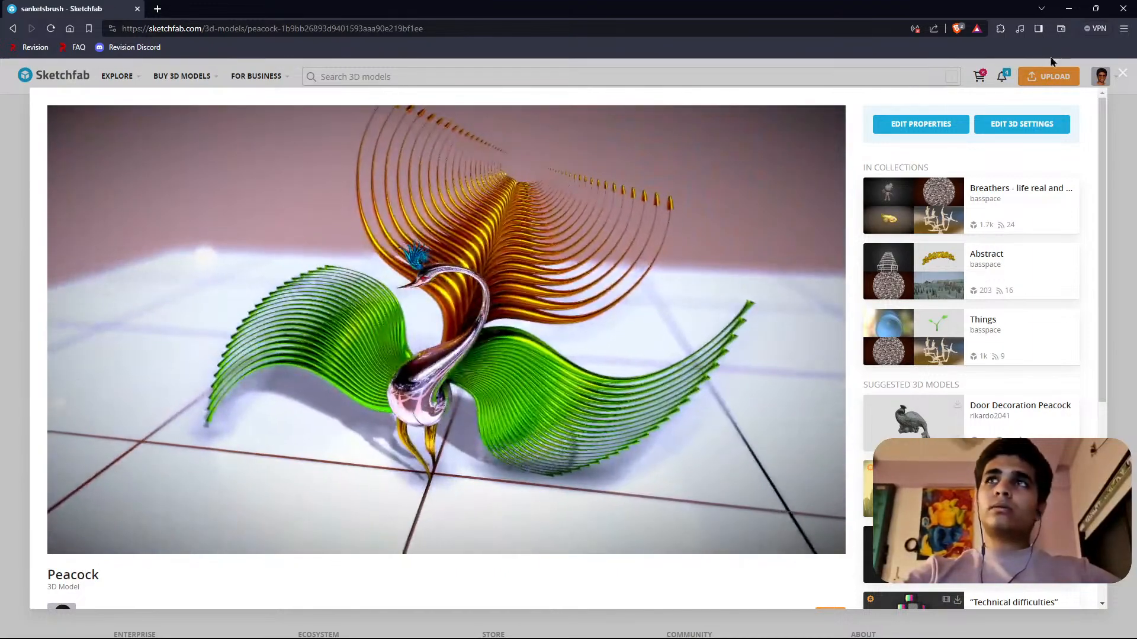
pyautogui.click(1122, 72)
pyautogui.scroll(-3, 629, 353)
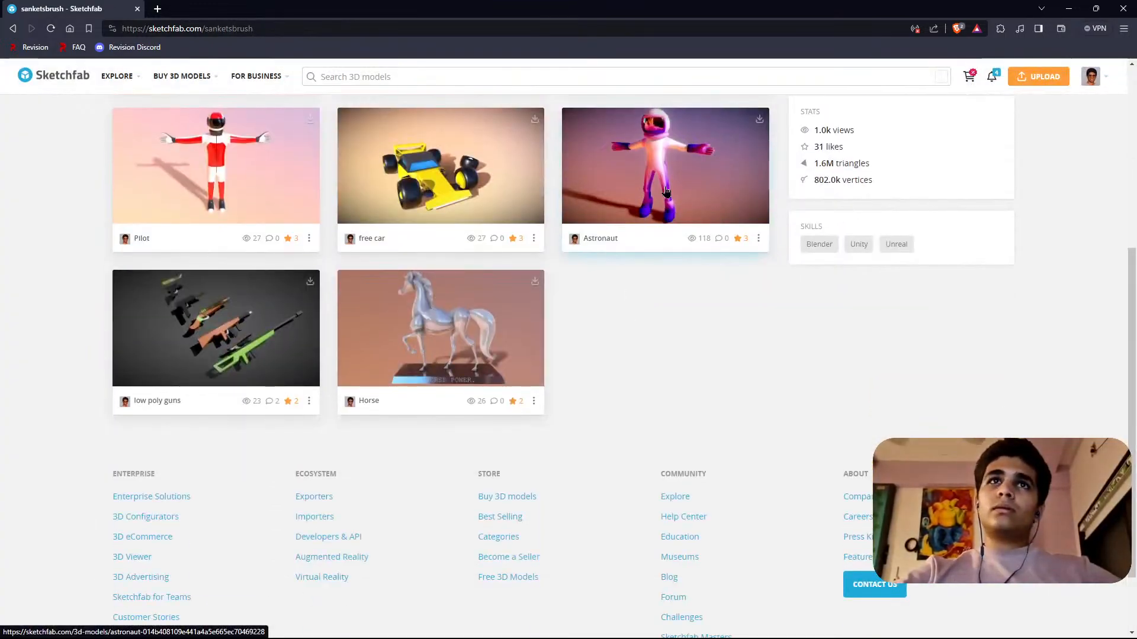
# Open the Horse model, orbit it to view it from behind, close it and reopen the Seaweed model.
pyautogui.click(435, 330)
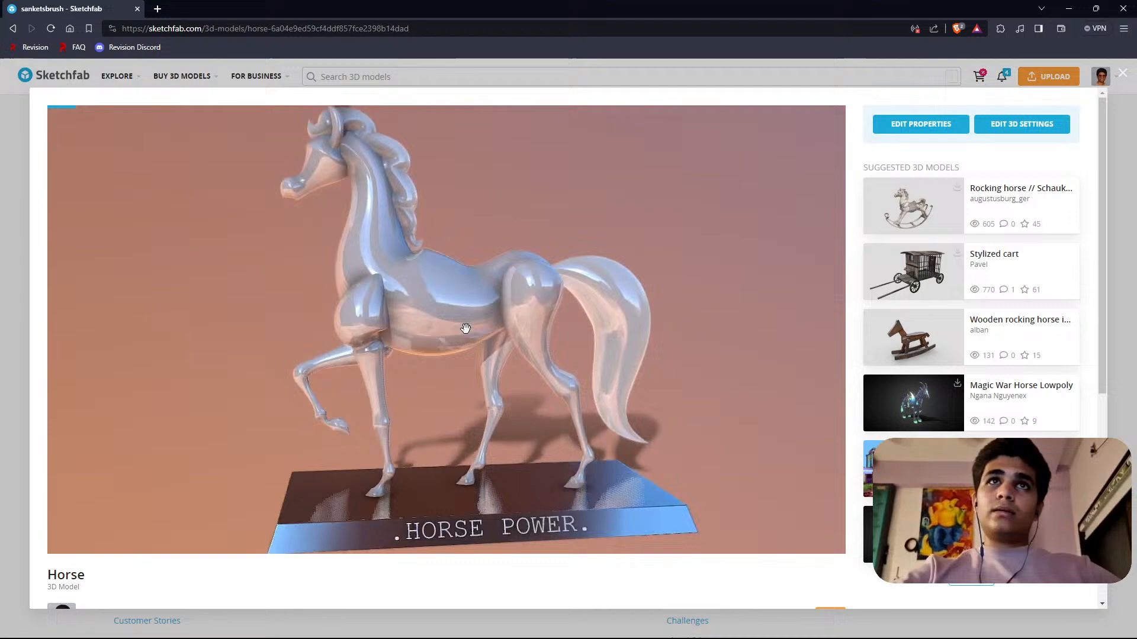
pyautogui.moveTo(465, 328); pyautogui.dragTo(655, 304)
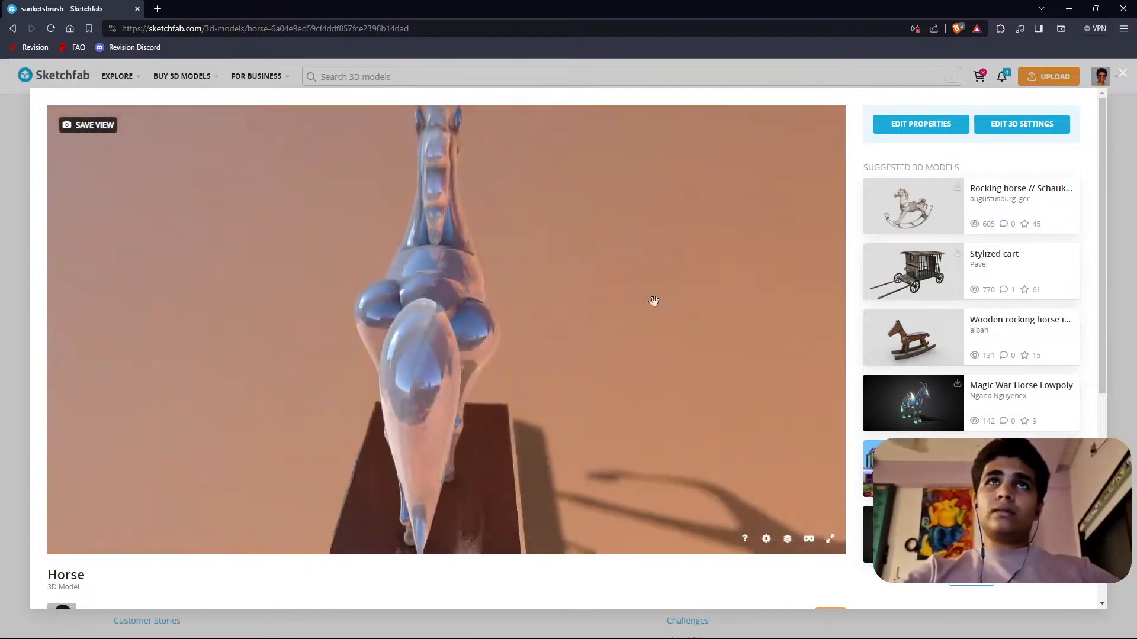
pyautogui.click(1123, 73)
pyautogui.scroll(5, 549, 305)
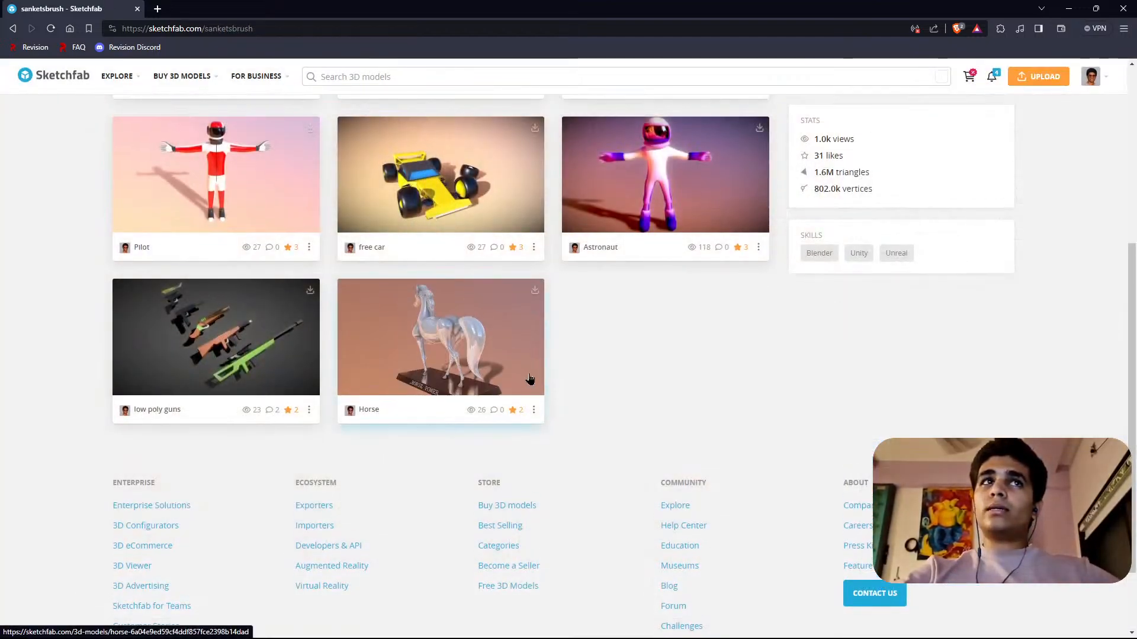
pyautogui.click(440, 298)
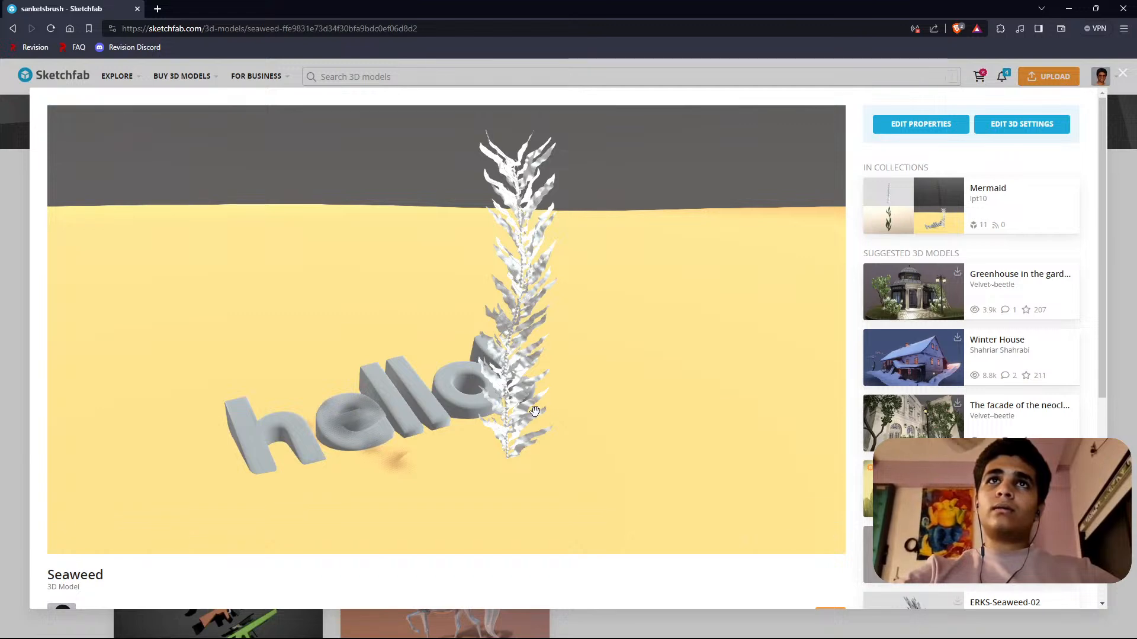
# Switch back to the Godot editor, save the level 4 scene and close the editor.
pyautogui.click(1072, 7)
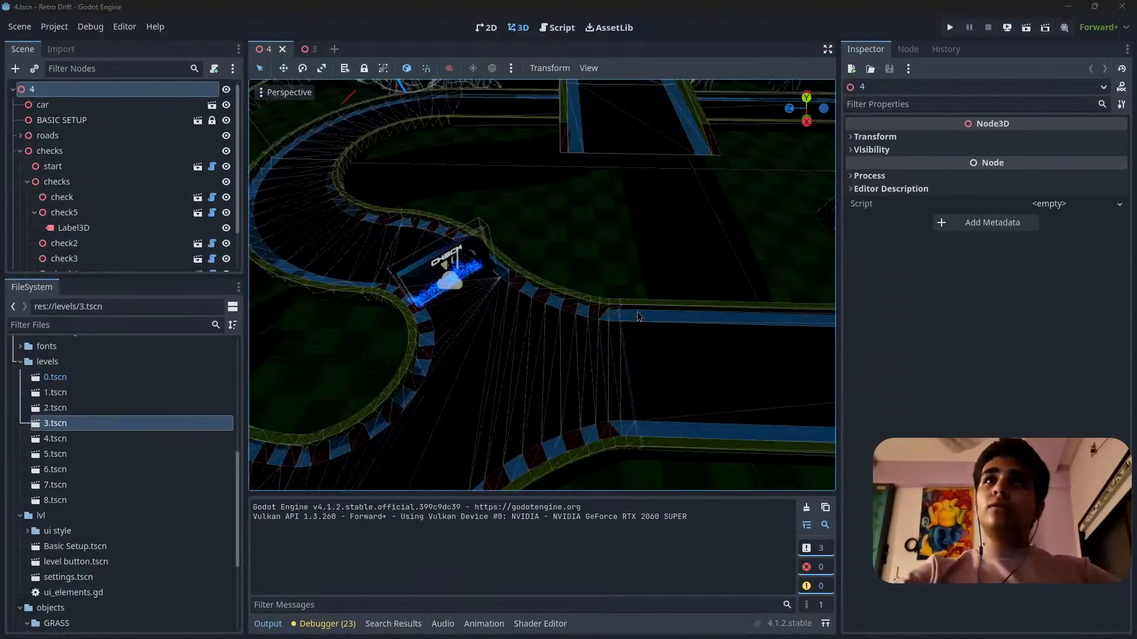
pyautogui.hotkey('ctrl', 's')
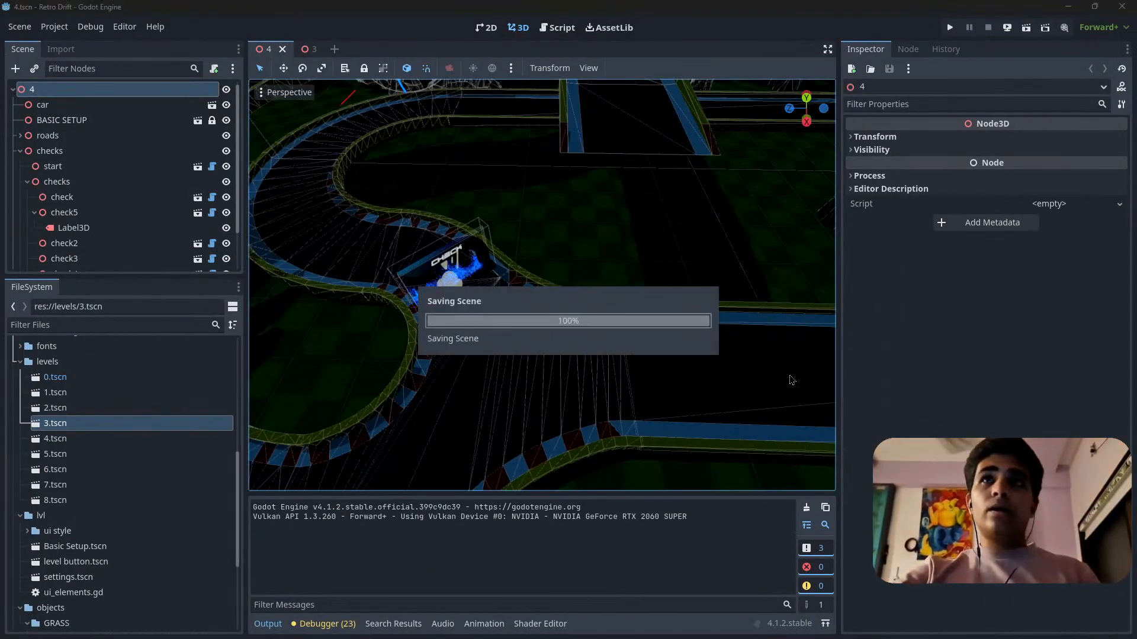
pyautogui.click(1123, 6)
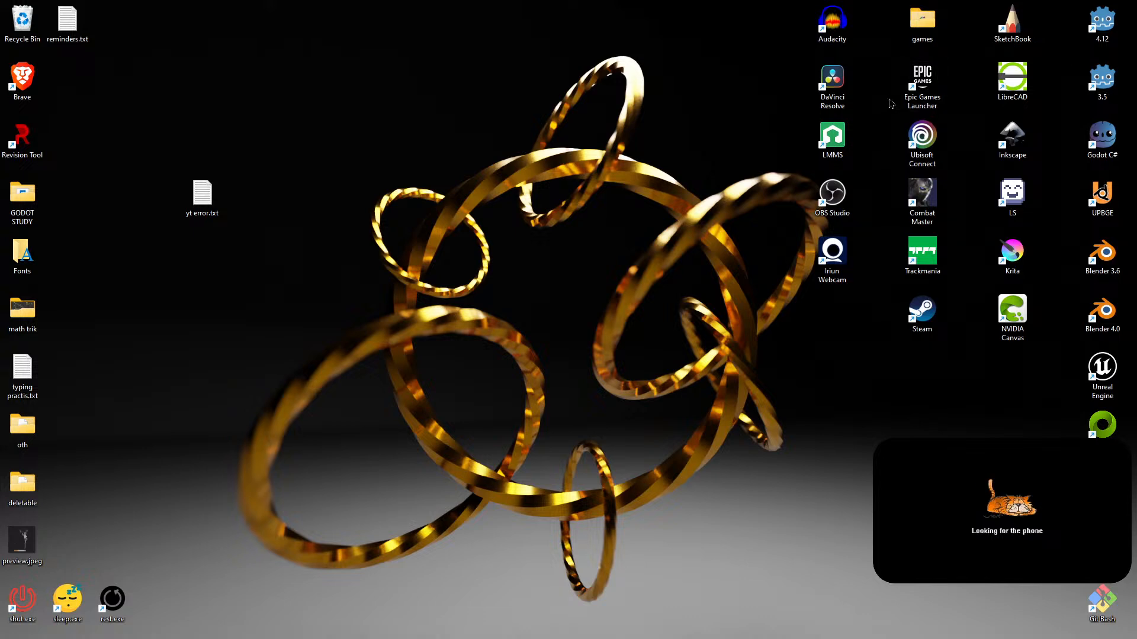
# Launch Blender 3.6 and delete all the default objects from the new scene.
pyautogui.doubleClick(1098, 261)
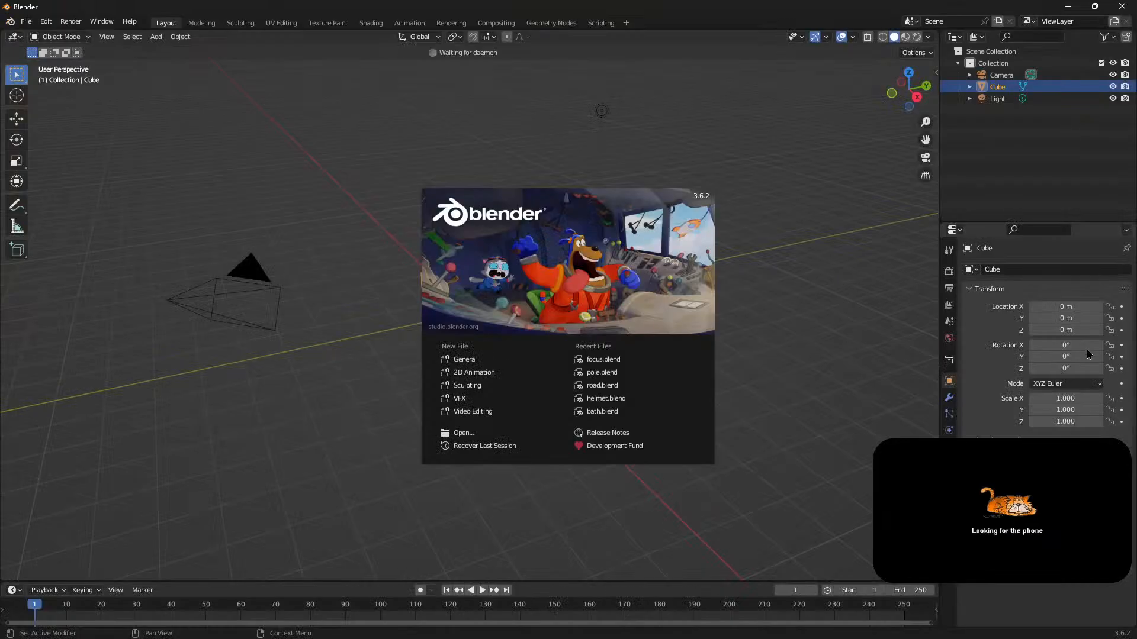
pyautogui.click(763, 337)
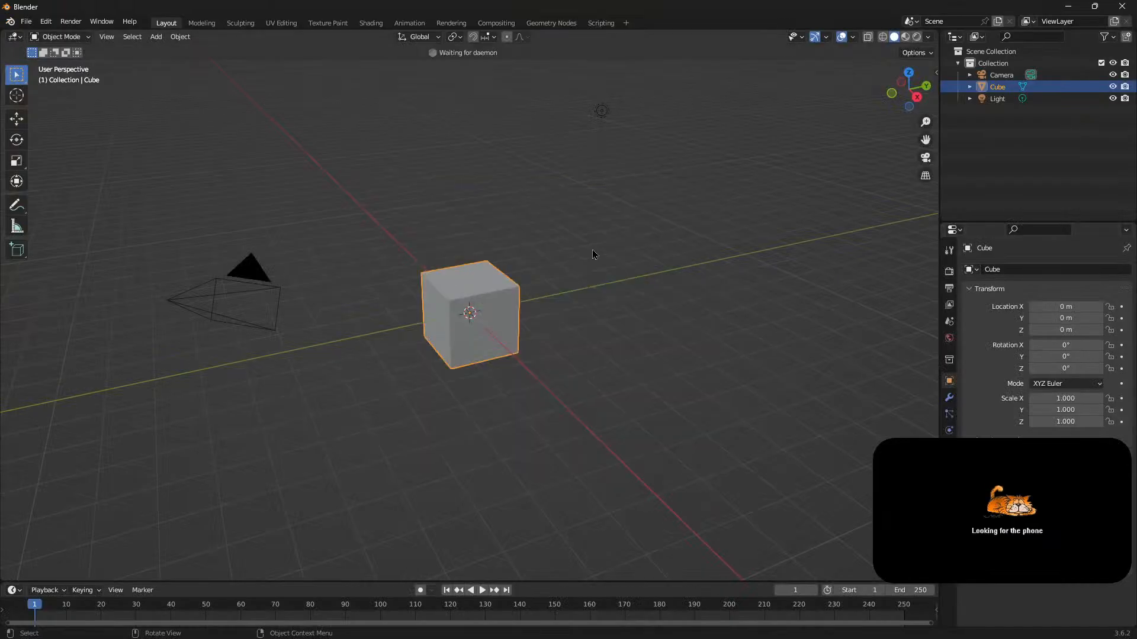
pyautogui.press('a')
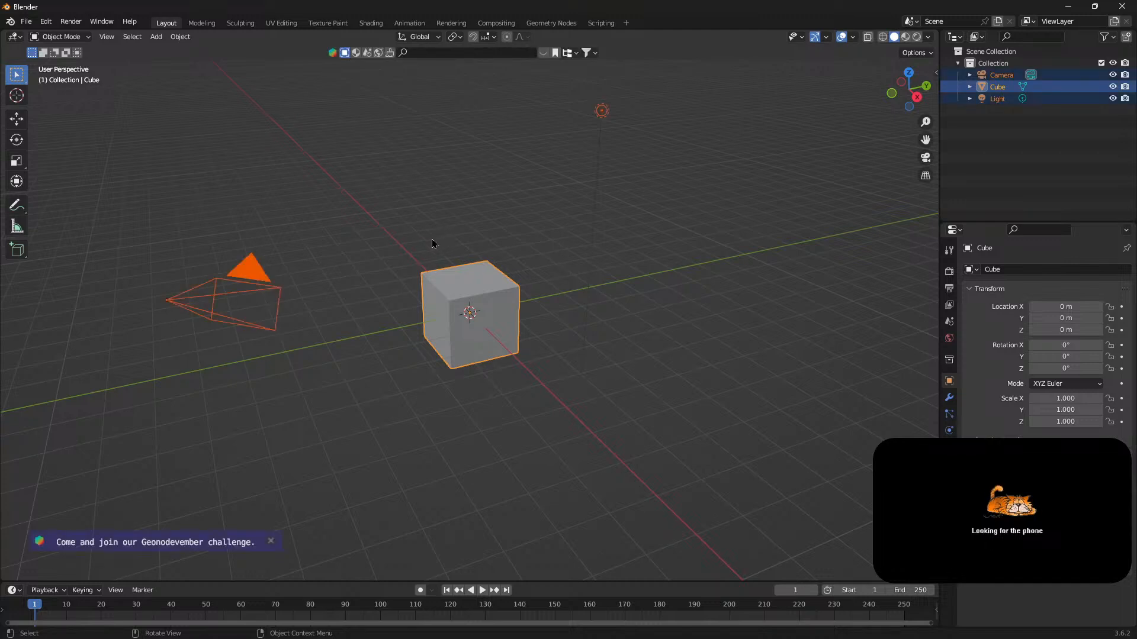
pyautogui.press('x')
pyautogui.click(432, 239)
# Start opening an existing Blender file, discarding the changes to the untitled scene.
pyautogui.click(26, 22)
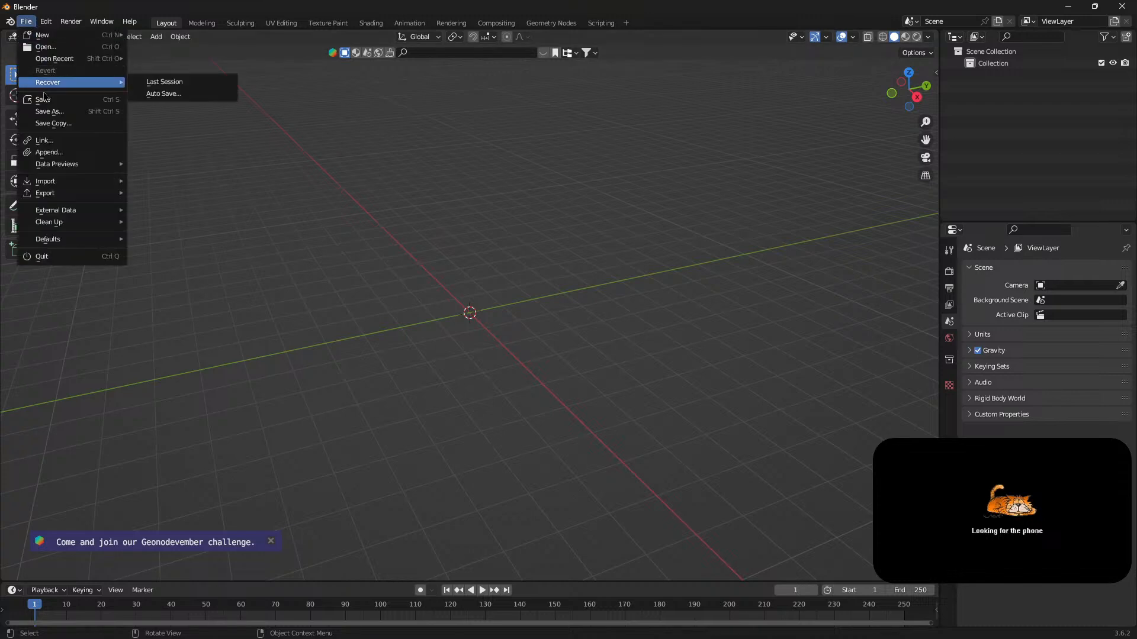
pyautogui.moveTo(53, 41)
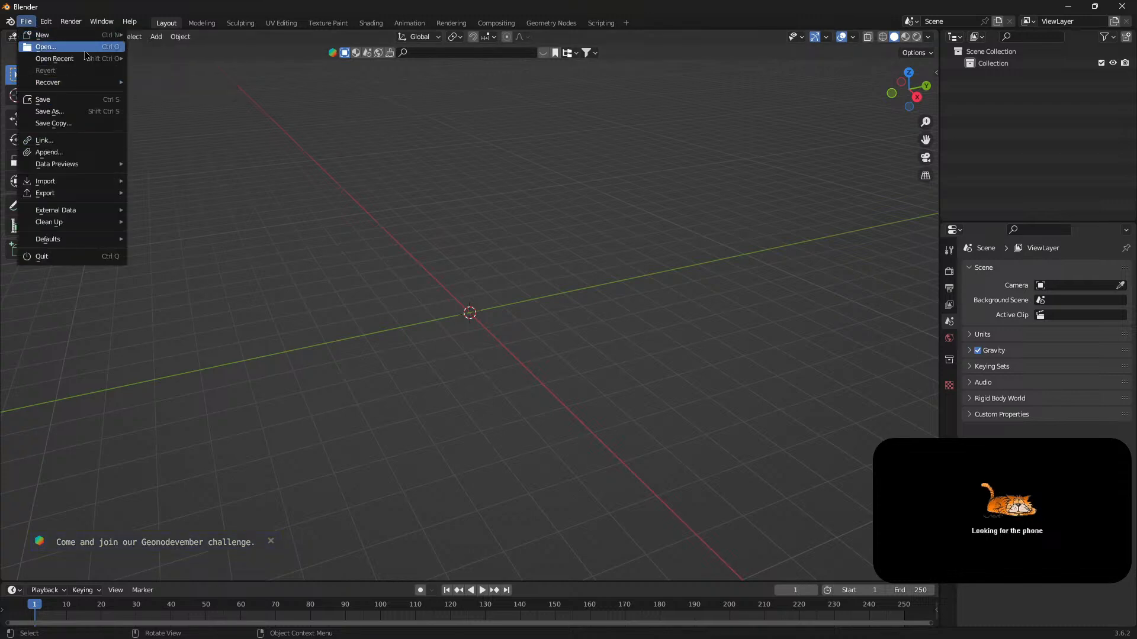
pyautogui.click(54, 51)
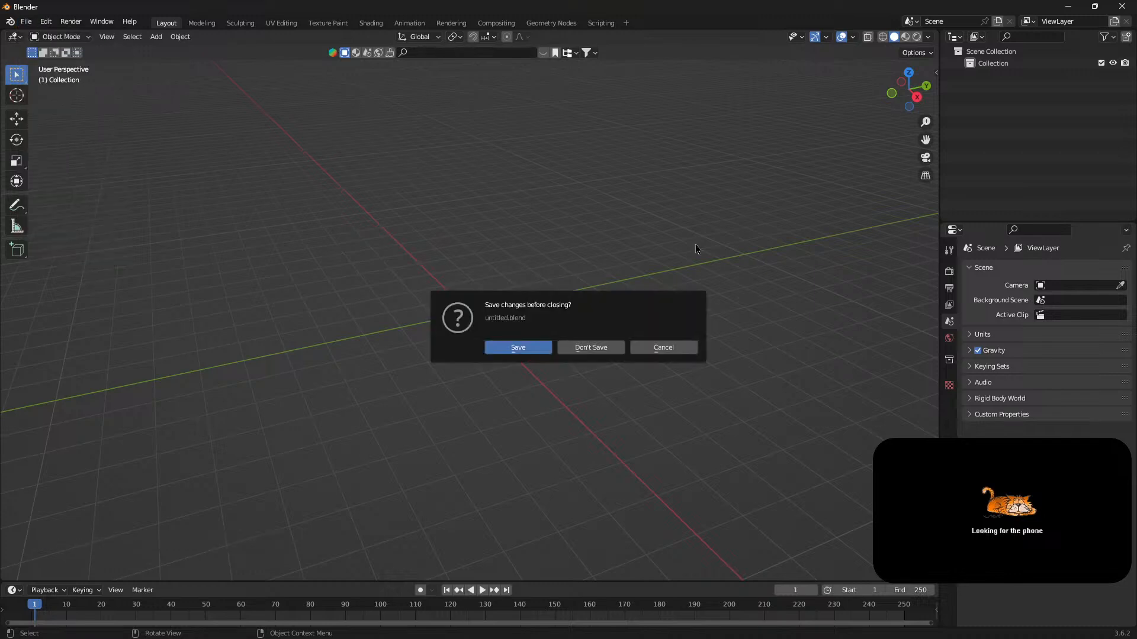
pyautogui.click(588, 350)
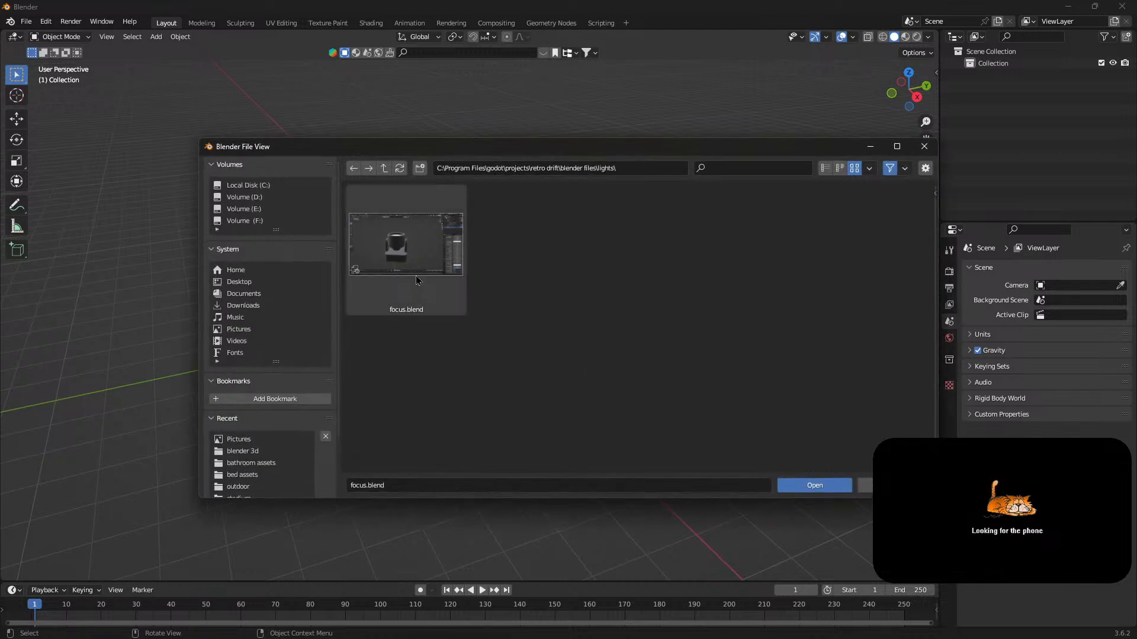
# Look through the drives and system folders and browse to the folder D:\BLENDER\blender 3d.
pyautogui.click(238, 209)
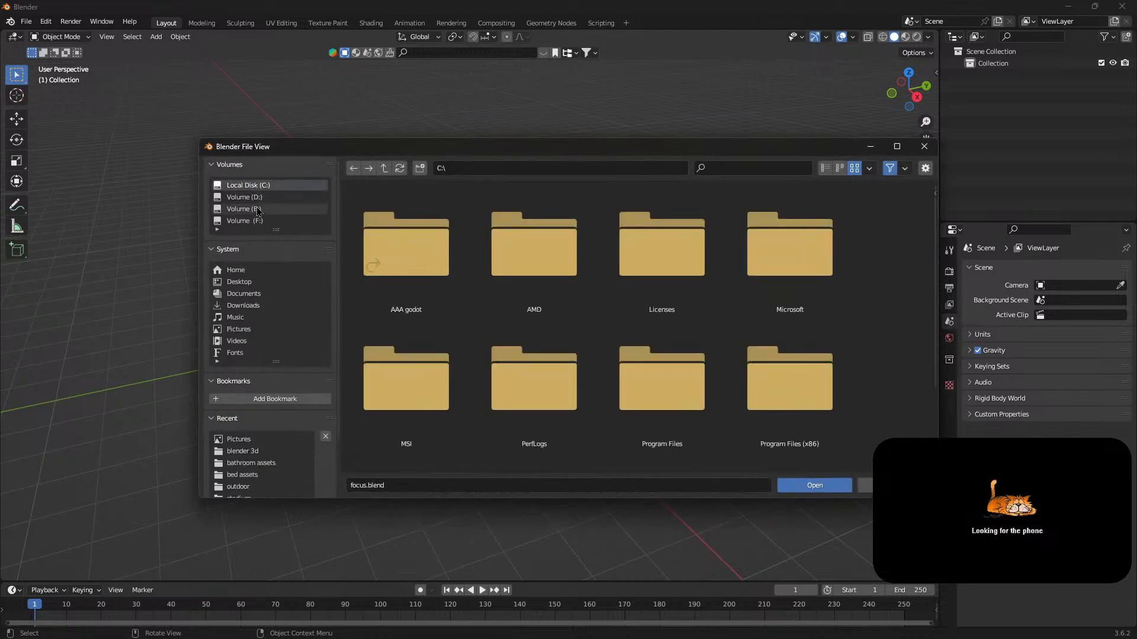
pyautogui.click(354, 168)
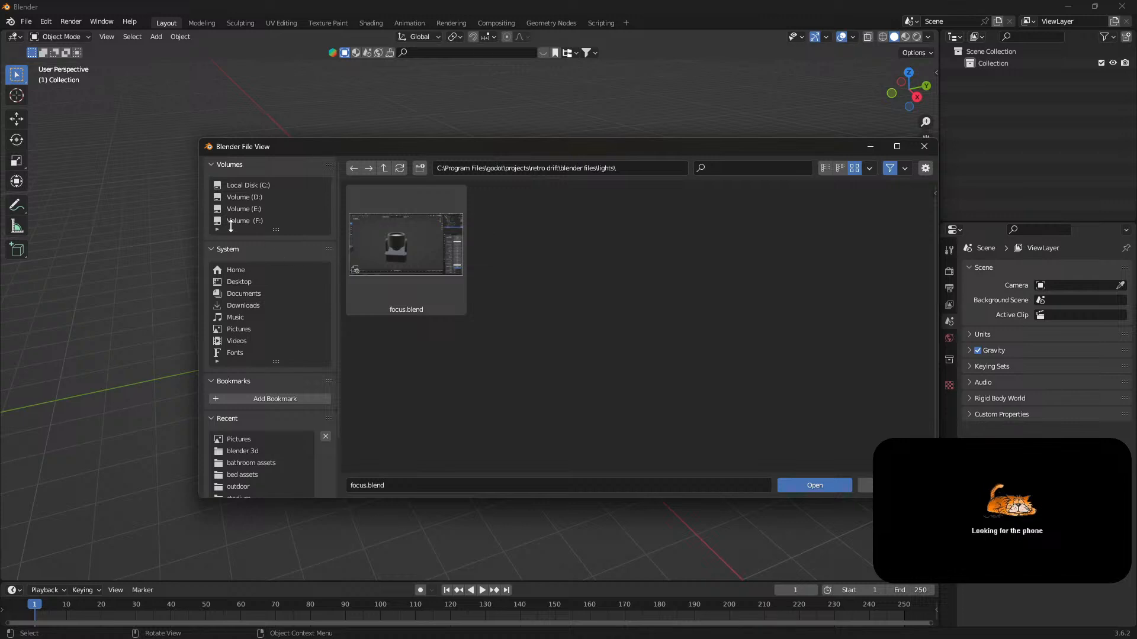
pyautogui.click(265, 294)
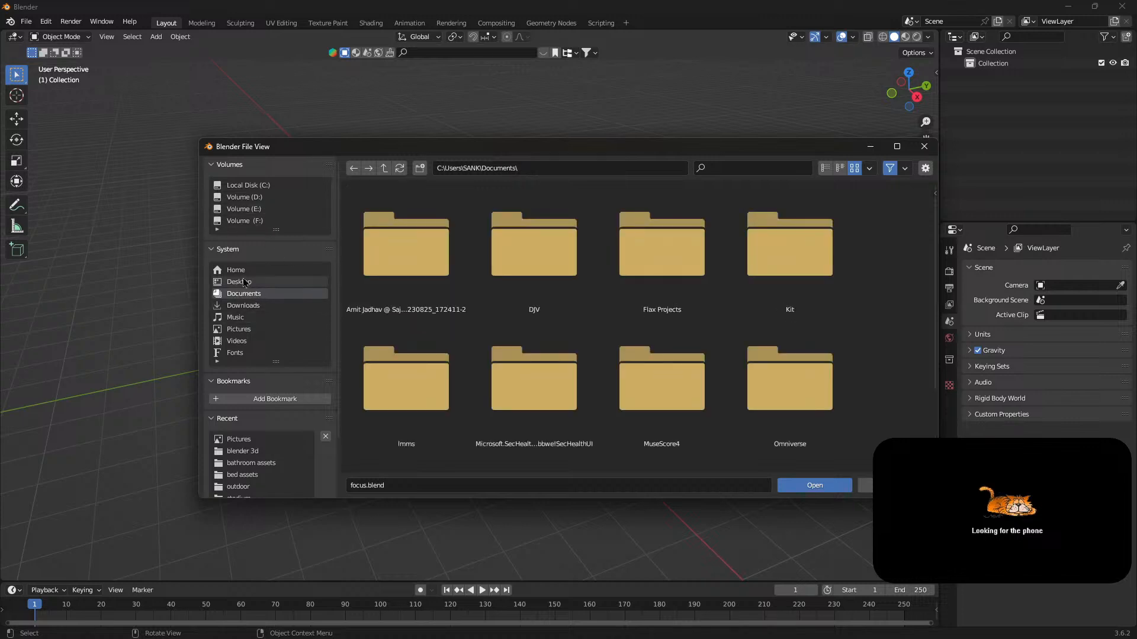
pyautogui.click(252, 221)
pyautogui.click(261, 198)
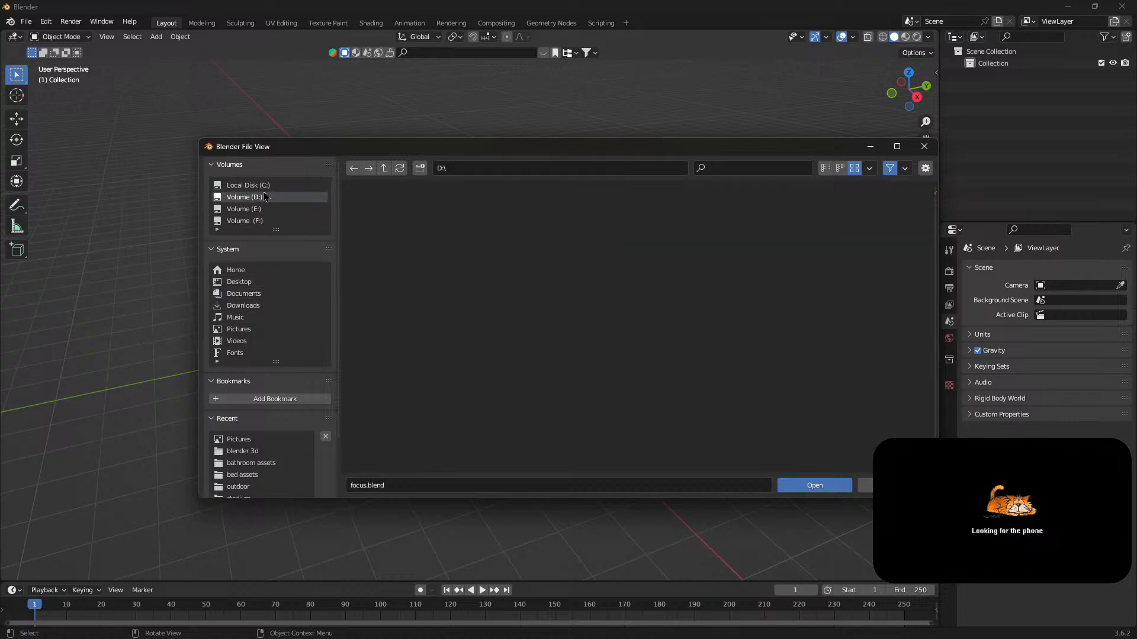
pyautogui.doubleClick(771, 276)
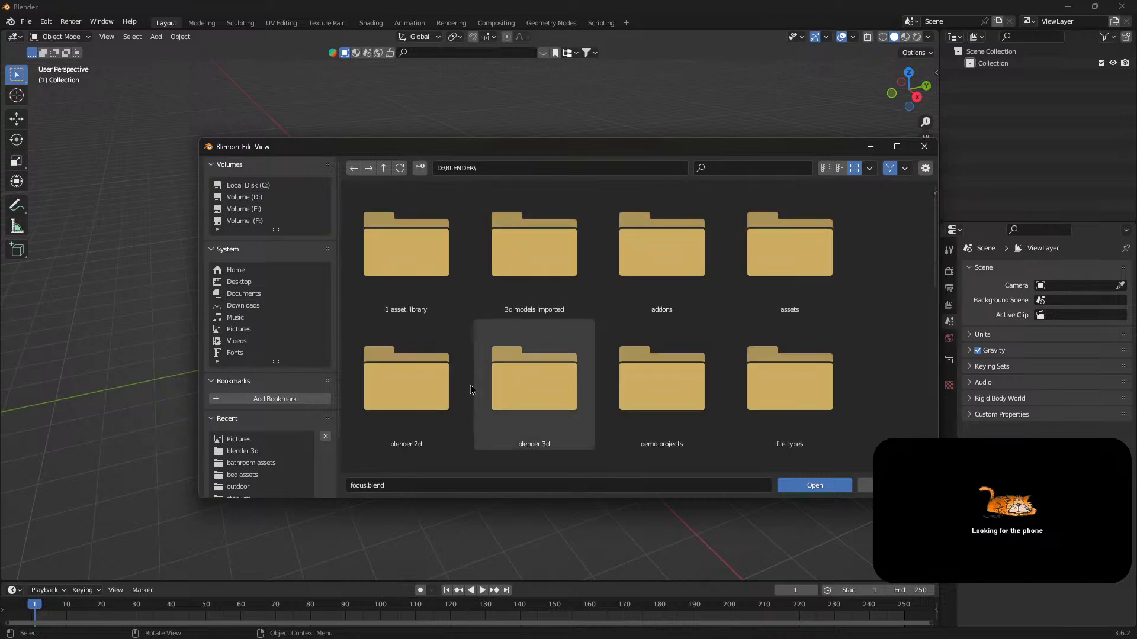
pyautogui.scroll(-2, 503, 367)
pyautogui.doubleClick(521, 343)
# Look through the folder's blend files in a maximized file browser and open seaweed.blend.
pyautogui.scroll(-10, 544, 347)
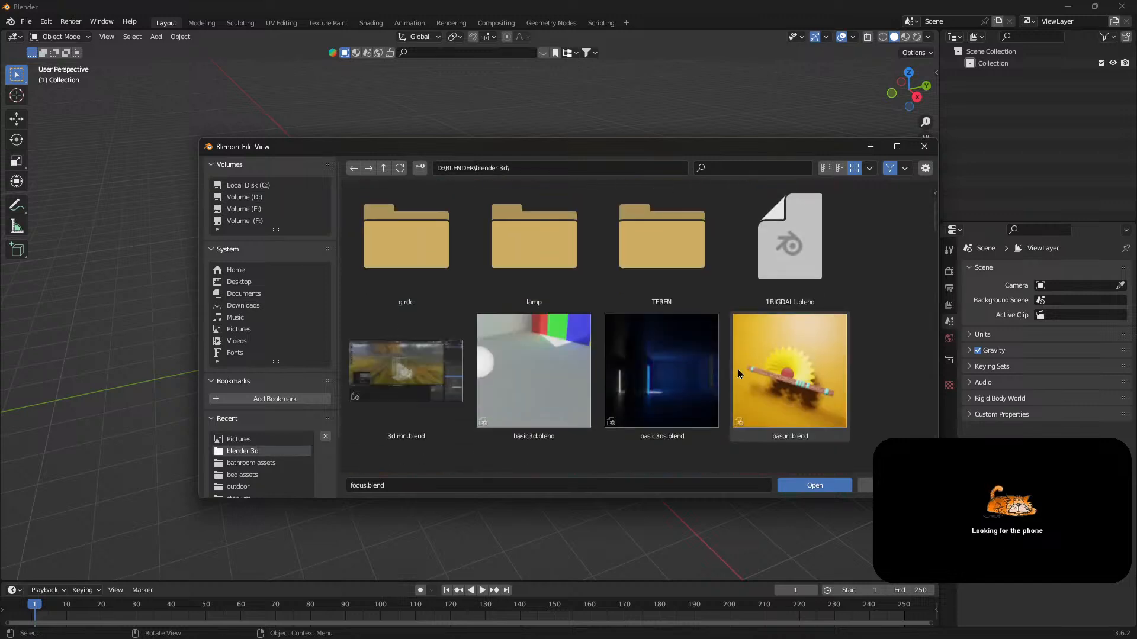
pyautogui.scroll(-6, 788, 341)
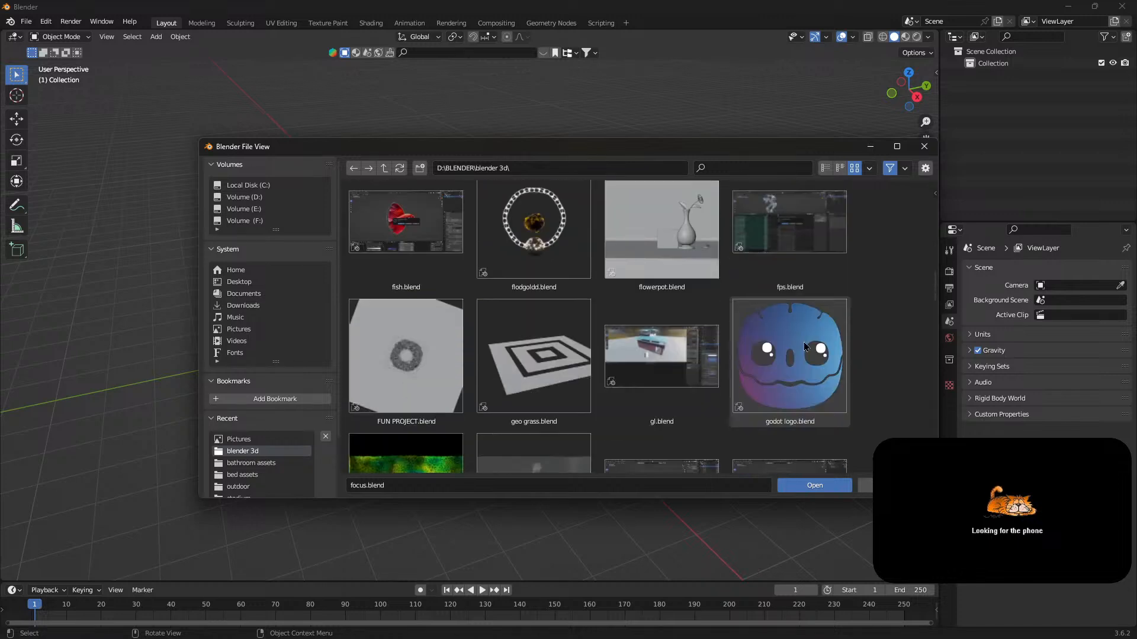
pyautogui.scroll(-6, 804, 342)
pyautogui.scroll(-5, 803, 346)
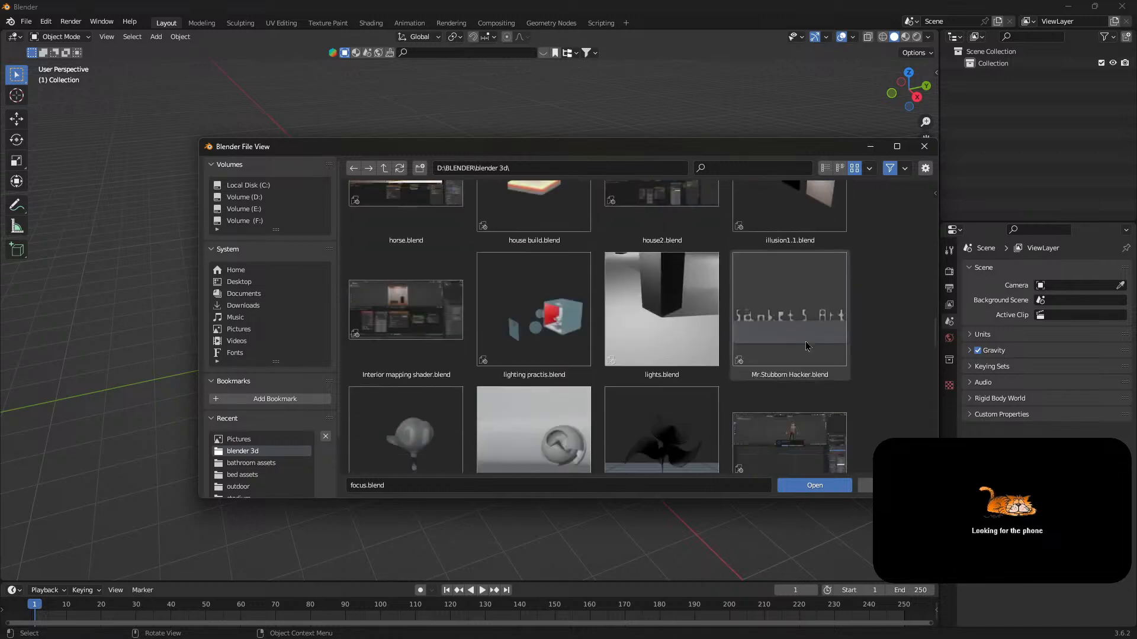
pyautogui.click(895, 147)
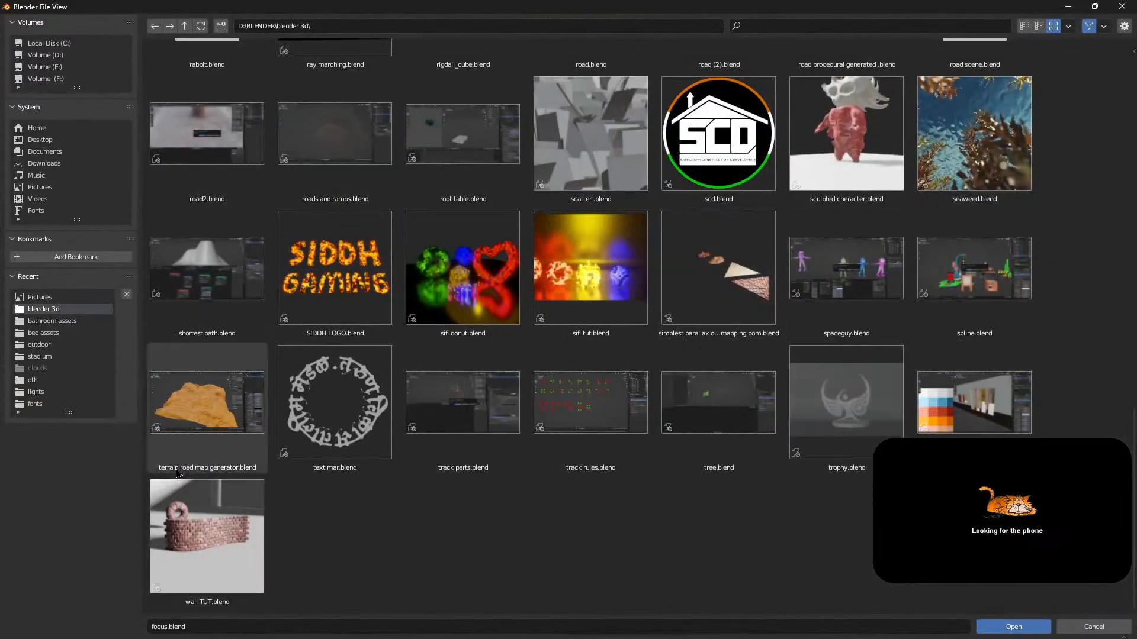
pyautogui.scroll(1, 592, 415)
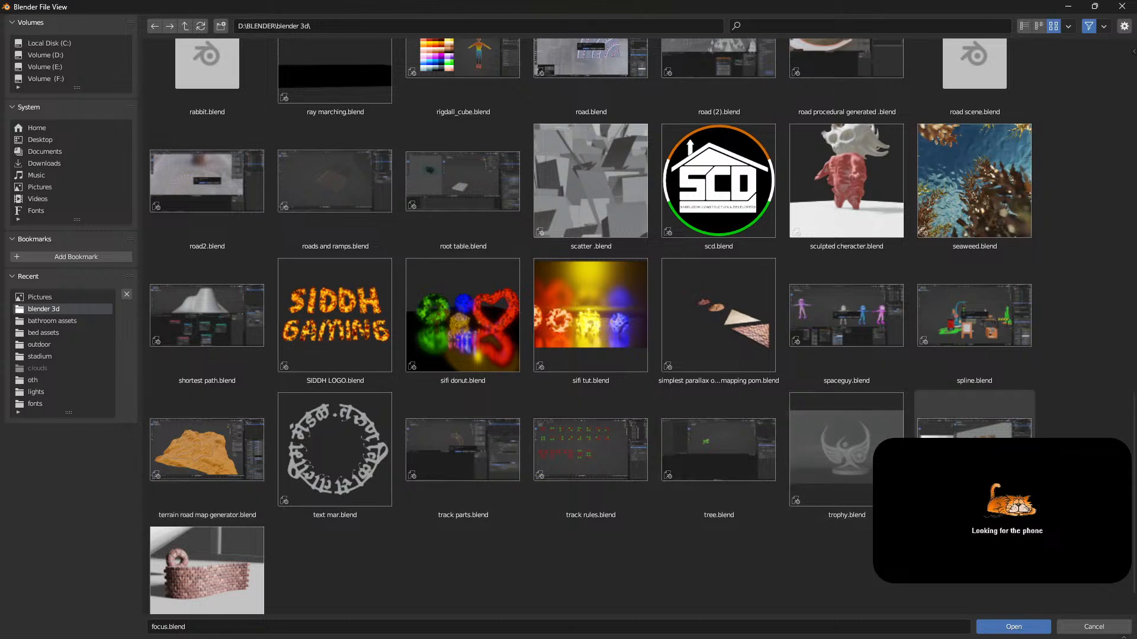
pyautogui.scroll(1, 769, 413)
pyautogui.doubleClick(973, 236)
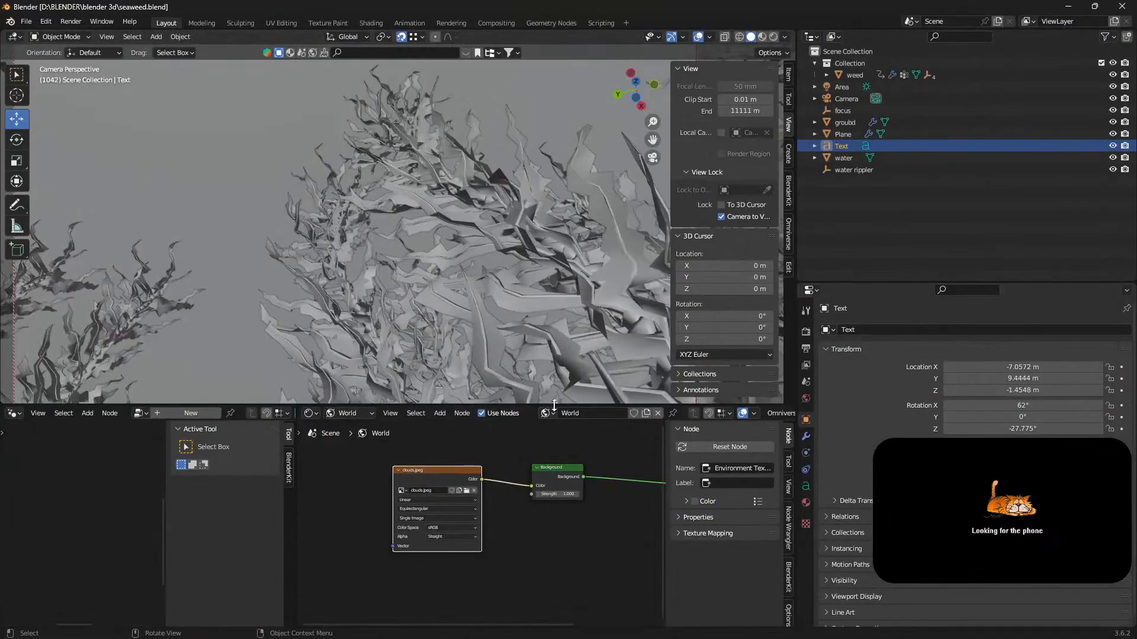
# Show the seaweed scene in rendered shading in a maximized 3D viewport with the sidebar and toolbar hidden.
pyautogui.moveTo(554, 405); pyautogui.dragTo(554, 483)
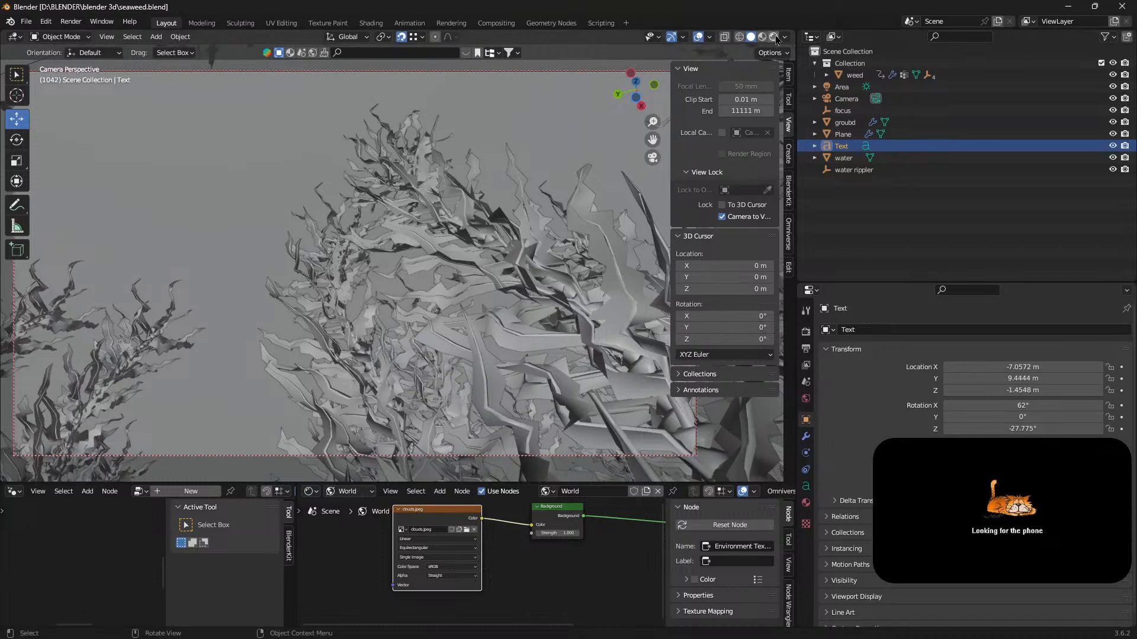
pyautogui.press('z')
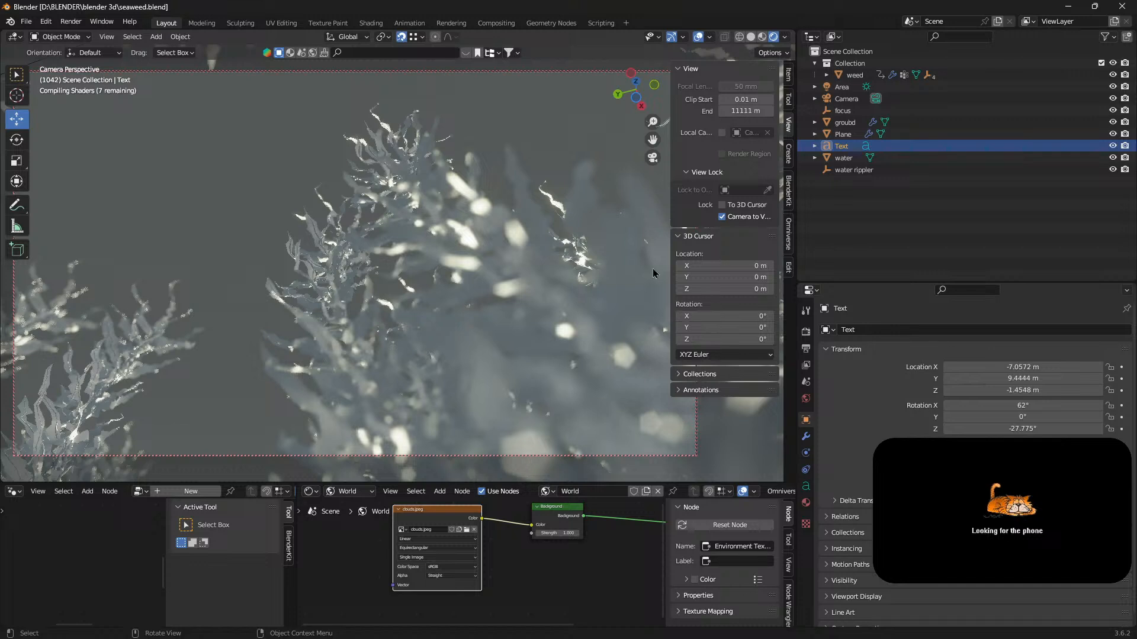
pyautogui.hotkey('ctrl', 'space')
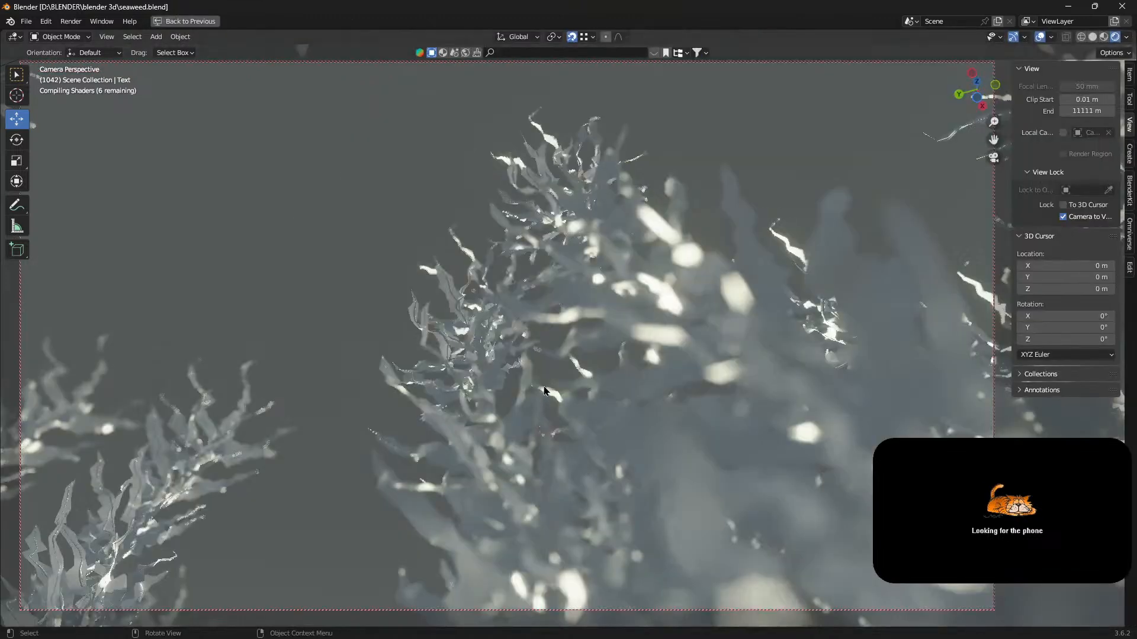
pyautogui.press('n')
pyautogui.press('t')
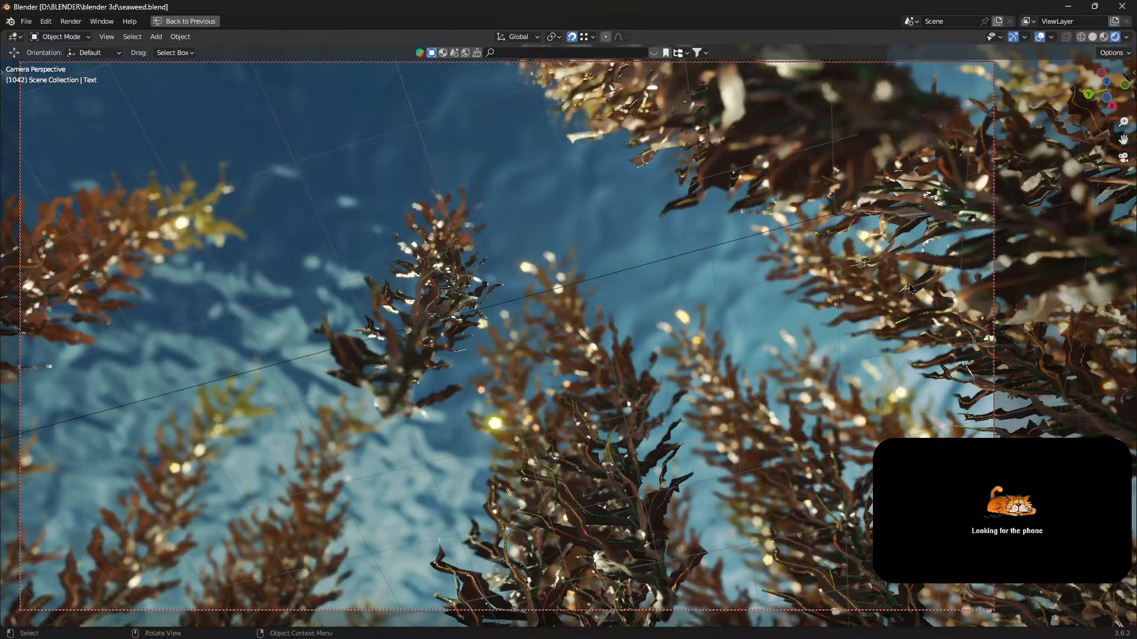
# Look through the blend files in D:\BLENDER\blender 3d for another project to open, discarding the changes to the current scene.
pyautogui.click(27, 22)
pyautogui.click(47, 49)
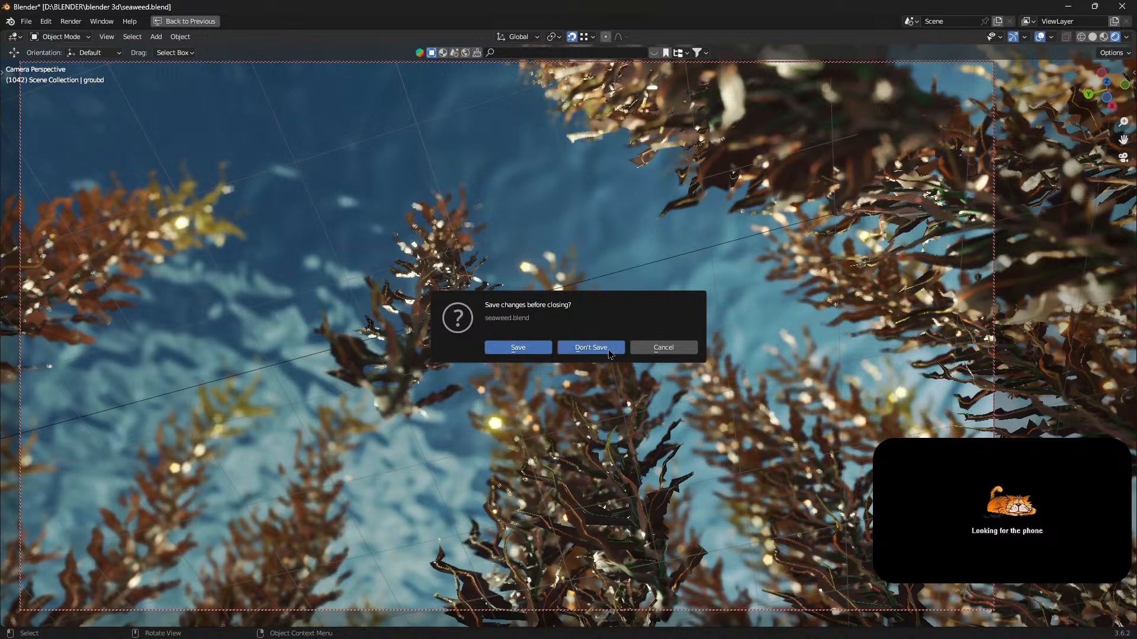
pyautogui.click(590, 348)
pyautogui.scroll(-10, 790, 384)
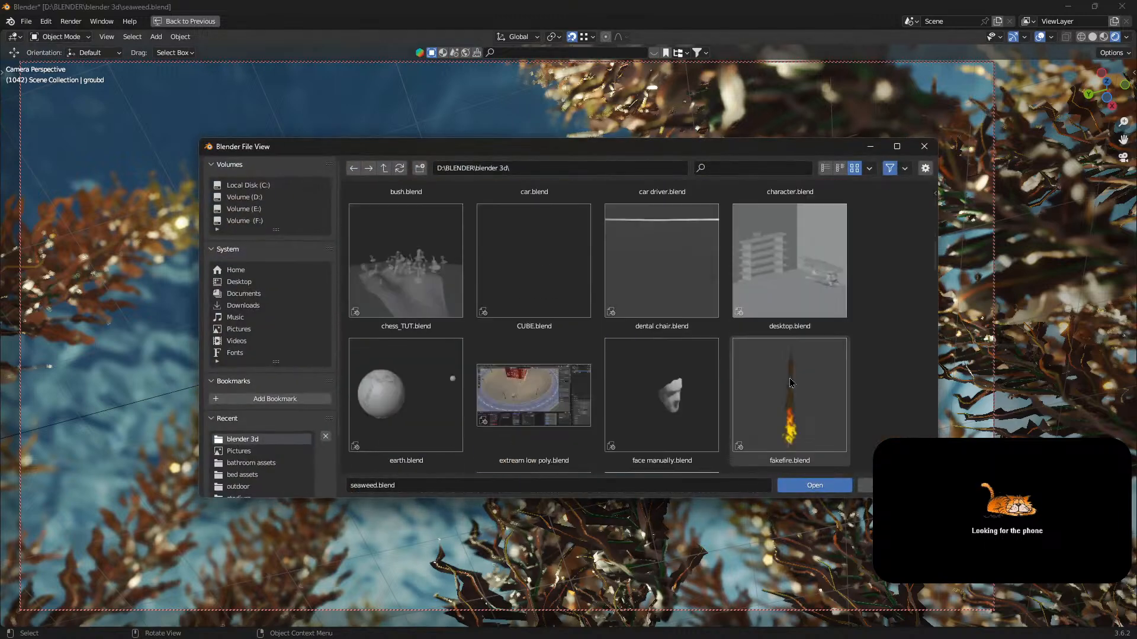
pyautogui.scroll(-15, 791, 383)
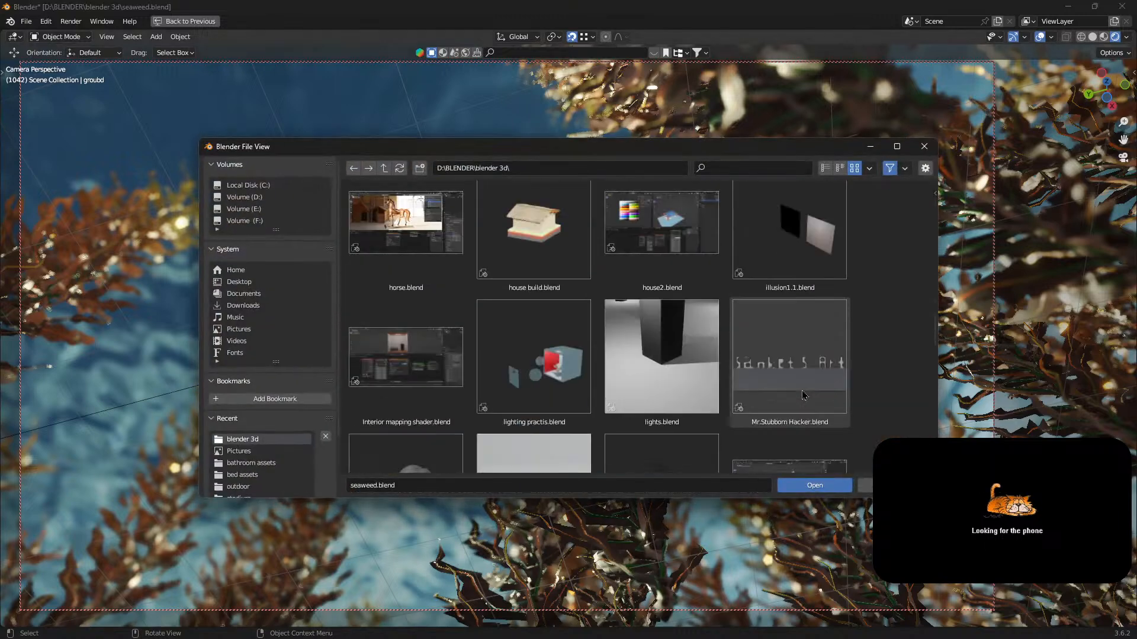
pyautogui.scroll(-3, 803, 395)
pyautogui.scroll(-3, 828, 356)
pyautogui.scroll(9, 710, 361)
pyautogui.scroll(6, 621, 362)
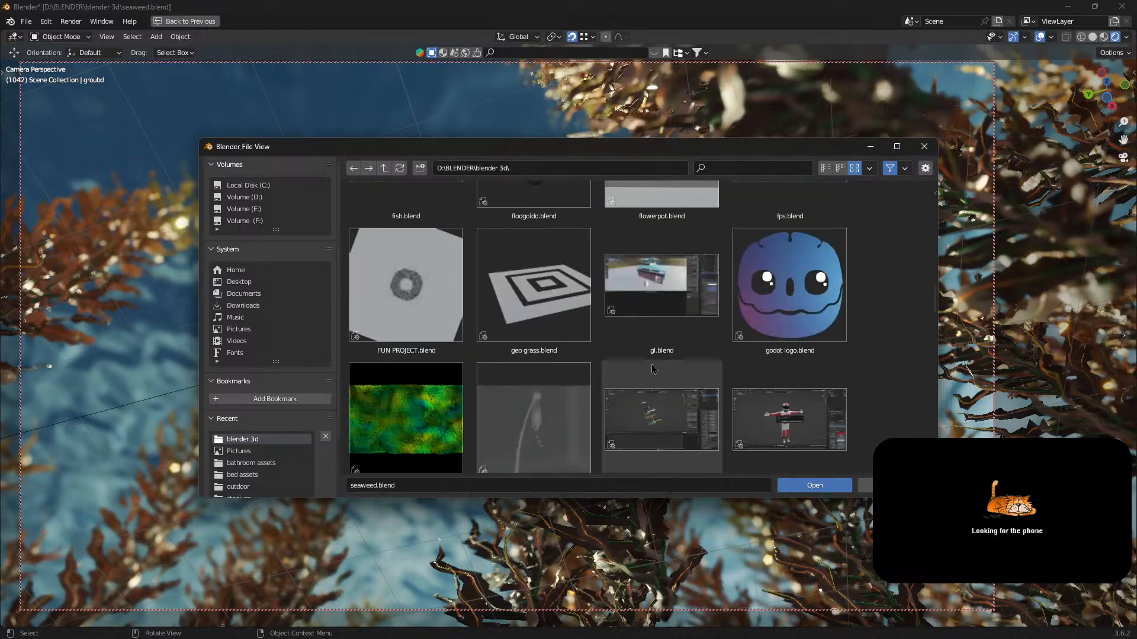
# Reopen seaweed.blend from the recent files without saving the current changes.
pyautogui.click(26, 22)
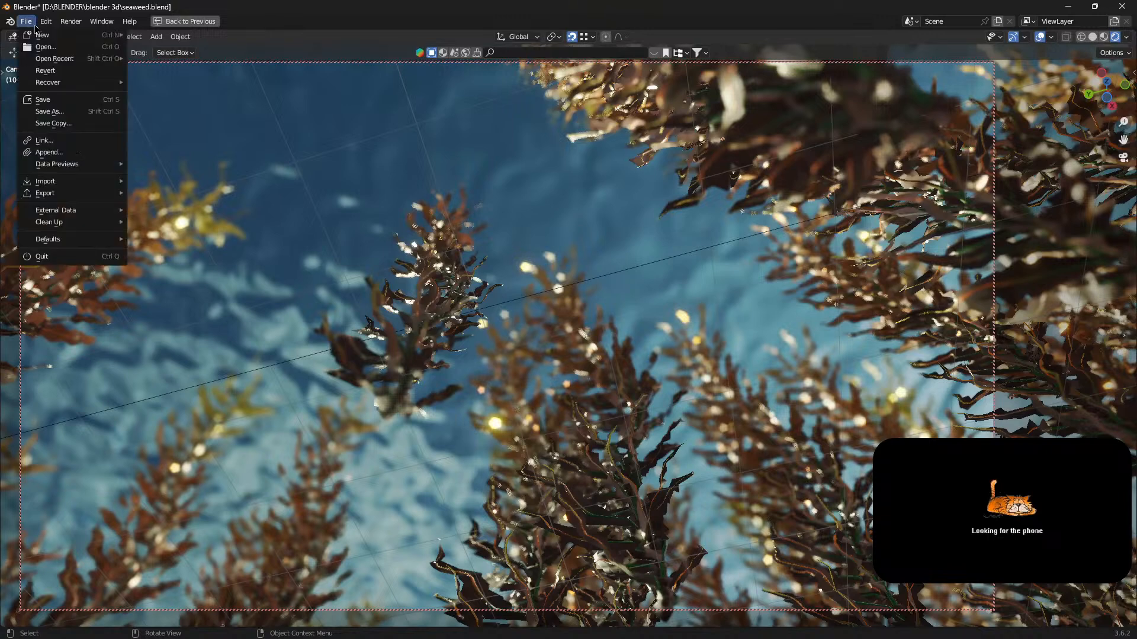
pyautogui.moveTo(66, 63)
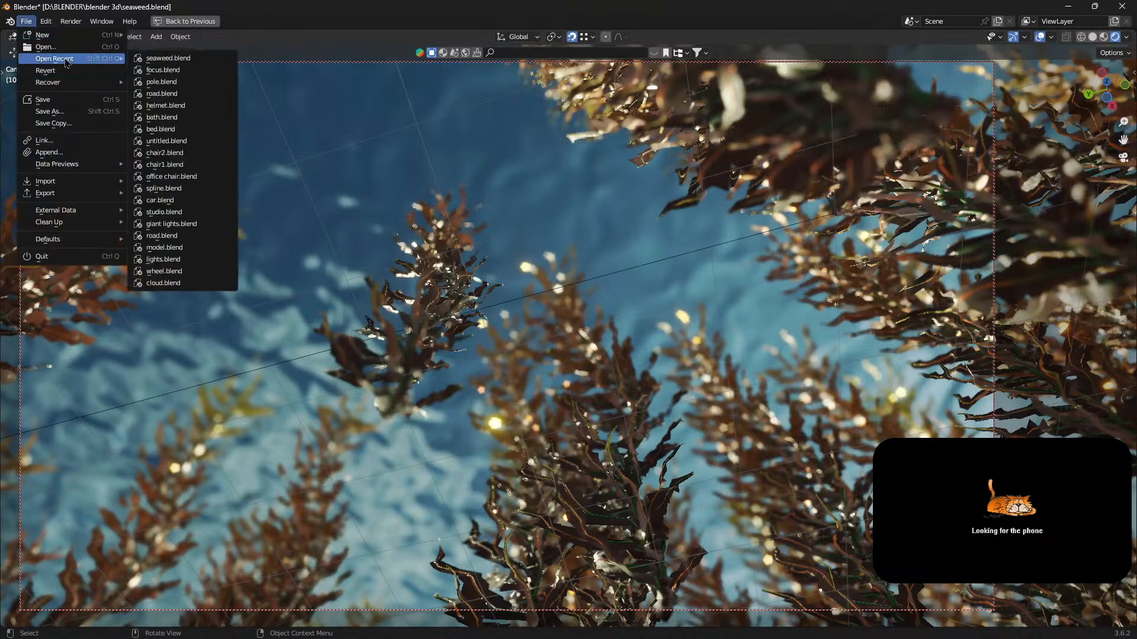
pyautogui.click(200, 62)
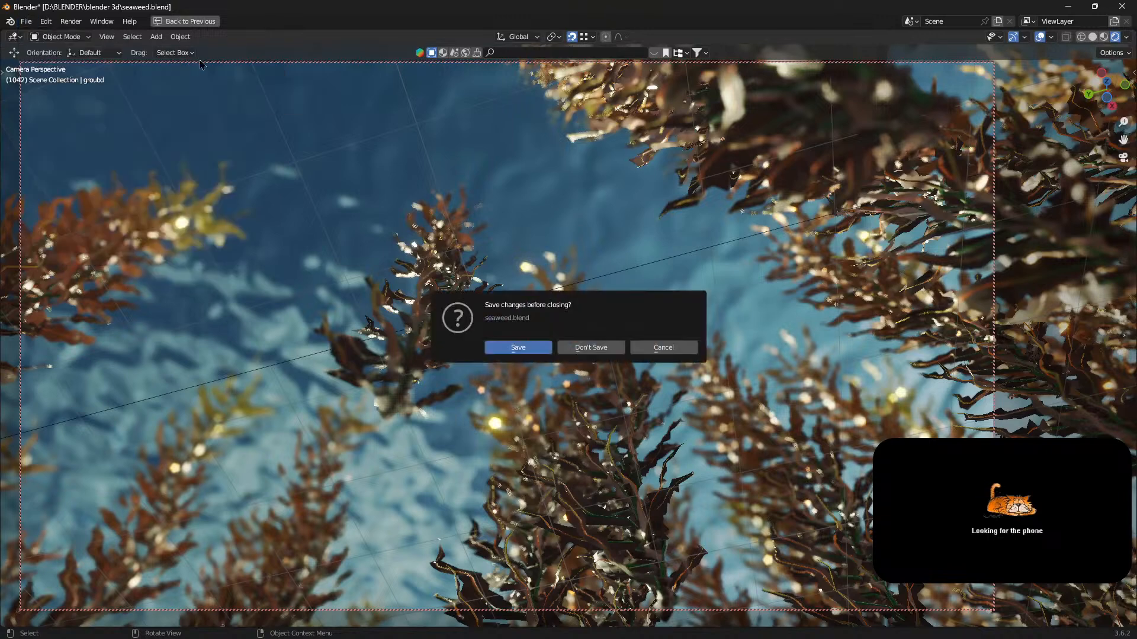
pyautogui.click(594, 348)
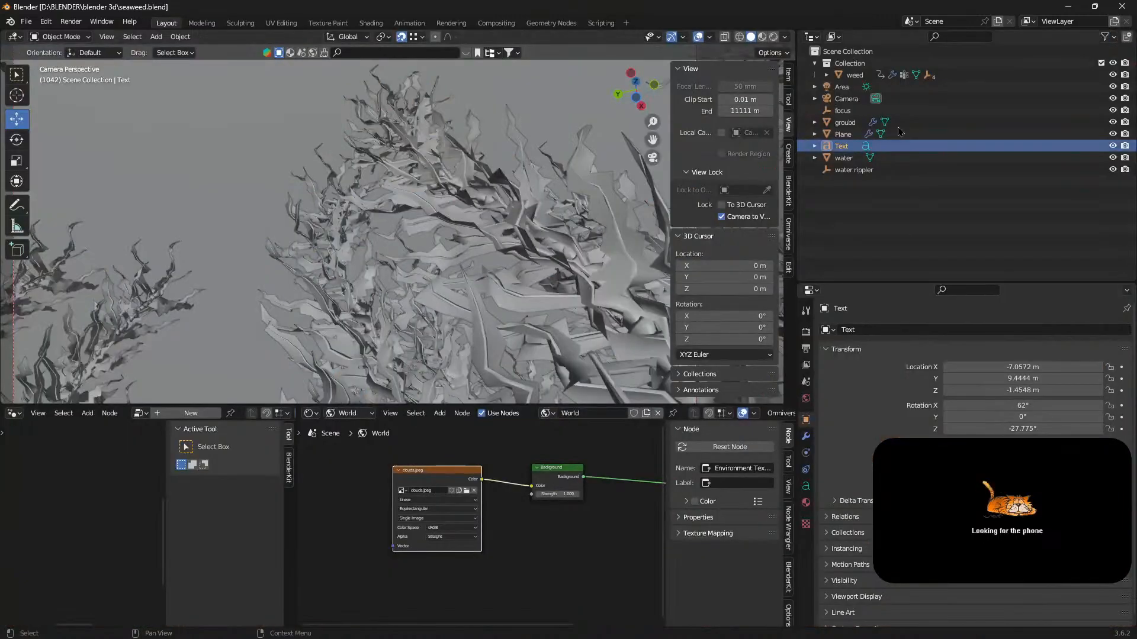
# Show the scene in rendered shading with the camera unlocked from the view, and maximize the 3D viewport without its sidebar and toolbar.
pyautogui.click(773, 36)
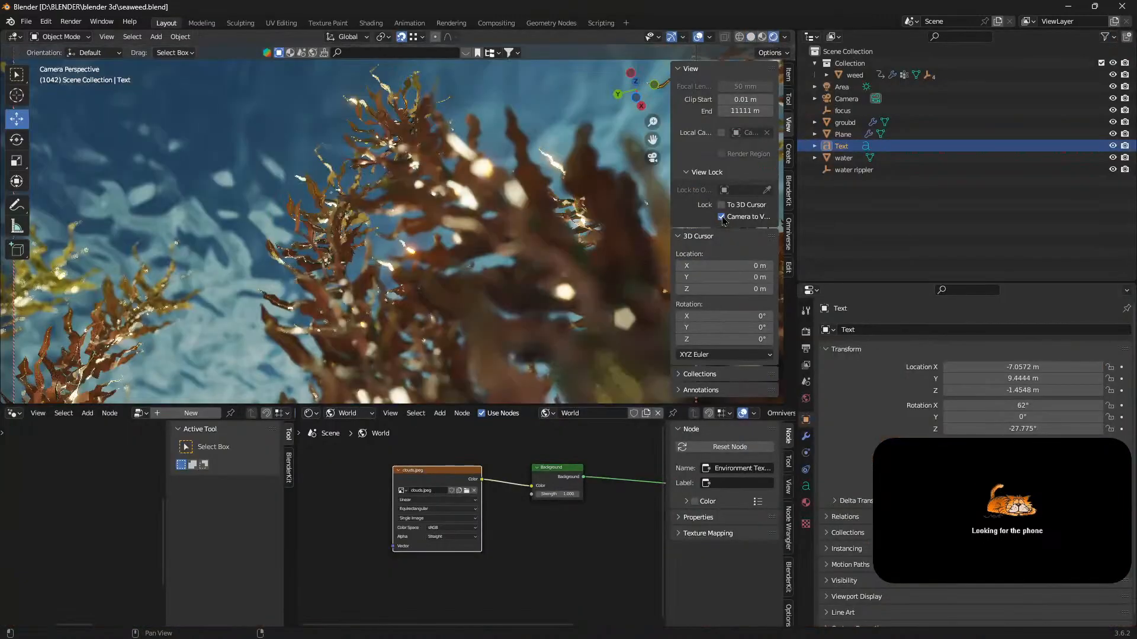
pyautogui.press('n')
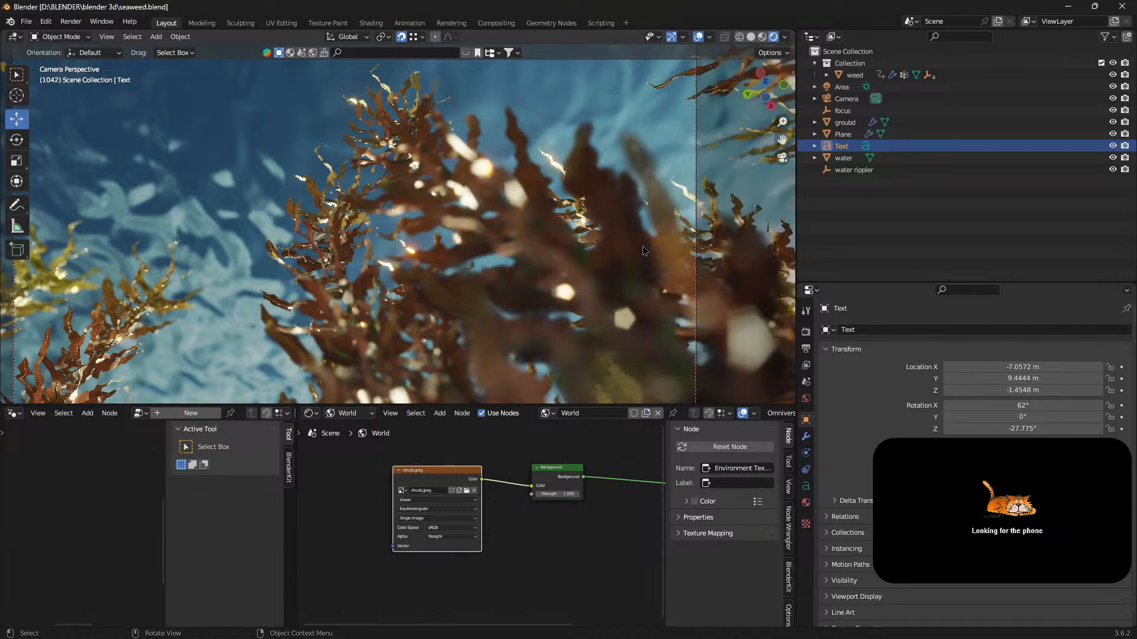
pyautogui.press('t')
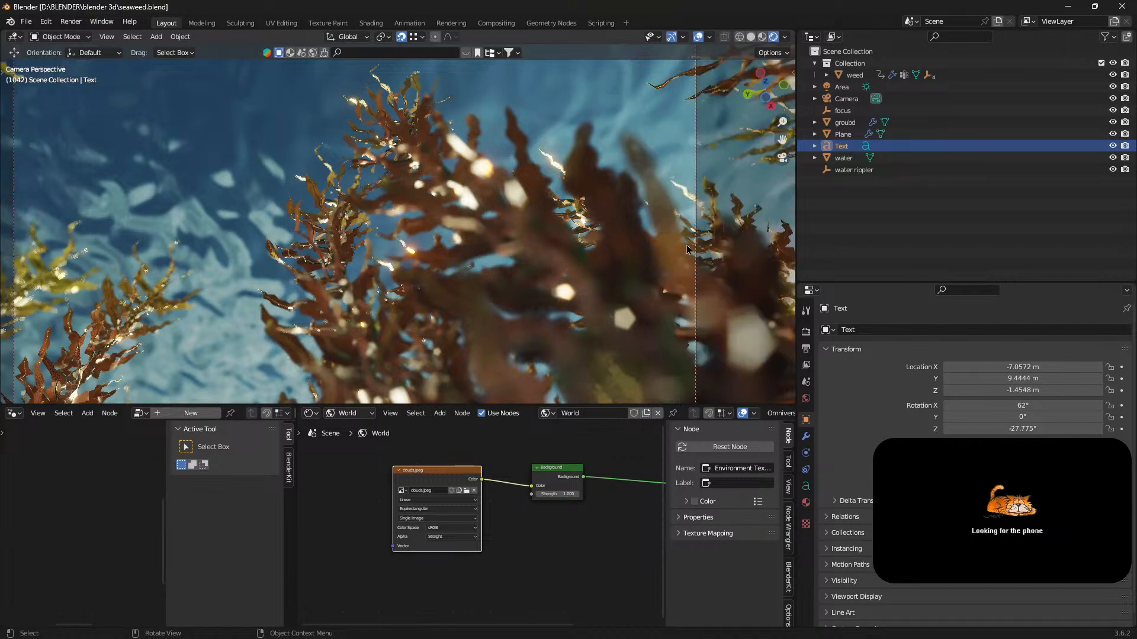
pyautogui.hotkey('ctrl', 'space')
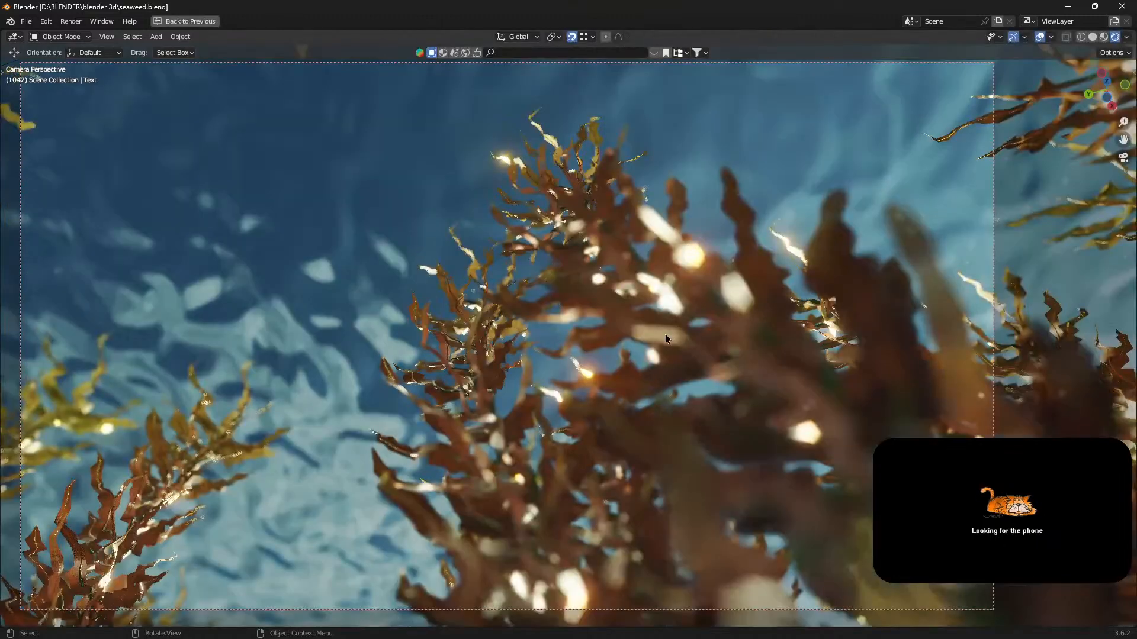
# Leave the camera view and examine the whole seaweed field and the water surface from outside.
pyautogui.moveTo(665, 334); pyautogui.dragTo(654, 396, button='middle')
pyautogui.rightClick(654, 397)
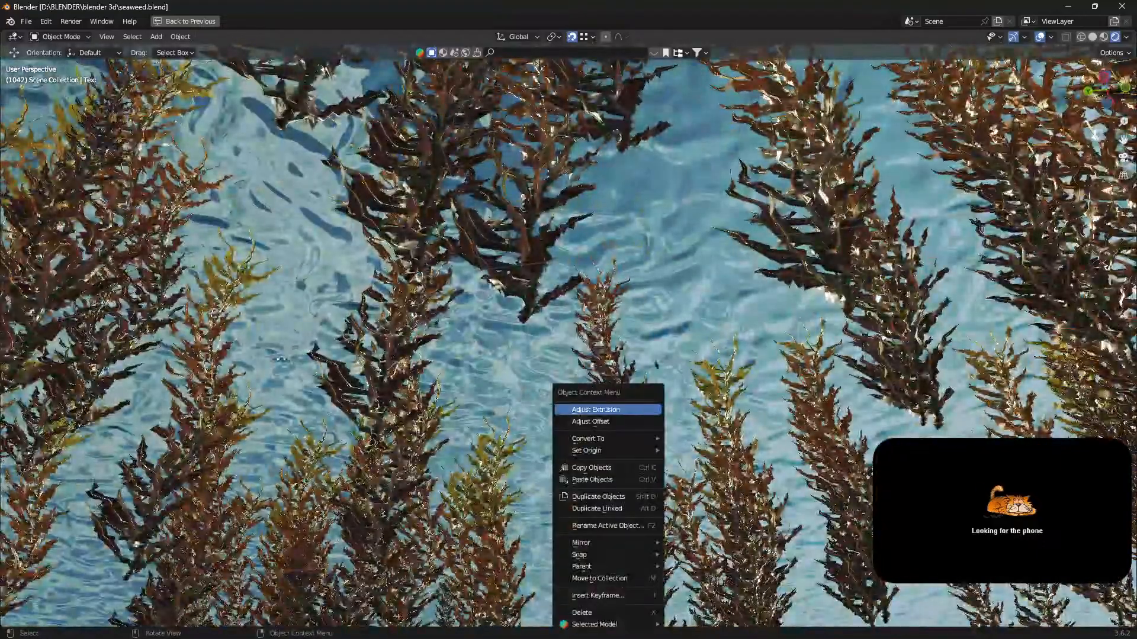
pyautogui.moveTo(657, 306); pyautogui.dragTo(671, 364, button='middle')
pyautogui.scroll(-4, 670, 363)
pyautogui.scroll(-4, 670, 362)
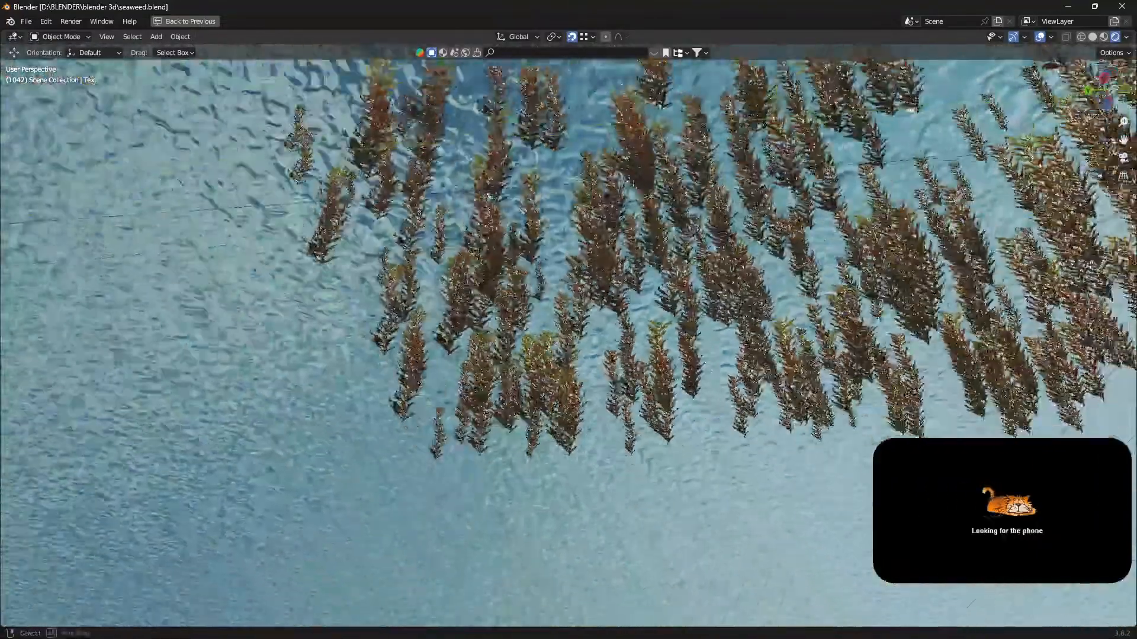
pyautogui.moveTo(620, 417); pyautogui.dragTo(616, 375, button='middle')
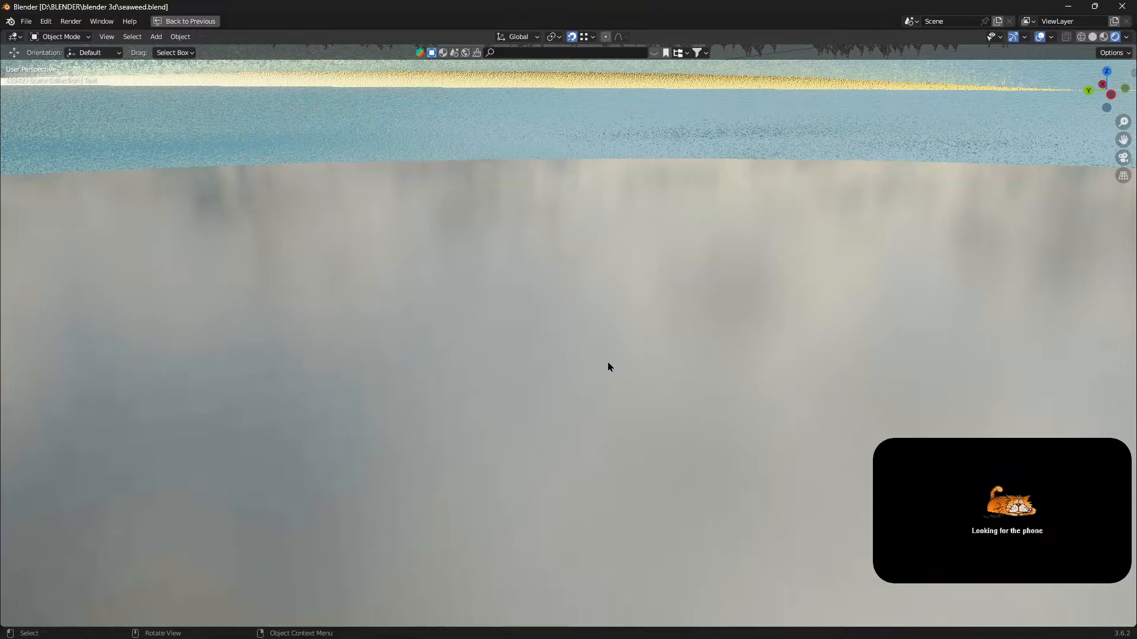
# Frame the selected Text object, restore the full workspace layout and examine the text and the seaweed from the sea floor.
pyautogui.press('KP_Decimal')
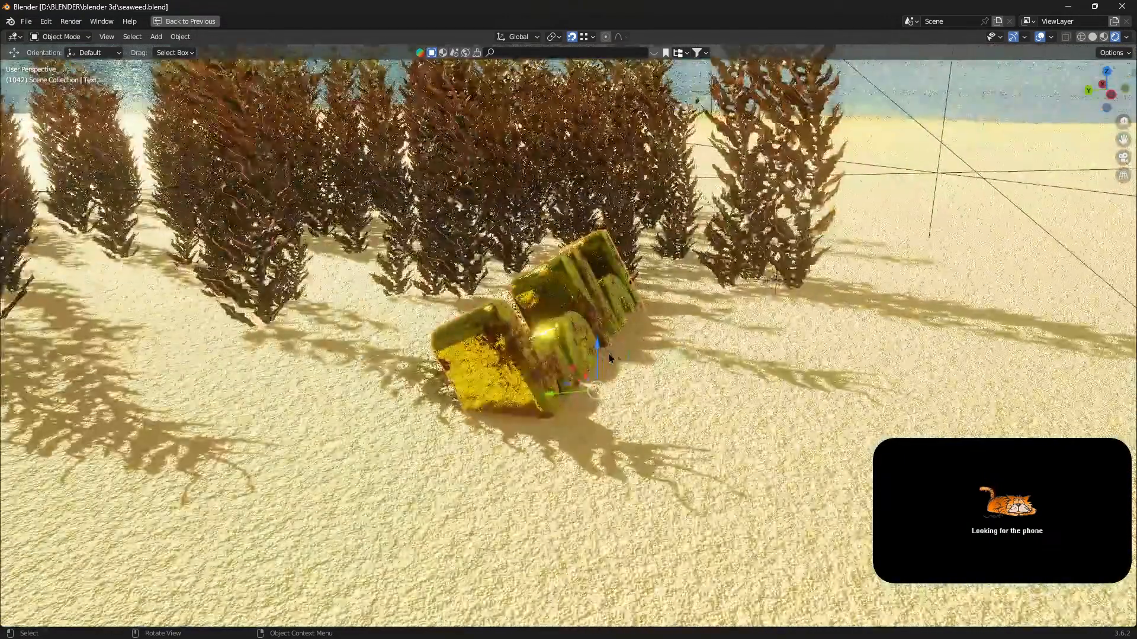
pyautogui.moveTo(610, 357); pyautogui.dragTo(509, 346, button='middle')
pyautogui.hotkey('ctrl', 'space')
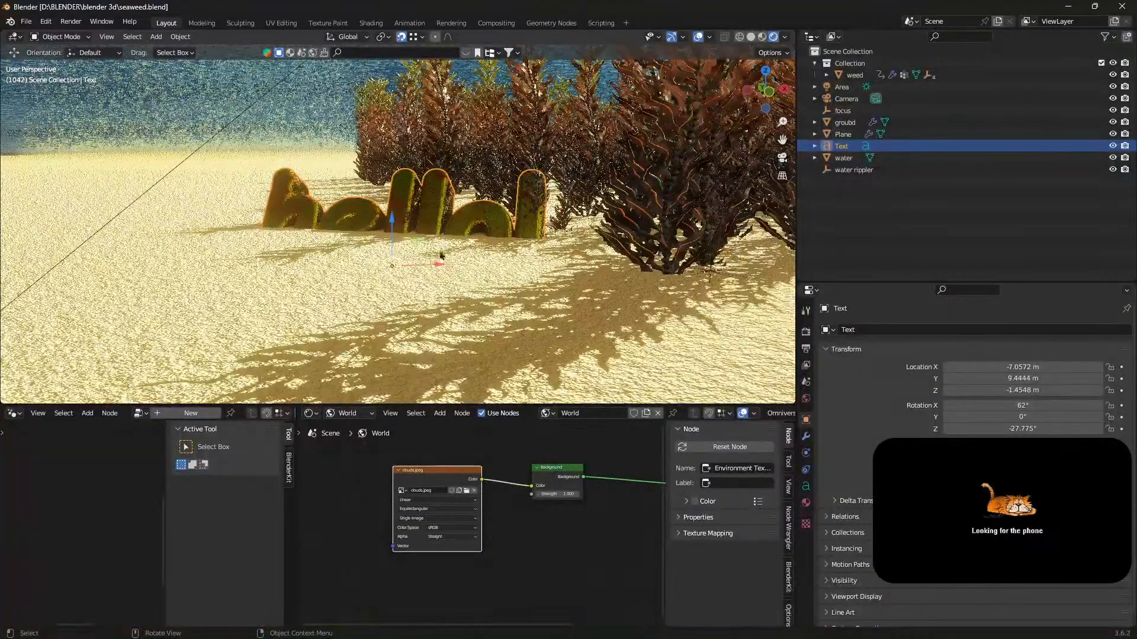
pyautogui.moveTo(441, 255); pyautogui.dragTo(508, 280, button='middle')
pyautogui.scroll(5, 512, 302)
pyautogui.scroll(-2, 510, 301)
# Set the Eevee viewport samples to 1 and play the seaweed animation.
pyautogui.click(806, 332)
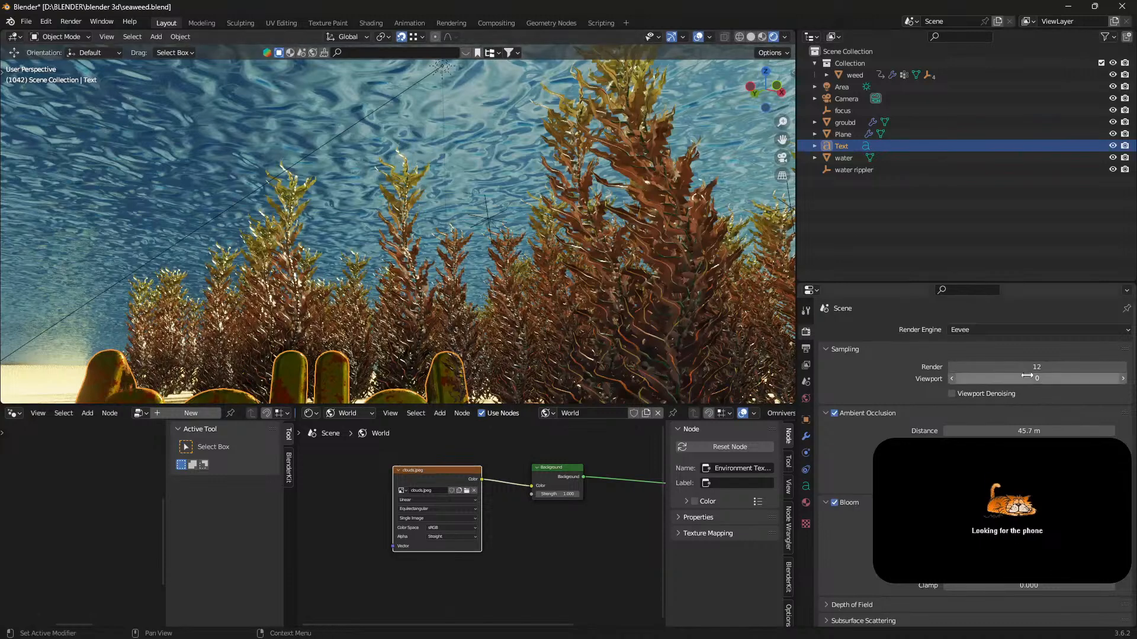
pyautogui.click(1123, 379)
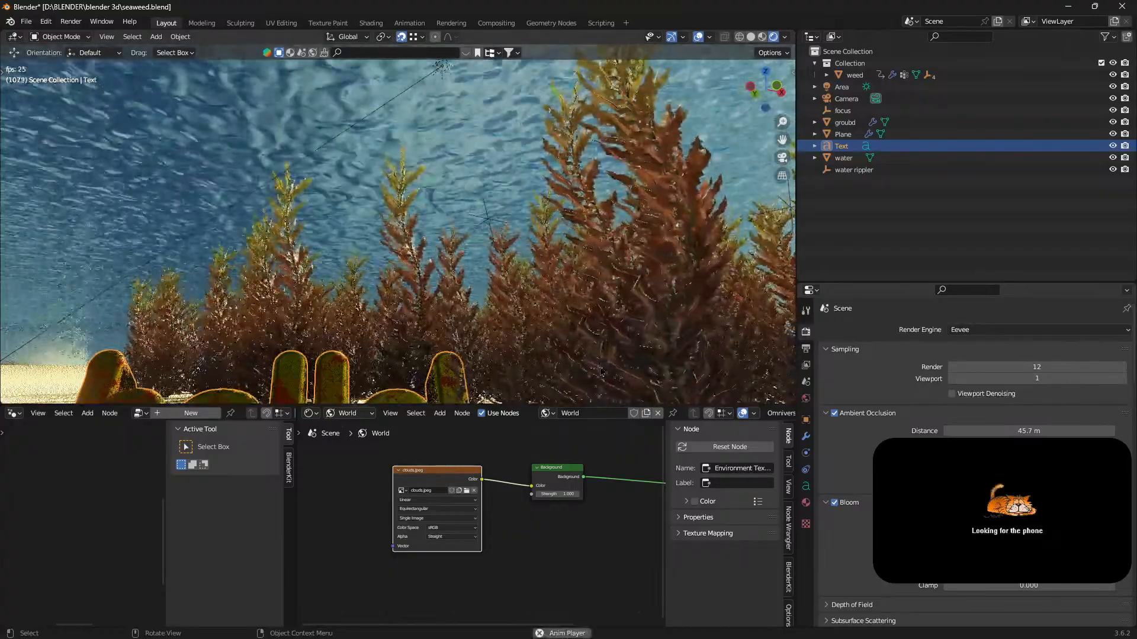
pyautogui.hotkey('ctrl', 'space')
pyautogui.hotkey('ctrl', 'space')
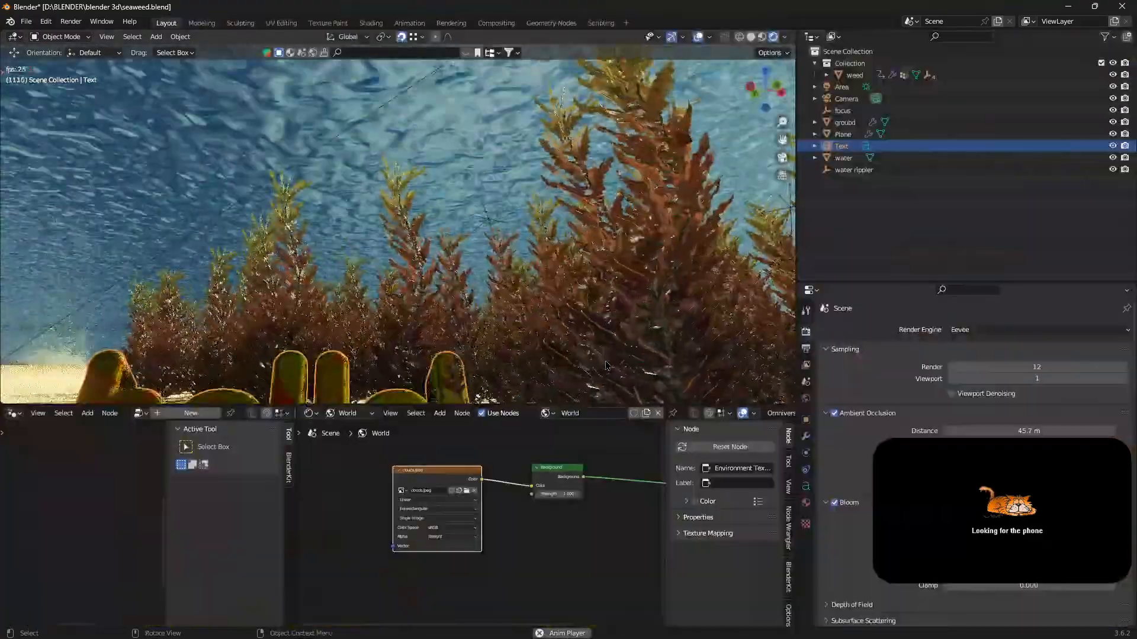
# Examine the swaying seaweed and the hello text from near and far during playback in a slightly taller viewport.
pyautogui.moveTo(599, 406)
pyautogui.mouseDown()
pyautogui.moveTo(597, 447)
pyautogui.moveTo(600, 411)
pyautogui.mouseUp()
pyautogui.scroll(-3, 607, 303)
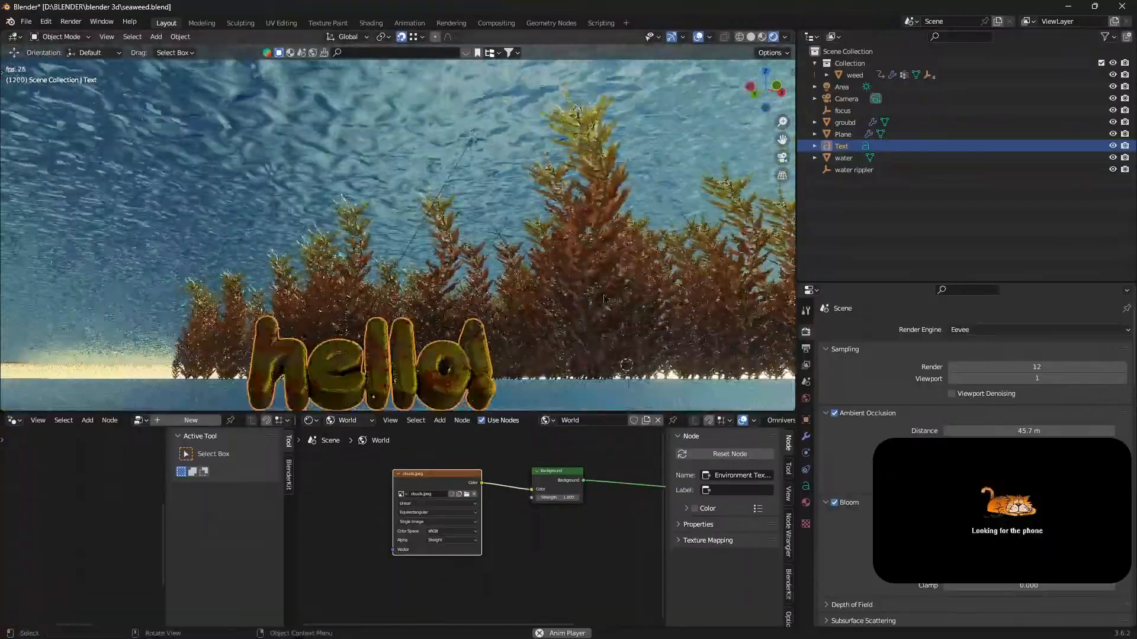
pyautogui.moveTo(607, 302); pyautogui.dragTo(613, 320, button='middle')
pyautogui.scroll(10, 614, 320)
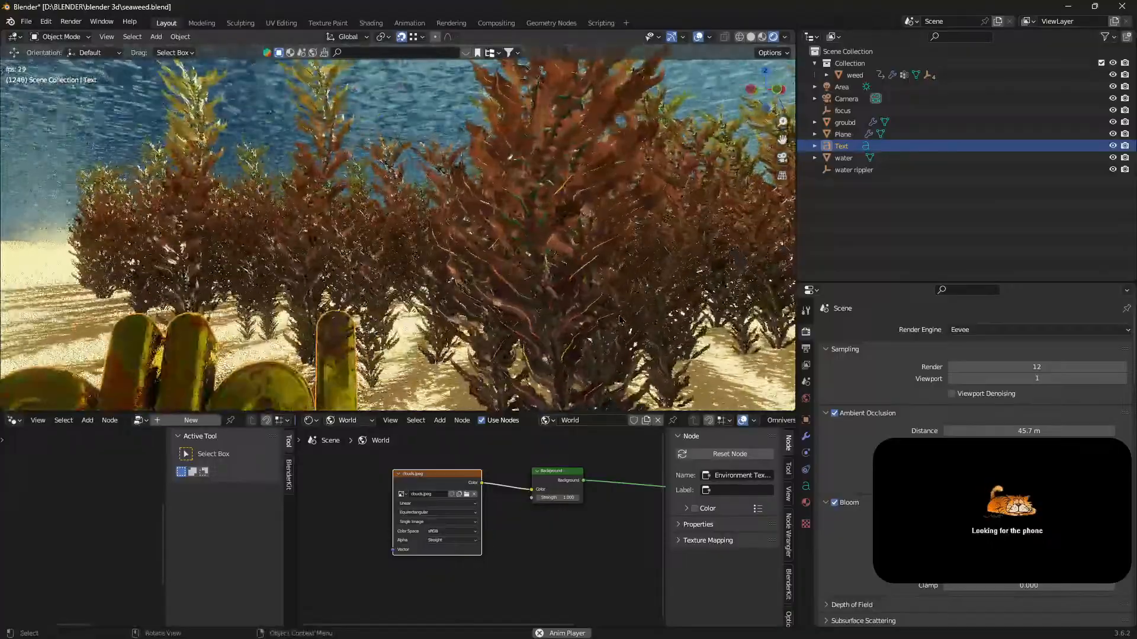
pyautogui.scroll(-5, 618, 319)
pyautogui.scroll(-3, 618, 320)
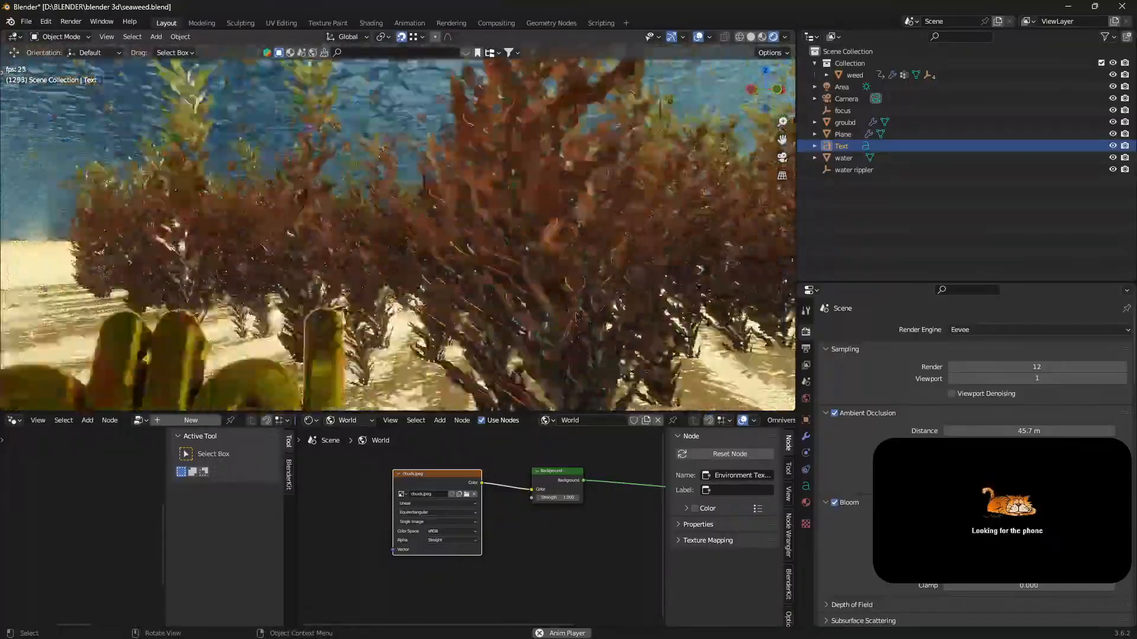
pyautogui.moveTo(618, 323)
pyautogui.keyDown('shift'); pyautogui.mouseDown(button='middle')
pyautogui.moveTo(614, 344)
pyautogui.moveTo(592, 341)
pyautogui.moveTo(583, 355)
pyautogui.moveTo(524, 305)
pyautogui.moveTo(562, 276)
pyautogui.moveTo(629, 313)
pyautogui.mouseUp(button='middle'); pyautogui.keyUp('shift')
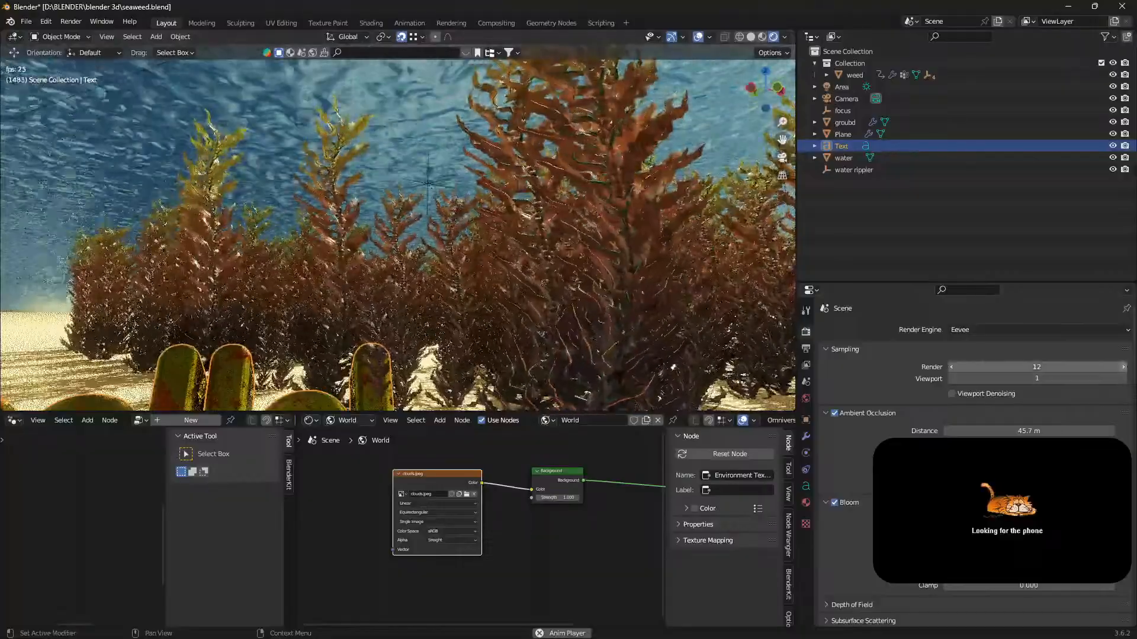
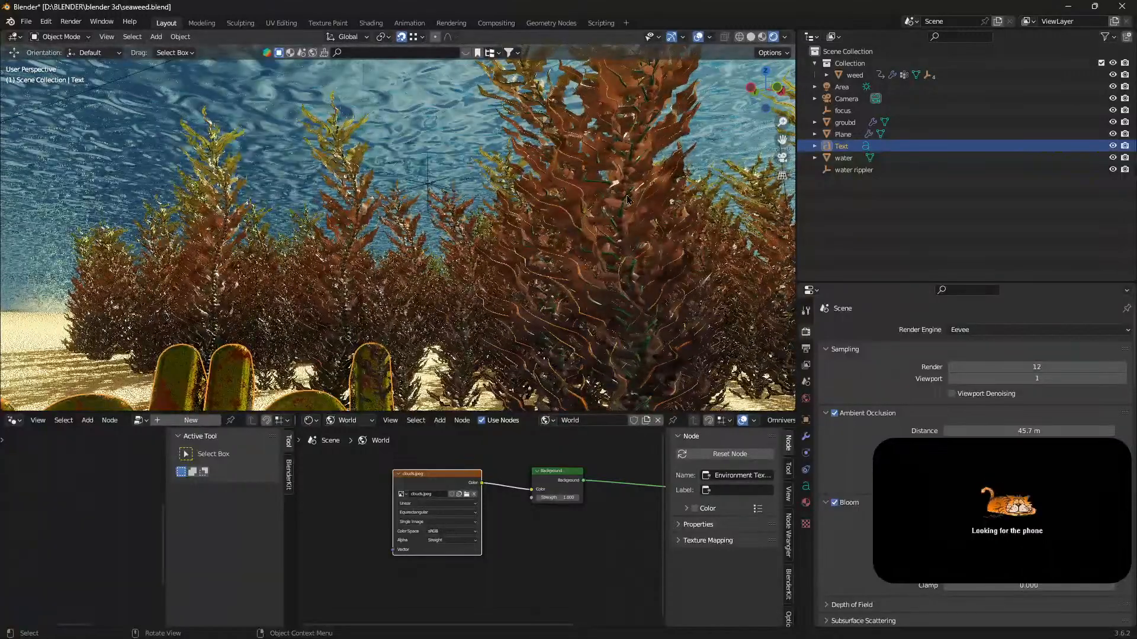
# Start Iriun Webcam from the desktop, minimise its window and return to the Blender seaweed project.
pyautogui.click(1067, 6)
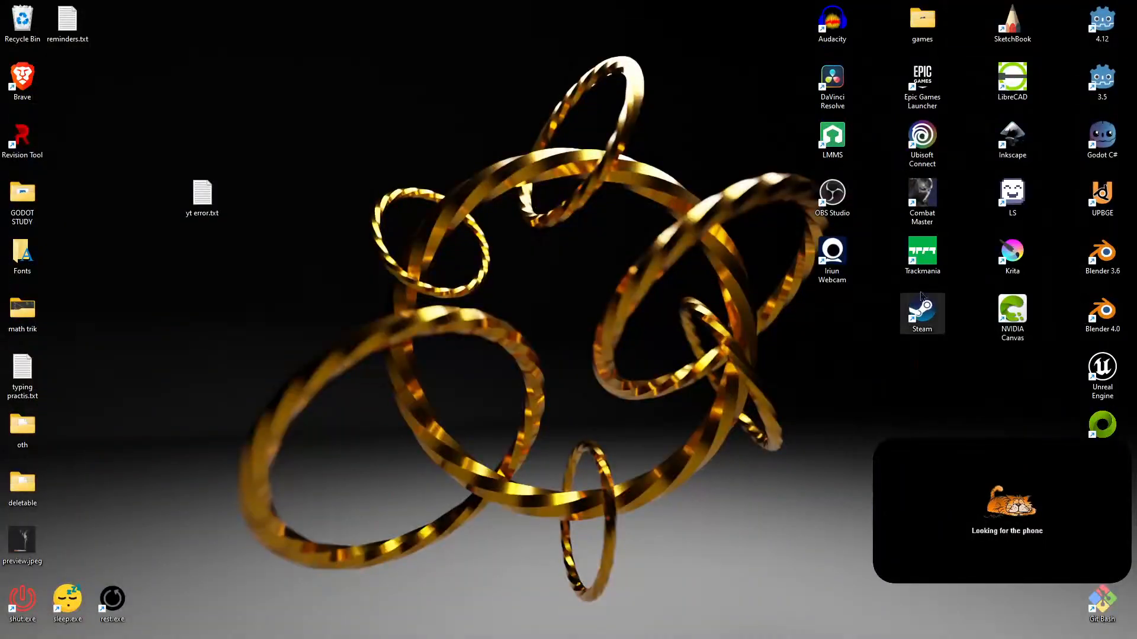
pyautogui.doubleClick(841, 256)
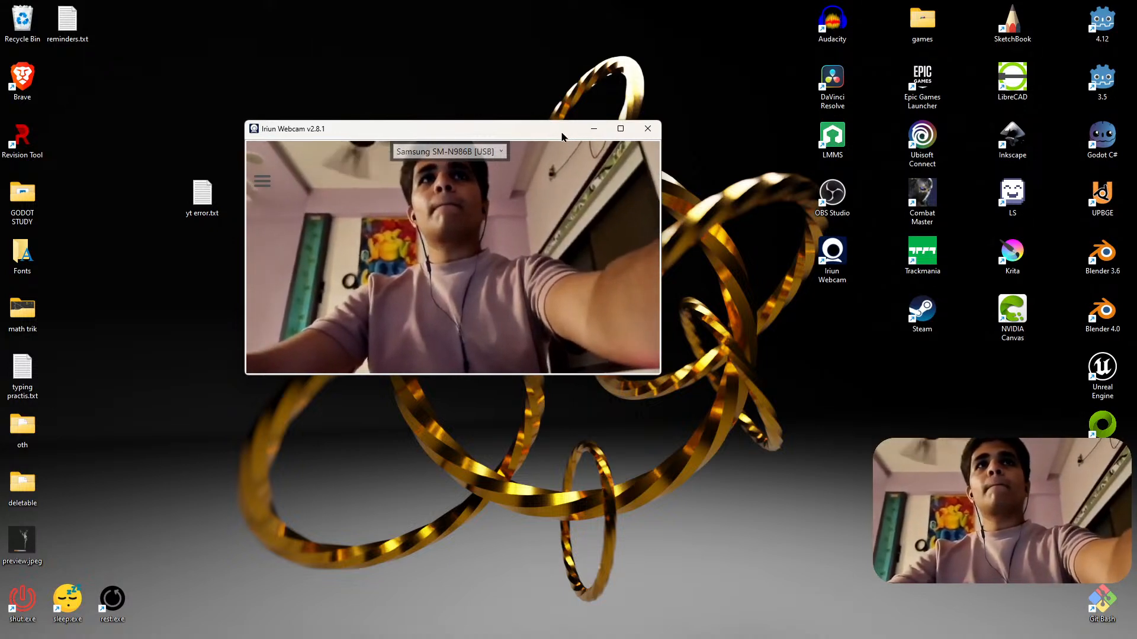
pyautogui.click(594, 129)
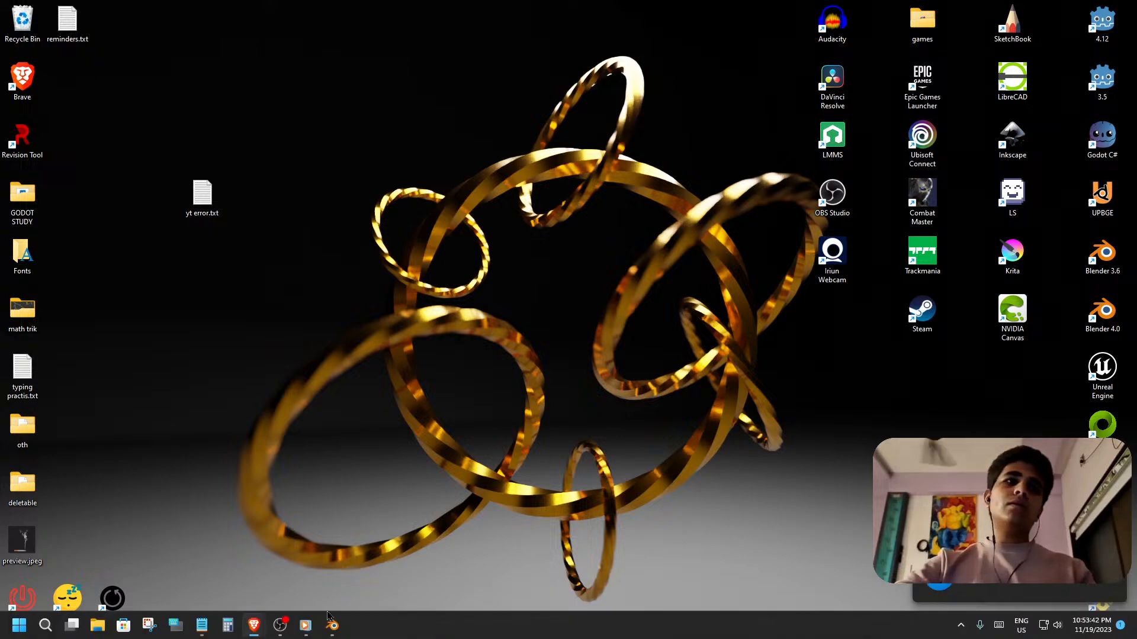
pyautogui.click(332, 625)
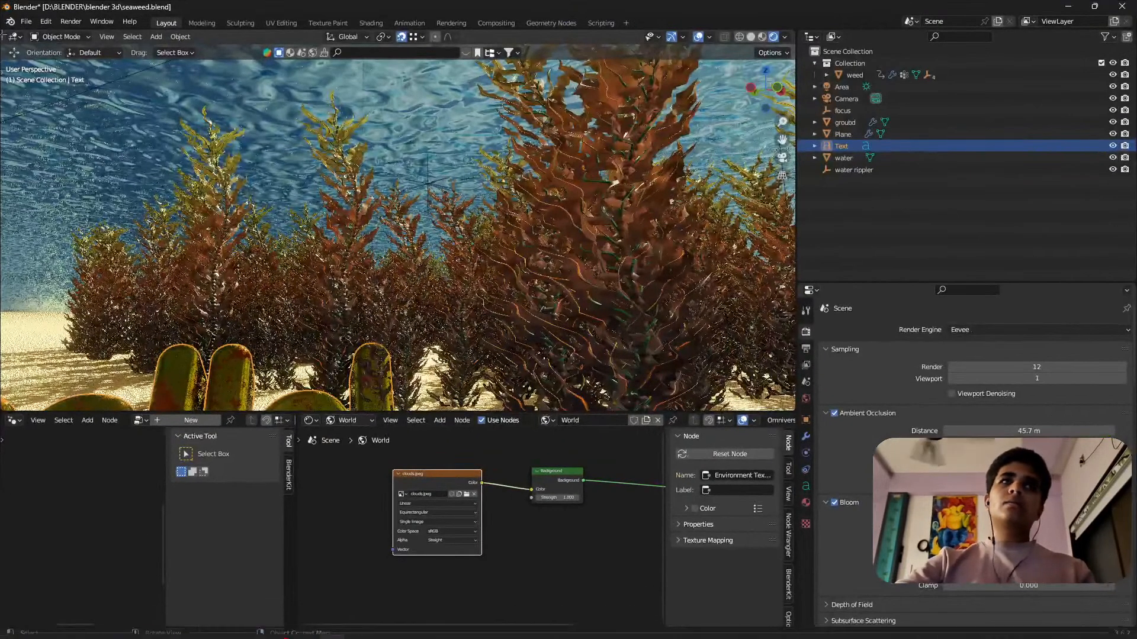
# Open helmet.blend from the blender 3d folder without saving the changes to seaweed.blend.
pyautogui.click(26, 21)
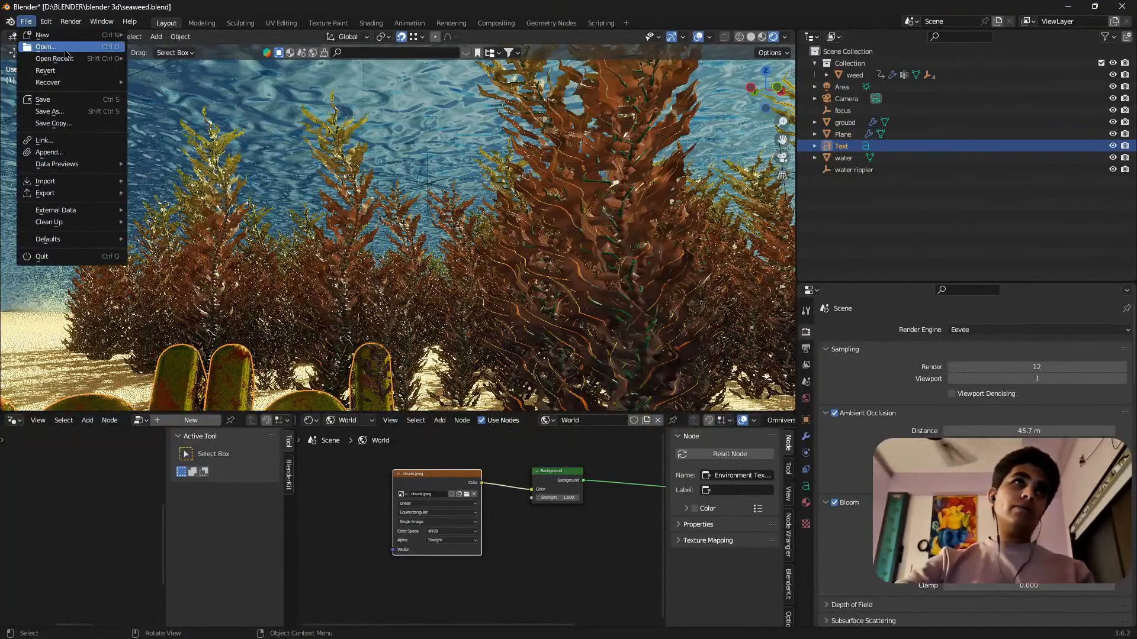
pyautogui.click(51, 48)
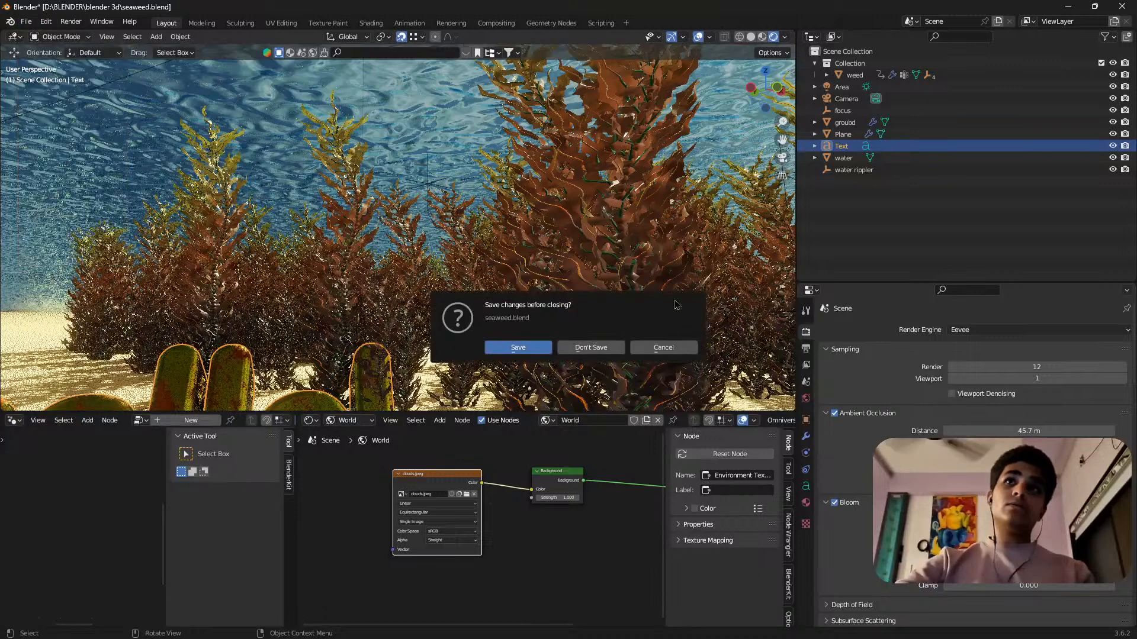
pyautogui.click(592, 347)
pyautogui.scroll(-10, 690, 335)
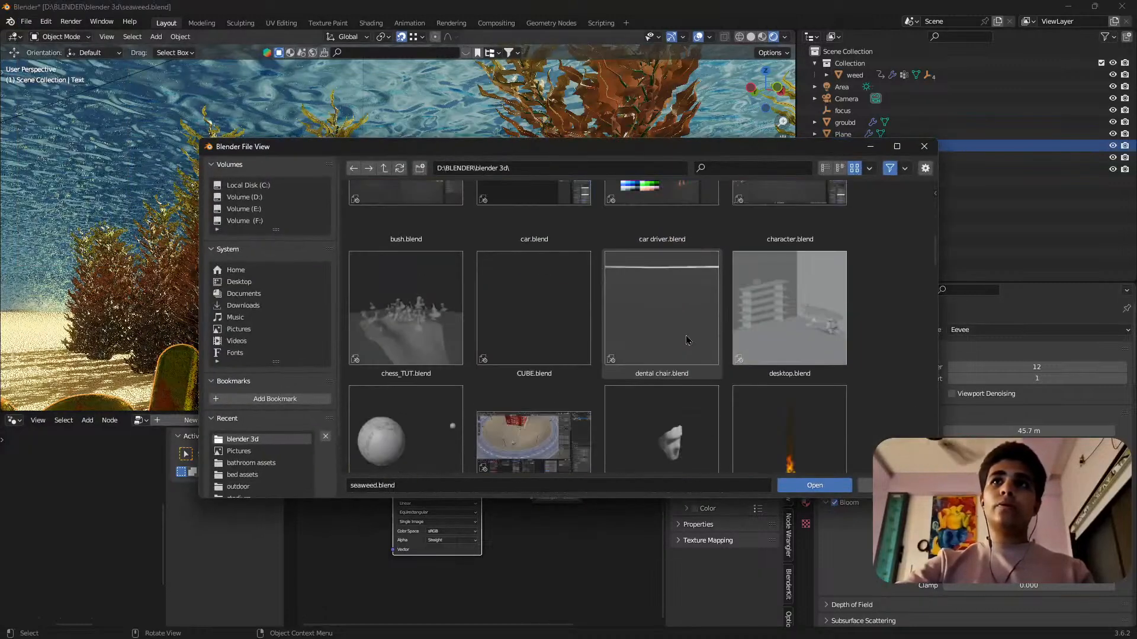
pyautogui.scroll(-8, 690, 335)
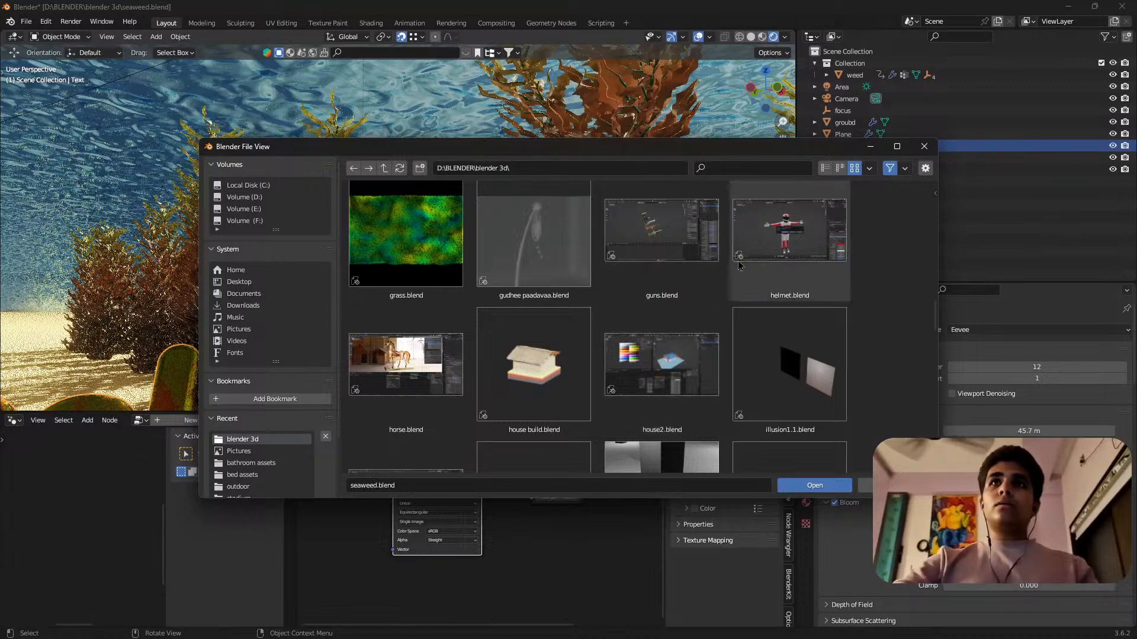
pyautogui.doubleClick(749, 261)
# Select the red and white racing suit and examine the whole driver figure from close up and far away.
pyautogui.moveTo(586, 352); pyautogui.dragTo(476, 407, button='middle')
pyautogui.scroll(2, 516, 391)
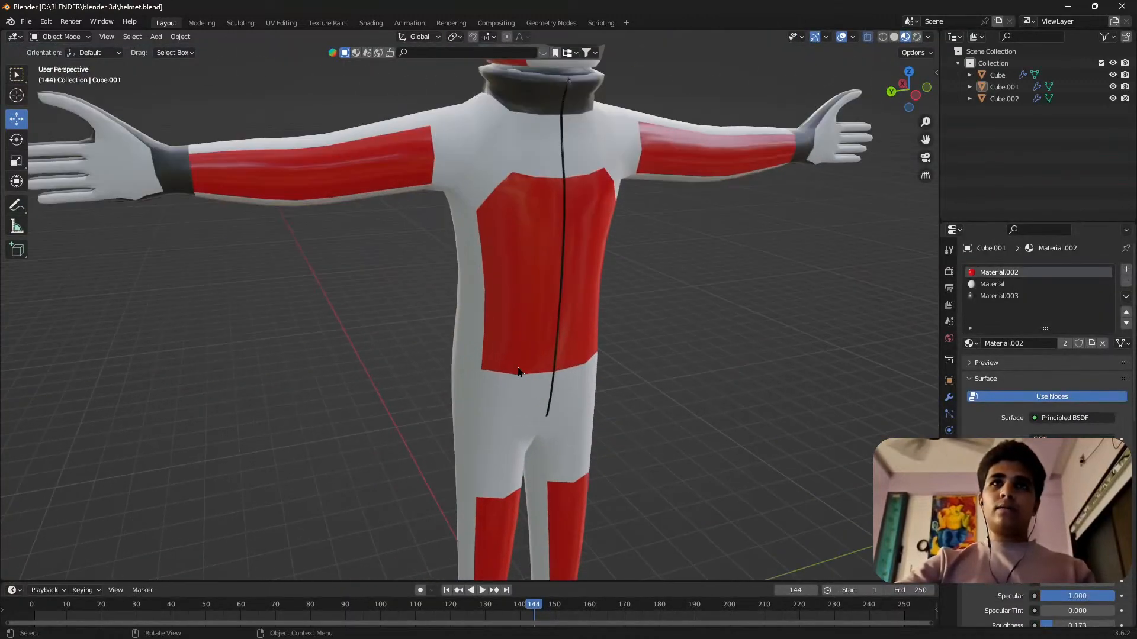
pyautogui.click(491, 367)
pyautogui.scroll(-5, 475, 354)
pyautogui.moveTo(475, 354); pyautogui.dragTo(722, 339, button='middle')
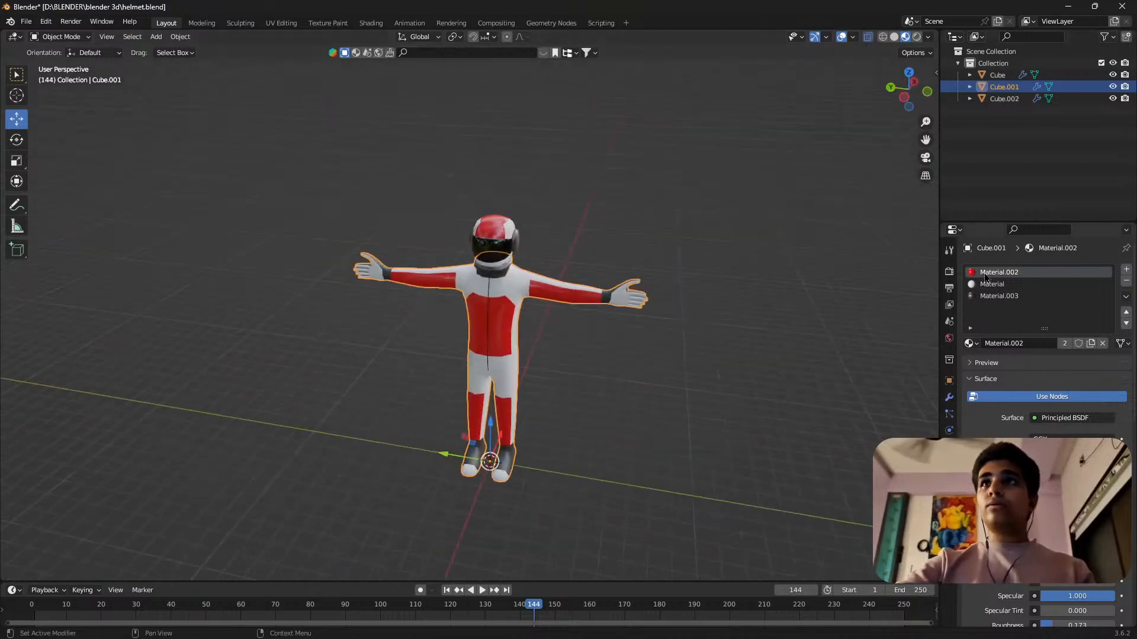
# Bring all three objects of the driver into Edit Mode, examine the mesh around the helmet and suit, and return to Object Mode.
pyautogui.press('Tab')
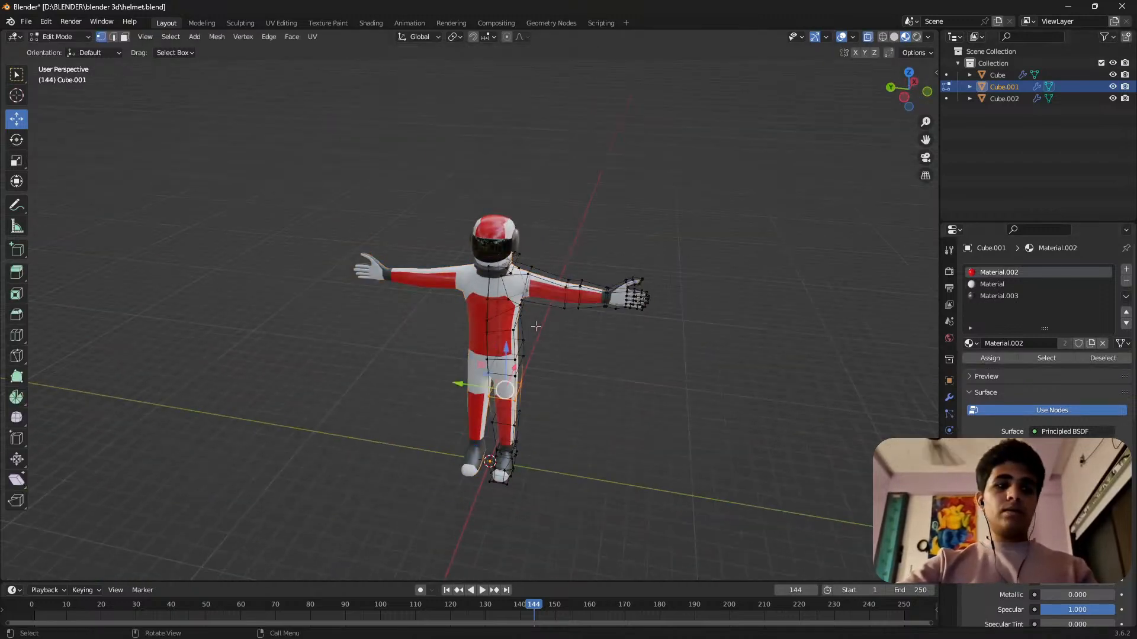
pyautogui.press('Tab')
pyautogui.press('a')
pyautogui.press('Tab')
pyautogui.scroll(3, 511, 286)
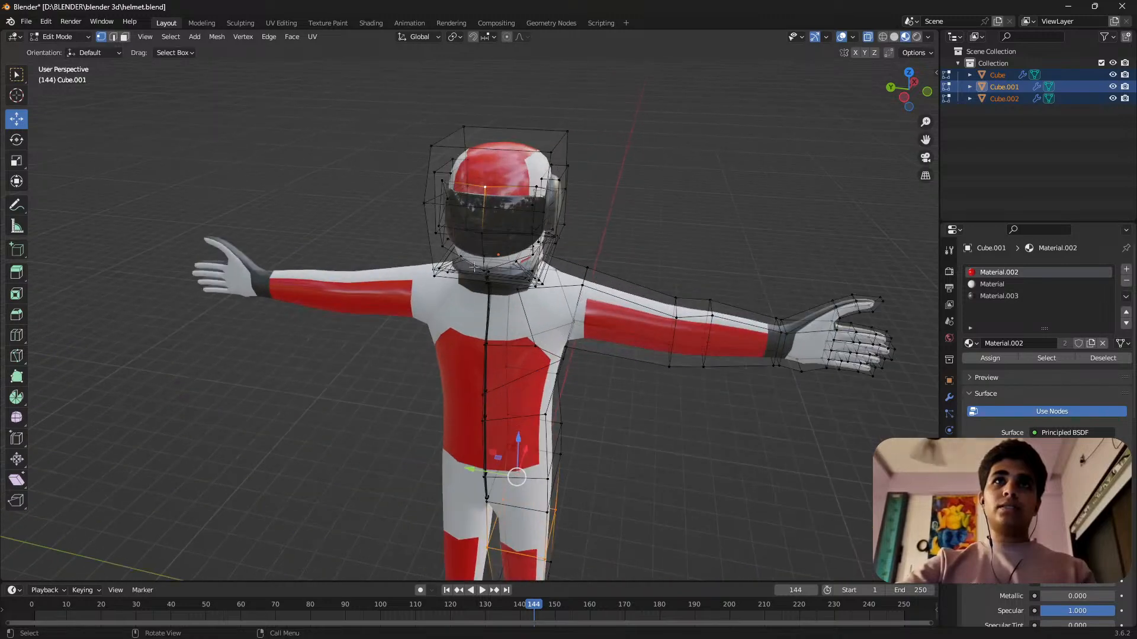
pyautogui.moveTo(474, 268); pyautogui.dragTo(933, 251, button='middle')
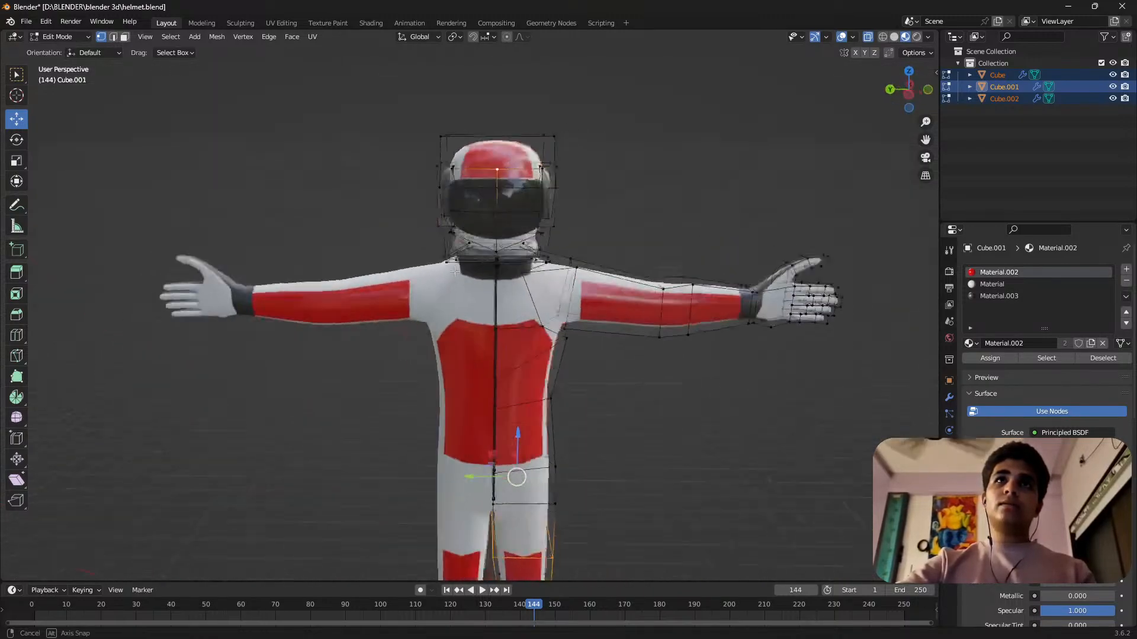
pyautogui.moveTo(237, 239)
pyautogui.mouseDown(button='middle')
pyautogui.moveTo(282, 233)
pyautogui.moveTo(243, 239)
pyautogui.mouseUp(button='middle')
pyautogui.scroll(3, 503, 308)
pyautogui.scroll(-5, 438, 258)
pyautogui.press('Tab')
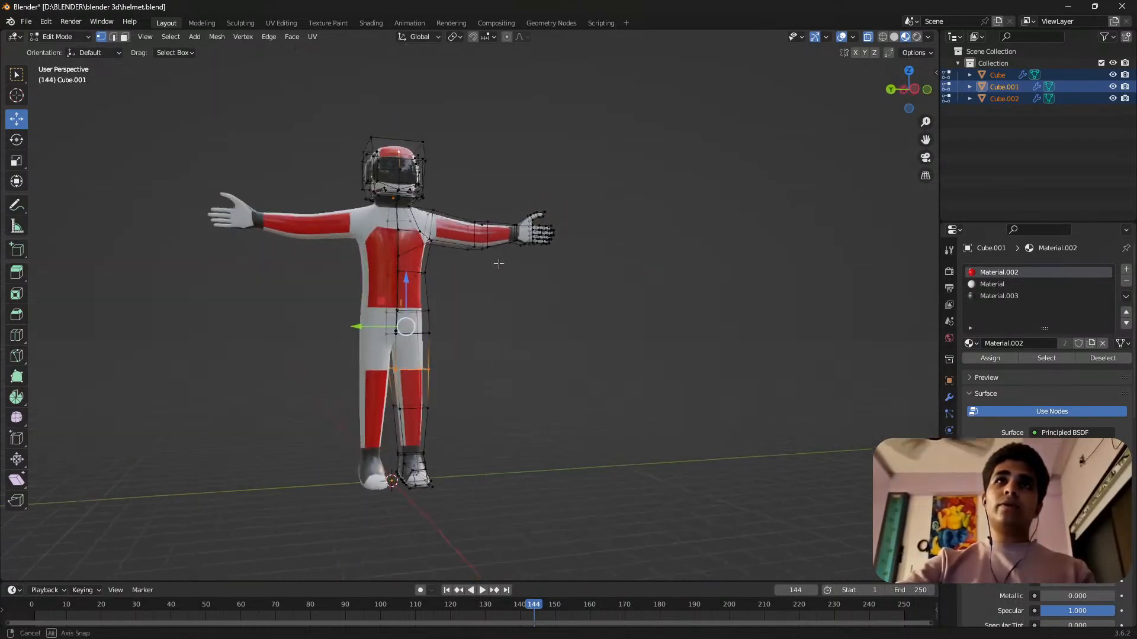
# Examine the suit's torso and arms up close, comparing the smooth surface with the low-poly mesh in Edit Mode.
pyautogui.scroll(4, 573, 177)
pyautogui.scroll(1, 606, 317)
pyautogui.scroll(-5, 605, 318)
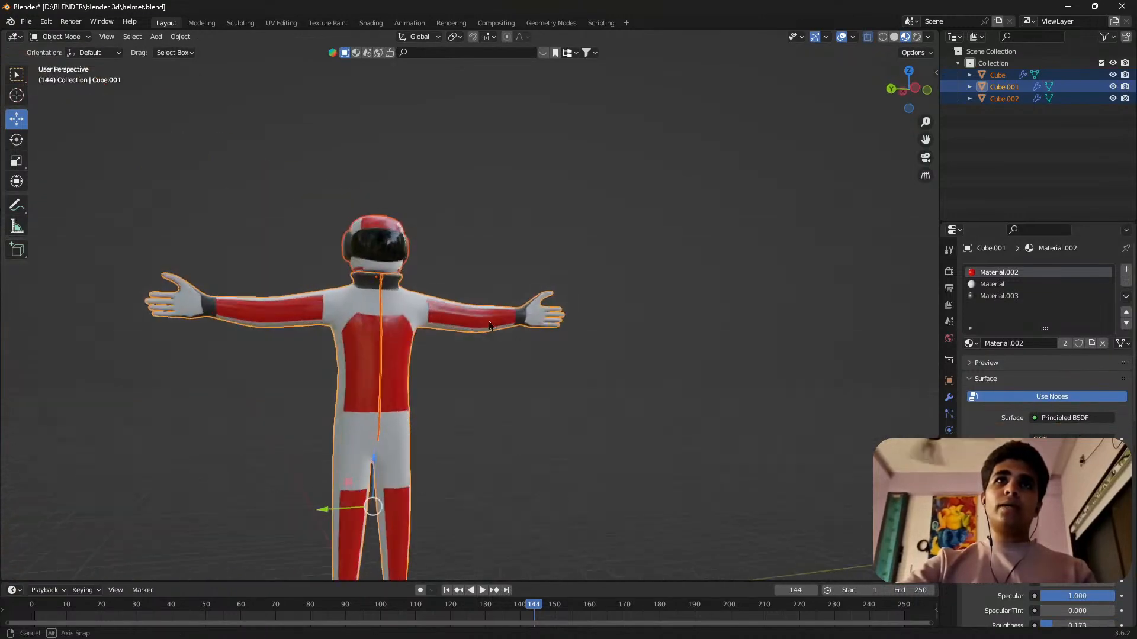
pyautogui.moveTo(606, 317); pyautogui.dragTo(448, 381, button='middle')
pyautogui.scroll(5, 422, 356)
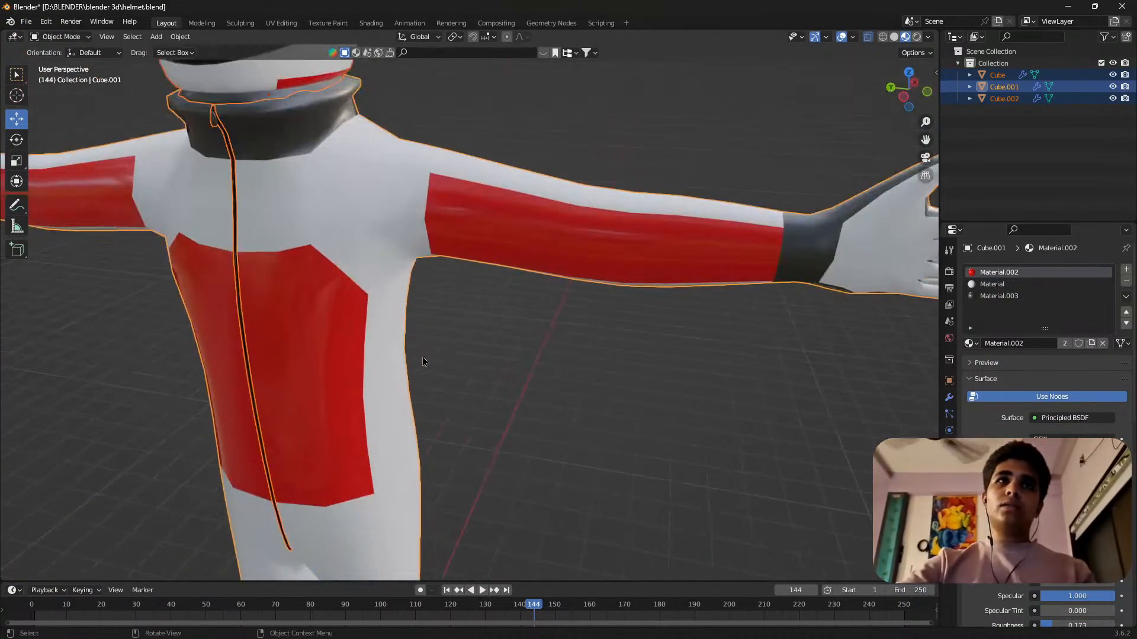
pyautogui.press('Tab')
pyautogui.press('Tab')
pyautogui.press('Tab')
pyautogui.scroll(-5, 432, 353)
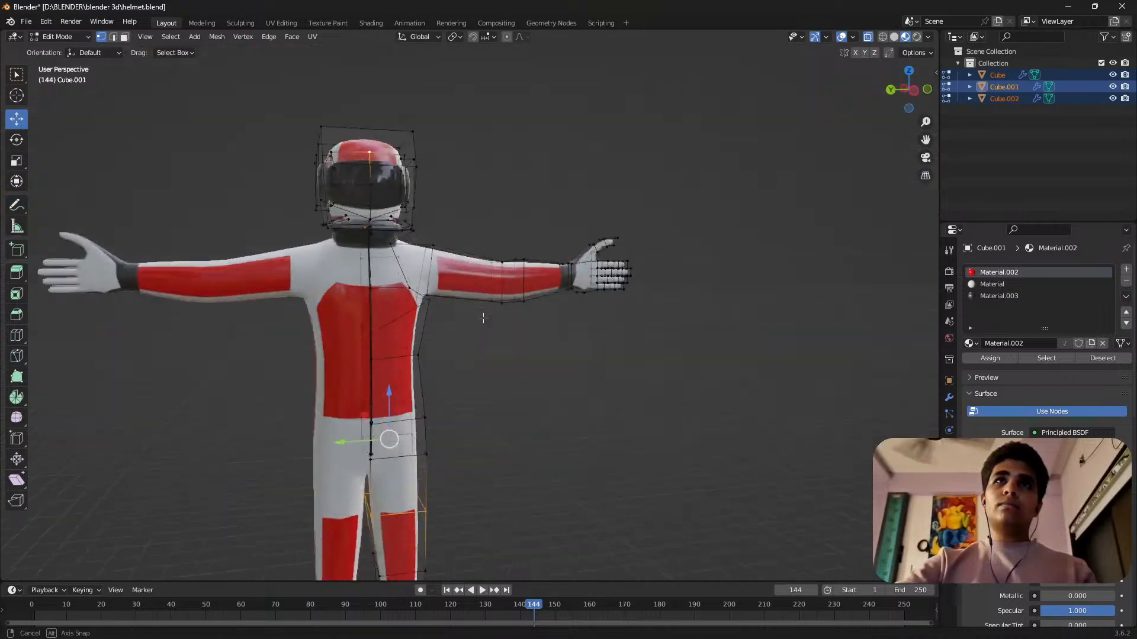
pyautogui.moveTo(482, 317); pyautogui.dragTo(469, 322, button='middle')
pyautogui.press('Tab')
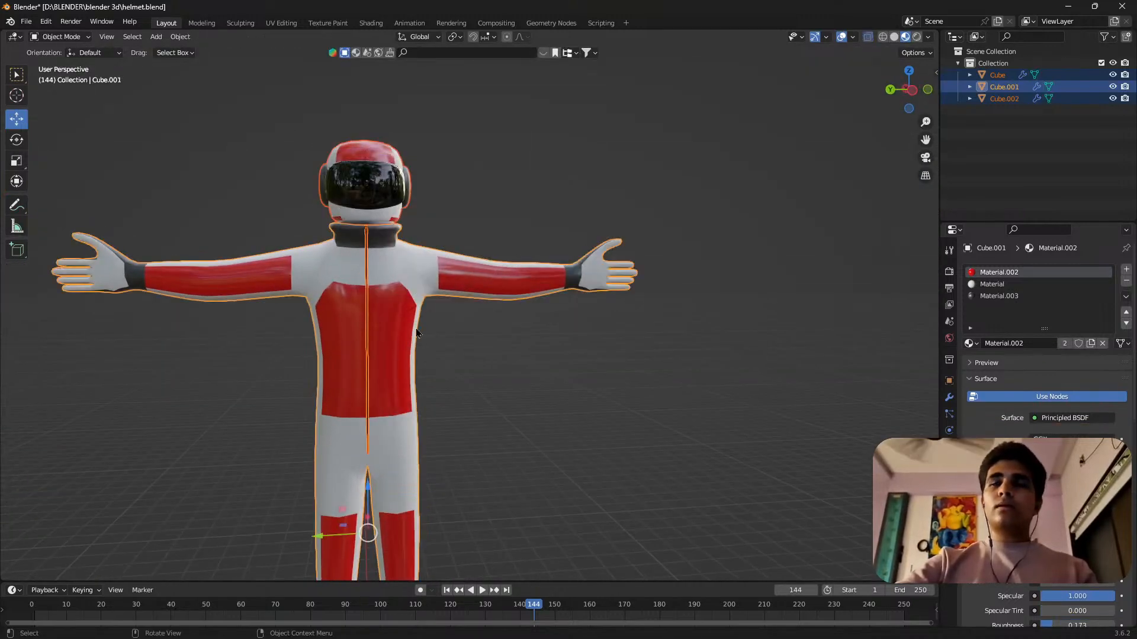
# View the driver at an angle and check its mesh once more in Edit Mode before returning to Object Mode.
pyautogui.scroll(-1, 444, 256)
pyautogui.moveTo(385, 360); pyautogui.dragTo(350, 366, button='middle')
pyautogui.press('Tab')
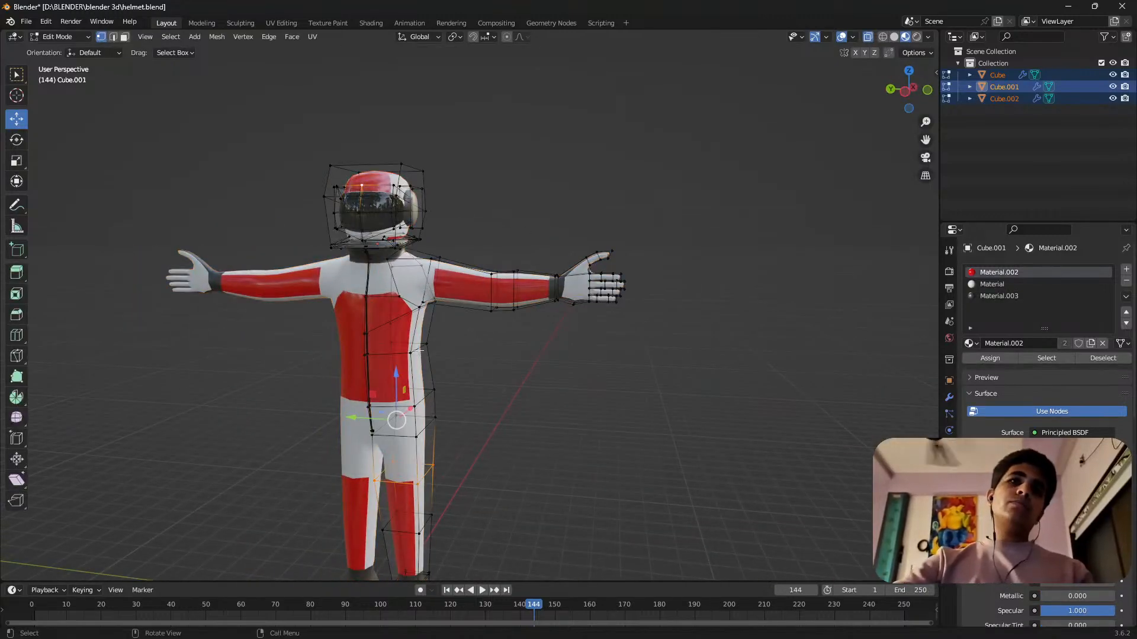
pyautogui.scroll(5, 418, 351)
pyautogui.press('Tab')
pyautogui.scroll(-5, 564, 346)
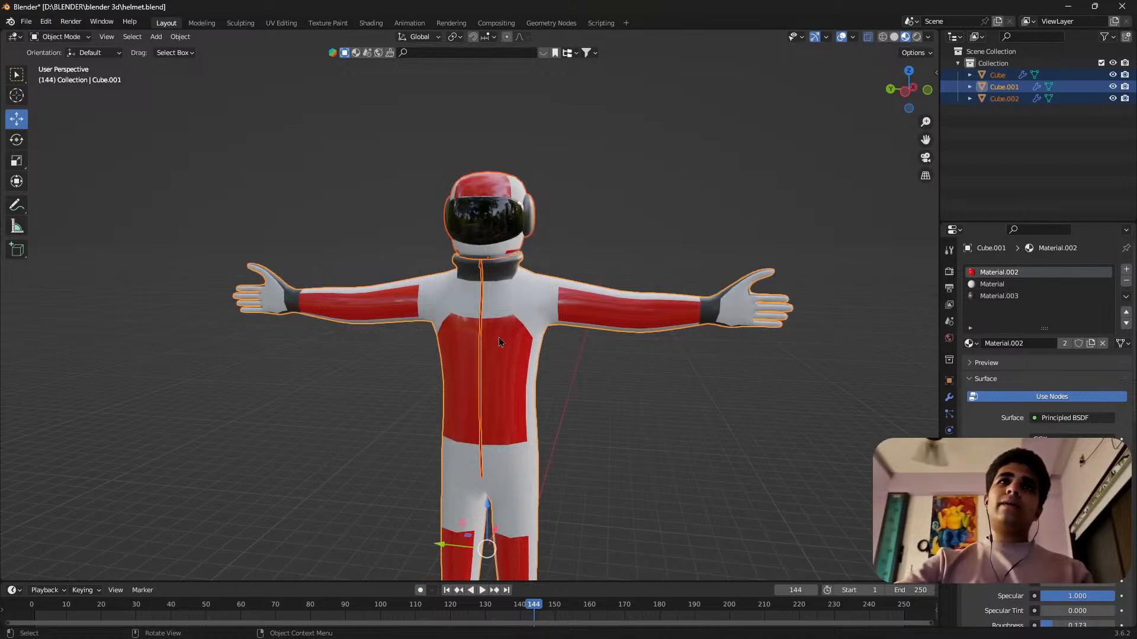
# Select only the suit, show its modifiers and collapse the Mirror and Subdivision settings.
pyautogui.moveTo(500, 341); pyautogui.dragTo(523, 344, button='middle')
pyautogui.click(523, 344)
pyautogui.press('Tab')
pyautogui.press('Tab')
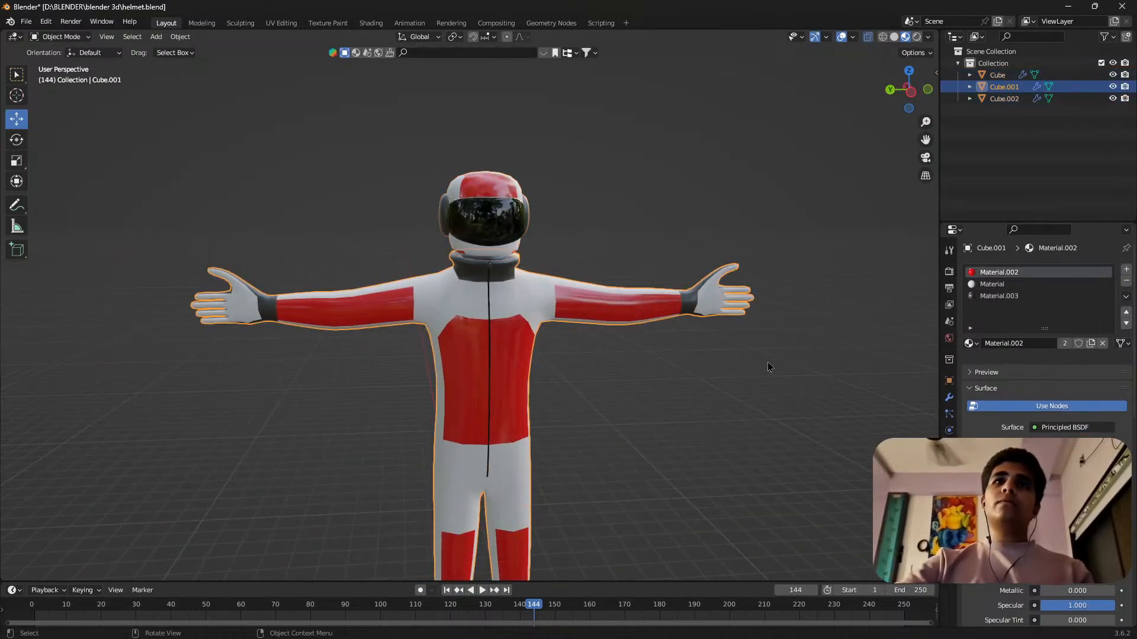
pyautogui.click(949, 398)
pyautogui.click(972, 292)
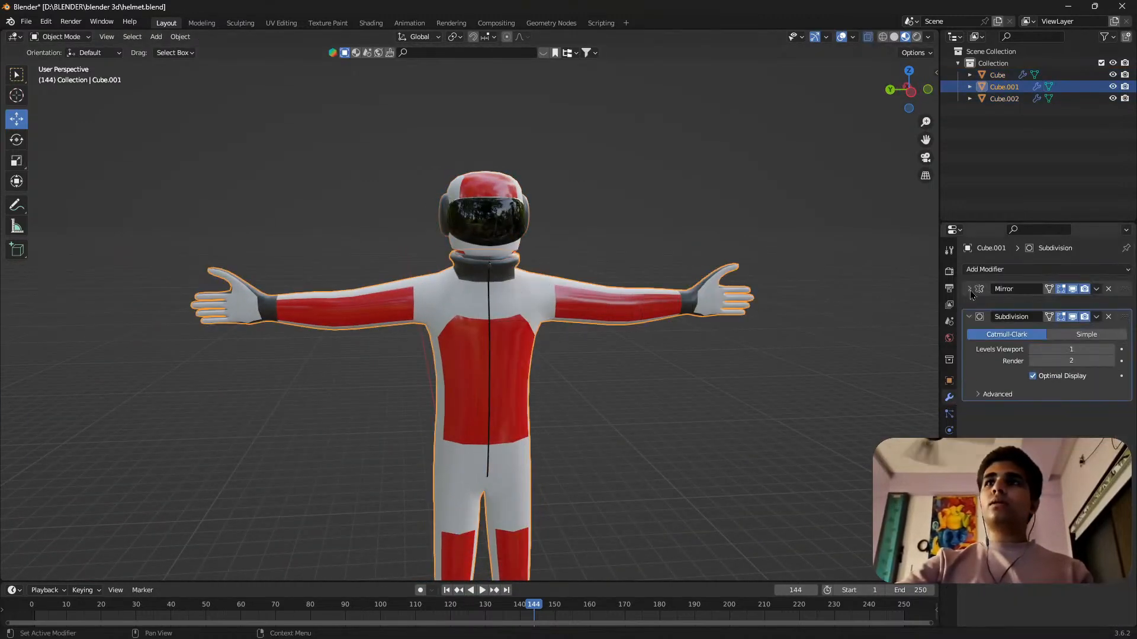
pyautogui.click(969, 305)
pyautogui.click(969, 305)
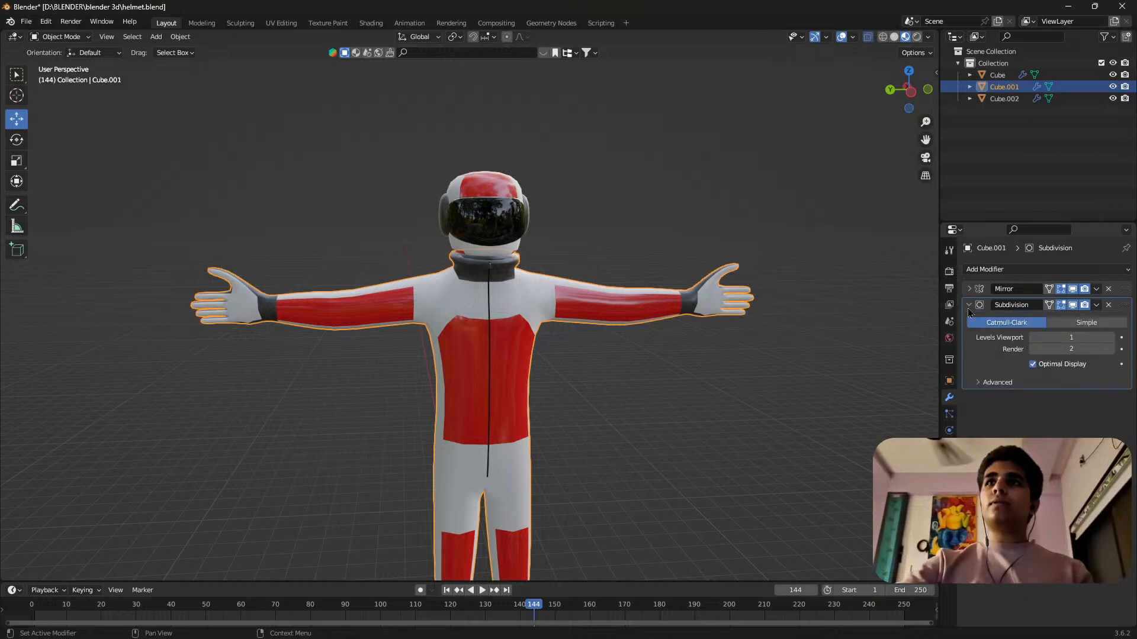
pyautogui.click(968, 305)
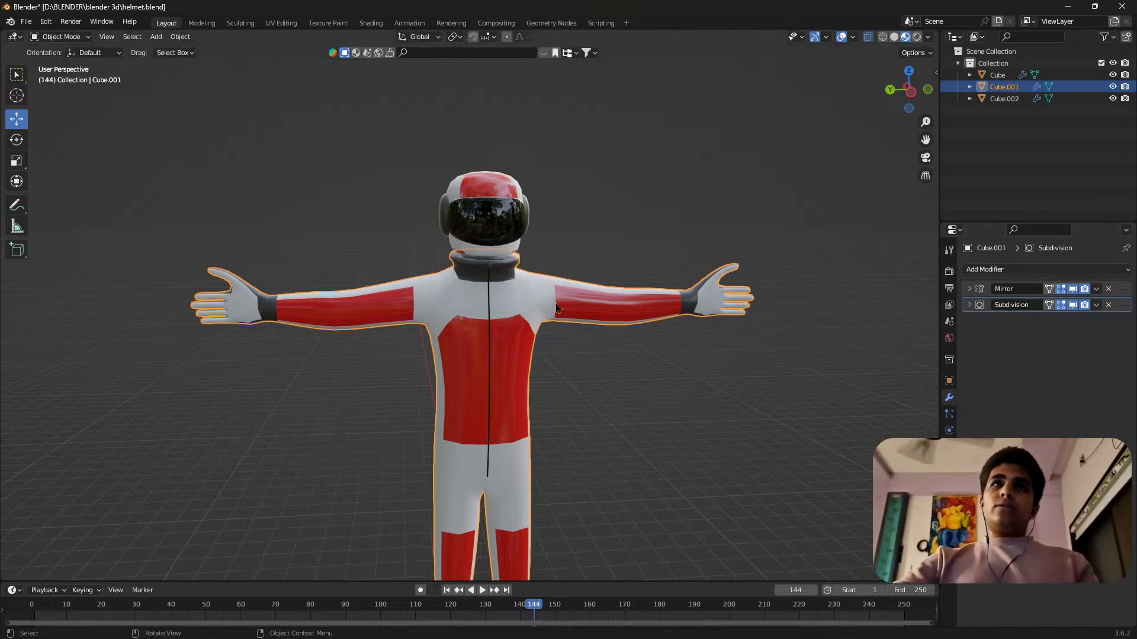
# Open horse.blend from the blender 3d folder without saving helmet.blend, and show the horse in Material Preview shading.
pyautogui.click(27, 26)
pyautogui.click(46, 49)
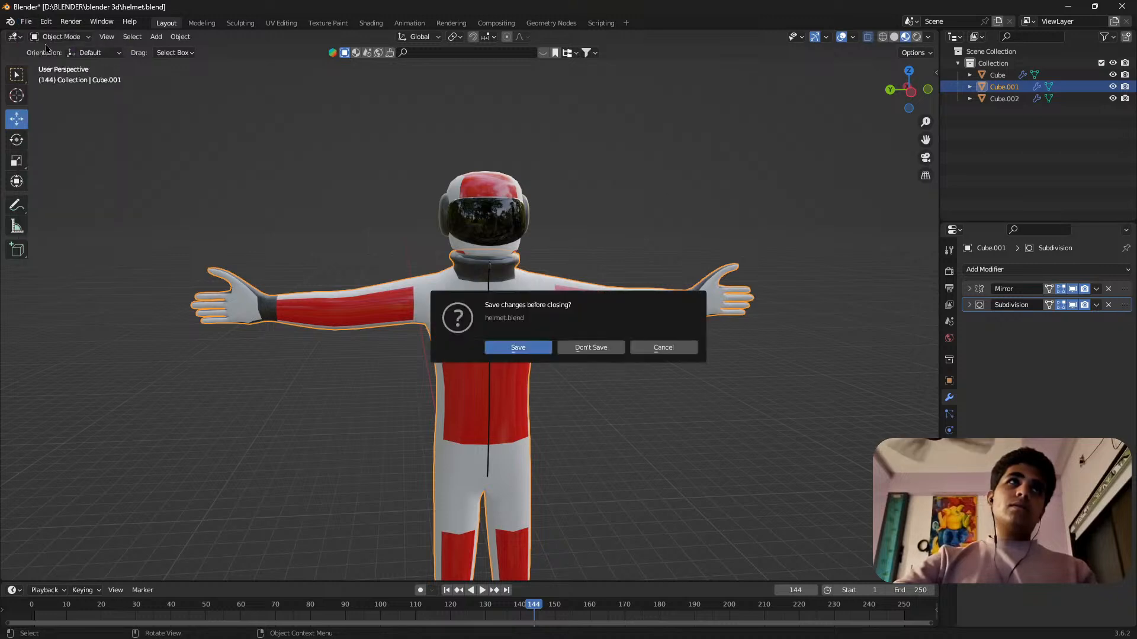
pyautogui.click(592, 348)
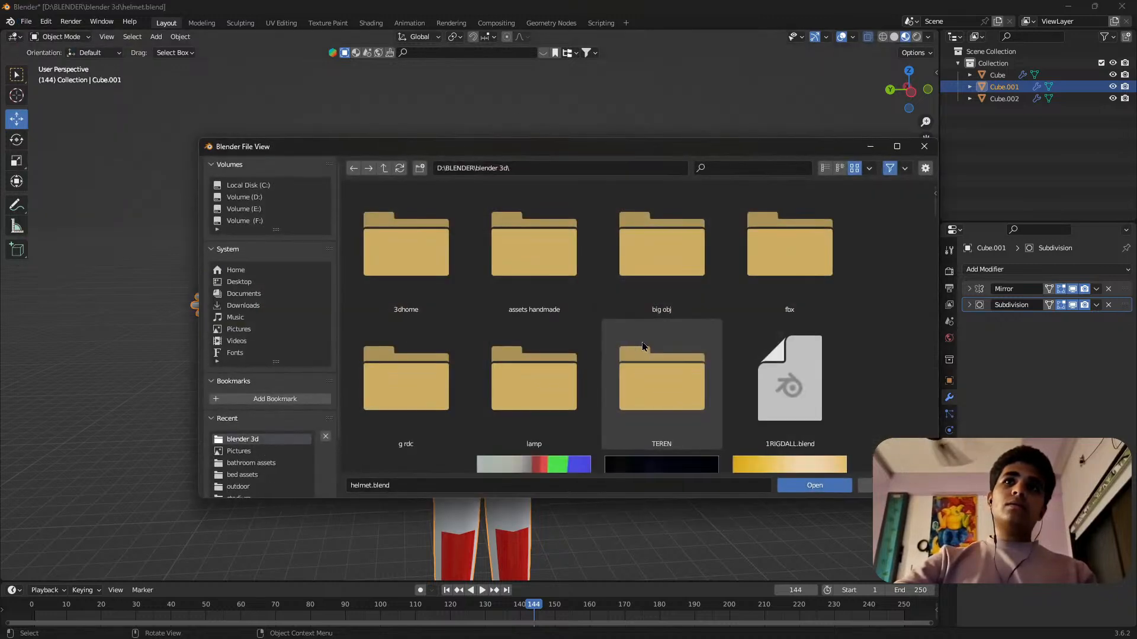
pyautogui.scroll(-5, 662, 347)
pyautogui.scroll(-1, 662, 347)
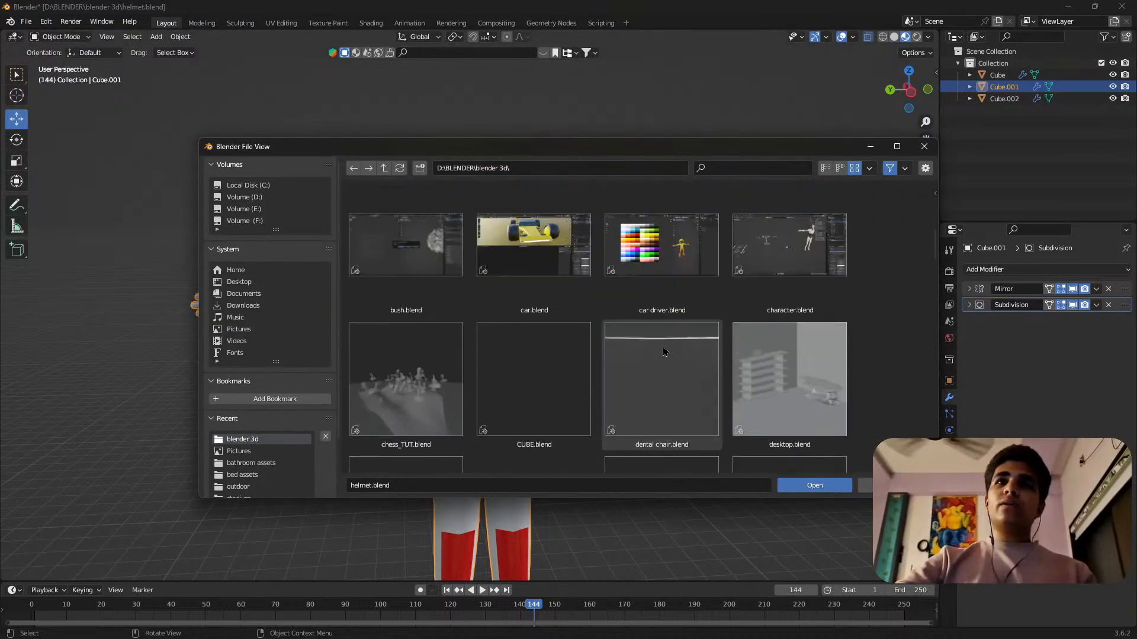
pyautogui.scroll(-2, 668, 353)
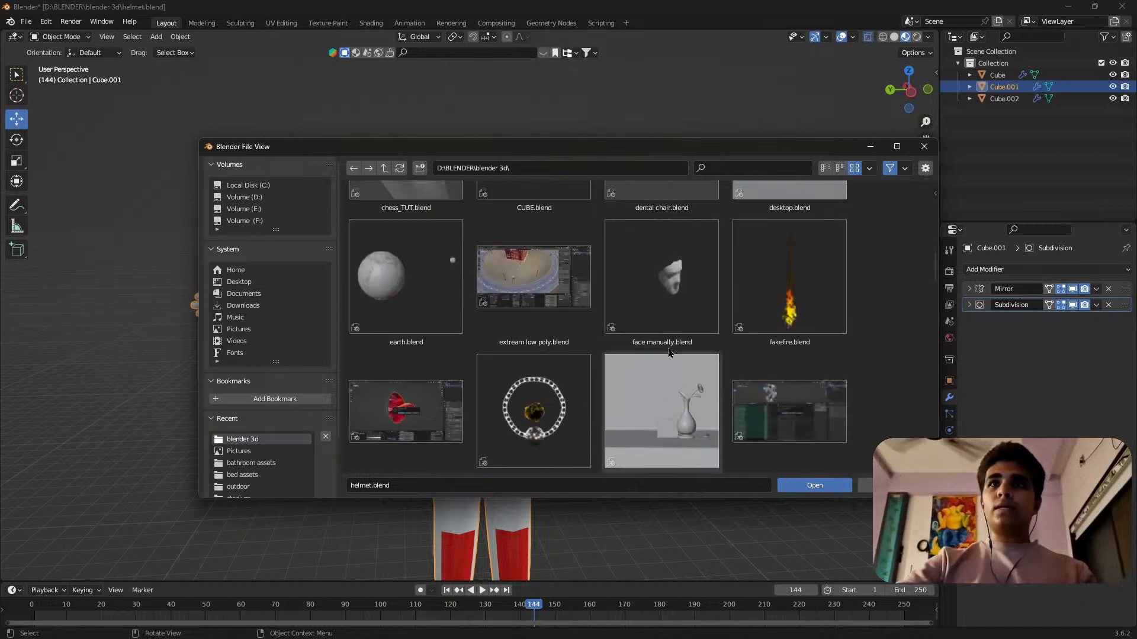
pyautogui.scroll(-3, 682, 350)
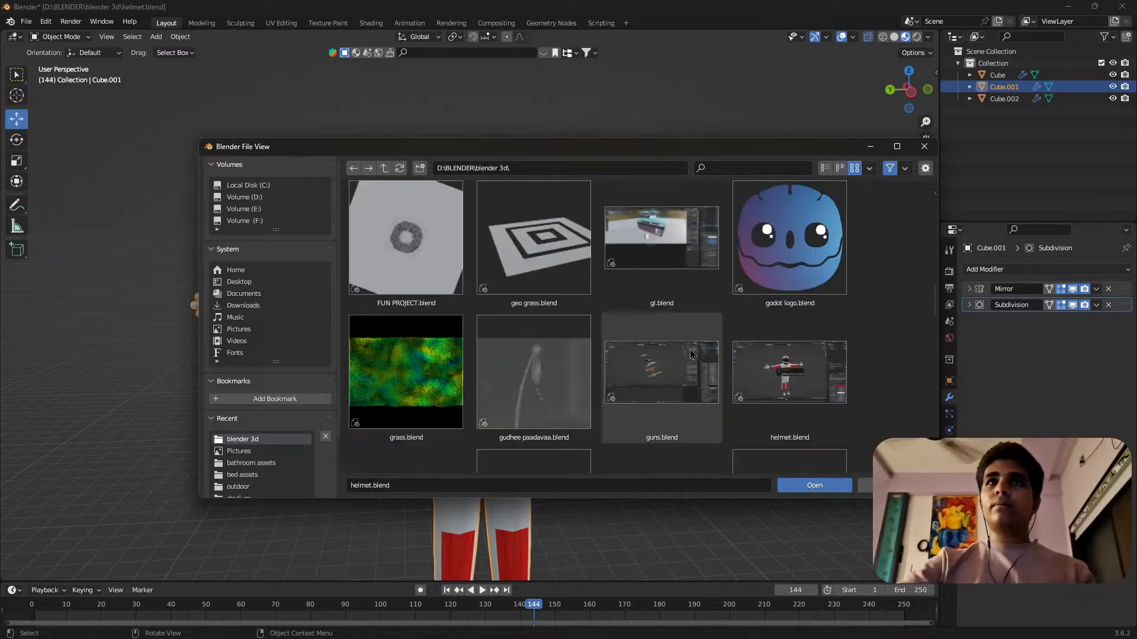
pyautogui.scroll(-6, 696, 354)
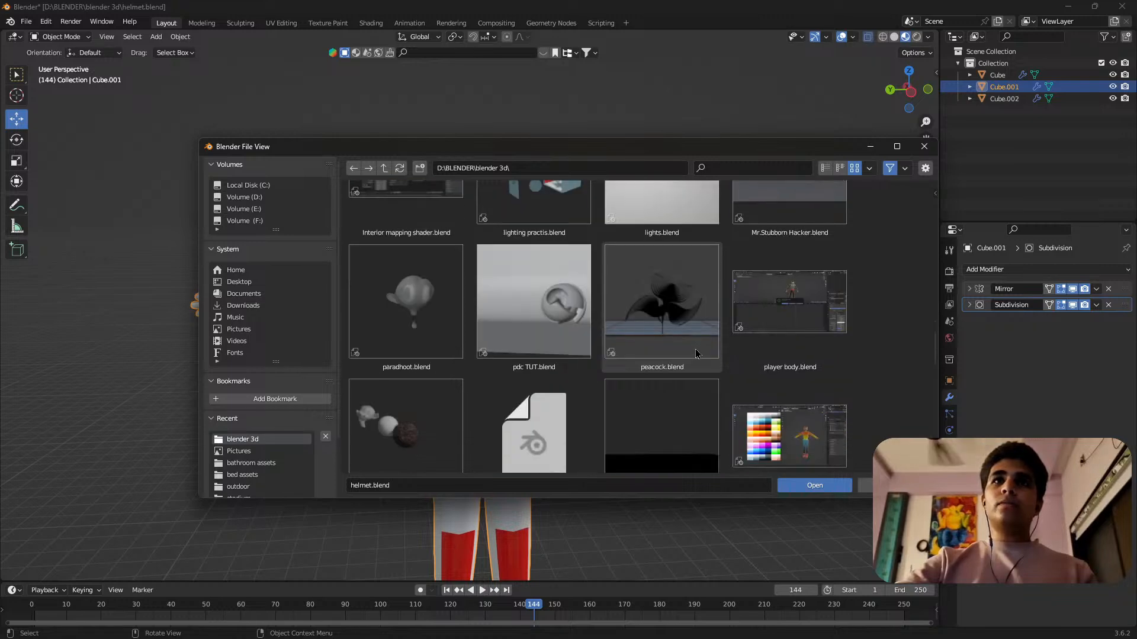
pyautogui.scroll(-10, 700, 362)
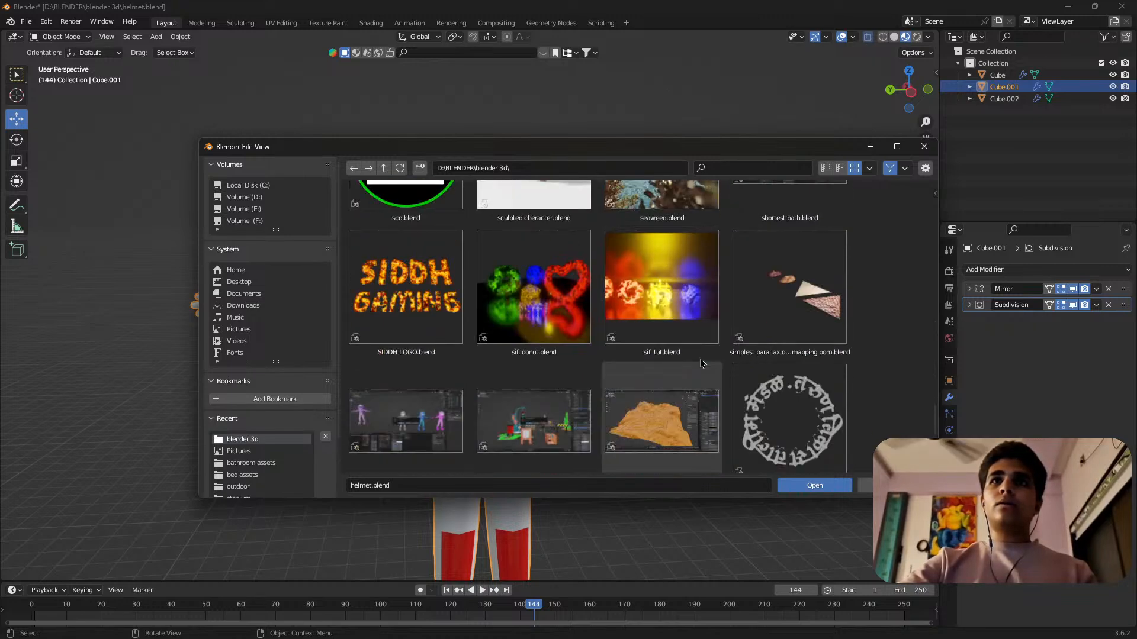
pyautogui.scroll(10, 700, 361)
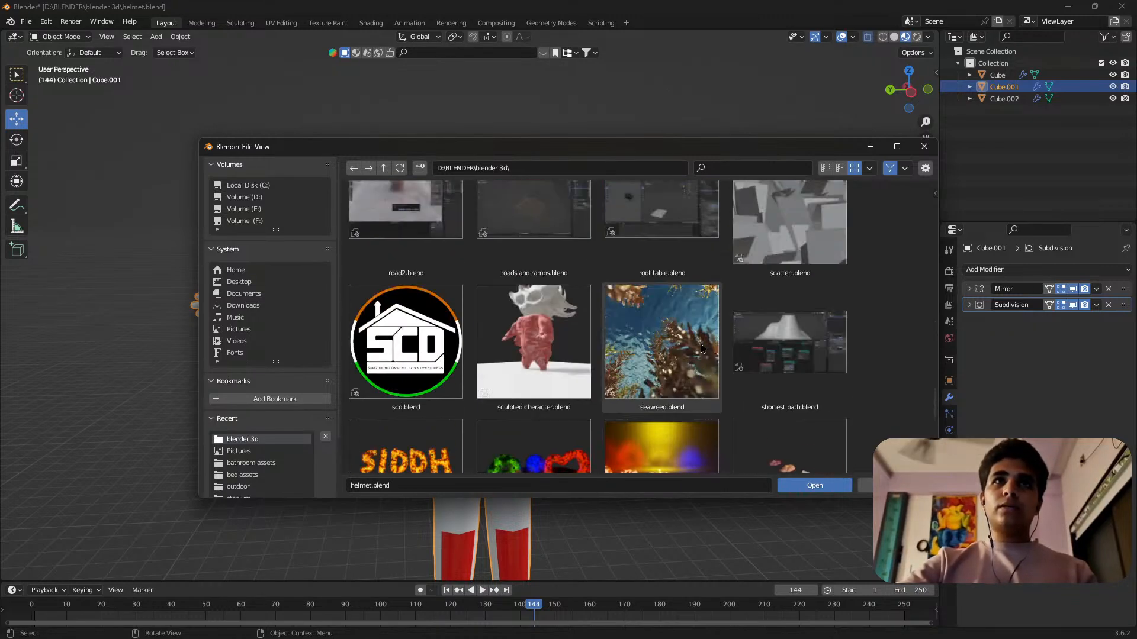
pyautogui.scroll(8, 696, 346)
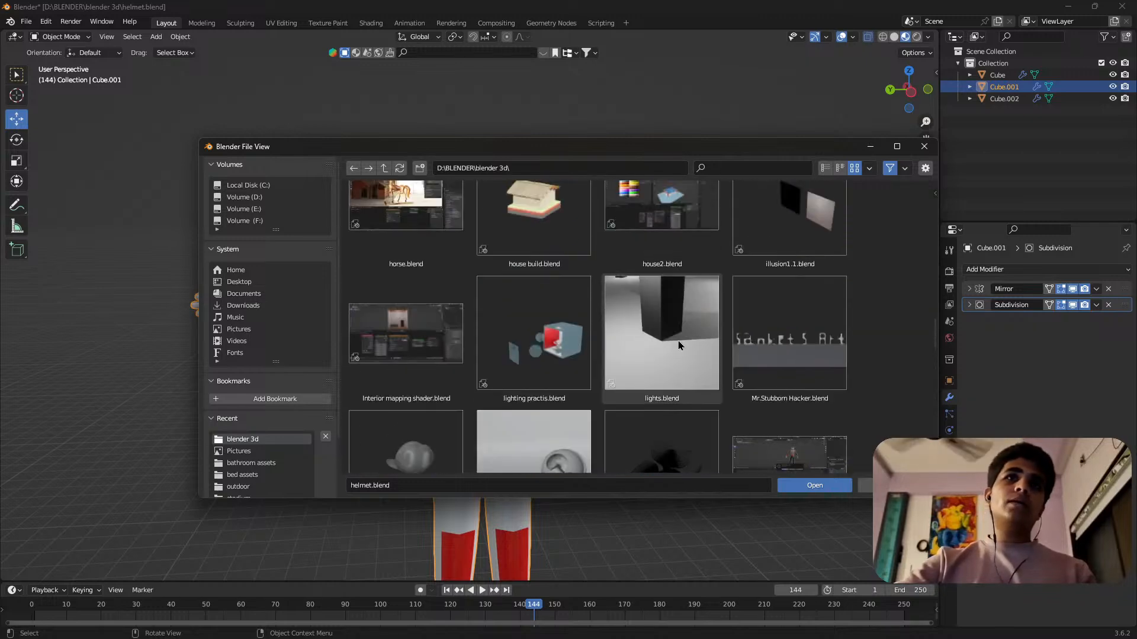
pyautogui.doubleClick(368, 354)
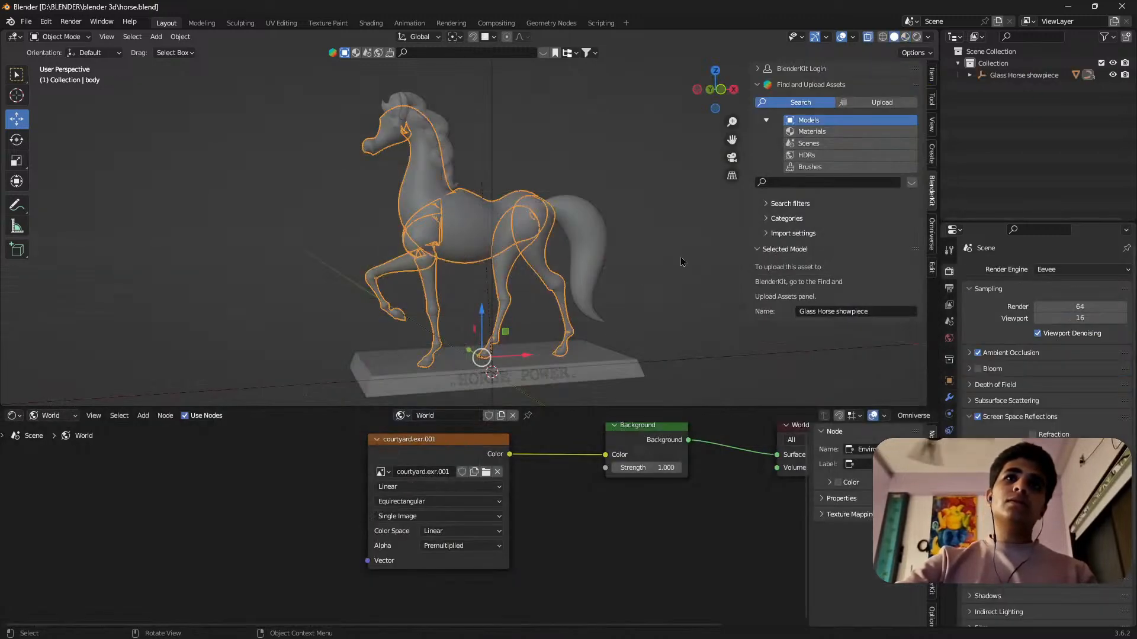
pyautogui.click(905, 38)
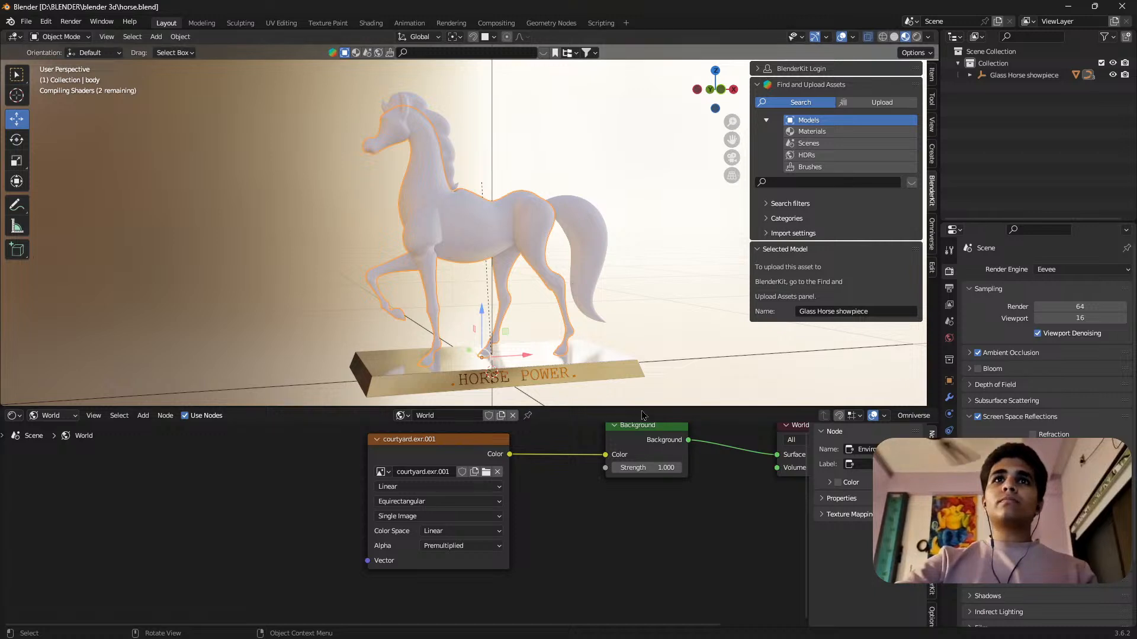
# Enlarge the 3D viewport, hide its sidebar and view the horse statue from both sides.
pyautogui.moveTo(643, 408); pyautogui.dragTo(643, 488)
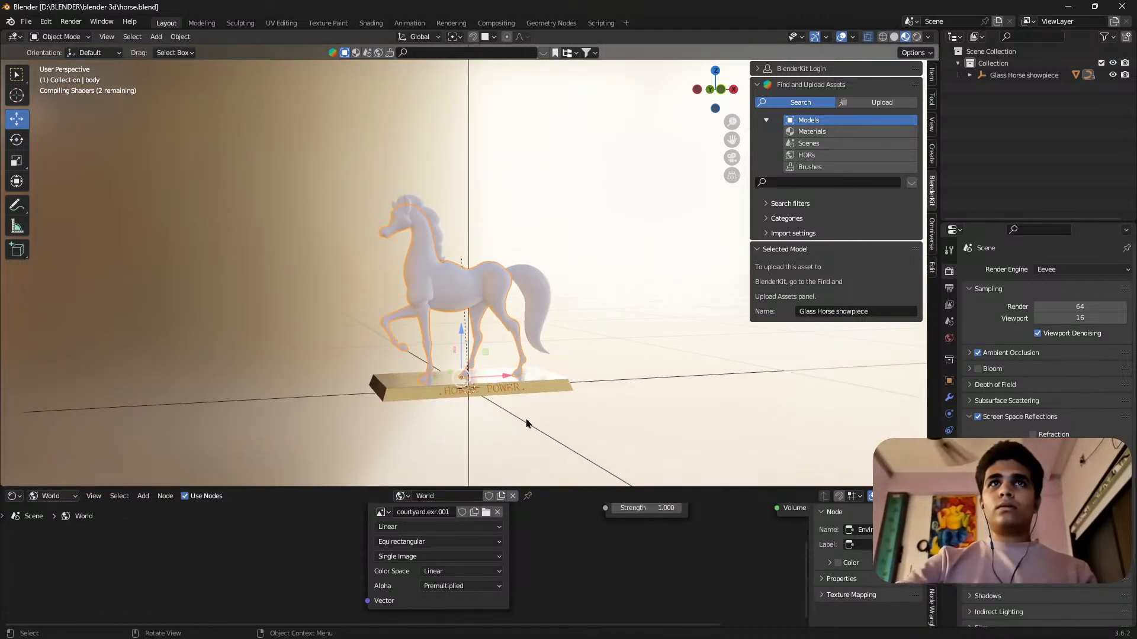
pyautogui.scroll(3, 504, 406)
pyautogui.moveTo(504, 406); pyautogui.dragTo(479, 337, button='middle')
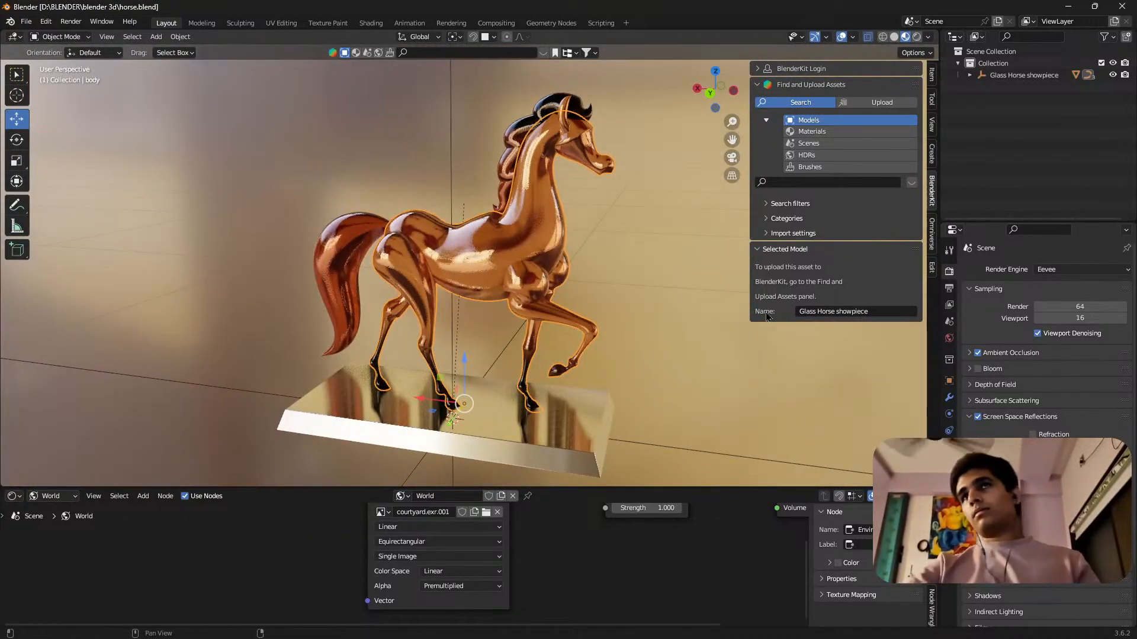
pyautogui.press('n')
pyautogui.moveTo(592, 287); pyautogui.dragTo(313, 286, button='middle')
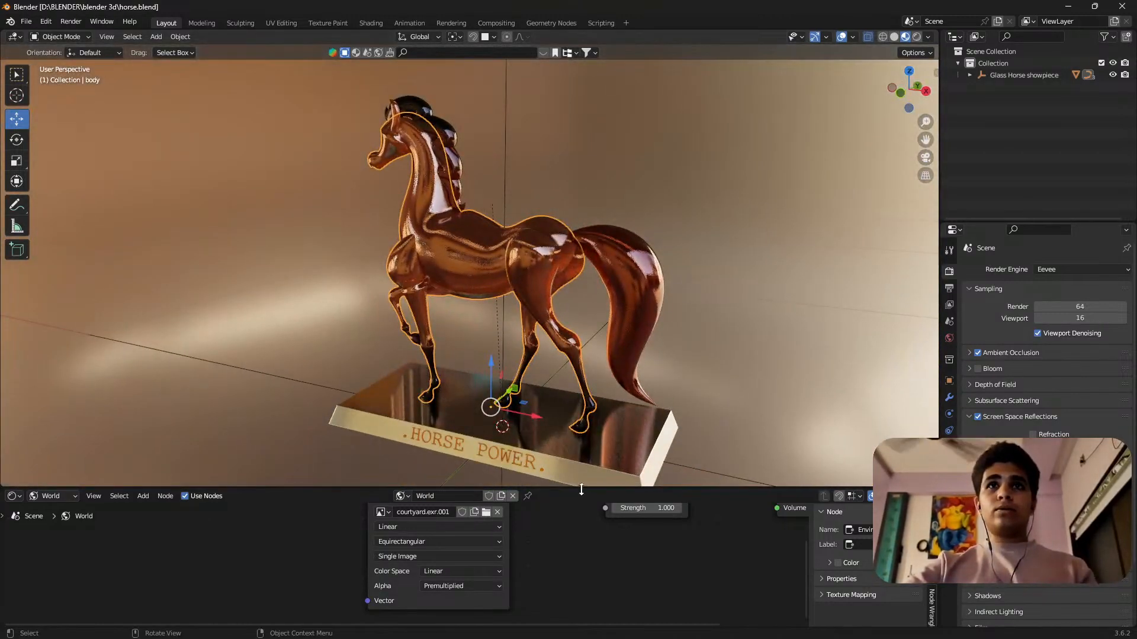
pyautogui.scroll(-5, 284, 487)
pyautogui.moveTo(582, 329); pyautogui.dragTo(605, 459)
# Examine the glossy horse and its base from the front, rear and side, both close up and at a distance.
pyautogui.scroll(6, 509, 470)
pyautogui.moveTo(536, 290); pyautogui.dragTo(498, 300, button='middle')
pyautogui.scroll(-4, 457, 281)
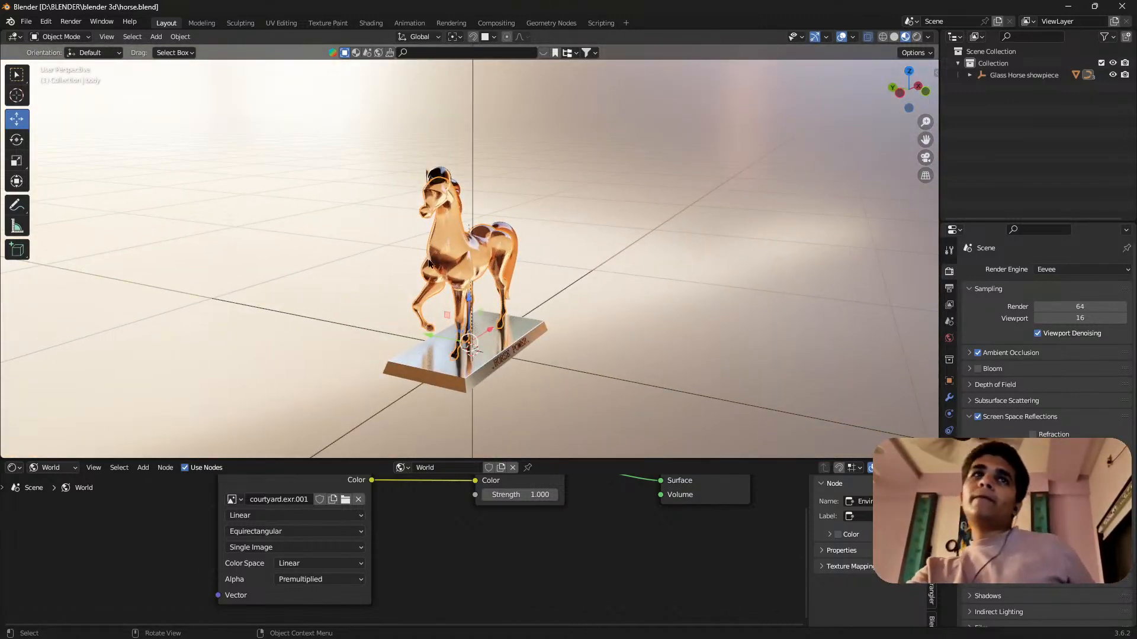
pyautogui.scroll(3, 453, 268)
pyautogui.moveTo(451, 257); pyautogui.dragTo(258, 285, button='middle')
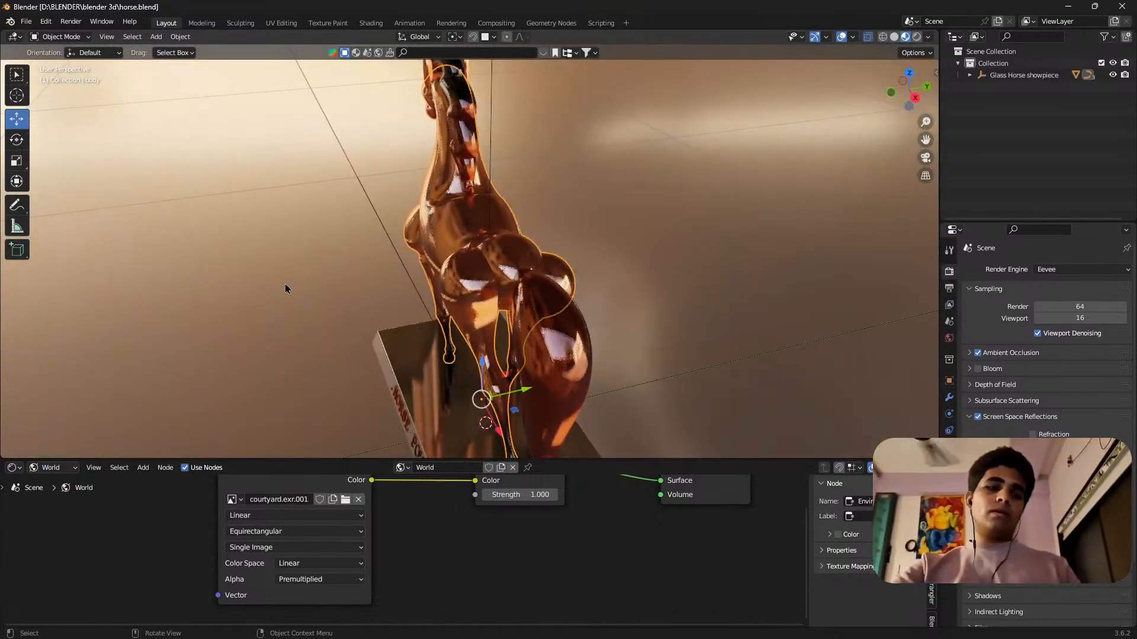
pyautogui.moveTo(431, 318); pyautogui.dragTo(531, 239, button='middle')
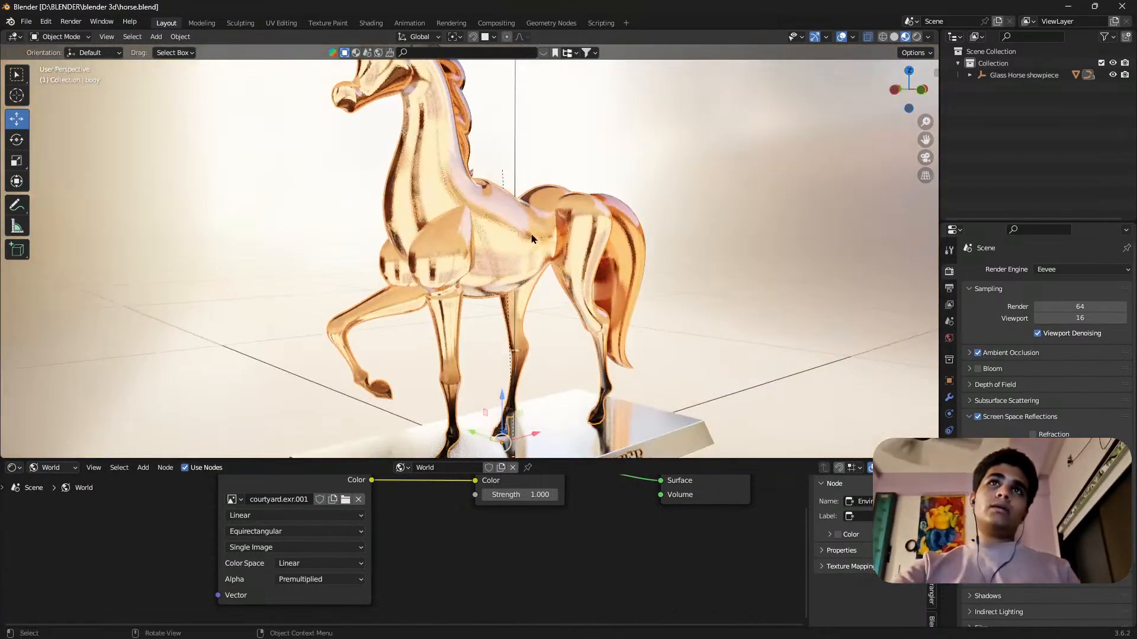
pyautogui.scroll(-3, 500, 242)
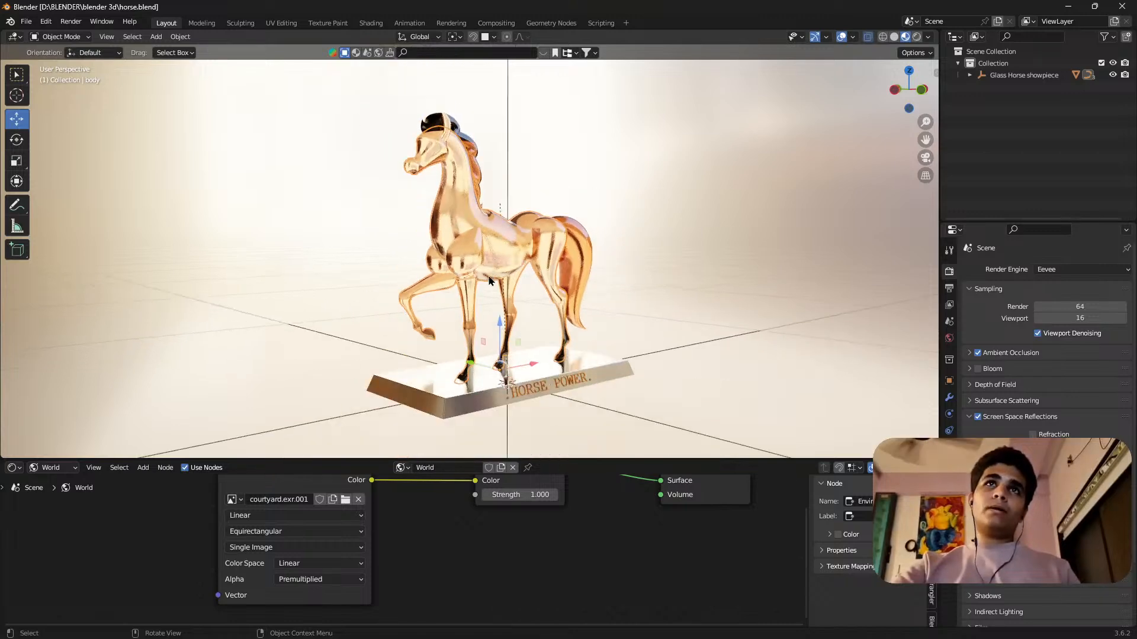
pyautogui.scroll(4, 498, 232)
pyautogui.moveTo(478, 293); pyautogui.dragTo(457, 319, button='middle')
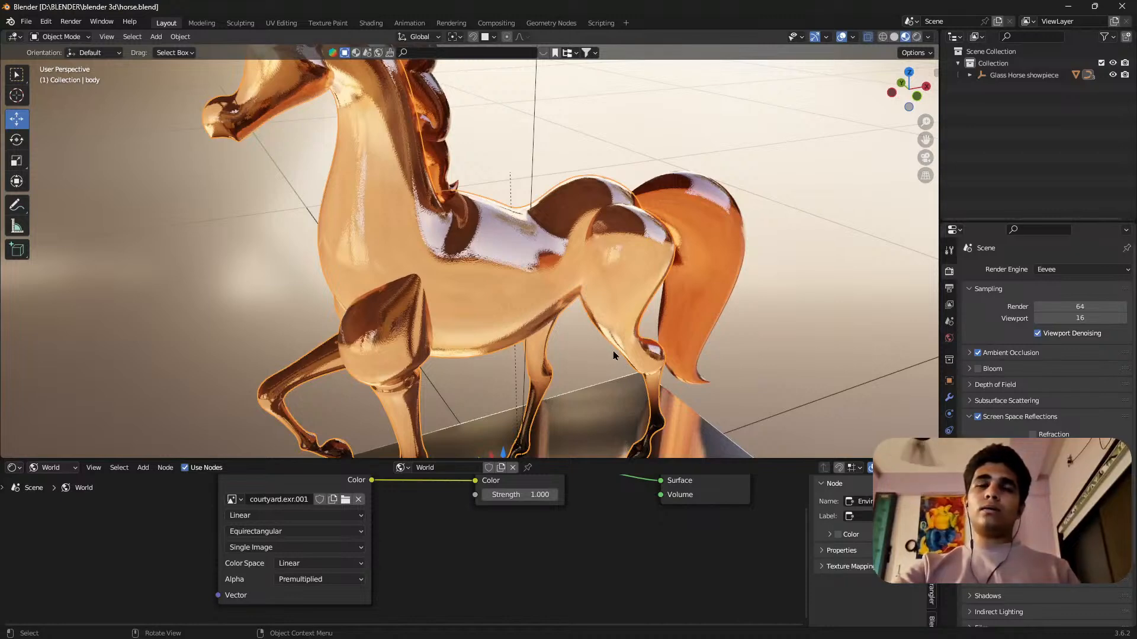
pyautogui.scroll(-5, 580, 309)
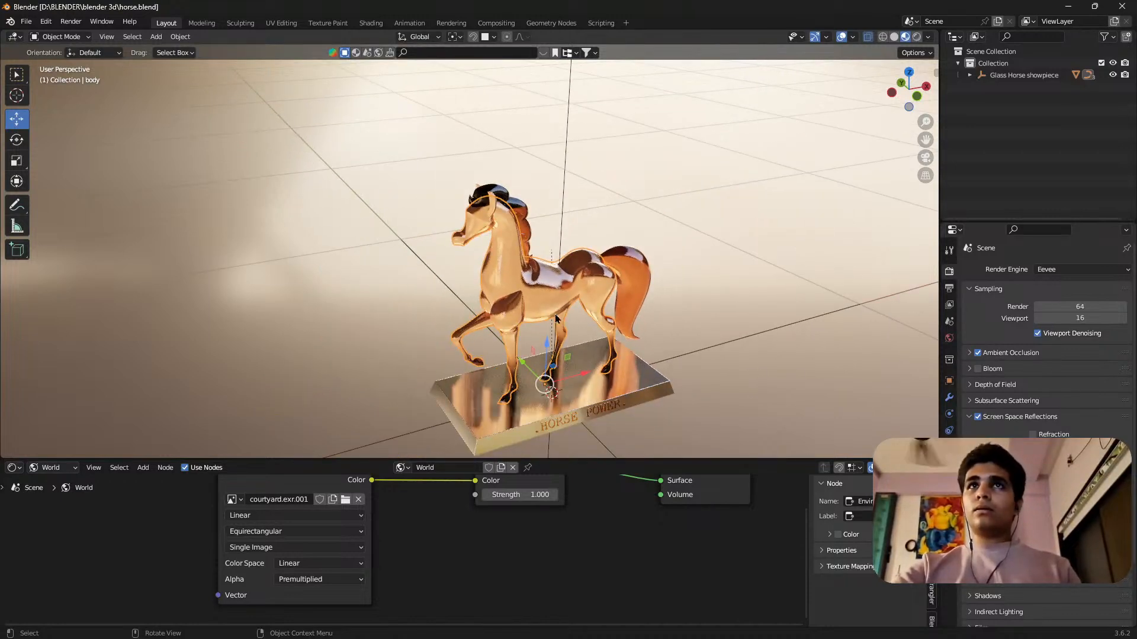
# Save horse.blend, view the statue's HORSE POWER inscription side and close Blender.
pyautogui.scroll(4, 557, 318)
pyautogui.hotkey('ctrl', 's')
pyautogui.scroll(-4, 570, 314)
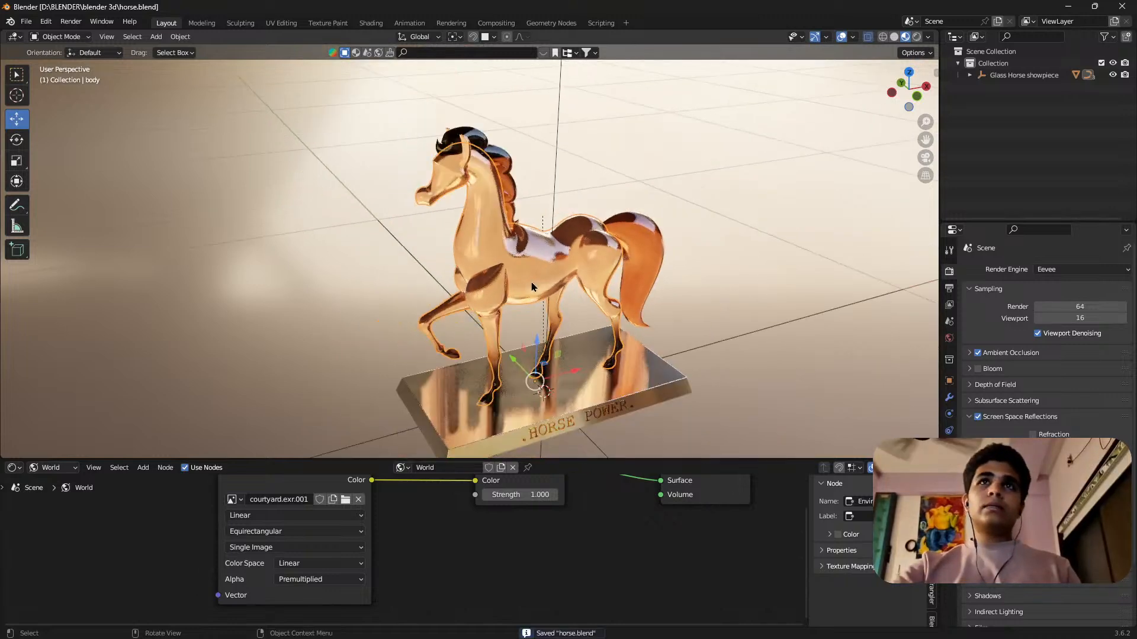
pyautogui.moveTo(570, 315); pyautogui.dragTo(627, 243, button='middle')
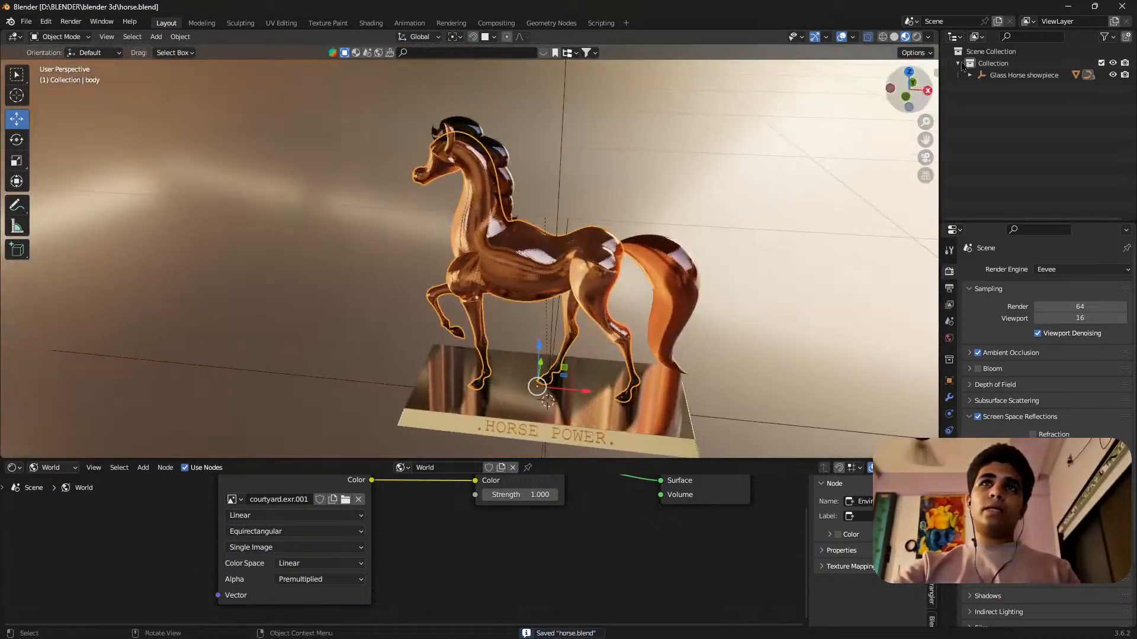
pyautogui.click(1131, 6)
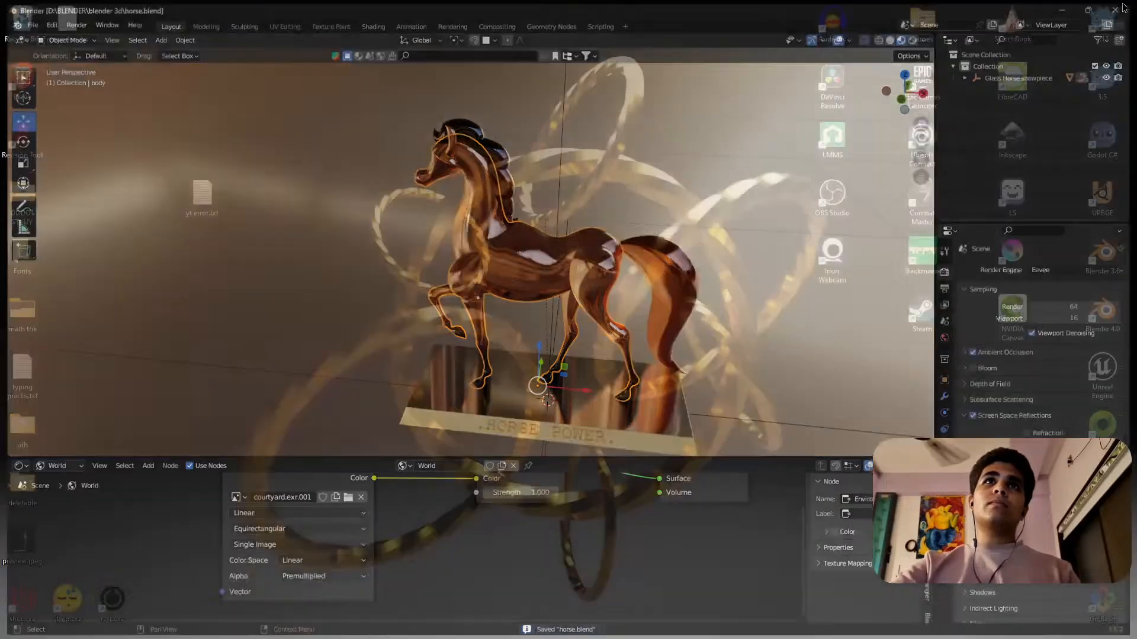
# Switch to the Sketchfab browser window, close the Seaweed model and browse the profile's popular models.
pyautogui.moveTo(282, 635)
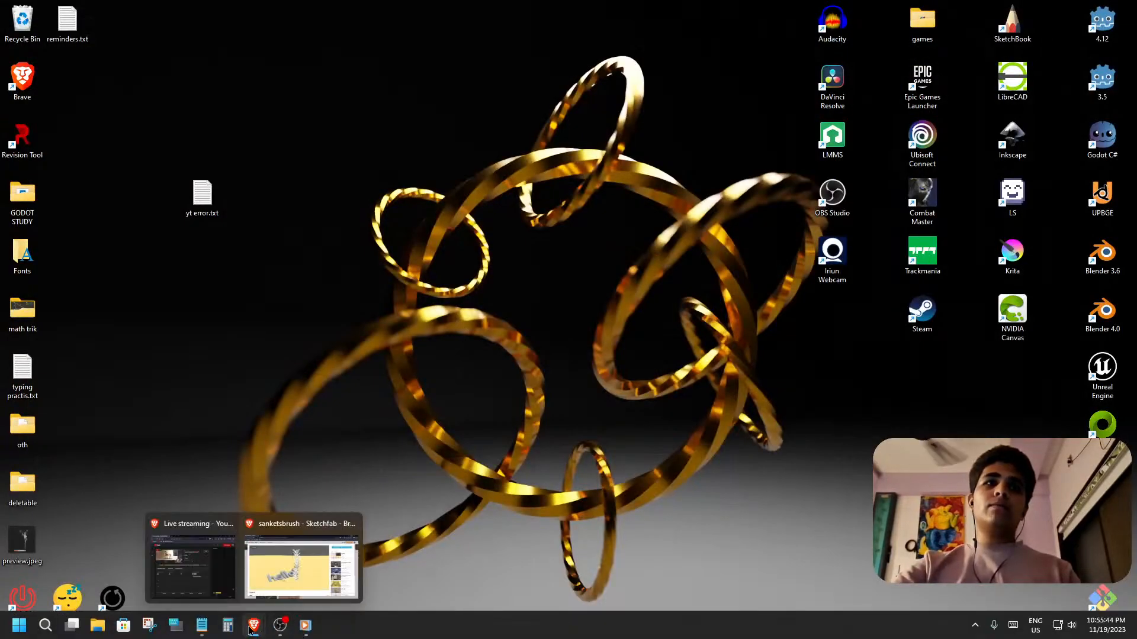
pyautogui.click(267, 591)
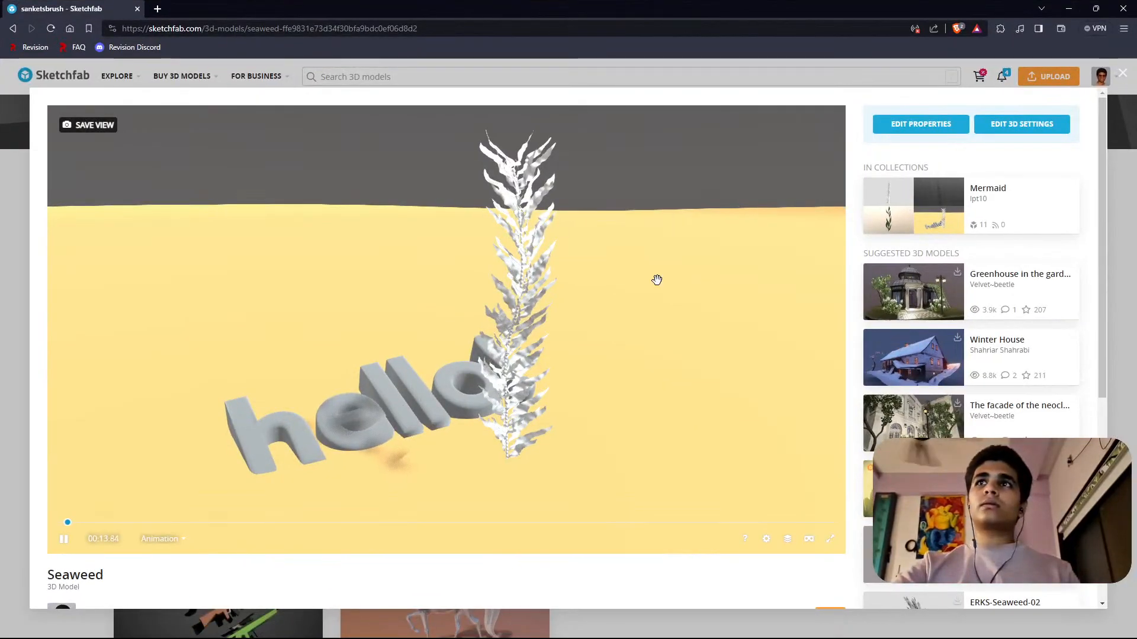
pyautogui.scroll(-3, 677, 318)
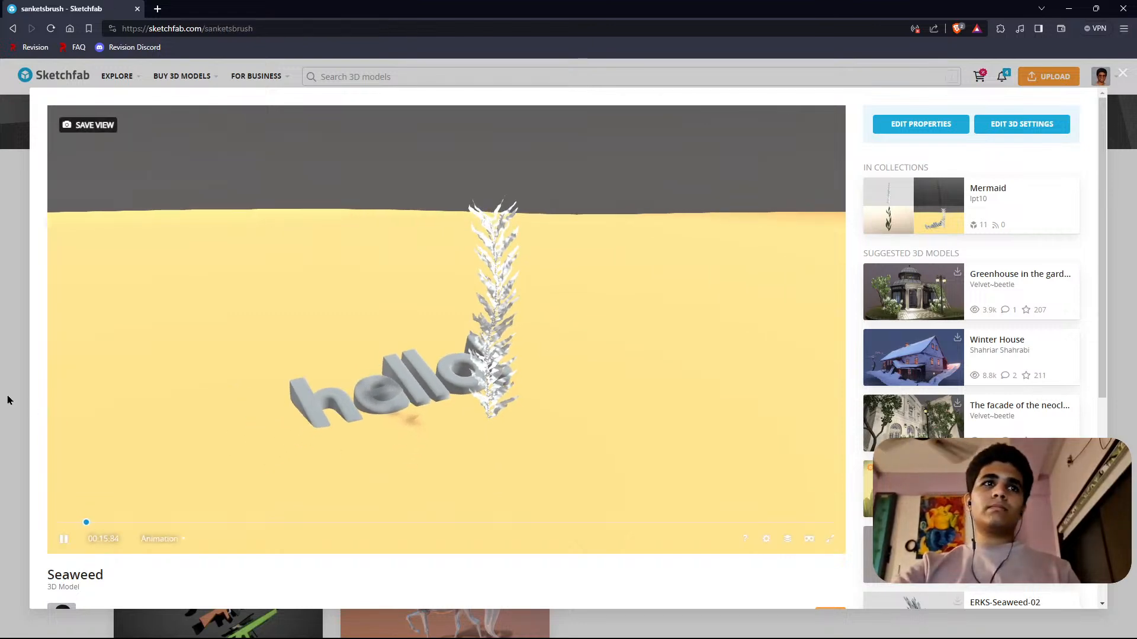
pyautogui.click(8, 401)
pyautogui.scroll(-3, 334, 319)
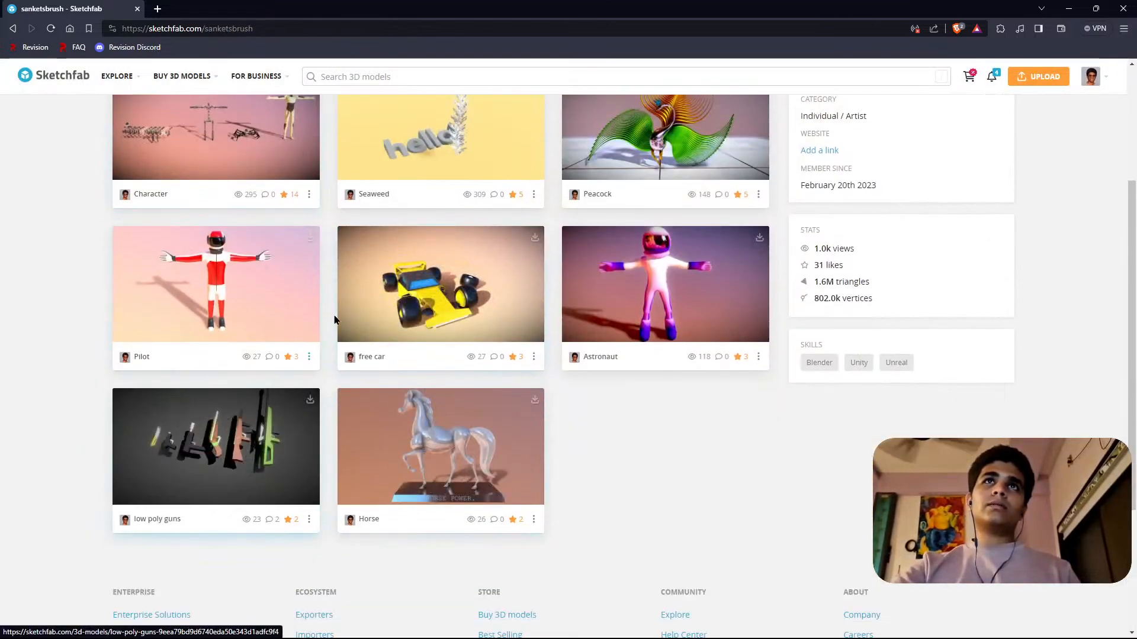
pyautogui.scroll(3, 334, 319)
pyautogui.scroll(-3, 223, 367)
# Open the low poly guns model, view the weapons from several angles and distances, and close it.
pyautogui.click(227, 419)
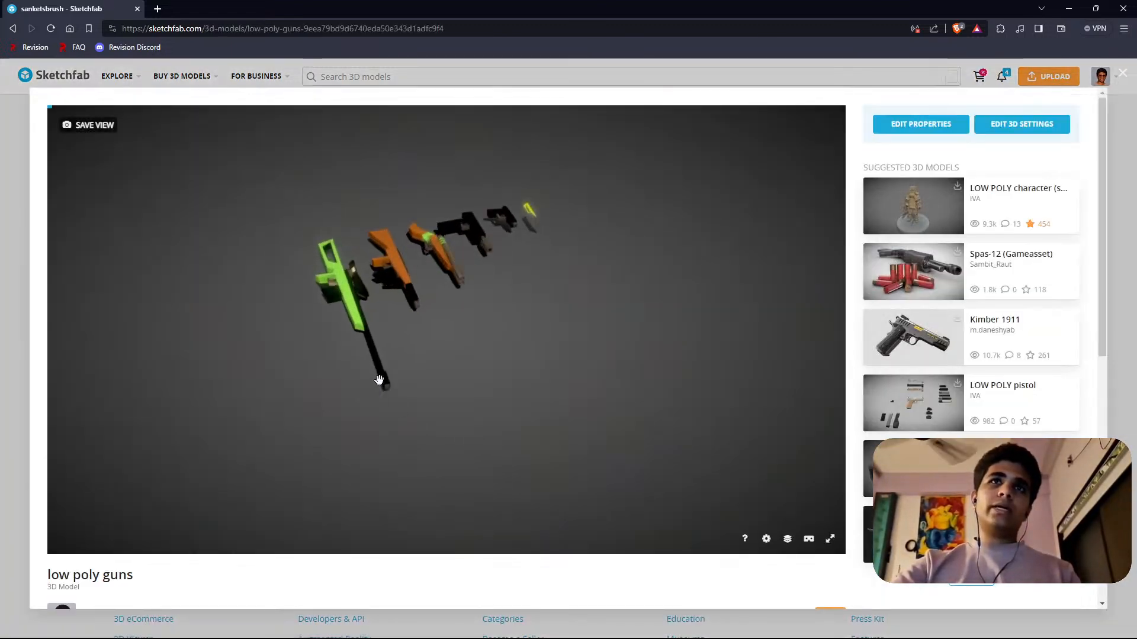
pyautogui.moveTo(383, 335); pyautogui.dragTo(406, 371)
pyautogui.scroll(5, 511, 251)
pyautogui.scroll(-5, 518, 268)
pyautogui.scroll(-5, 527, 335)
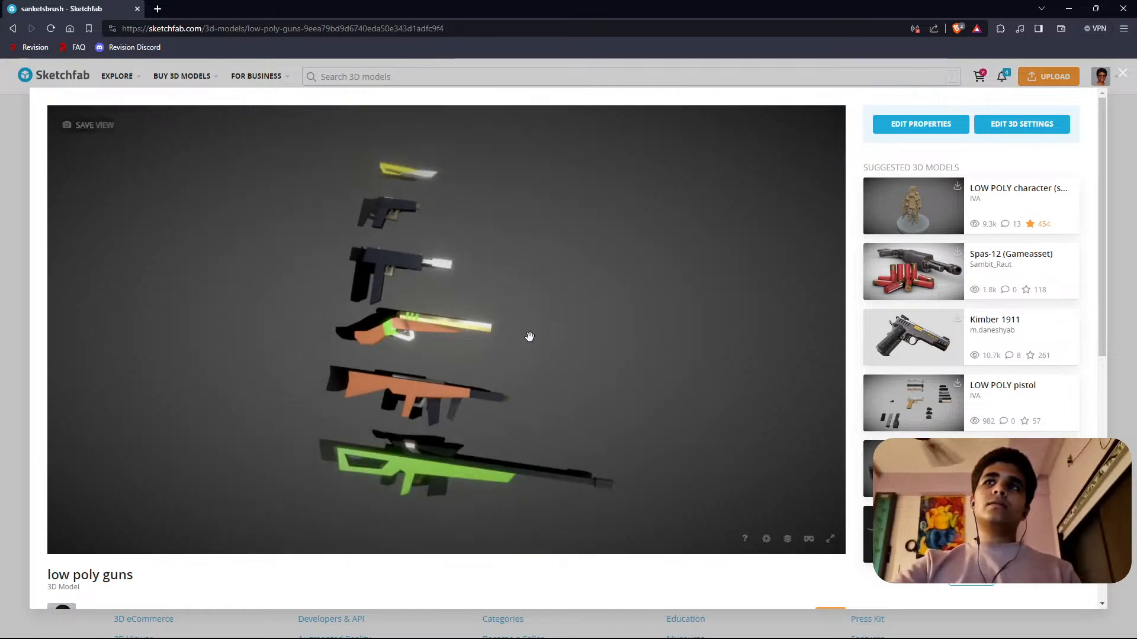
pyautogui.click(1123, 76)
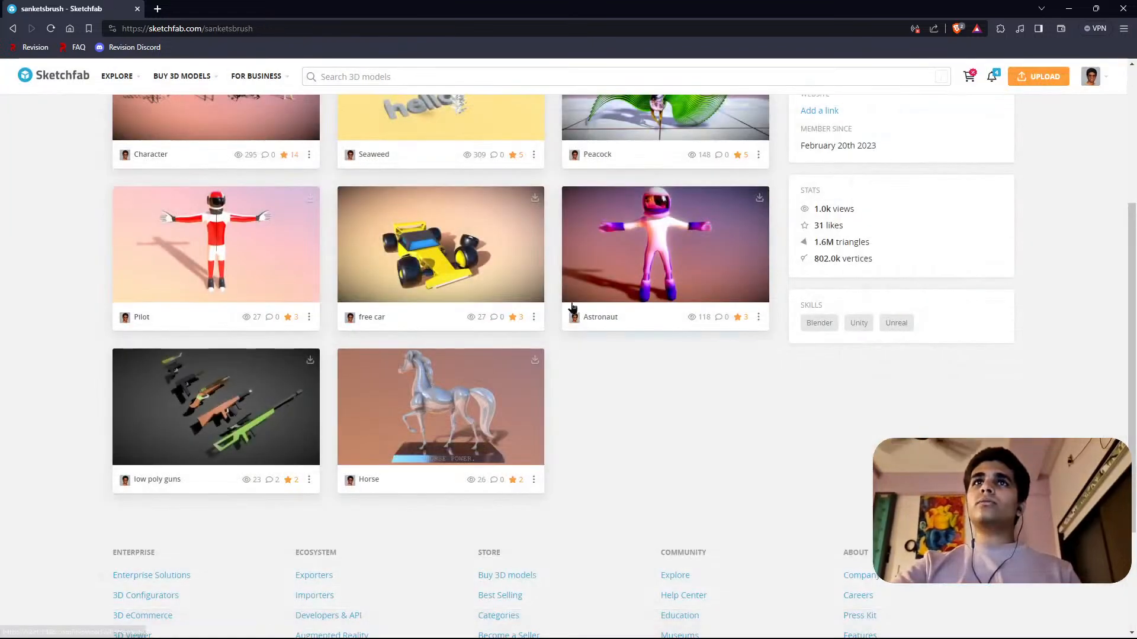
# Open the Astronaut model, view it from different heights and distances, and return to the profile.
pyautogui.scroll(3, 507, 473)
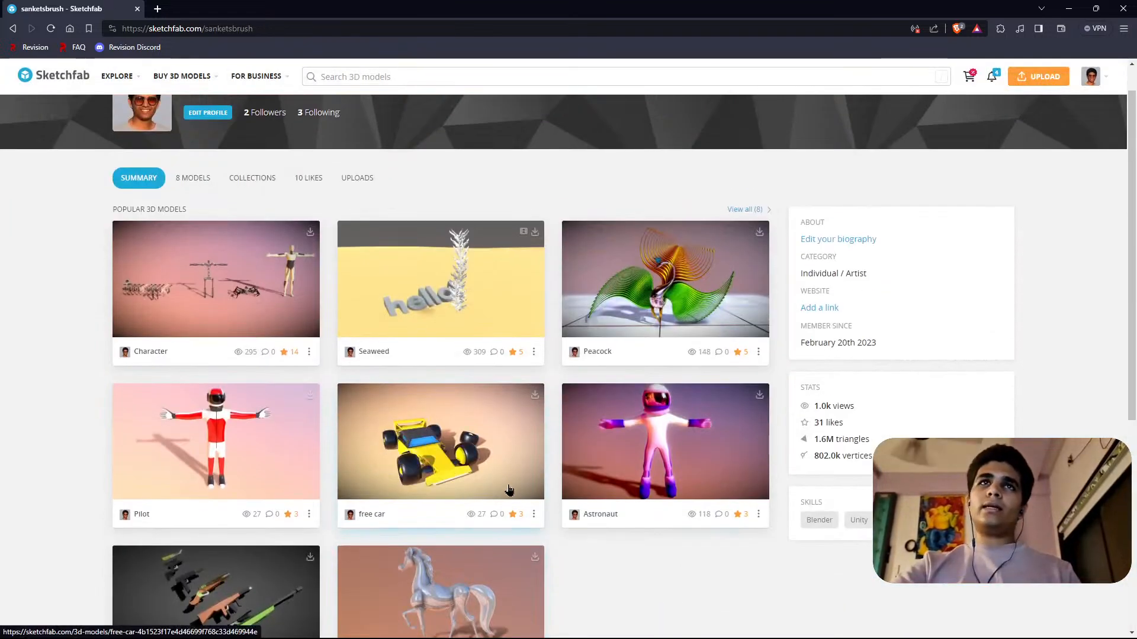
pyautogui.click(658, 436)
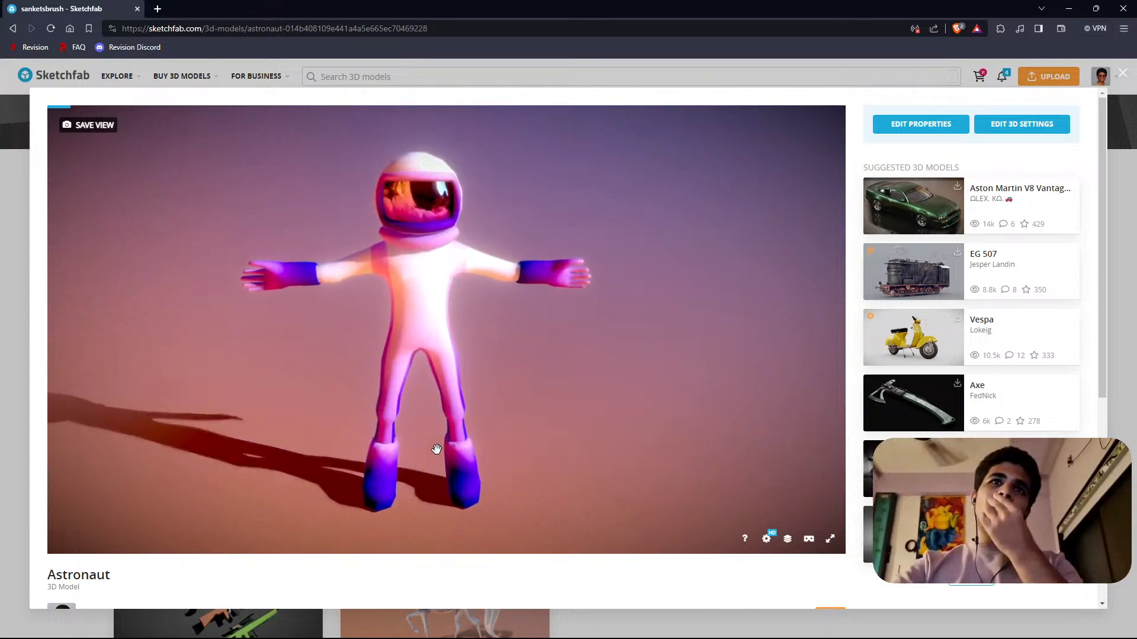
pyautogui.moveTo(292, 440)
pyautogui.mouseDown()
pyautogui.moveTo(492, 393)
pyautogui.moveTo(472, 449)
pyautogui.moveTo(245, 456)
pyautogui.moveTo(426, 439)
pyautogui.moveTo(376, 399)
pyautogui.moveTo(337, 411)
pyautogui.moveTo(437, 416)
pyautogui.moveTo(436, 381)
pyautogui.moveTo(417, 340)
pyautogui.moveTo(145, 347)
pyautogui.moveTo(532, 347)
pyautogui.moveTo(419, 325)
pyautogui.moveTo(644, 336)
pyautogui.moveTo(545, 317)
pyautogui.moveTo(675, 325)
pyautogui.moveTo(446, 325)
pyautogui.moveTo(434, 413)
pyautogui.moveTo(460, 310)
pyautogui.moveTo(315, 318)
pyautogui.moveTo(409, 316)
pyautogui.moveTo(413, 262)
pyautogui.moveTo(390, 310)
pyautogui.mouseUp()
pyautogui.scroll(1, 431, 440)
pyautogui.scroll(-2, 473, 348)
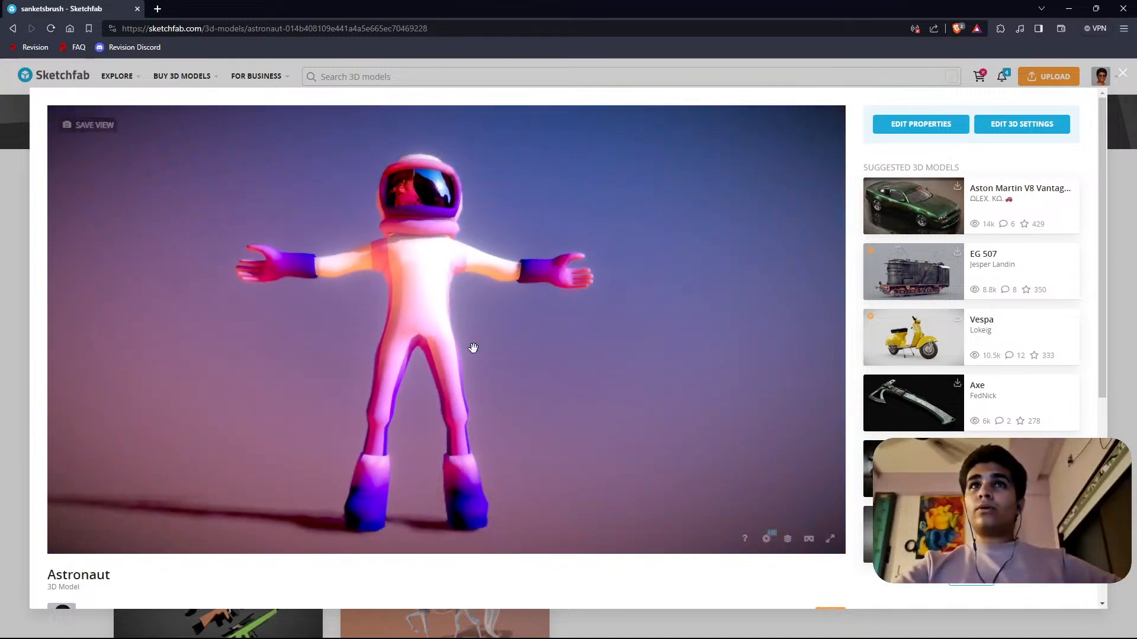
pyautogui.moveTo(459, 309); pyautogui.dragTo(442, 325)
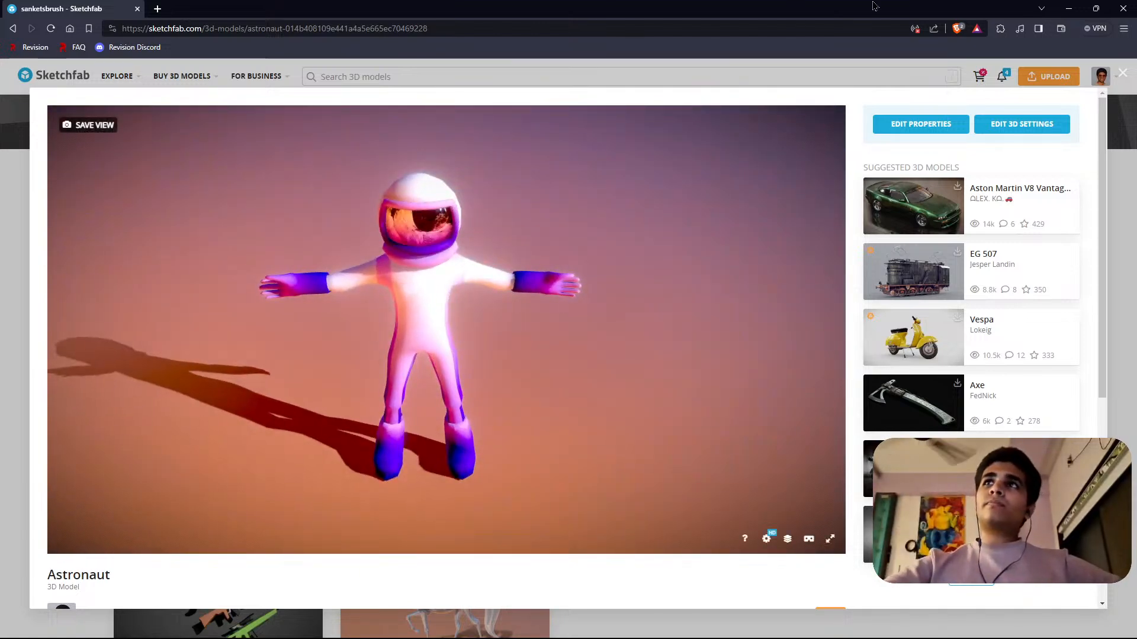
pyautogui.click(1124, 76)
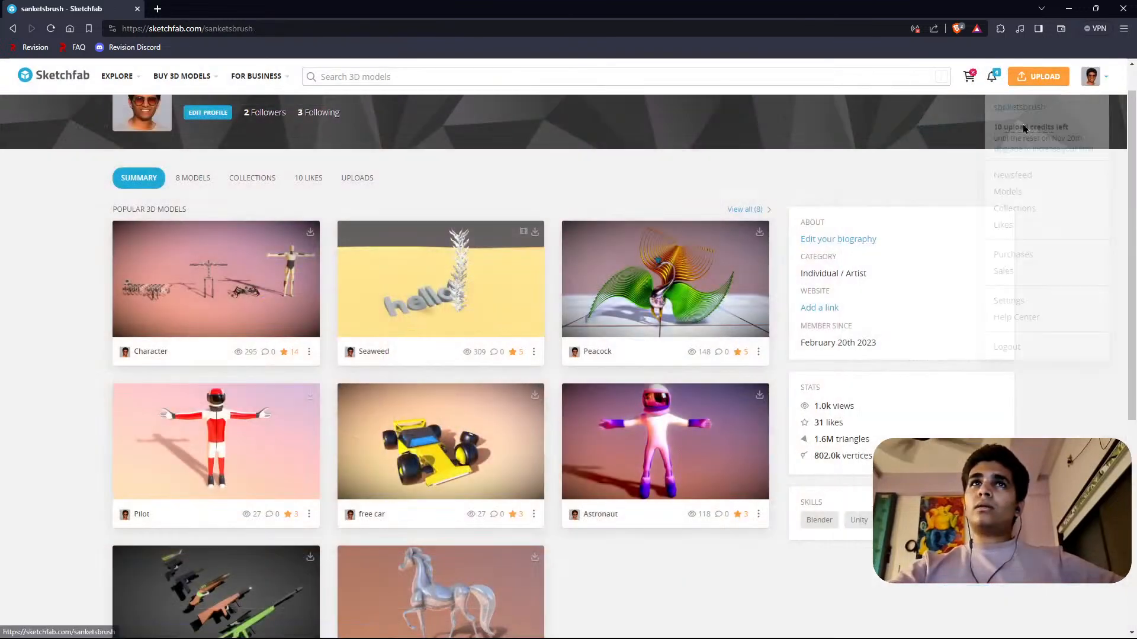
# Browse the profile's models, open the Character model and inspect its spider robot up close.
pyautogui.scroll(-1, 592, 361)
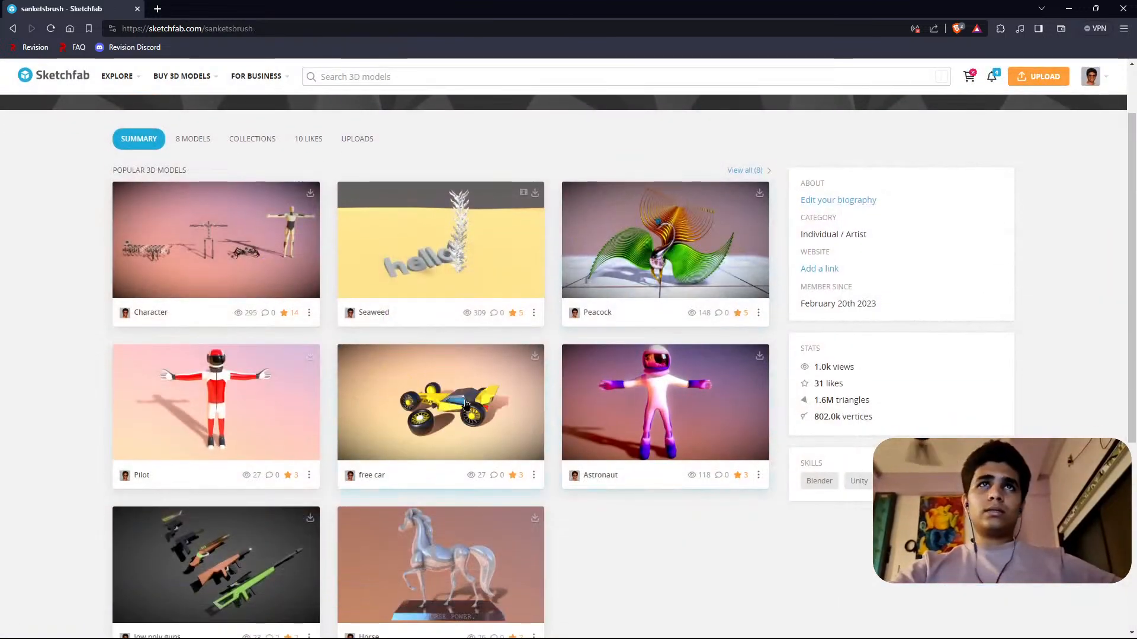
pyautogui.scroll(-2, 474, 391)
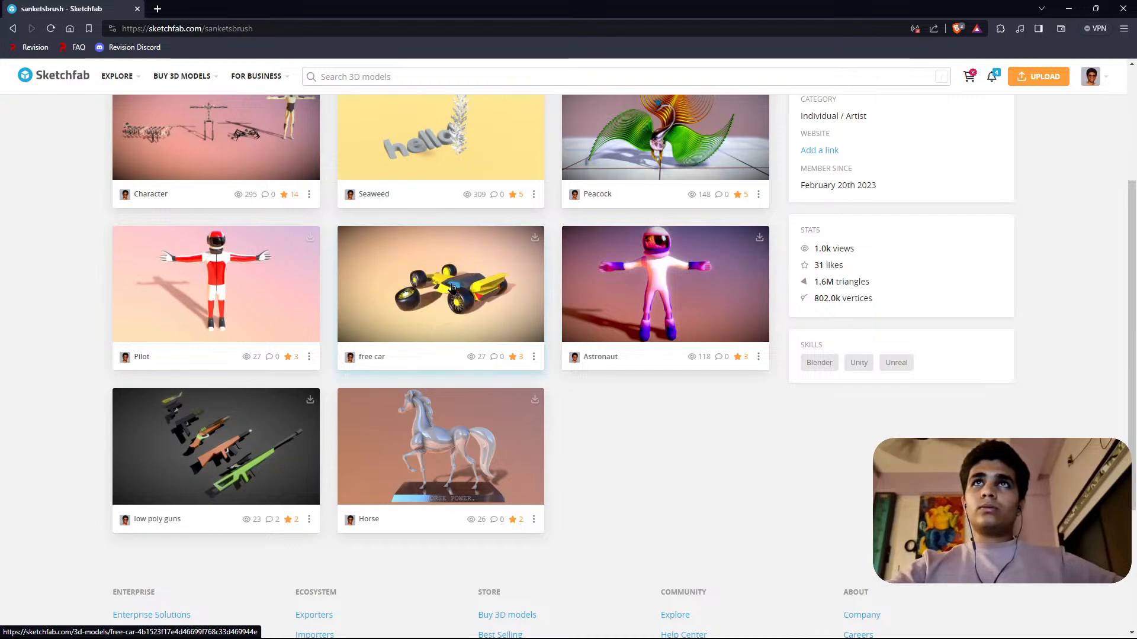
pyautogui.scroll(3, 439, 326)
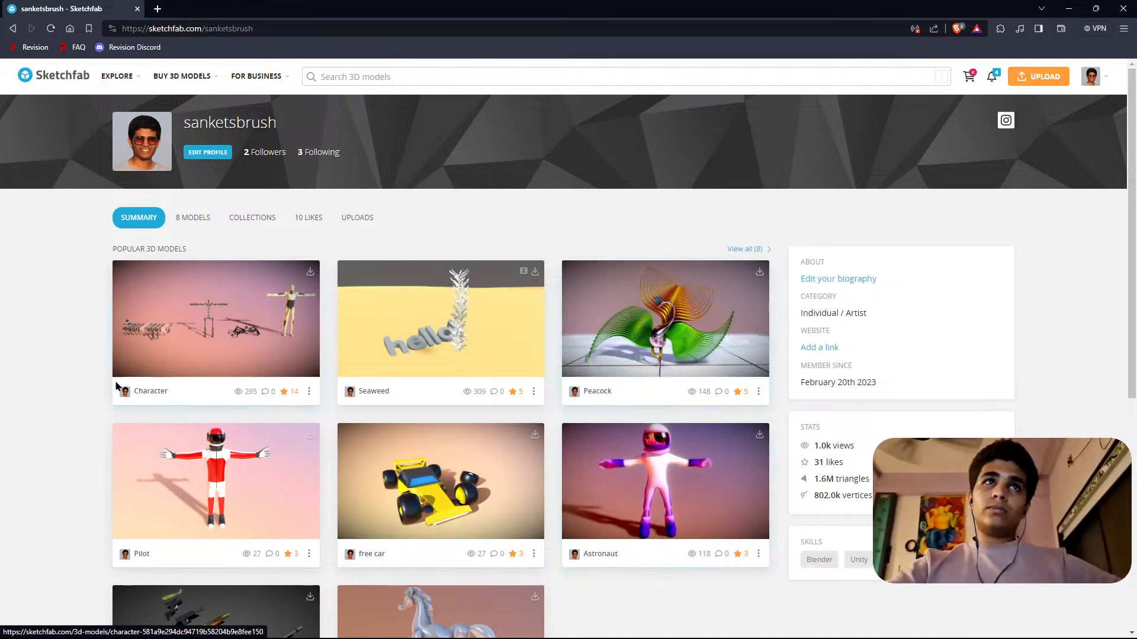
pyautogui.click(248, 320)
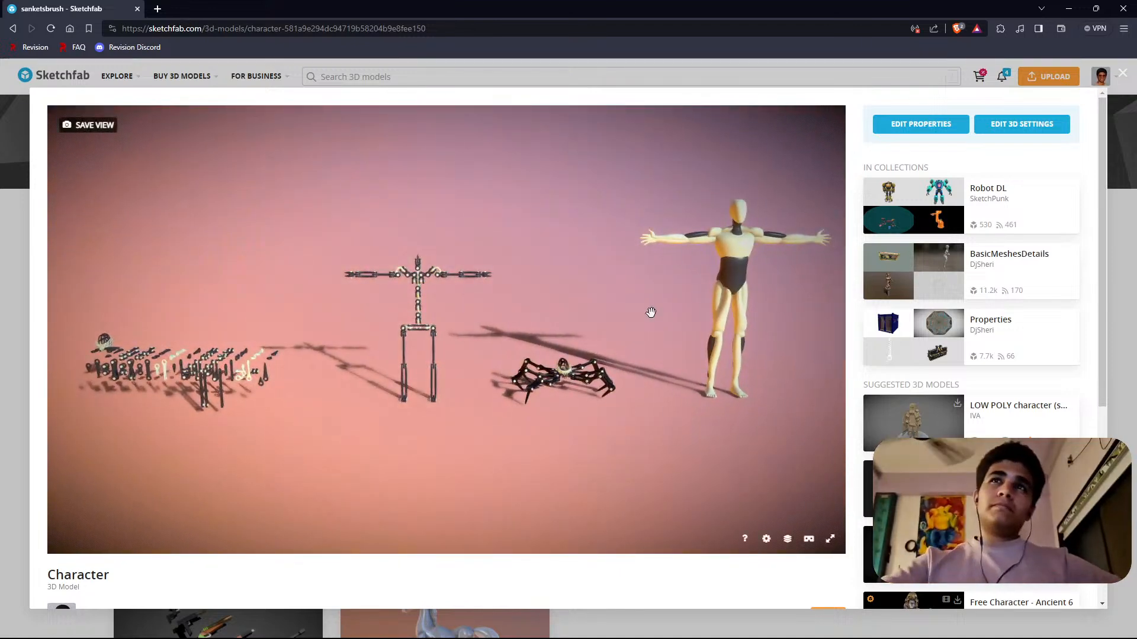
pyautogui.moveTo(651, 312)
pyautogui.mouseDown()
pyautogui.moveTo(548, 446)
pyautogui.moveTo(415, 406)
pyautogui.moveTo(374, 476)
pyautogui.moveTo(312, 478)
pyautogui.moveTo(312, 462)
pyautogui.moveTo(661, 477)
pyautogui.mouseUp()
pyautogui.doubleClick(666, 477)
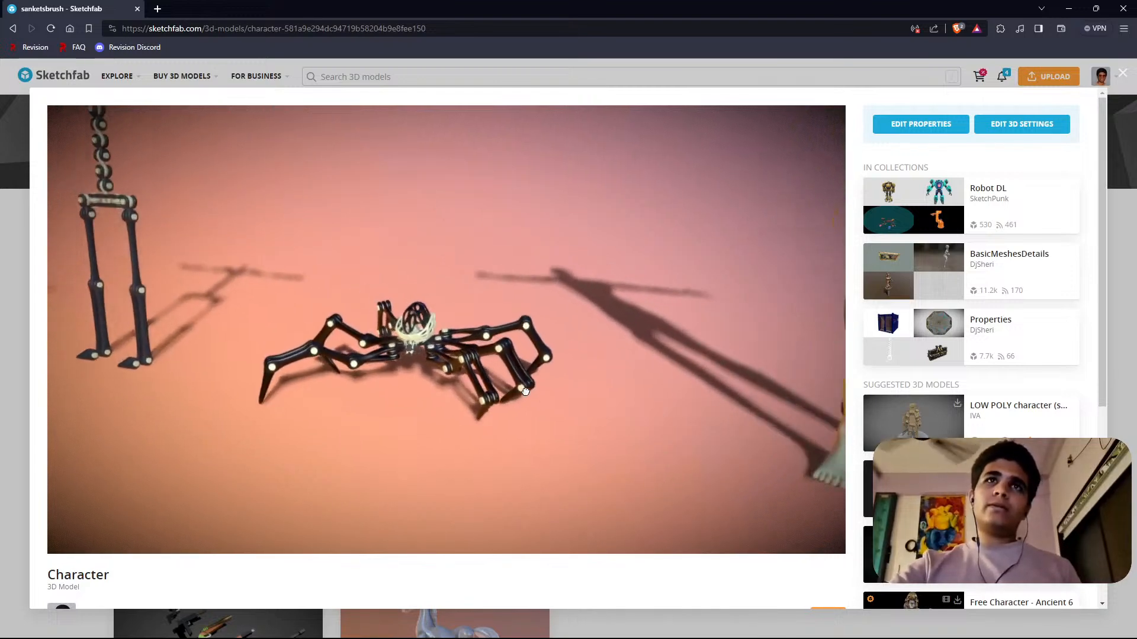
pyautogui.scroll(3, 401, 437)
pyautogui.scroll(-5, 385, 396)
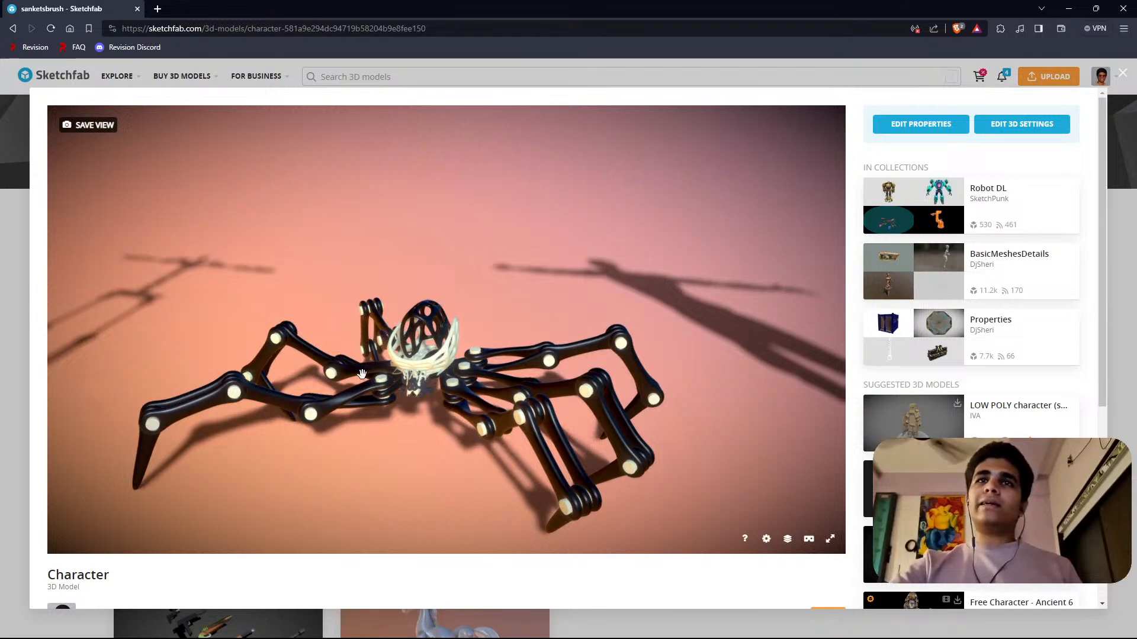
# View the Character model's humanoid figure and turn the whole lineup of robots and parts to see it from the side.
pyautogui.scroll(-5, 362, 374)
pyautogui.moveTo(602, 332)
pyautogui.mouseDown(button='right')
pyautogui.moveTo(388, 310)
pyautogui.moveTo(450, 363)
pyautogui.mouseUp(button='right')
pyautogui.scroll(-3, 466, 329)
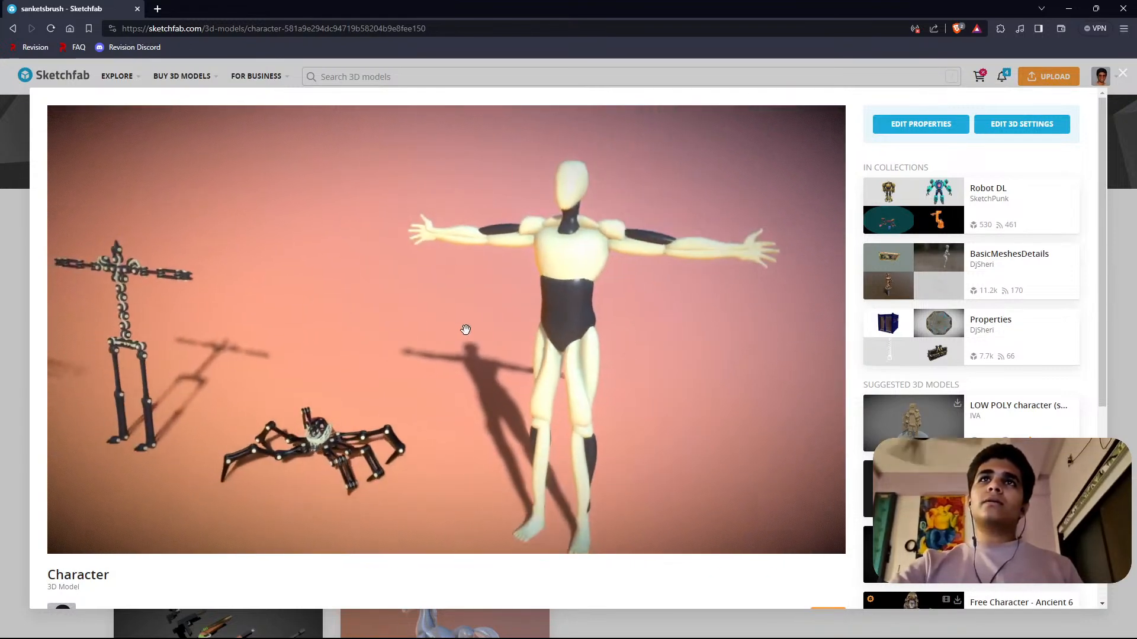
pyautogui.moveTo(465, 329); pyautogui.dragTo(595, 280)
pyautogui.moveTo(429, 361)
pyautogui.mouseDown()
pyautogui.moveTo(588, 325)
pyautogui.moveTo(459, 357)
pyautogui.moveTo(507, 340)
pyautogui.moveTo(415, 315)
pyautogui.moveTo(314, 330)
pyautogui.moveTo(418, 312)
pyautogui.moveTo(485, 361)
pyautogui.moveTo(524, 278)
pyautogui.moveTo(534, 335)
pyautogui.moveTo(458, 435)
pyautogui.mouseUp()
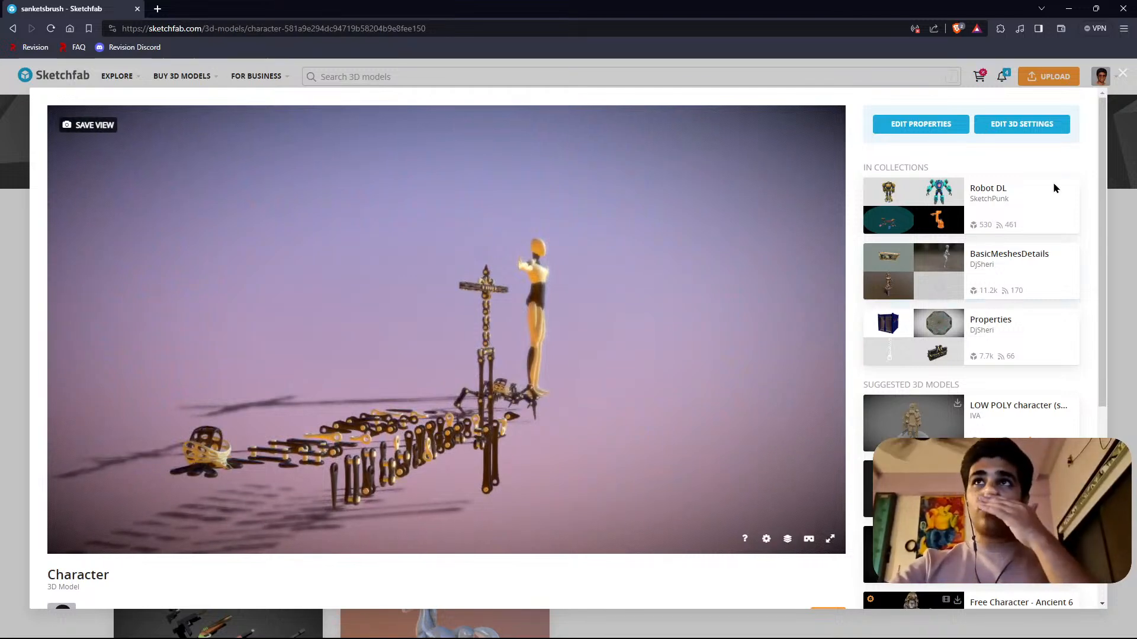
# Close the Character model, glance over the remaining profile models and close the Sketchfab browser window.
pyautogui.click(1123, 73)
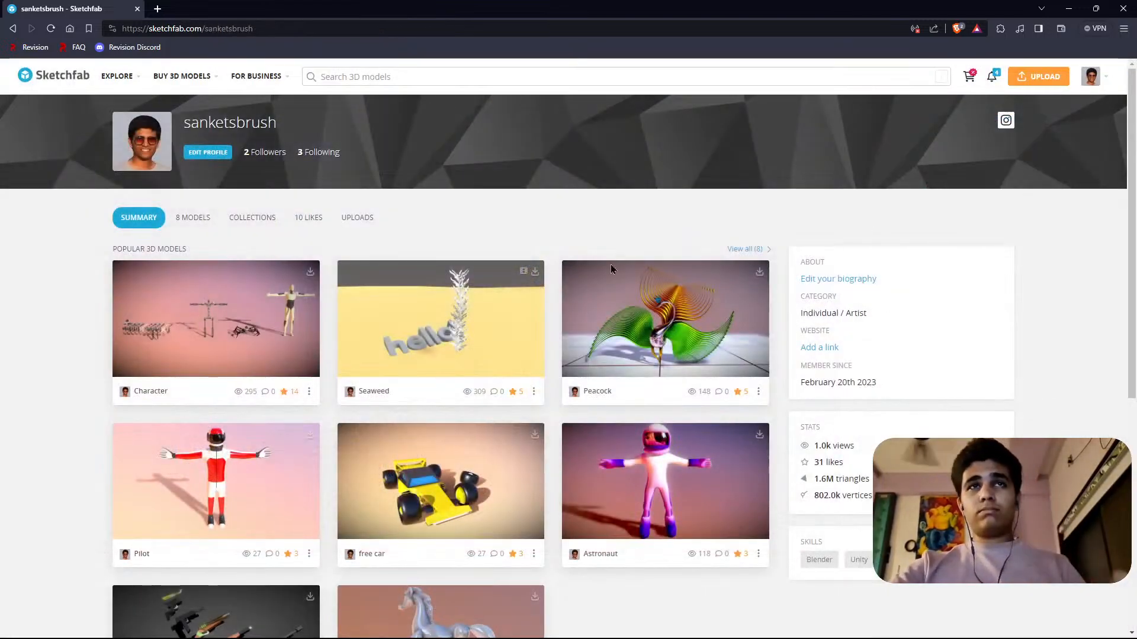
pyautogui.scroll(-4, 558, 400)
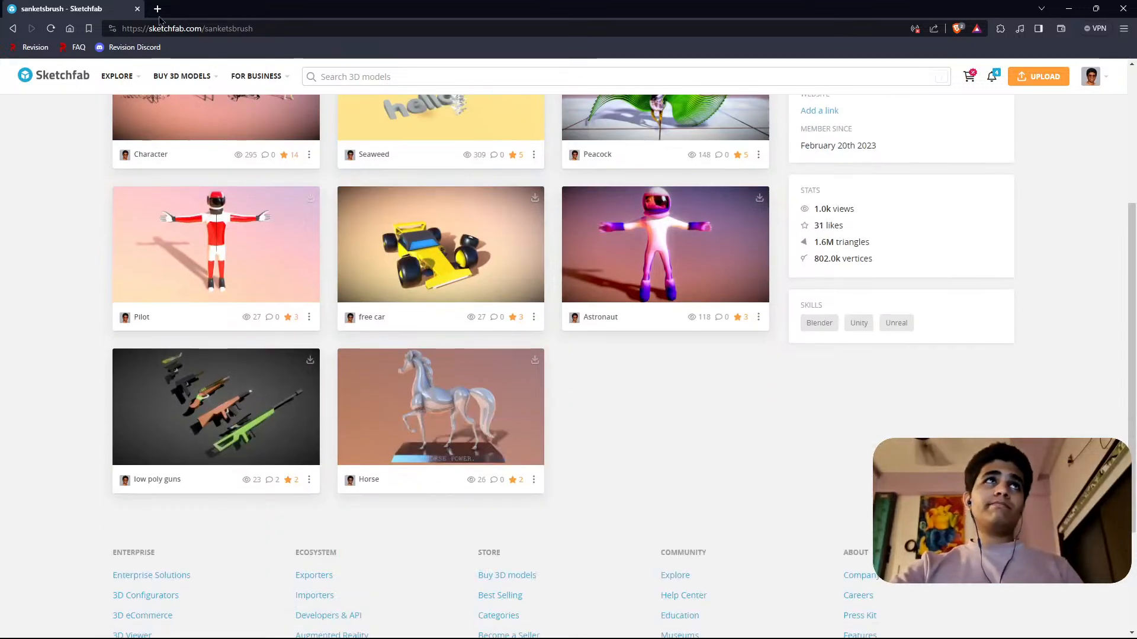
pyautogui.click(1124, 8)
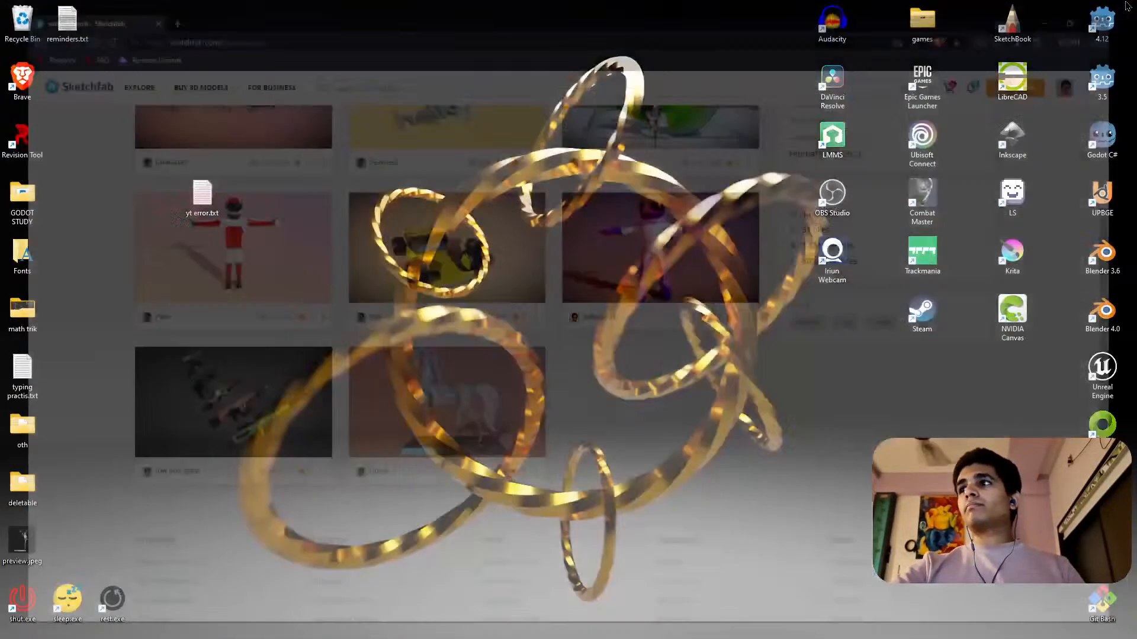
# Bring up the YouTube Studio live stream page, check its stream health messages and settings, return to analytics and clear the desktop.
pyautogui.rightClick(625, 342)
pyautogui.click(677, 380)
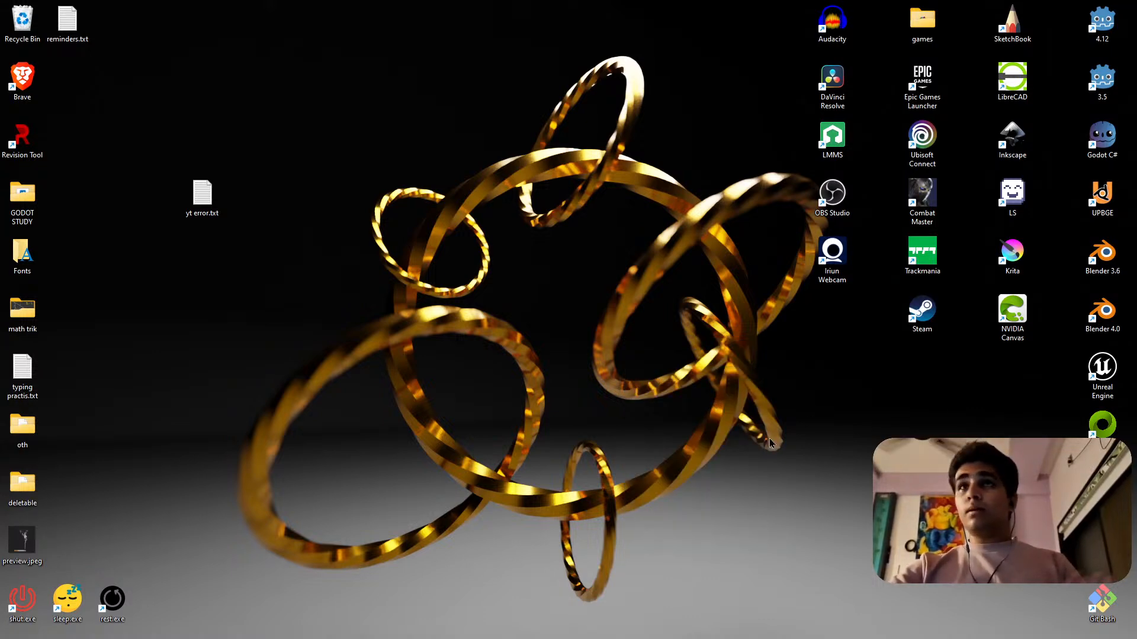
pyautogui.moveTo(1136, 371); pyautogui.dragTo(476, 1)
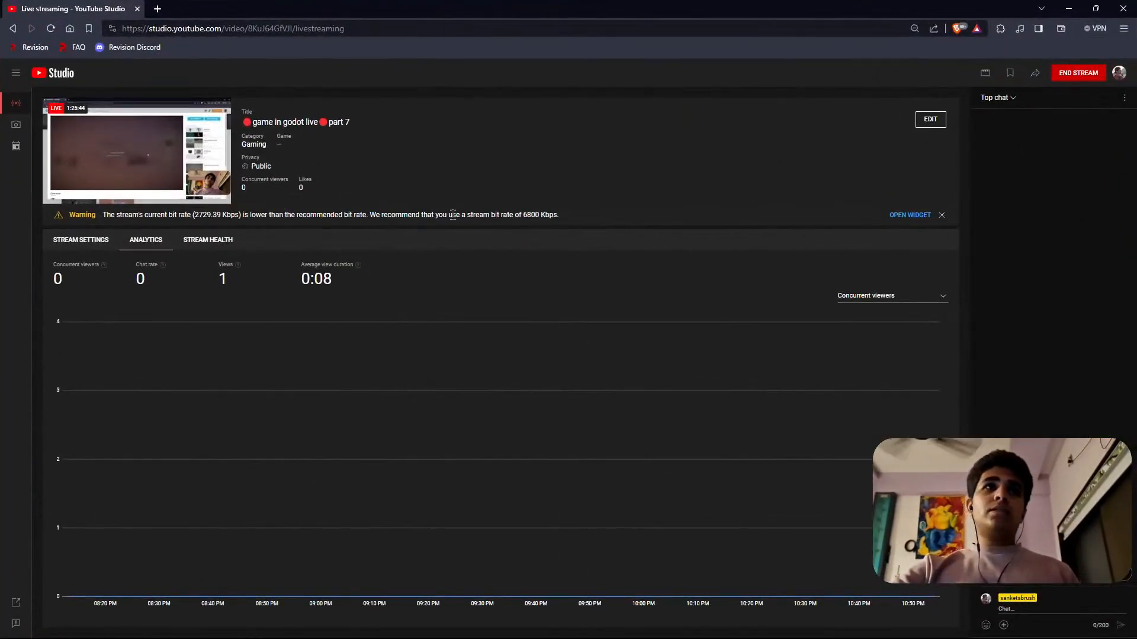
pyautogui.click(909, 216)
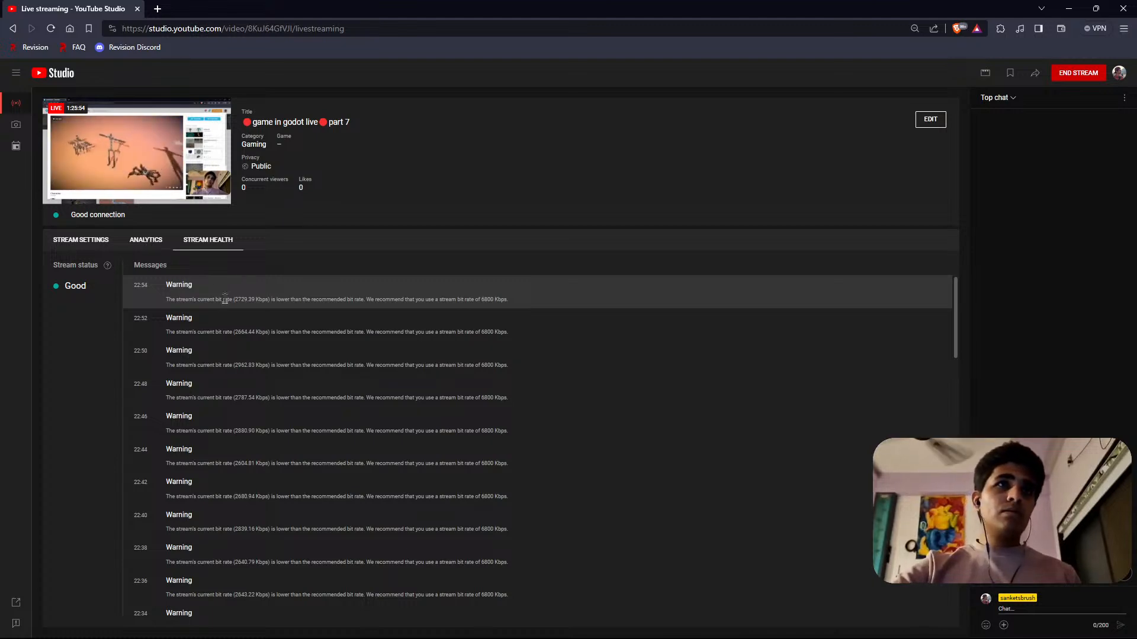
pyautogui.click(119, 239)
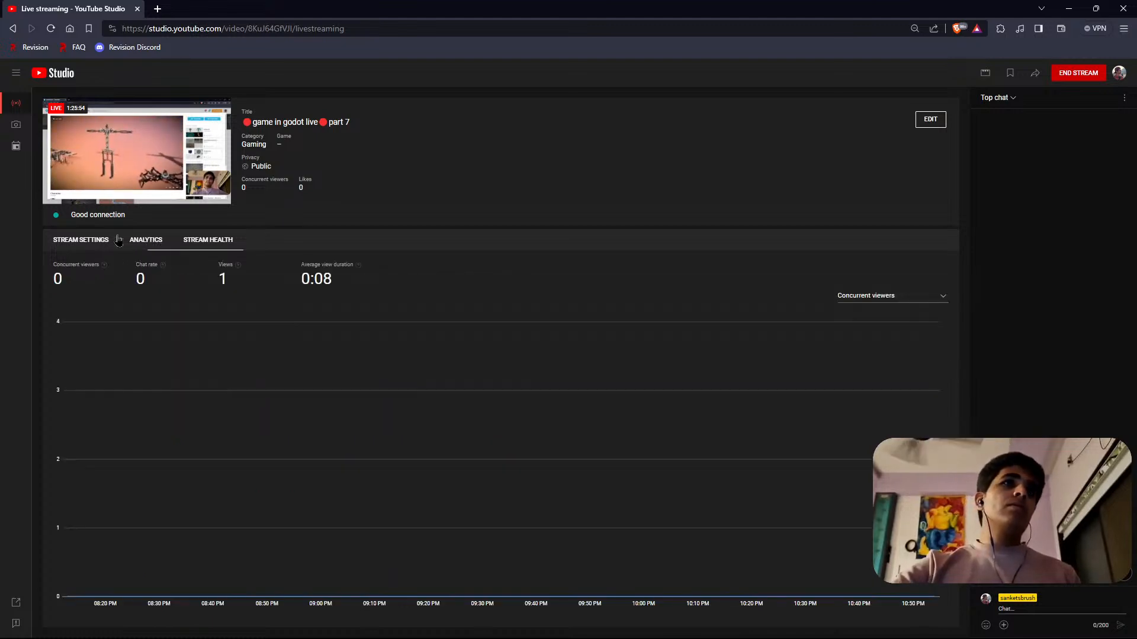
pyautogui.click(92, 239)
pyautogui.click(146, 239)
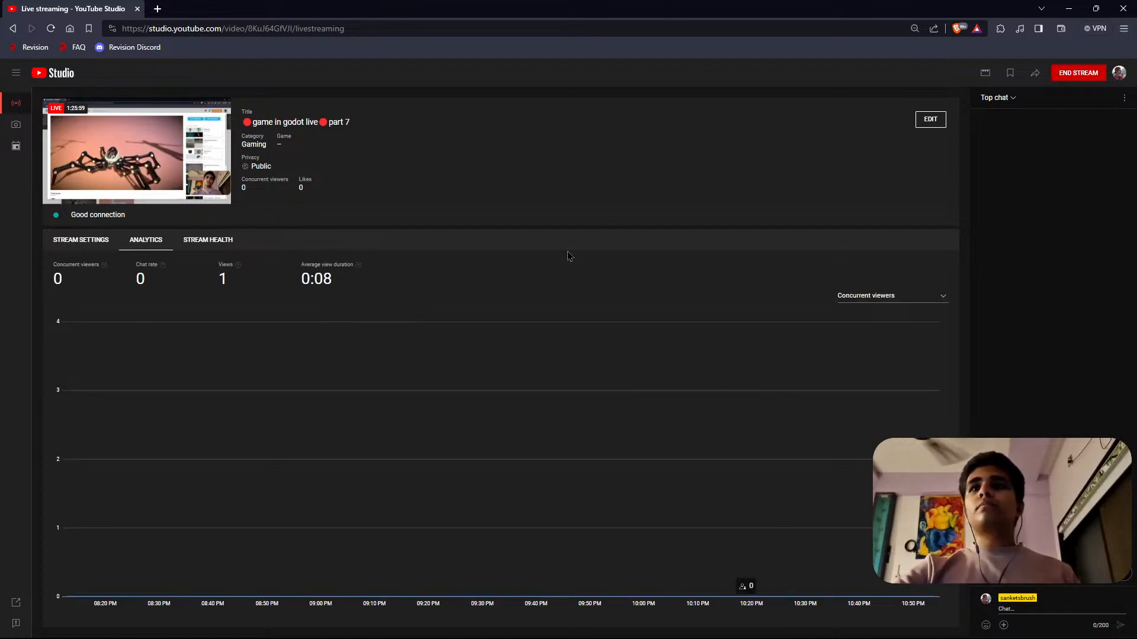
pyautogui.press('super+d')
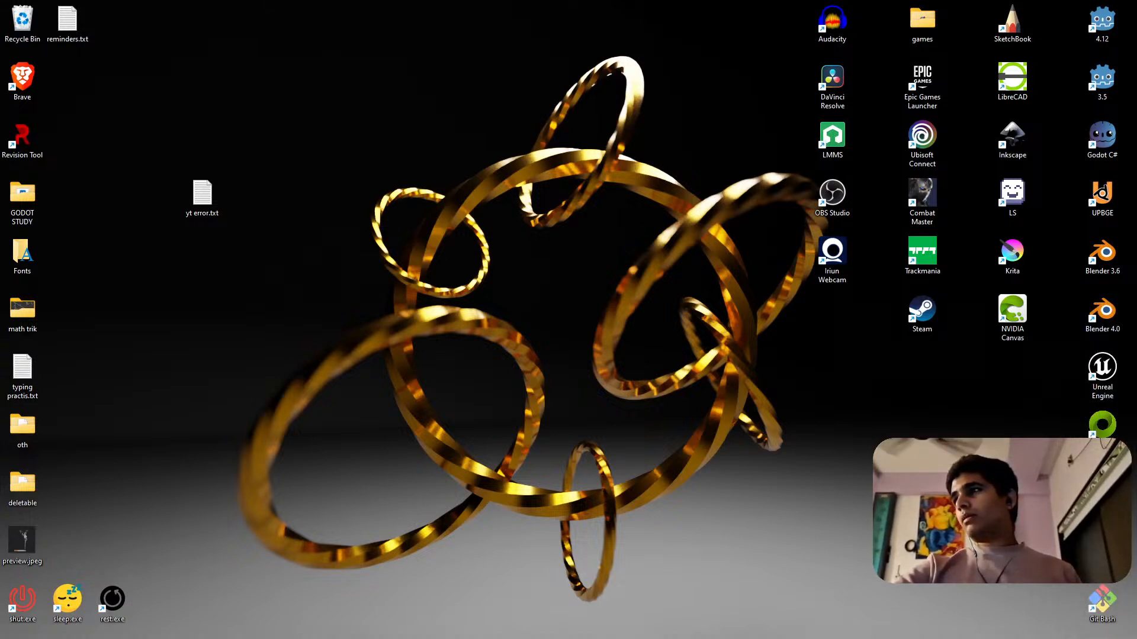
# Bring the live chat window onto the desktop, make it taller and wider, and place it next to the left-hand column of desktop shortcuts.
pyautogui.moveTo(1136, 385); pyautogui.dragTo(694, 103)
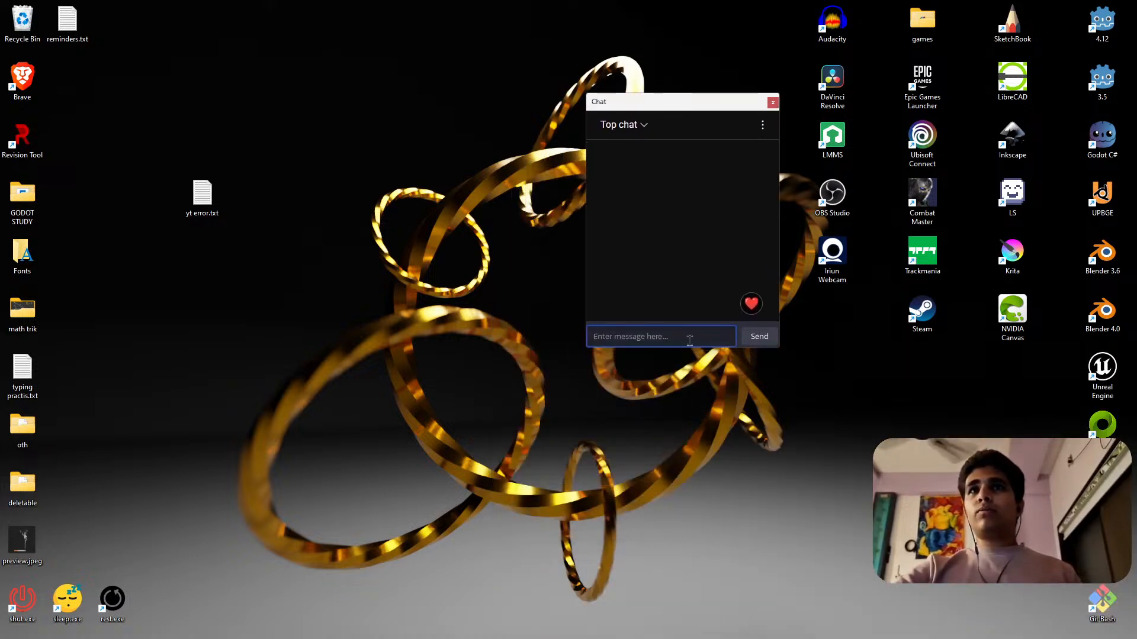
pyautogui.moveTo(686, 348); pyautogui.dragTo(681, 546)
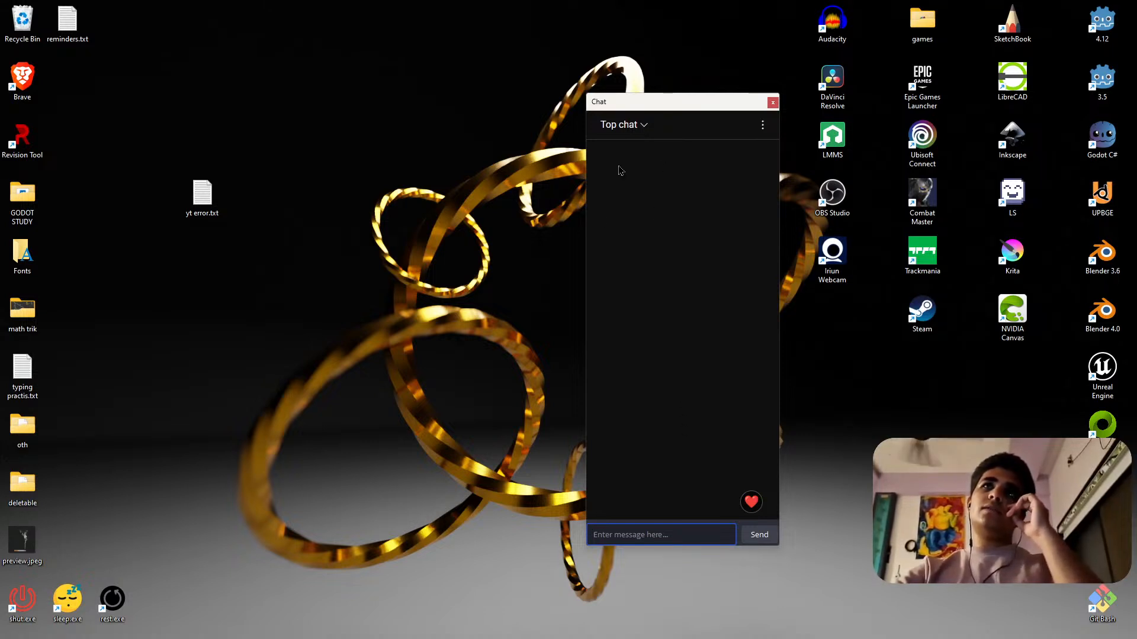
pyautogui.moveTo(585, 260); pyautogui.dragTo(460, 278)
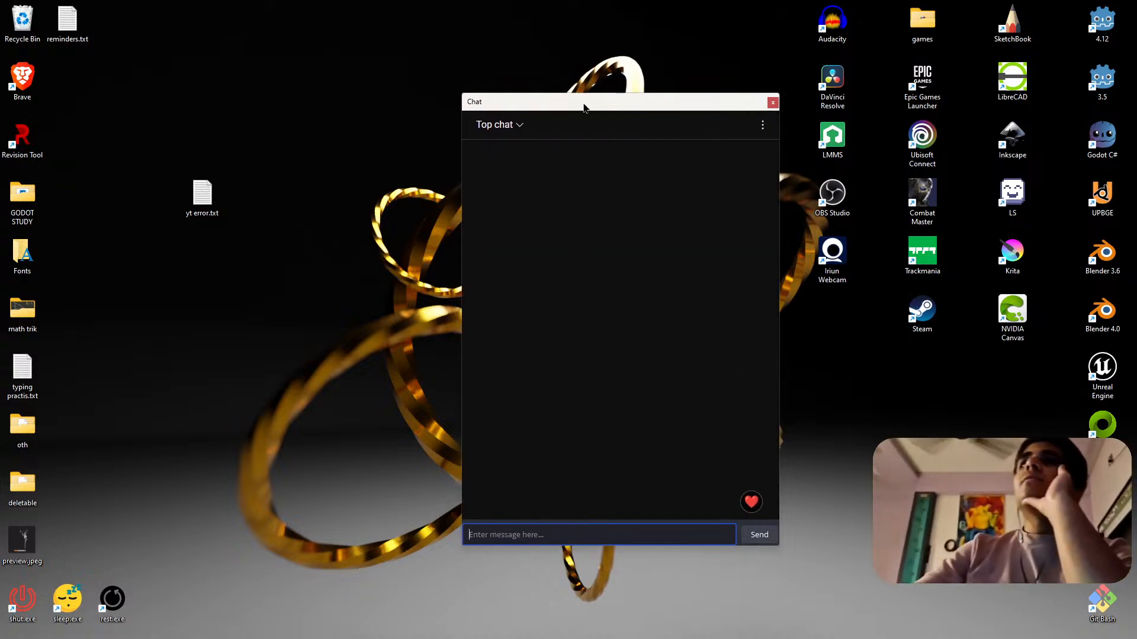
pyautogui.moveTo(583, 107); pyautogui.dragTo(454, 36)
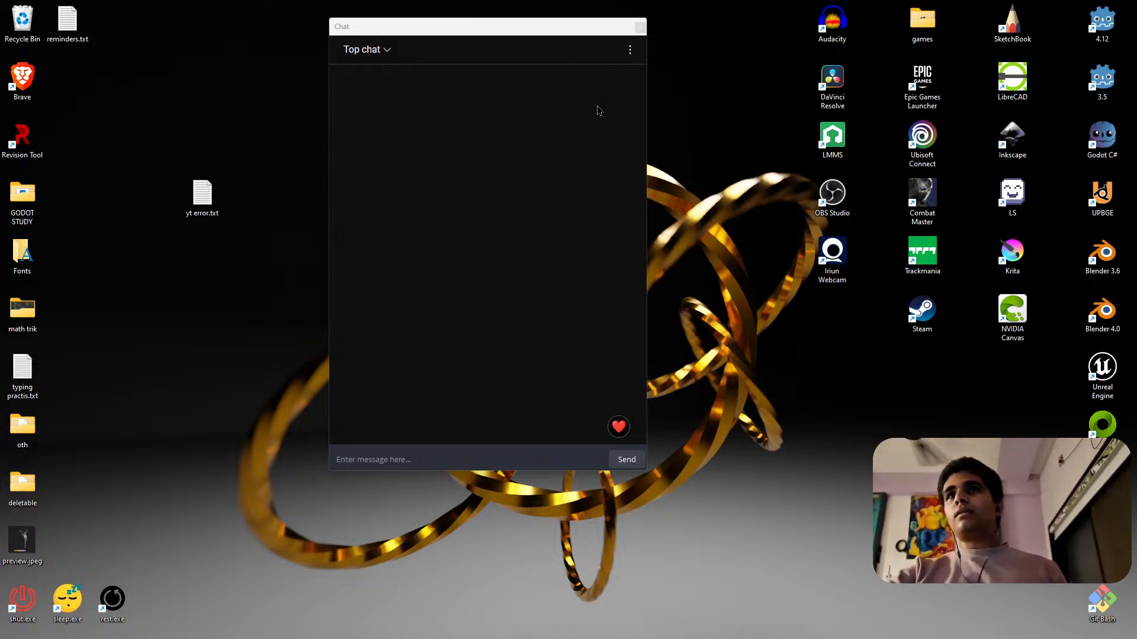
pyautogui.moveTo(538, 37)
pyautogui.mouseDown()
pyautogui.moveTo(515, 63)
pyautogui.moveTo(522, 49)
pyautogui.mouseUp()
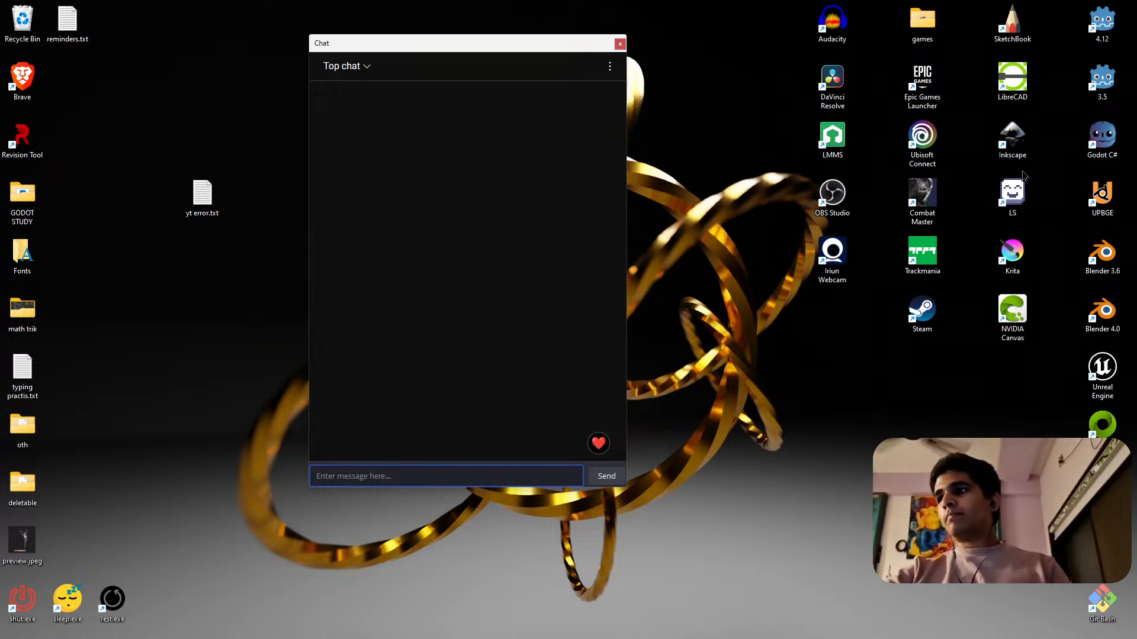
pyautogui.moveTo(509, 47); pyautogui.dragTo(557, 54)
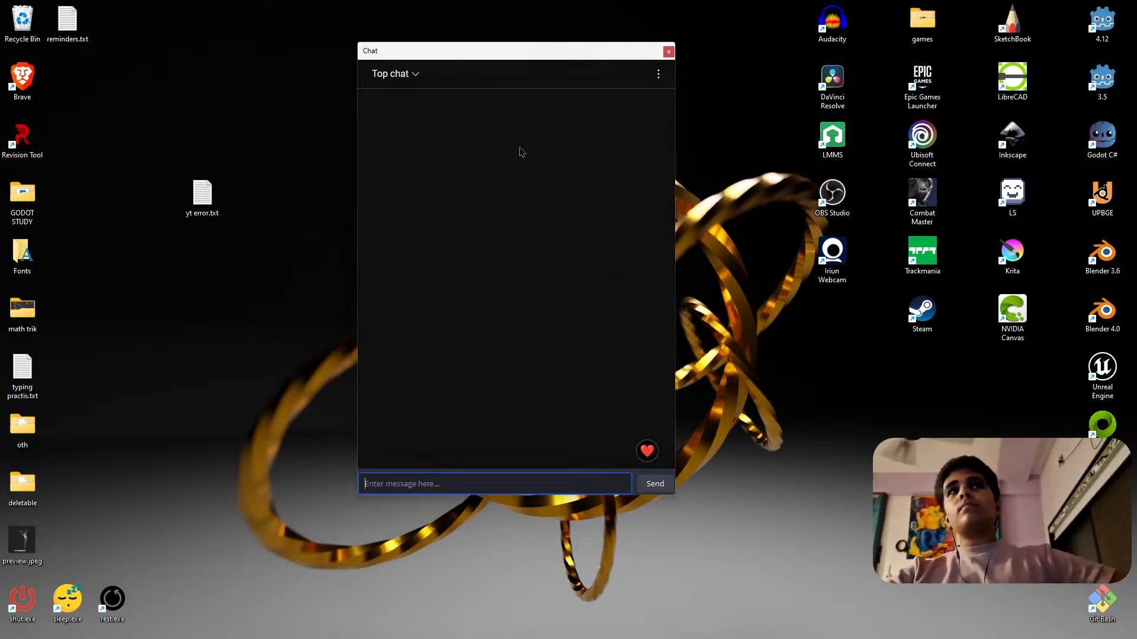
pyautogui.moveTo(525, 52); pyautogui.dragTo(250, 82)
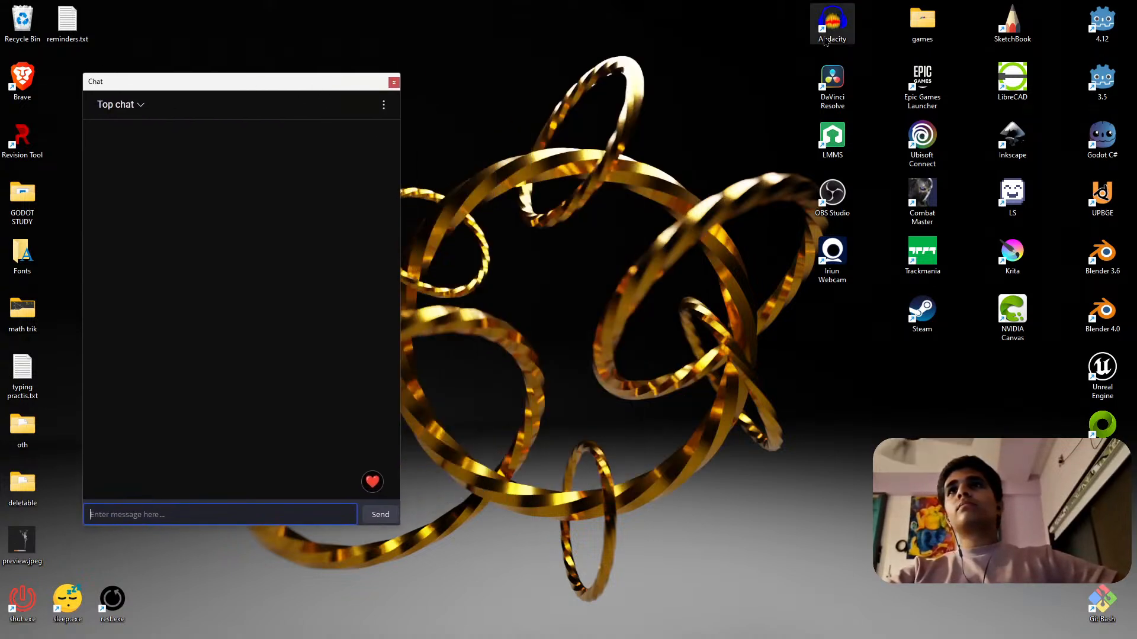
# Open the games folder on the desktop, go into Peggle Deluxe's Game folder and launch Peggle.exe.
pyautogui.click(927, 27)
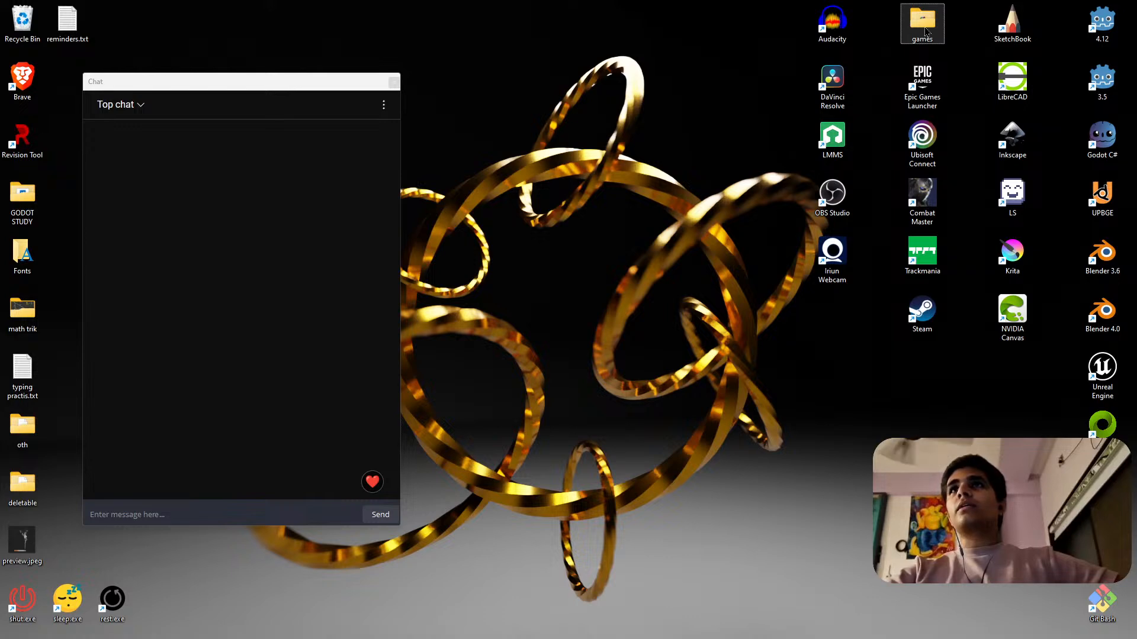
pyautogui.doubleClick(932, 27)
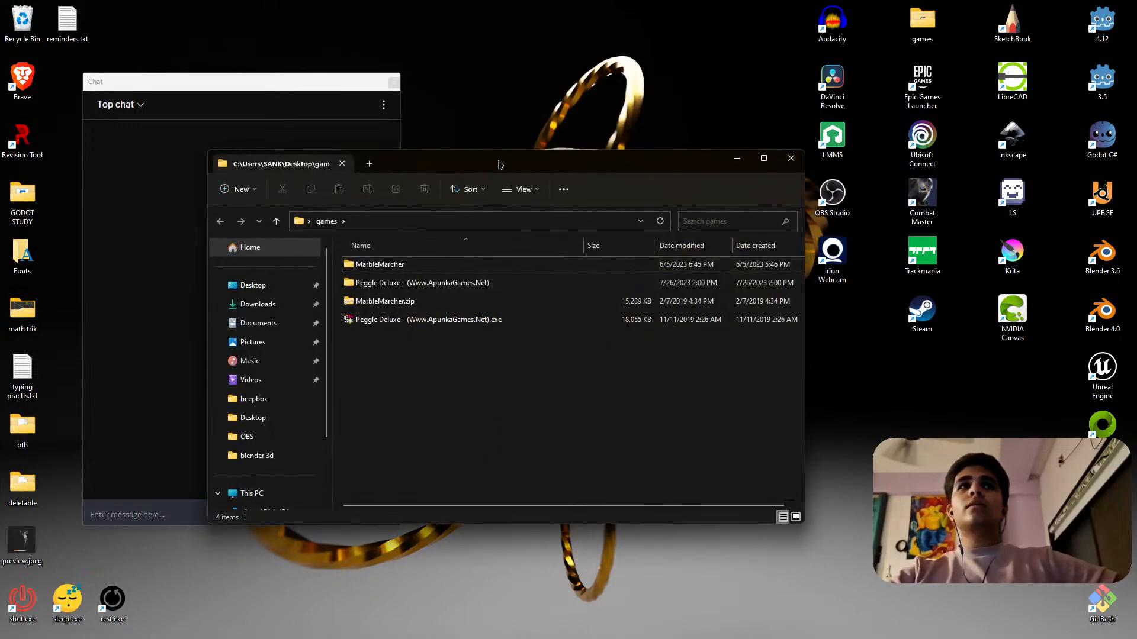
pyautogui.moveTo(500, 163); pyautogui.dragTo(738, 141)
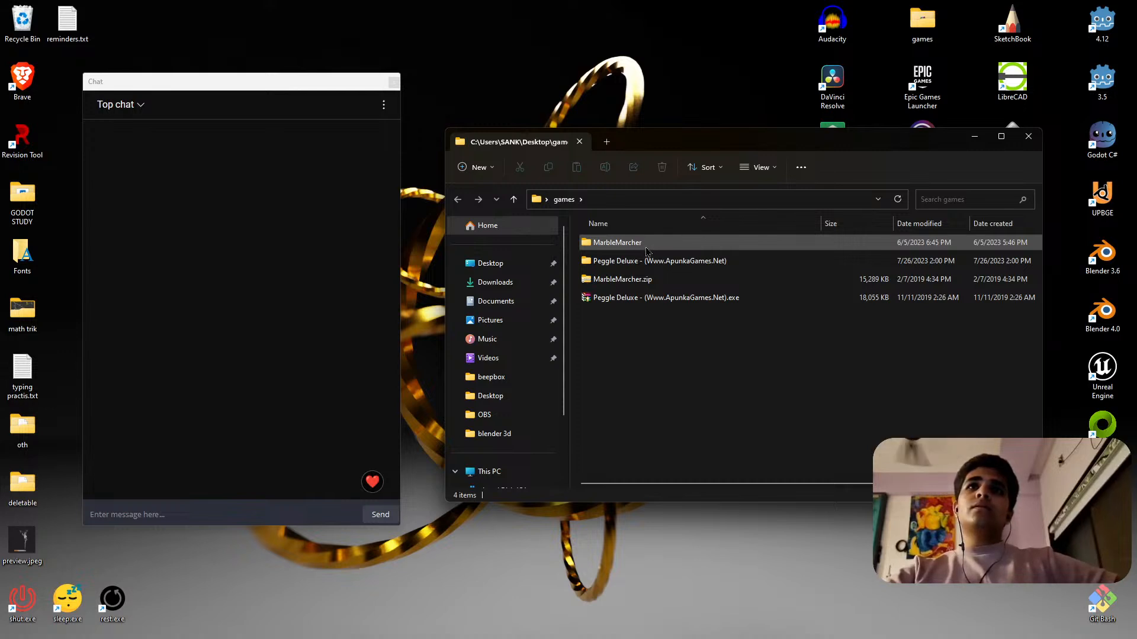
pyautogui.doubleClick(662, 261)
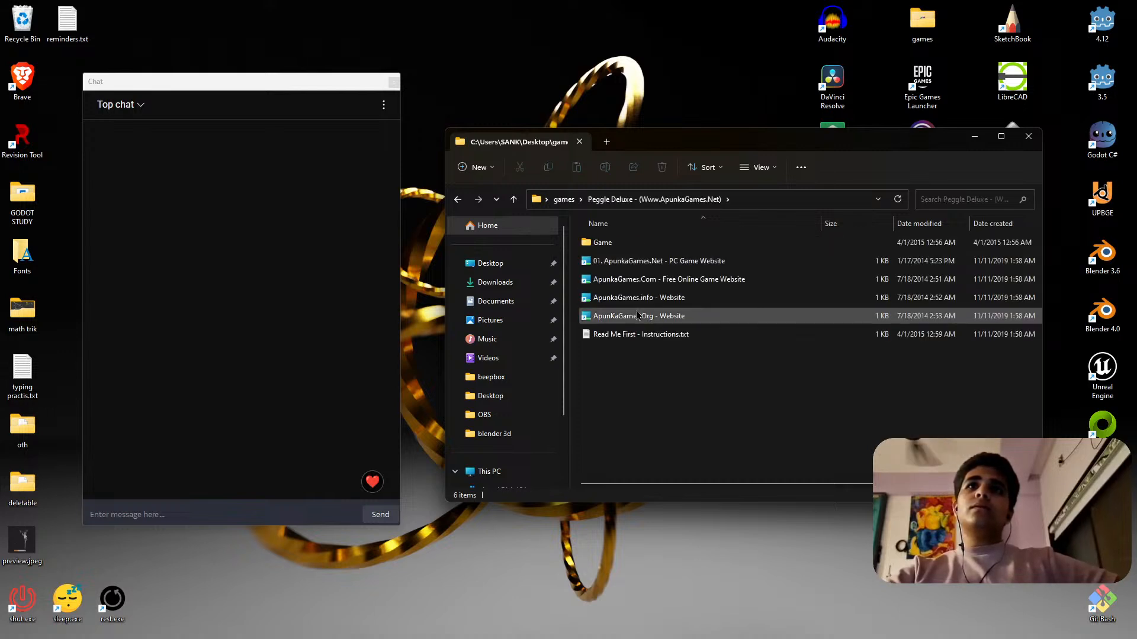
pyautogui.doubleClick(610, 243)
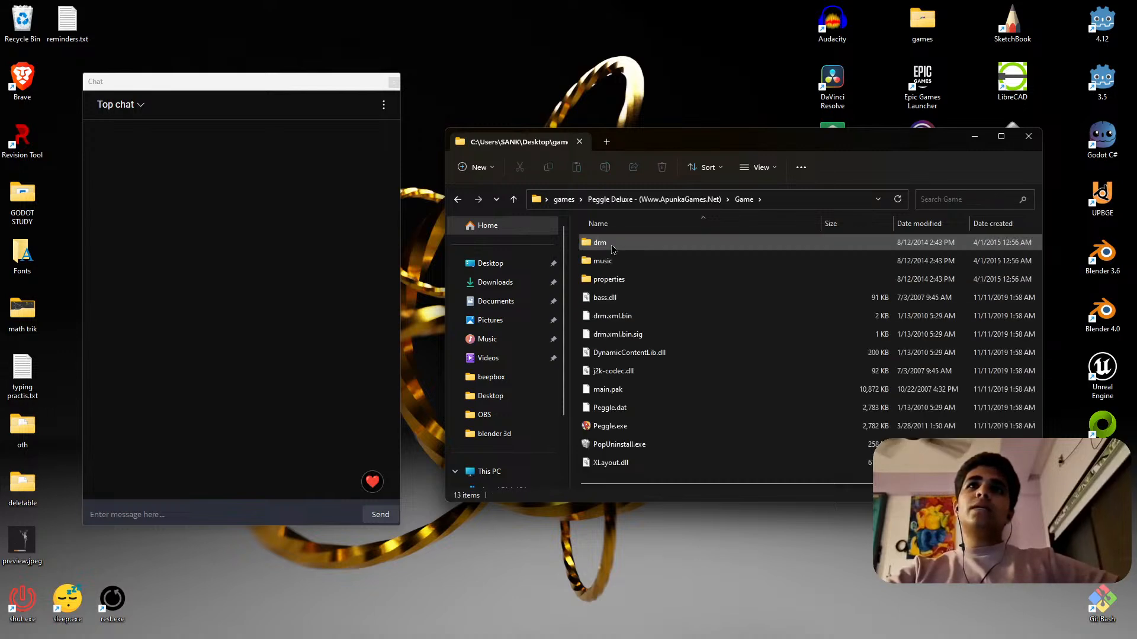
pyautogui.doubleClick(631, 426)
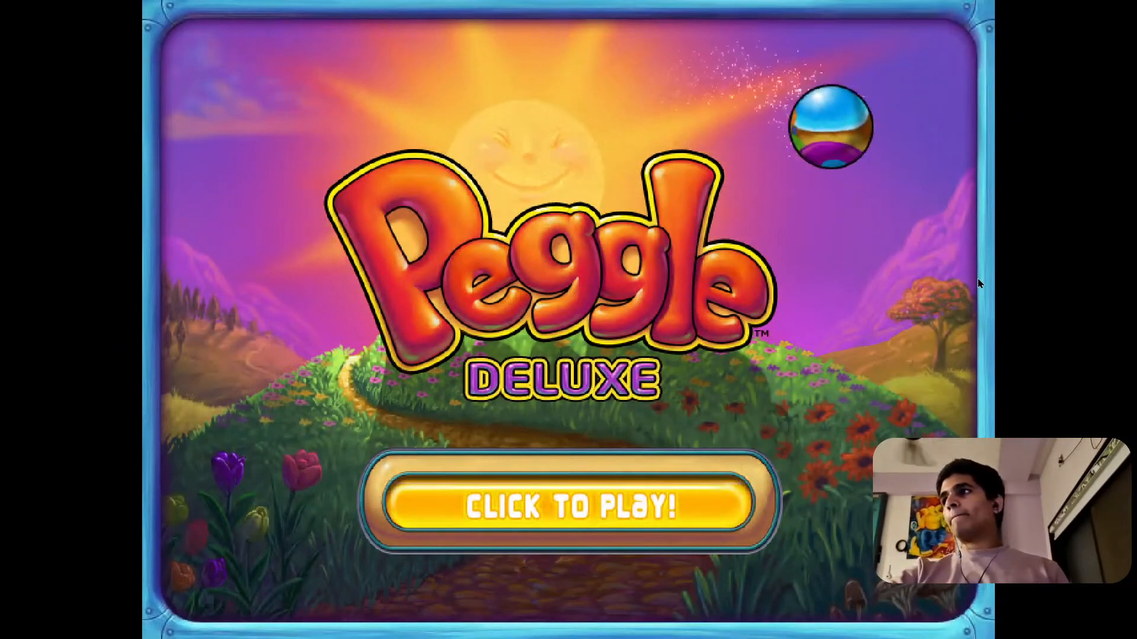
# Enter Peggle's main menu, glance at the Quick Play levels and continue the Adventure level in progress.
pyautogui.click(628, 494)
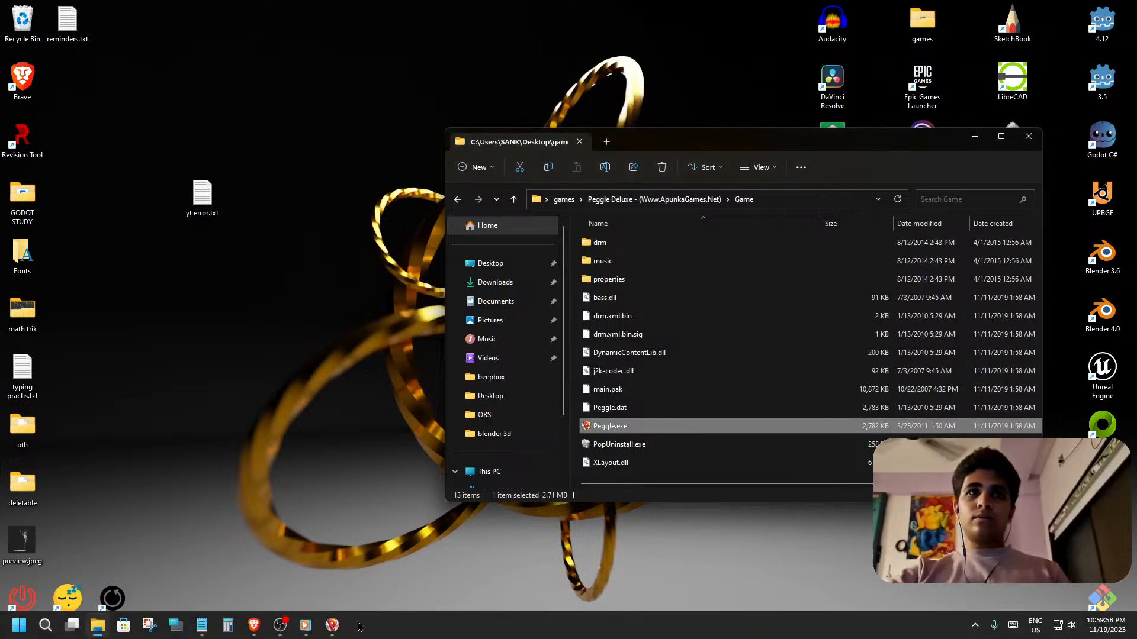
pyautogui.click(333, 627)
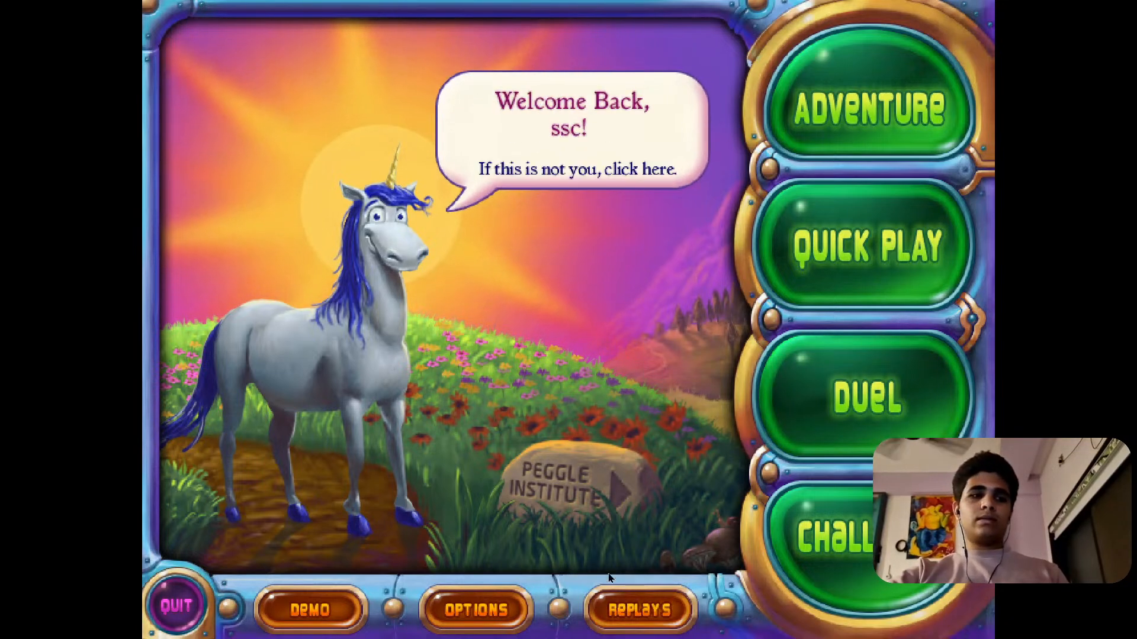
pyautogui.click(879, 118)
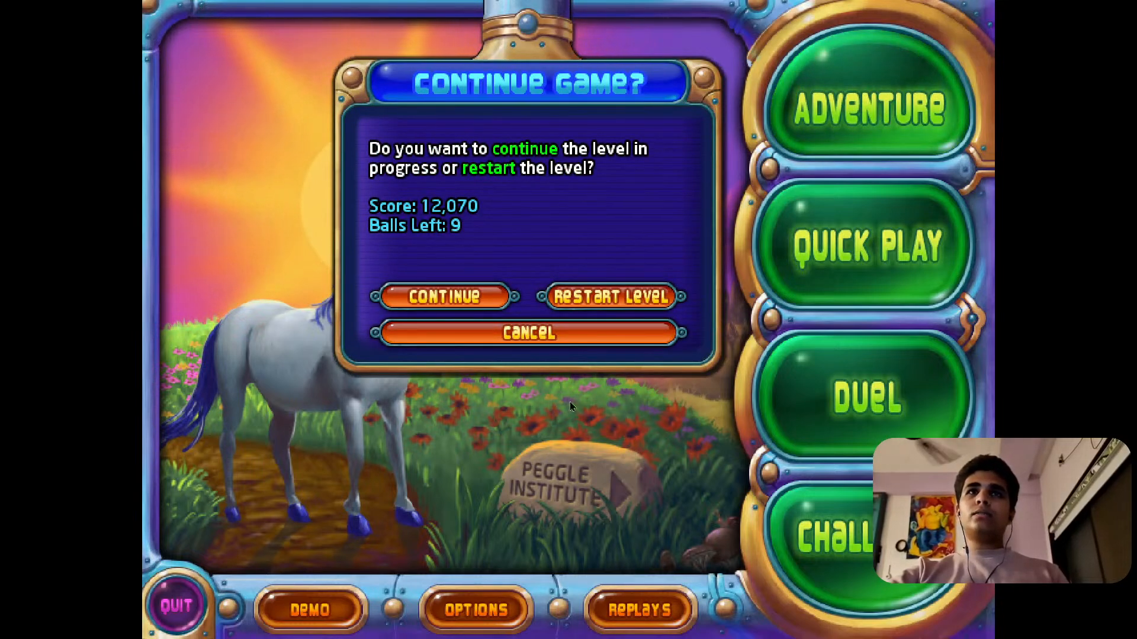
pyautogui.click(596, 335)
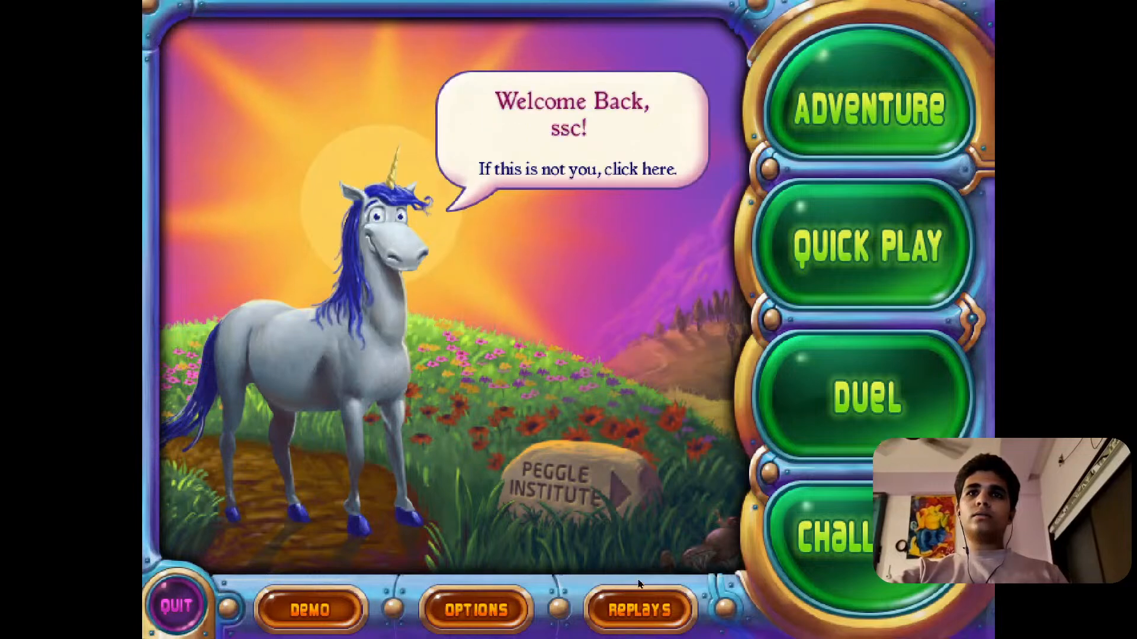
pyautogui.click(894, 242)
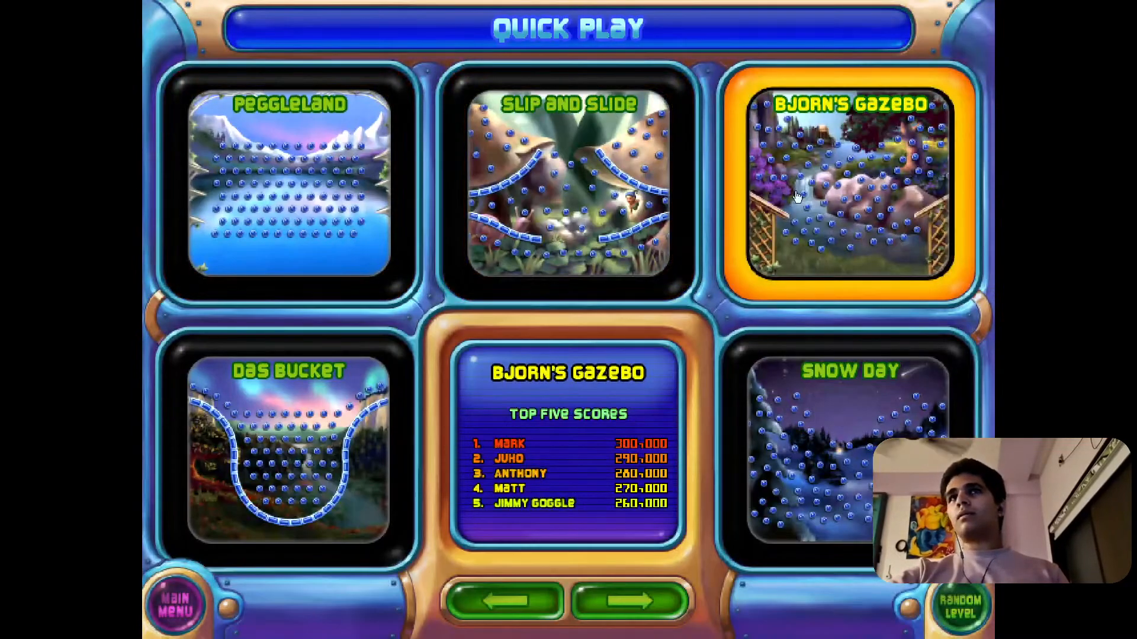
pyautogui.click(204, 611)
pyautogui.click(873, 120)
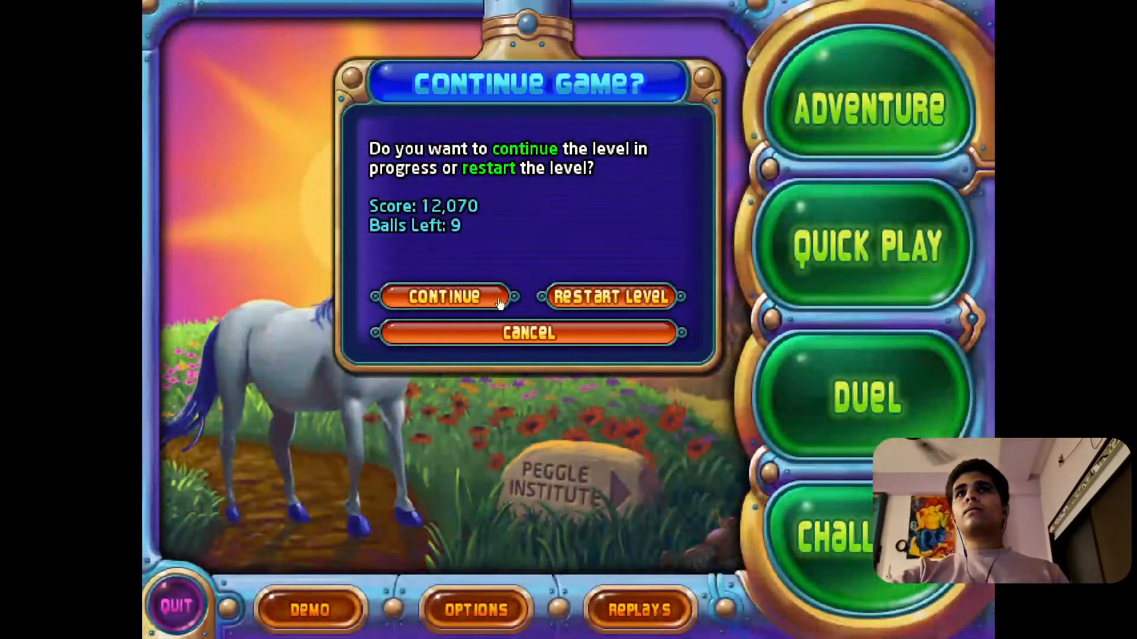
pyautogui.click(447, 305)
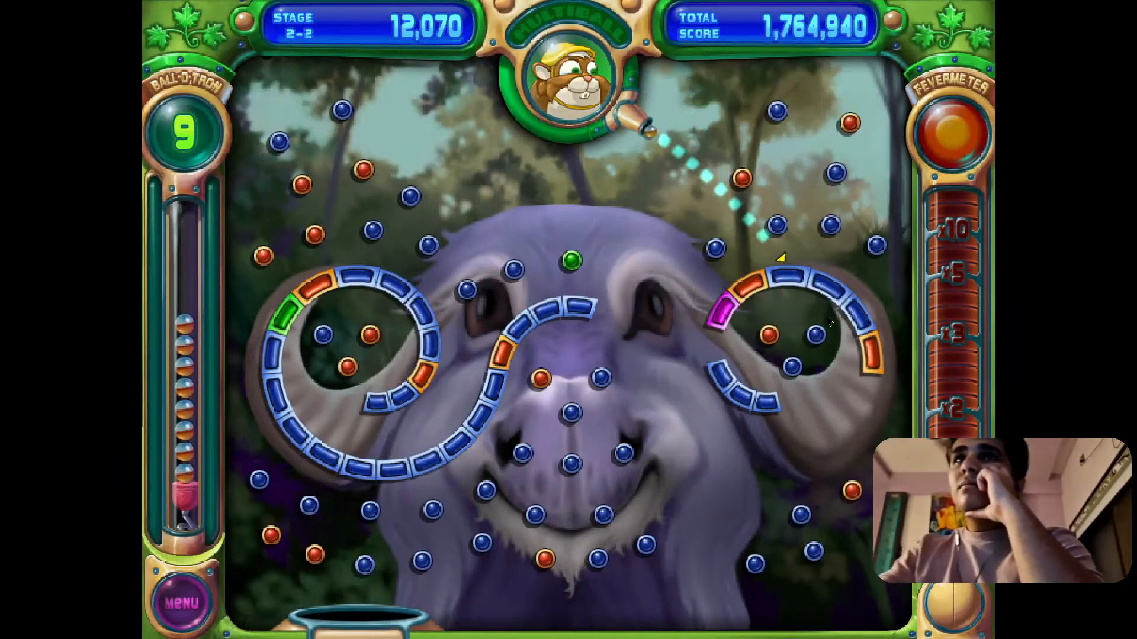
# Shoot four balls in stage 2-2, alternating between the pegs around the right horn and those near the animal's left-side eye.
pyautogui.click(854, 262)
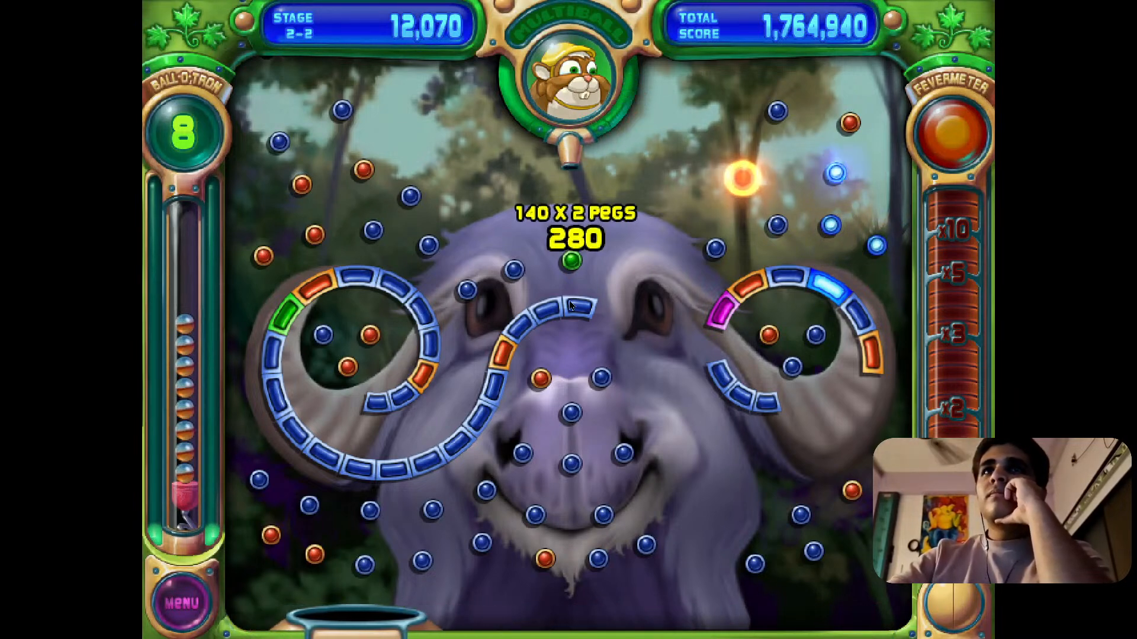
pyautogui.click(522, 313)
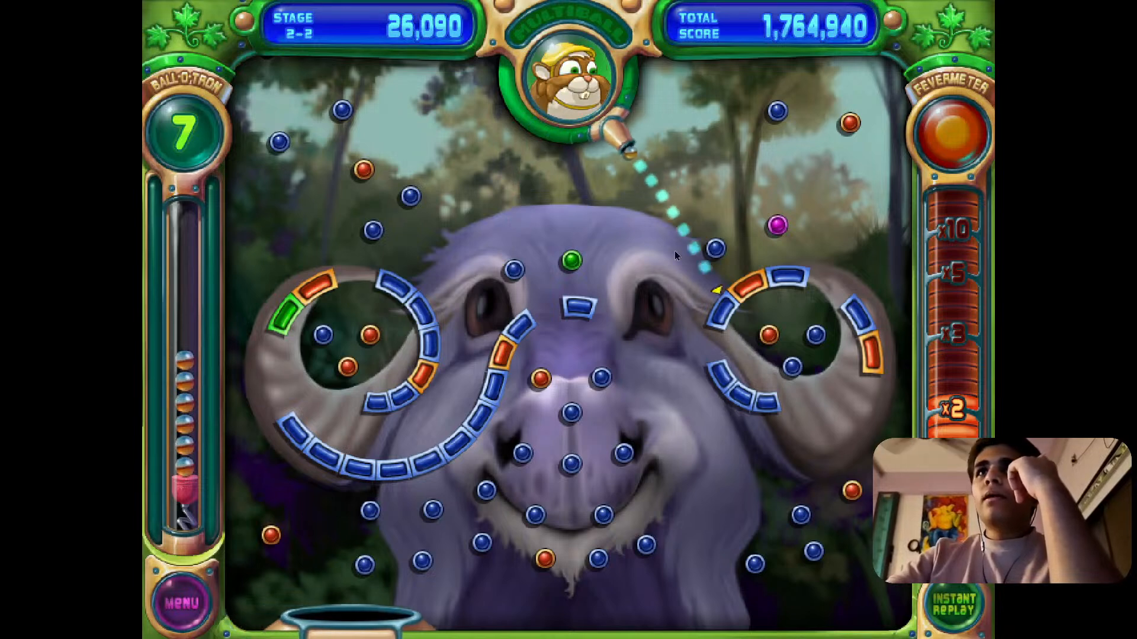
pyautogui.click(759, 272)
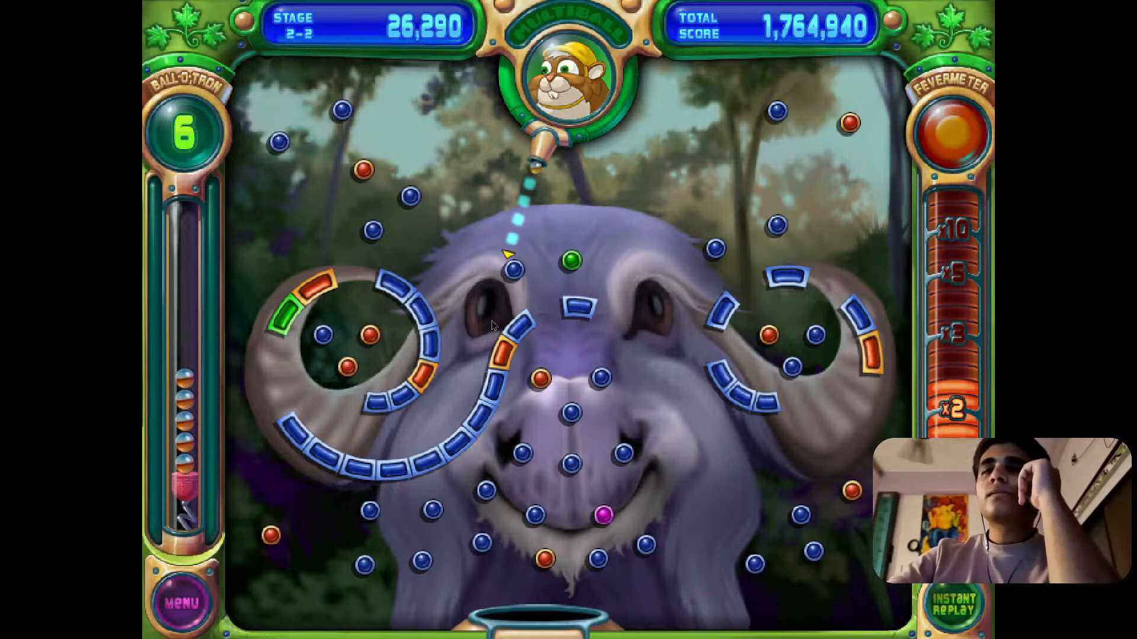
pyautogui.click(521, 336)
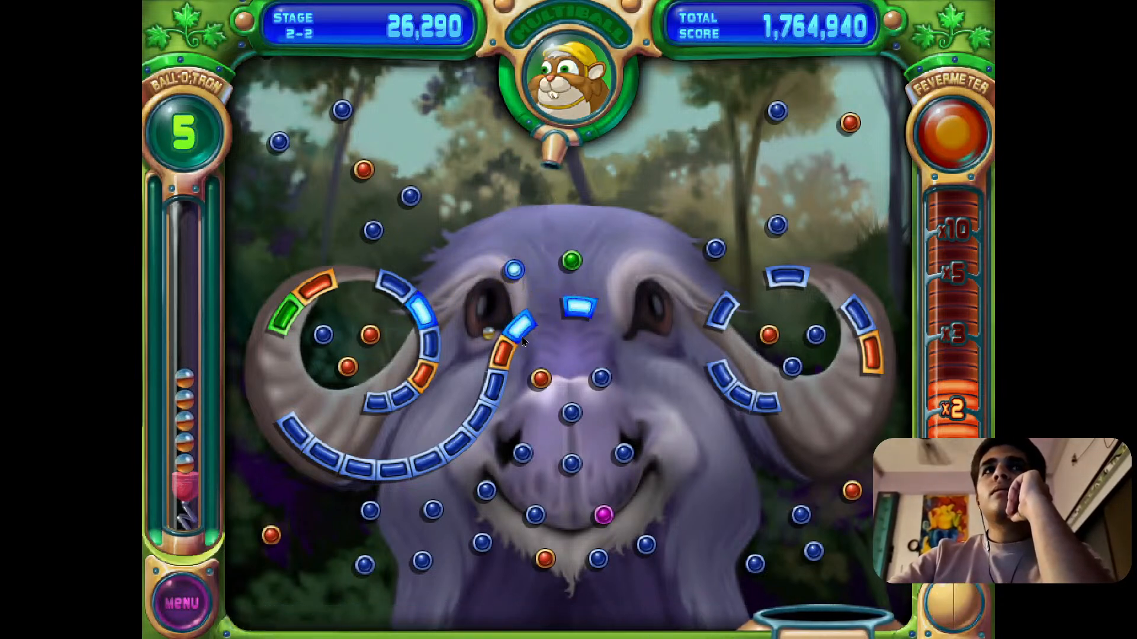
# Turn the music volume down to minimum, lower the fever and sound effects volumes to just under half, and resume the game.
pyautogui.click(189, 619)
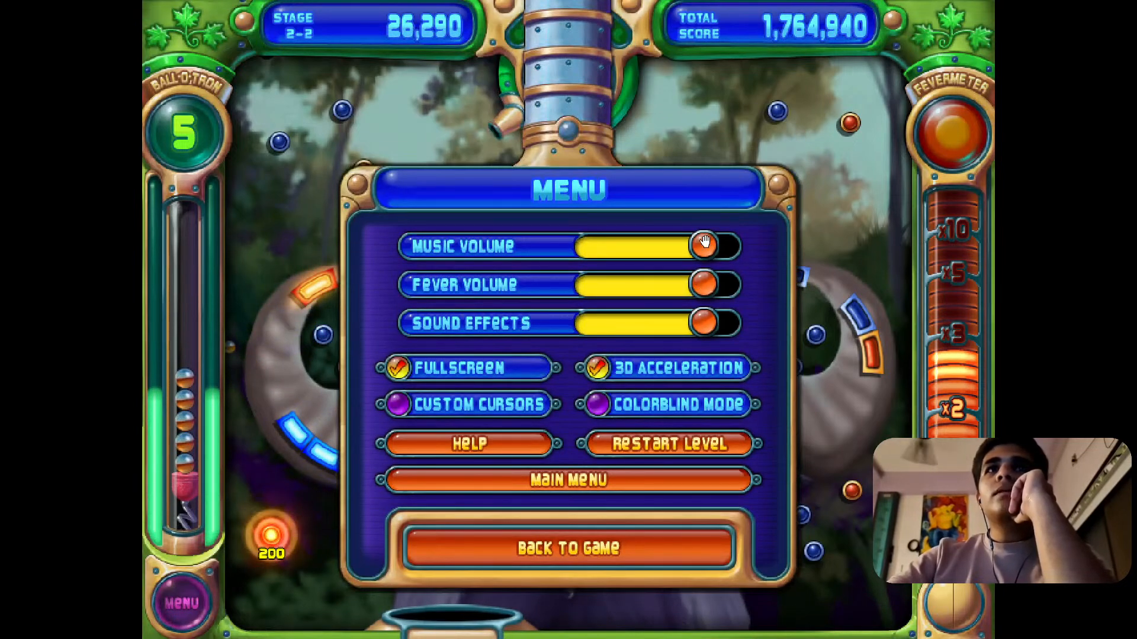
pyautogui.moveTo(704, 243); pyautogui.dragTo(595, 255)
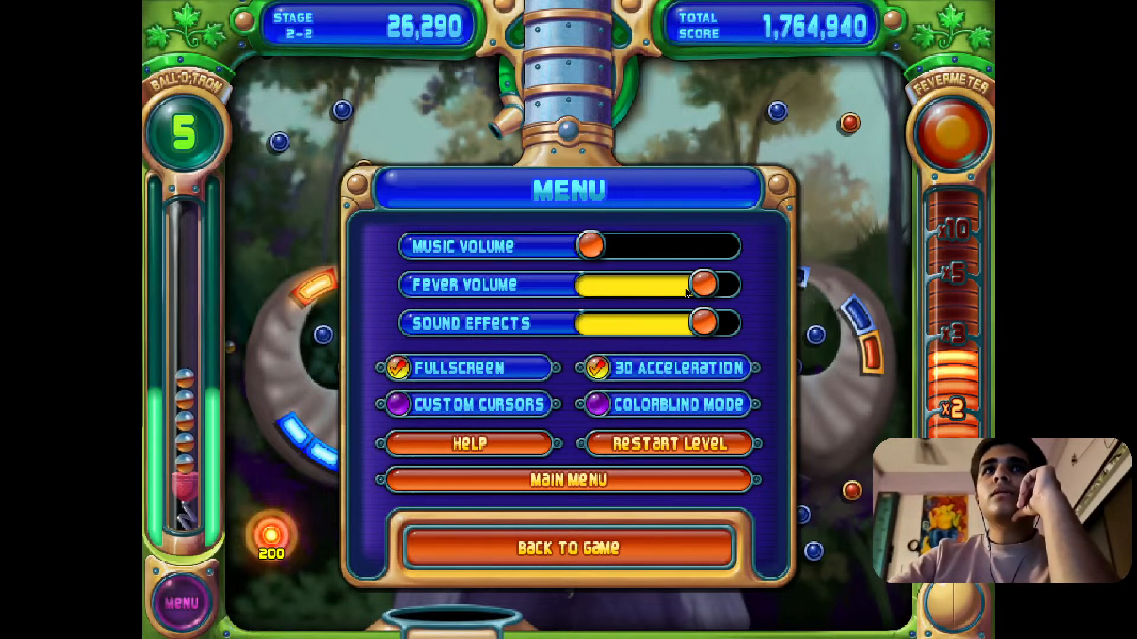
pyautogui.moveTo(687, 287); pyautogui.dragTo(642, 290)
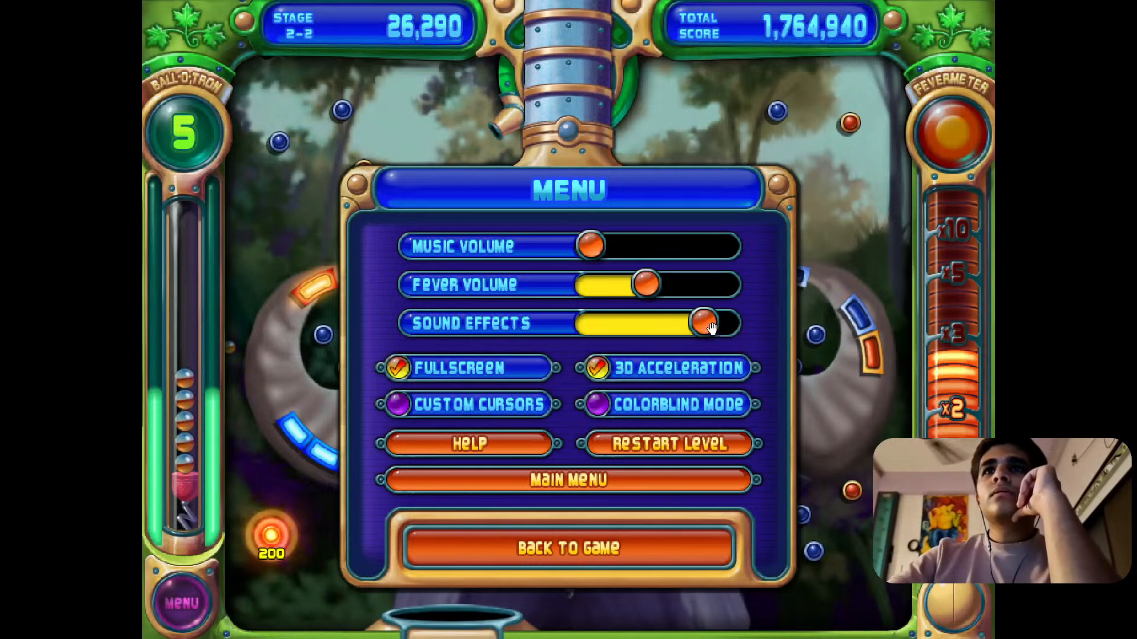
pyautogui.moveTo(711, 327); pyautogui.dragTo(648, 326)
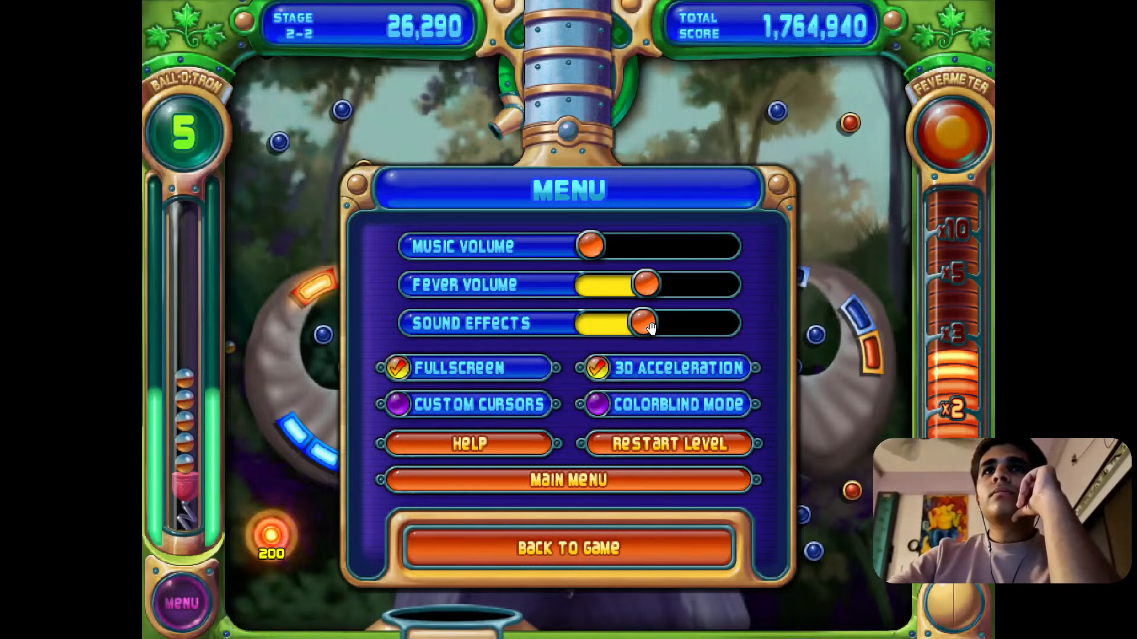
pyautogui.click(591, 558)
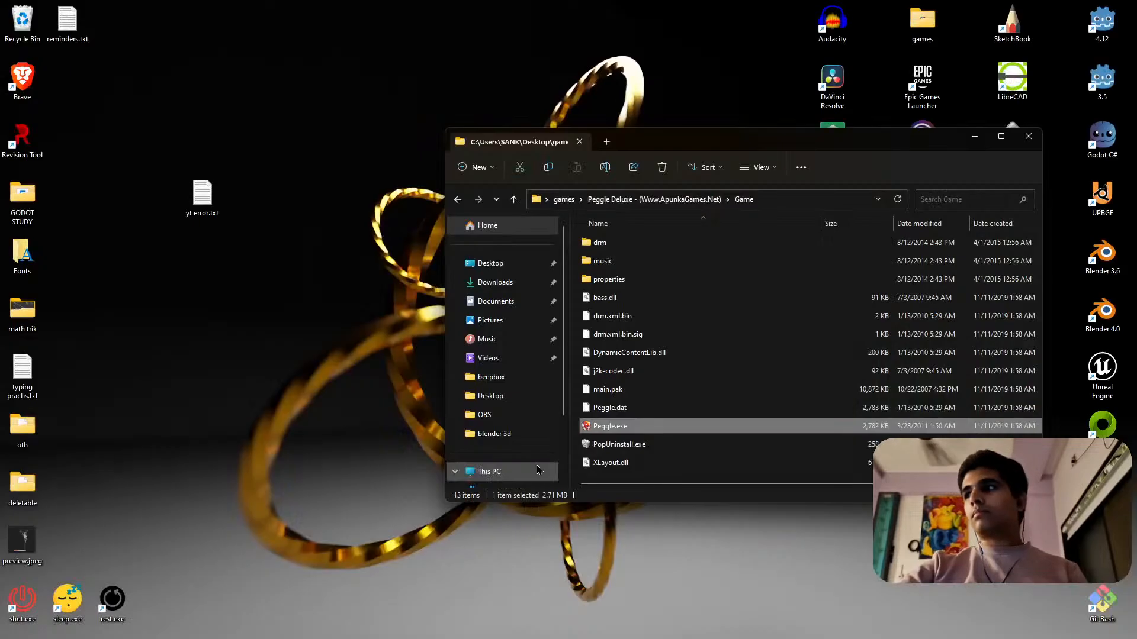
# Return to Peggle and shoot four balls in stage 2-2, at the pegs above the nose and those around both horns.
pyautogui.press('super')
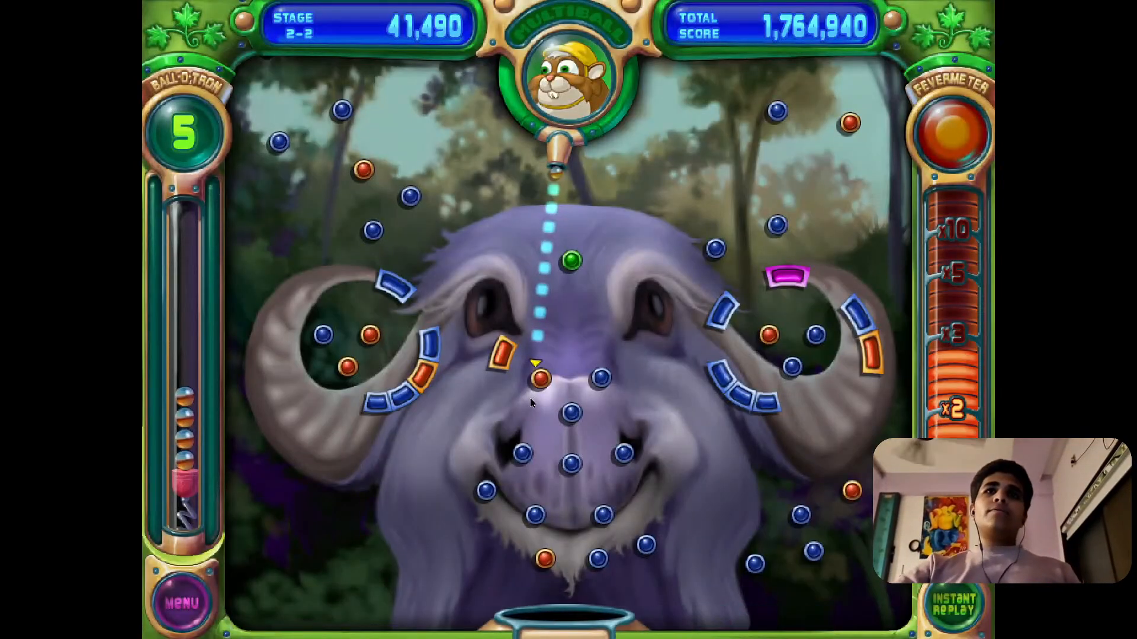
pyautogui.click(529, 398)
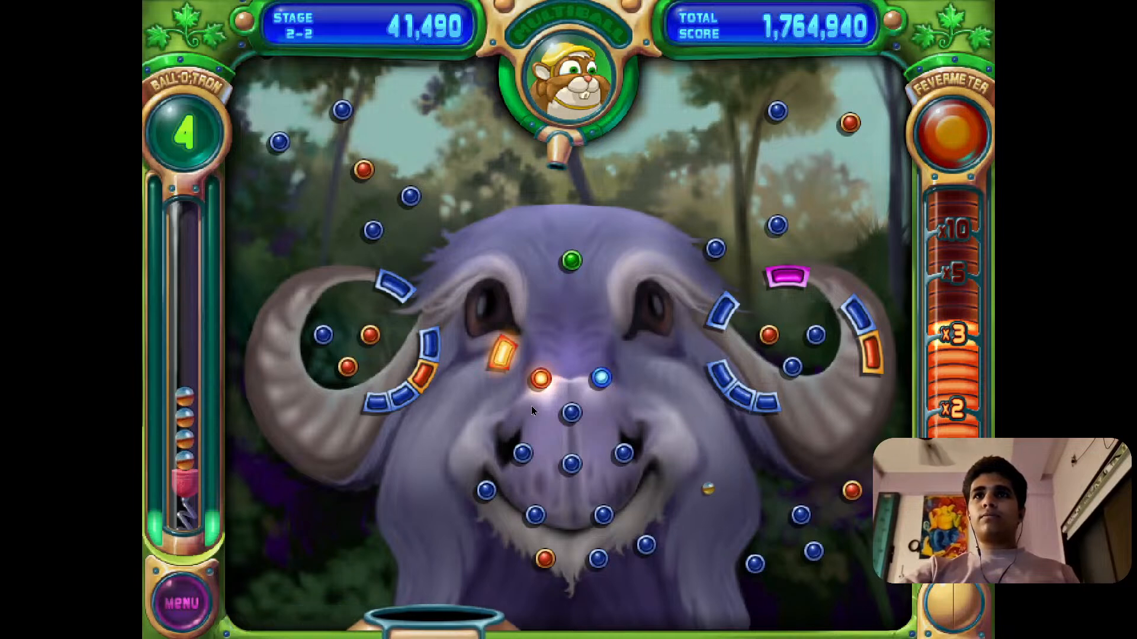
pyautogui.click(409, 348)
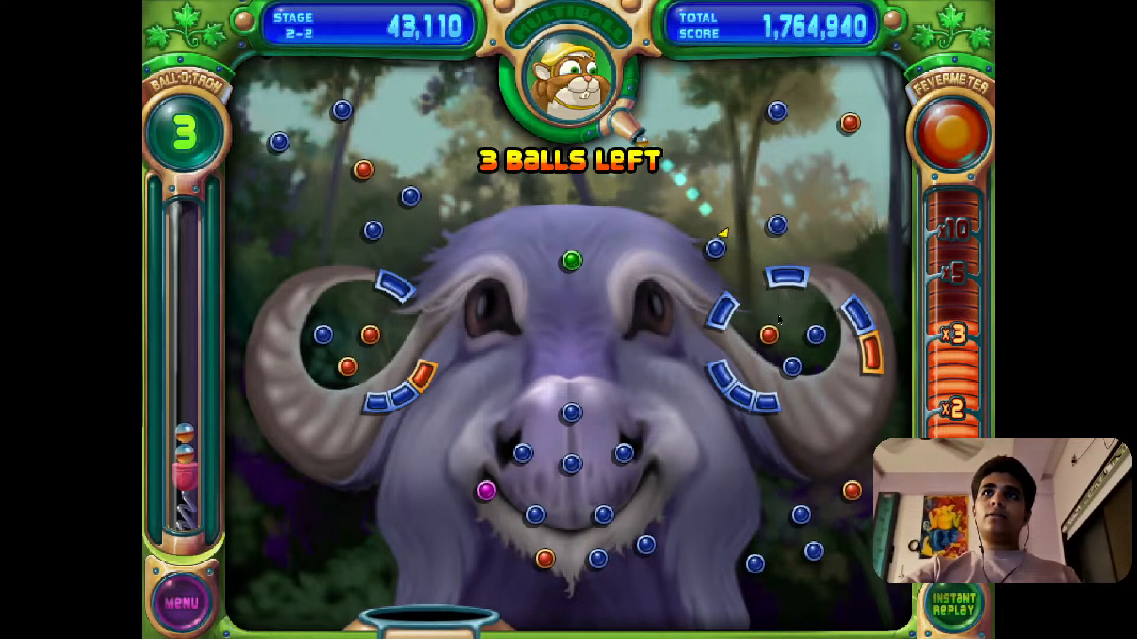
pyautogui.click(783, 314)
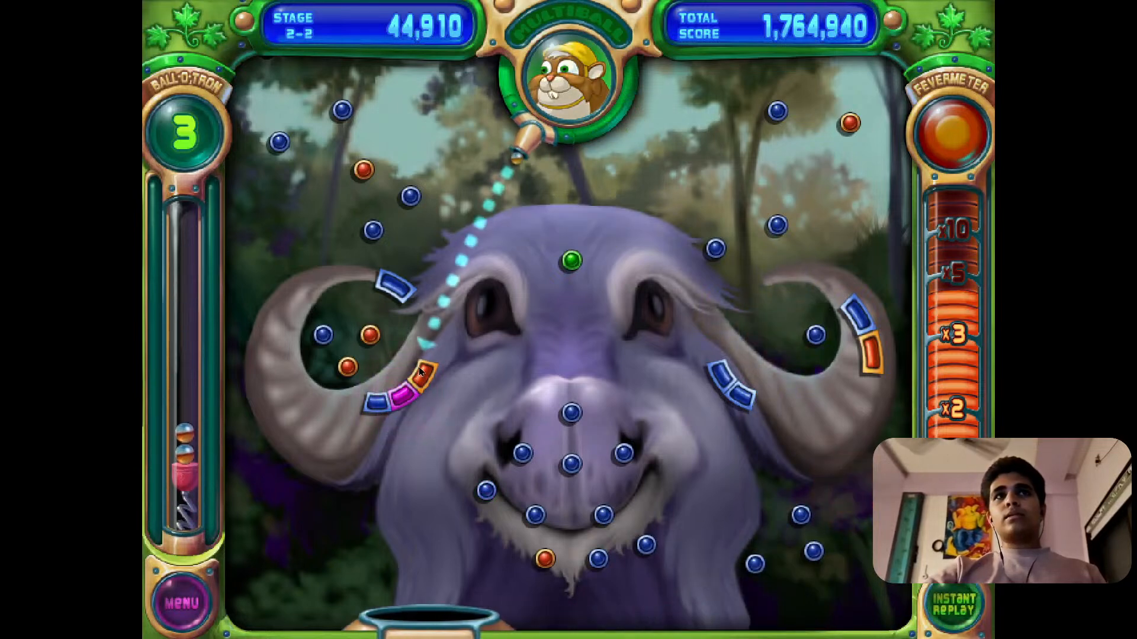
pyautogui.click(439, 358)
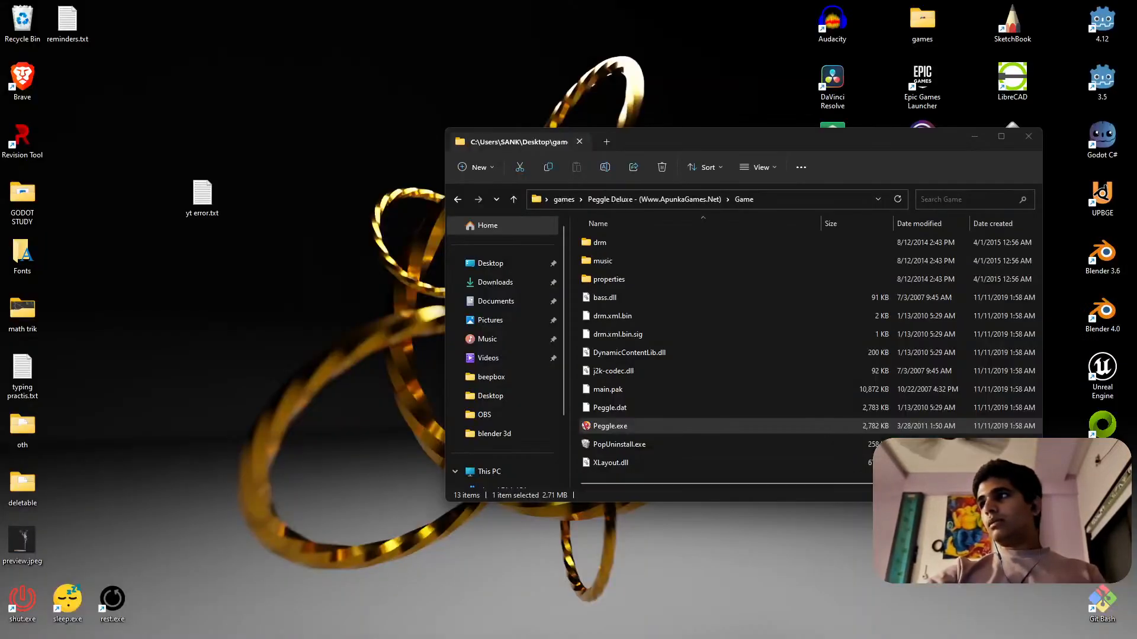
# Switch back to Peggle and shoot the remaining balls at the orange brick on the right horn and the pegs around the left horn.
pyautogui.press('super')
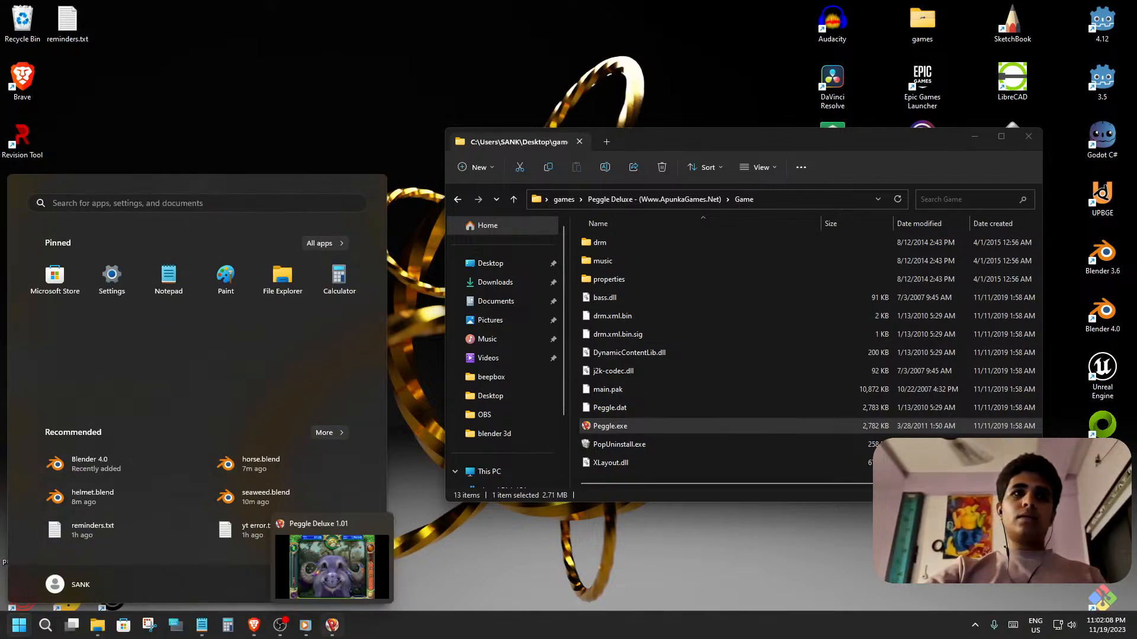
pyautogui.click(334, 626)
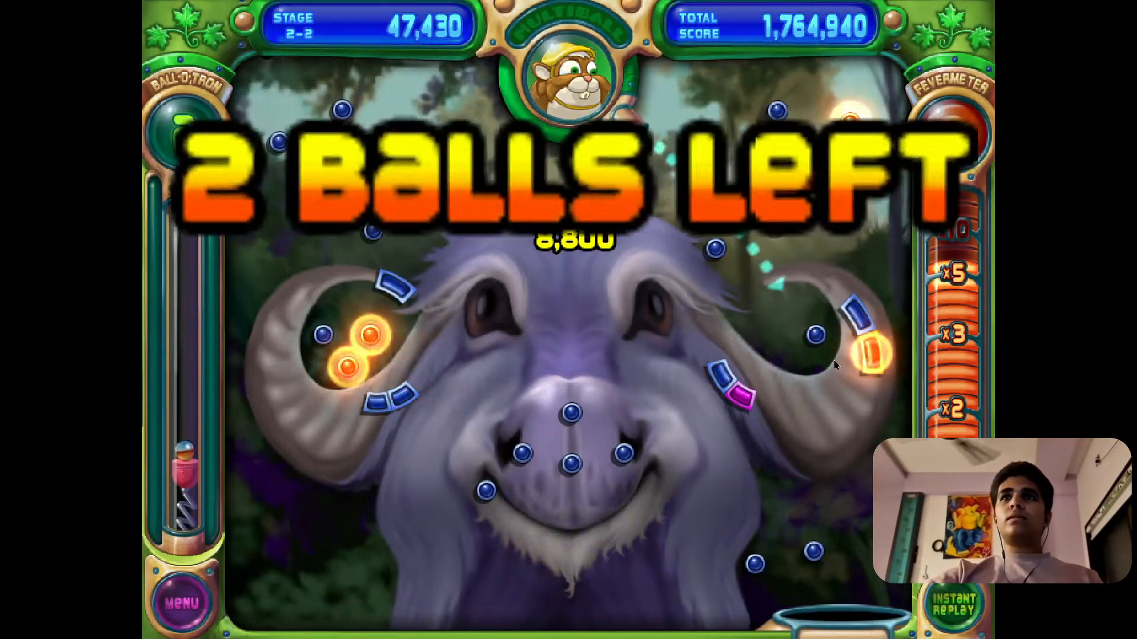
pyautogui.click(848, 362)
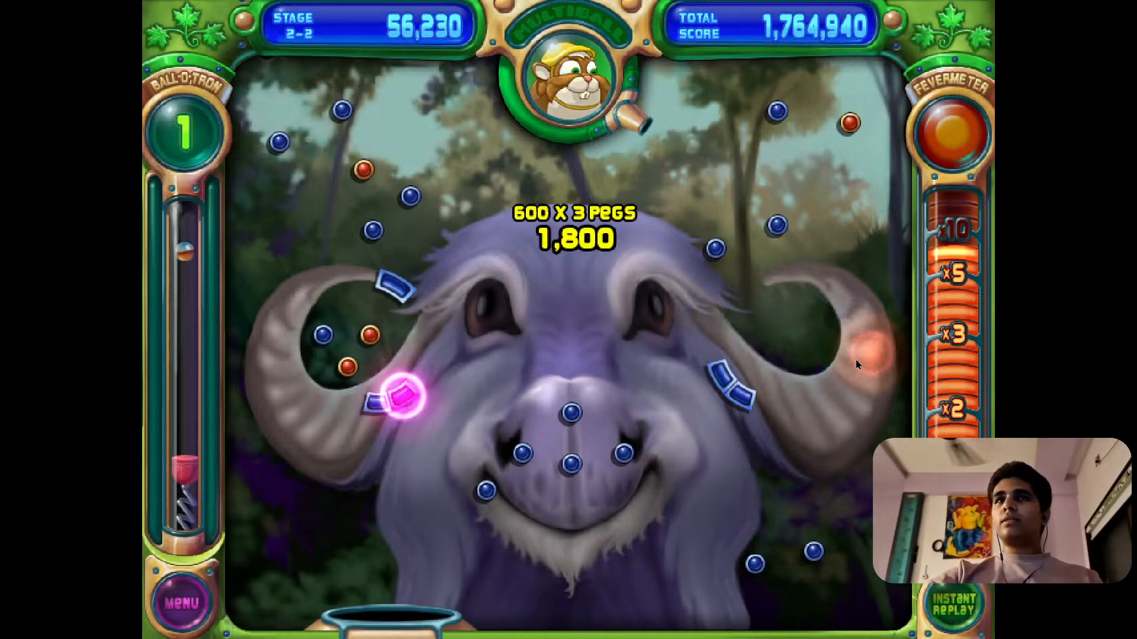
pyautogui.click(401, 396)
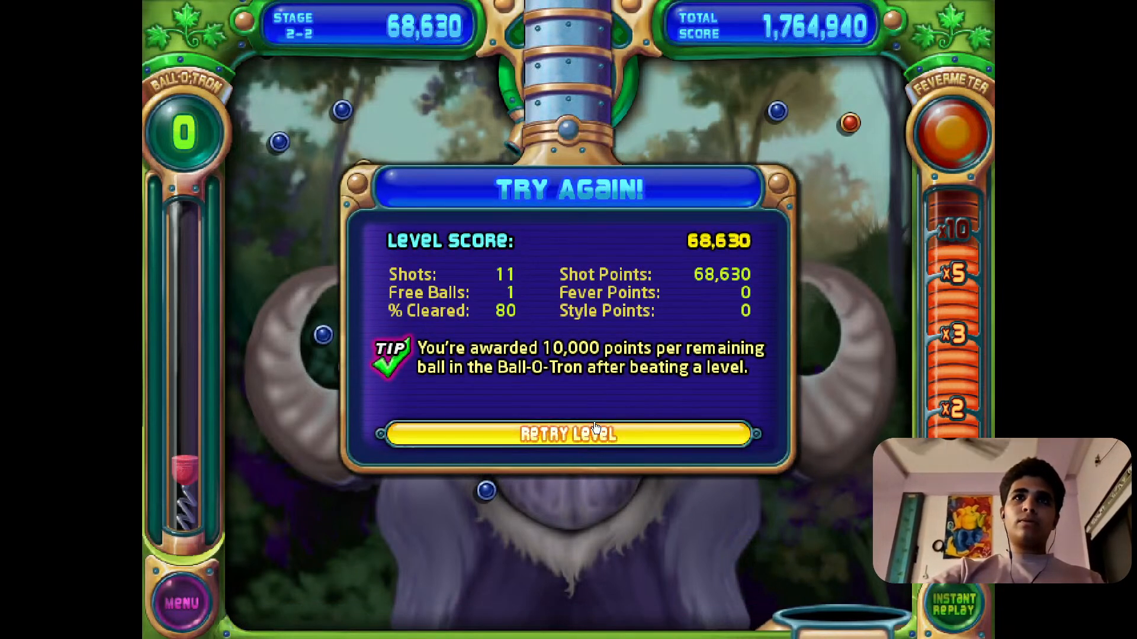
# Retry stage 2-2, dismiss the multiball tip and shoot three balls at the central arch brick and the pegs above the left horn.
pyautogui.click(521, 434)
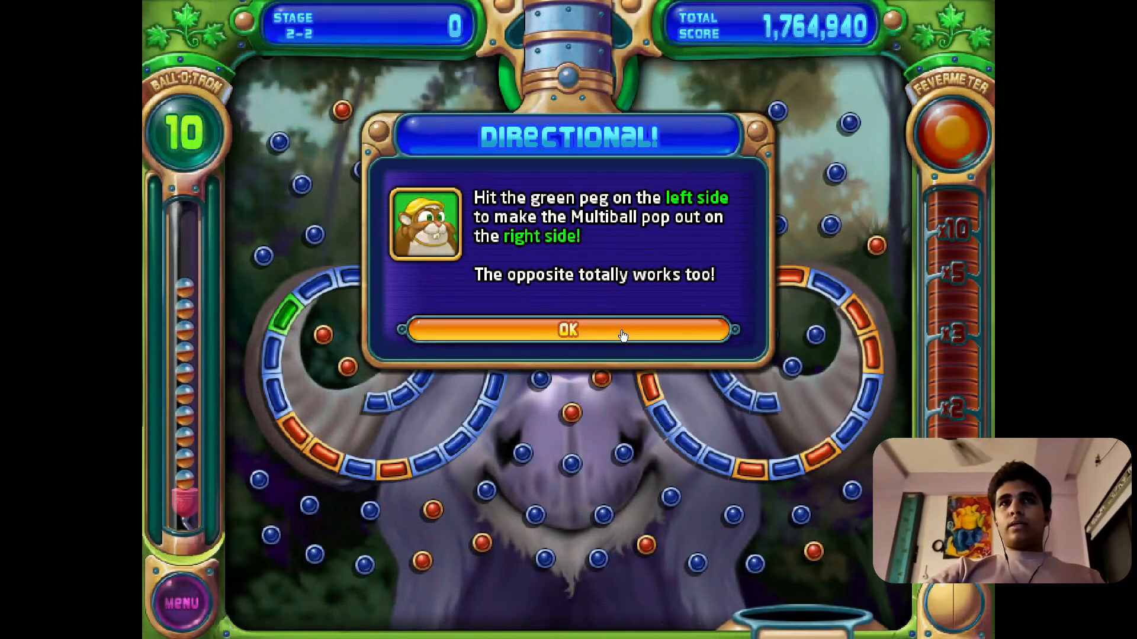
pyautogui.click(633, 337)
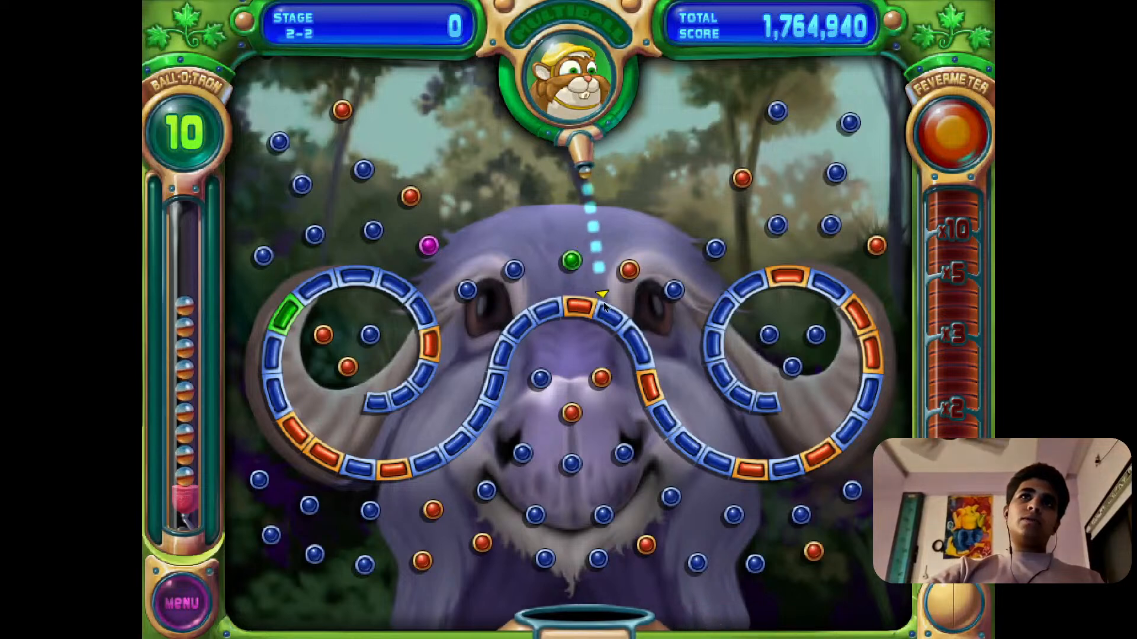
pyautogui.click(597, 313)
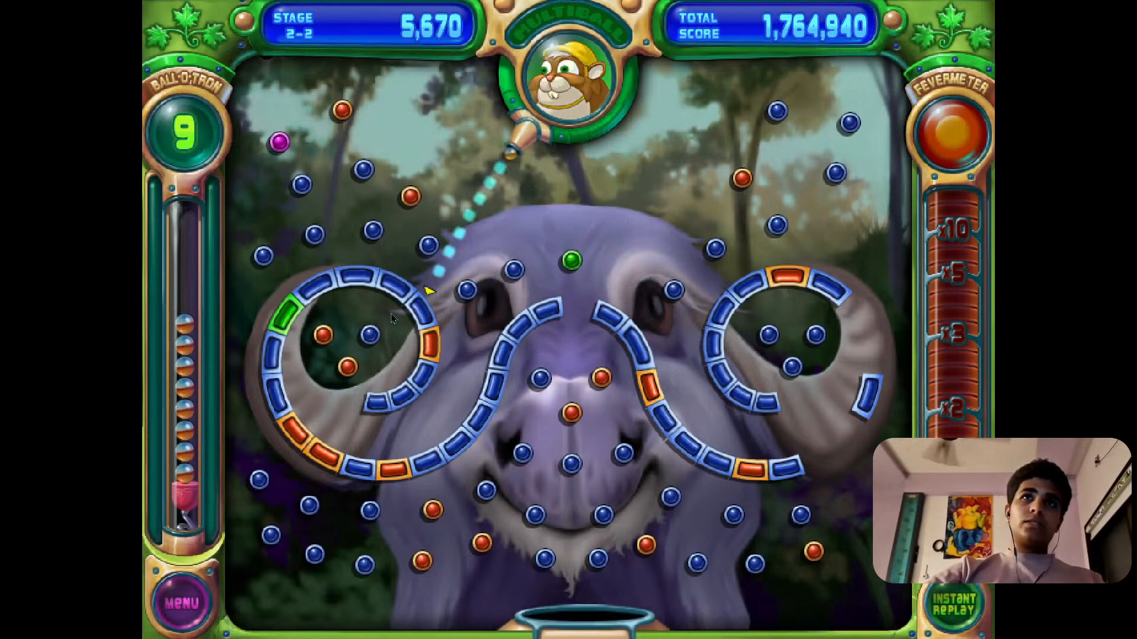
pyautogui.click(334, 260)
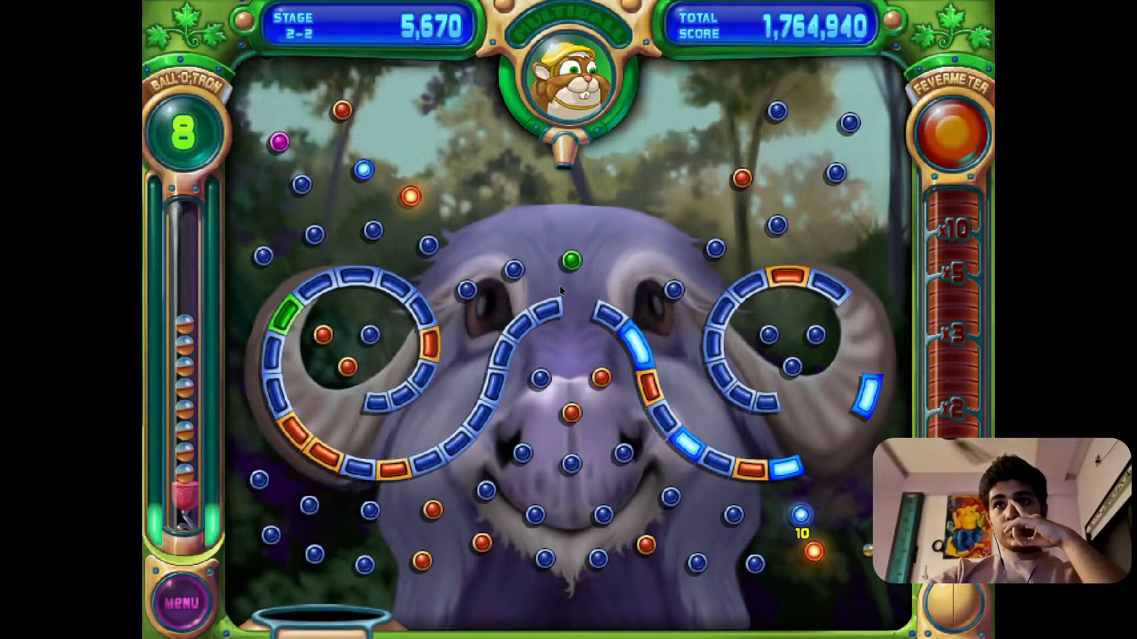
pyautogui.click(313, 115)
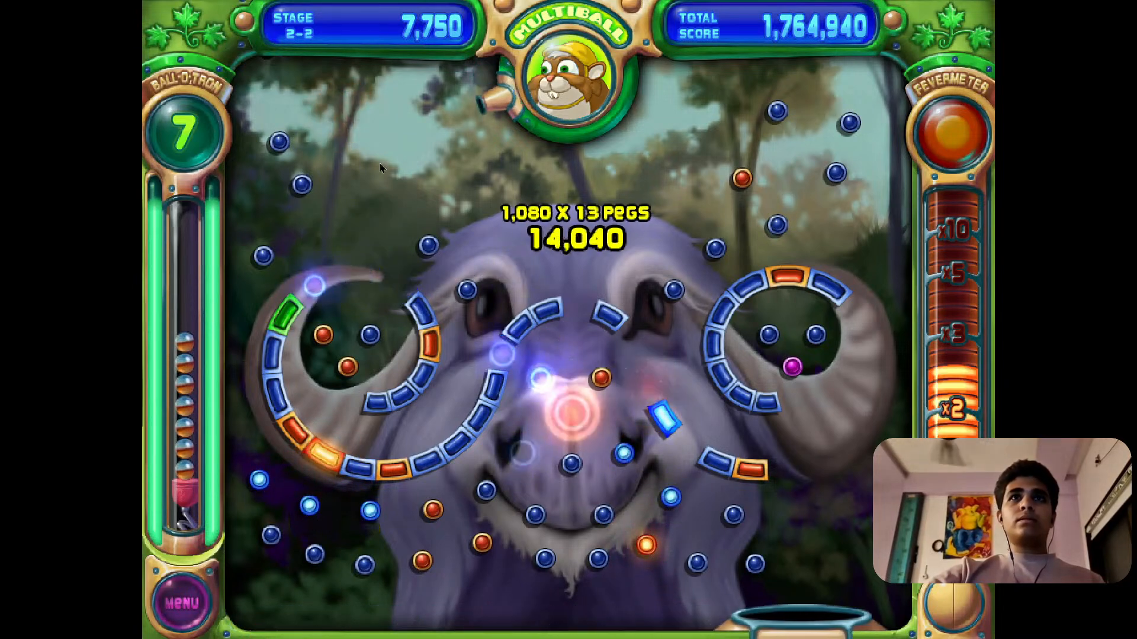
# Shoot four balls at the arch's left arm, the right horn's top brick, the orange peg above the nose and the left horn's orange peg.
pyautogui.click(484, 353)
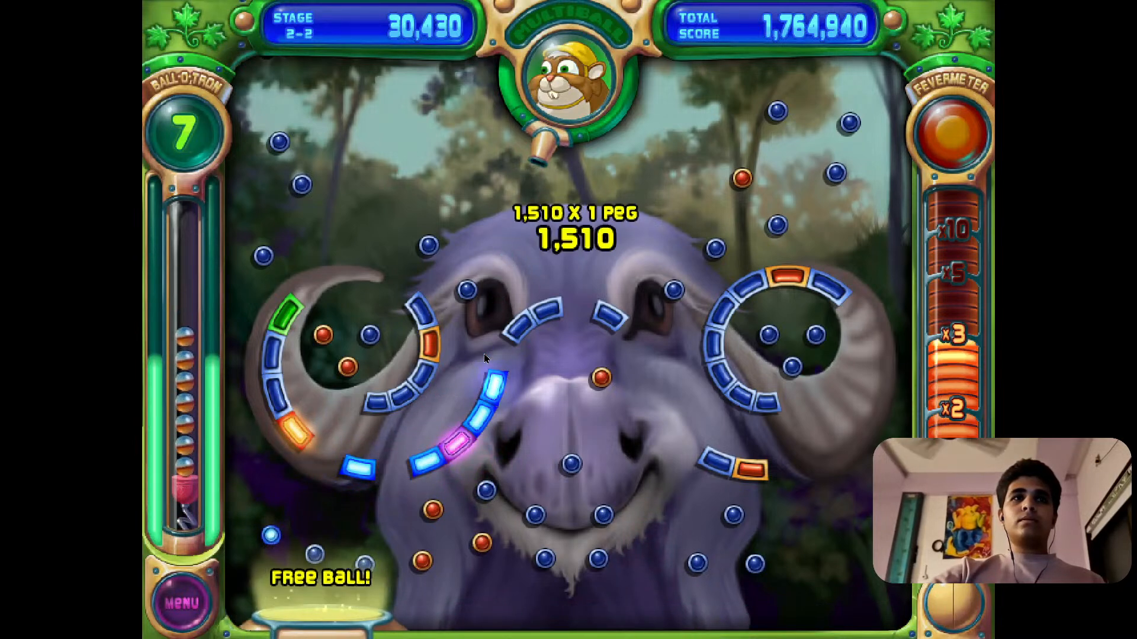
pyautogui.click(793, 289)
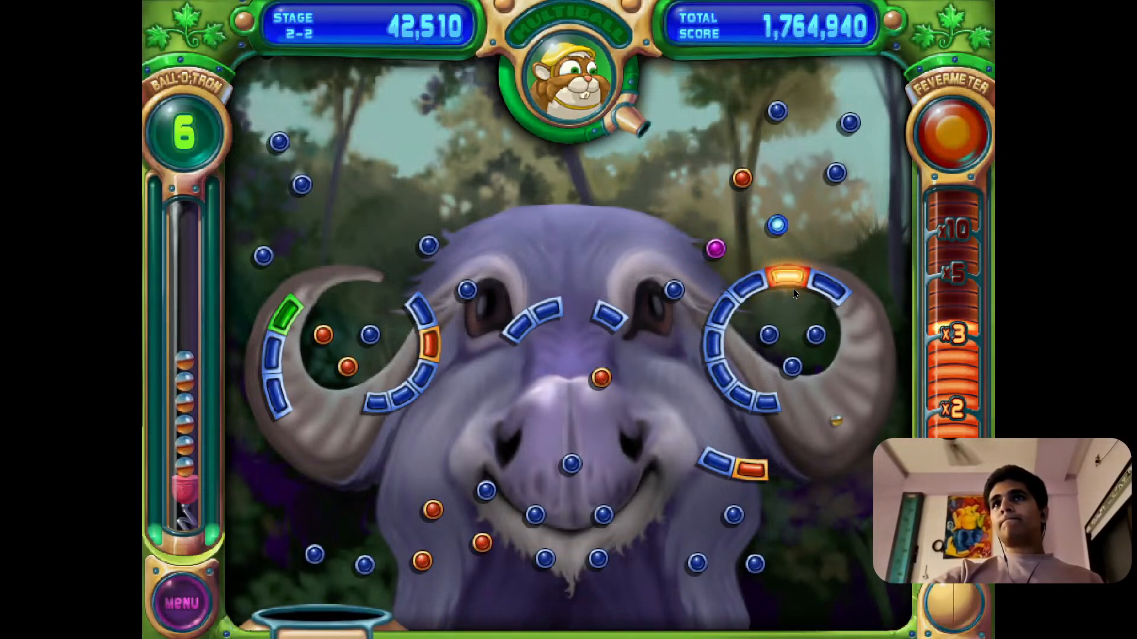
pyautogui.click(607, 374)
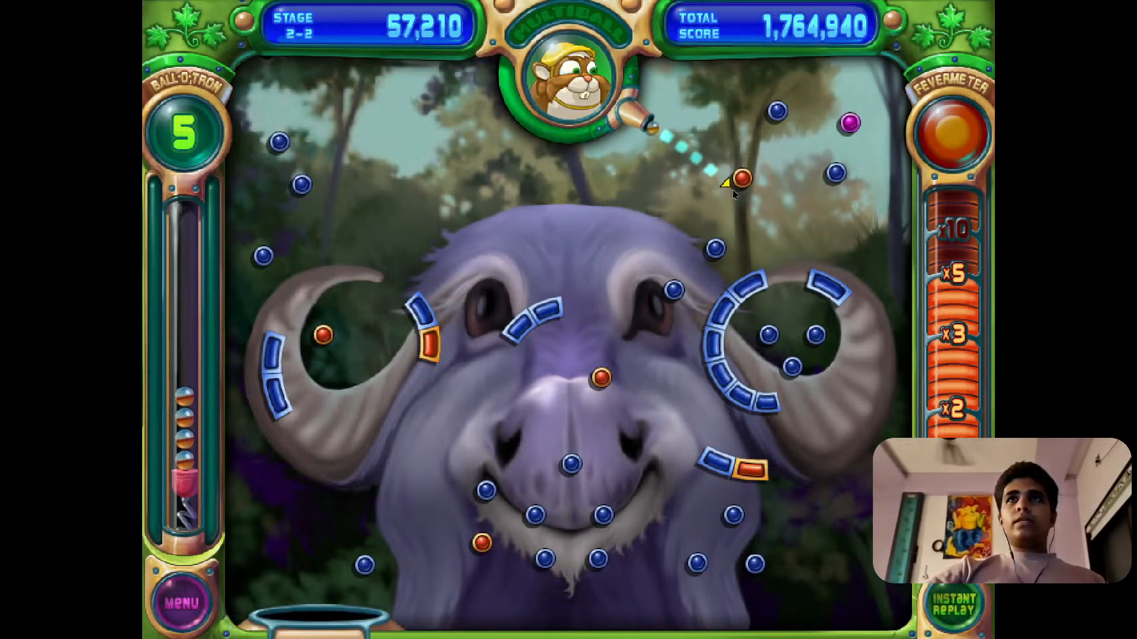
pyautogui.click(326, 336)
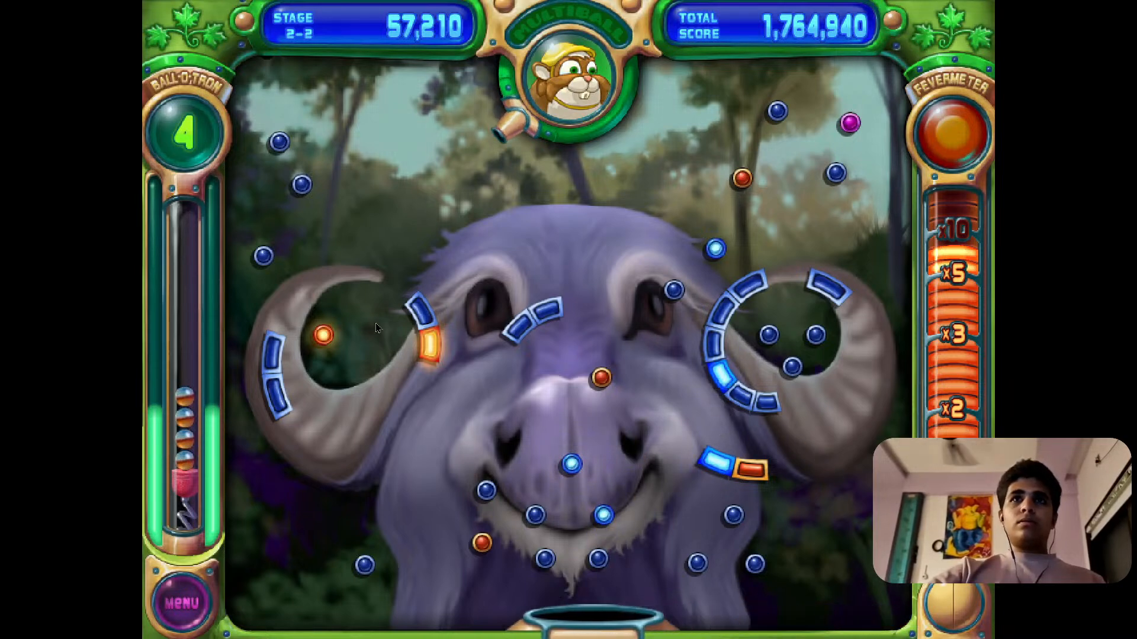
# Shoot the remaining orange pegs above the nose, near the chin and below the right horn, and advance to stage 2-3.
pyautogui.click(605, 379)
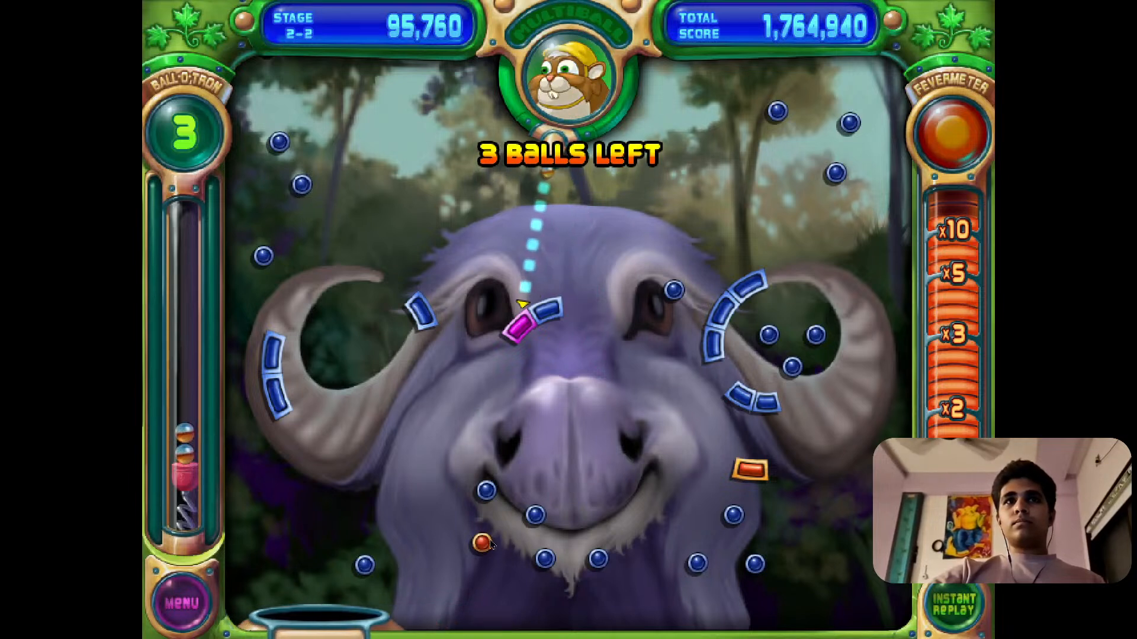
pyautogui.click(700, 561)
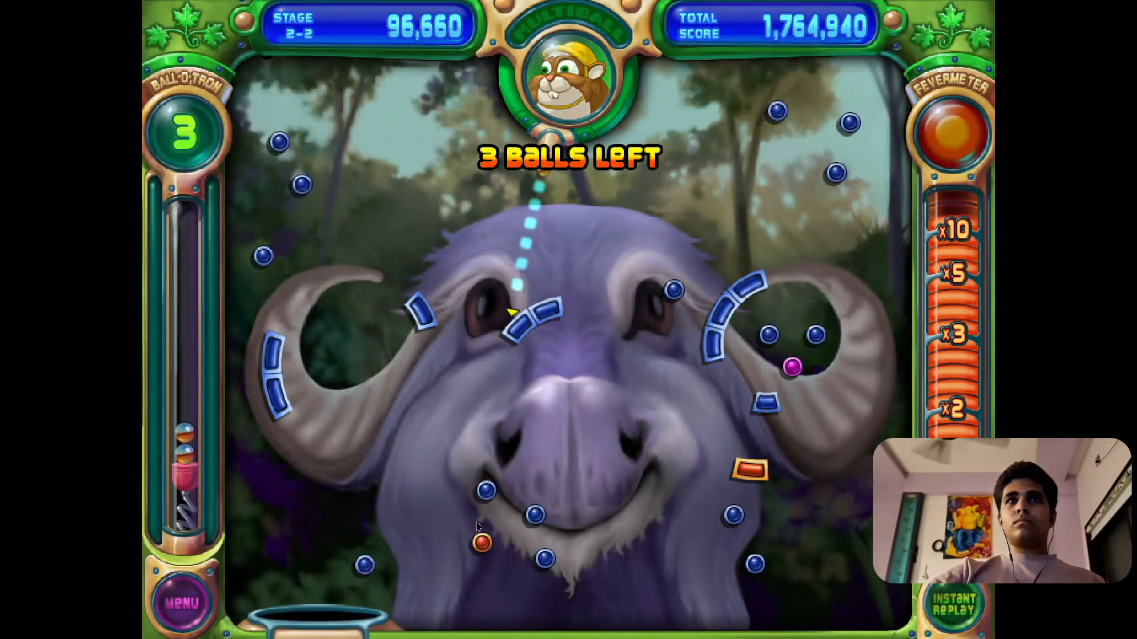
pyautogui.click(559, 493)
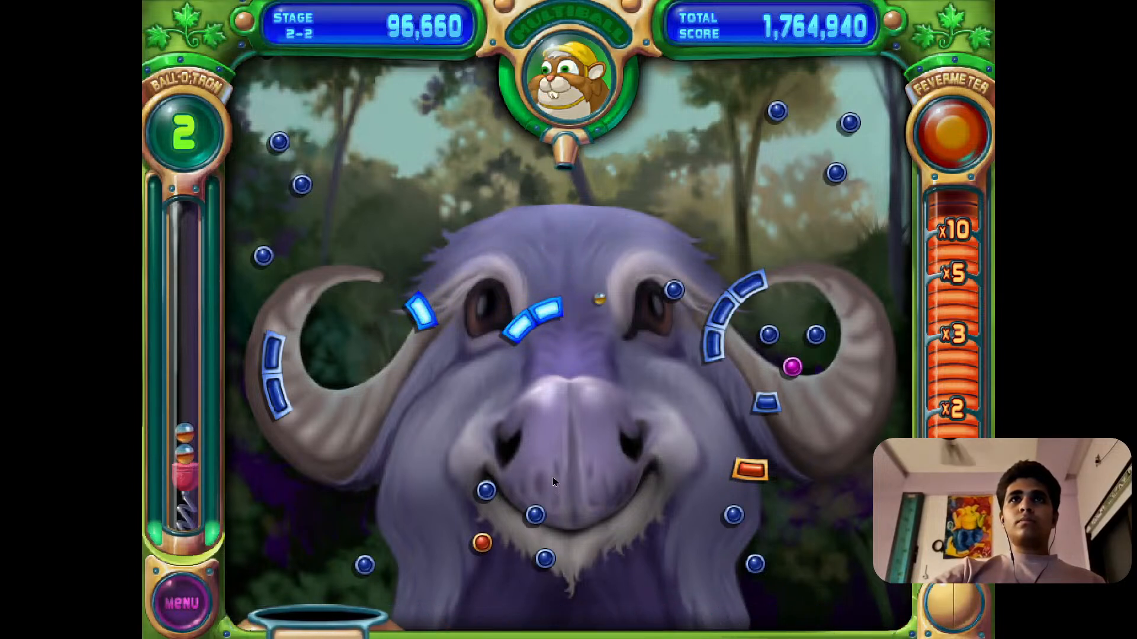
pyautogui.click(749, 463)
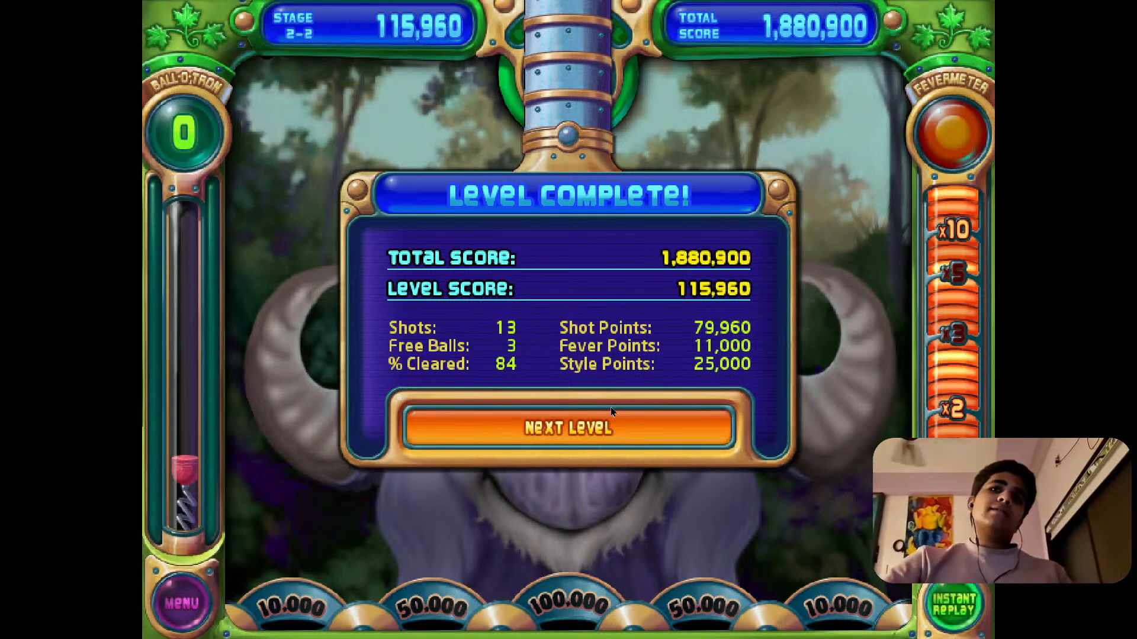
pyautogui.click(644, 436)
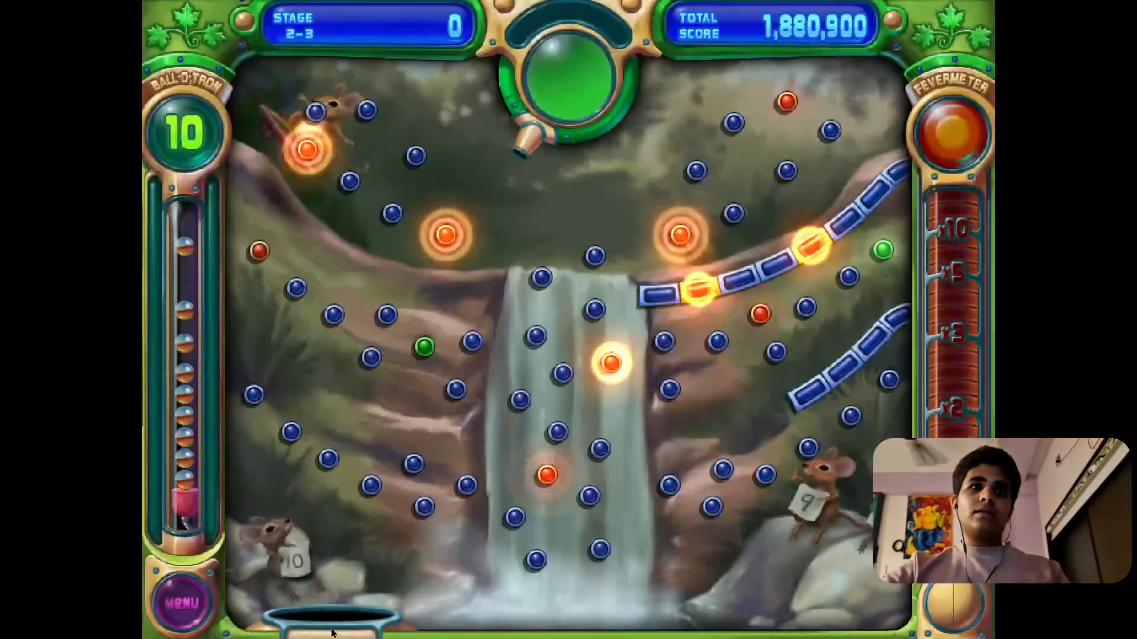
# Leave stage 2-3 for the main menu and quit Peggle, confirming the exit.
pyautogui.click(187, 605)
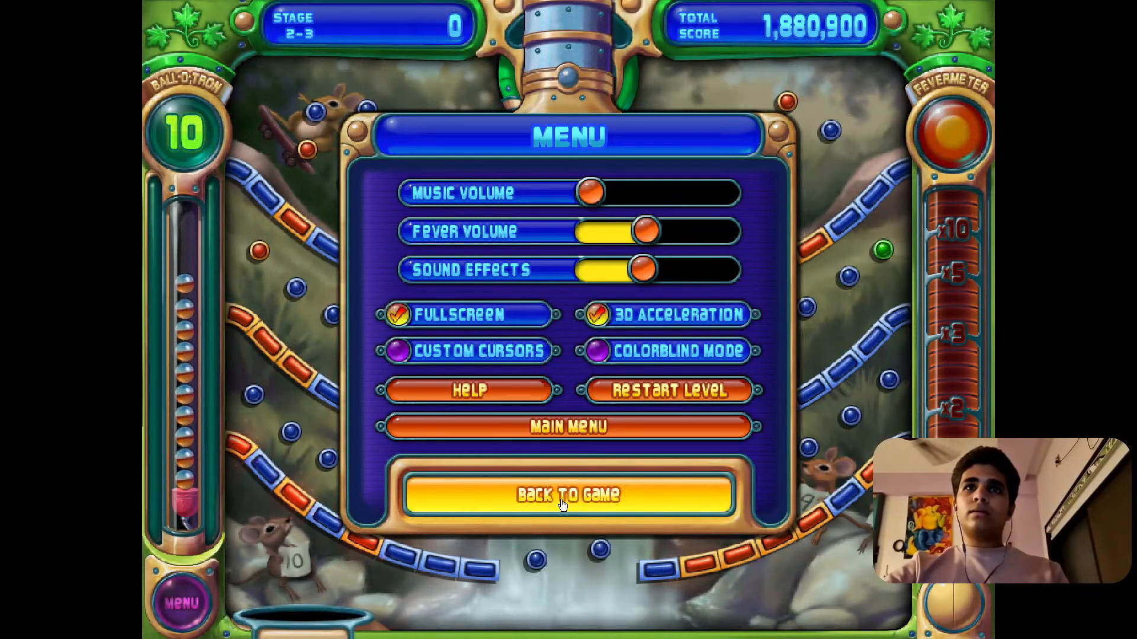
pyautogui.click(627, 428)
pyautogui.press('Escape')
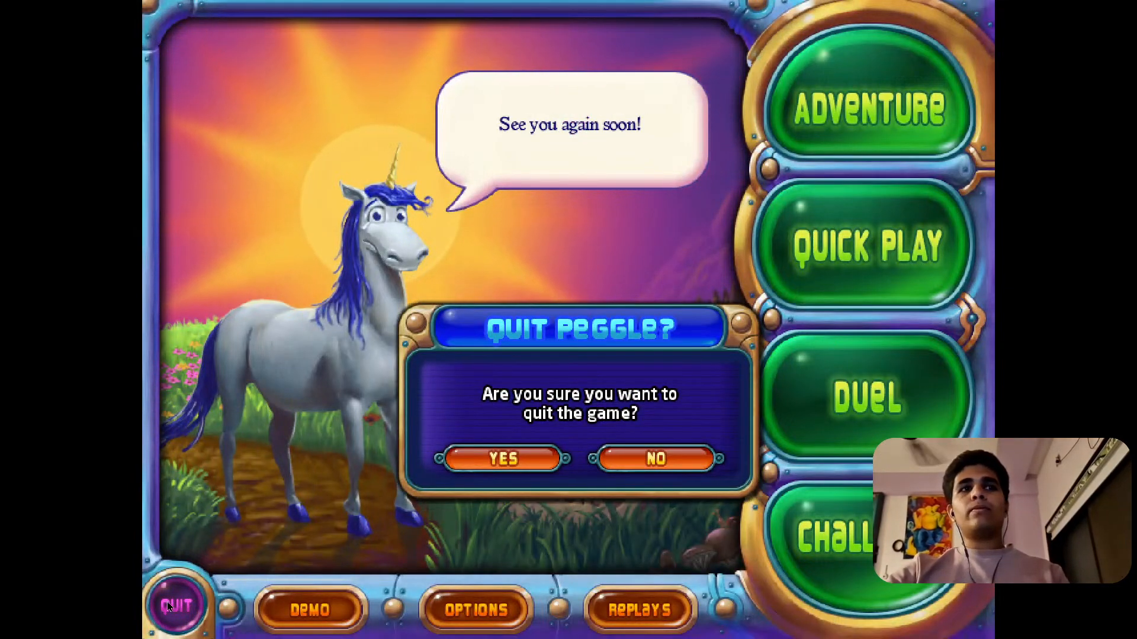
pyautogui.click(503, 459)
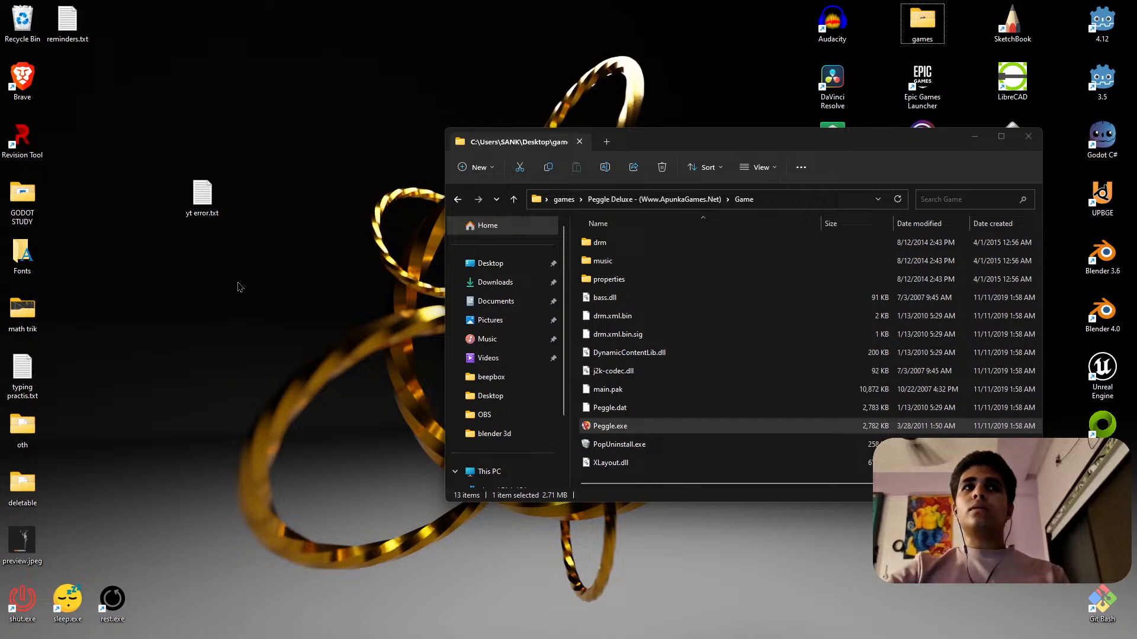
# Close the Peggle Game folder window and refresh the desktop.
pyautogui.rightClick(240, 287)
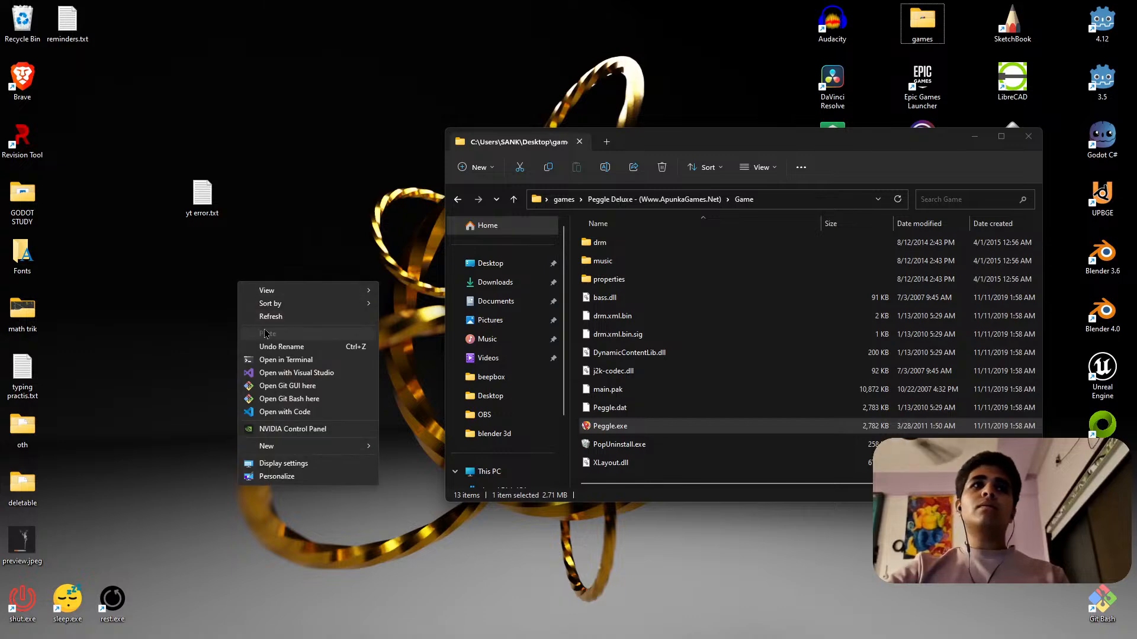
pyautogui.click(279, 329)
pyautogui.click(1029, 137)
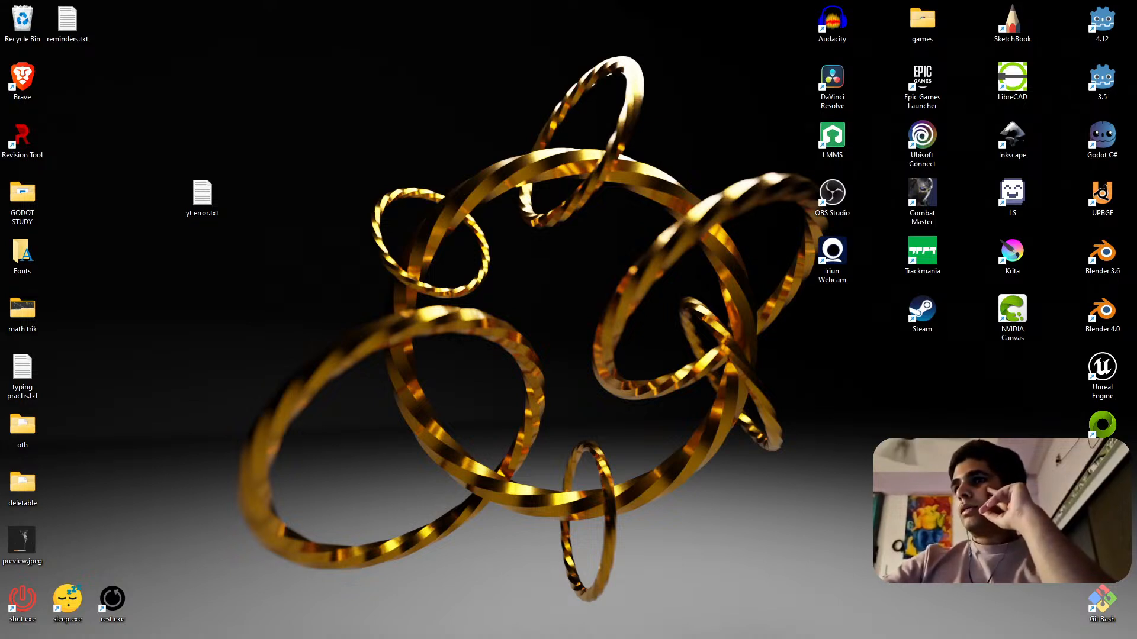
pyautogui.moveTo(1111, 637)
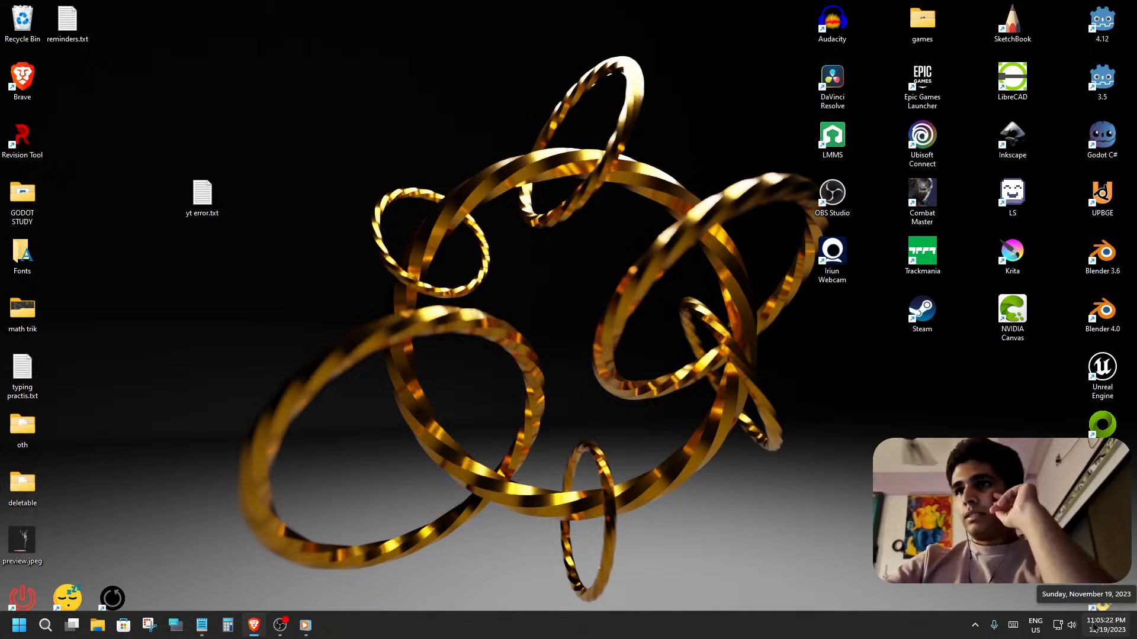
pyautogui.rightClick(736, 395)
pyautogui.click(814, 428)
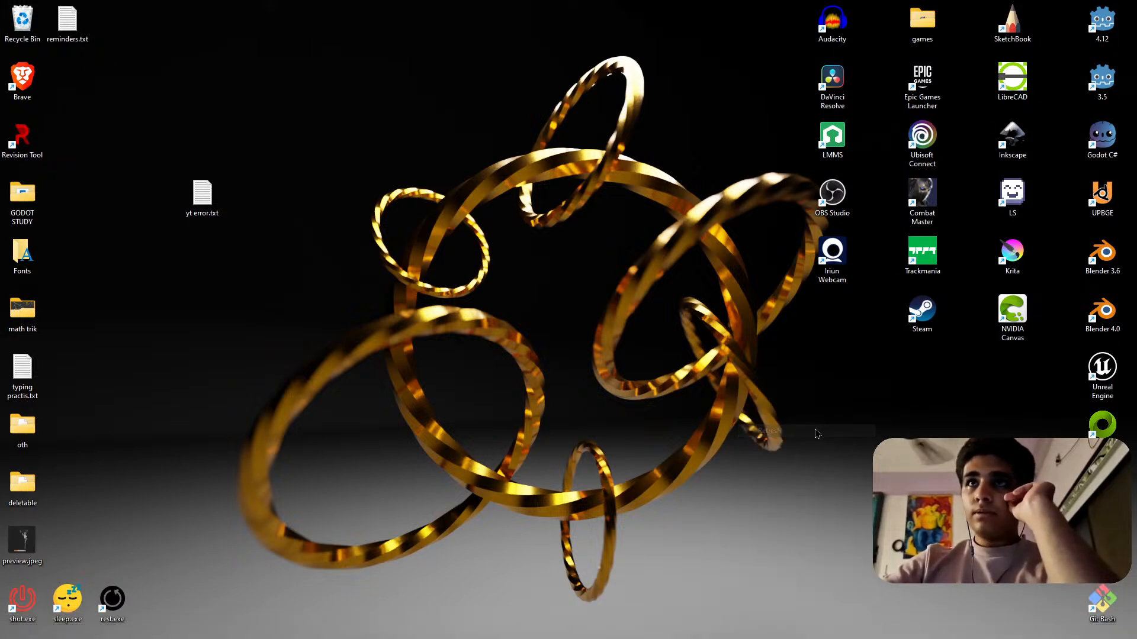